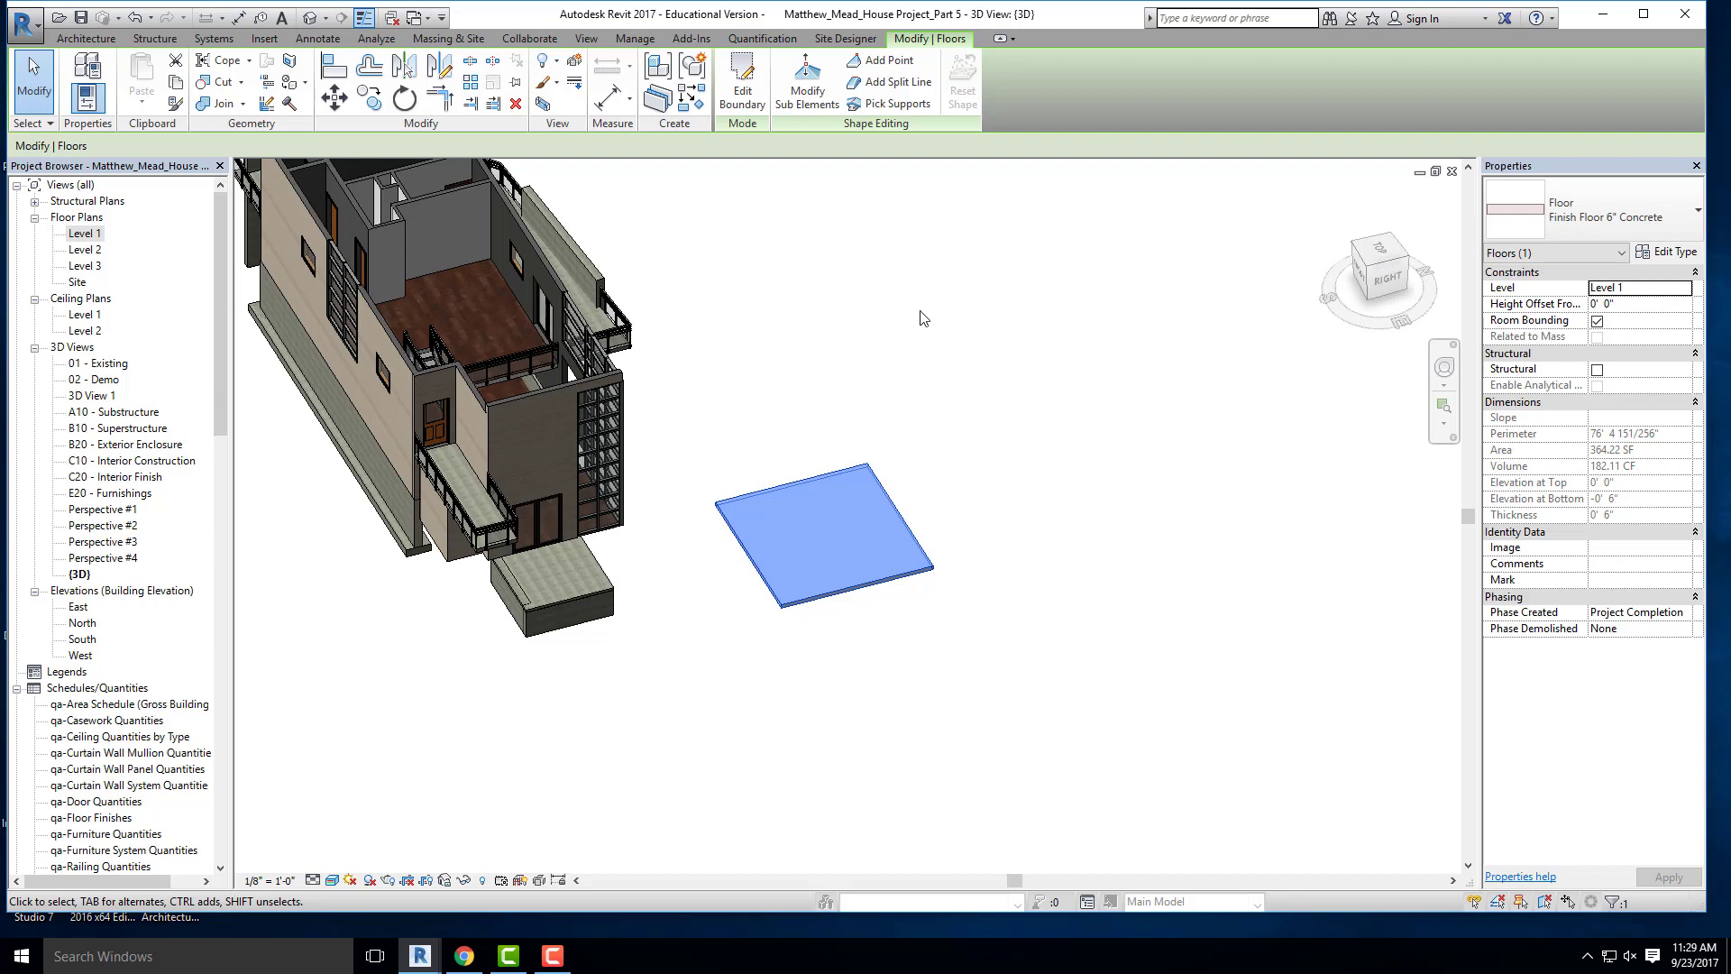
# - Examine the square concrete floor slab beside the house from different angles in the 3D view
pyautogui.click(921, 312)
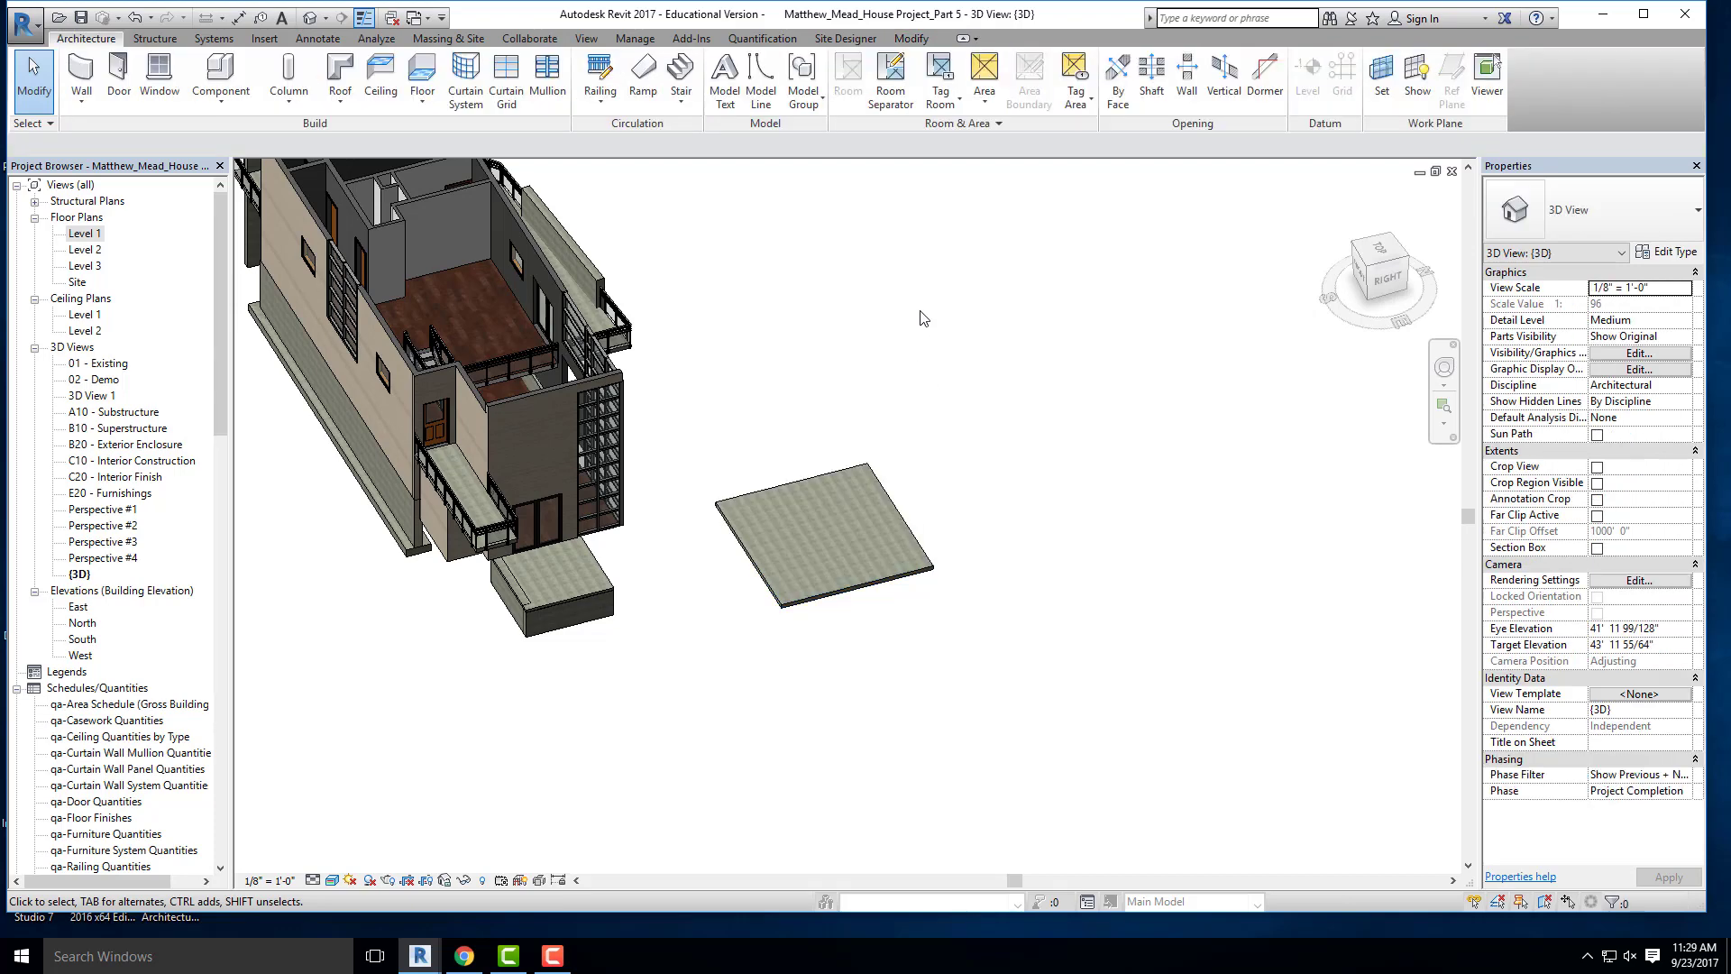
pyautogui.click(836, 478)
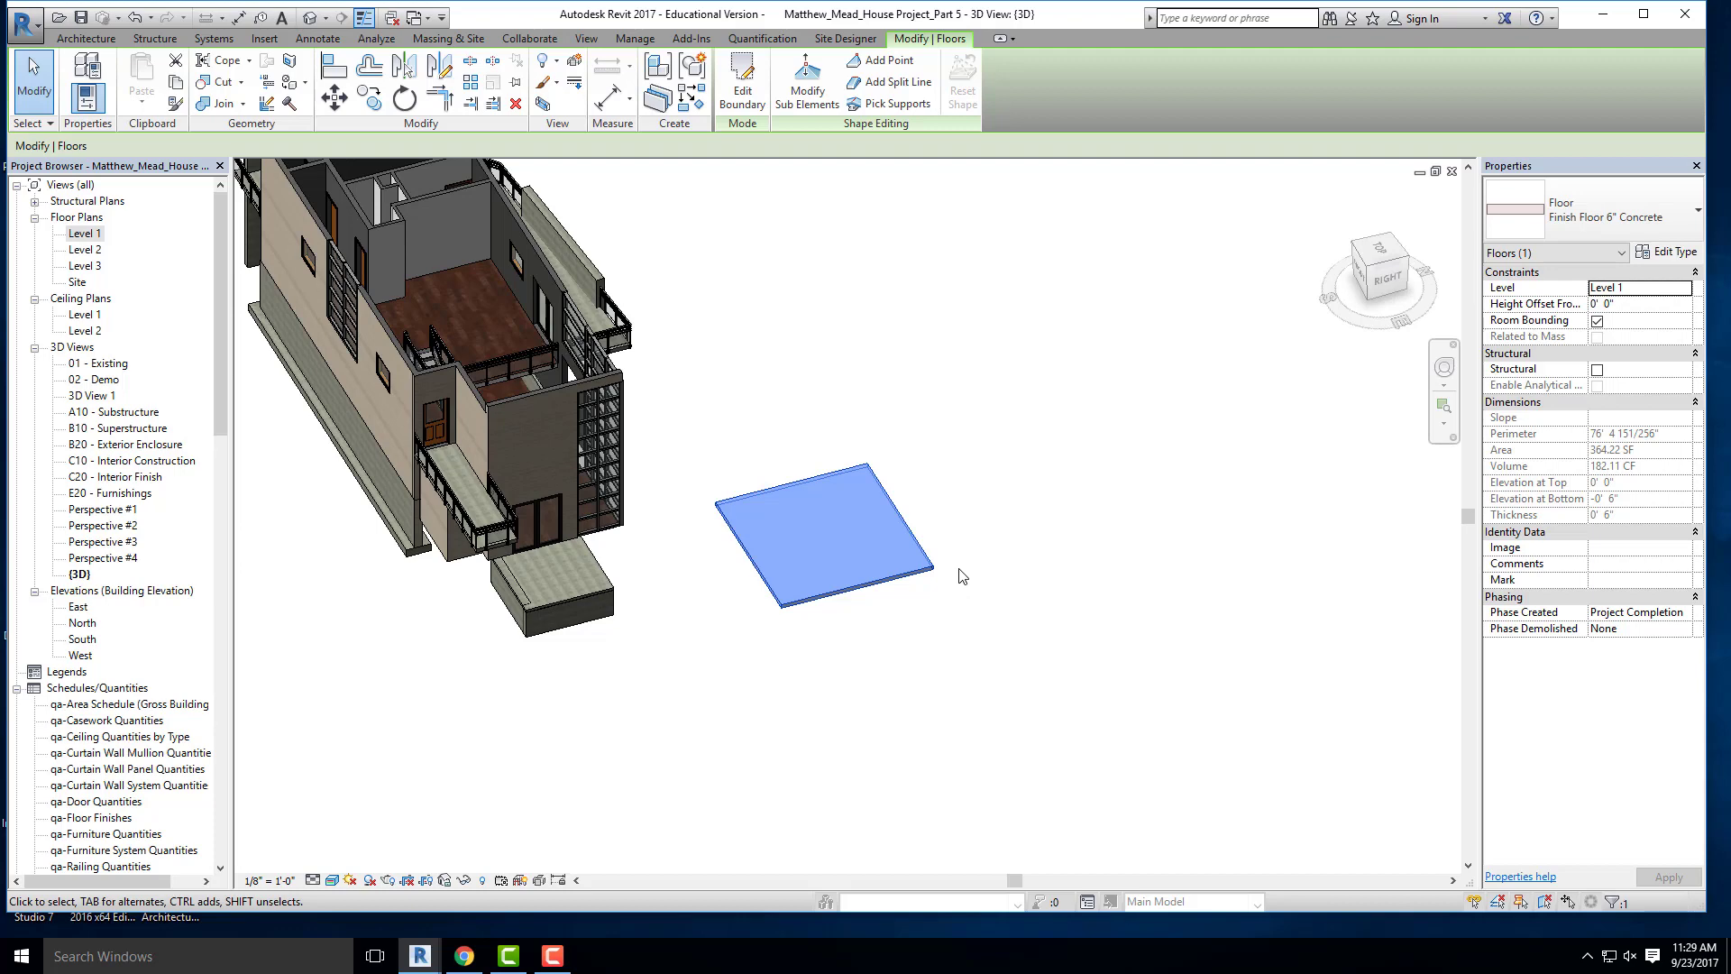
pyautogui.click(1008, 532)
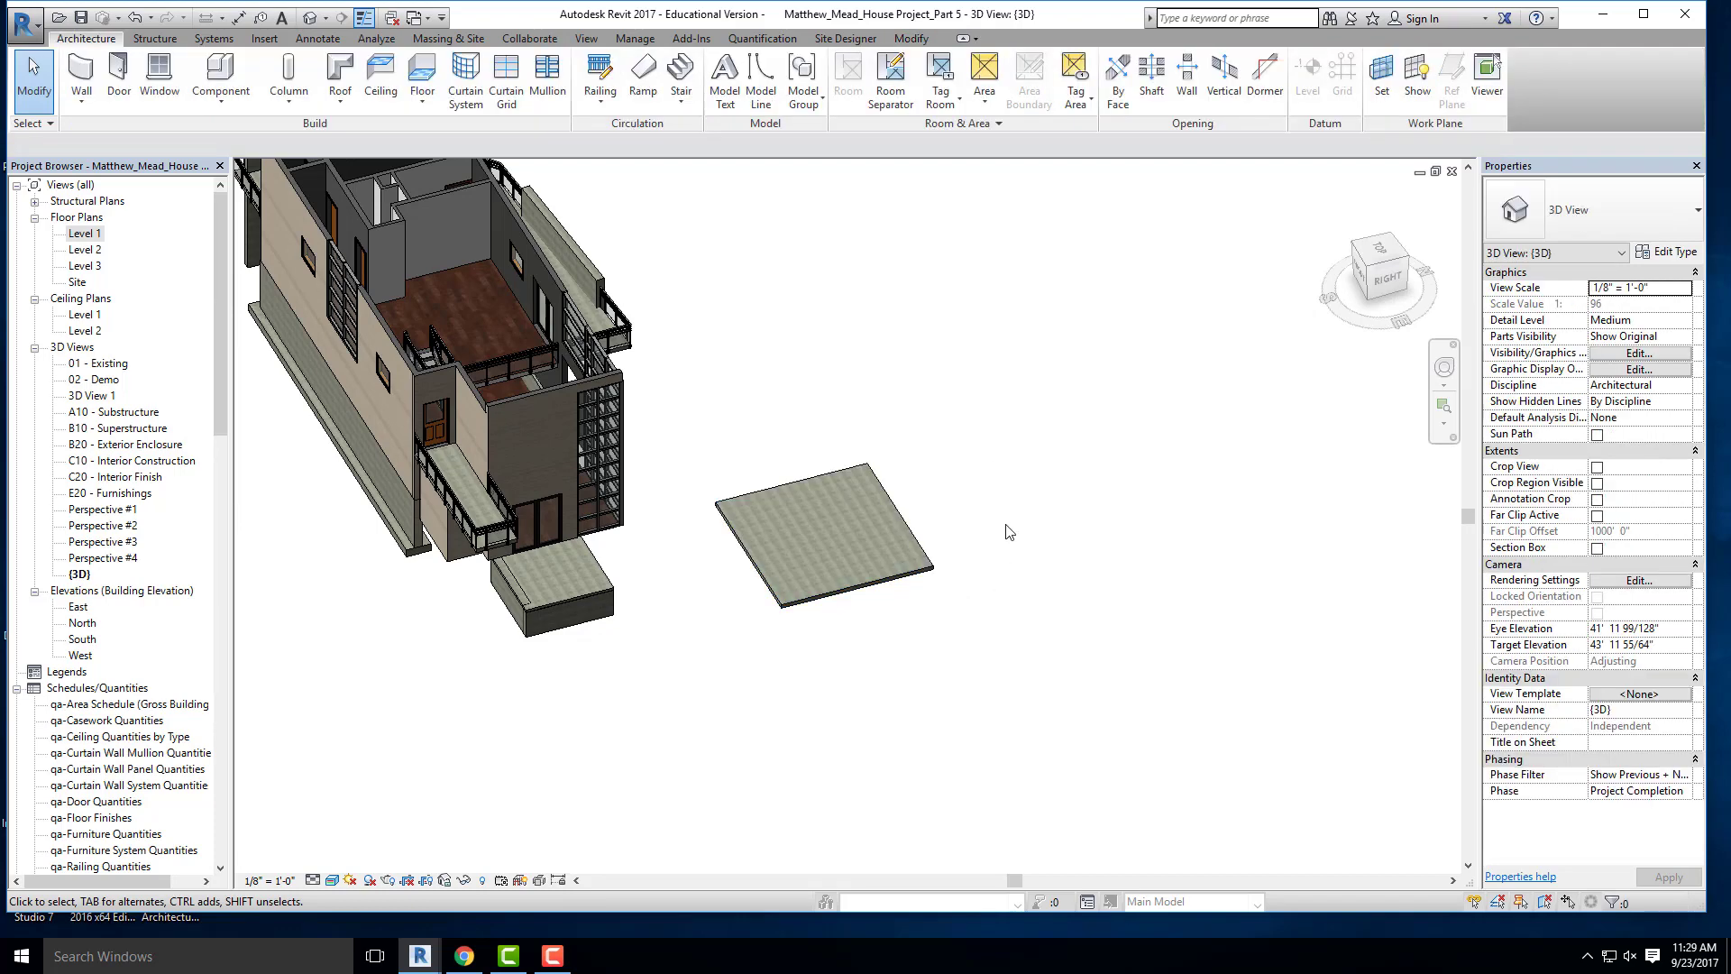
pyautogui.keyDown('shift'); pyautogui.moveTo(819, 526); pyautogui.dragTo(864, 489, button='middle'); pyautogui.keyUp('shift')
pyautogui.click(724, 482)
pyautogui.press('Escape')
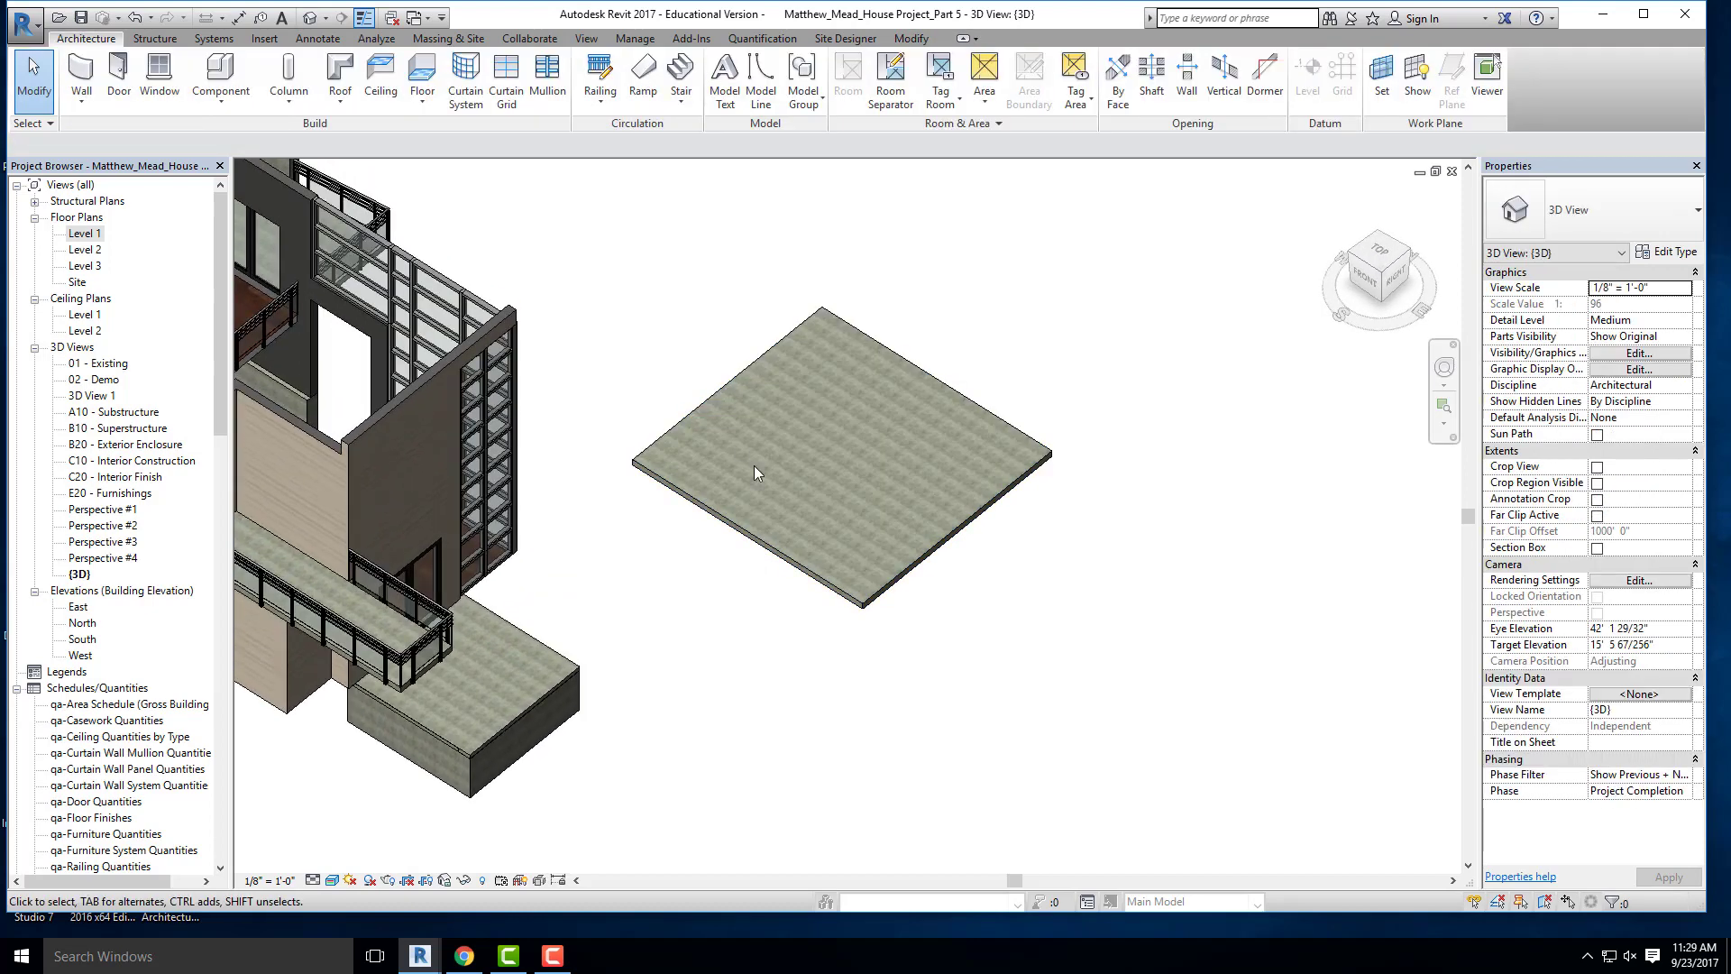
pyautogui.keyDown('shift'); pyautogui.moveTo(754, 466); pyautogui.dragTo(781, 563, button='middle'); pyautogui.keyUp('shift')
pyautogui.click(781, 563)
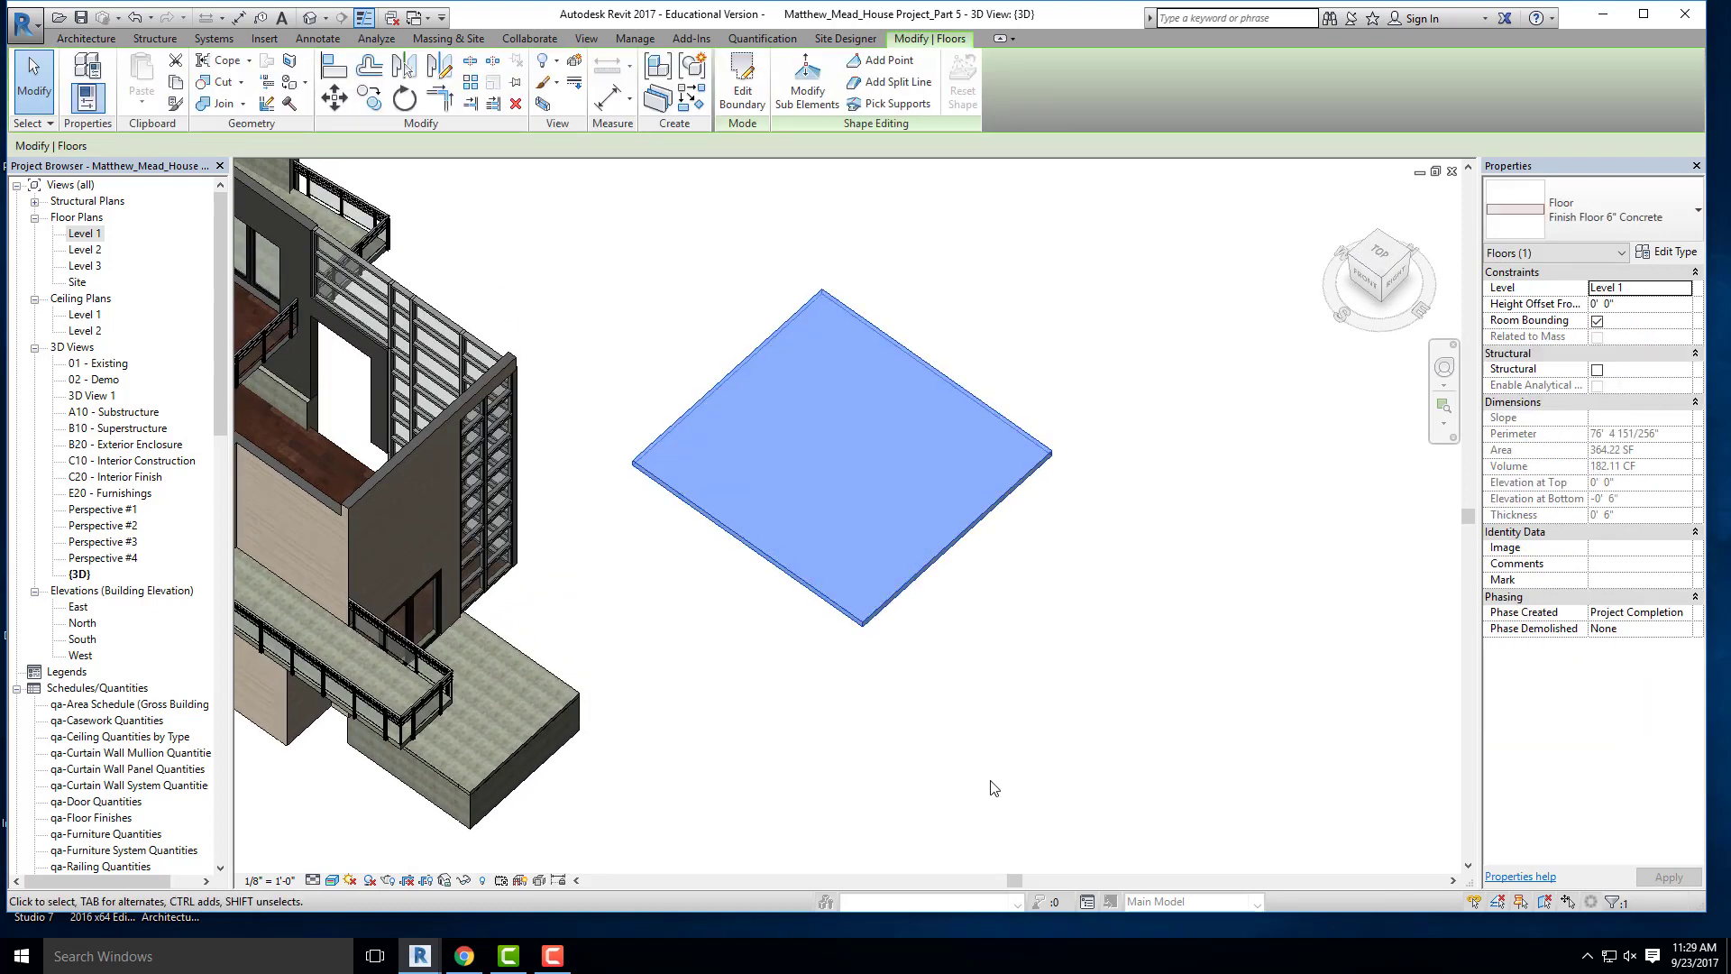
# - Open the Level 1 floor plan and enter the square concrete slab's boundary sketch, finishing it without edits
pyautogui.doubleClick(95, 234)
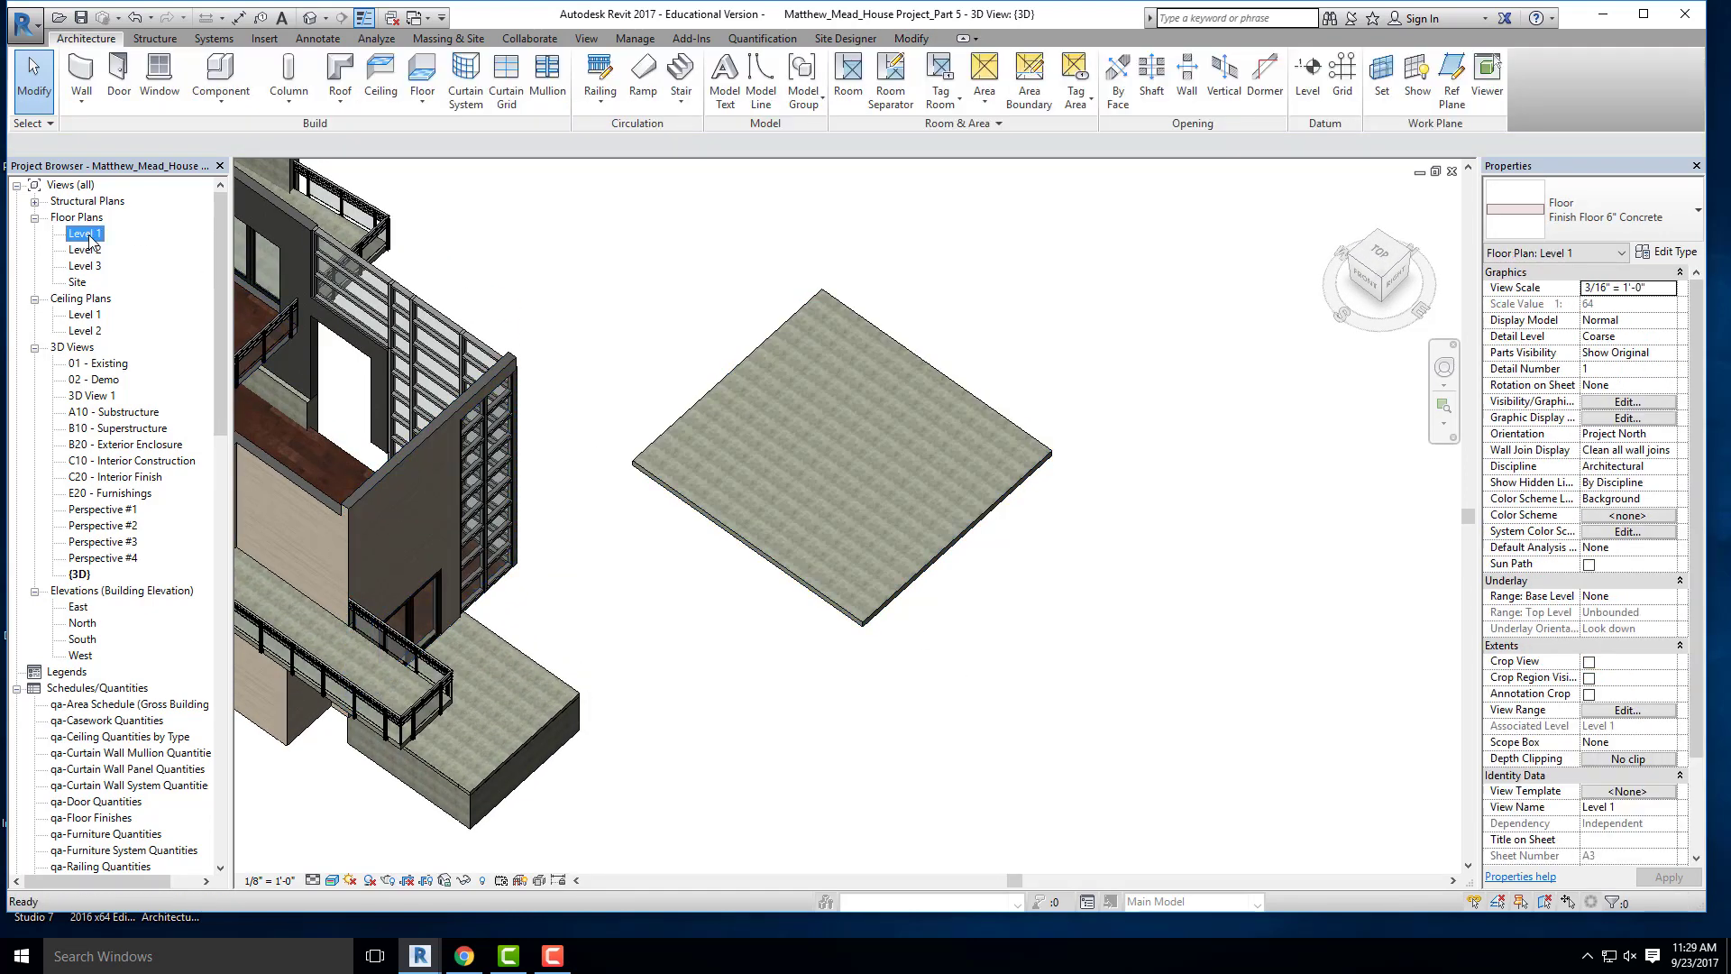
pyautogui.press('Escape')
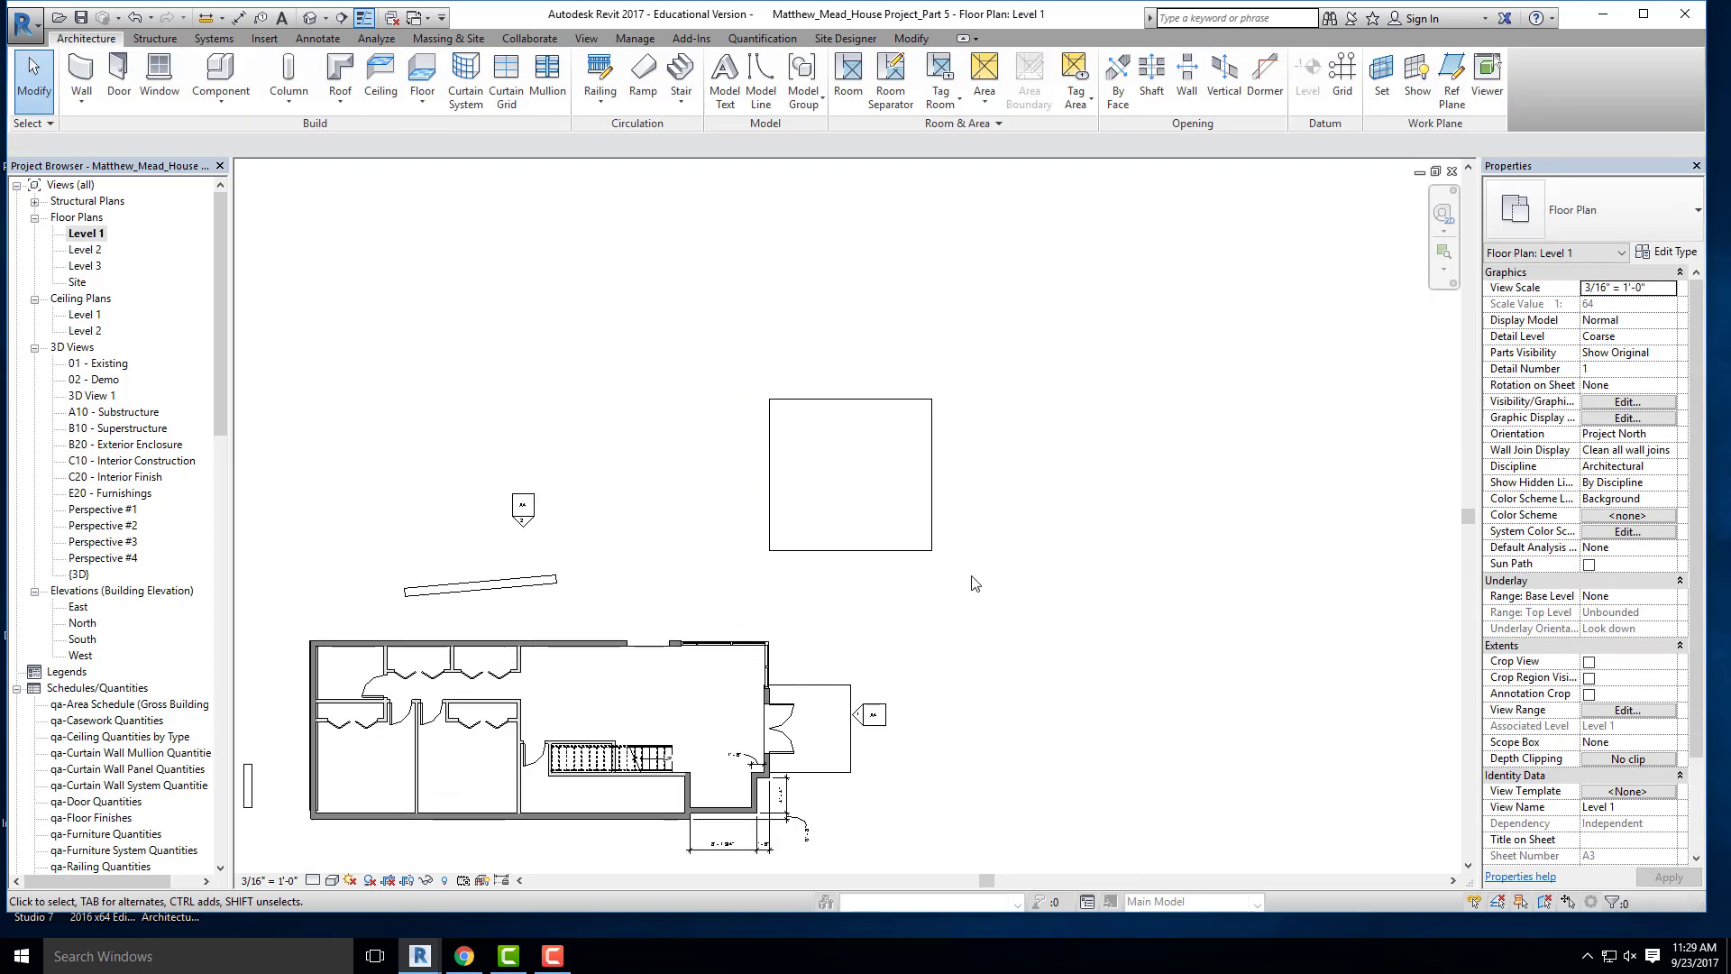
pyautogui.click(861, 400)
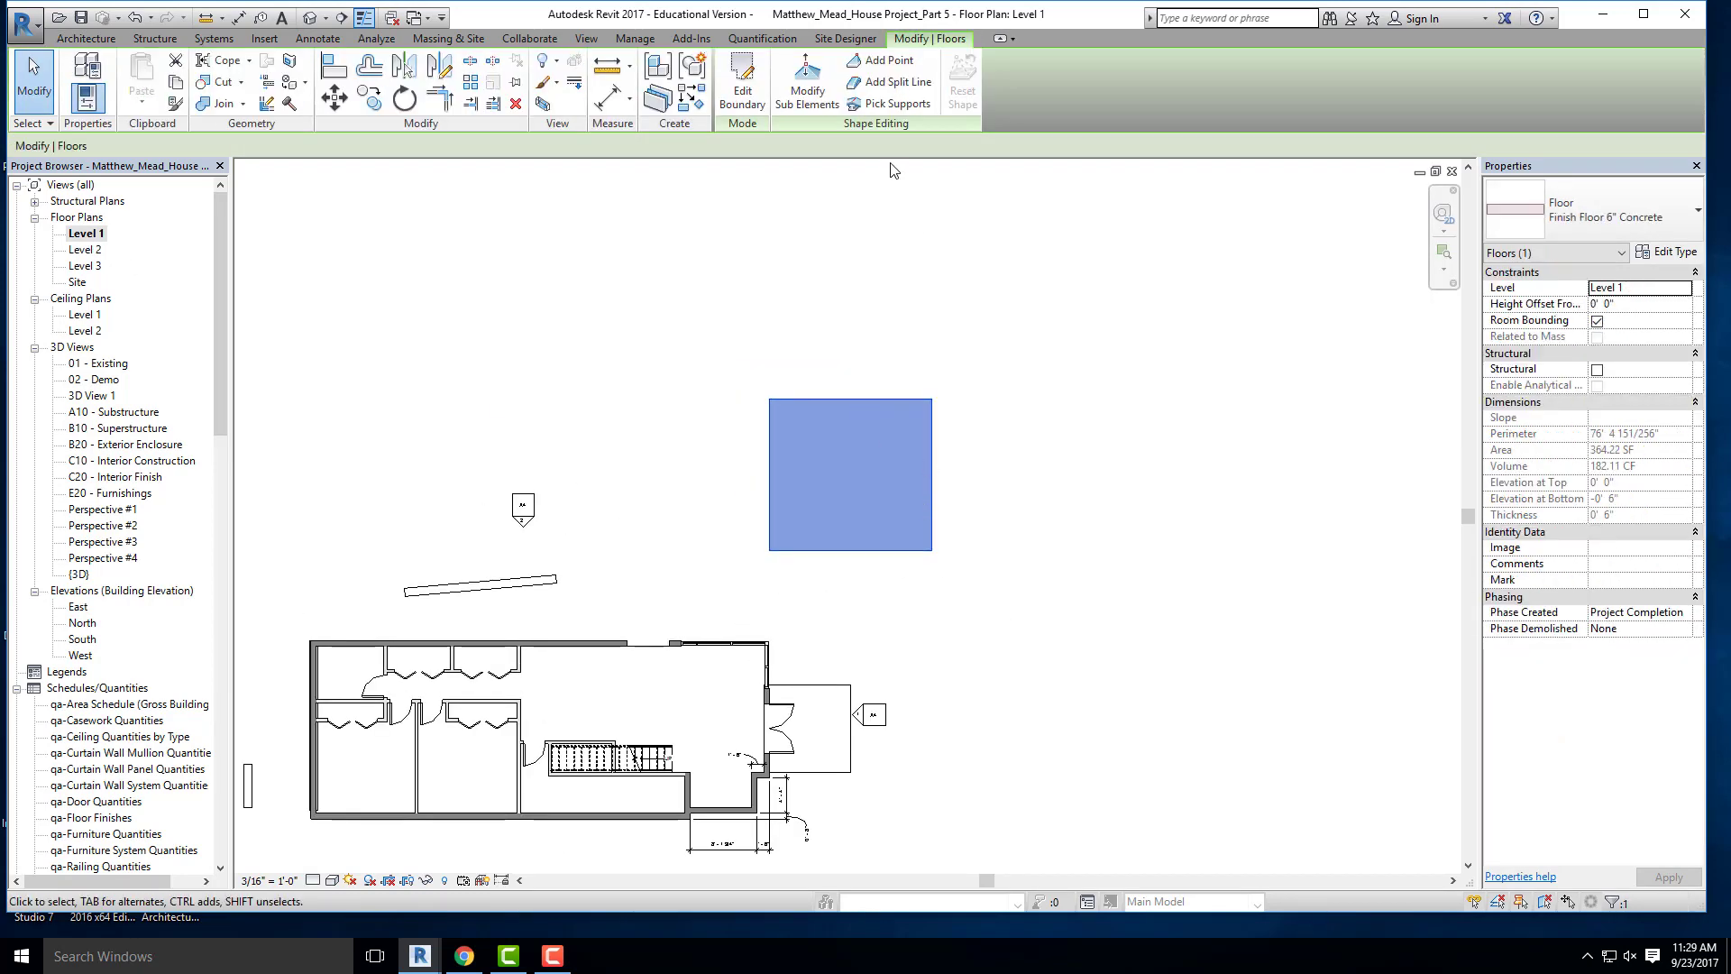
pyautogui.scroll(1, 895, 171)
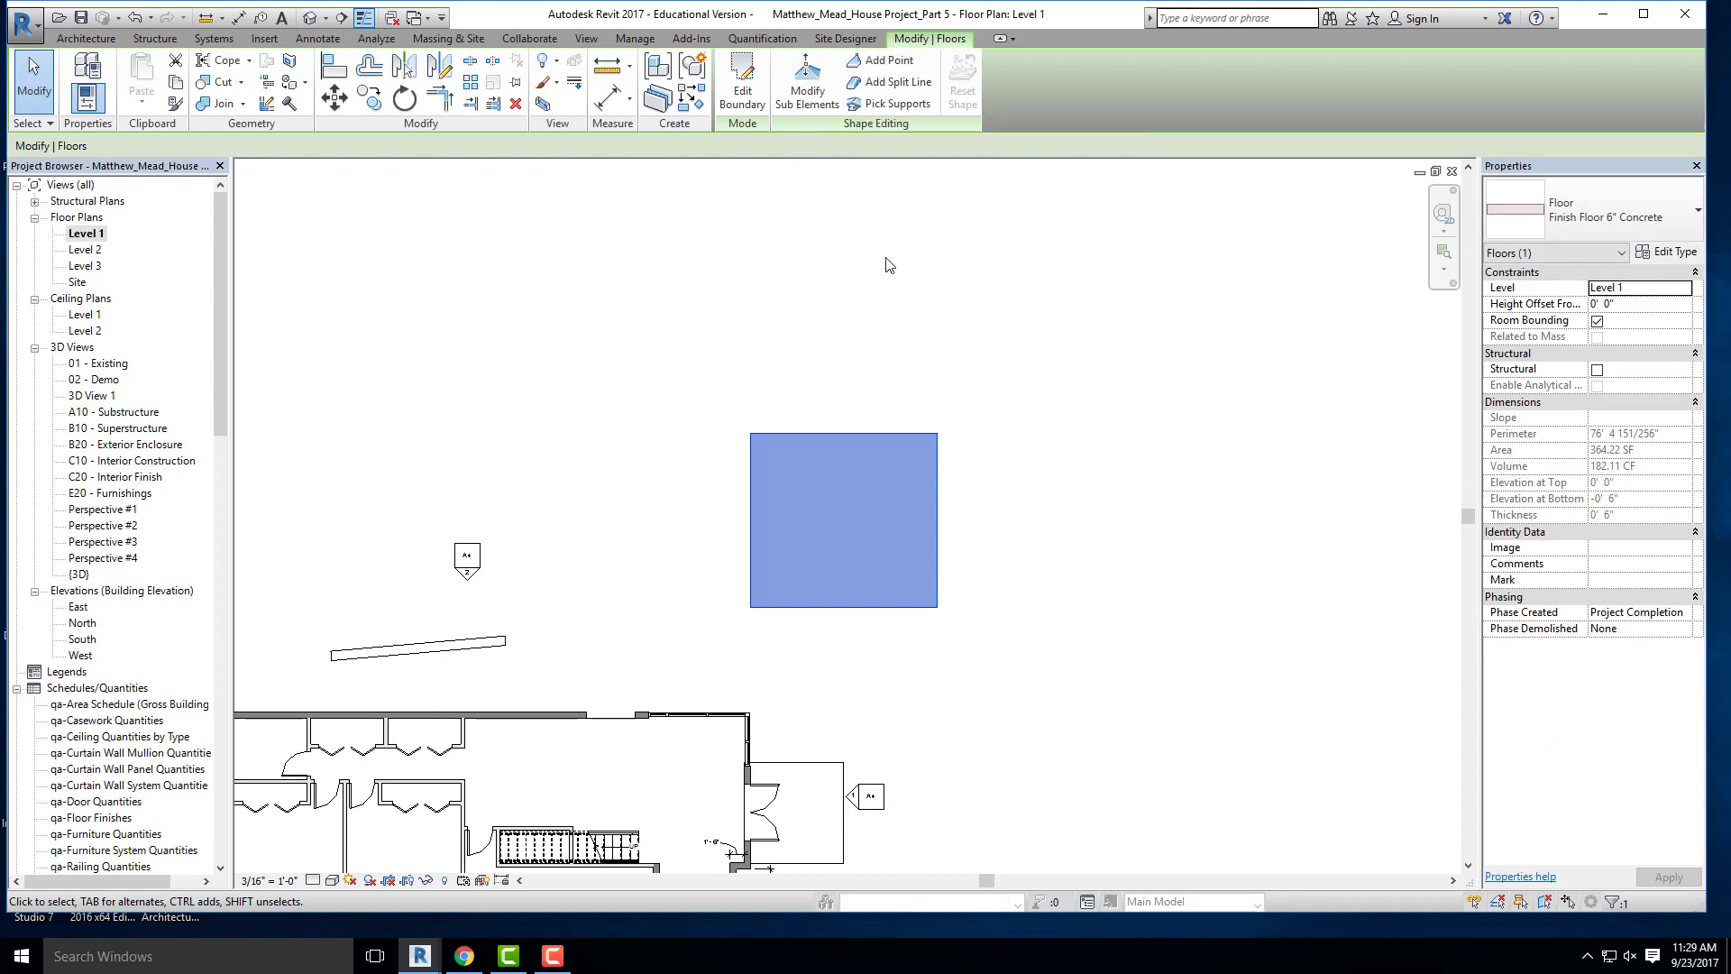
pyautogui.click(742, 85)
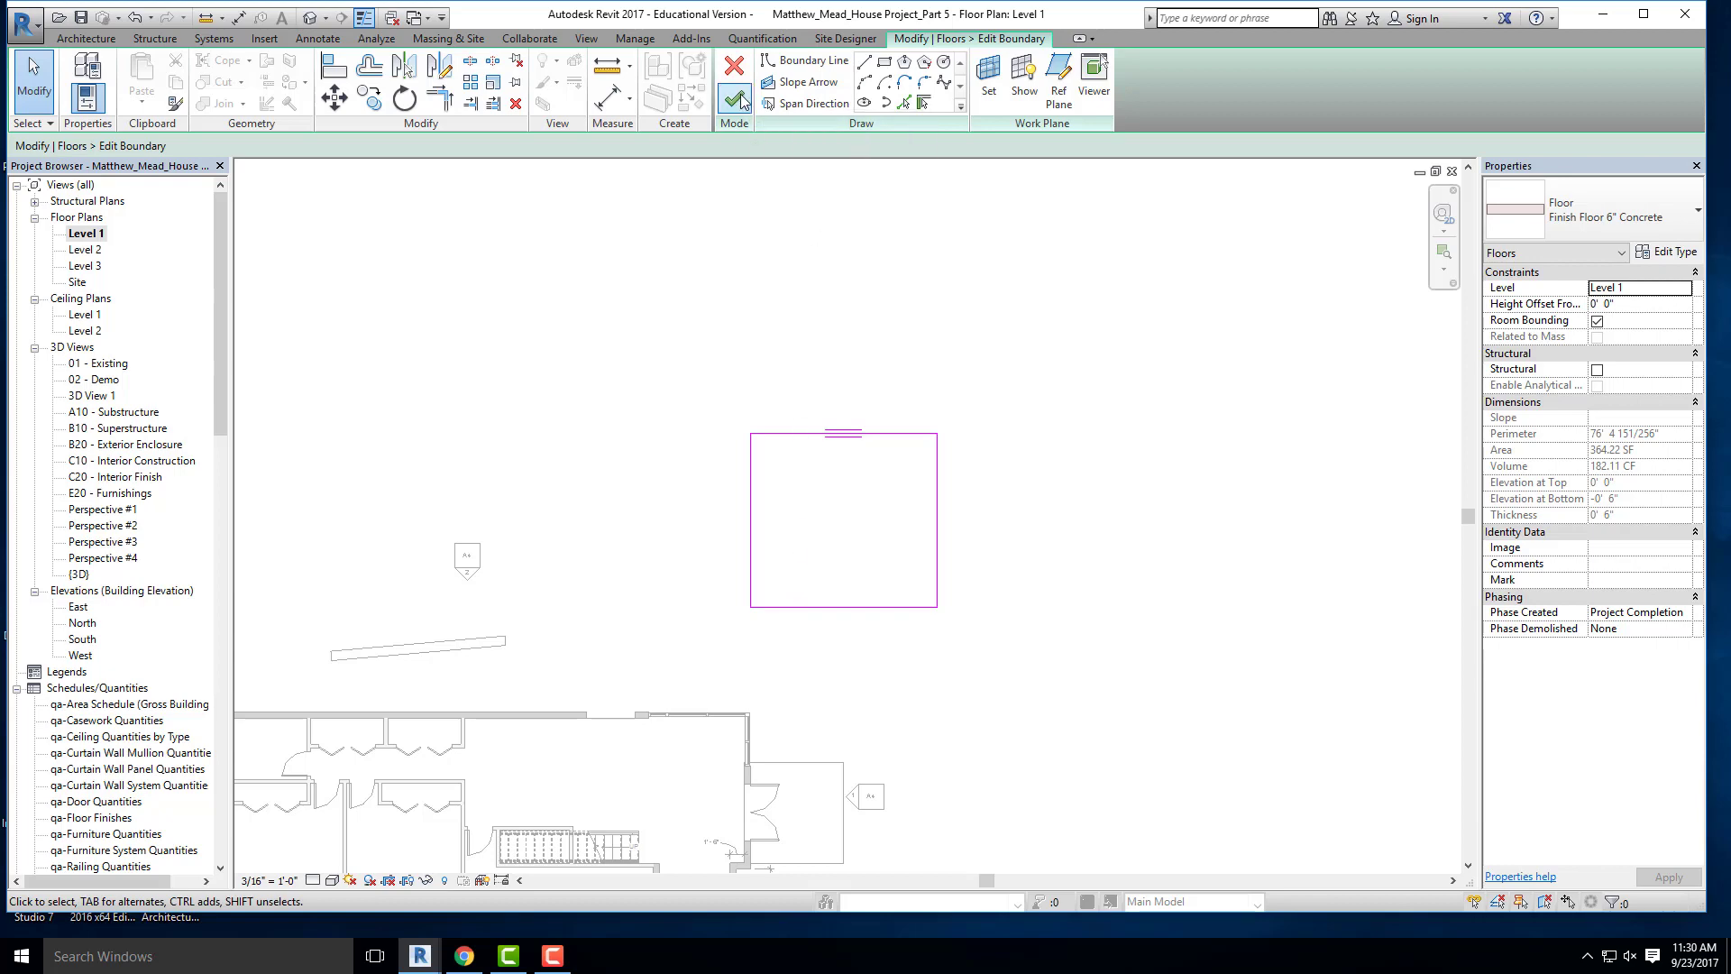
pyautogui.click(735, 99)
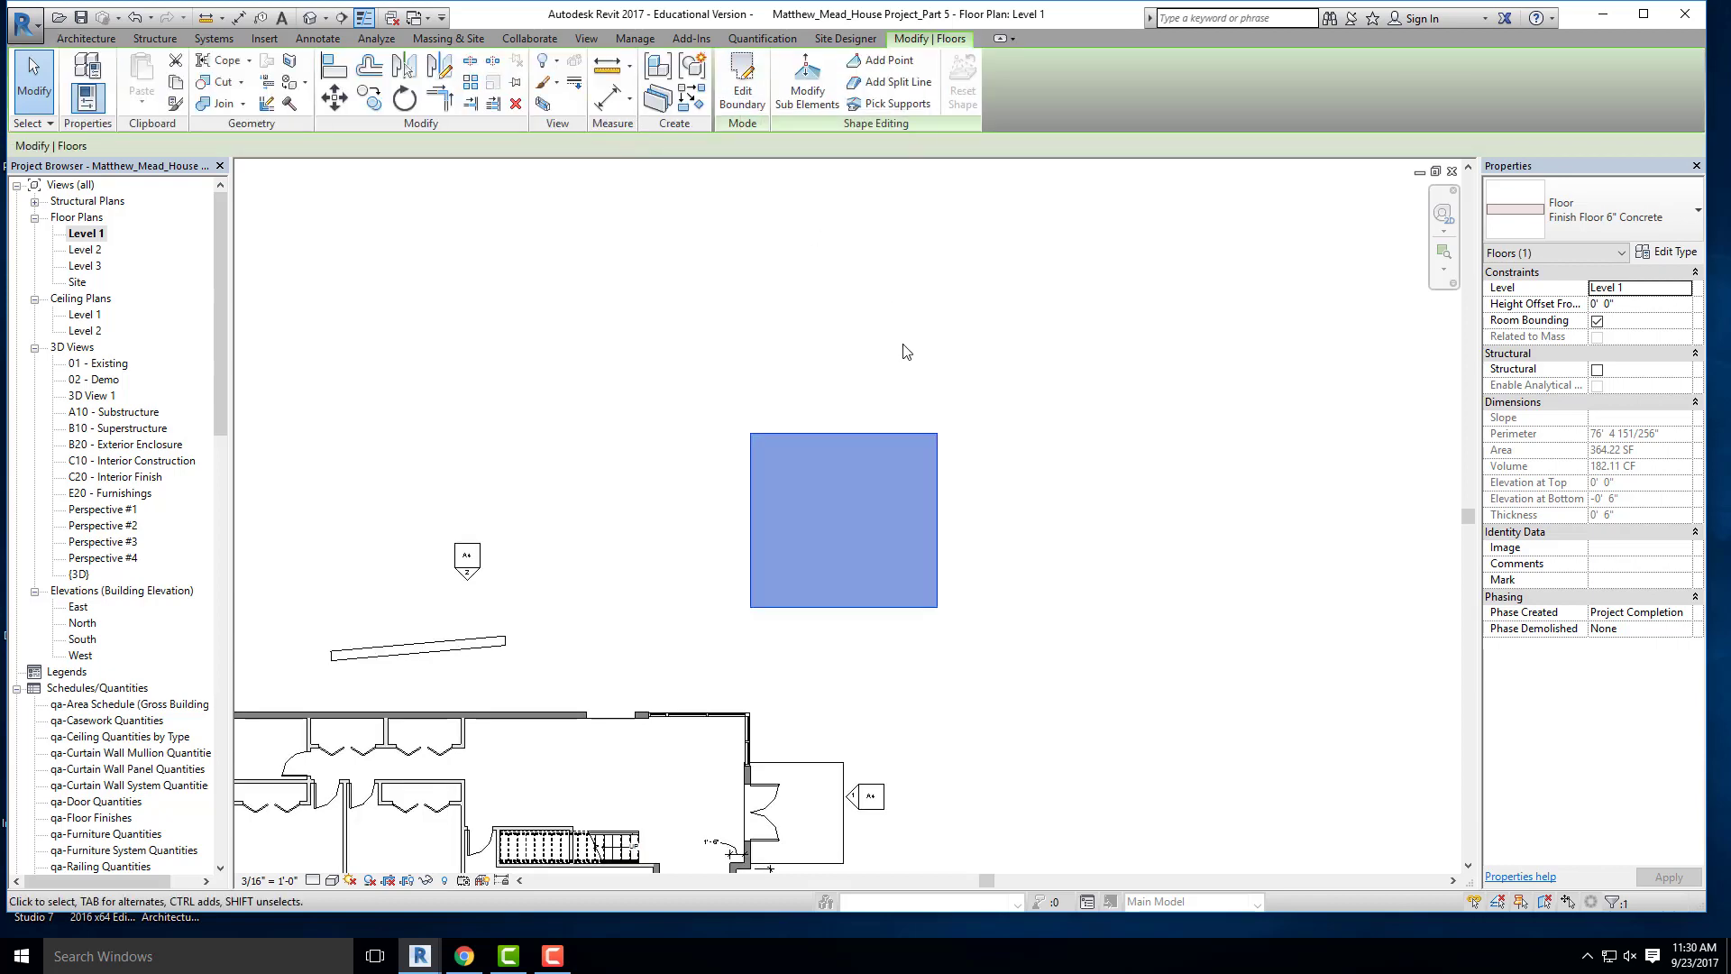
# - Use Modify Sub Elements on the slab to set the elevation of its right-hand edge in plan to 6"
pyautogui.click(807, 86)
pyautogui.scroll(2, 987, 708)
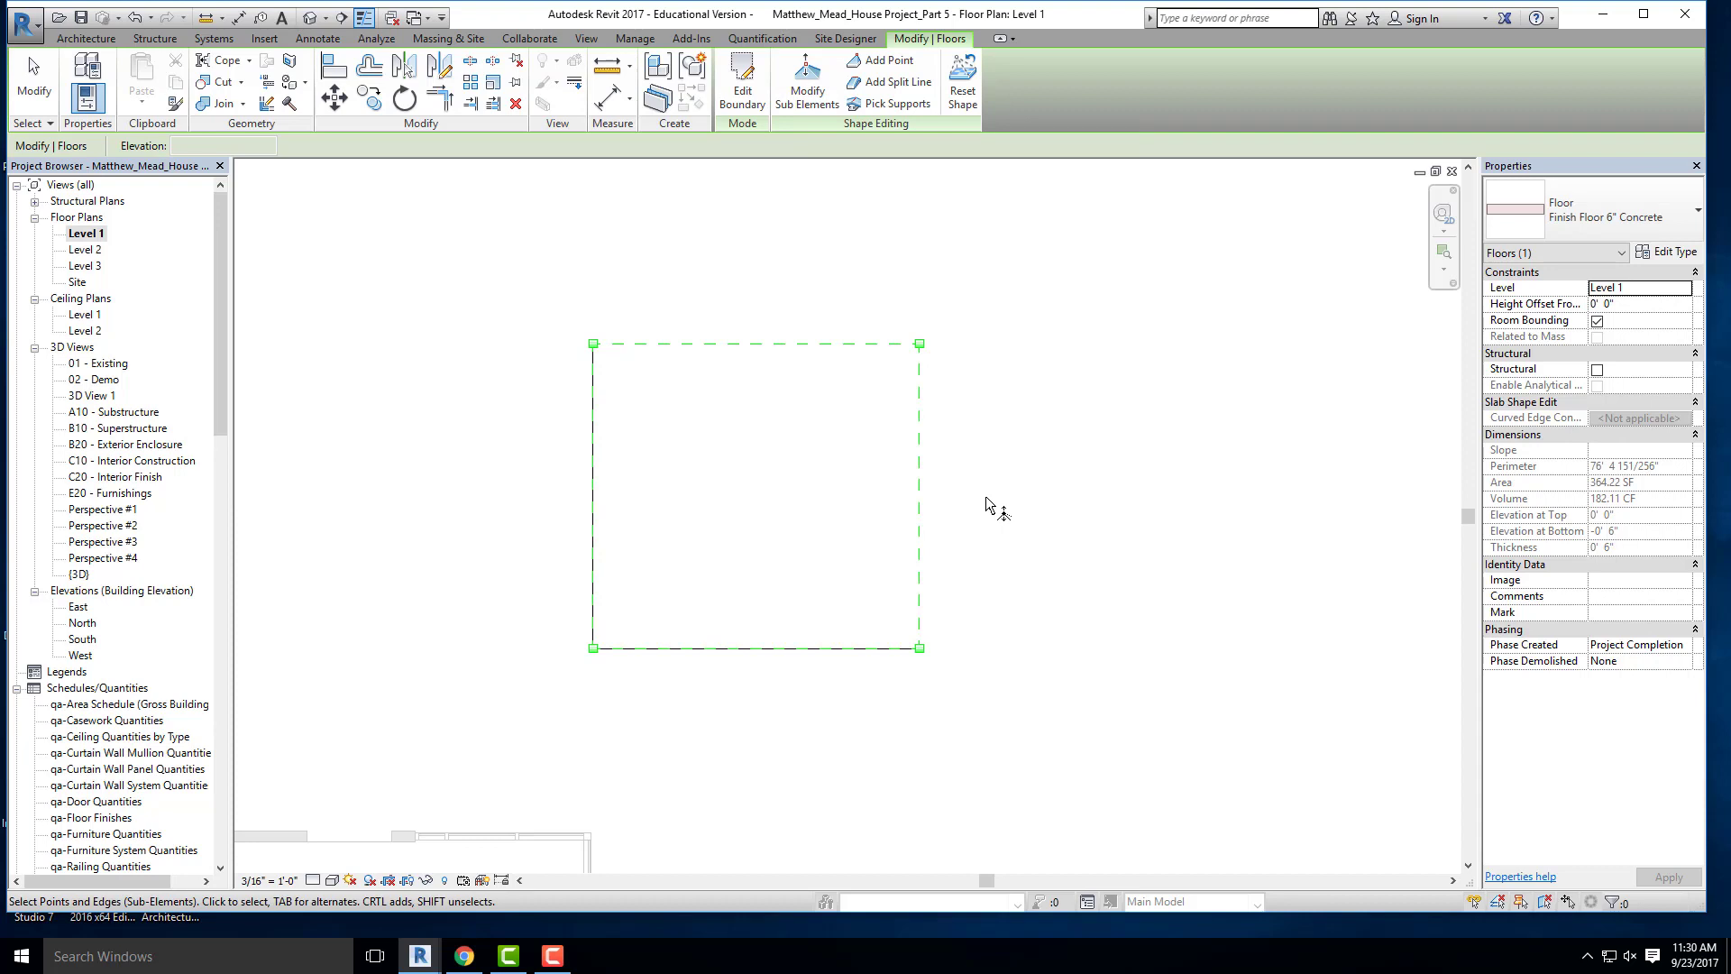
pyautogui.click(918, 485)
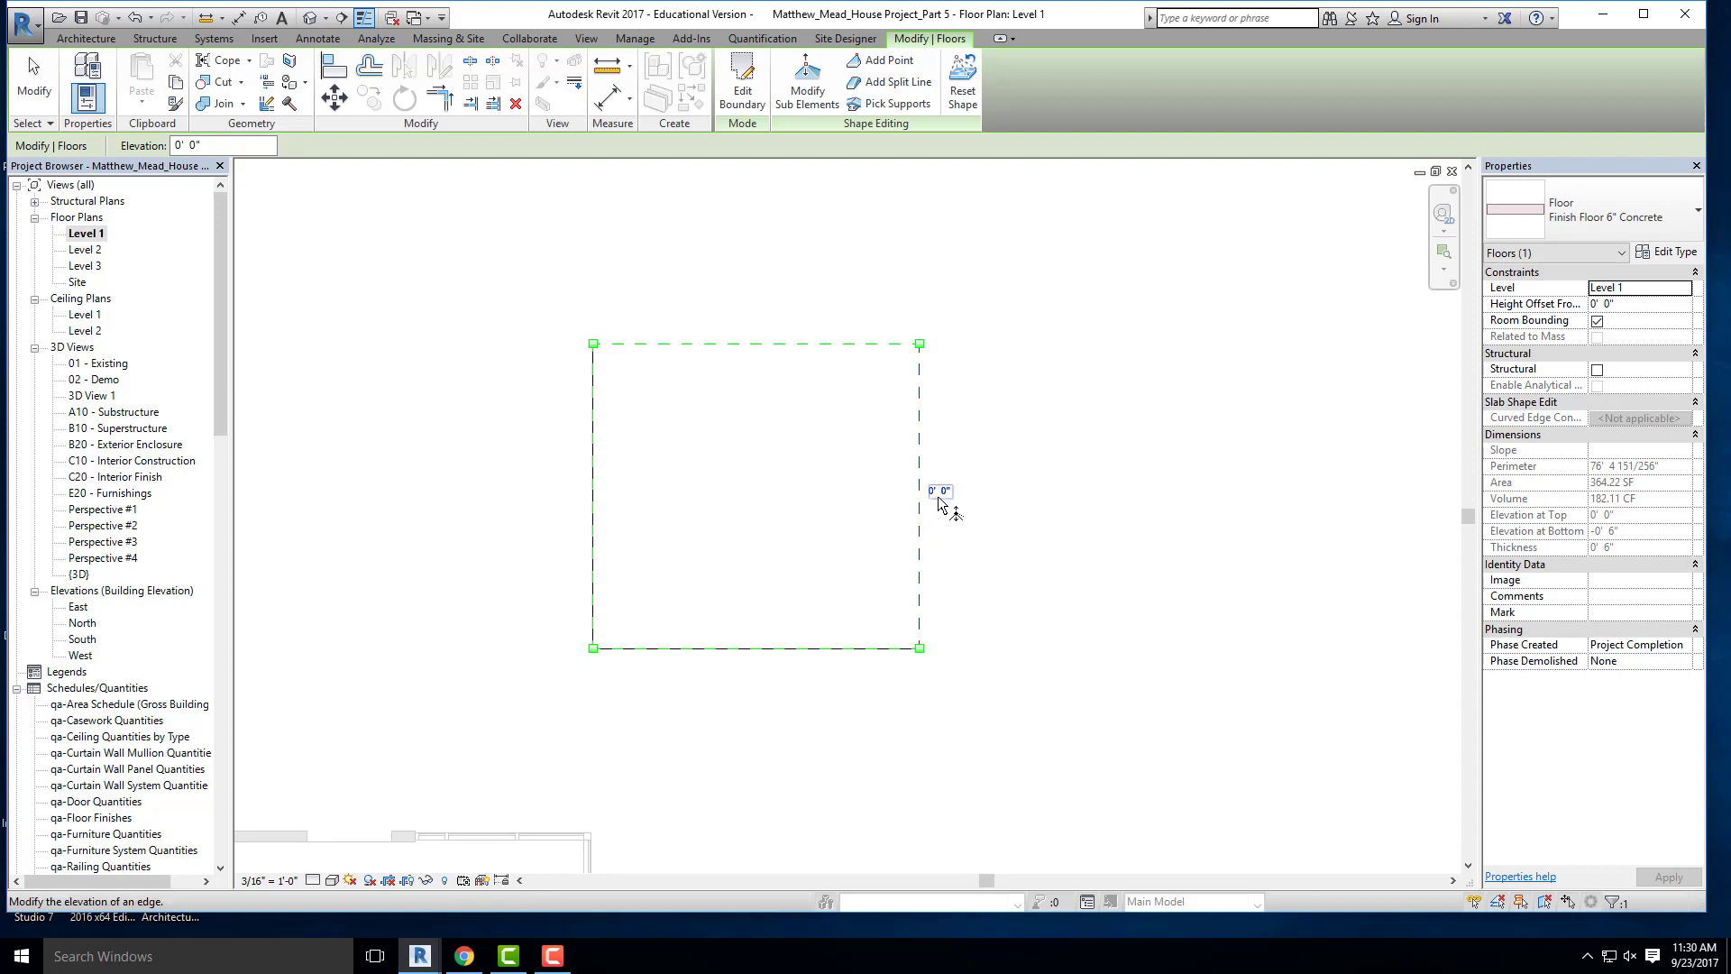
pyautogui.click(941, 492)
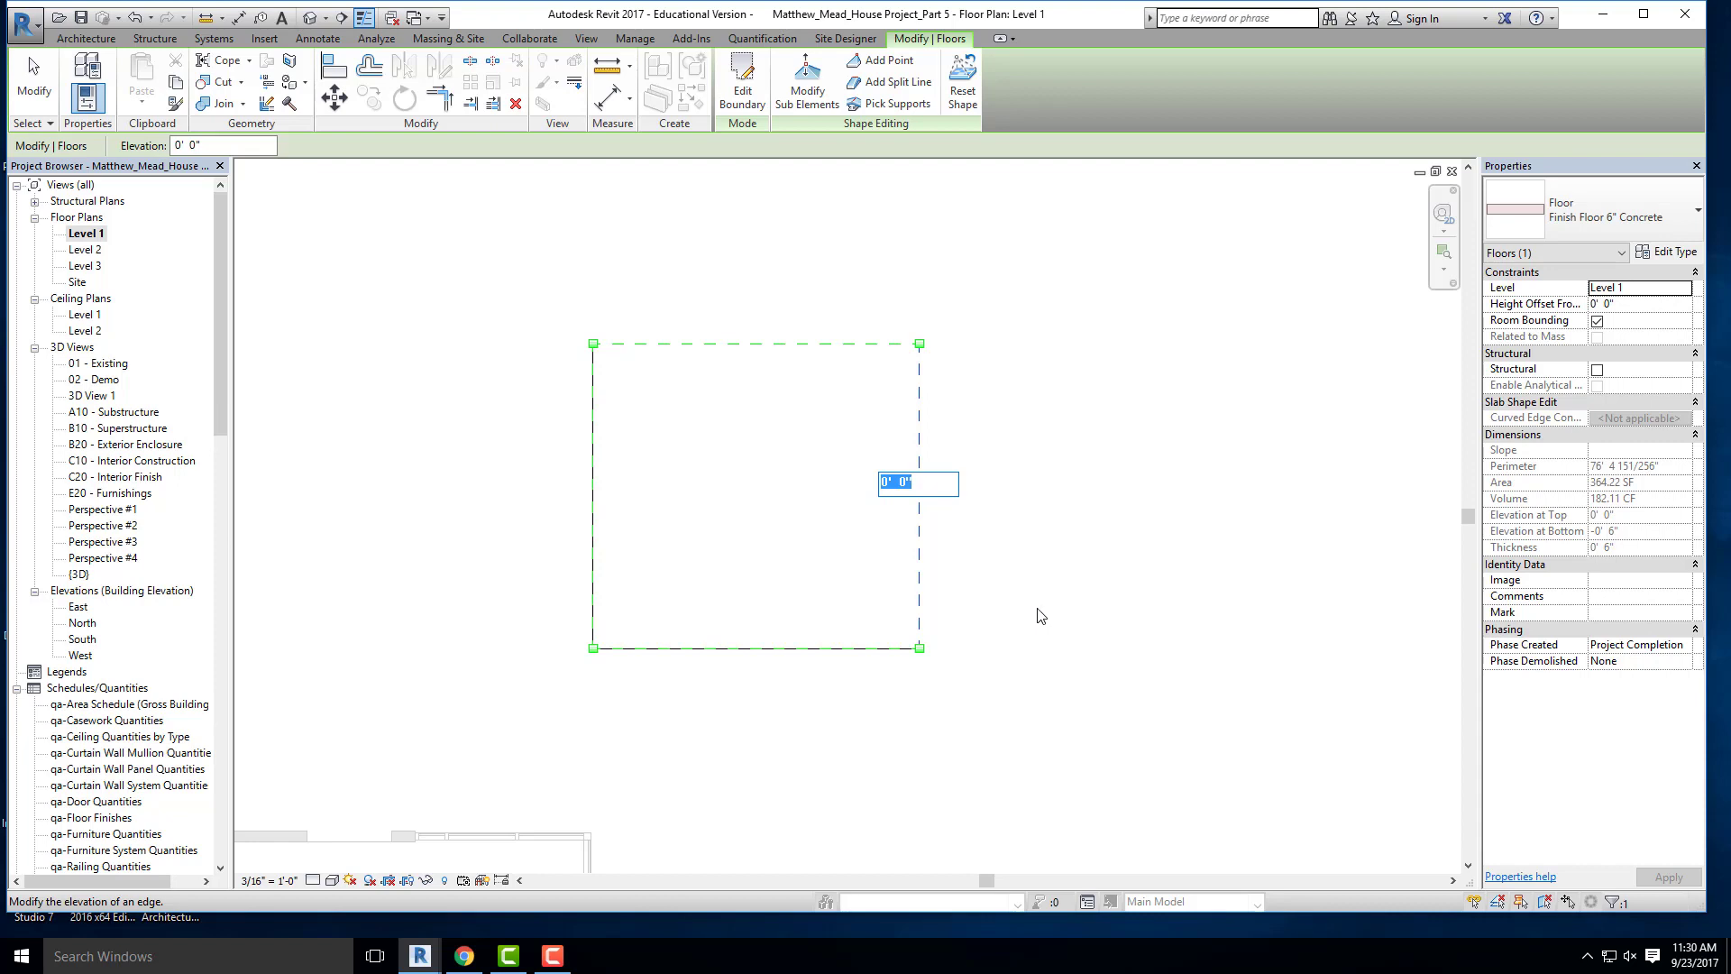
pyautogui.write('6"')
pyautogui.press('Return')
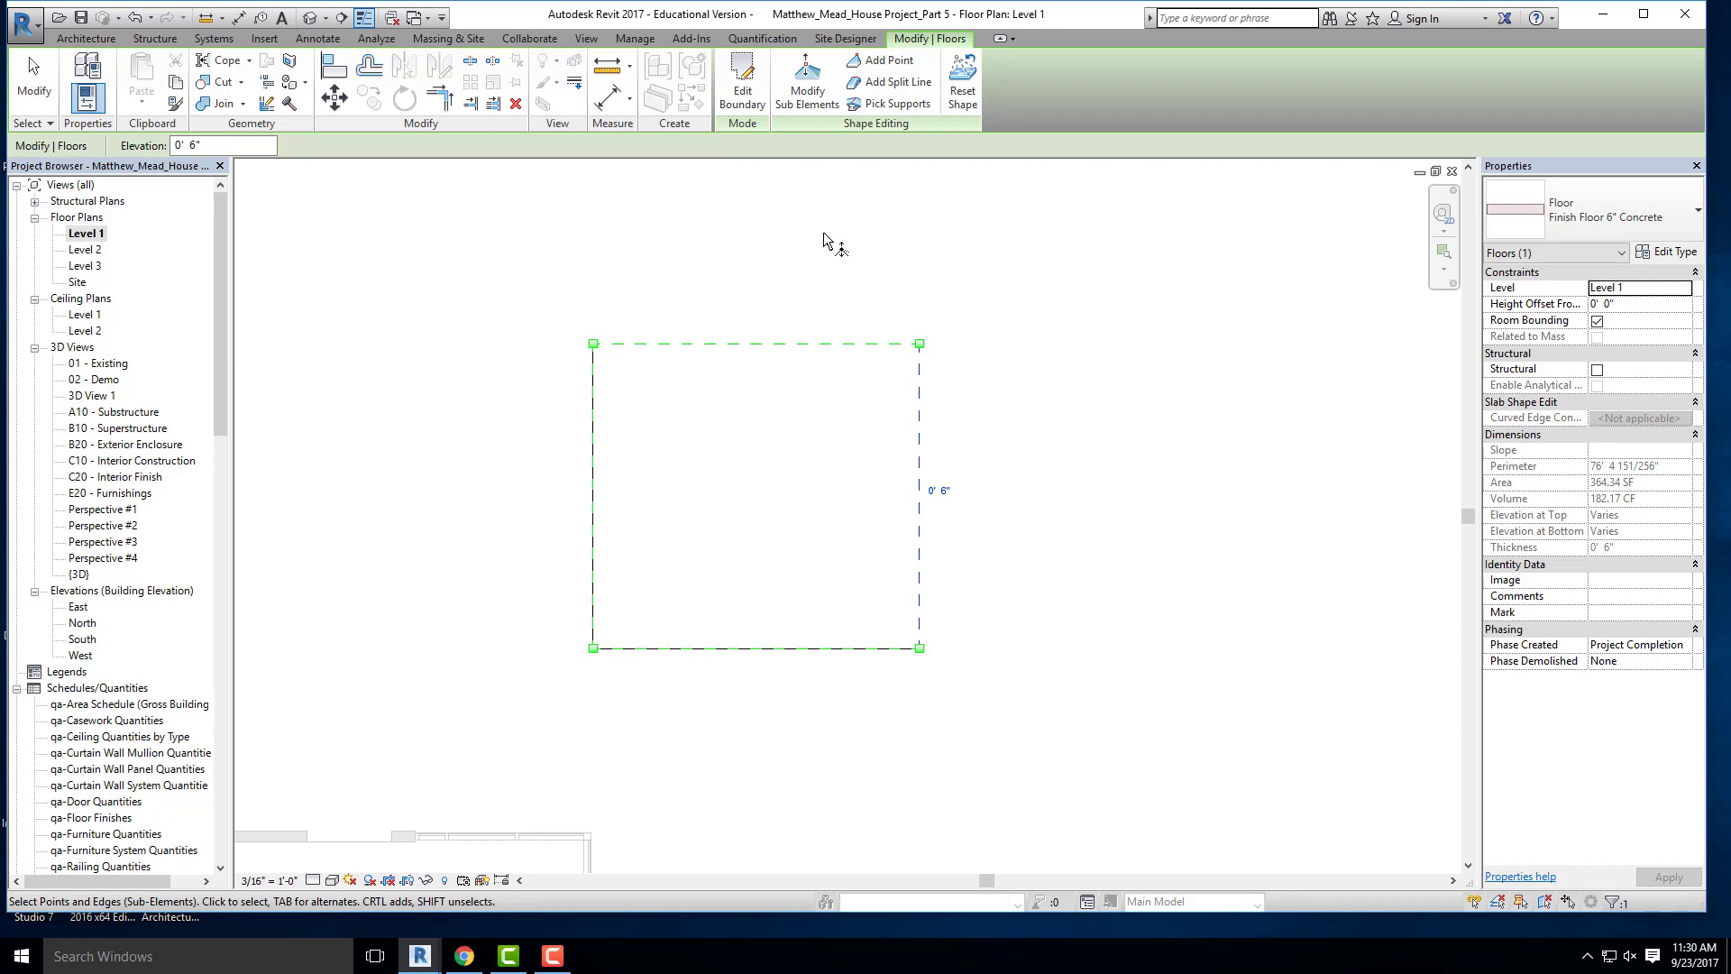
pyautogui.click(824, 258)
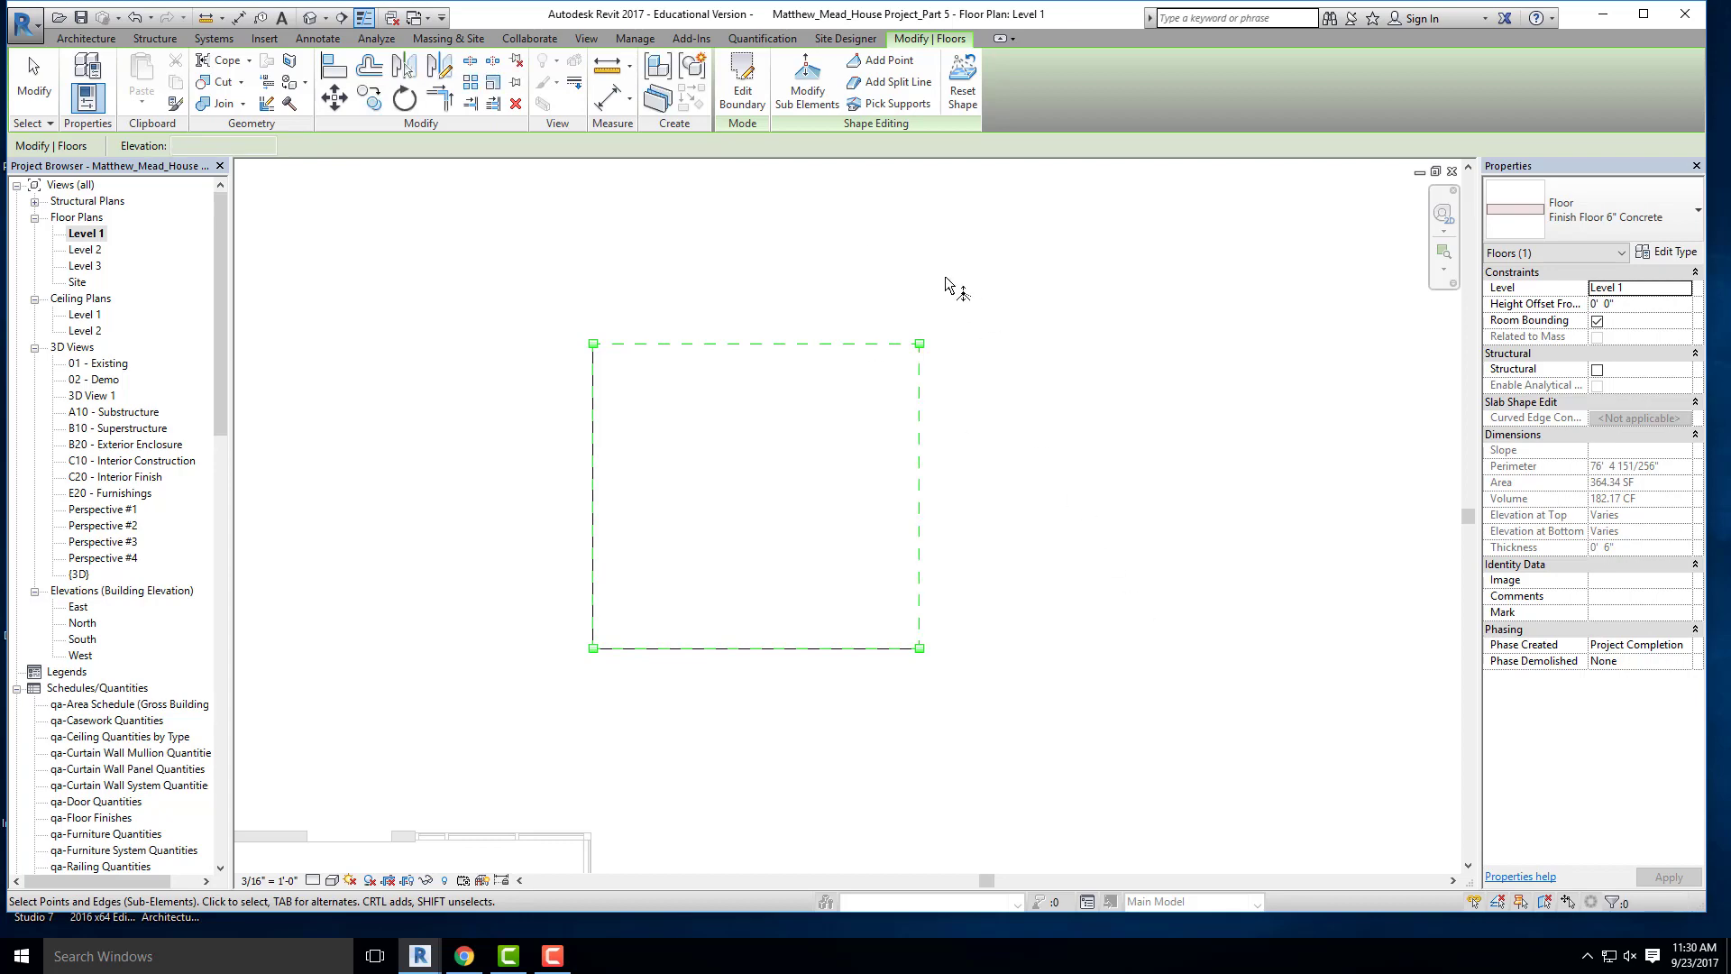
pyautogui.press('Escape')
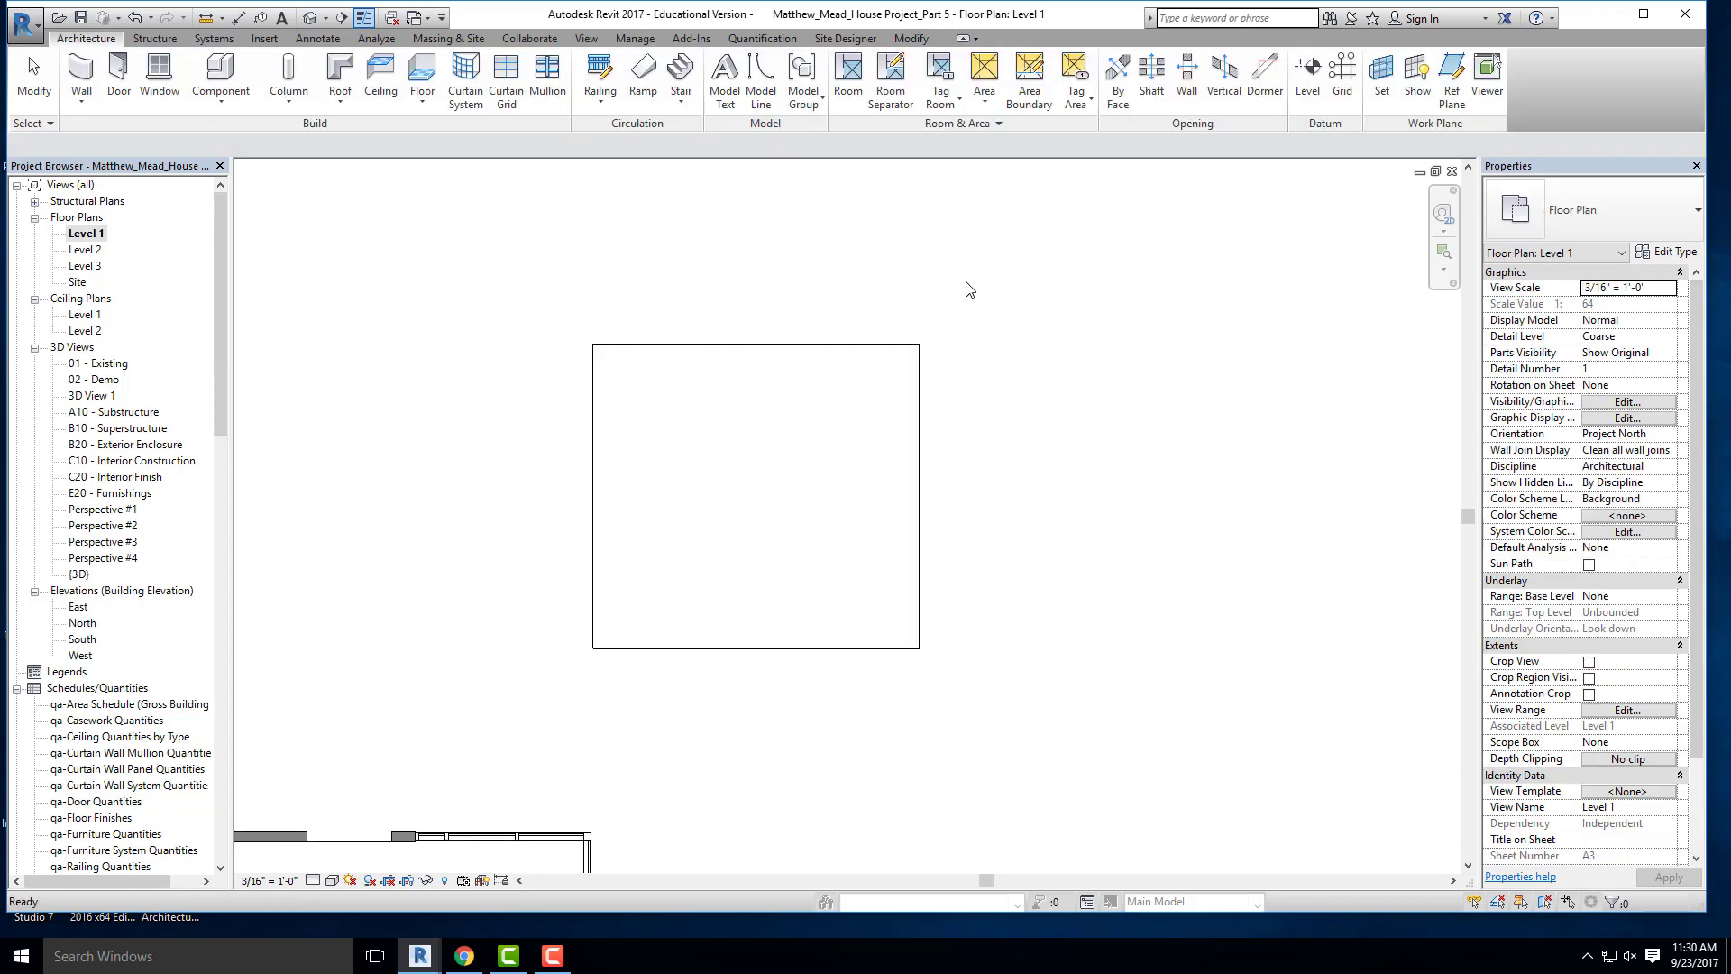
# - Return to the 3D view and inspect the tilted slab edge-on from the back of the model
pyautogui.click(309, 17)
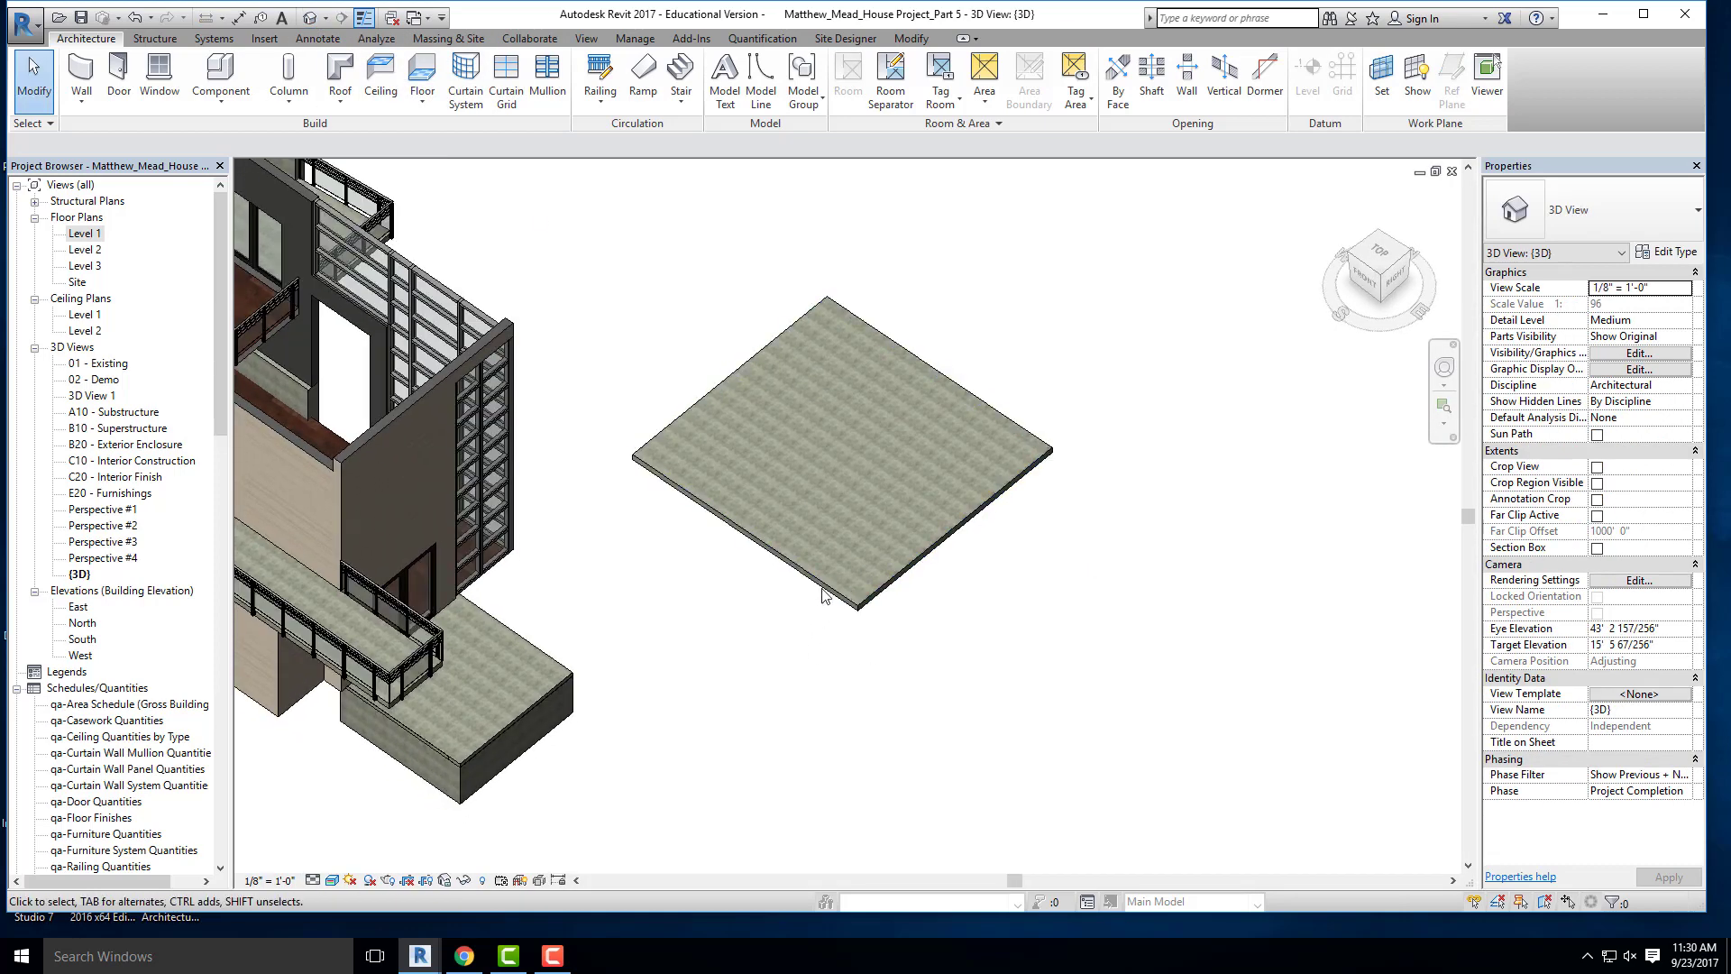
pyautogui.click(828, 595)
pyautogui.keyDown('shift'); pyautogui.moveTo(806, 668); pyautogui.dragTo(1241, 365, button='middle'); pyautogui.keyUp('shift')
pyautogui.click(1377, 273)
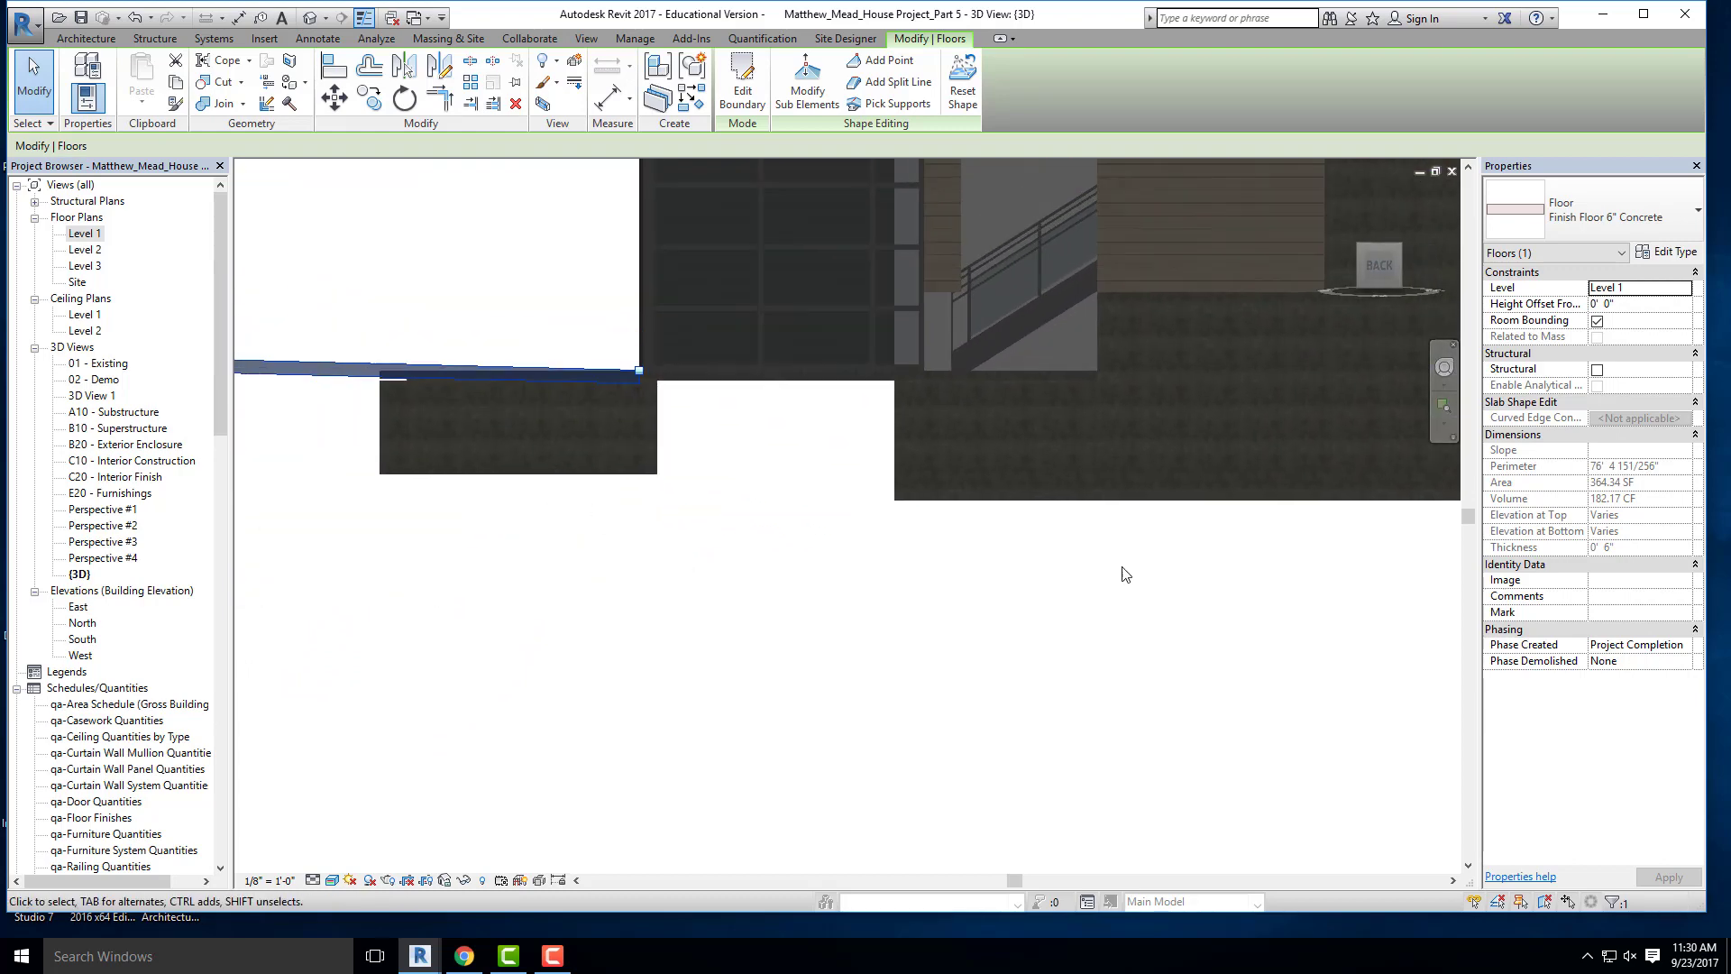
pyautogui.click(678, 649)
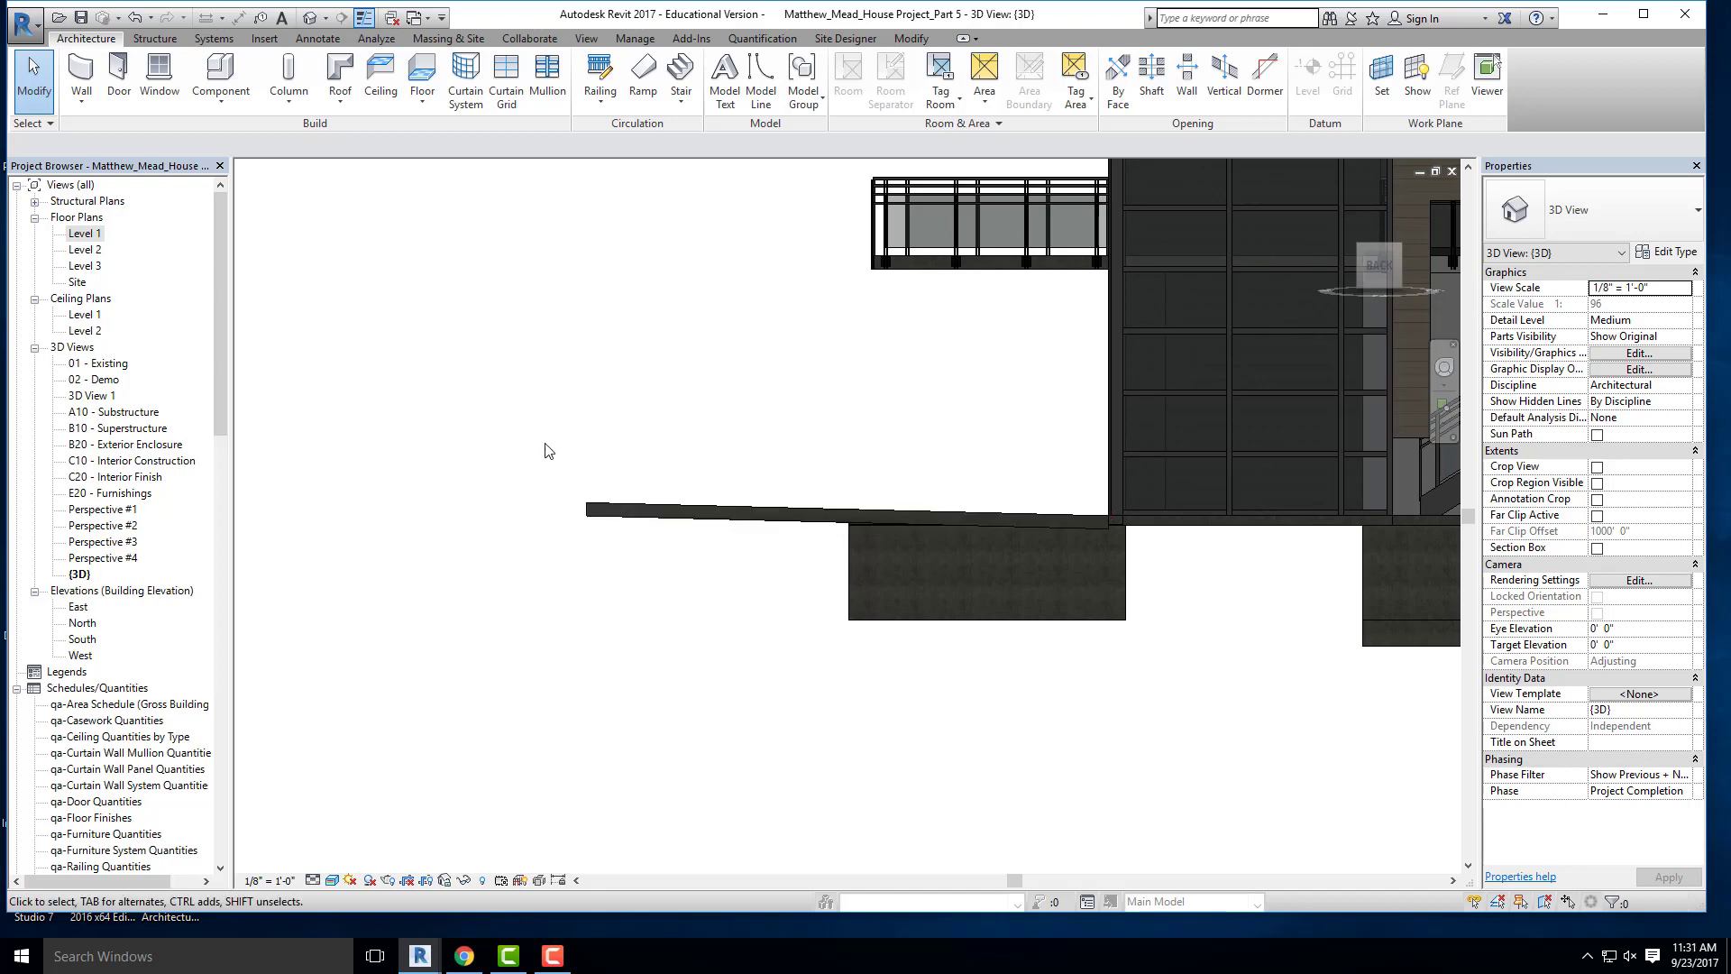
# - Orbit to the slab's top and use Modify Sub Elements to set the raised edge's elevation to 0
pyautogui.keyDown('shift'); pyautogui.moveTo(603, 538); pyautogui.dragTo(663, 606, button='middle'); pyautogui.keyUp('shift')
pyautogui.click(663, 606)
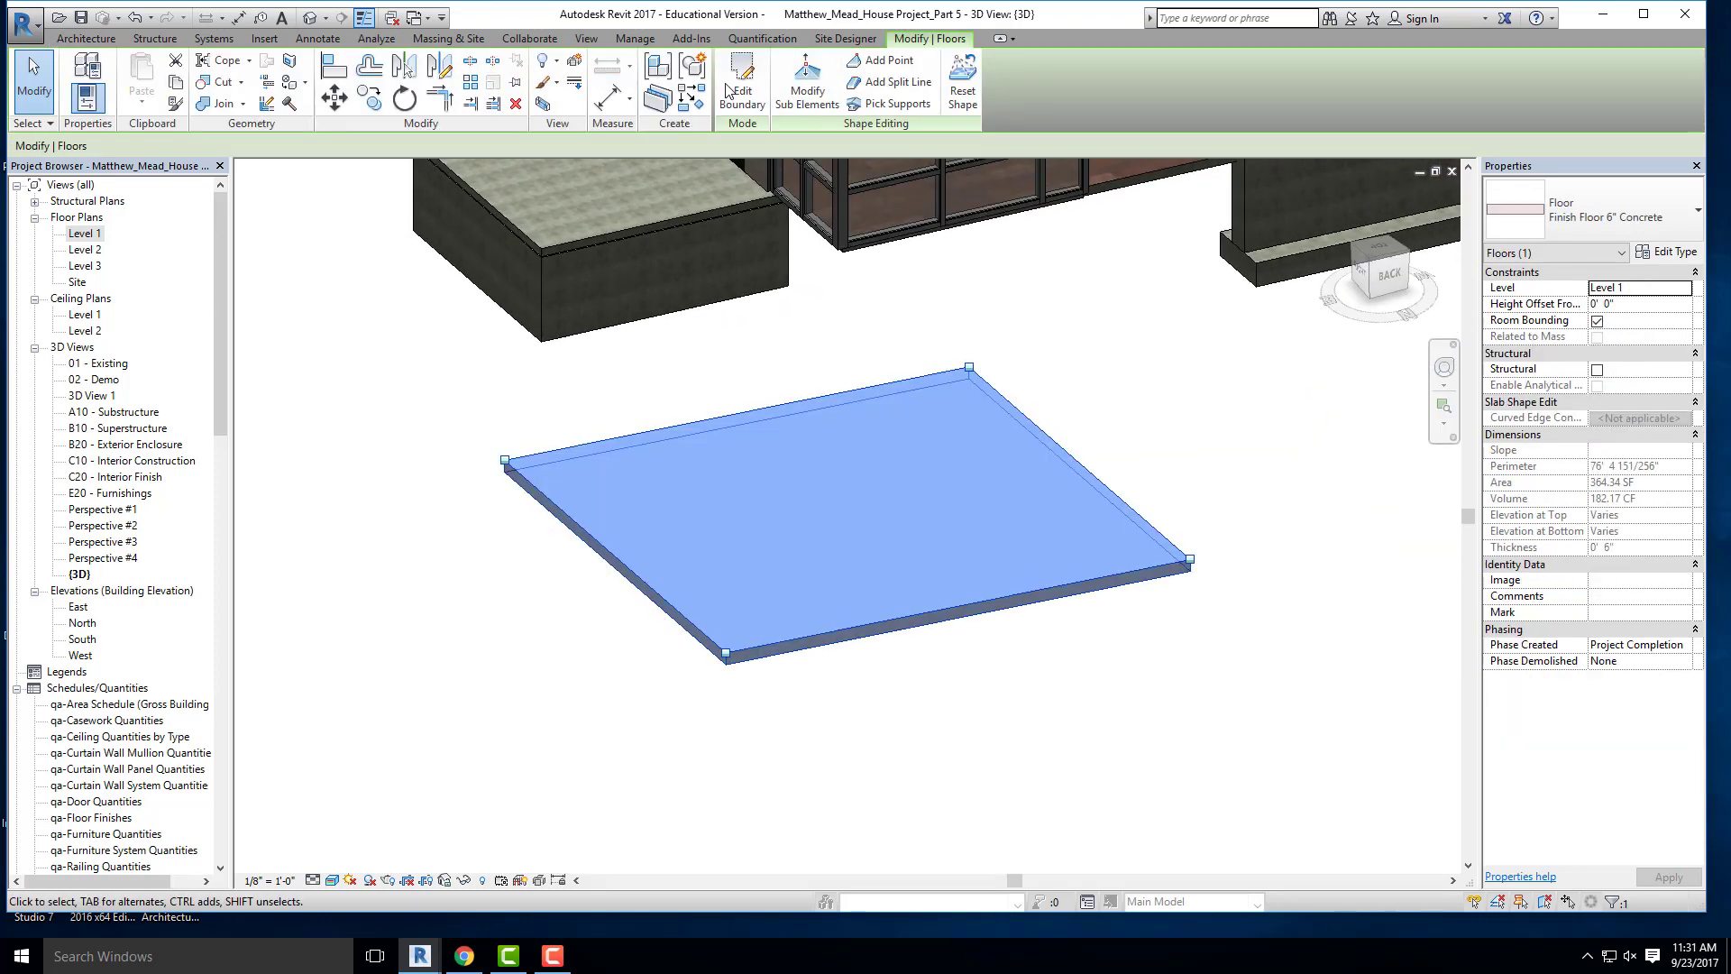
pyautogui.click(807, 81)
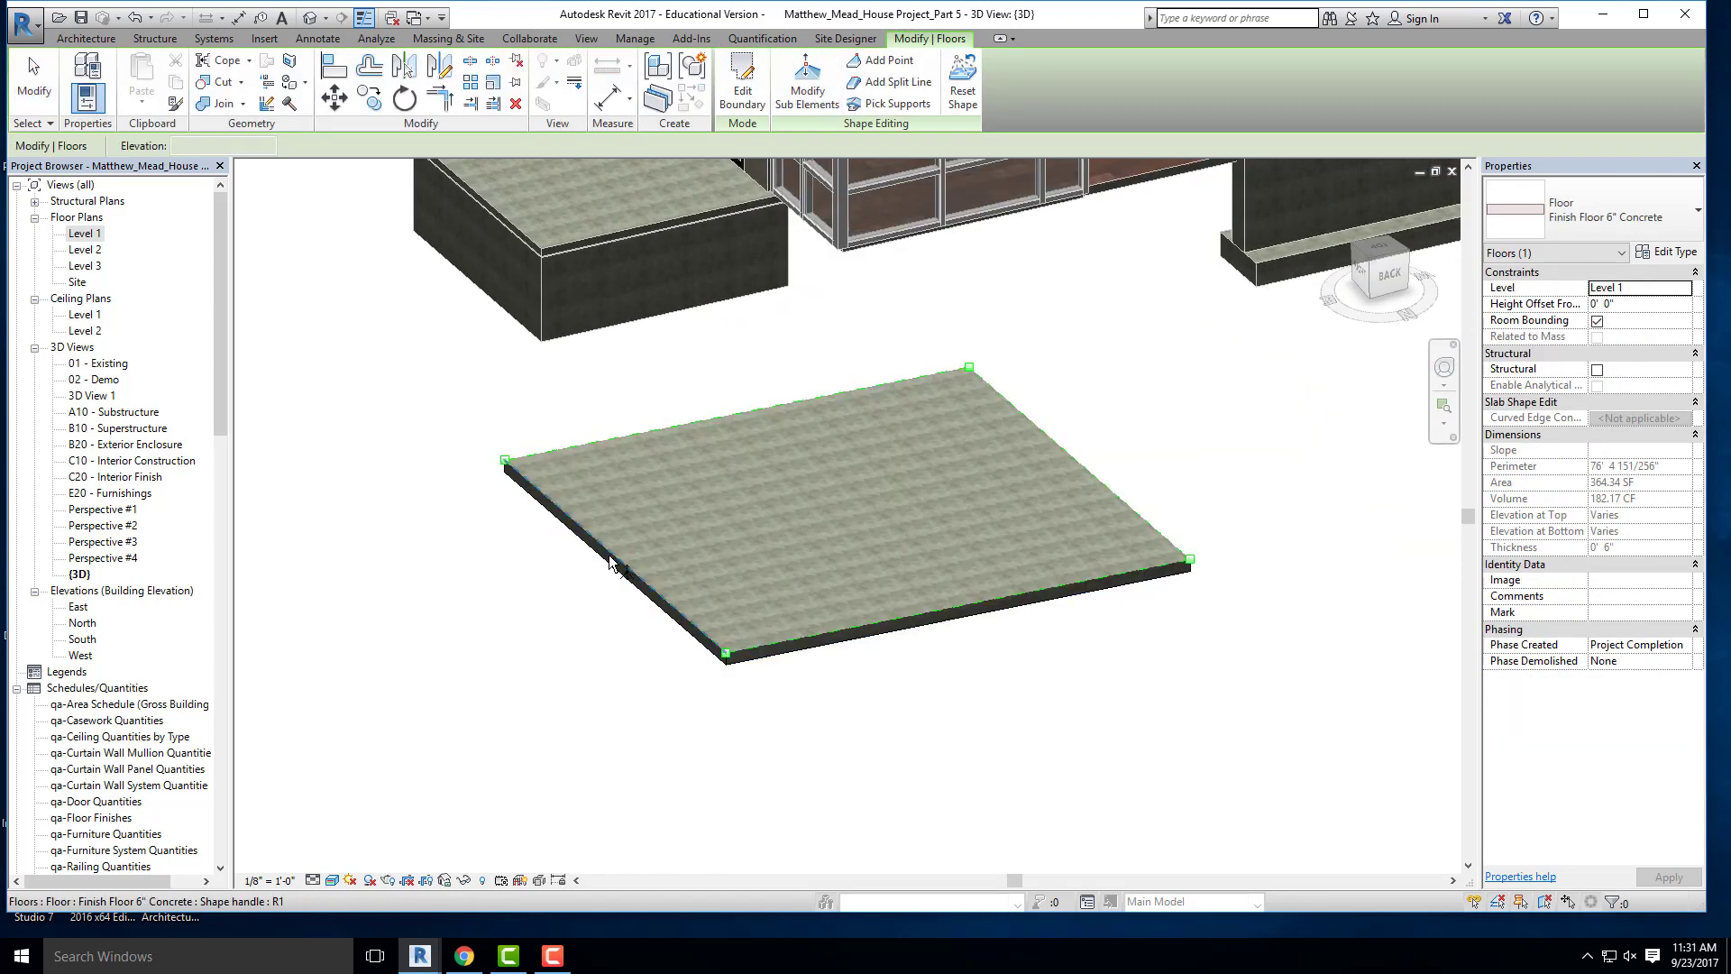
pyautogui.click(633, 560)
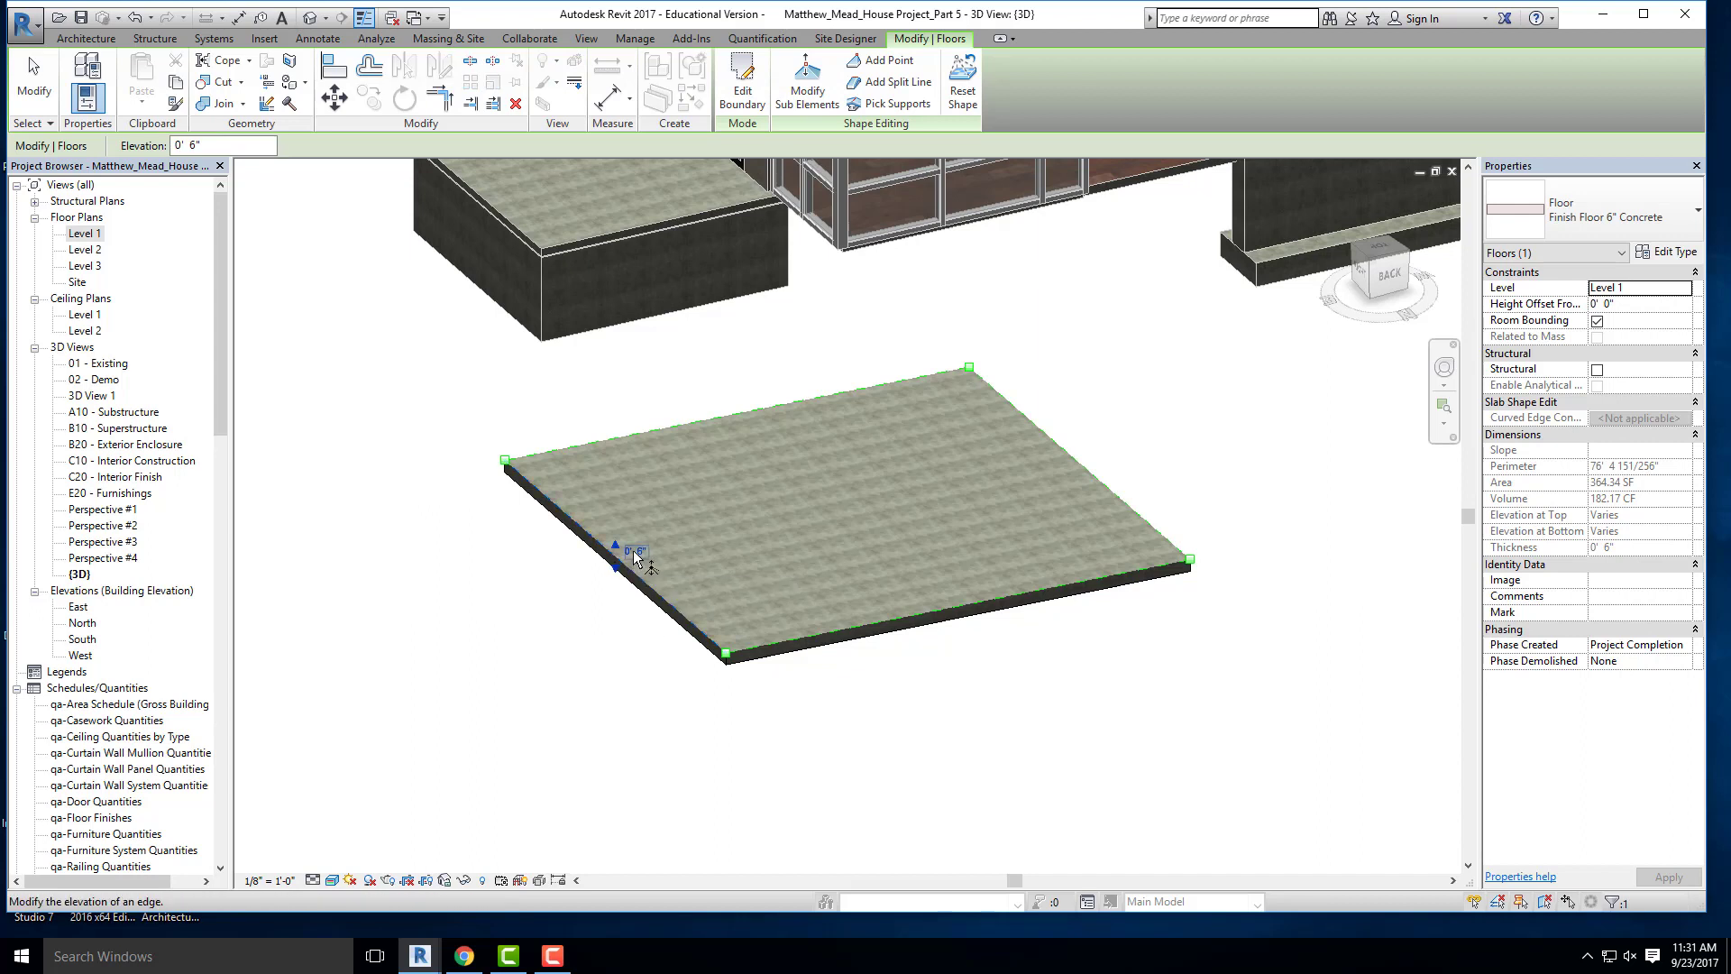
pyautogui.click(635, 550)
pyautogui.write('0')
pyautogui.press('Return')
# - Try an elevation of -1' on the same slab edge and undo that change
pyautogui.click(642, 560)
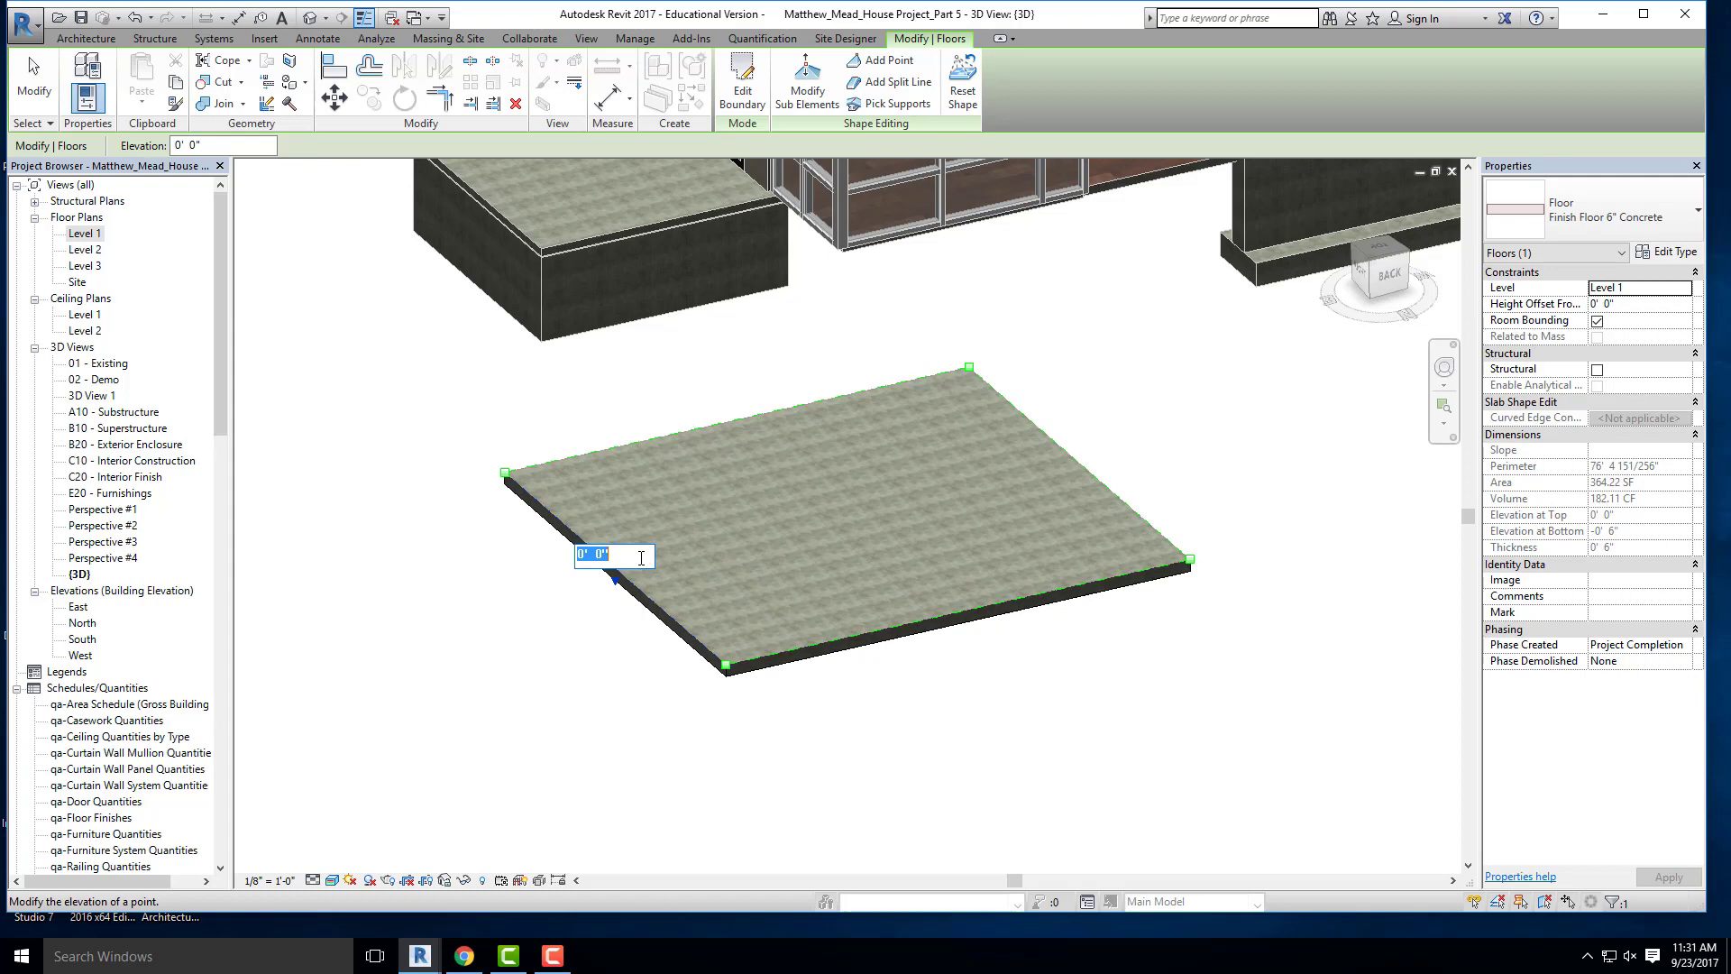
pyautogui.write('-1')
pyautogui.press('Return')
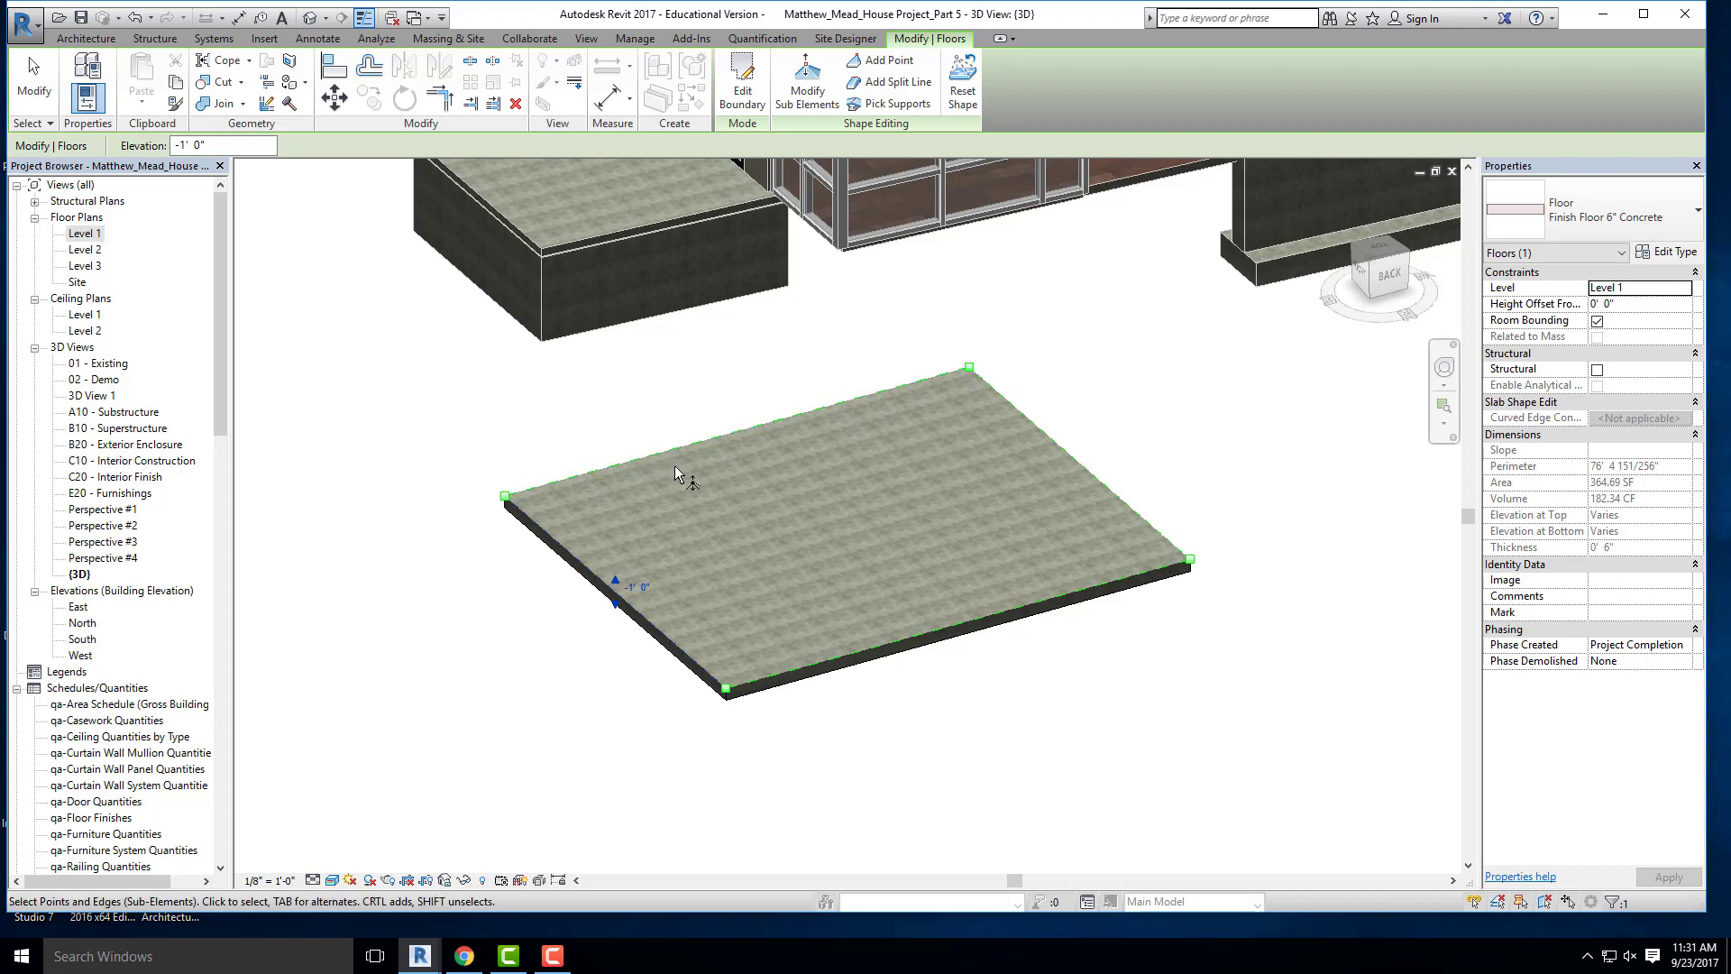
pyautogui.hotkey('ctrl', 'z')
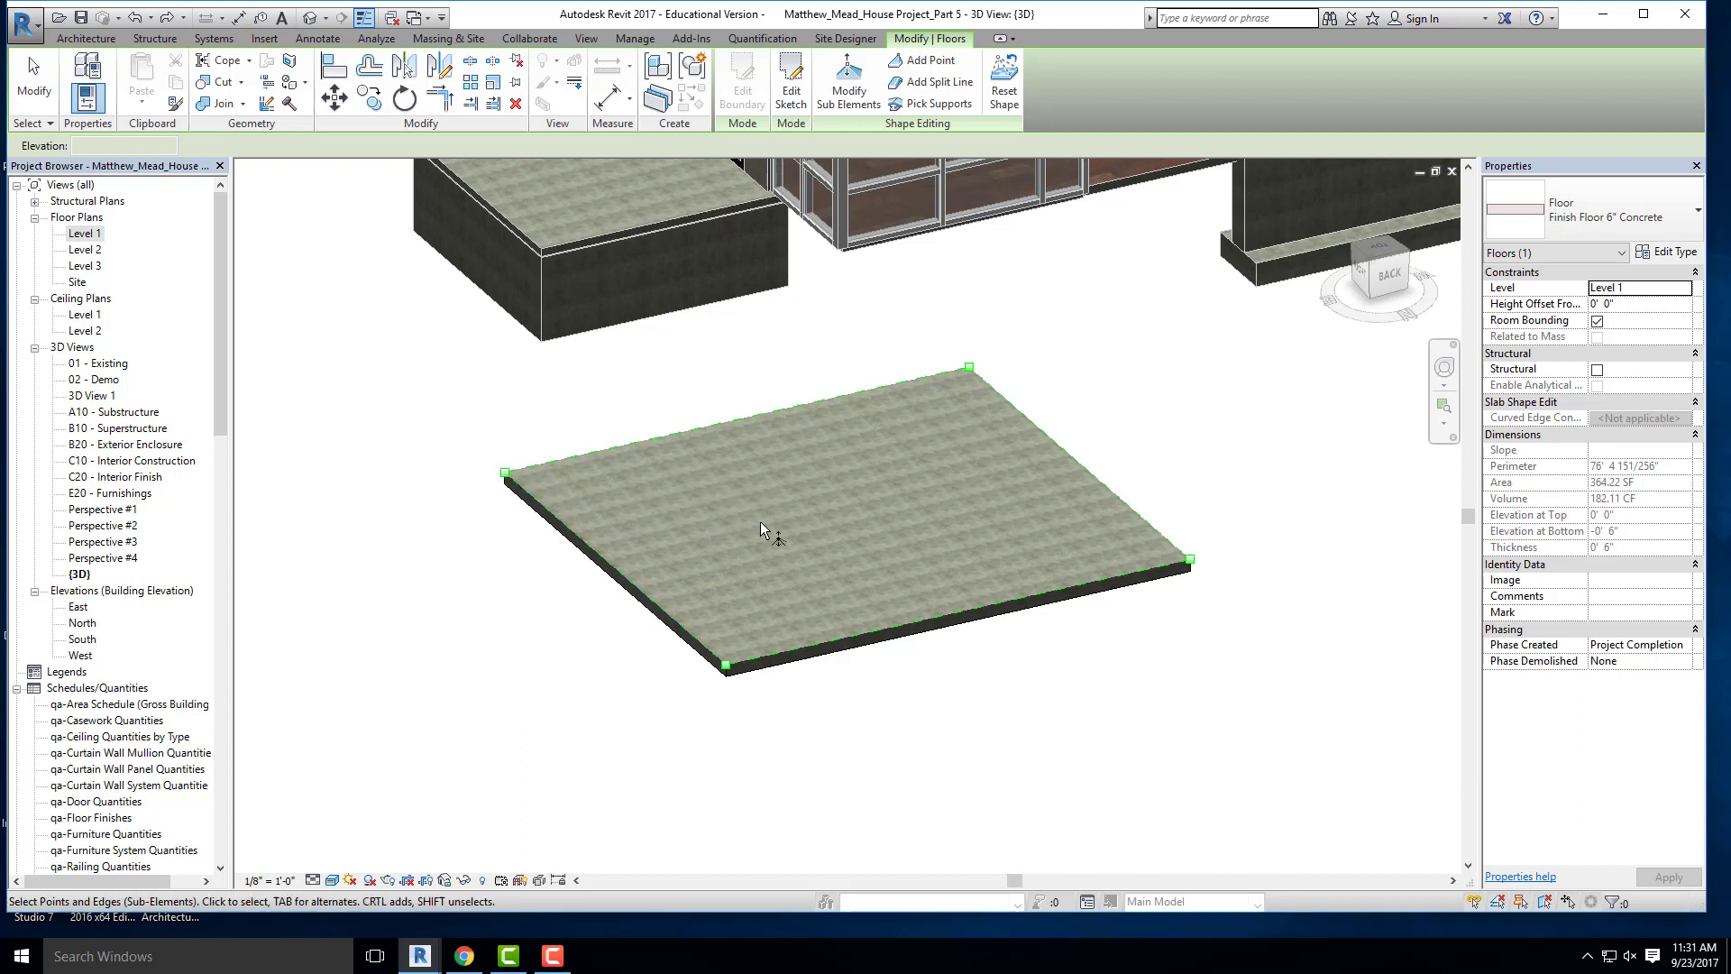
# - Lower the single slab corner at the far end of that edge to an elevation of -6"
pyautogui.click(505, 474)
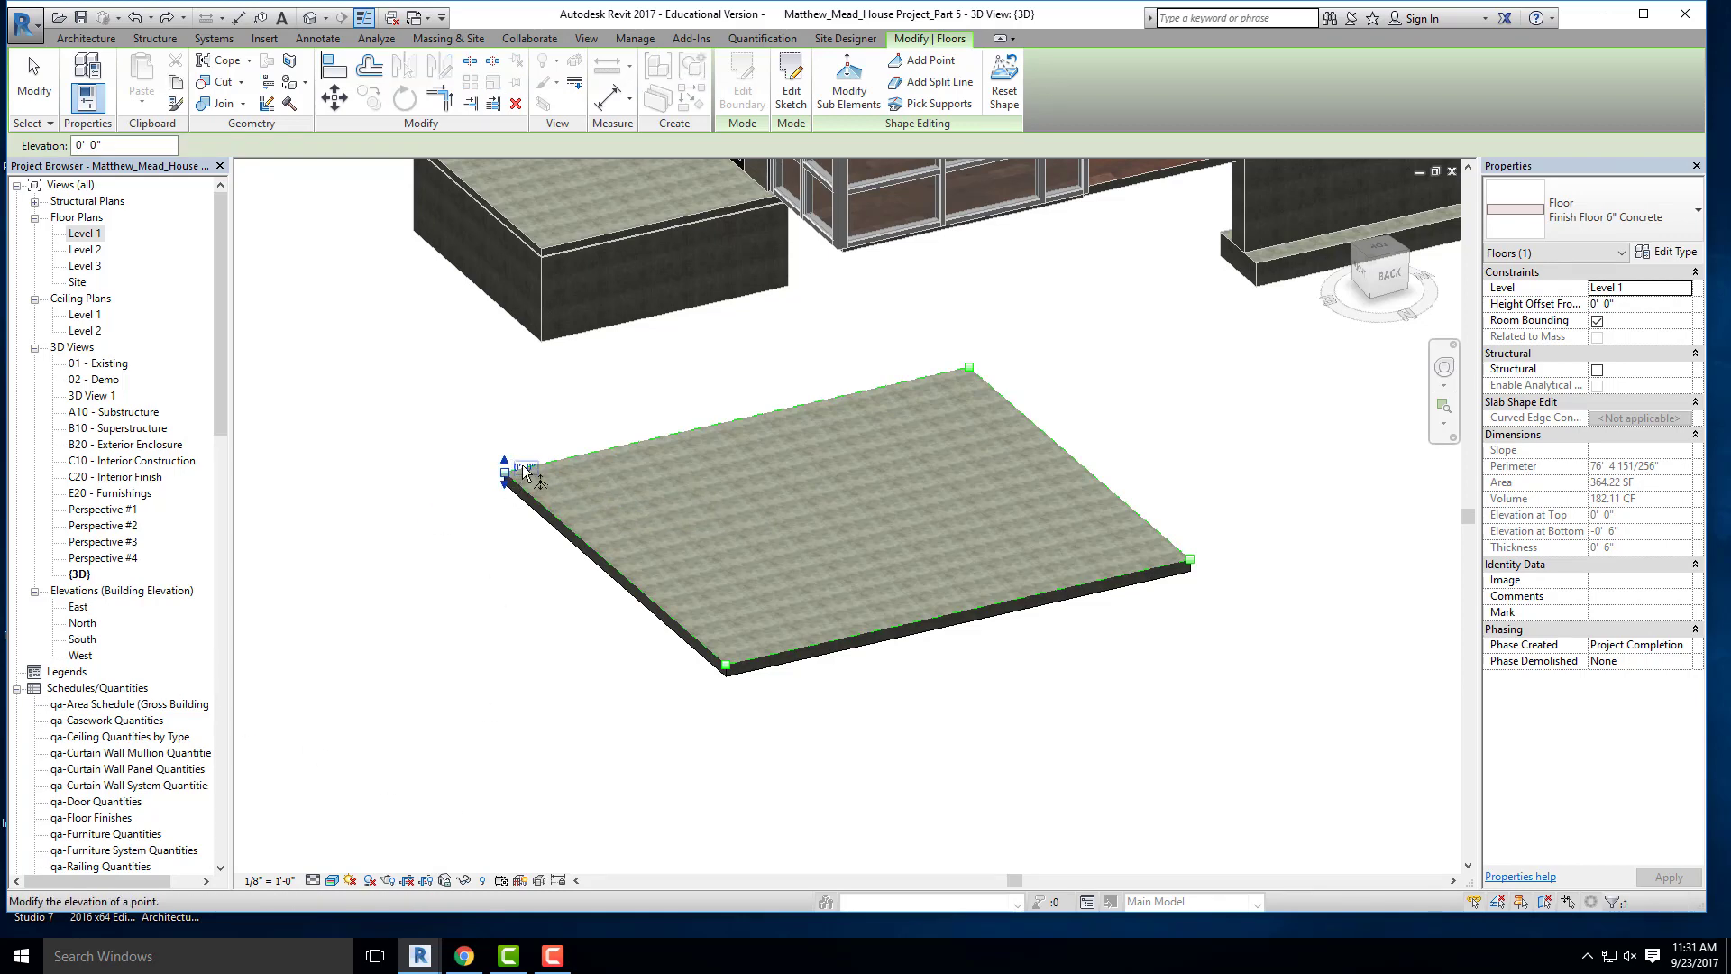
pyautogui.write('-6"')
pyautogui.press('Return')
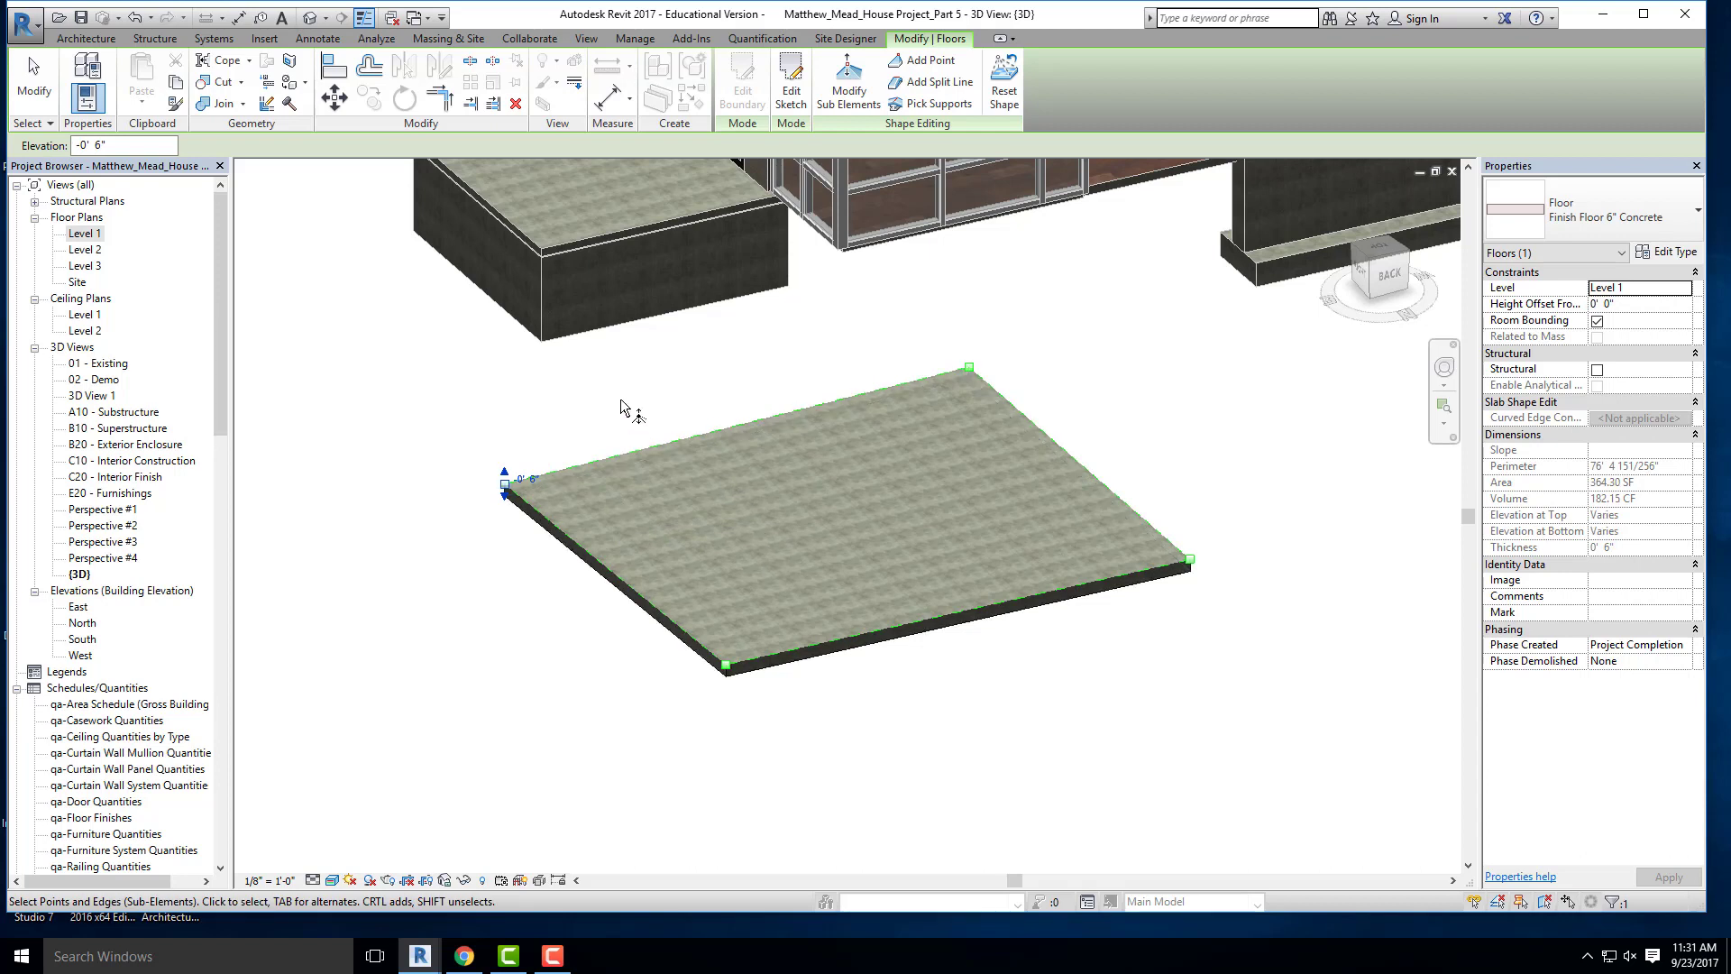
pyautogui.click(620, 399)
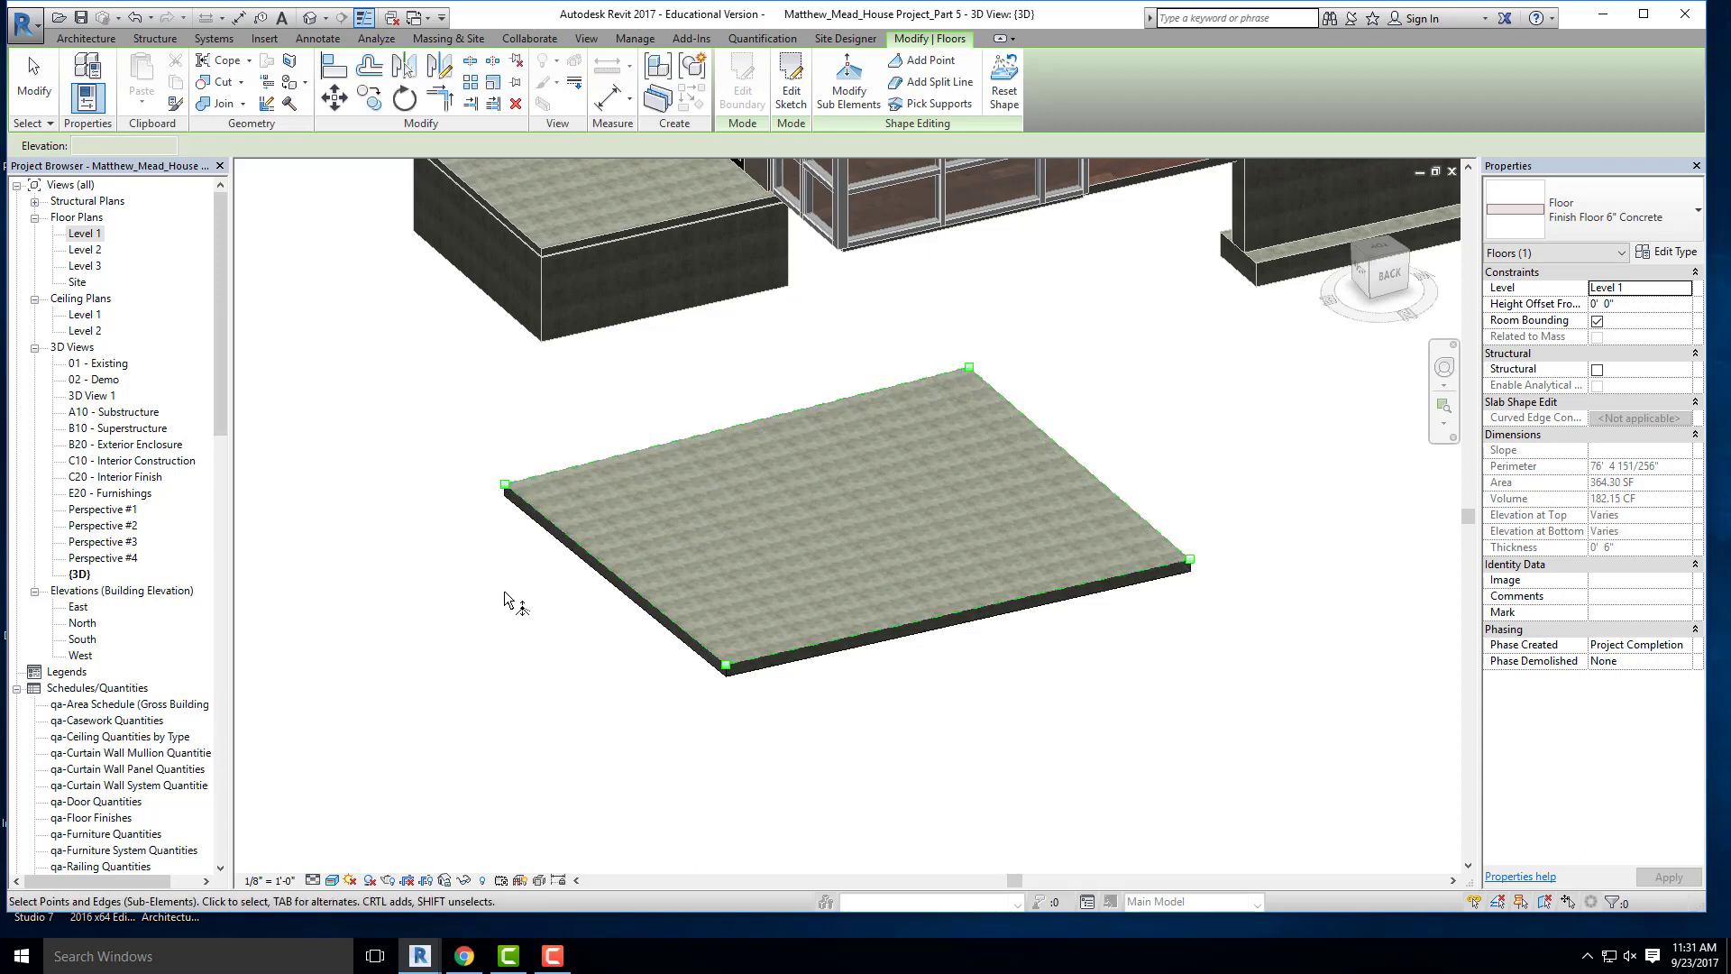
# - Set the same slab corner's elevation to -3' and inspect the warped slab from several angles
pyautogui.moveTo(508, 602)
pyautogui.keyDown('shift'); pyautogui.mouseDown(button='middle')
pyautogui.moveTo(560, 580)
pyautogui.moveTo(688, 425)
pyautogui.moveTo(677, 467)
pyautogui.moveTo(514, 495)
pyautogui.moveTo(493, 604)
pyautogui.mouseUp(button='middle'); pyautogui.keyUp('shift')
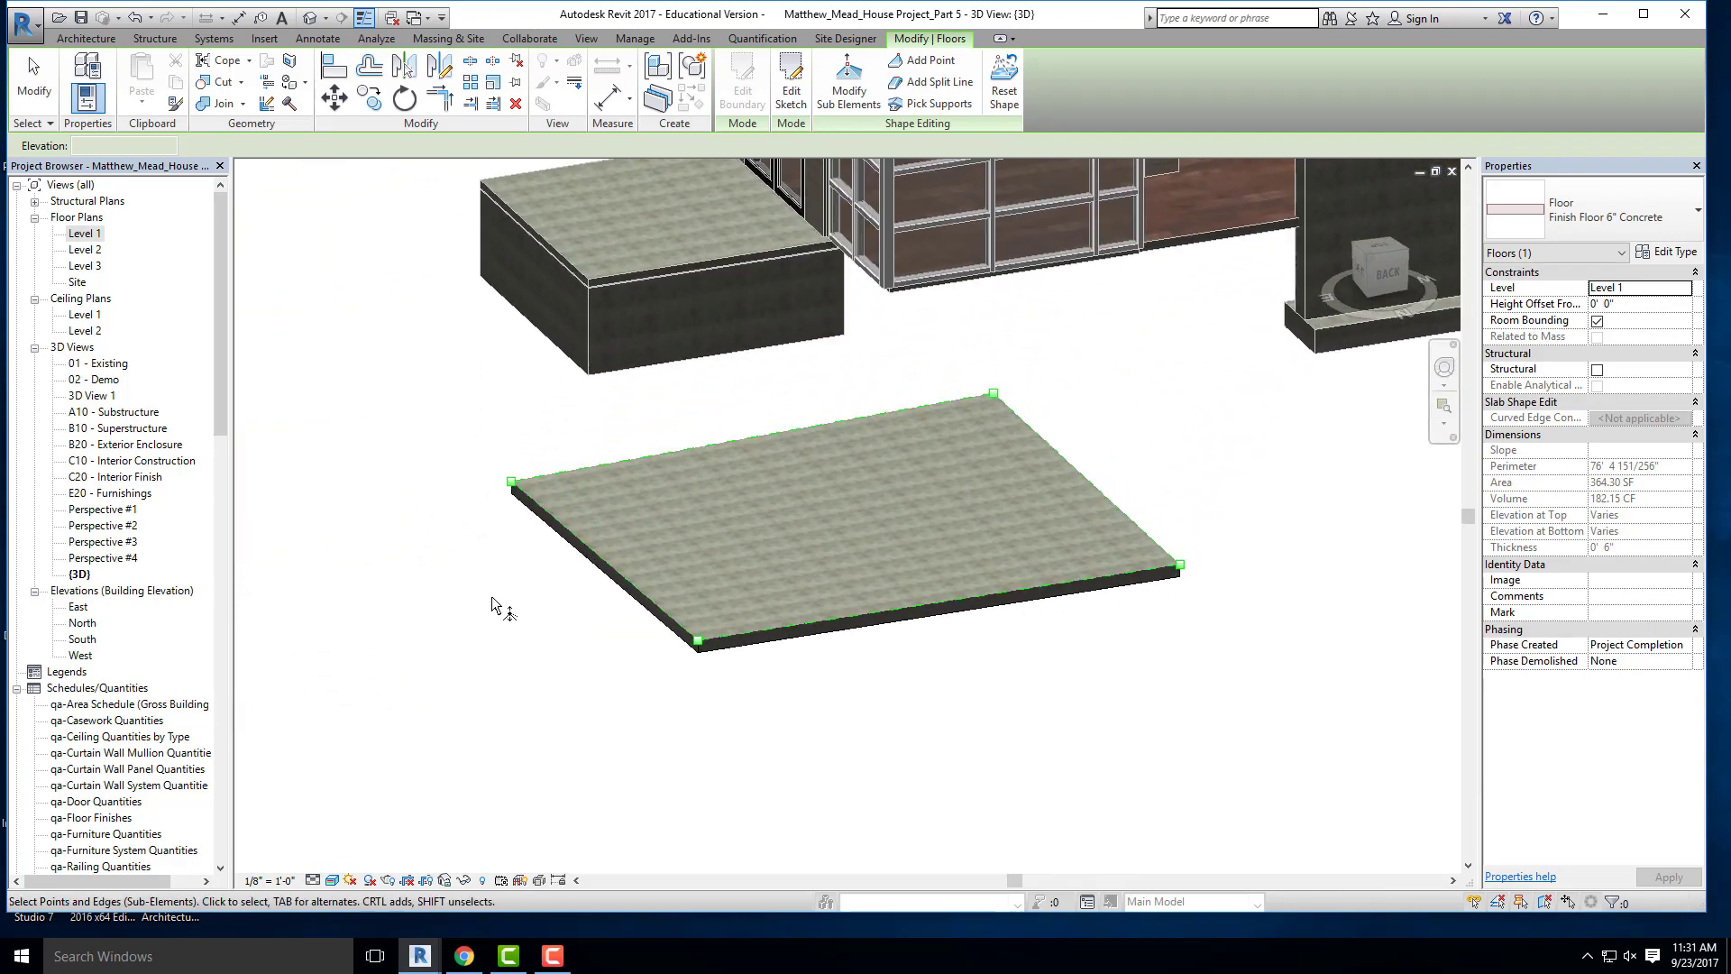
pyautogui.click(512, 482)
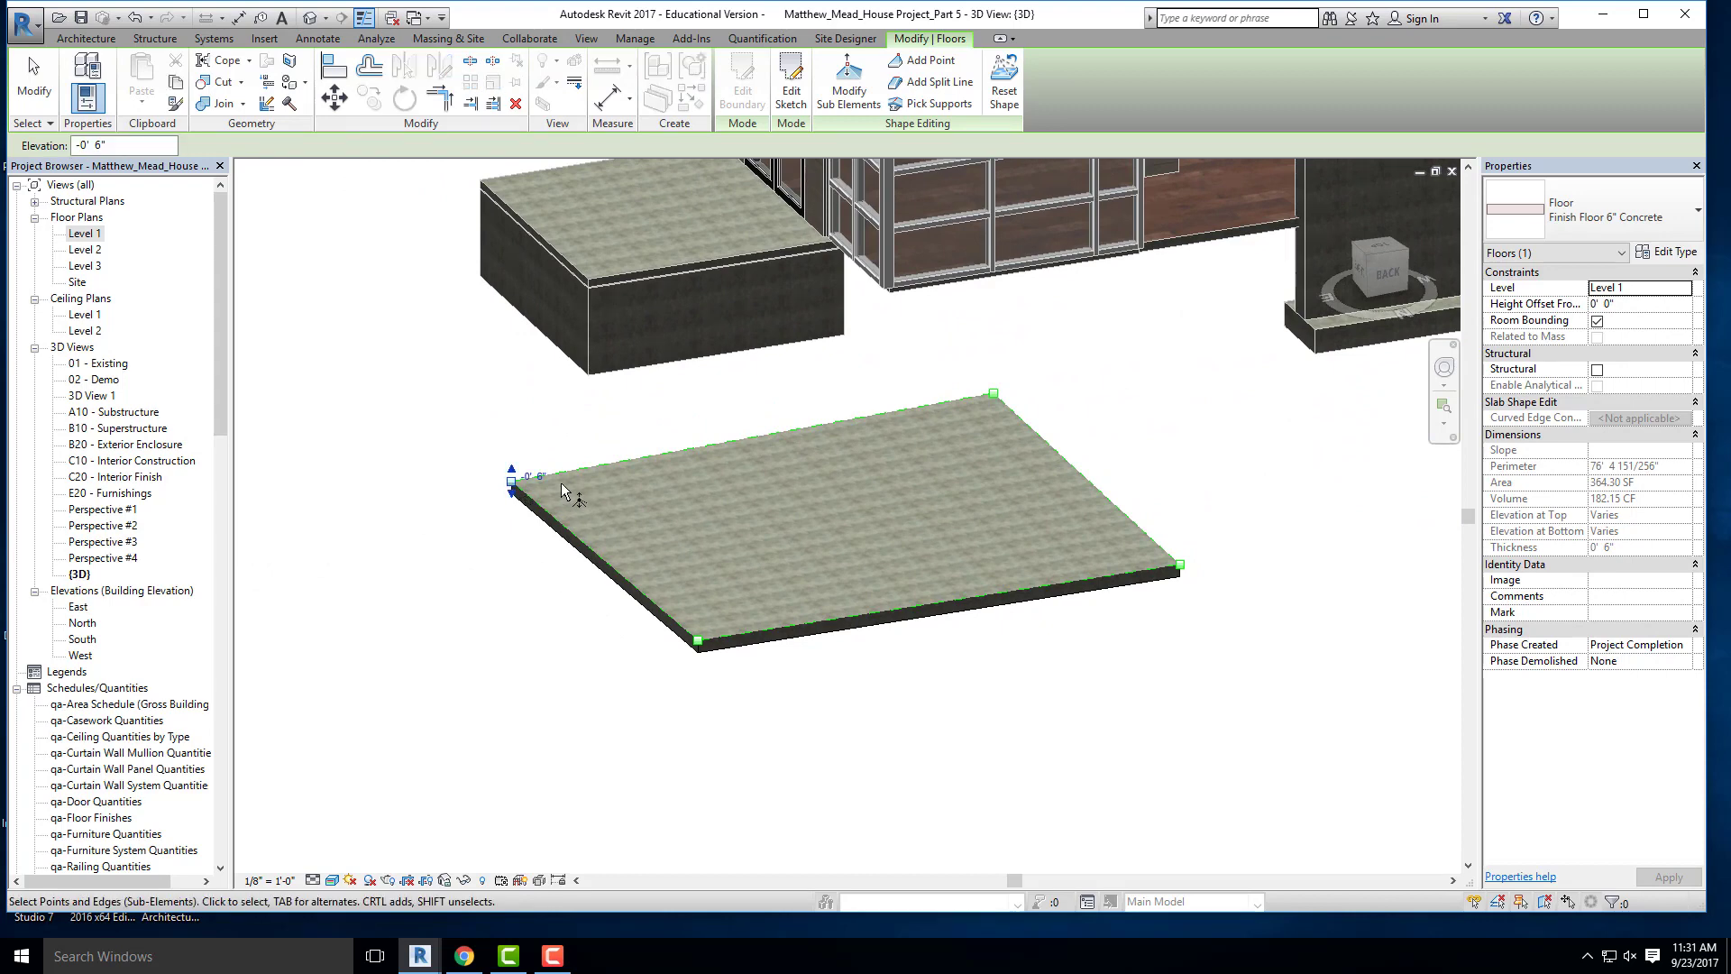
pyautogui.click(534, 476)
pyautogui.press('BackSpace')
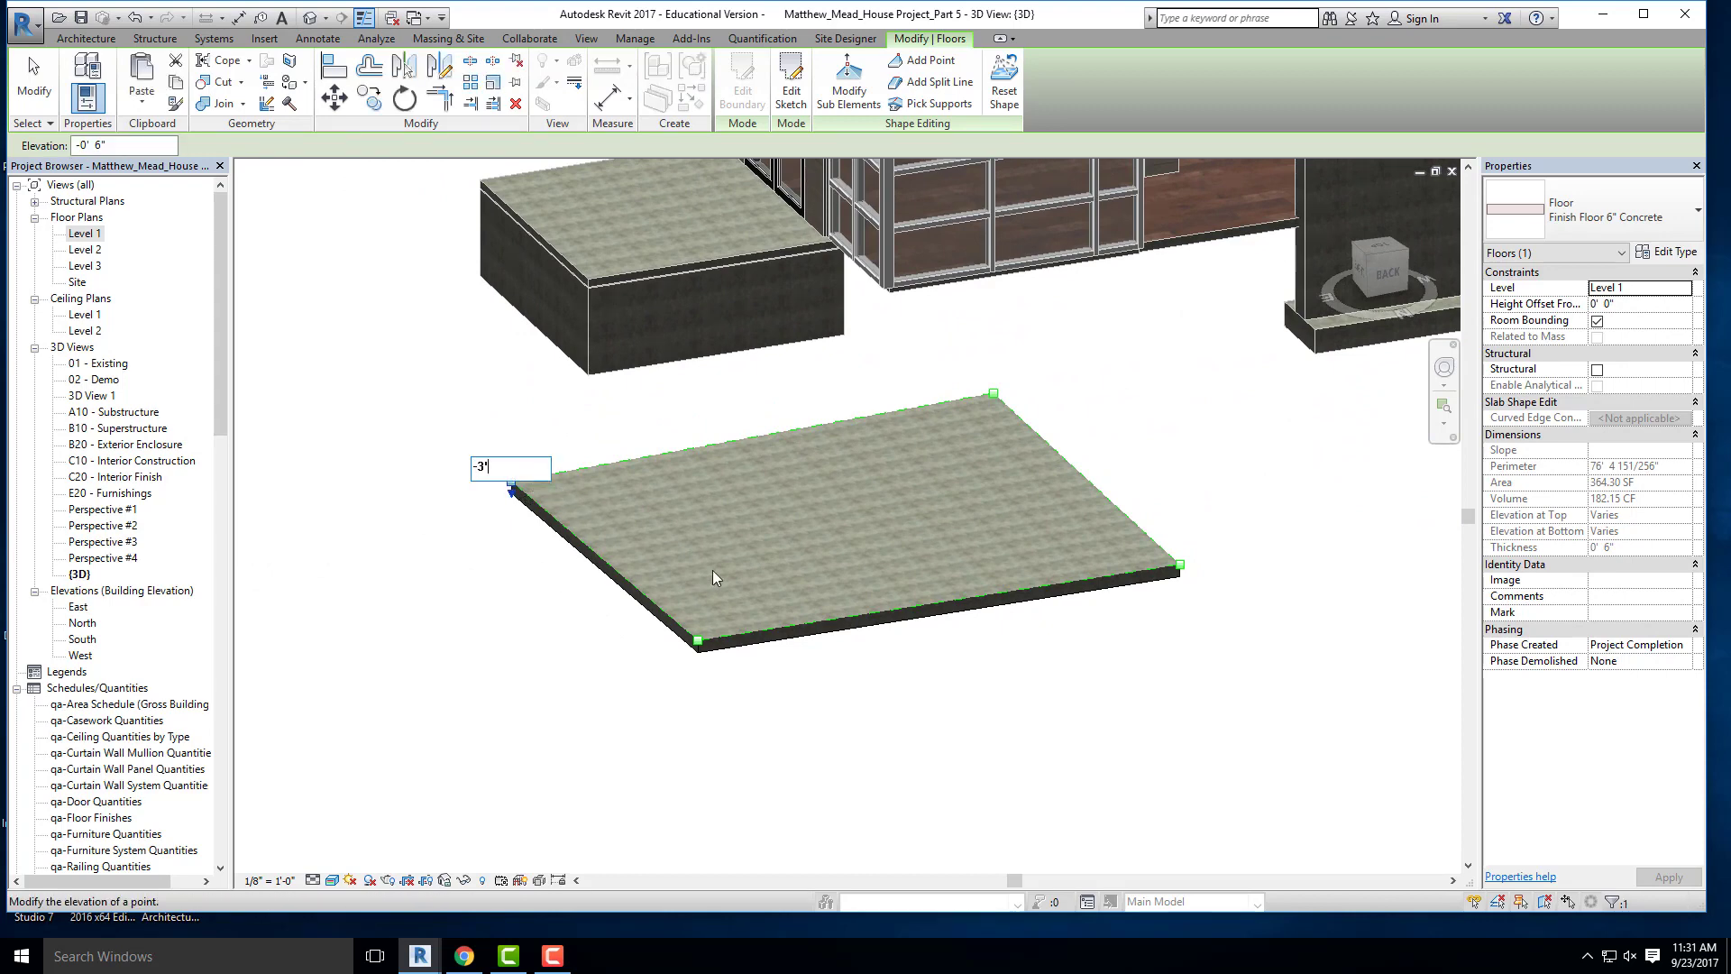
pyautogui.write("-3'")
pyautogui.press('Return')
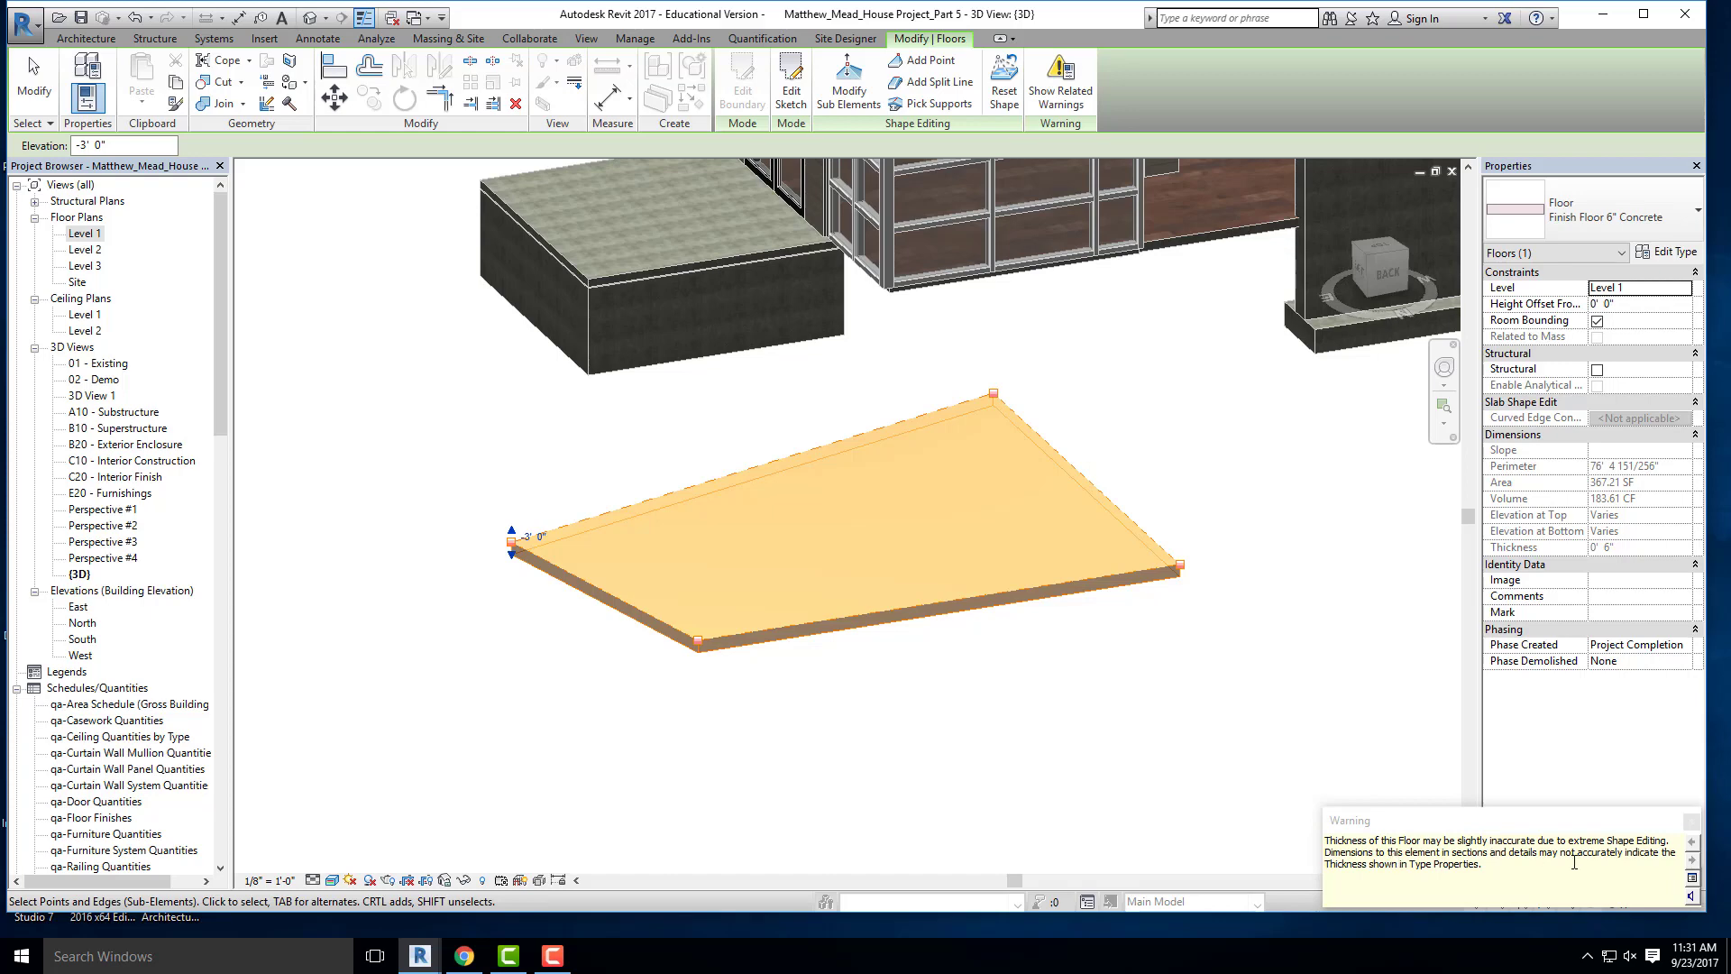
pyautogui.click(1166, 780)
pyautogui.keyDown('shift'); pyautogui.moveTo(865, 694); pyautogui.dragTo(846, 485, button='middle'); pyautogui.keyUp('shift')
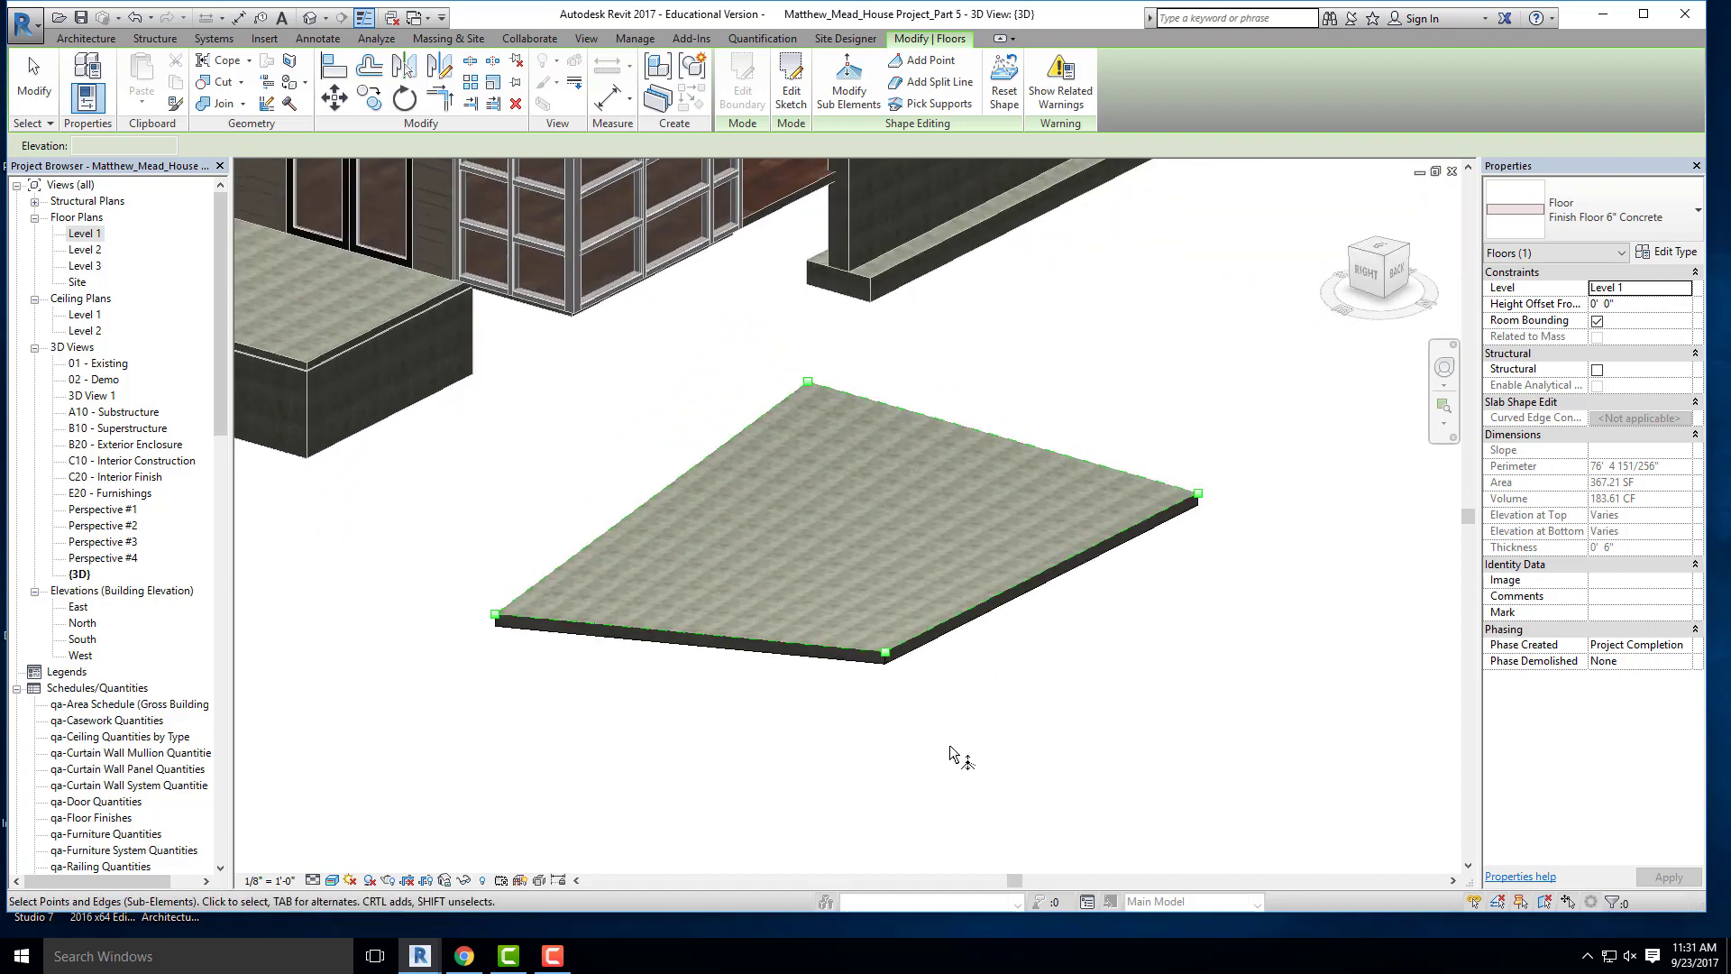
pyautogui.keyDown('shift'); pyautogui.moveTo(877, 739); pyautogui.dragTo(746, 617, button='middle'); pyautogui.keyUp('shift')
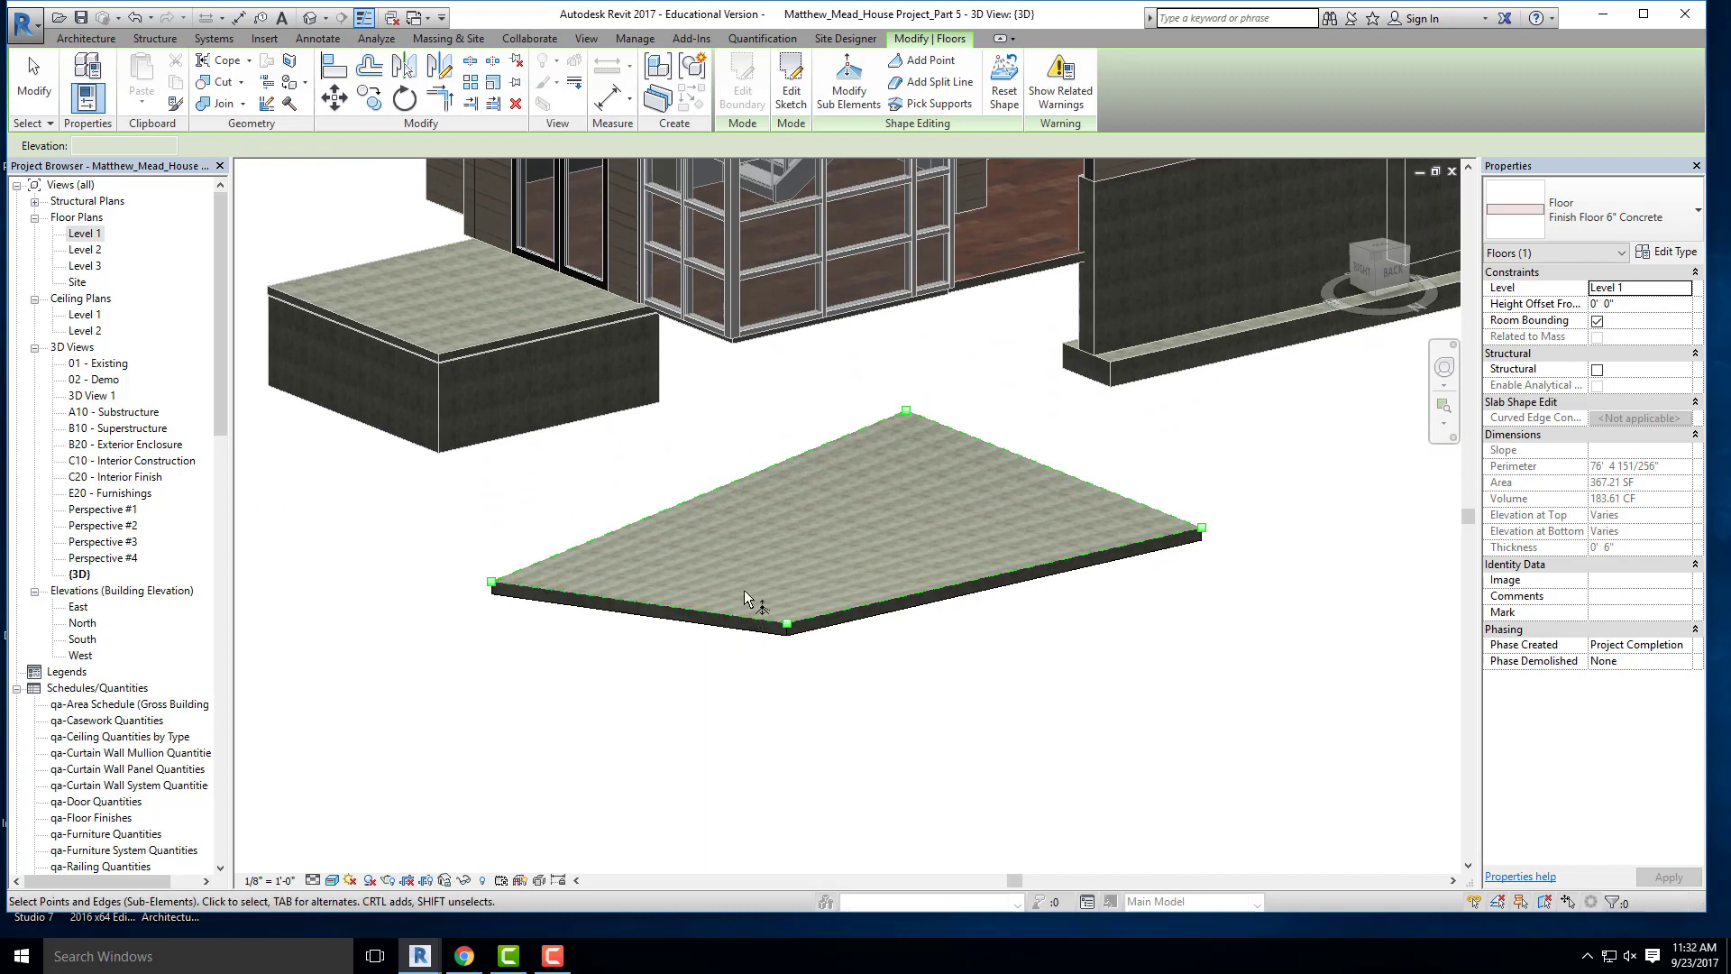
# - Undo the slab corner's elevation change and leave sub-element editing
pyautogui.hotkey('ctrl', 'z')
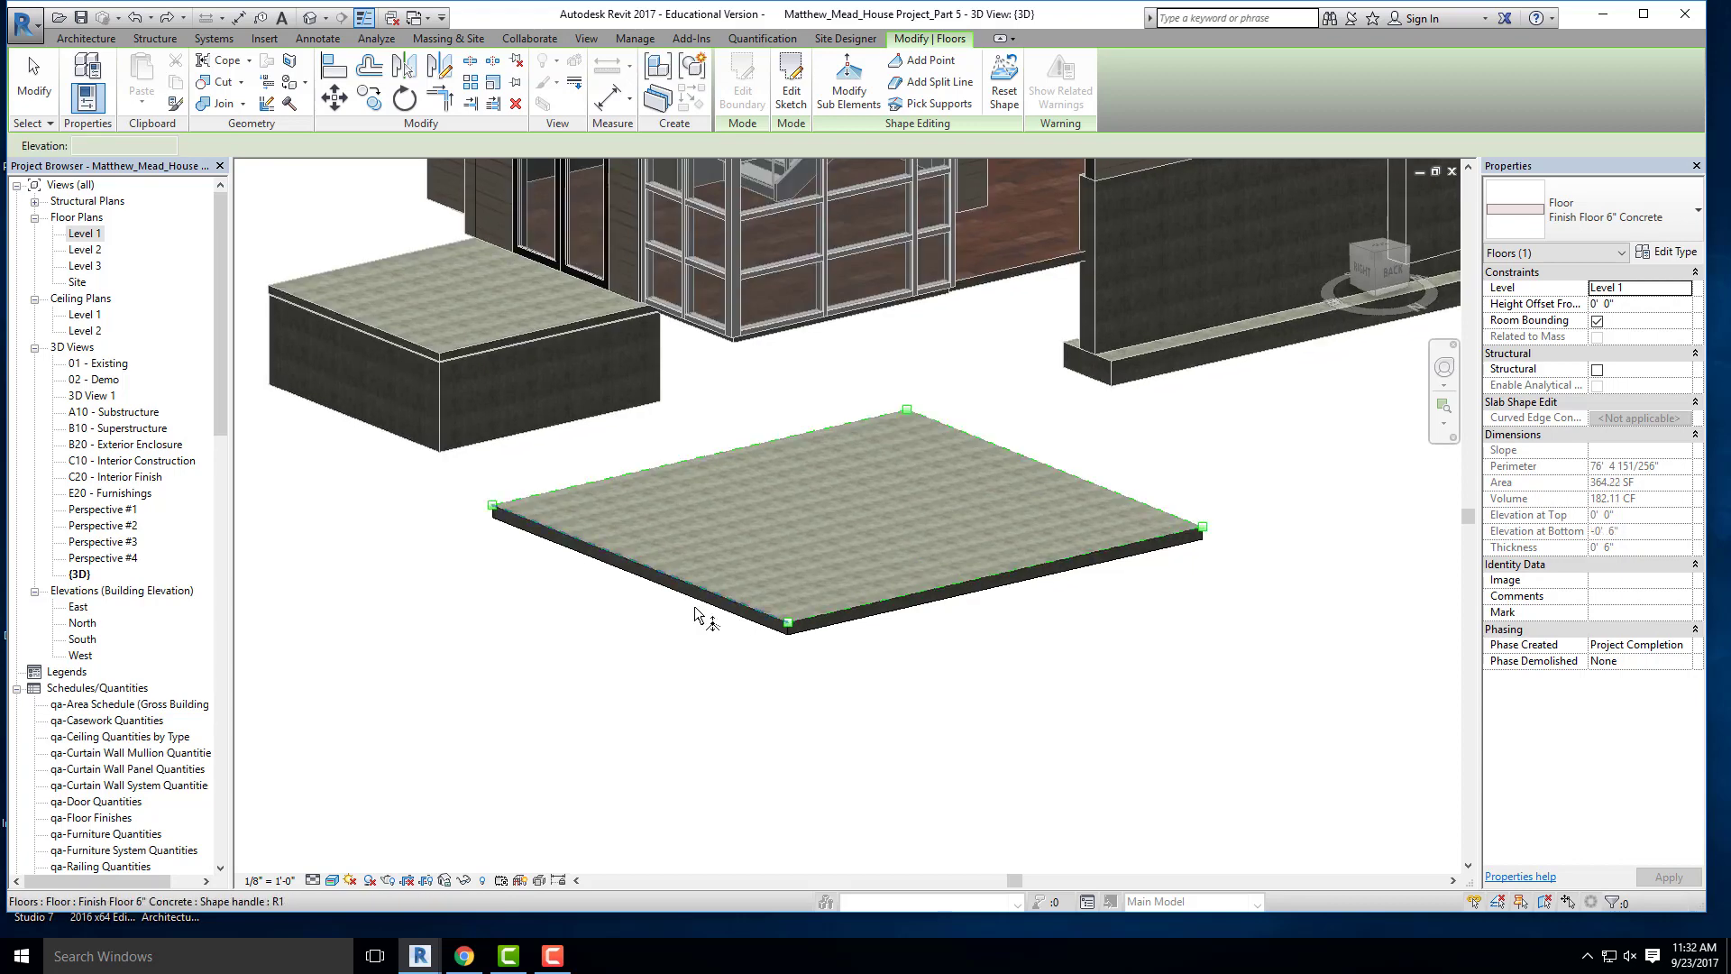
pyautogui.press('Escape')
pyautogui.press('Escape')
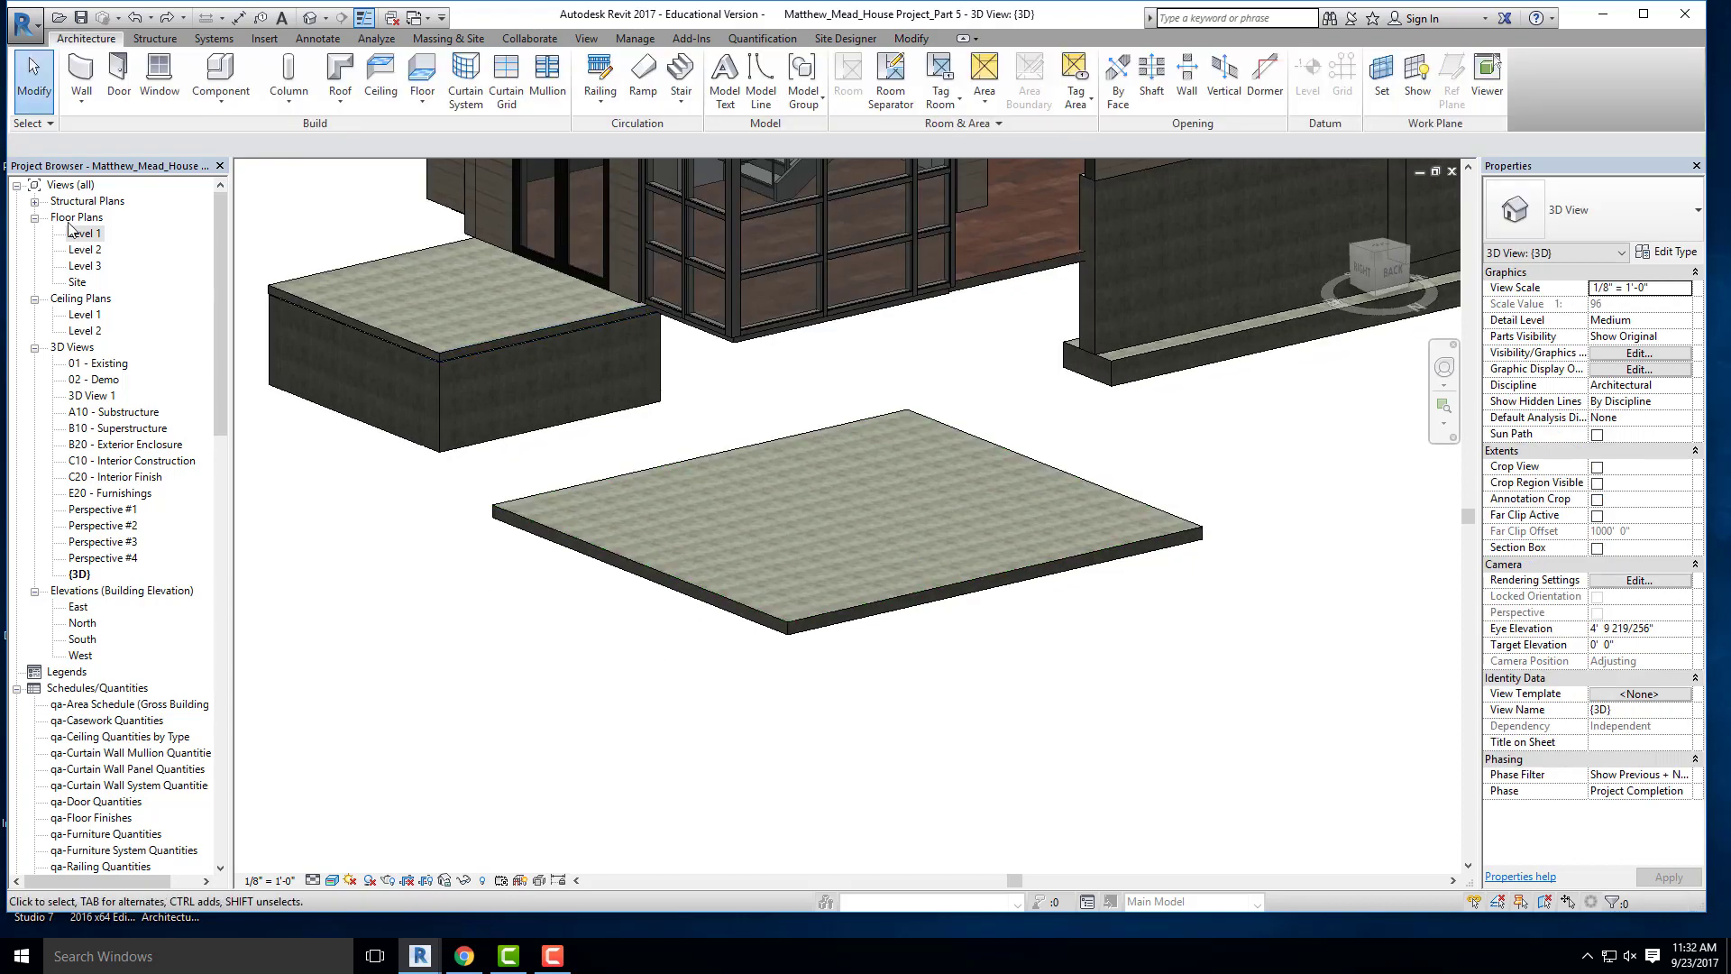
# - In the Level 1 floor plan, add a shape-editing point at the centre of the concrete slab with a relative elevation of 0
pyautogui.doubleClick(70, 230)
pyautogui.click(793, 622)
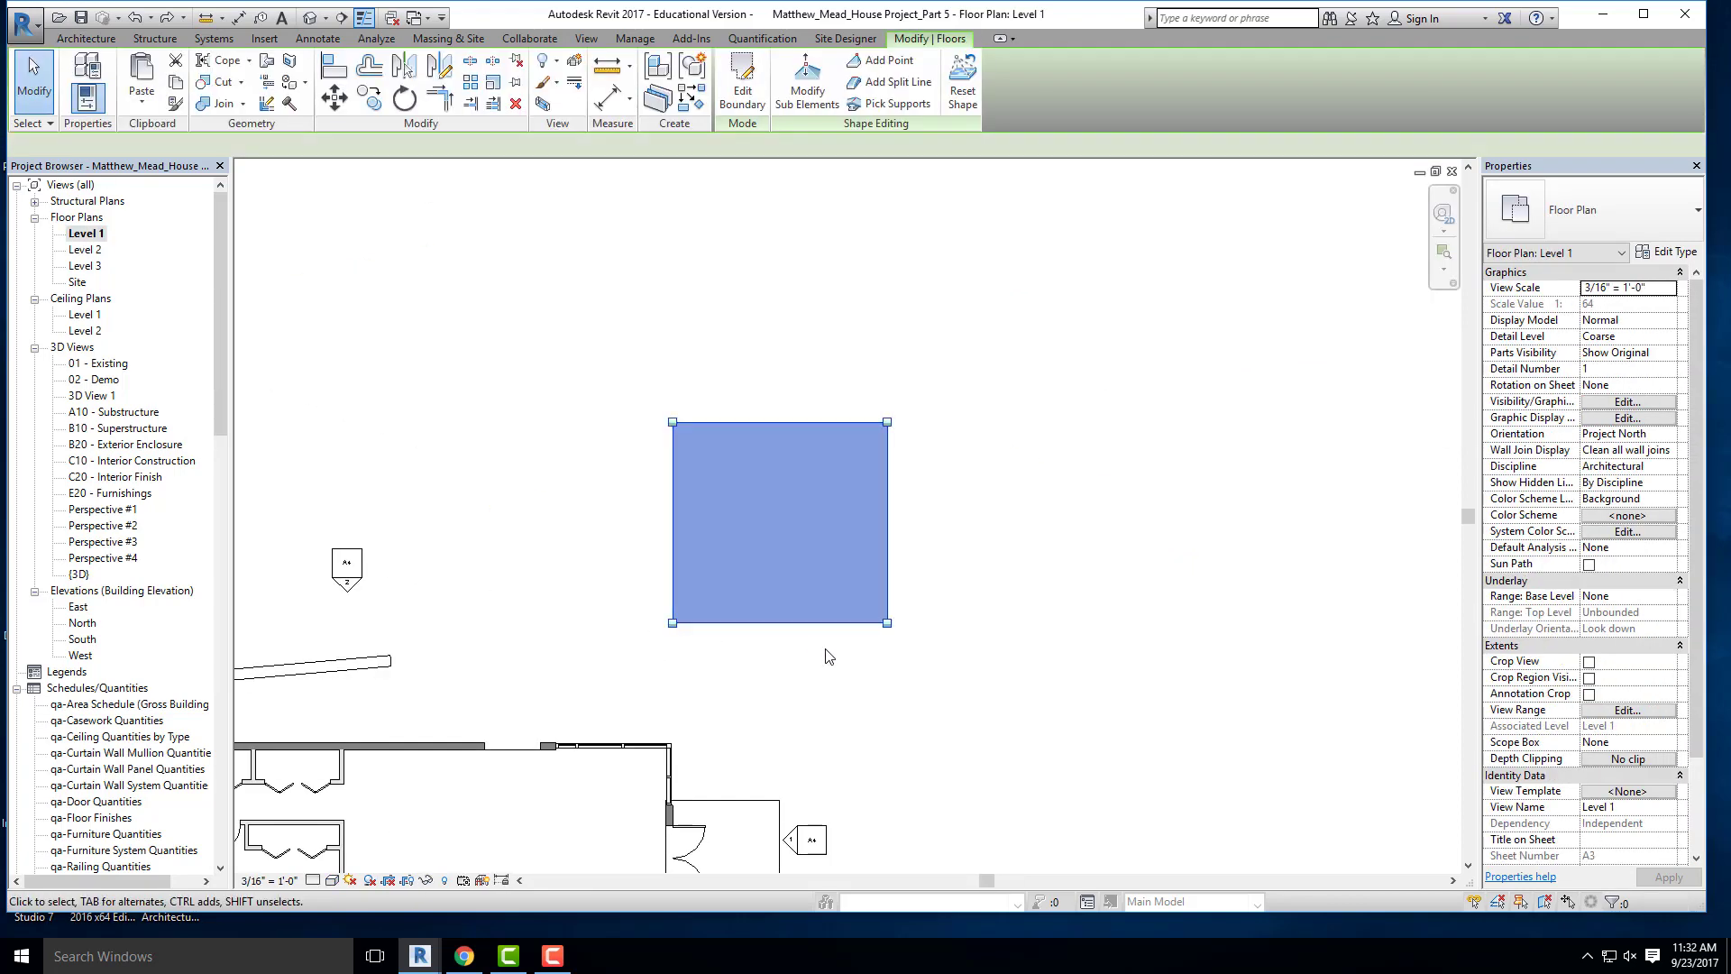
pyautogui.scroll(3, 801, 581)
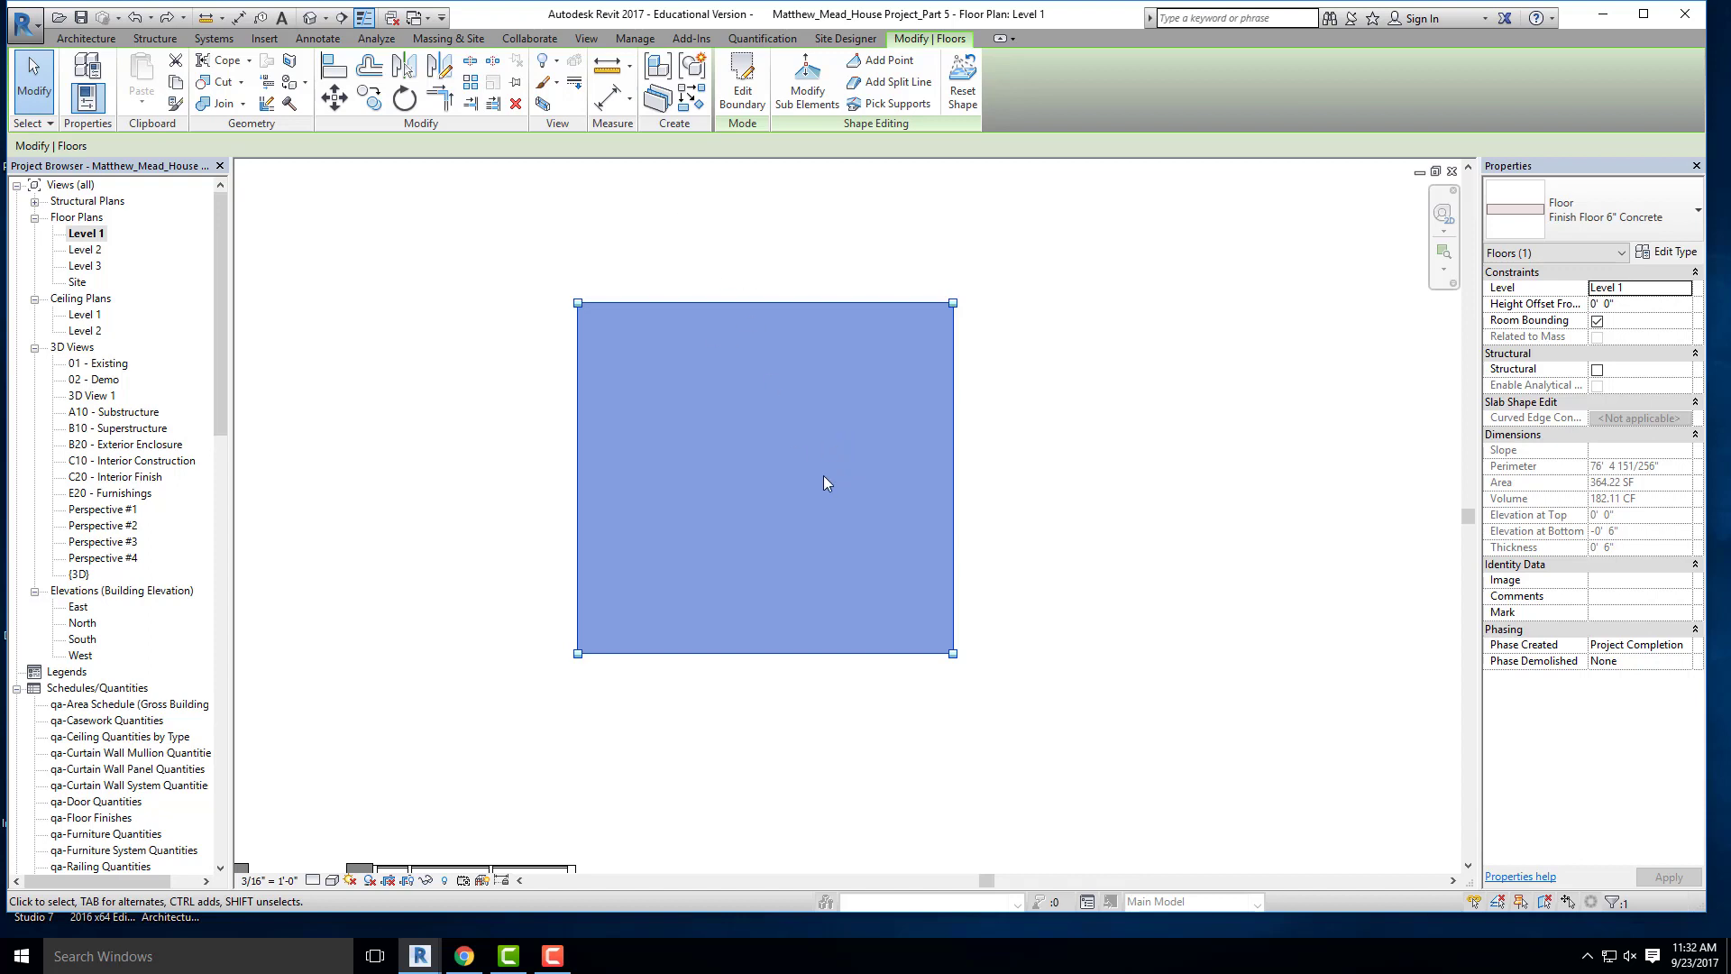
pyautogui.click(888, 60)
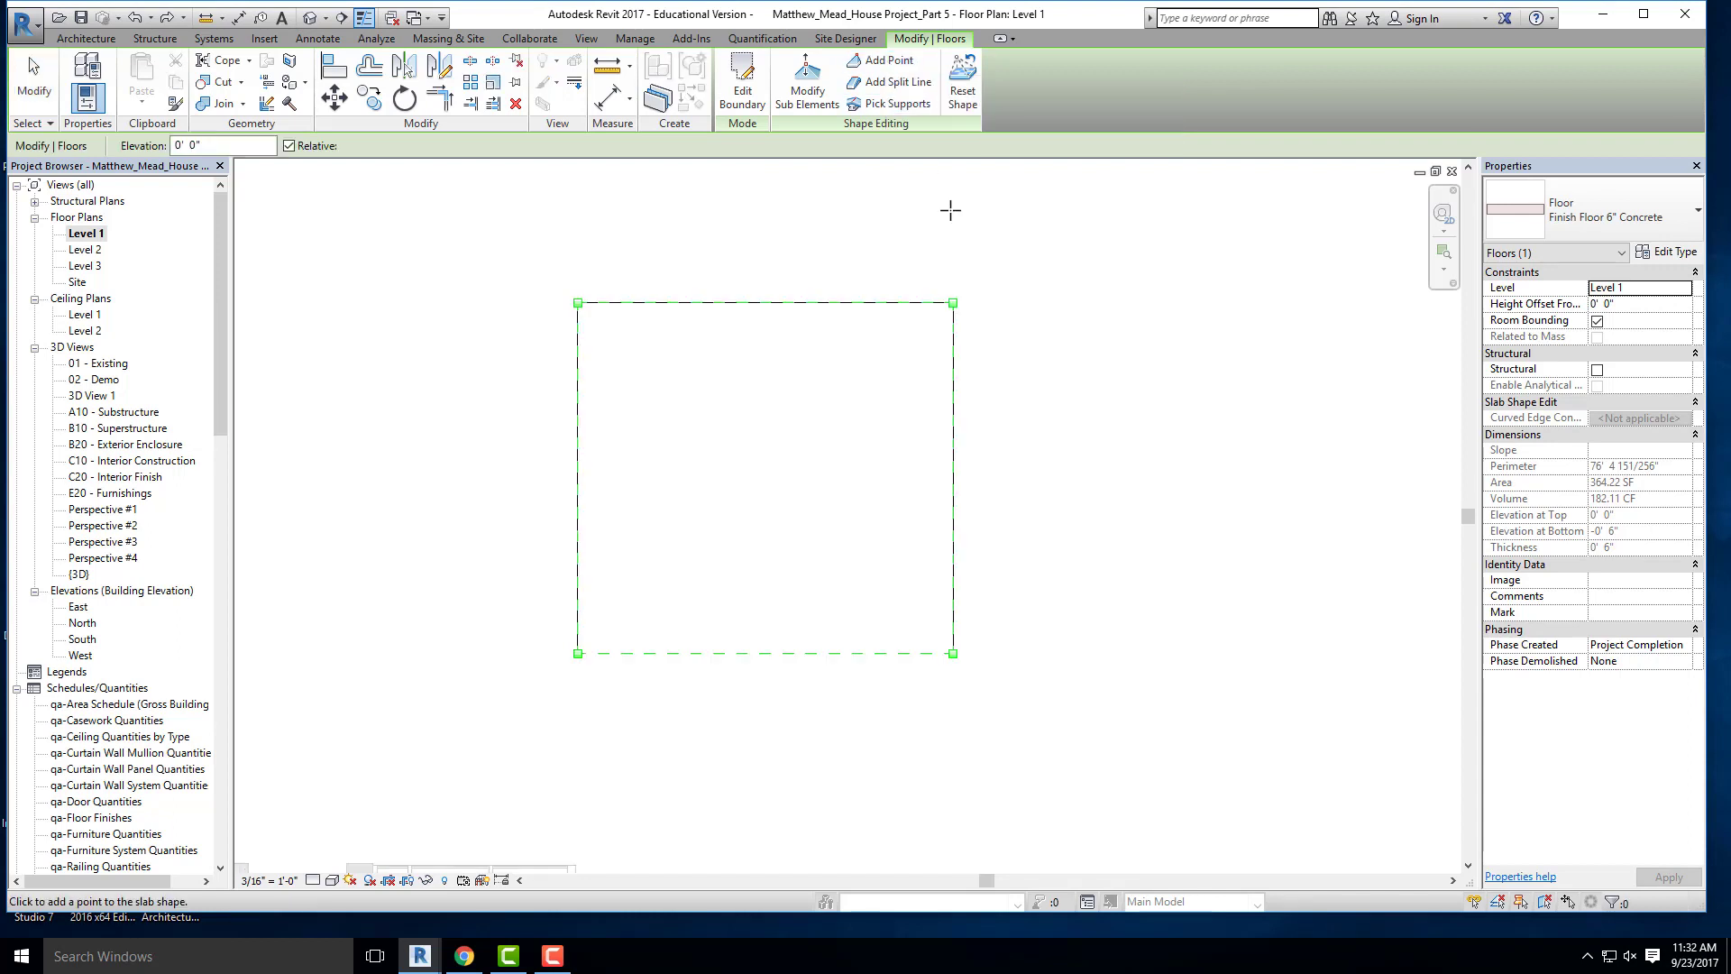
pyautogui.click(747, 487)
pyautogui.click(765, 475)
pyautogui.press('Escape')
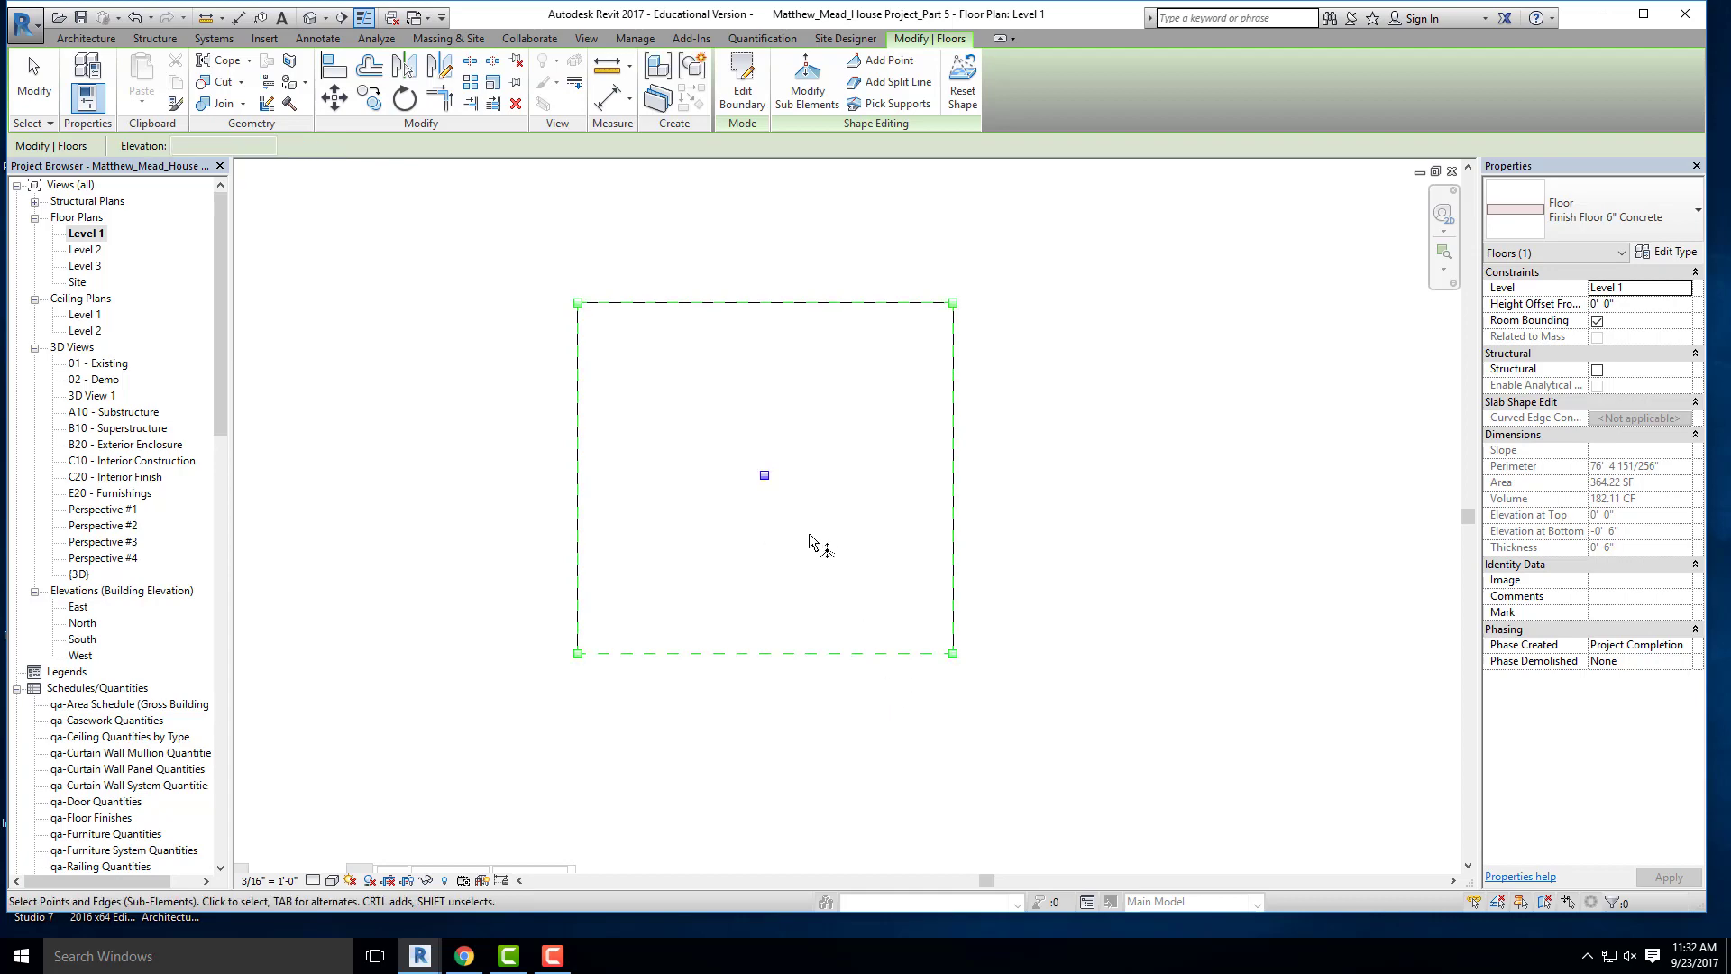
pyautogui.press('Escape')
pyautogui.press('Escape')
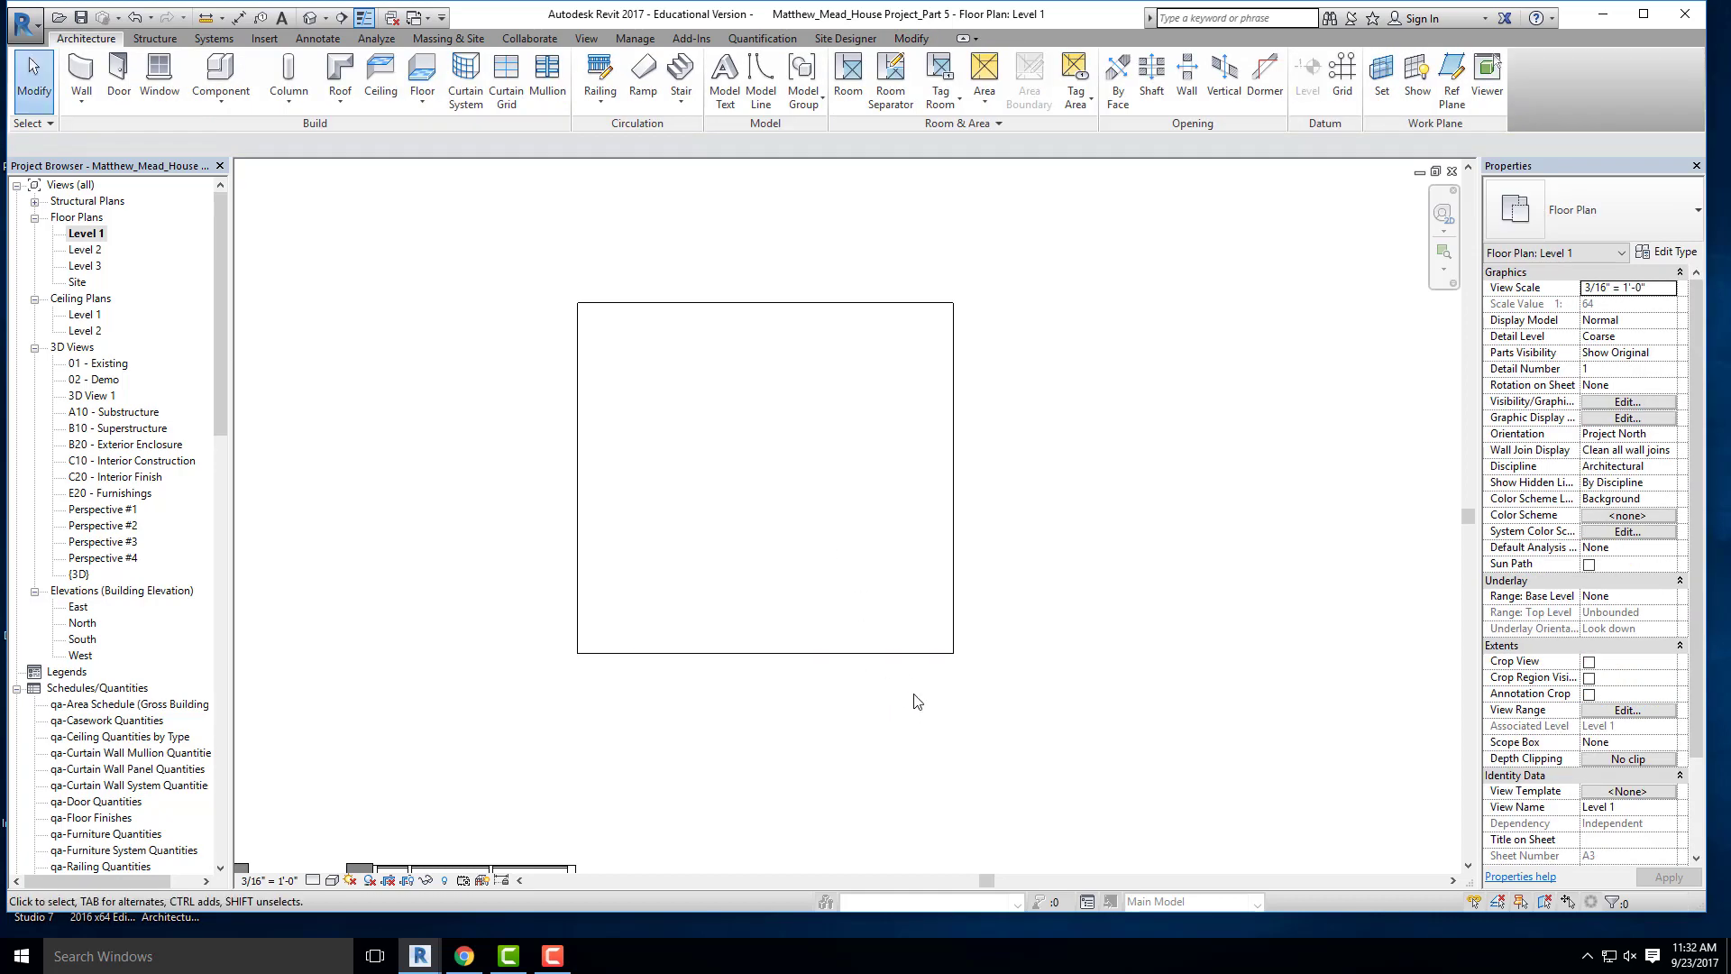
# - Use Modify Sub Elements to set the slab's centre point to an elevation of -6" and inspect the dished slab in 3D
pyautogui.click(879, 654)
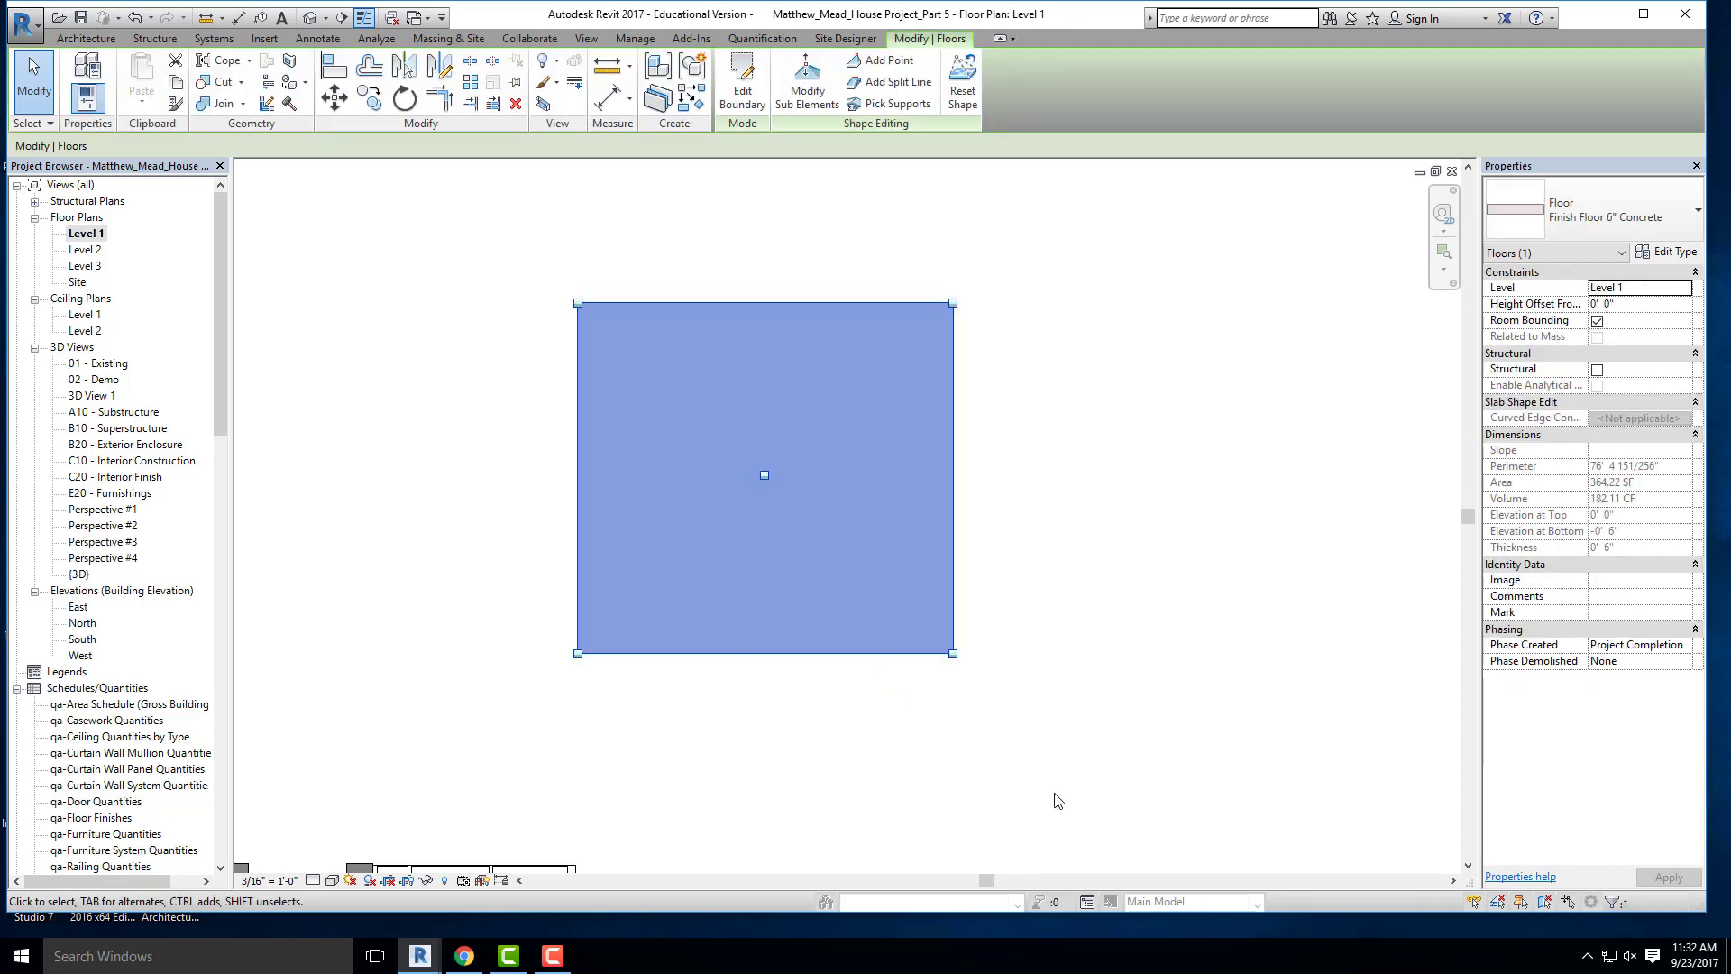
pyautogui.click(905, 618)
pyautogui.click(815, 602)
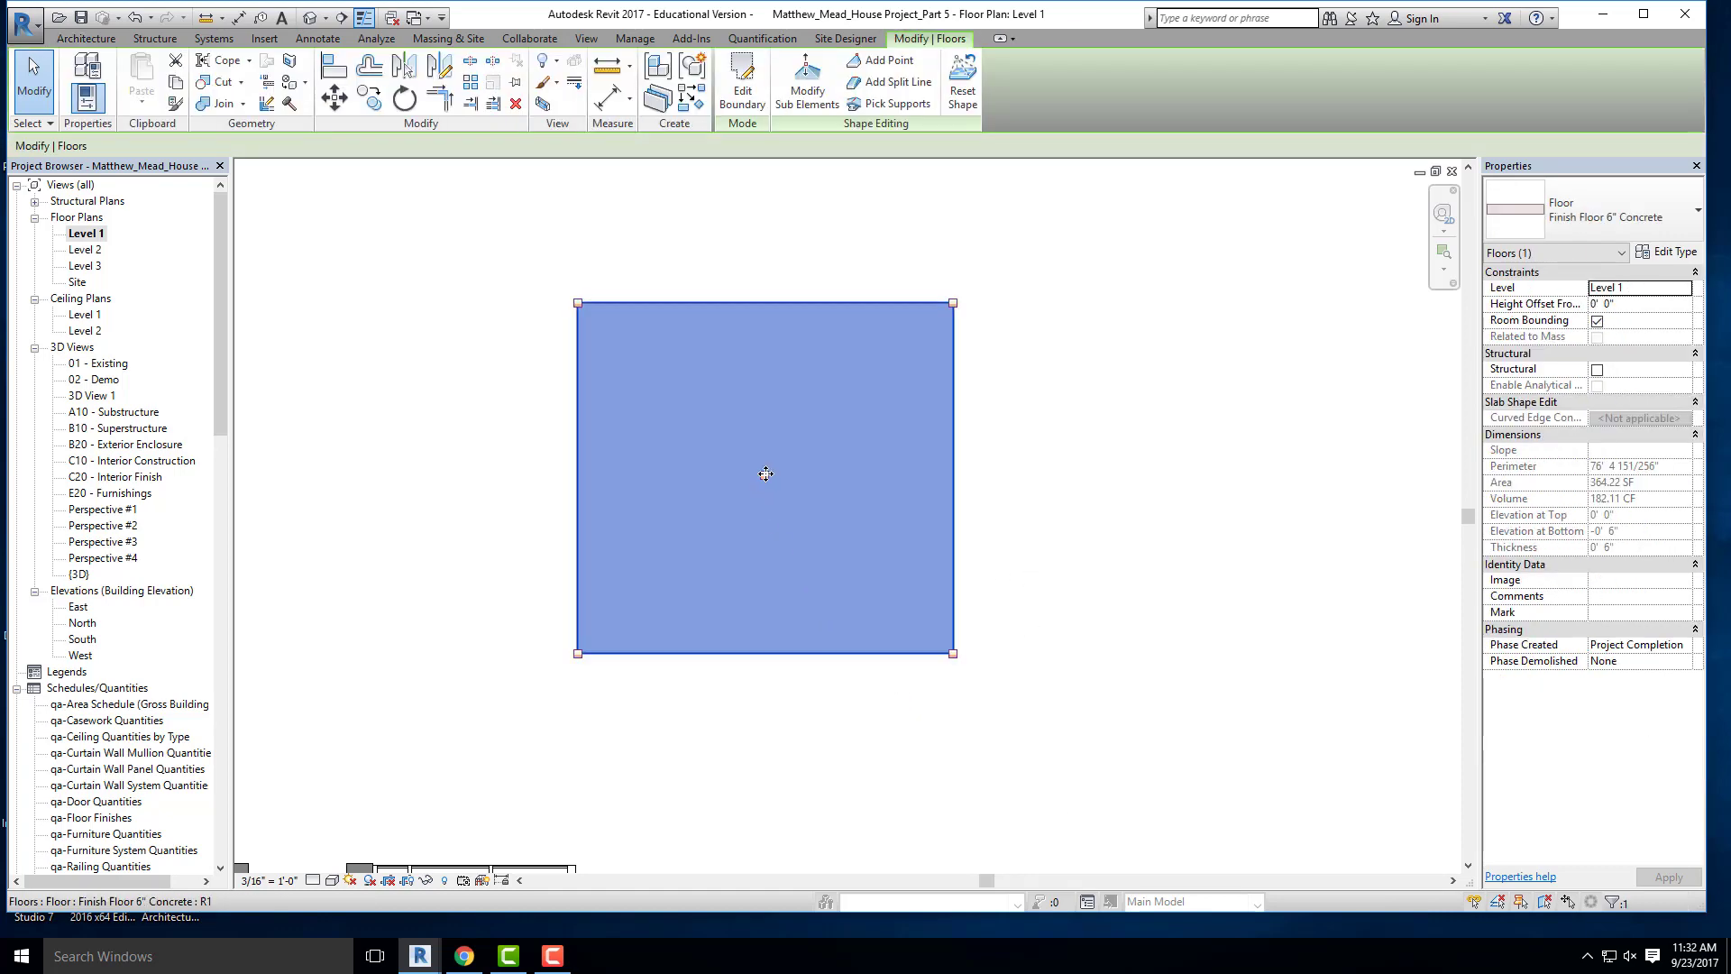
pyautogui.click(808, 90)
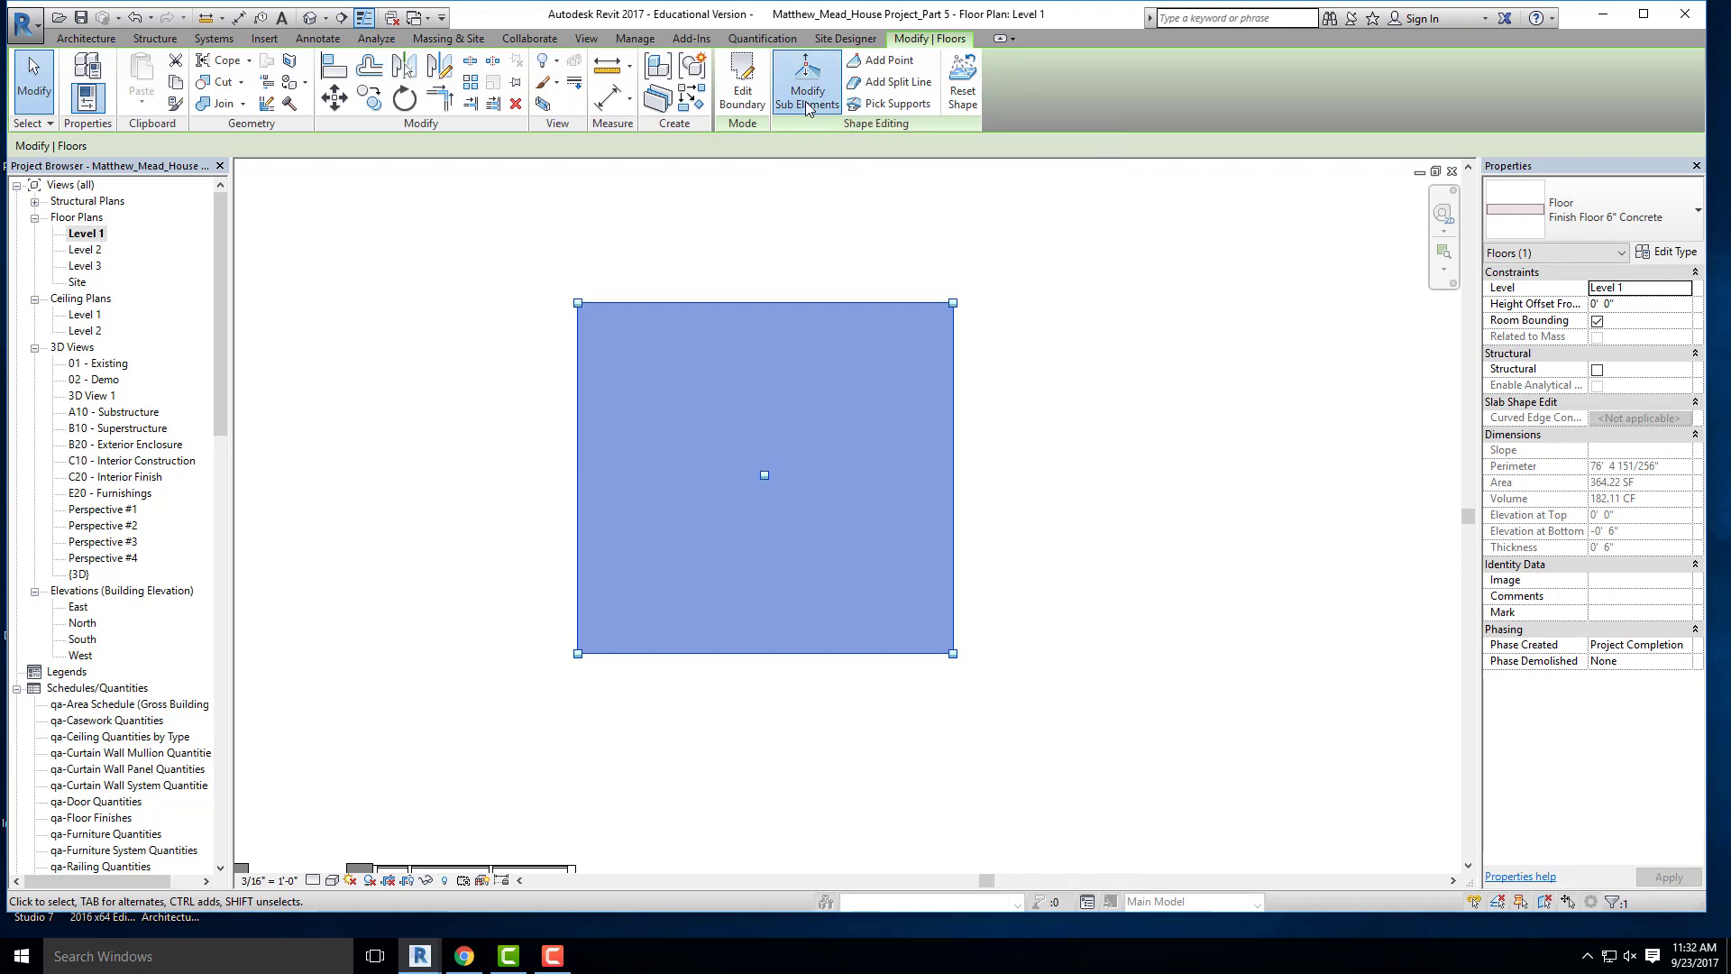
pyautogui.click(768, 481)
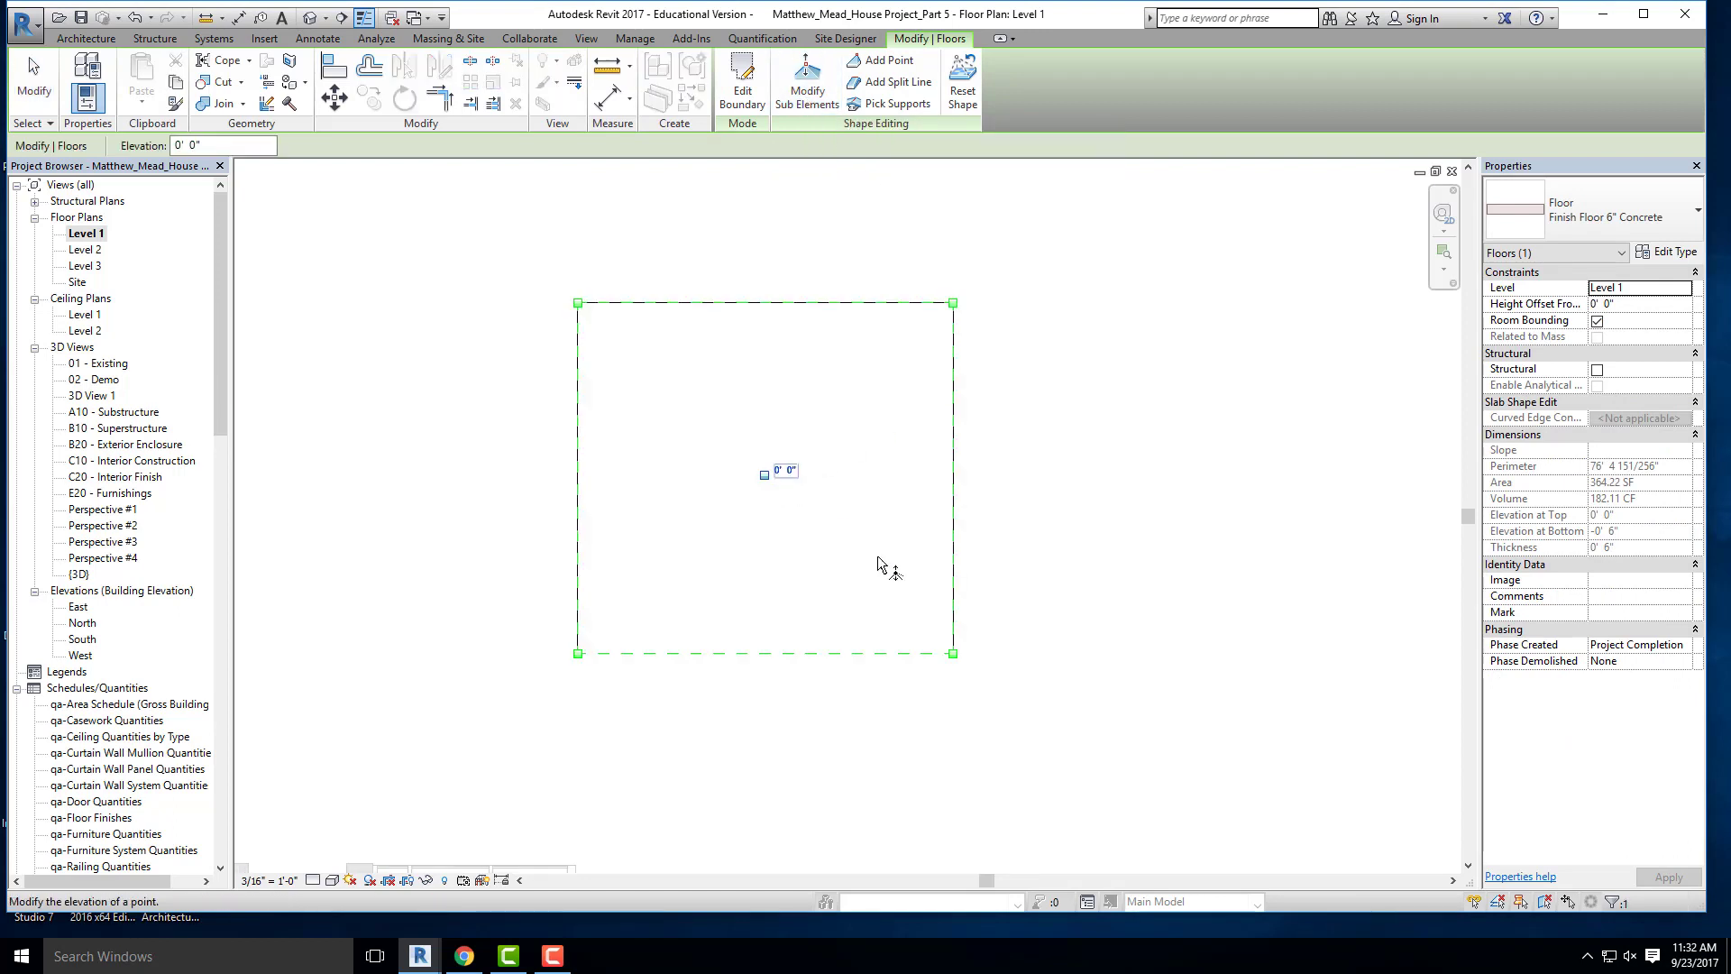
pyautogui.click(781, 469)
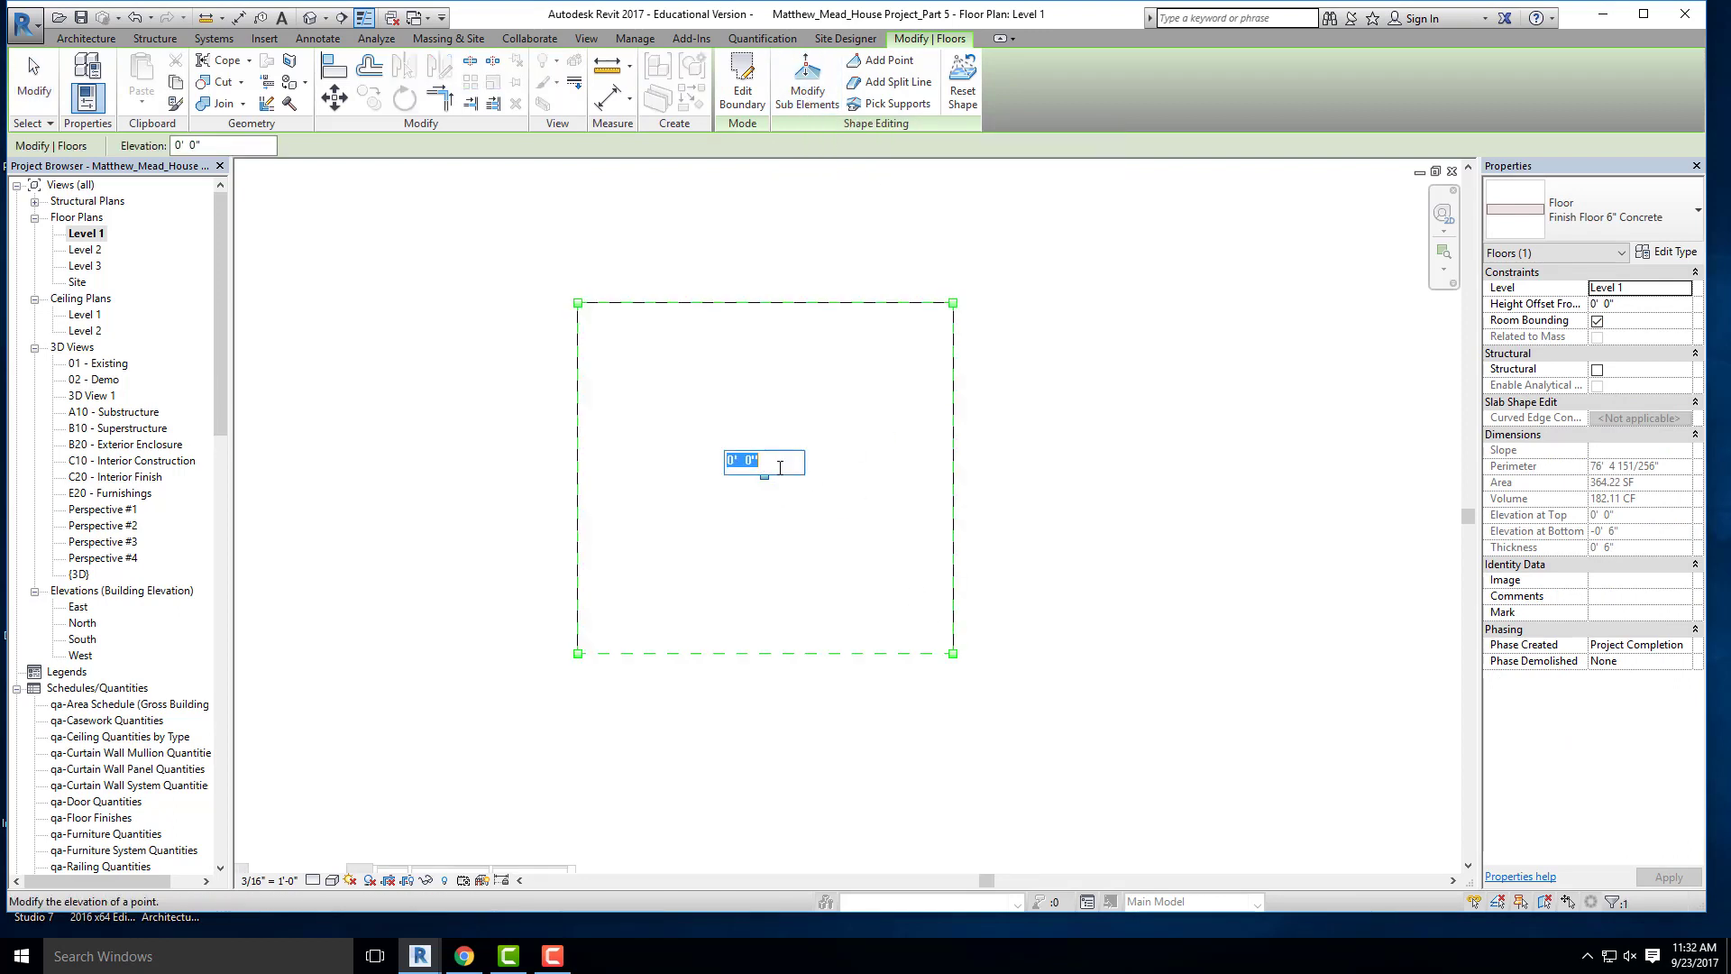
pyautogui.write('-6')
pyautogui.press('Return')
pyautogui.click(1058, 611)
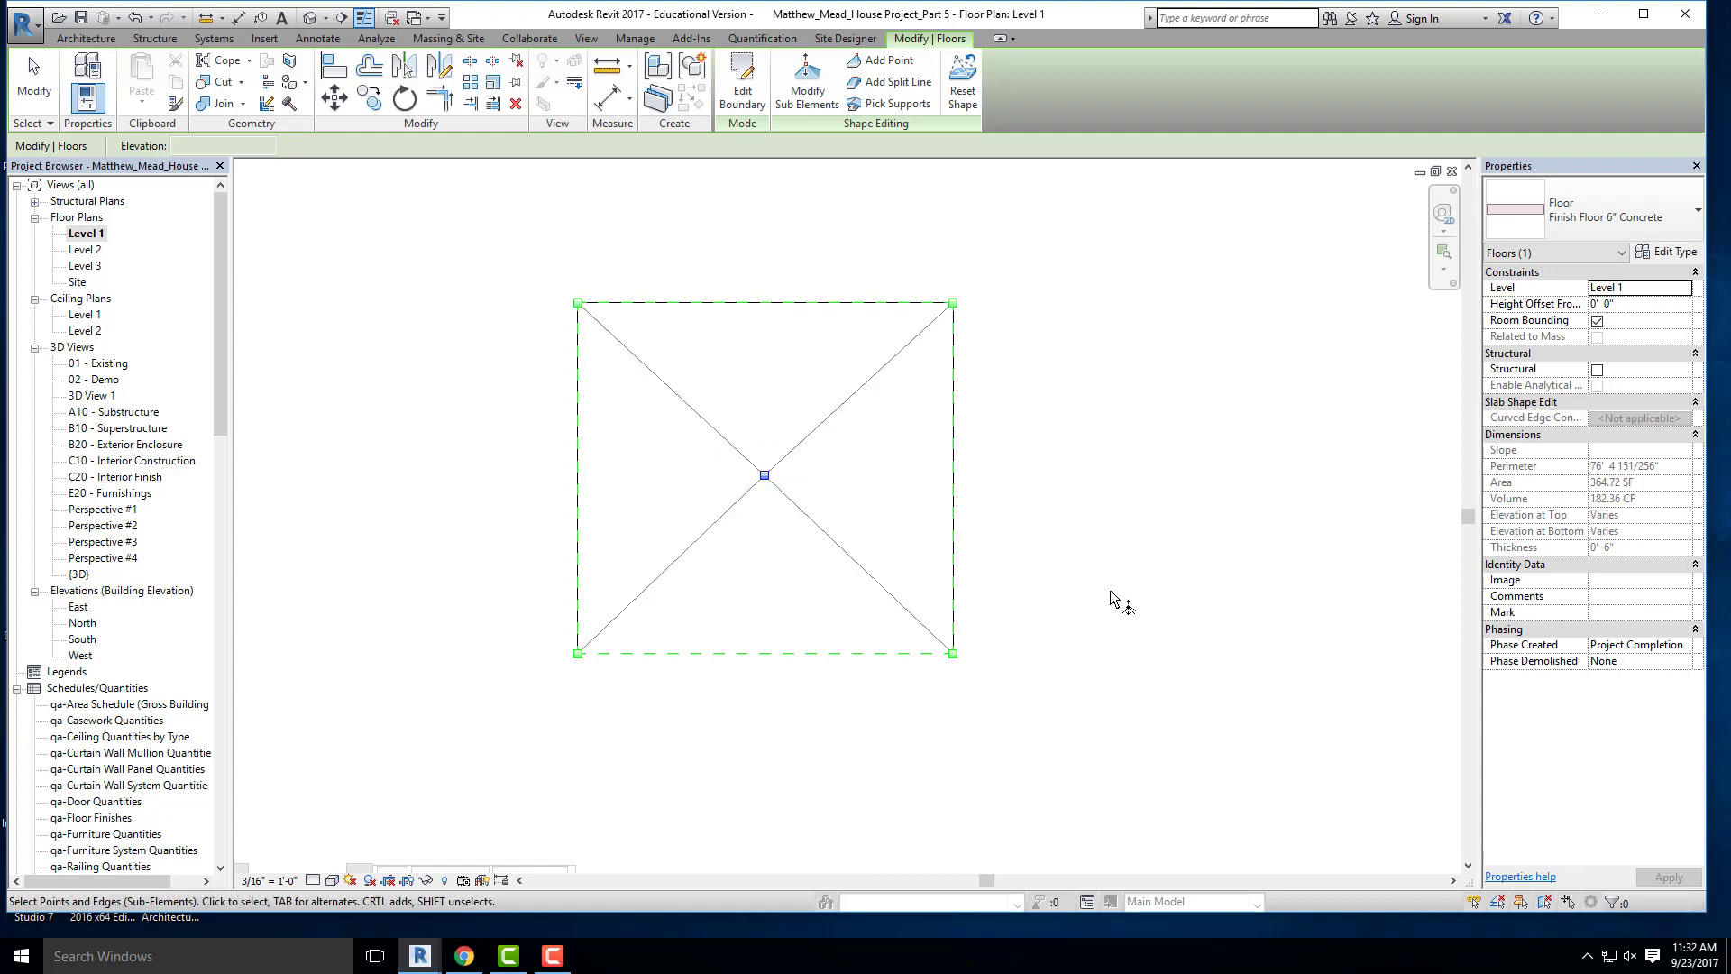
pyautogui.moveTo(986, 596); pyautogui.dragTo(970, 475, button='middle')
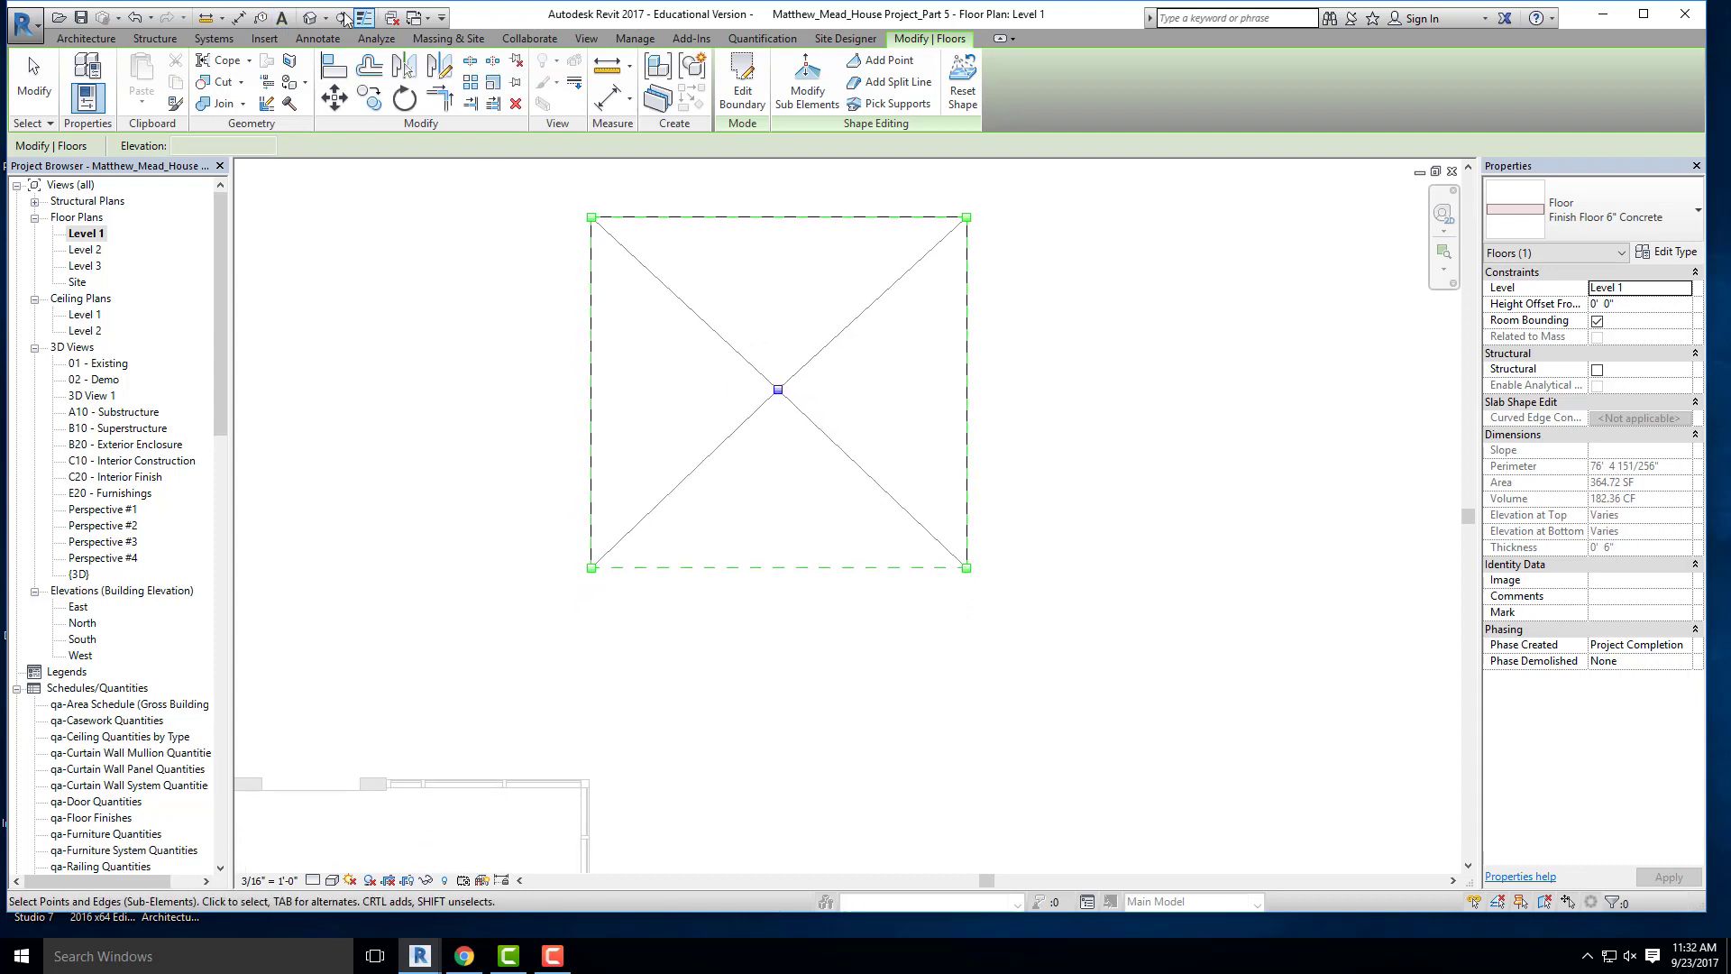
pyautogui.click(310, 17)
pyautogui.keyDown('shift'); pyautogui.moveTo(966, 664); pyautogui.dragTo(775, 568, button='middle'); pyautogui.keyUp('shift')
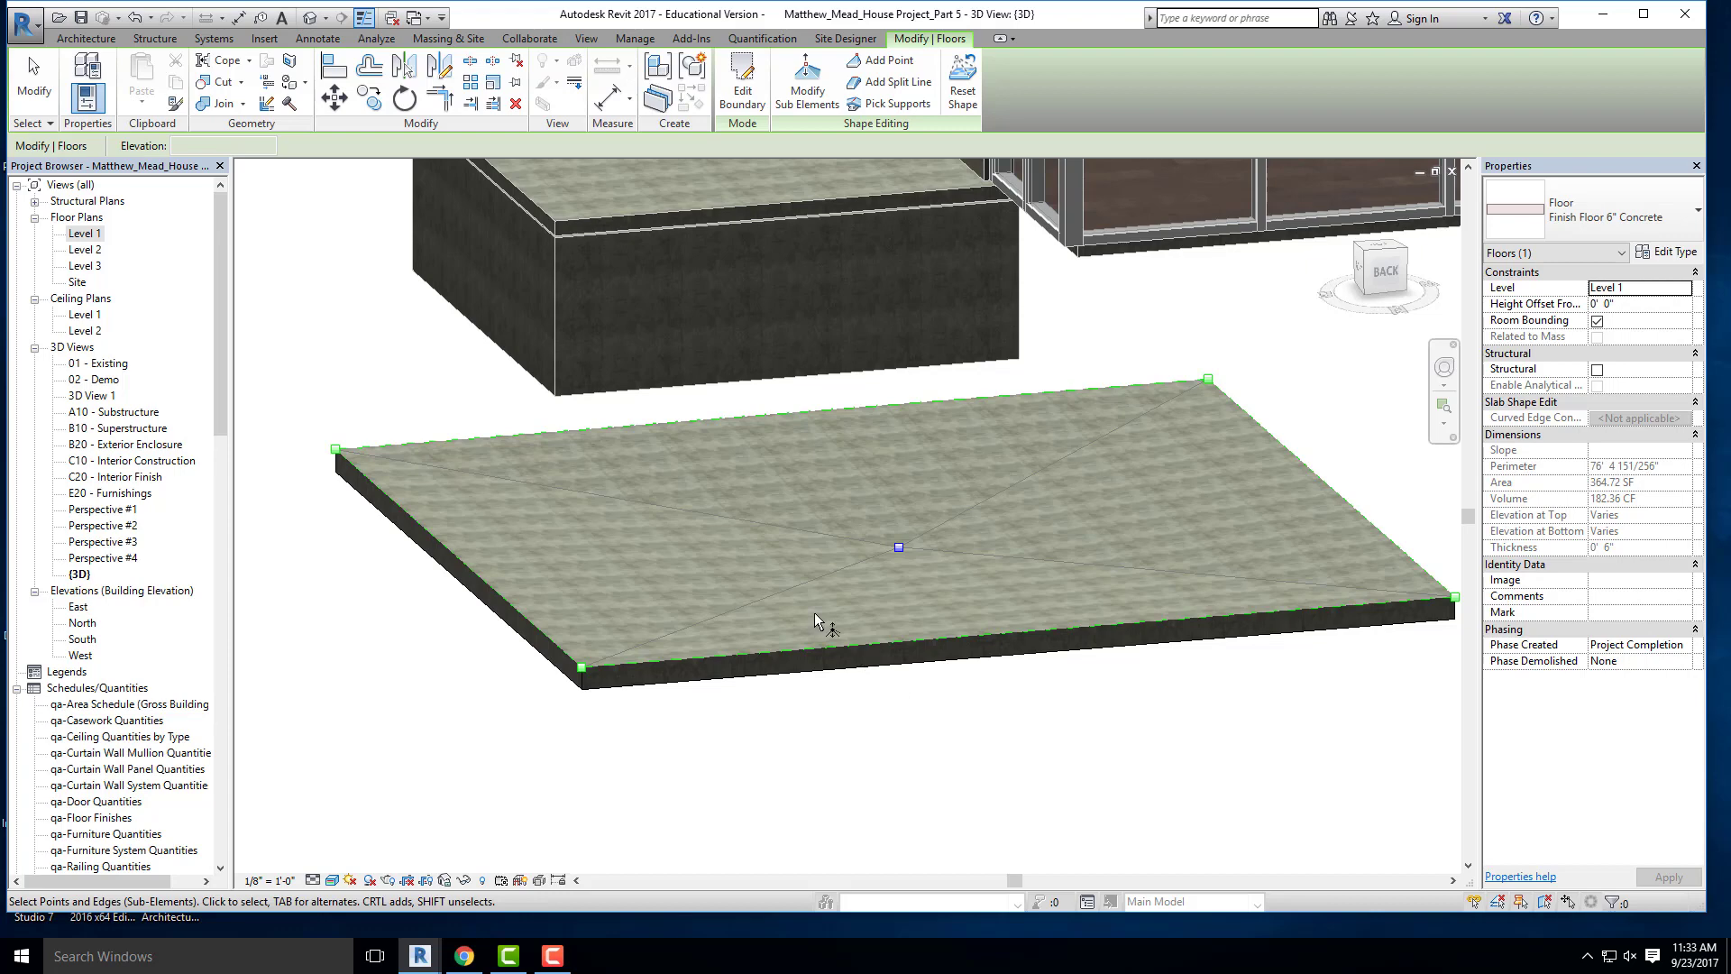
# - In the Level 1 floor plan, place a Spot Slope annotation along the fold between the slab's centre and its upper-right corner
pyautogui.doubleClick(83, 234)
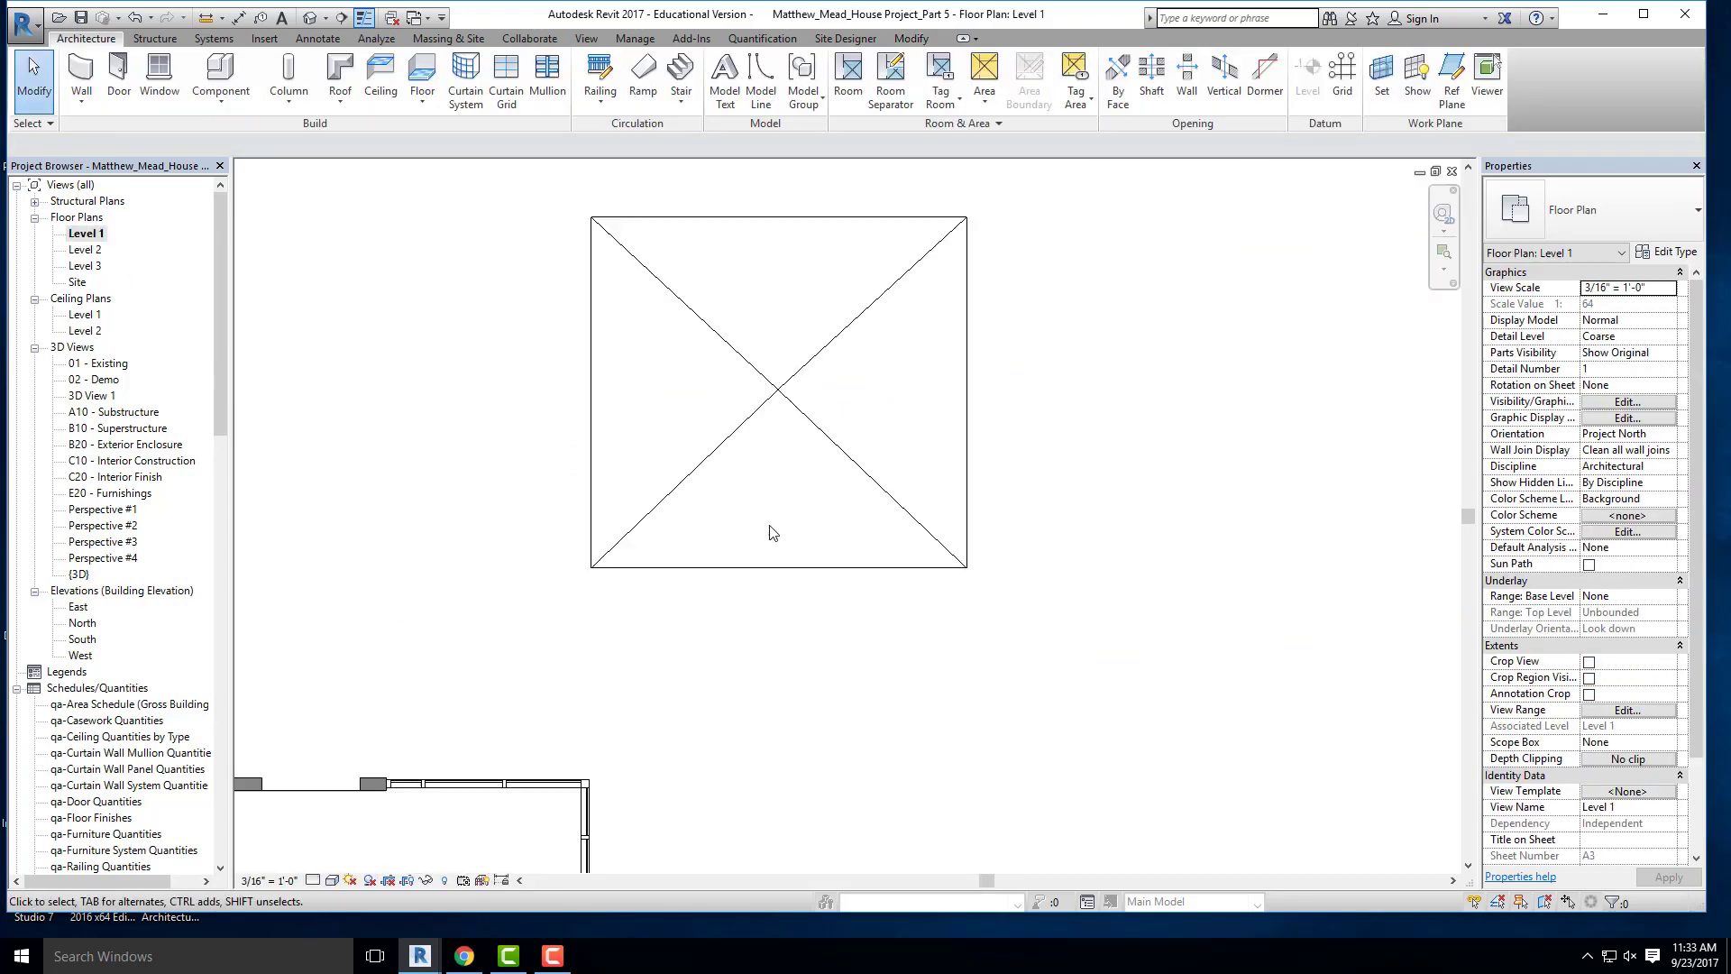
pyautogui.moveTo(773, 351); pyautogui.dragTo(780, 437, button='middle')
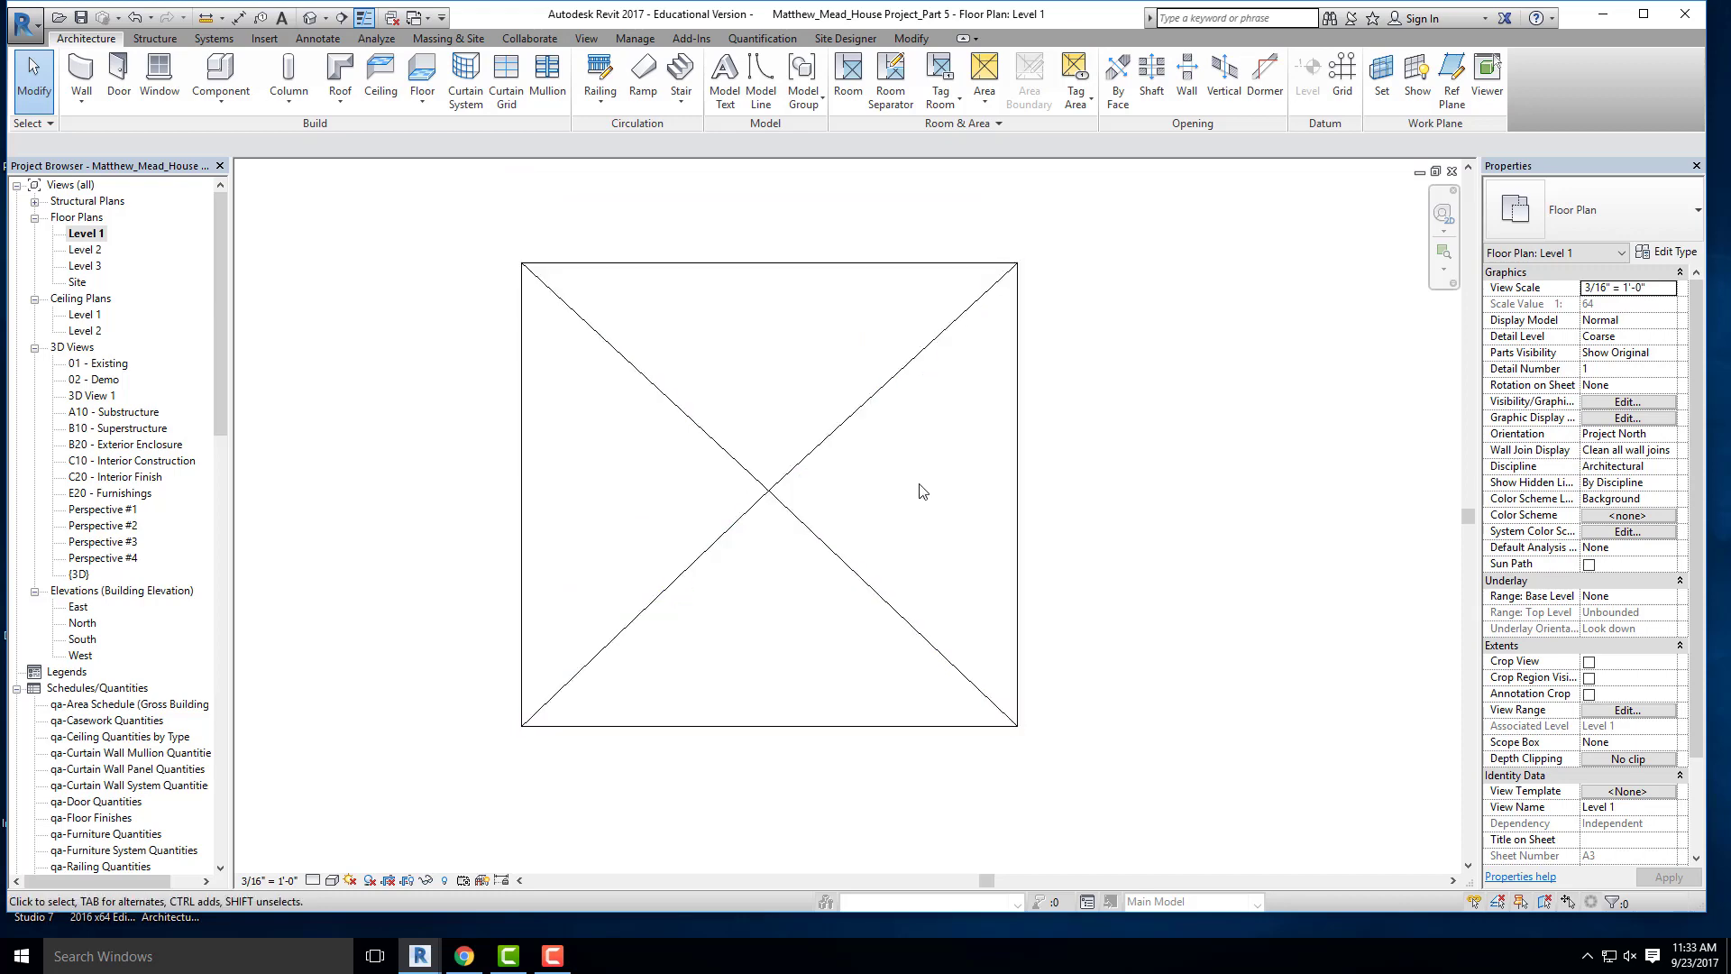
pyautogui.click(312, 37)
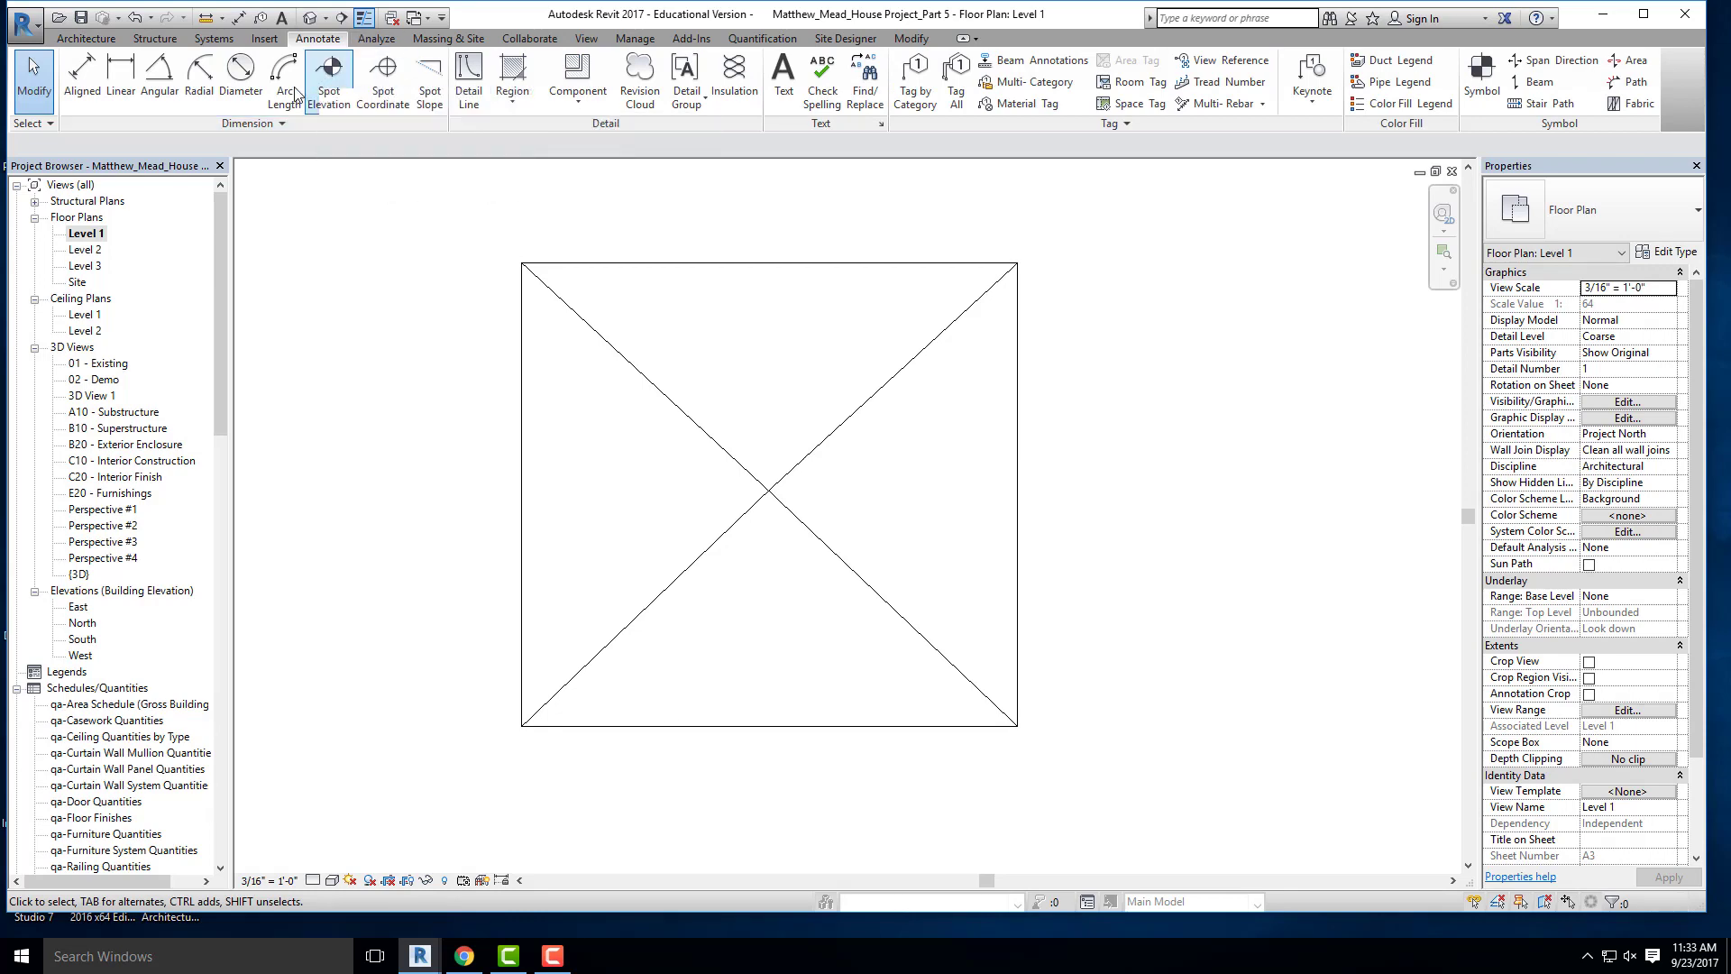
pyautogui.click(430, 83)
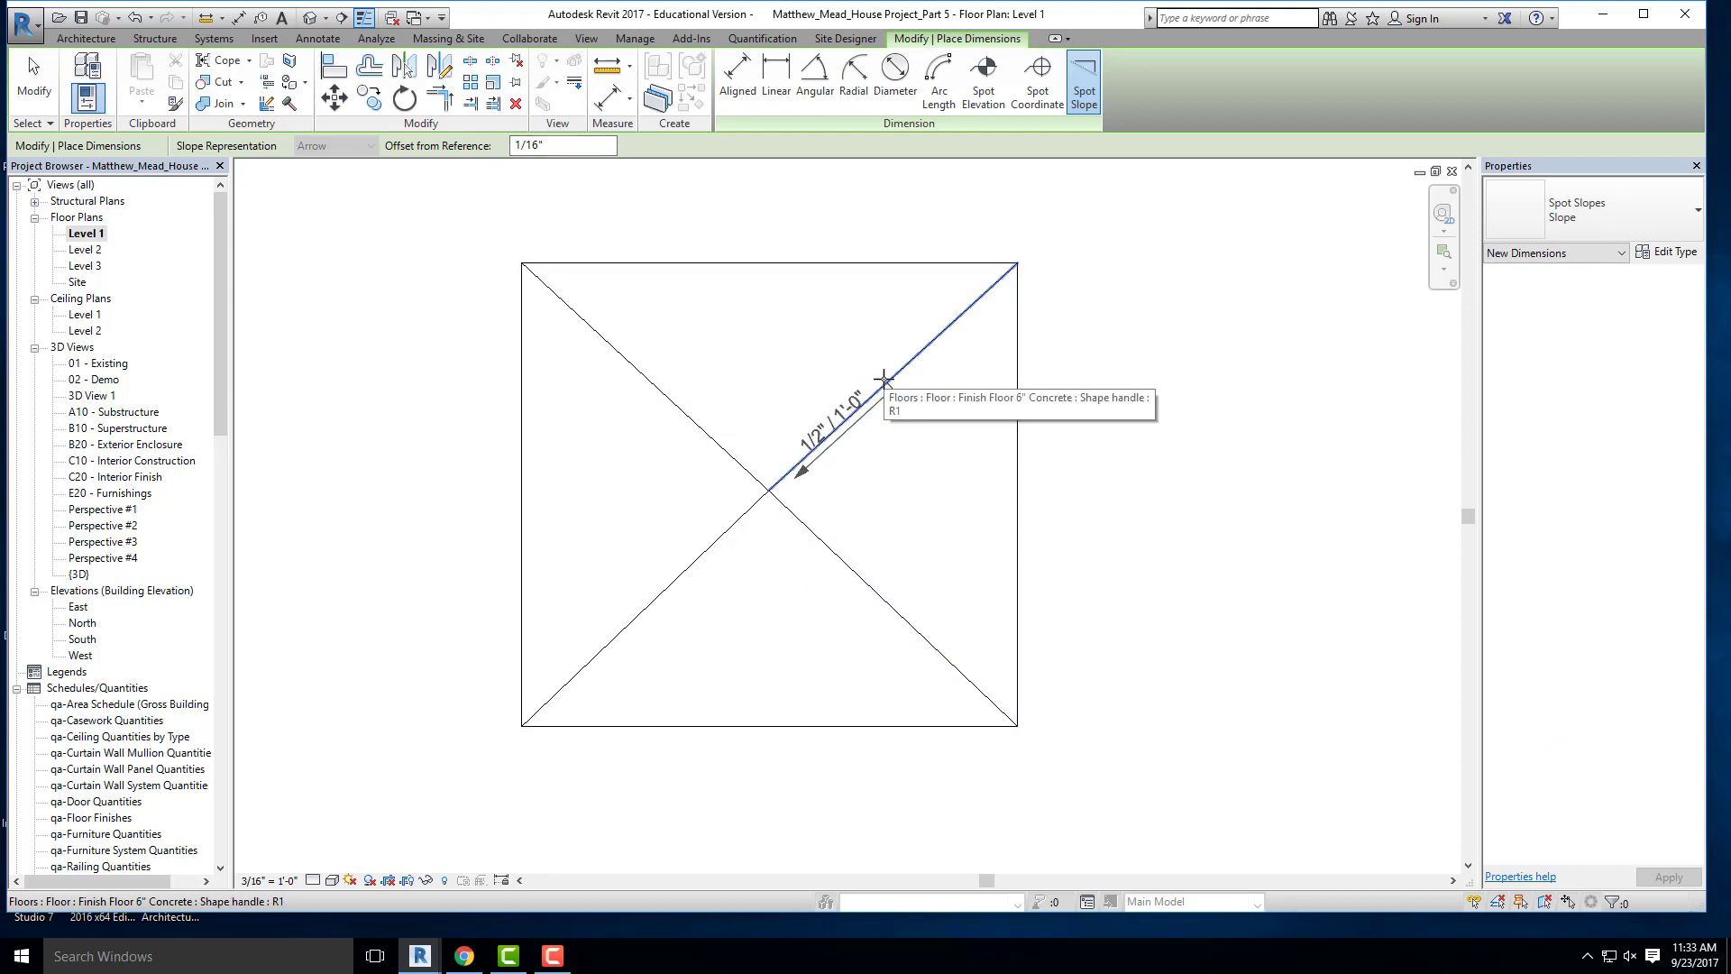
pyautogui.click(883, 379)
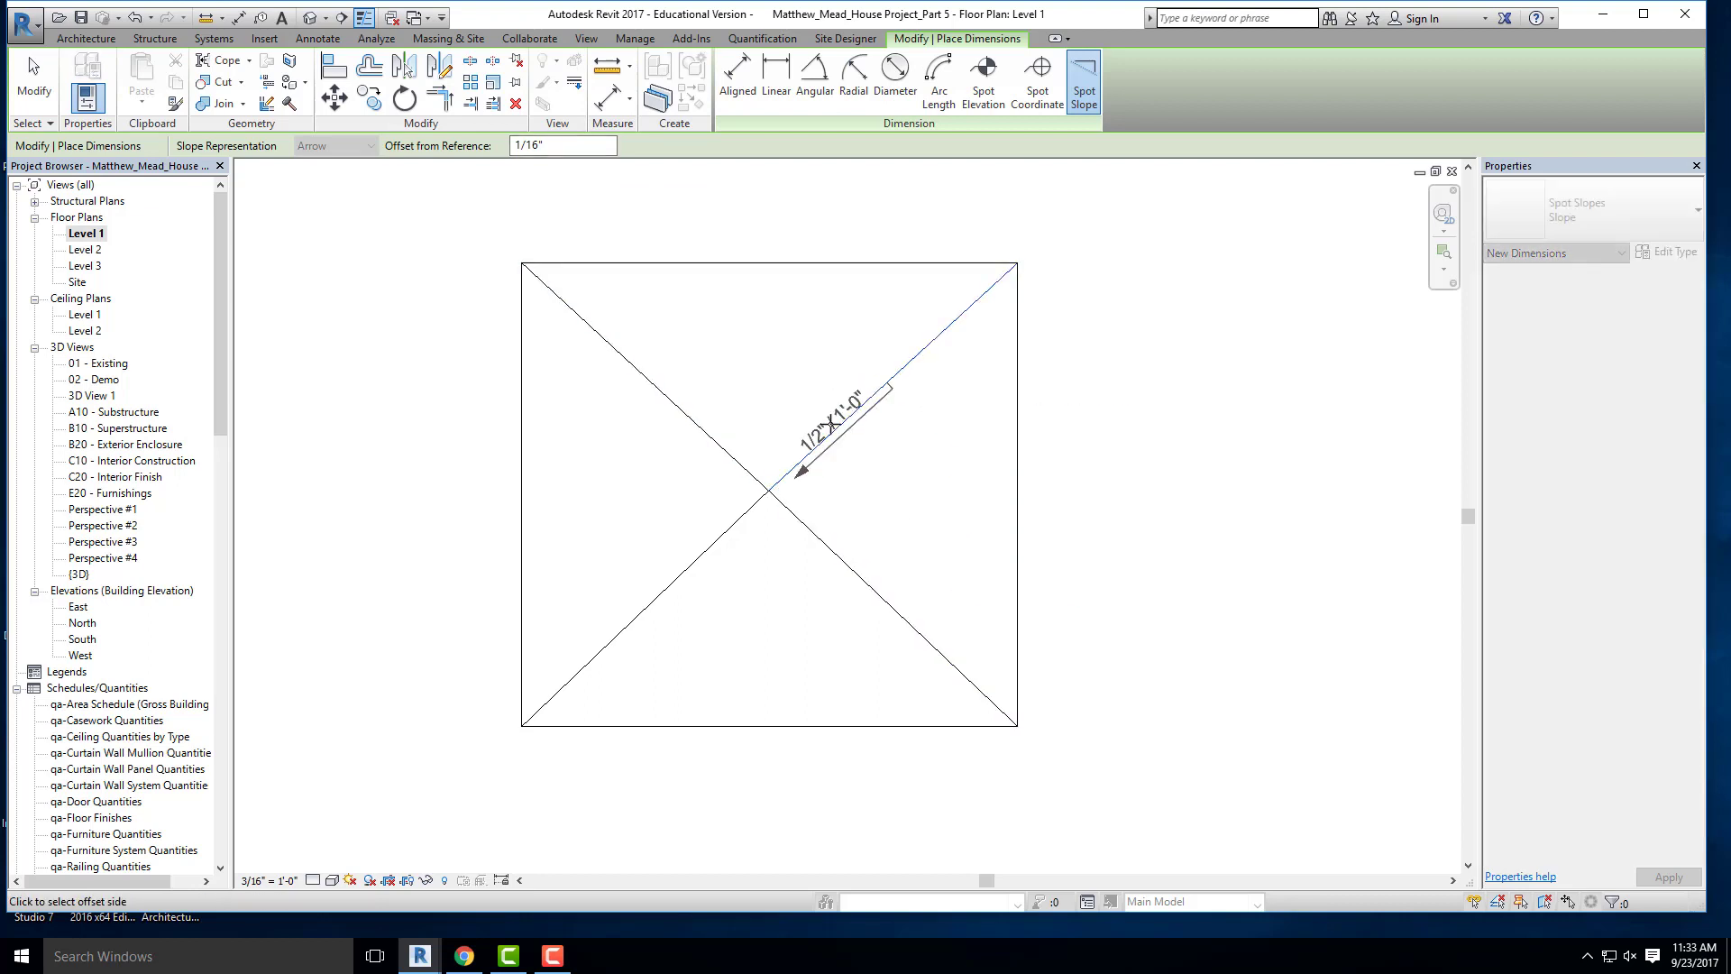
pyautogui.click(881, 429)
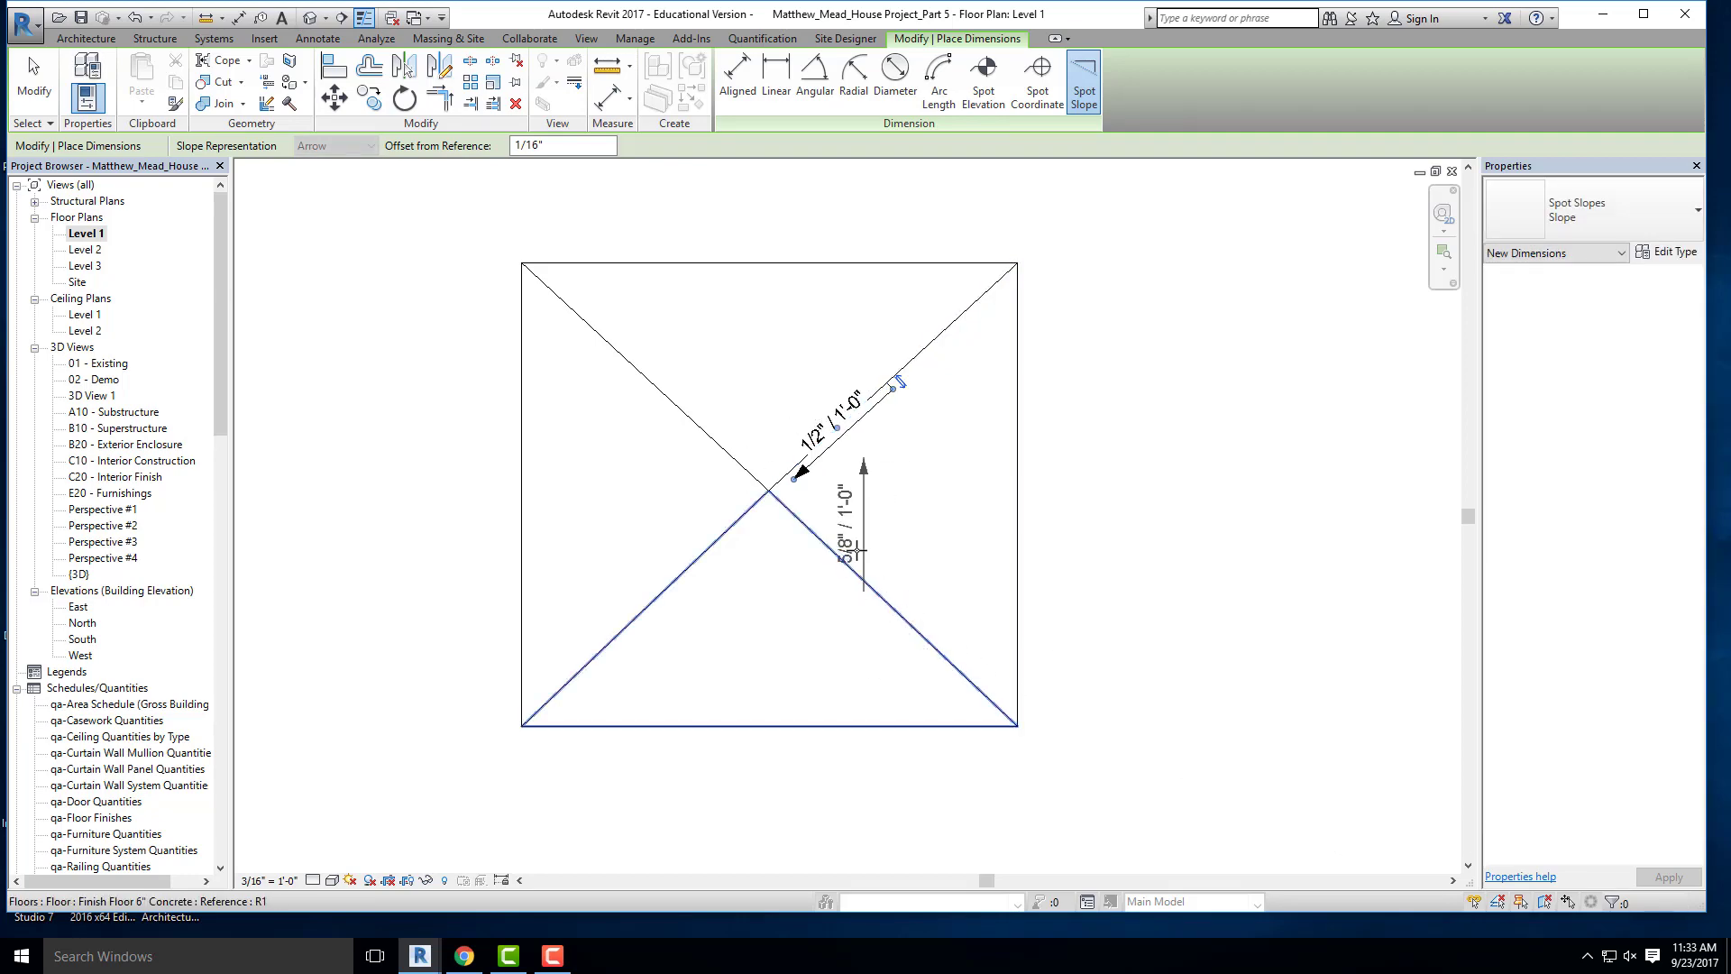
pyautogui.press('Escape')
pyautogui.press('Escape')
# - Delete the spot slope annotation and undo back through the centre point's elevation change
pyautogui.click(835, 423)
pyautogui.press('Delete')
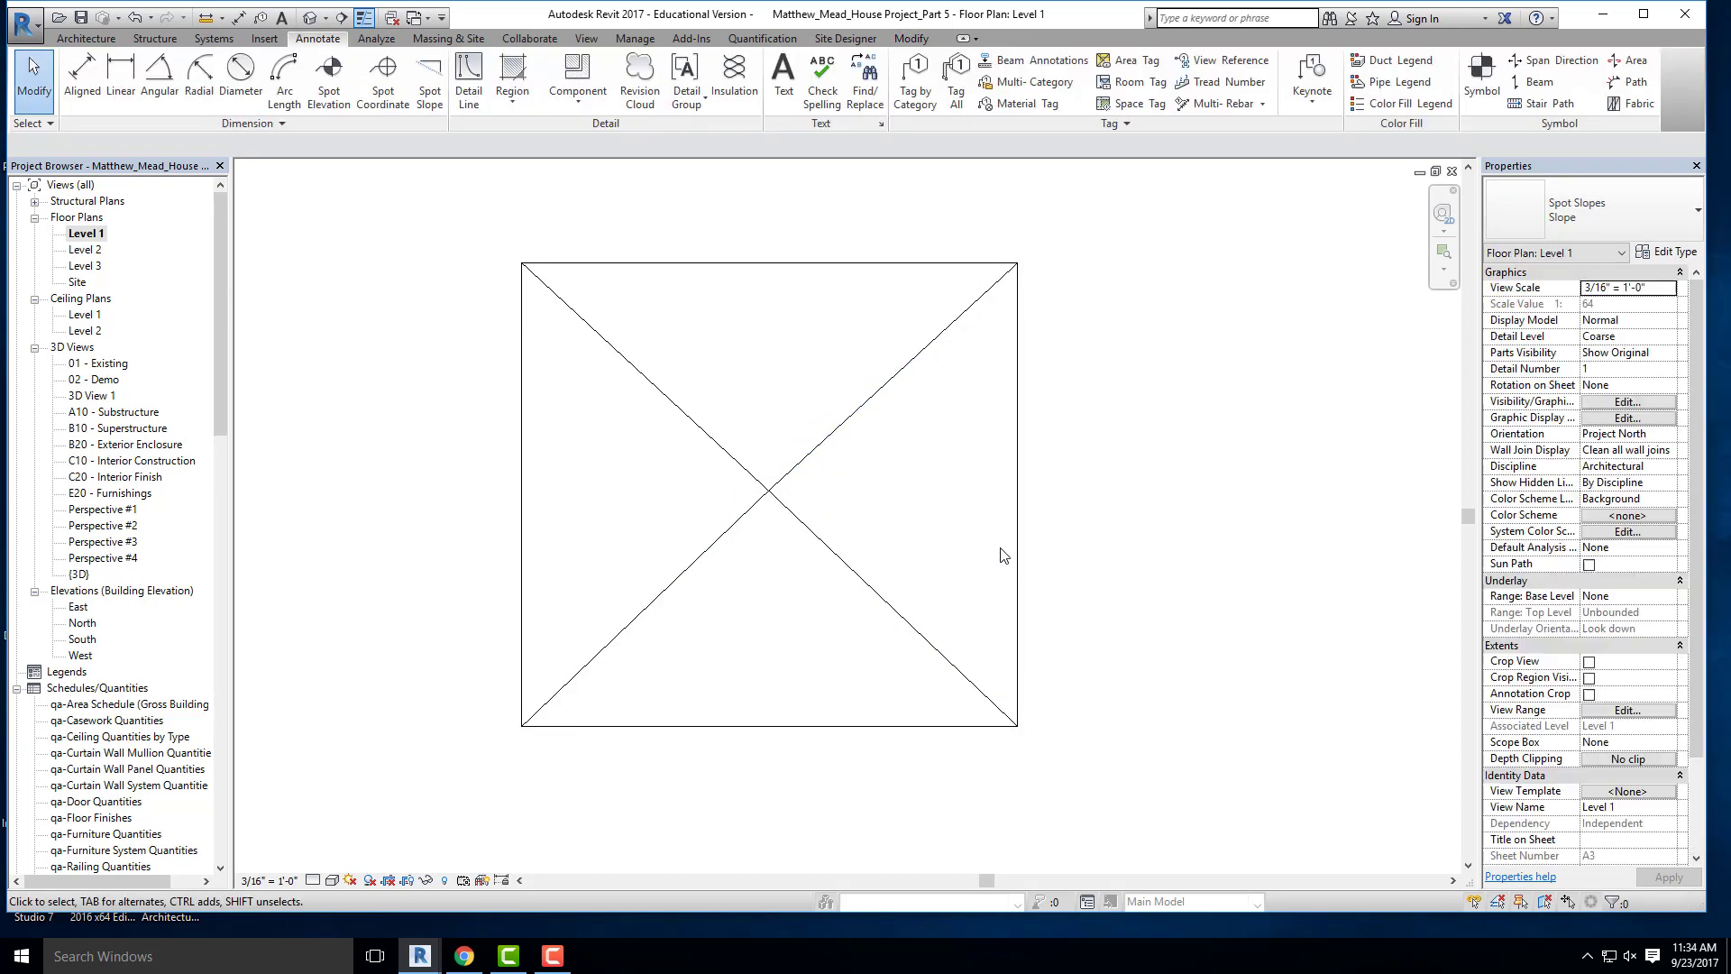
pyautogui.hotkey('ctrl', 'z')
pyautogui.hotkey('ctrl', 'z')
pyautogui.hotkey('ctrl', 'z')
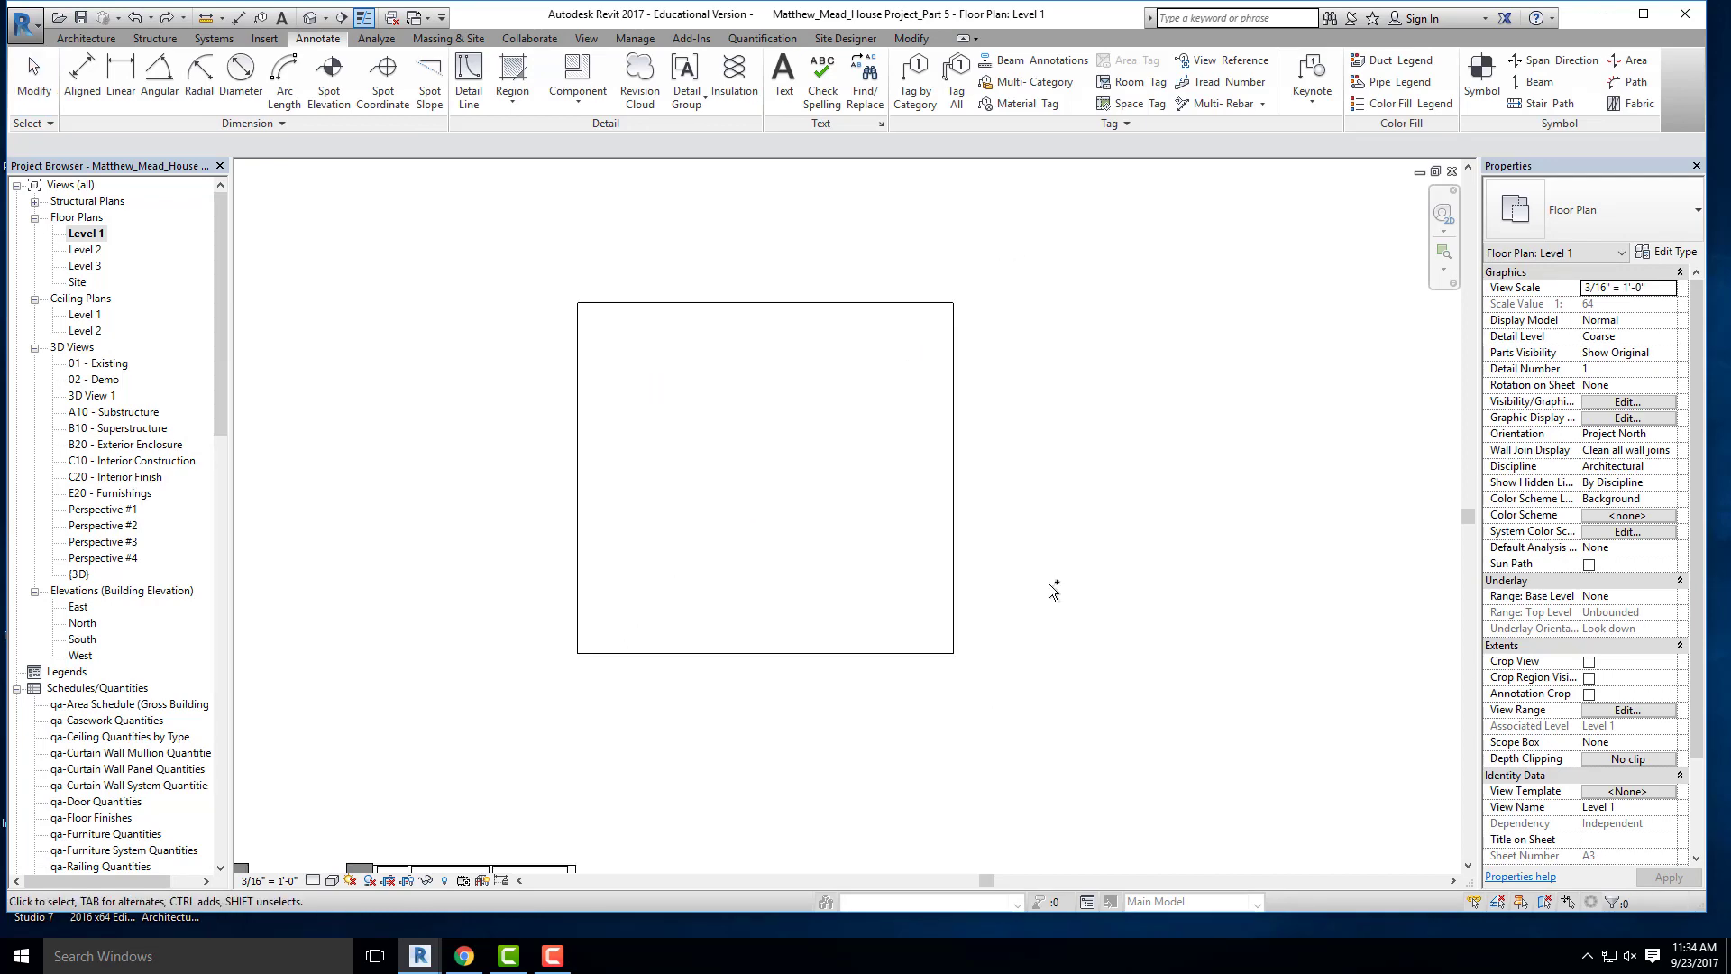
# - Add a horizontal split line about 19'-9" long across the slab's full width, near its upper edge
pyautogui.click(954, 607)
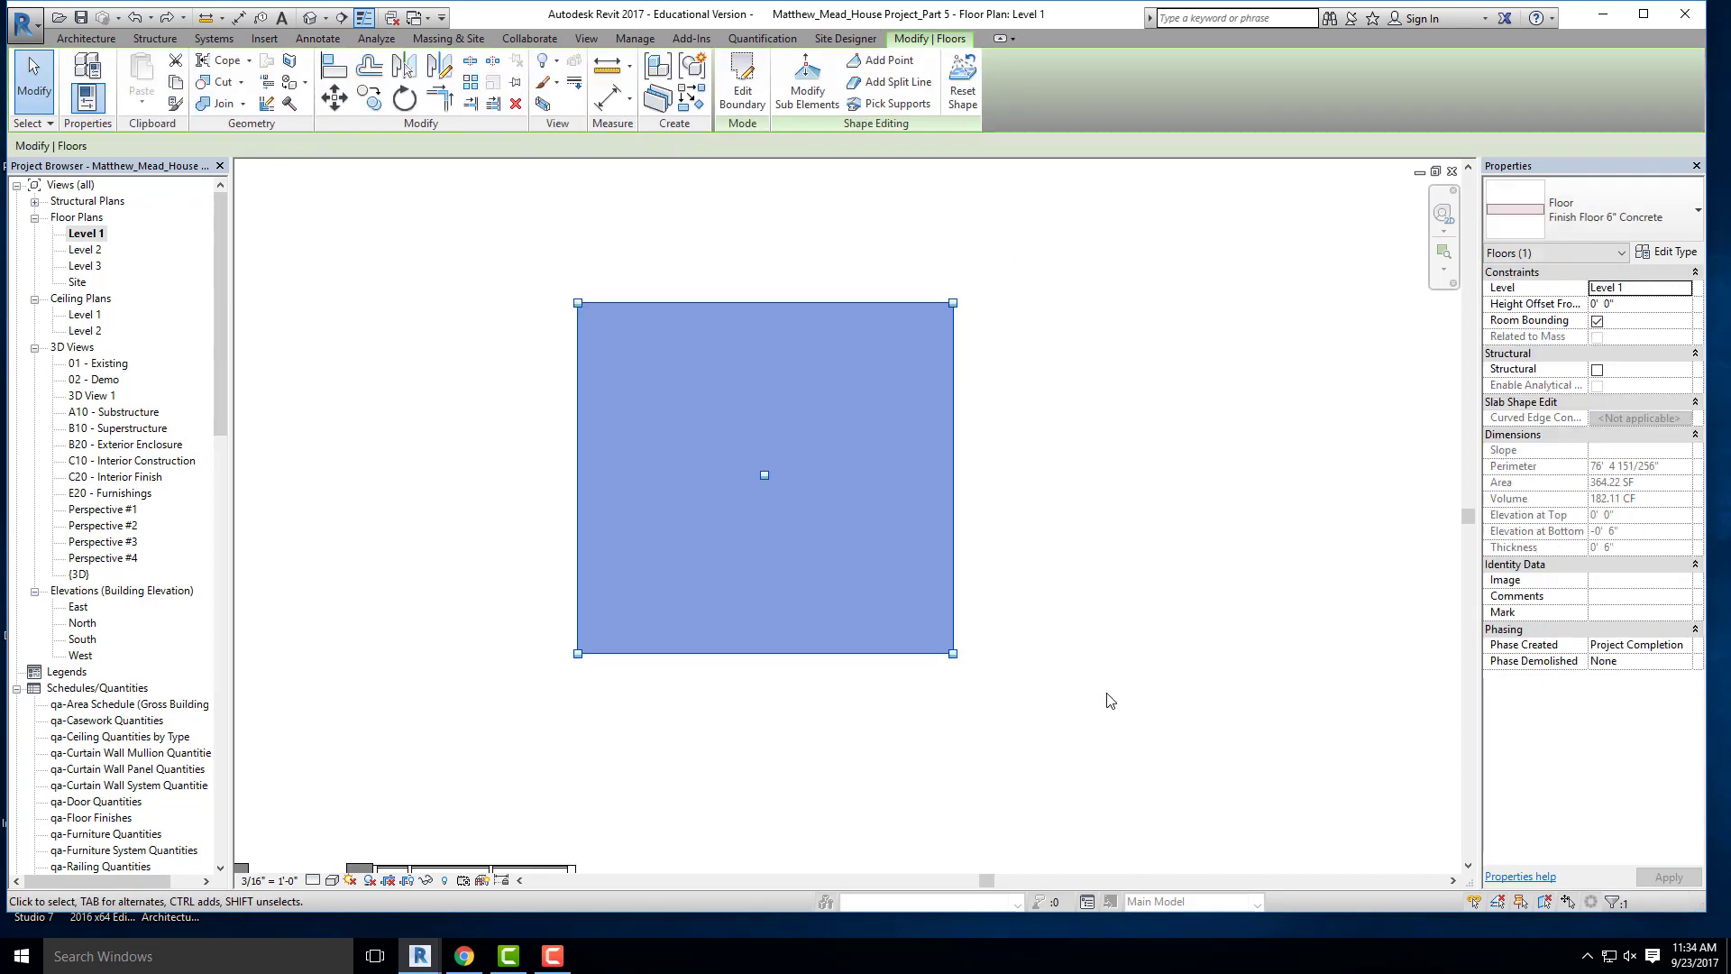
pyautogui.click(888, 86)
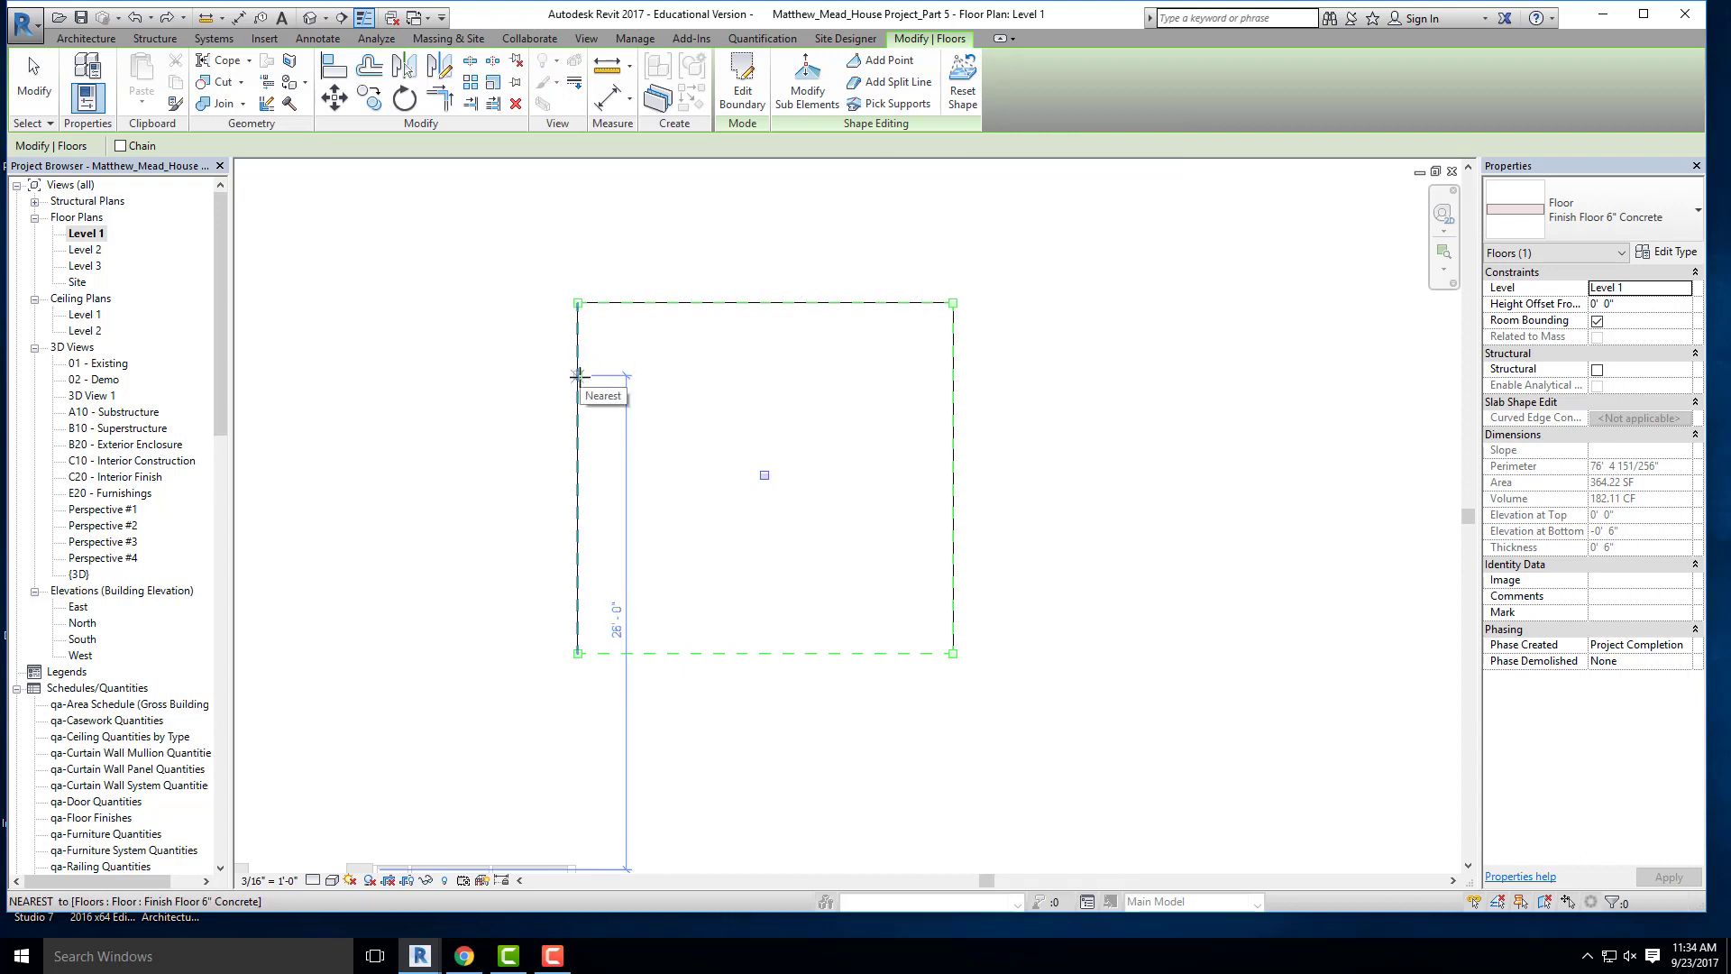
pyautogui.click(781, 380)
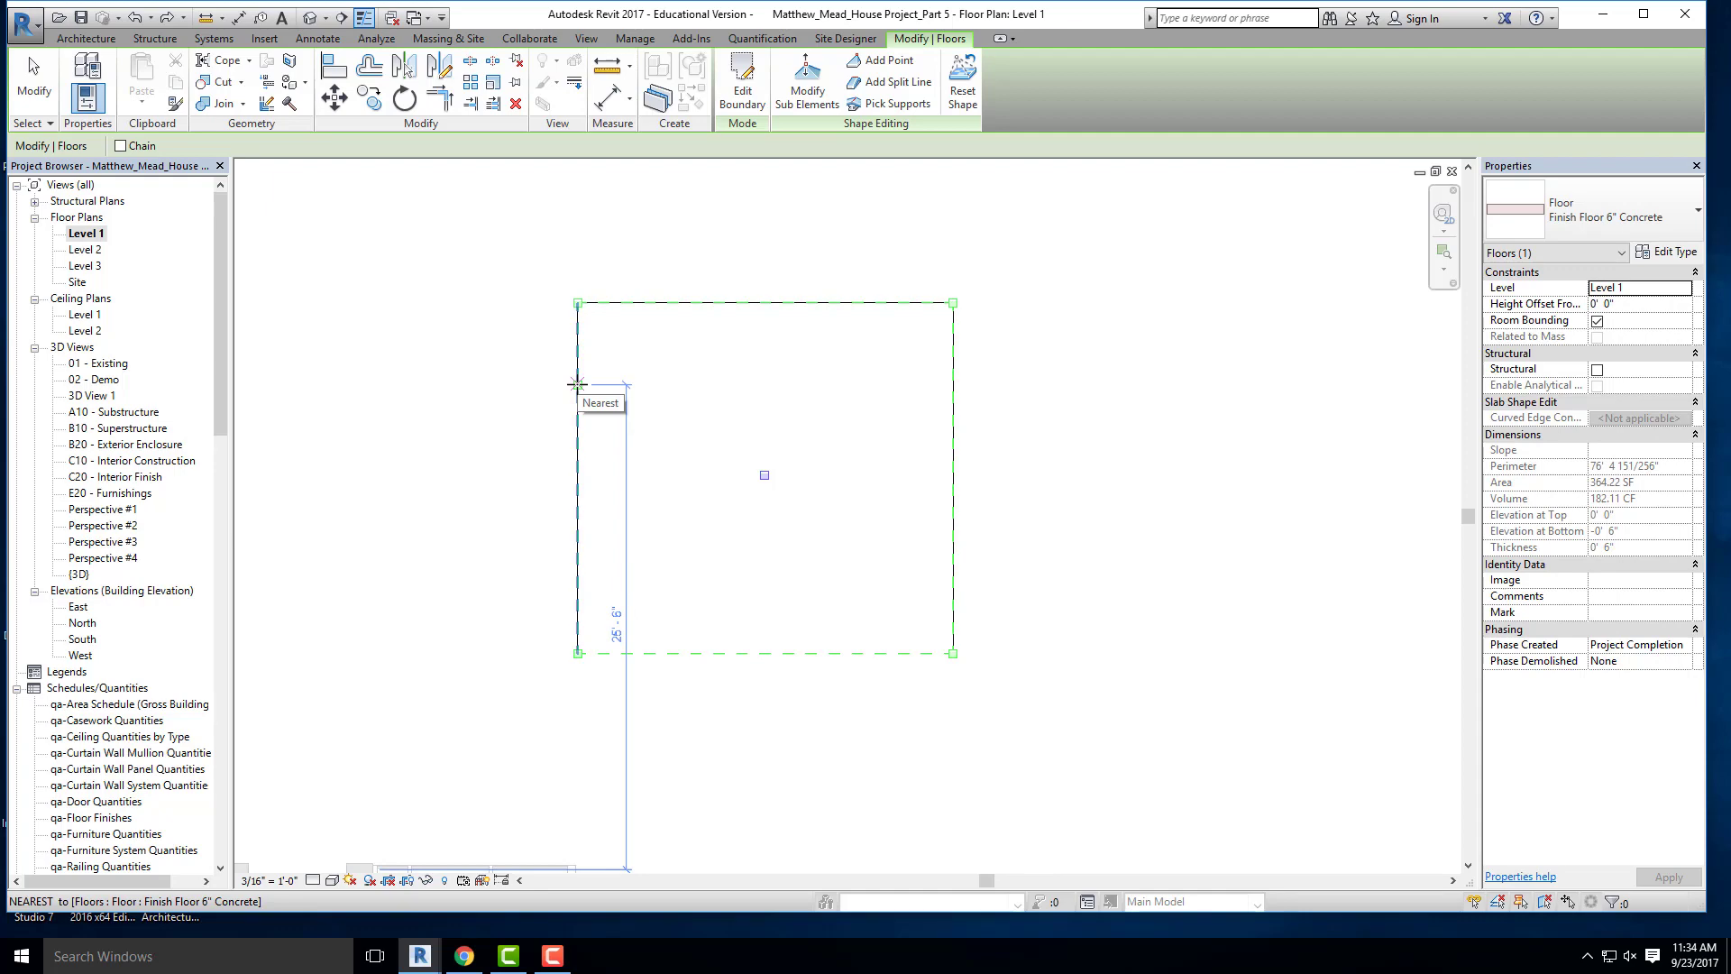
pyautogui.click(577, 384)
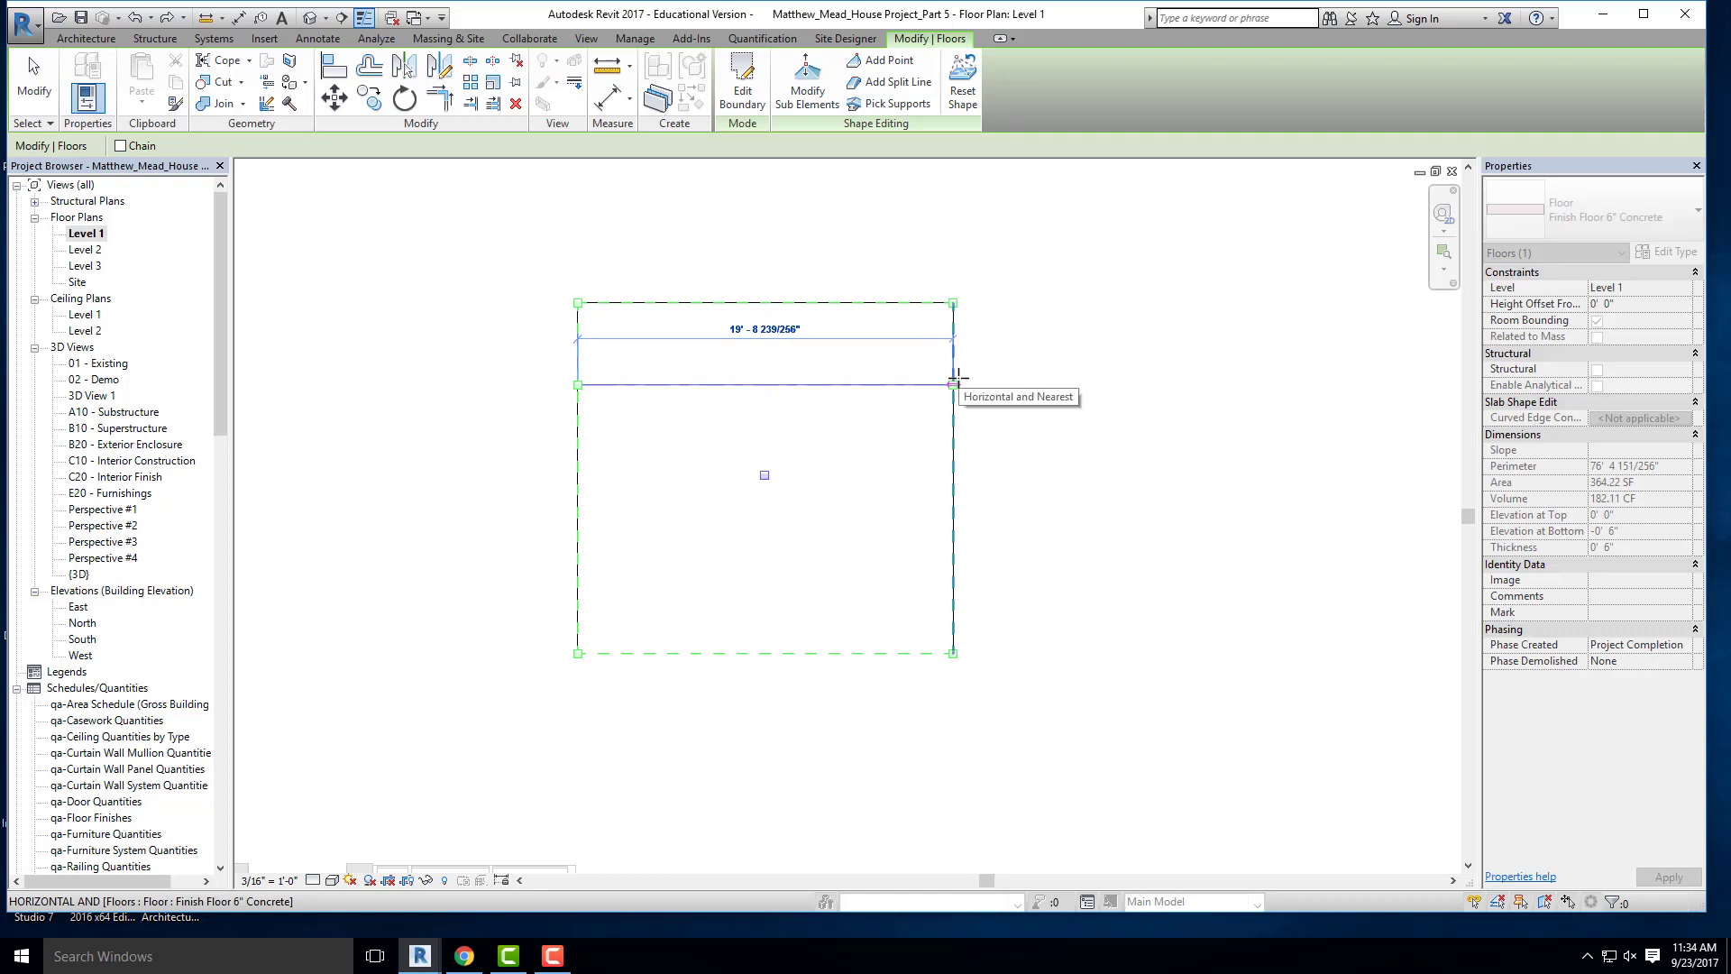
pyautogui.click(956, 382)
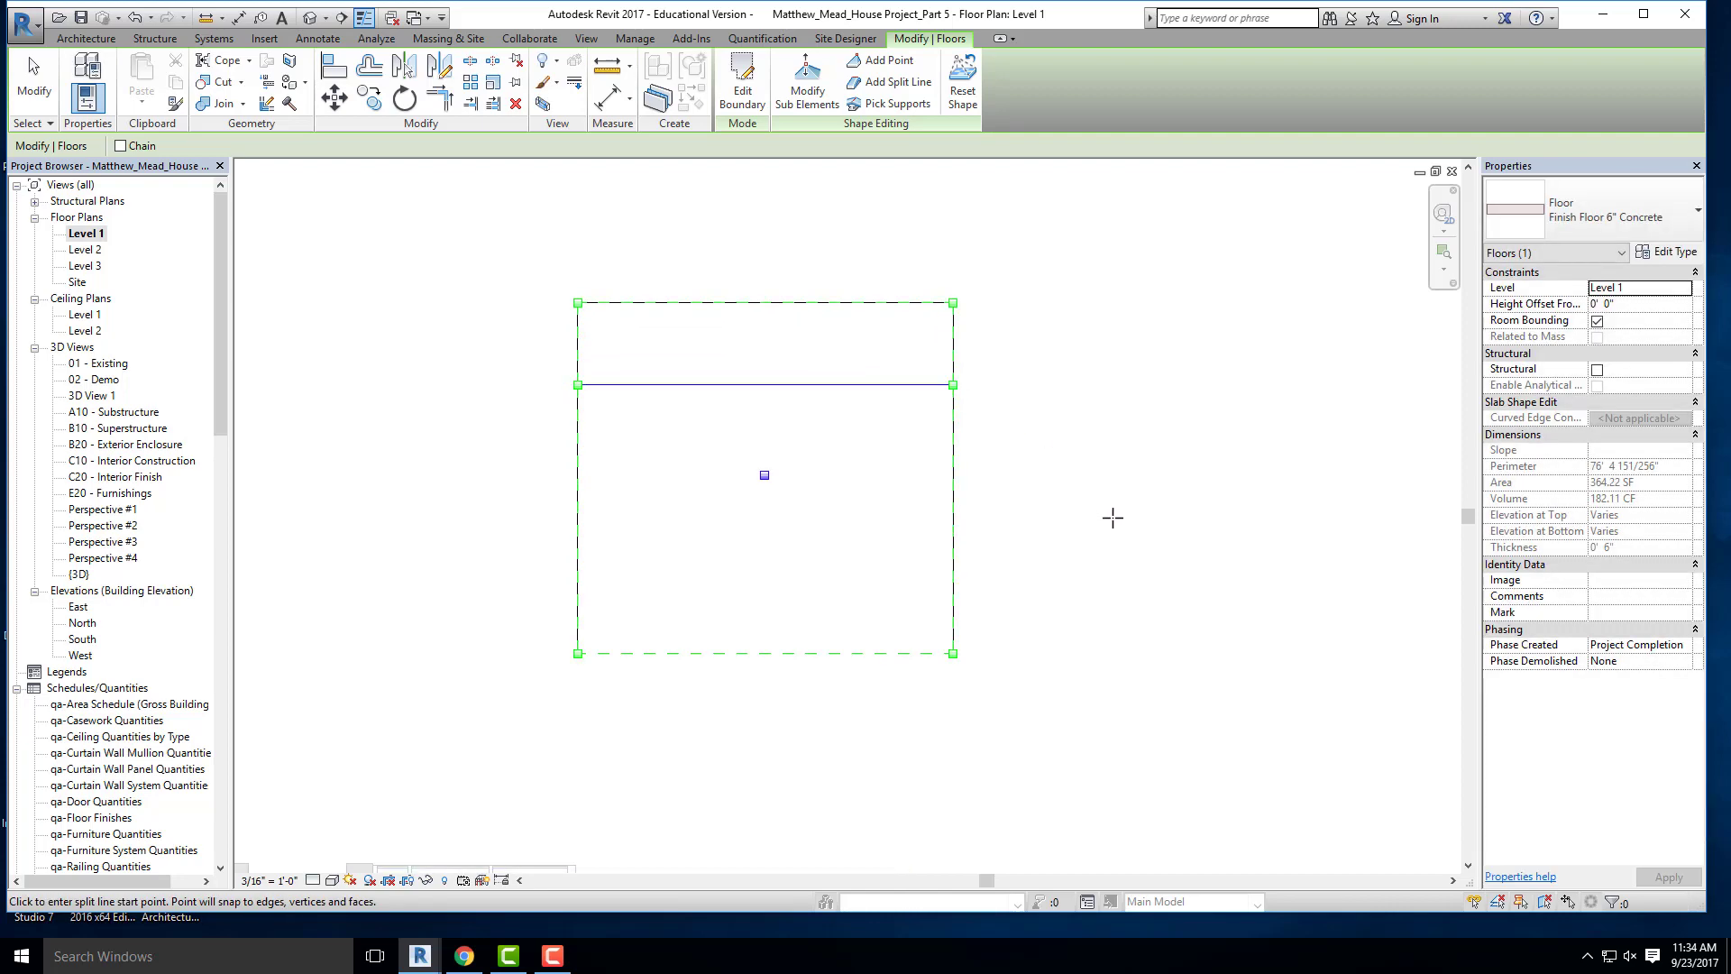
pyautogui.press('Escape')
pyautogui.press('Escape')
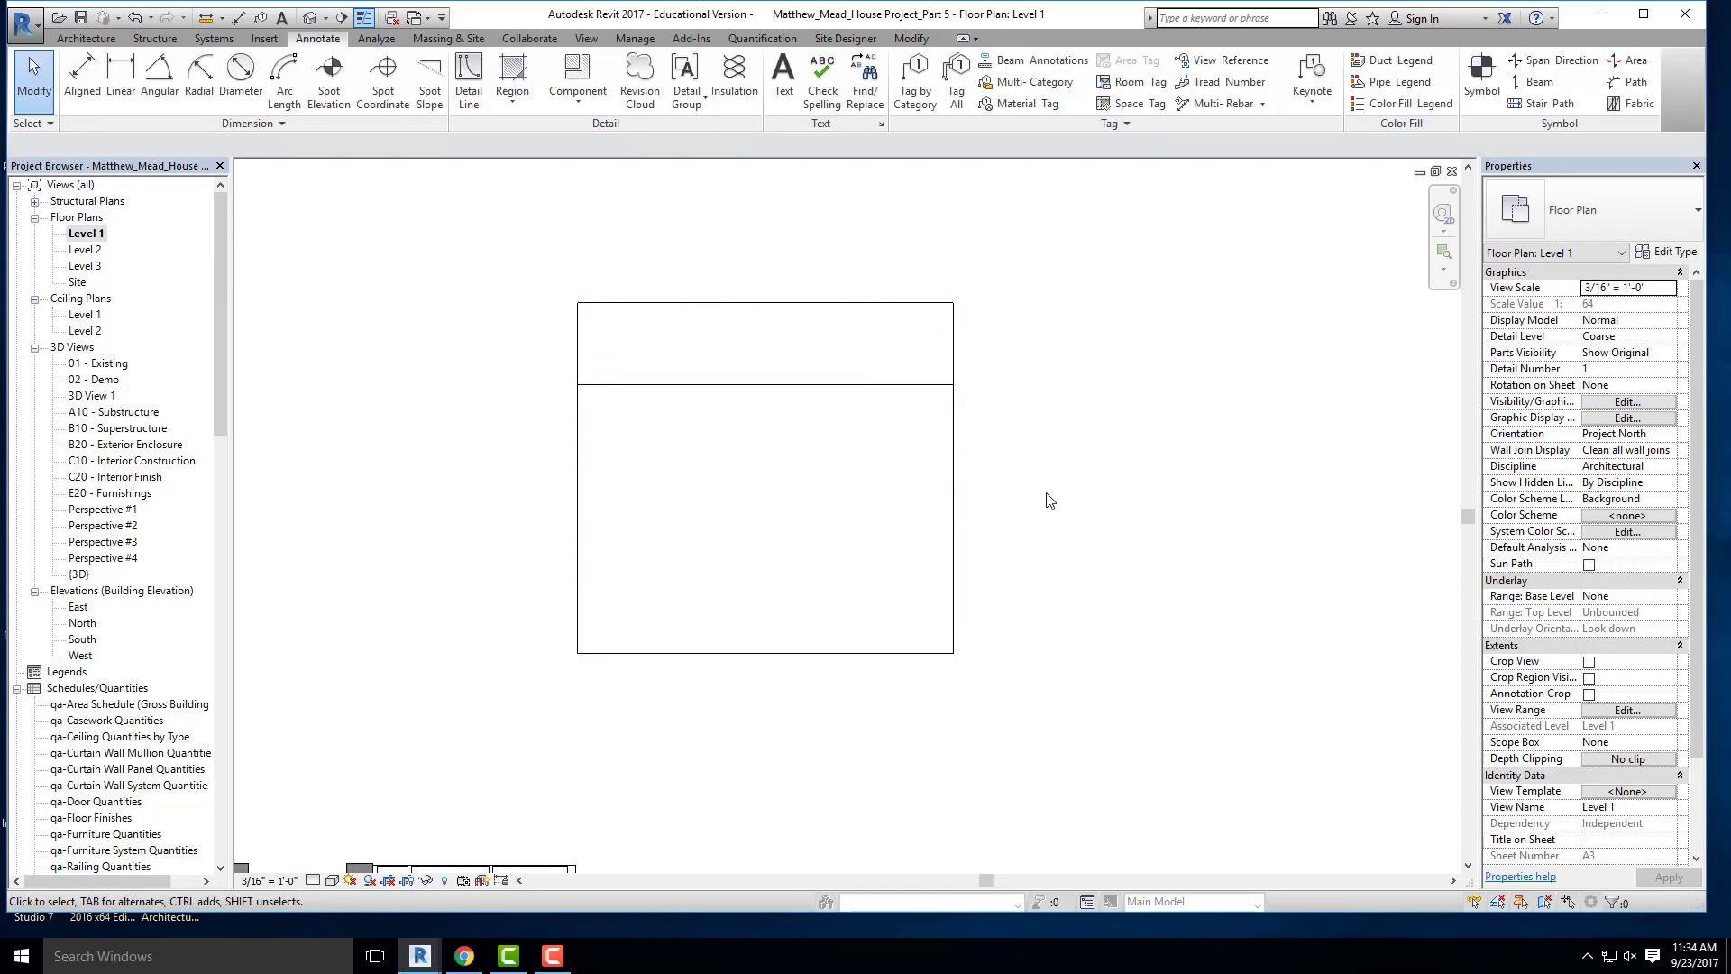
# - Use Modify Sub Elements to set the slab's upper edge to an elevation of -6" and inspect the fold in 3D
pyautogui.click(952, 441)
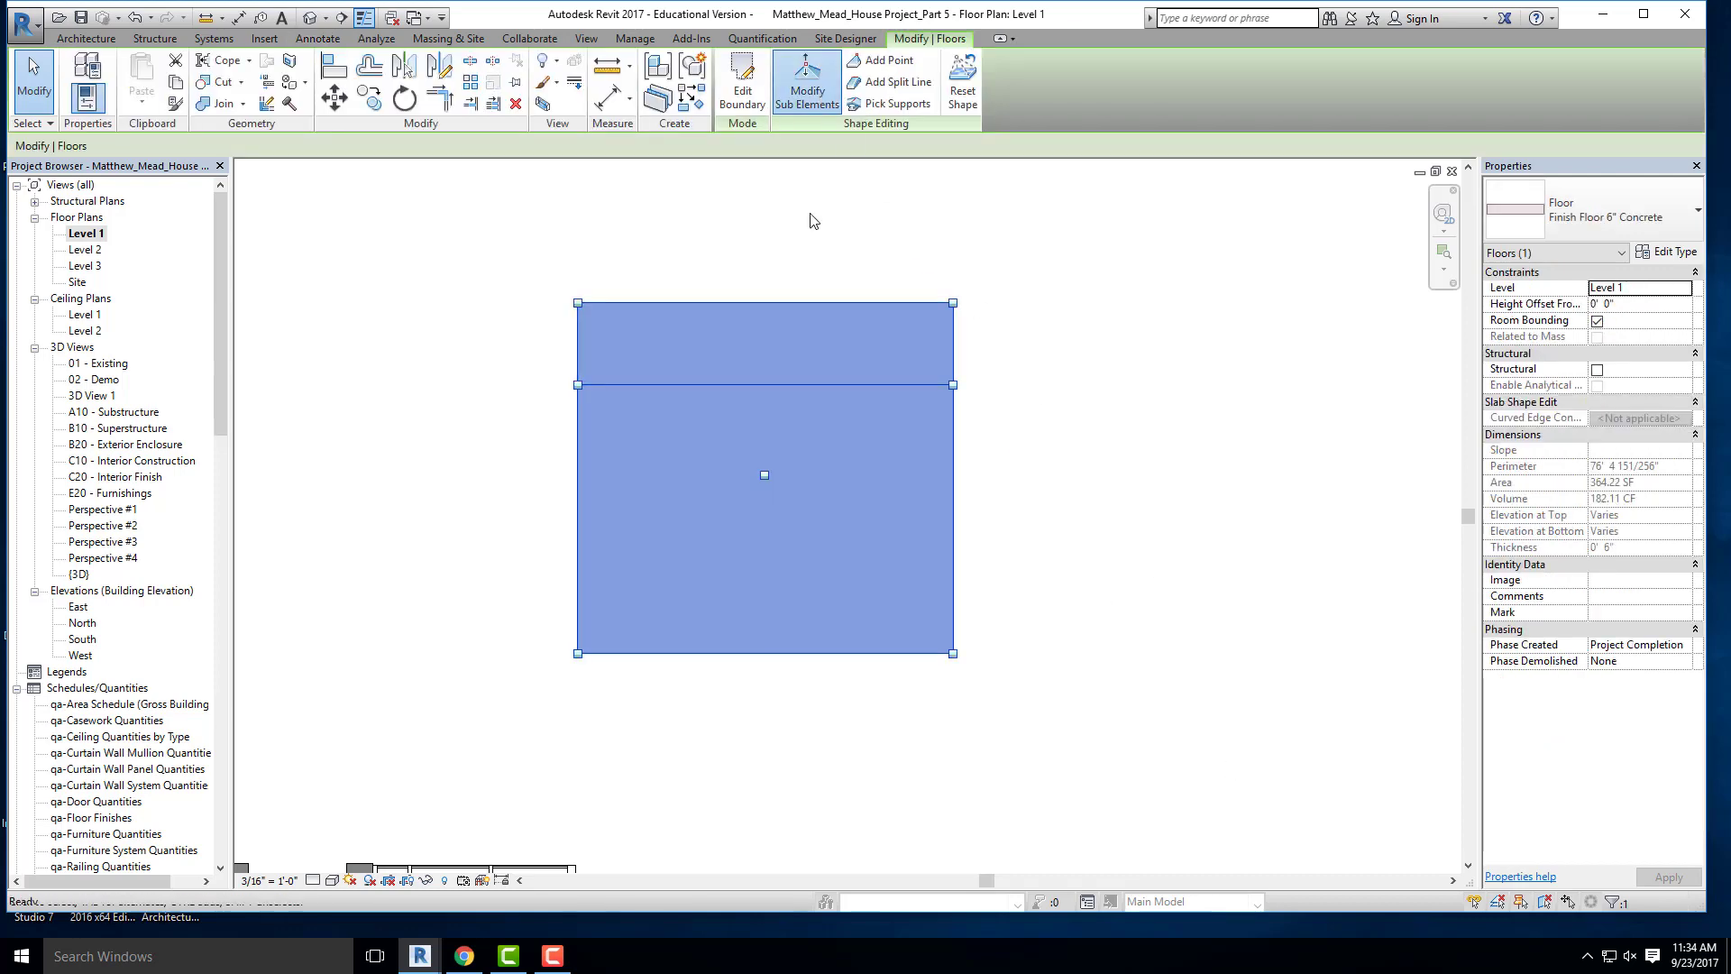
pyautogui.click(807, 86)
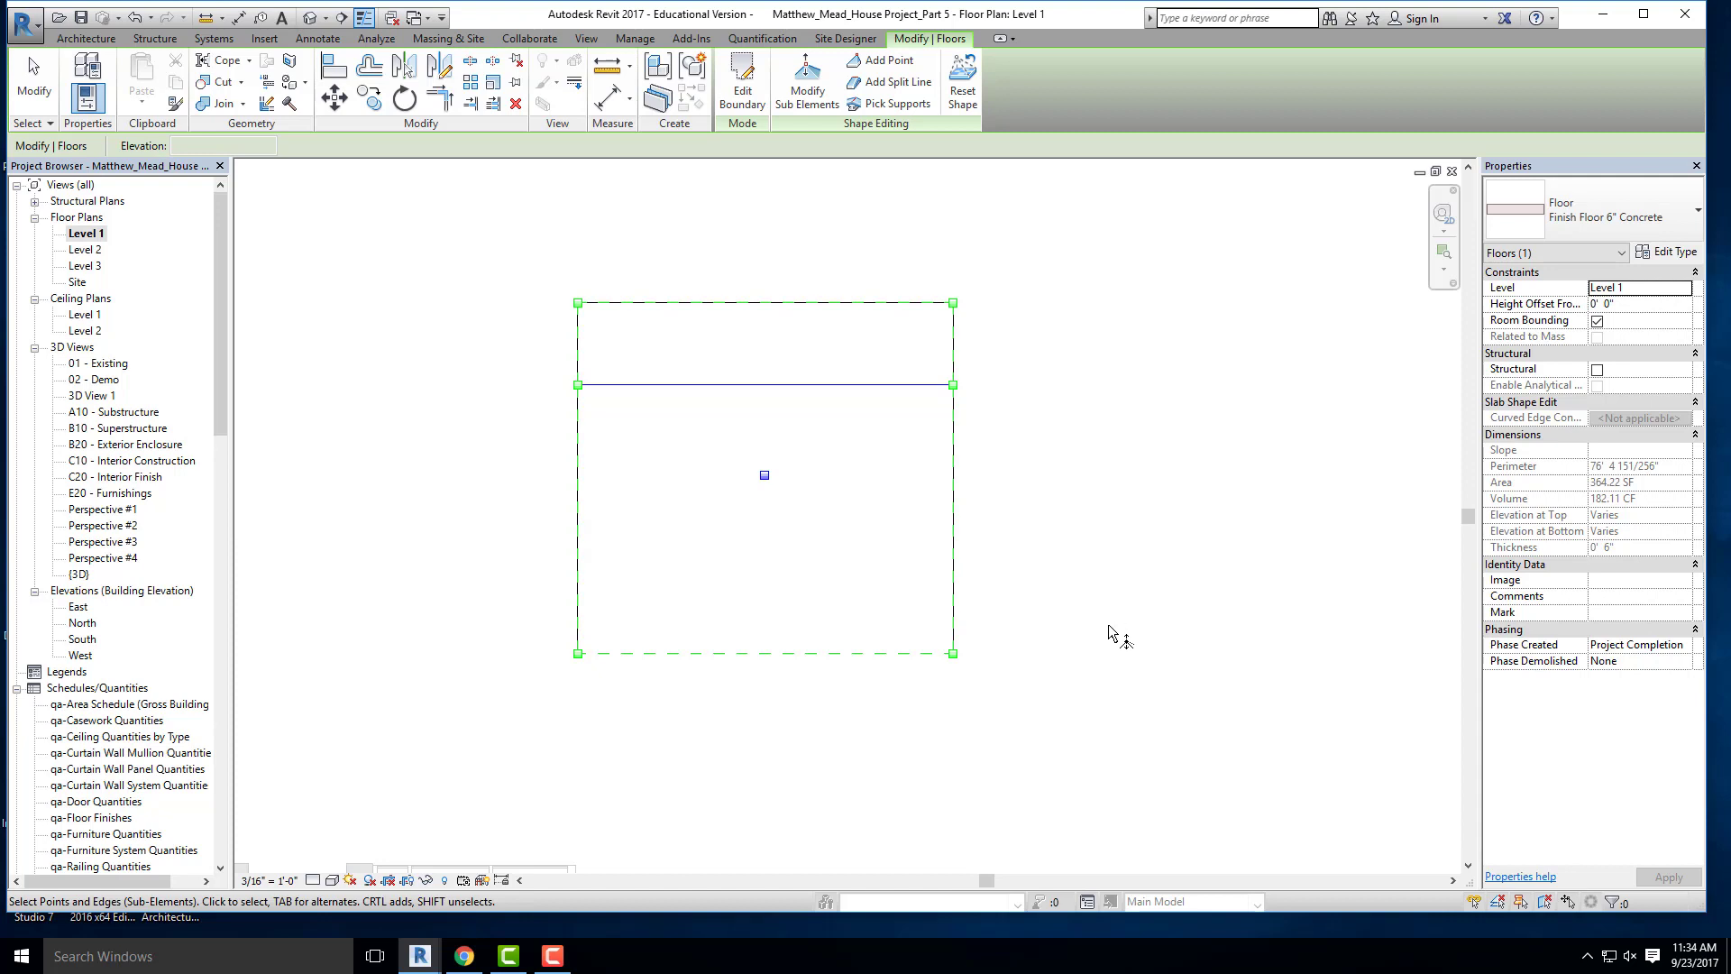
pyautogui.click(768, 304)
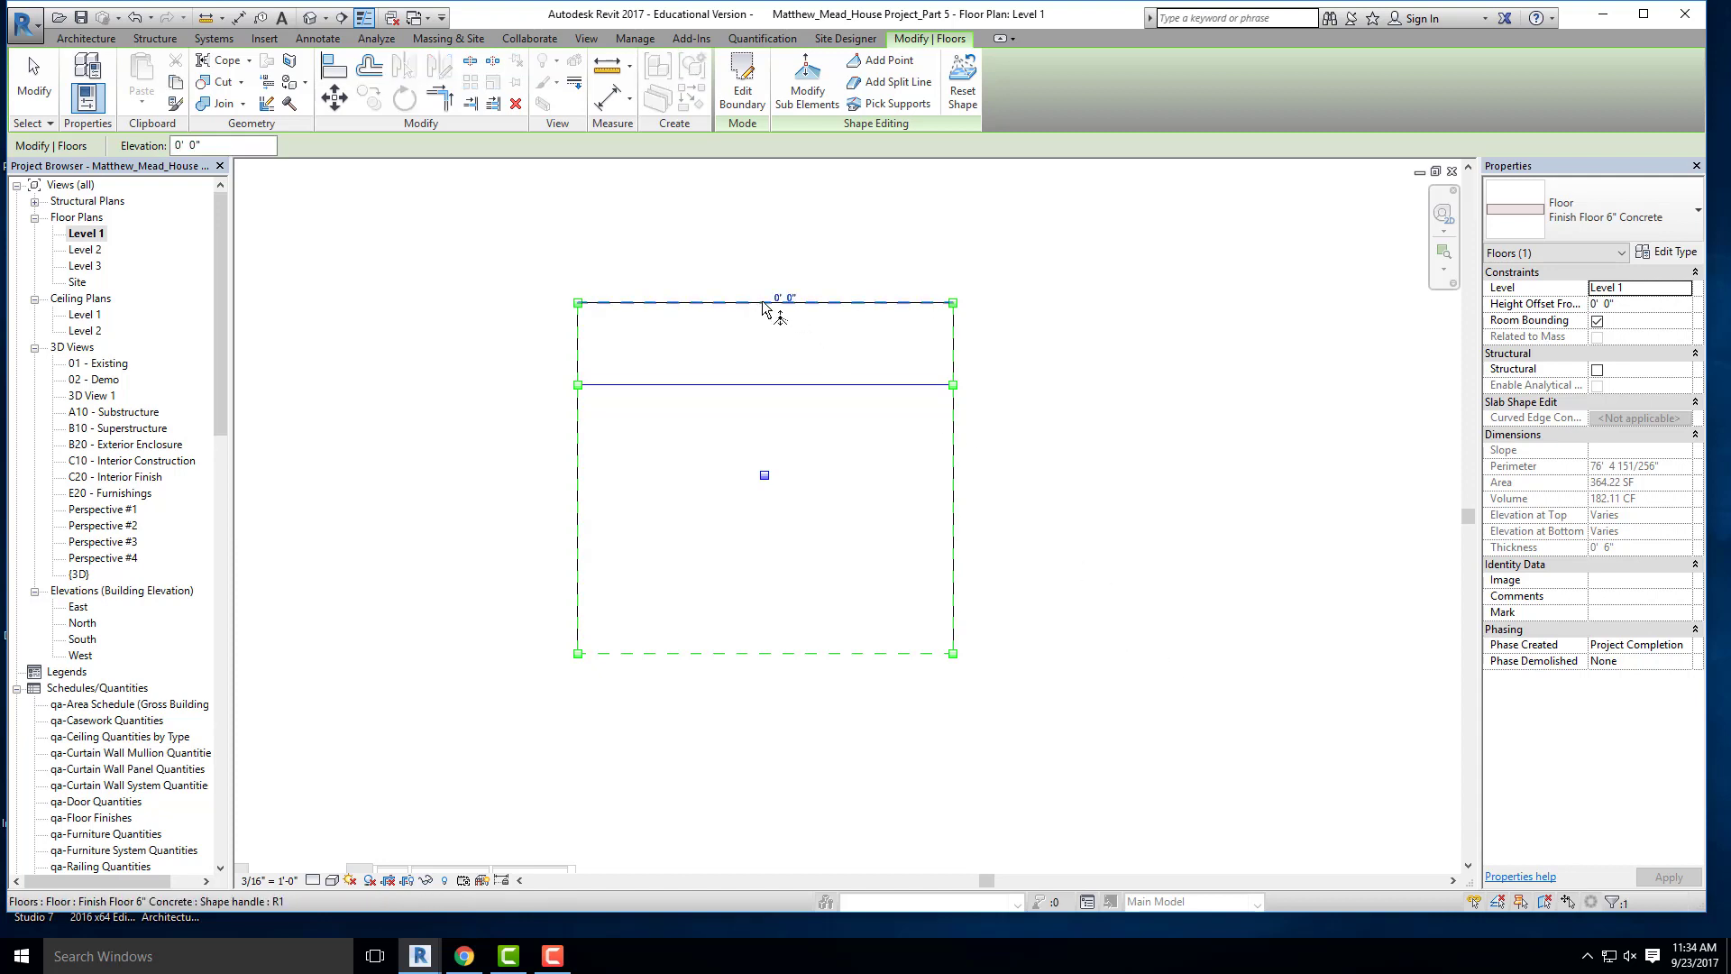
pyautogui.press('BackSpace')
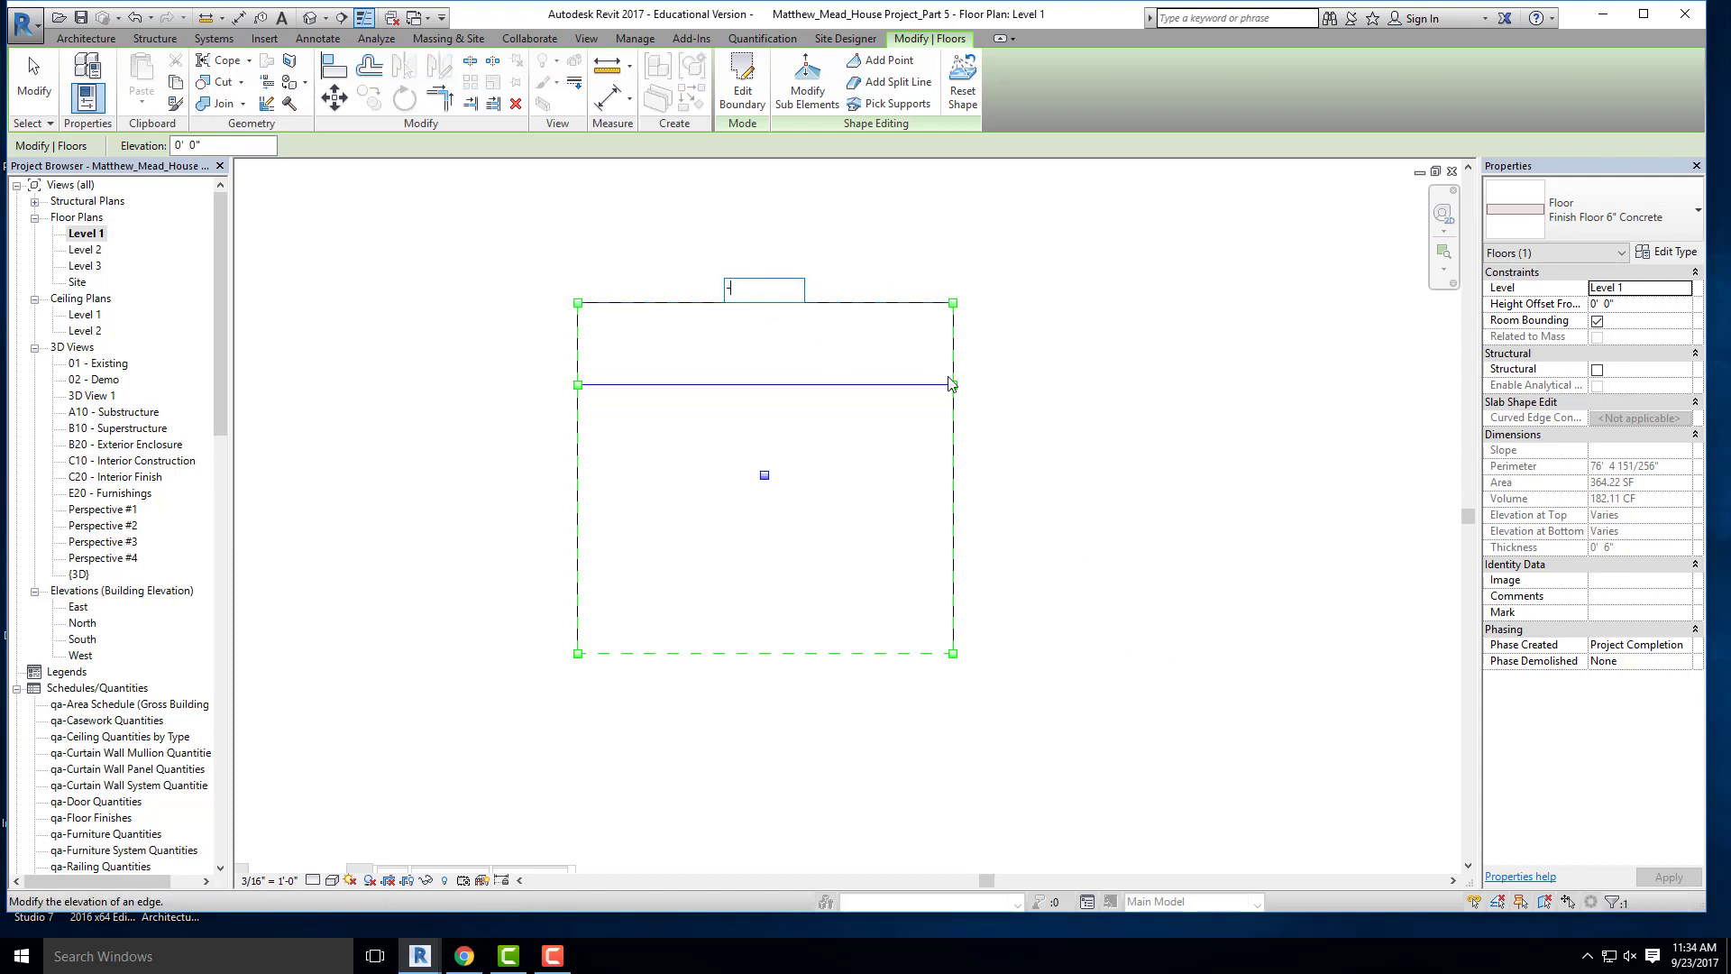
pyautogui.press('Return')
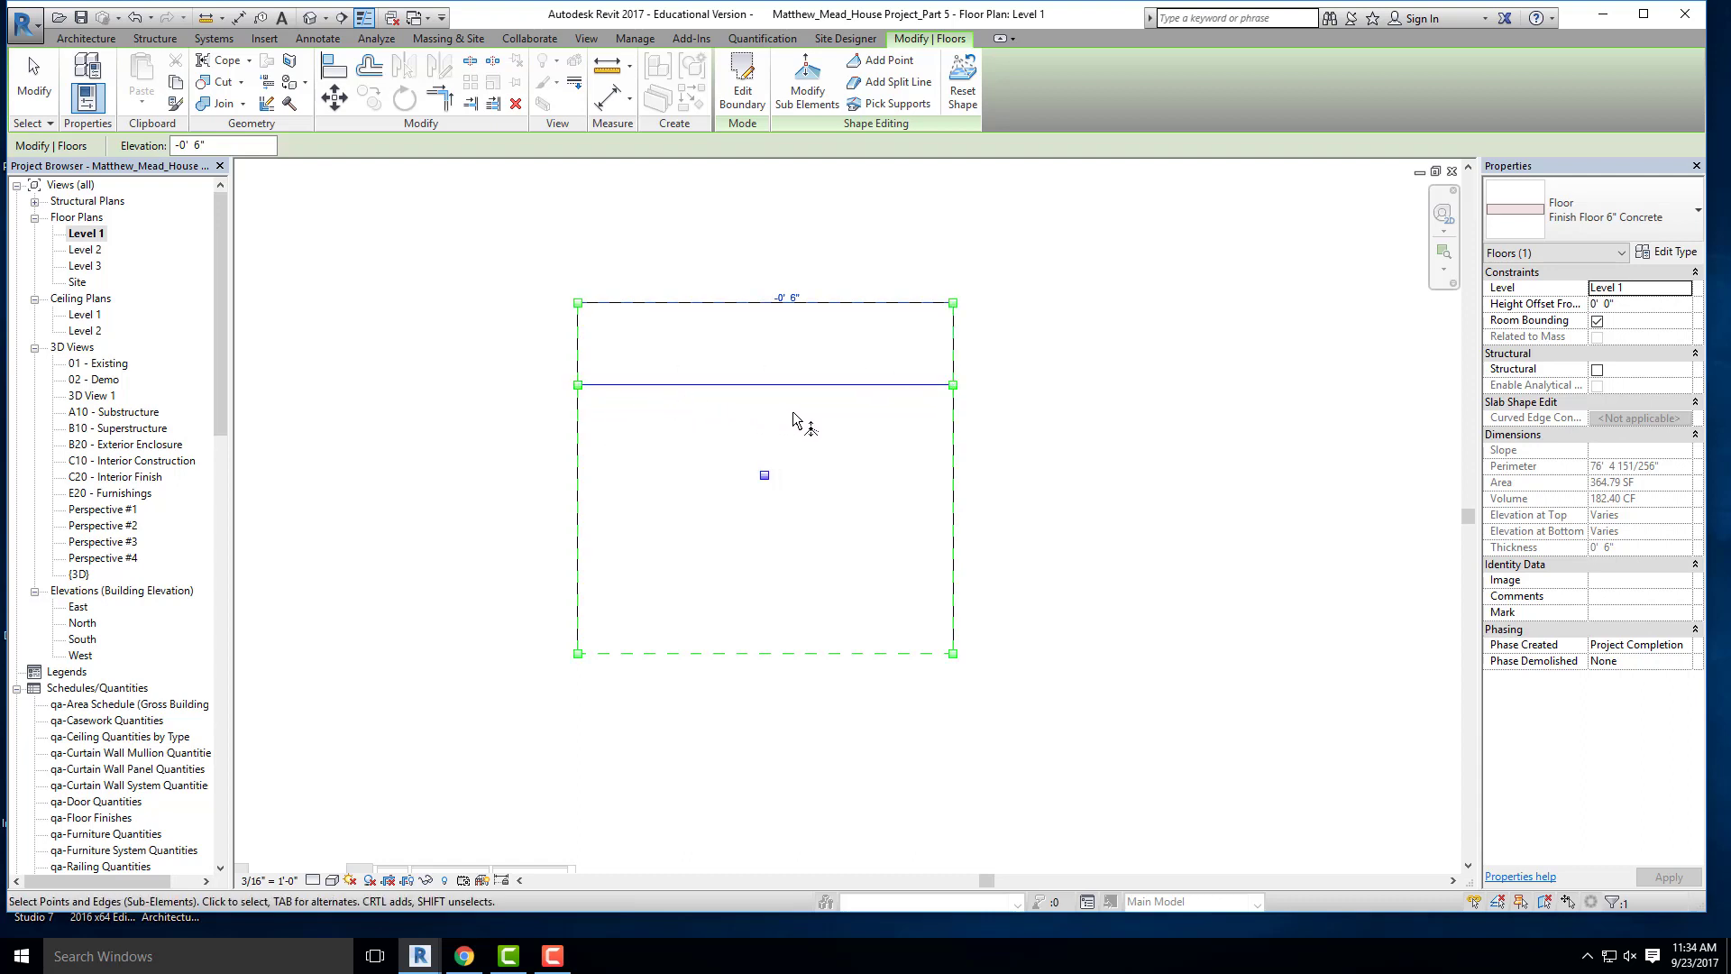
pyautogui.click(311, 17)
pyautogui.keyDown('shift'); pyautogui.moveTo(915, 649); pyautogui.dragTo(874, 507, button='middle'); pyautogui.keyUp('shift')
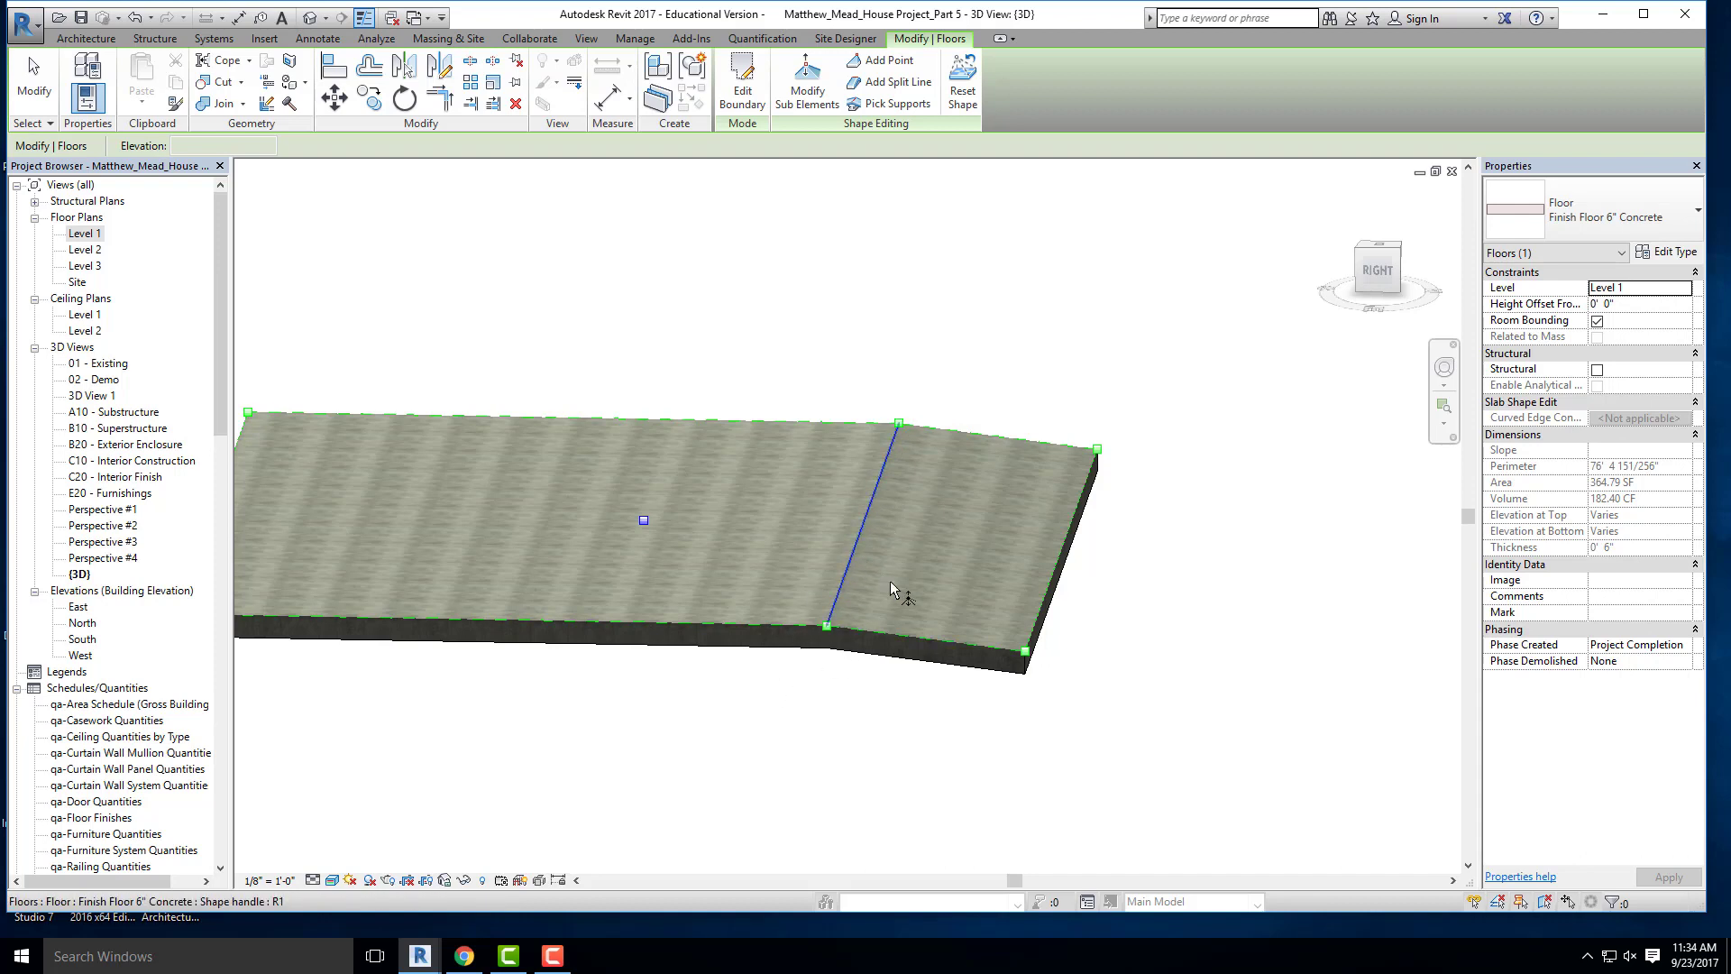
# - Inspect the folded concrete slab in 3D, leave sub-element editing and delete the slab
pyautogui.keyDown('shift'); pyautogui.moveTo(866, 568); pyautogui.dragTo(923, 617, button='middle'); pyautogui.keyUp('shift')
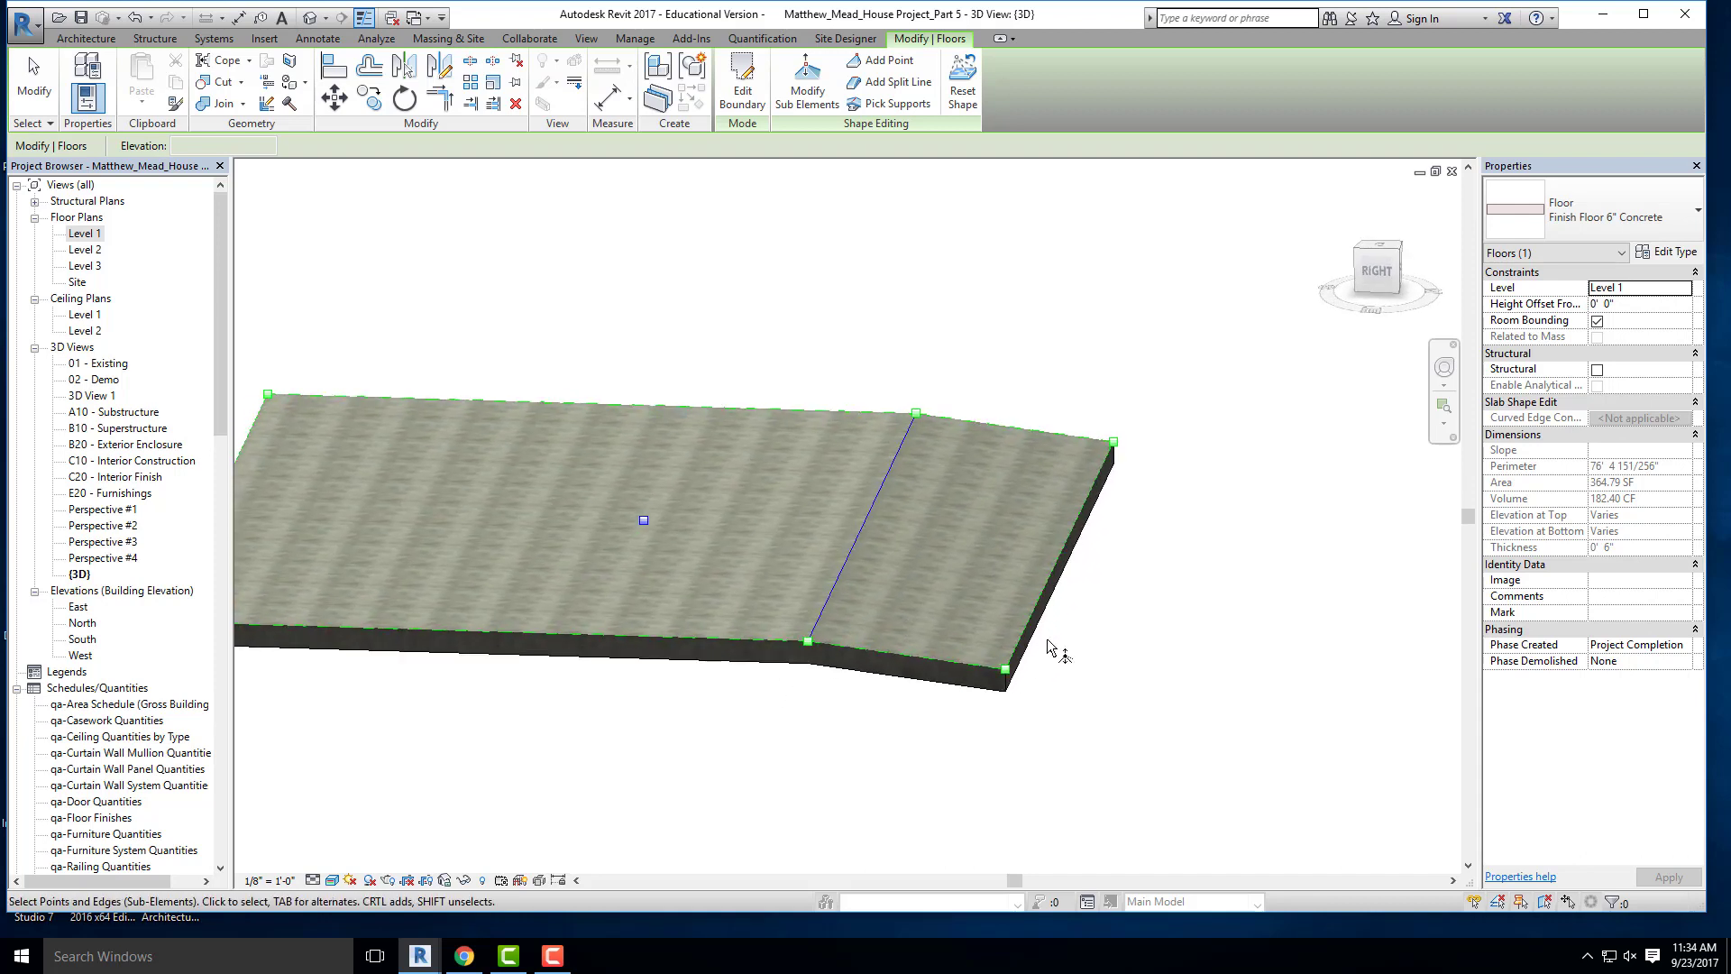
pyautogui.scroll(-2, 1064, 636)
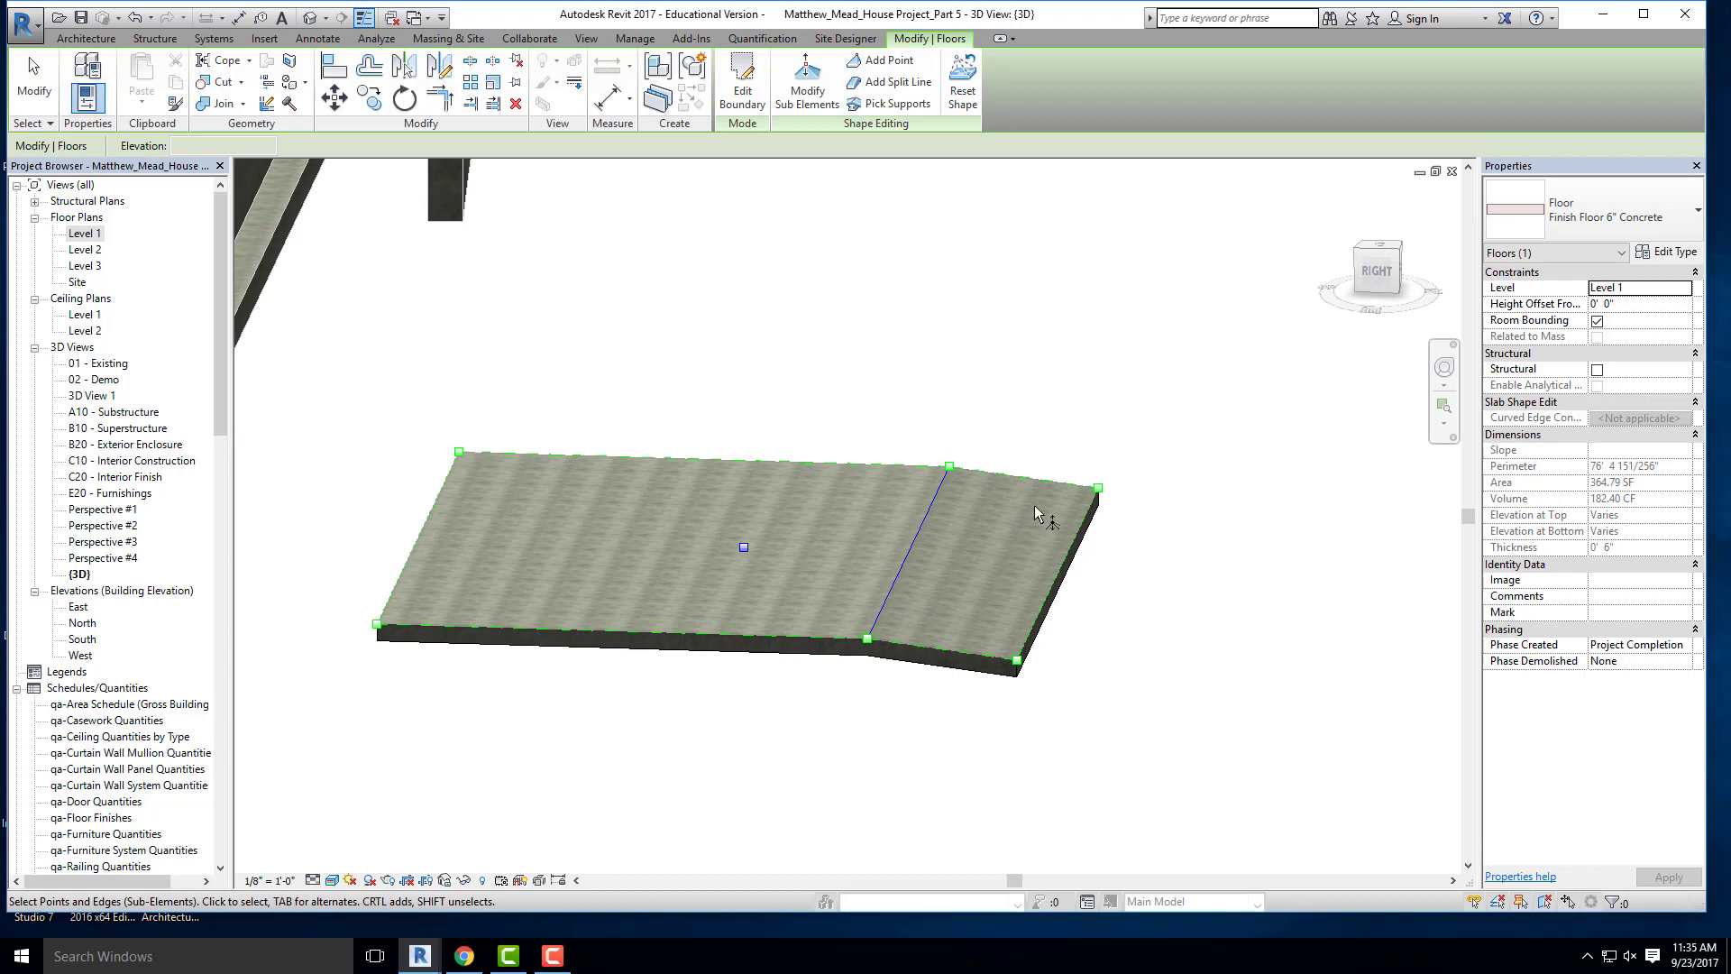
pyautogui.keyDown('shift'); pyautogui.moveTo(1042, 512); pyautogui.dragTo(956, 453, button='middle'); pyautogui.keyUp('shift')
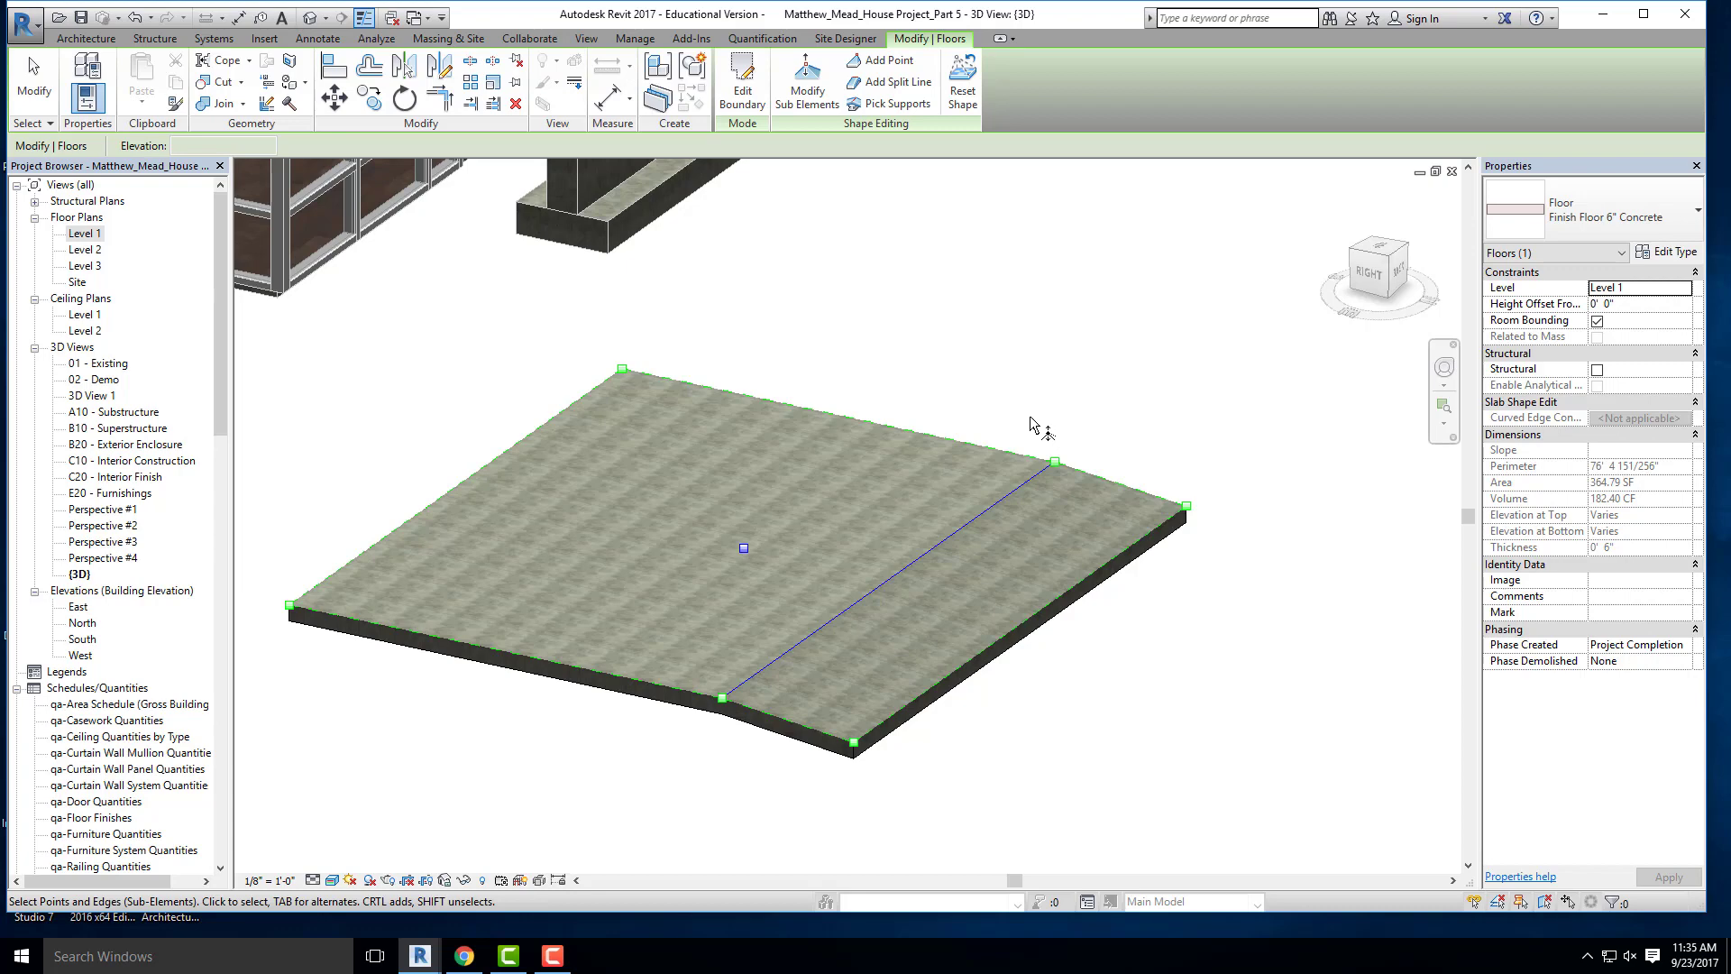
pyautogui.keyDown('shift'); pyautogui.moveTo(824, 575); pyautogui.dragTo(975, 539, button='middle'); pyautogui.keyUp('shift')
pyautogui.scroll(-2, 893, 420)
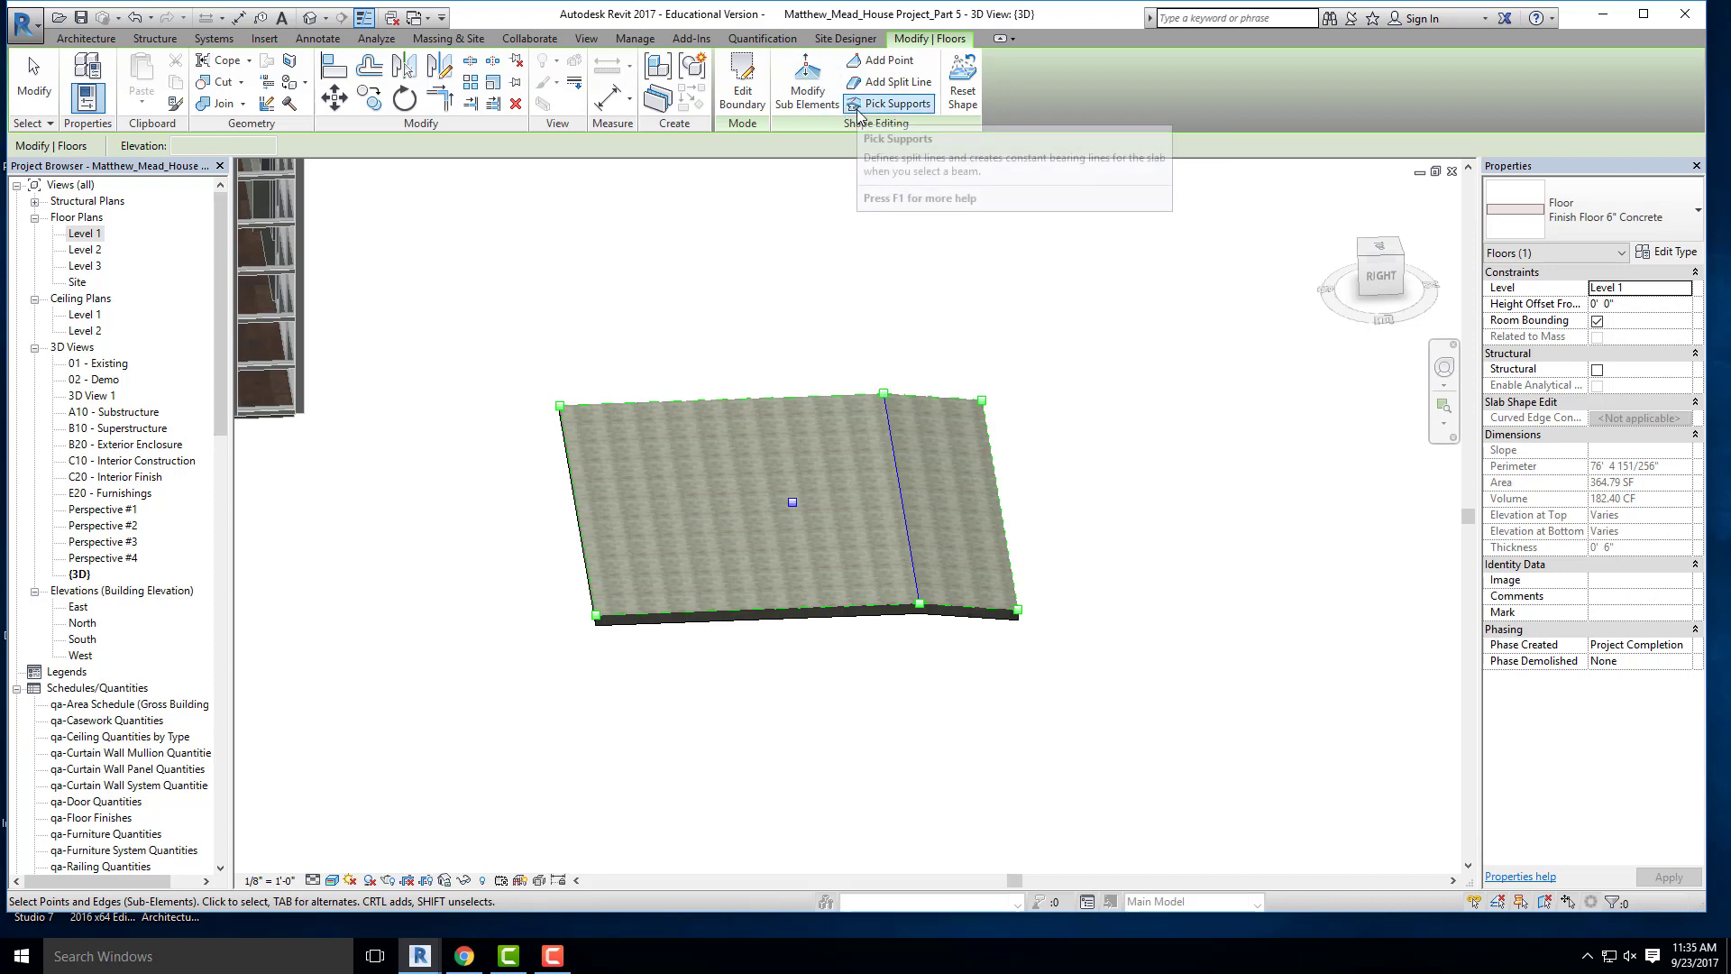
pyautogui.scroll(-2, 899, 372)
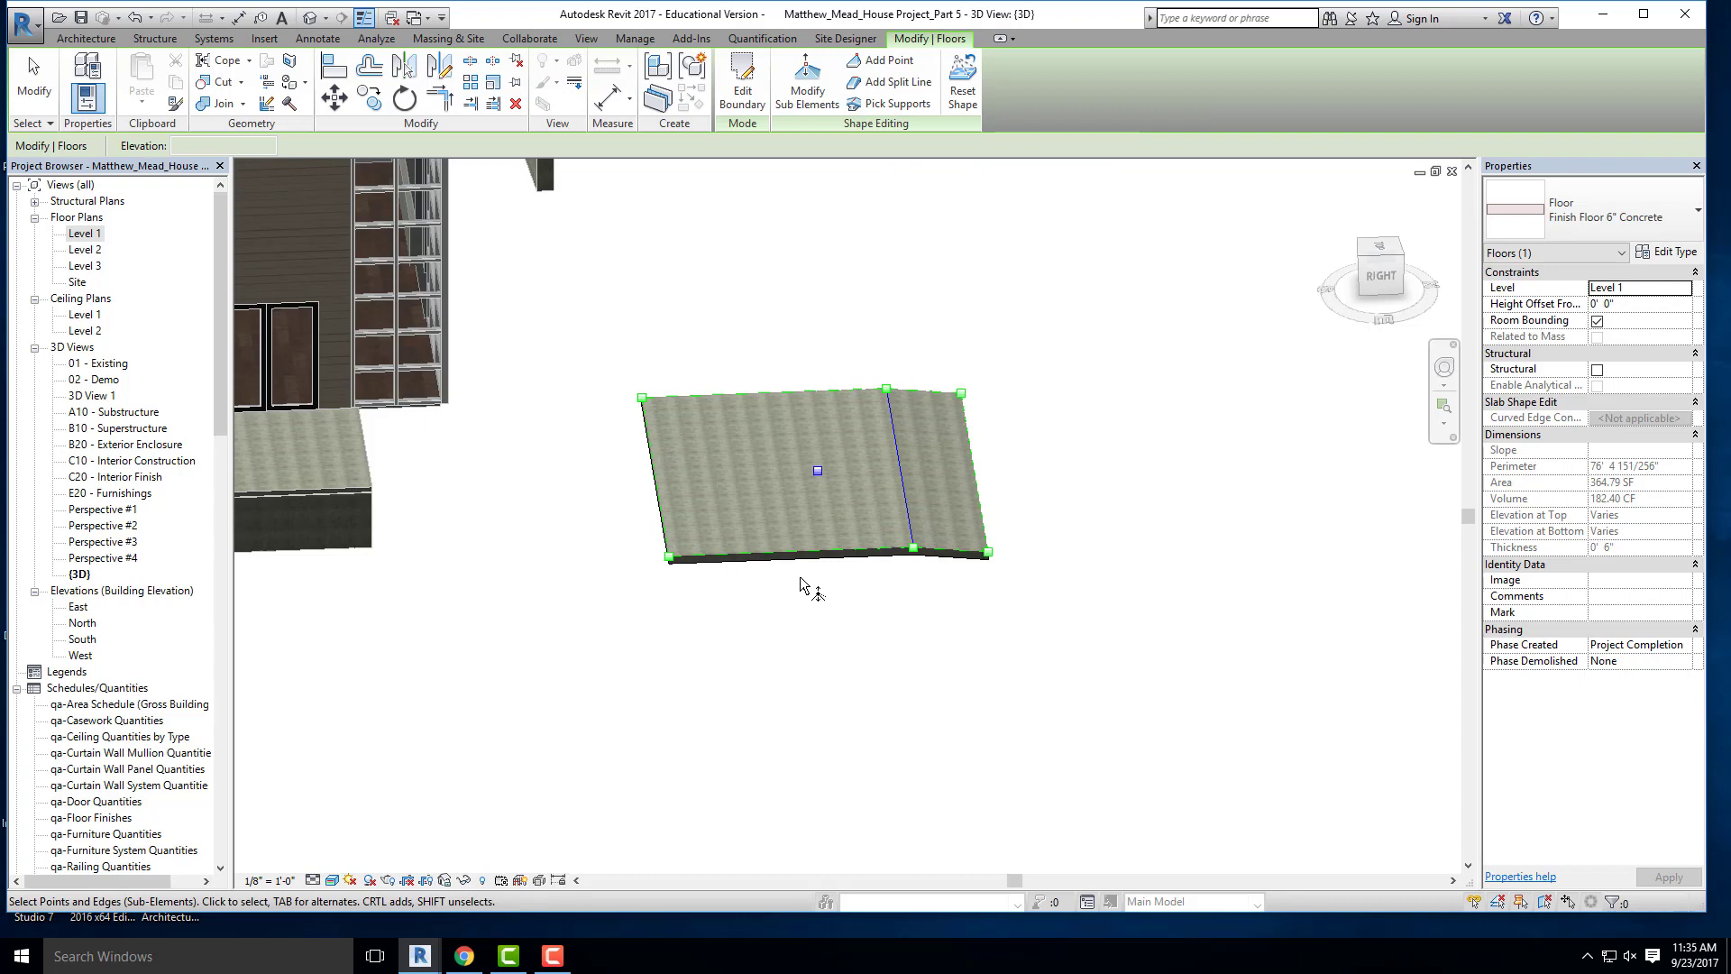
pyautogui.press('Escape')
pyautogui.click(944, 561)
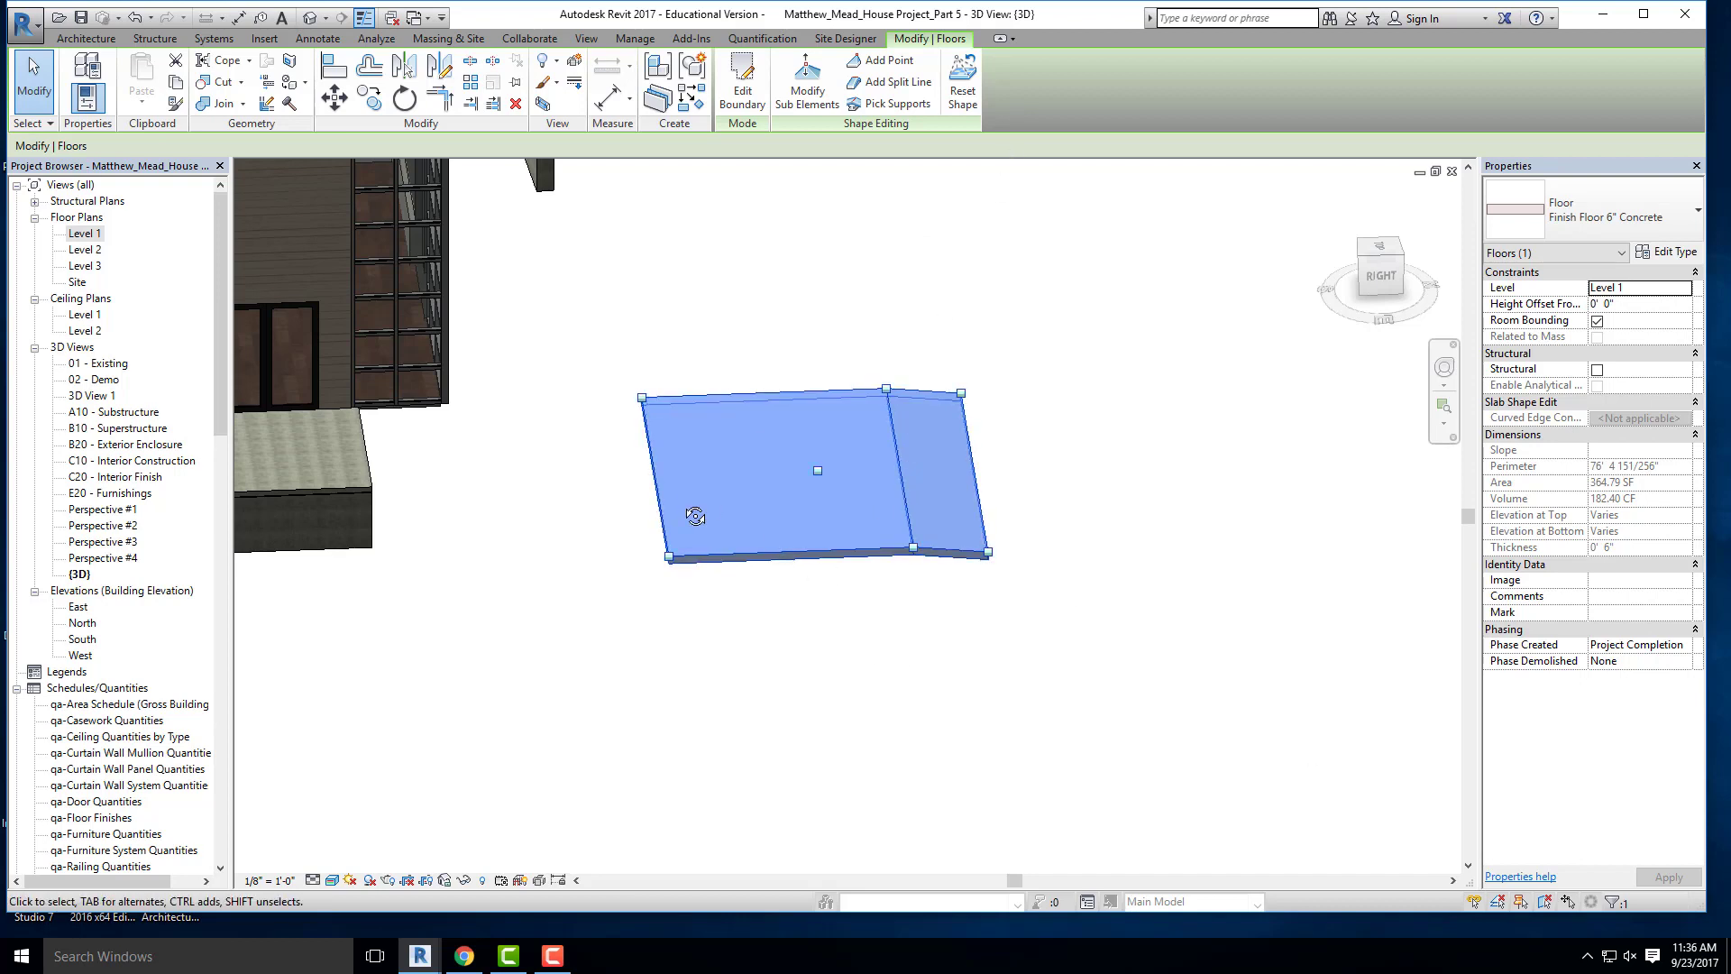
pyautogui.keyDown('shift'); pyautogui.moveTo(695, 514); pyautogui.dragTo(788, 579, button='middle'); pyautogui.keyUp('shift')
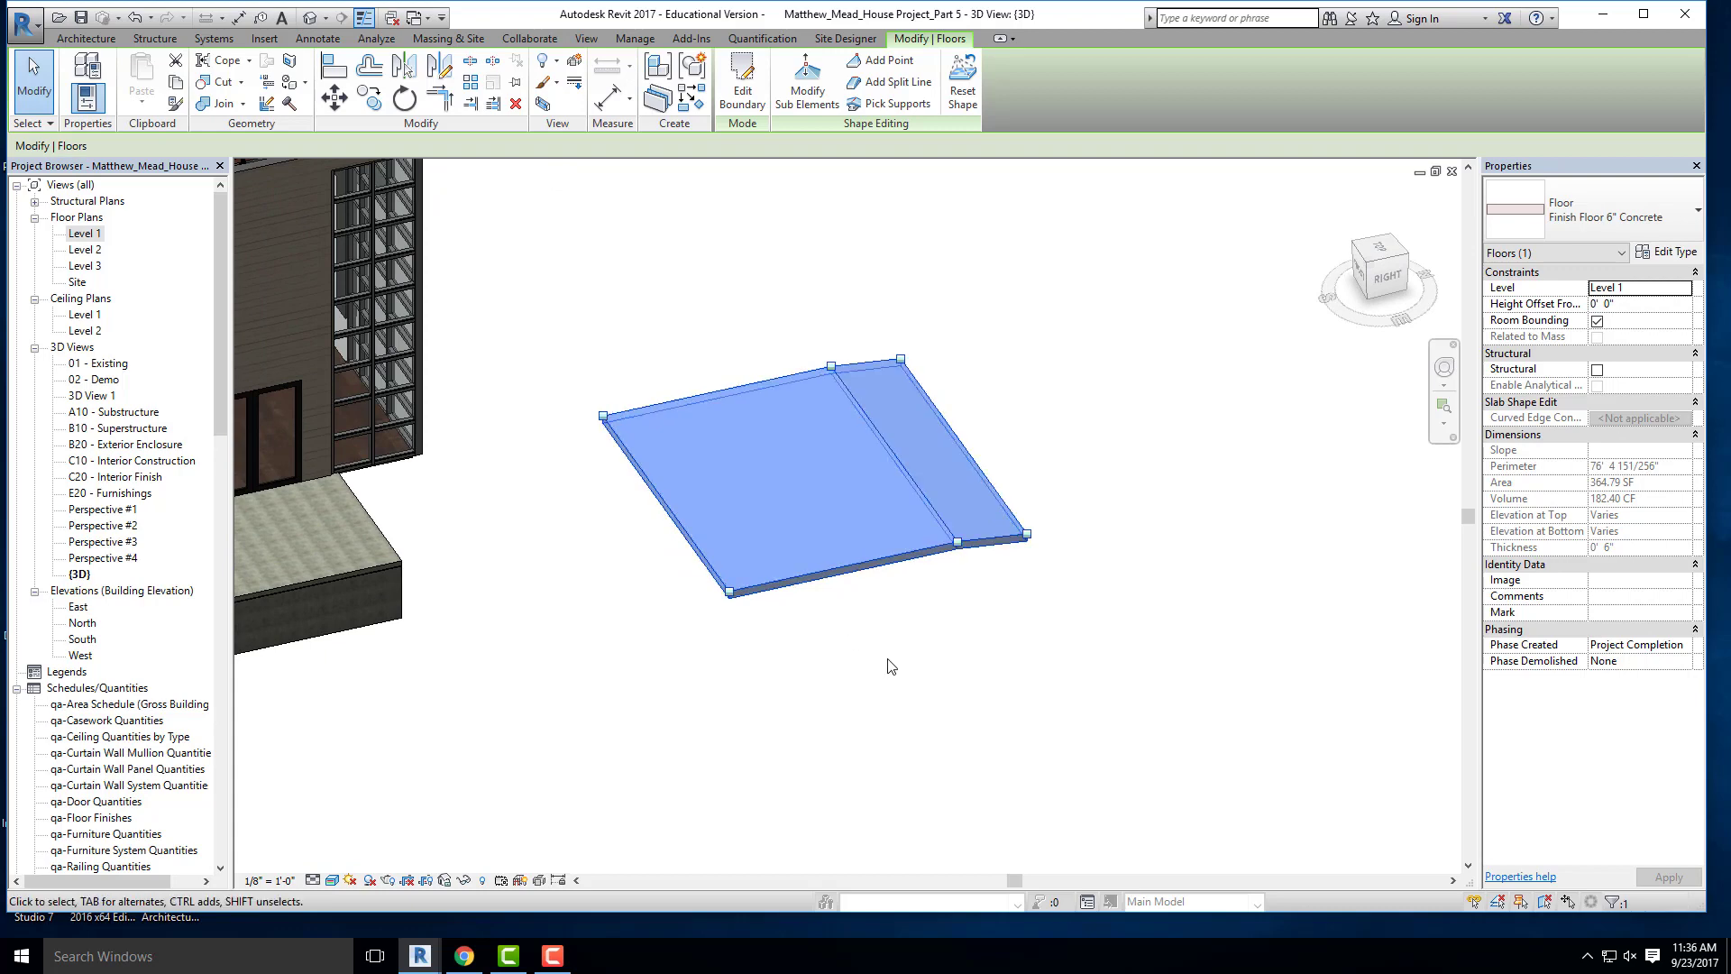
pyautogui.press('Delete')
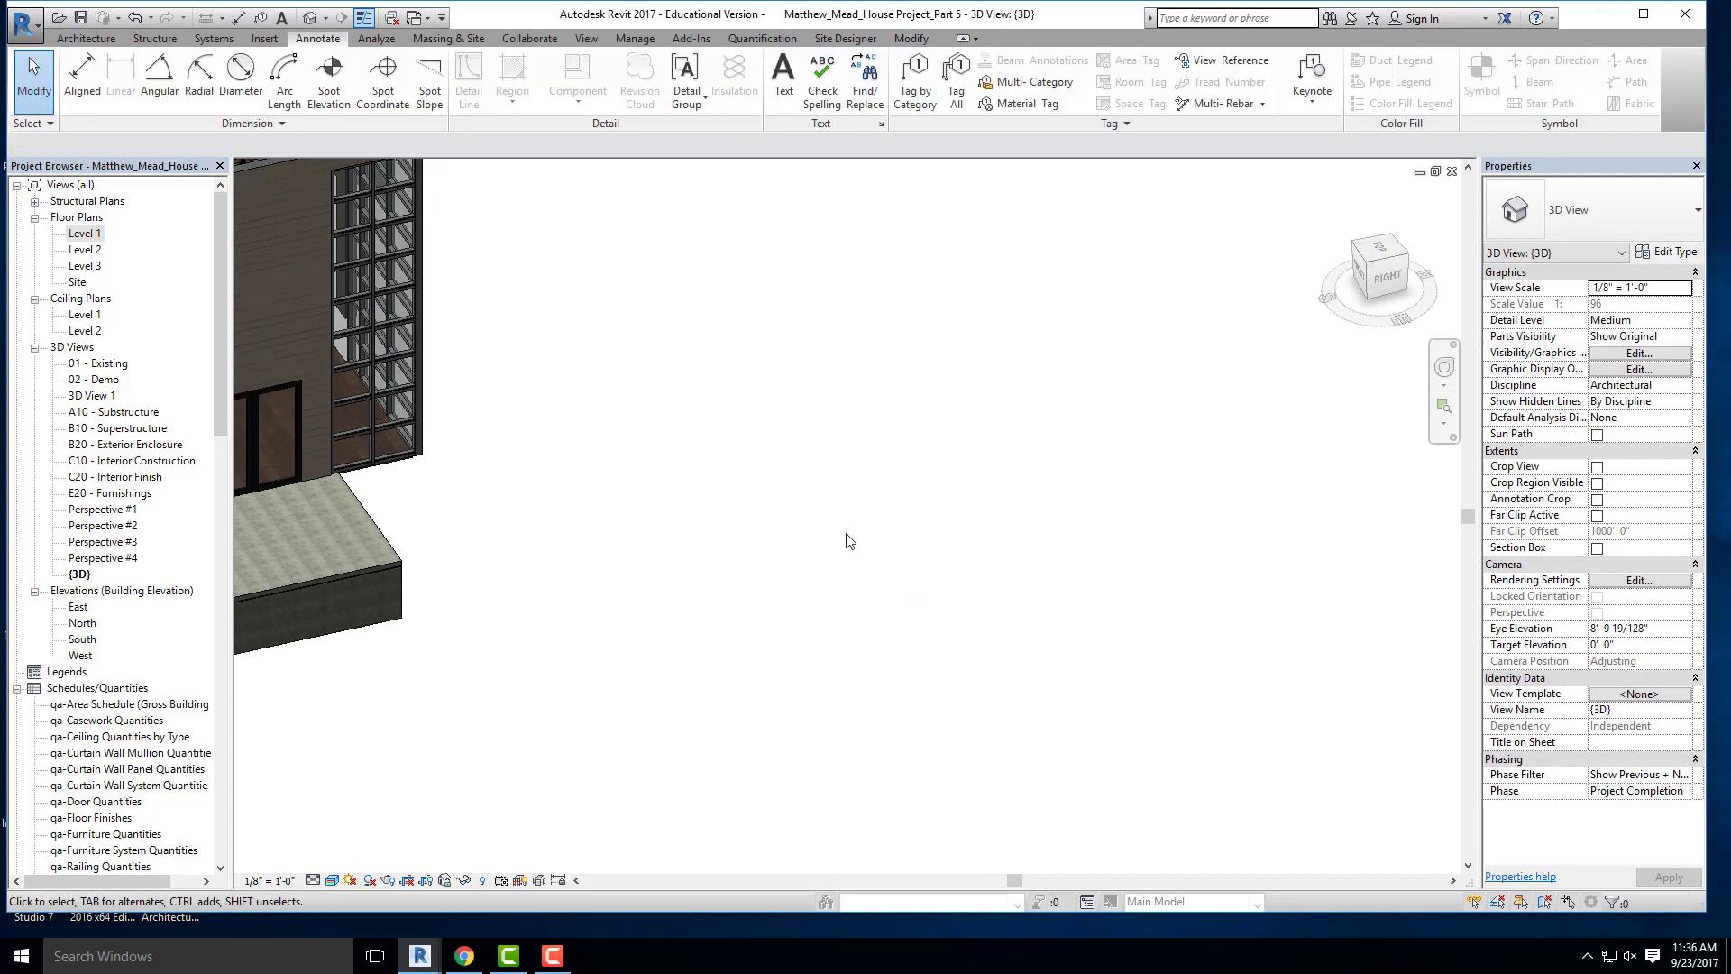
# - Switch to Chrome and review the Part 6 handout's section on using reference planes to define column locations
pyautogui.click(464, 956)
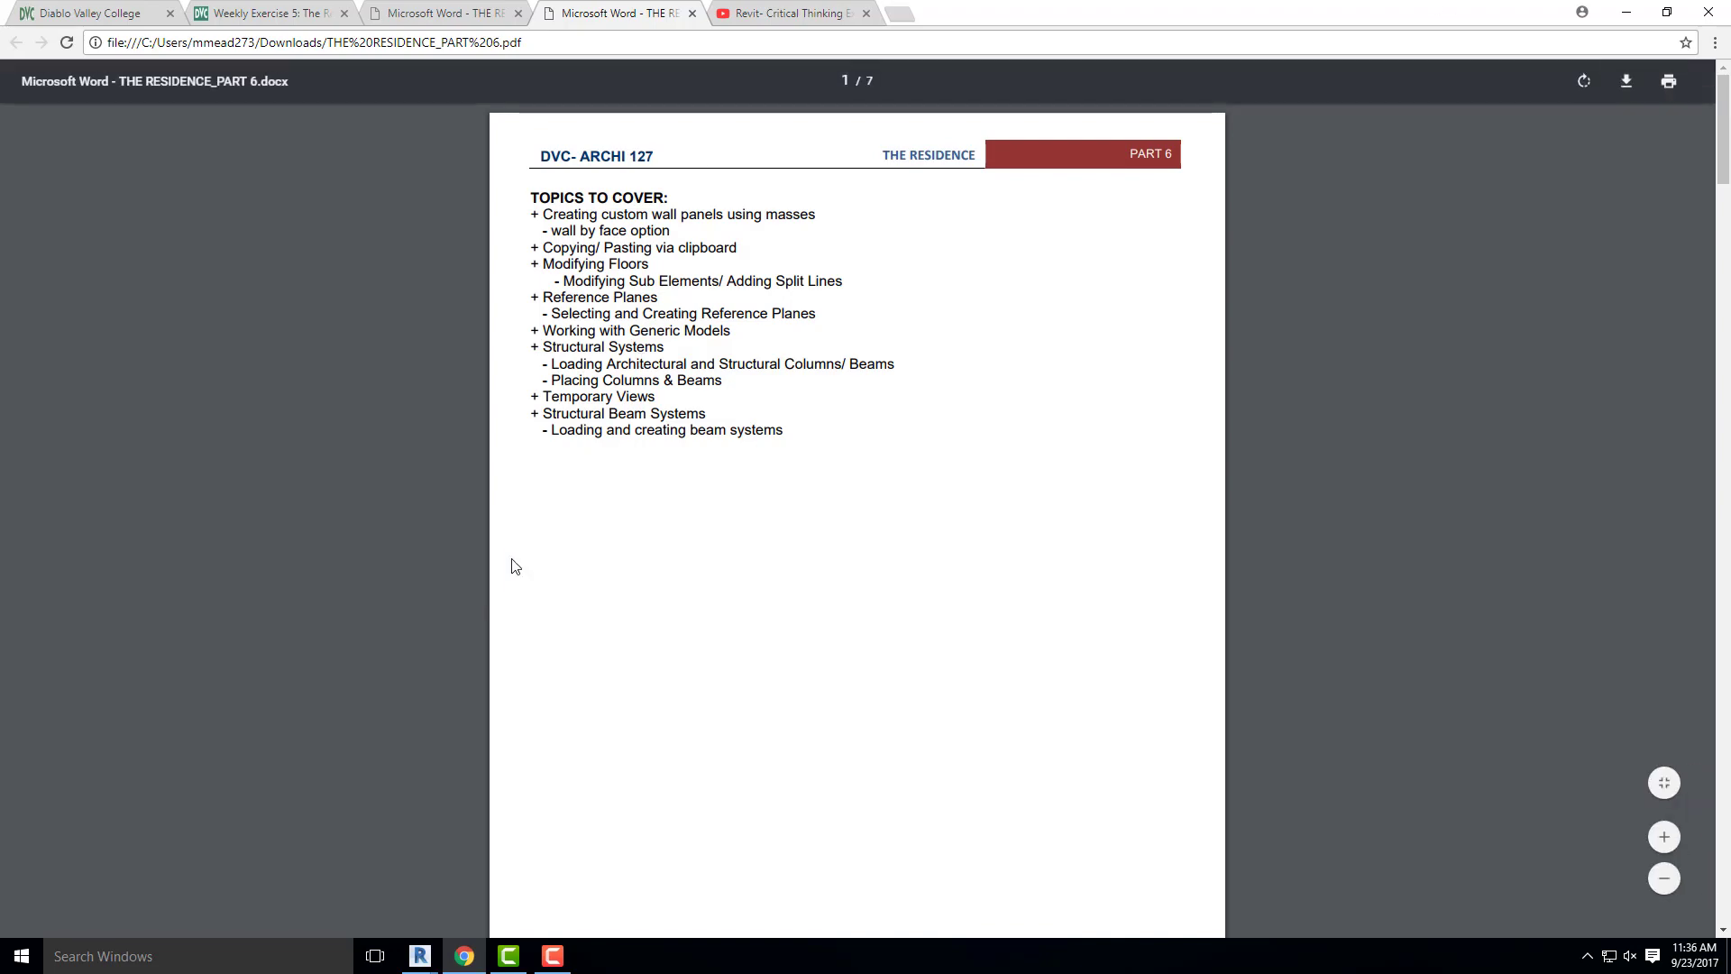
pyautogui.scroll(-10, 704, 390)
pyautogui.scroll(2, 704, 390)
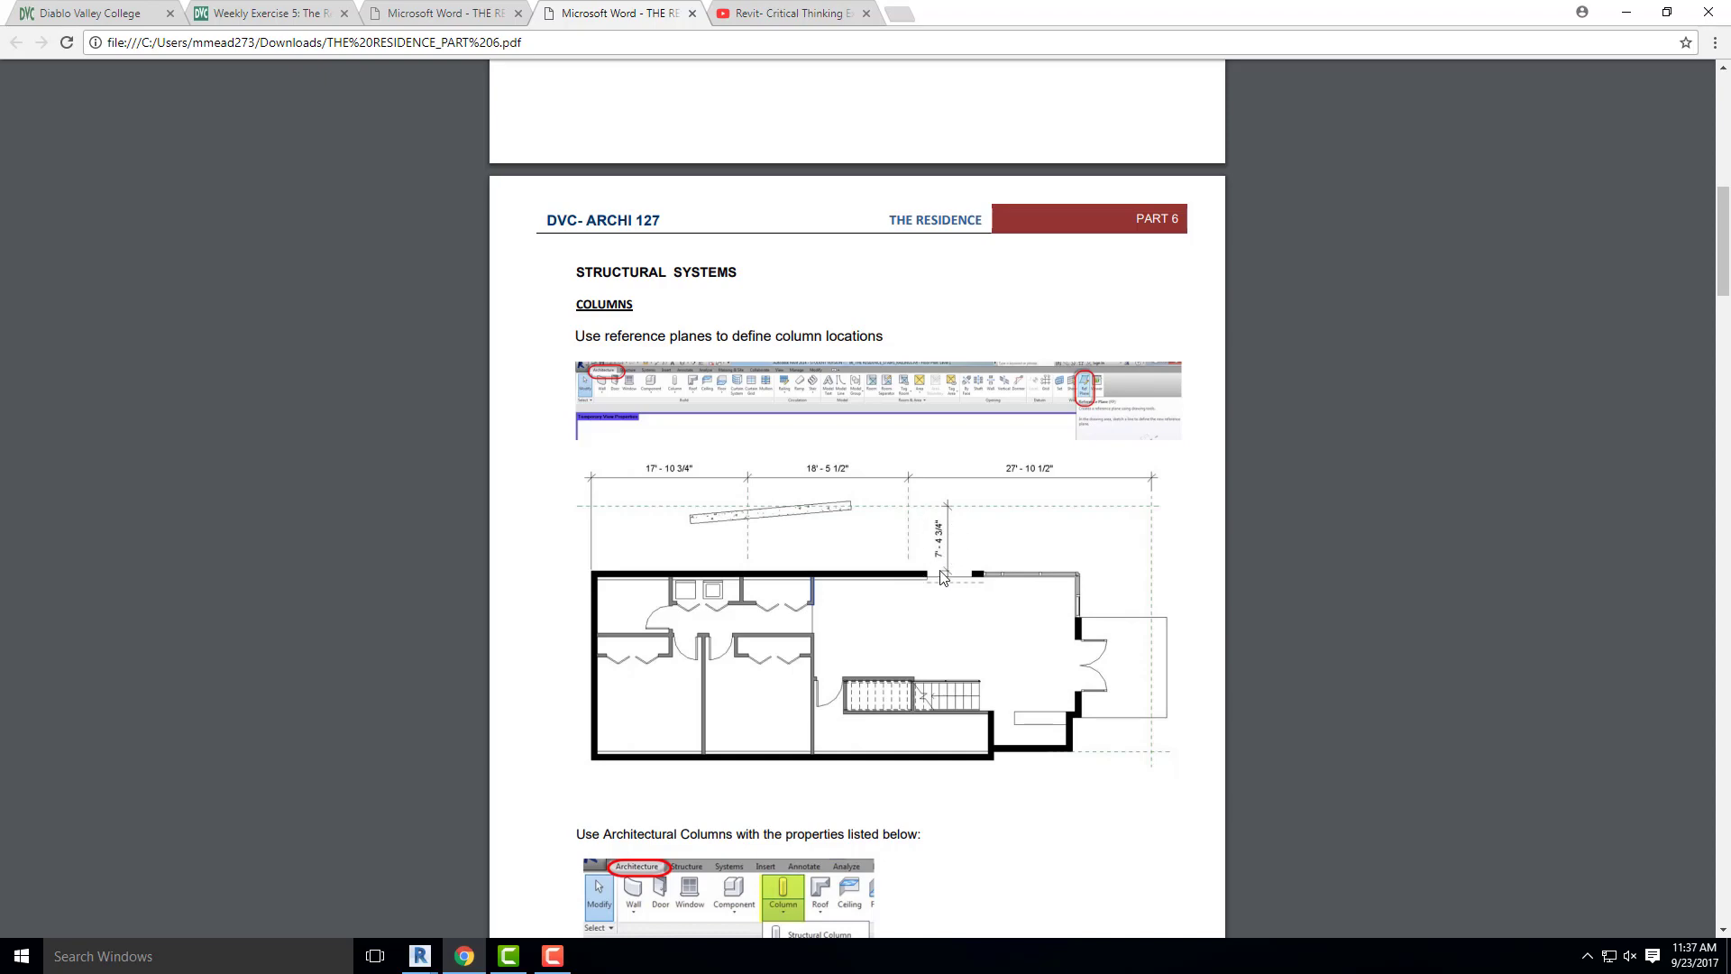
pyautogui.moveTo(1553, 105)
pyautogui.click(1625, 13)
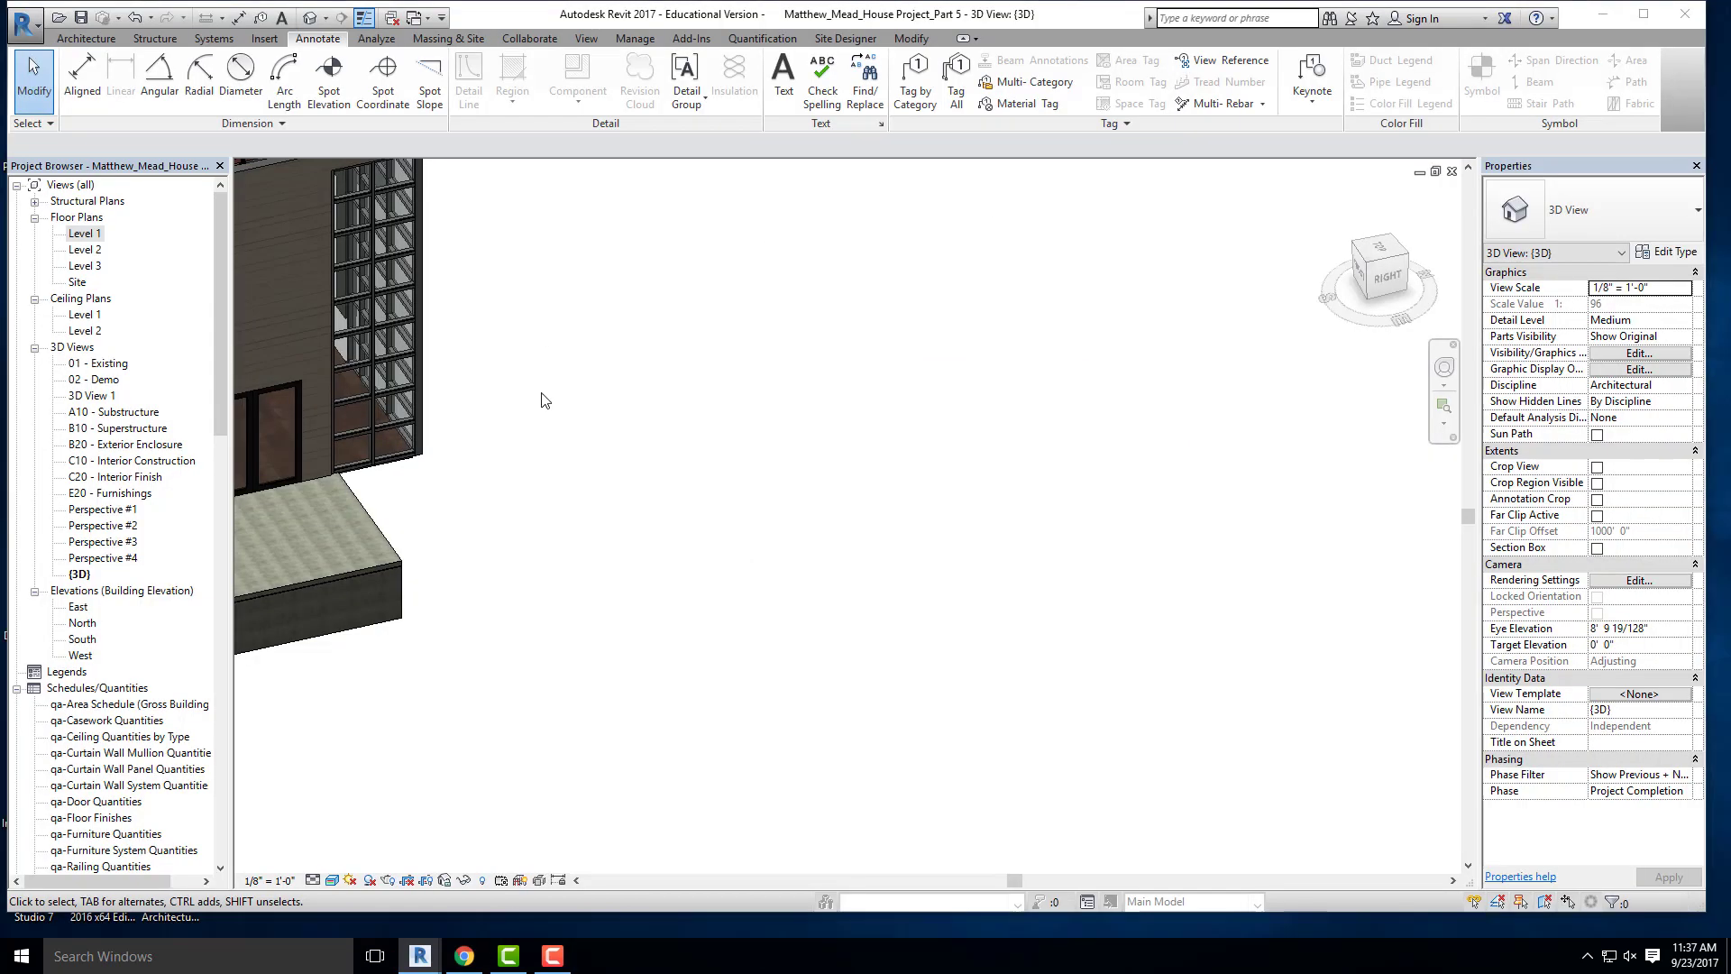
# - In the Level 1 floor plan, create a reference plane offset 7' 3 3/4" outward from the building's upper exterior wall using Pick Lines
pyautogui.doubleClick(83, 234)
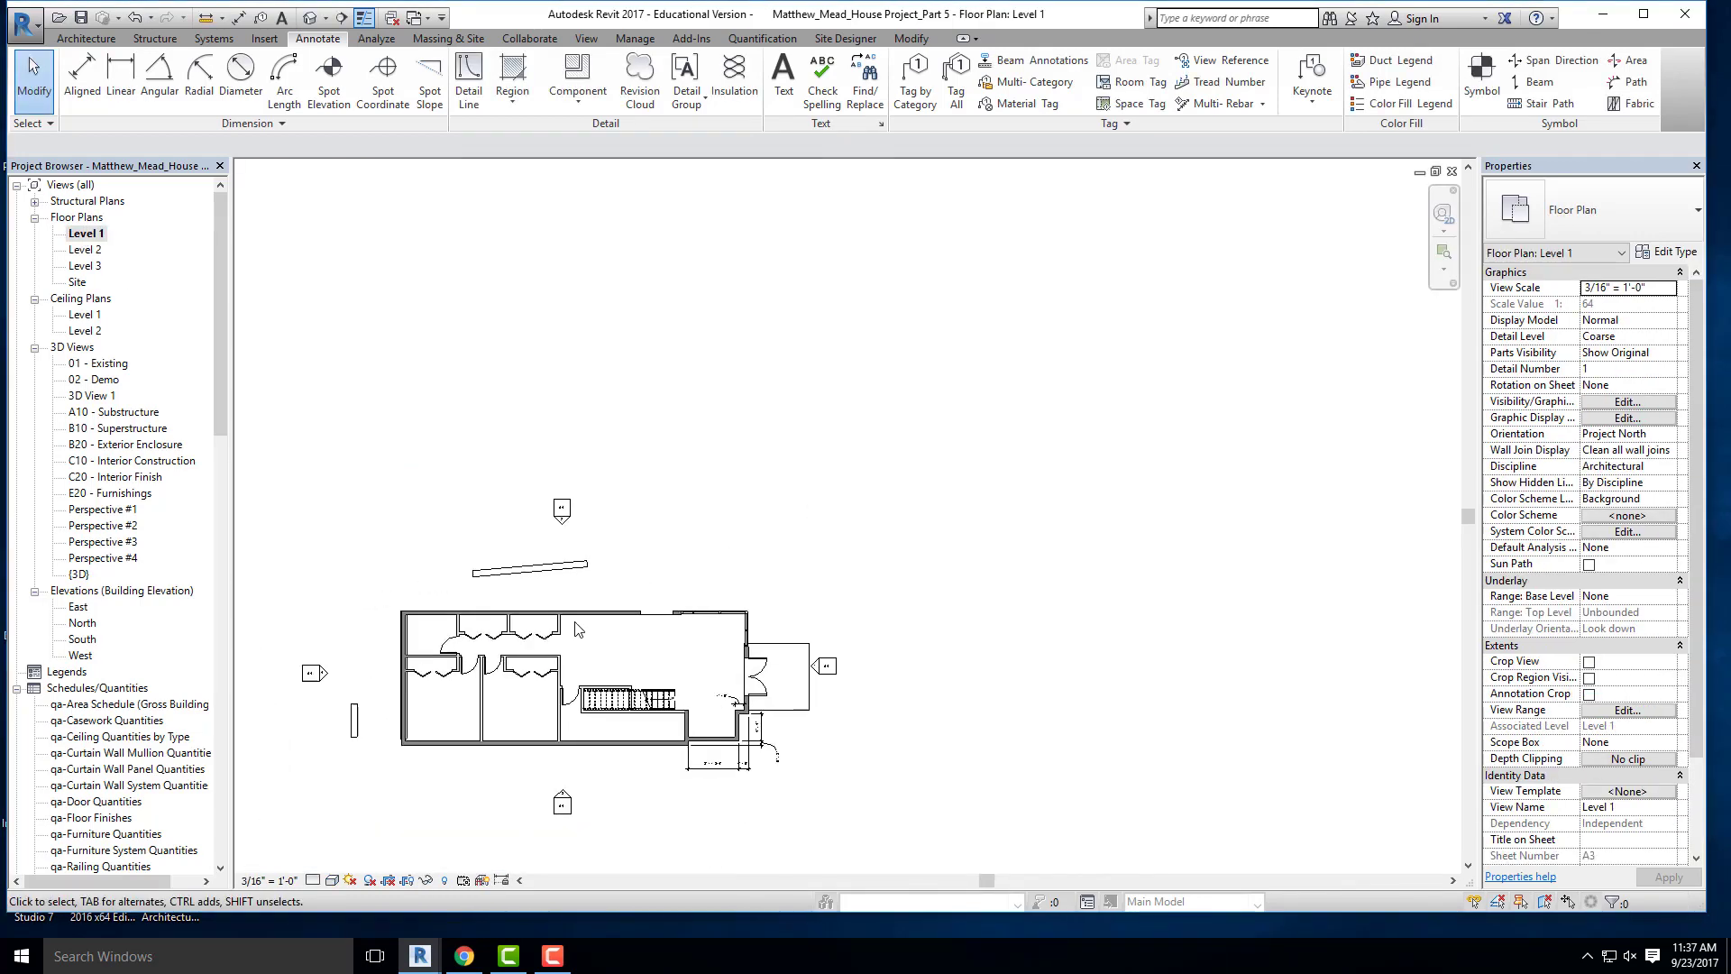
pyautogui.click(80, 40)
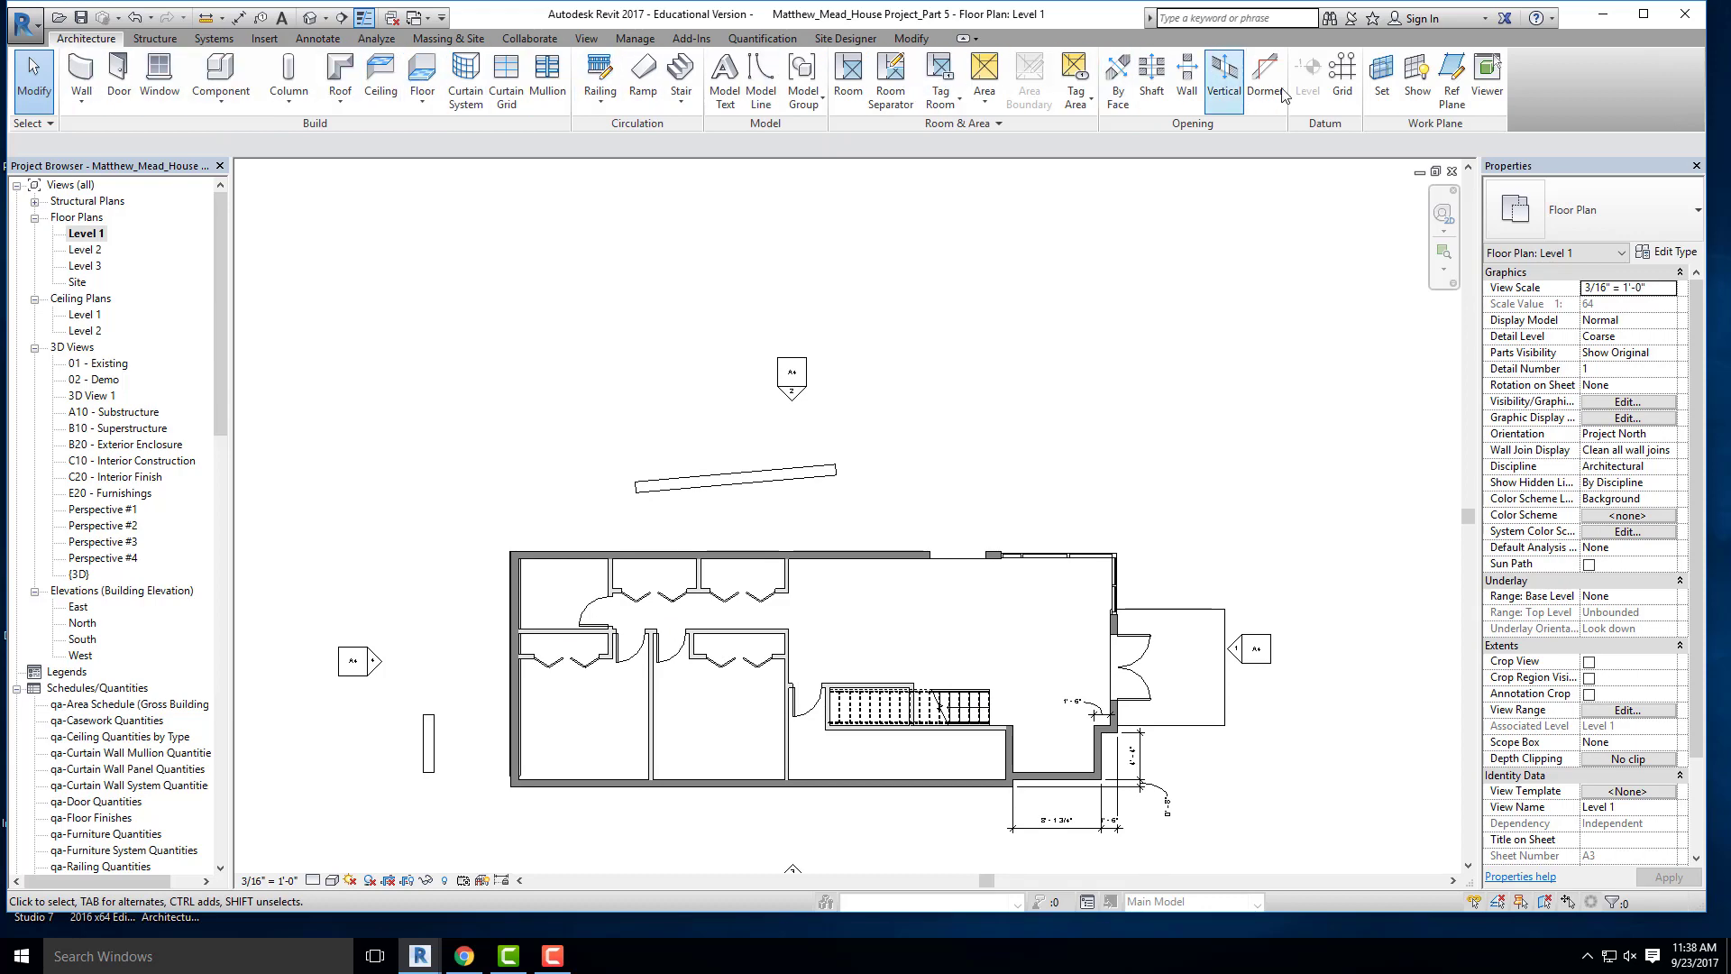
pyautogui.click(1448, 95)
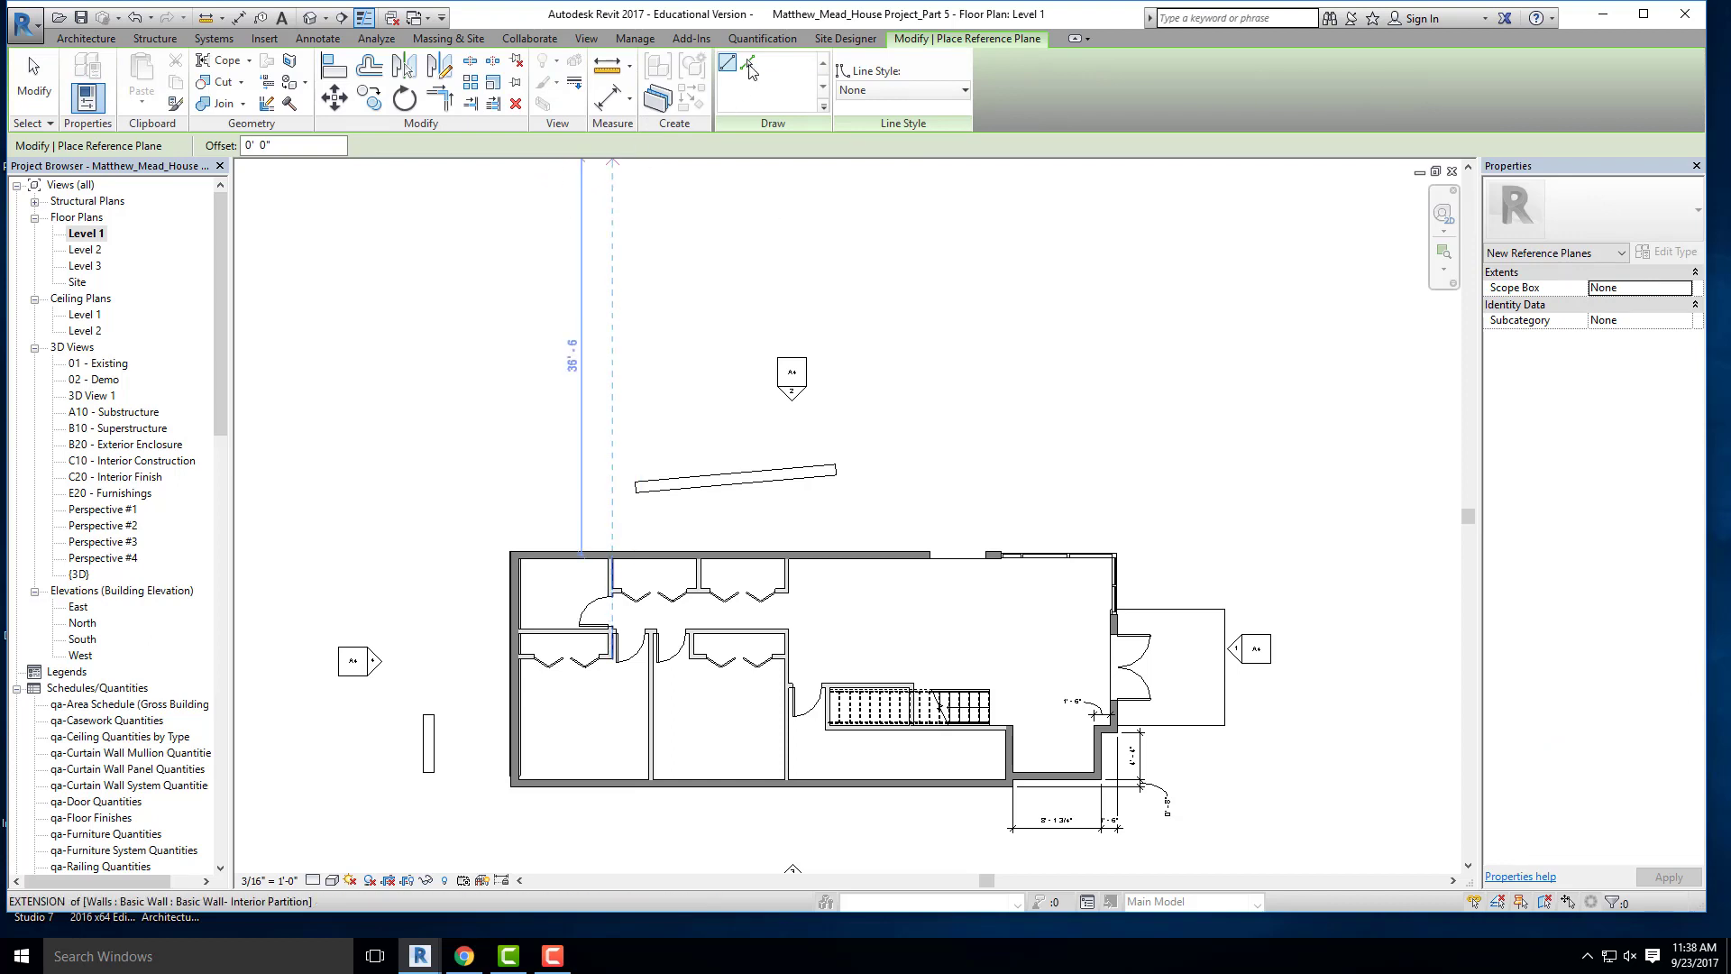
pyautogui.click(748, 65)
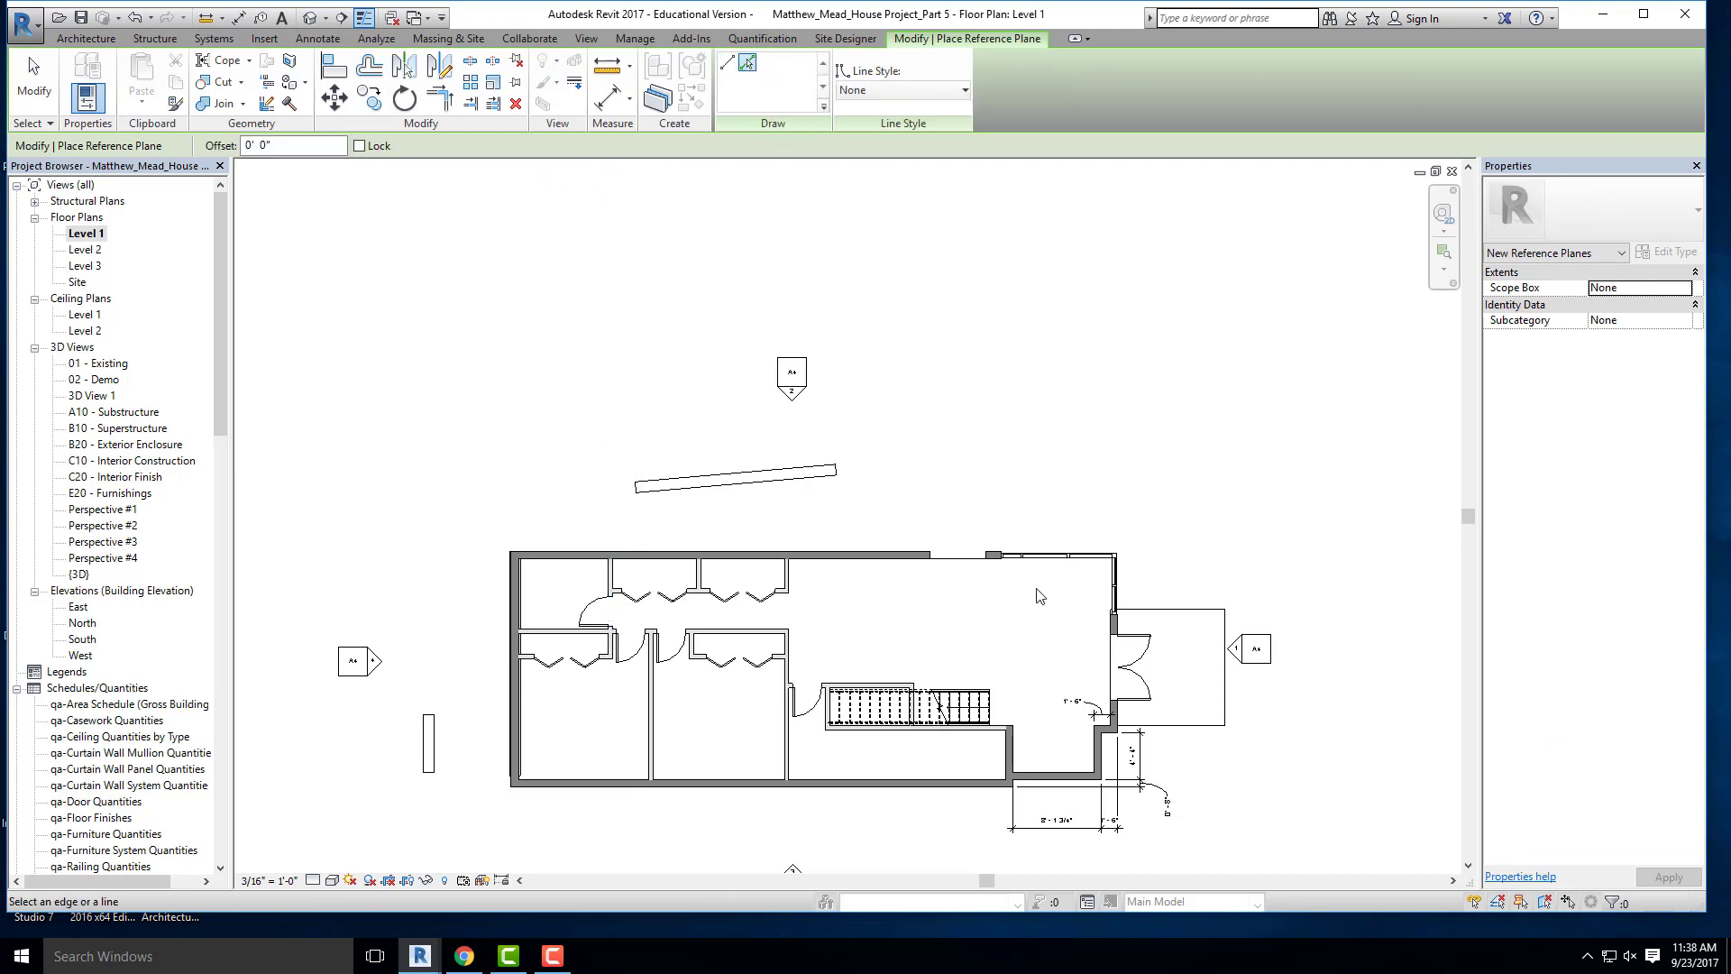
pyautogui.click(288, 145)
pyautogui.write('7 3.75')
pyautogui.press('Return')
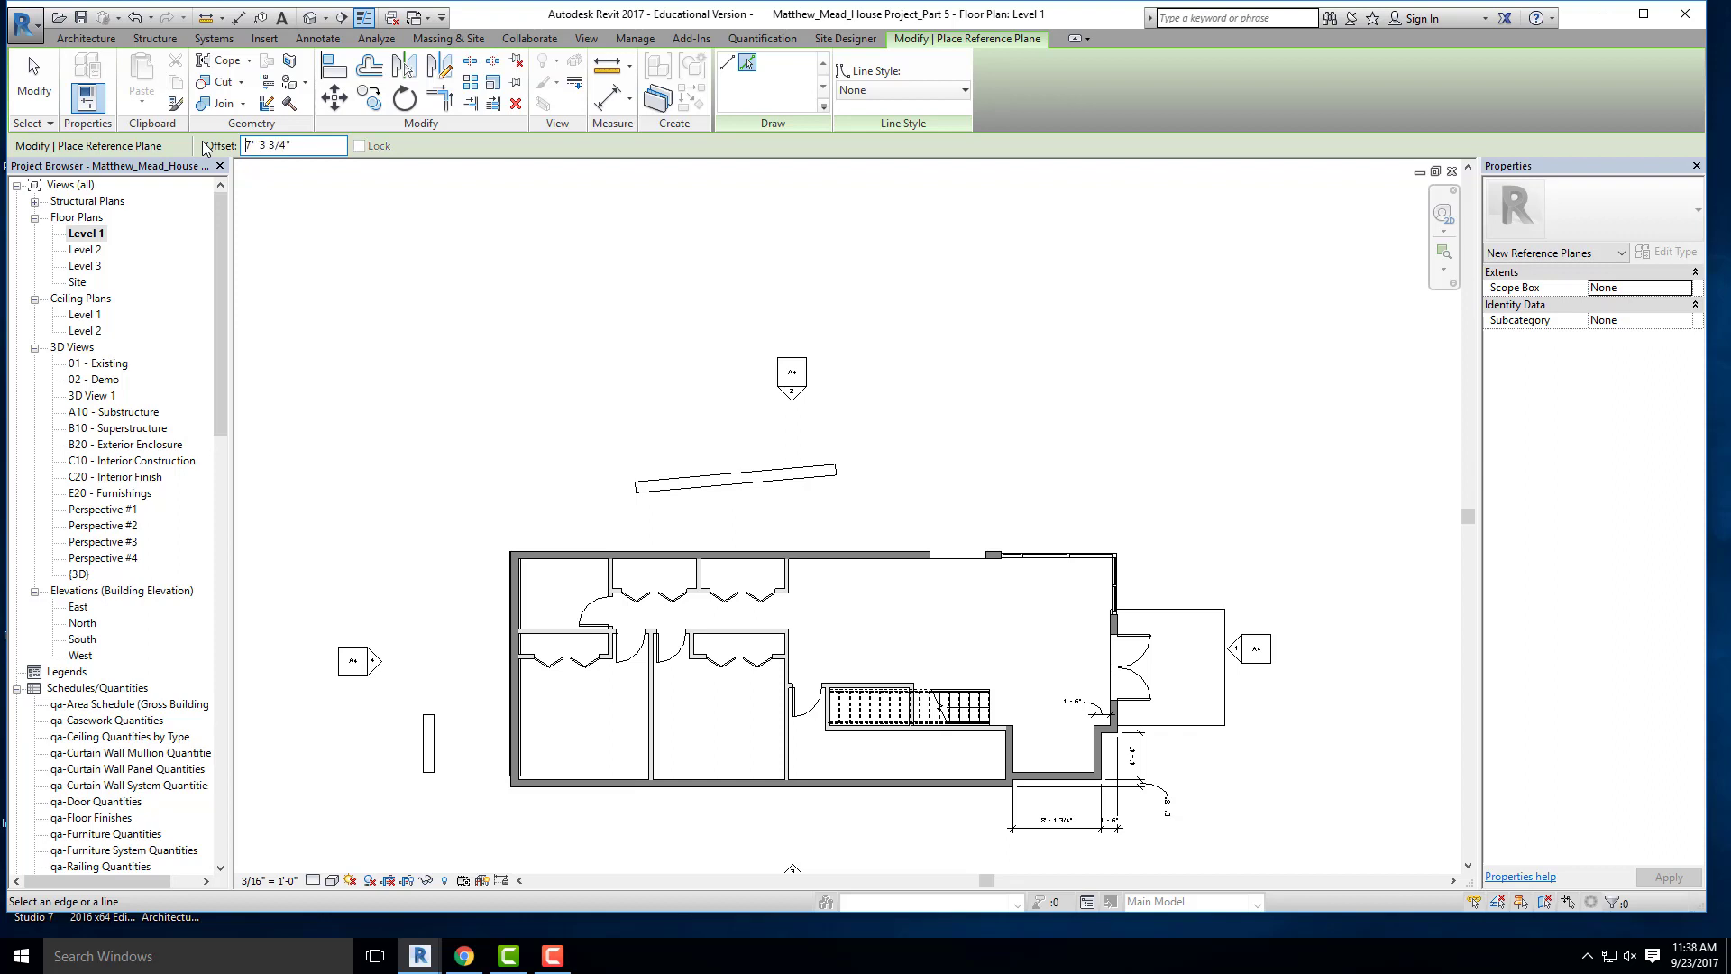
pyautogui.click(873, 554)
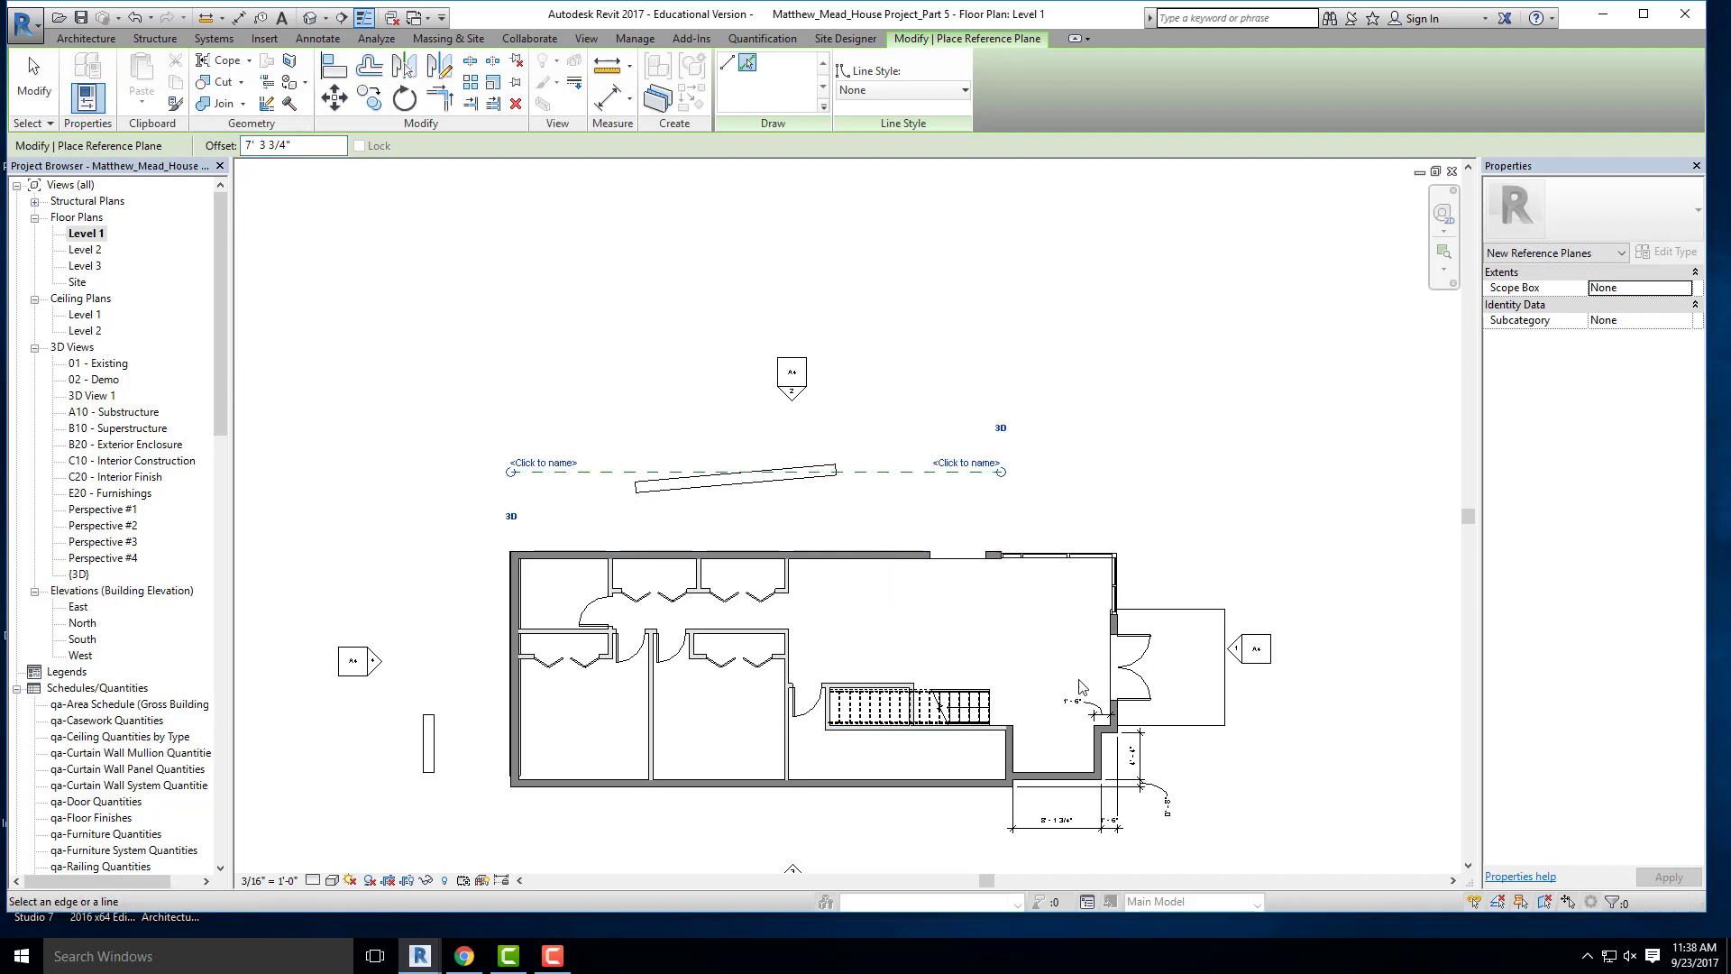
pyautogui.scroll(2, 914, 492)
pyautogui.press('Escape')
pyautogui.press('Escape')
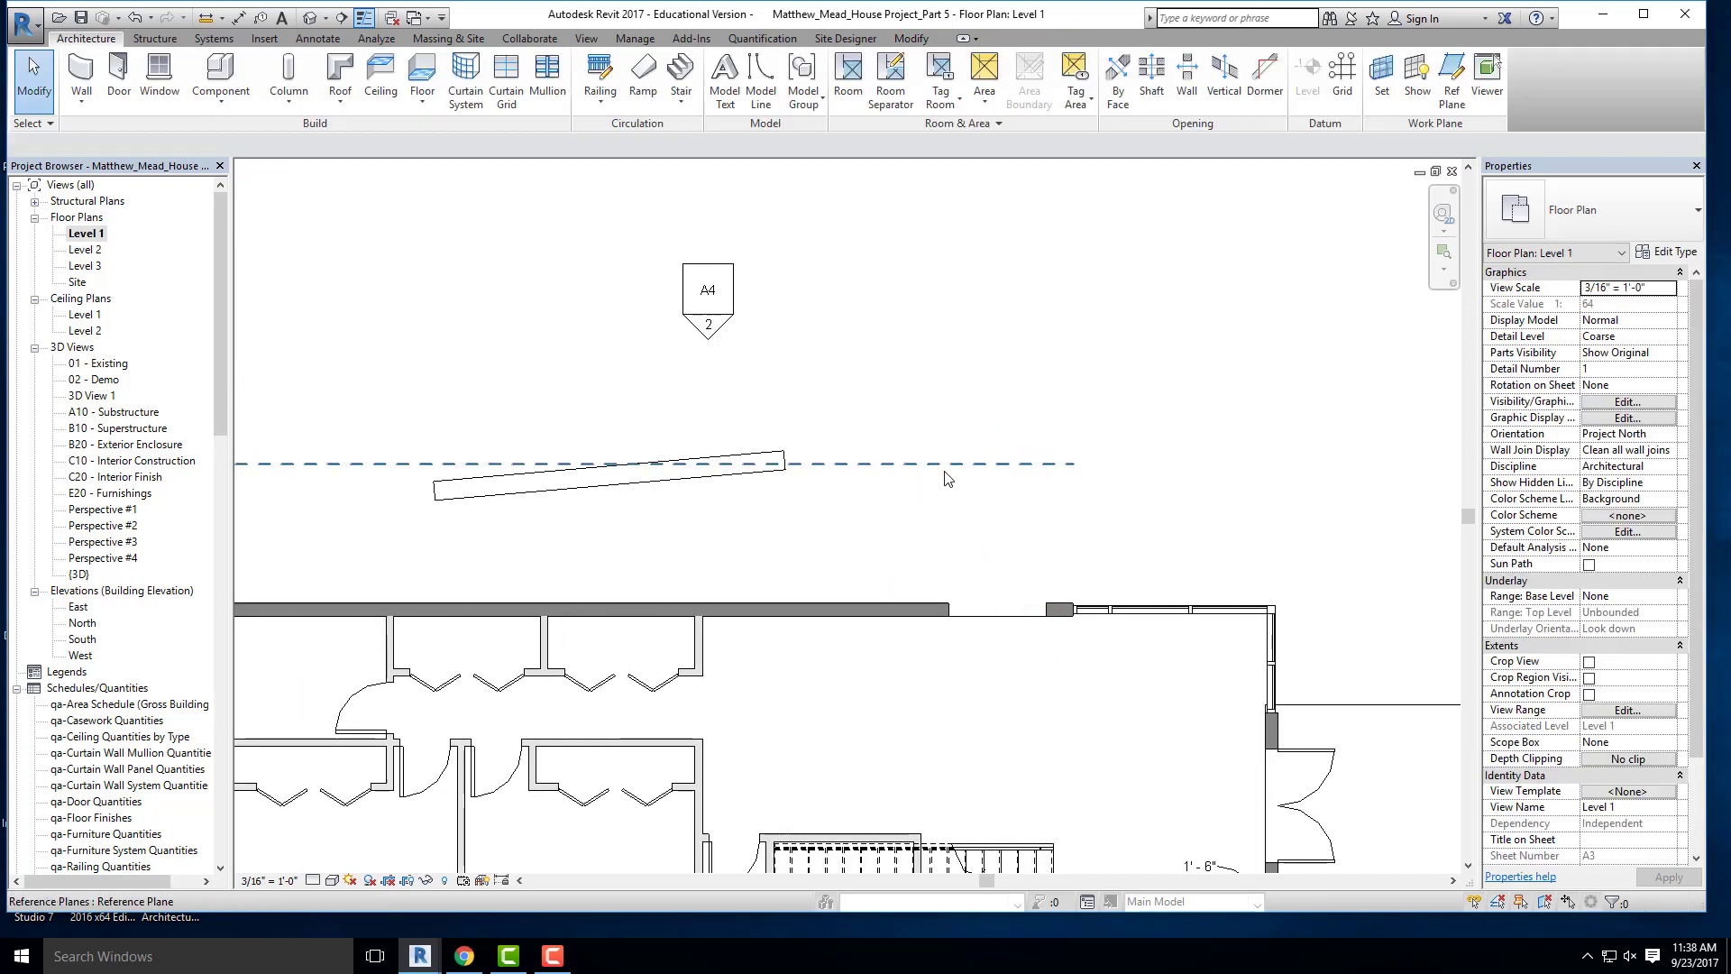
# - Extend both ends of the horizontal reference plane well past the building's side walls
pyautogui.click(949, 464)
pyautogui.moveTo(1123, 466); pyautogui.dragTo(1354, 467)
pyautogui.scroll(-3, 608, 415)
pyautogui.scroll(2, 947, 434)
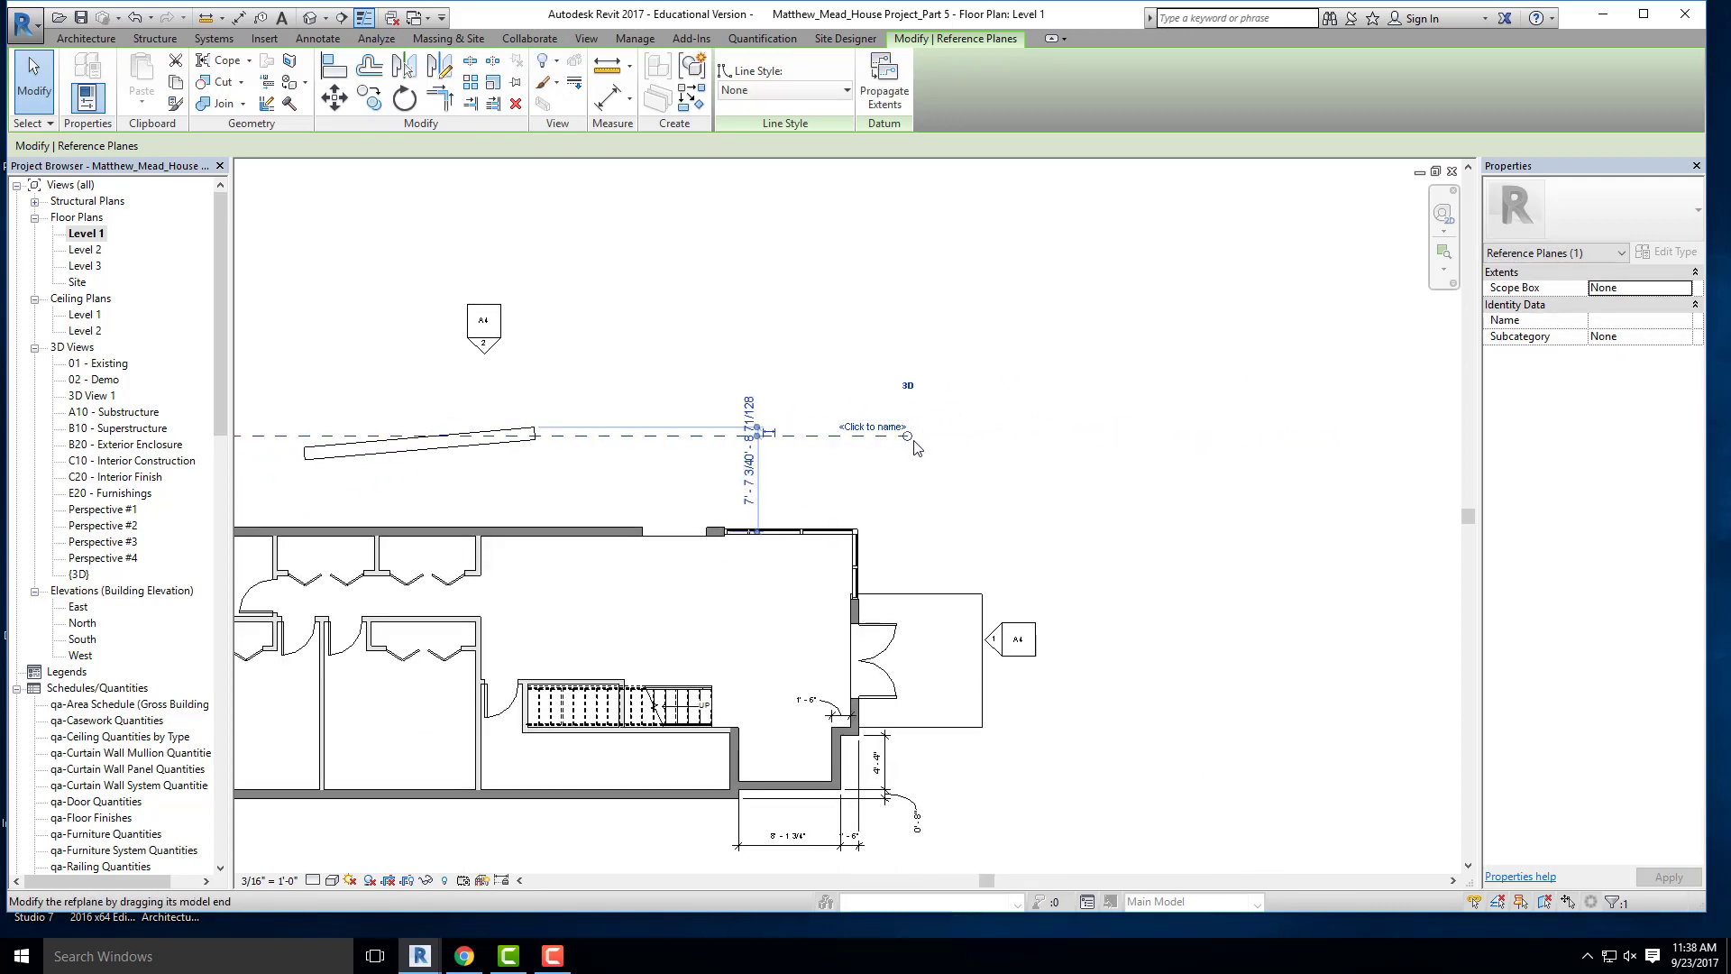
pyautogui.moveTo(910, 438); pyautogui.dragTo(1205, 427)
pyautogui.scroll(-4, 1222, 437)
pyautogui.scroll(2, 751, 429)
pyautogui.scroll(1, 667, 419)
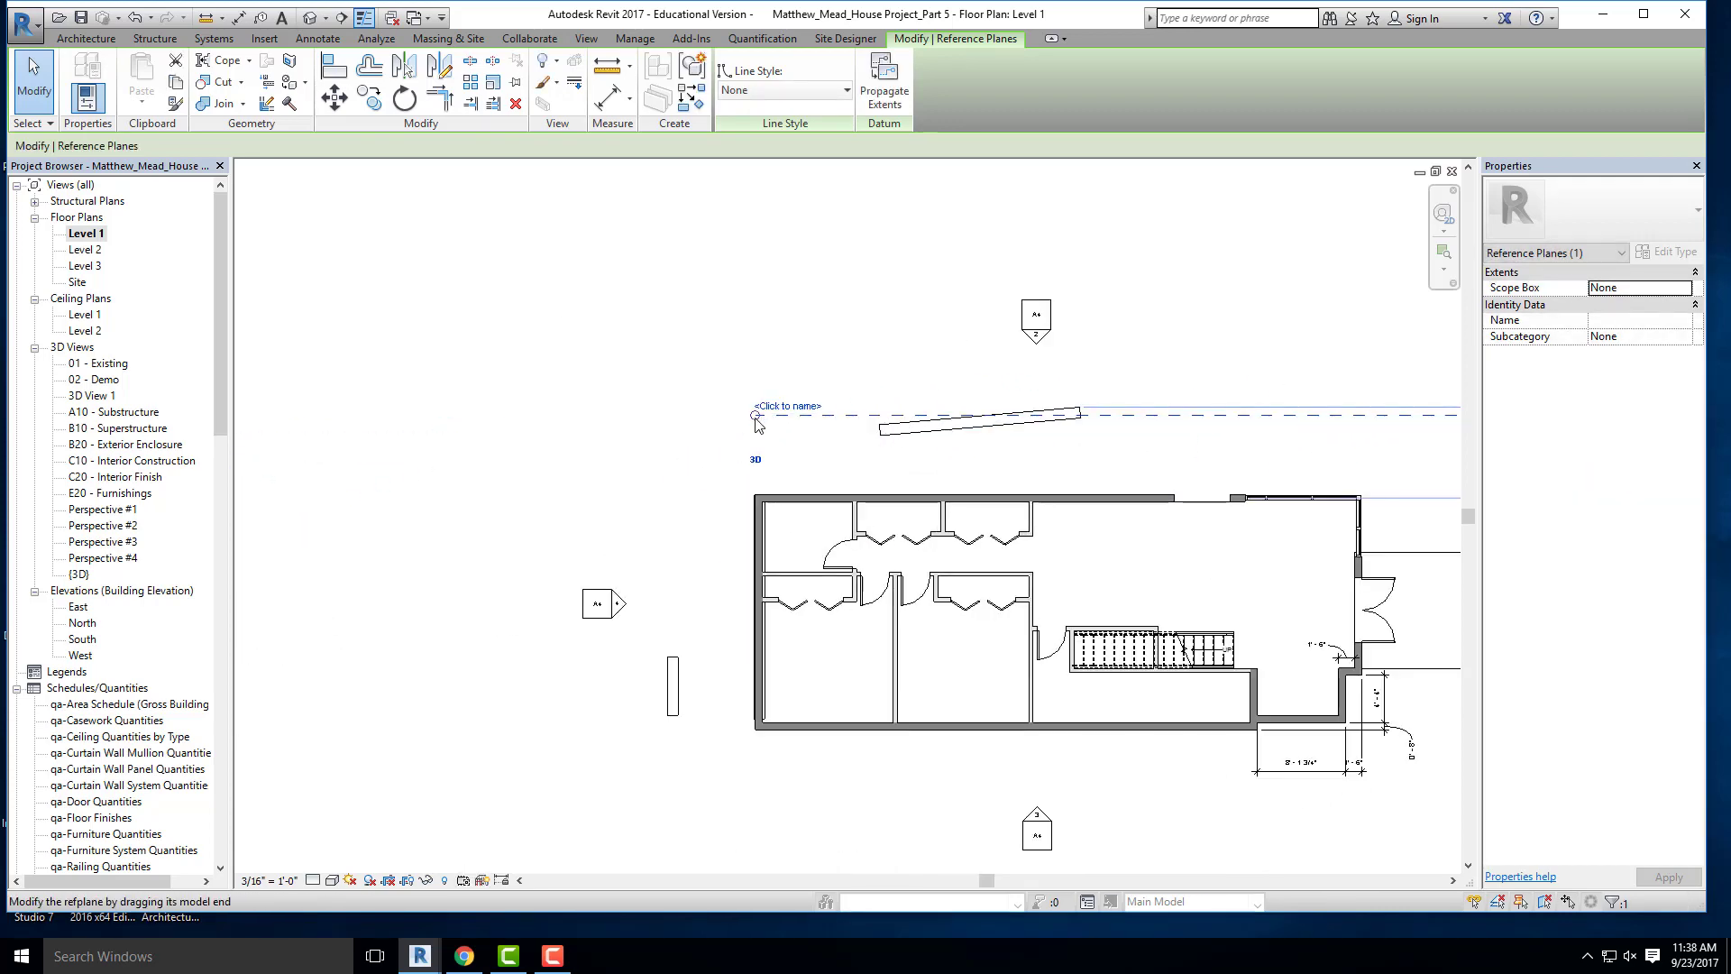
pyautogui.scroll(-3, 376, 386)
pyautogui.scroll(4, 765, 335)
pyautogui.click(843, 527)
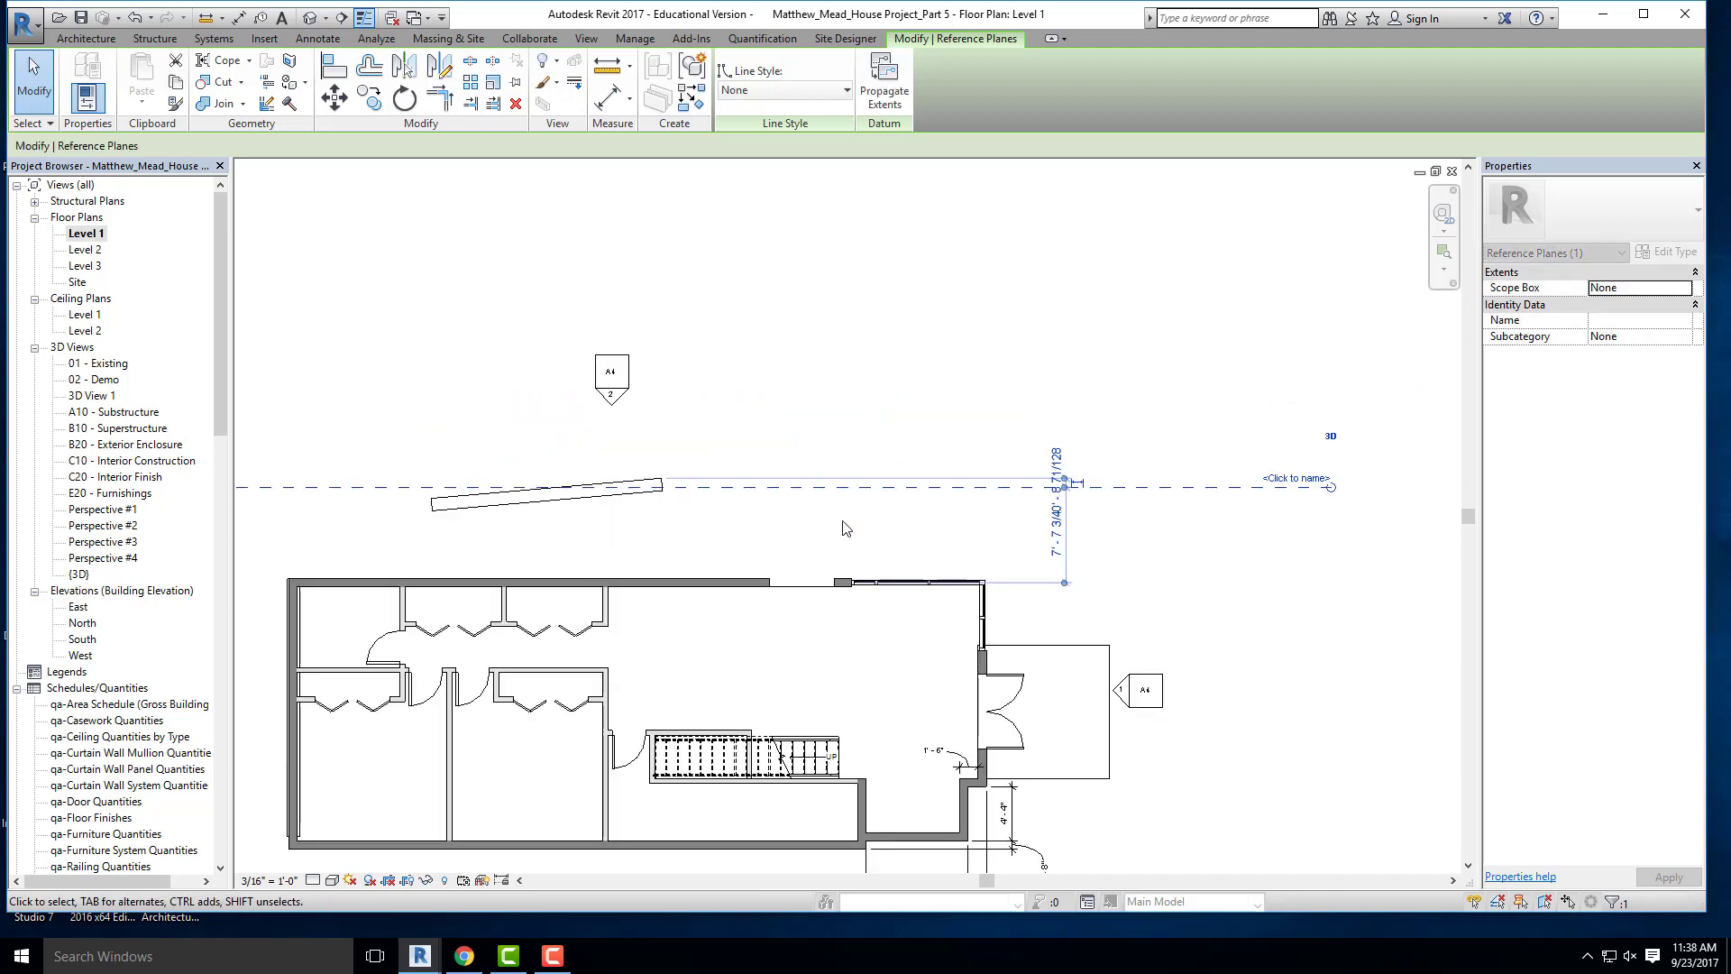
pyautogui.scroll(-3, 954, 492)
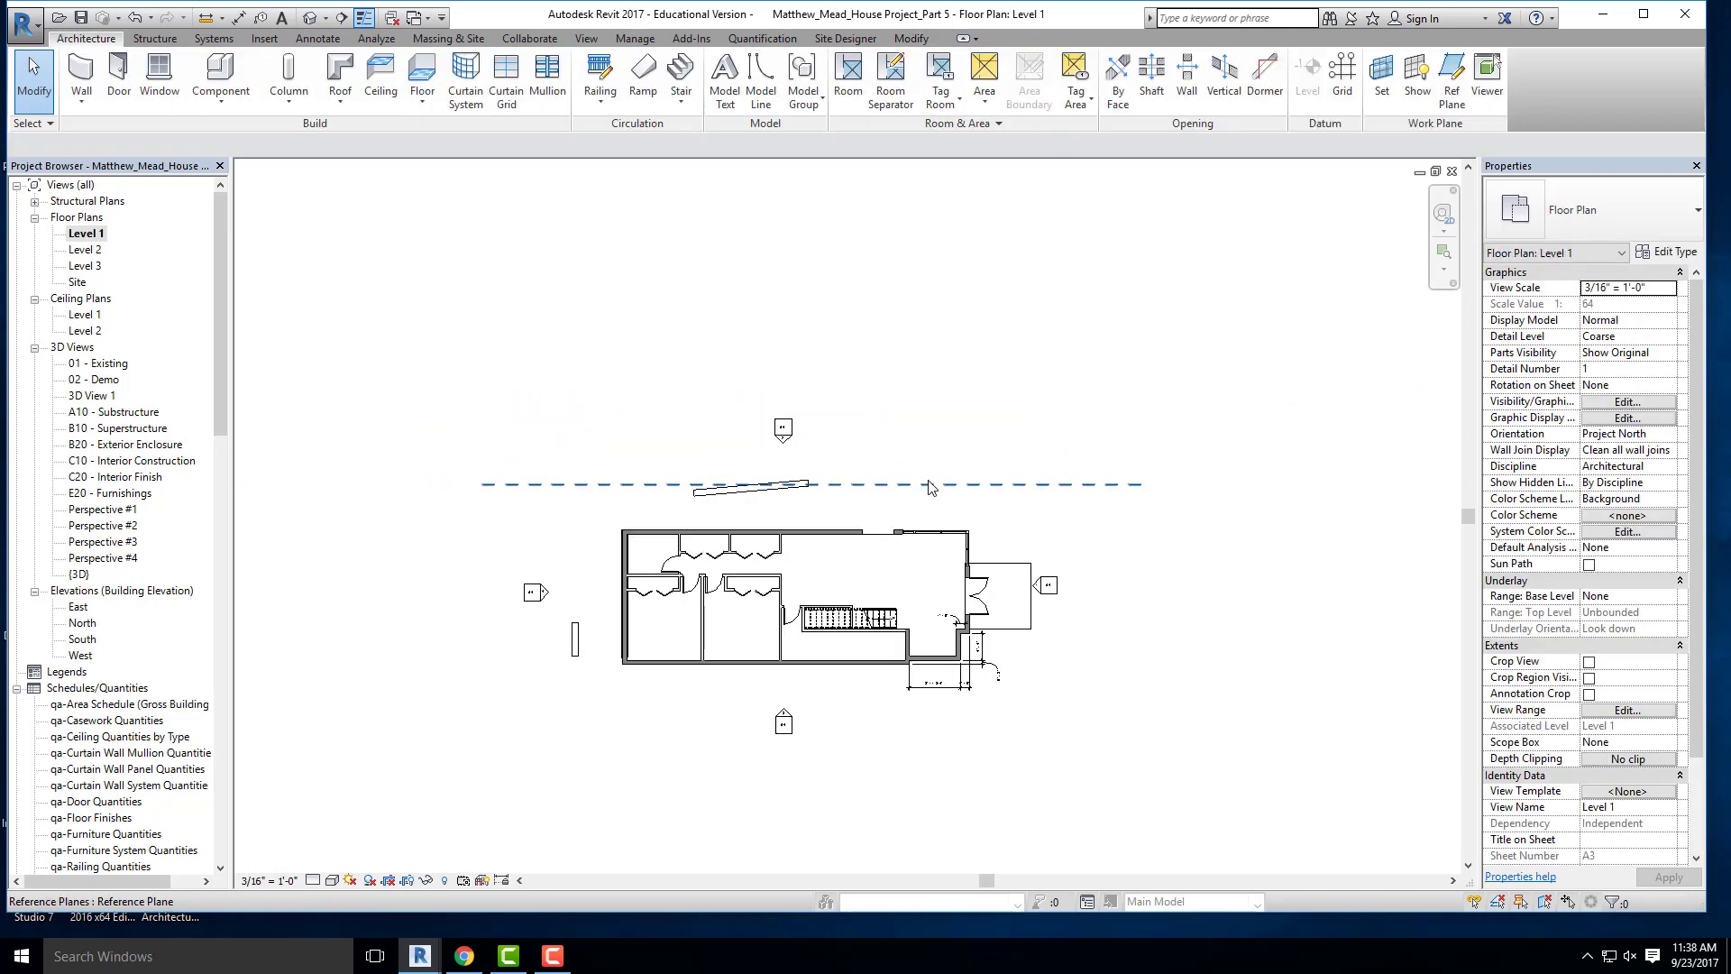
# - Examine how the reference plane is displayed in the floor plan, the 3D view and the East elevation
pyautogui.click(907, 485)
pyautogui.scroll(3, 871, 501)
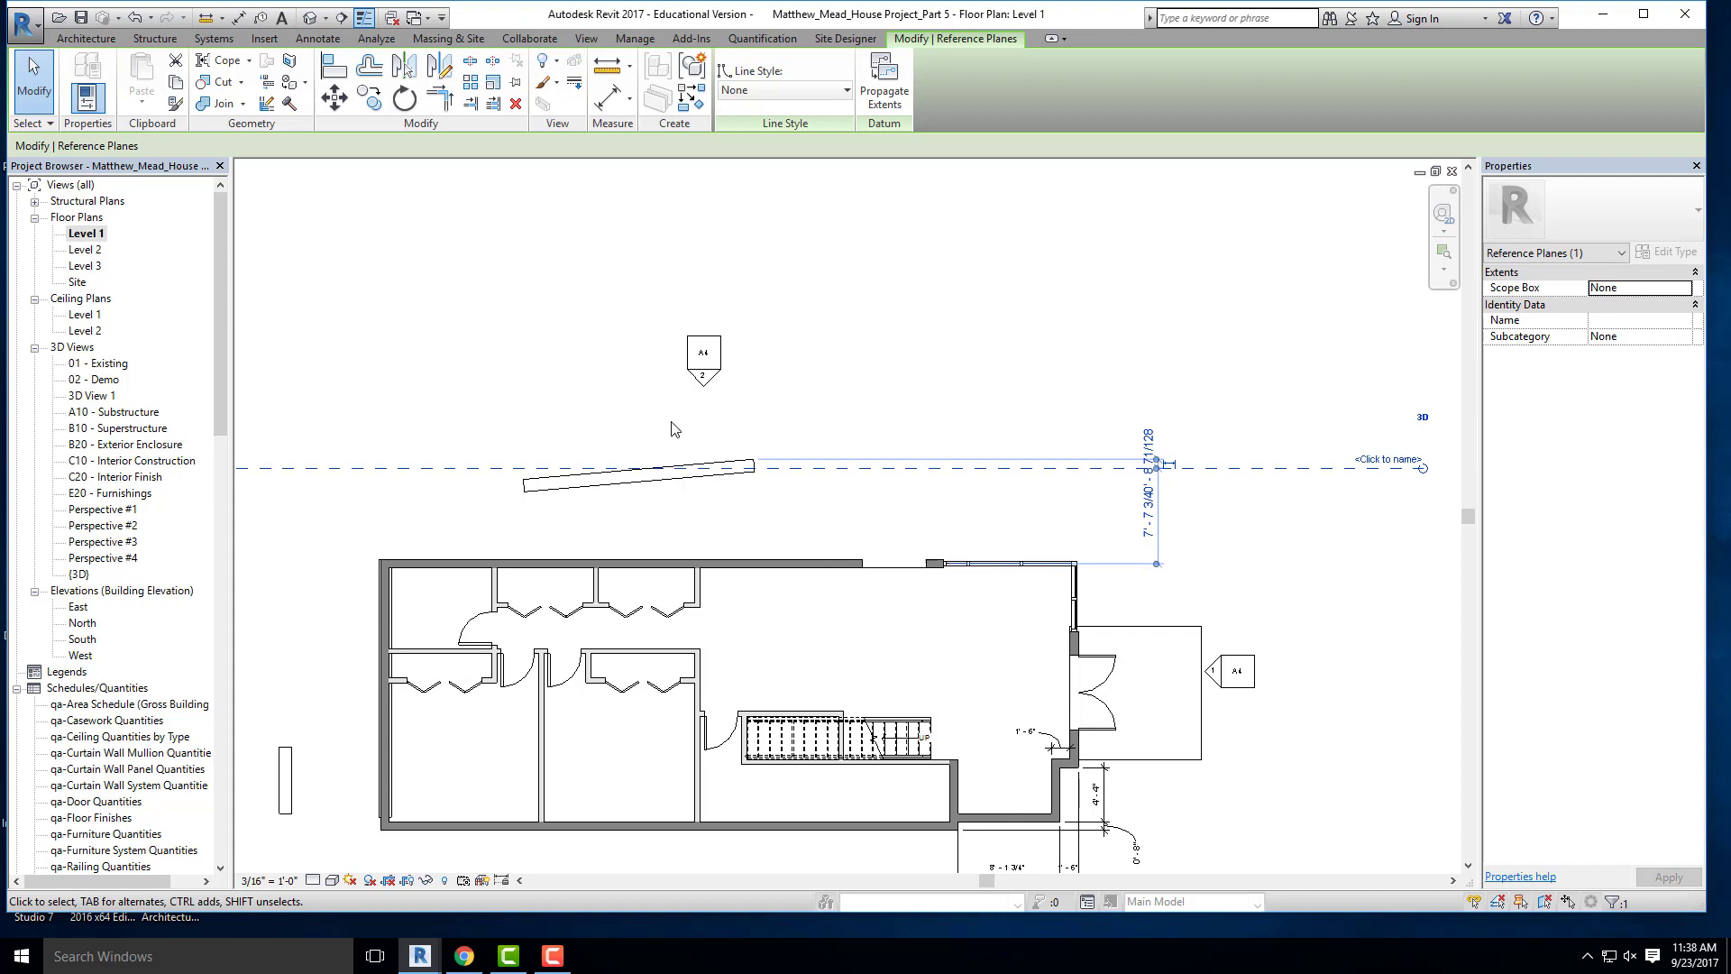
pyautogui.click(1031, 309)
pyautogui.scroll(-2, 857, 460)
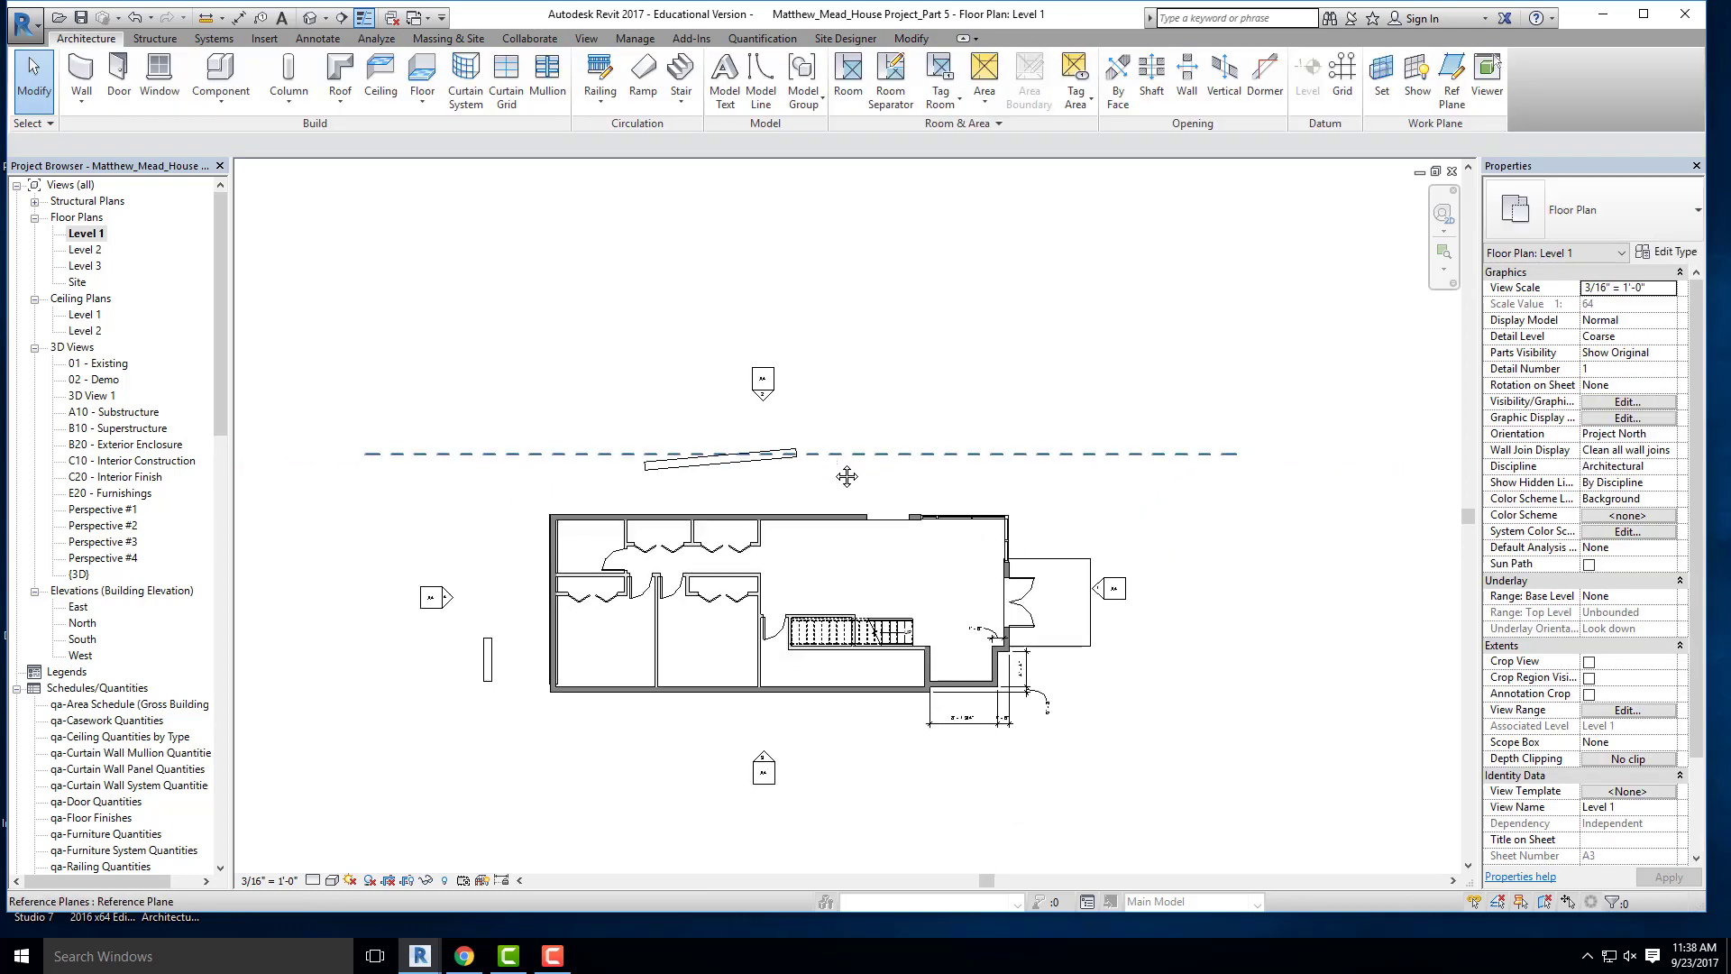
pyautogui.moveTo(847, 476); pyautogui.dragTo(853, 492, button='middle')
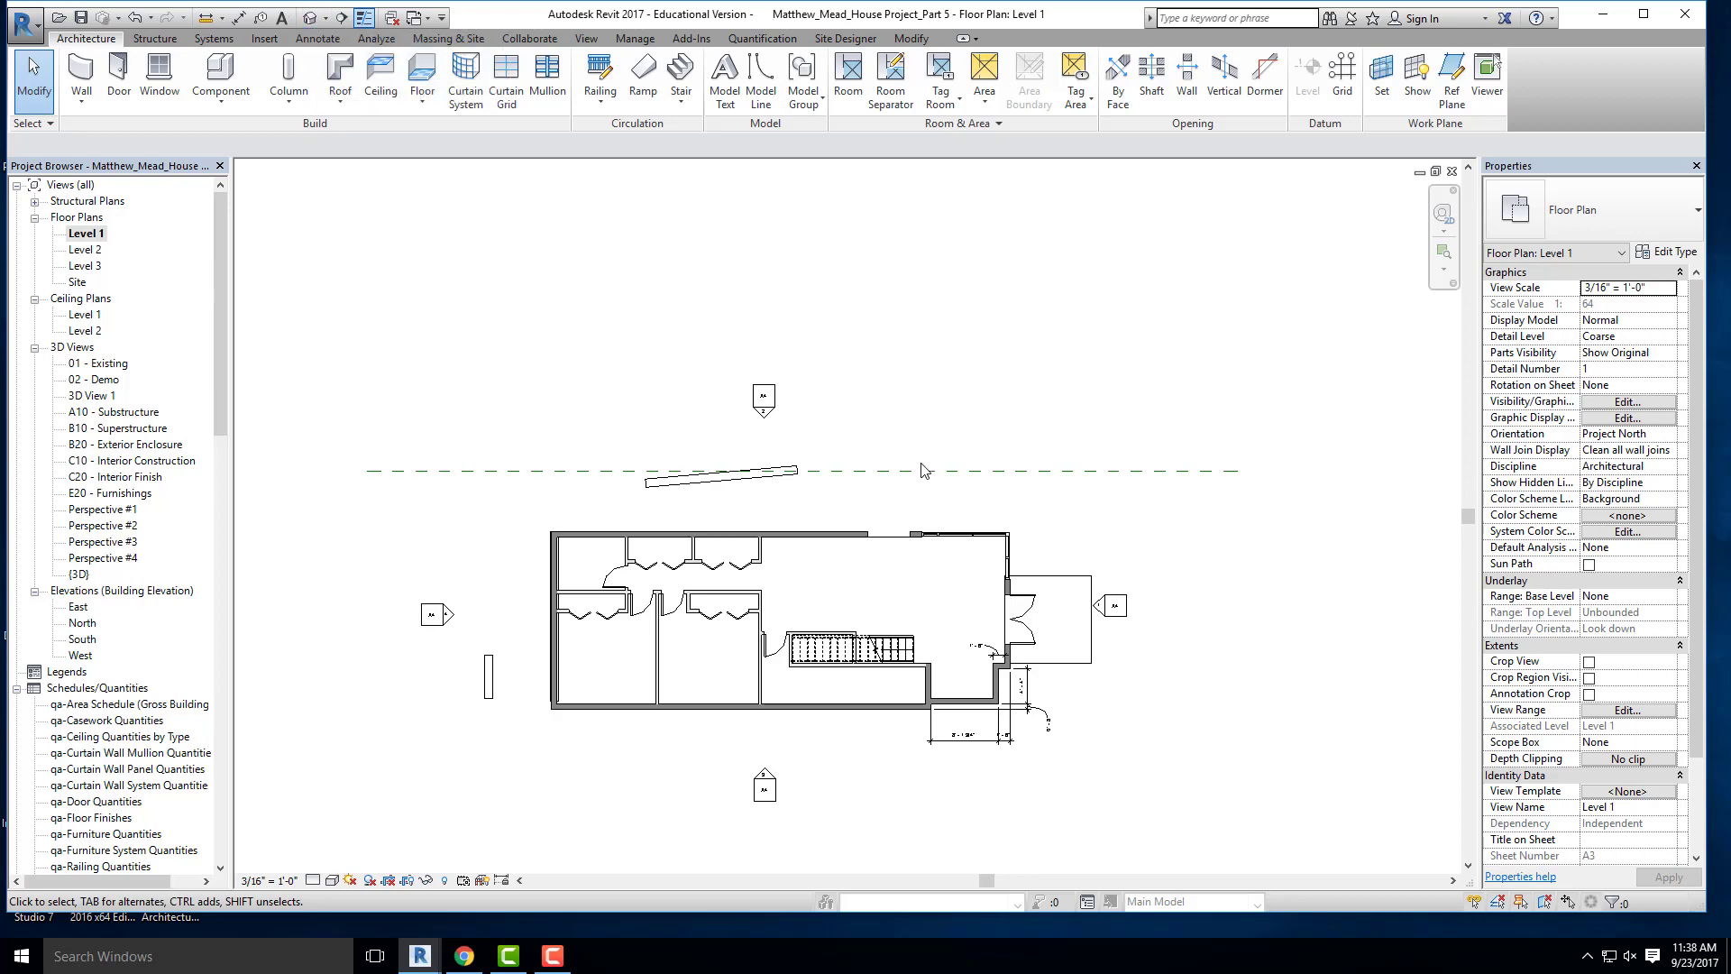
pyautogui.click(309, 17)
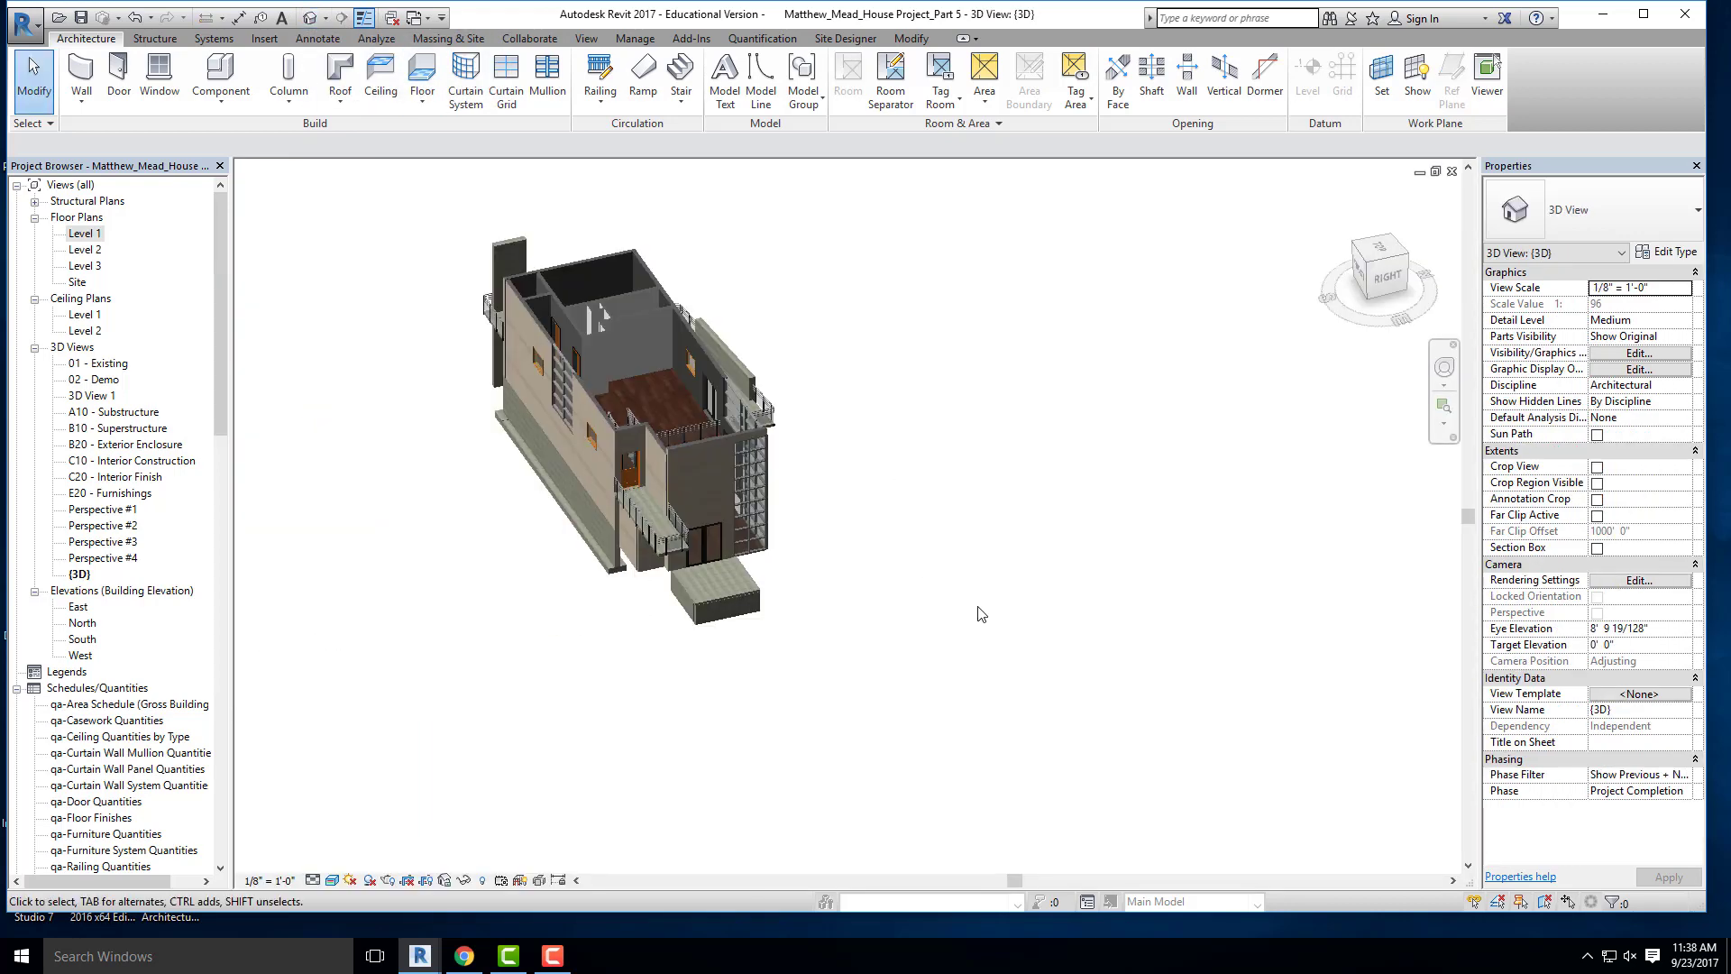
pyautogui.keyDown('shift'); pyautogui.moveTo(981, 615); pyautogui.dragTo(878, 564, button='middle'); pyautogui.keyUp('shift')
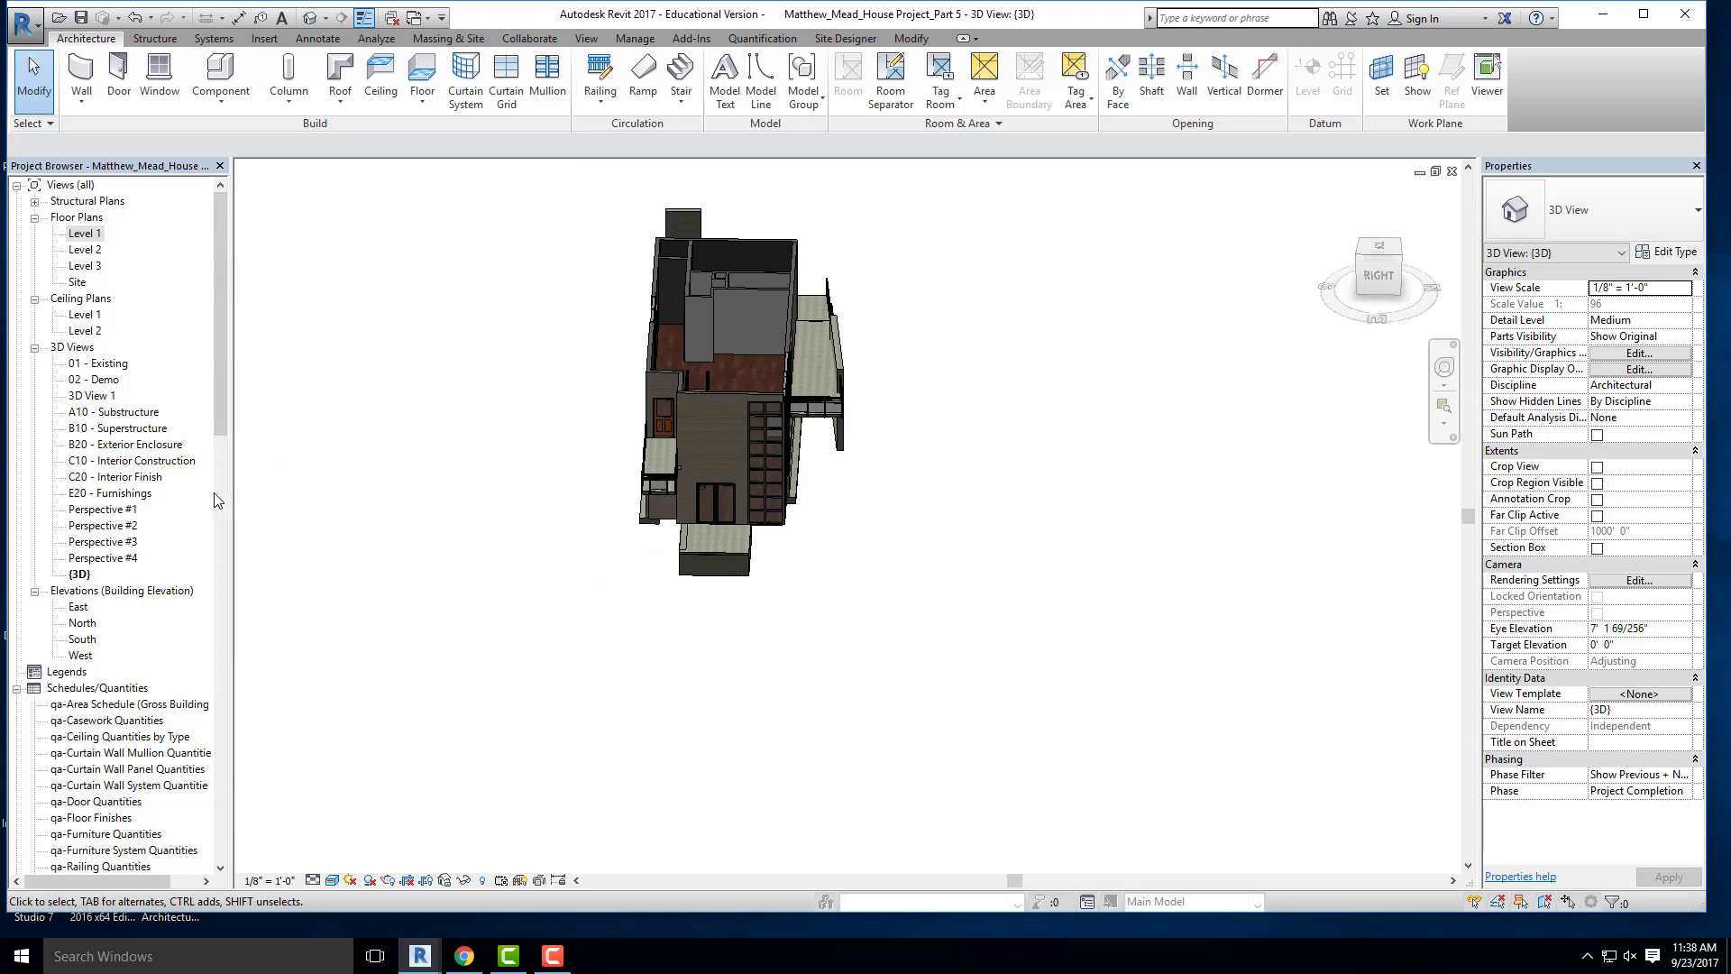
pyautogui.doubleClick(85, 234)
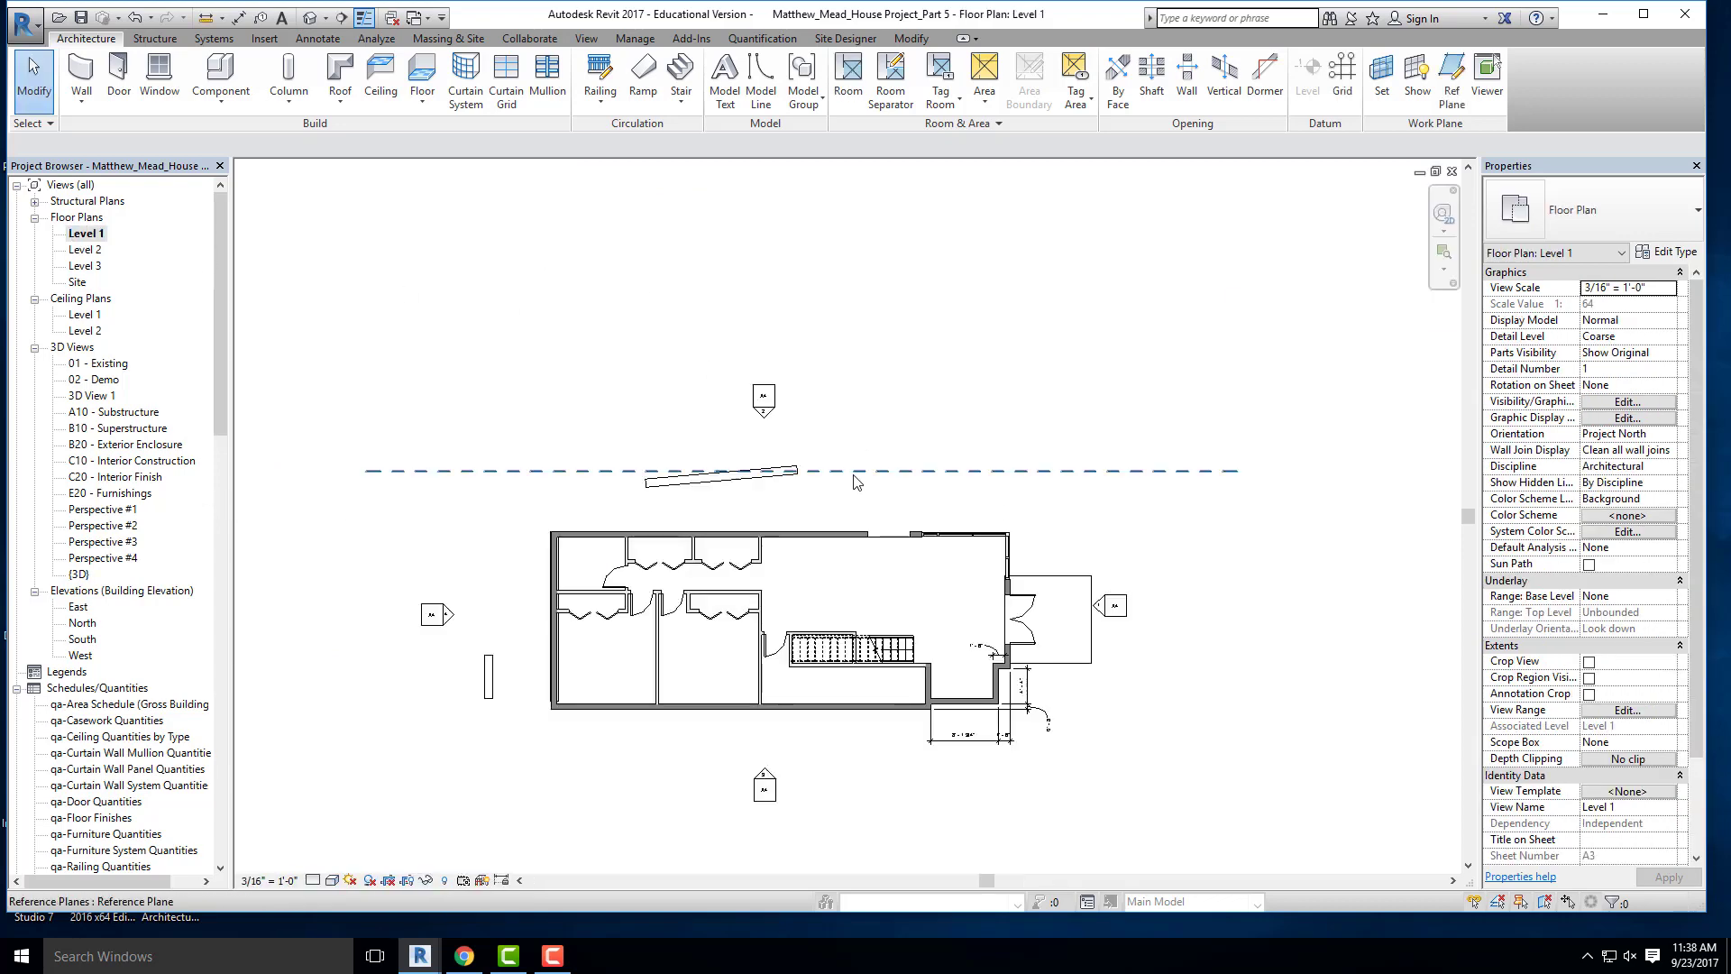
pyautogui.scroll(-1, 856, 478)
pyautogui.scroll(2, 1048, 592)
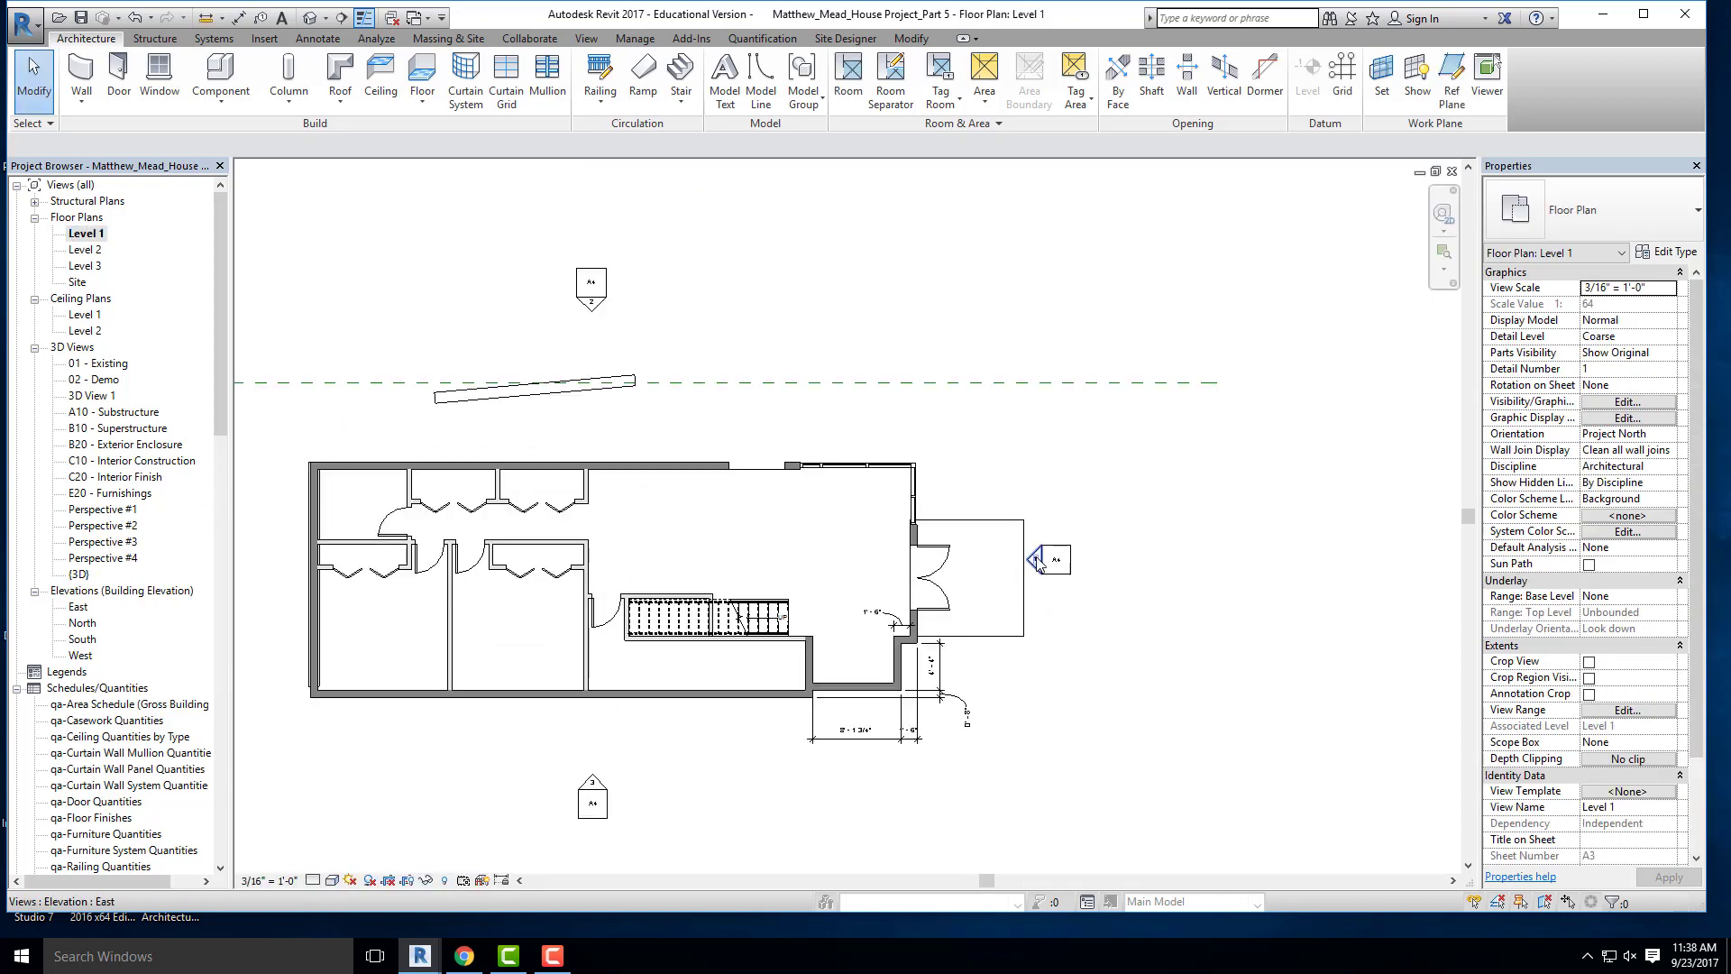
pyautogui.doubleClick(1035, 560)
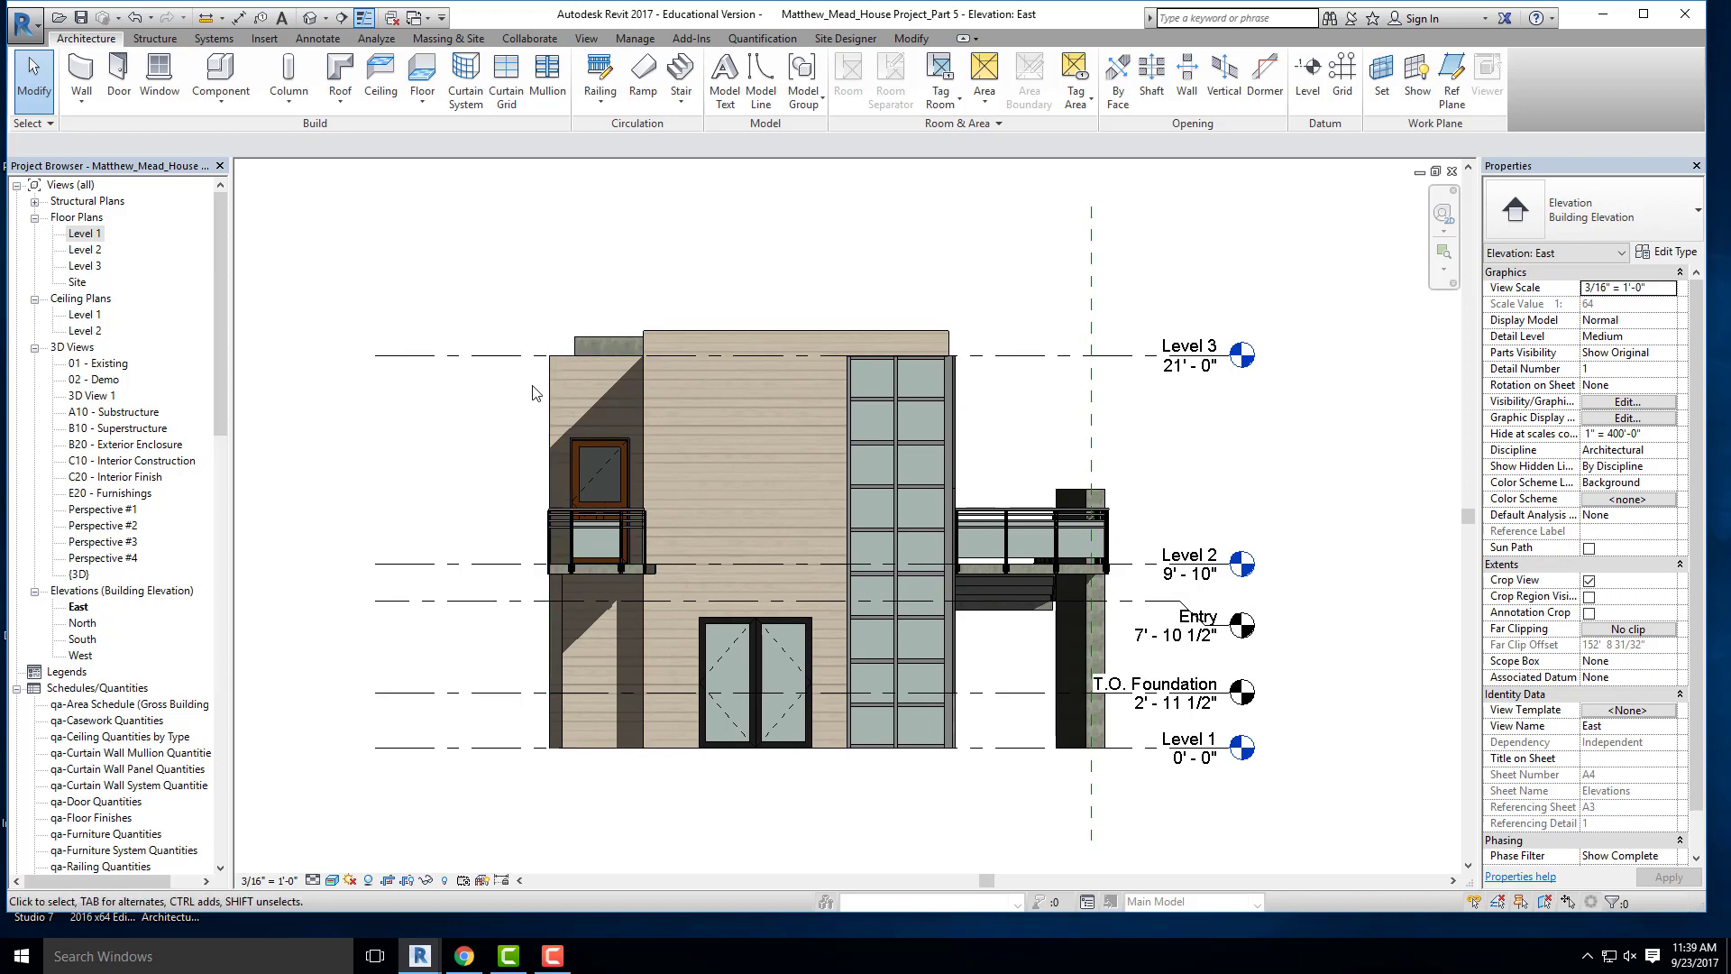
# - In the Level 1 floor plan, name the horizontal reference plane "Column Grid"
pyautogui.doubleClick(85, 234)
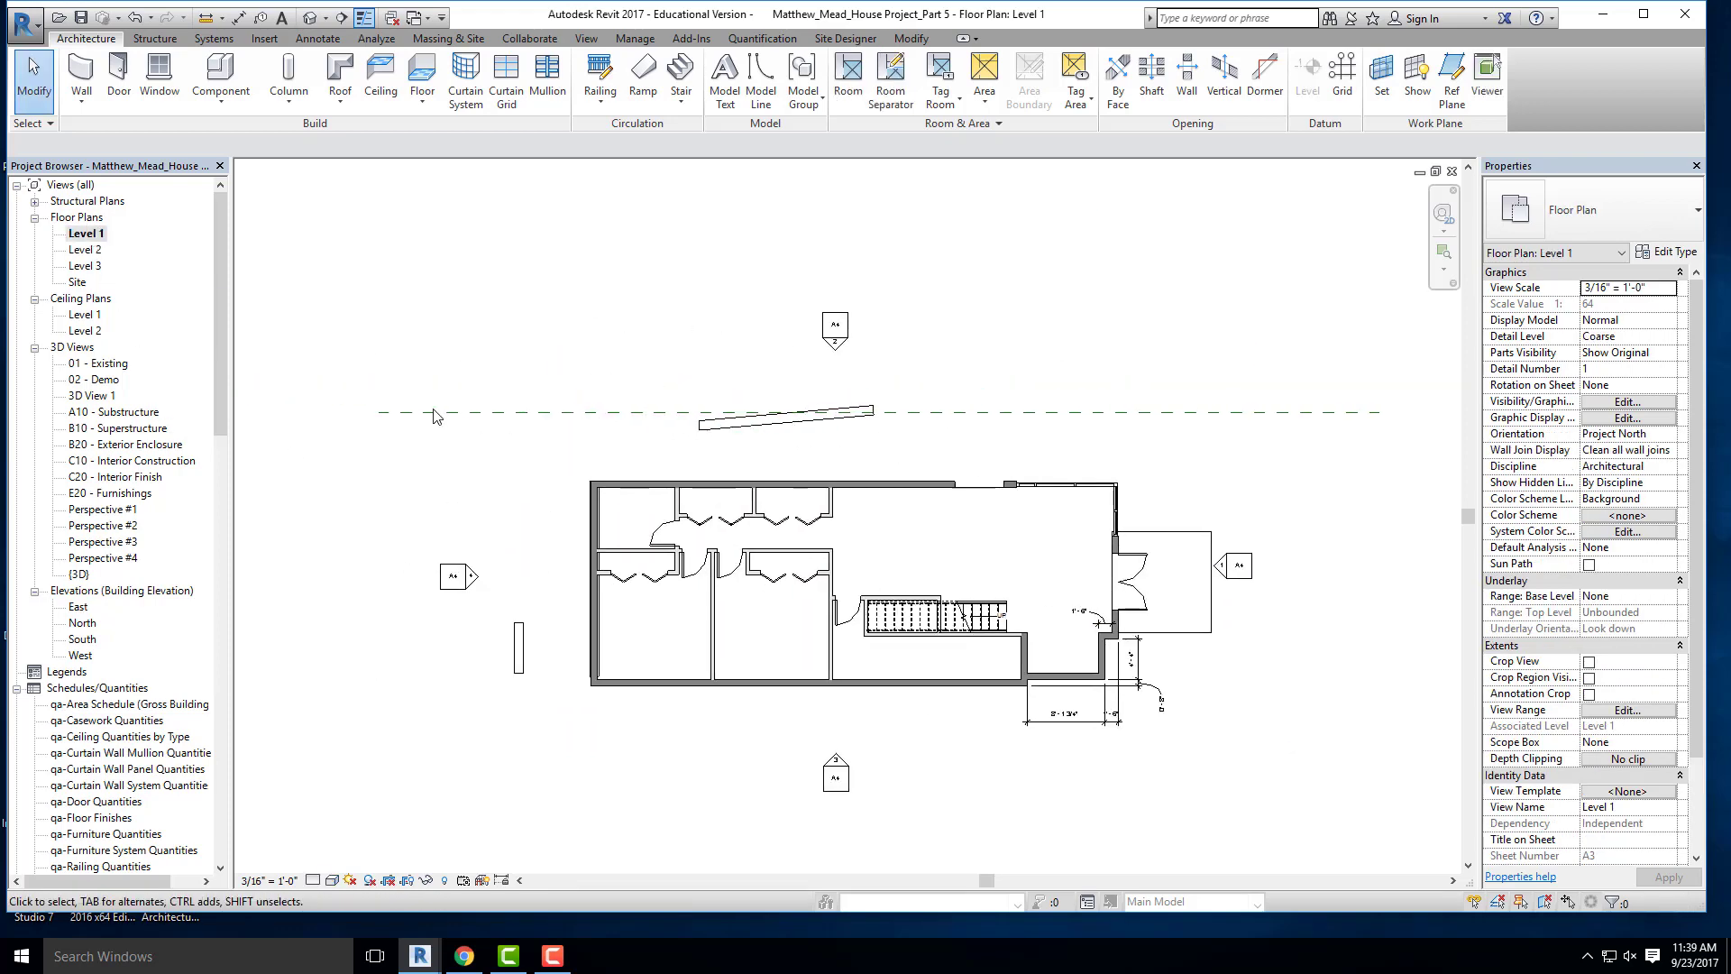
pyautogui.click(1150, 415)
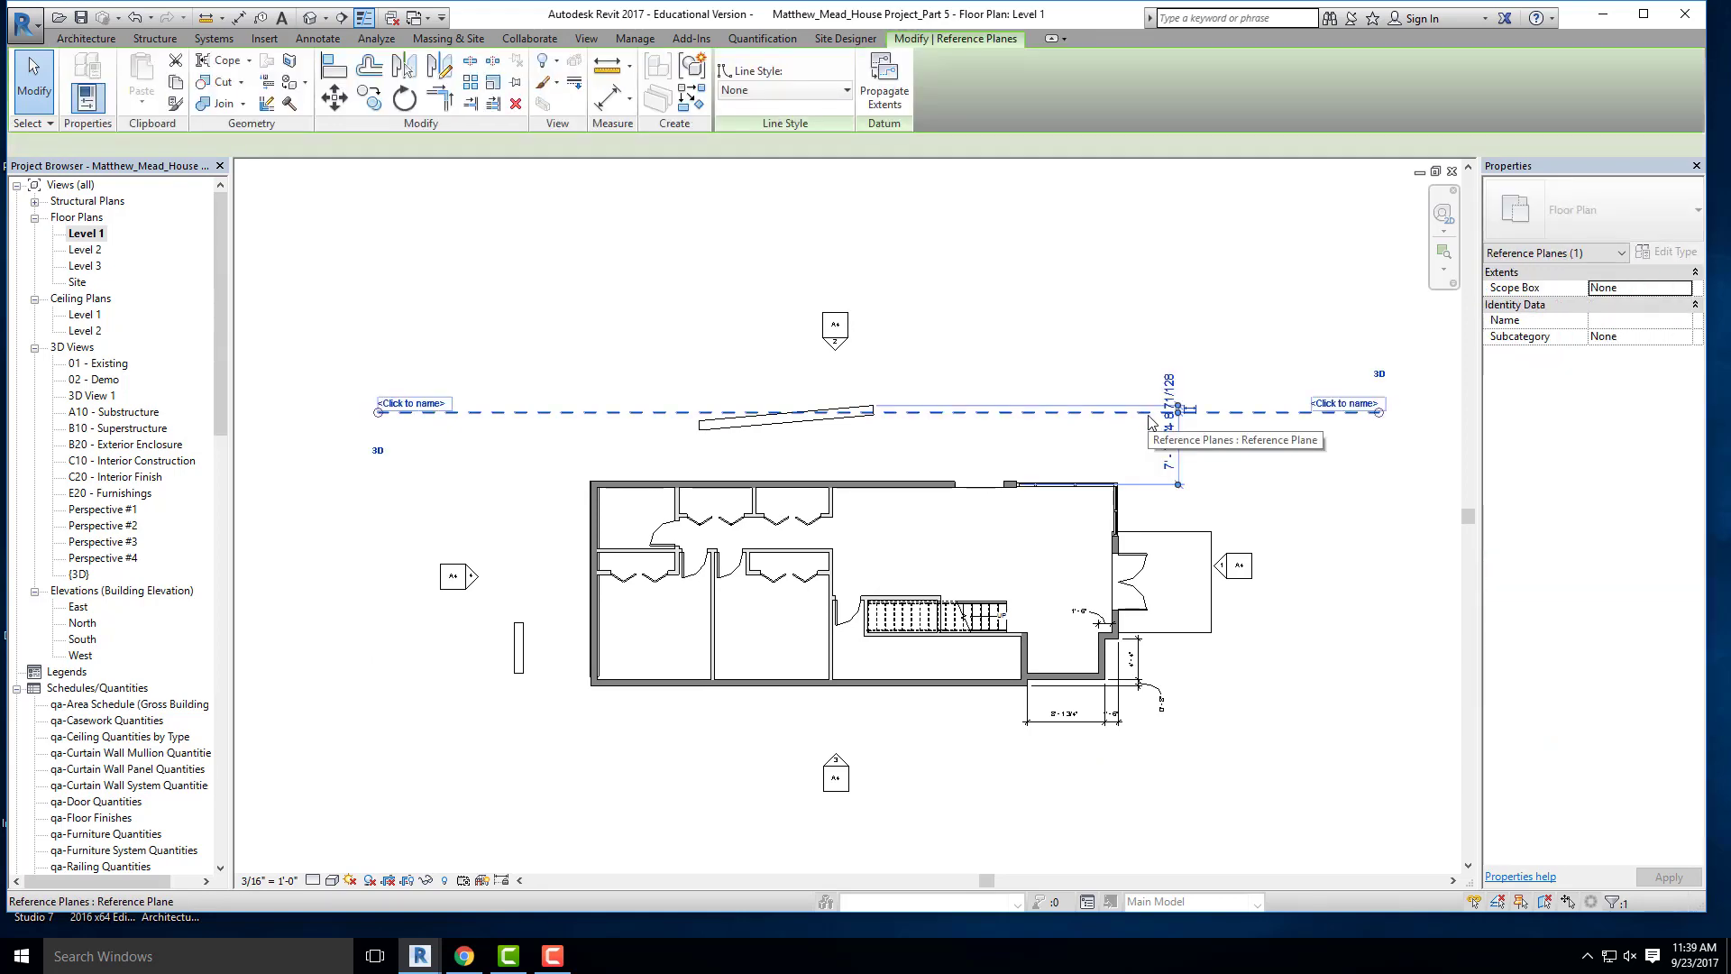
pyautogui.scroll(3, 1358, 410)
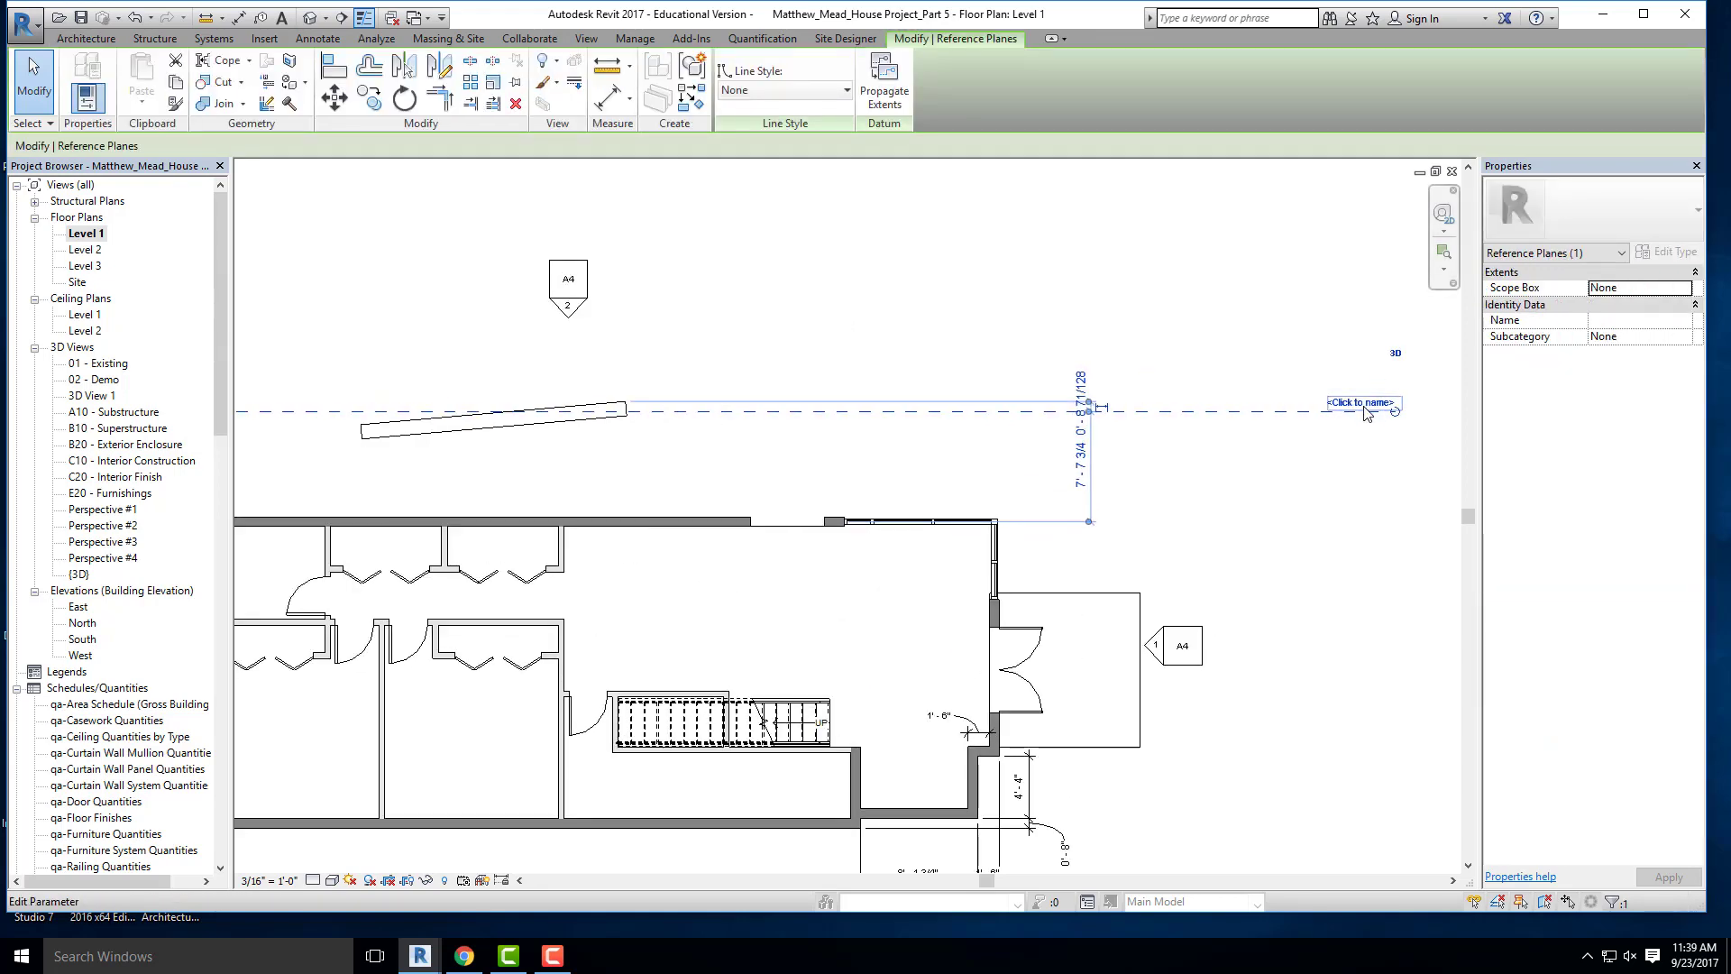
pyautogui.click(1363, 405)
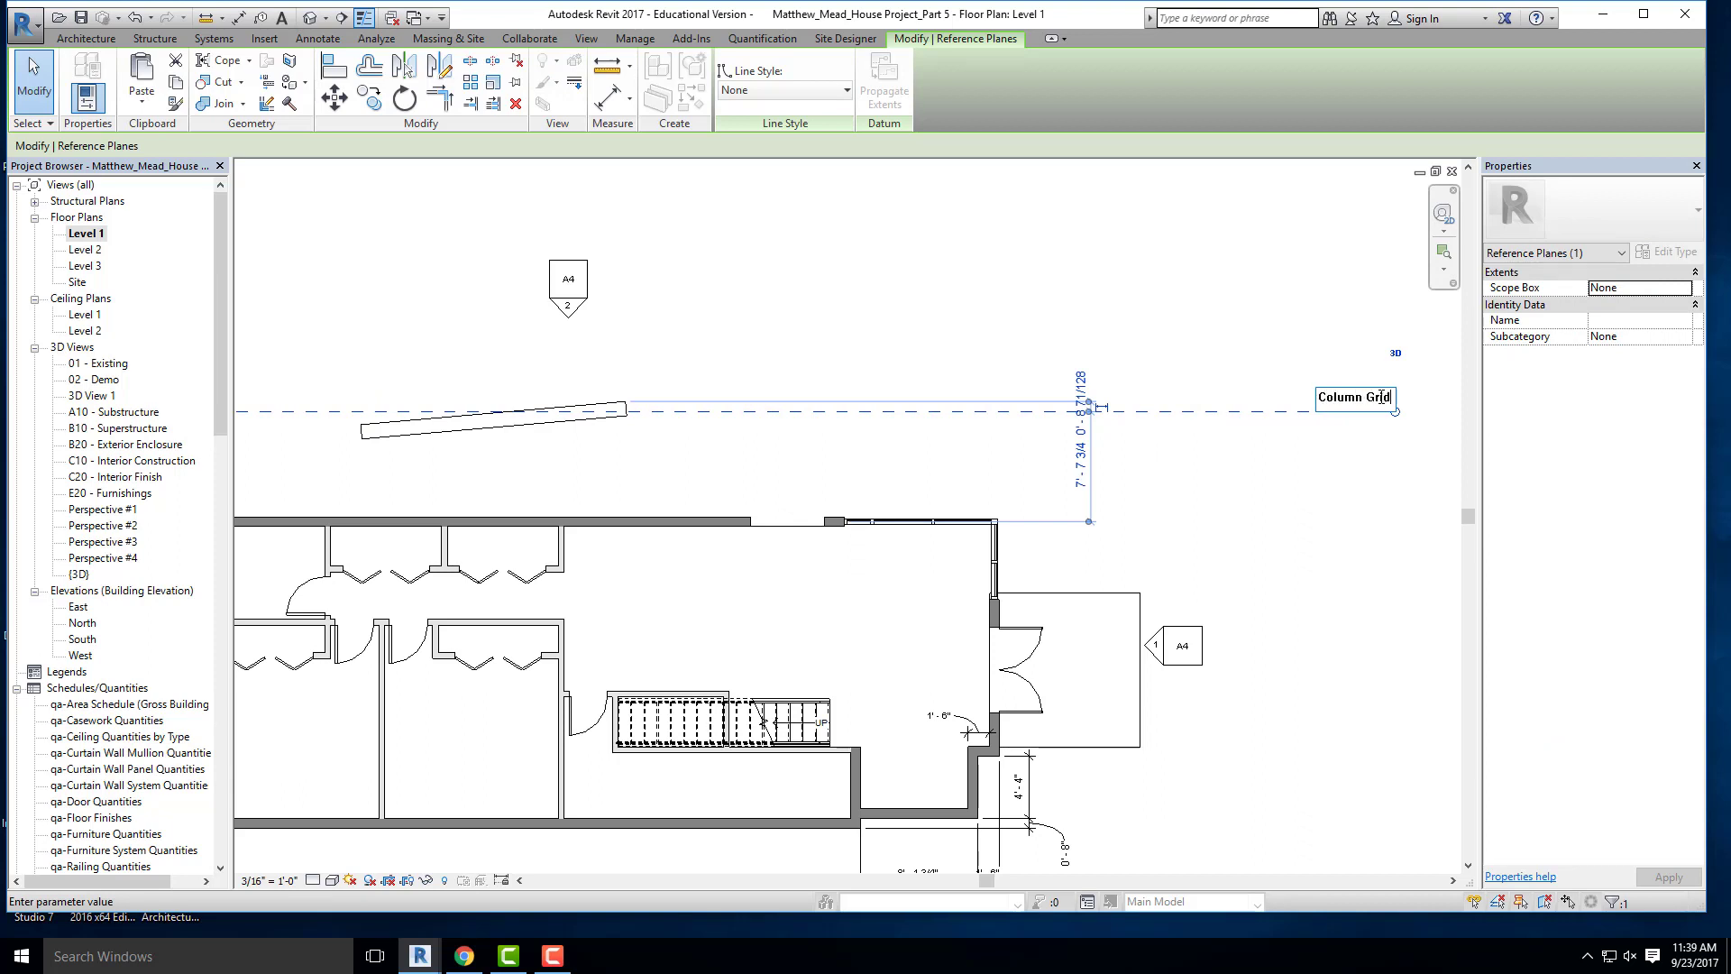
pyautogui.press('Return')
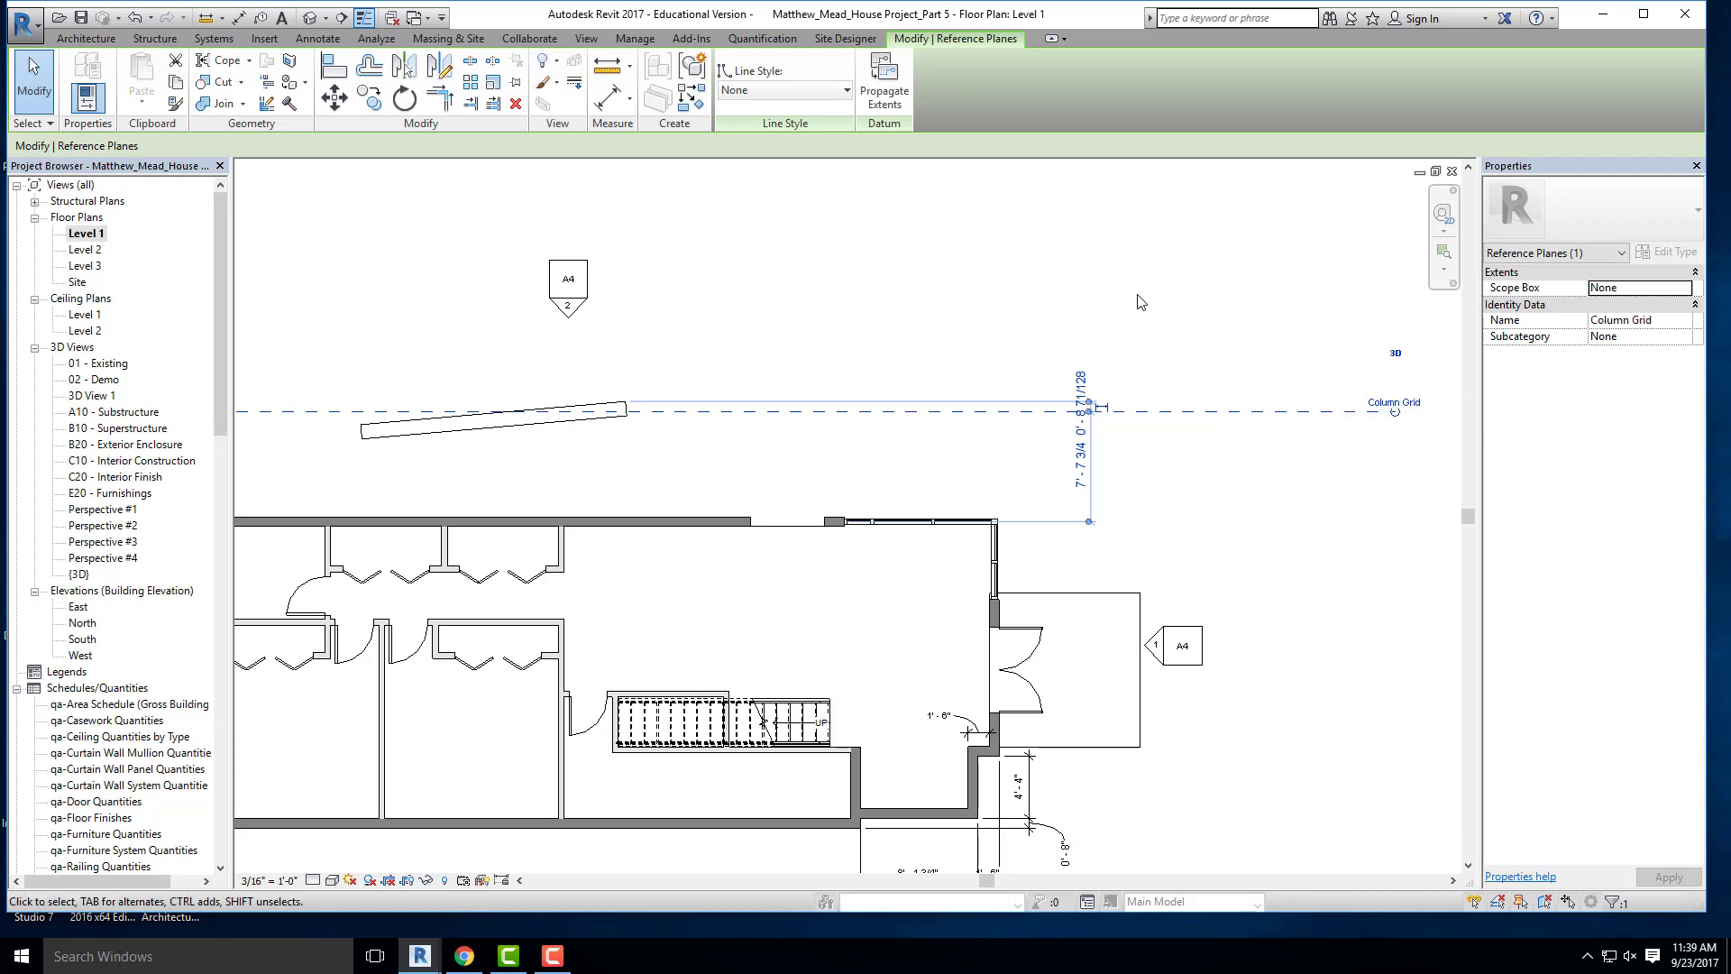
# - Deselect the reference plane and check the column spacing dimensions in the Part 6 exercise PDF in Chrome
pyautogui.scroll(-3, 1132, 298)
pyautogui.click(1240, 498)
pyautogui.moveTo(1137, 457); pyautogui.dragTo(1161, 509, button='middle')
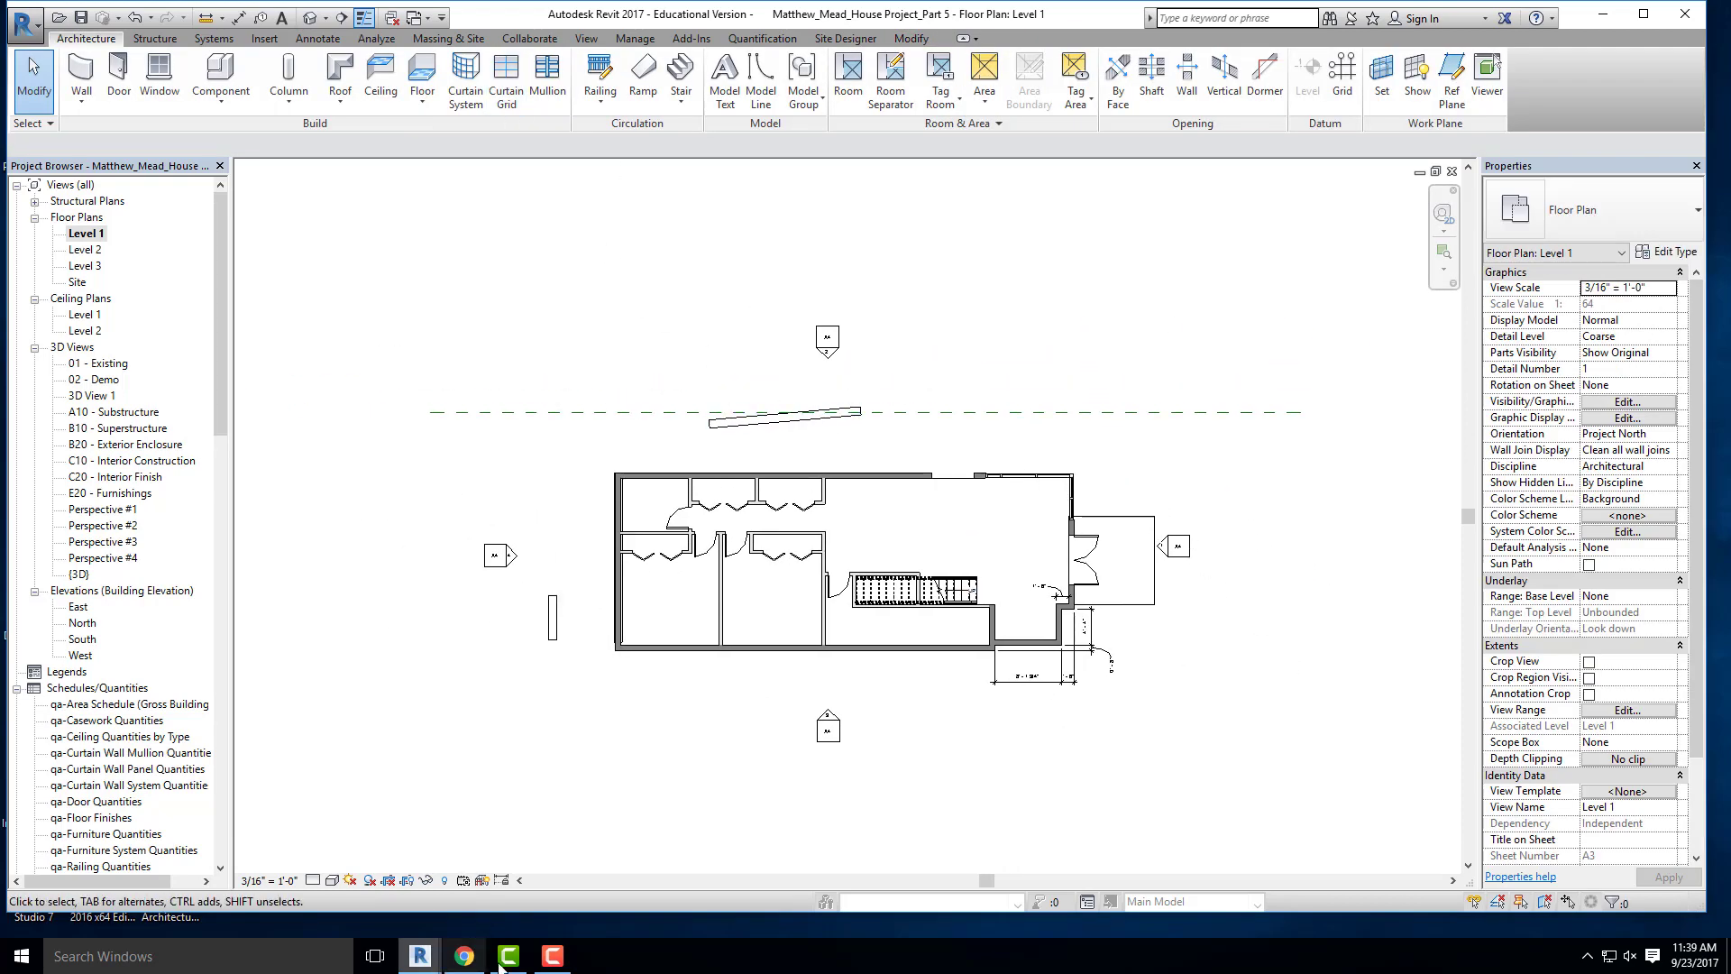
pyautogui.click(465, 956)
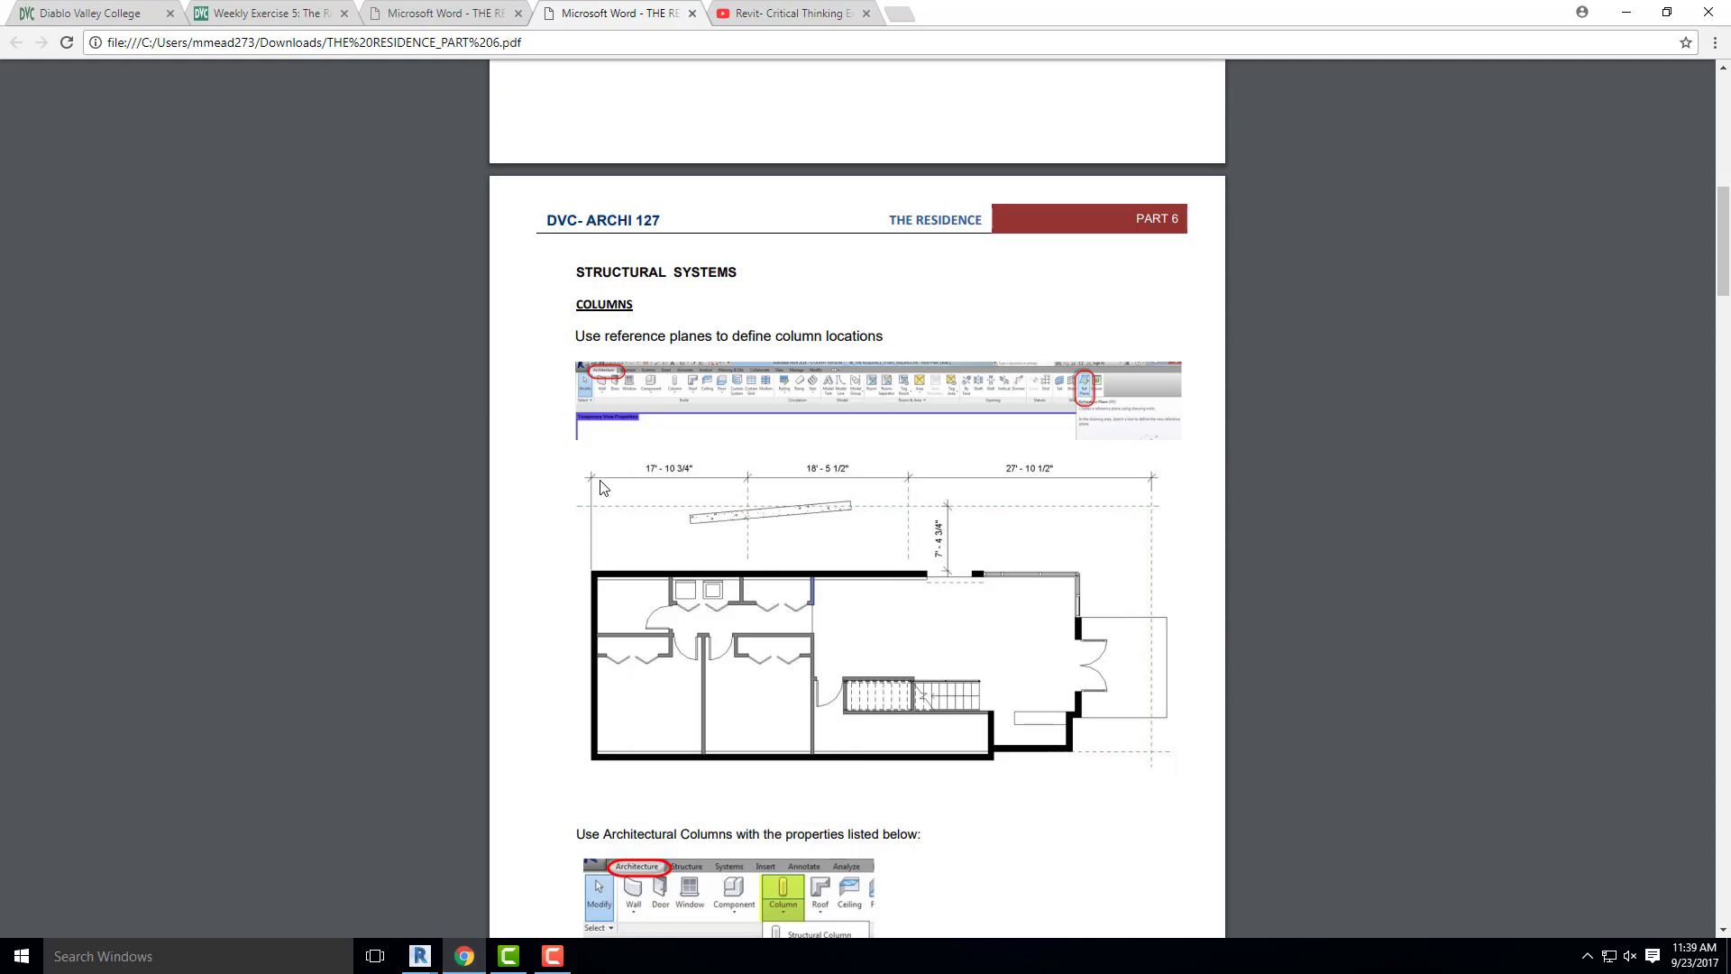
pyautogui.click(1630, 13)
pyautogui.scroll(2, 663, 634)
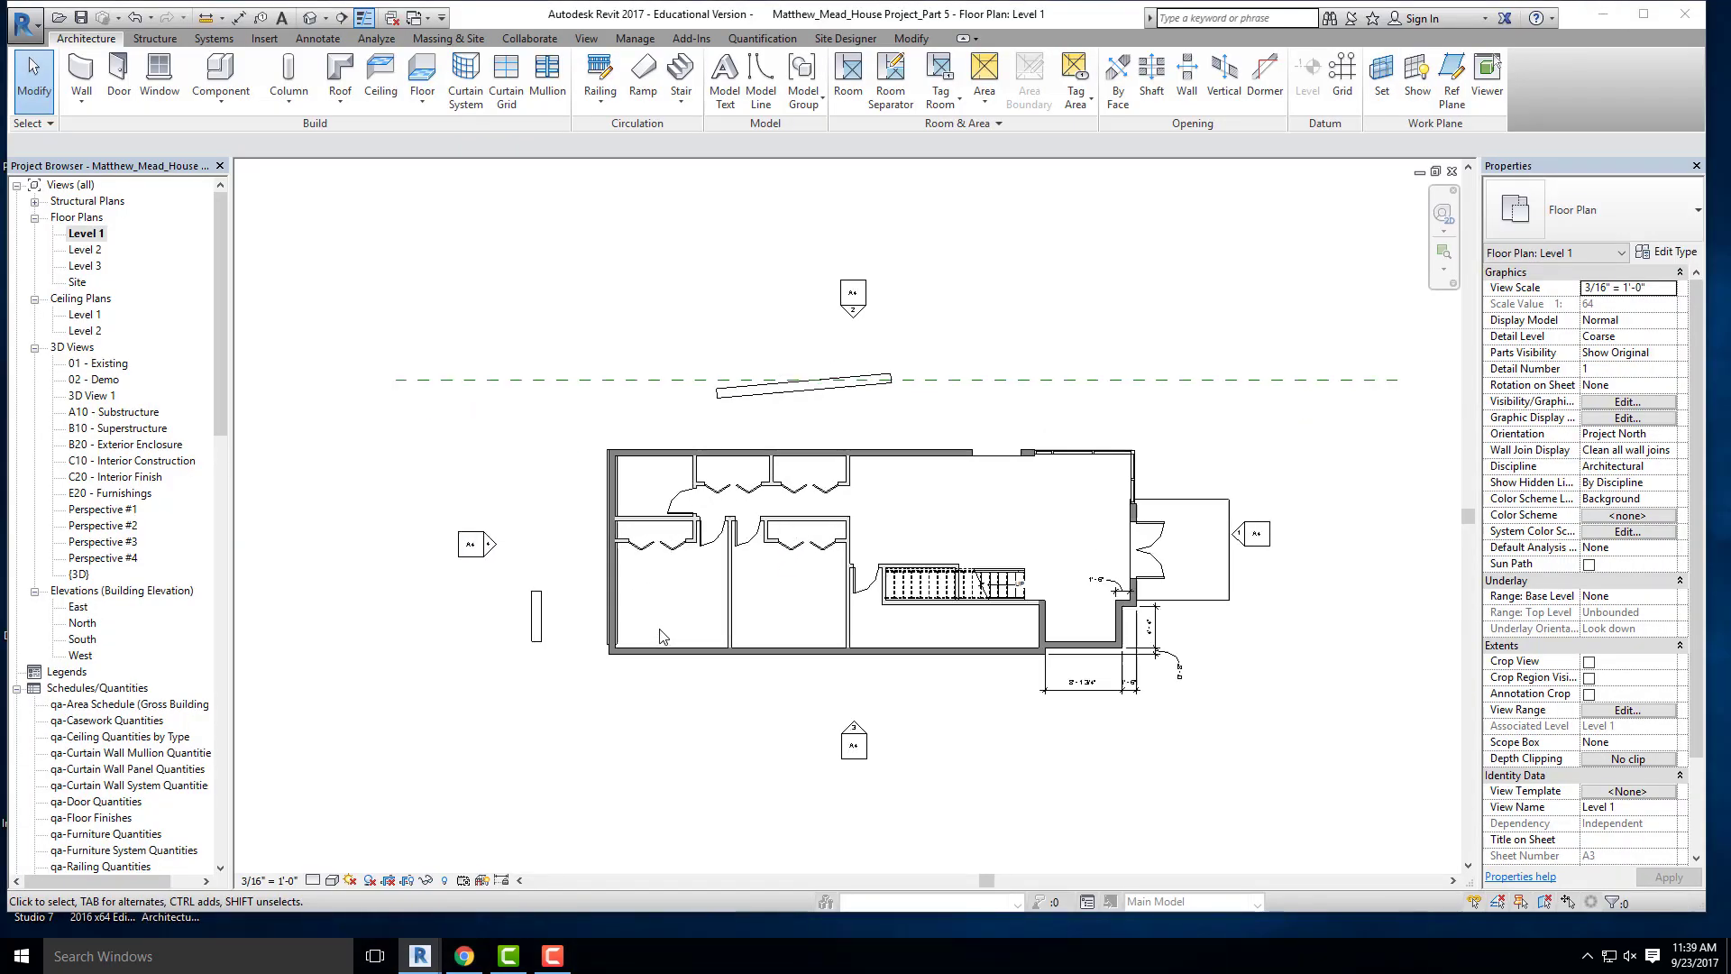
# - In Revit, create a vertical reference plane offset 17' 10 3/4" inward from the building's left exterior wall using Pick Lines
pyautogui.click(1387, 89)
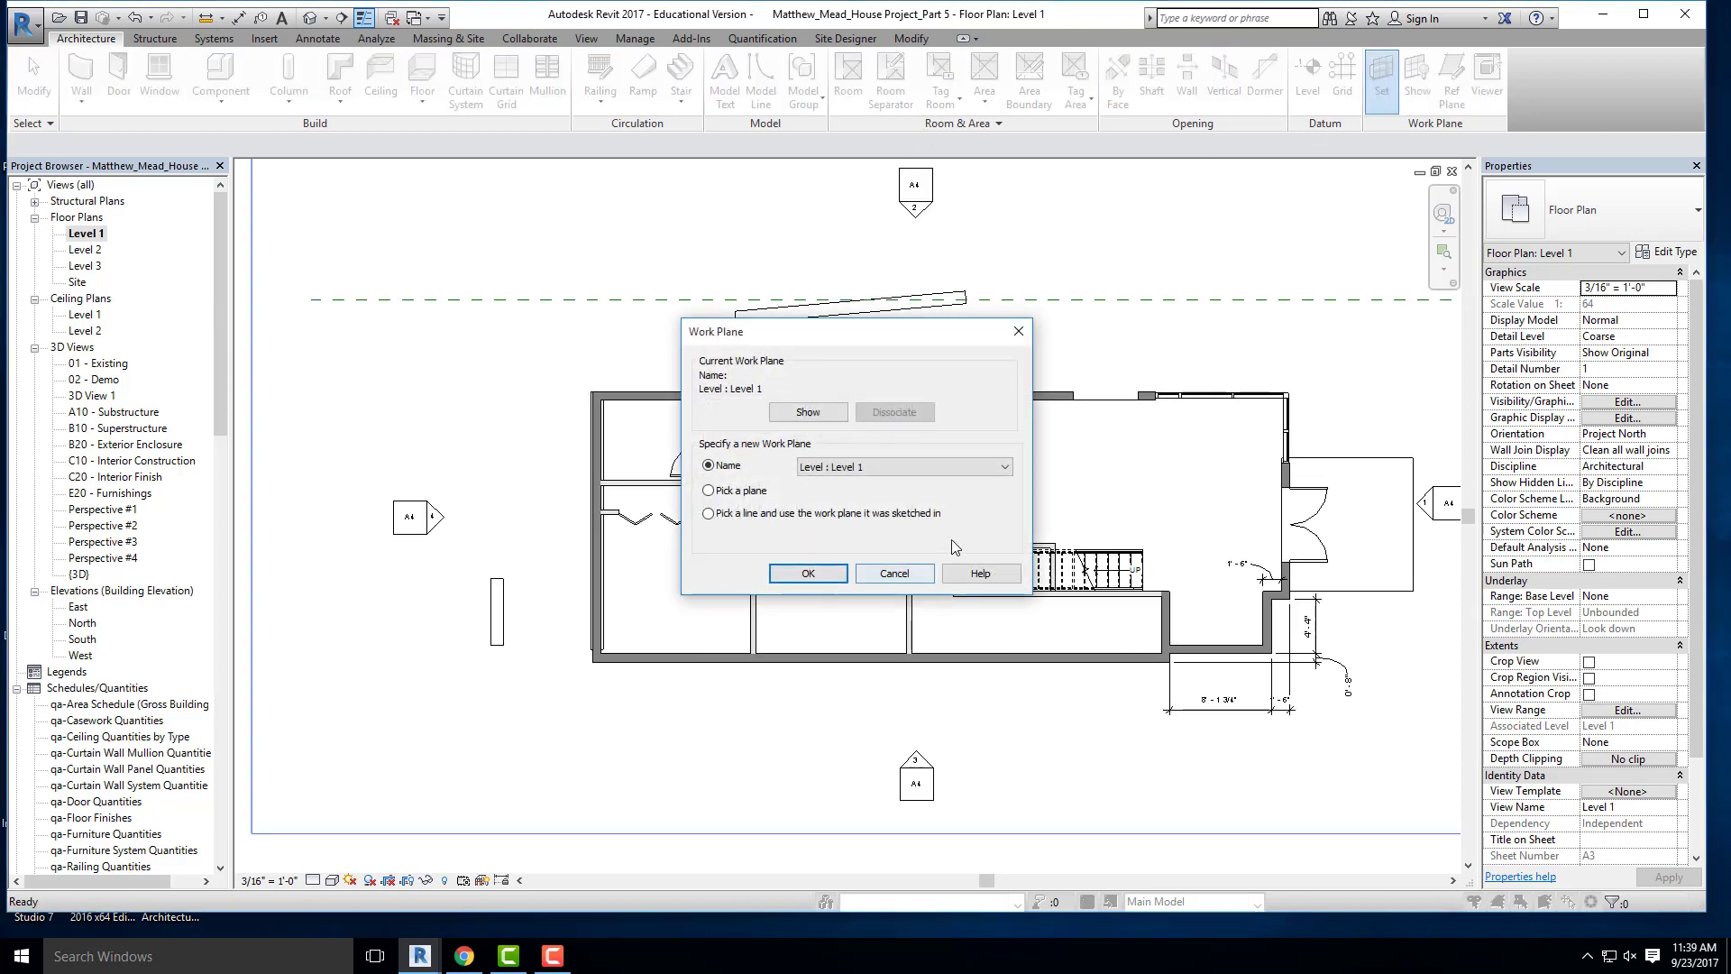
pyautogui.click(1018, 340)
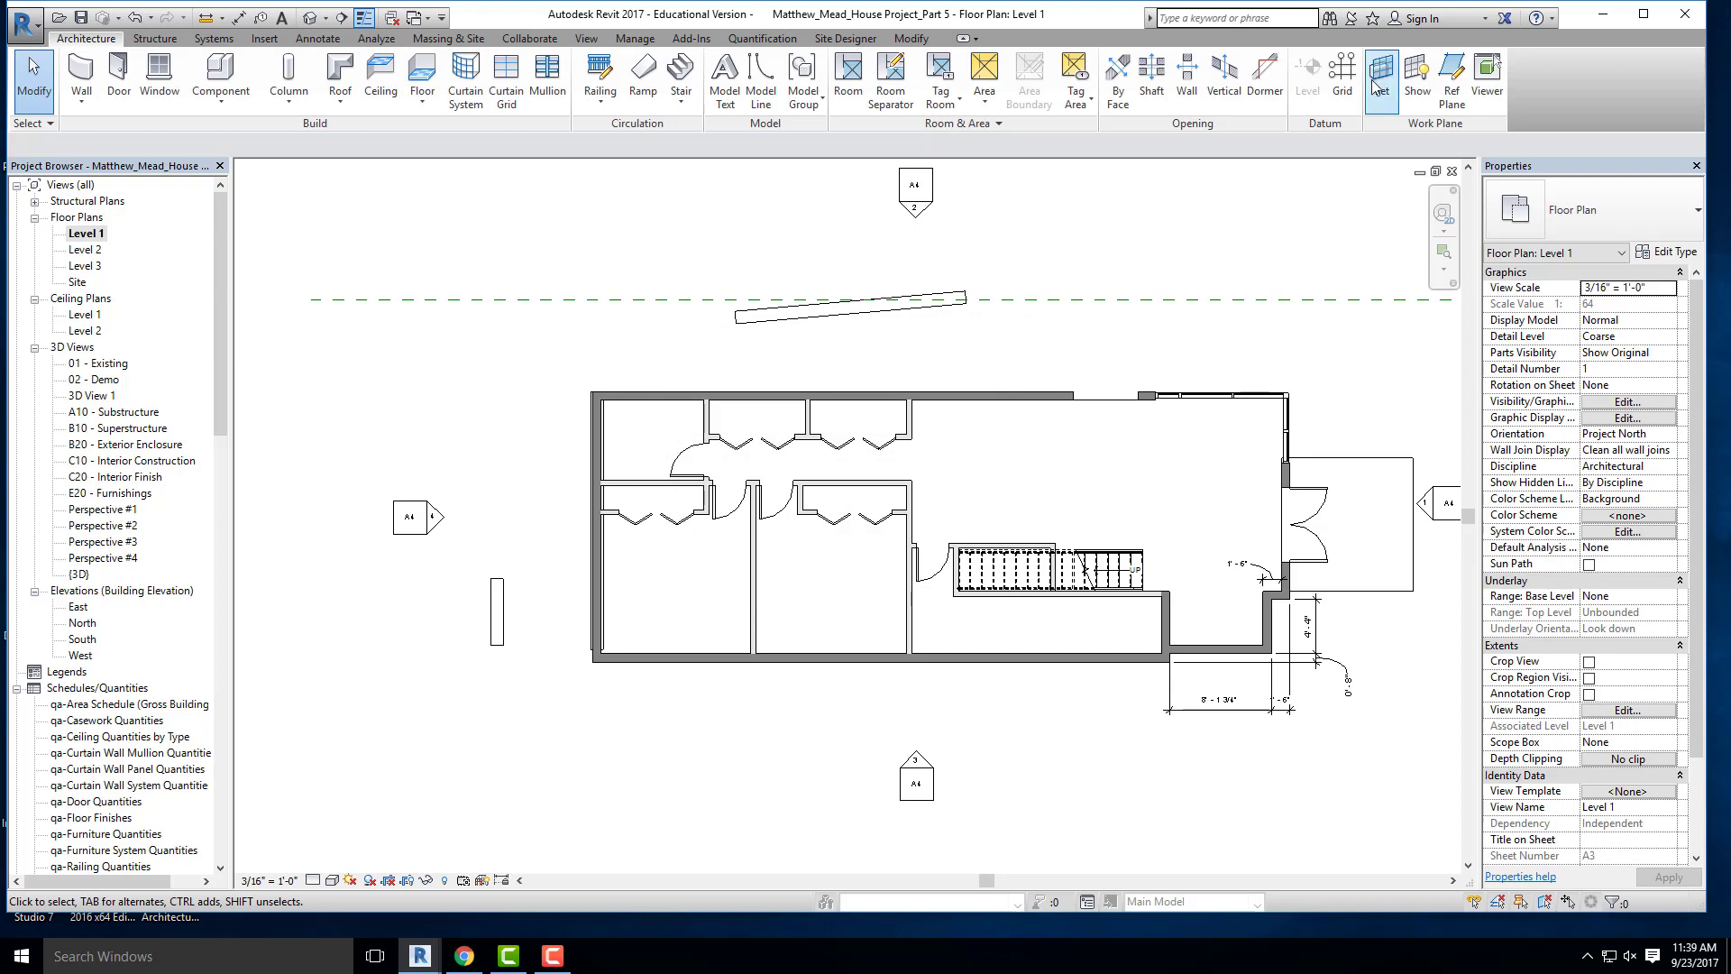
pyautogui.click(1452, 79)
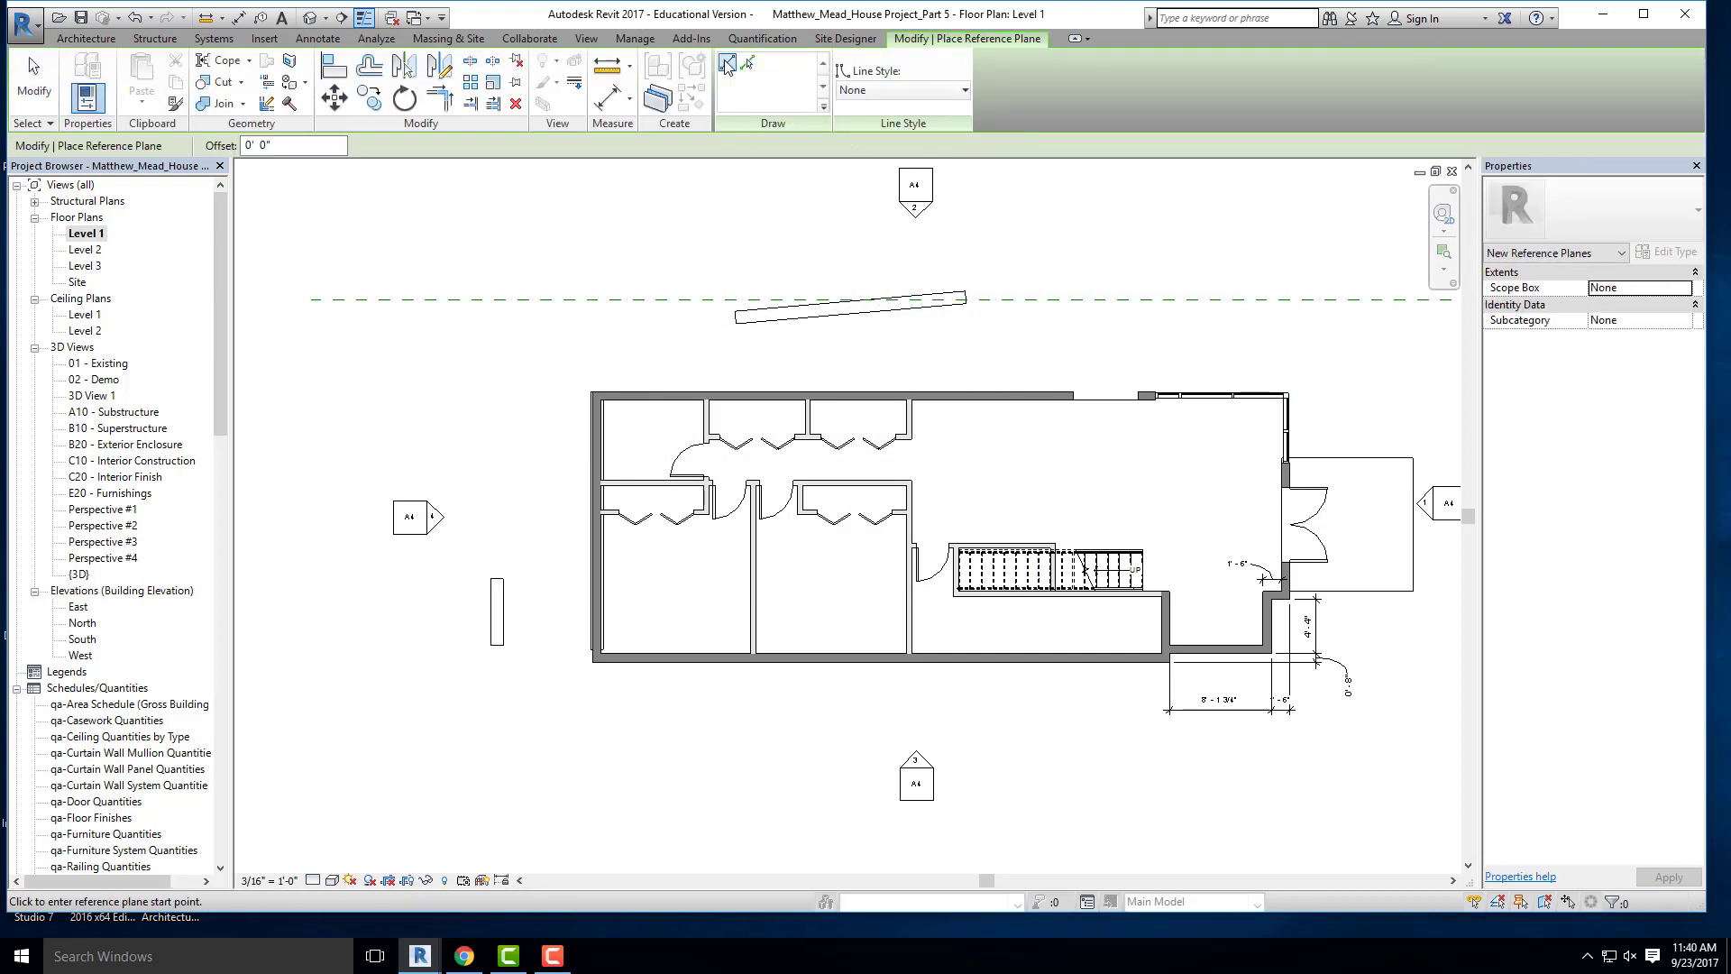
pyautogui.moveTo(290, 147); pyautogui.dragTo(170, 149)
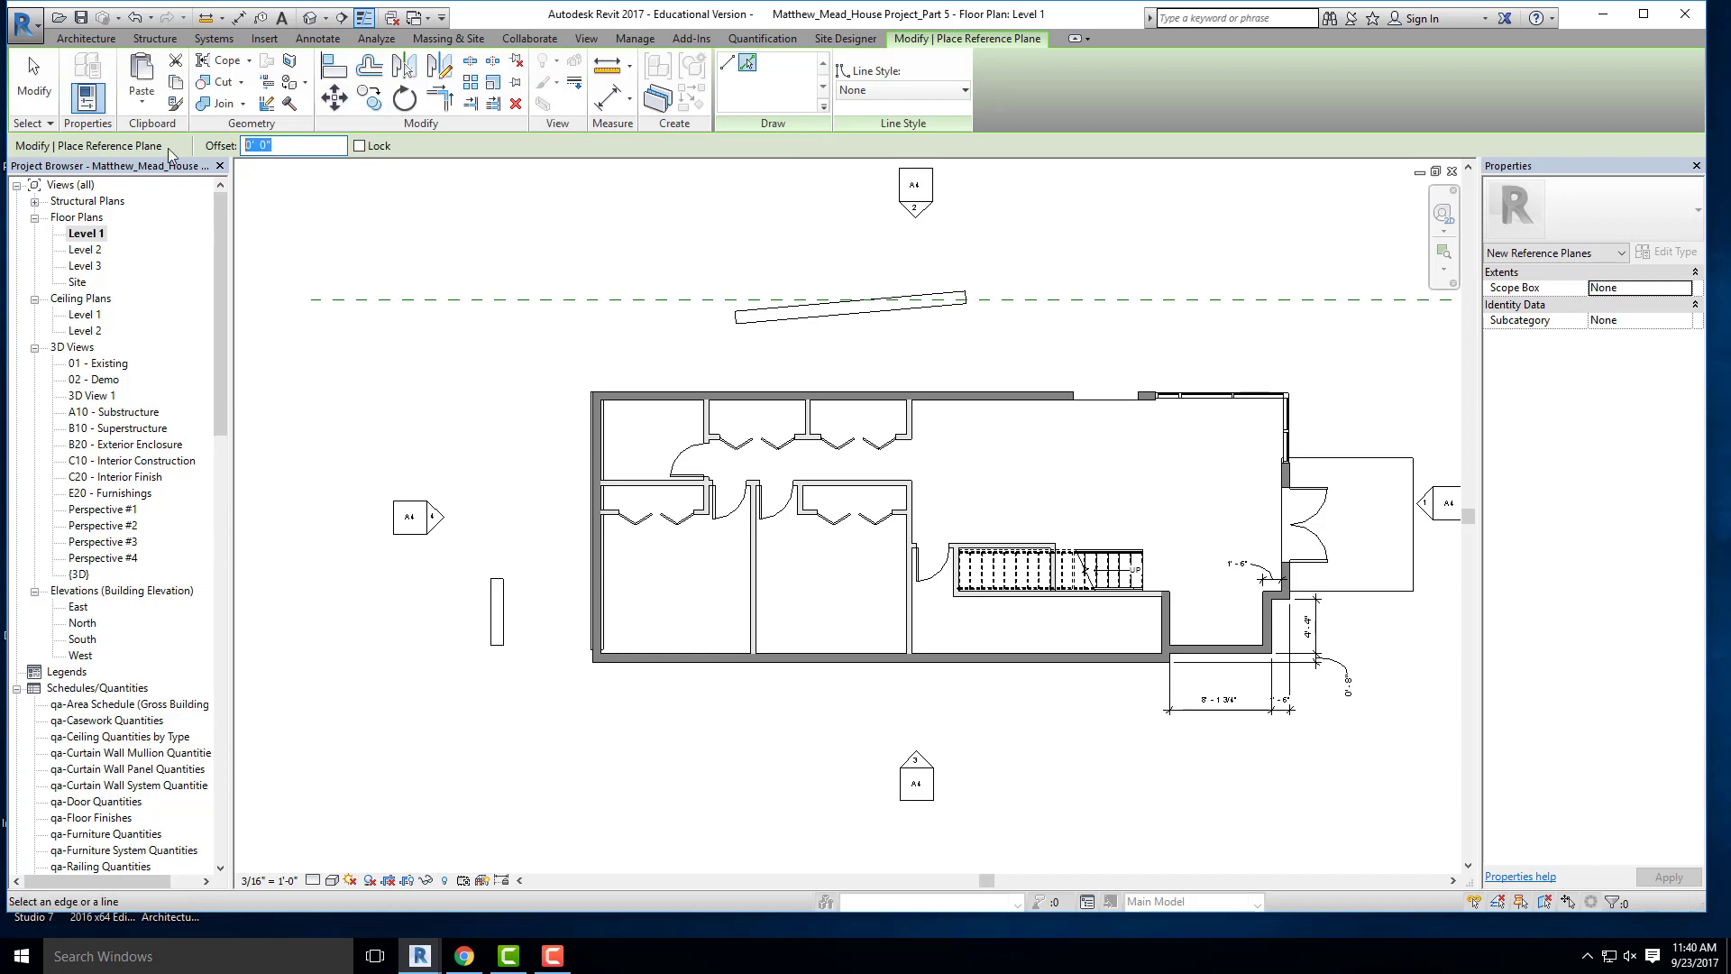
pyautogui.write('10')
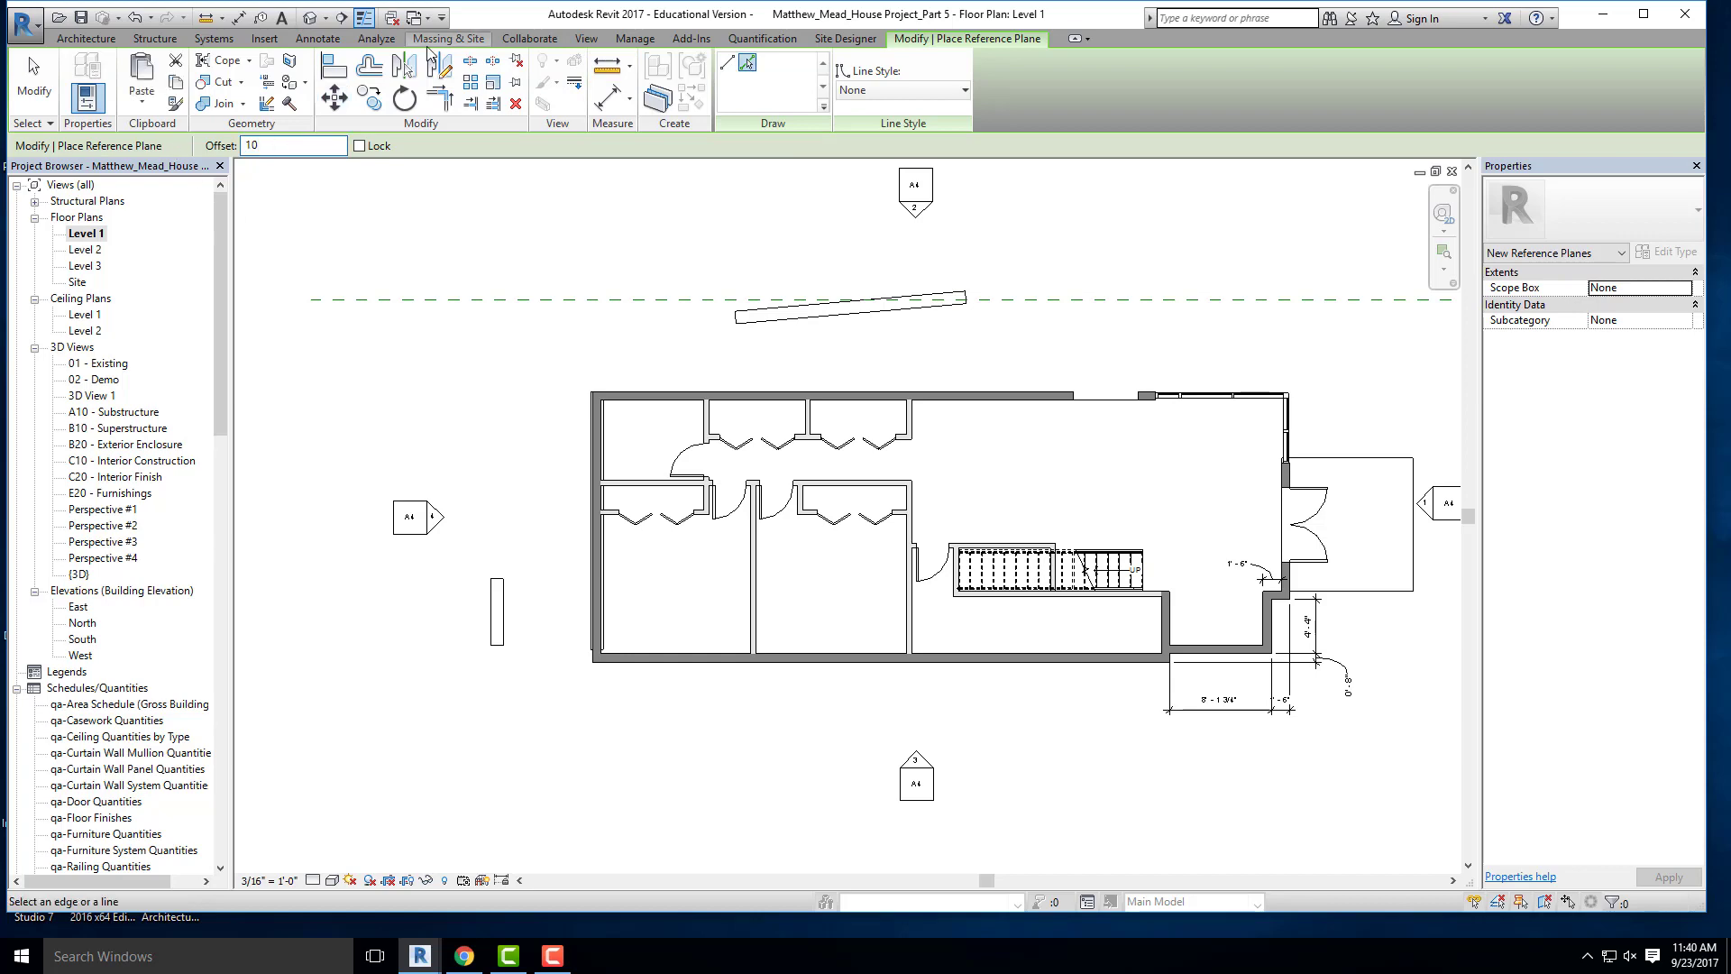
pyautogui.click(464, 956)
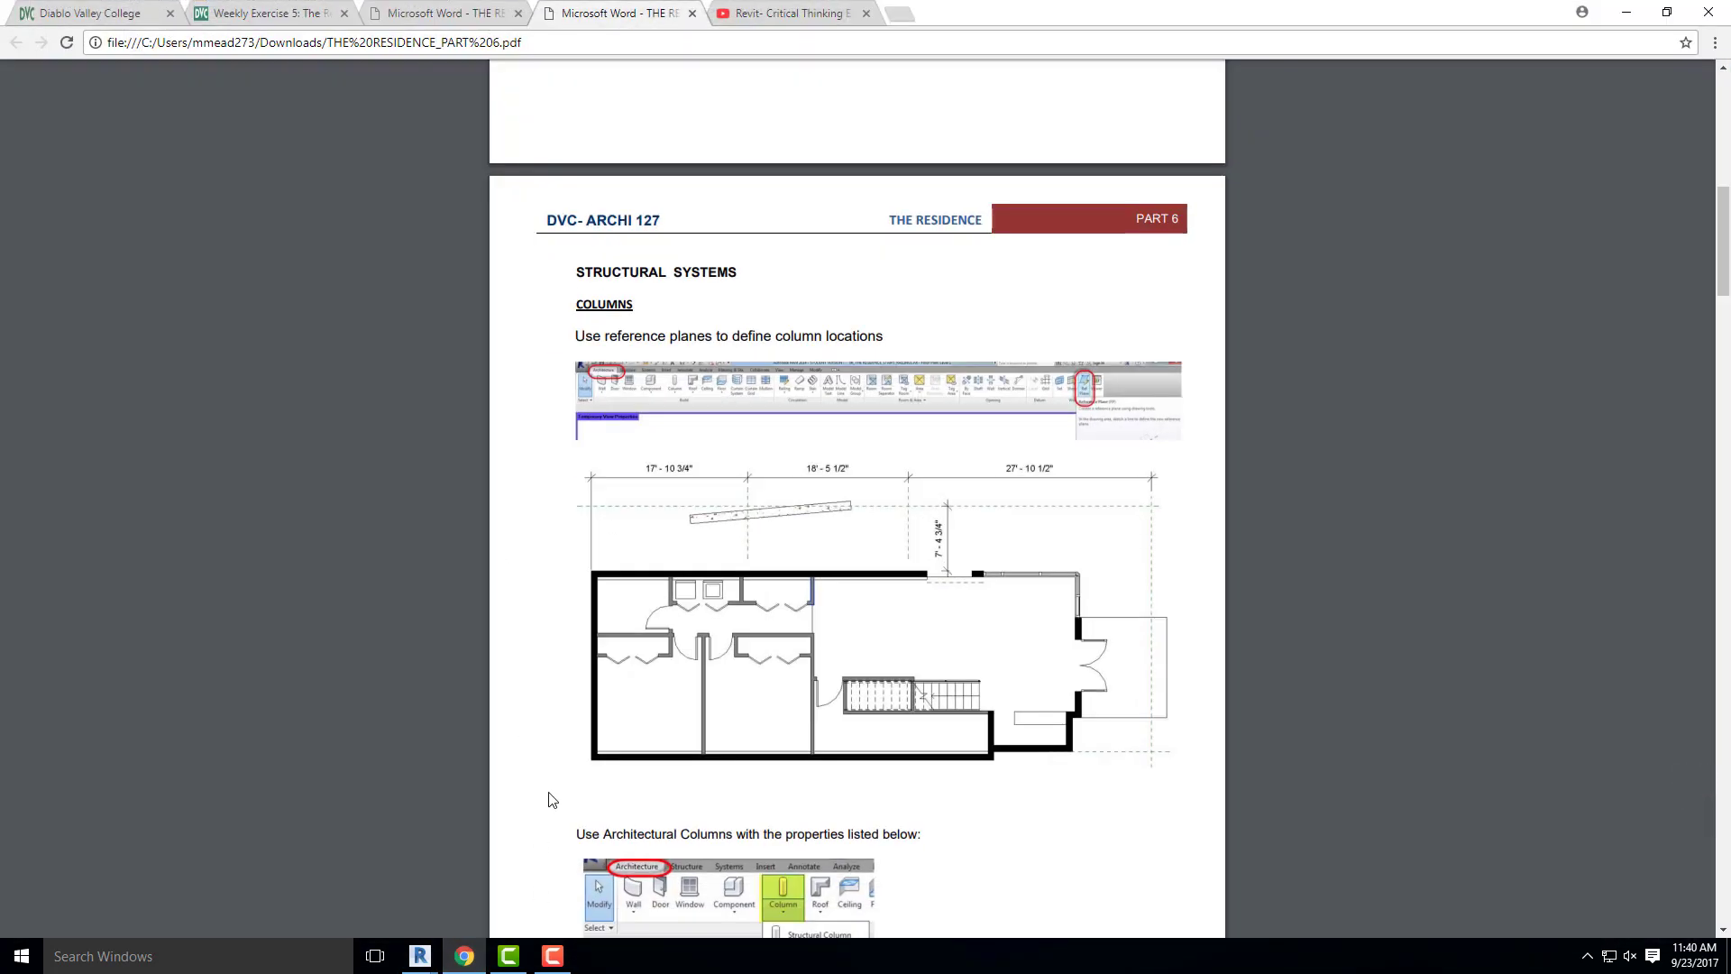
pyautogui.hotkey('alt', 'Tab')
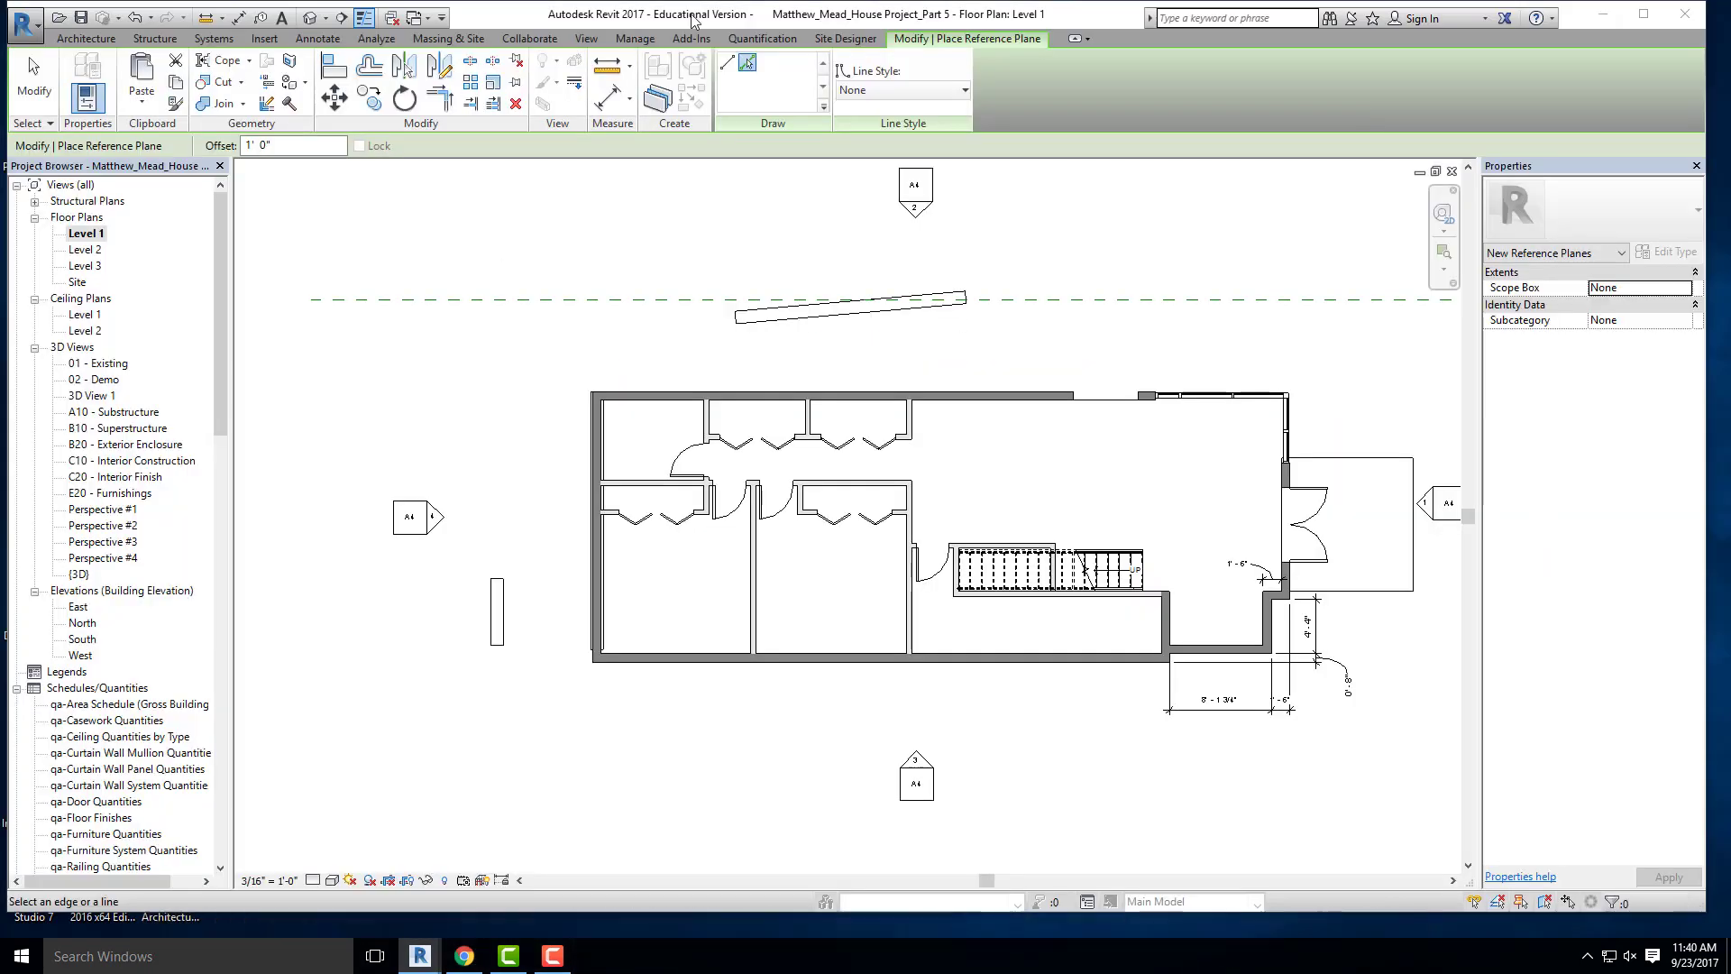
pyautogui.moveTo(304, 146); pyautogui.dragTo(142, 112)
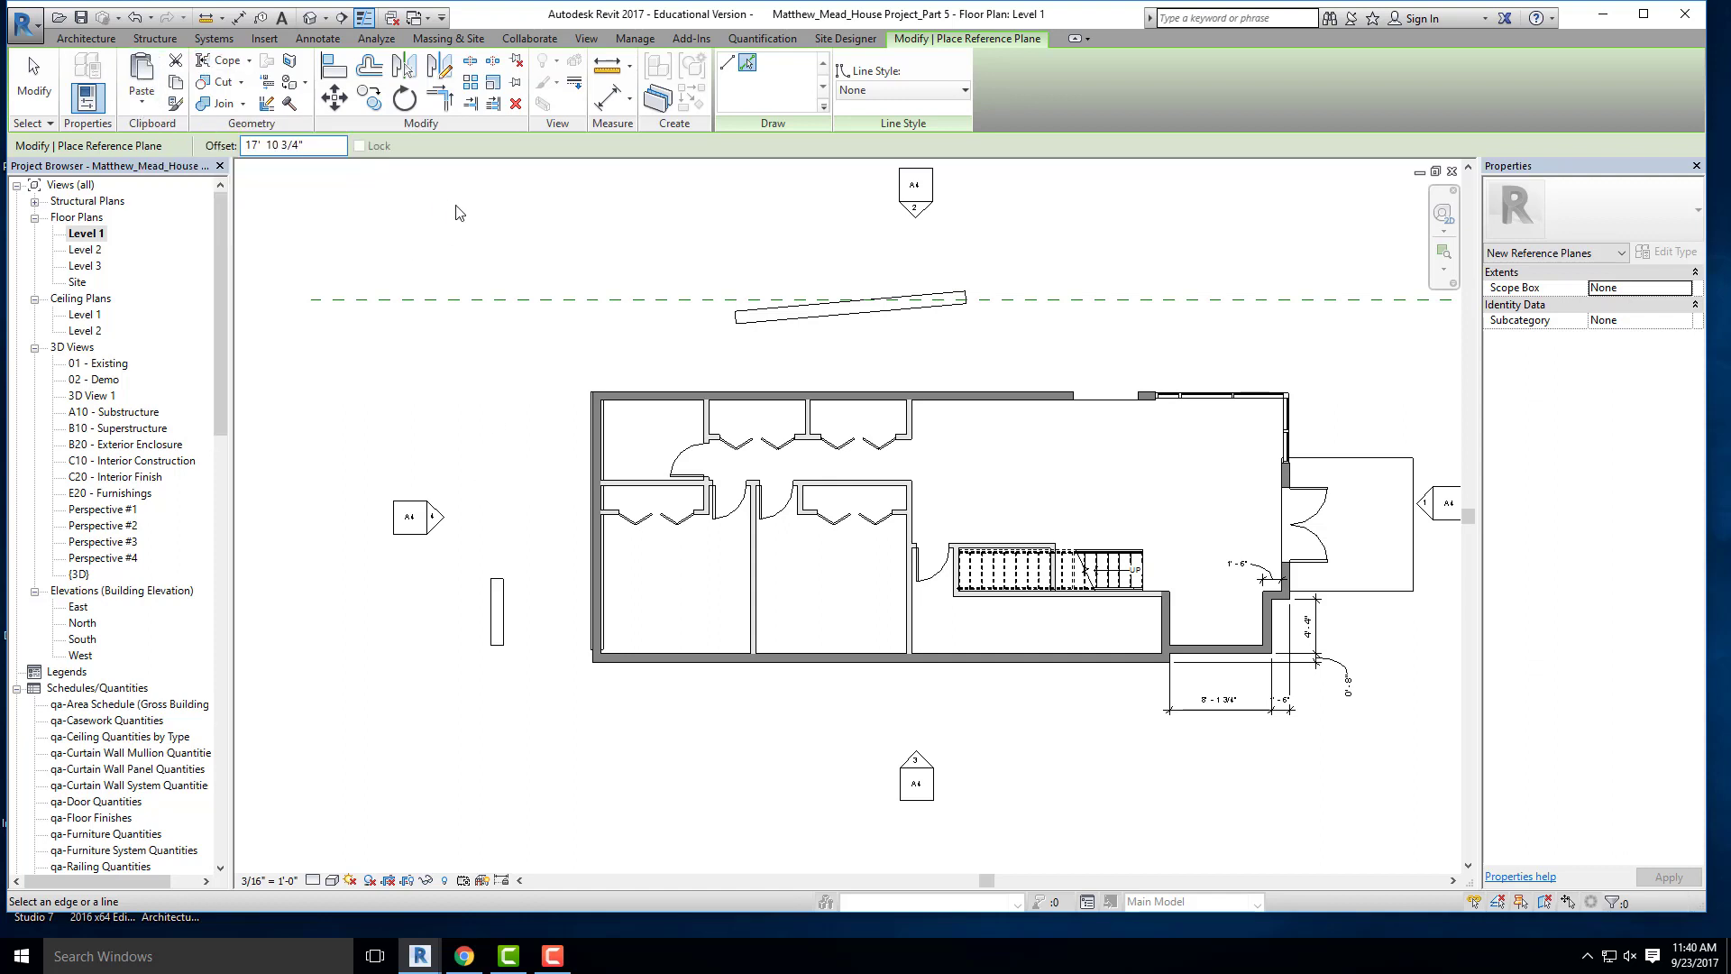
pyautogui.scroll(2, 638, 372)
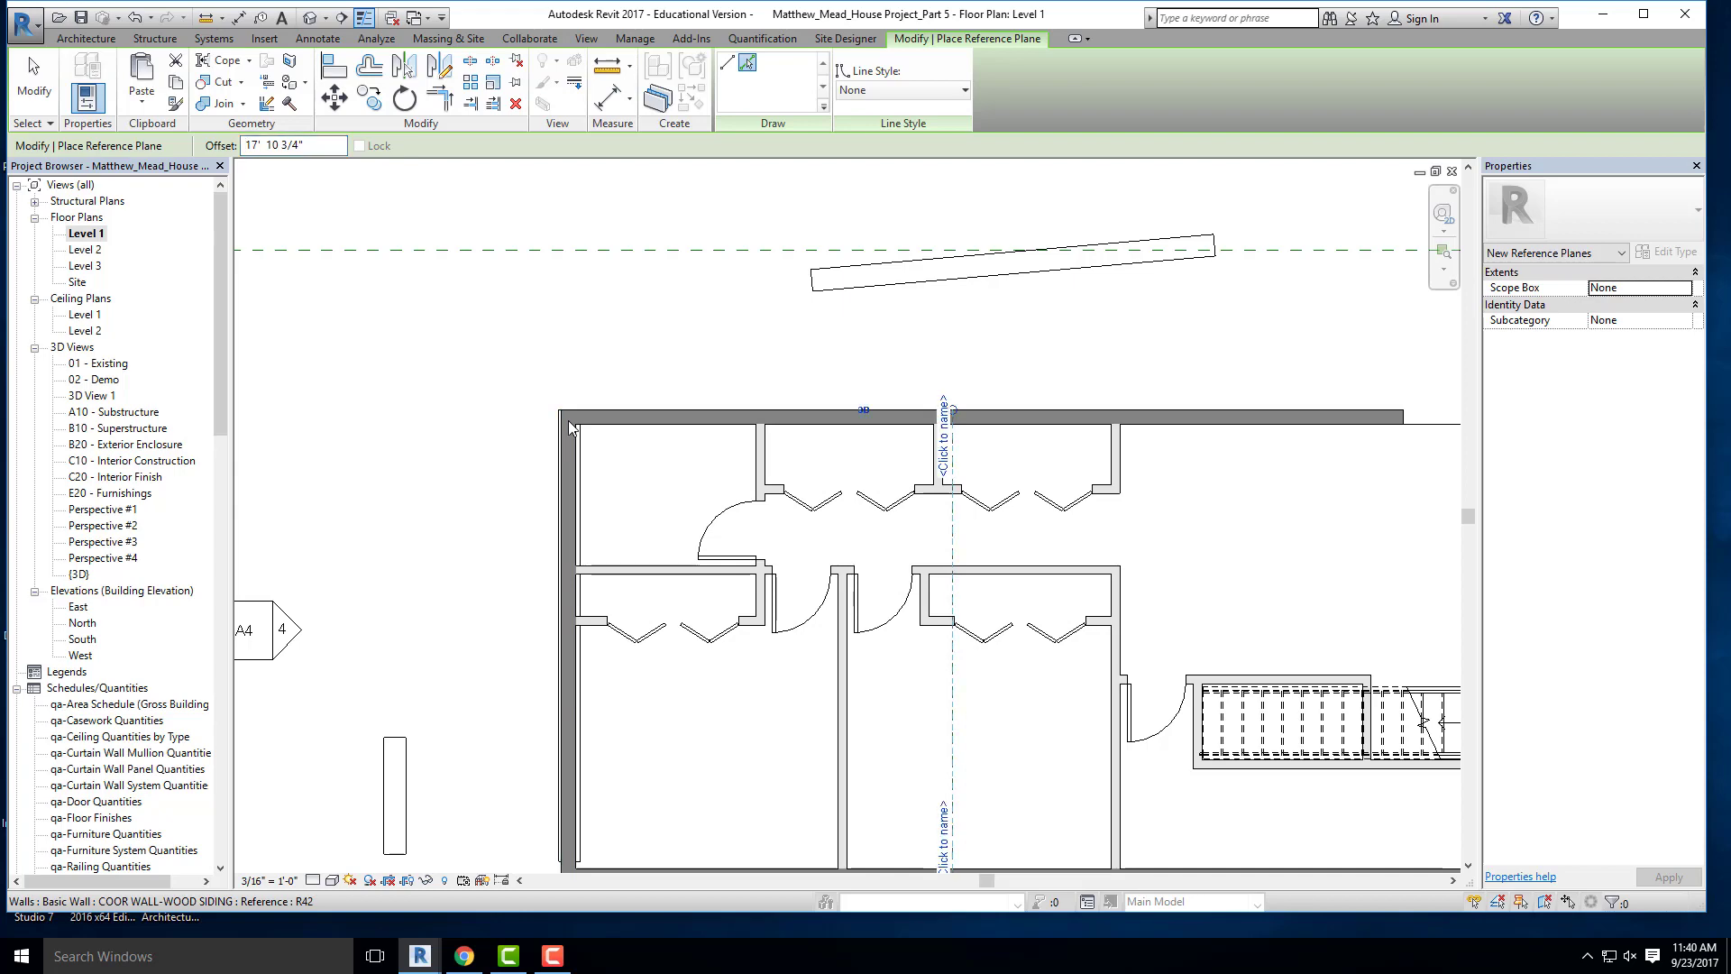
pyautogui.press('Escape')
pyautogui.press('Escape')
# - Extend both ends of the vertical reference plane well past the building's upper and lower exterior walls
pyautogui.click(956, 528)
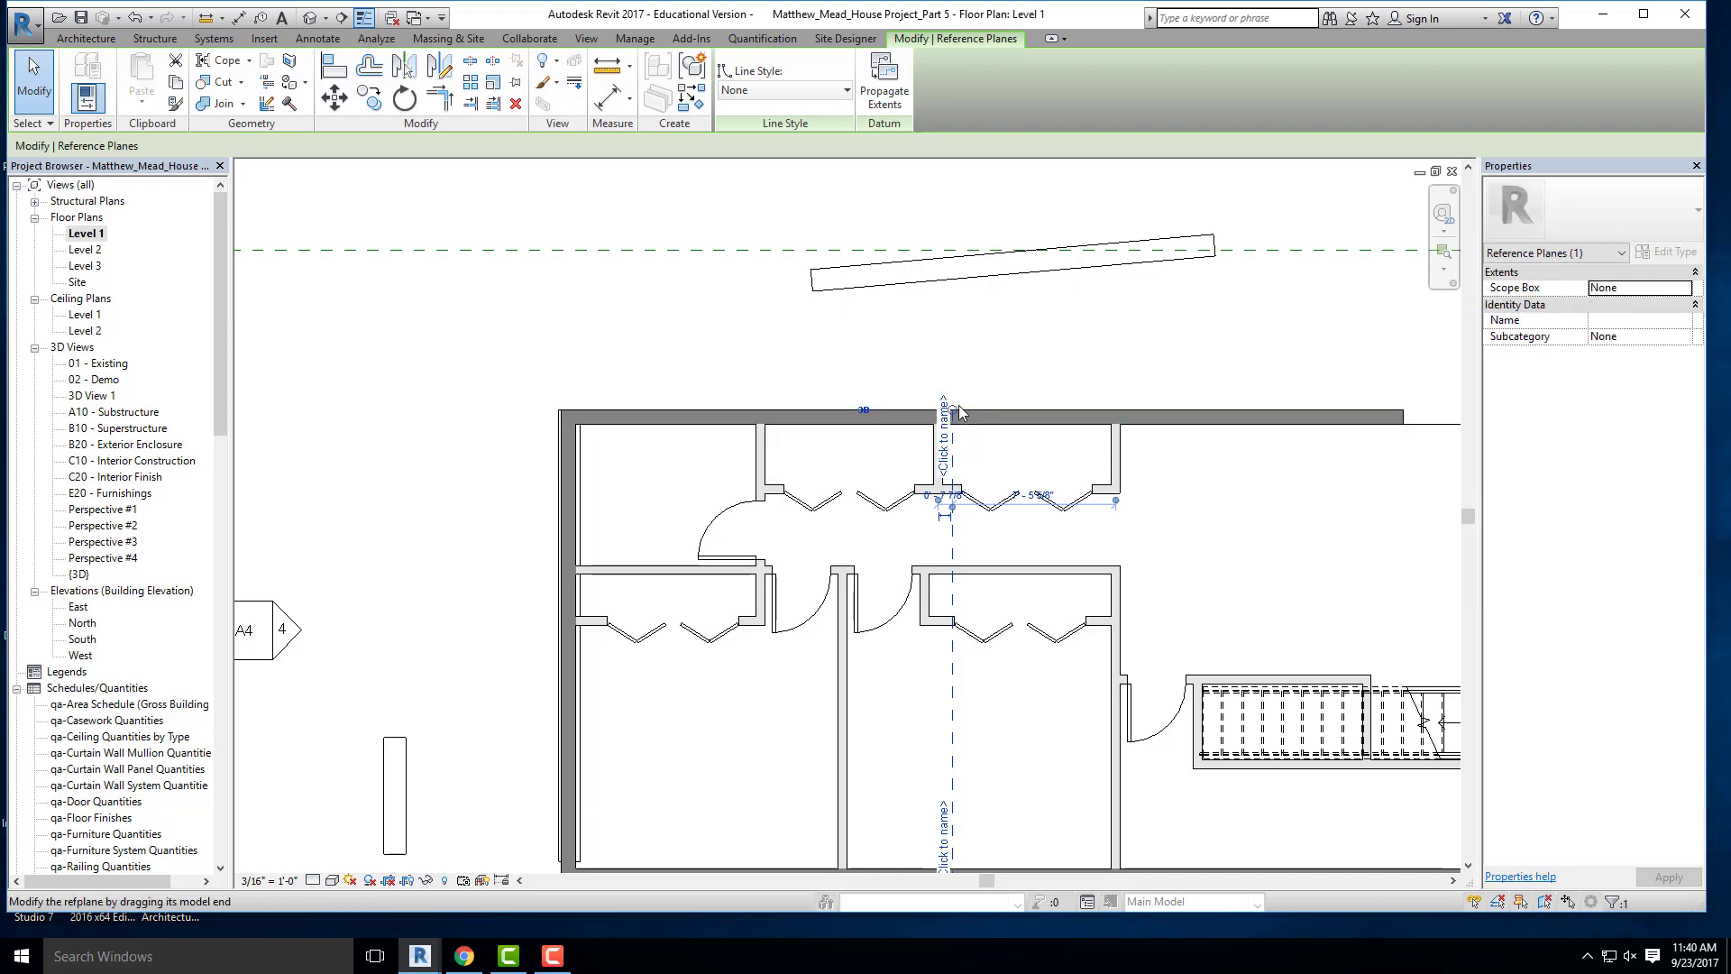
pyautogui.scroll(-2, 934, 321)
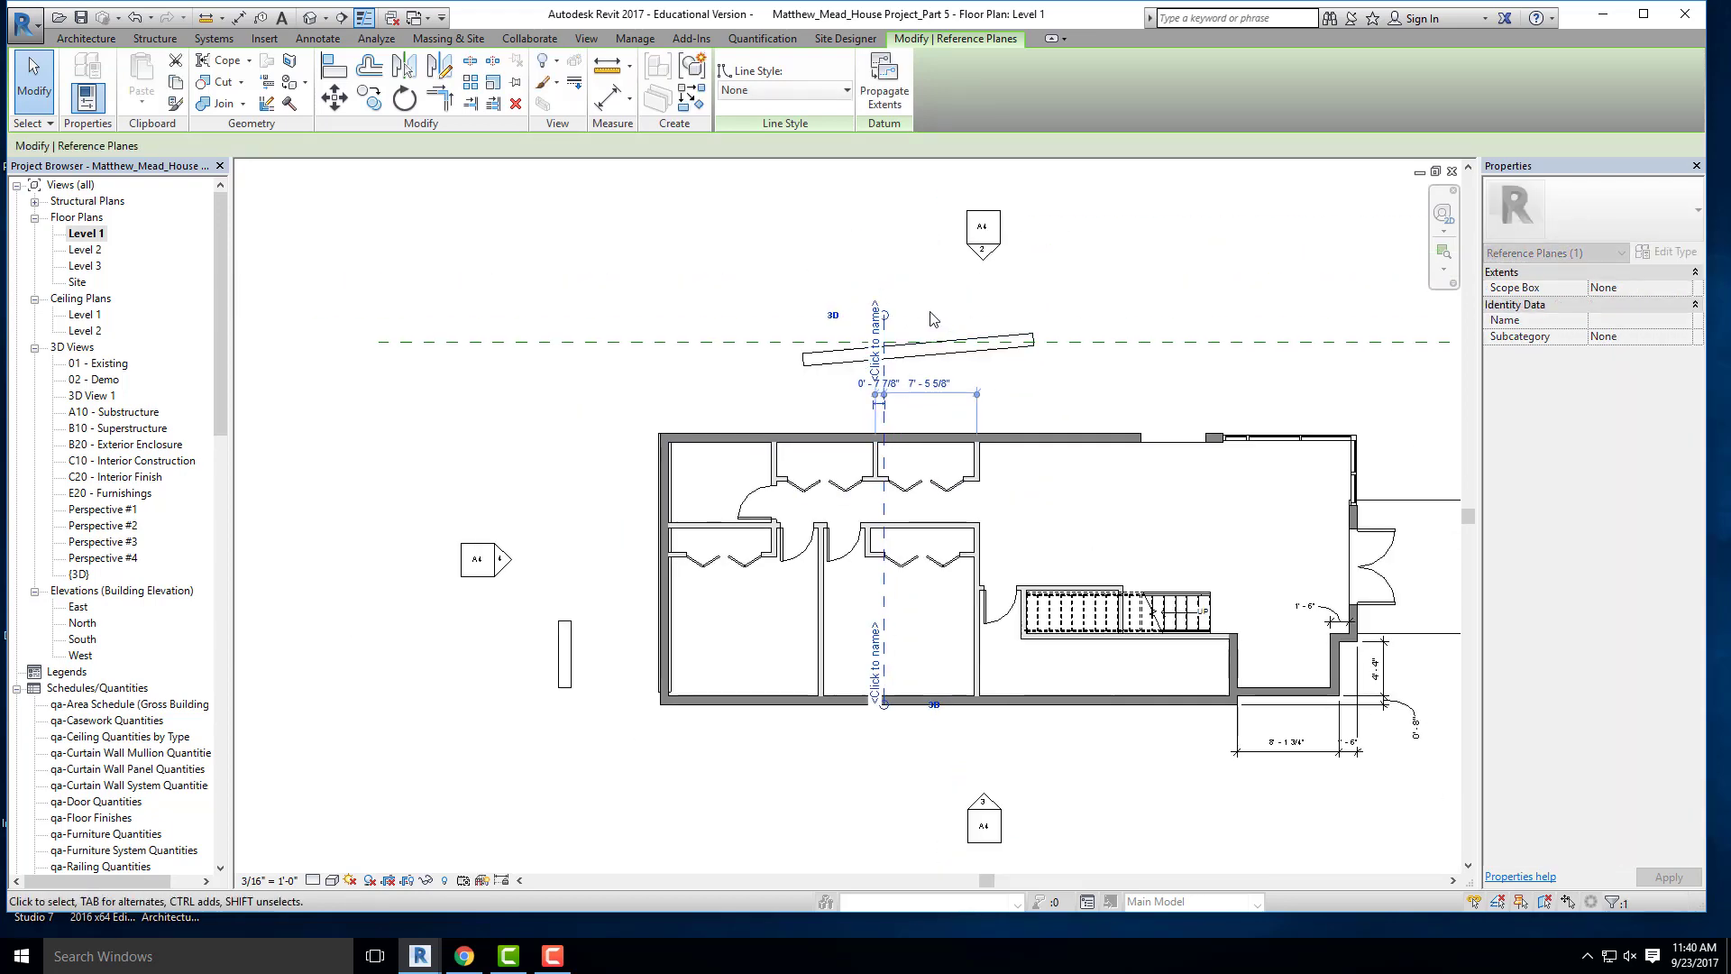
pyautogui.scroll(2, 866, 320)
pyautogui.moveTo(842, 311); pyautogui.dragTo(842, 181)
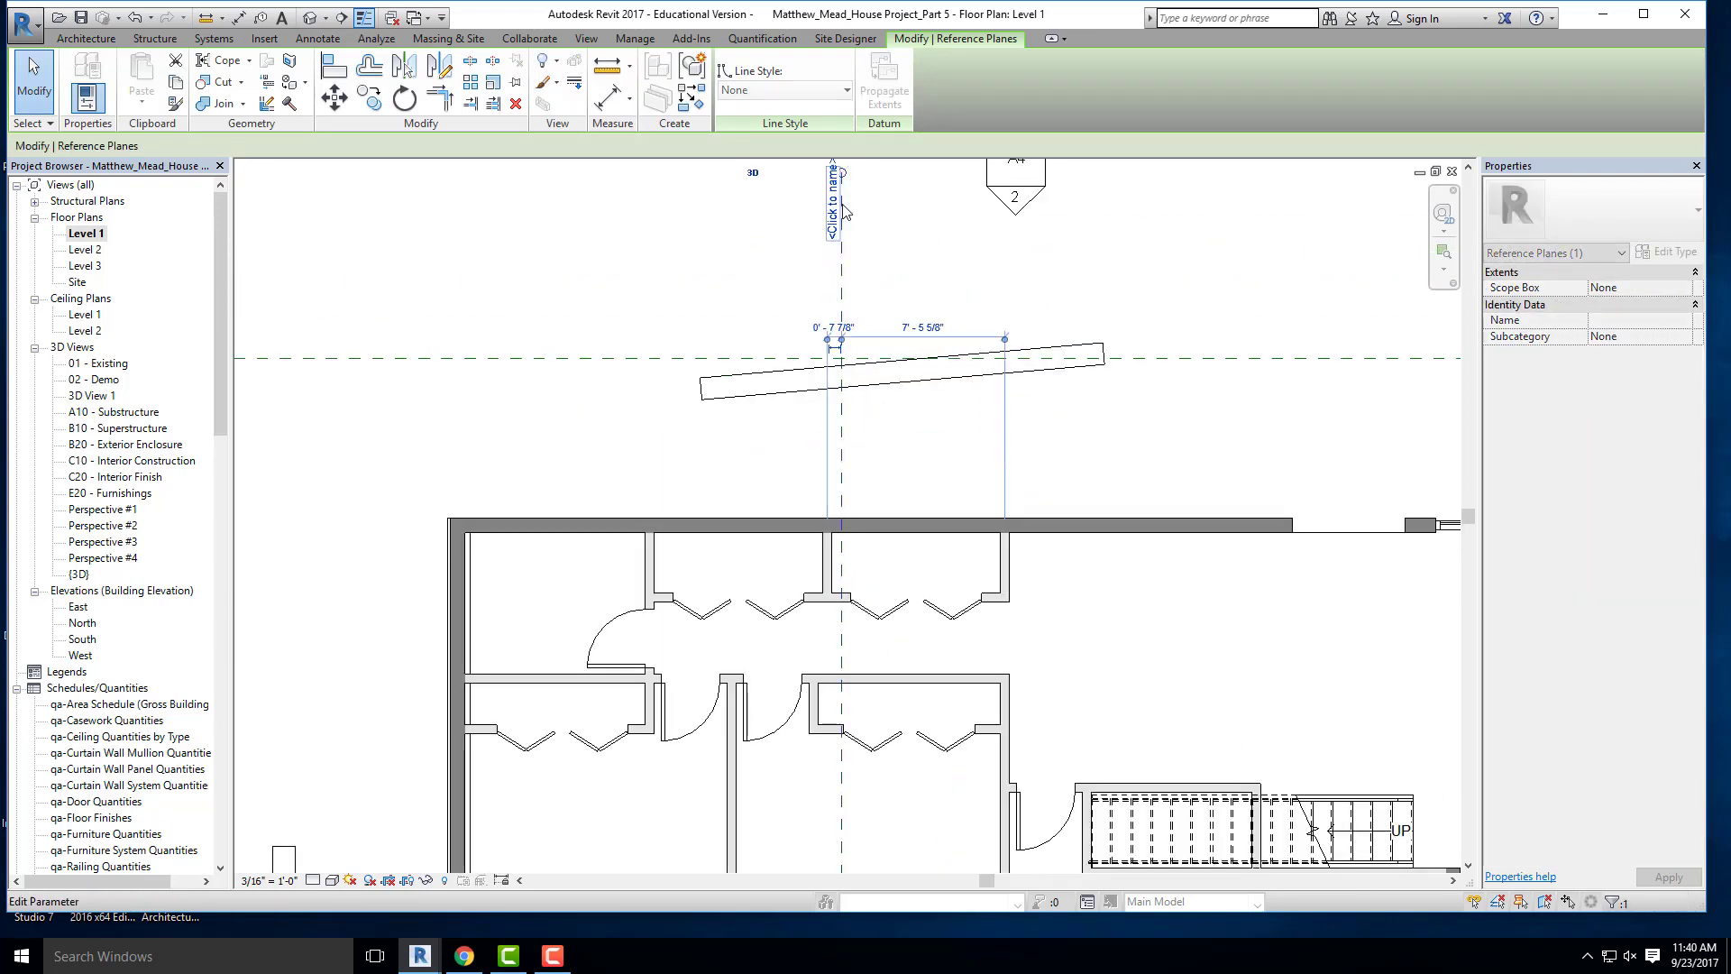
pyautogui.scroll(-2, 842, 181)
pyautogui.scroll(1, 842, 547)
pyautogui.moveTo(842, 545); pyautogui.dragTo(843, 693)
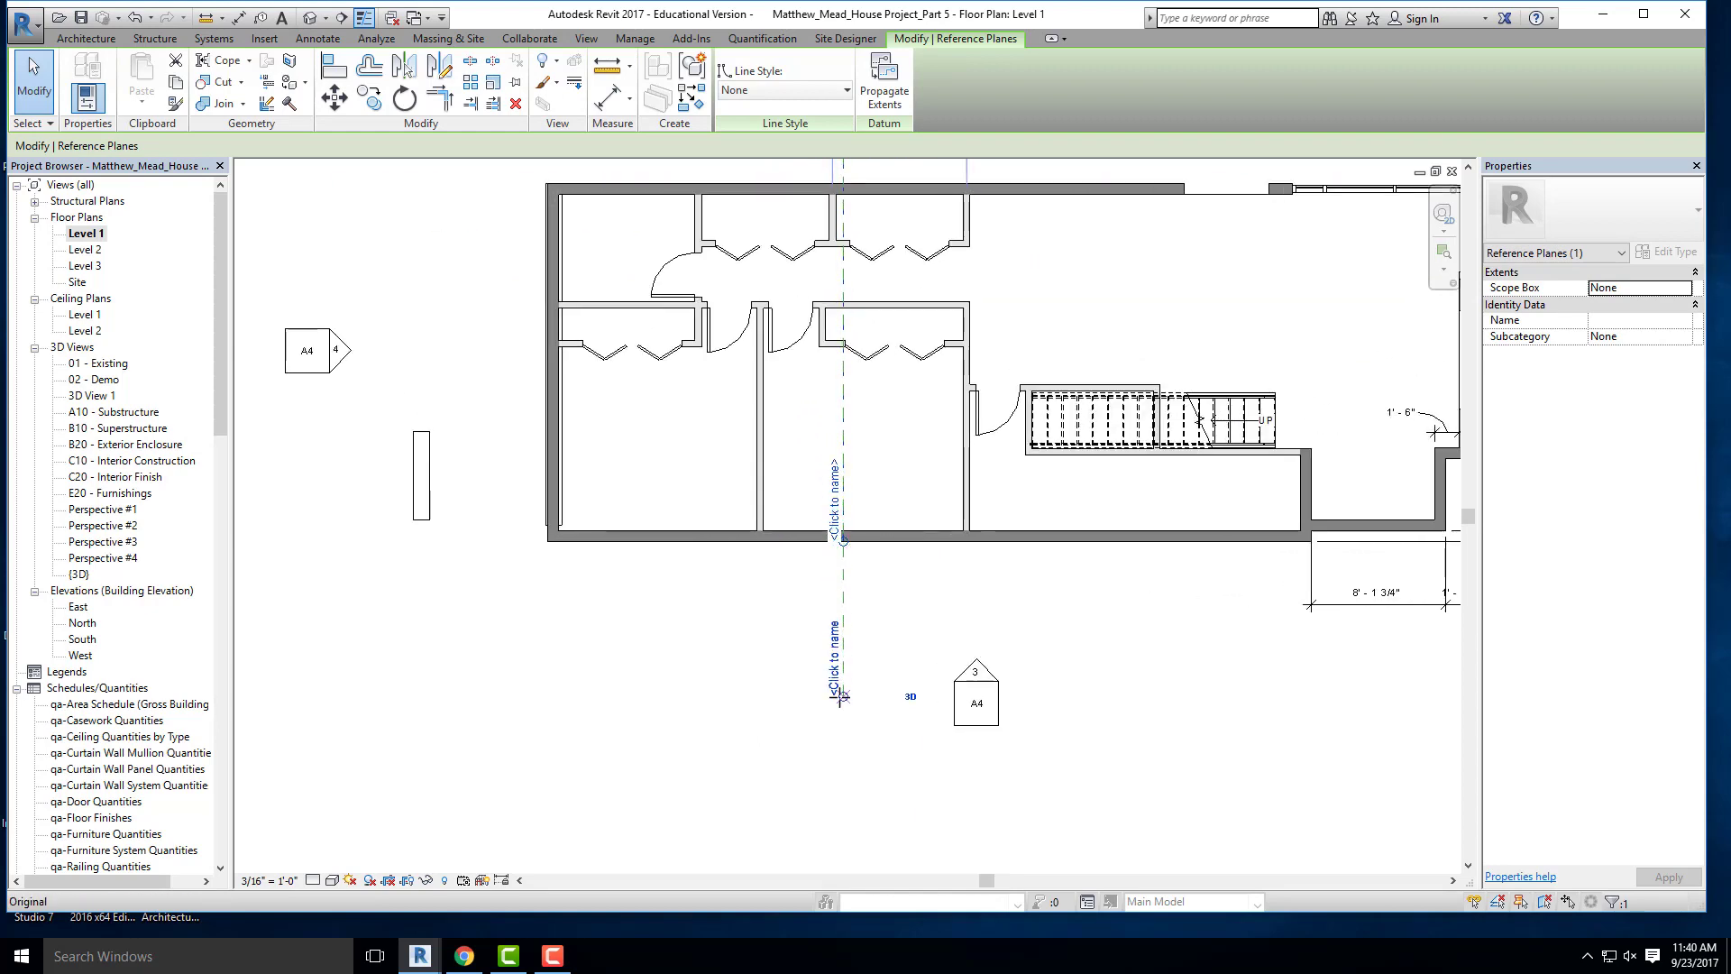
pyautogui.scroll(-2, 651, 639)
pyautogui.click(1038, 834)
# - Check the next column spacing in the exercise PDF and copy the vertical reference plane 18' 5 1/2" to the right
pyautogui.scroll(3, 771, 532)
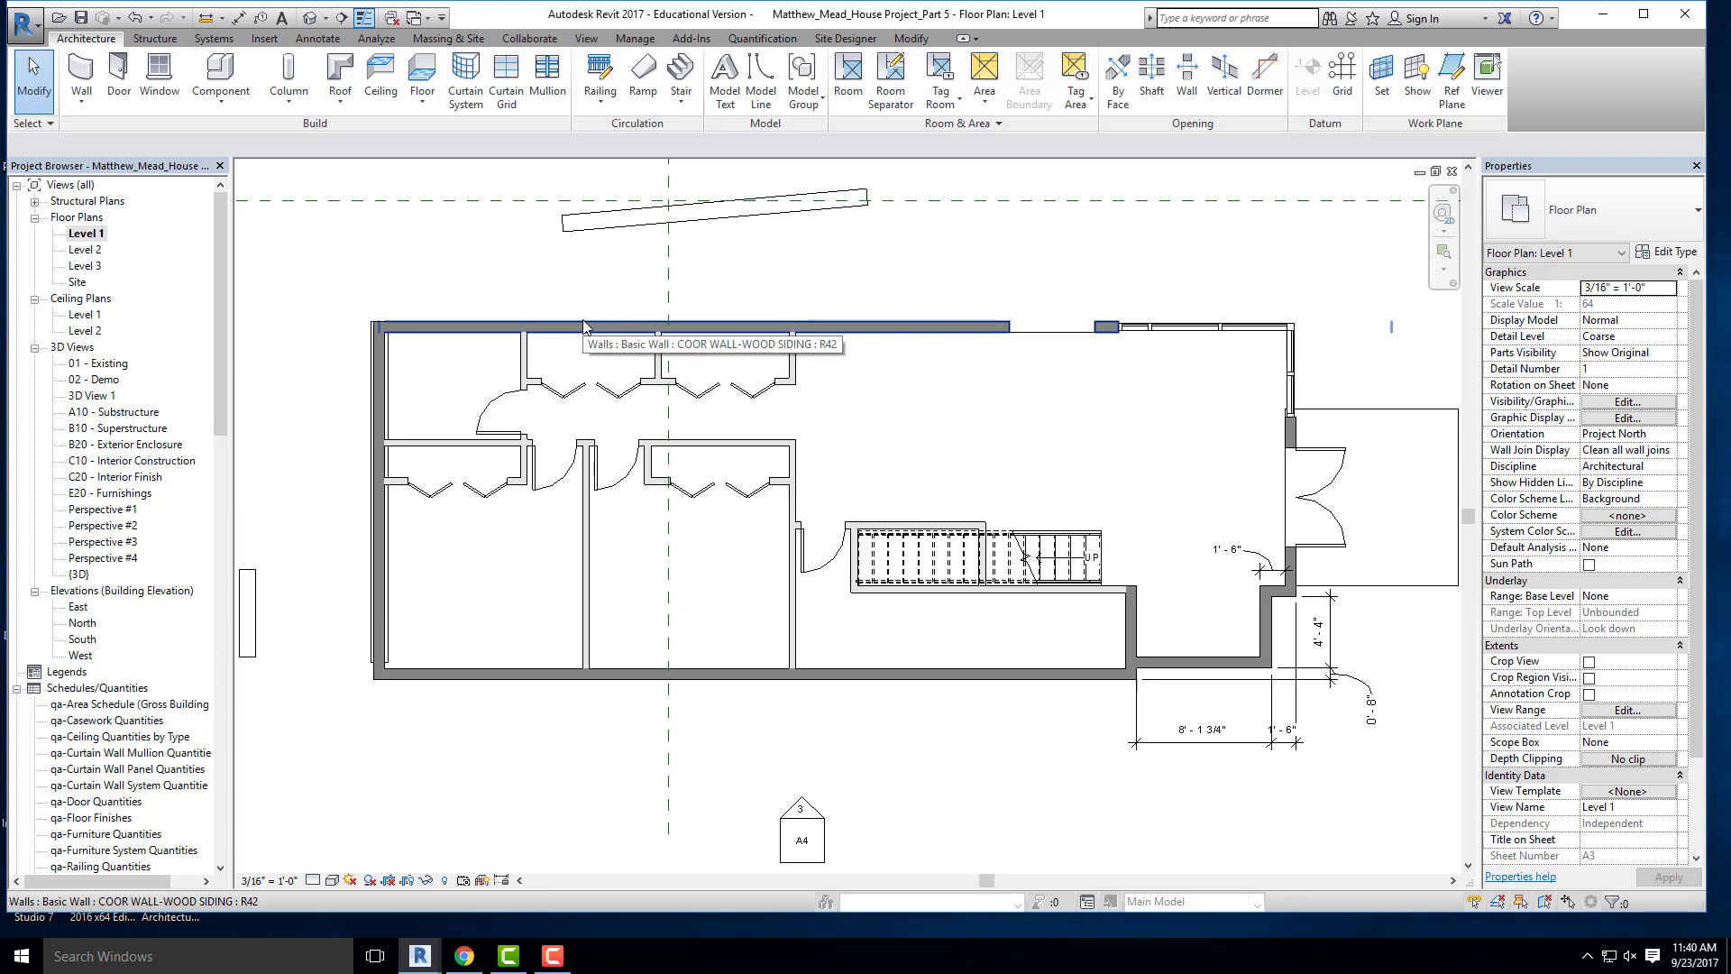
pyautogui.moveTo(783, 230); pyautogui.dragTo(776, 325, button='middle')
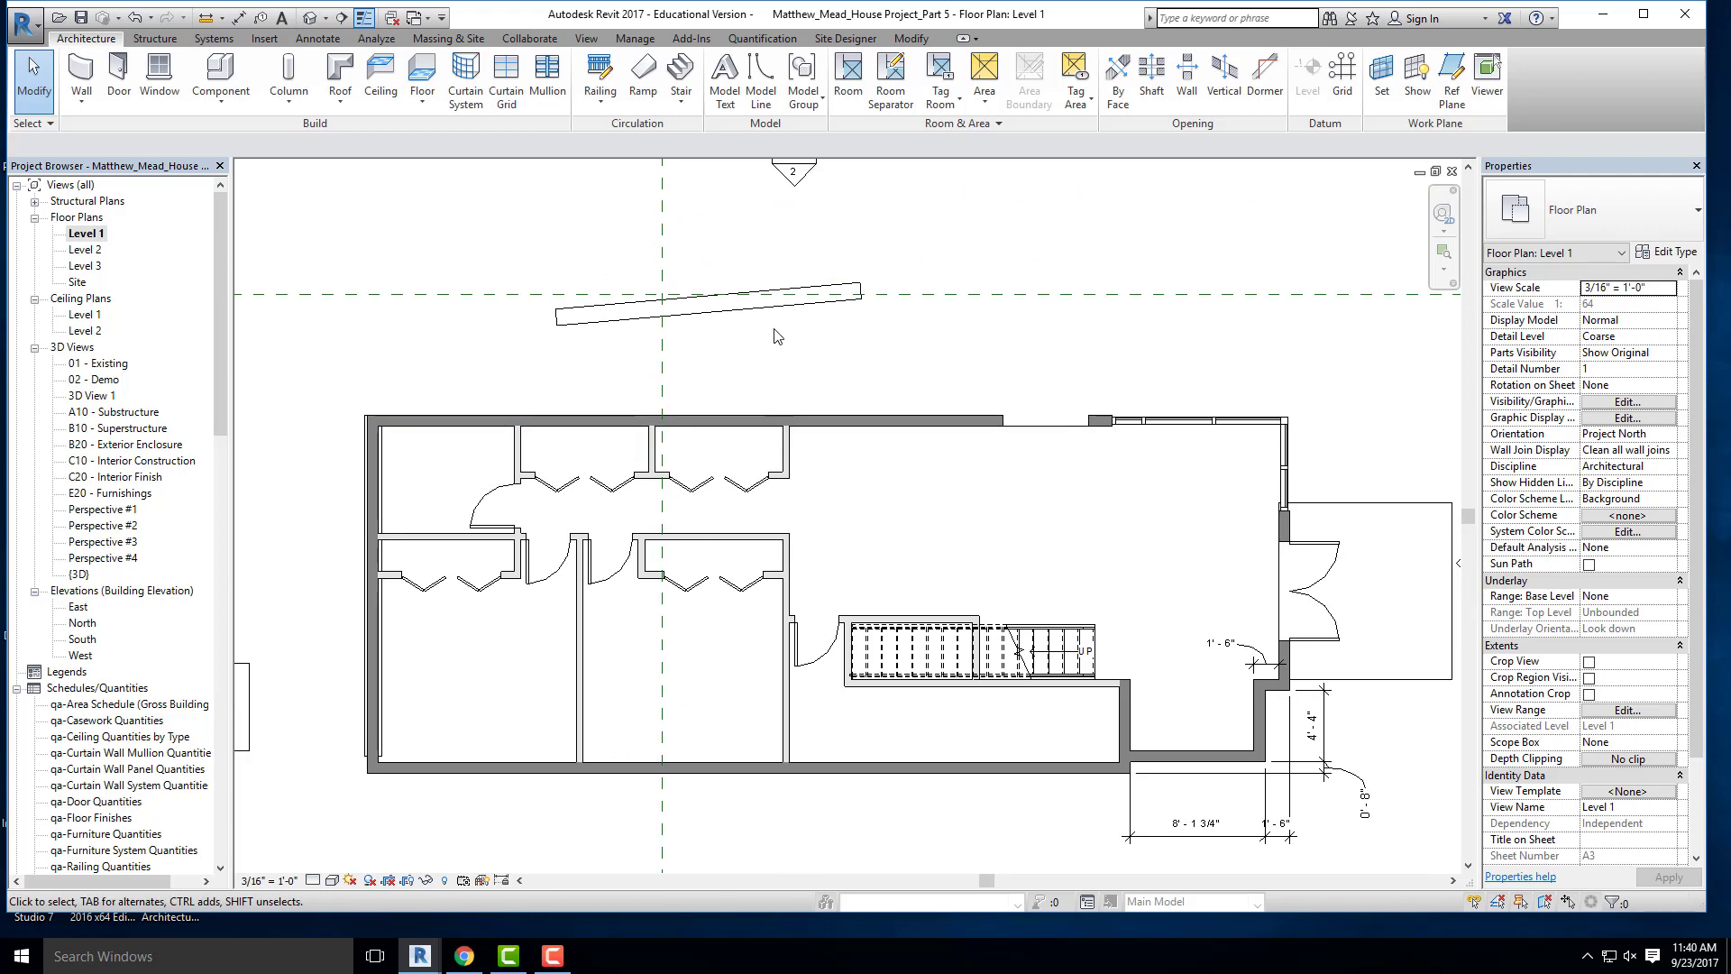
pyautogui.click(465, 956)
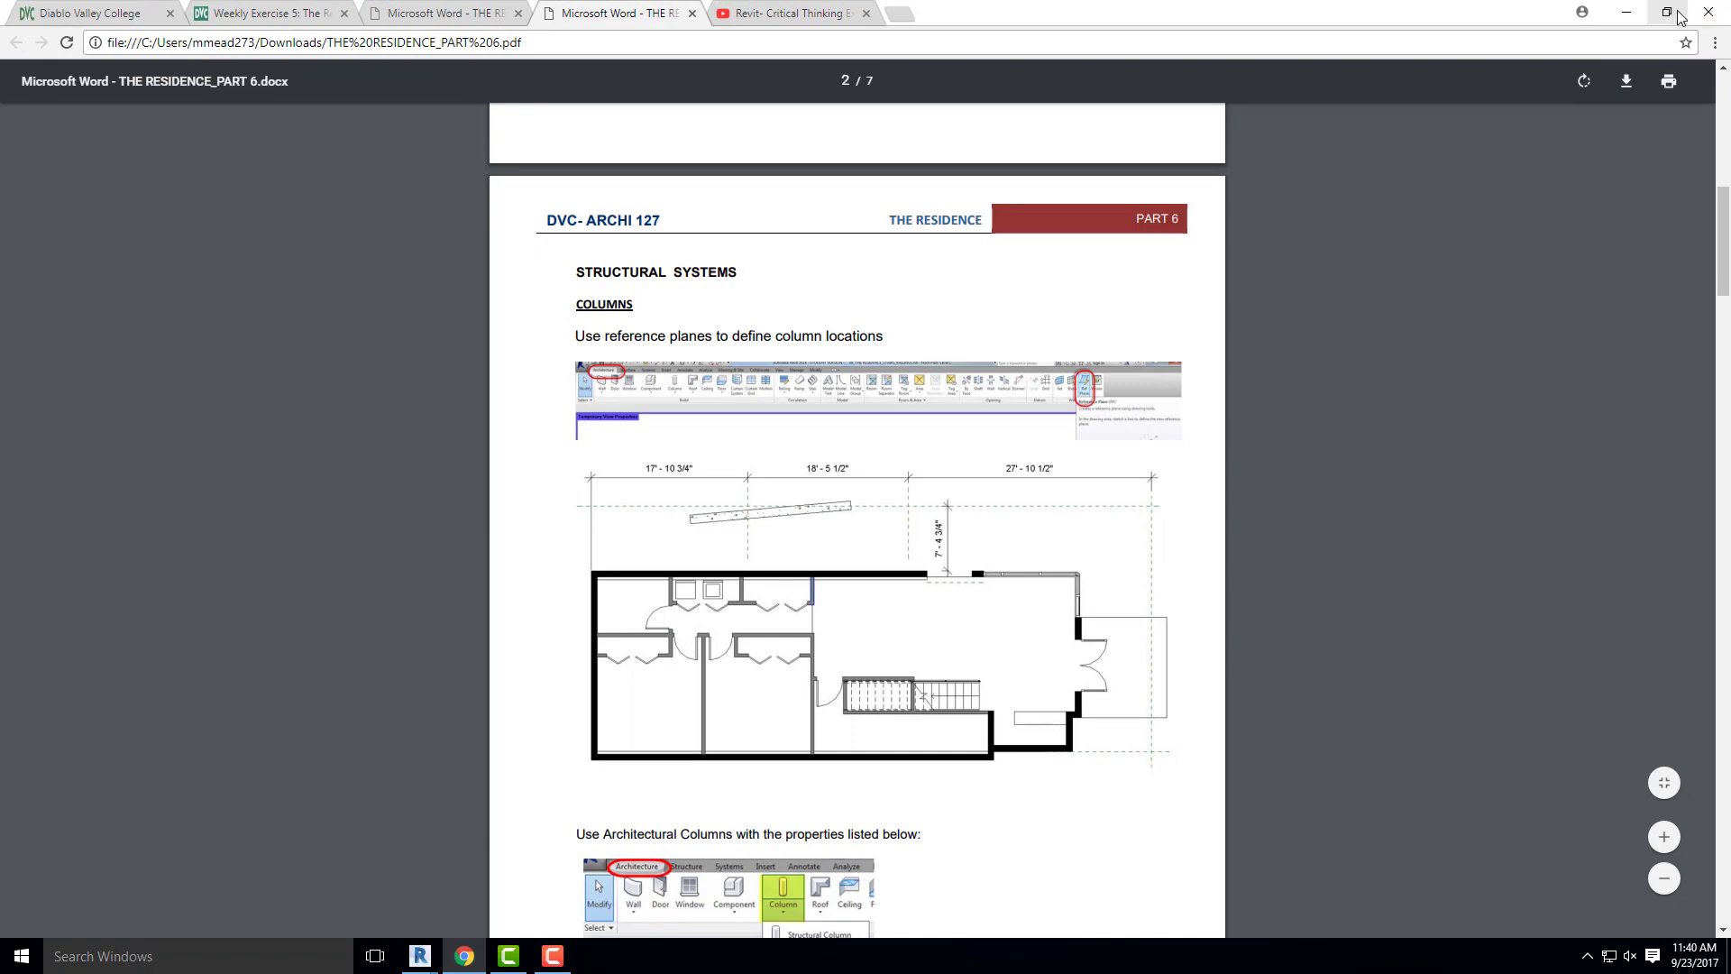
pyautogui.click(1626, 15)
pyautogui.click(665, 365)
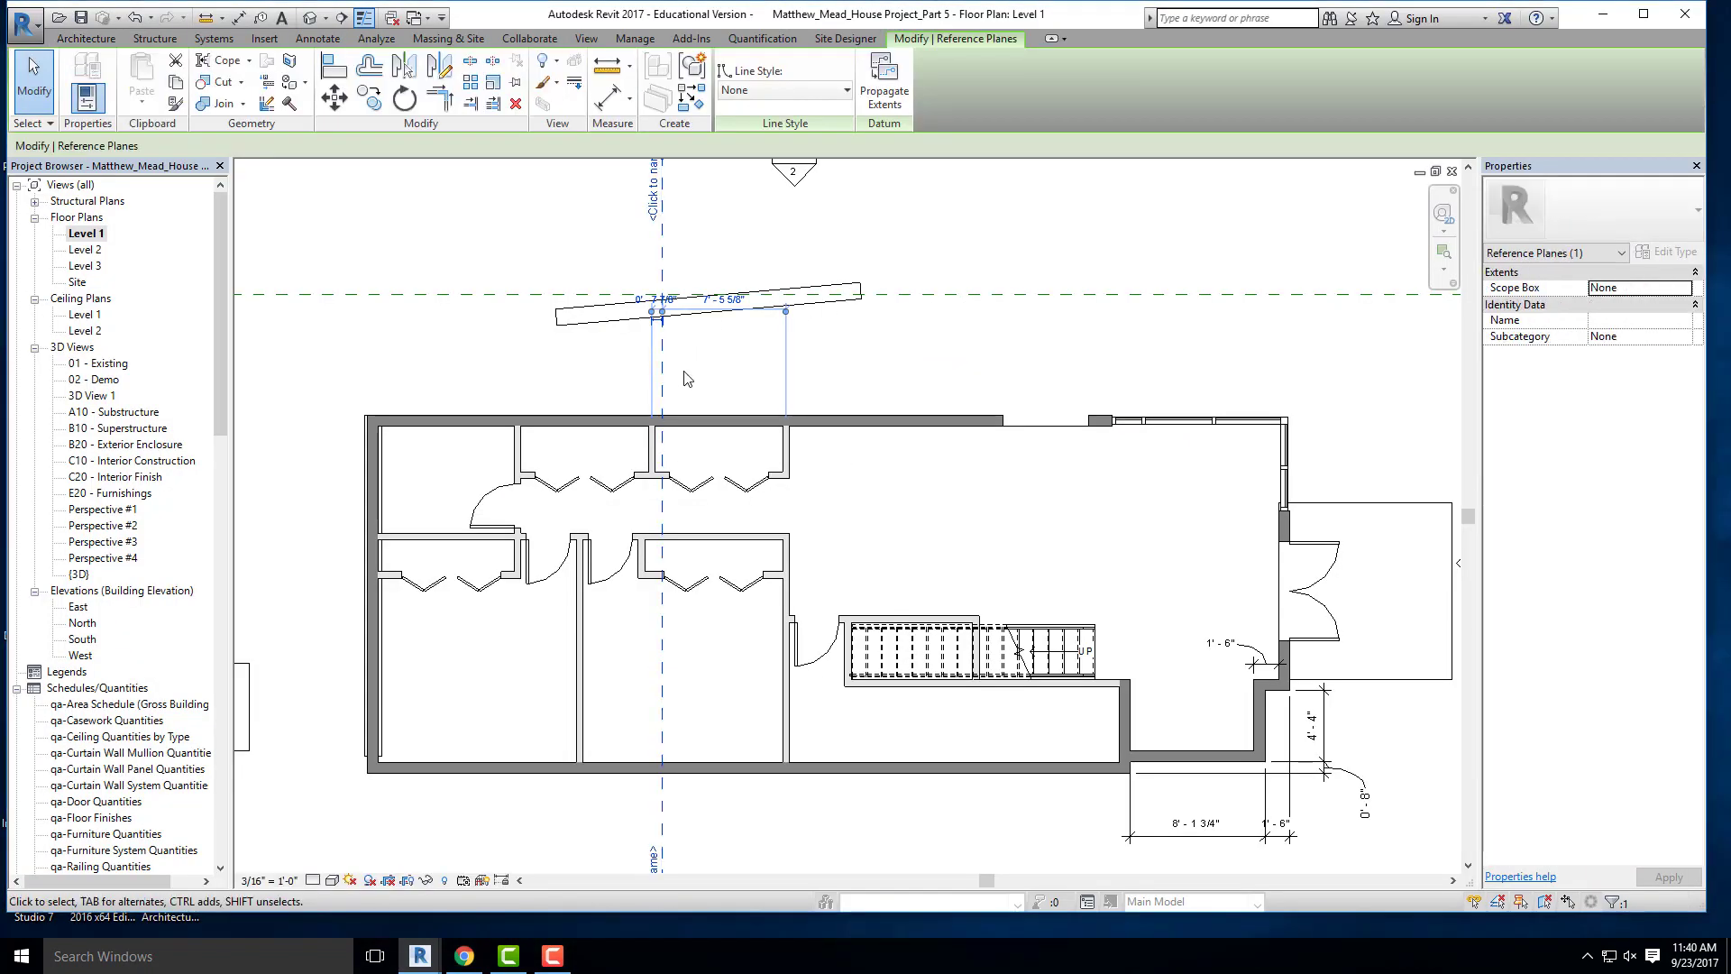
pyautogui.click(369, 97)
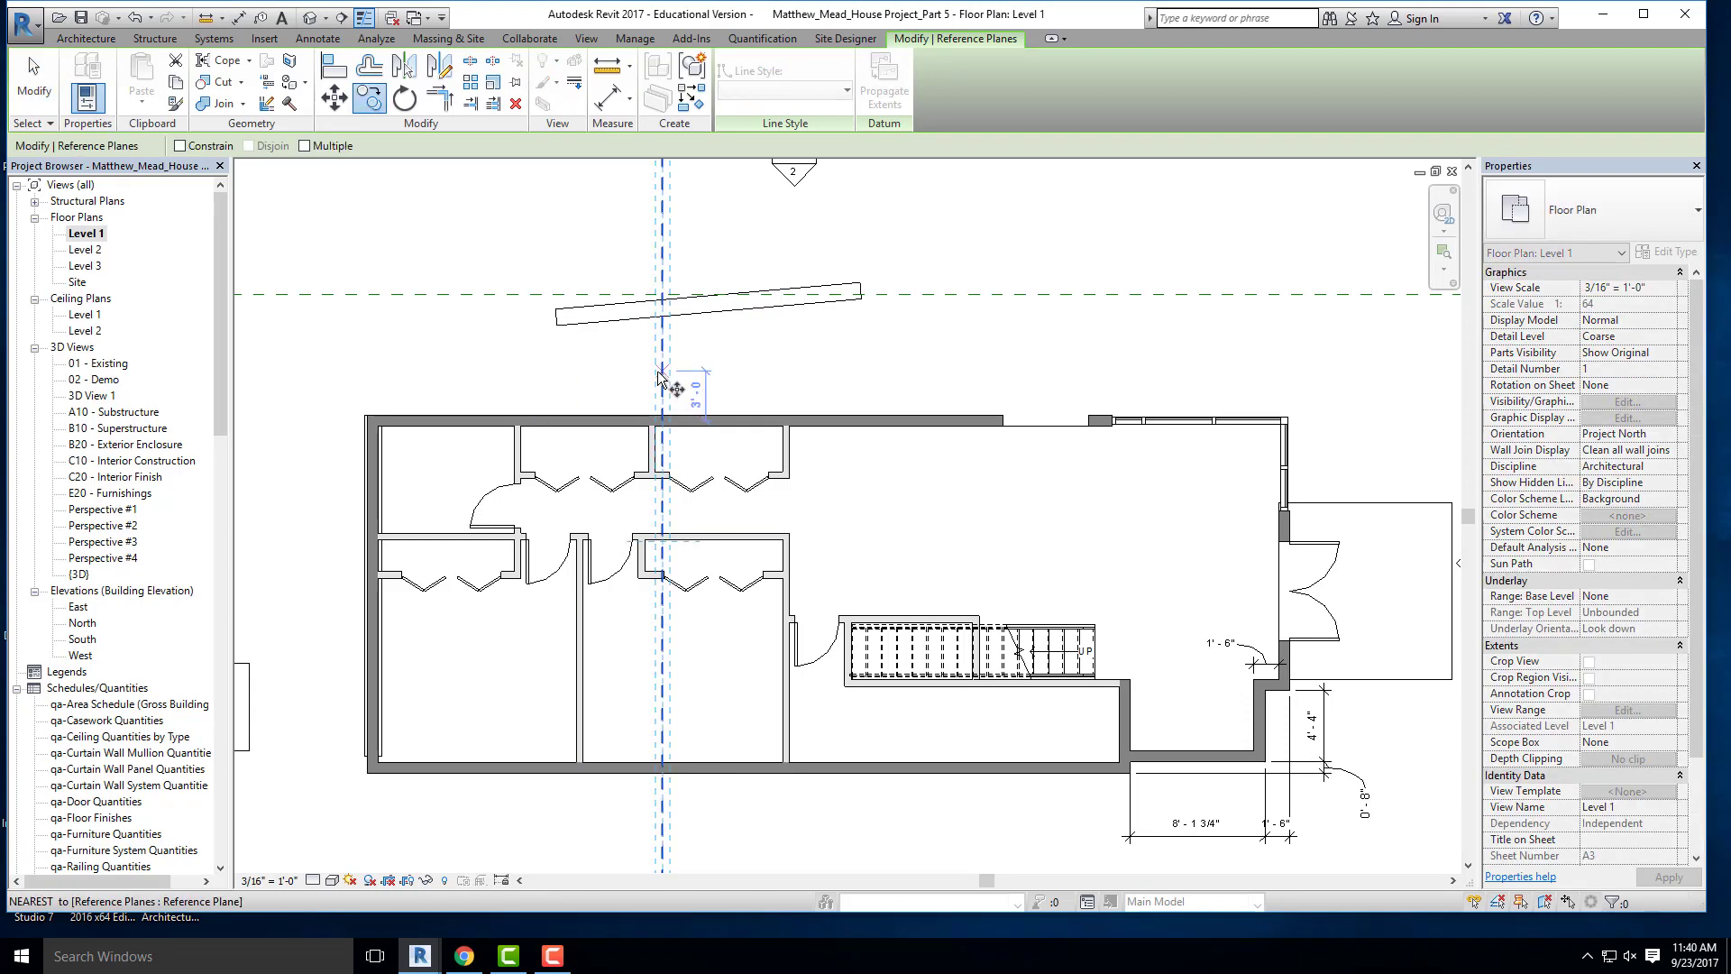
pyautogui.click(667, 371)
pyautogui.write('1')
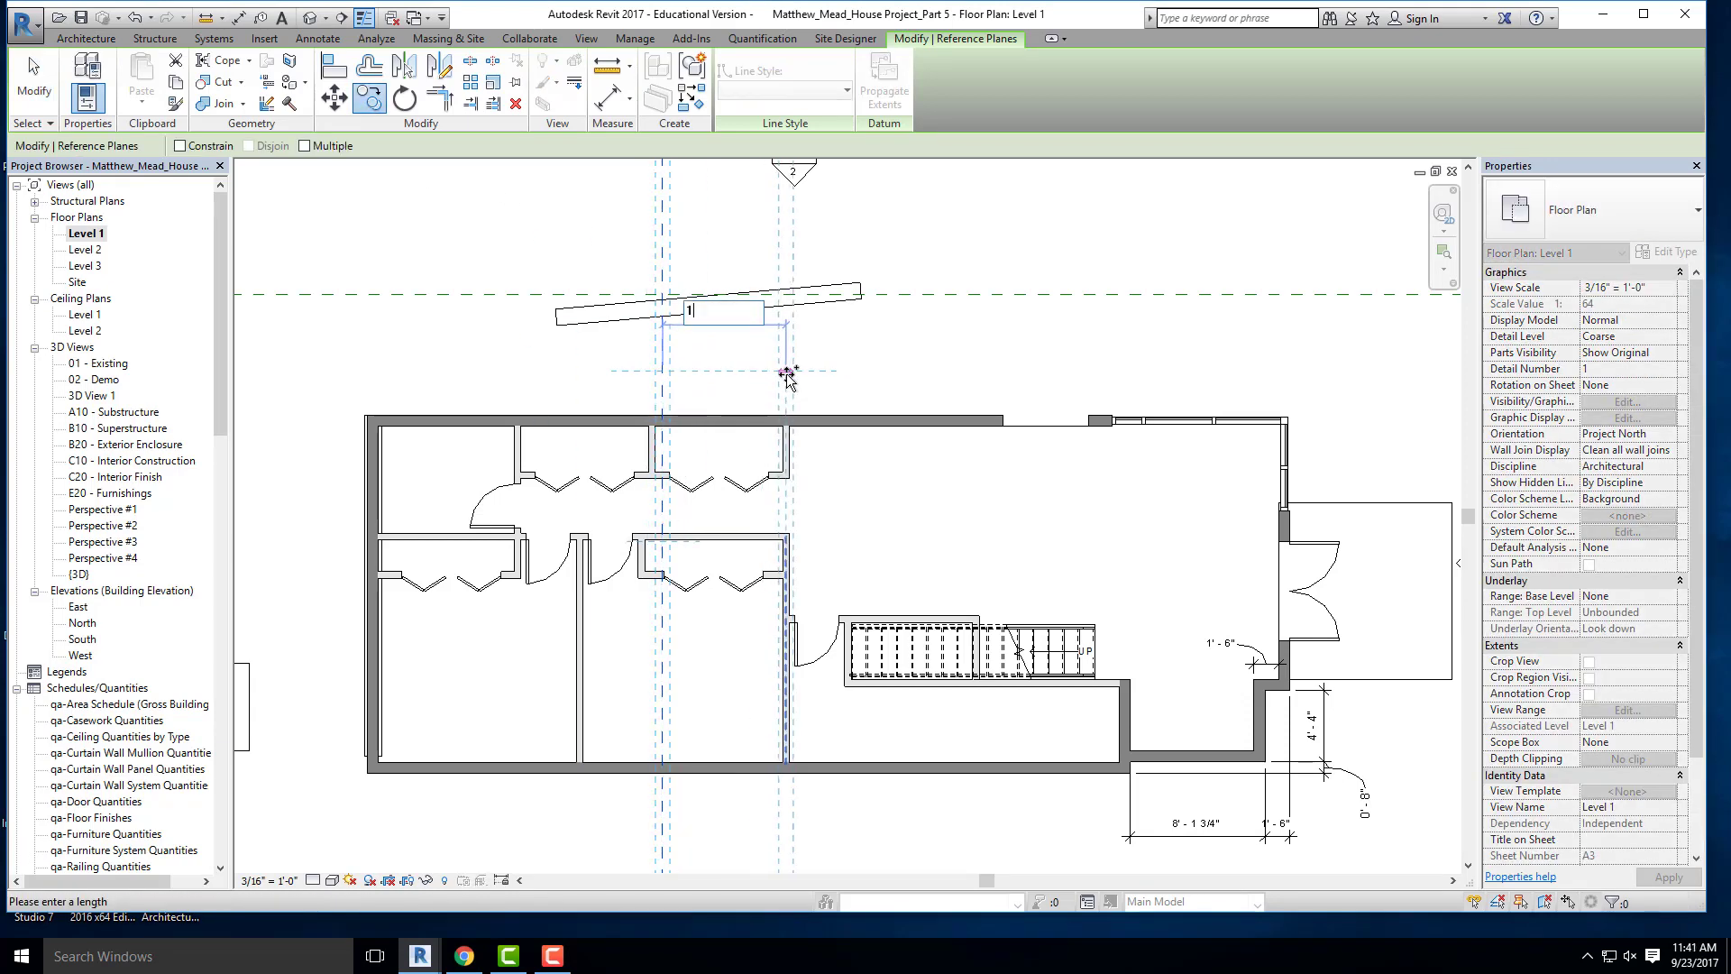
pyautogui.write('8 5.5')
pyautogui.press('Return')
pyautogui.scroll(-3, 764, 387)
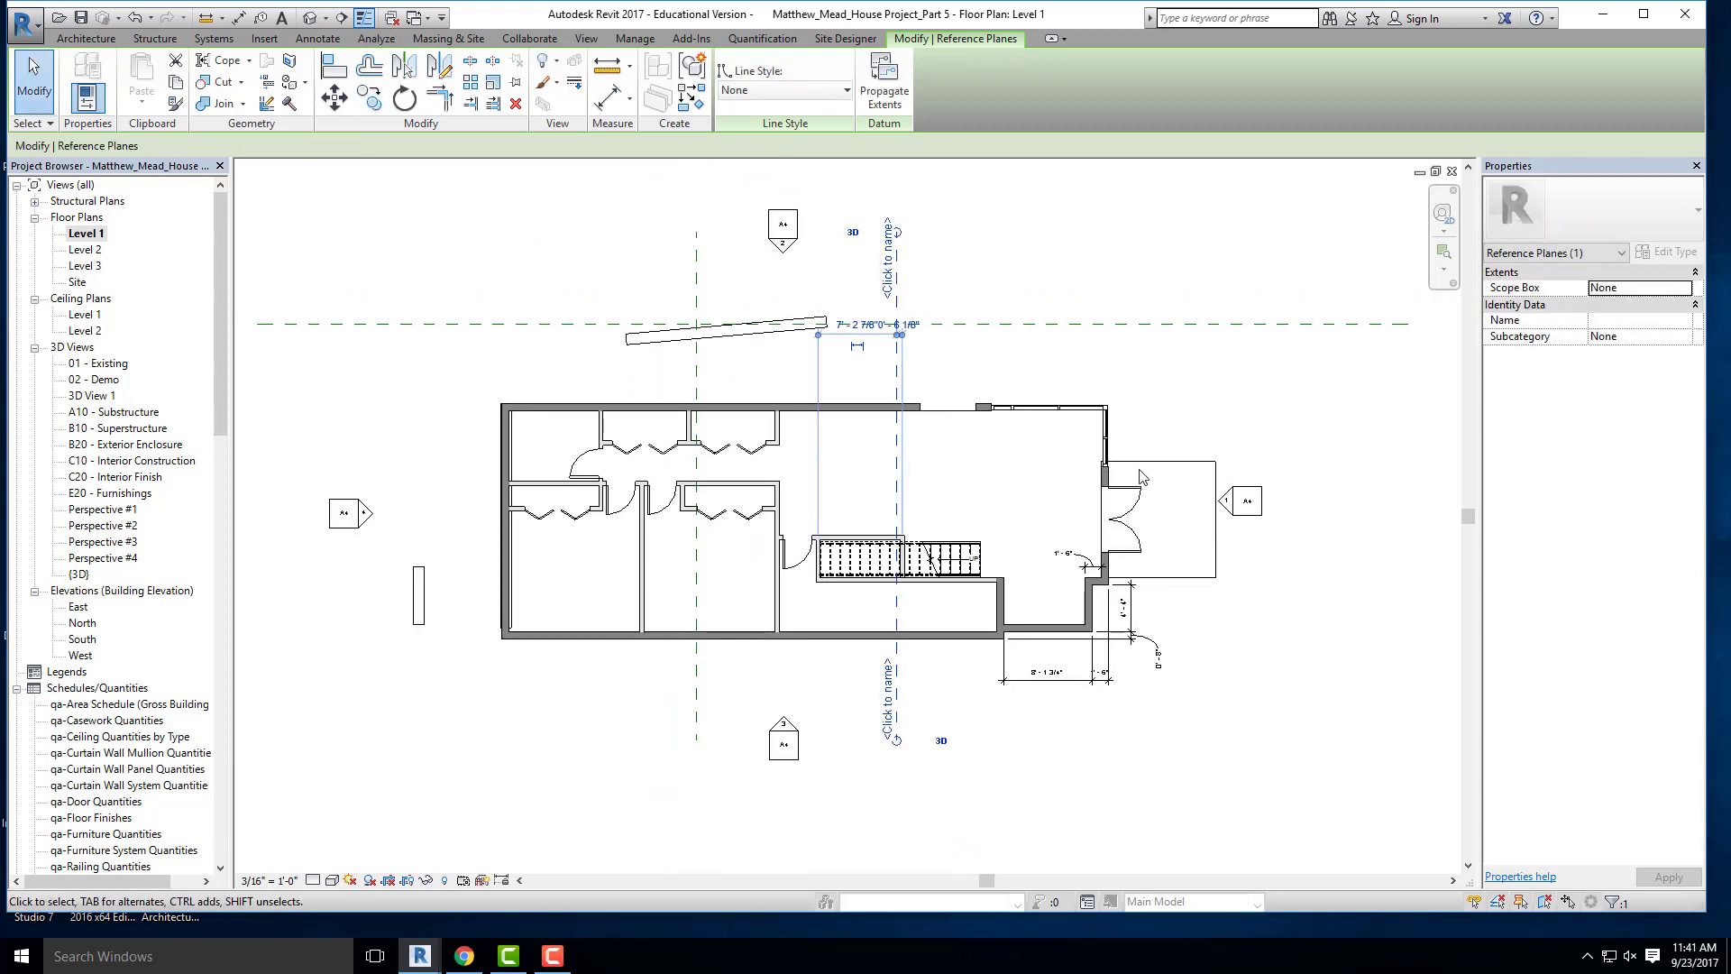
pyautogui.press('Escape')
# - Check the last column spacing in the exercise PDF and copy the second vertical reference plane 27' 10 1/2" to the right
pyautogui.scroll(2, 1146, 468)
pyautogui.click(463, 956)
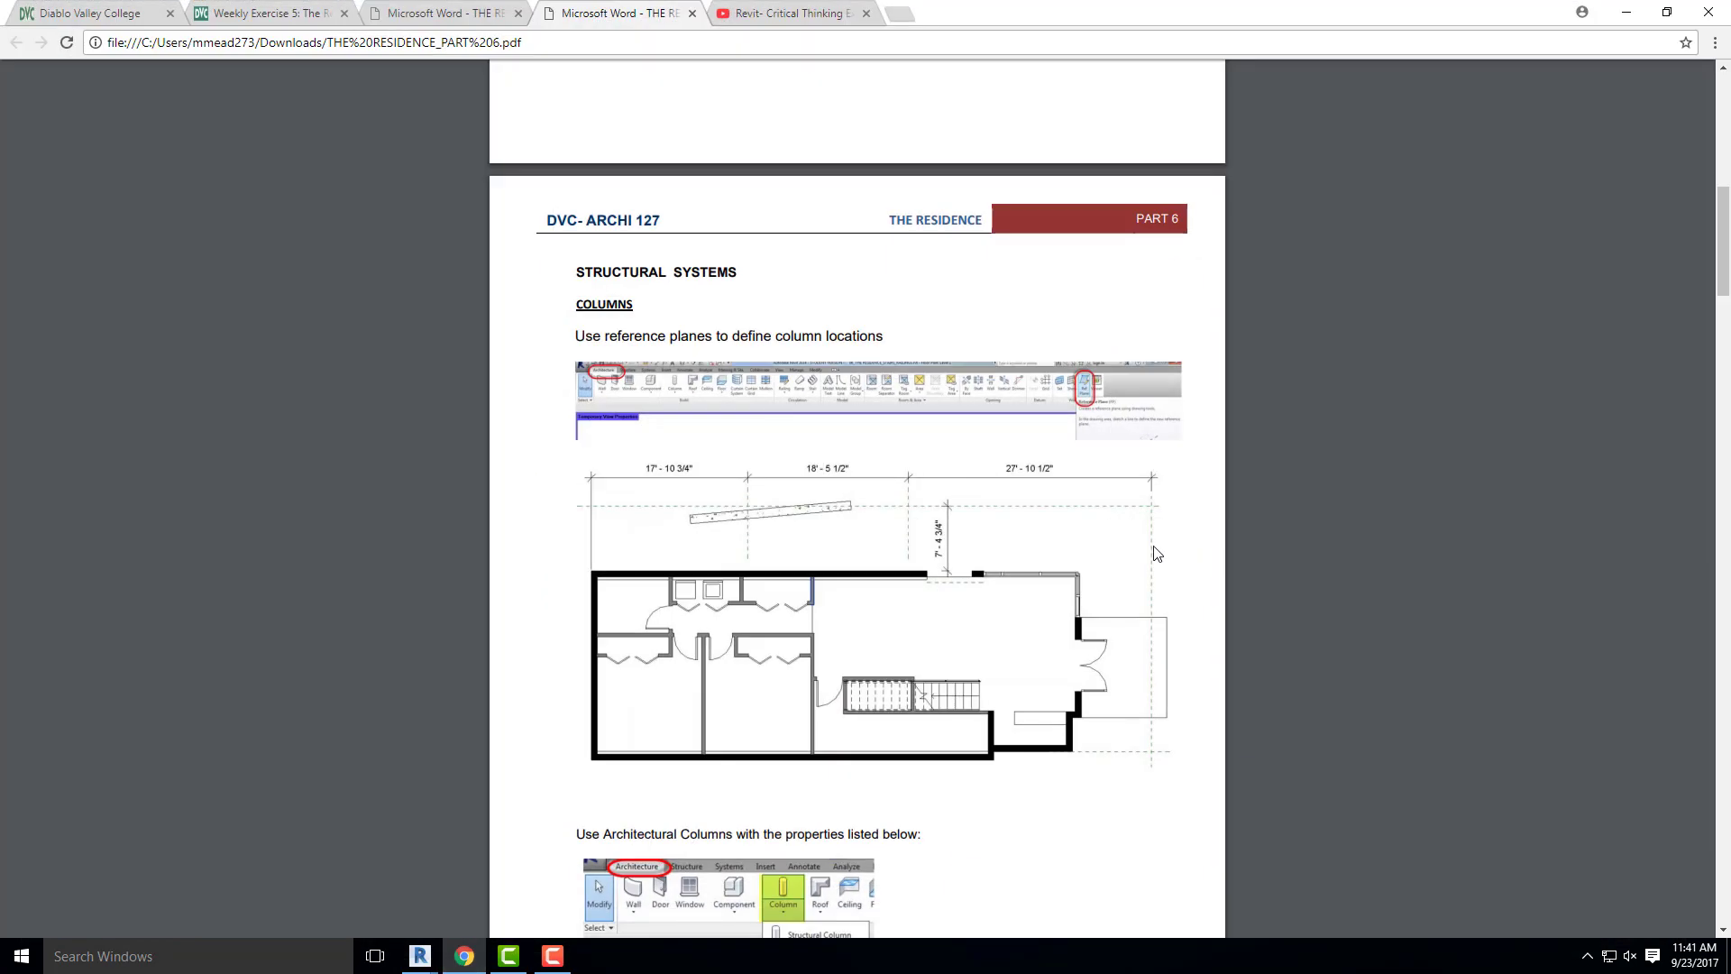
pyautogui.hotkey('alt', 'Tab')
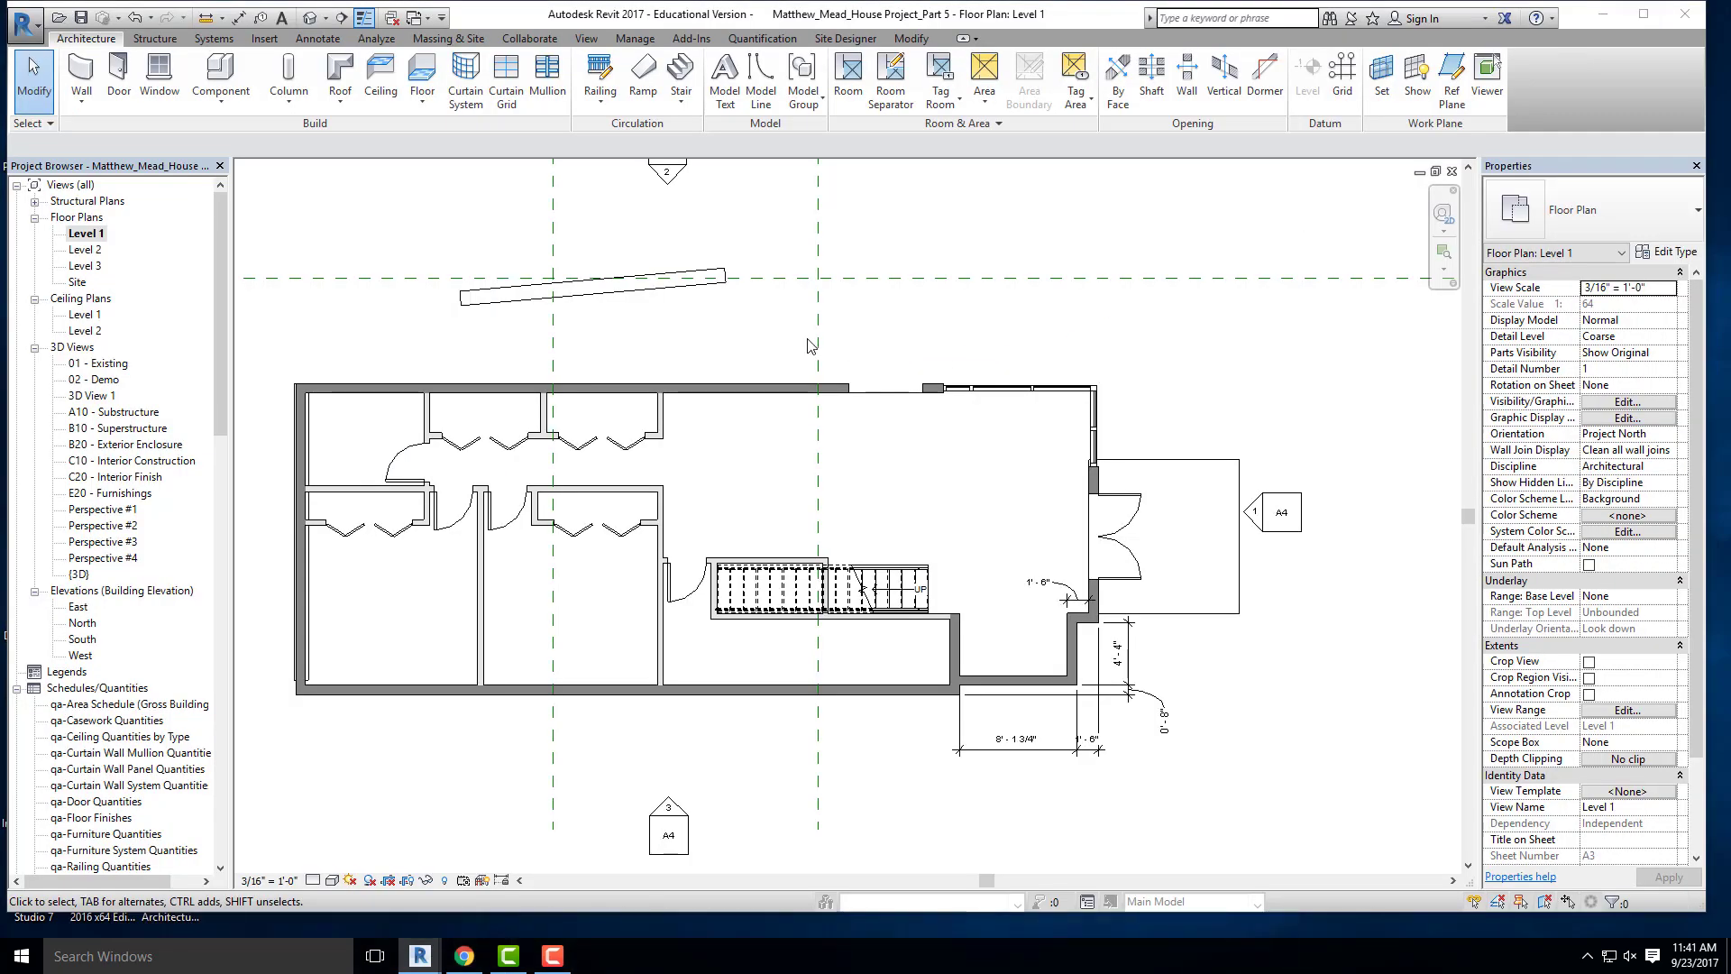
pyautogui.click(371, 99)
pyautogui.click(818, 353)
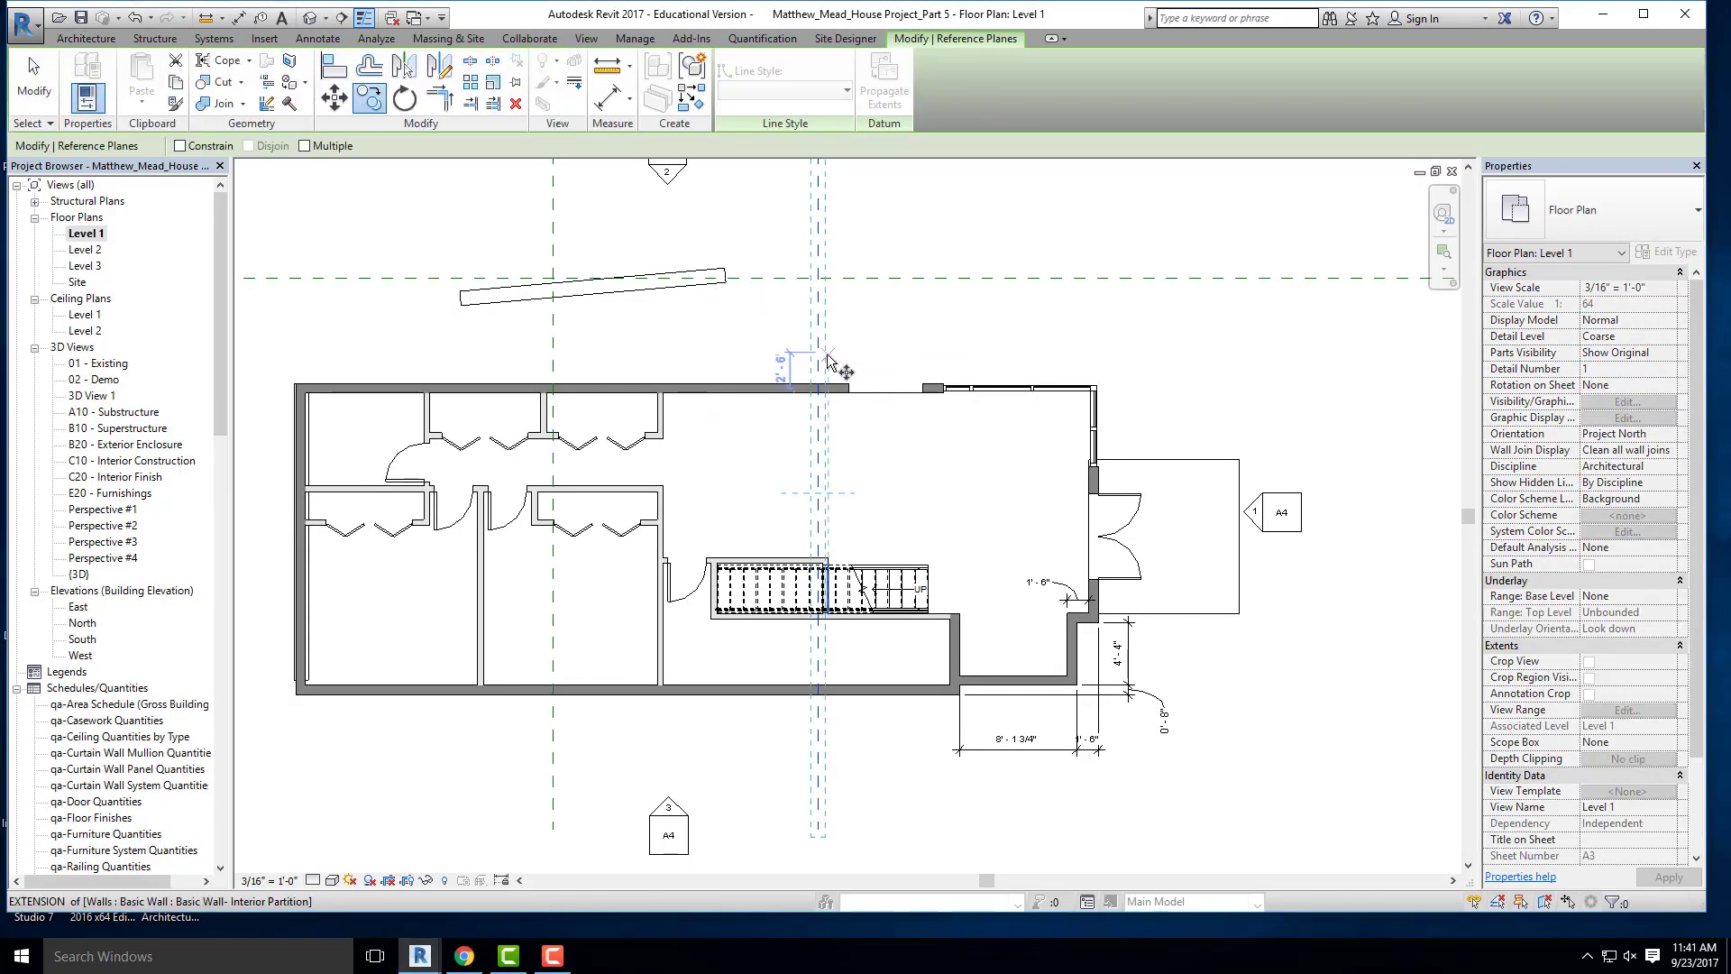
pyautogui.write('27')
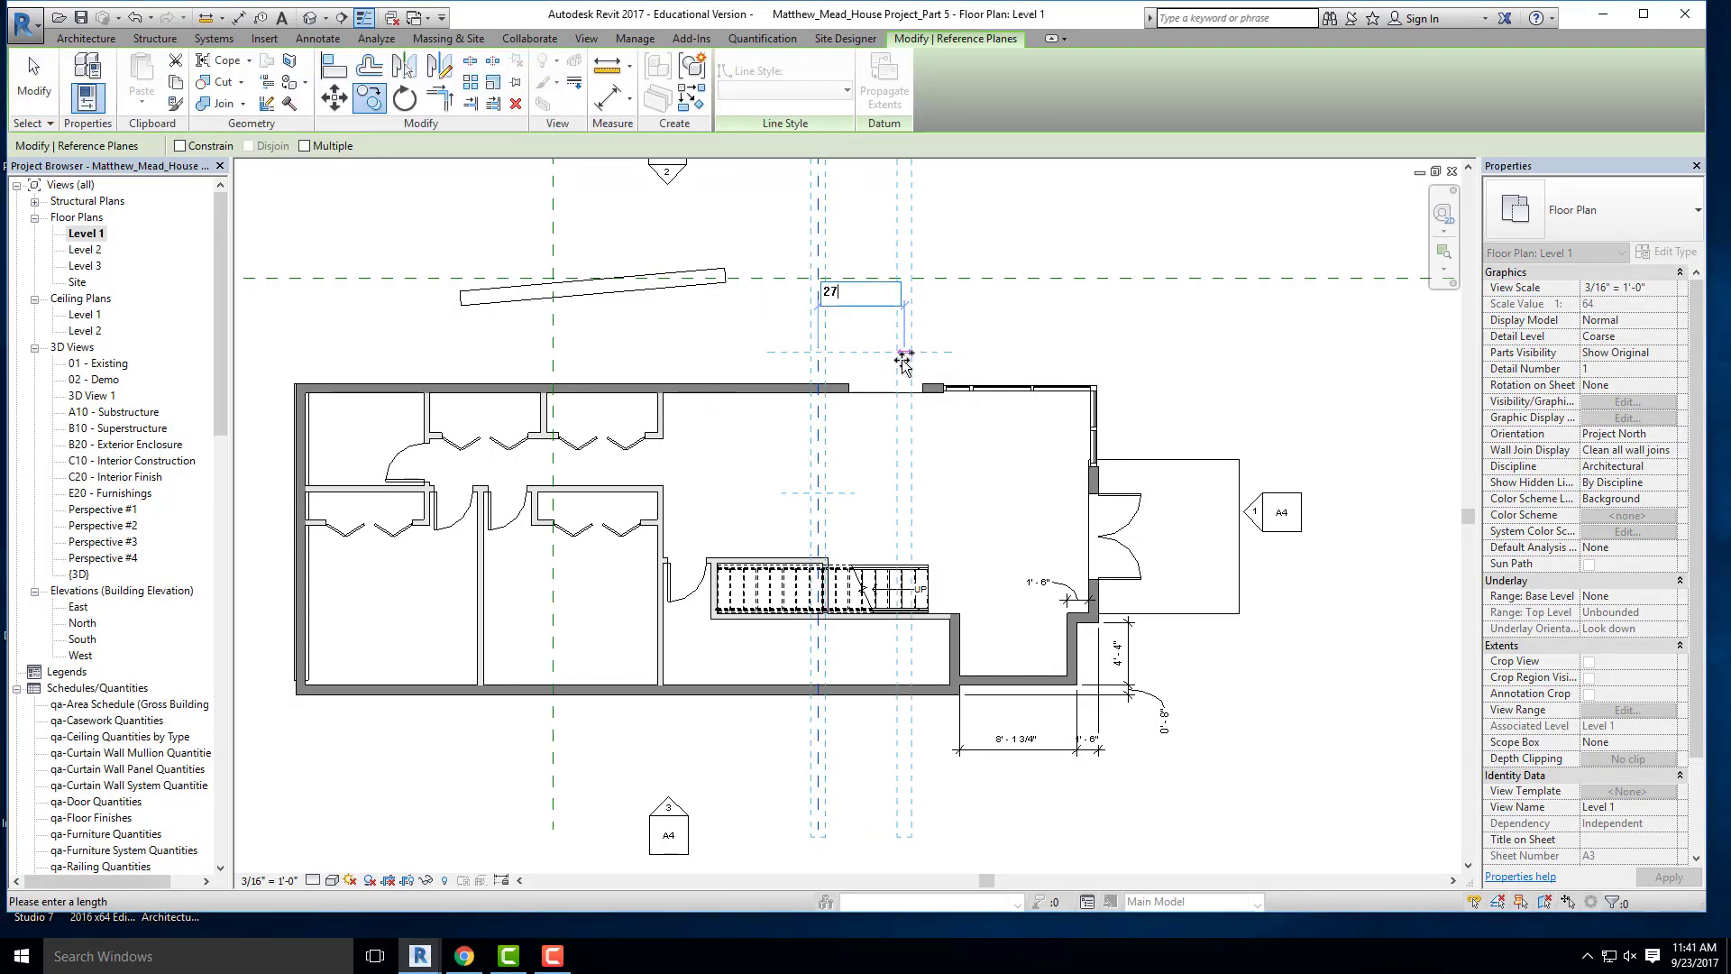
pyautogui.write(' 10.')
pyautogui.press('Return')
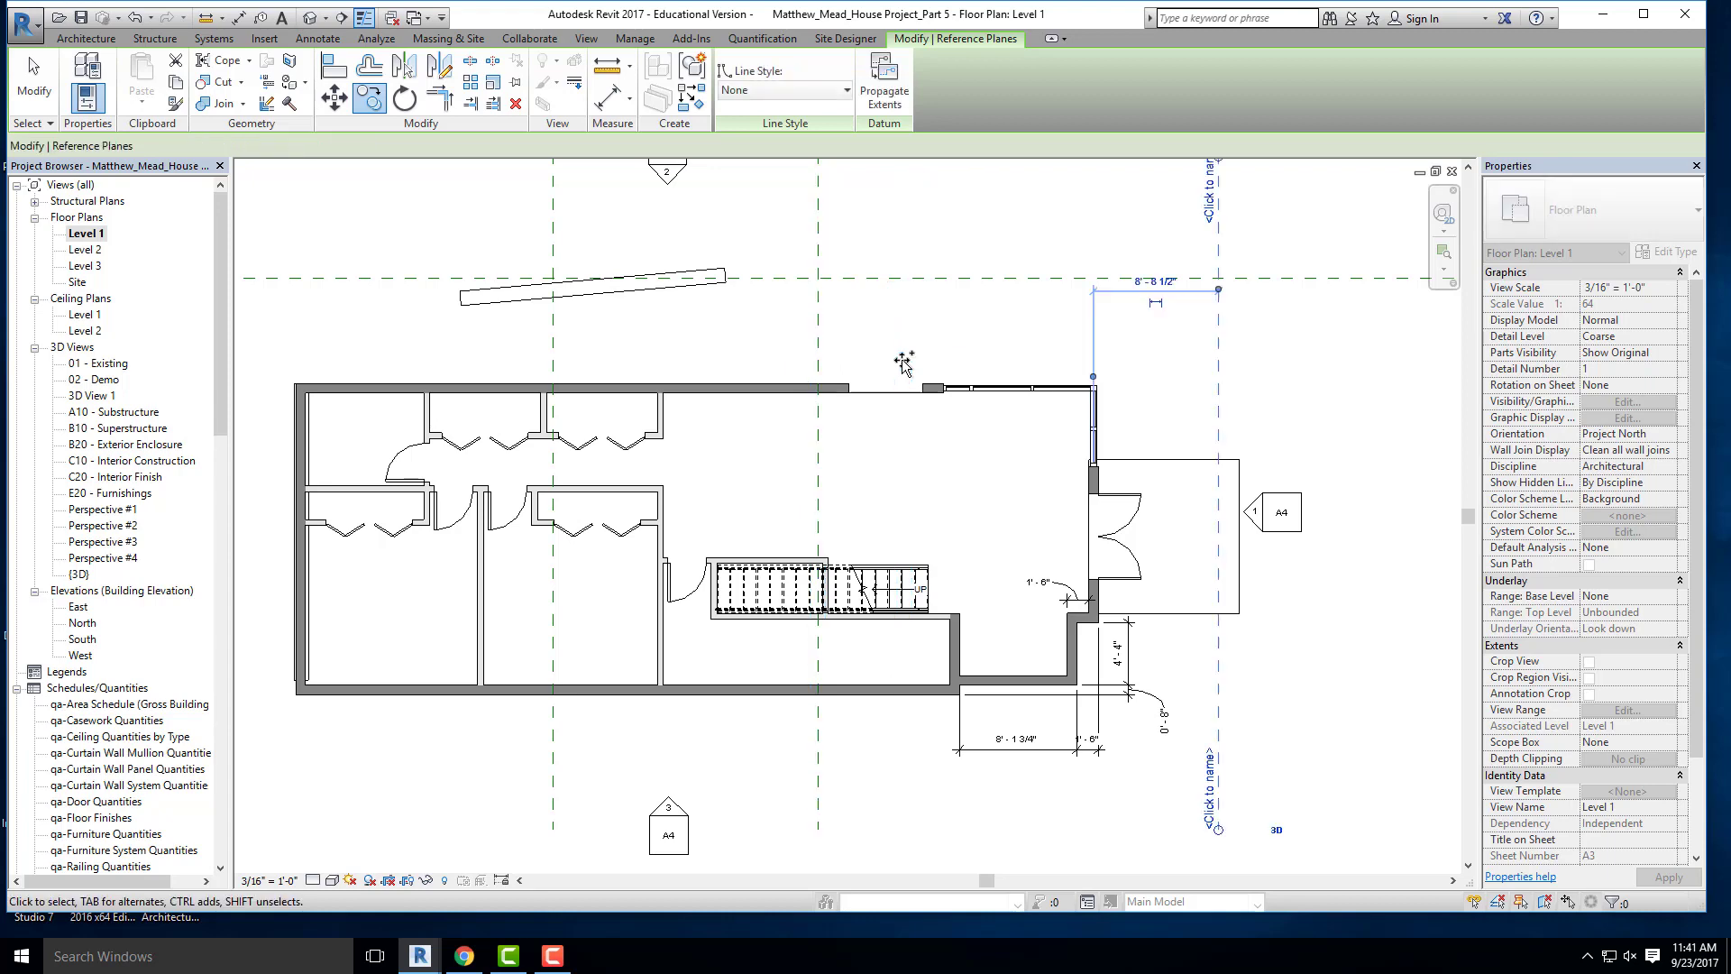
pyautogui.scroll(-4, 1049, 467)
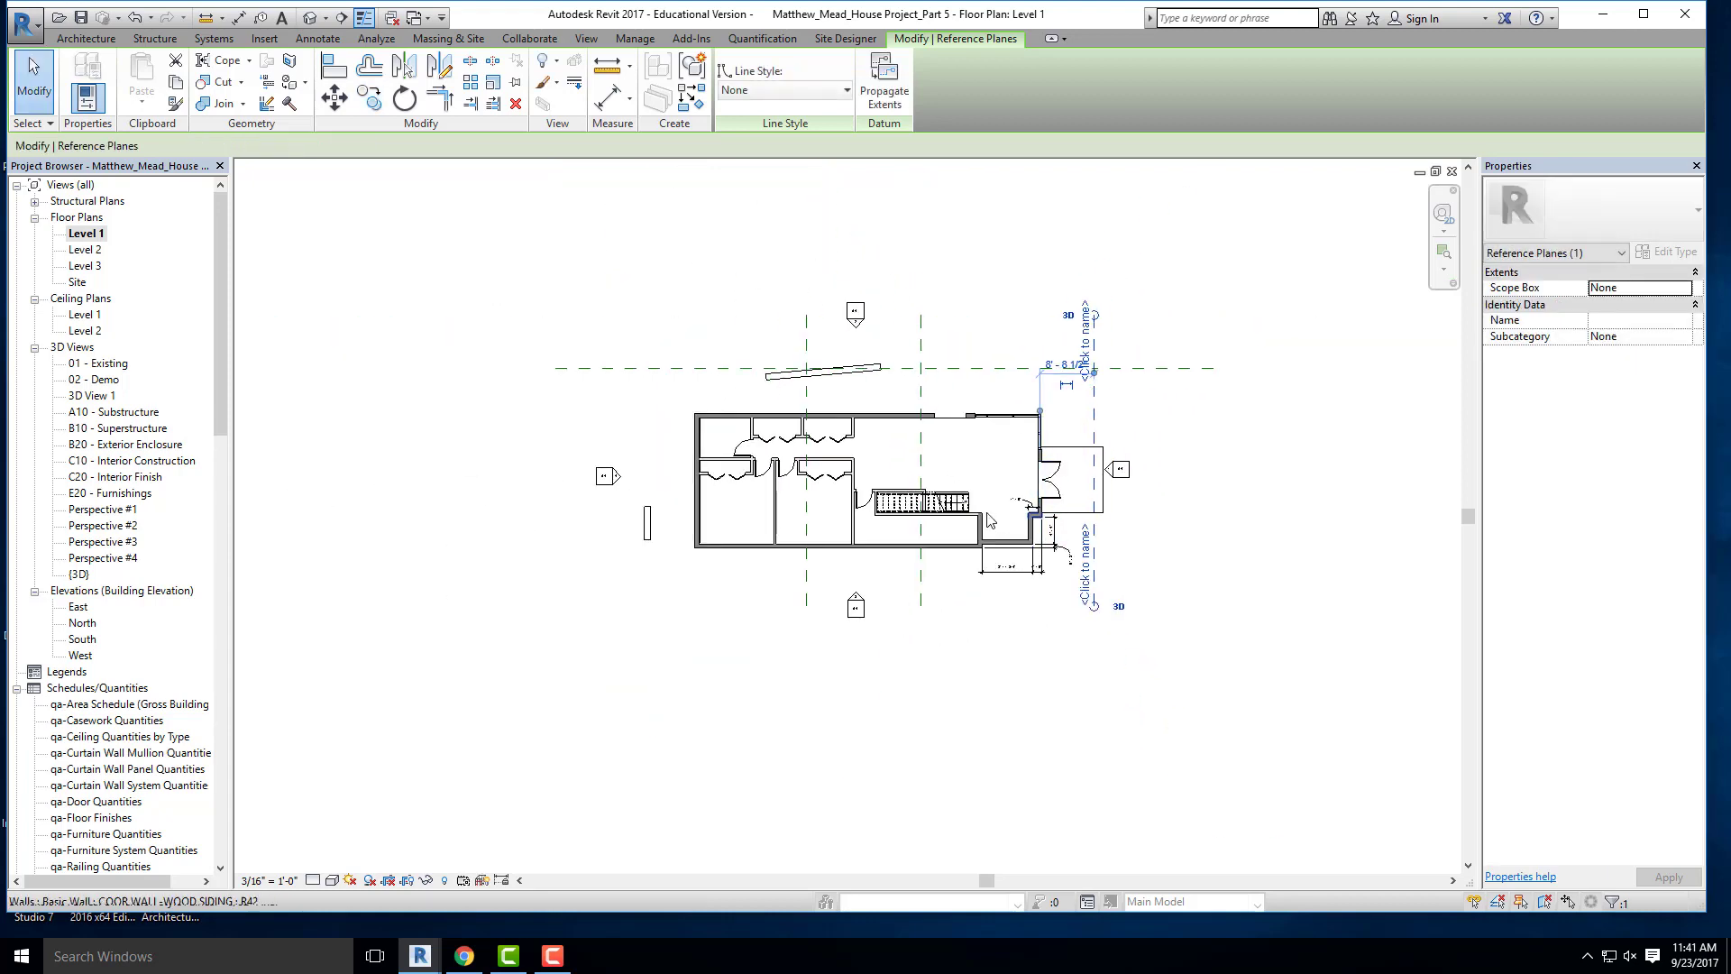
pyautogui.scroll(2, 976, 503)
pyautogui.click(1138, 550)
pyautogui.scroll(-2, 1181, 566)
pyautogui.scroll(2, 1177, 561)
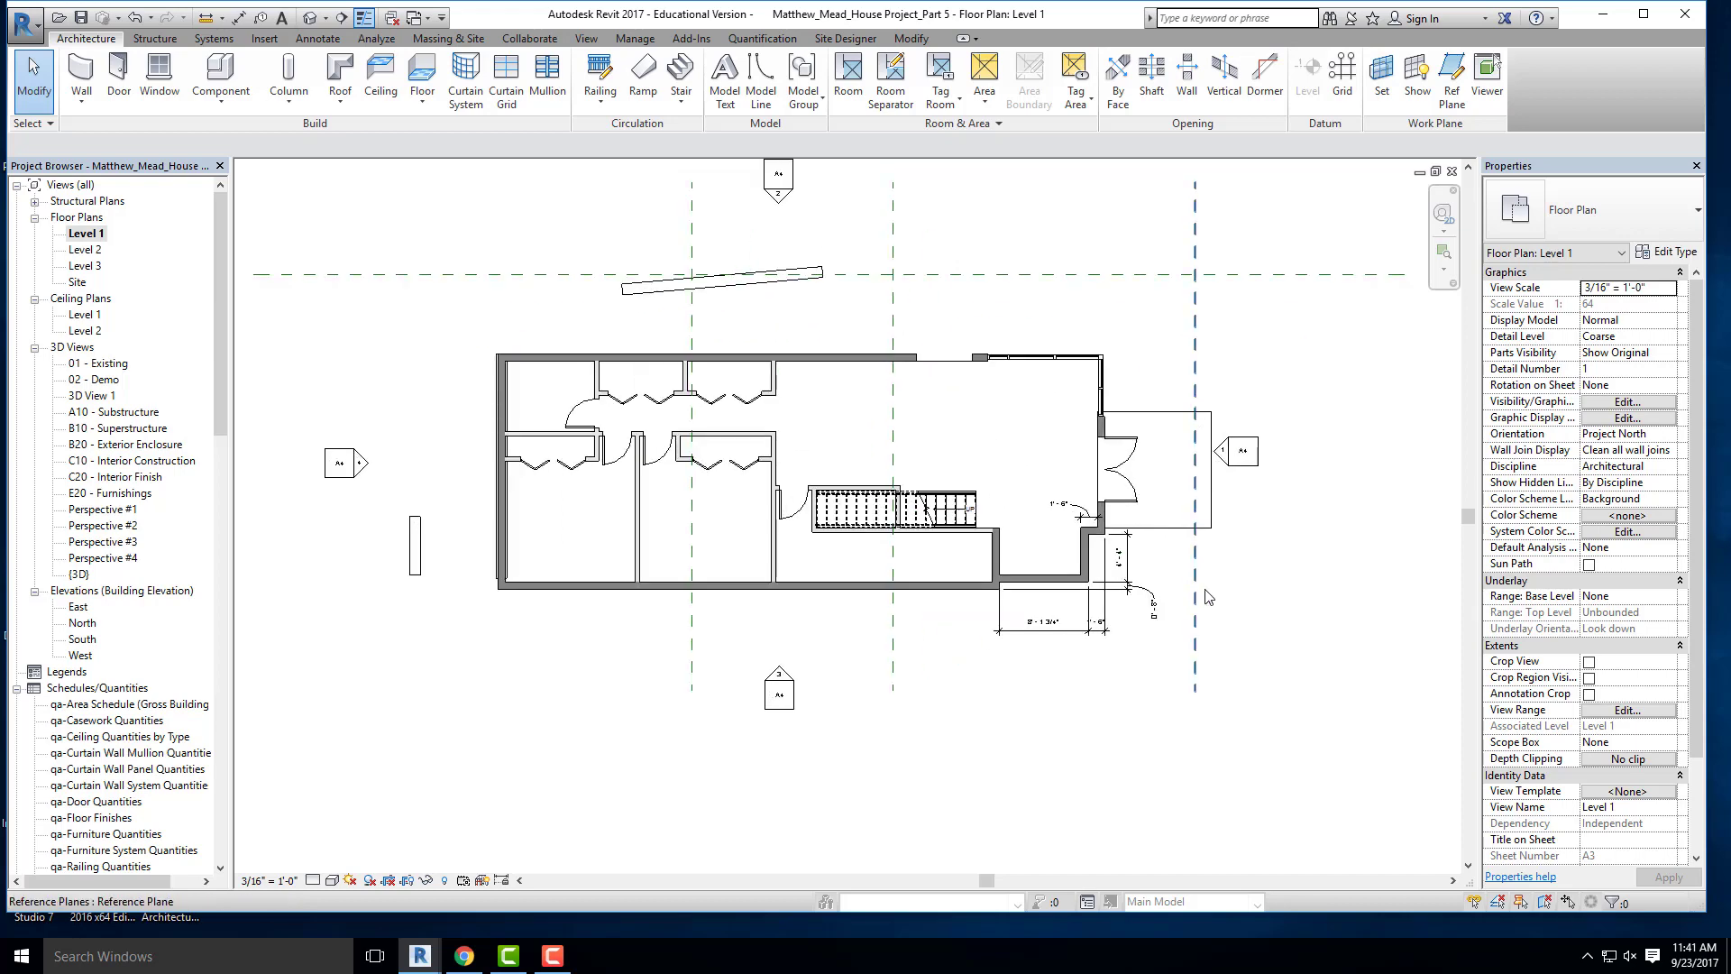
# - Check the reference plane layout in the exercise PDF, and in Revit delete the dimensions around the building's lower-right corner
pyautogui.click(464, 956)
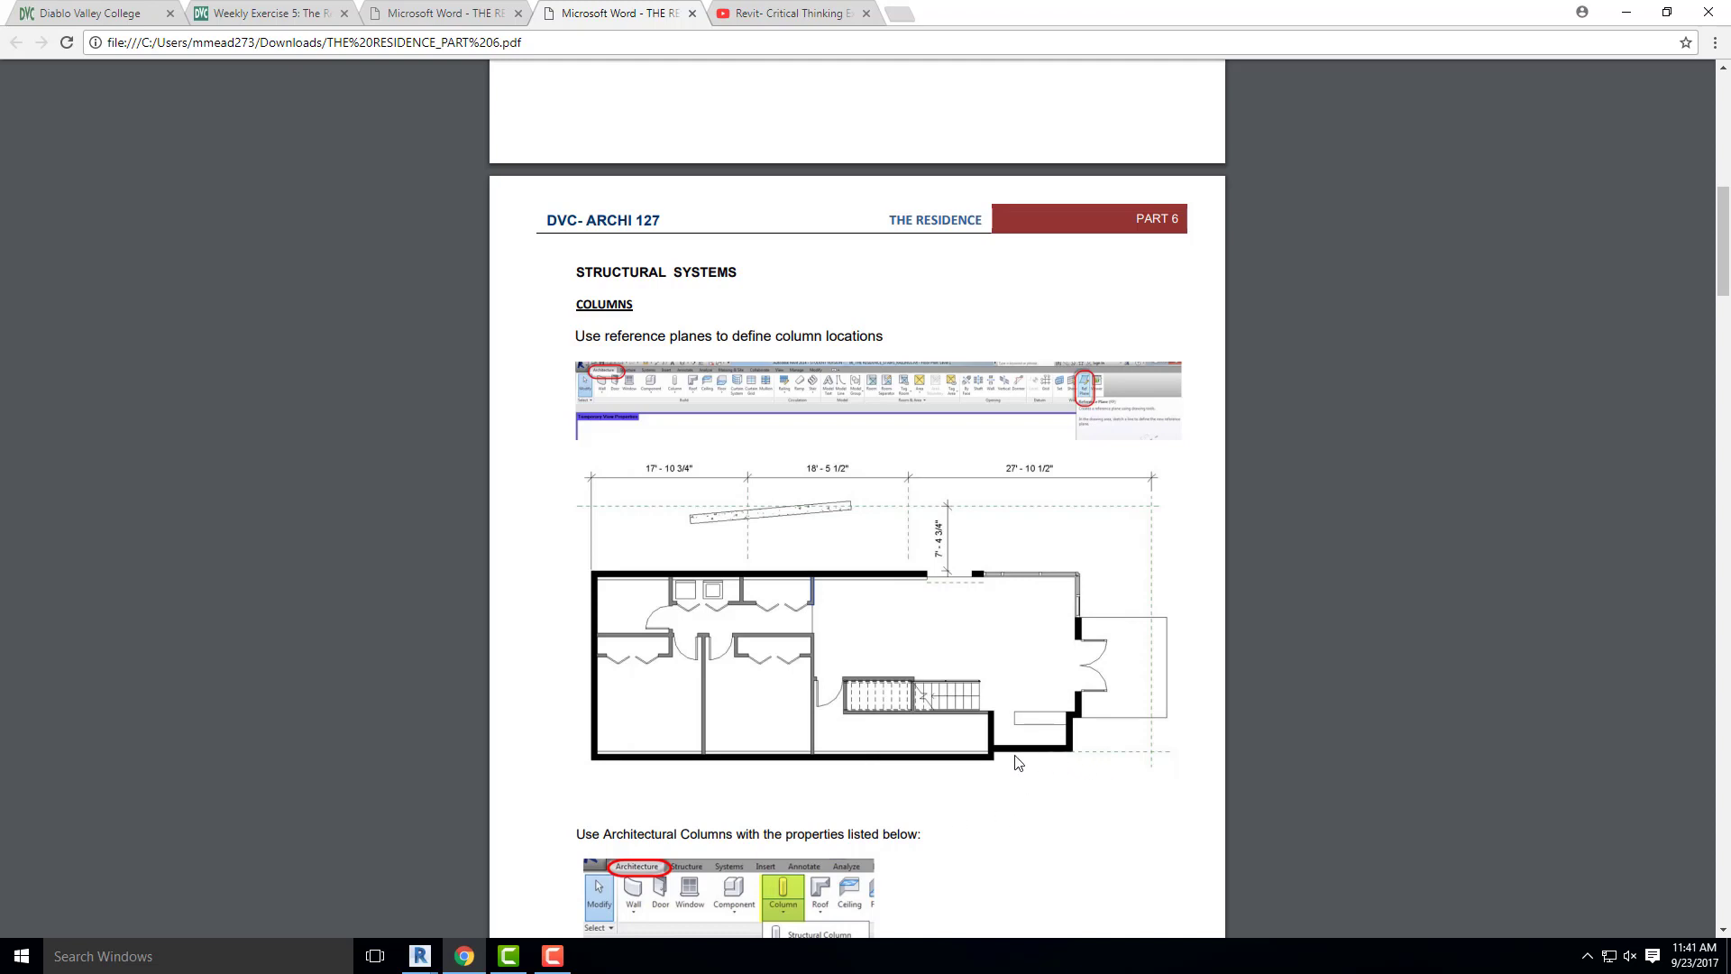
pyautogui.click(1626, 12)
pyautogui.scroll(5, 1082, 604)
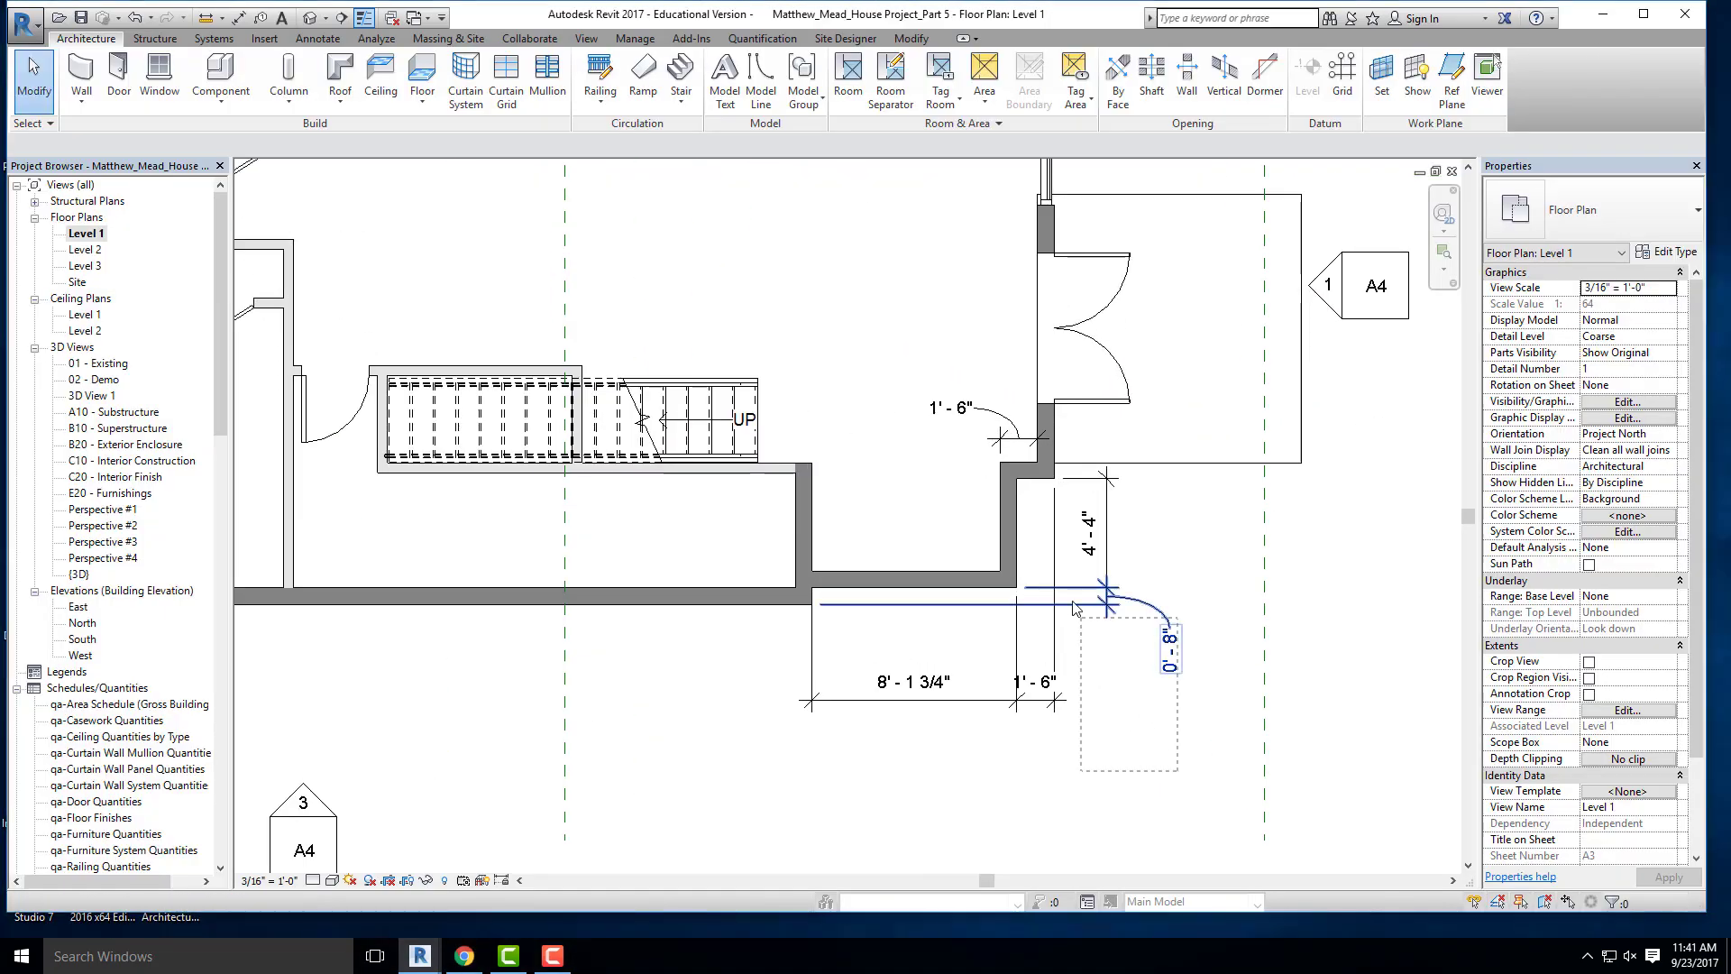
pyautogui.moveTo(1073, 609); pyautogui.dragTo(1044, 546)
pyautogui.press('Delete')
pyautogui.moveTo(1068, 735); pyautogui.dragTo(798, 677)
pyautogui.press('Delete')
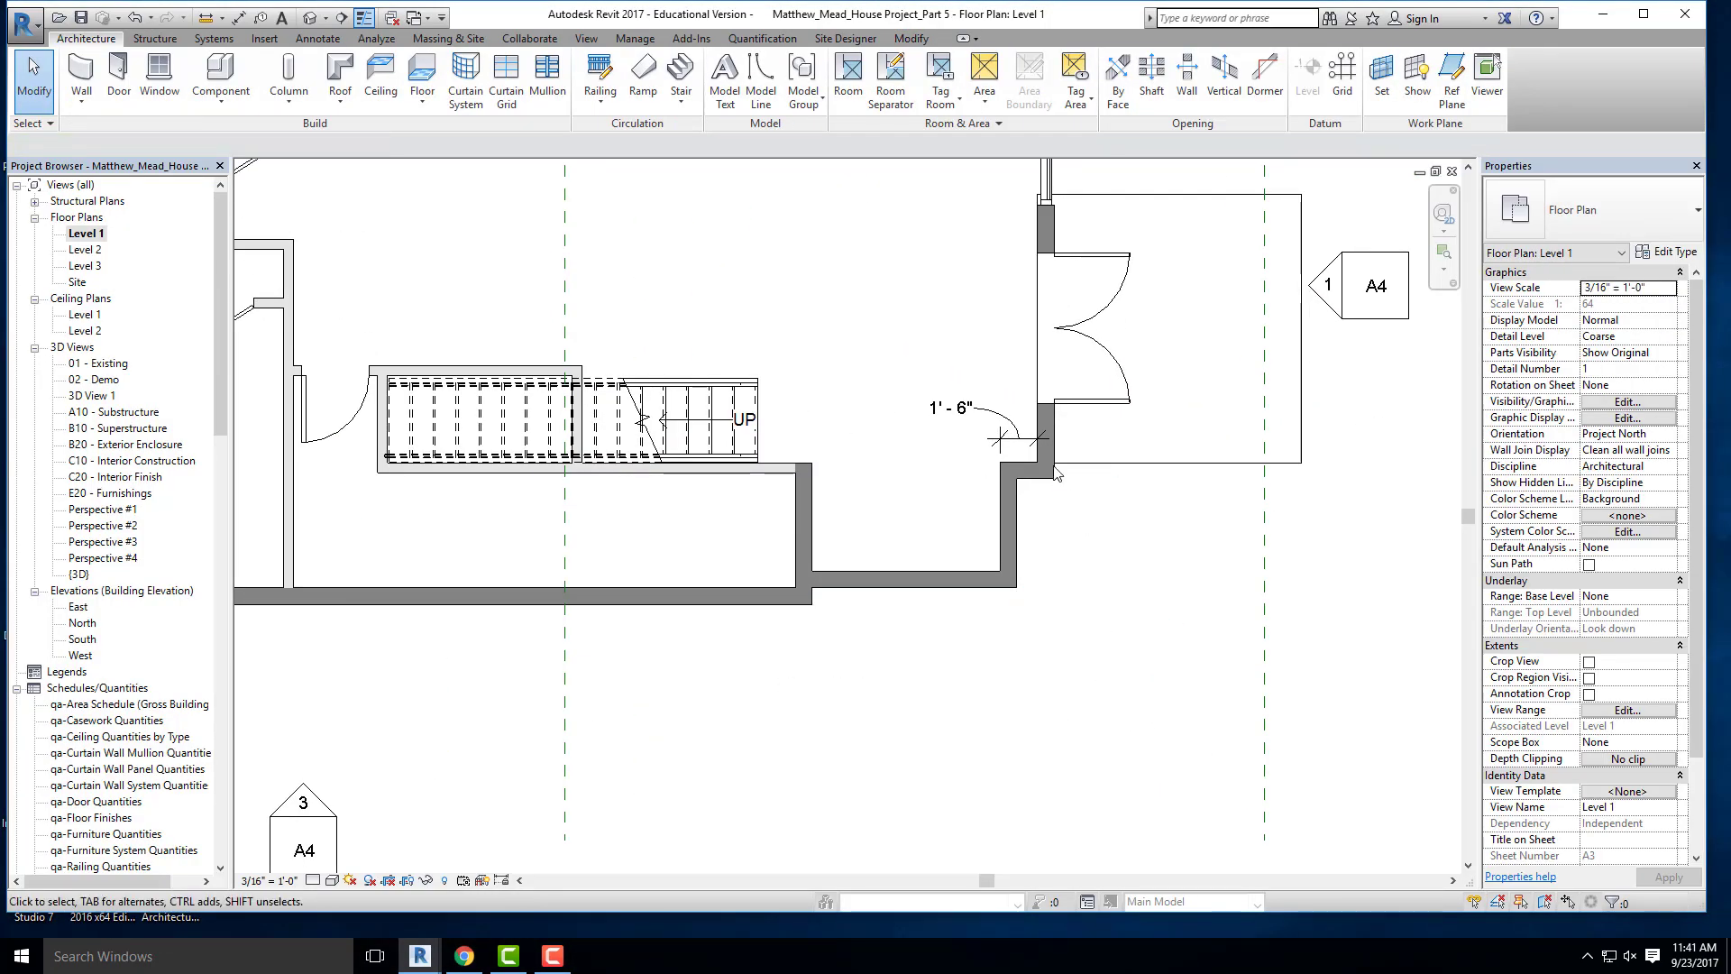
pyautogui.click(1014, 440)
pyautogui.press('Delete')
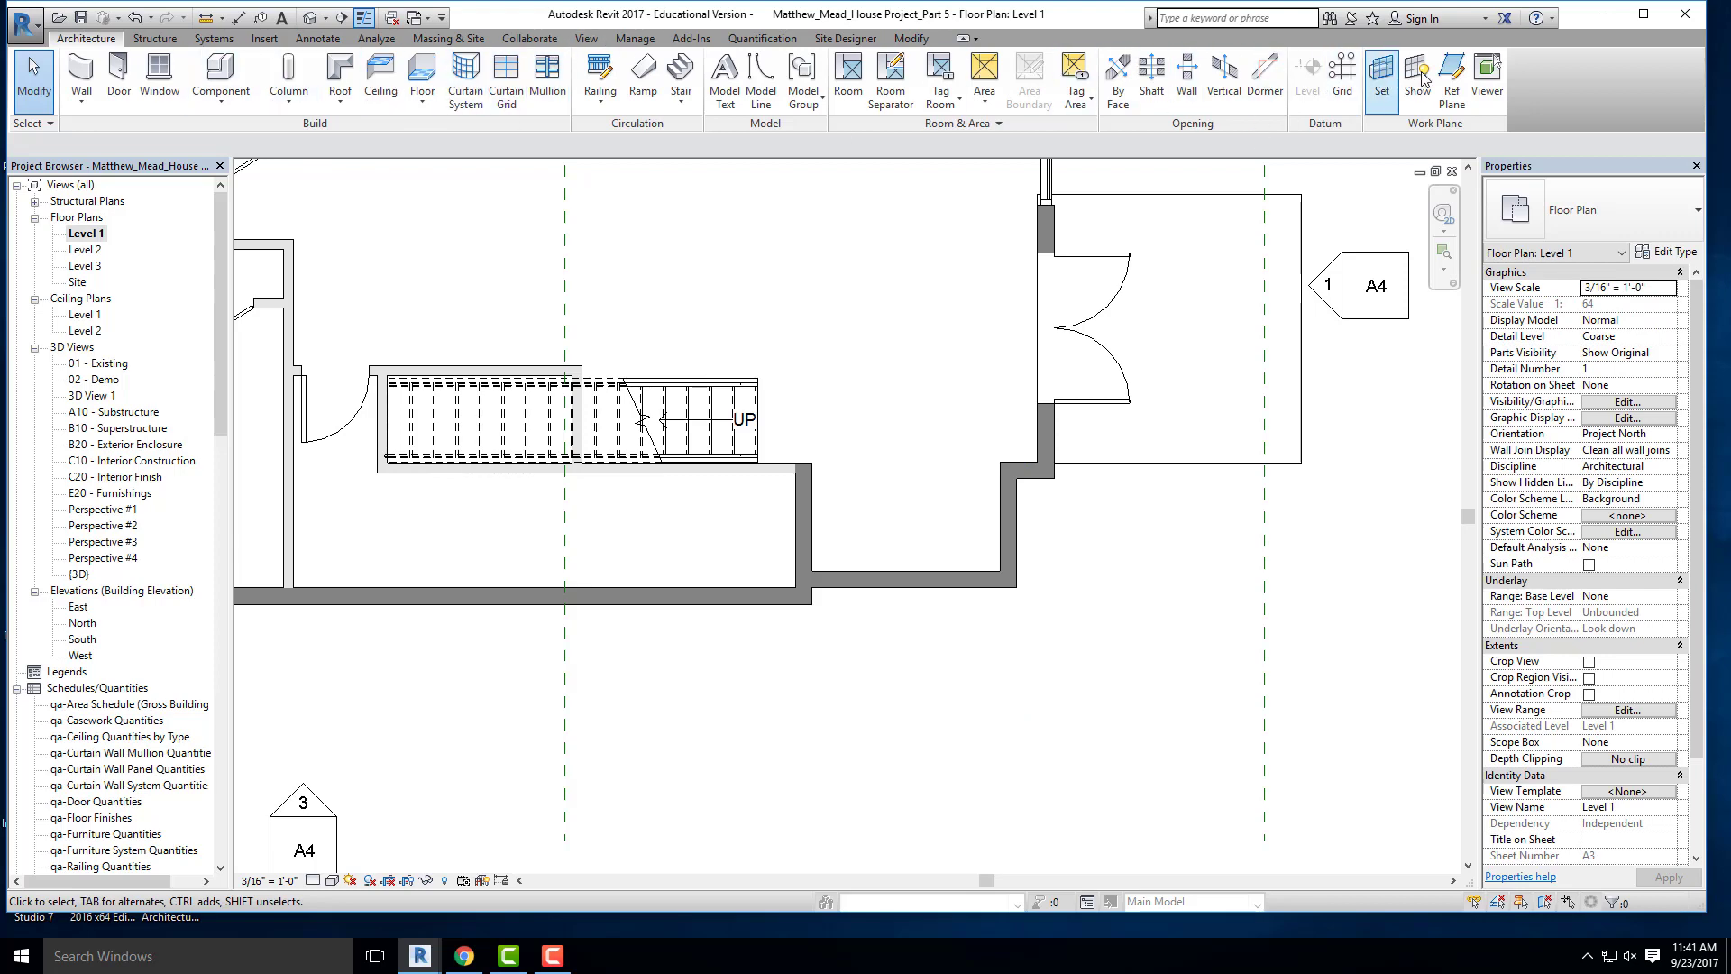
# - Draw a horizontal reference plane from the building's lower-right exterior wall corner past the rightmost vertical reference plane
pyautogui.click(1452, 81)
pyautogui.click(1022, 583)
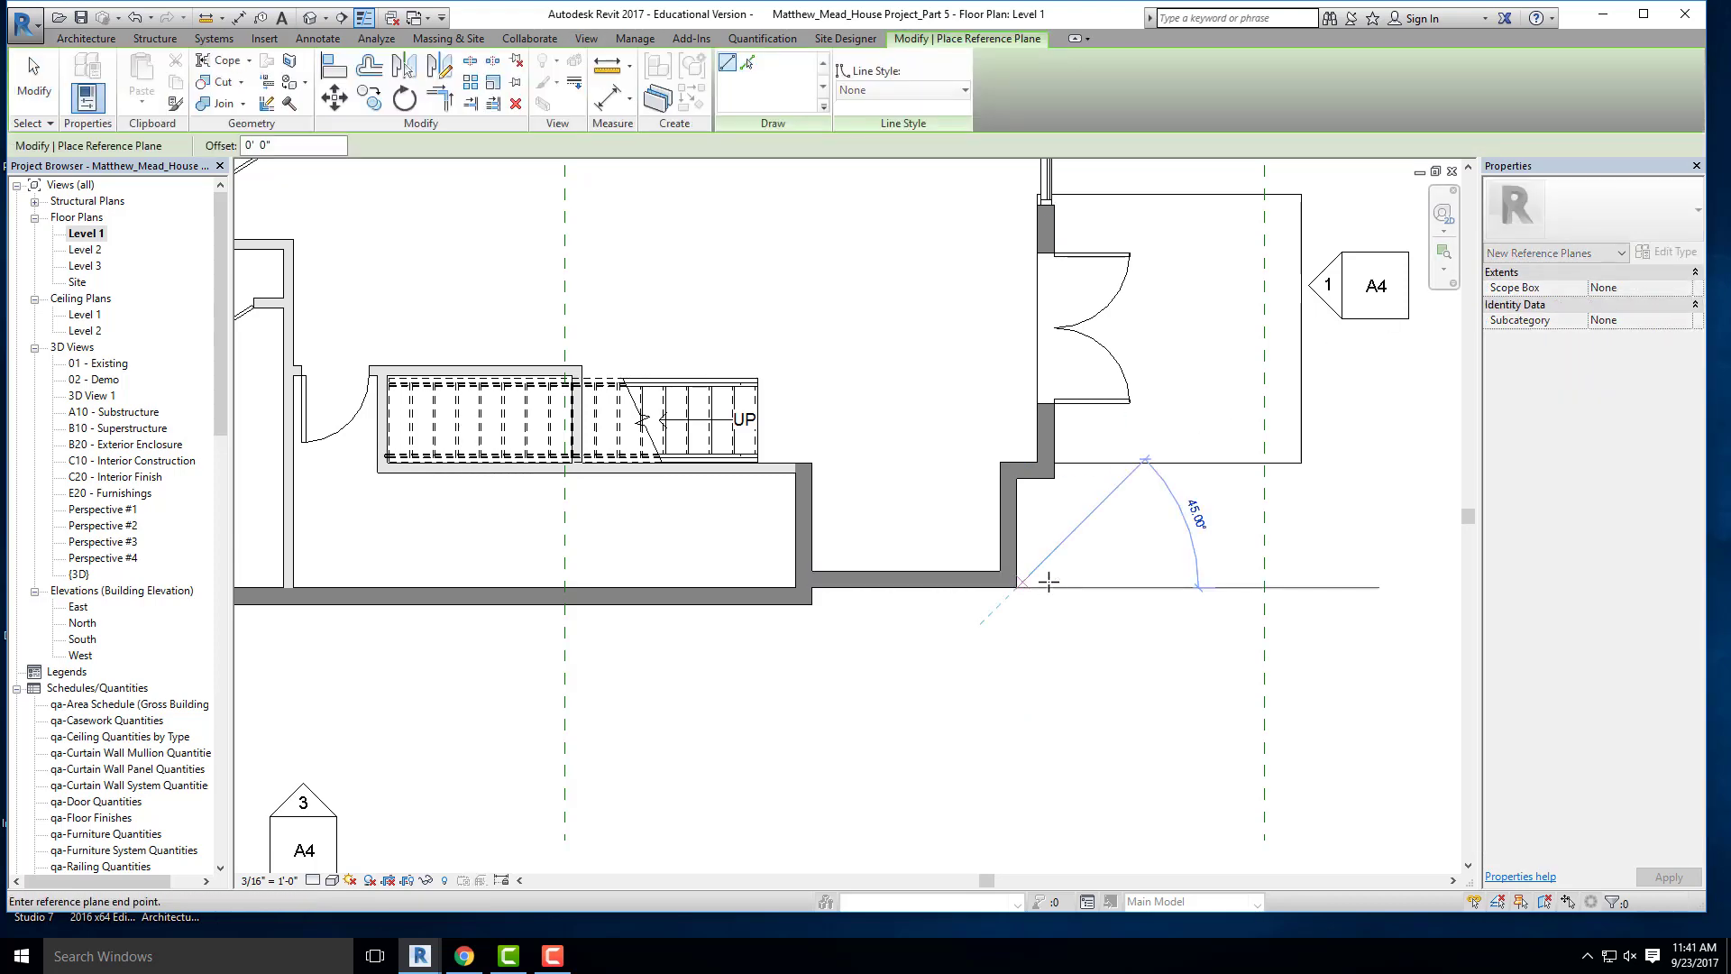
pyautogui.click(1425, 585)
pyautogui.scroll(-4, 1036, 599)
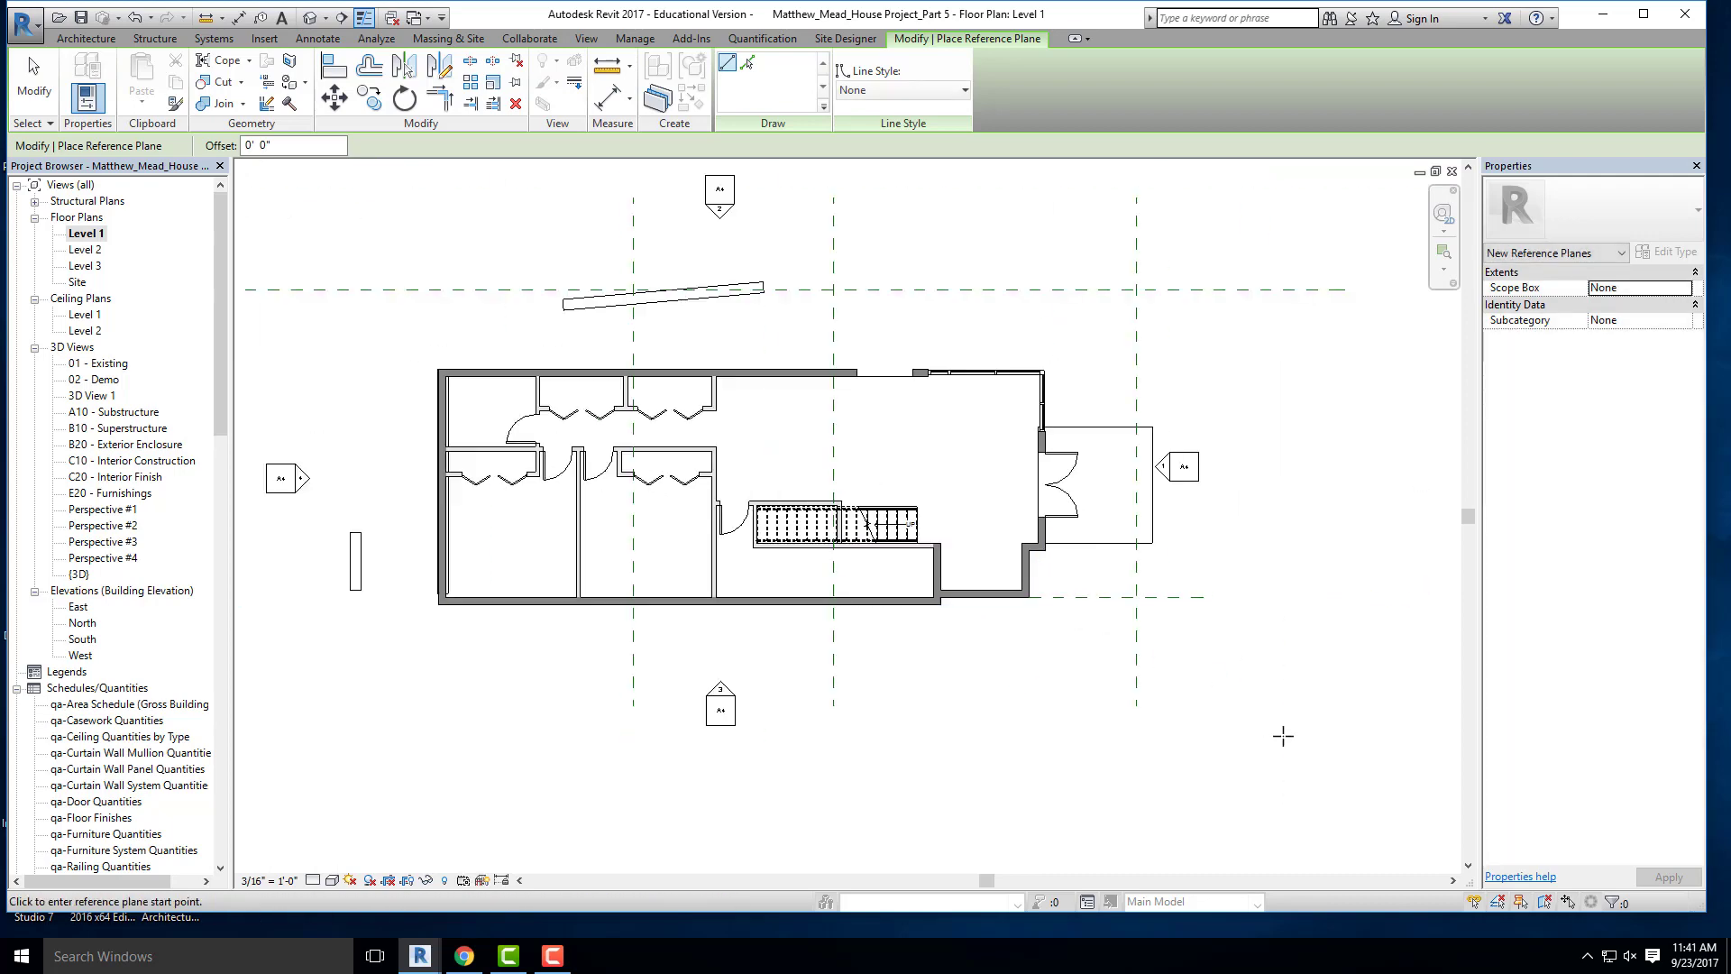
pyautogui.scroll(3, 633, 290)
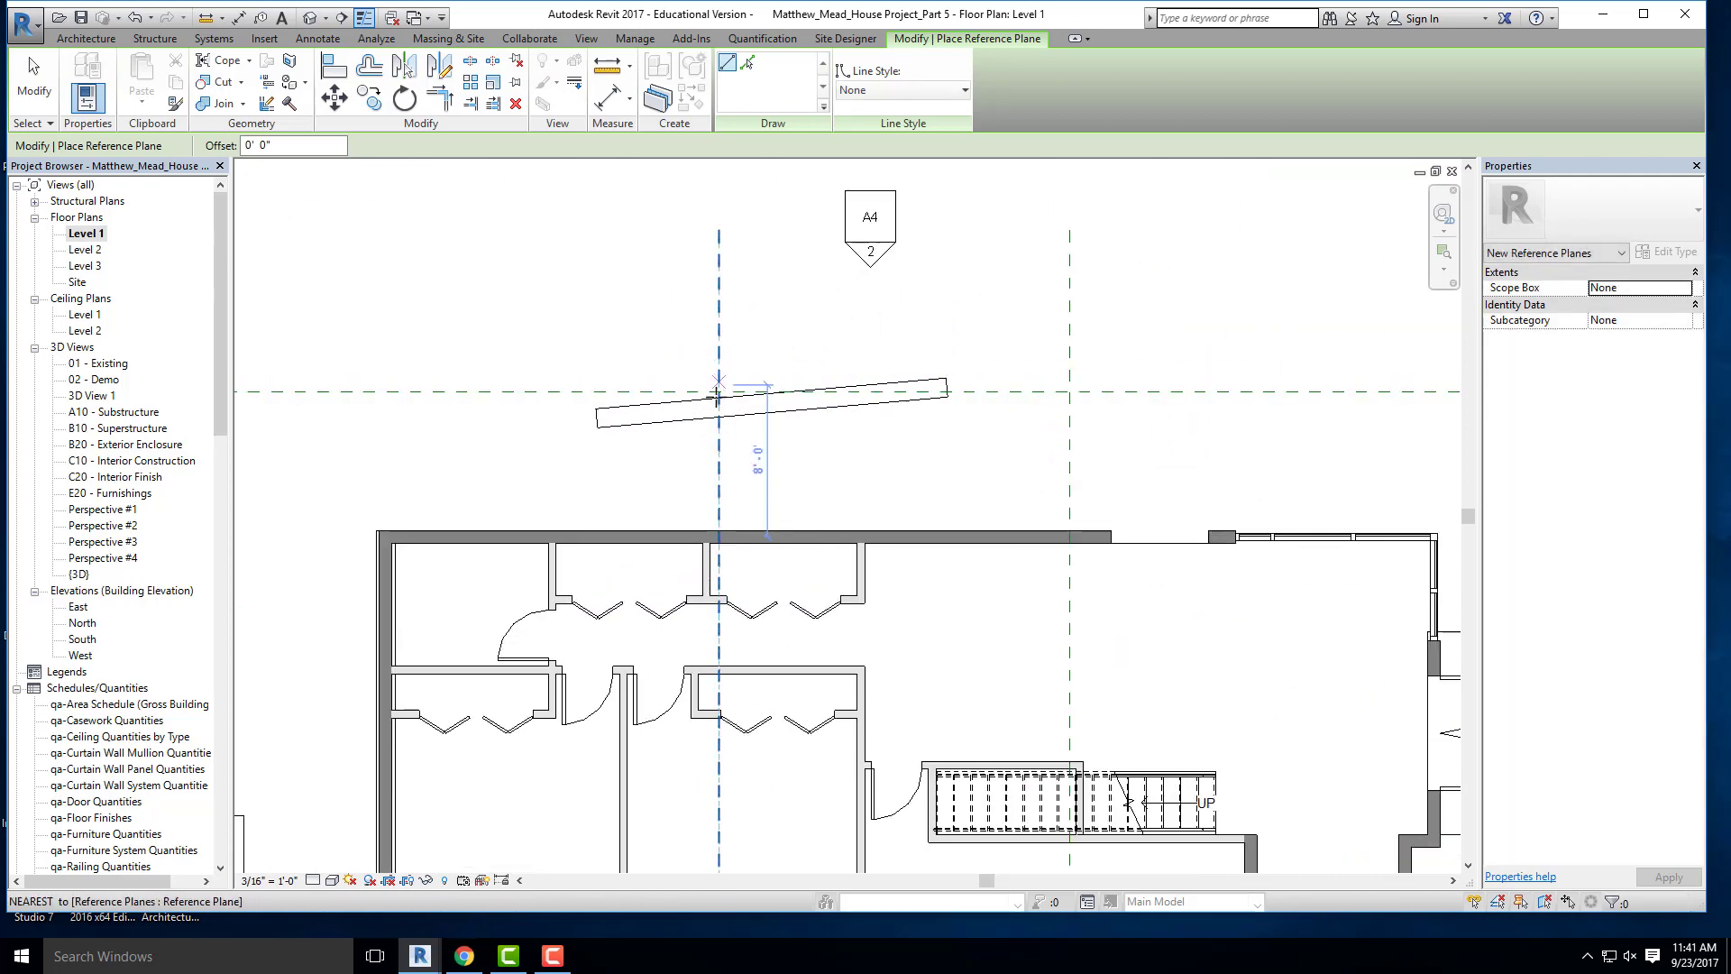
pyautogui.scroll(-2, 712, 380)
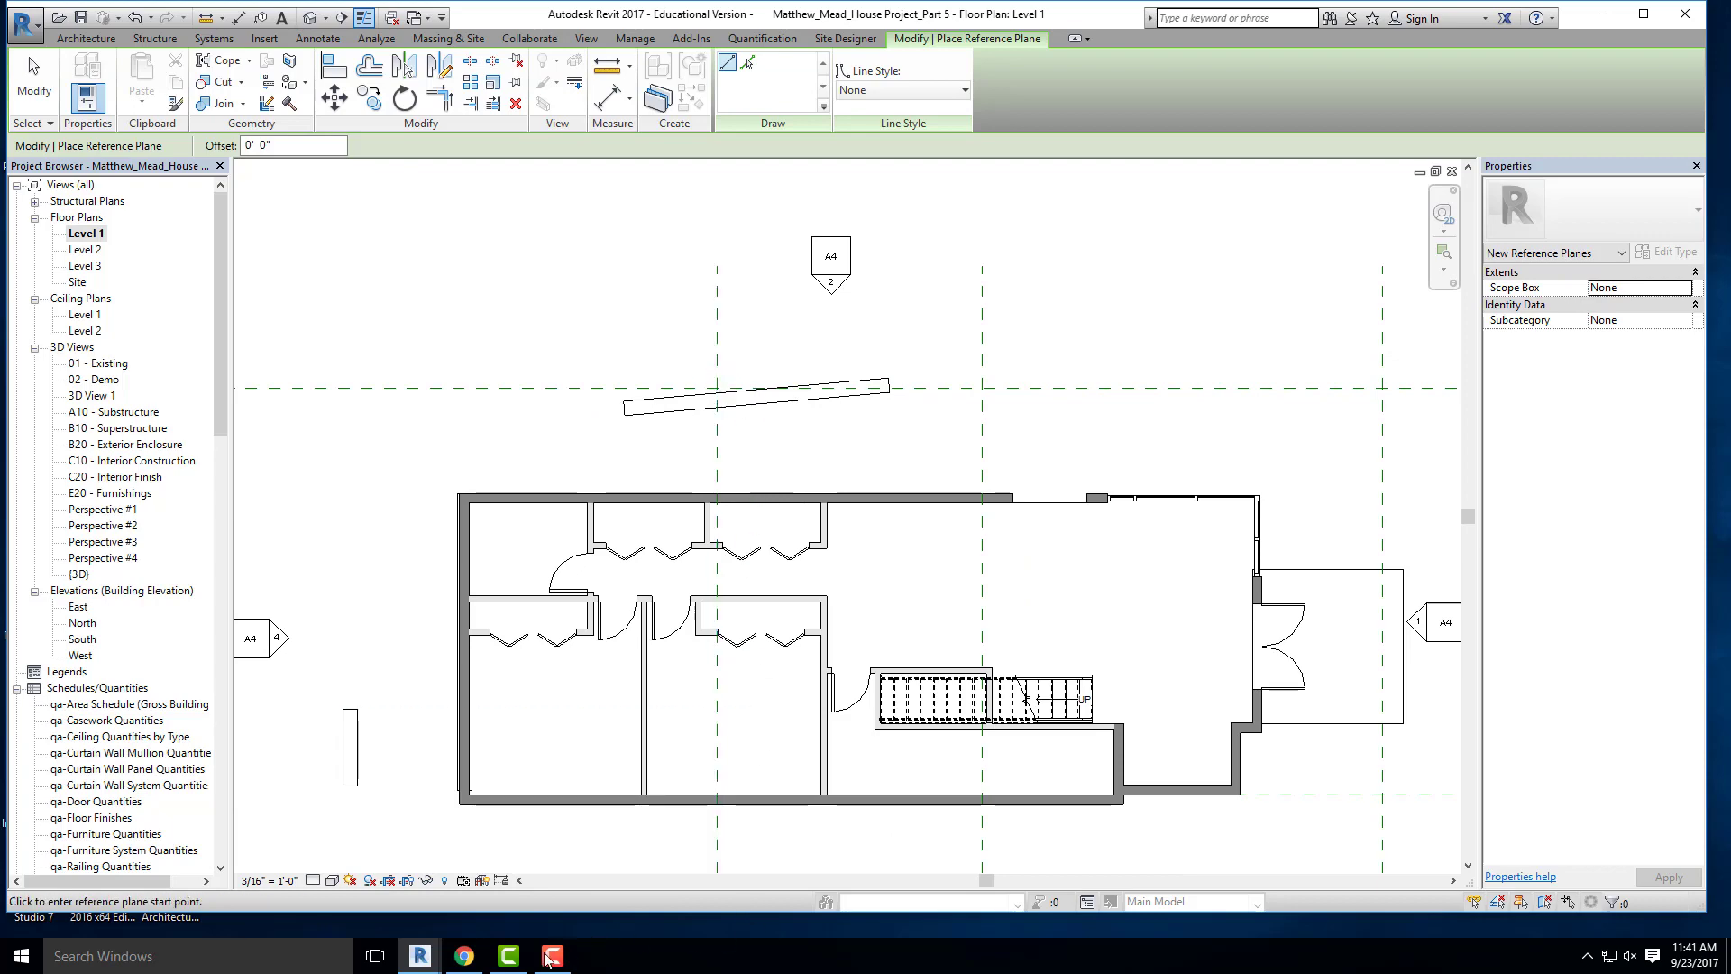
# - Review the numbered column locations and their properties in the exercise PDF, then return to Revit
pyautogui.click(465, 955)
pyautogui.scroll(-7, 804, 446)
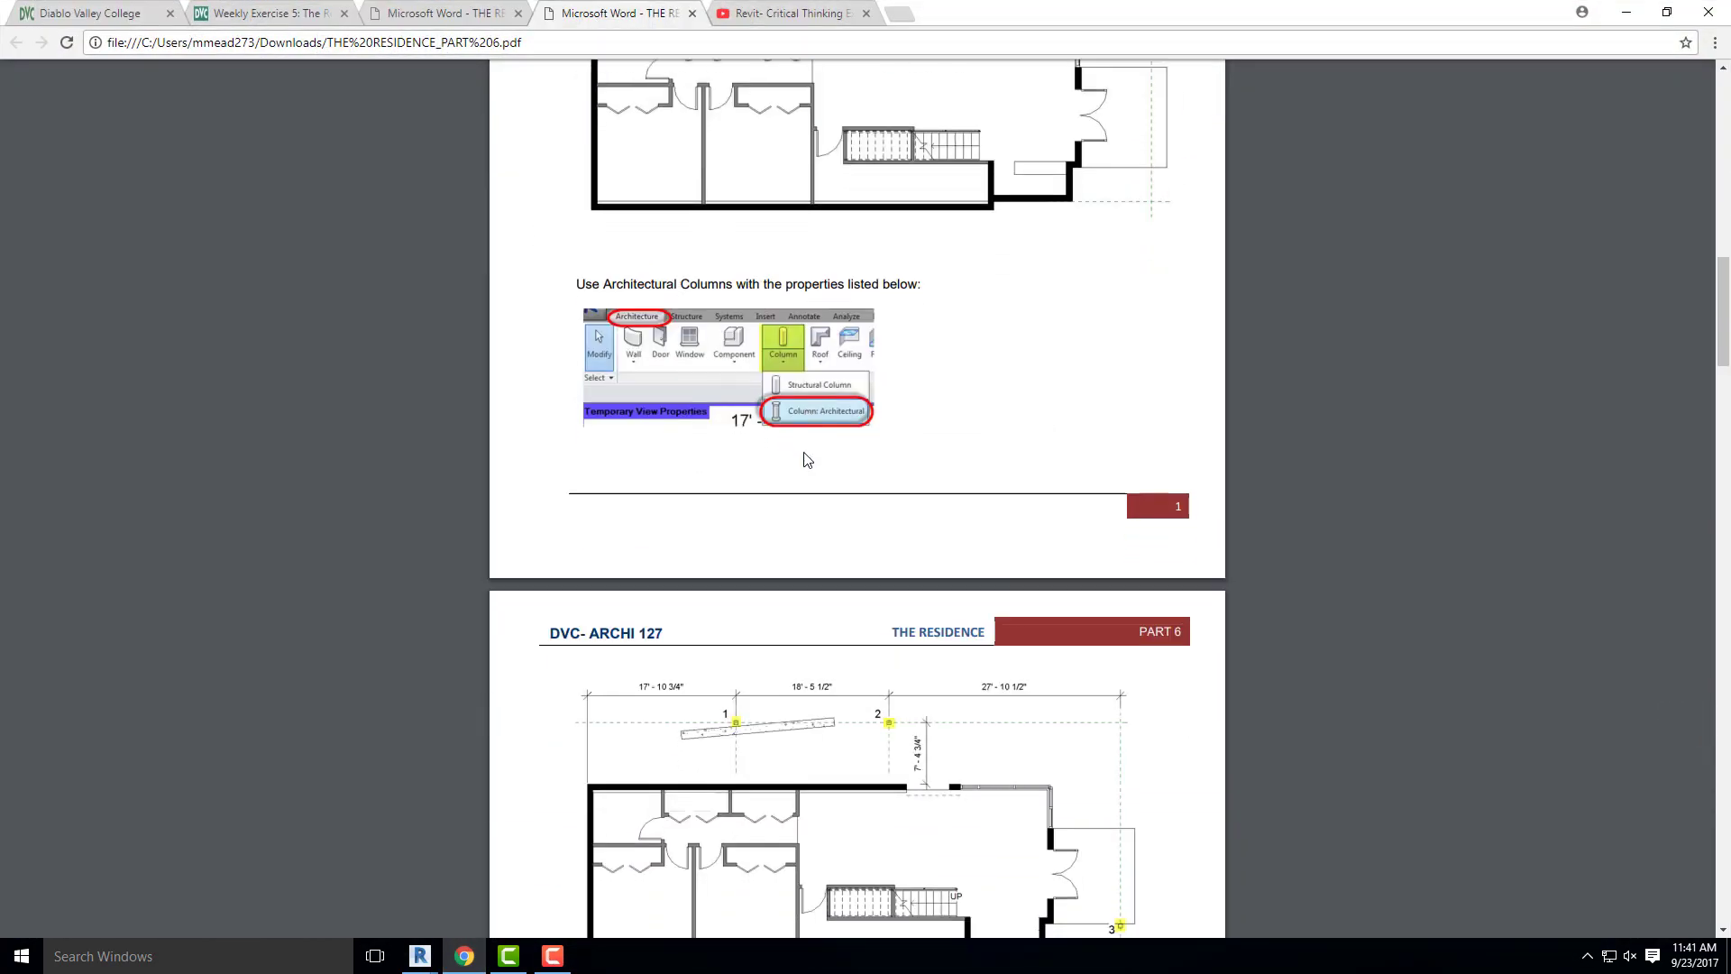
pyautogui.scroll(-3, 807, 460)
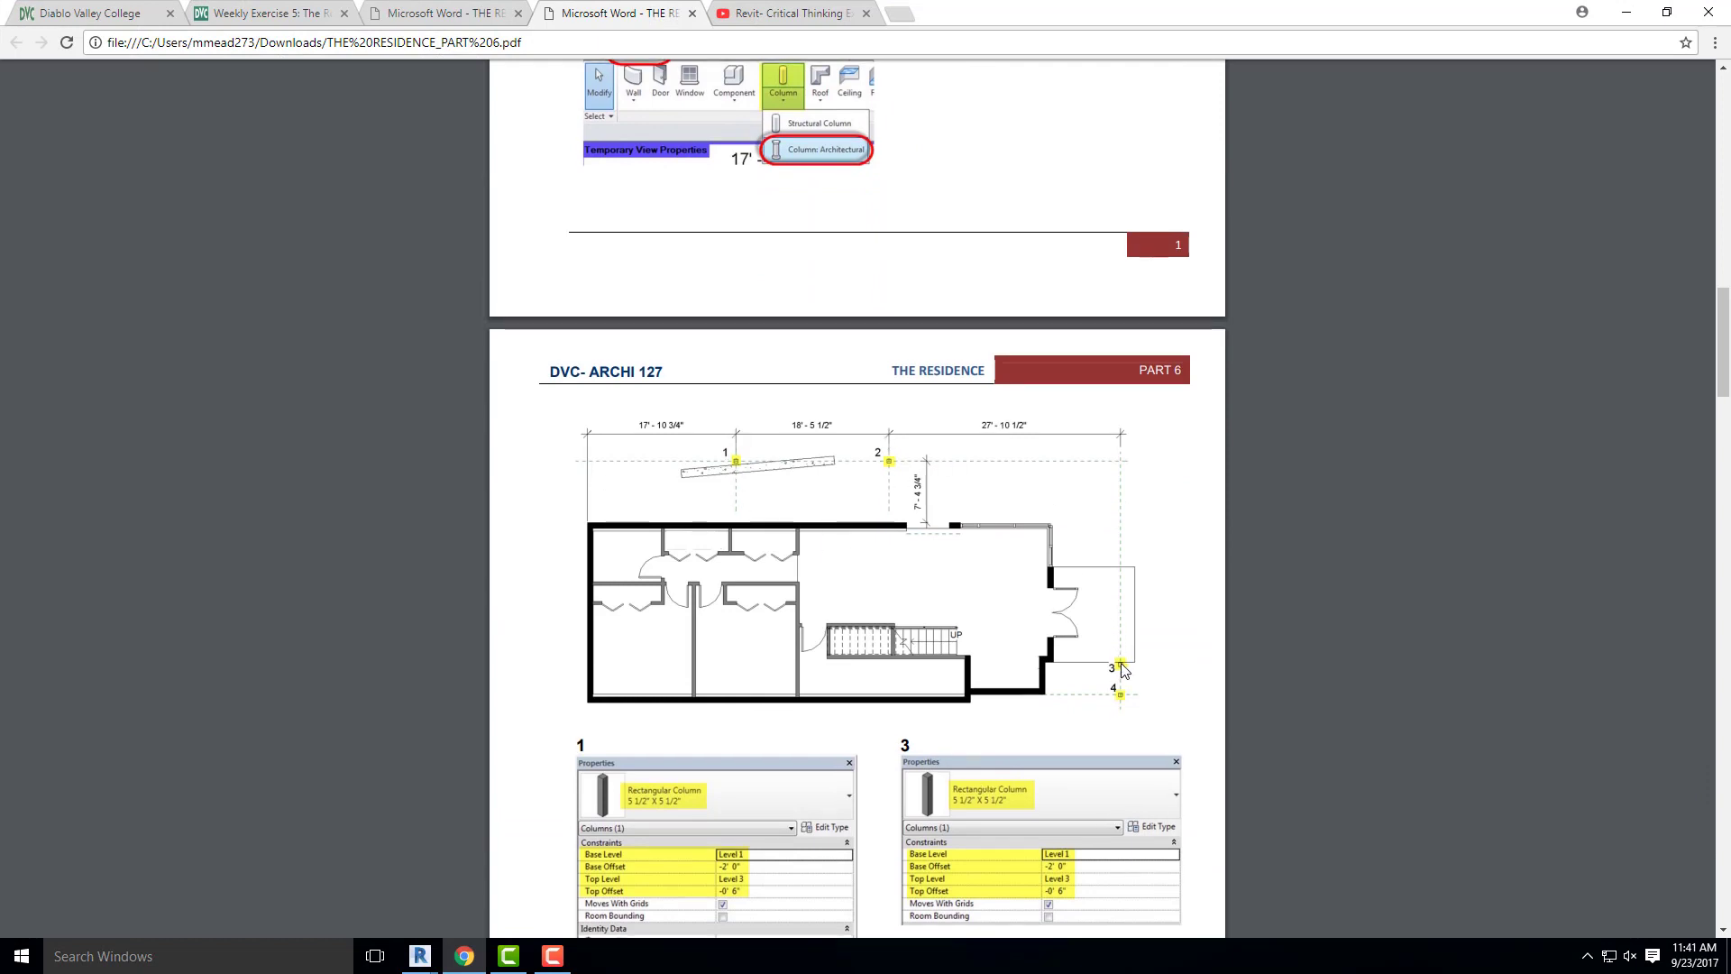
pyautogui.scroll(-2, 753, 511)
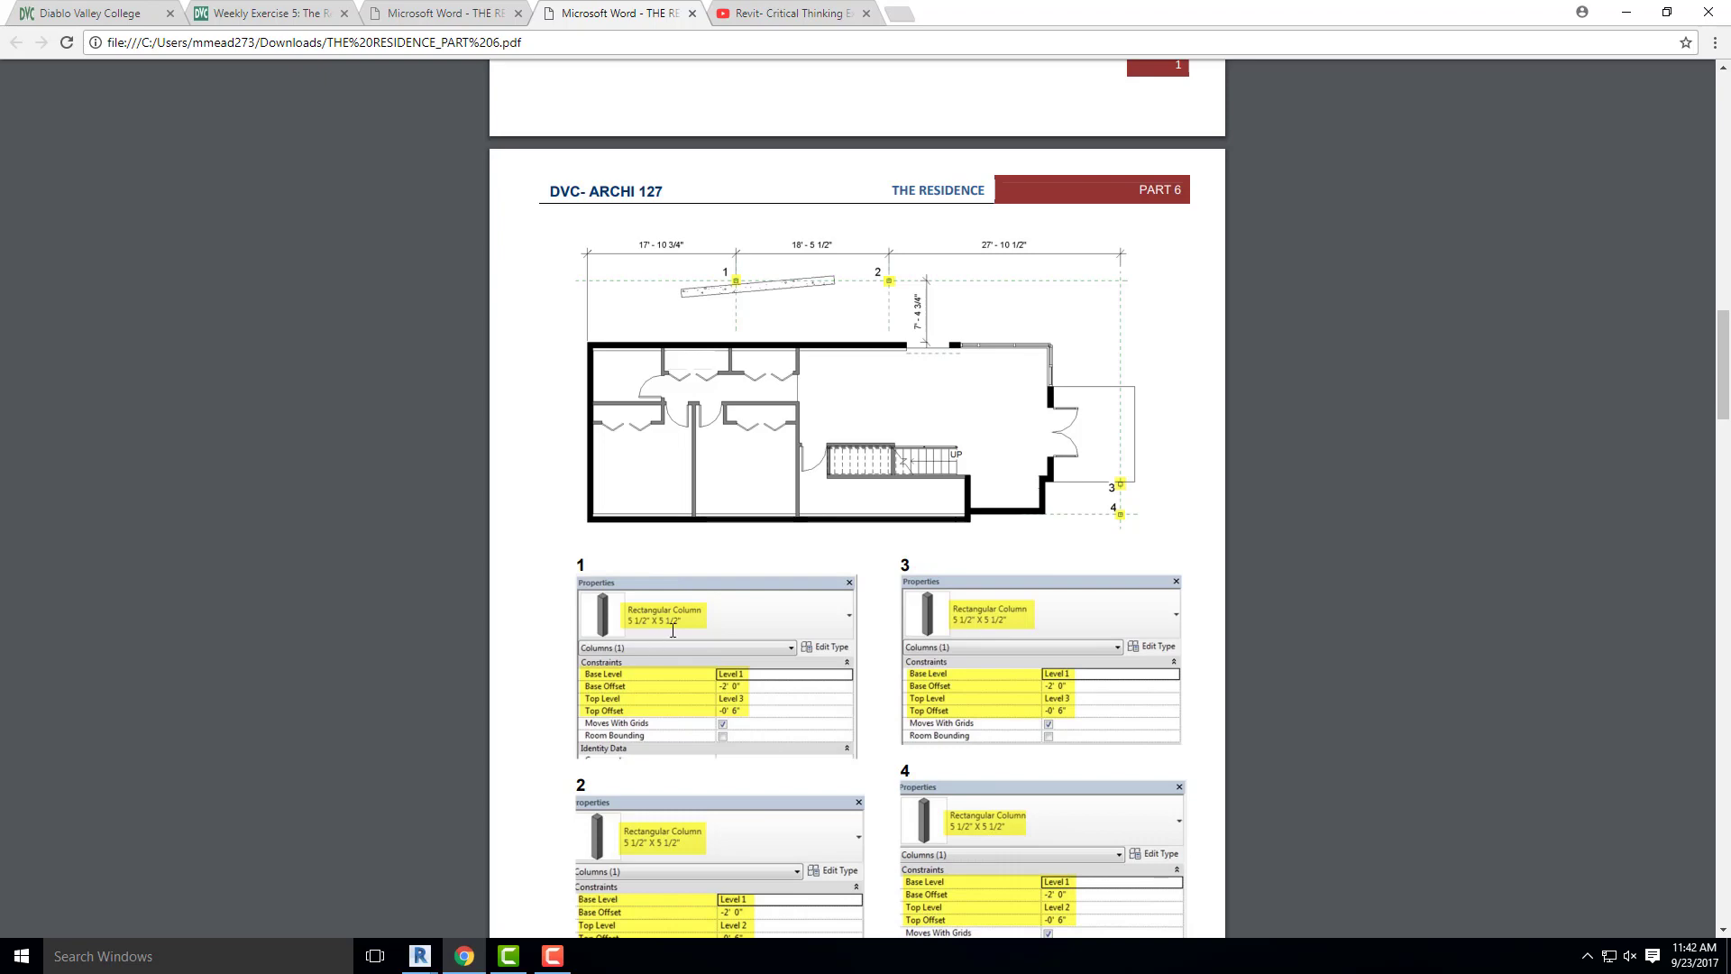
pyautogui.click(1626, 12)
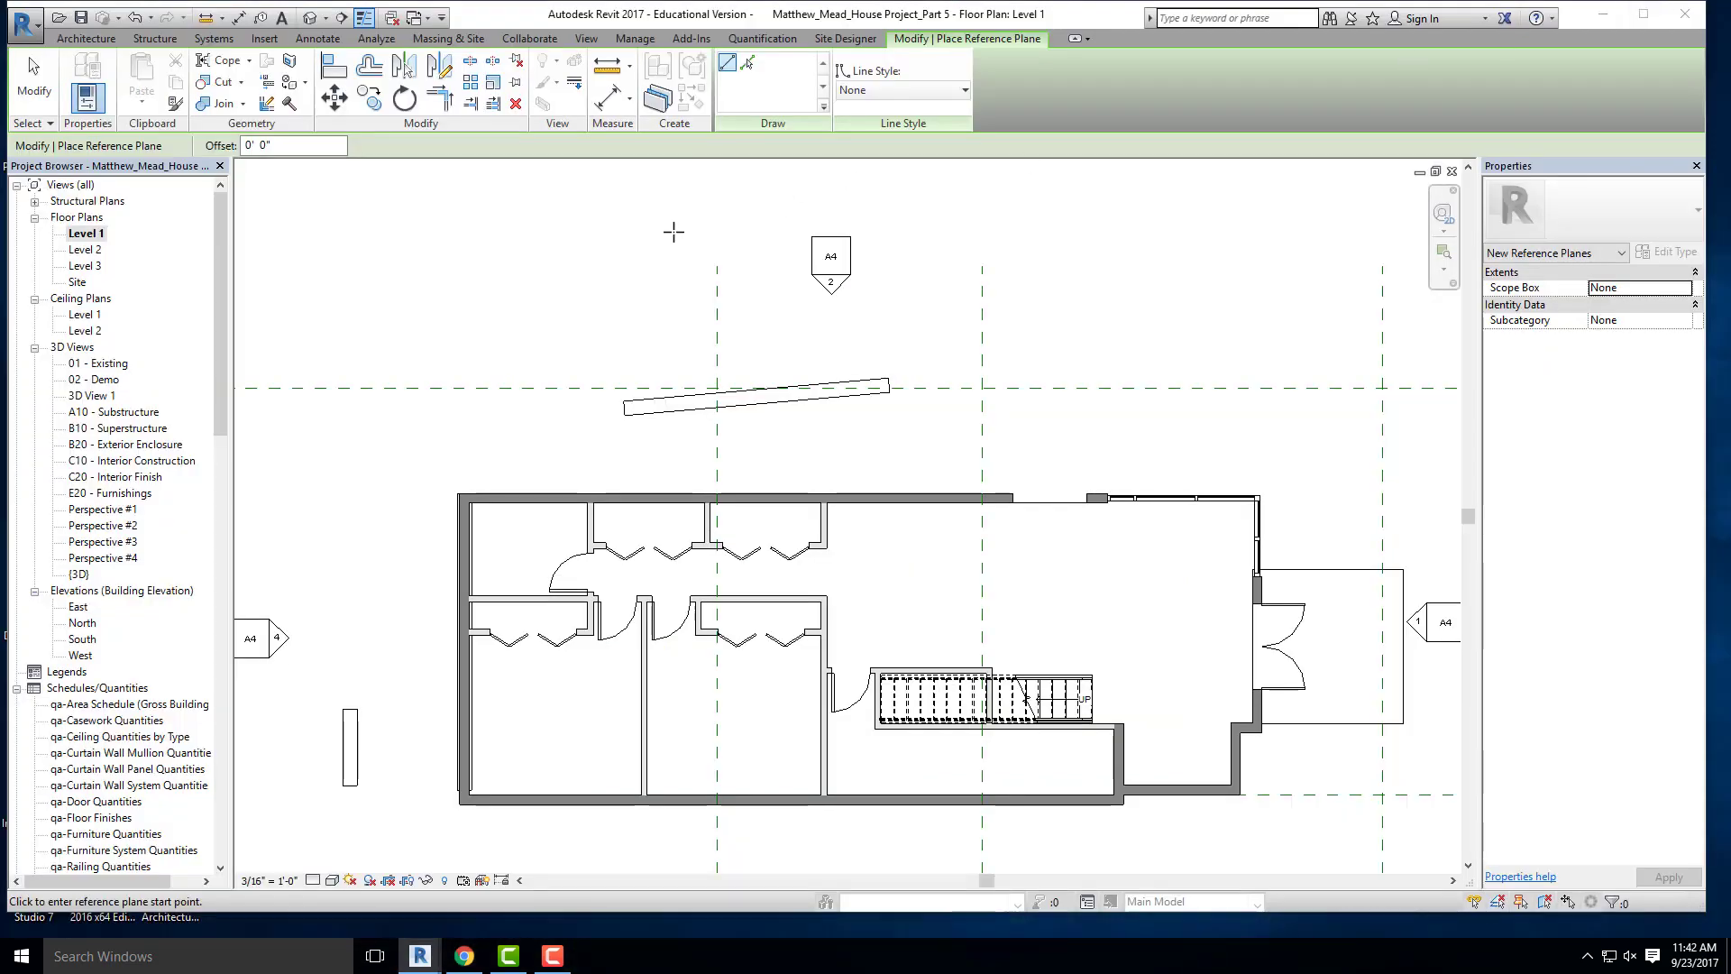
# - Start placing an architectural column and open the type properties of the 24" x 24" Rectangular Column
pyautogui.click(70, 39)
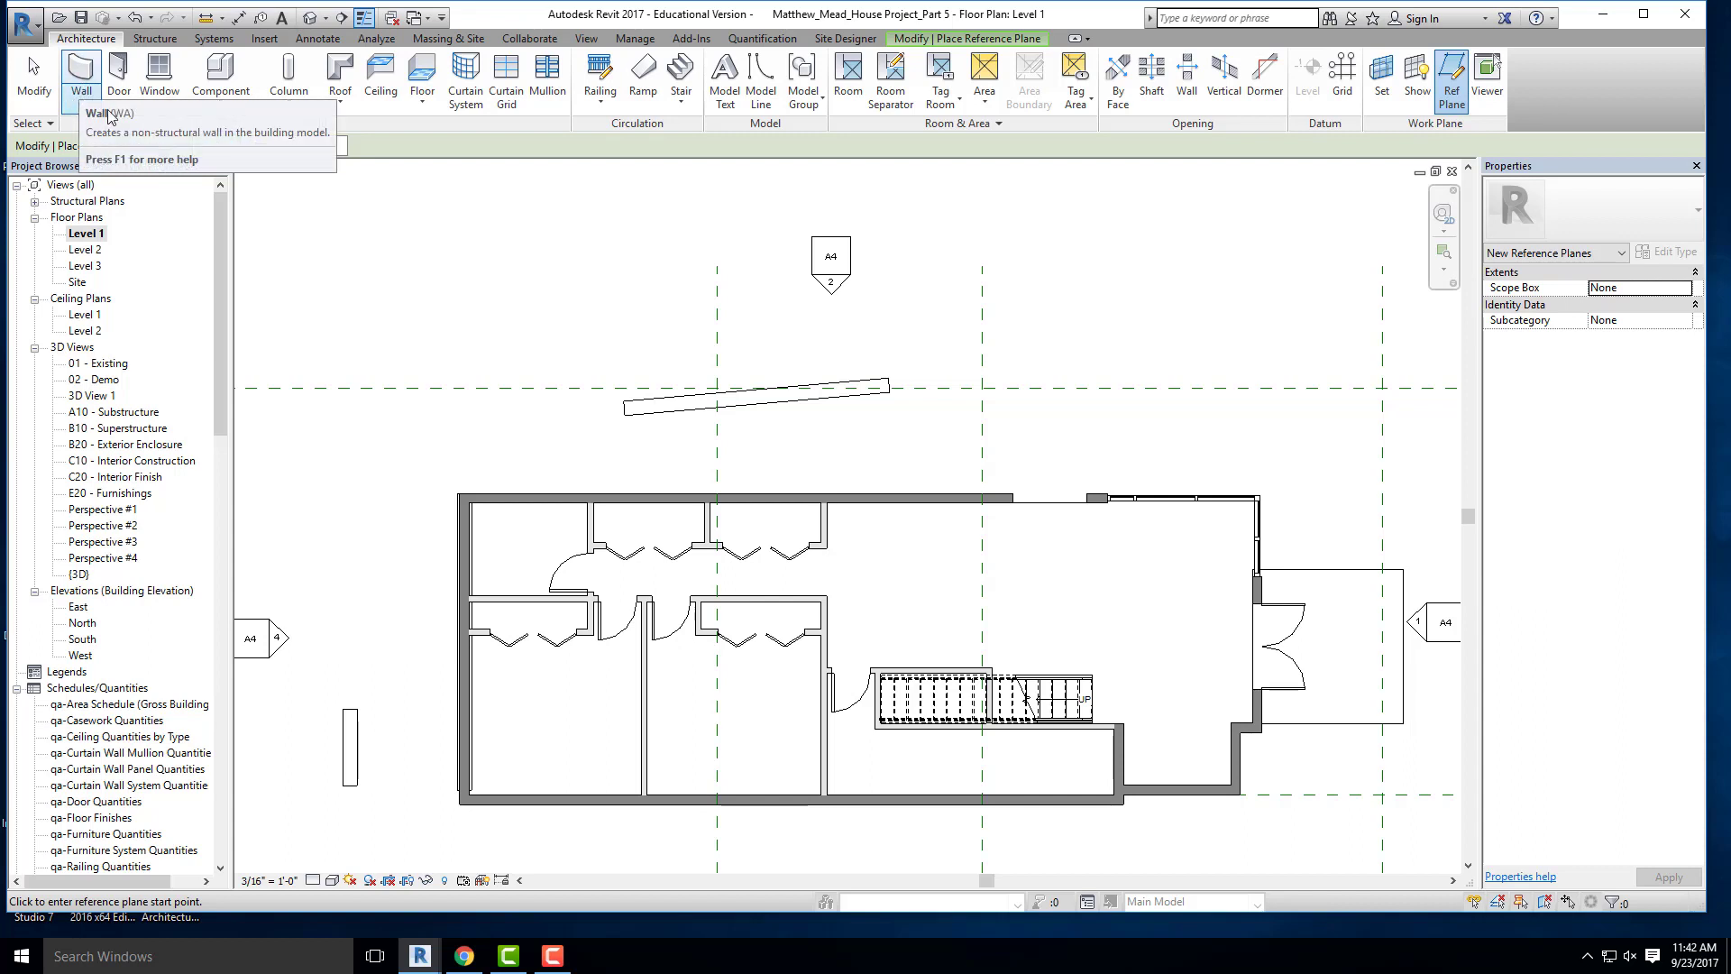
pyautogui.click(289, 90)
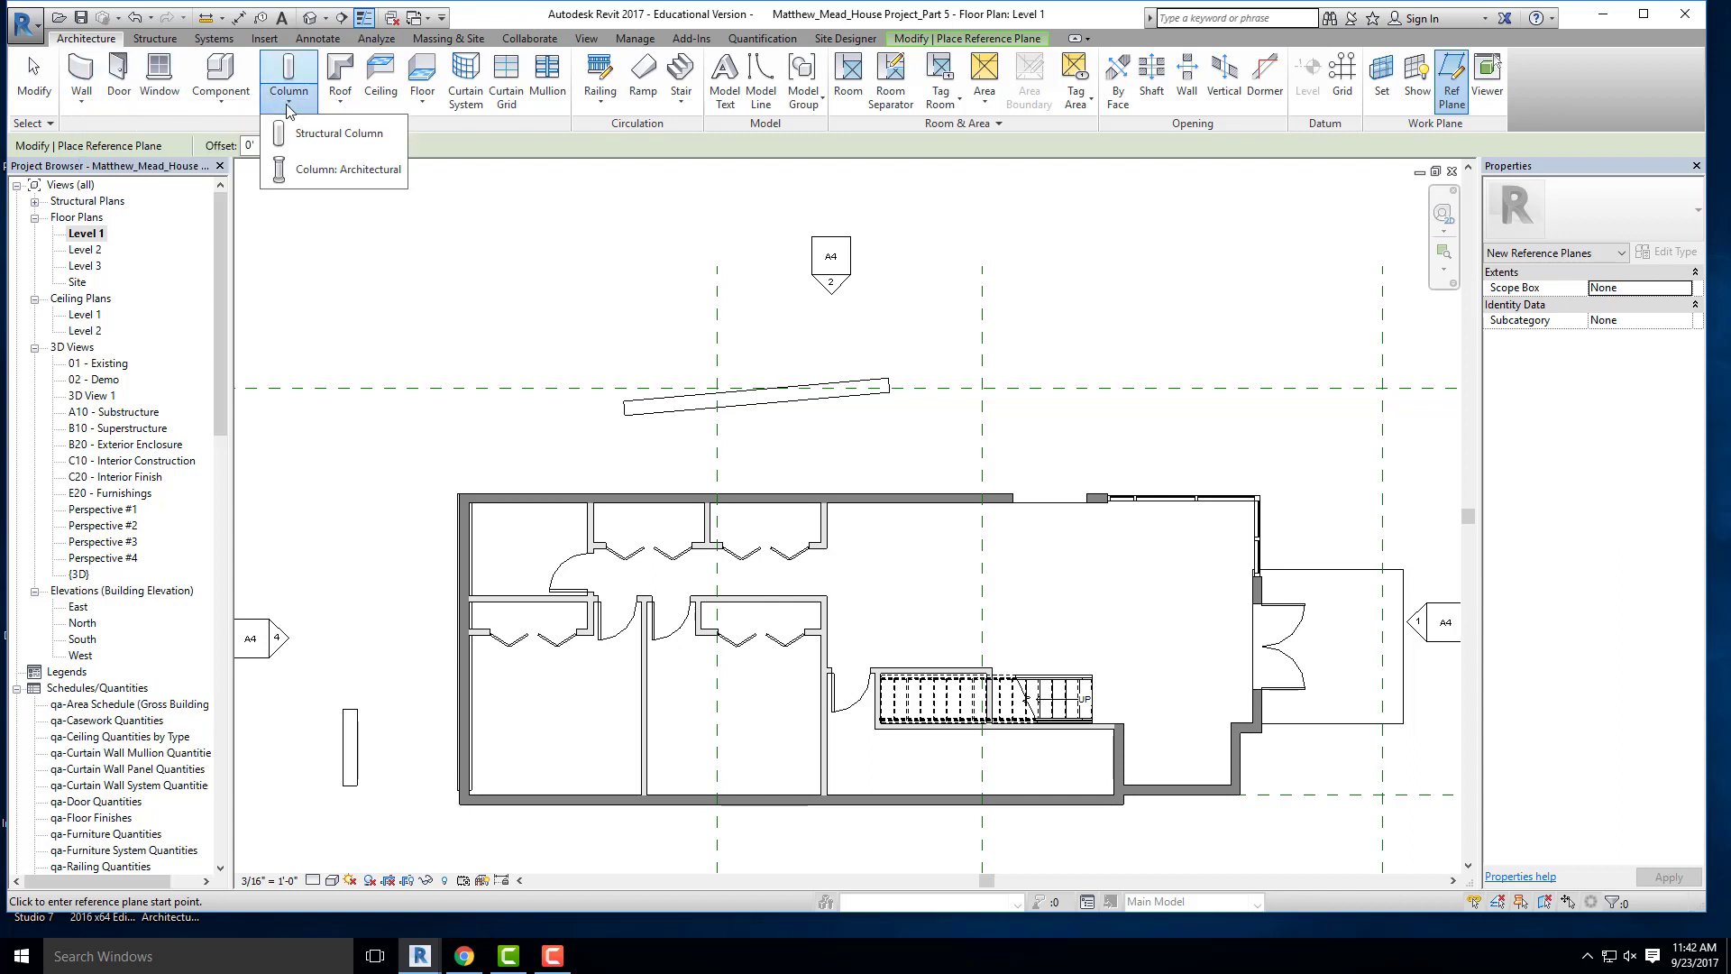
pyautogui.click(318, 168)
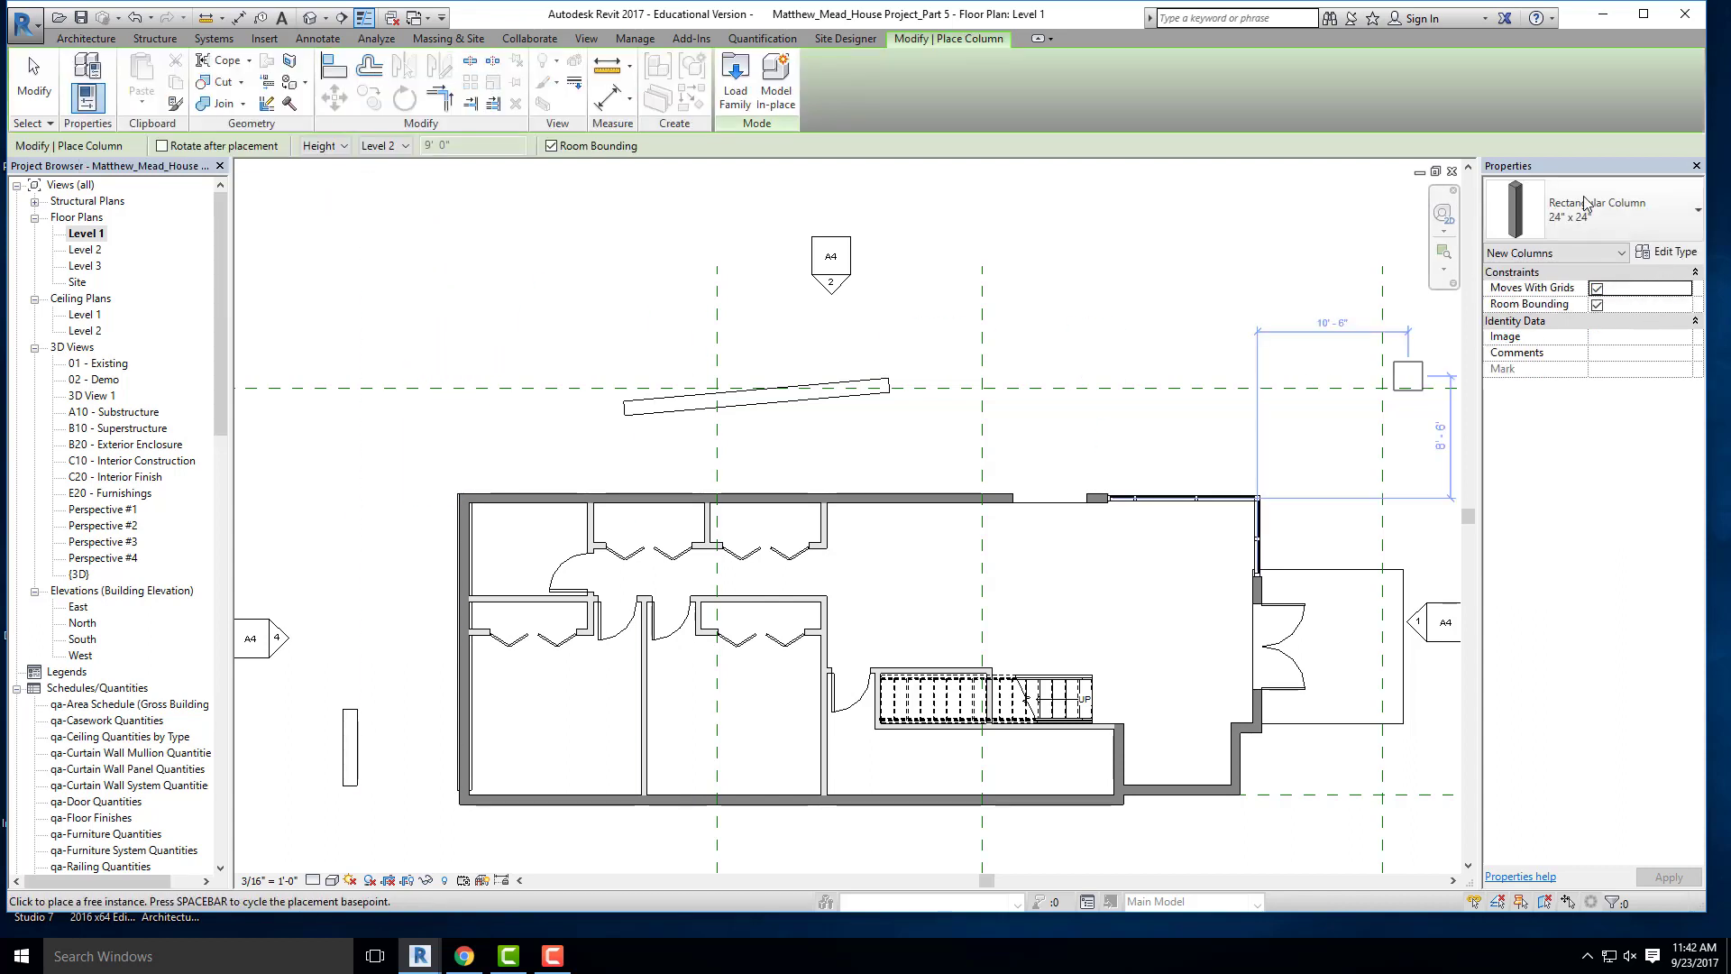
pyautogui.click(1611, 207)
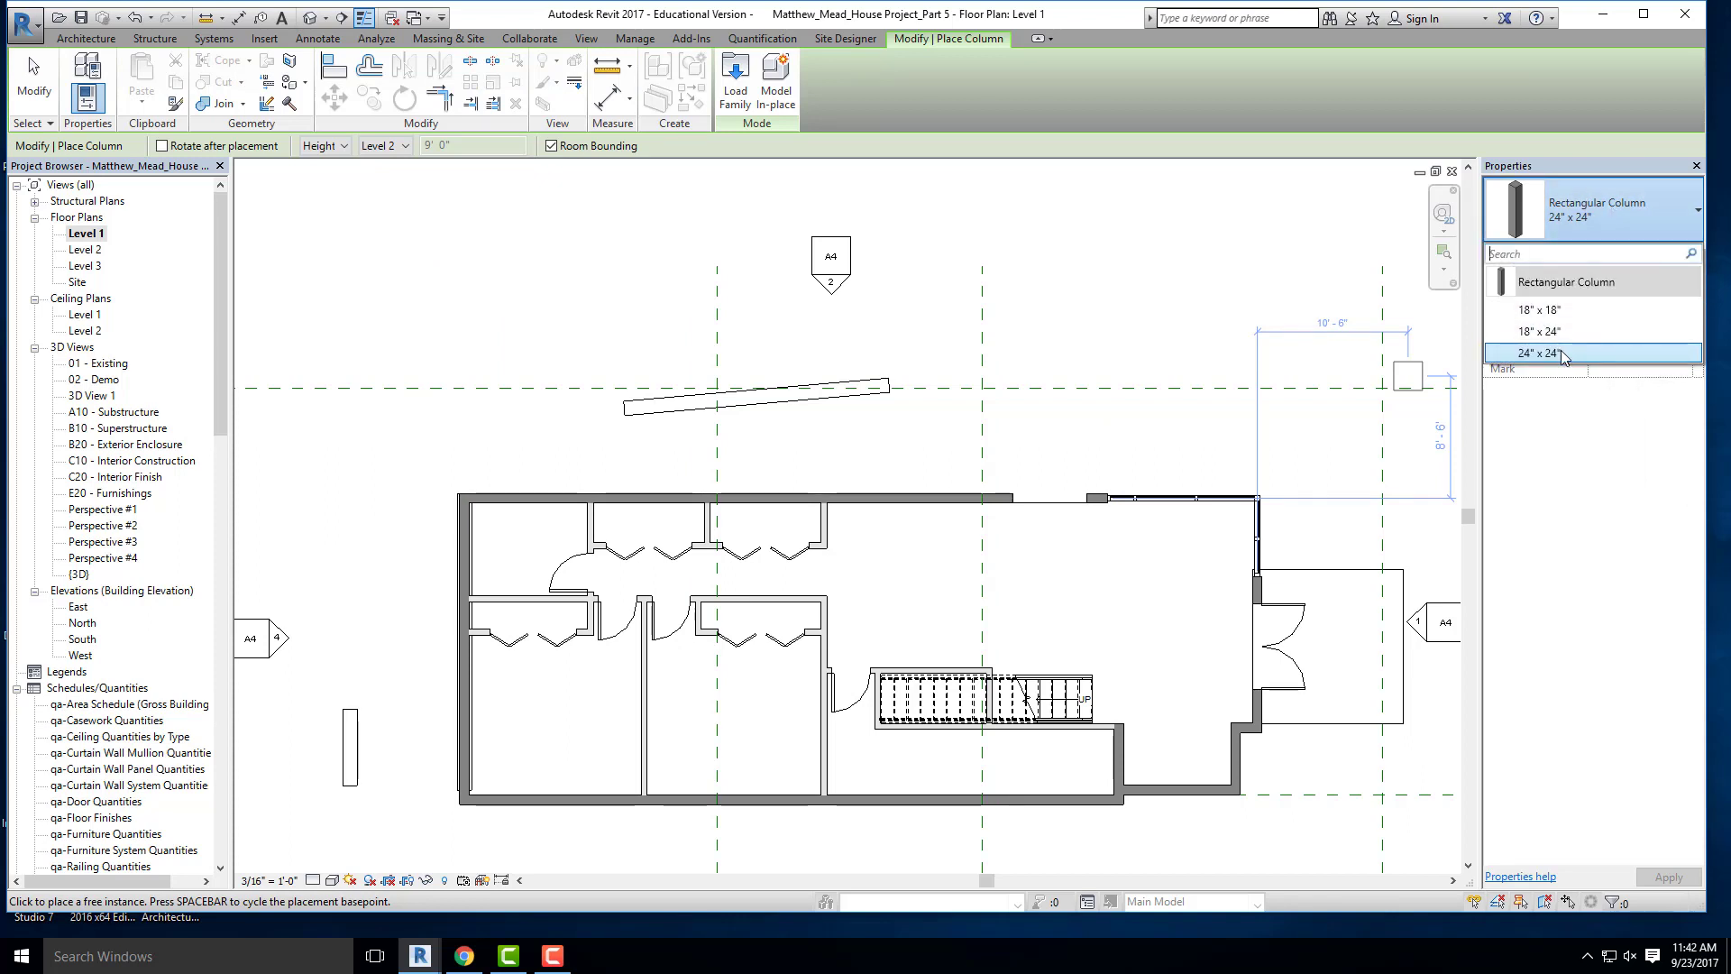
pyautogui.click(1577, 170)
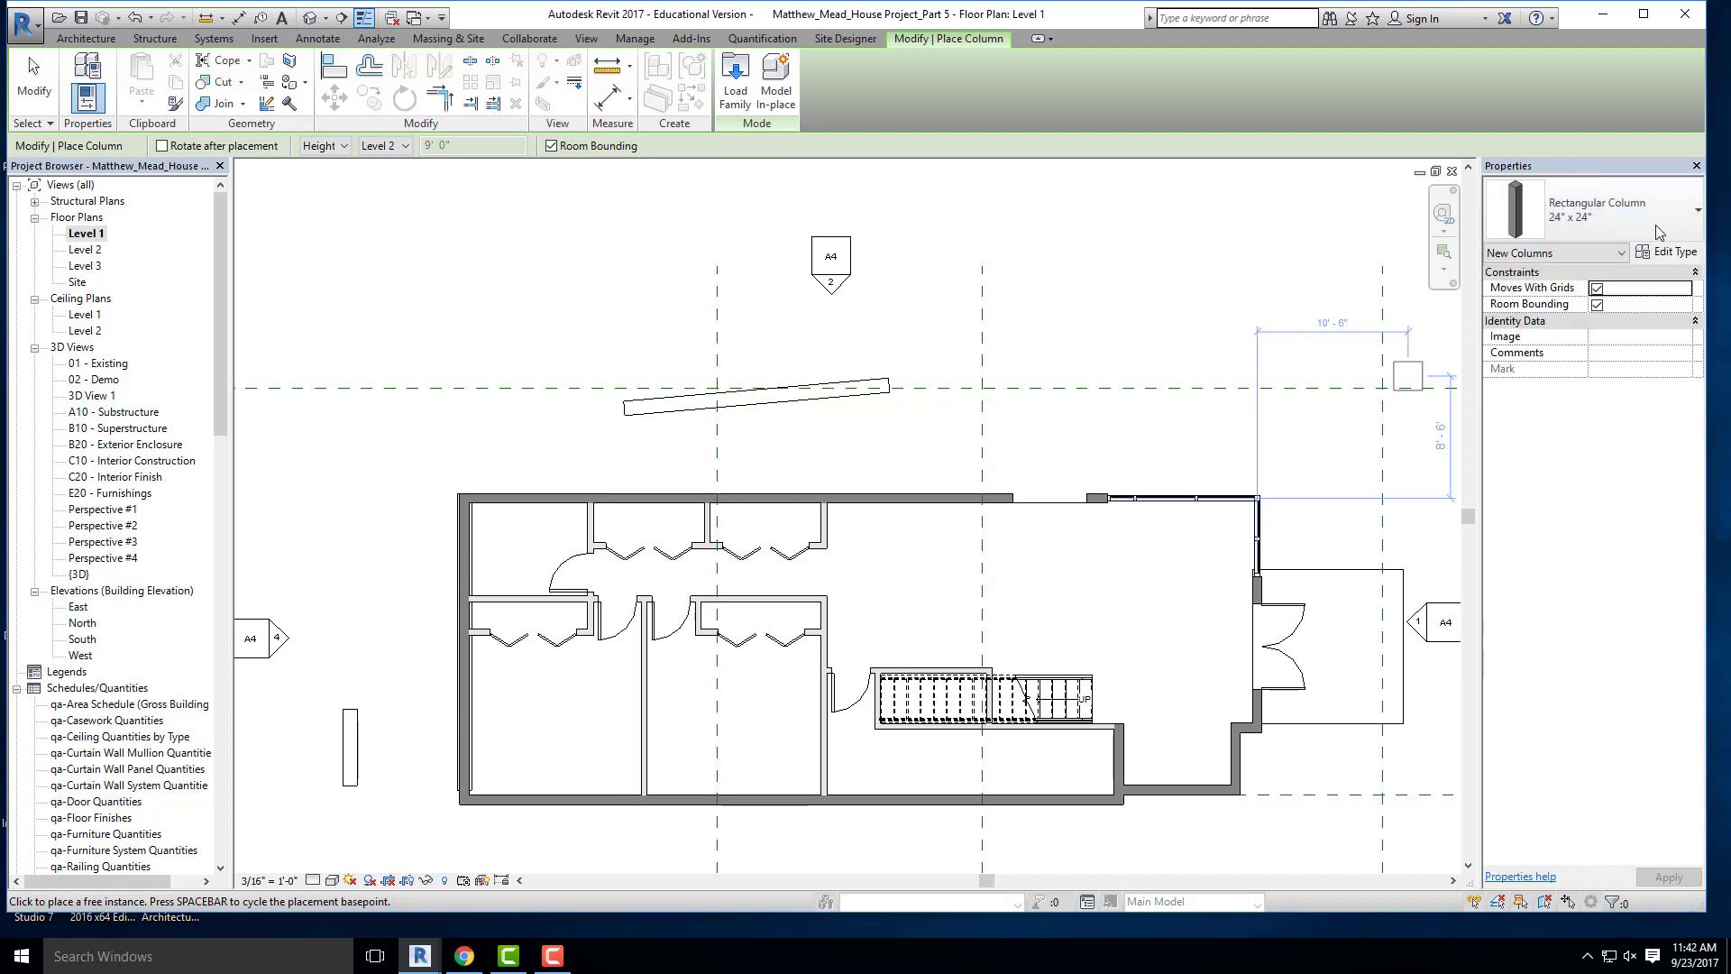
pyautogui.click(1669, 251)
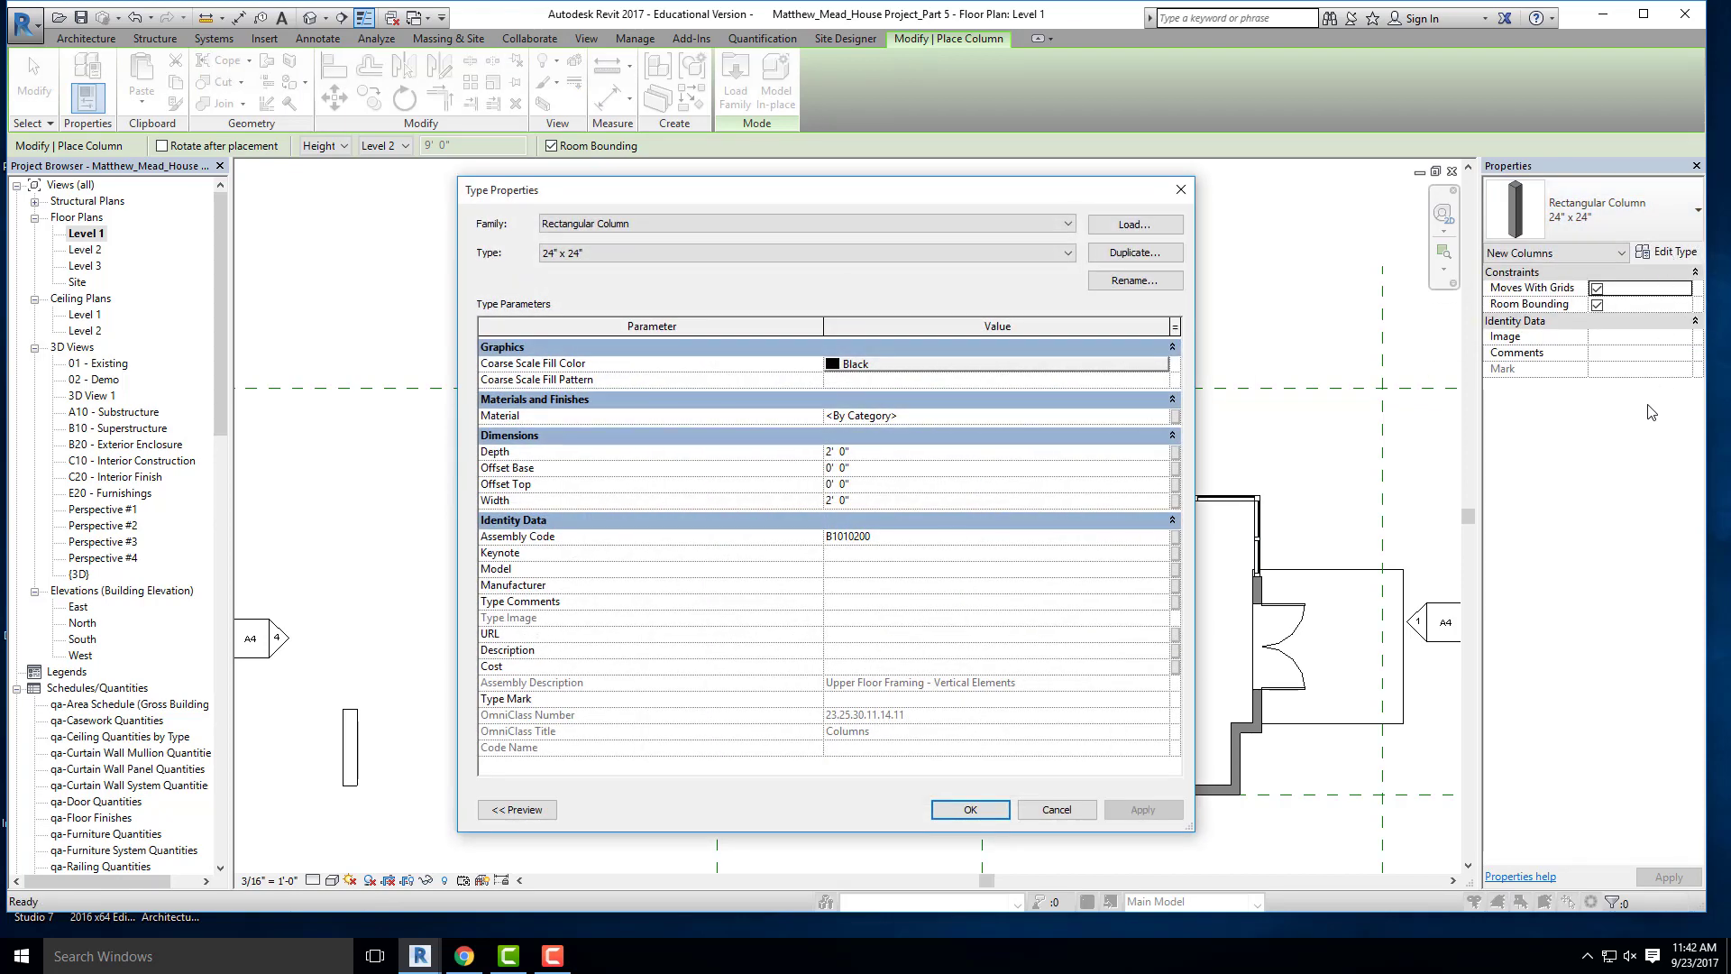
# - Check the required column size in the exercise PDF and, in Revit, duplicate the column type as 5.5" Rectangular Column
pyautogui.click(463, 956)
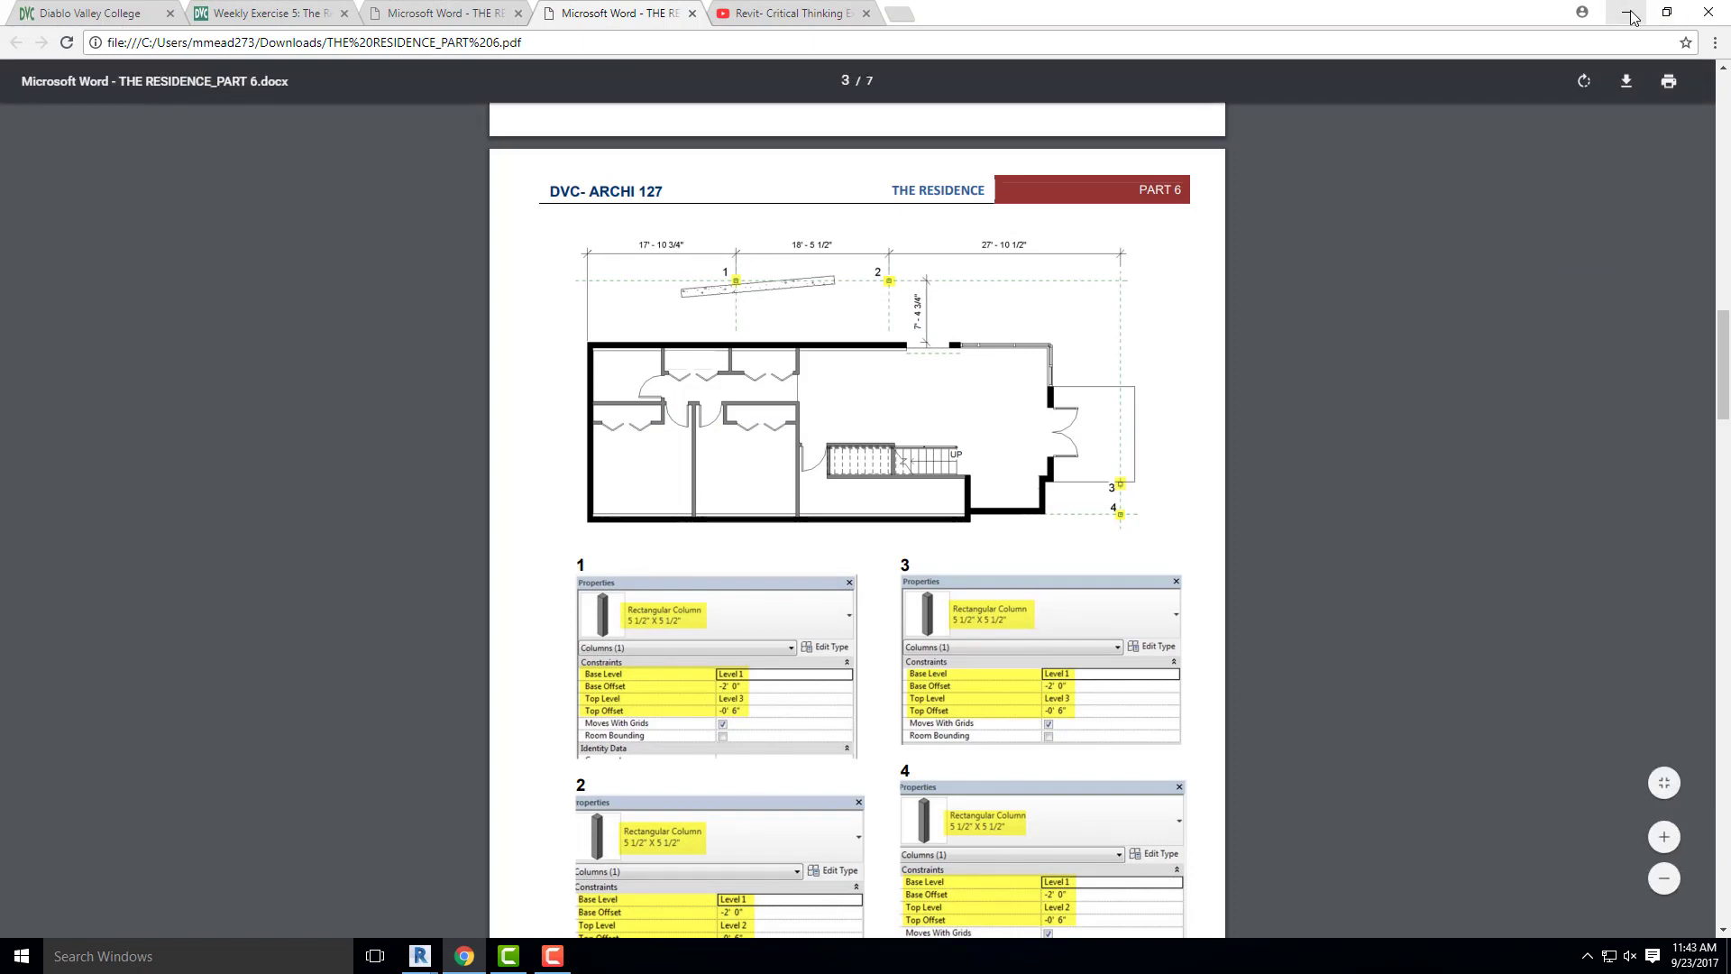
pyautogui.hotkey('alt', 'Tab')
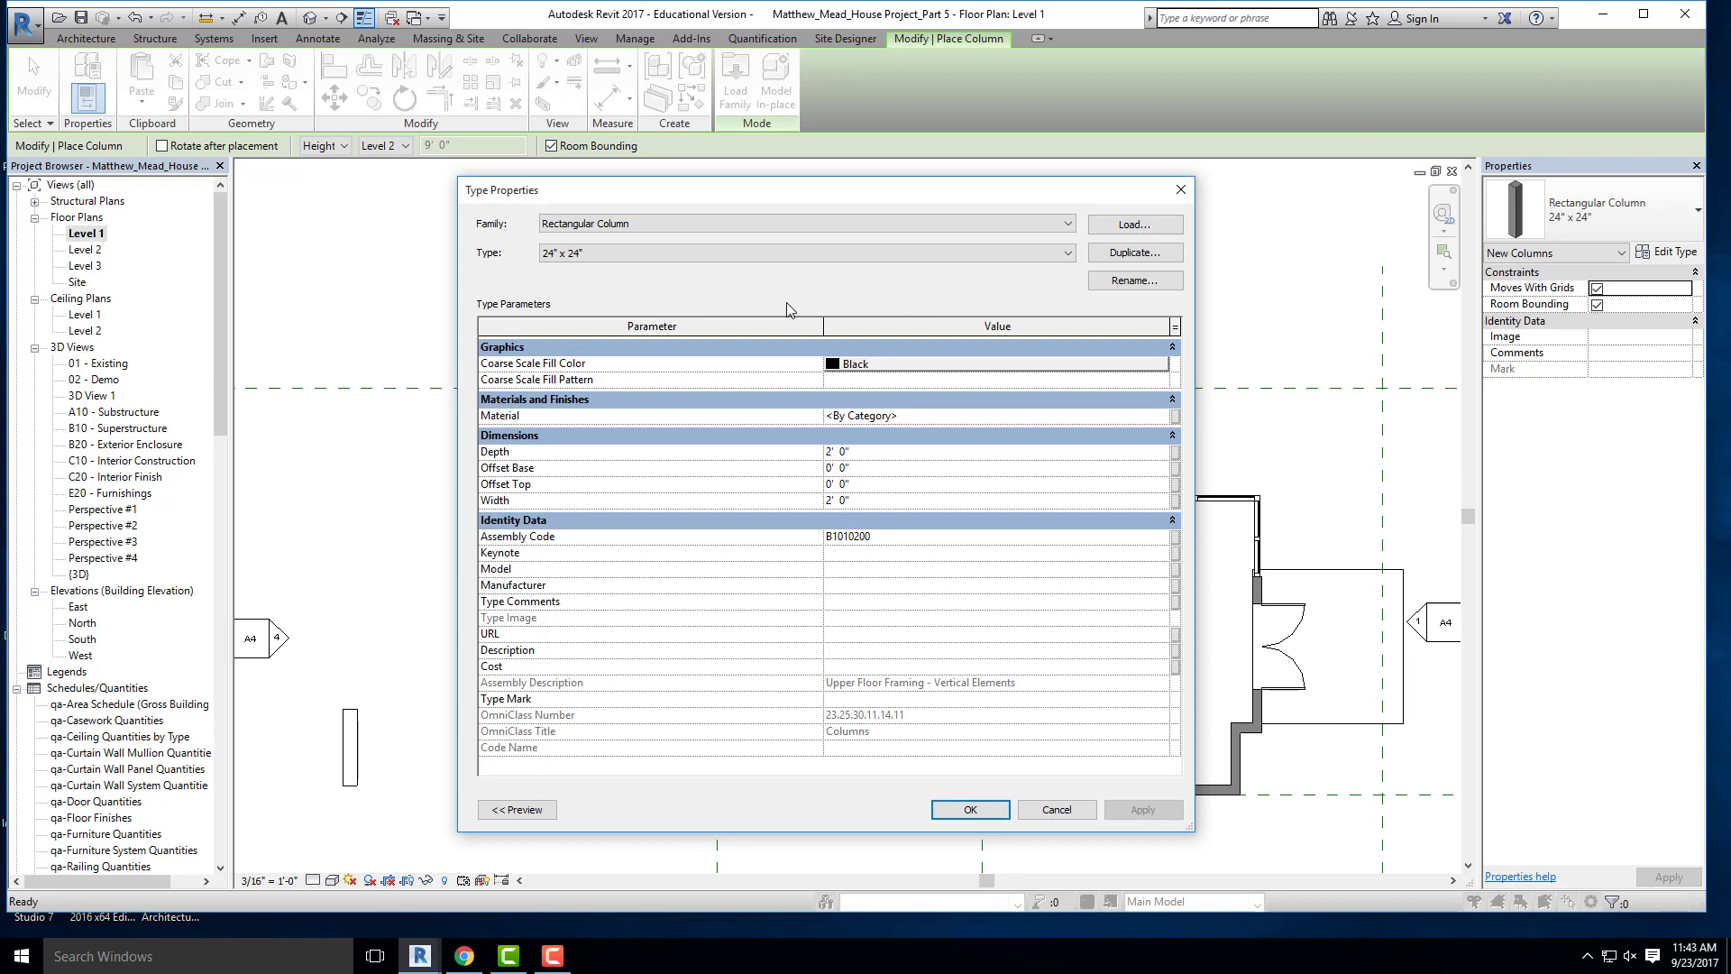
pyautogui.click(1134, 254)
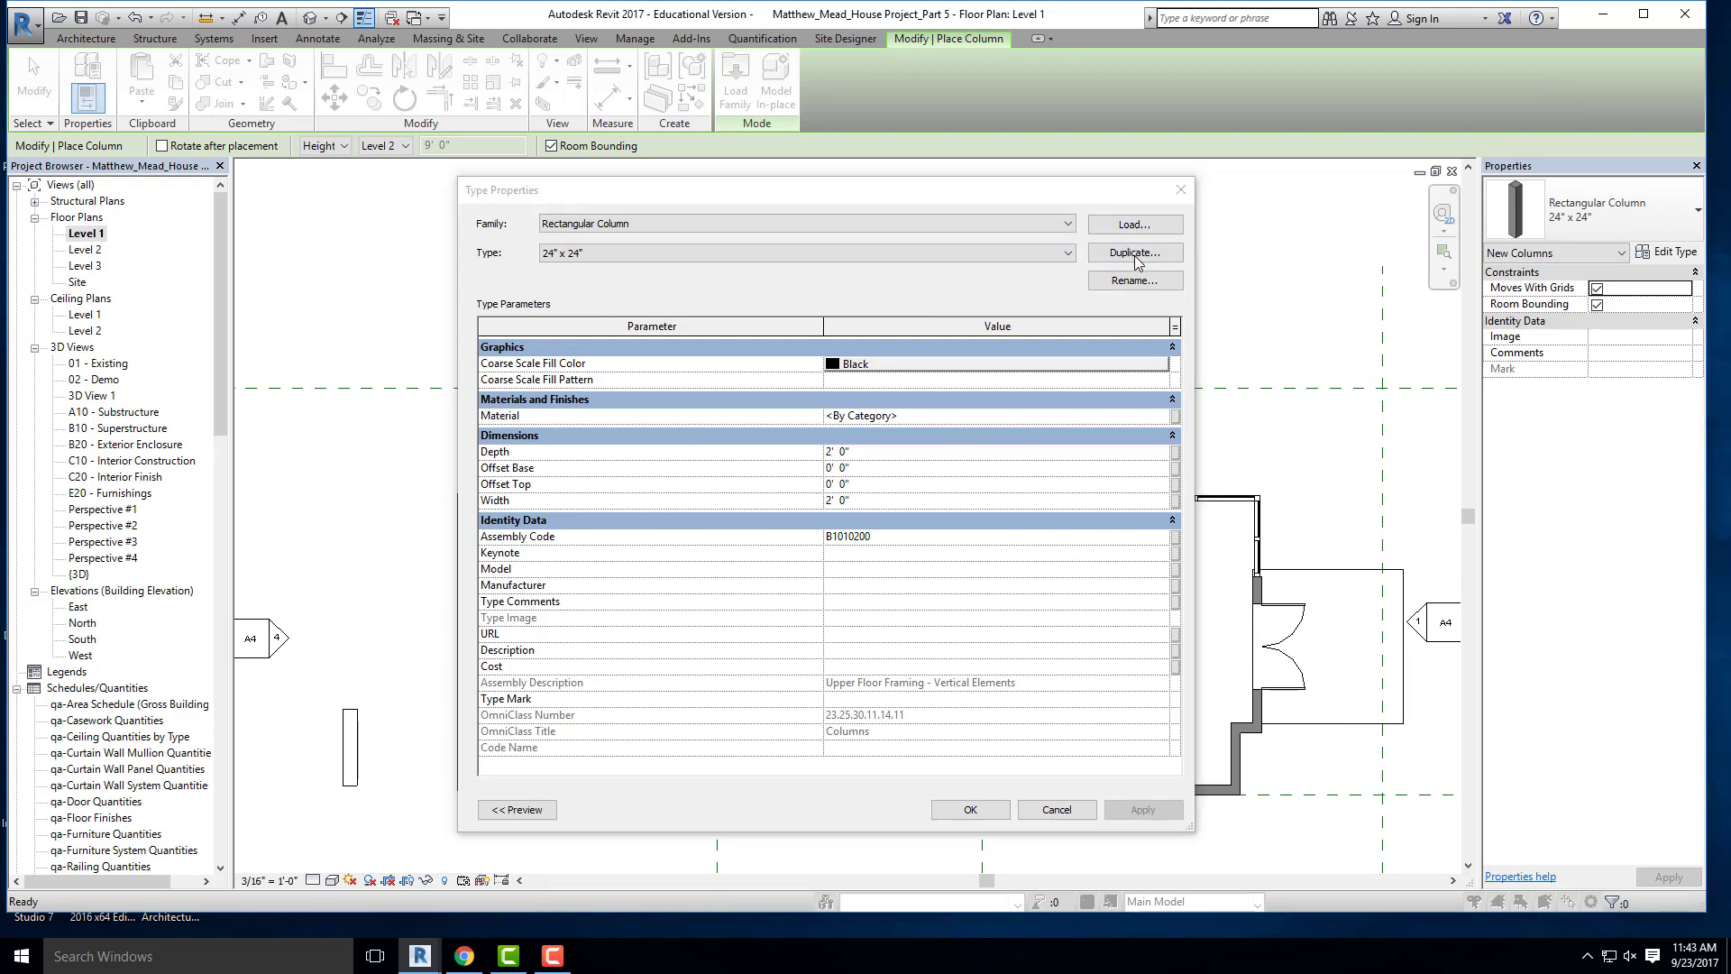
pyautogui.write('5.5" x 5')
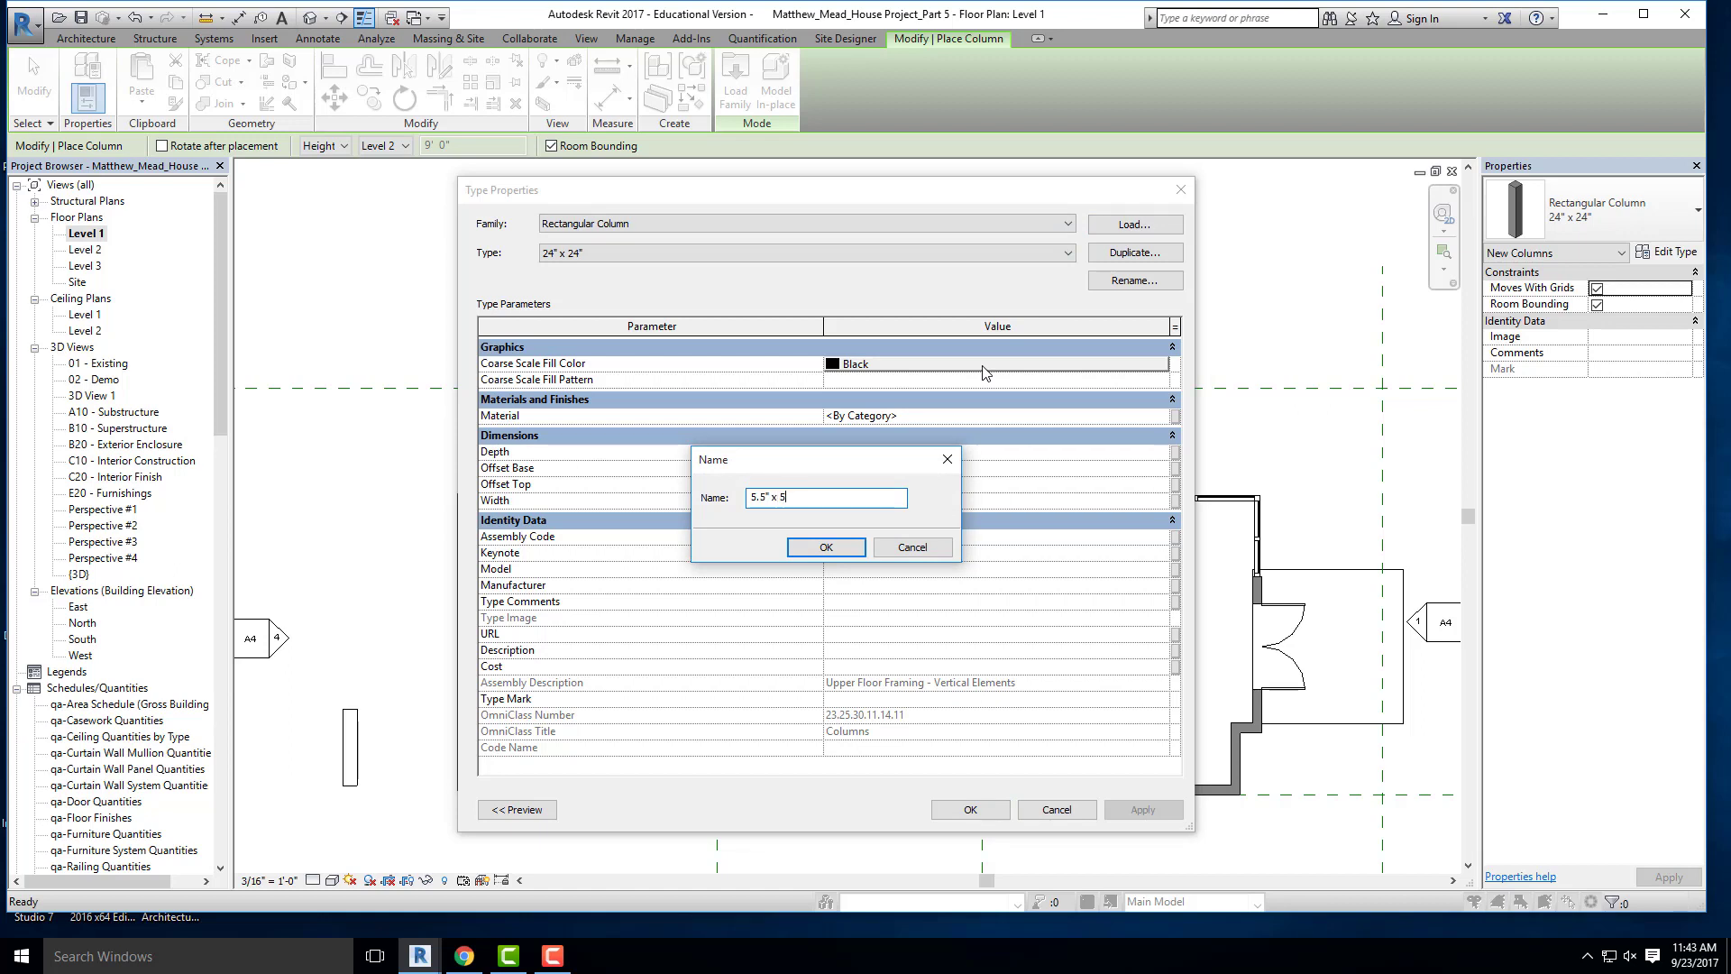
pyautogui.write('.')
pyautogui.write('ngular')
pyautogui.click(816, 547)
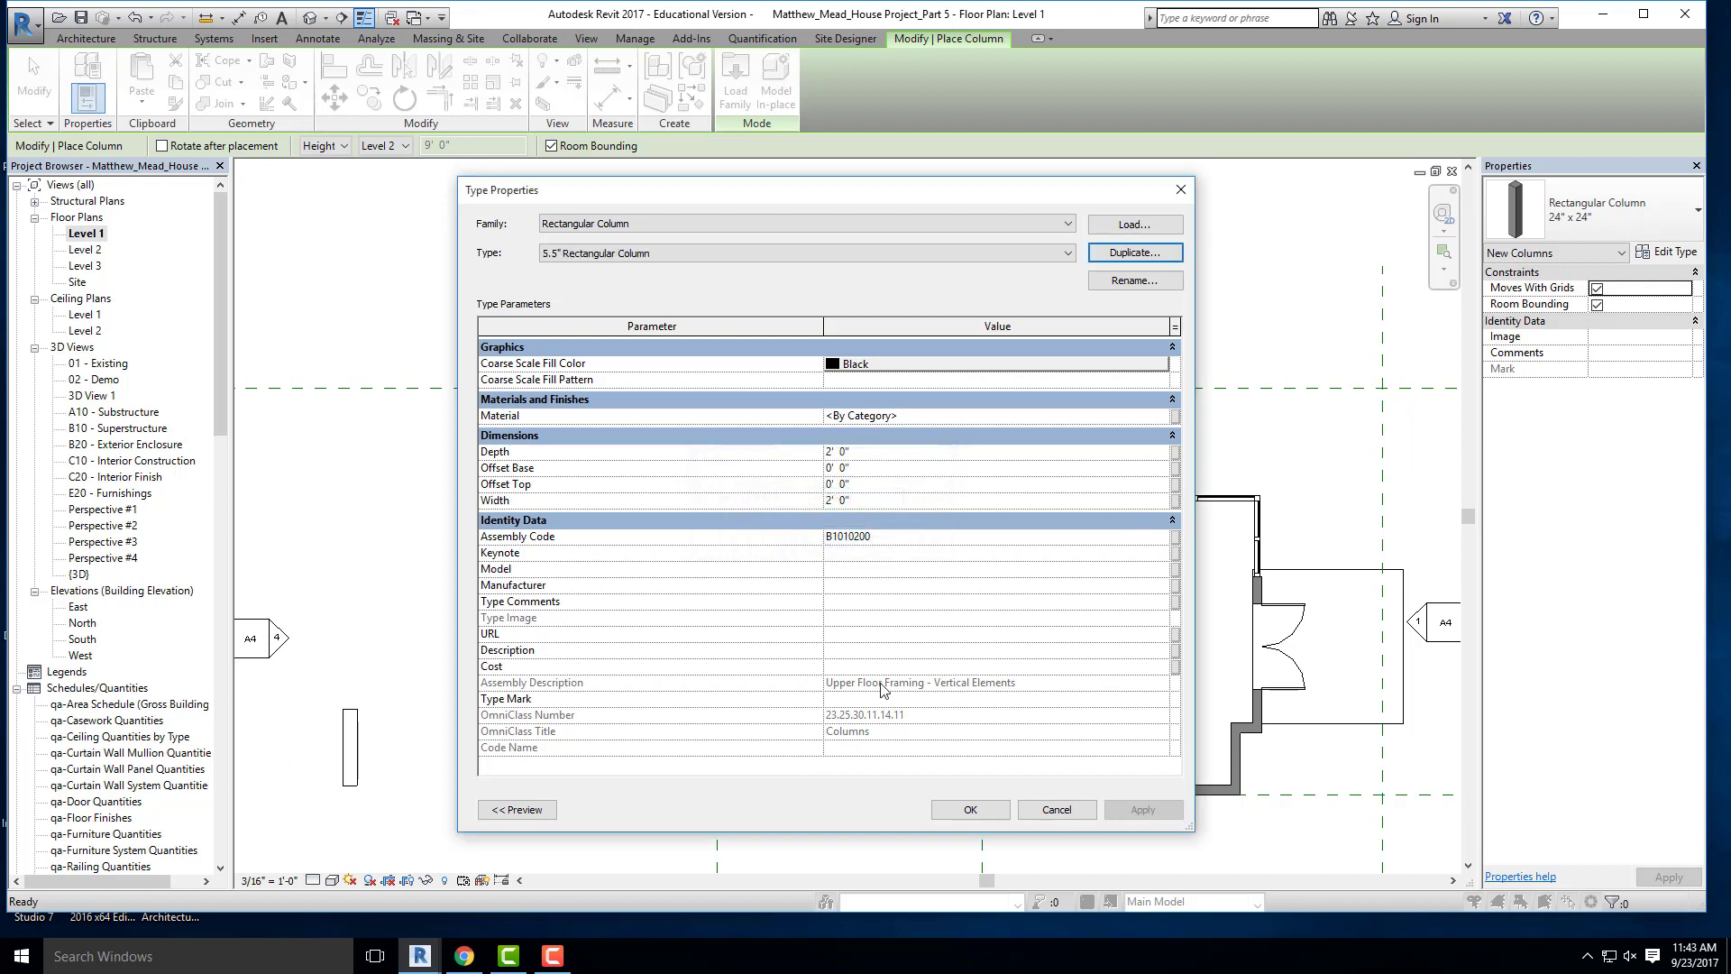
# - Set the new column type's depth and width to 5.5" and accept the type properties
pyautogui.click(869, 456)
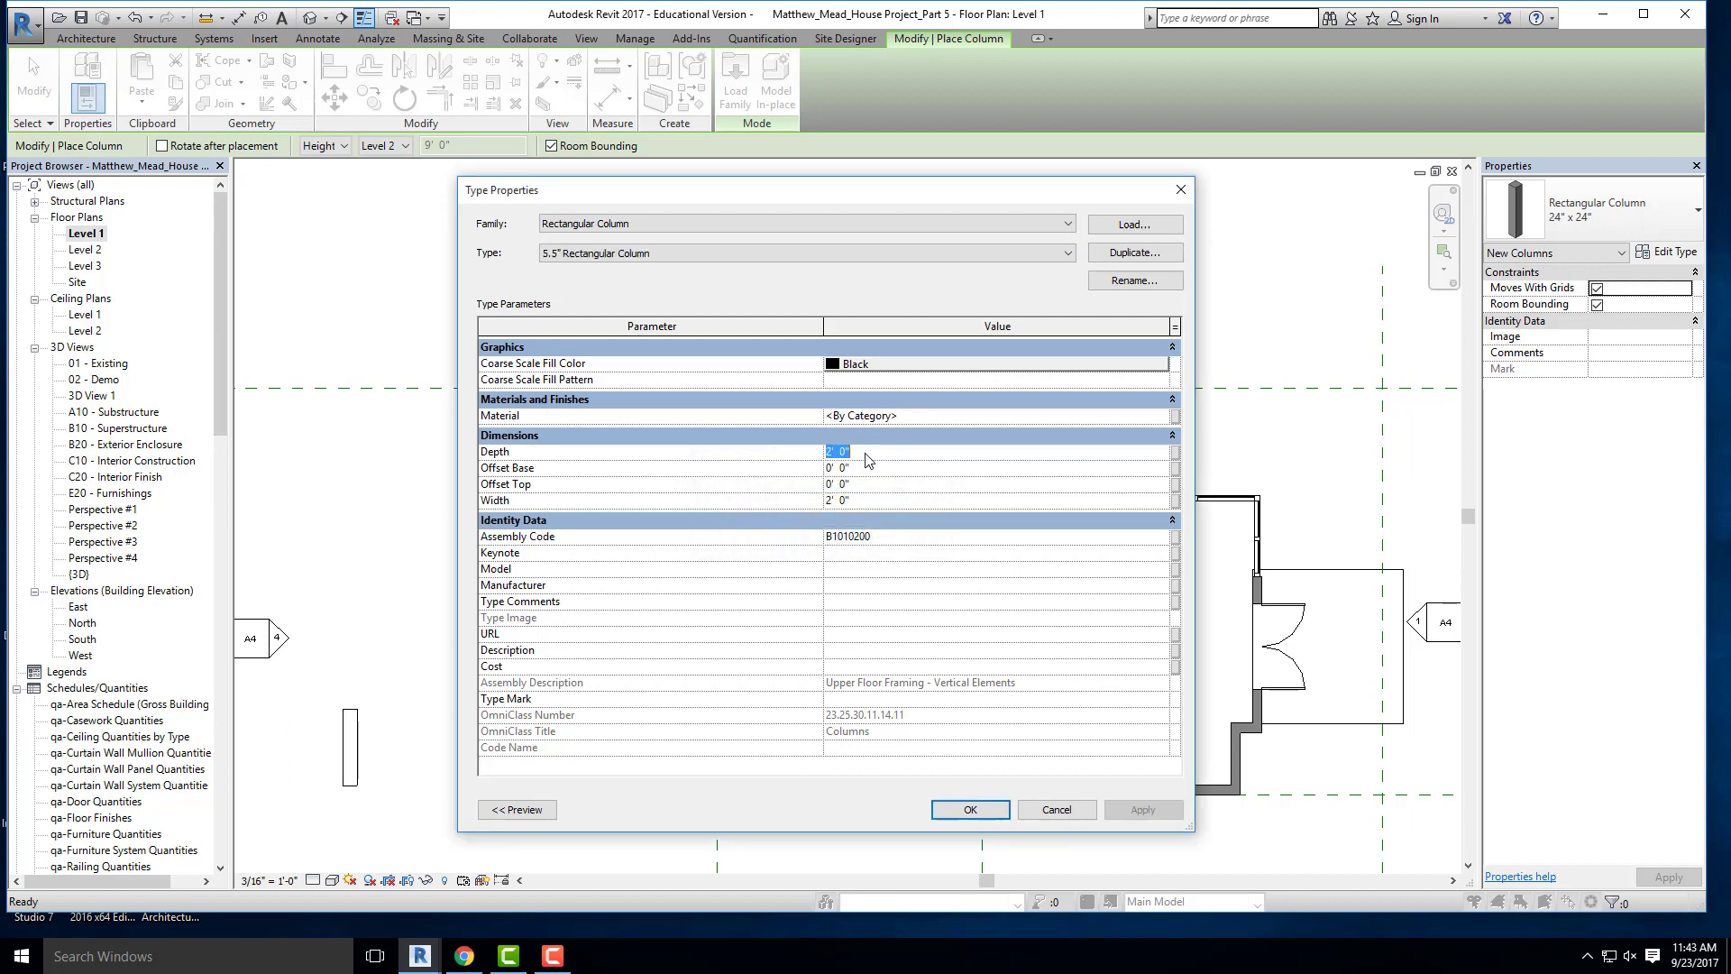
pyautogui.write('5.5')
pyautogui.click(864, 501)
pyautogui.write('5.')
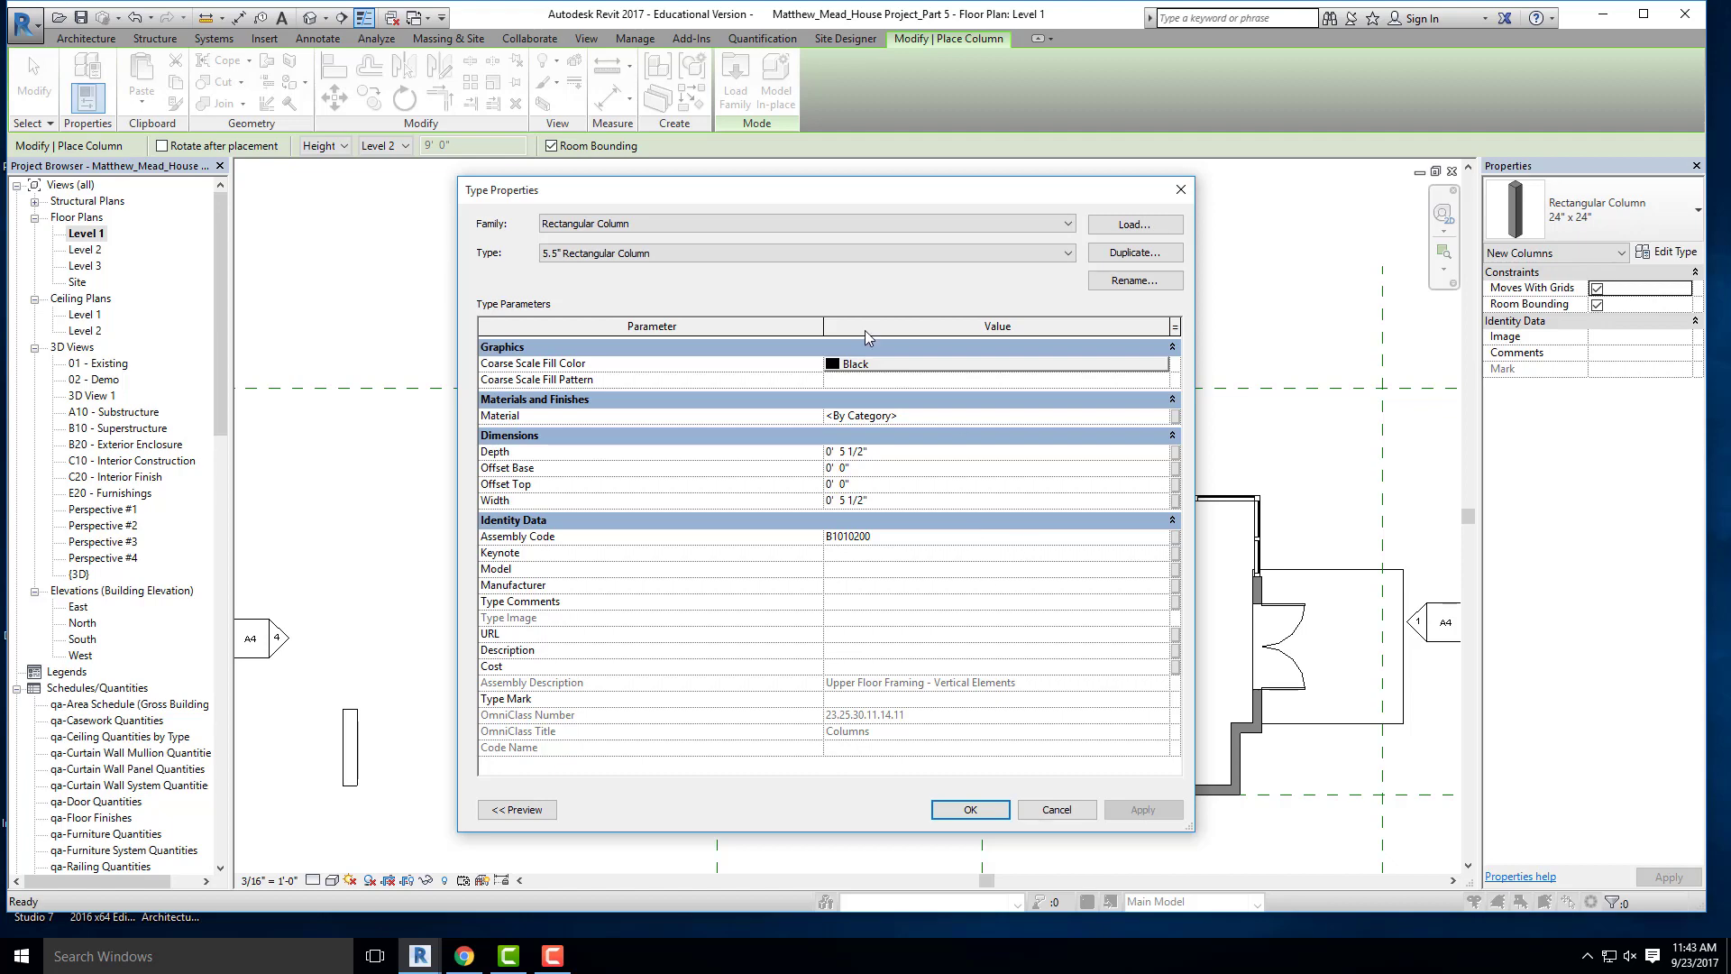
pyautogui.click(969, 811)
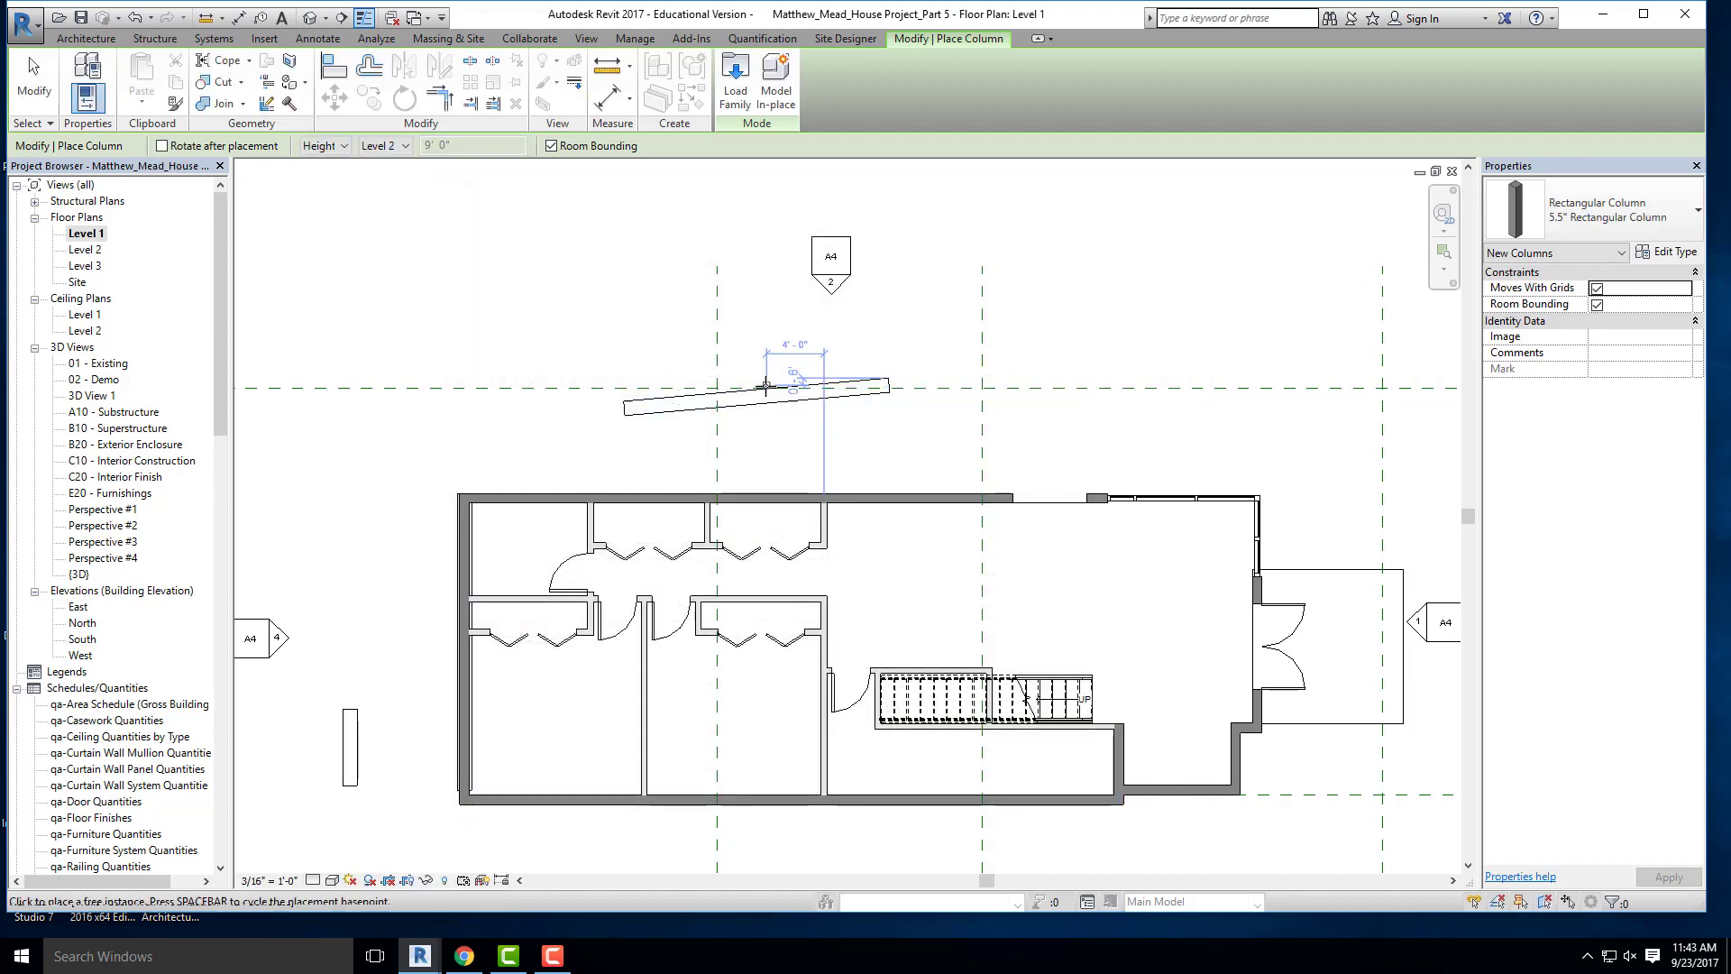
# - Check column 1's level constraints in the exercise PDF and, in Revit, set the column height to Level 3
pyautogui.scroll(2, 676, 352)
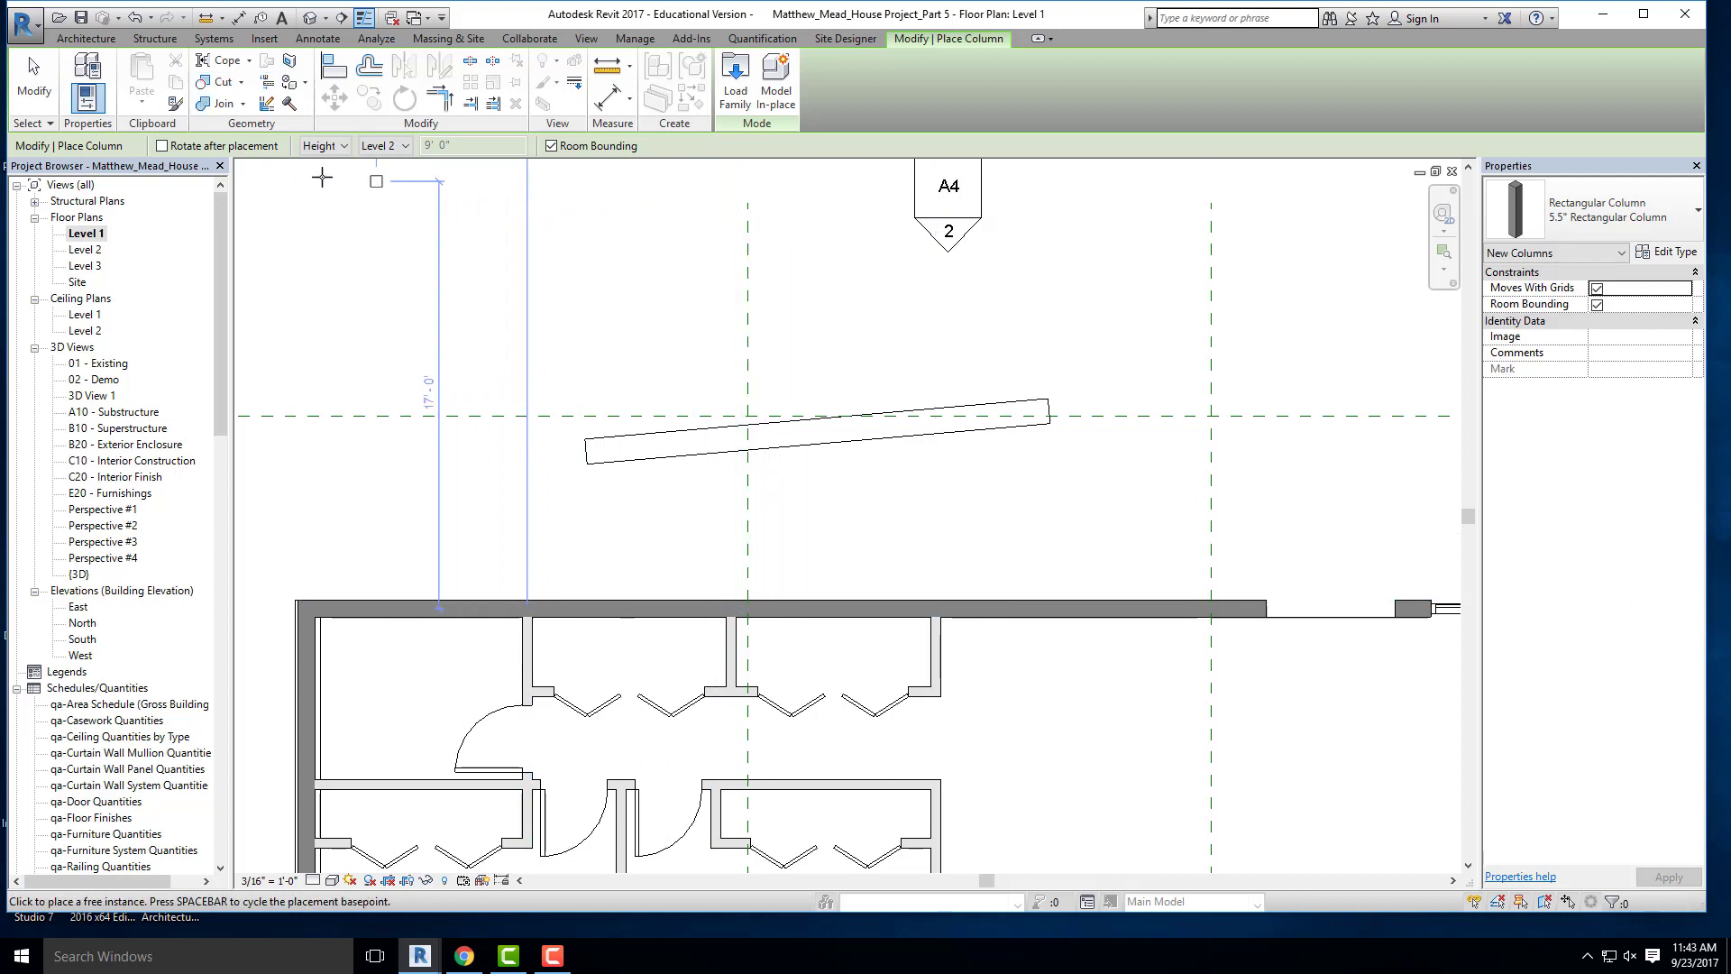
pyautogui.click(403, 147)
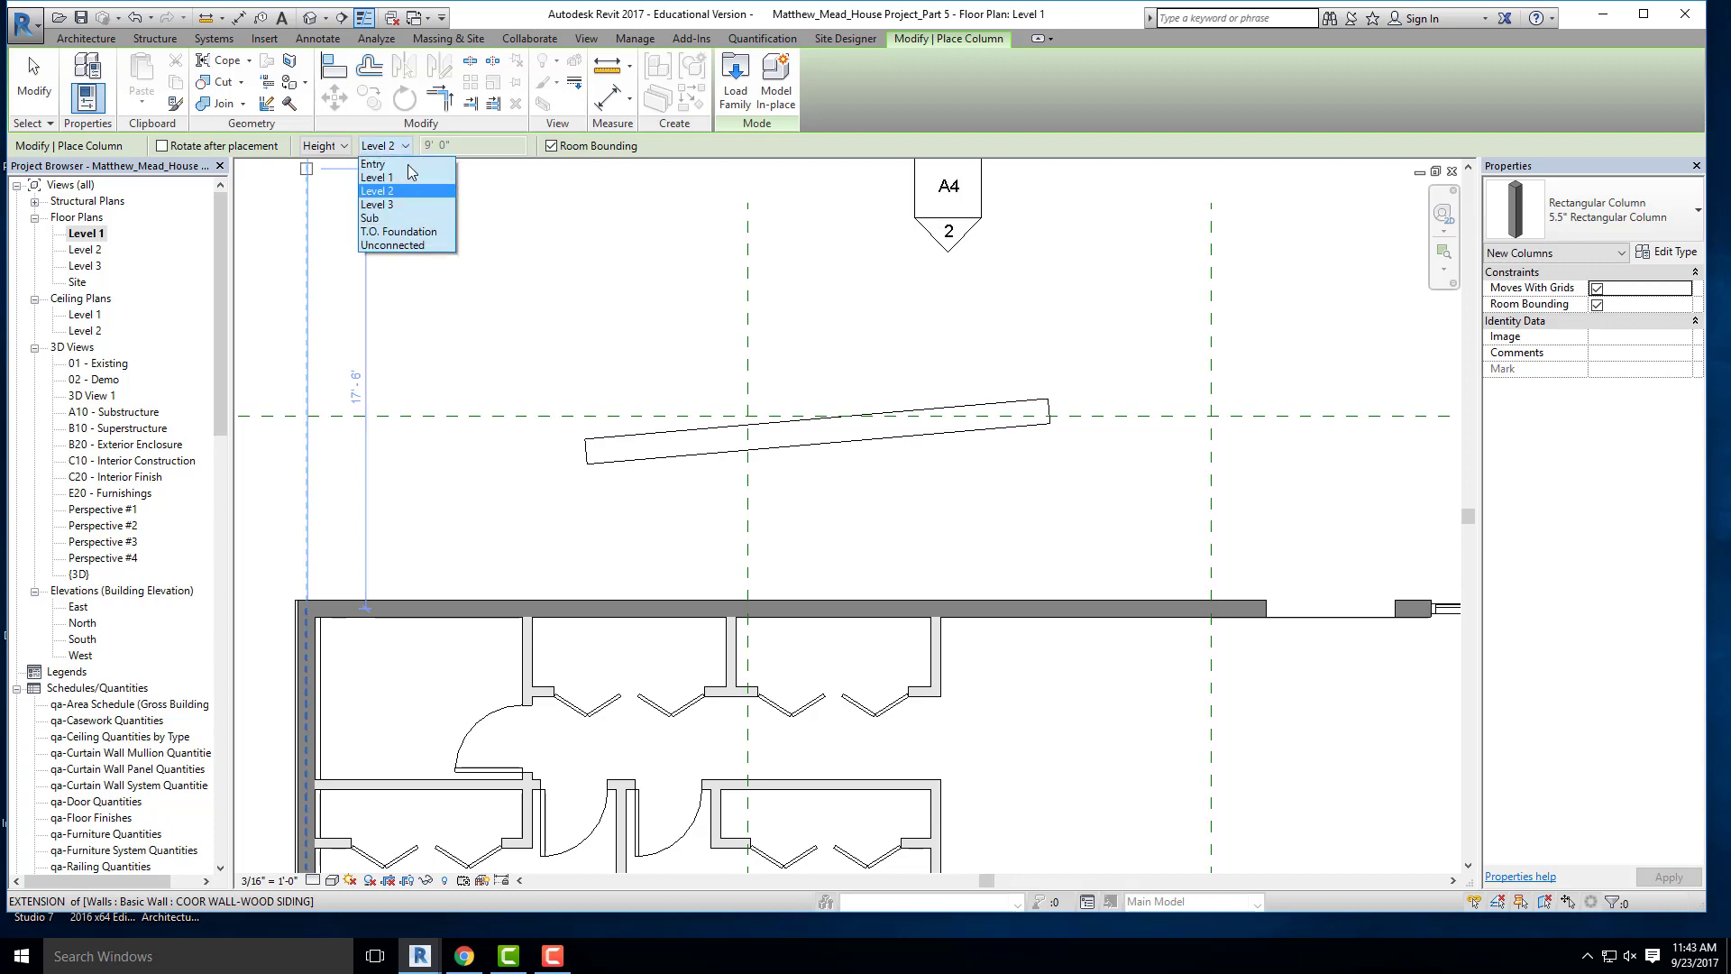
pyautogui.click(461, 963)
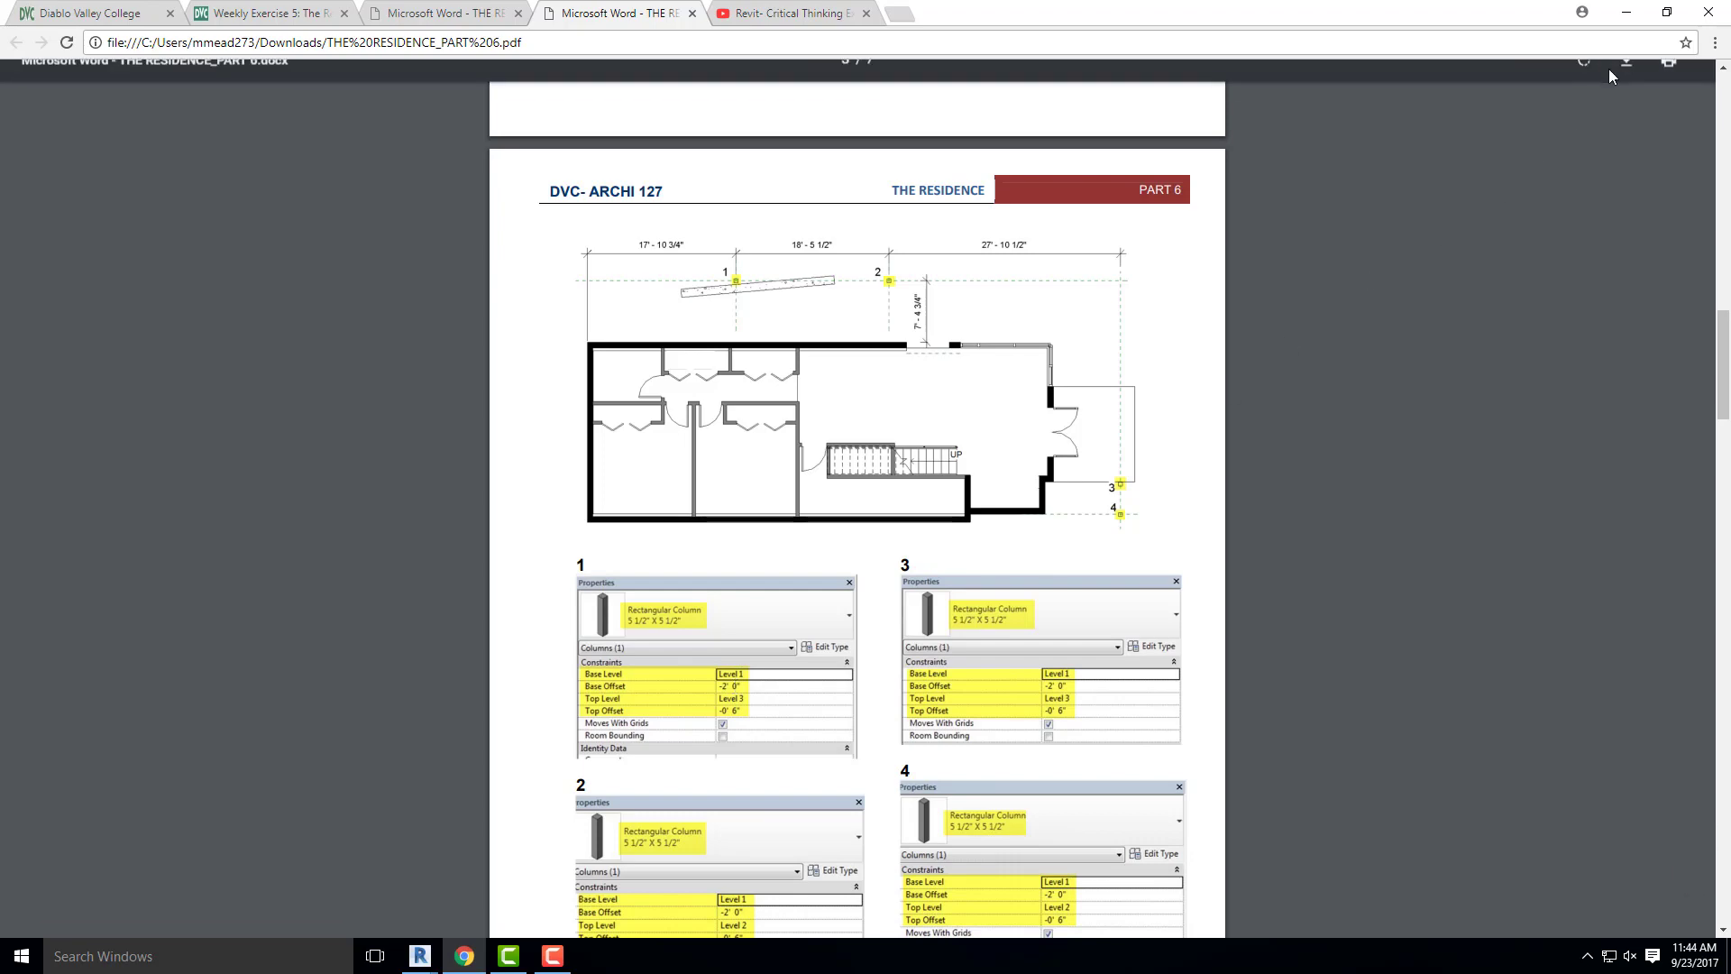
pyautogui.click(1626, 13)
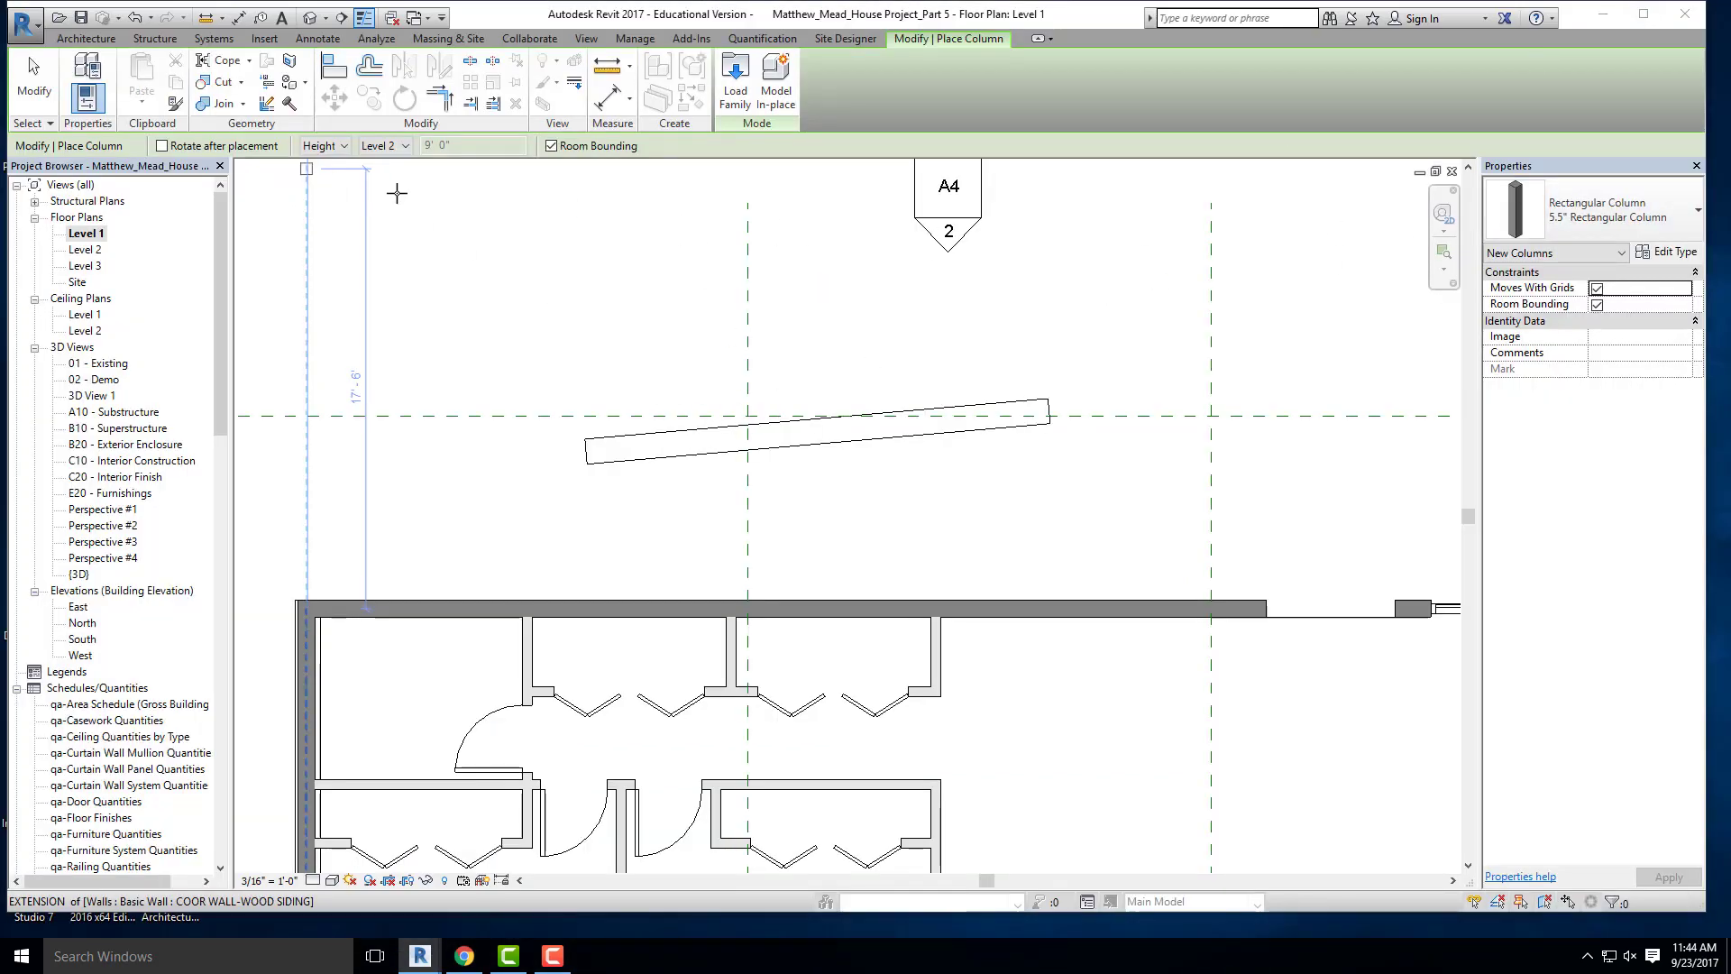
pyautogui.click(385, 147)
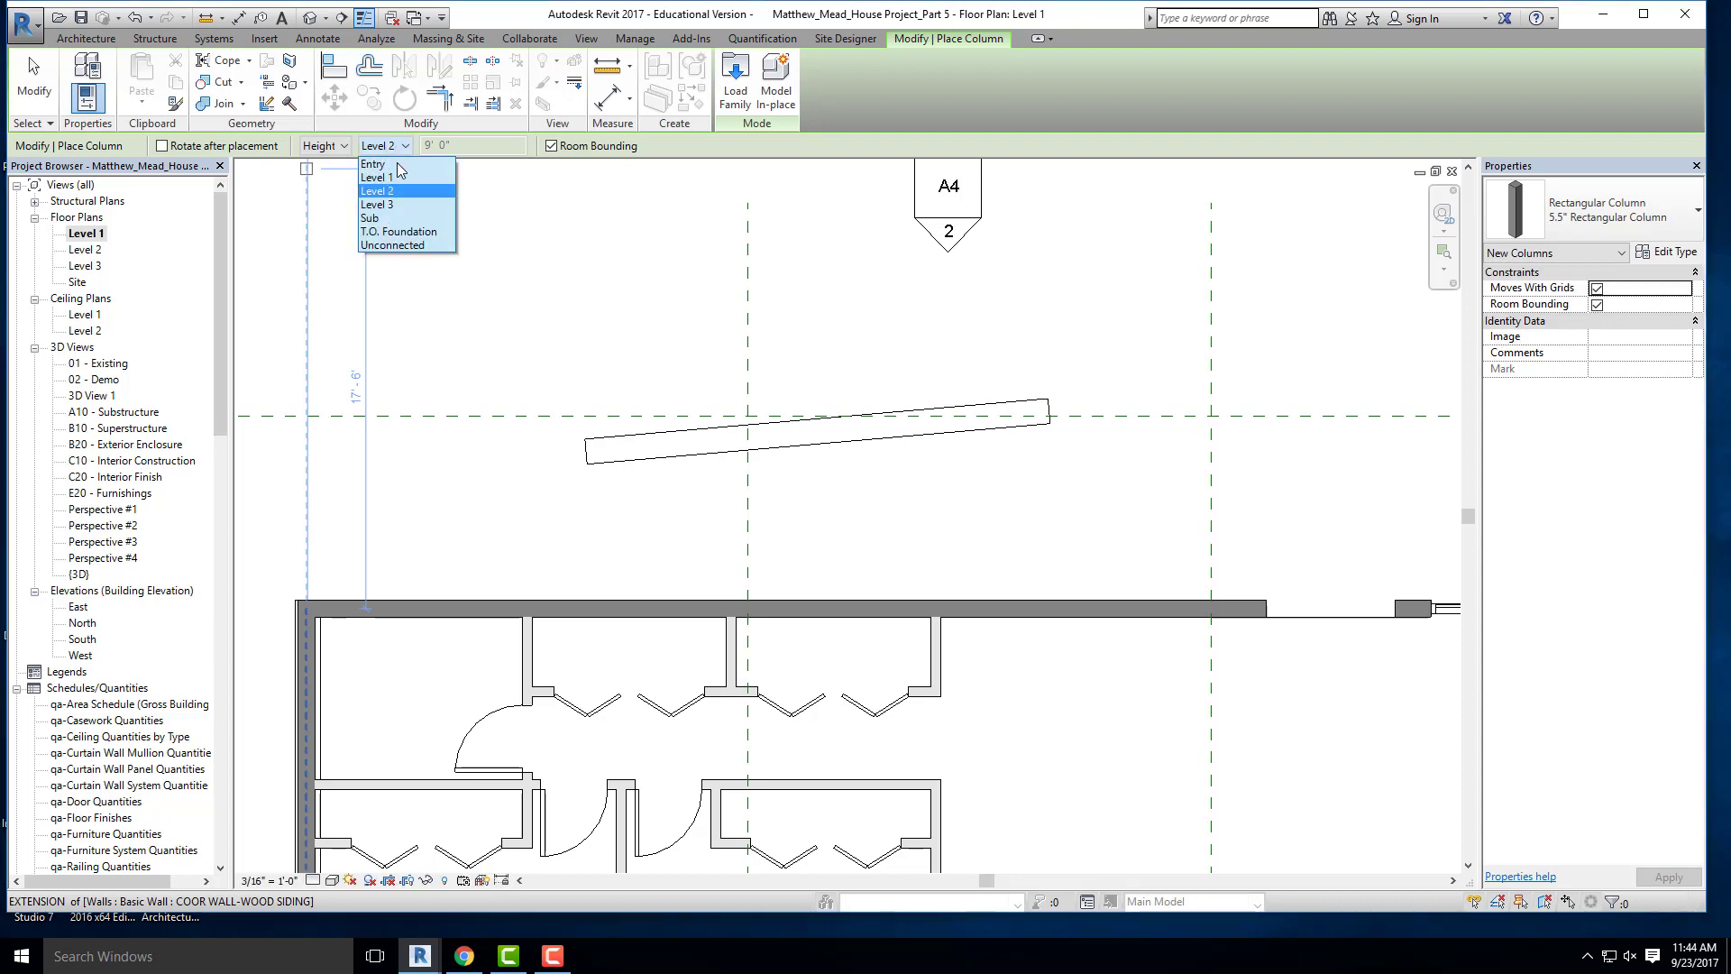
pyautogui.click(462, 958)
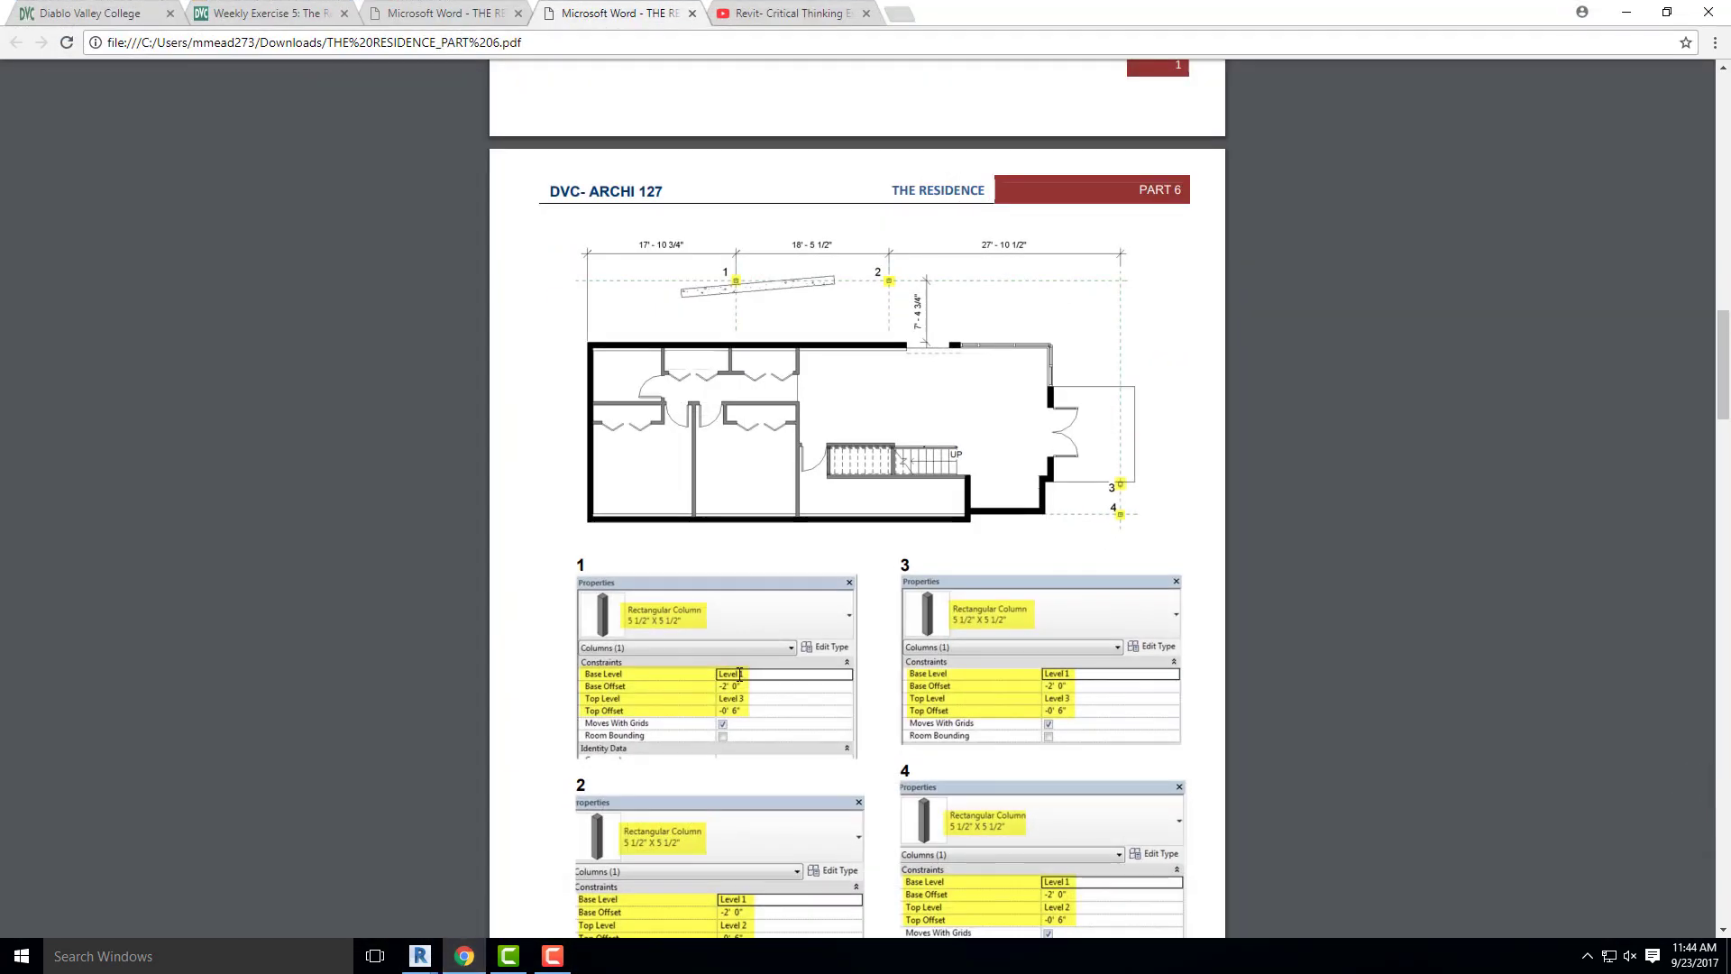
pyautogui.click(1621, 15)
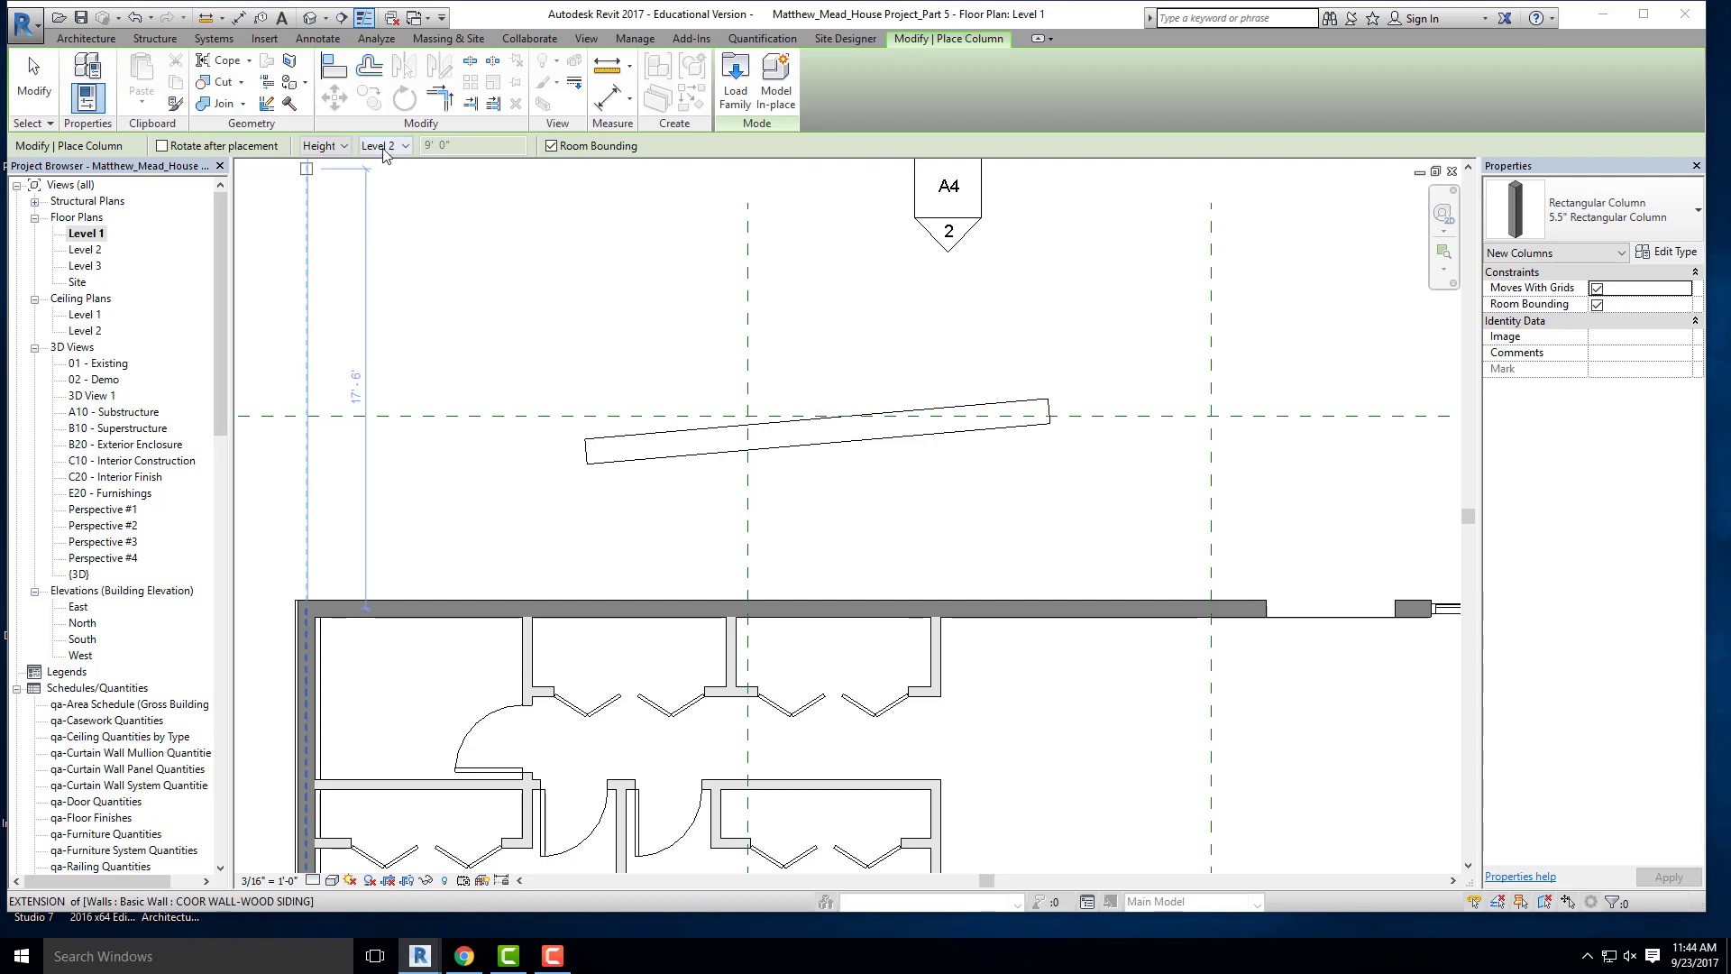
pyautogui.click(404, 147)
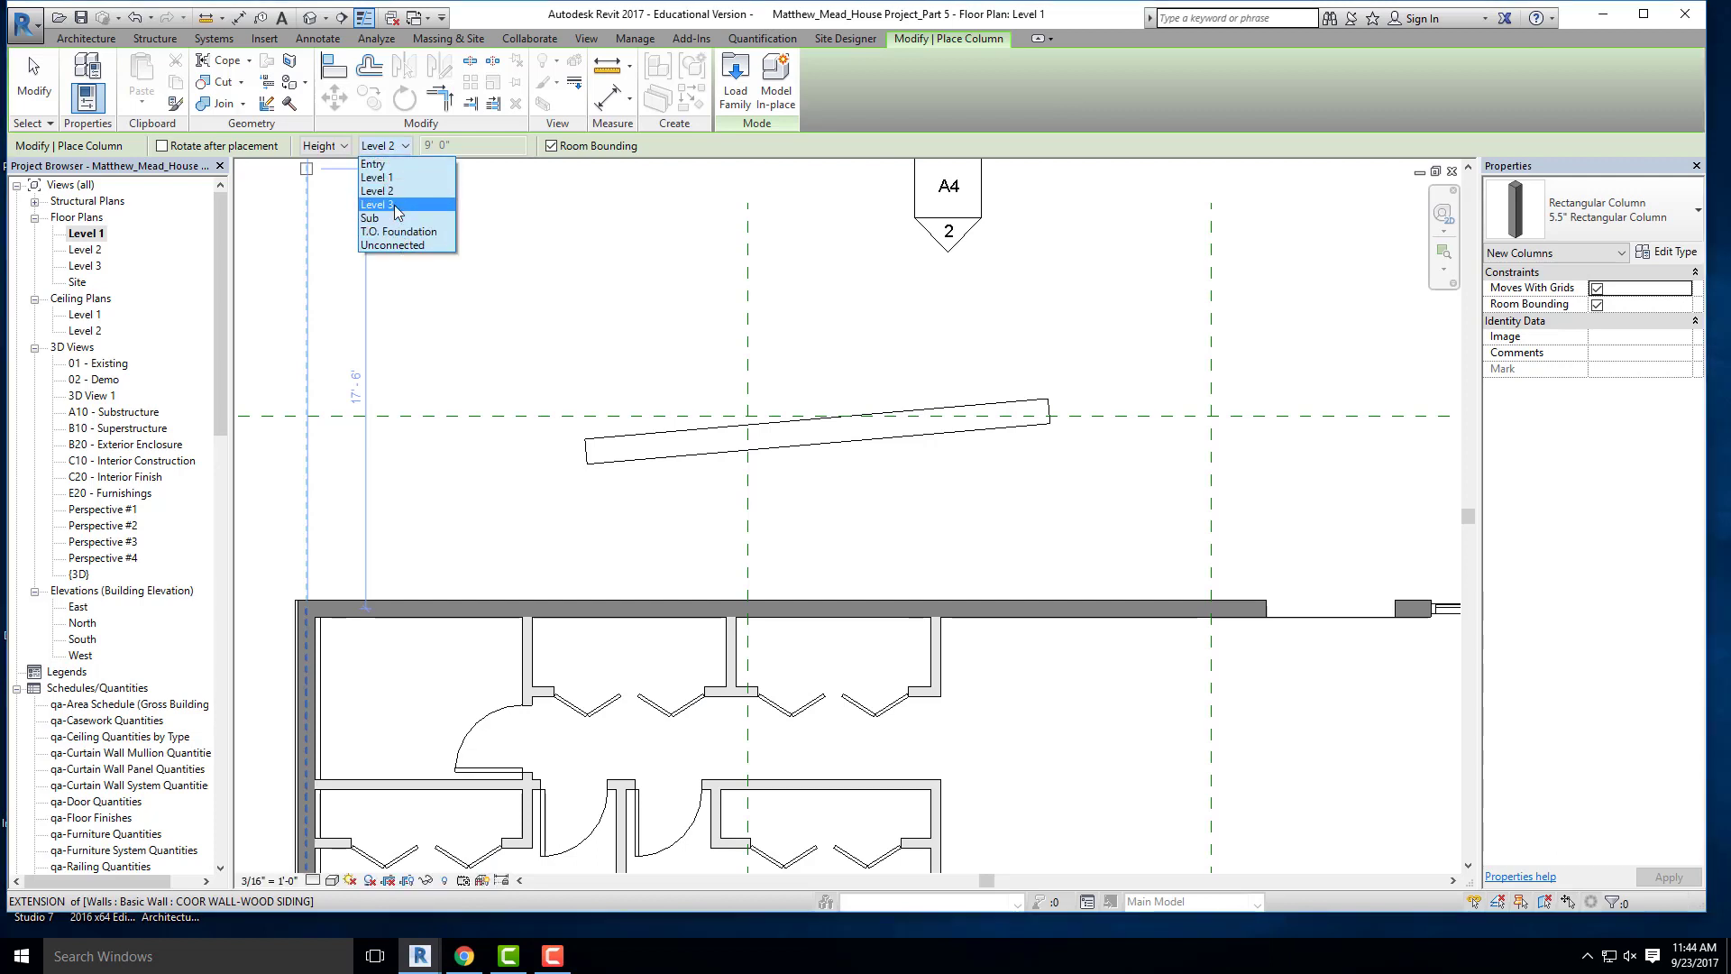
pyautogui.click(395, 205)
# - Place a column about 1' 3" left of and 11" above the intersection of the leftmost vertical and upper horizontal reference planes
pyautogui.scroll(3, 762, 404)
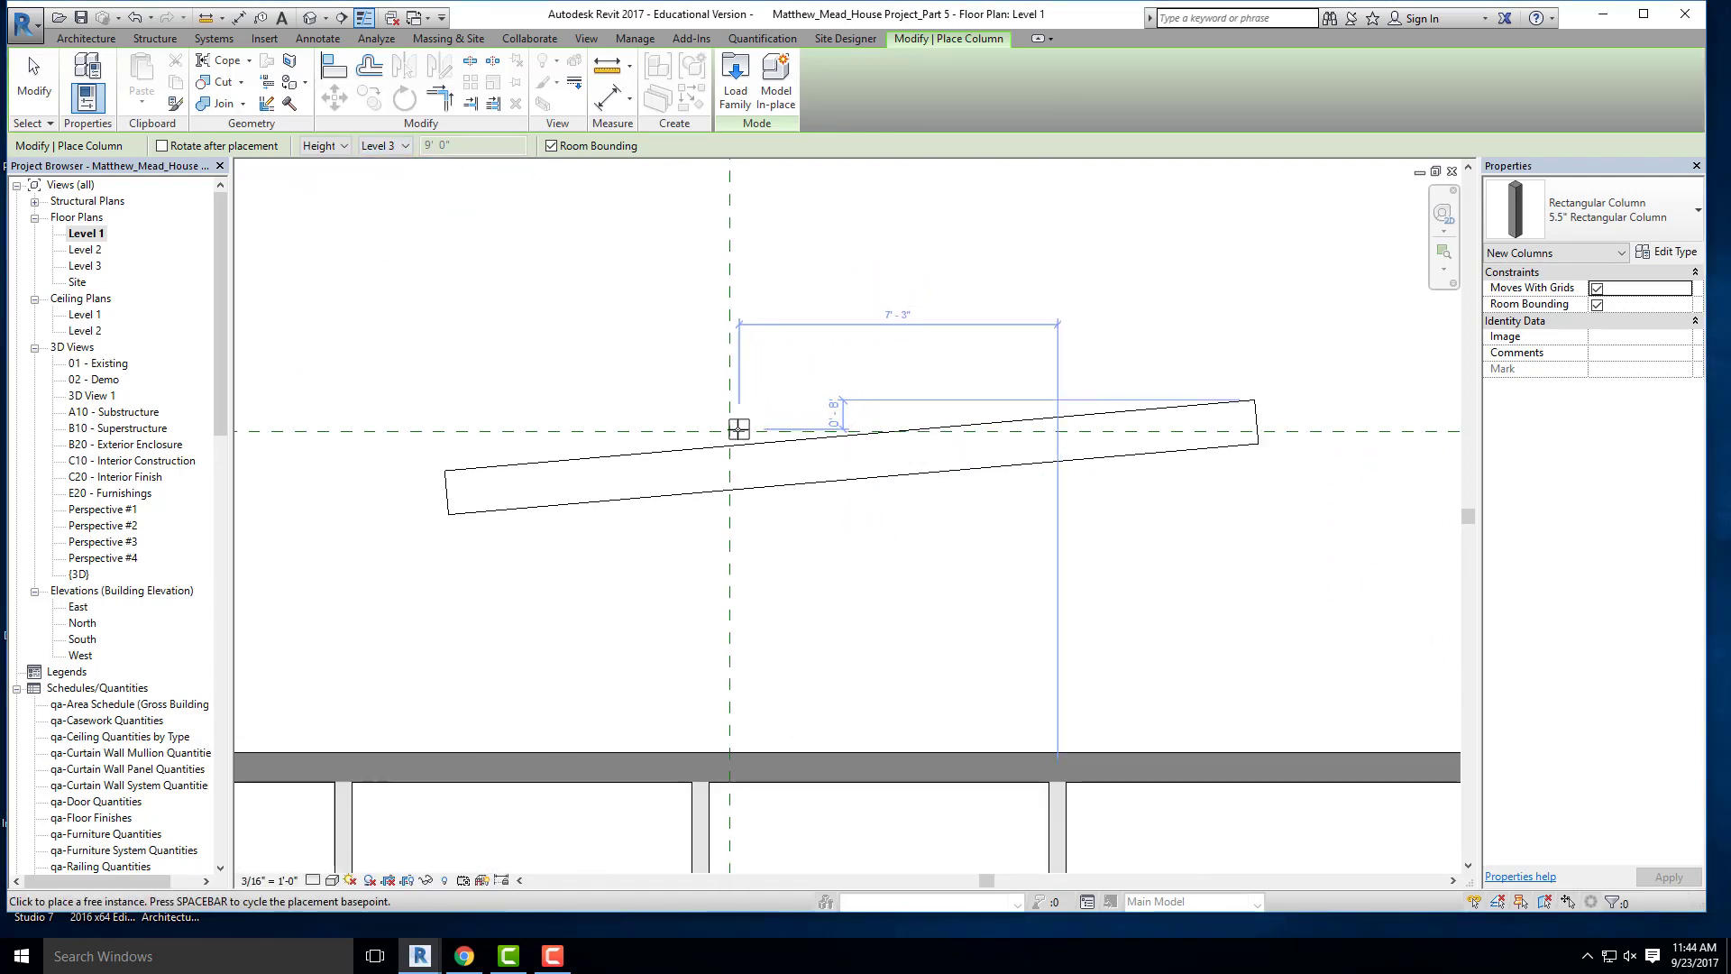
pyautogui.scroll(3, 731, 432)
pyautogui.click(622, 352)
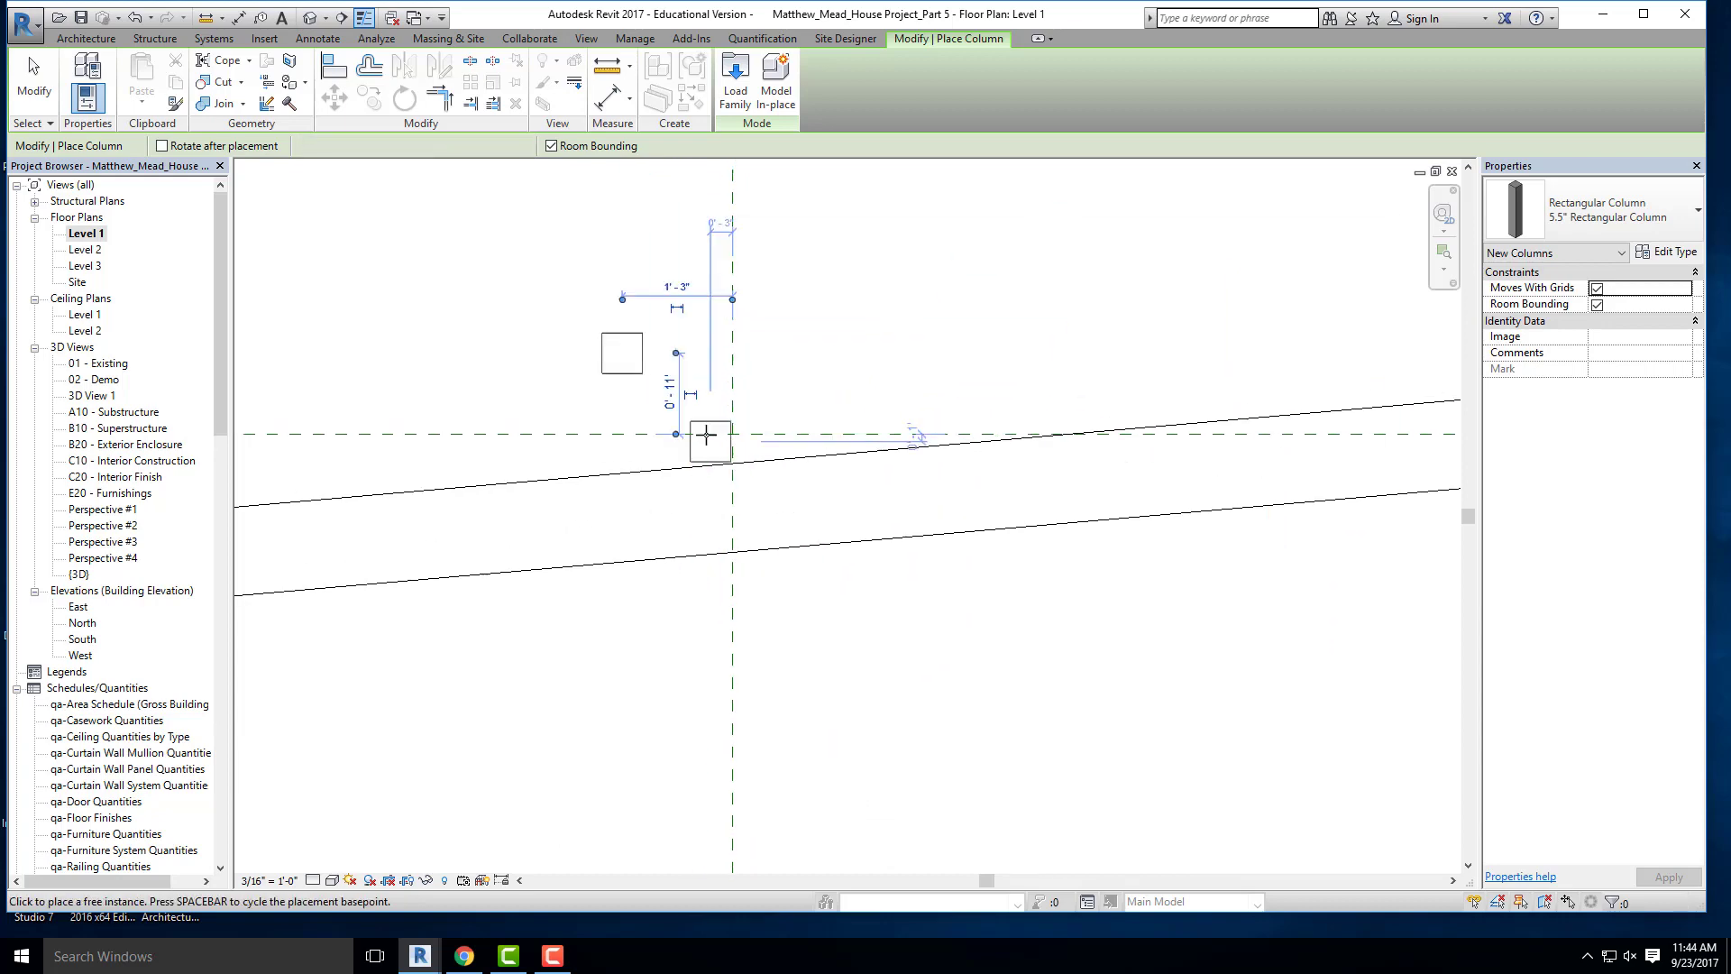
pyautogui.press('Escape')
pyautogui.press('Escape')
# - Move the column from its center onto the intersection of the leftmost vertical and upper horizontal reference planes
pyautogui.click(622, 352)
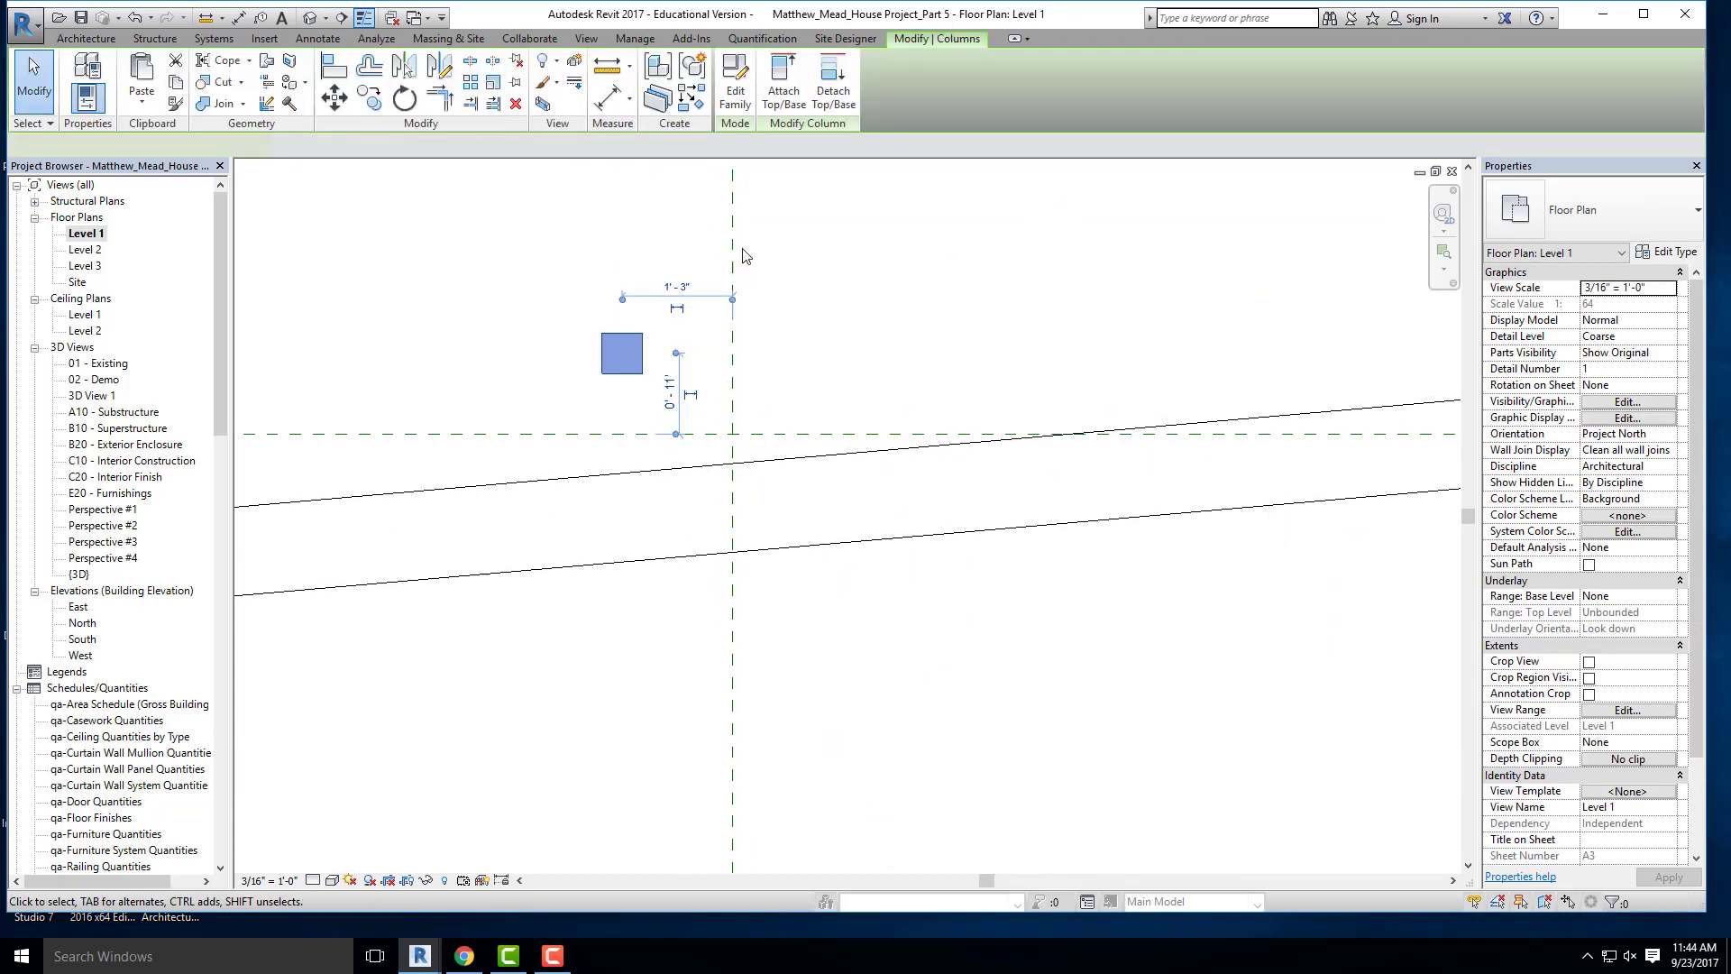
pyautogui.click(335, 97)
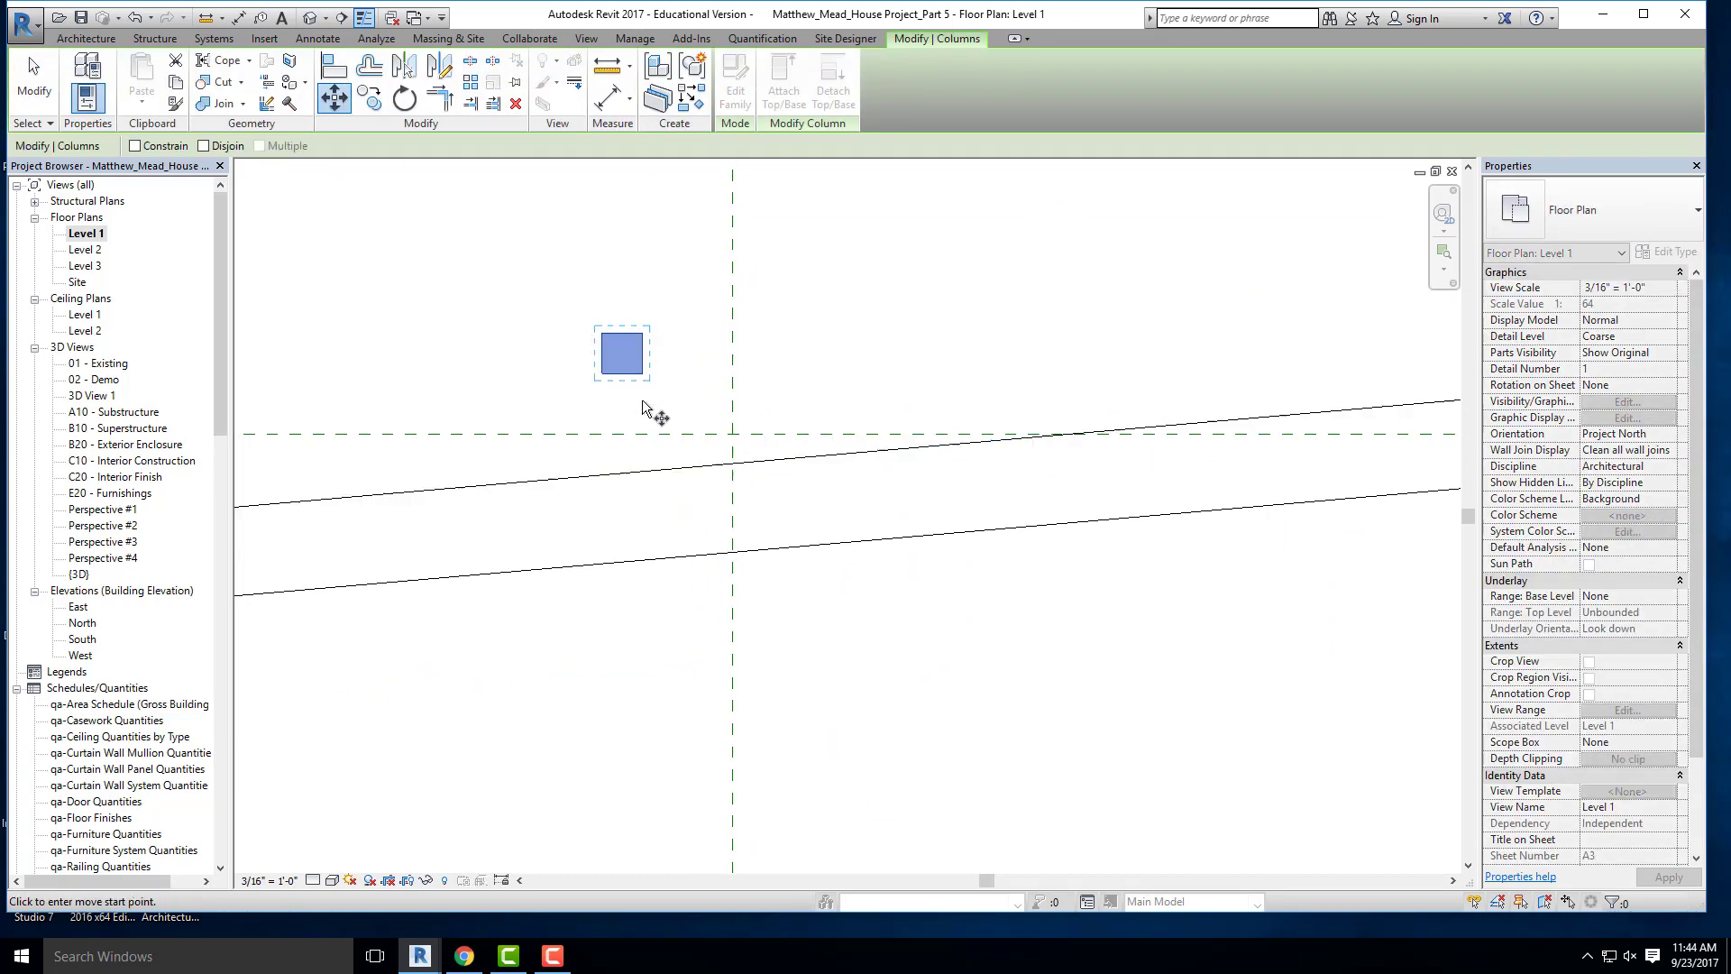
pyautogui.click(622, 352)
pyautogui.click(734, 435)
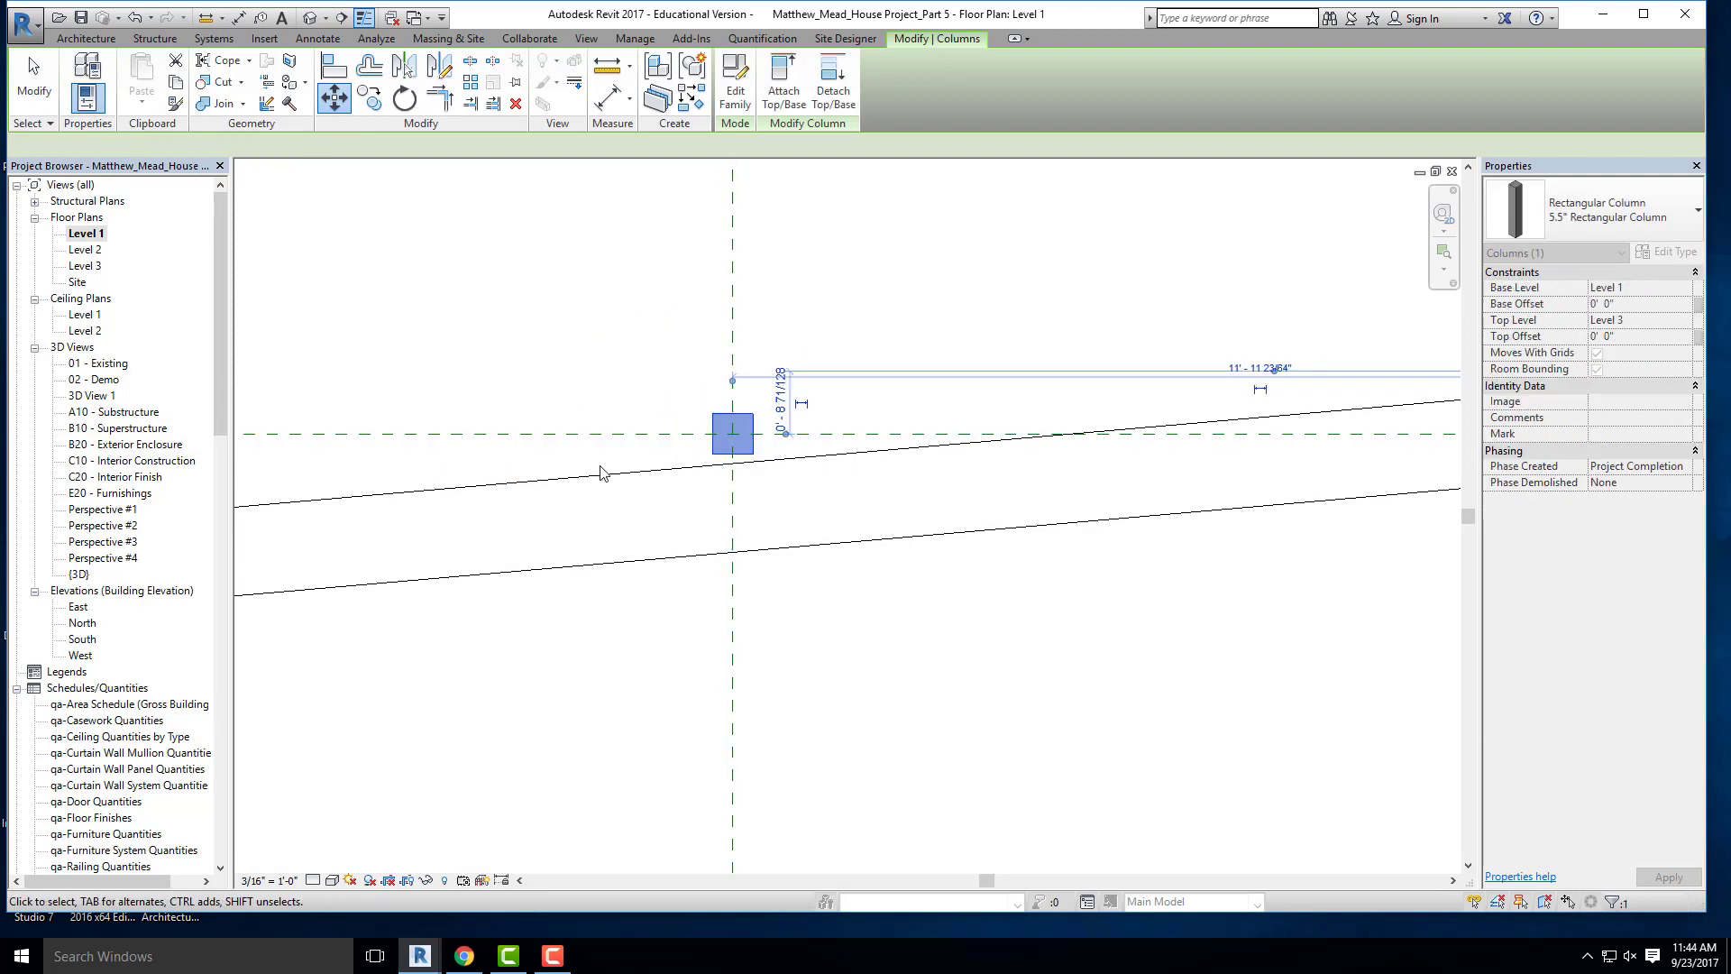
# - Following column 1 in the exercise PDF, set the placed column's base offset to -2' 0" and top offset to -0' 6"
pyautogui.scroll(-3, 671, 503)
pyautogui.press('Escape')
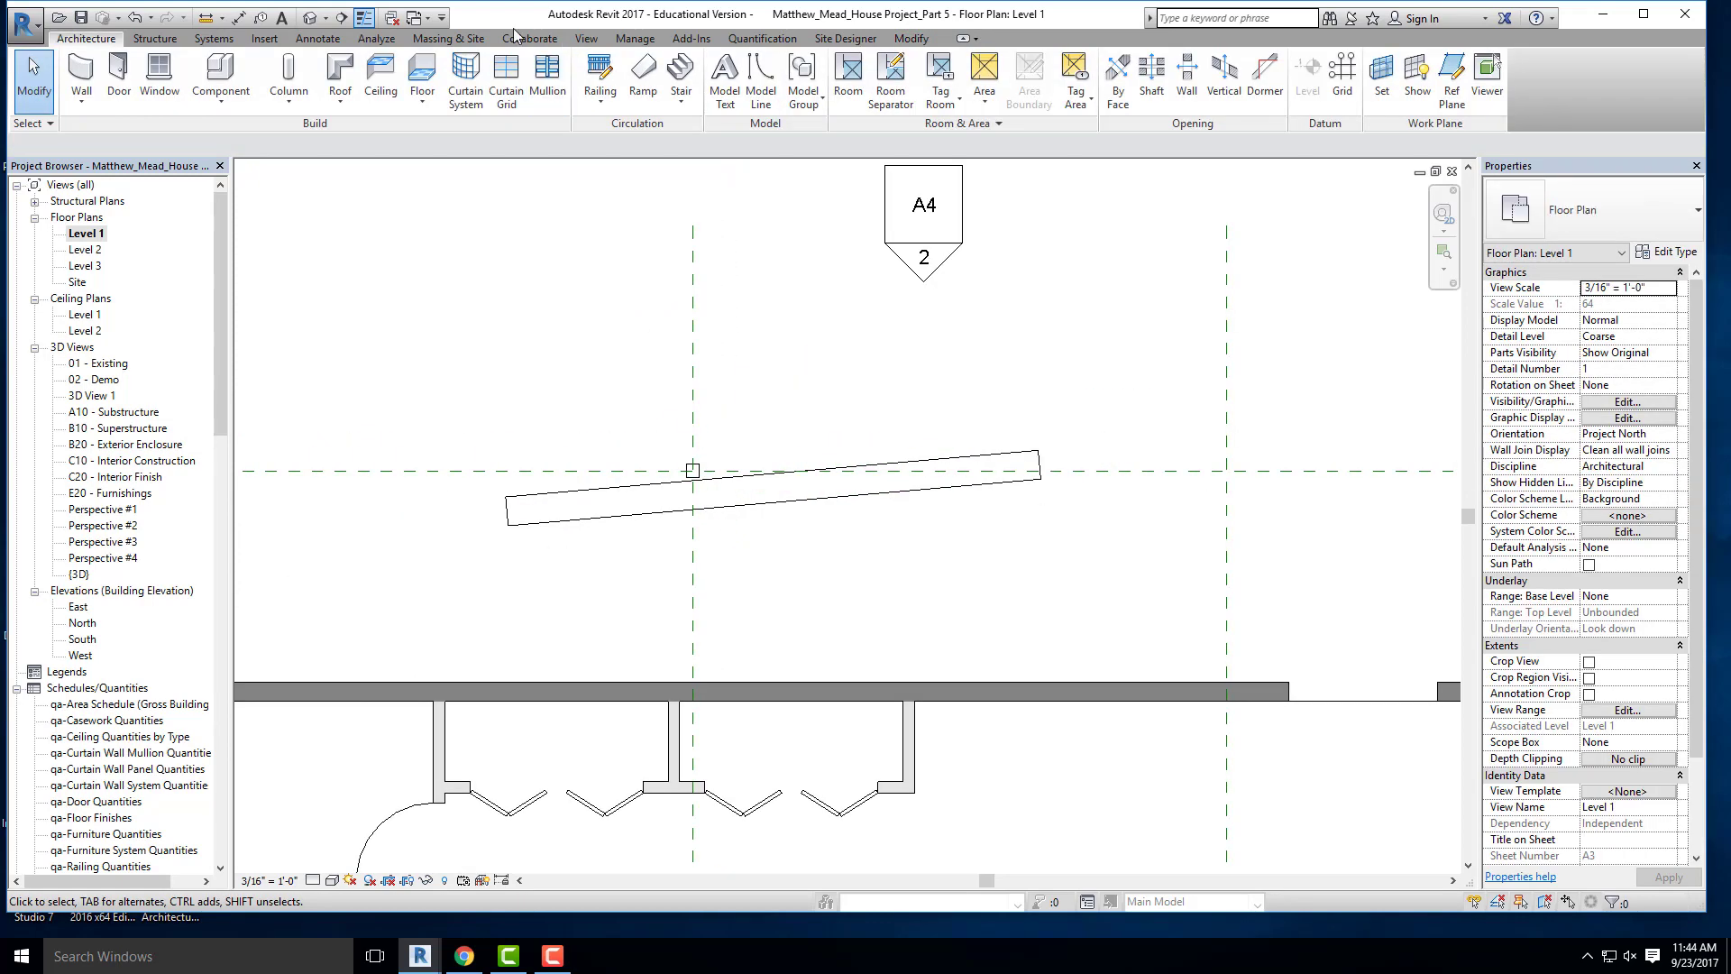
pyautogui.scroll(3, 726, 482)
pyautogui.click(660, 457)
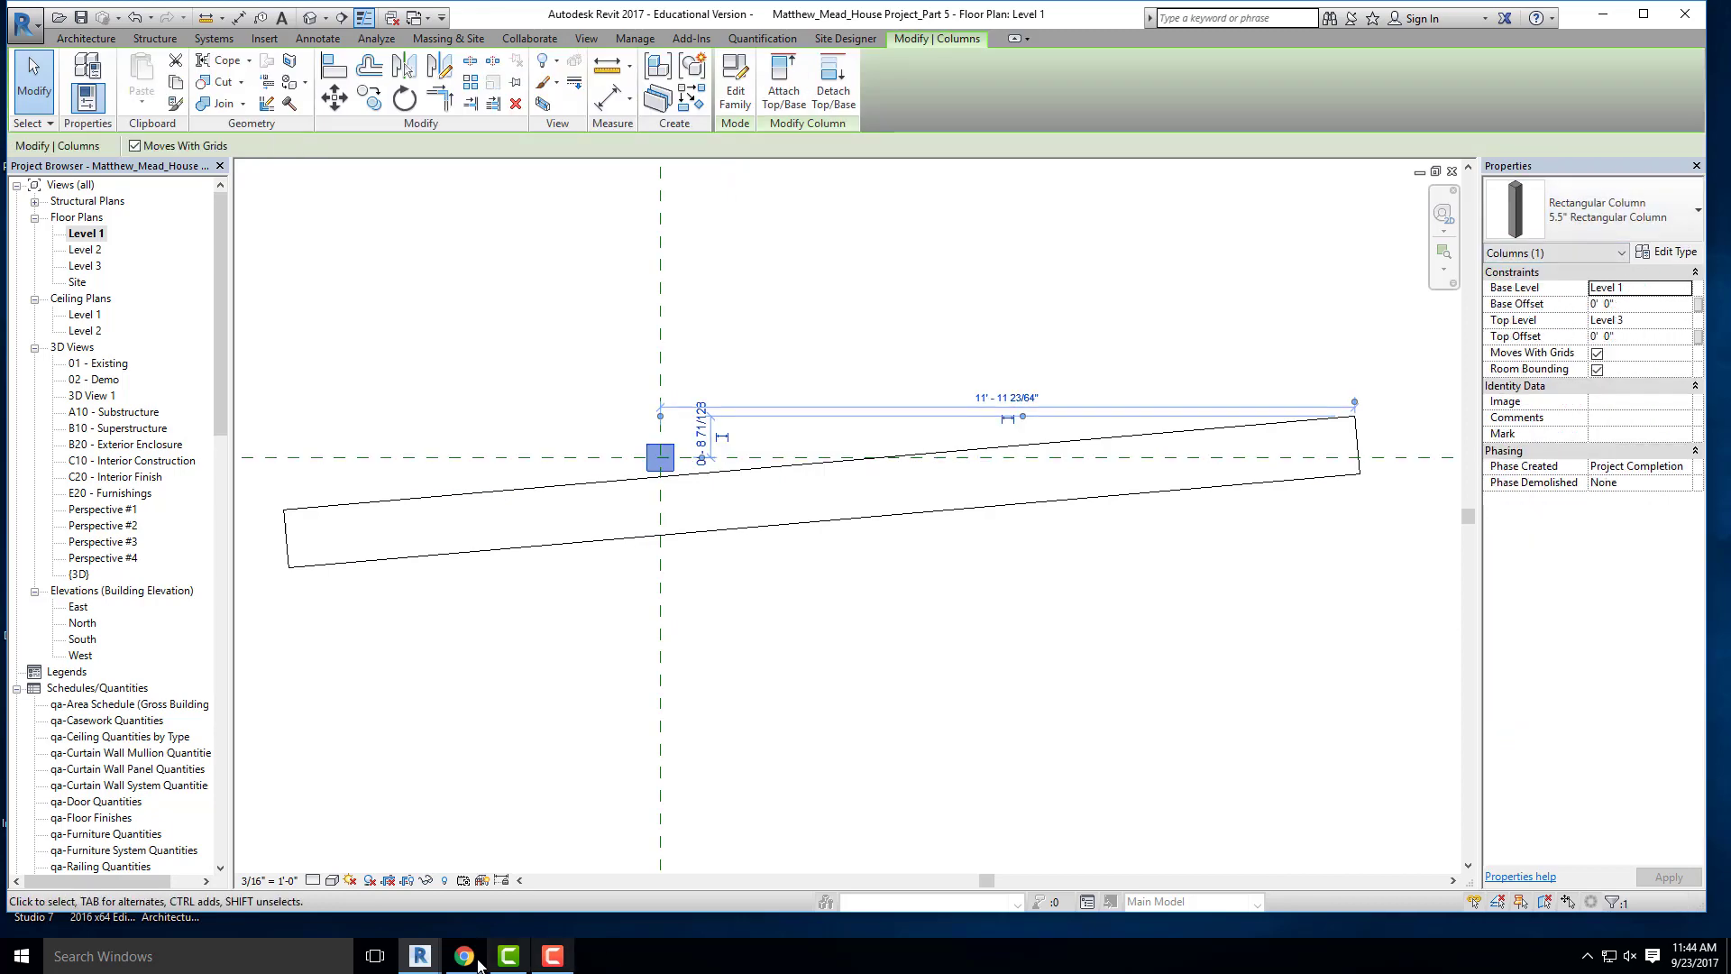
pyautogui.click(464, 956)
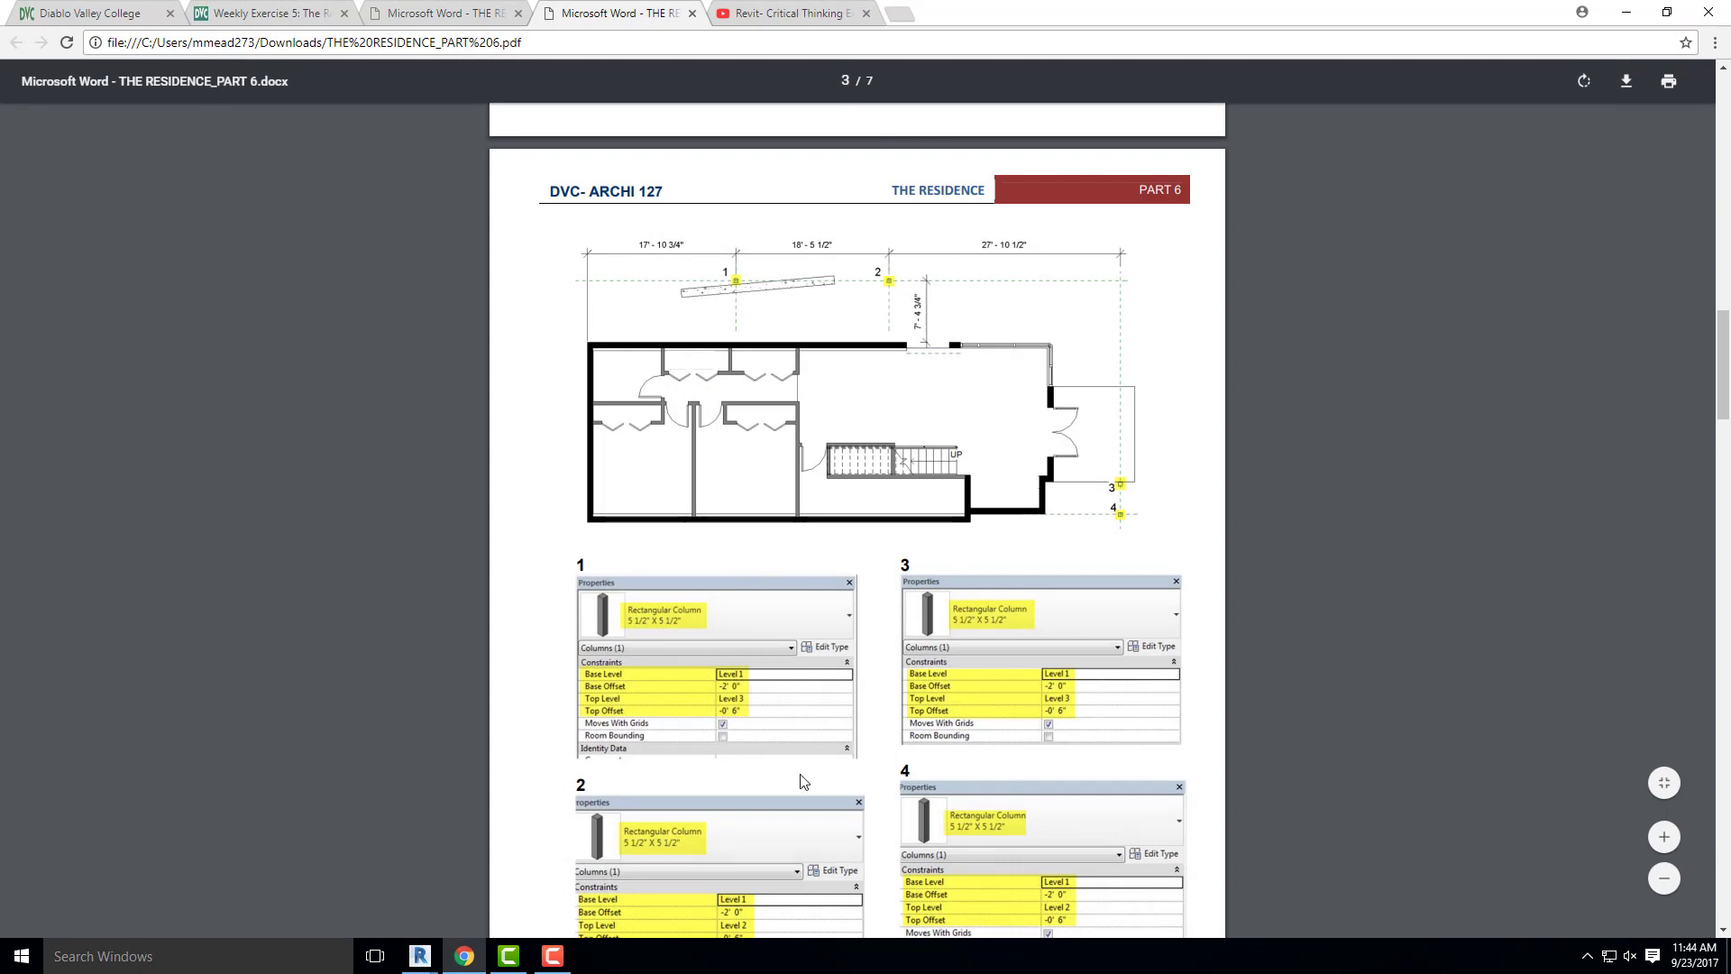
pyautogui.click(1627, 12)
pyautogui.click(1629, 303)
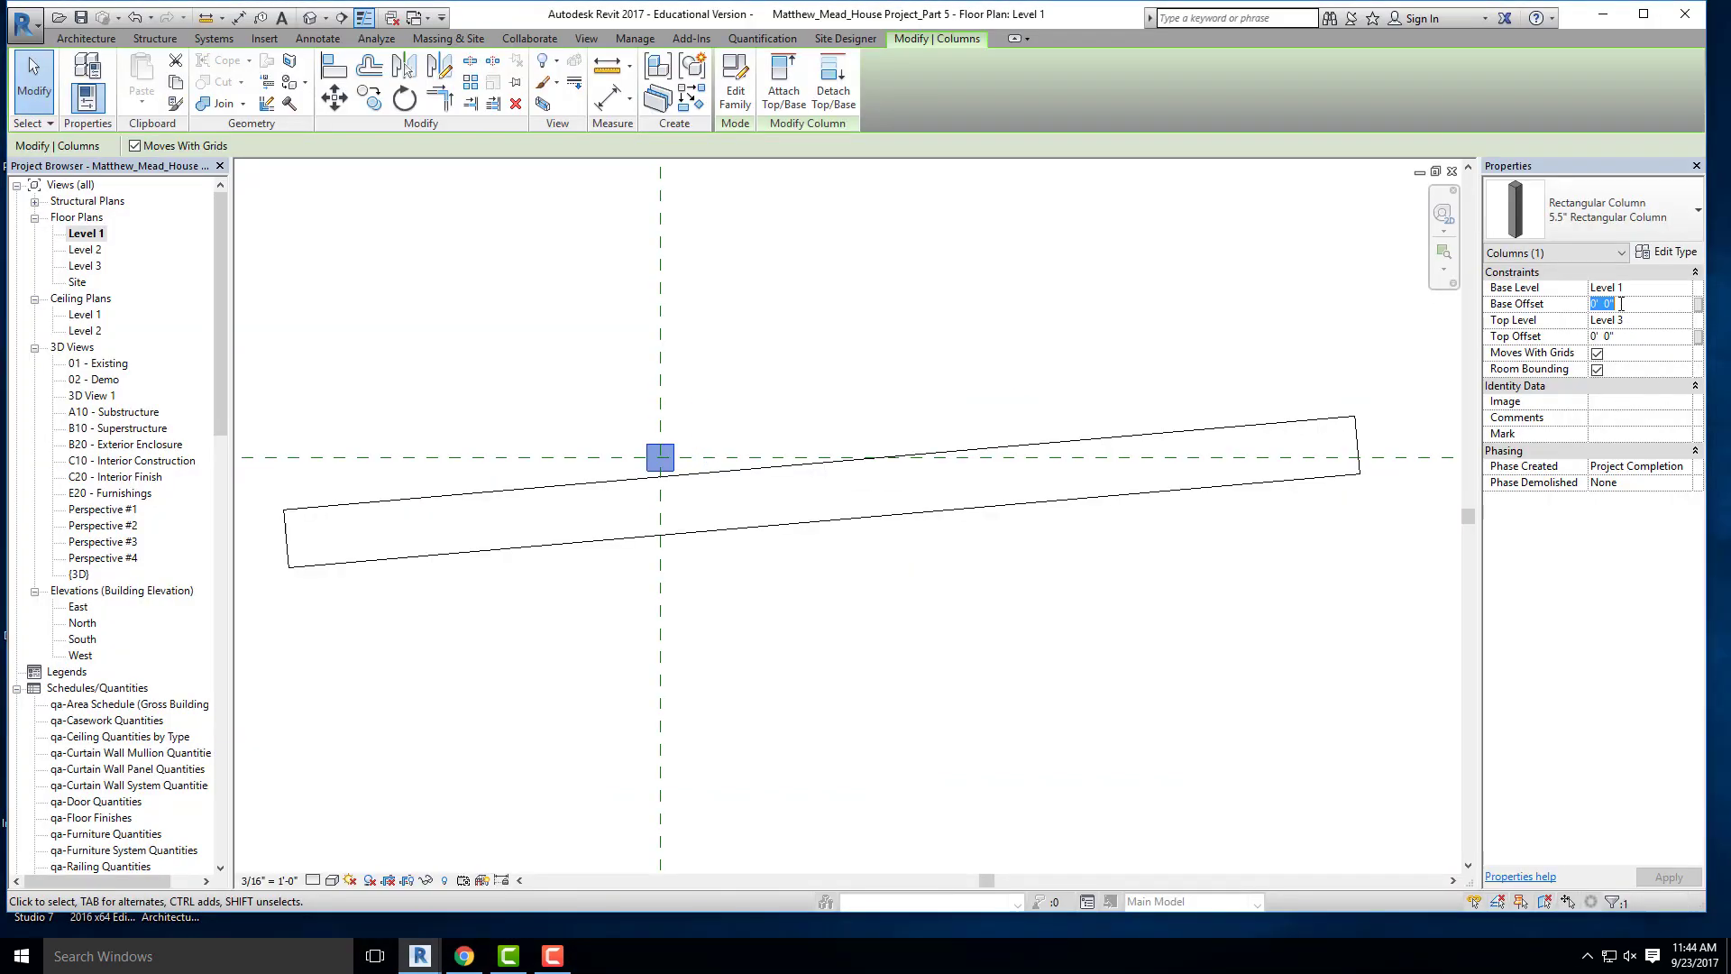
pyautogui.write("-2'")
pyautogui.click(1626, 337)
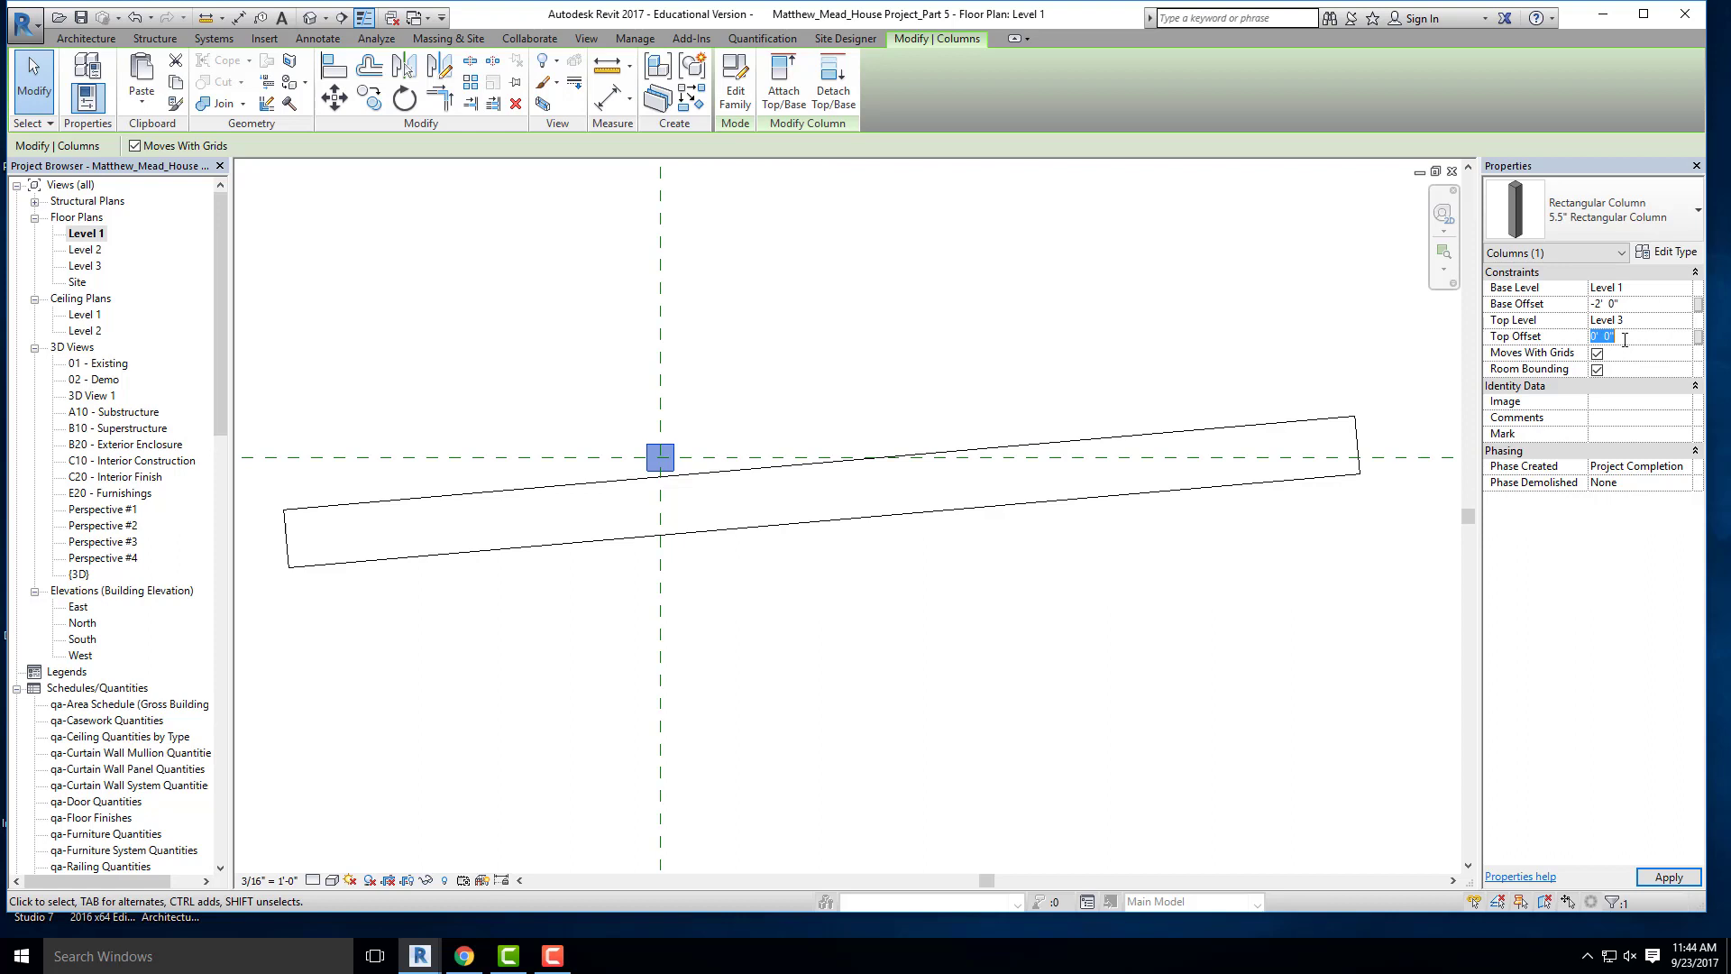
pyautogui.write('-6')
pyautogui.press('Return')
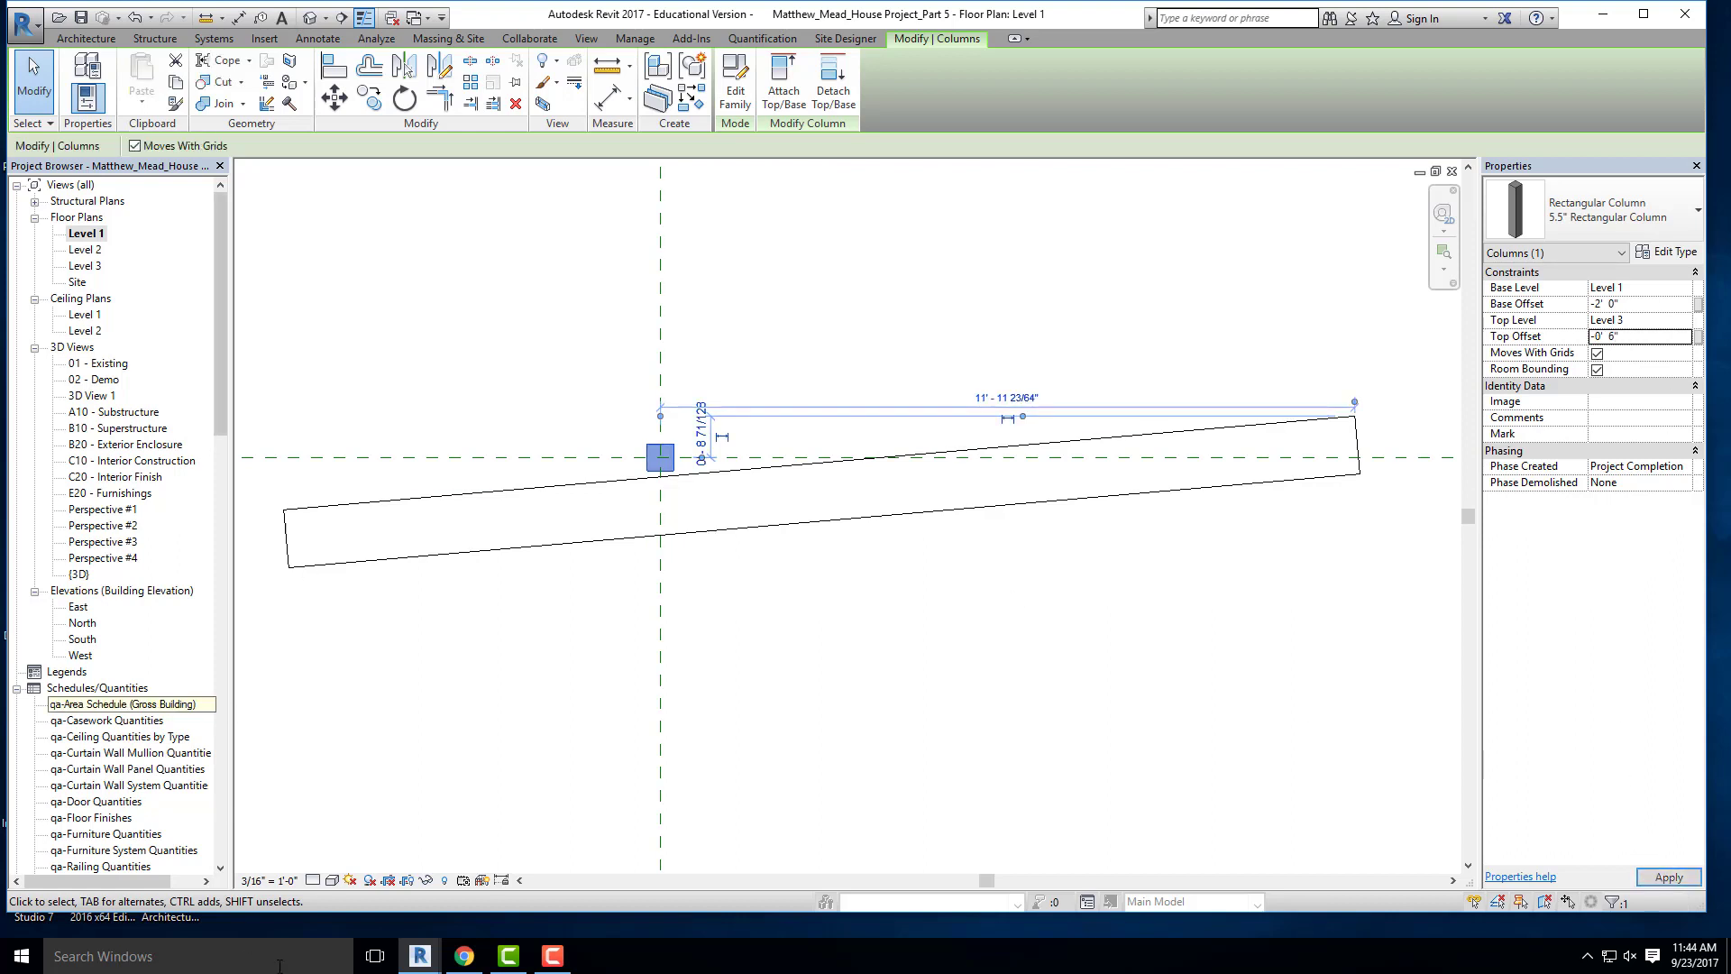
# - Check column 2 in the exercise PDF and, with multiple copies enabled, copy the column by its center to the upper horizontal and middle vertical planes' intersection
pyautogui.click(463, 956)
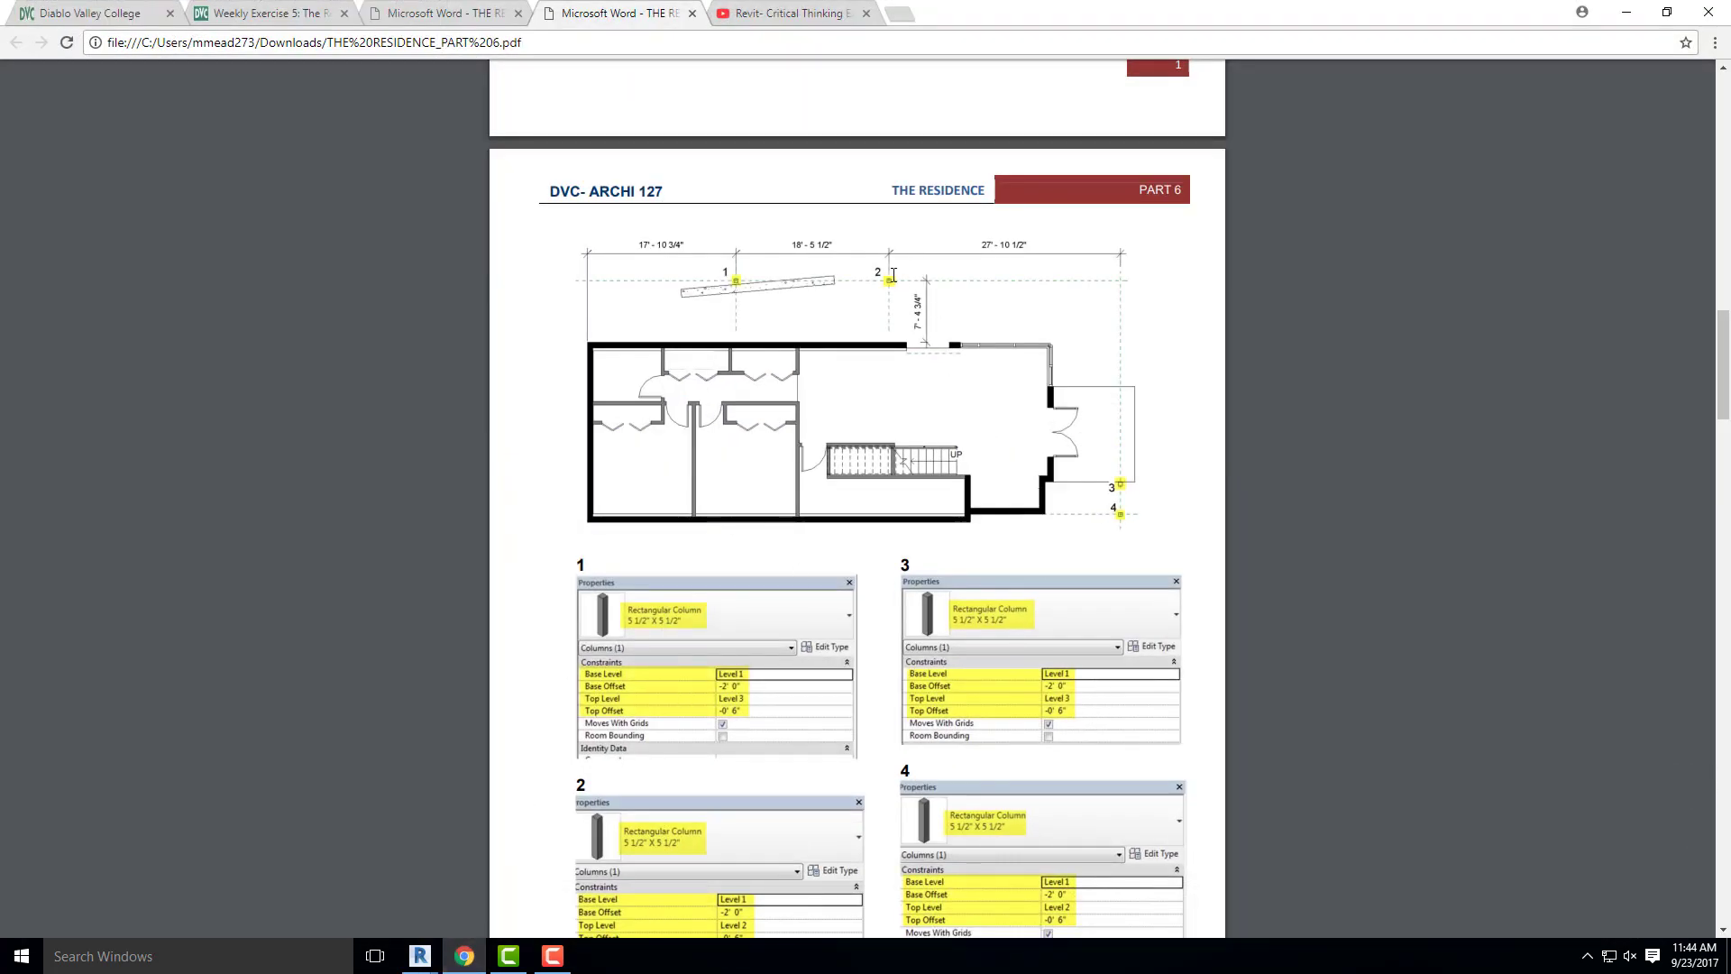
pyautogui.scroll(-1, 1016, 619)
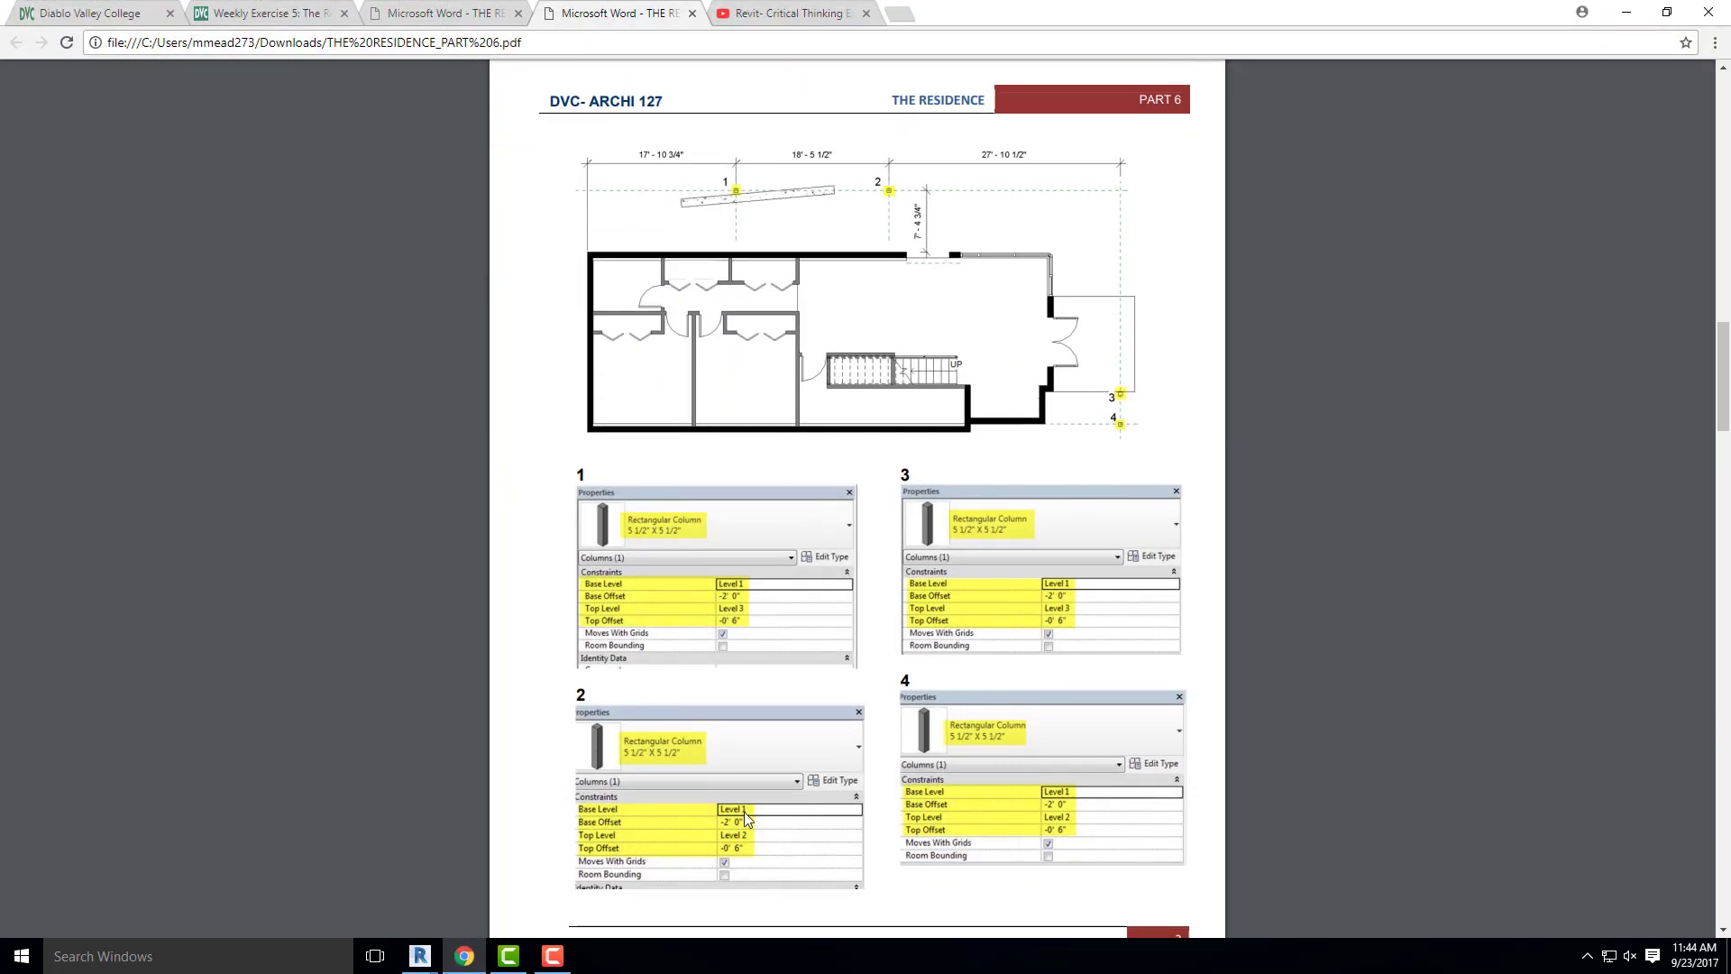
pyautogui.click(1626, 13)
pyautogui.press('c')
pyautogui.press('o')
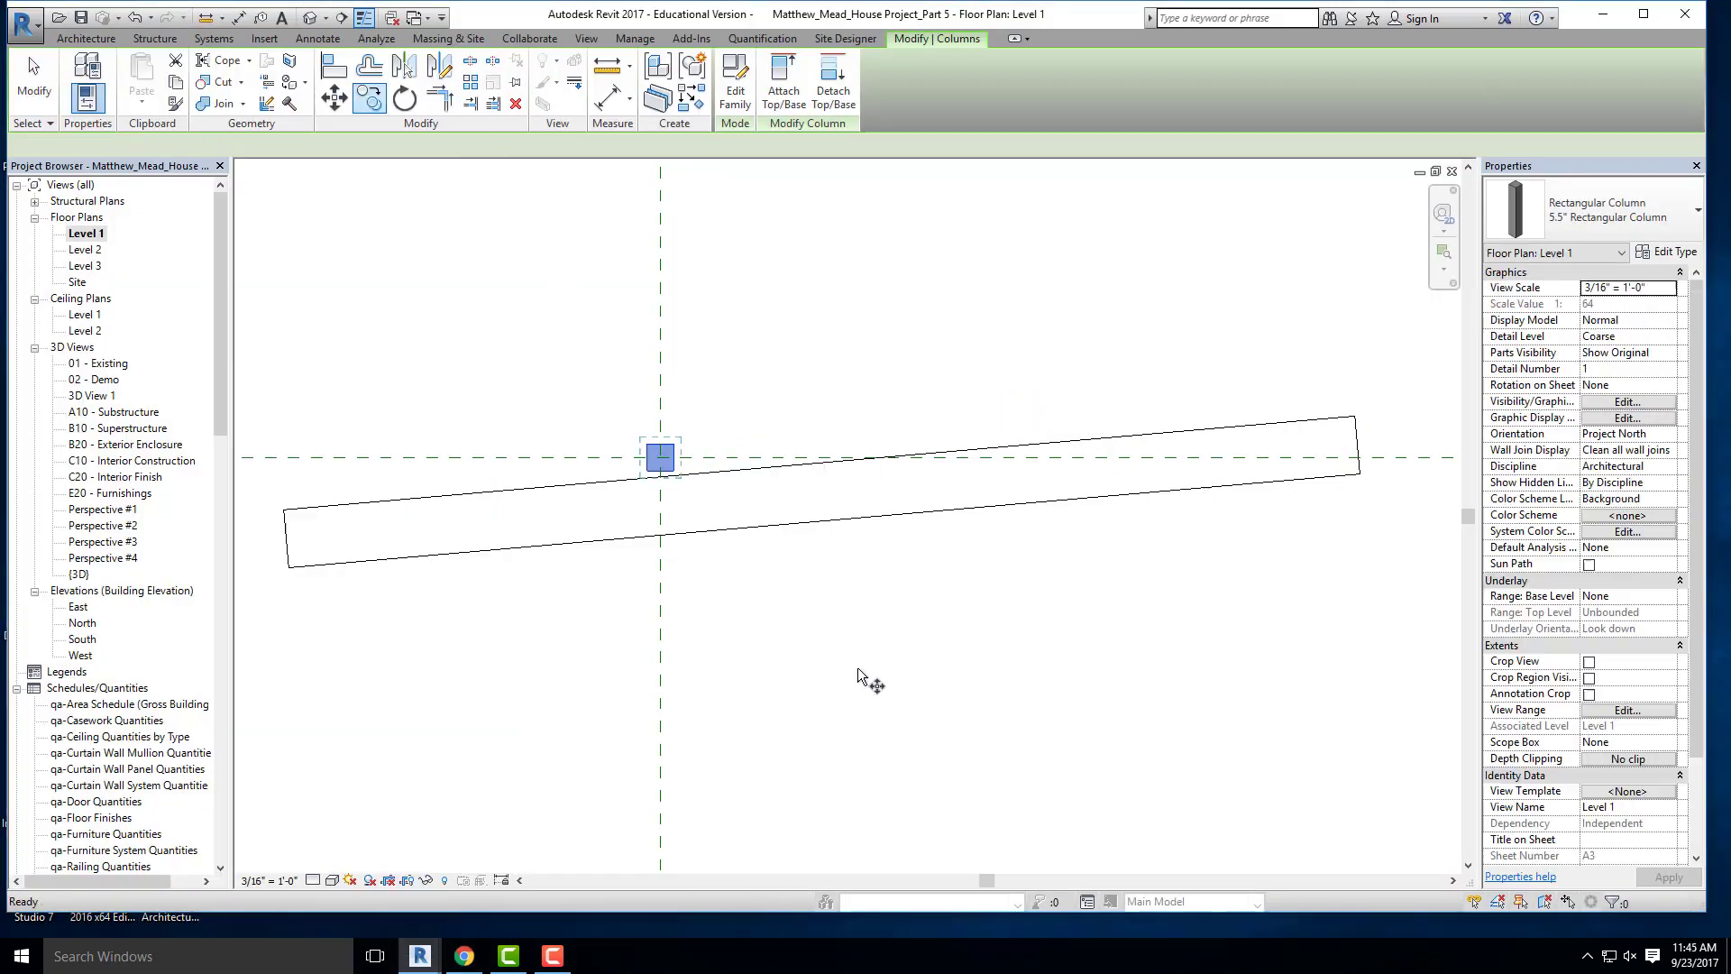
pyautogui.click(261, 146)
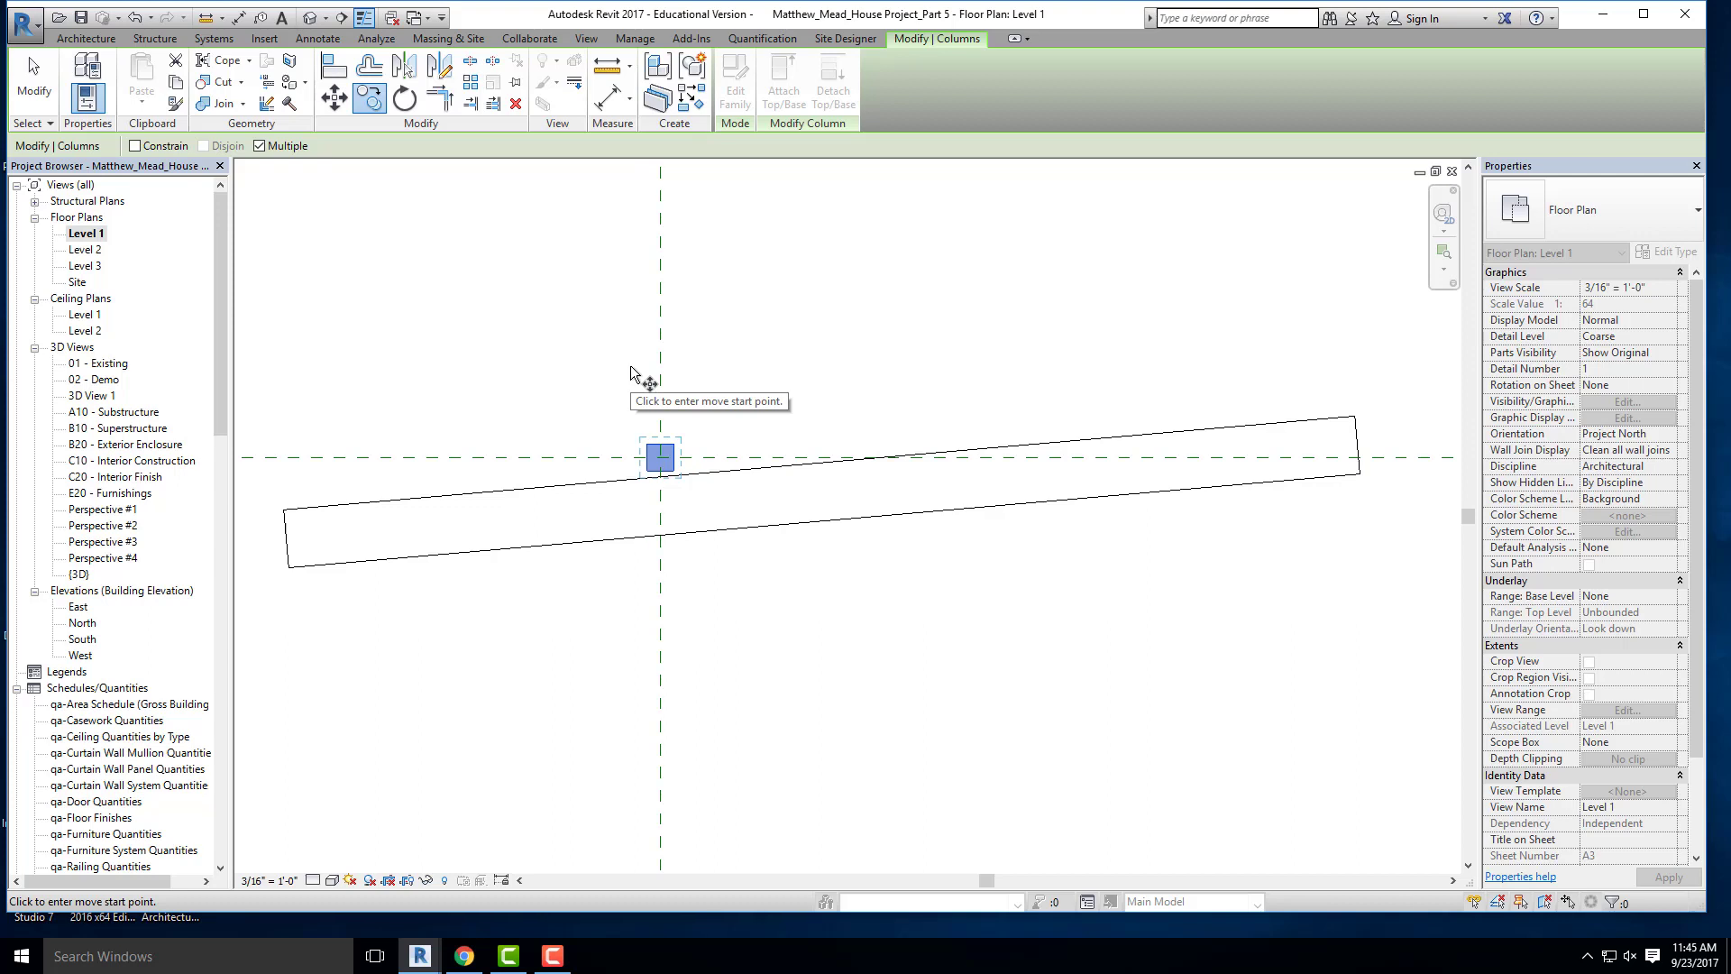
pyautogui.scroll(3, 667, 465)
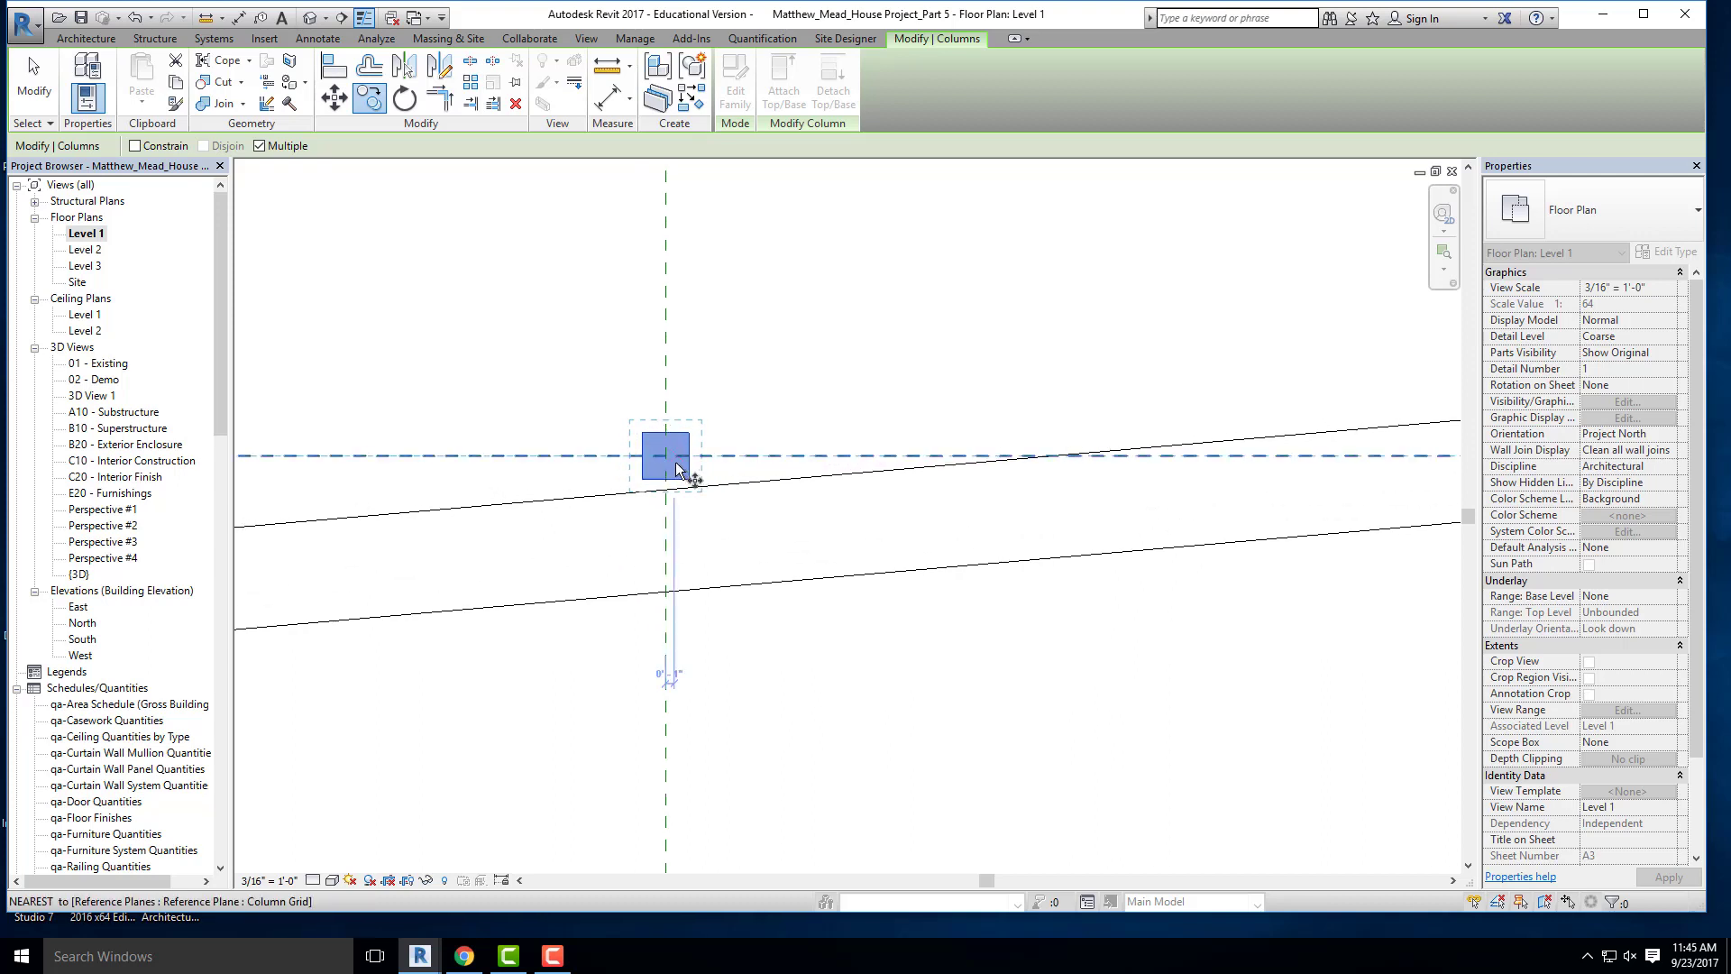
pyautogui.click(665, 462)
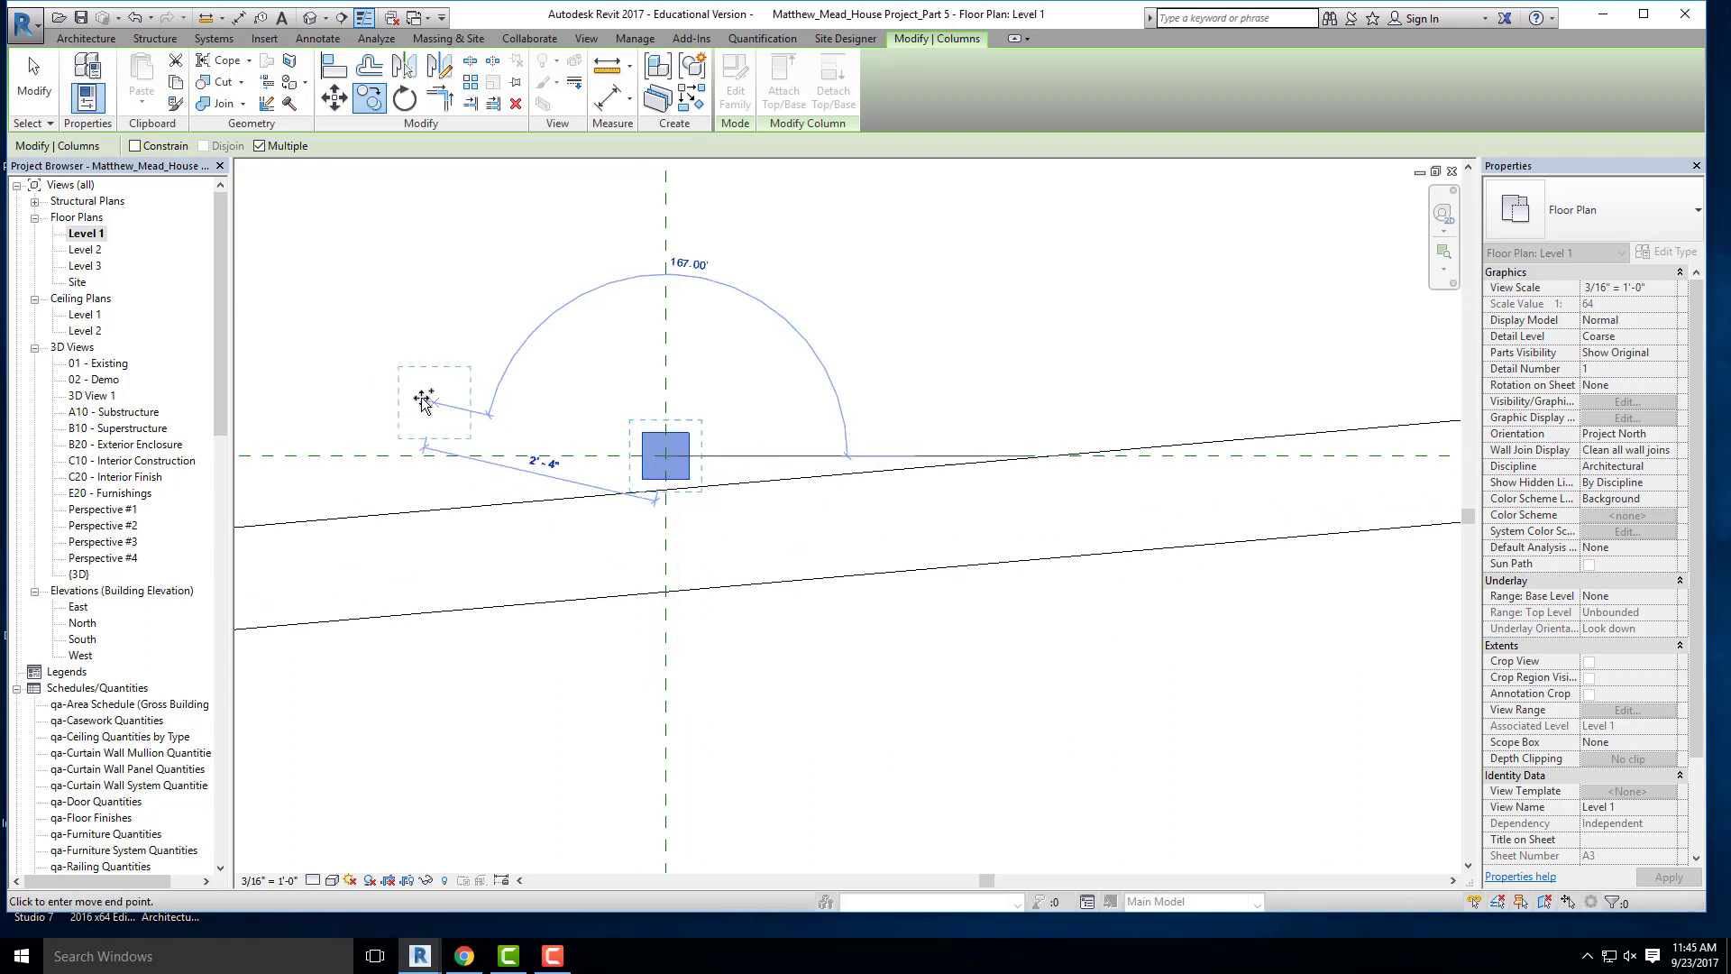
pyautogui.scroll(-3, 418, 388)
pyautogui.scroll(3, 873, 418)
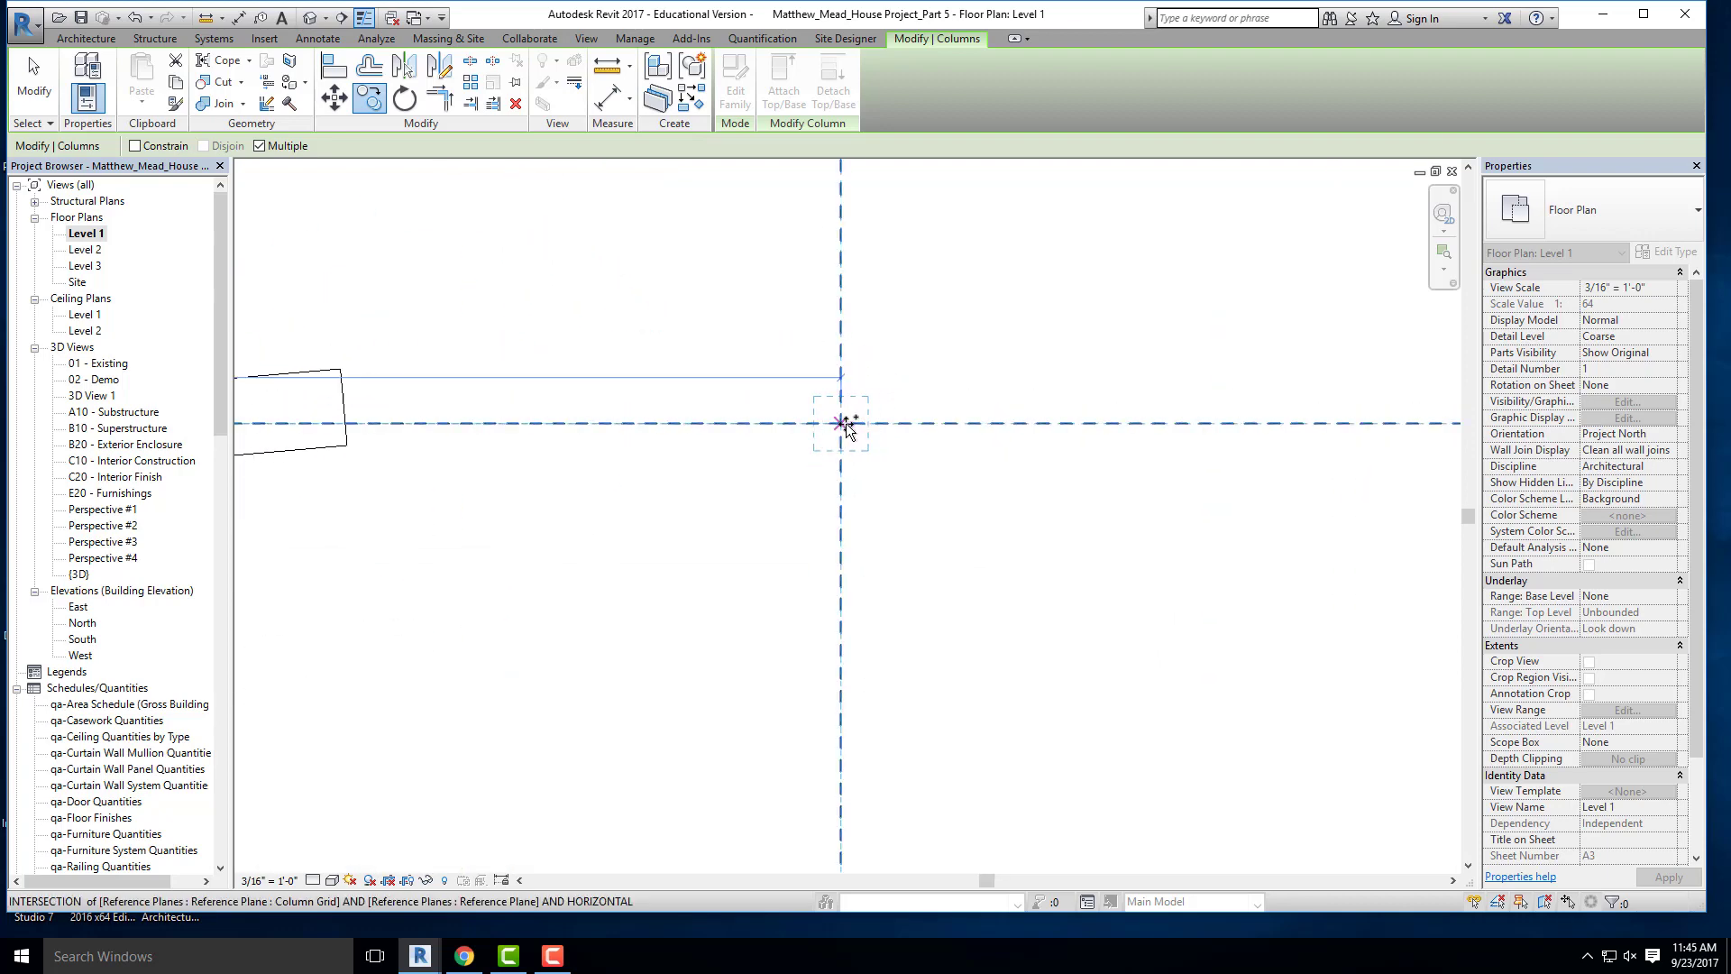
pyautogui.click(846, 424)
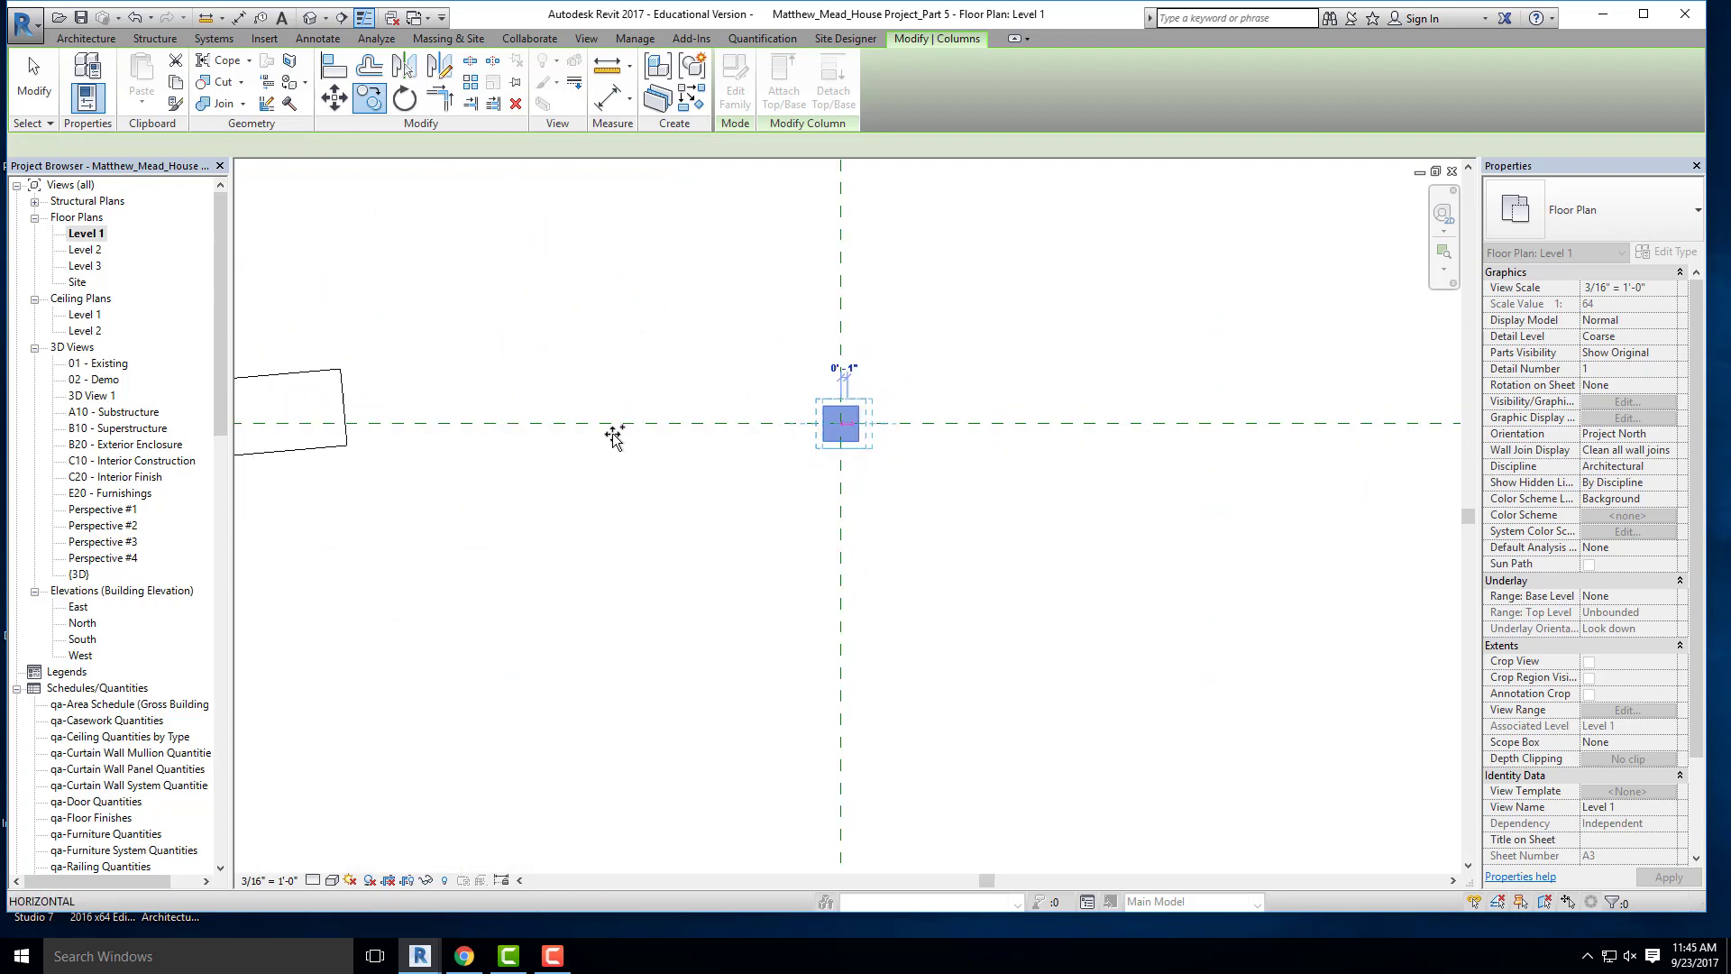
# - Check columns 3 and 4 in the PDF, and copy the column about 11" left of and 7" below the rightmost vertical and lower horizontal planes' intersection
pyautogui.scroll(-2, 532, 428)
pyautogui.moveTo(1236, 427); pyautogui.dragTo(417, 310, button='middle')
pyautogui.scroll(-1, 433, 310)
pyautogui.scroll(-1, 502, 304)
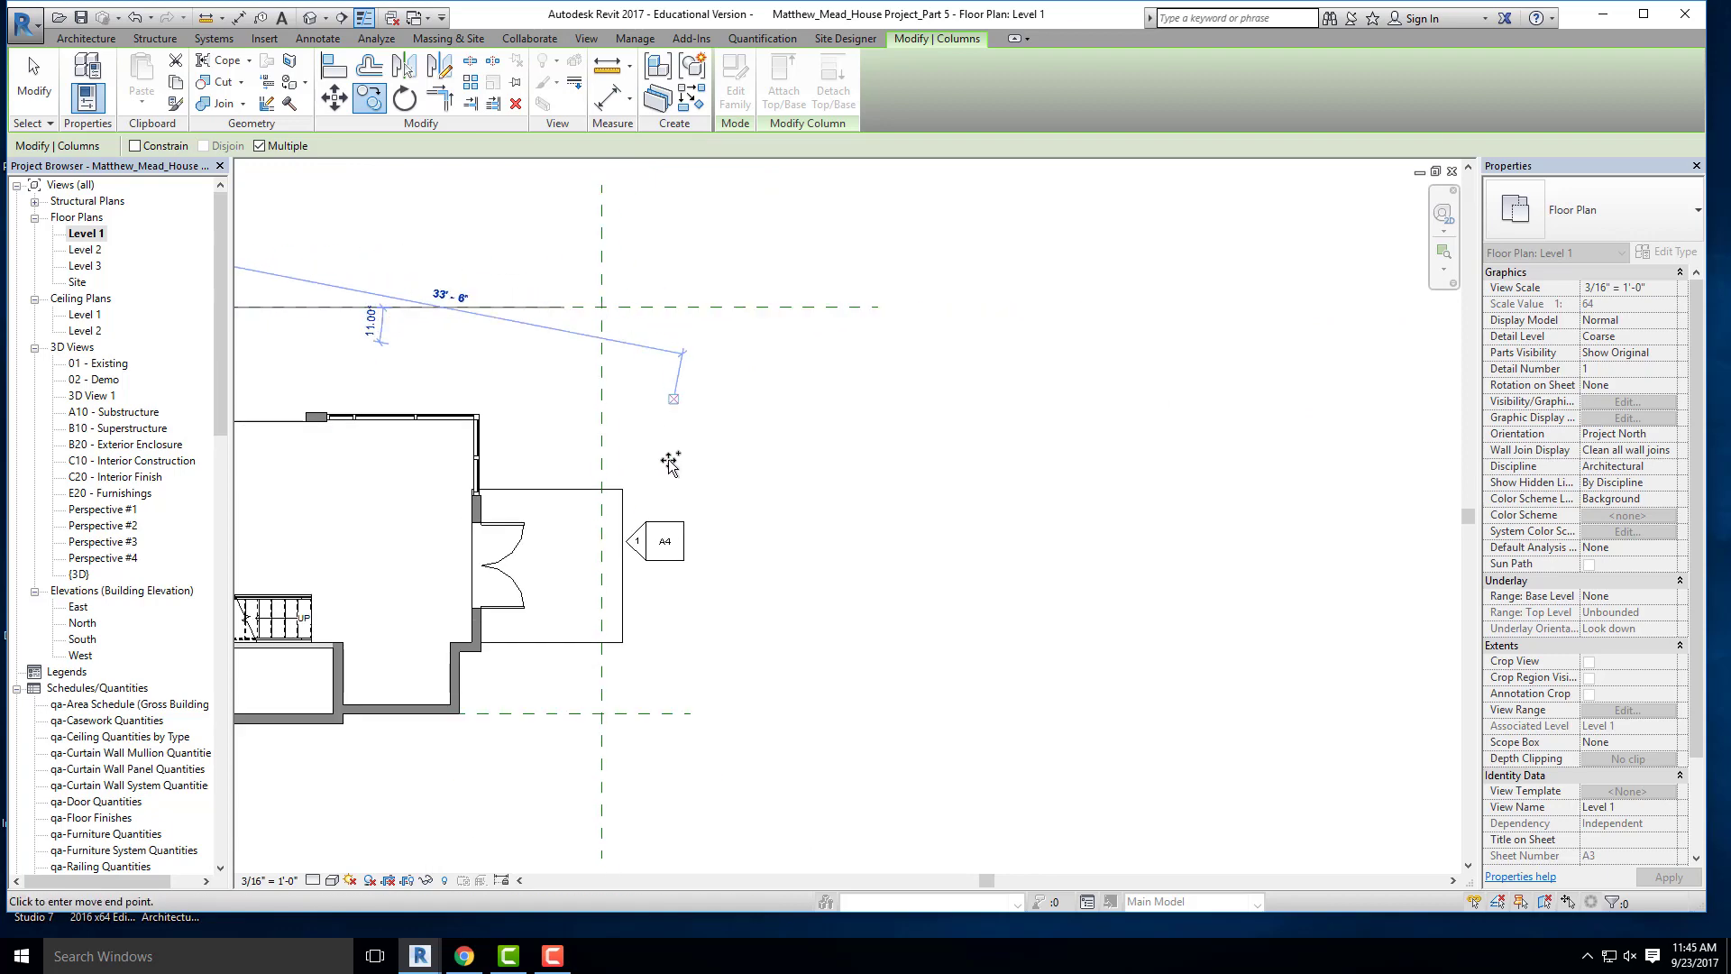
pyautogui.click(464, 956)
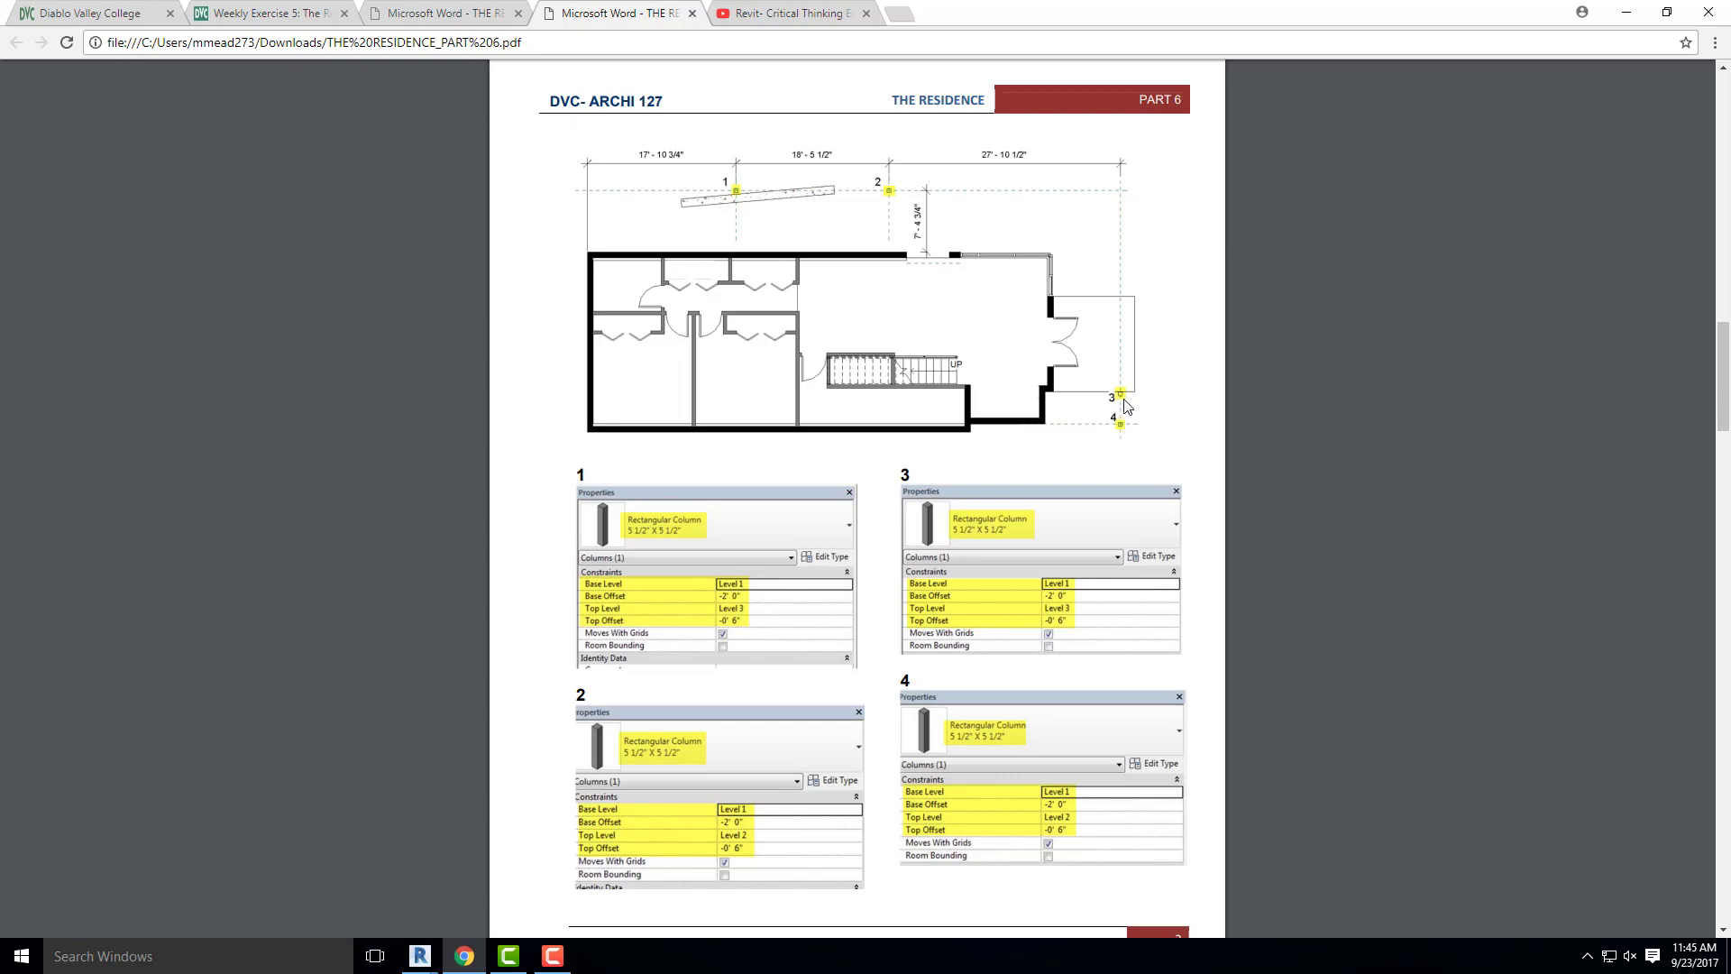
pyautogui.click(1626, 13)
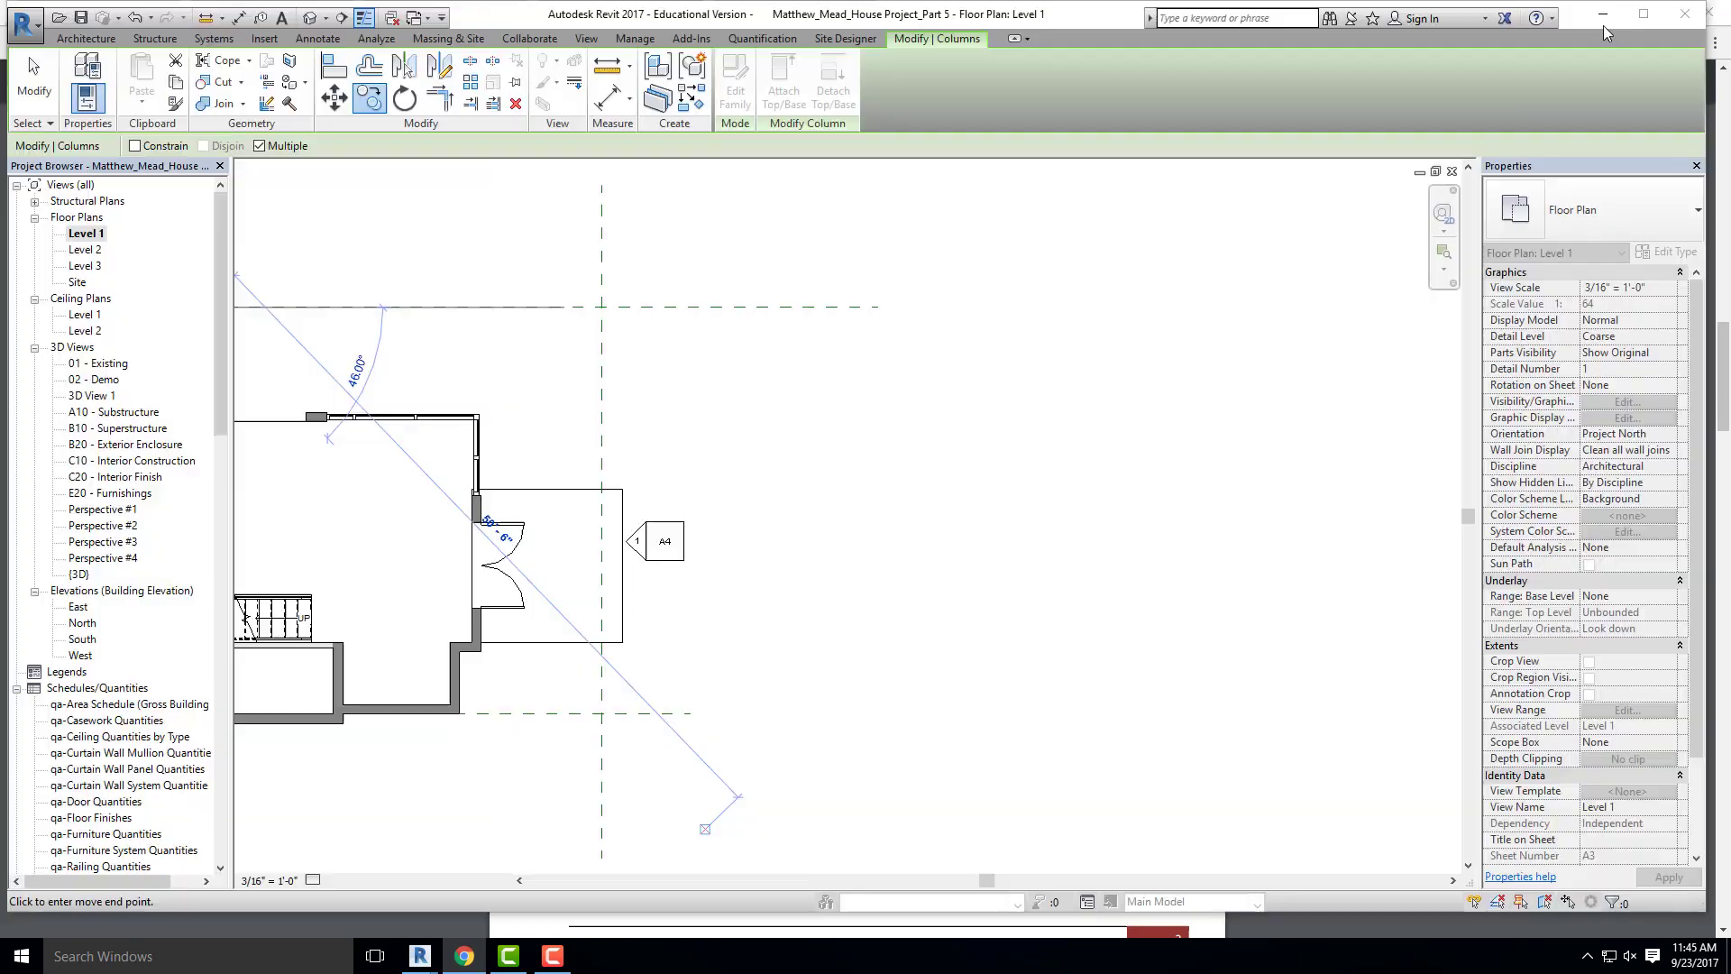
pyautogui.scroll(1, 574, 656)
pyautogui.moveTo(635, 570); pyautogui.dragTo(776, 510, button='middle')
pyautogui.scroll(-5, 792, 478)
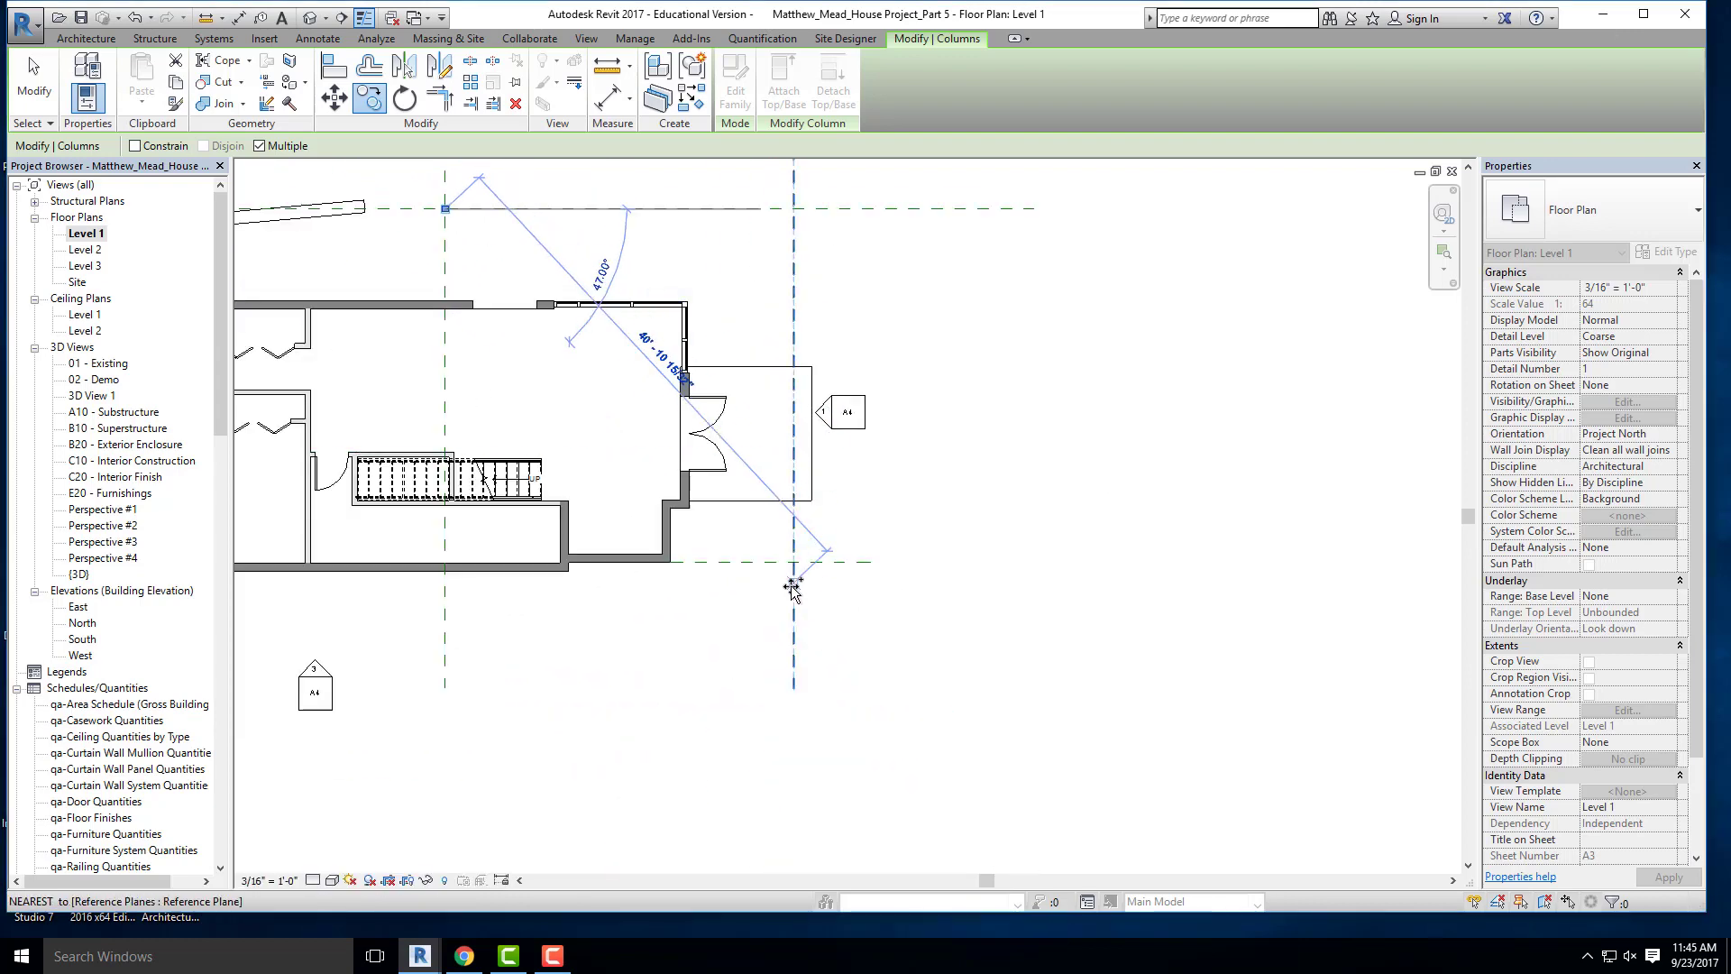
pyautogui.scroll(8, 793, 573)
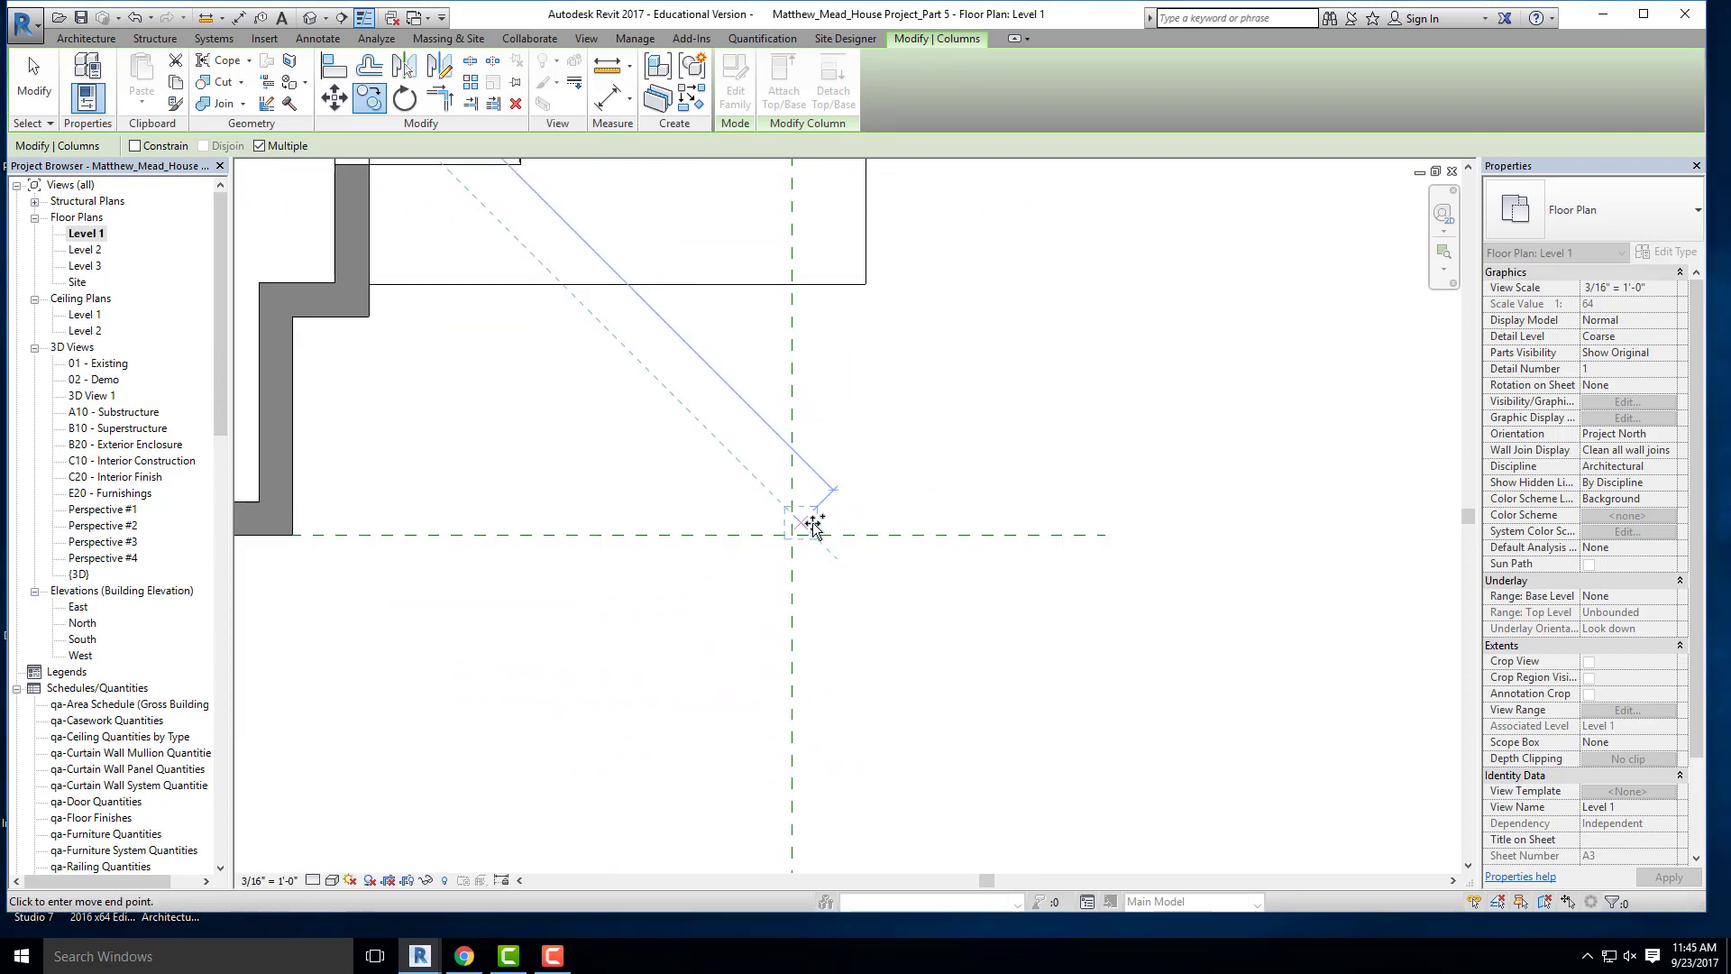
pyautogui.scroll(3, 798, 532)
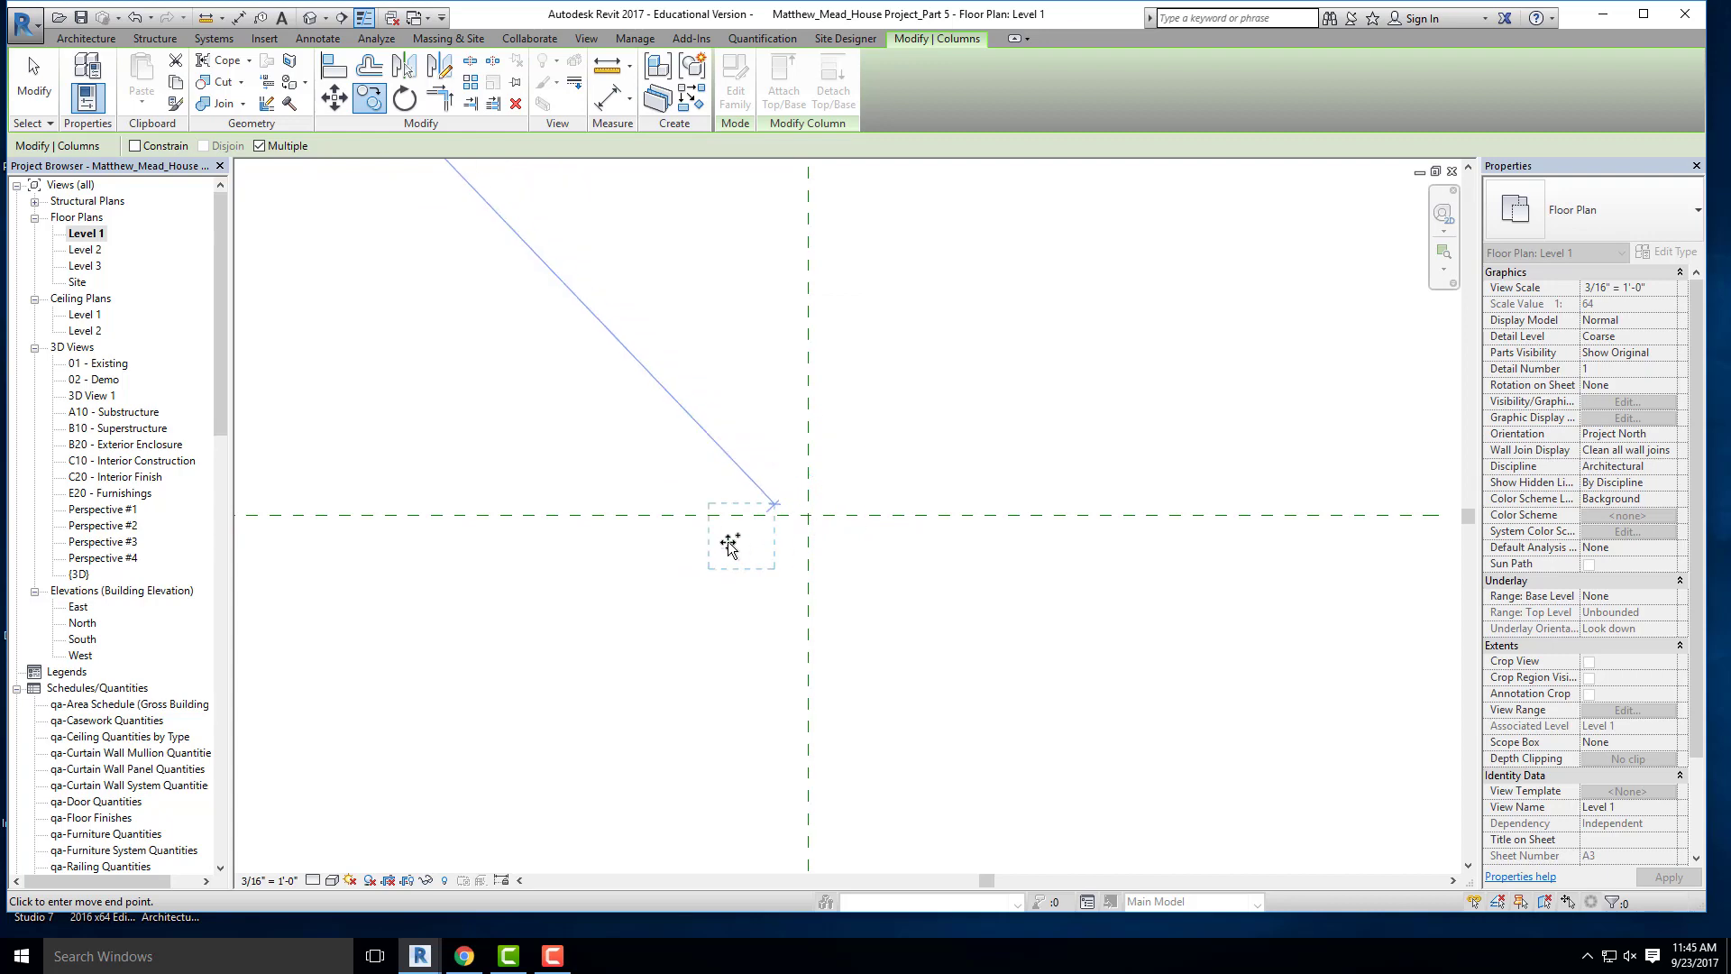
pyautogui.click(713, 574)
pyautogui.press('Escape')
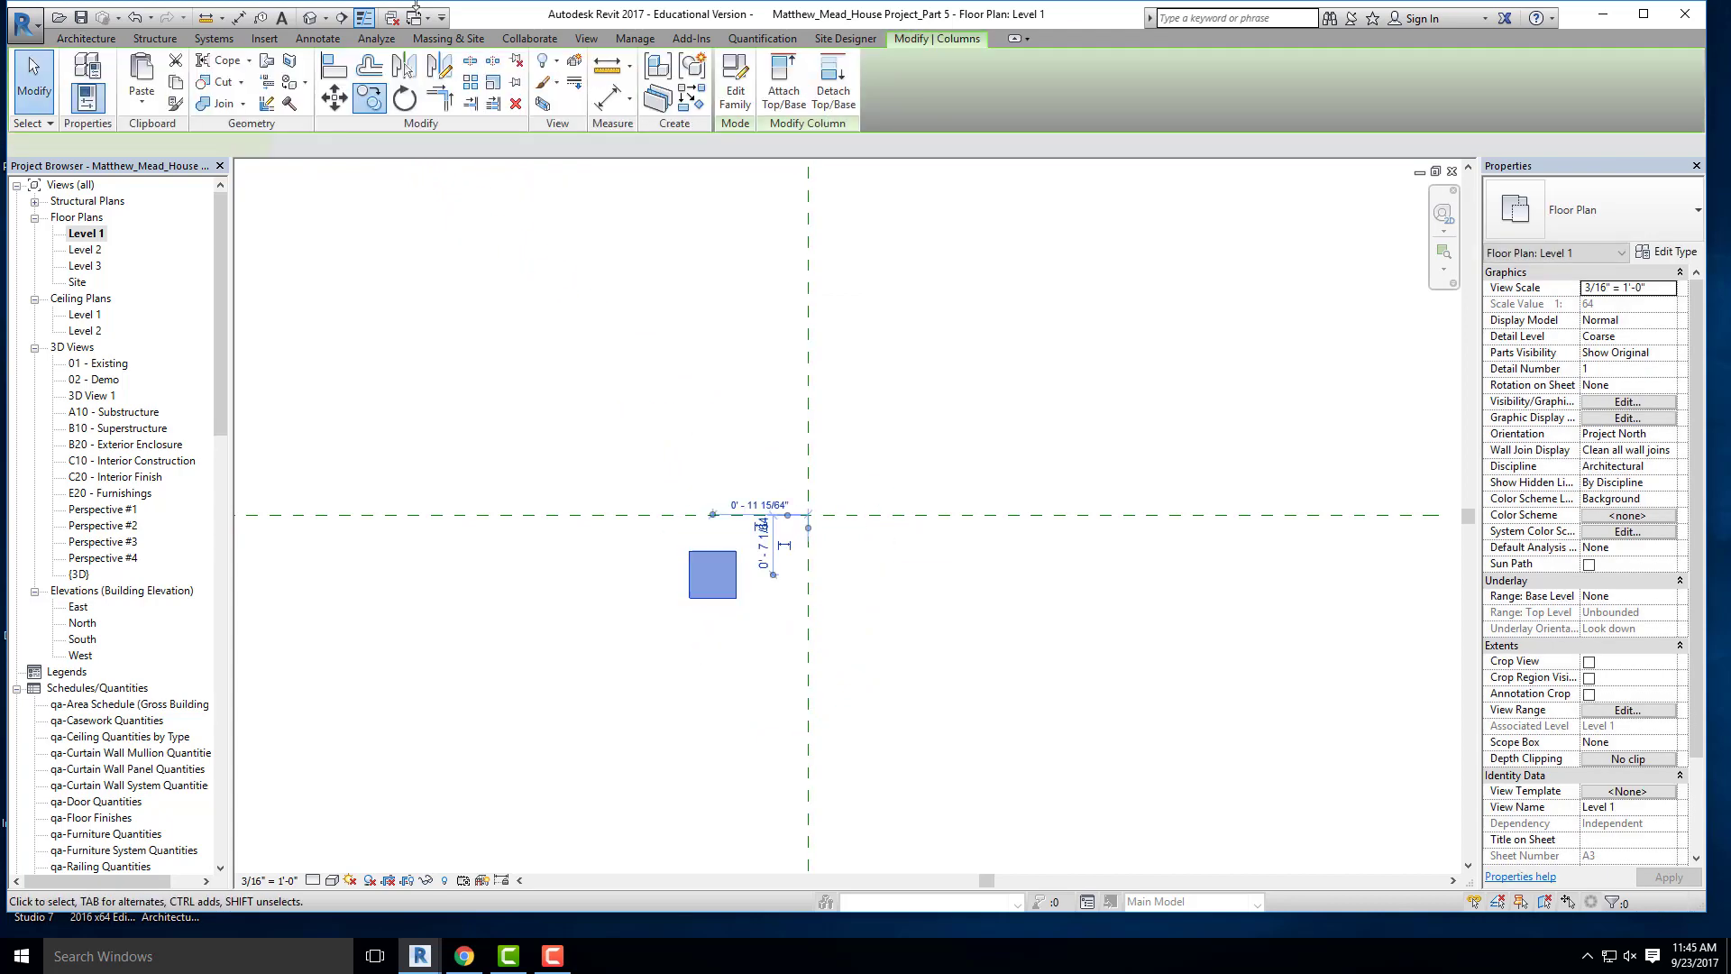
# - Move the new column from its center onto the intersection of the rightmost vertical and lower horizontal reference planes
pyautogui.click(343, 100)
pyautogui.scroll(2, 698, 575)
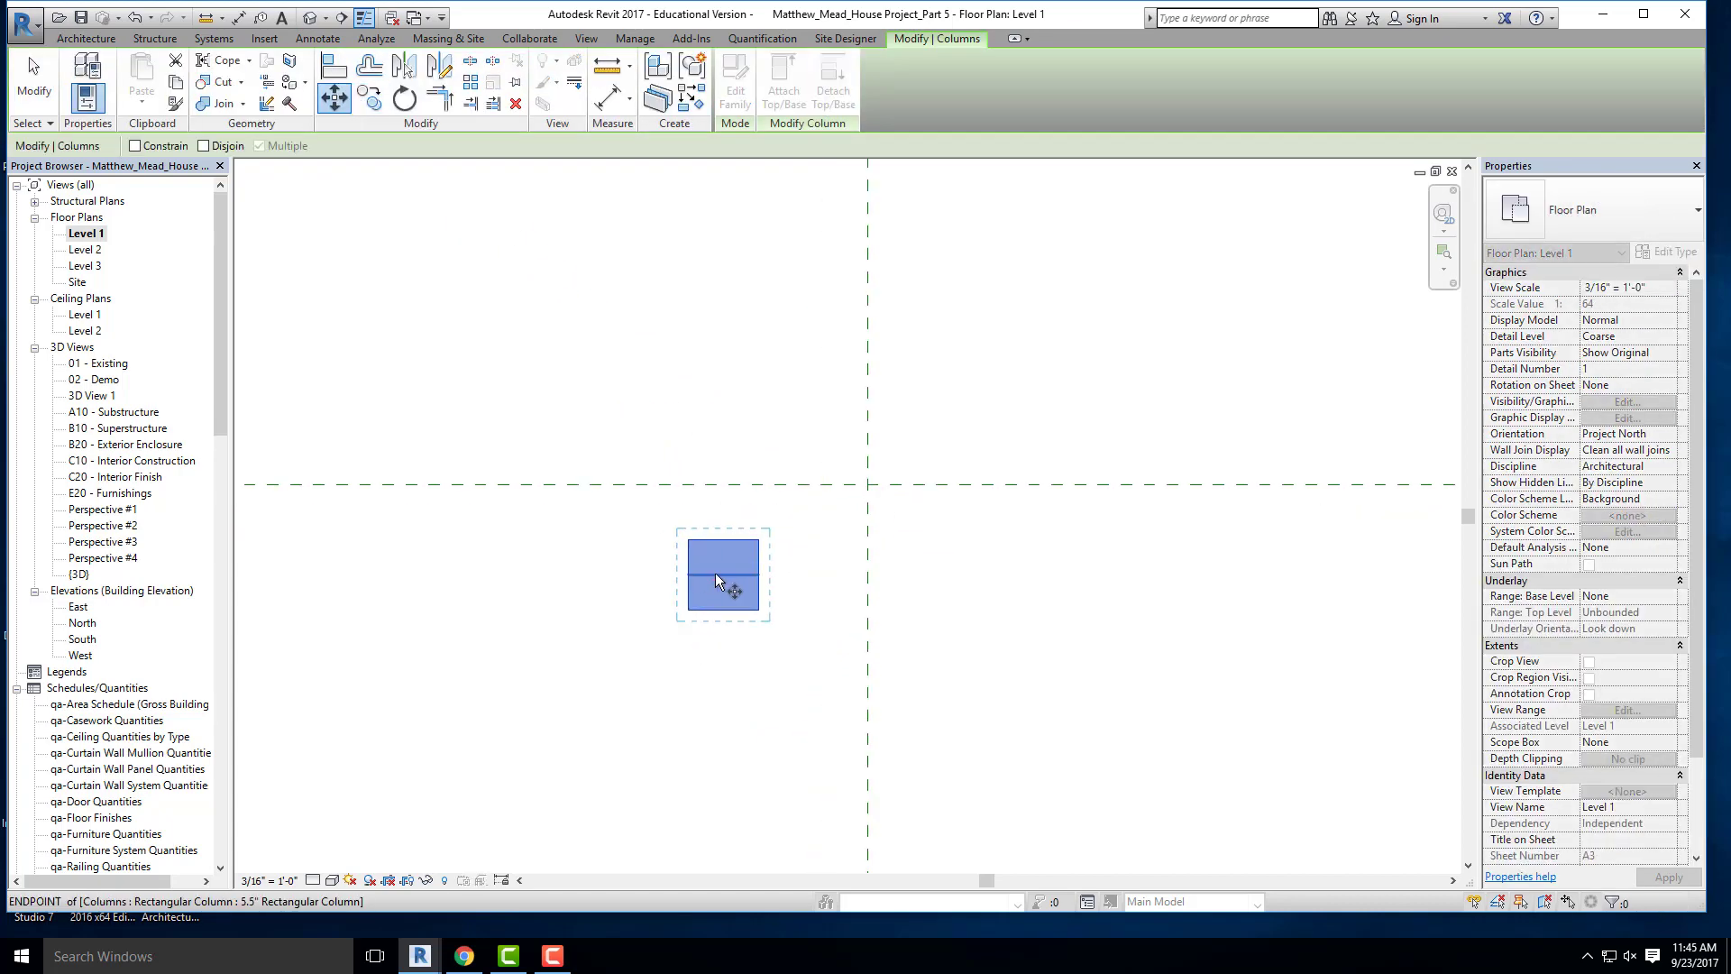
pyautogui.click(724, 575)
pyautogui.click(868, 484)
pyautogui.scroll(-3, 805, 657)
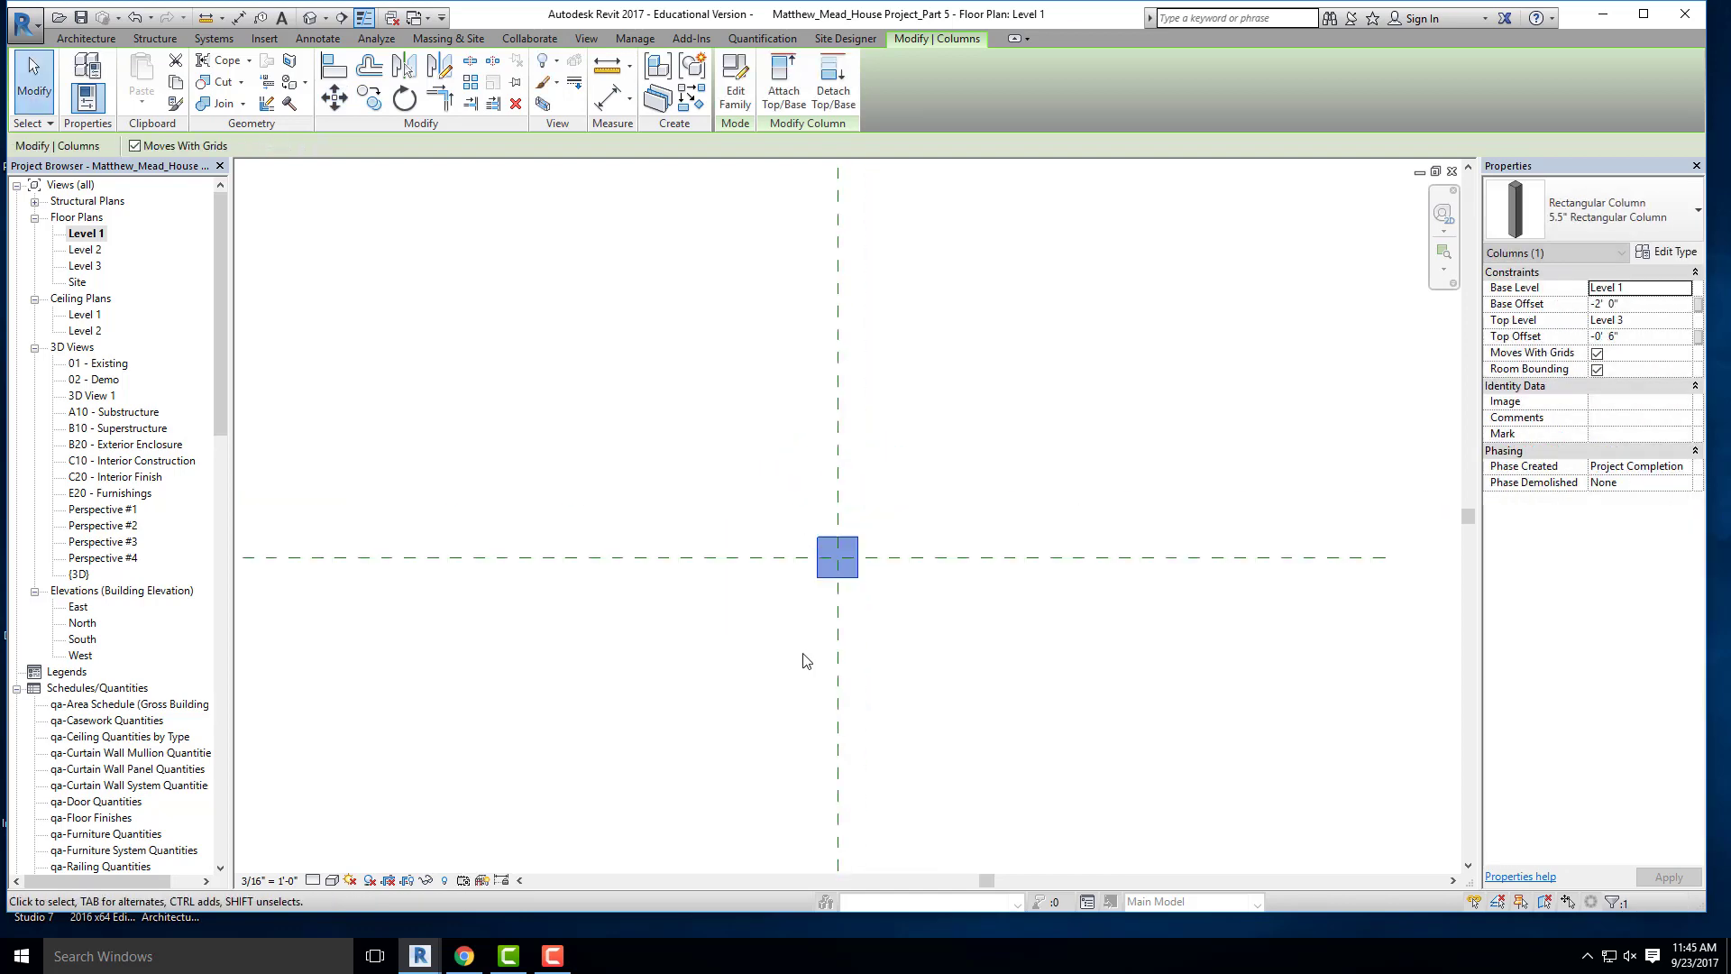
# - Copy the column straight up along the rightmost vertical reference plane to just below the entry slab's lower edge, using its top midpoint as base point
pyautogui.click(369, 97)
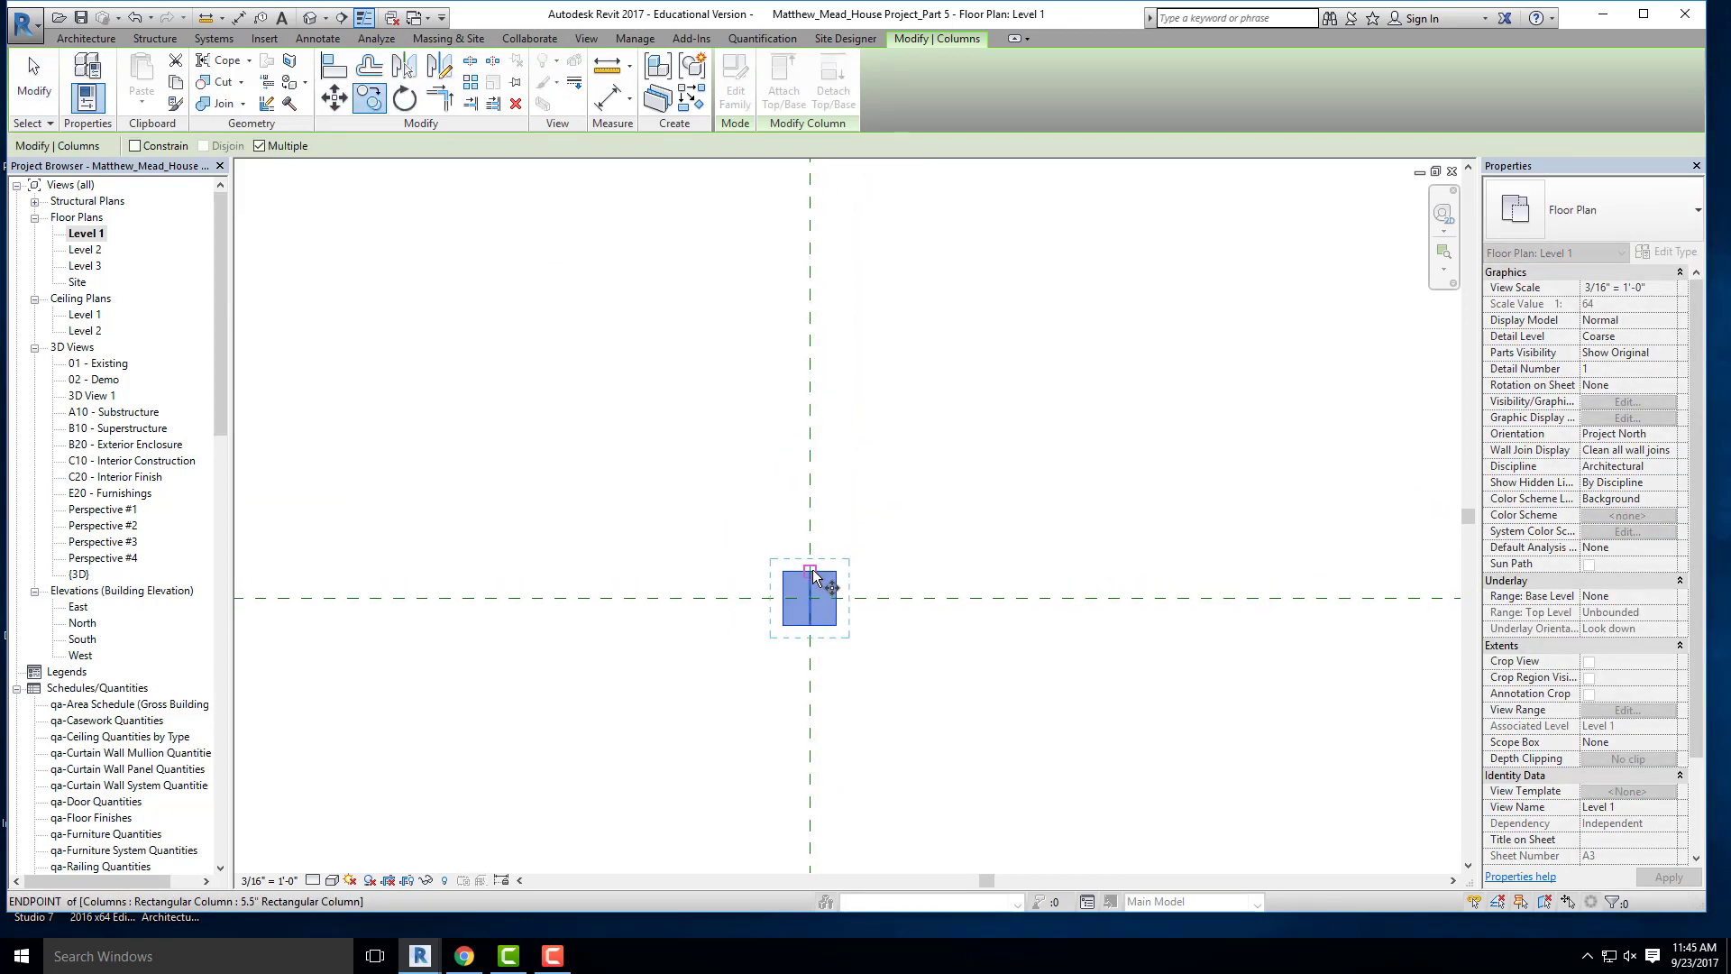
pyautogui.click(809, 571)
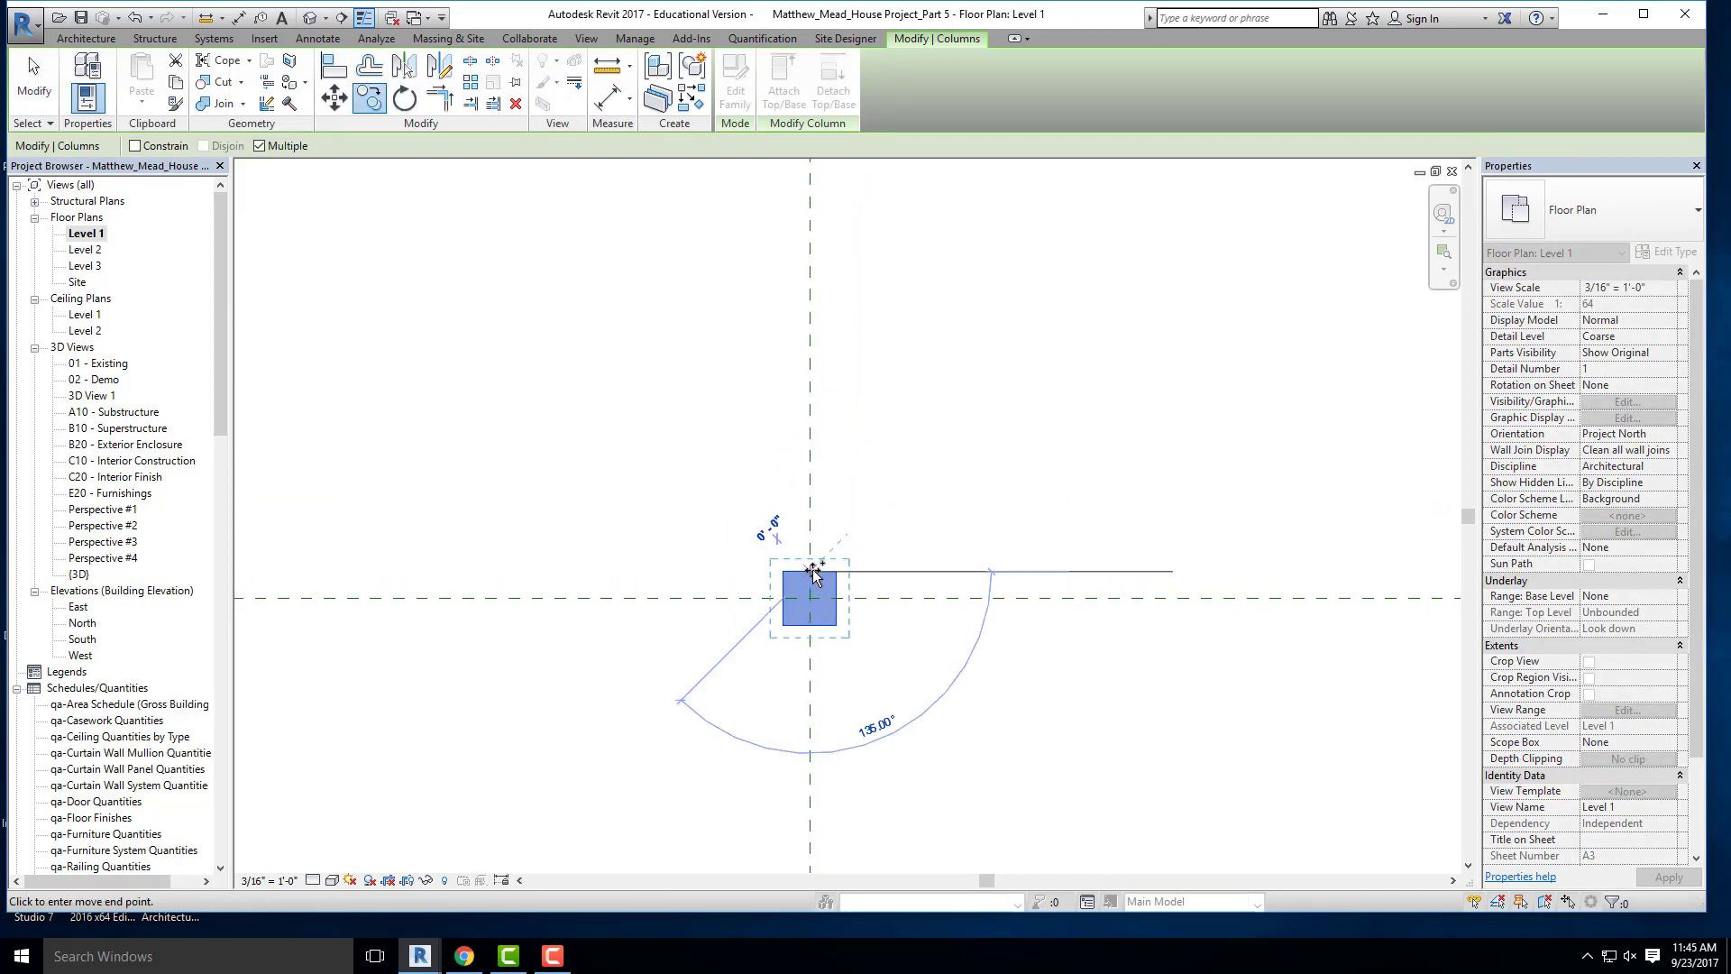
pyautogui.click(810, 255)
pyautogui.scroll(-3, 1064, 432)
pyautogui.press('Escape')
pyautogui.press('Escape')
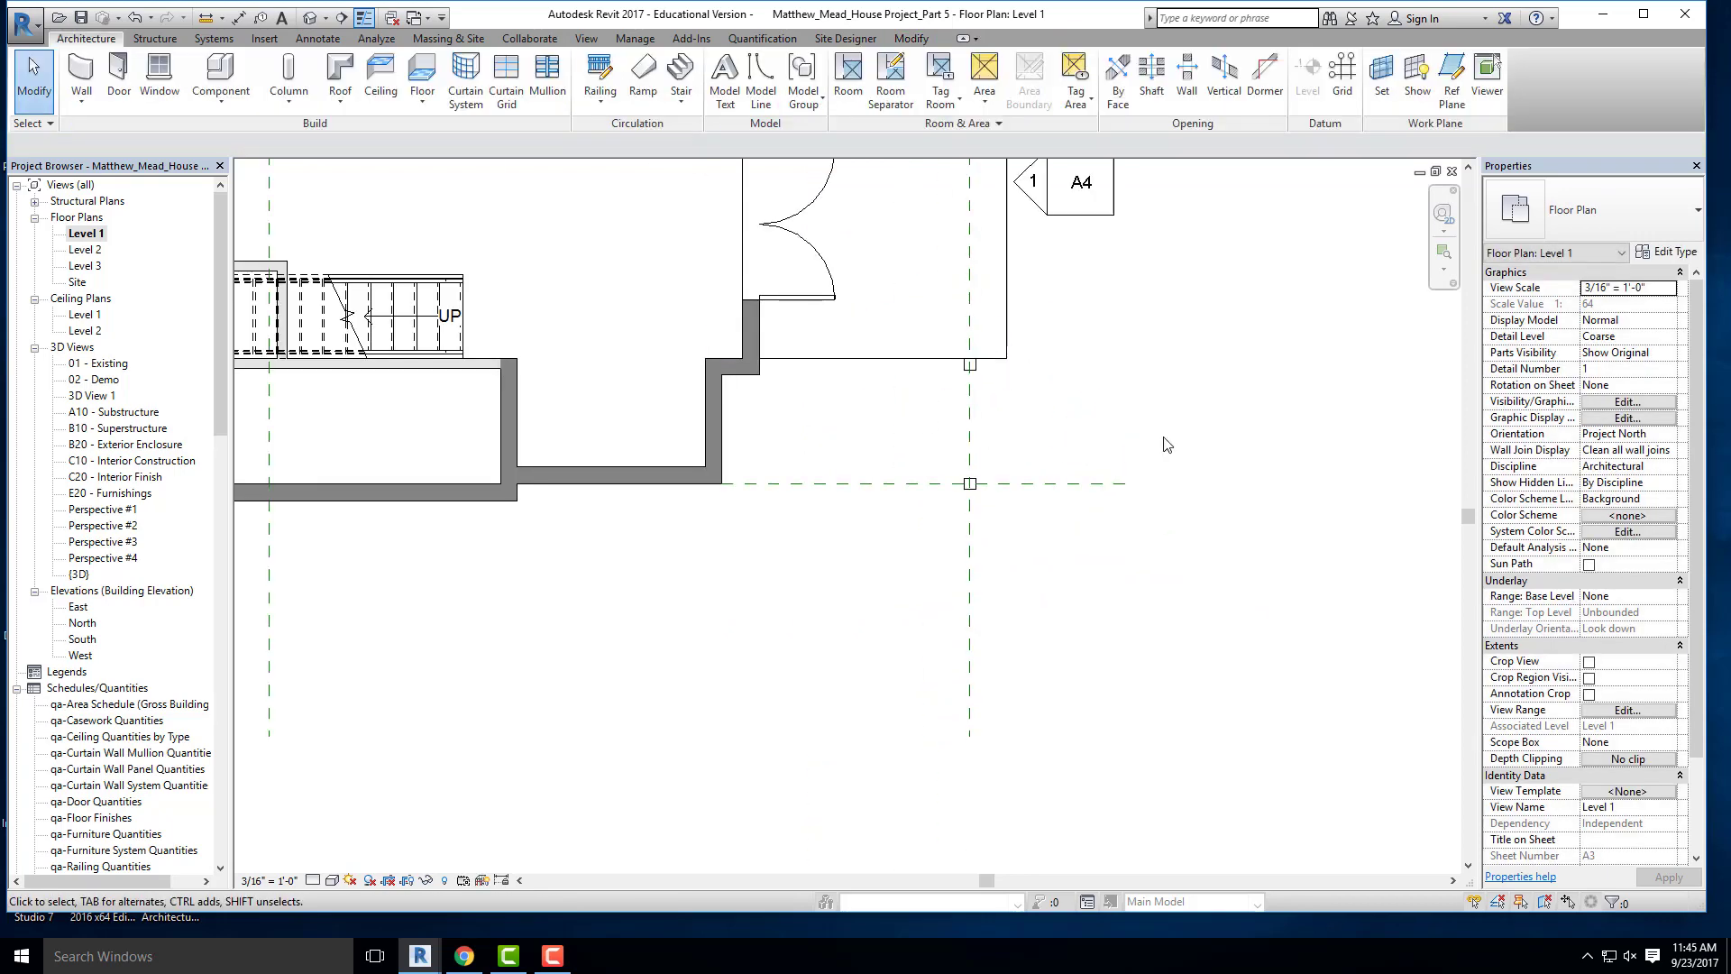
# - Open the default 3D view and examine how the four columns stand against the balconies, site wall and entry slab
pyautogui.scroll(-4, 907, 472)
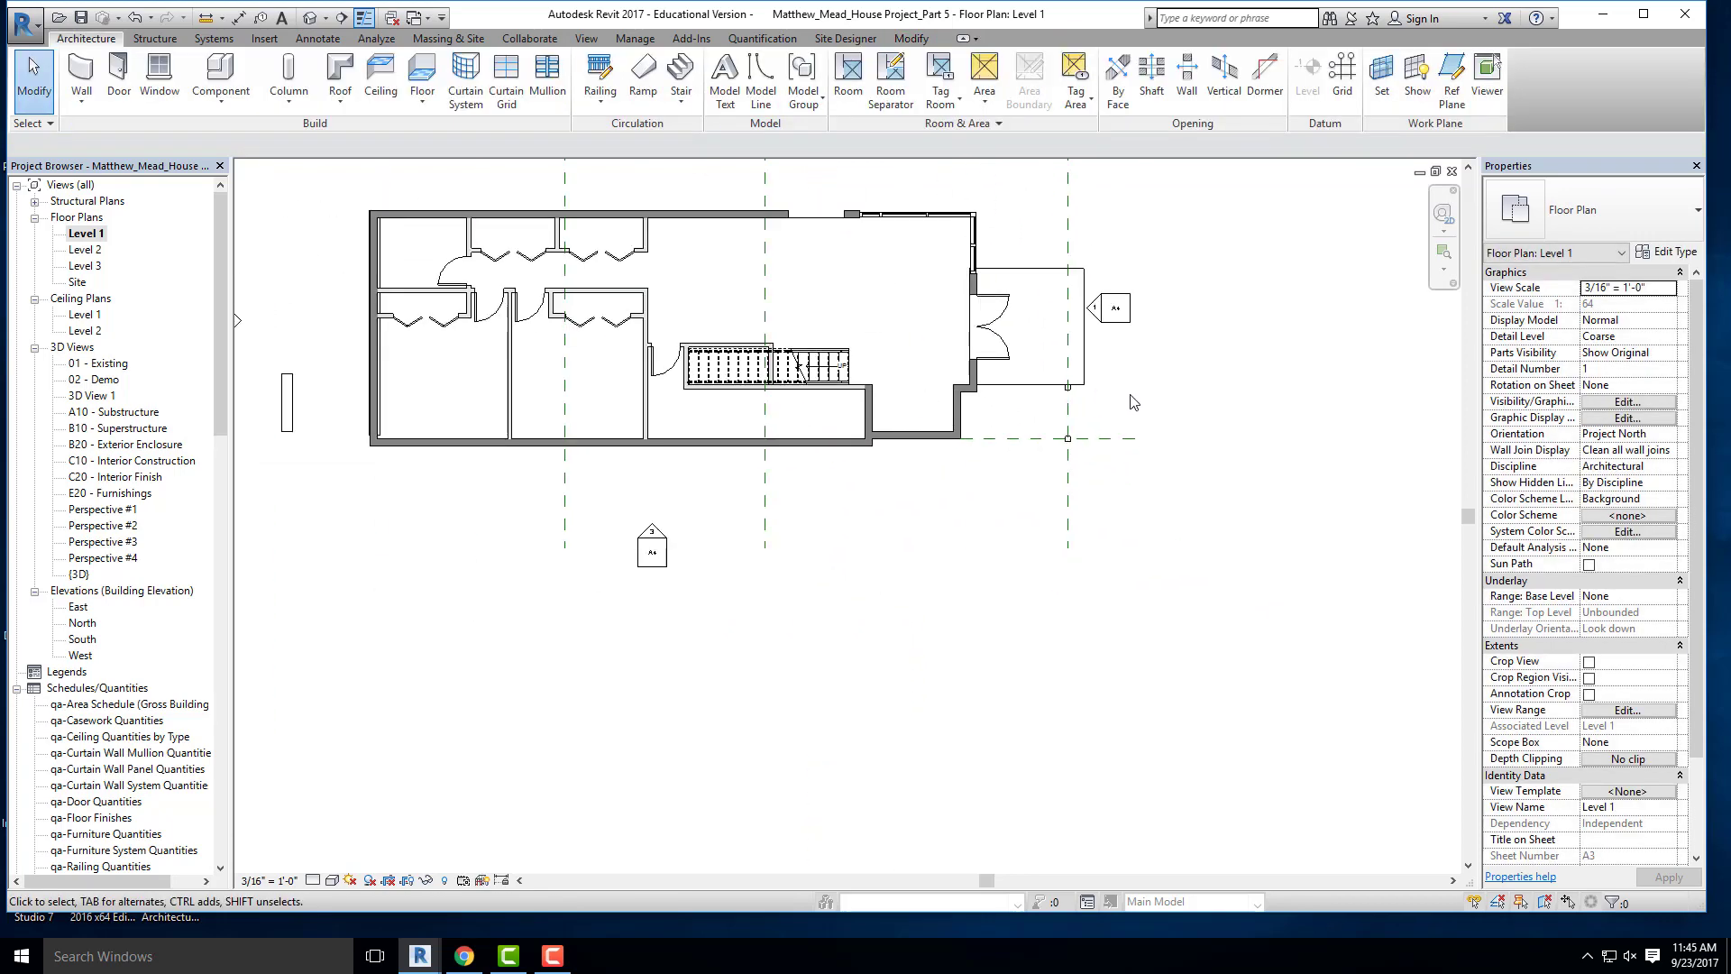
pyautogui.click(310, 17)
pyautogui.keyDown('shift'); pyautogui.moveTo(919, 608); pyautogui.dragTo(735, 451, button='middle'); pyautogui.keyUp('shift')
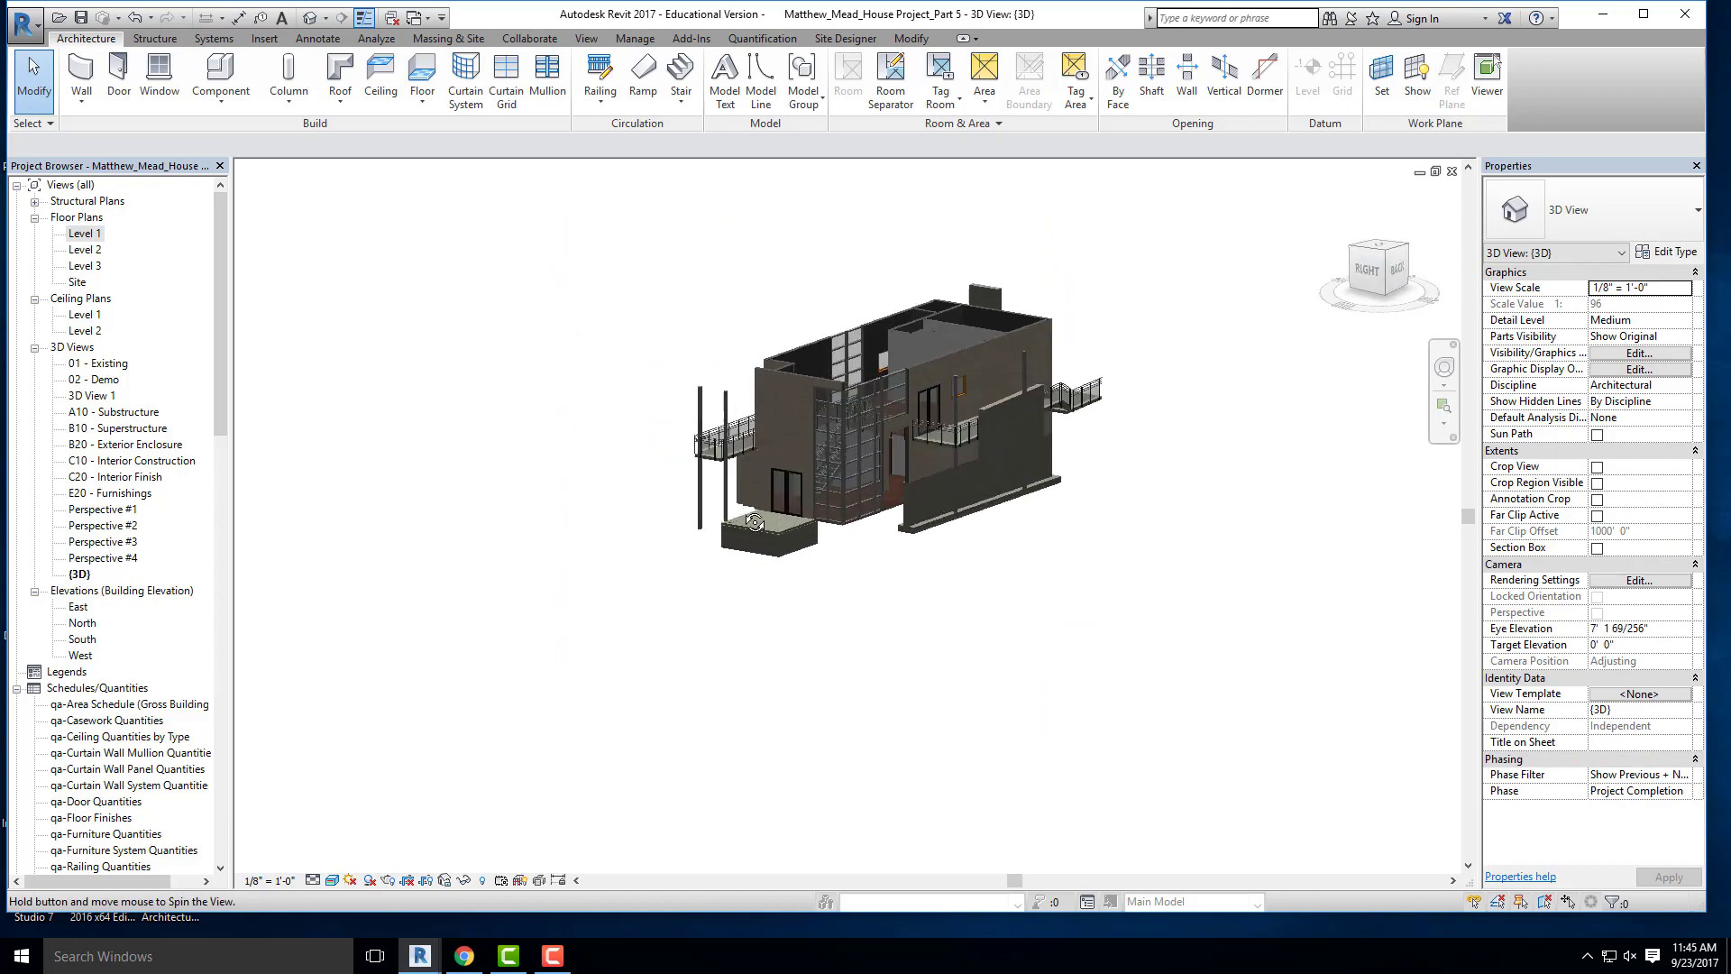
pyautogui.scroll(5, 708, 424)
pyautogui.scroll(-5, 653, 444)
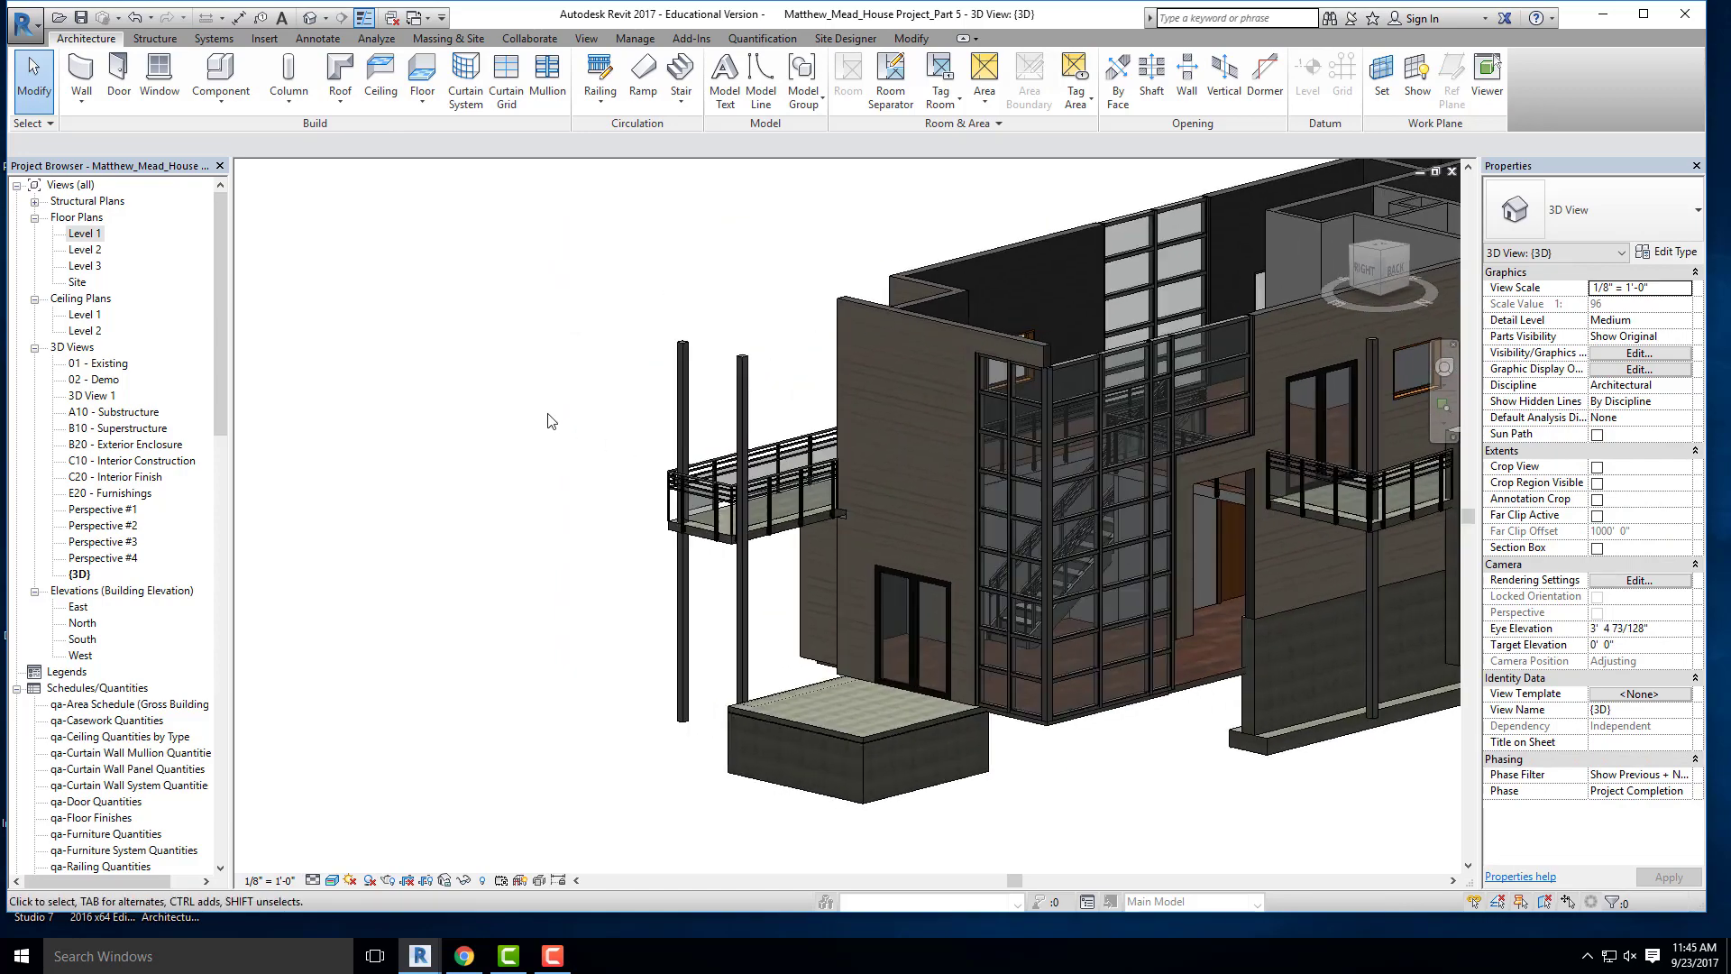
pyautogui.scroll(5, 819, 525)
pyautogui.moveTo(858, 413); pyautogui.dragTo(699, 544, button='middle')
pyautogui.scroll(-3, 702, 543)
pyautogui.moveTo(853, 512); pyautogui.dragTo(763, 612, button='middle')
pyautogui.scroll(2, 712, 494)
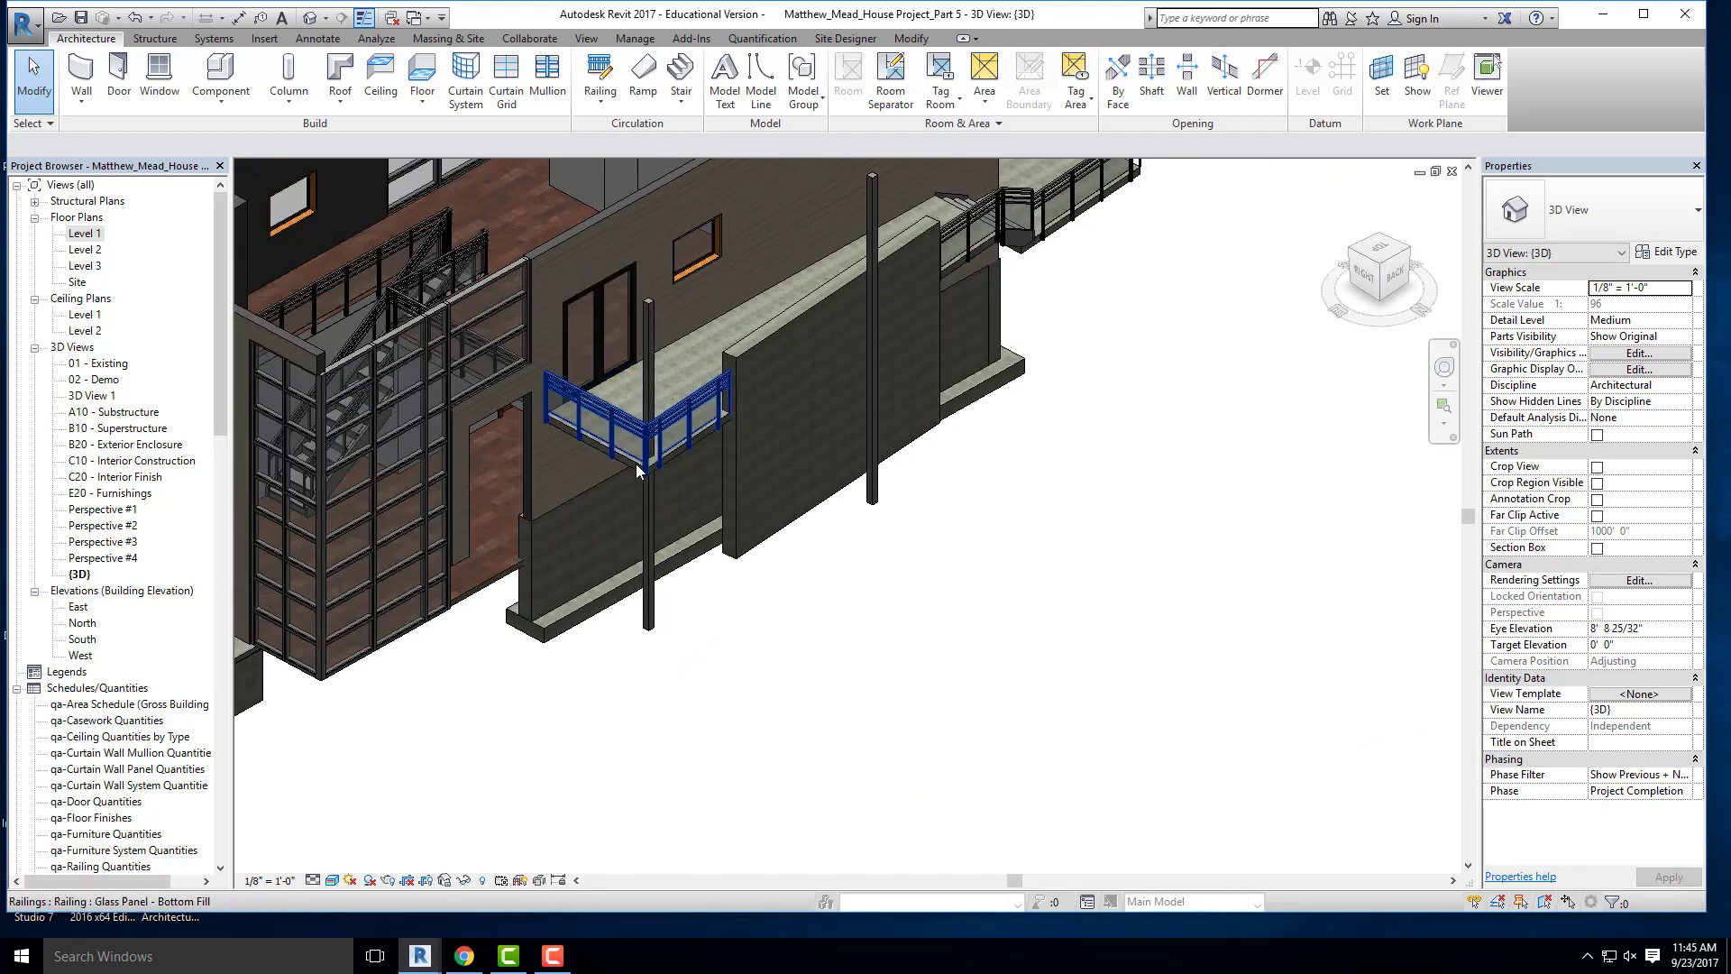
pyautogui.scroll(2, 653, 492)
pyautogui.scroll(-5, 968, 644)
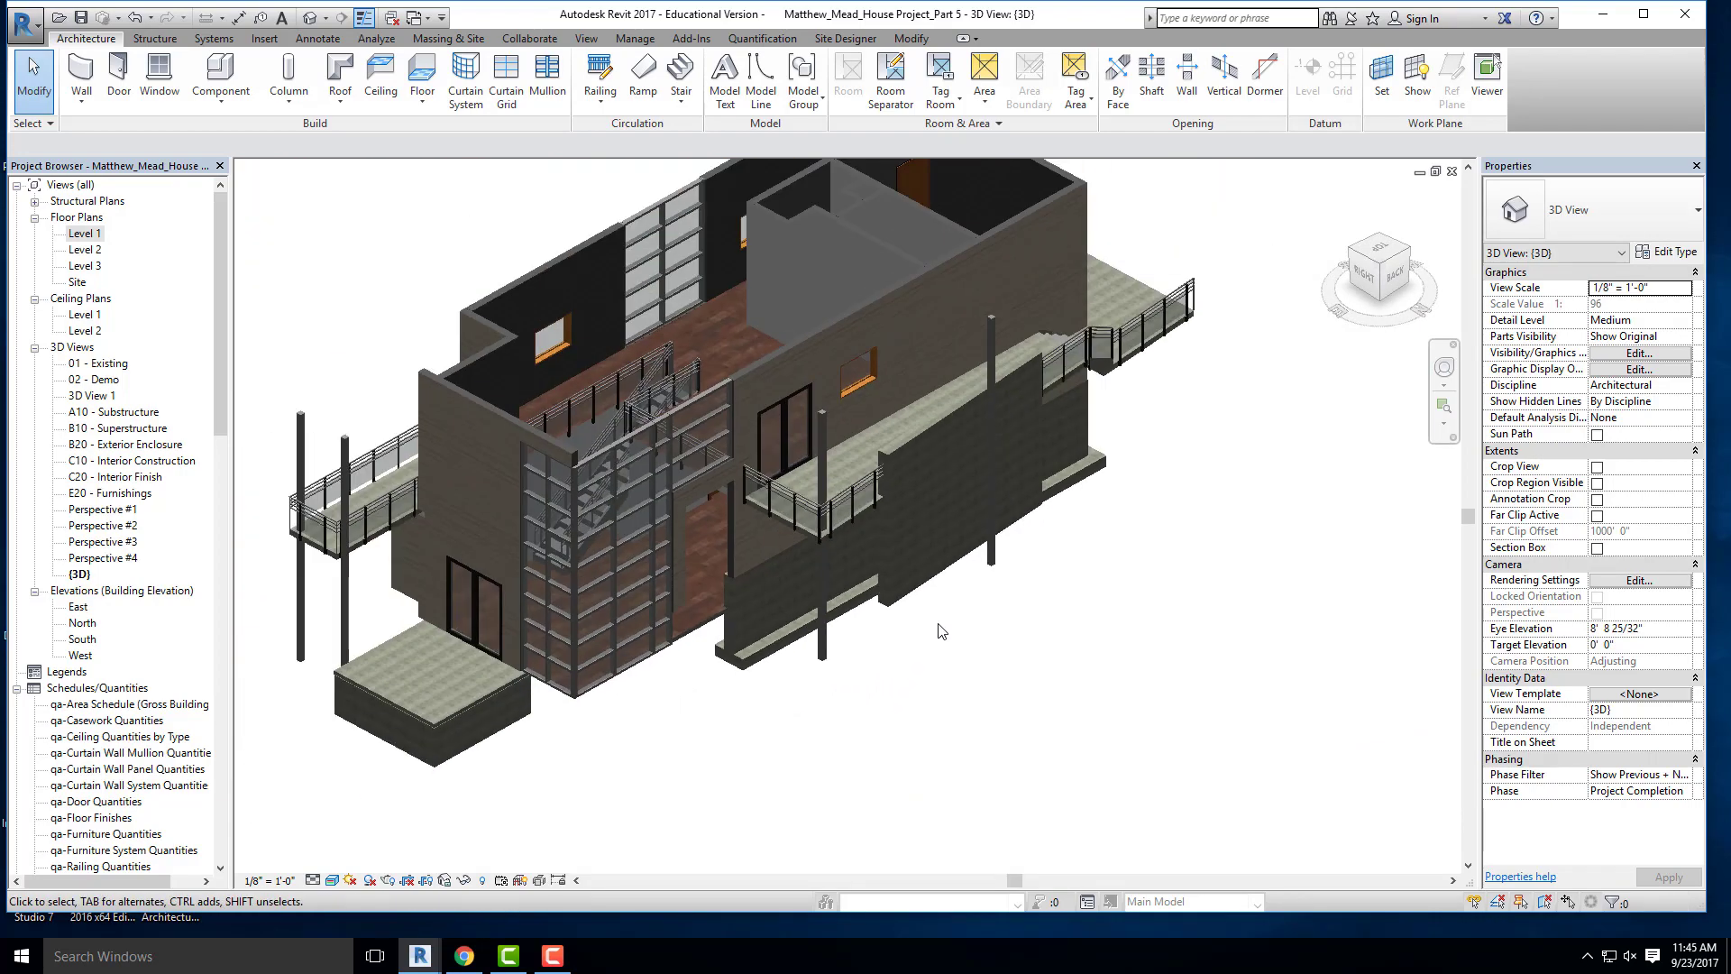
pyautogui.keyDown('shift'); pyautogui.moveTo(969, 644); pyautogui.dragTo(827, 718, button='middle'); pyautogui.keyUp('shift')
pyautogui.scroll(3, 821, 369)
pyautogui.keyDown('shift'); pyautogui.moveTo(897, 309); pyautogui.dragTo(770, 675, button='middle'); pyautogui.keyUp('shift')
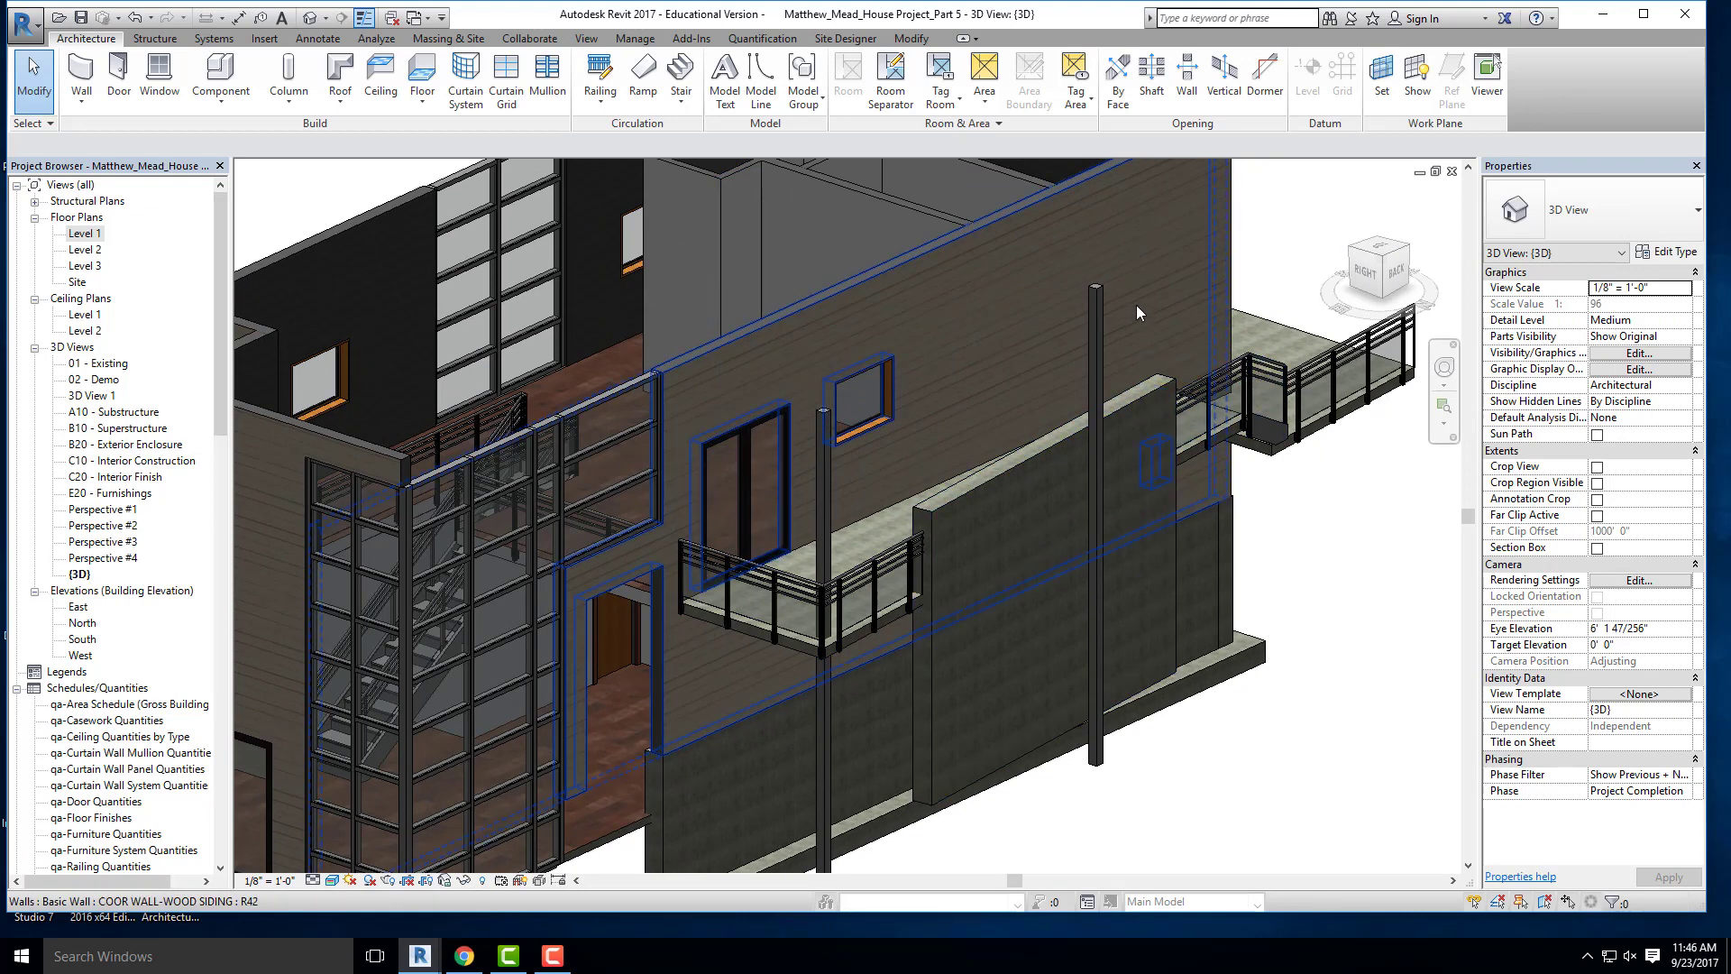
pyautogui.scroll(-3, 1285, 521)
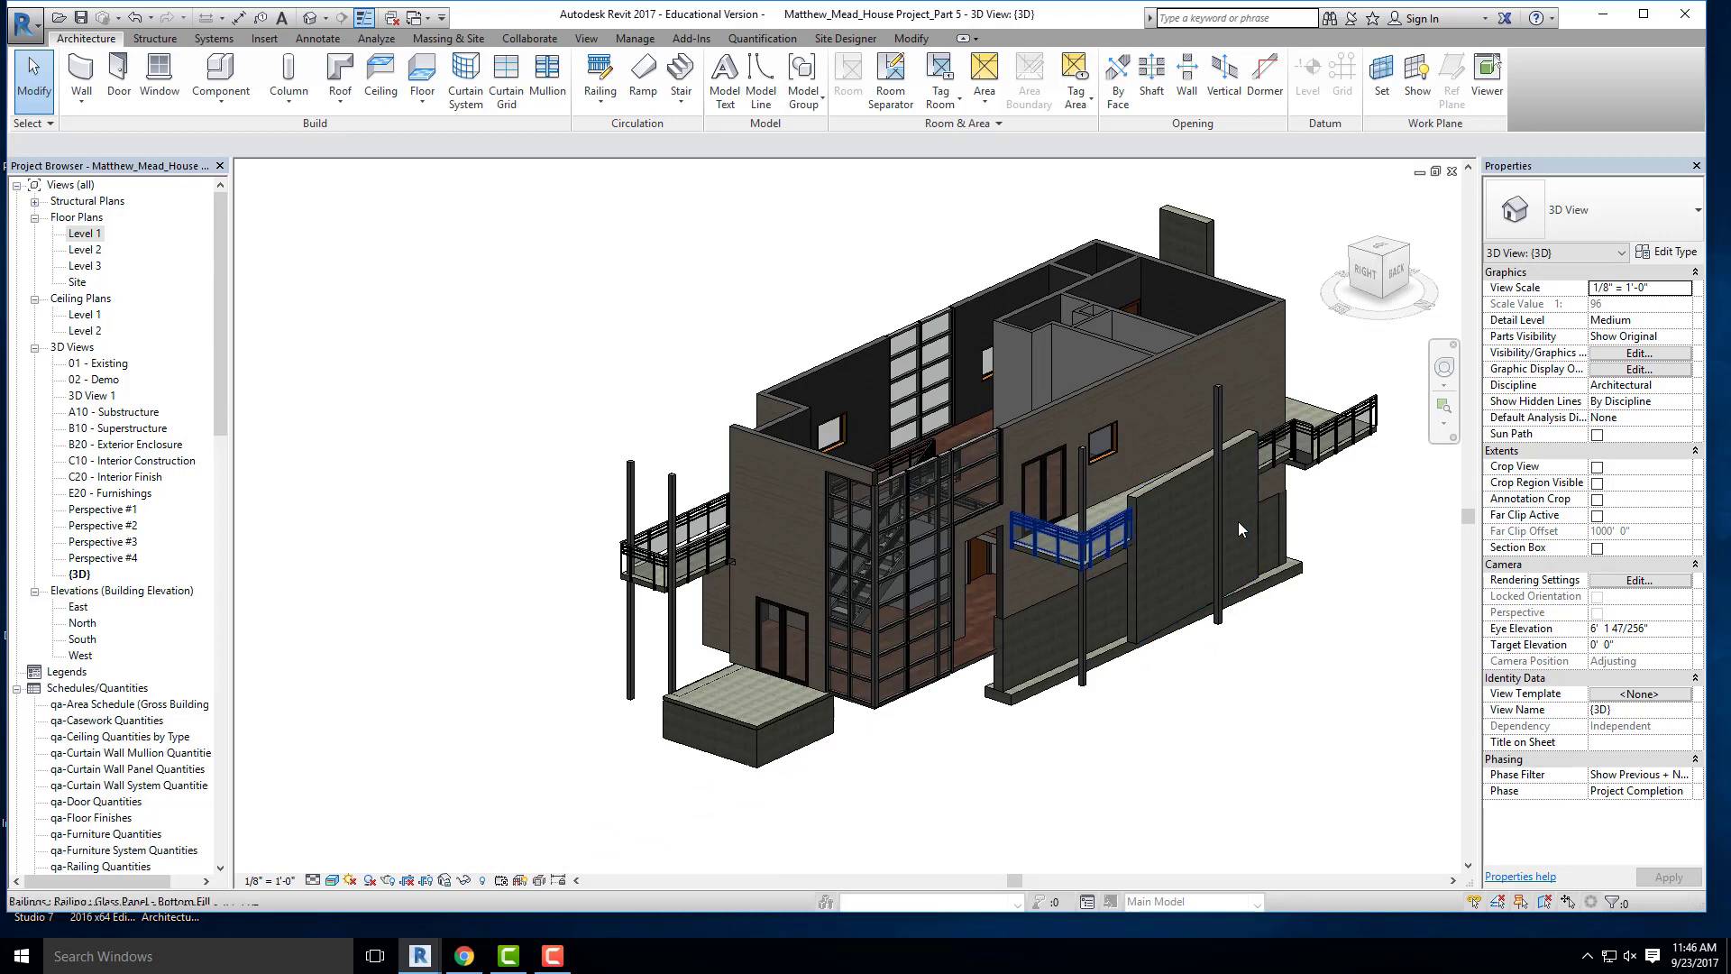
pyautogui.keyDown('shift'); pyautogui.moveTo(1238, 522); pyautogui.dragTo(550, 704, button='middle'); pyautogui.keyUp('shift')
pyautogui.scroll(5, 635, 683)
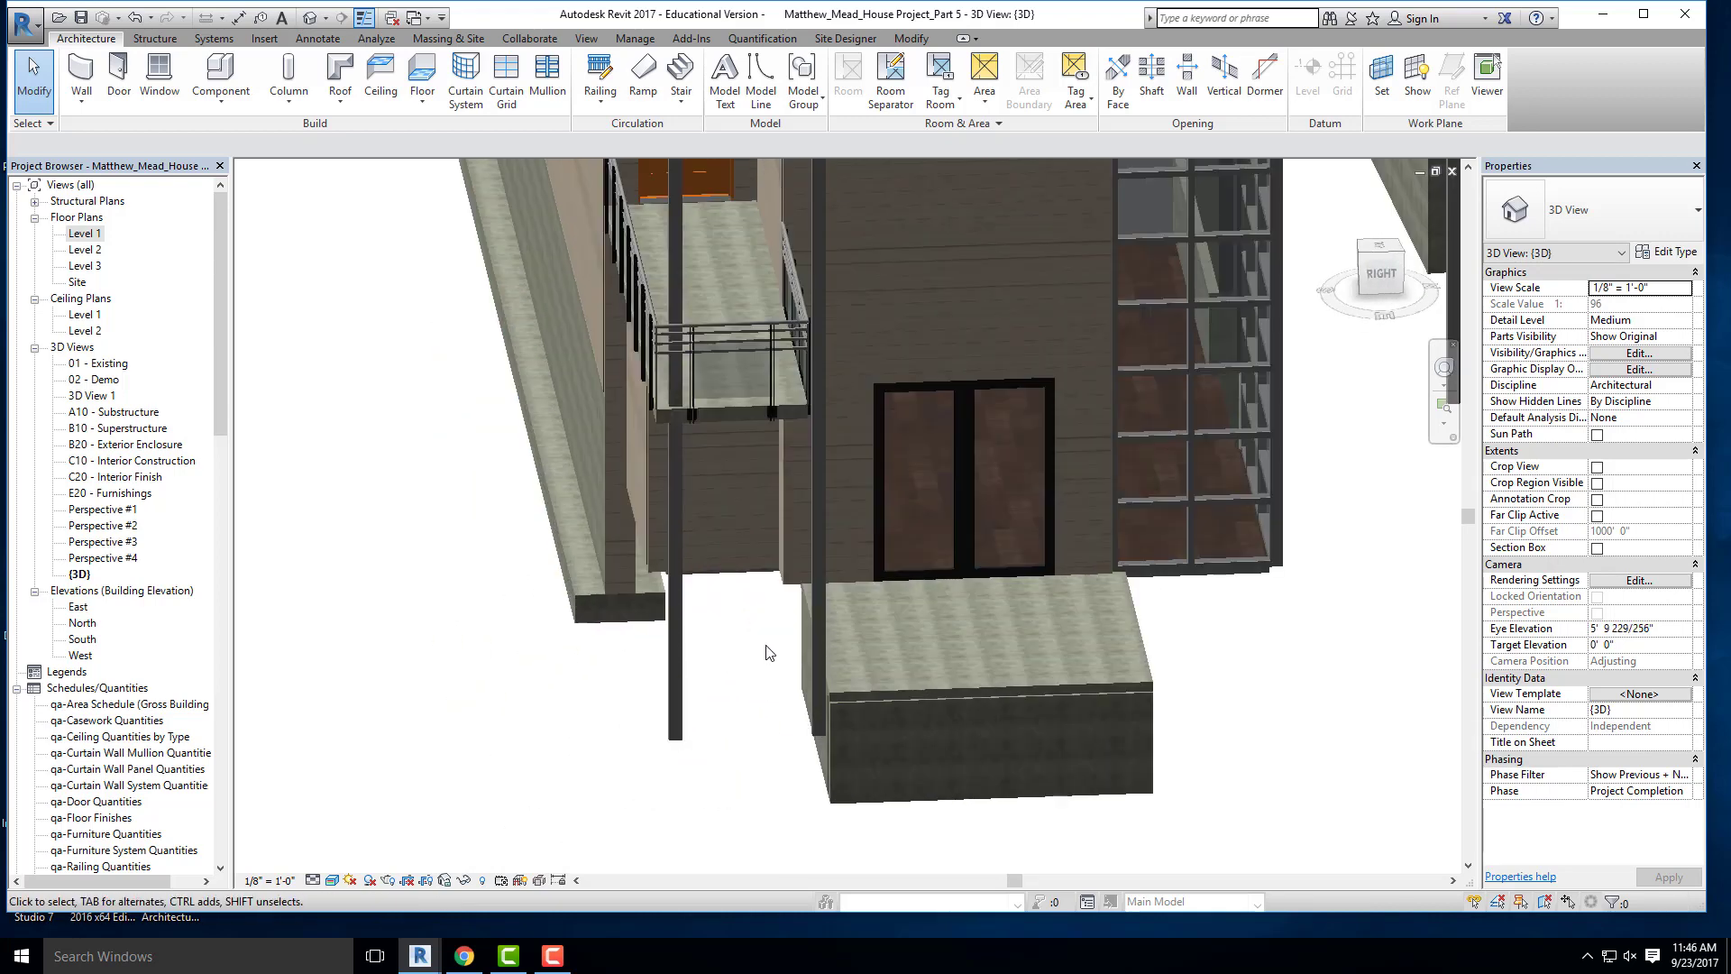
pyautogui.keyDown('shift'); pyautogui.moveTo(754, 552); pyautogui.dragTo(860, 632, button='middle'); pyautogui.keyUp('shift')
pyautogui.scroll(-5, 937, 626)
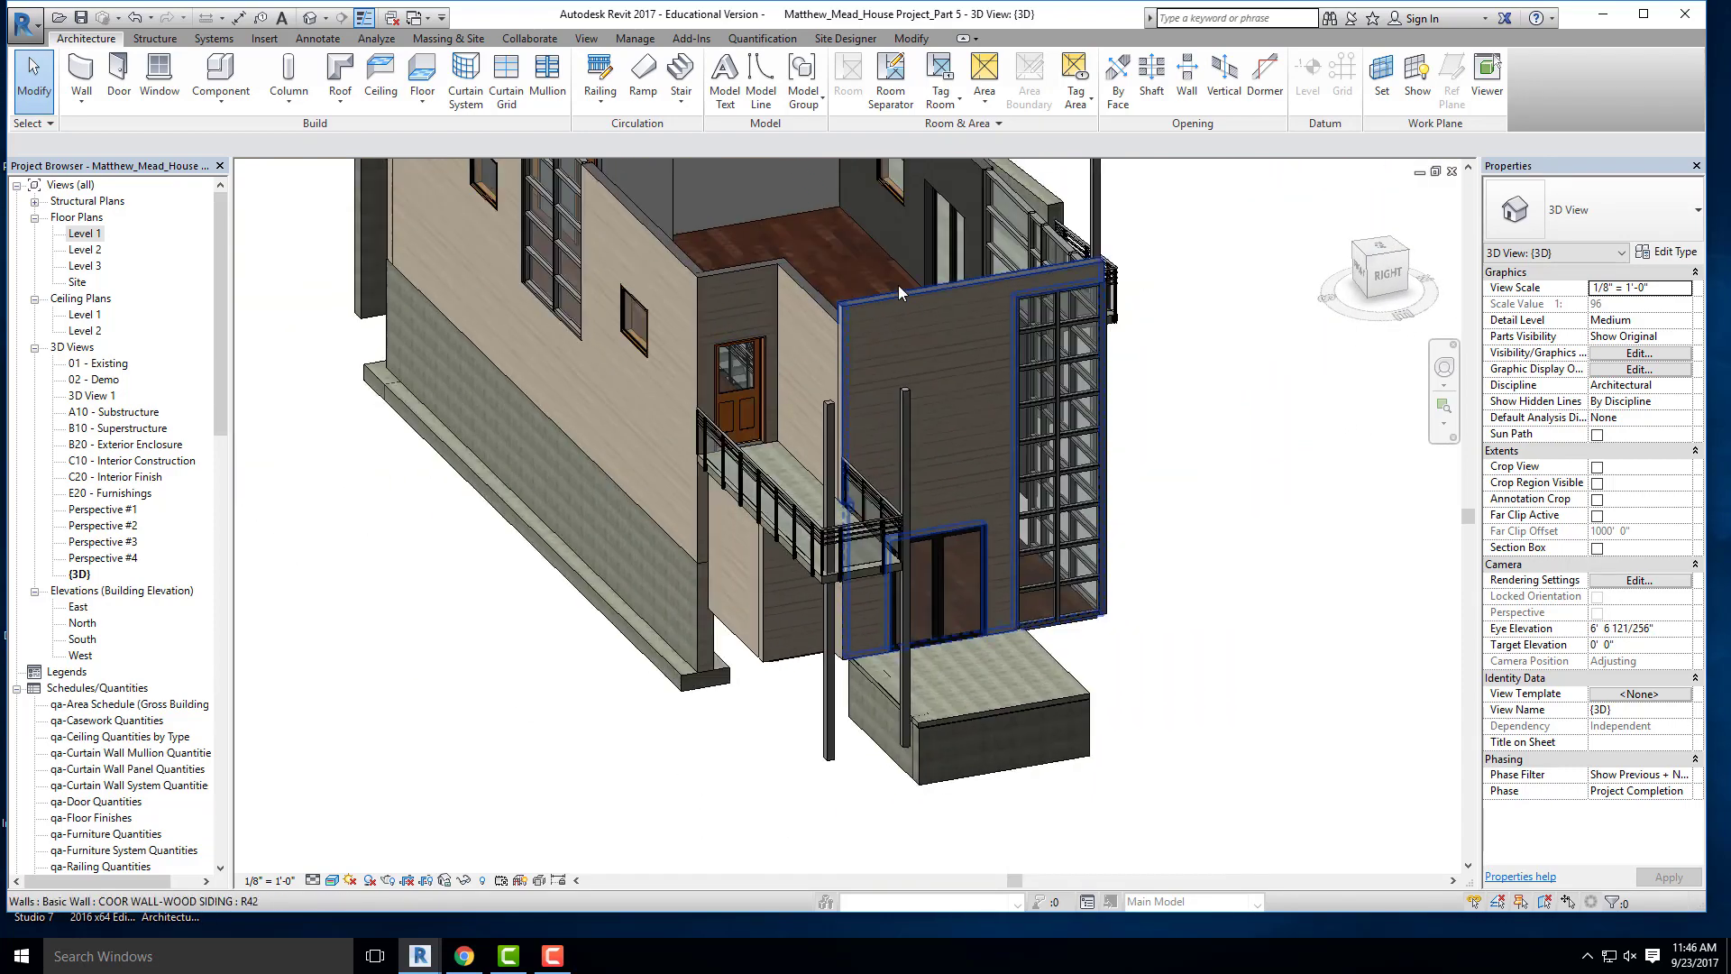
# - Look through the Part 6 exercise PDF for the section that follows the column settings, and return to the 3D model
pyautogui.keyDown('shift'); pyautogui.moveTo(871, 606); pyautogui.dragTo(872, 572, button='middle'); pyautogui.keyUp('shift')
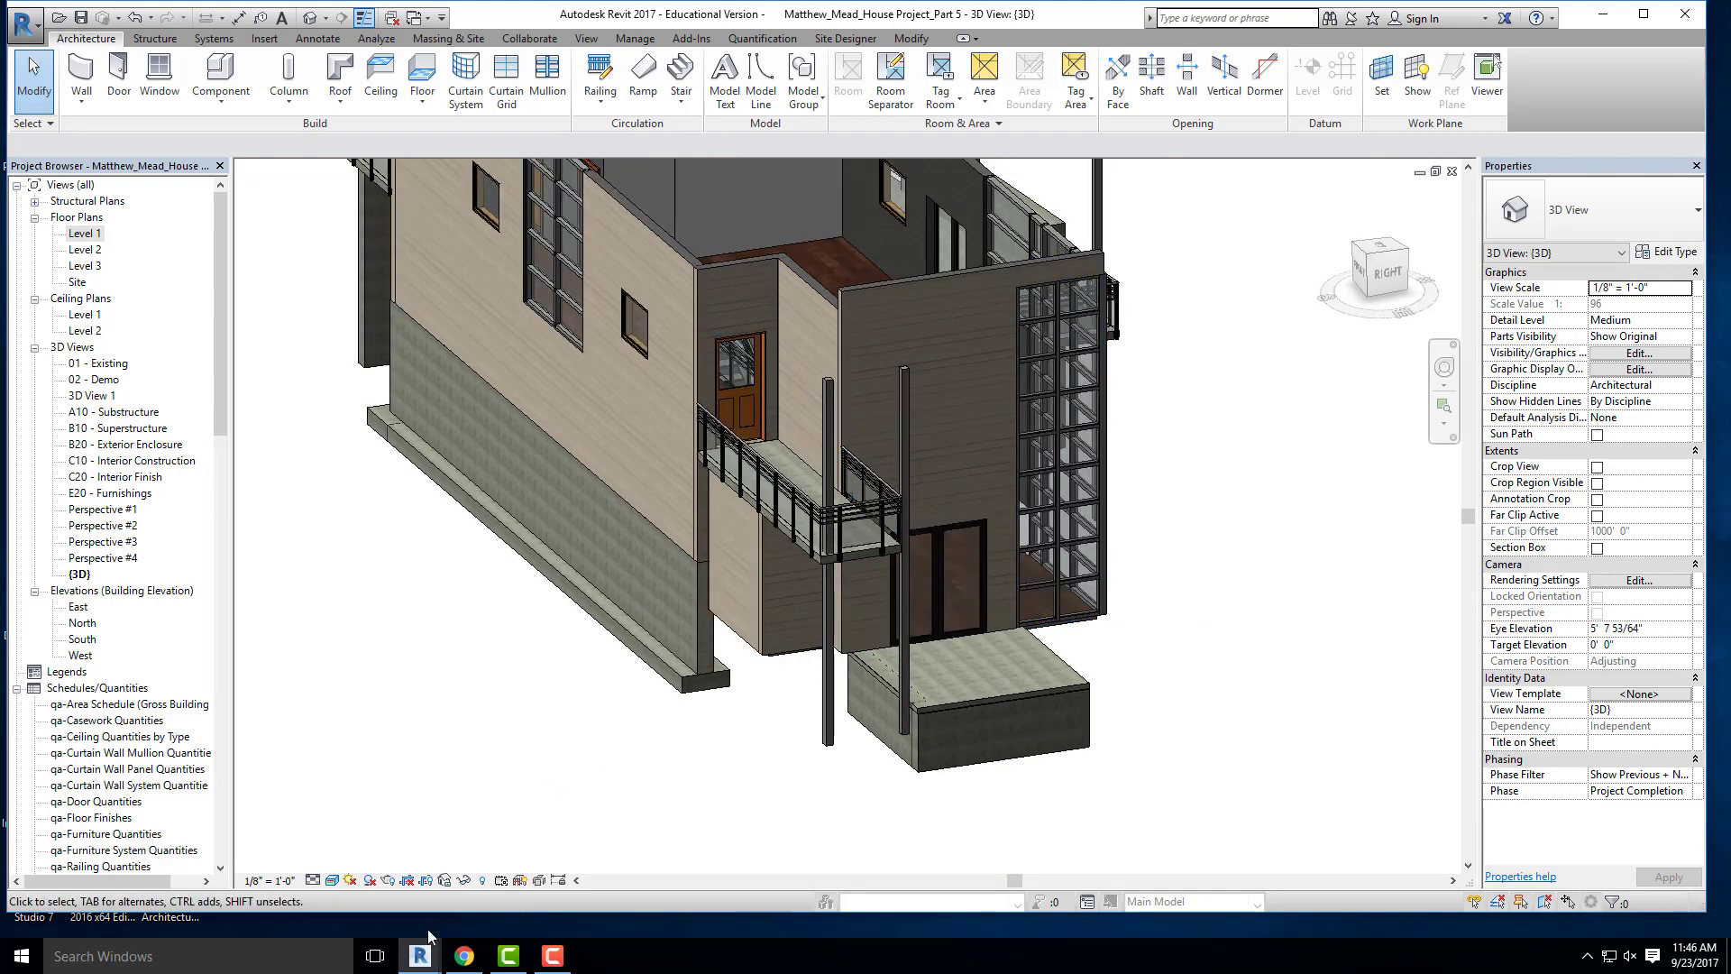
pyautogui.click(473, 961)
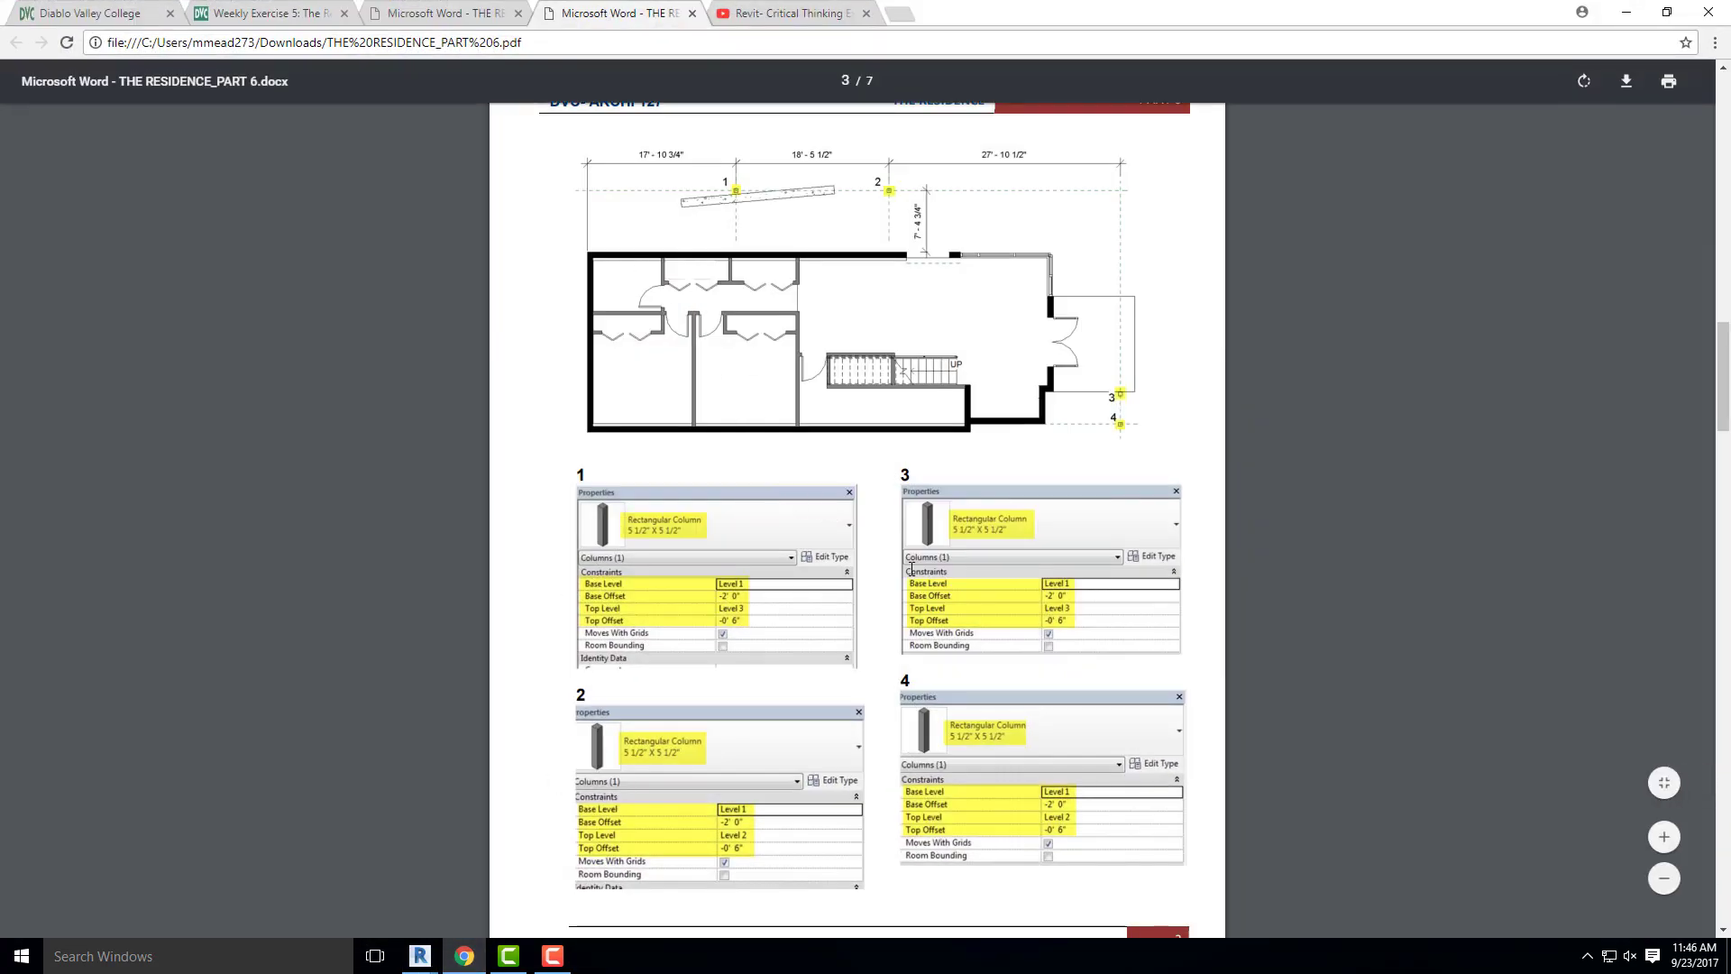
pyautogui.scroll(-6, 996, 573)
pyautogui.scroll(-1, 996, 574)
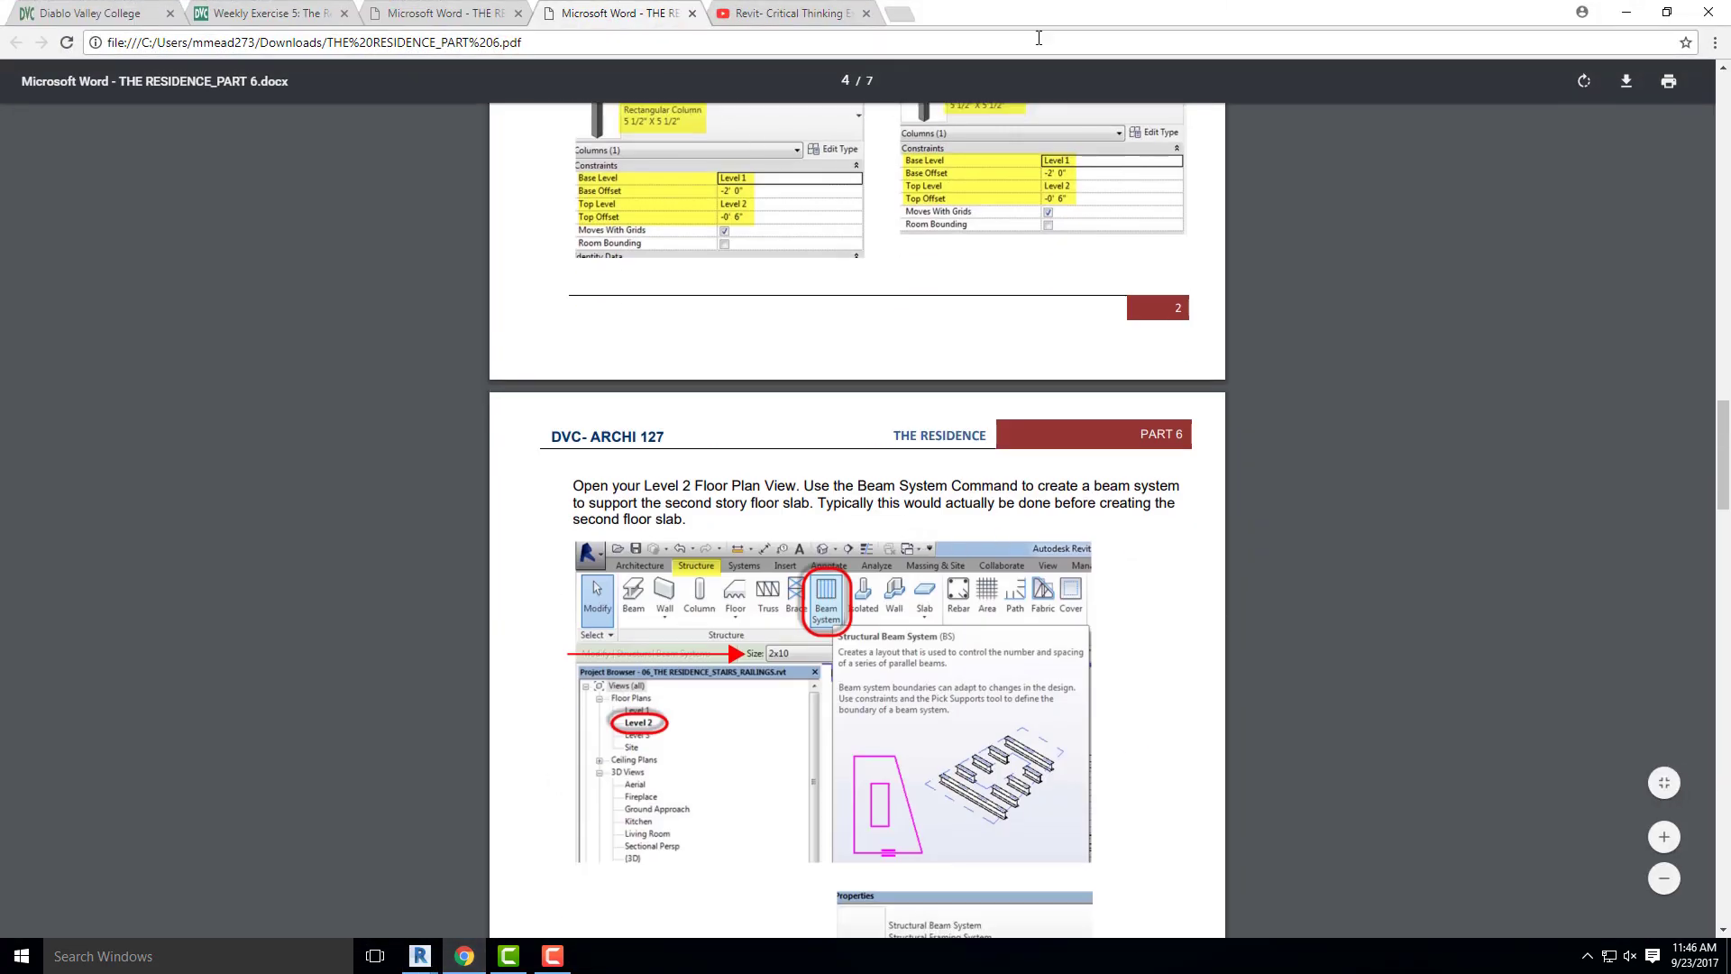
pyautogui.click(1627, 12)
# - Examine the columns at the entry balcony, the upper floor and the whole house in the 3D view
pyautogui.scroll(5, 848, 529)
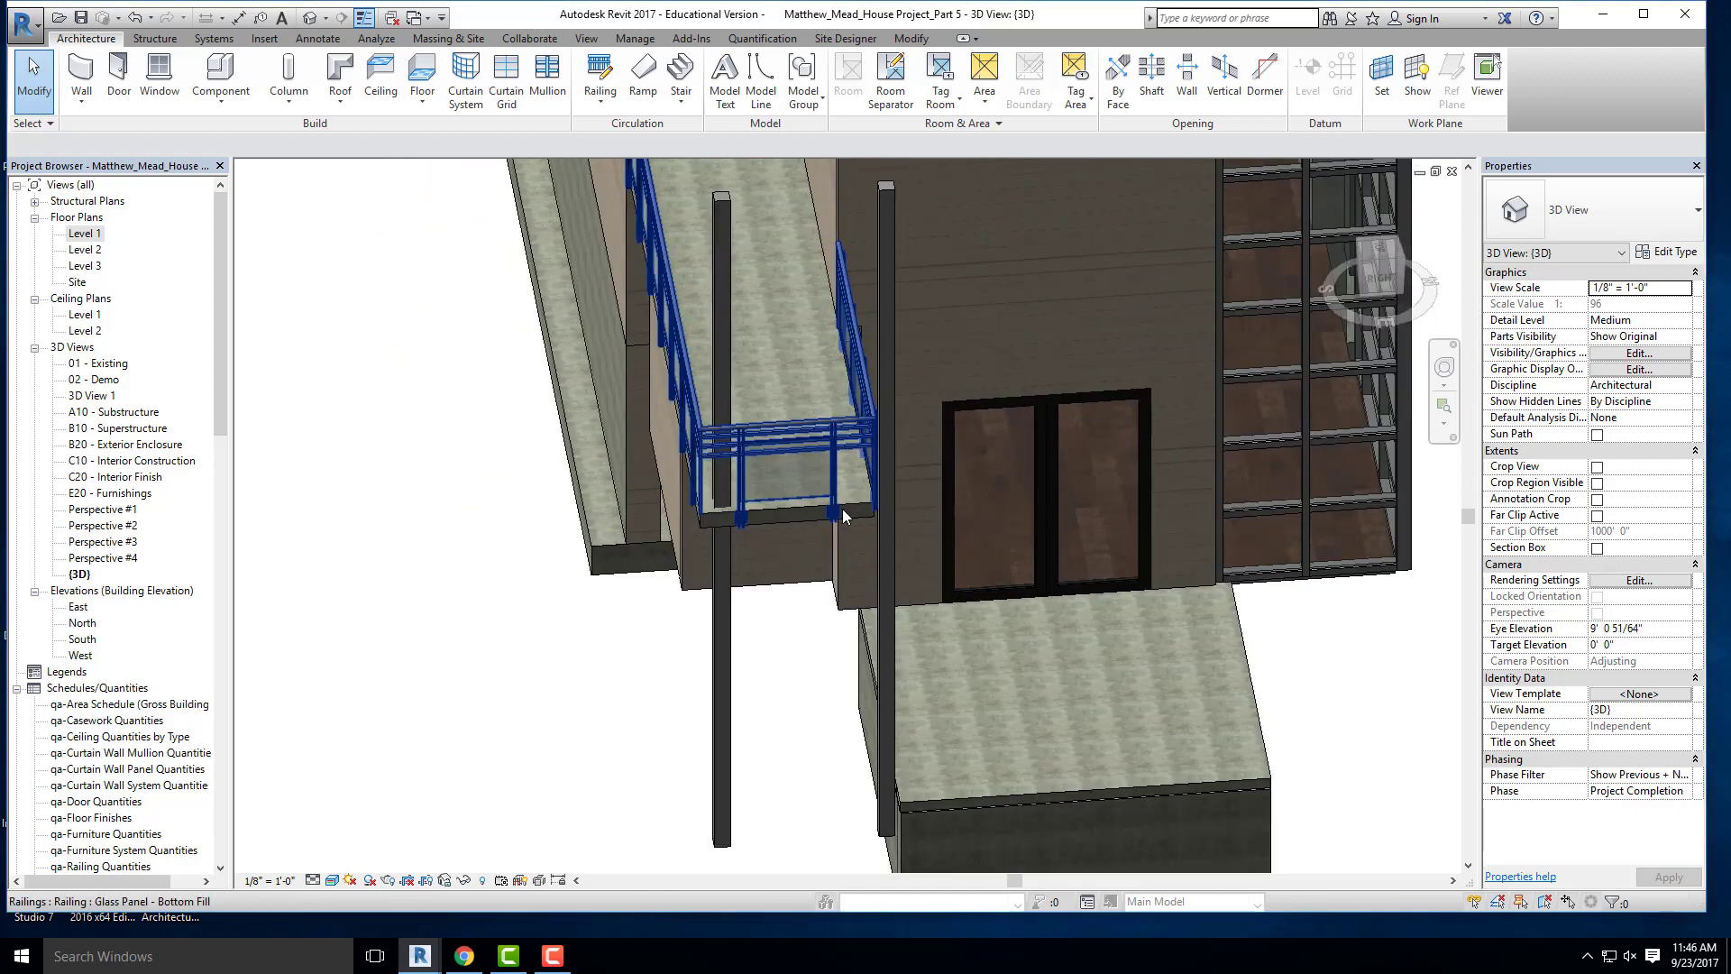
pyautogui.keyDown('shift'); pyautogui.moveTo(879, 446); pyautogui.dragTo(874, 283, button='middle'); pyautogui.keyUp('shift')
pyautogui.keyDown('shift'); pyautogui.moveTo(686, 315); pyautogui.dragTo(768, 339, button='middle'); pyautogui.keyUp('shift')
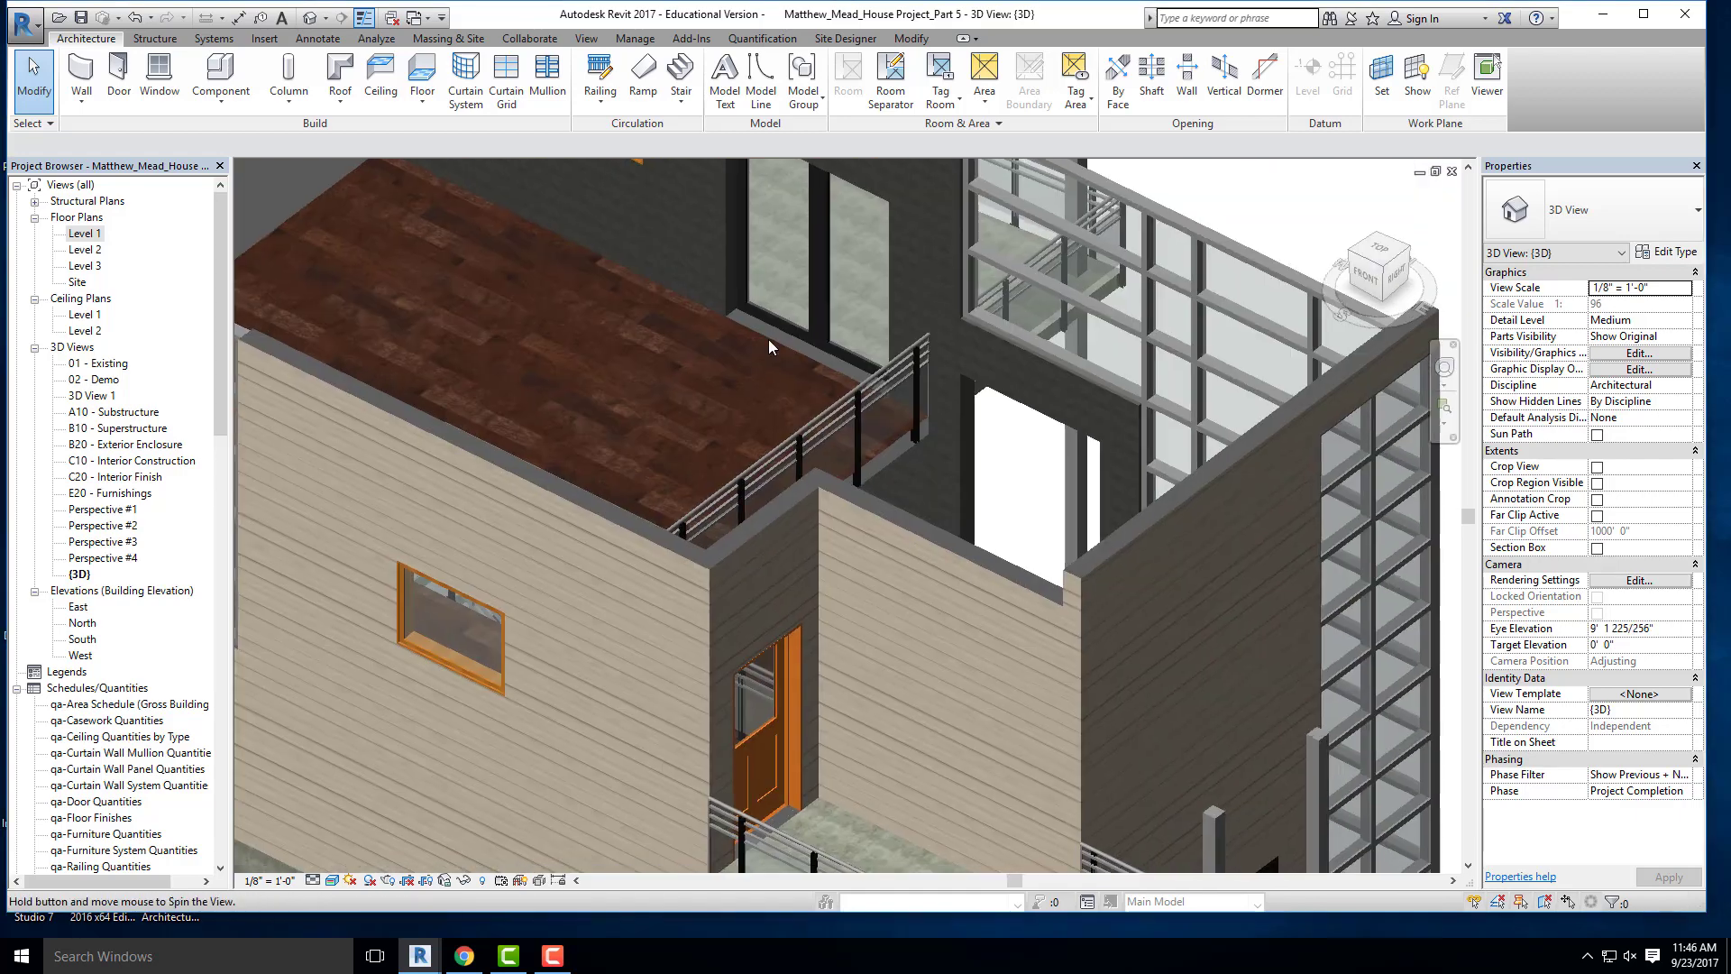
pyautogui.scroll(-4, 762, 460)
pyautogui.scroll(-4, 790, 588)
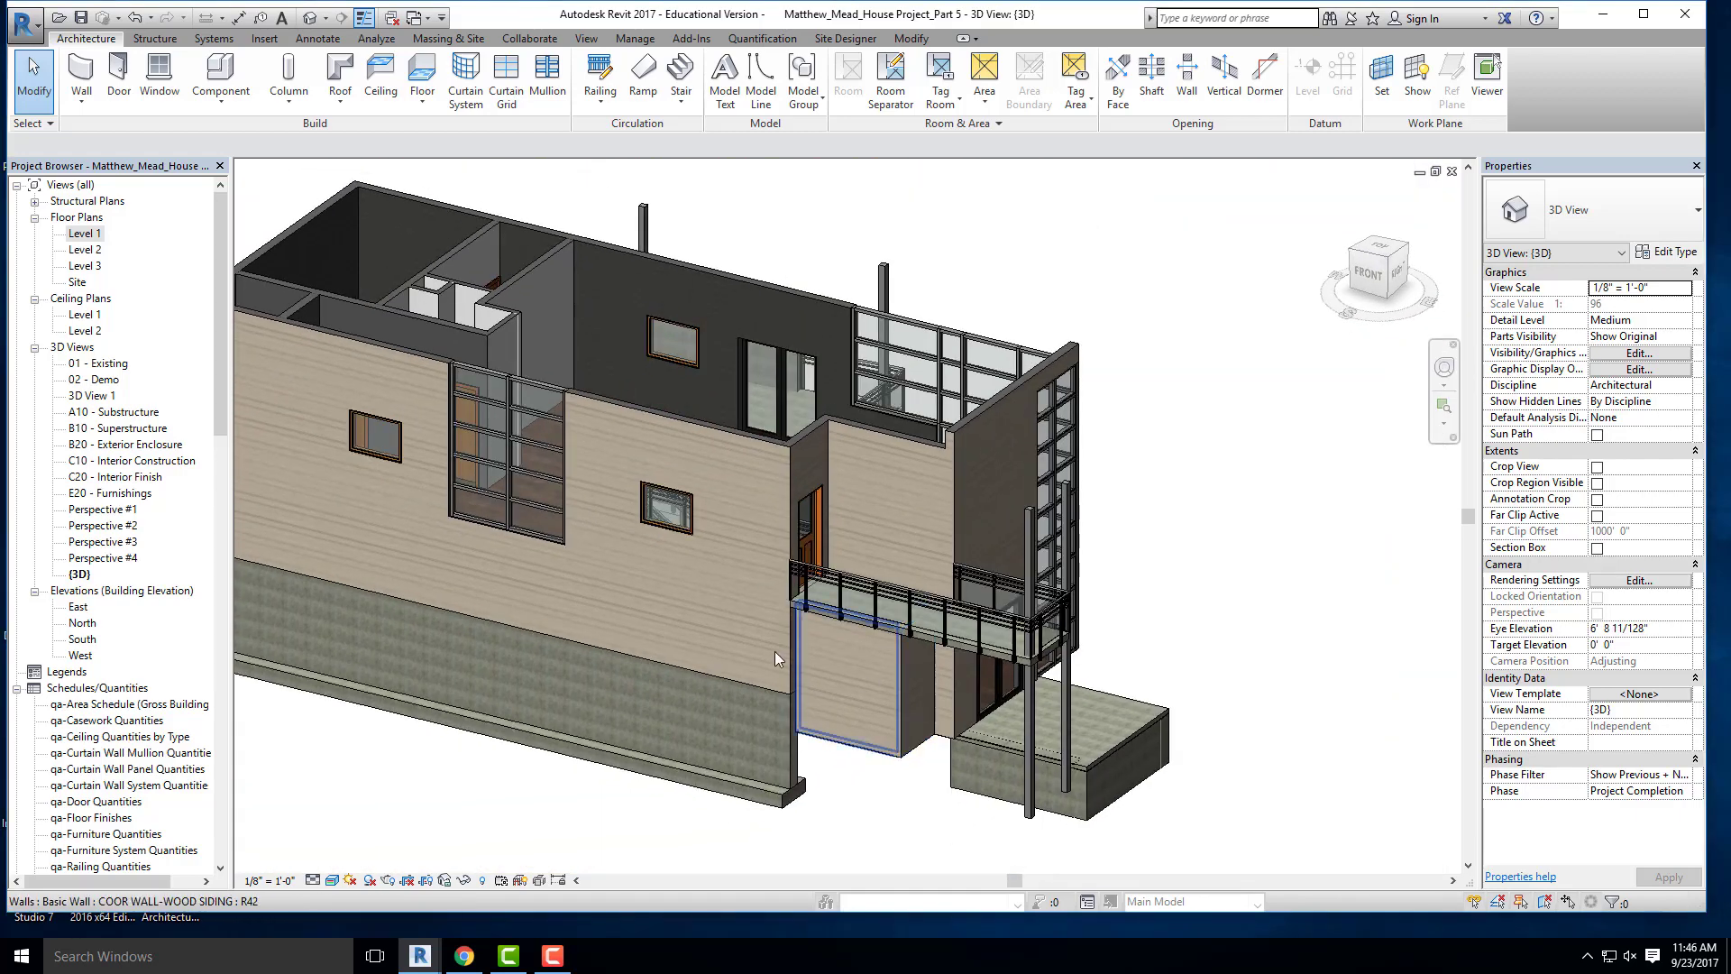
pyautogui.keyDown('shift'); pyautogui.moveTo(974, 647); pyautogui.dragTo(884, 668, button='middle'); pyautogui.keyUp('shift')
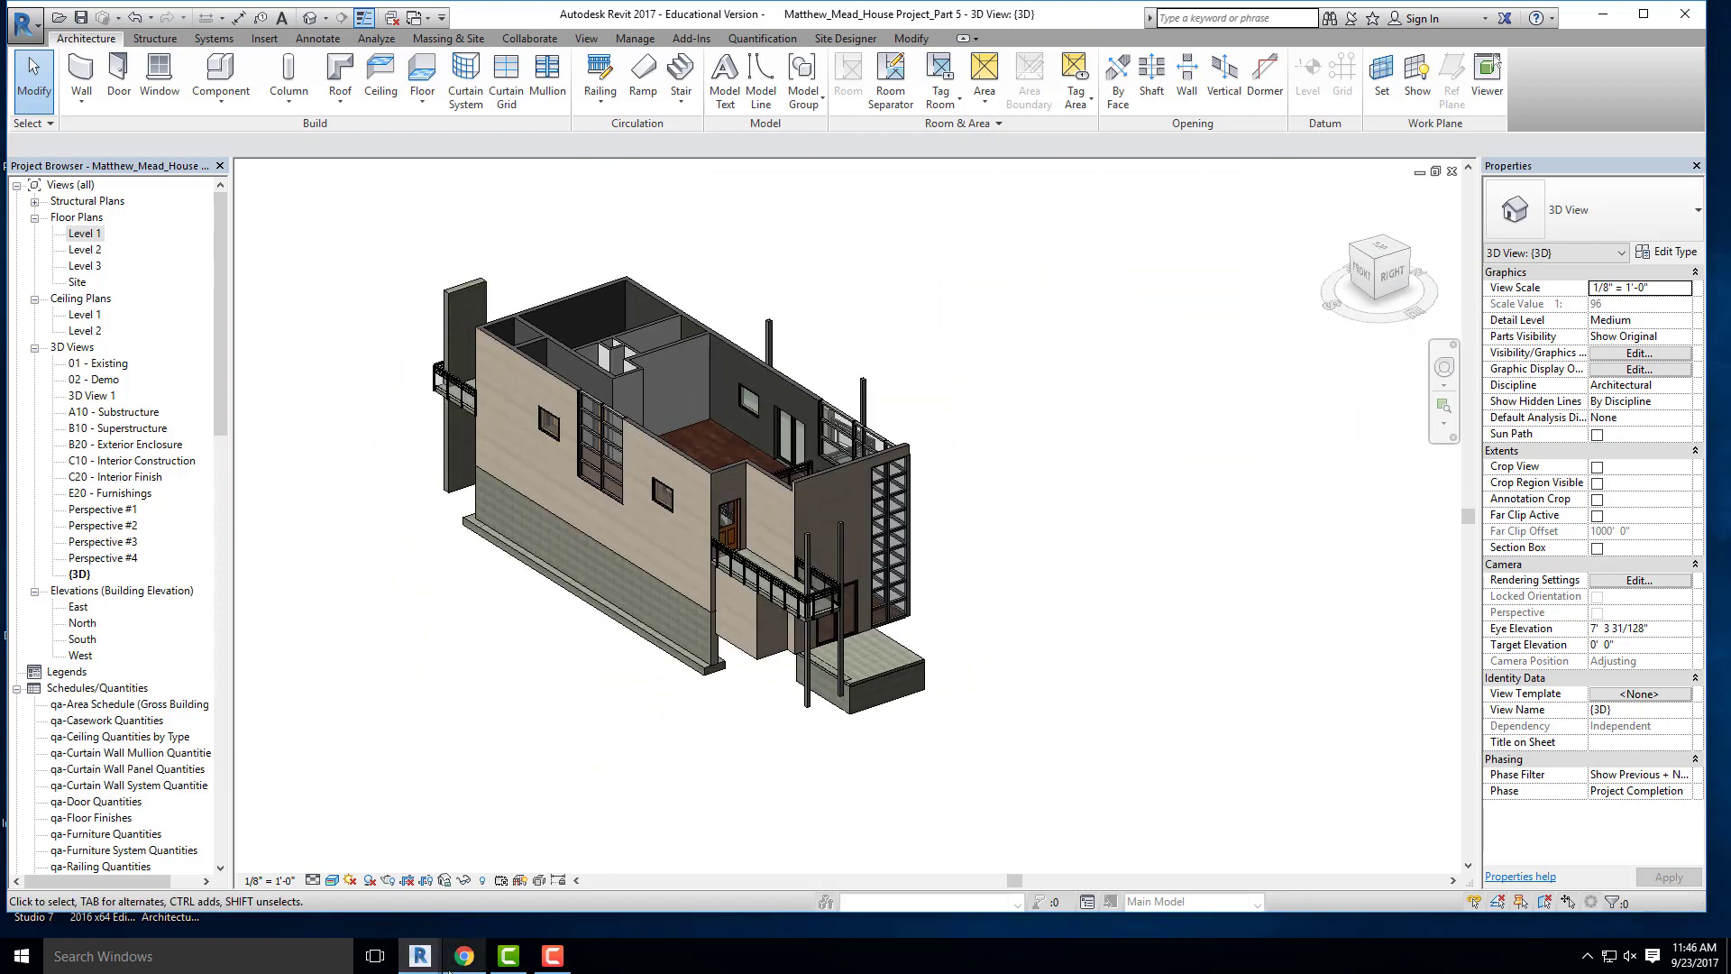
# - Read the PDF's instructions for the Level 2 beam system, including its elevation, fixed spacing and beam type
pyautogui.click(464, 957)
pyautogui.scroll(-5, 879, 543)
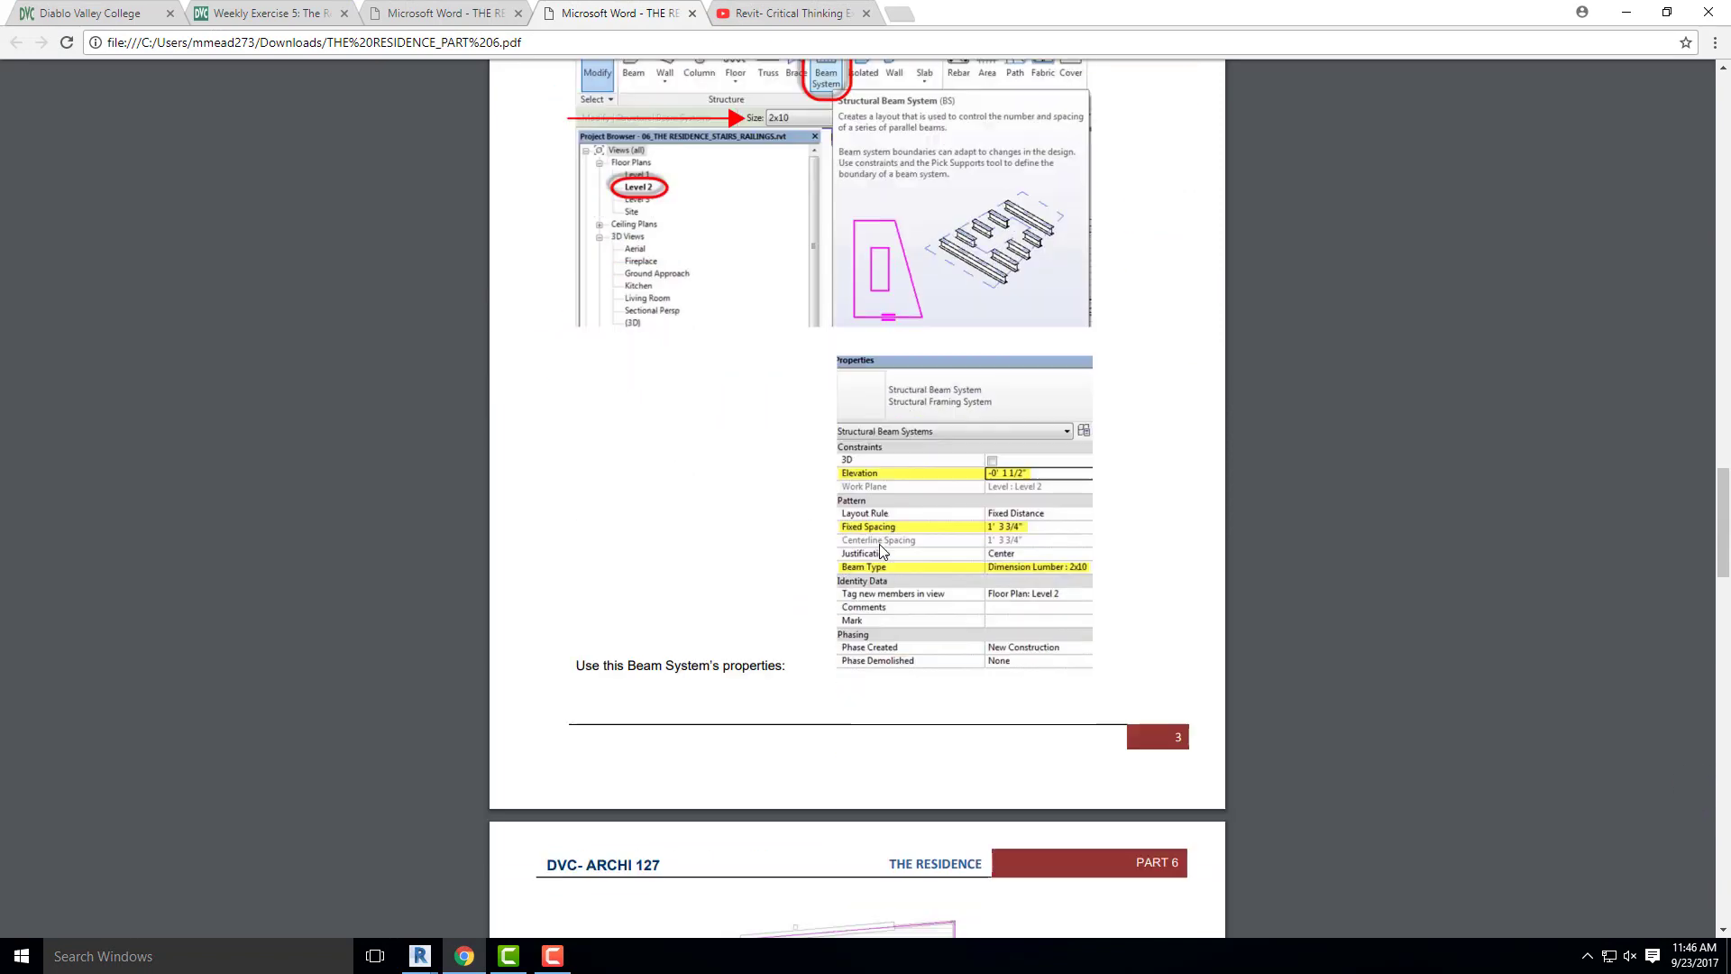
pyautogui.scroll(1, 880, 543)
pyautogui.scroll(3, 879, 543)
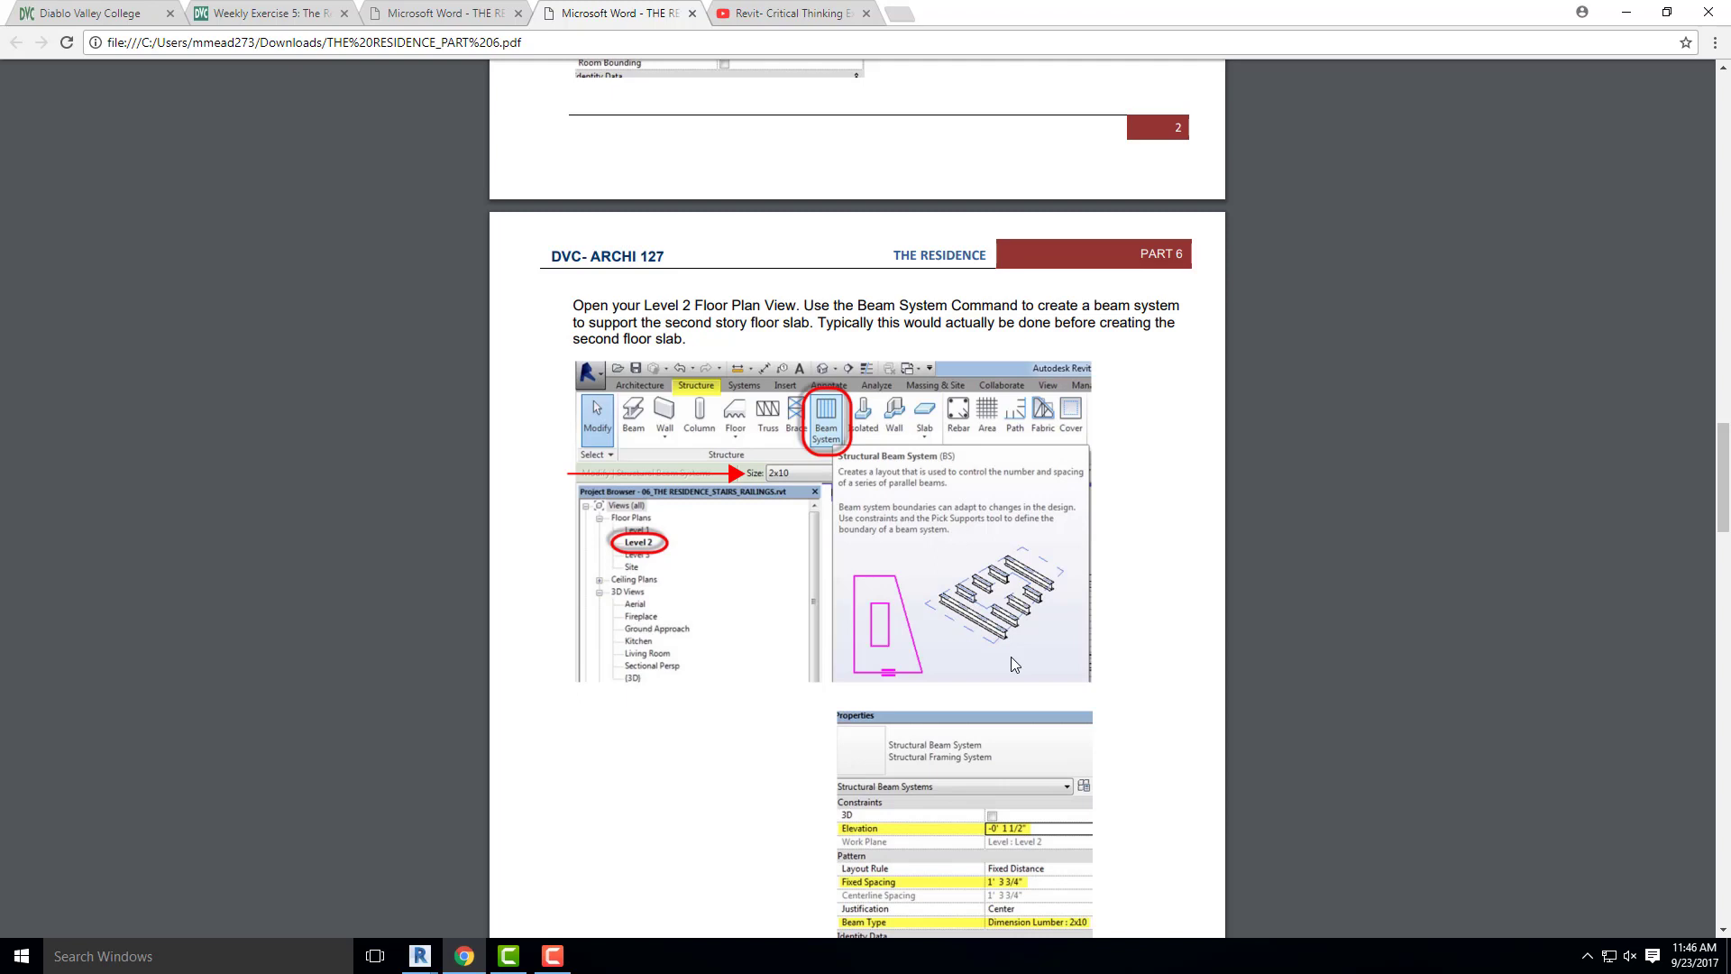
pyautogui.scroll(-2, 989, 634)
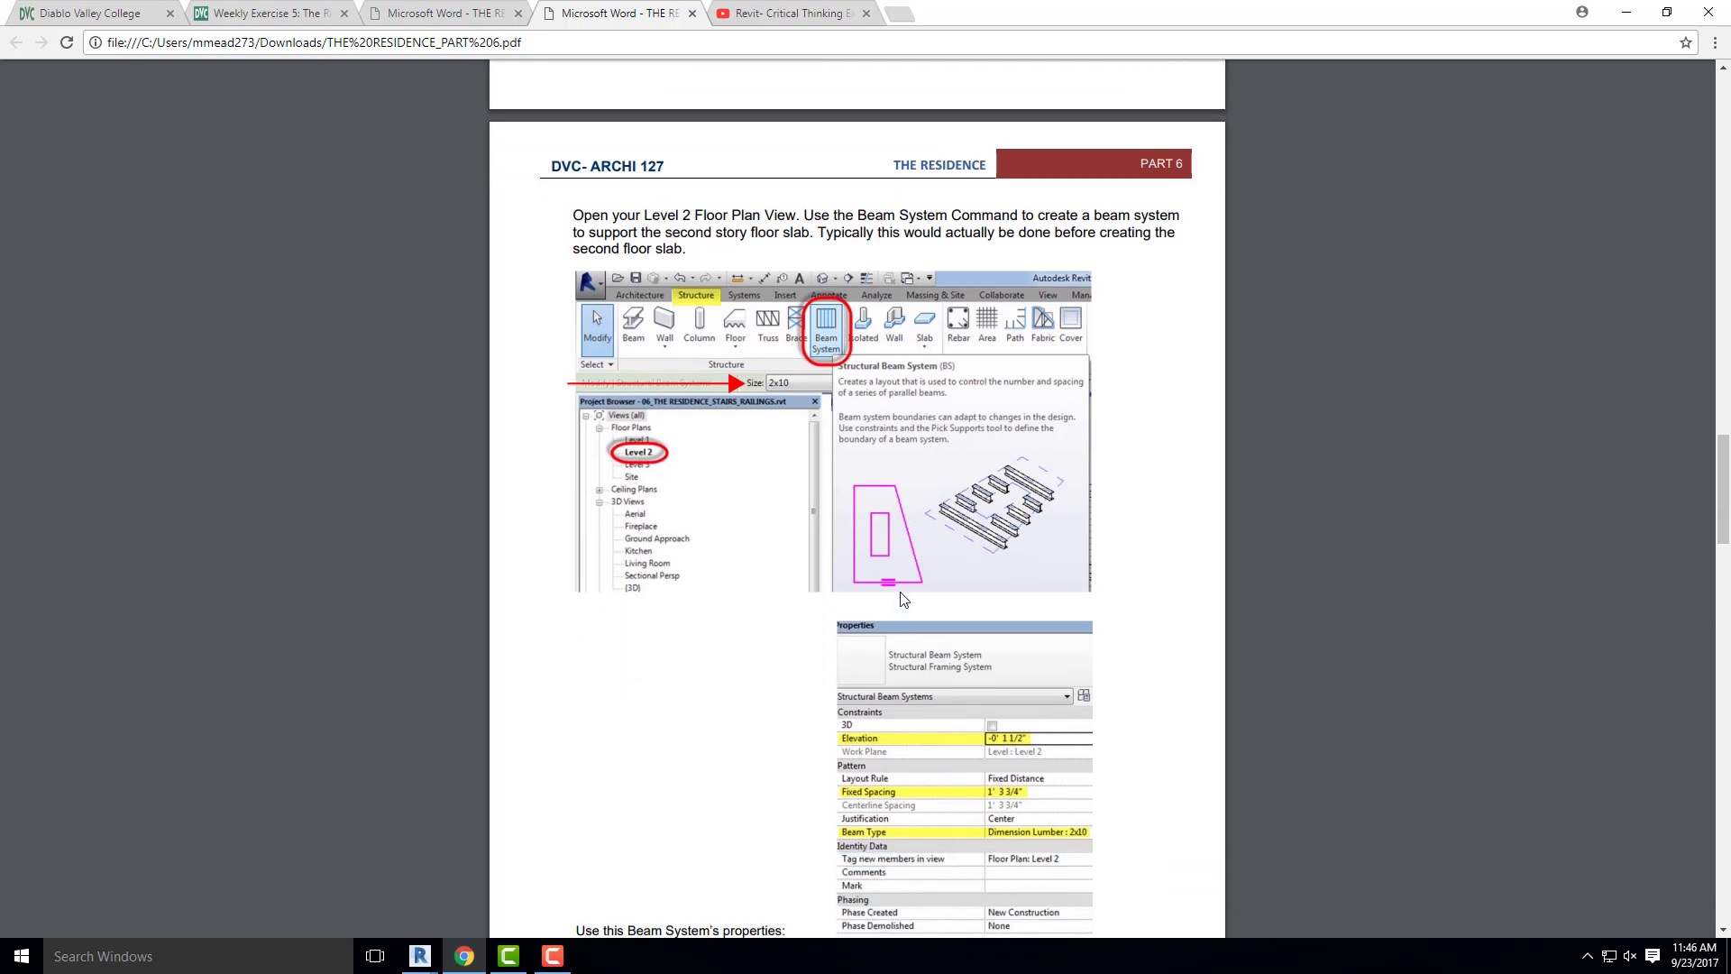
pyautogui.scroll(-2, 954, 585)
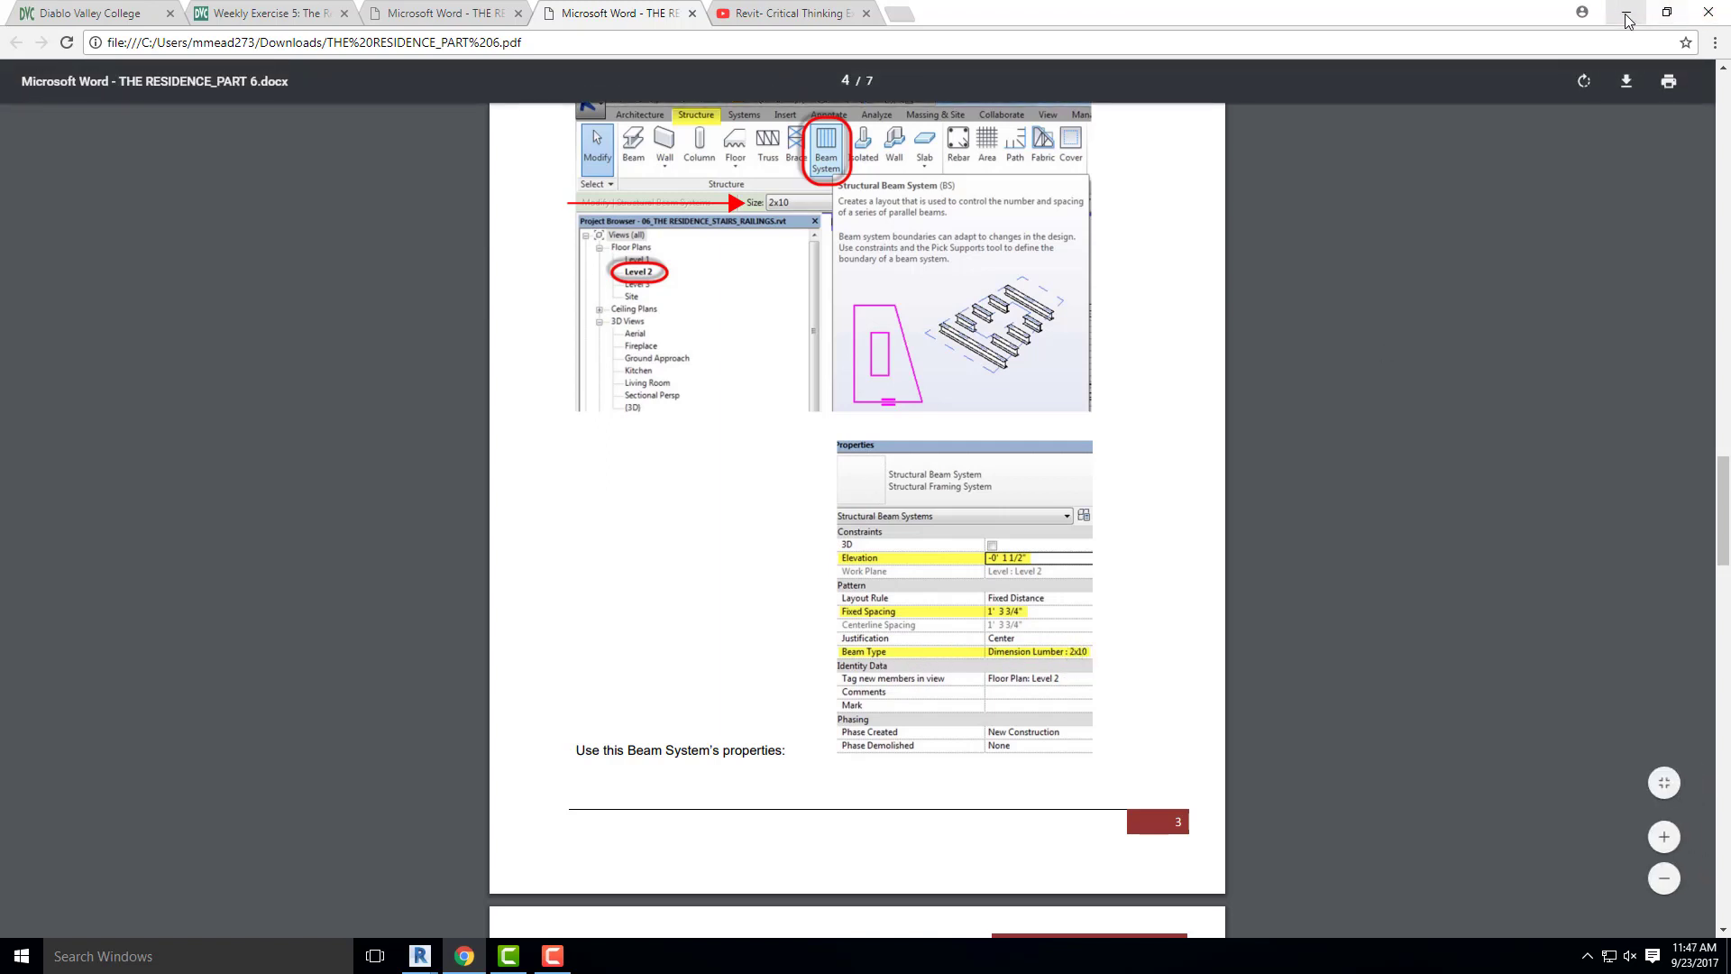
# - Return to Revit, view the second-story floor in 3D, and open the Level 2 floor plan
pyautogui.hotkey('alt', 'Tab')
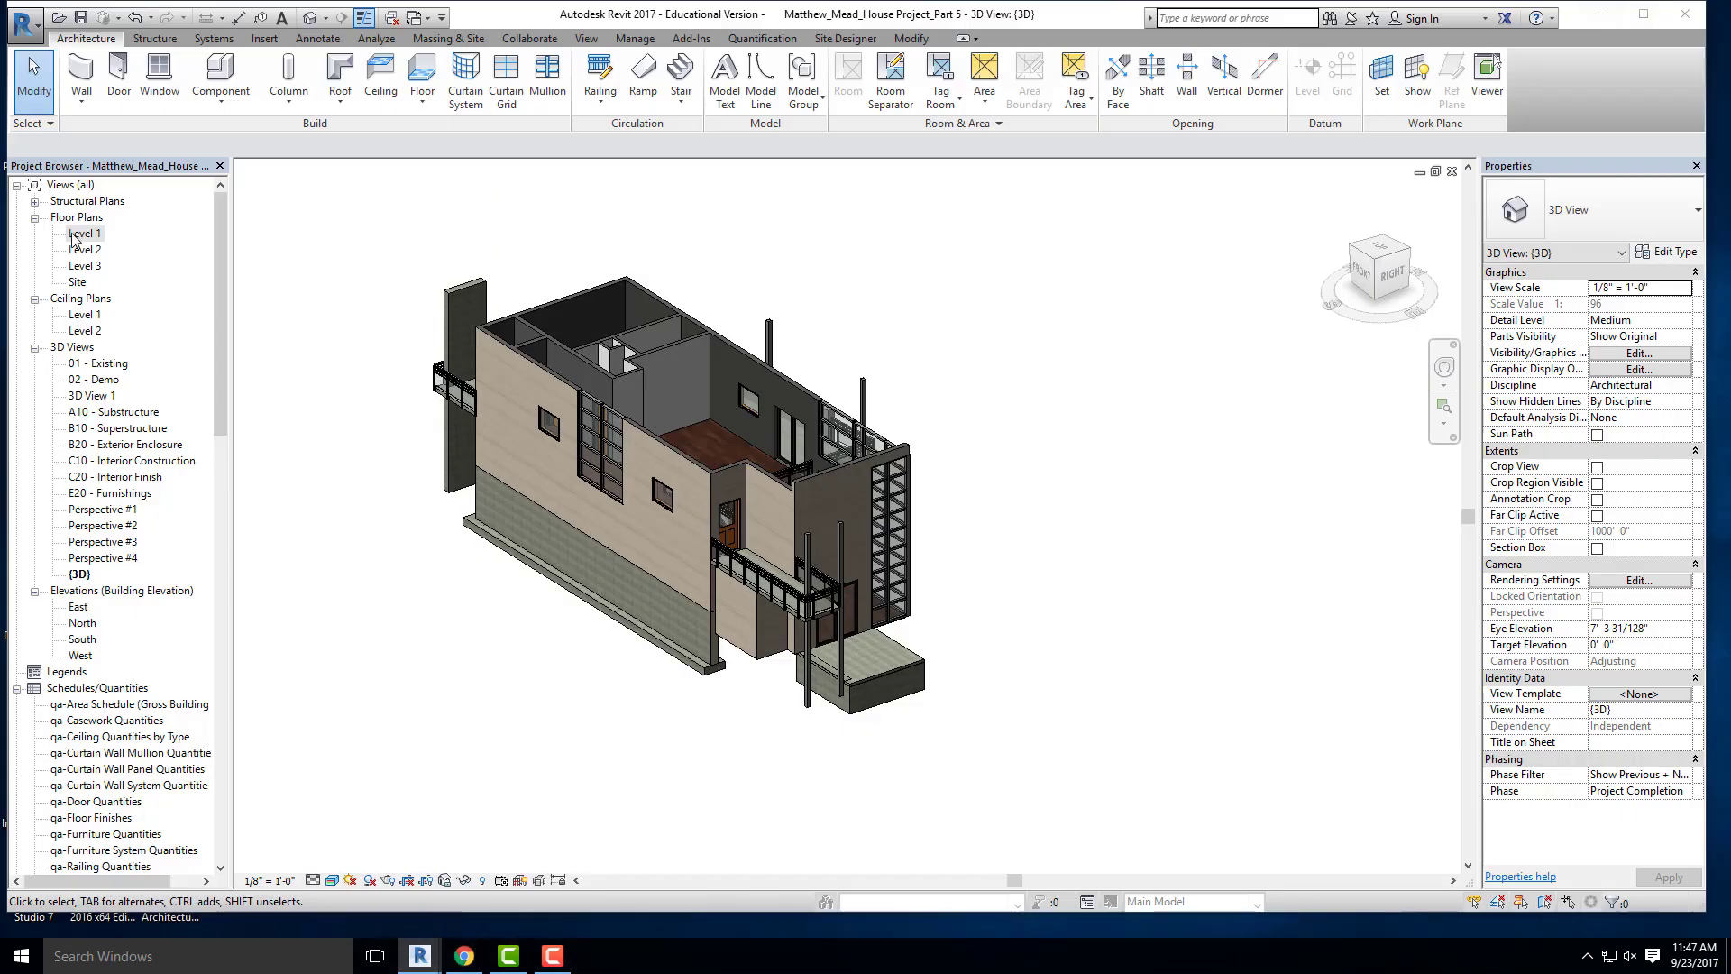
pyautogui.scroll(6, 633, 478)
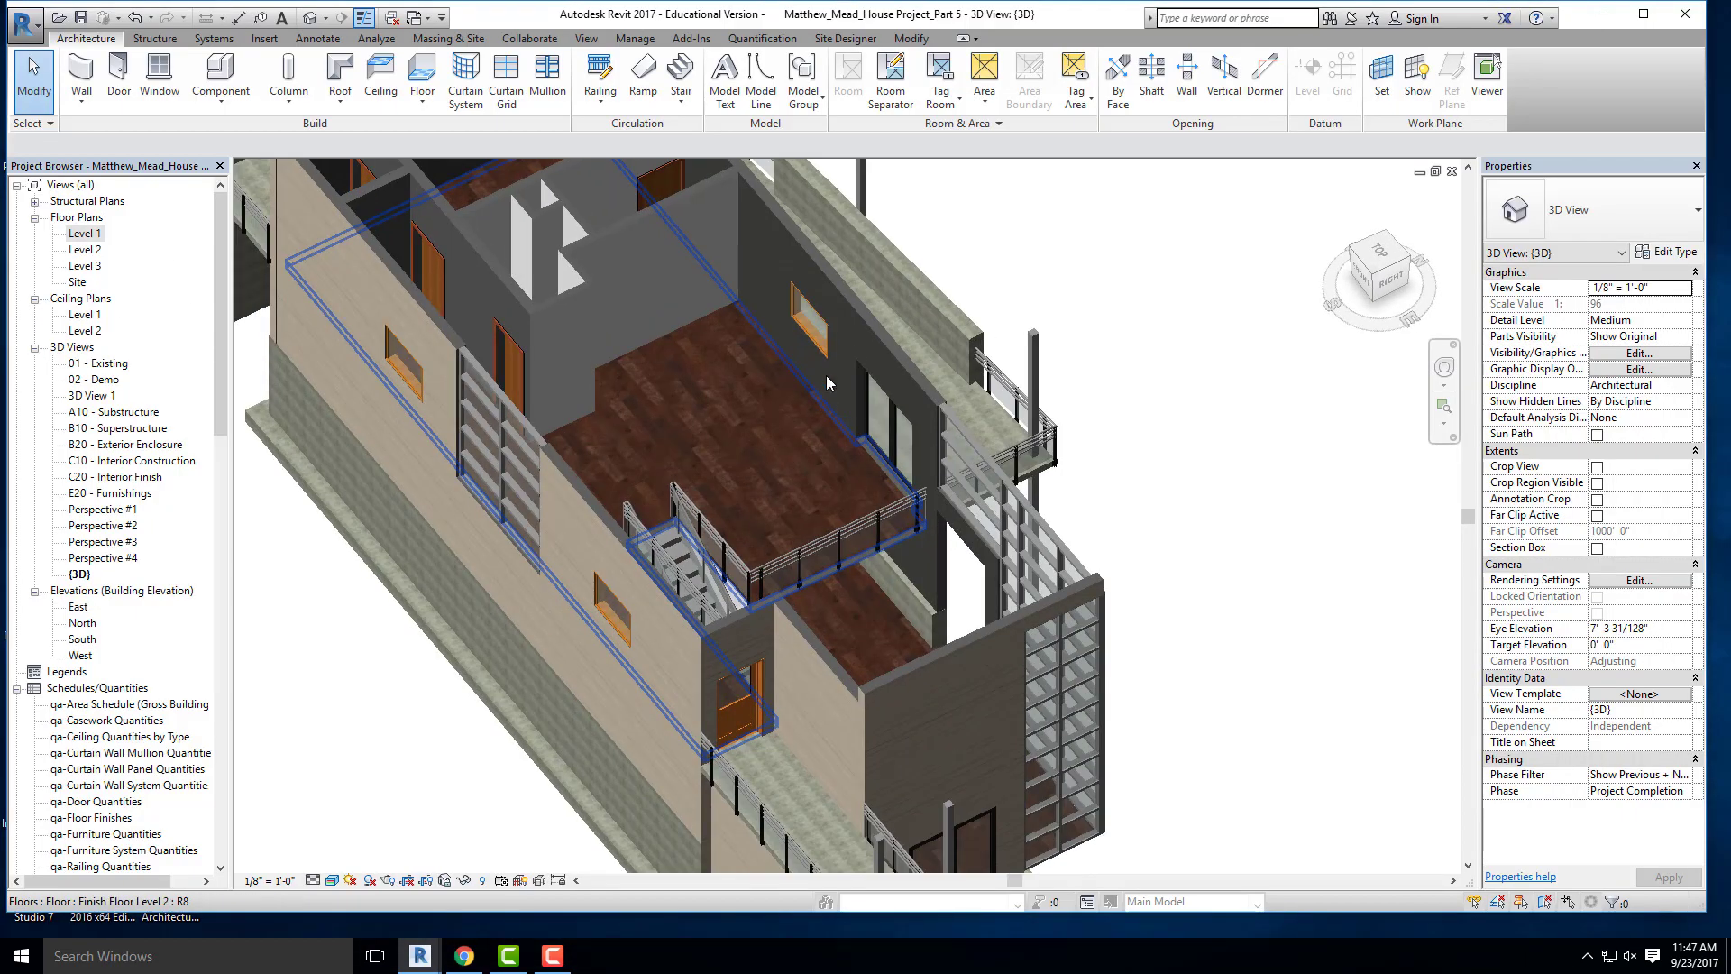
pyautogui.keyDown('shift'); pyautogui.moveTo(707, 435); pyautogui.dragTo(803, 415, button='middle'); pyautogui.keyUp('shift')
pyautogui.doubleClick(87, 250)
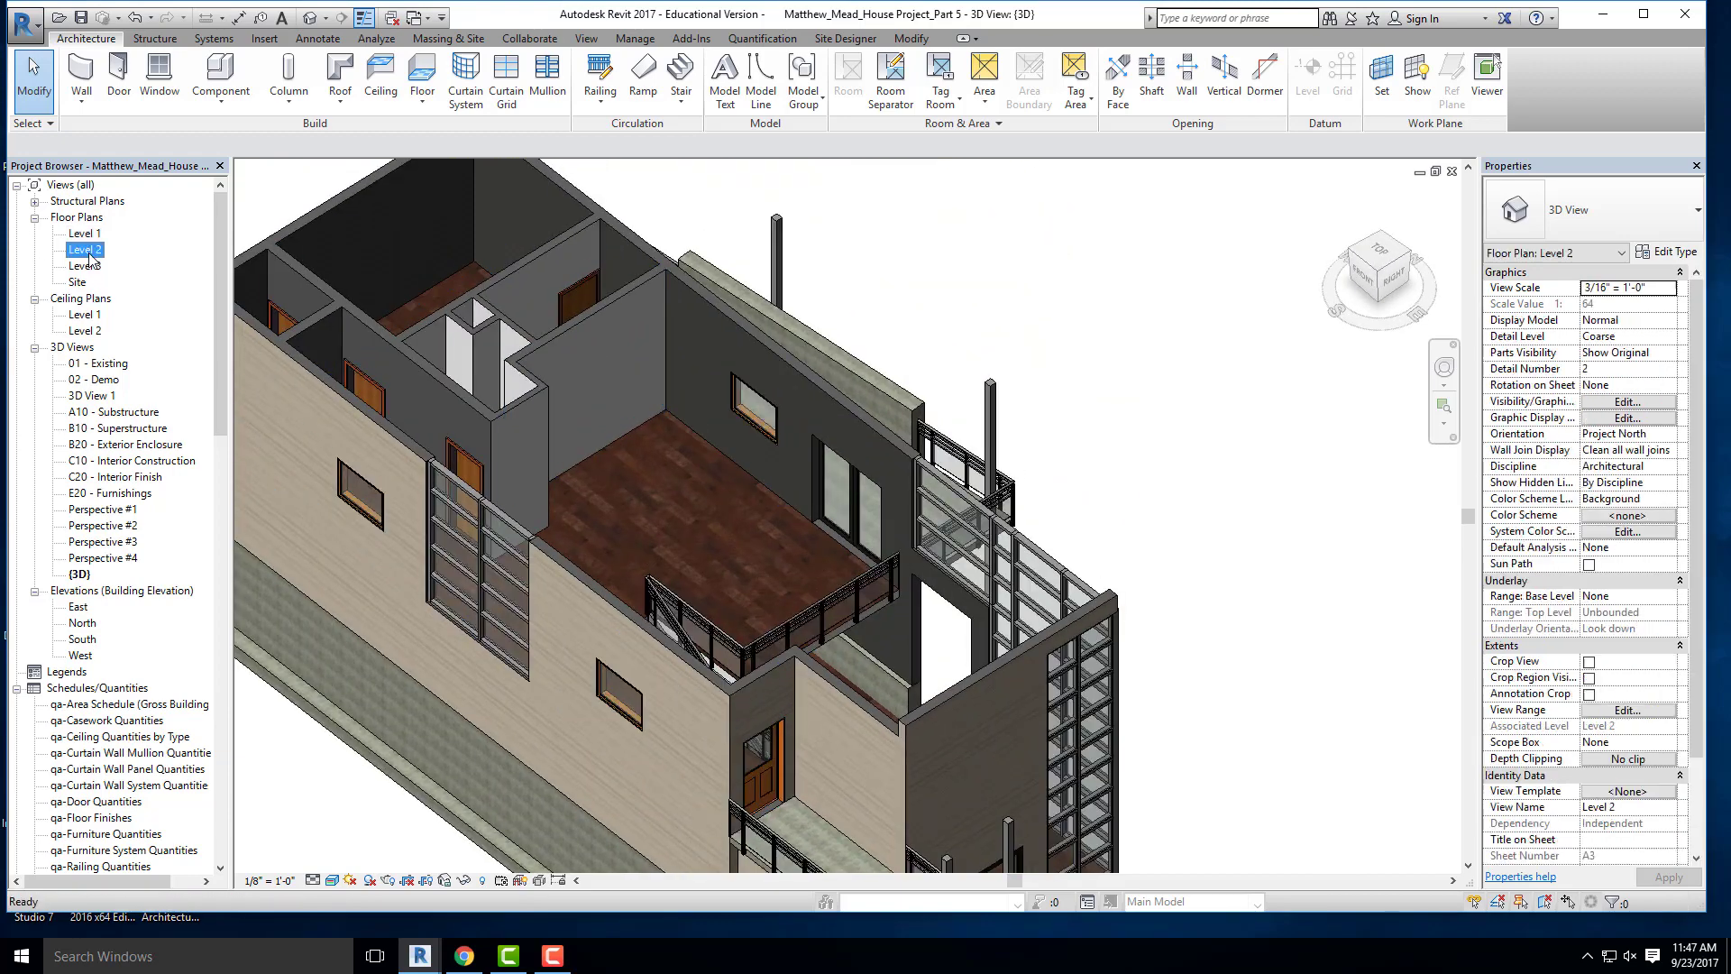
# - Start a structural Beam System and sketch its boundary along the upper wall's inner face, from the left corner to the floor edge, about 36'-8 1/2"
pyautogui.scroll(-4, 996, 369)
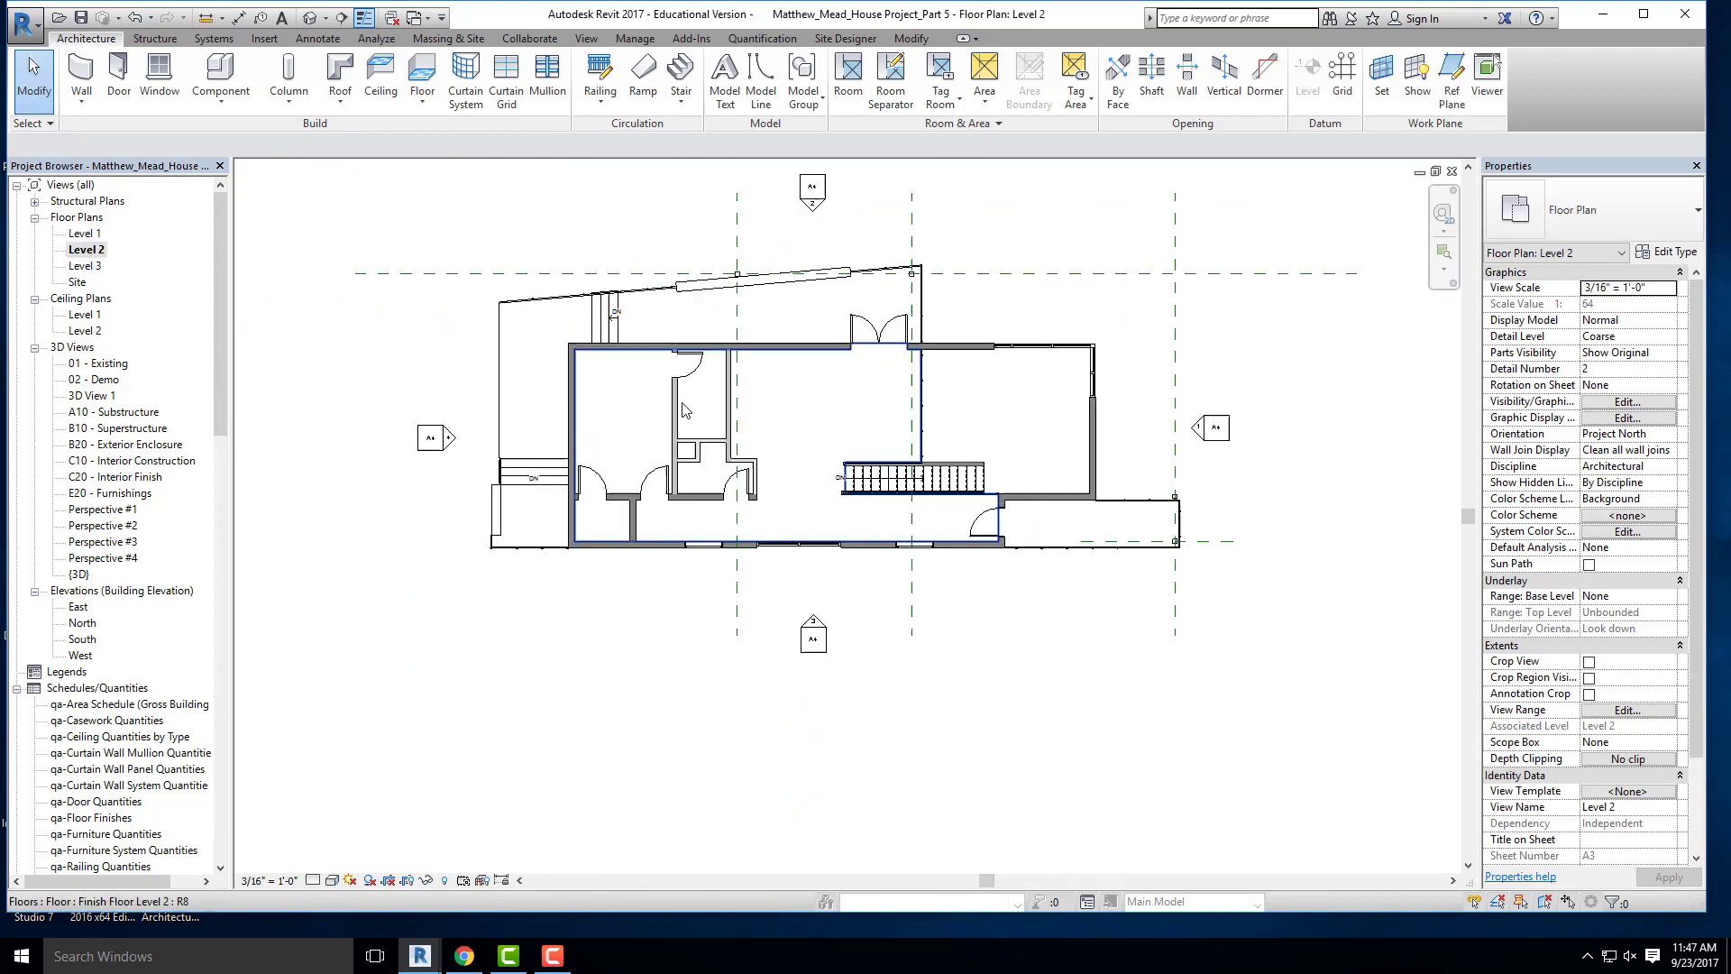
pyautogui.scroll(3, 958, 235)
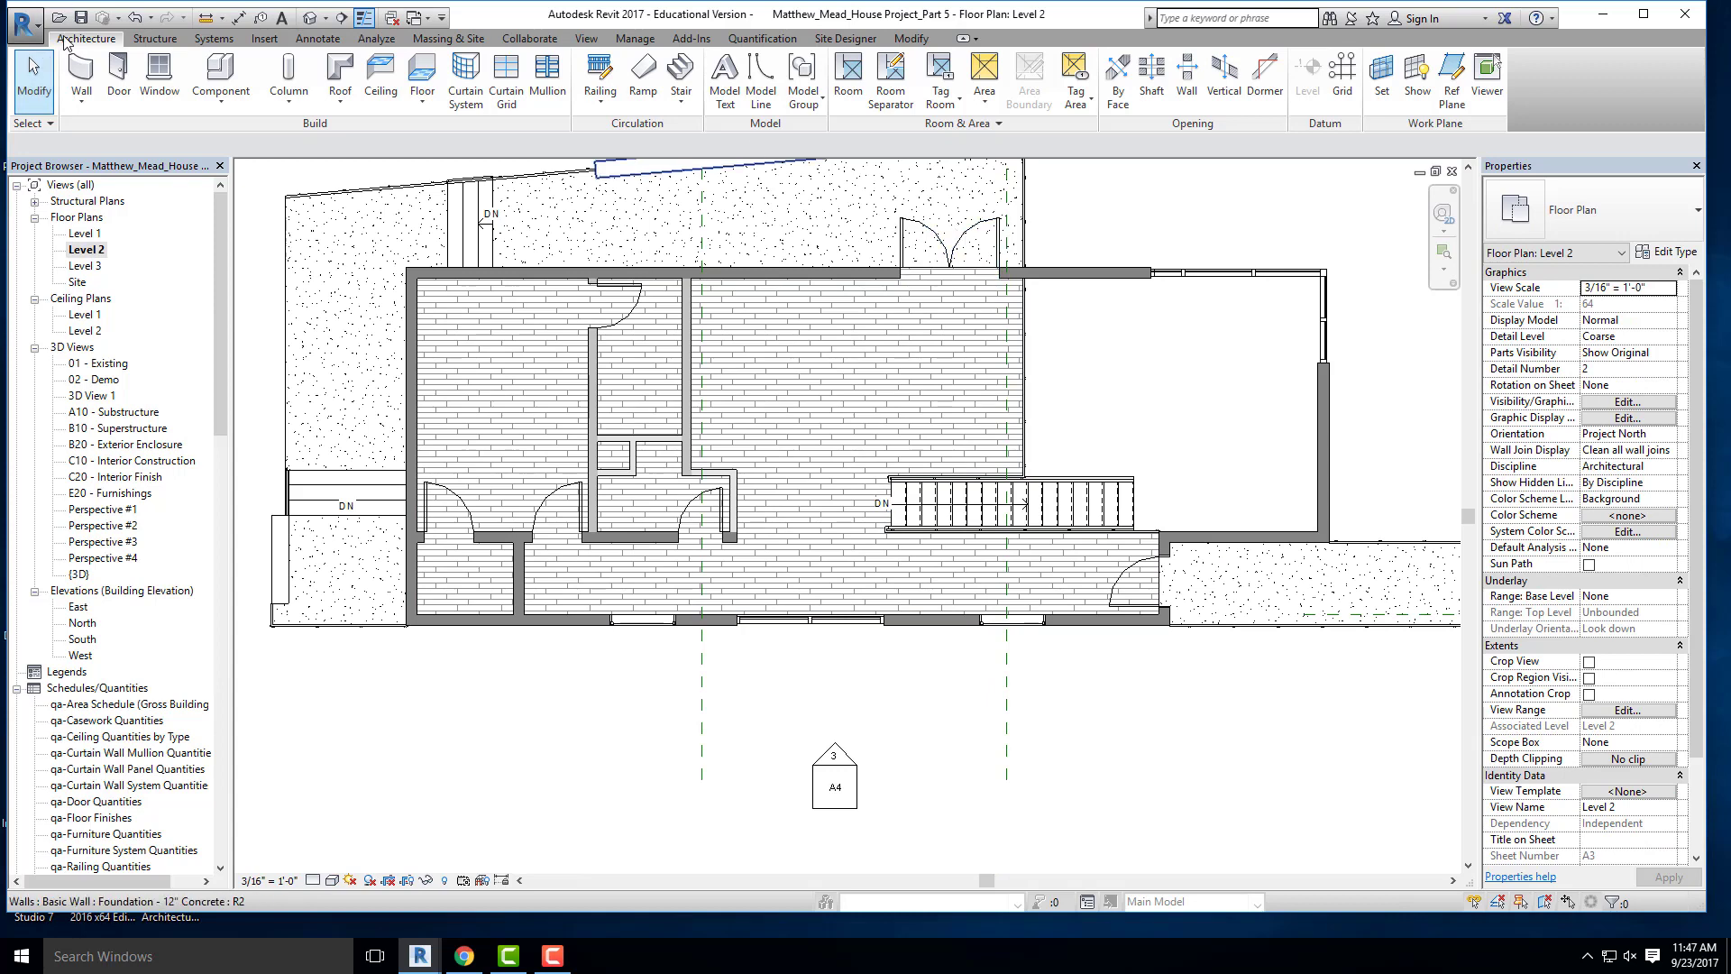
pyautogui.click(153, 39)
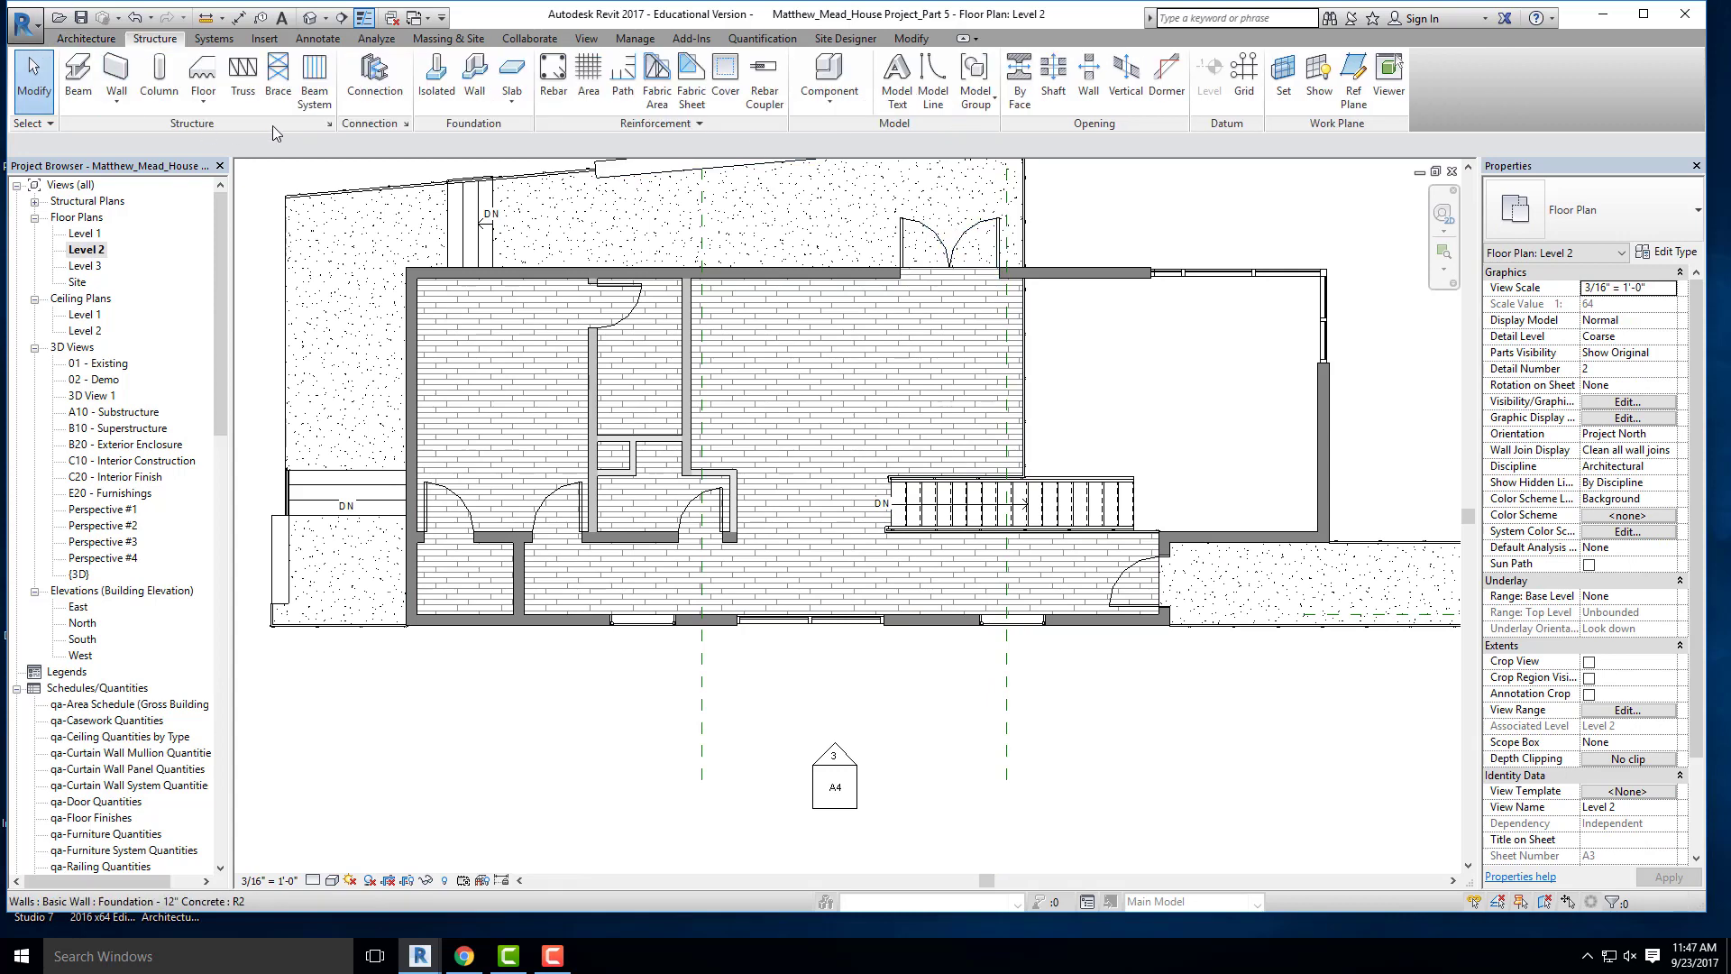
pyautogui.click(314, 81)
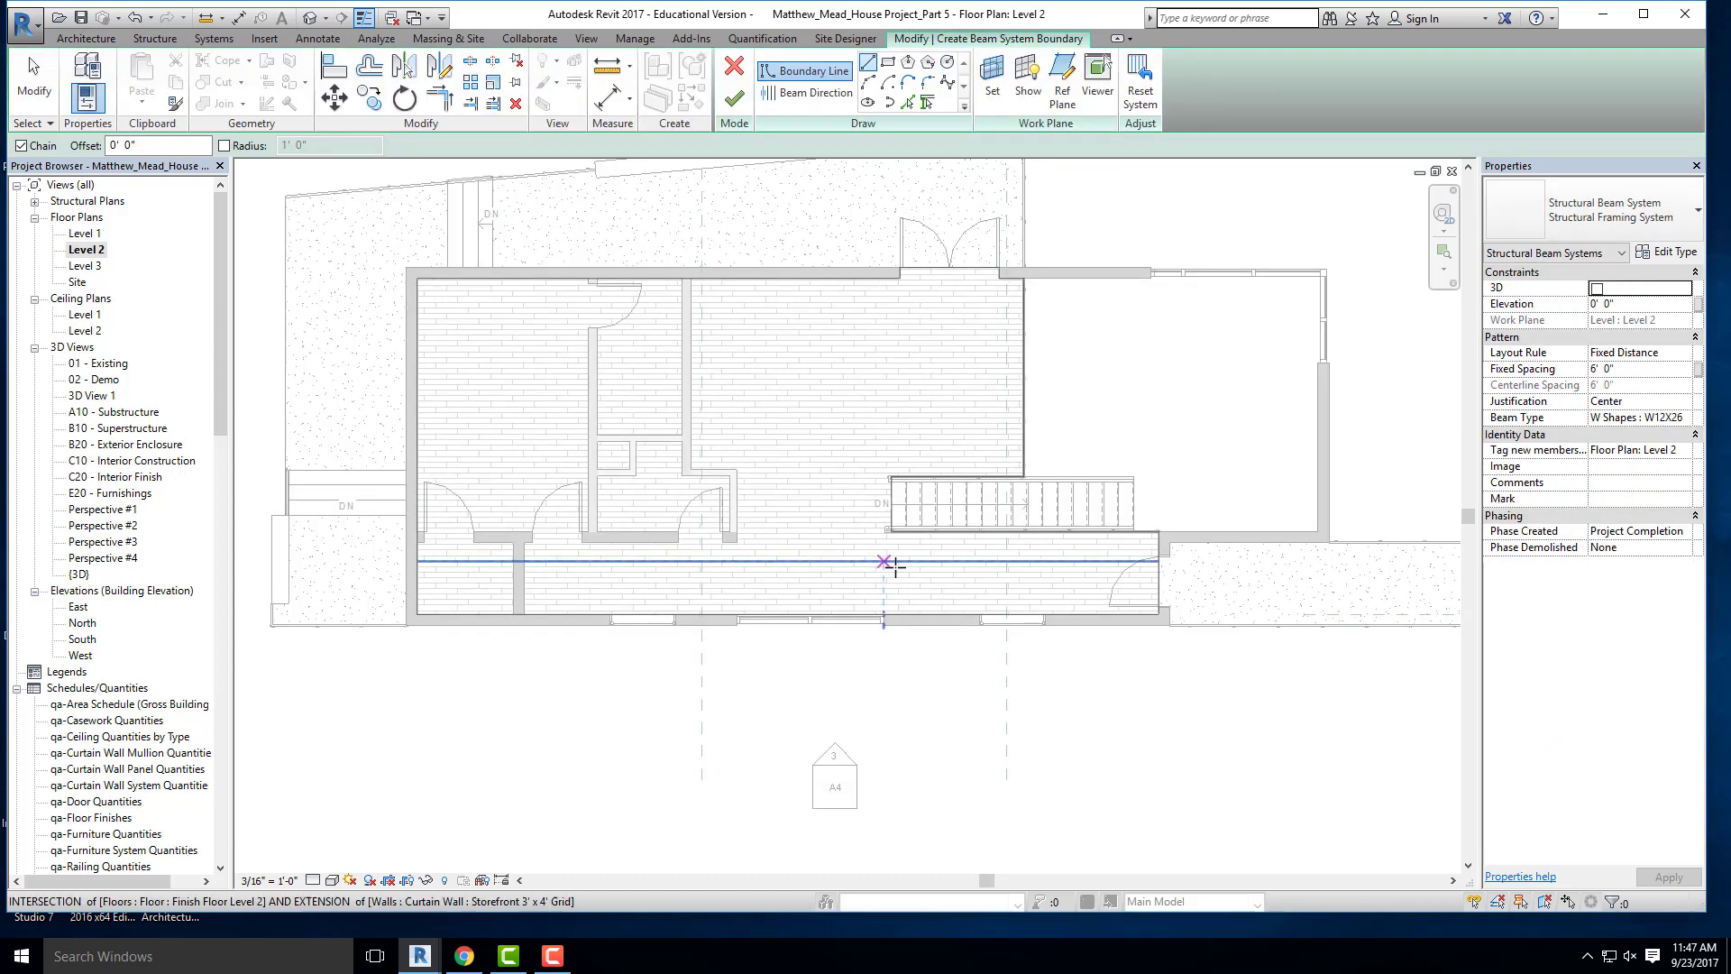
pyautogui.scroll(-2, 771, 303)
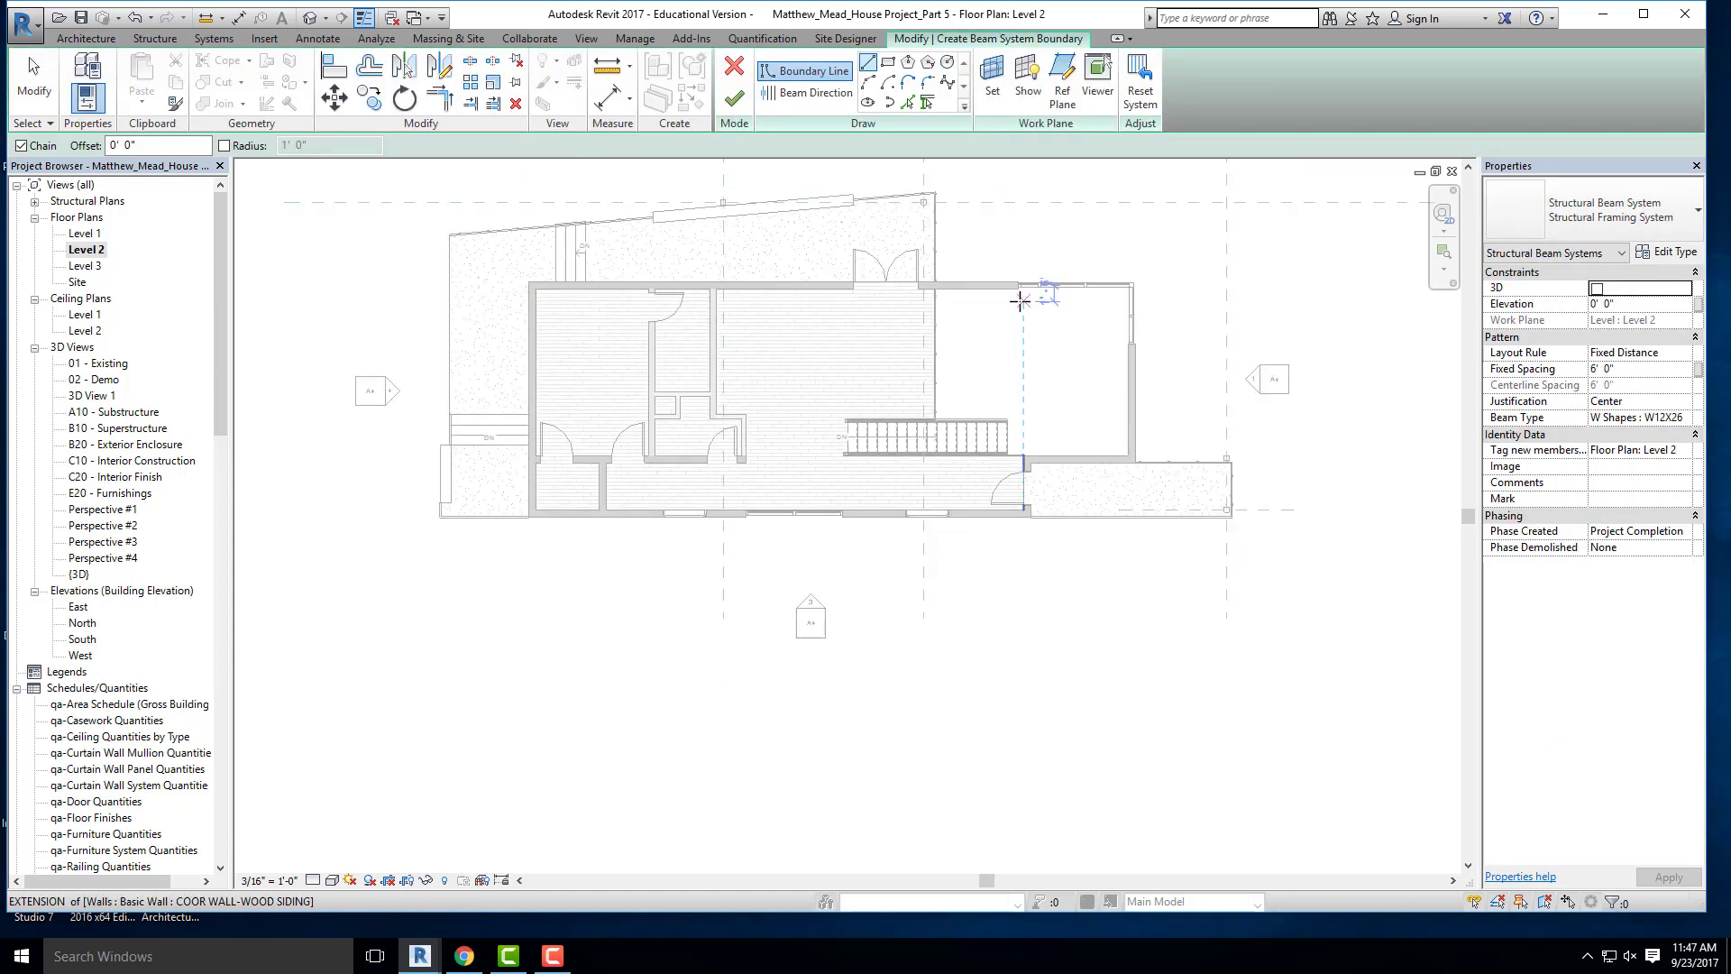
pyautogui.scroll(2, 672, 289)
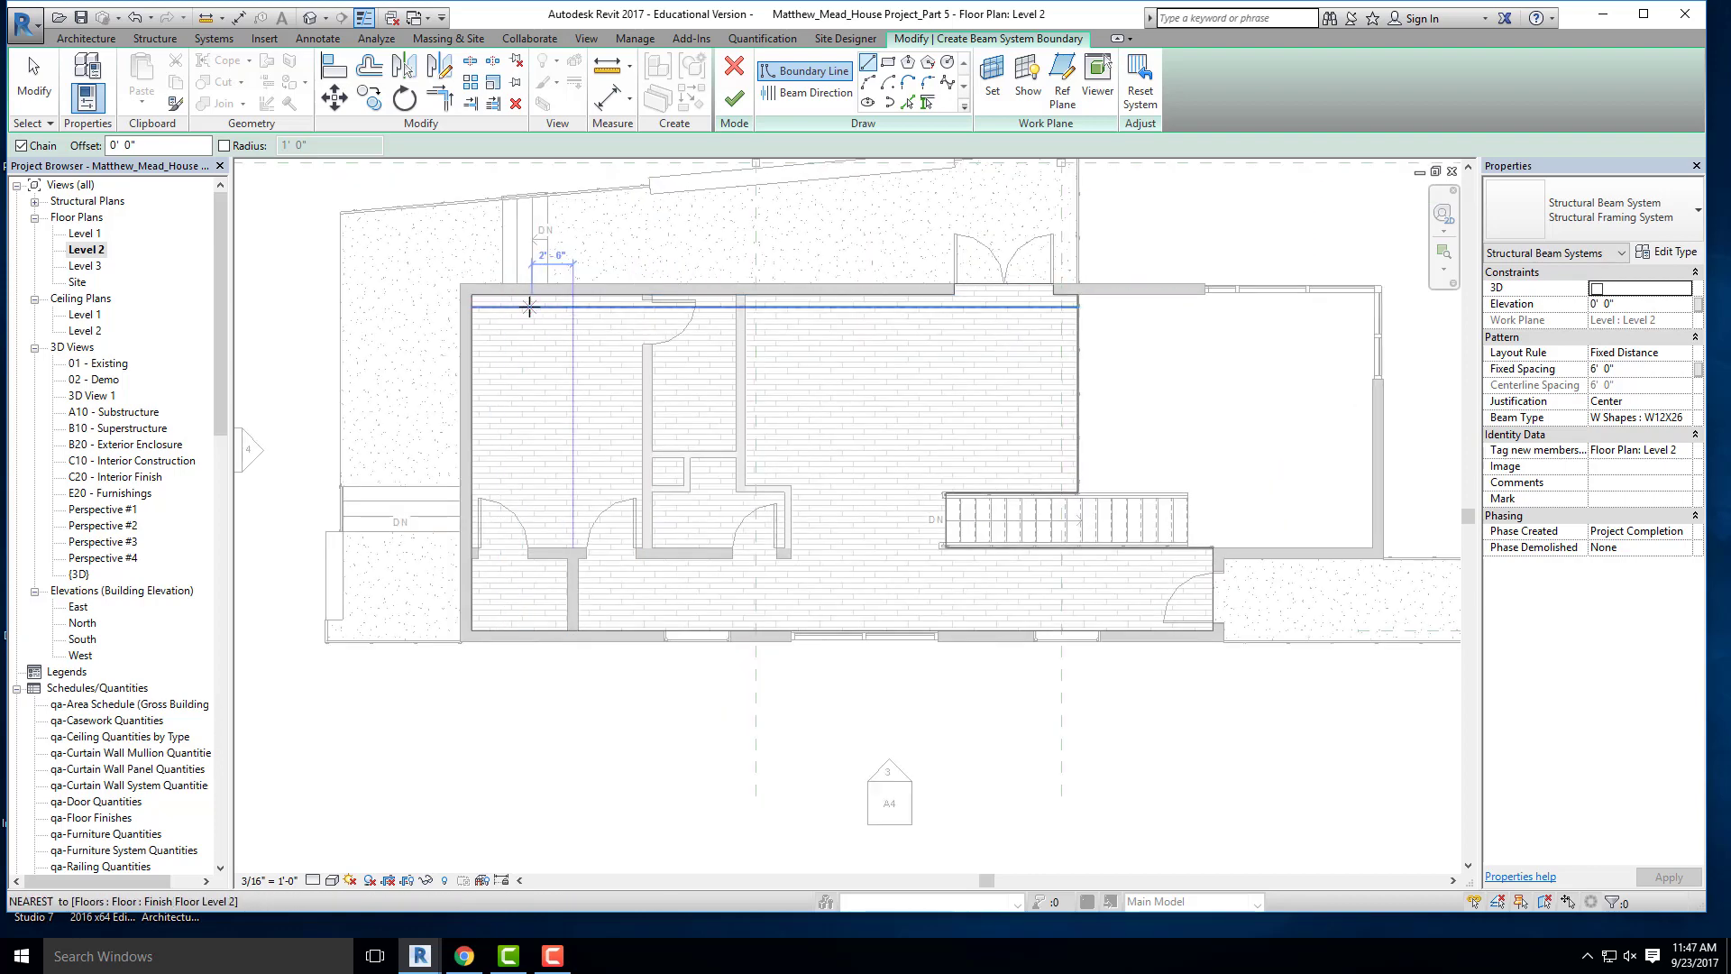
pyautogui.scroll(2, 433, 301)
pyautogui.click(292, 307)
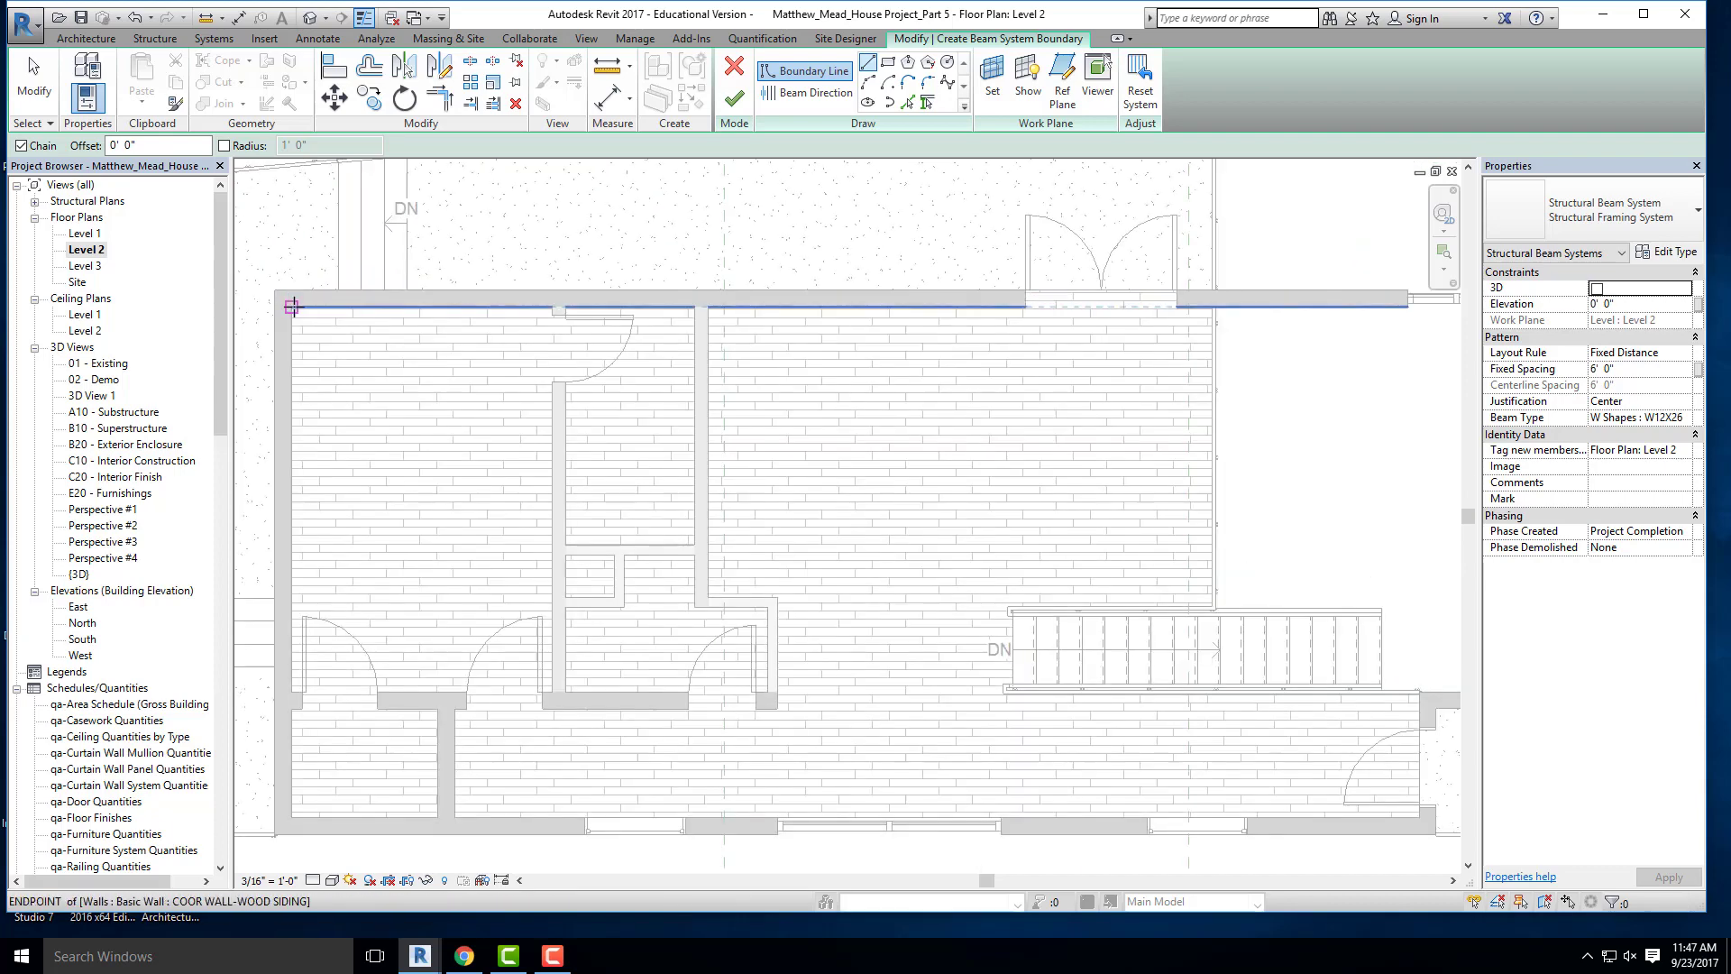
pyautogui.scroll(2, 1213, 307)
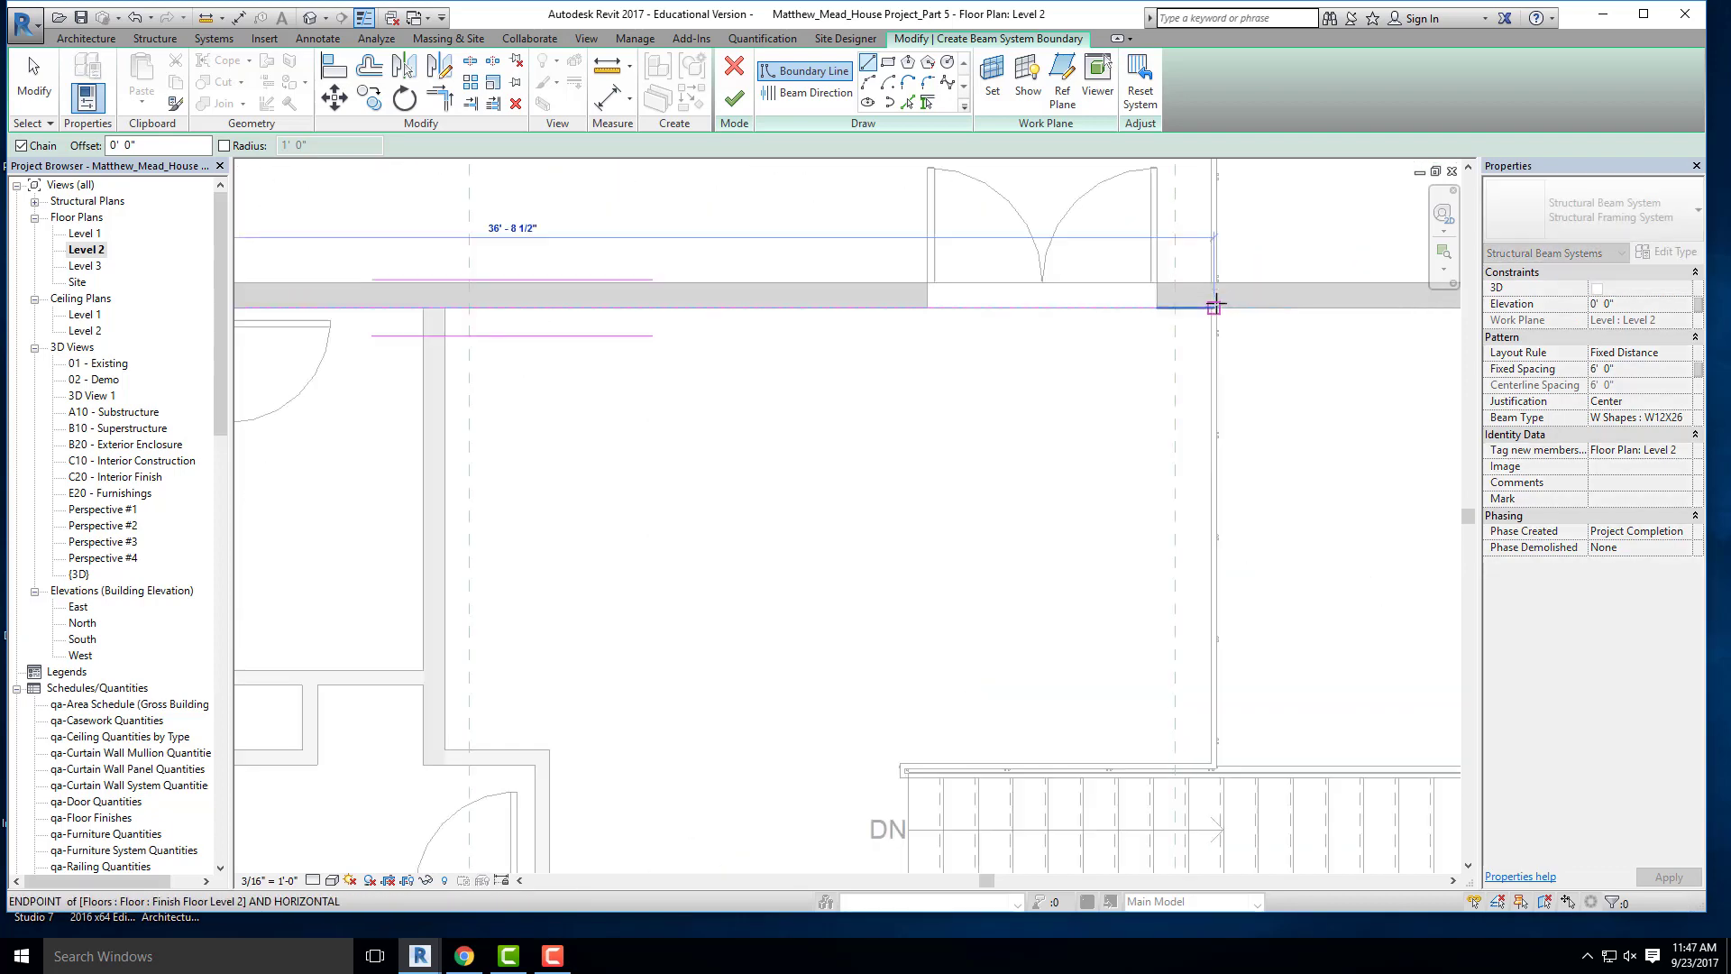
pyautogui.click(1215, 307)
# - Continue the beam system boundary down the floor edge to the stair's upper railing and left along it to the stair's open end
pyautogui.scroll(-2, 1216, 309)
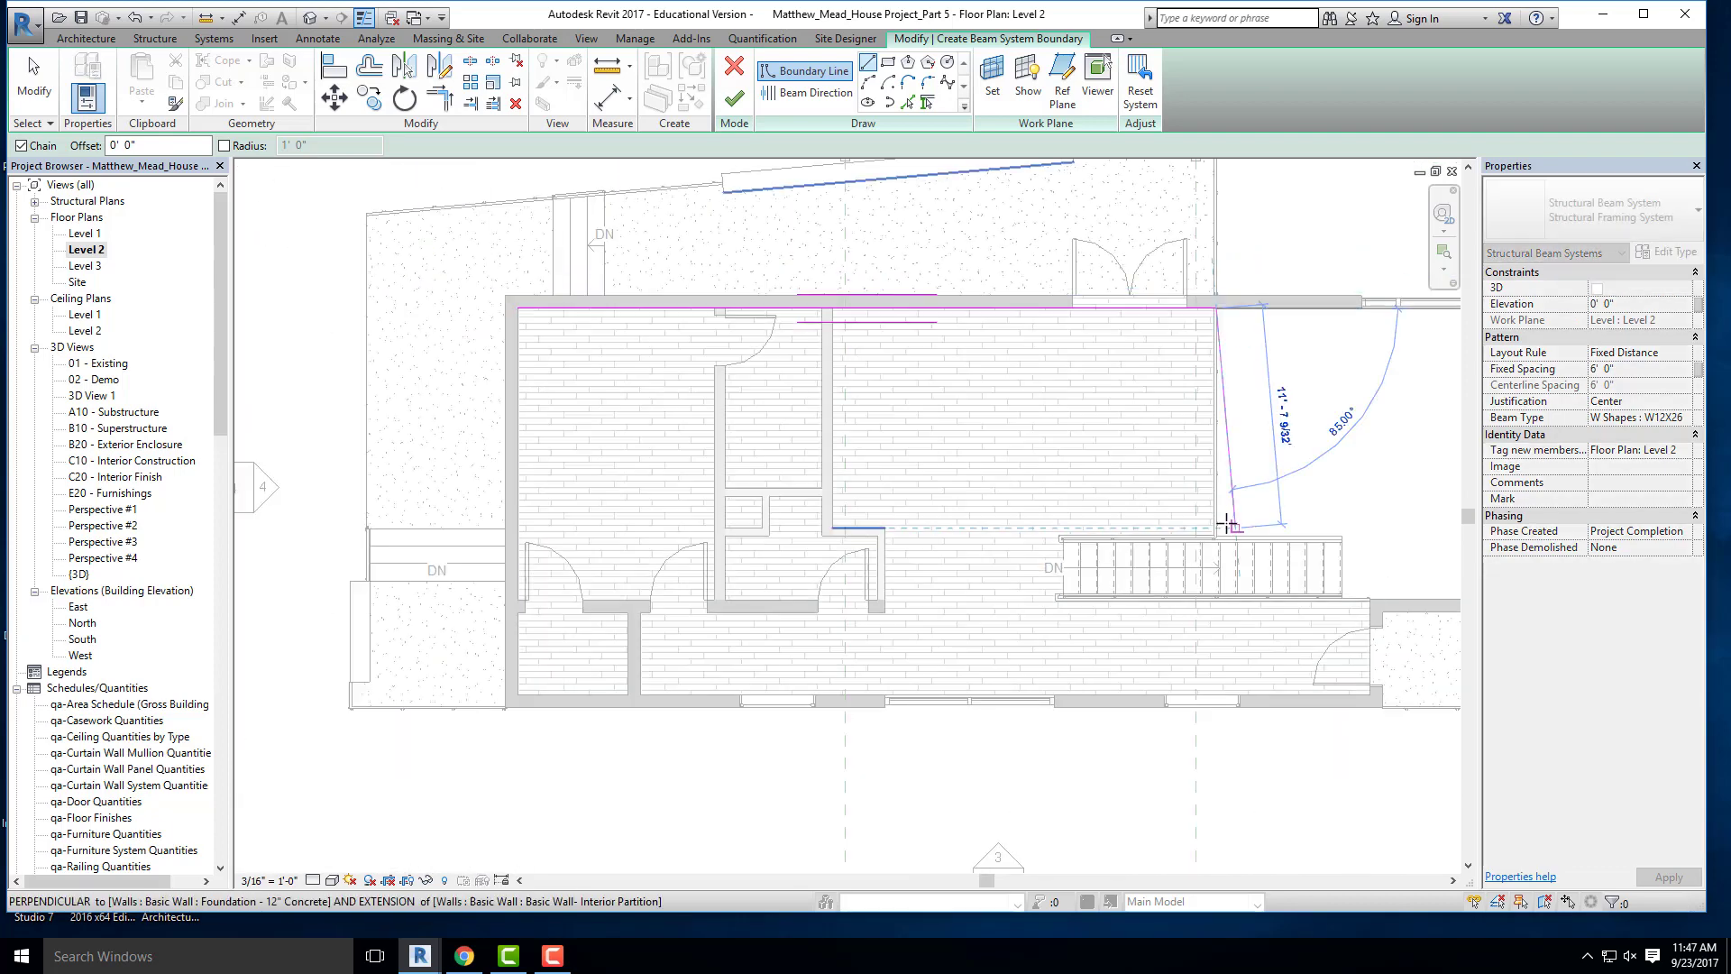
pyautogui.scroll(2, 1210, 534)
pyautogui.scroll(2, 1208, 552)
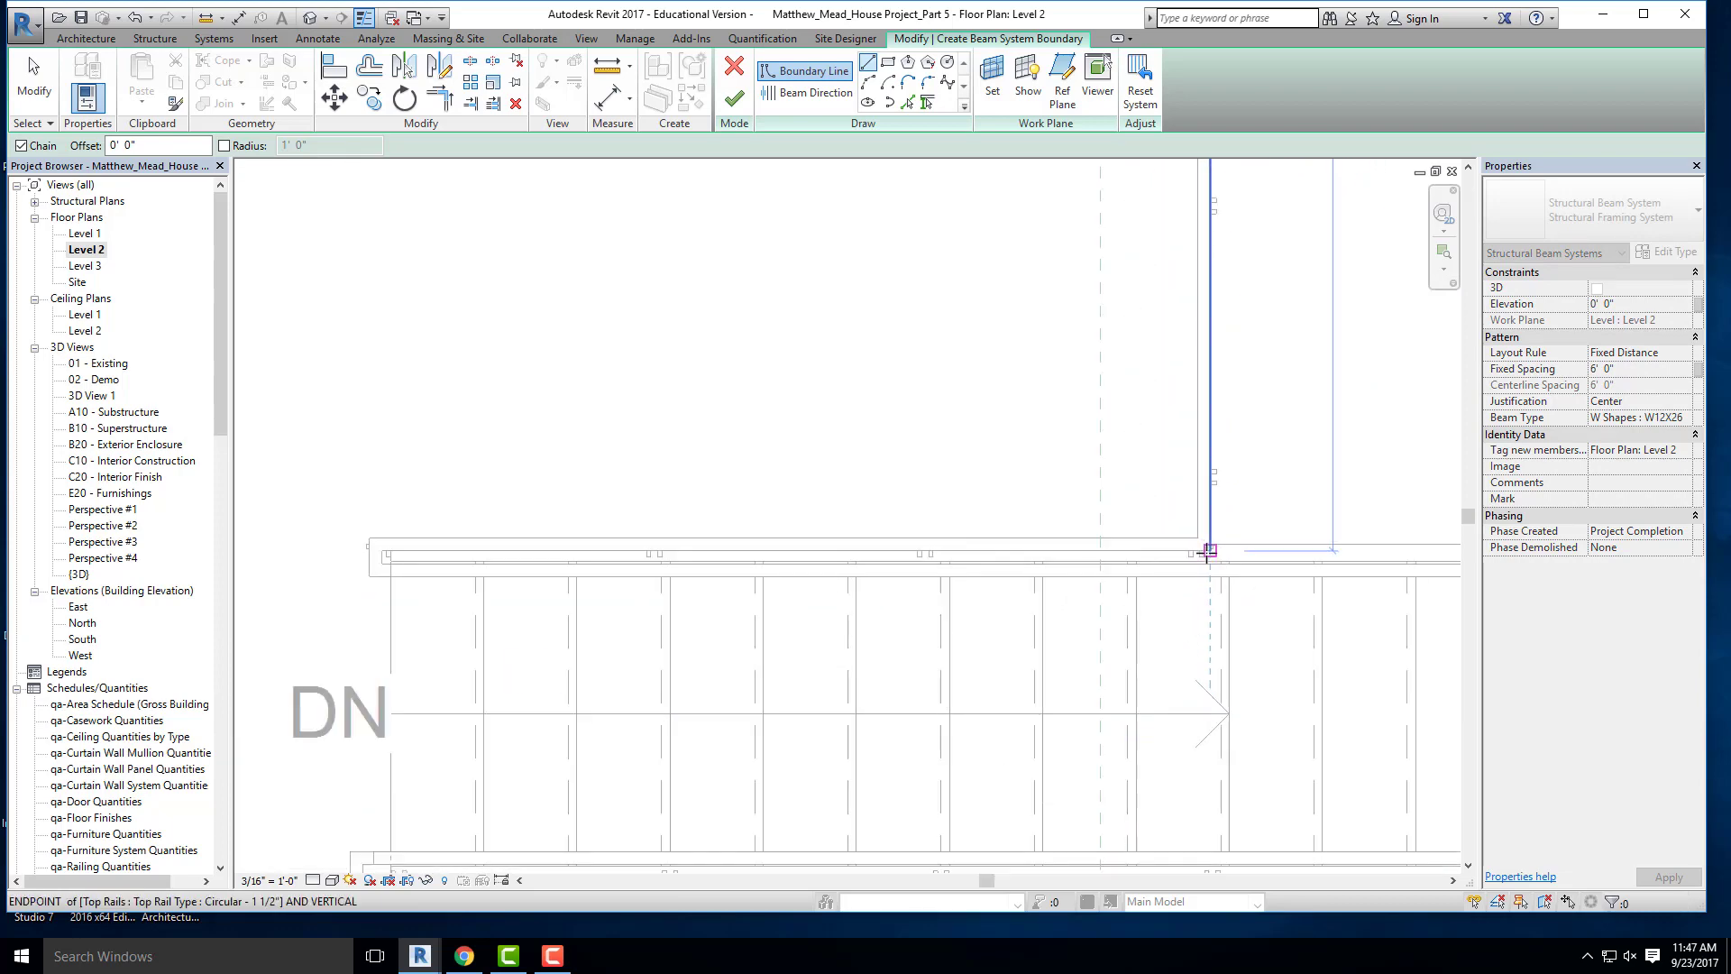
pyautogui.click(1209, 551)
pyautogui.scroll(3, 816, 559)
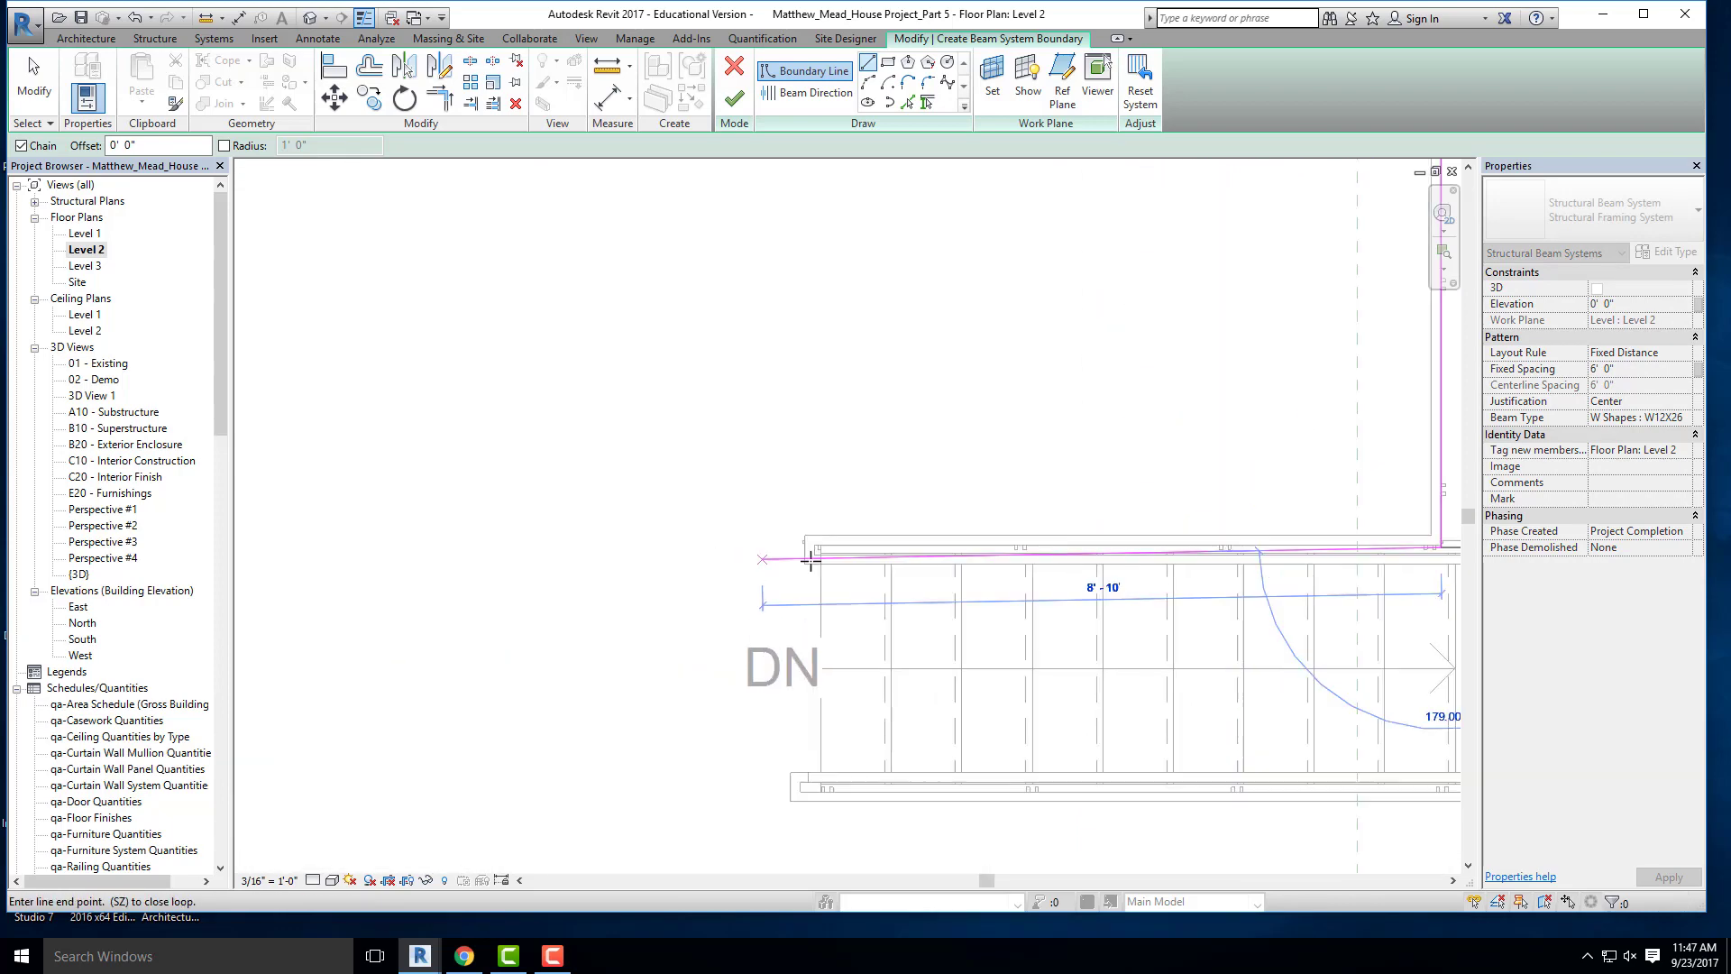
pyautogui.click(846, 540)
# - Continue the boundary about 3'-2 3/4" down across the stair end and about 16'-2" right along the lower railing to the exterior wall corner
pyautogui.scroll(-3, 869, 707)
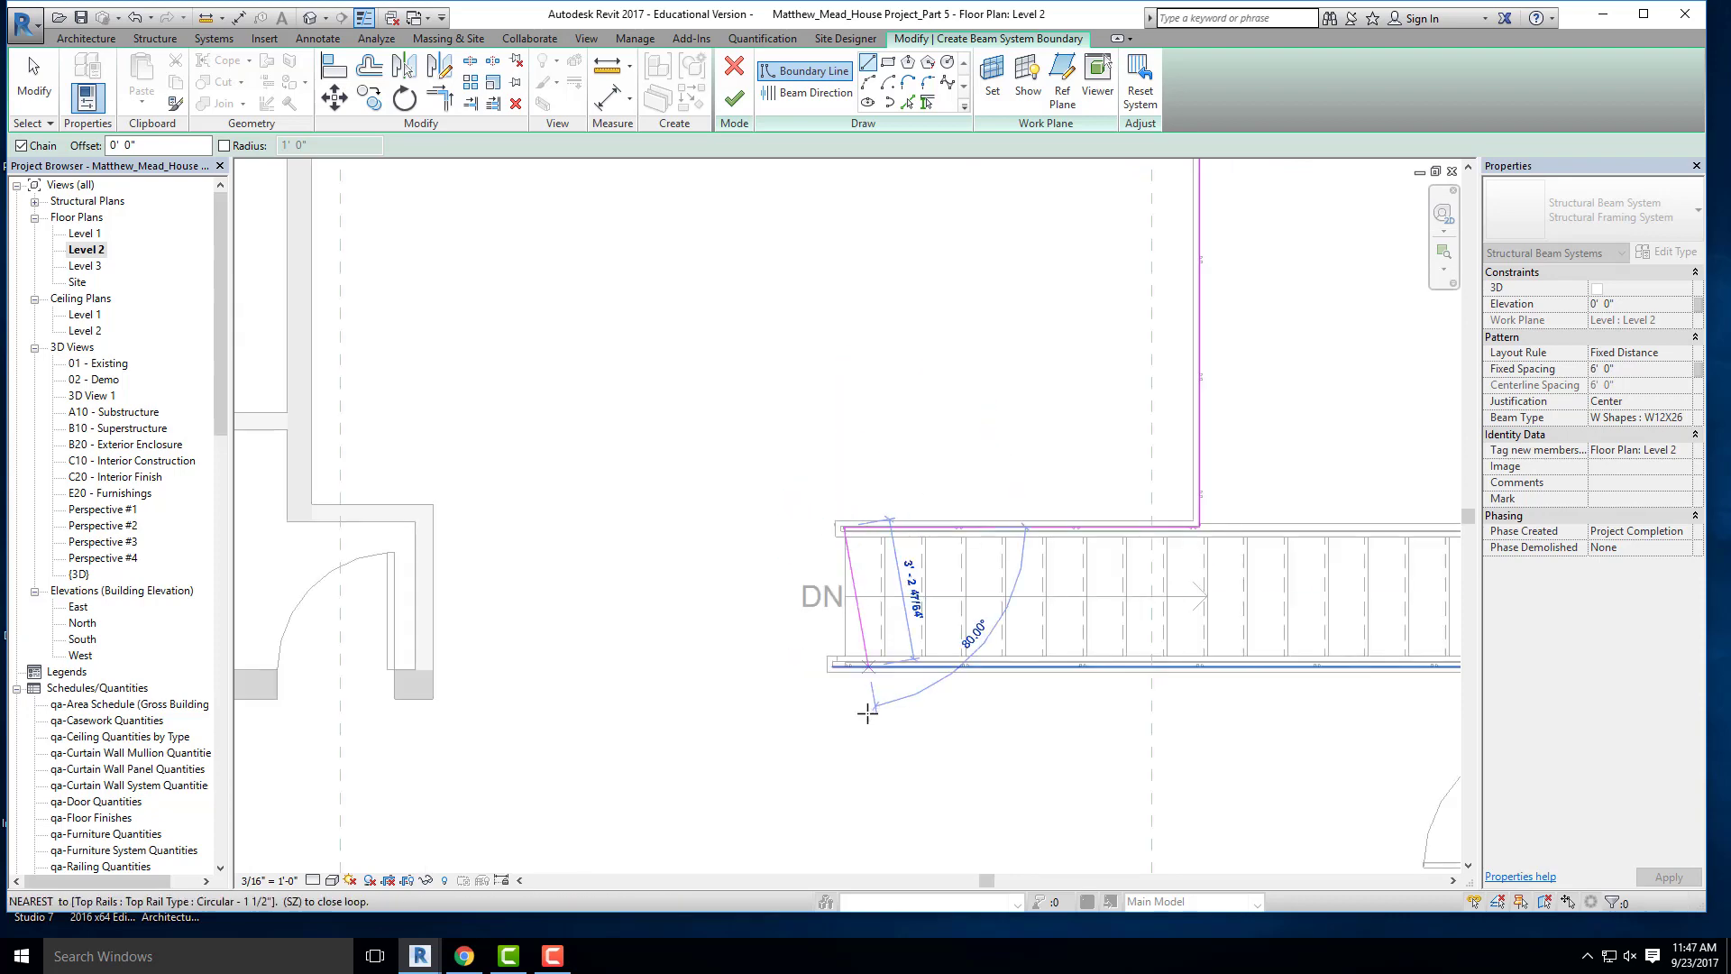
pyautogui.scroll(5, 850, 667)
pyautogui.click(809, 647)
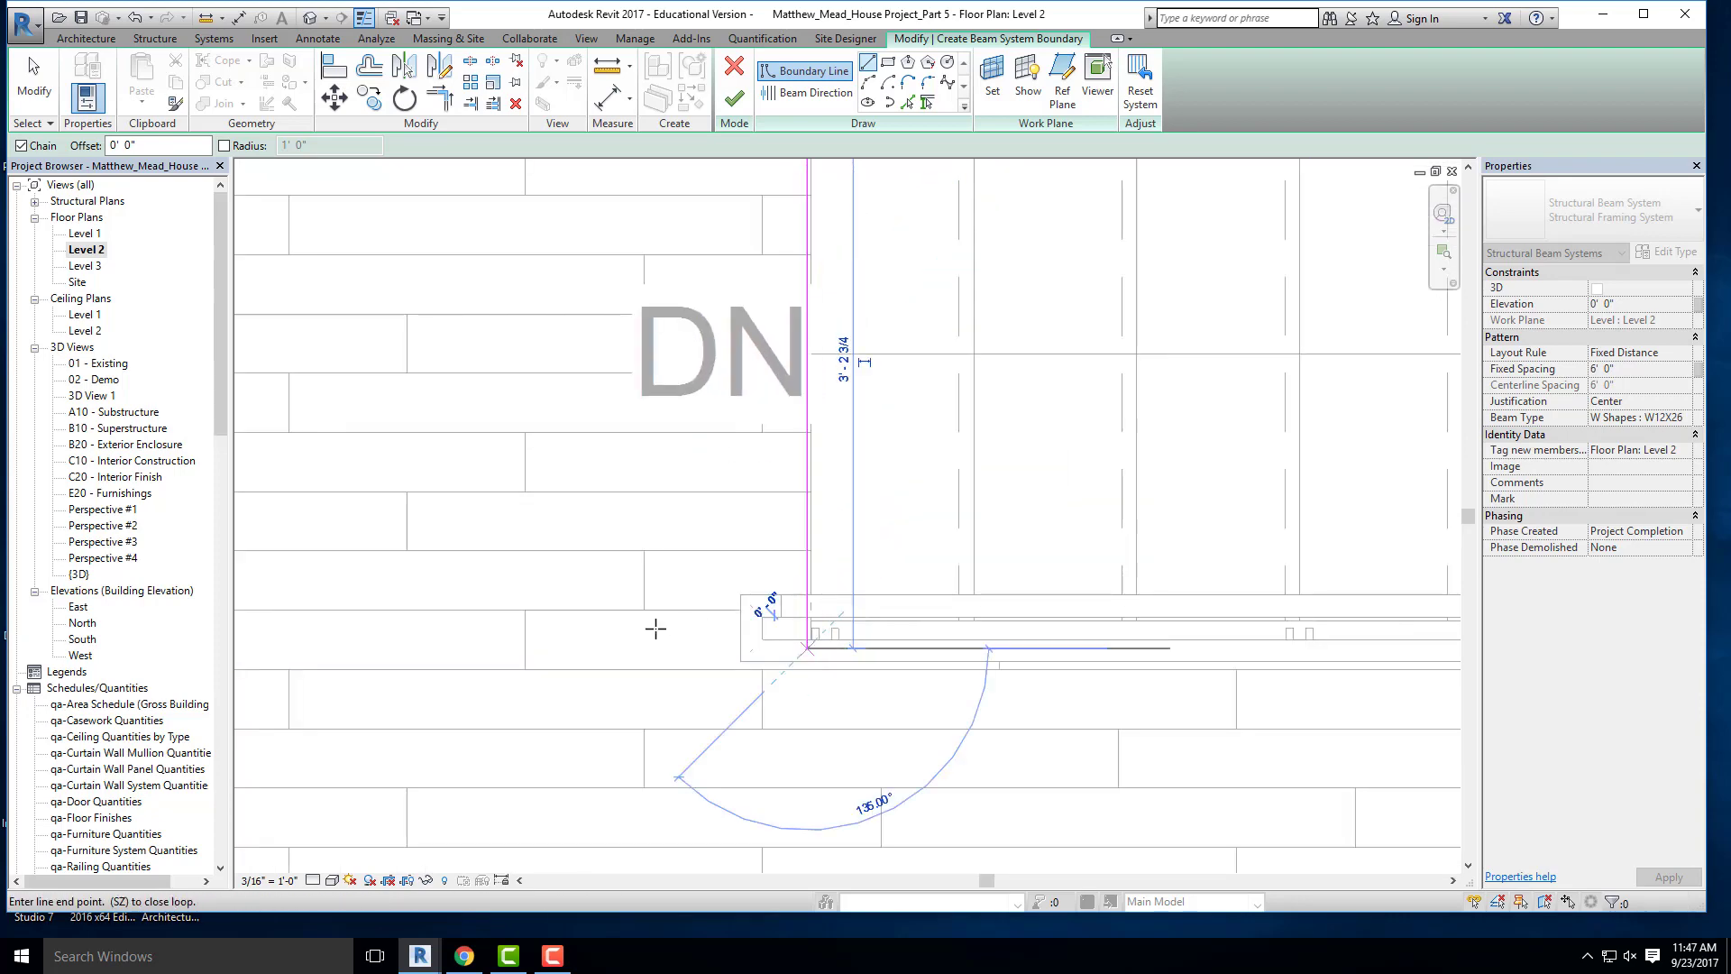
pyautogui.scroll(-3, 1078, 661)
pyautogui.scroll(4, 1142, 588)
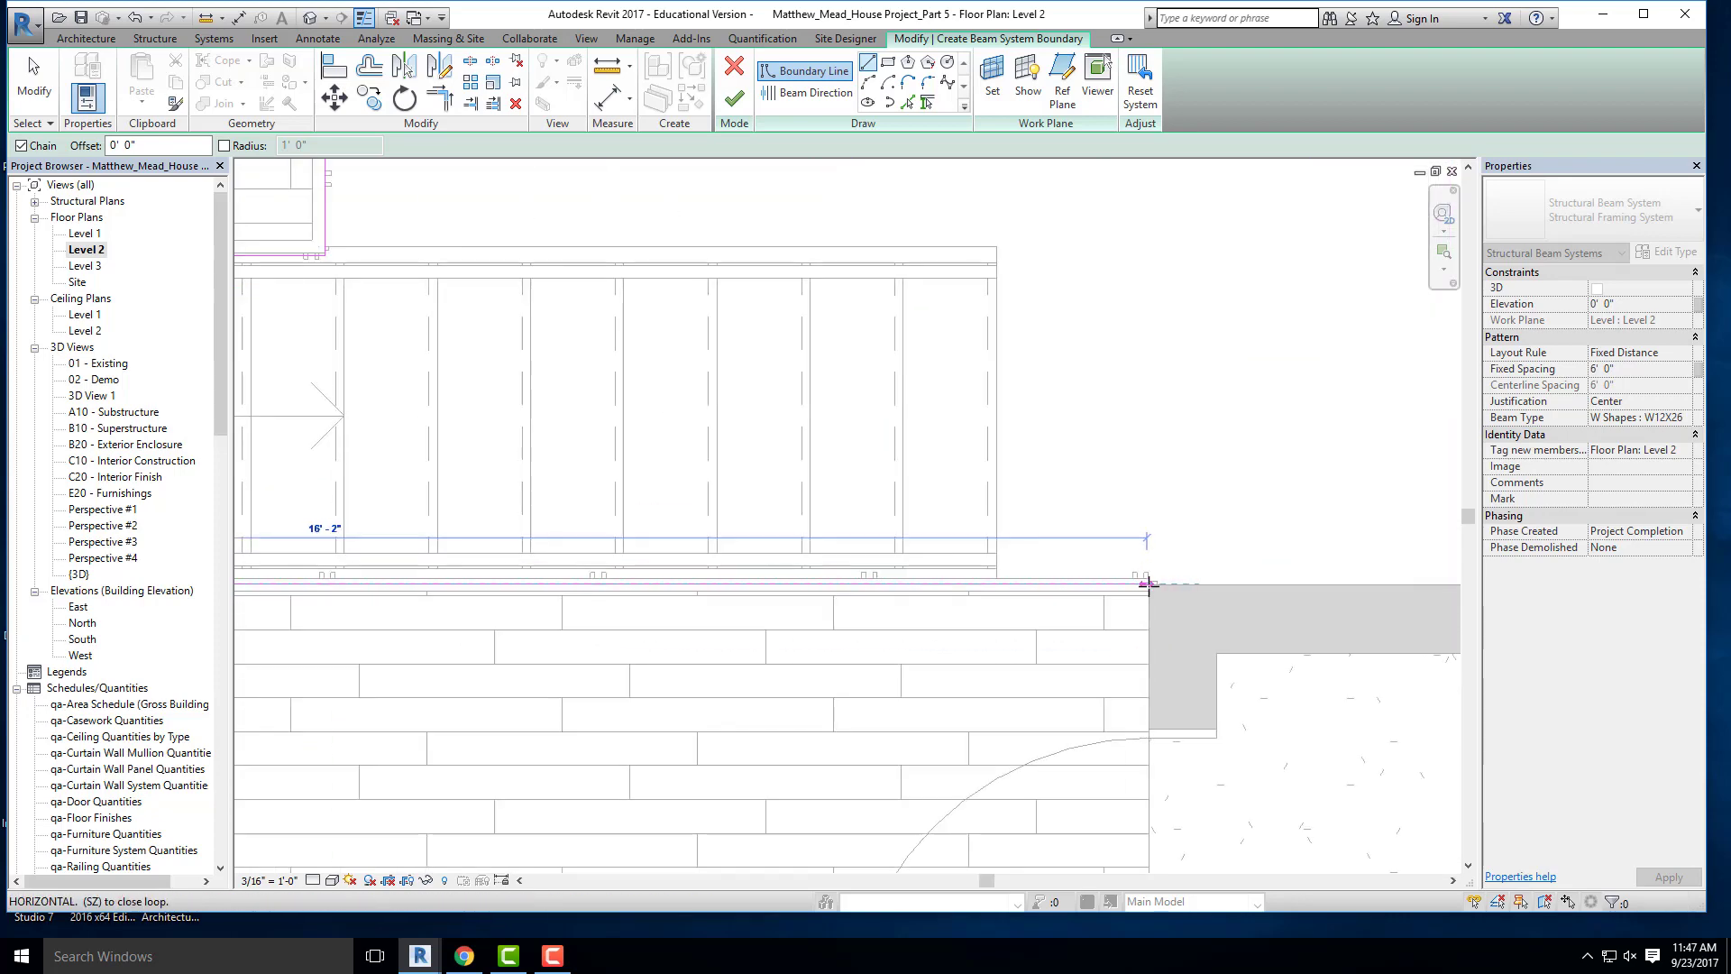
pyautogui.click(1145, 585)
# - Continue the boundary down past the balcony door to the lower wall and left along its inner face to the lower-left interior corner
pyautogui.scroll(-3, 1145, 584)
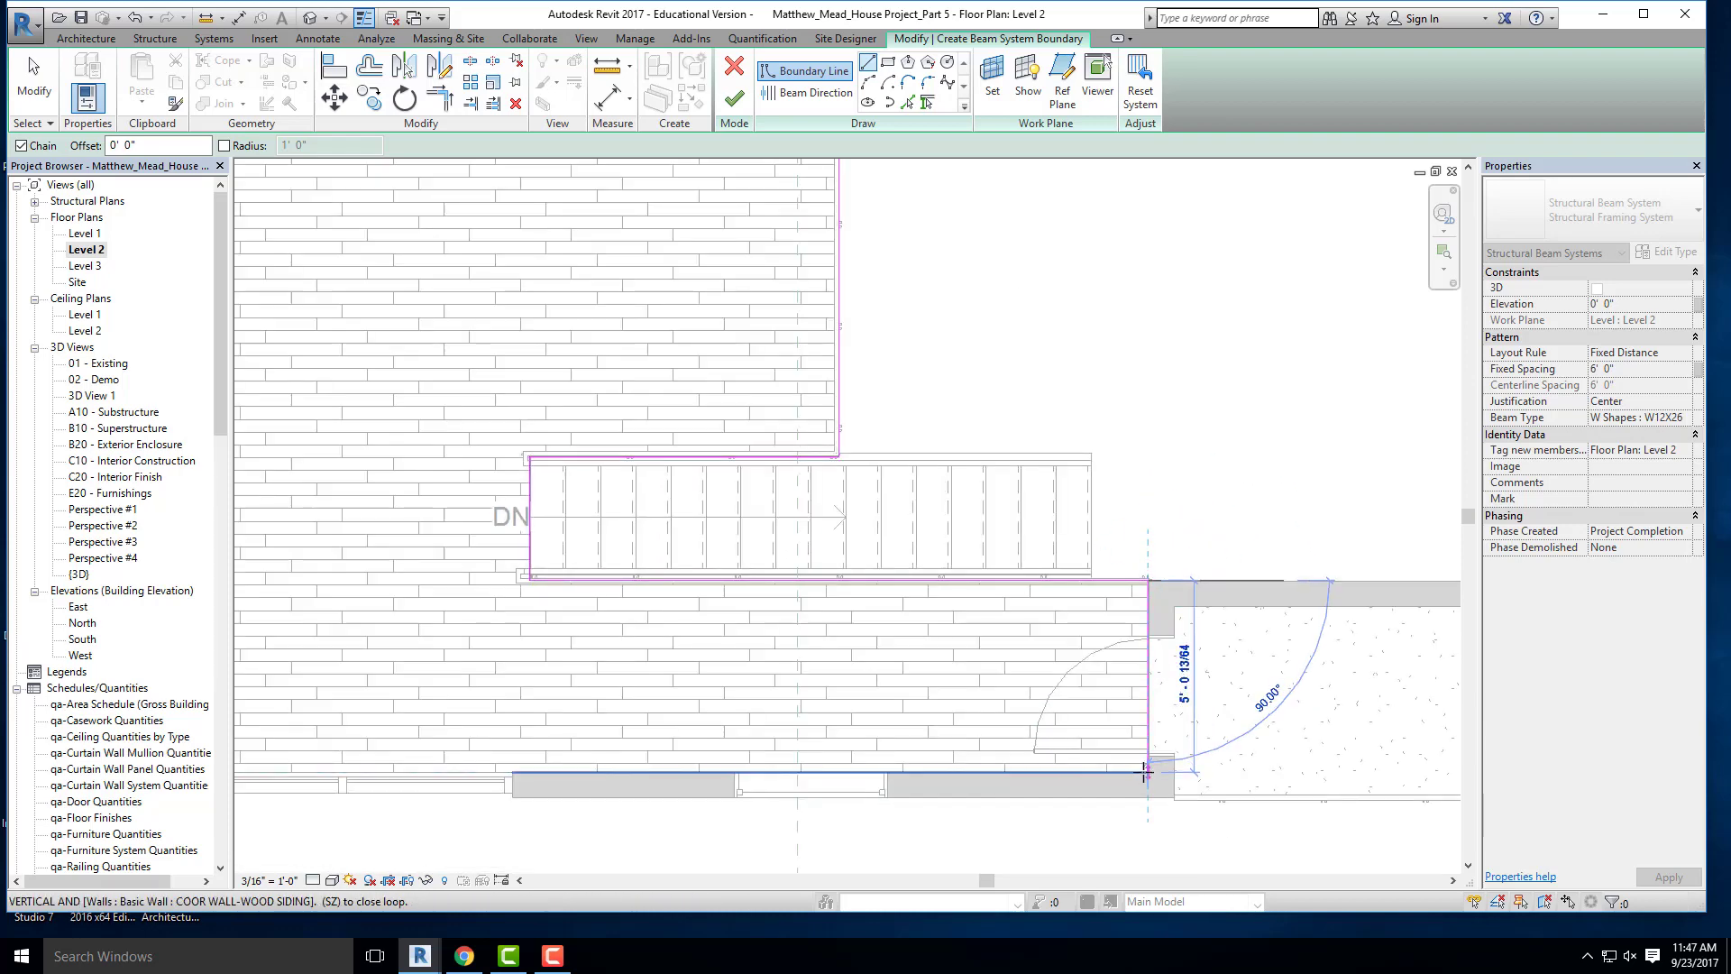
pyautogui.click(1148, 771)
pyautogui.scroll(-3, 1147, 771)
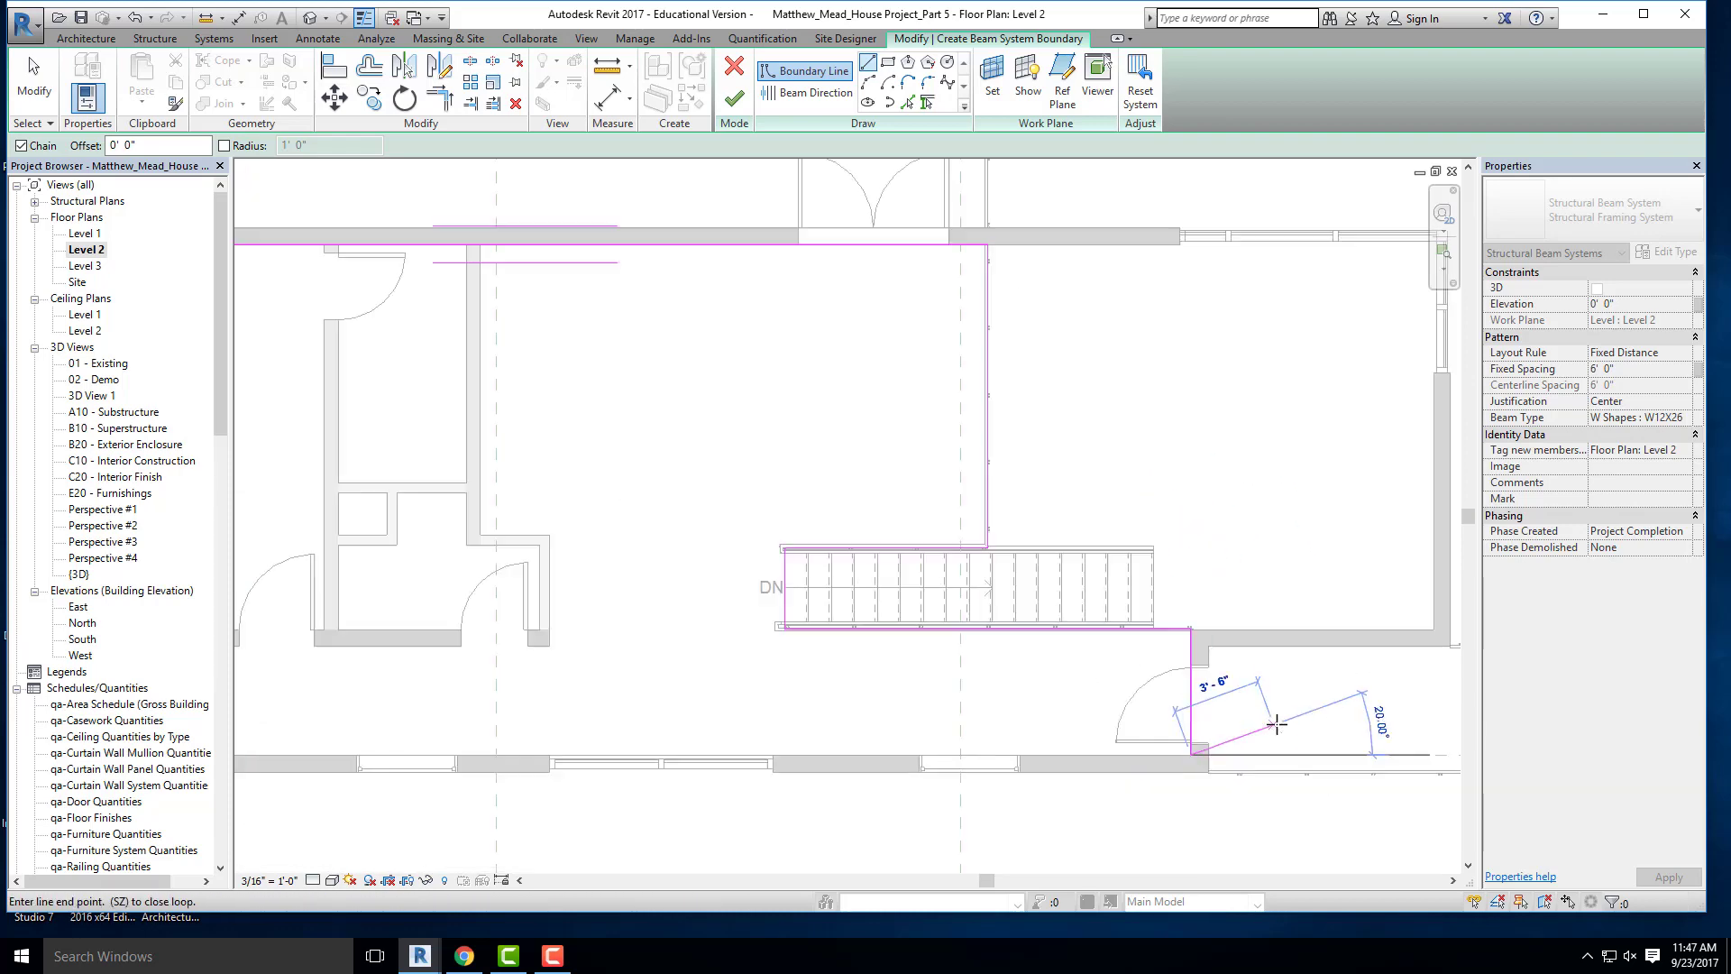
pyautogui.scroll(6, 879, 719)
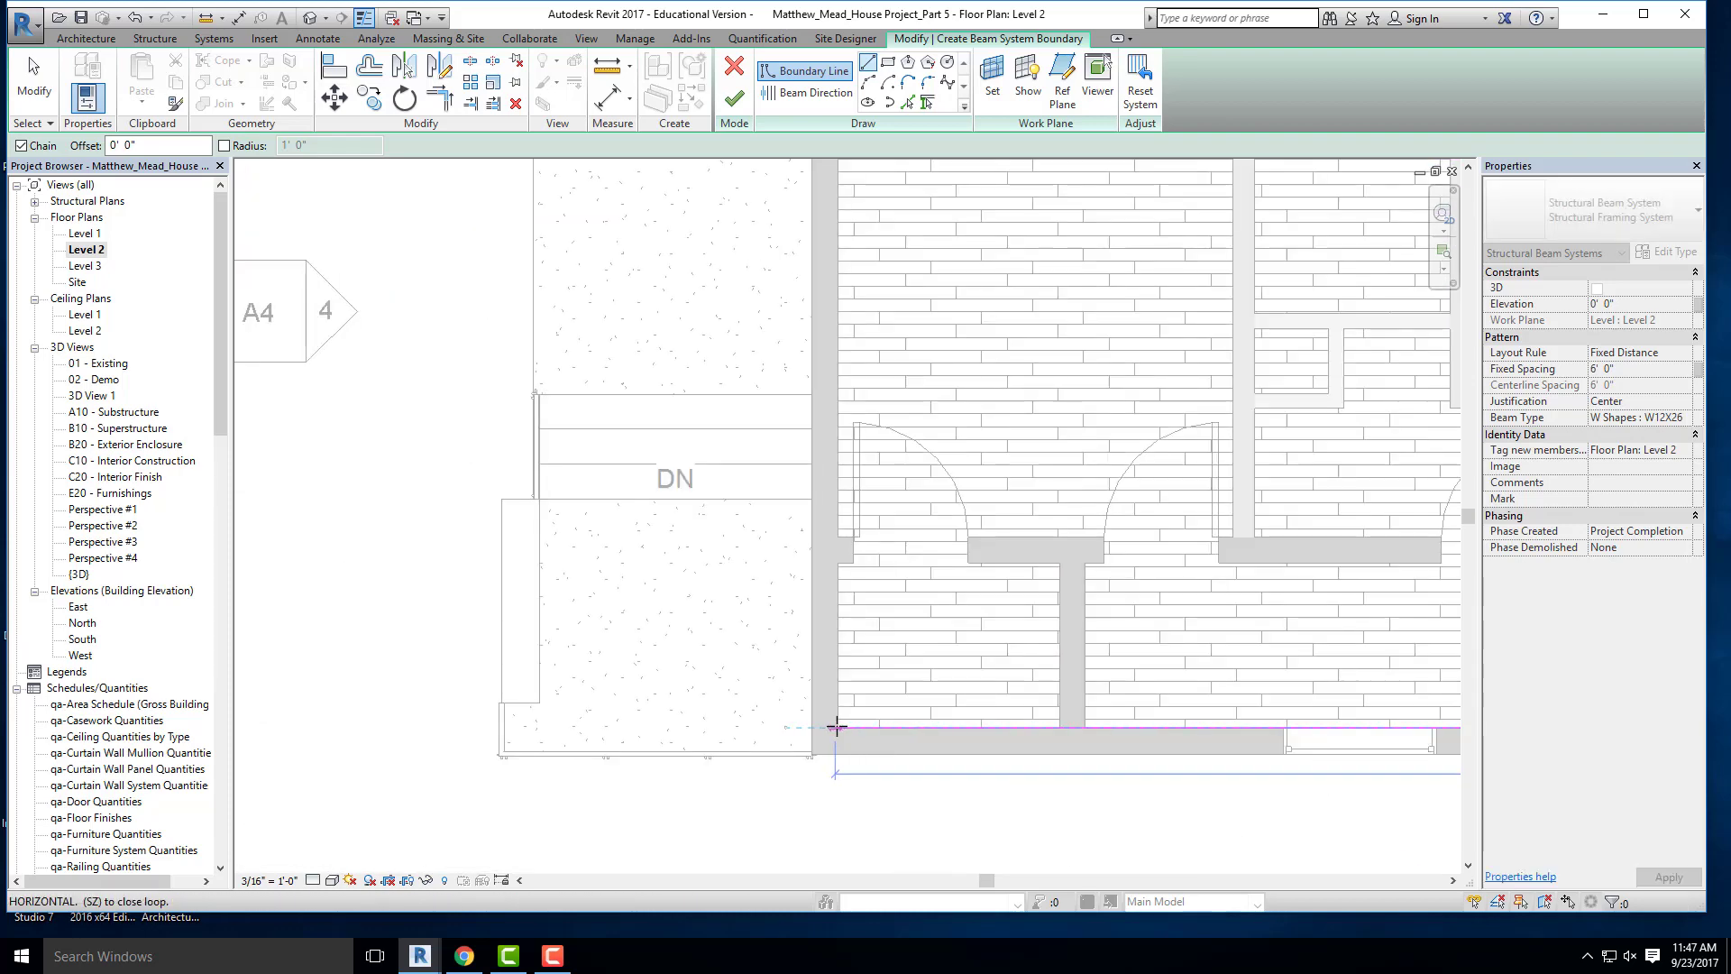
pyautogui.click(848, 721)
# - Close the beam system boundary up the left wall's inner face to the starting corner, end the line command and inspect the corner
pyautogui.scroll(-3, 852, 749)
pyautogui.scroll(3, 844, 435)
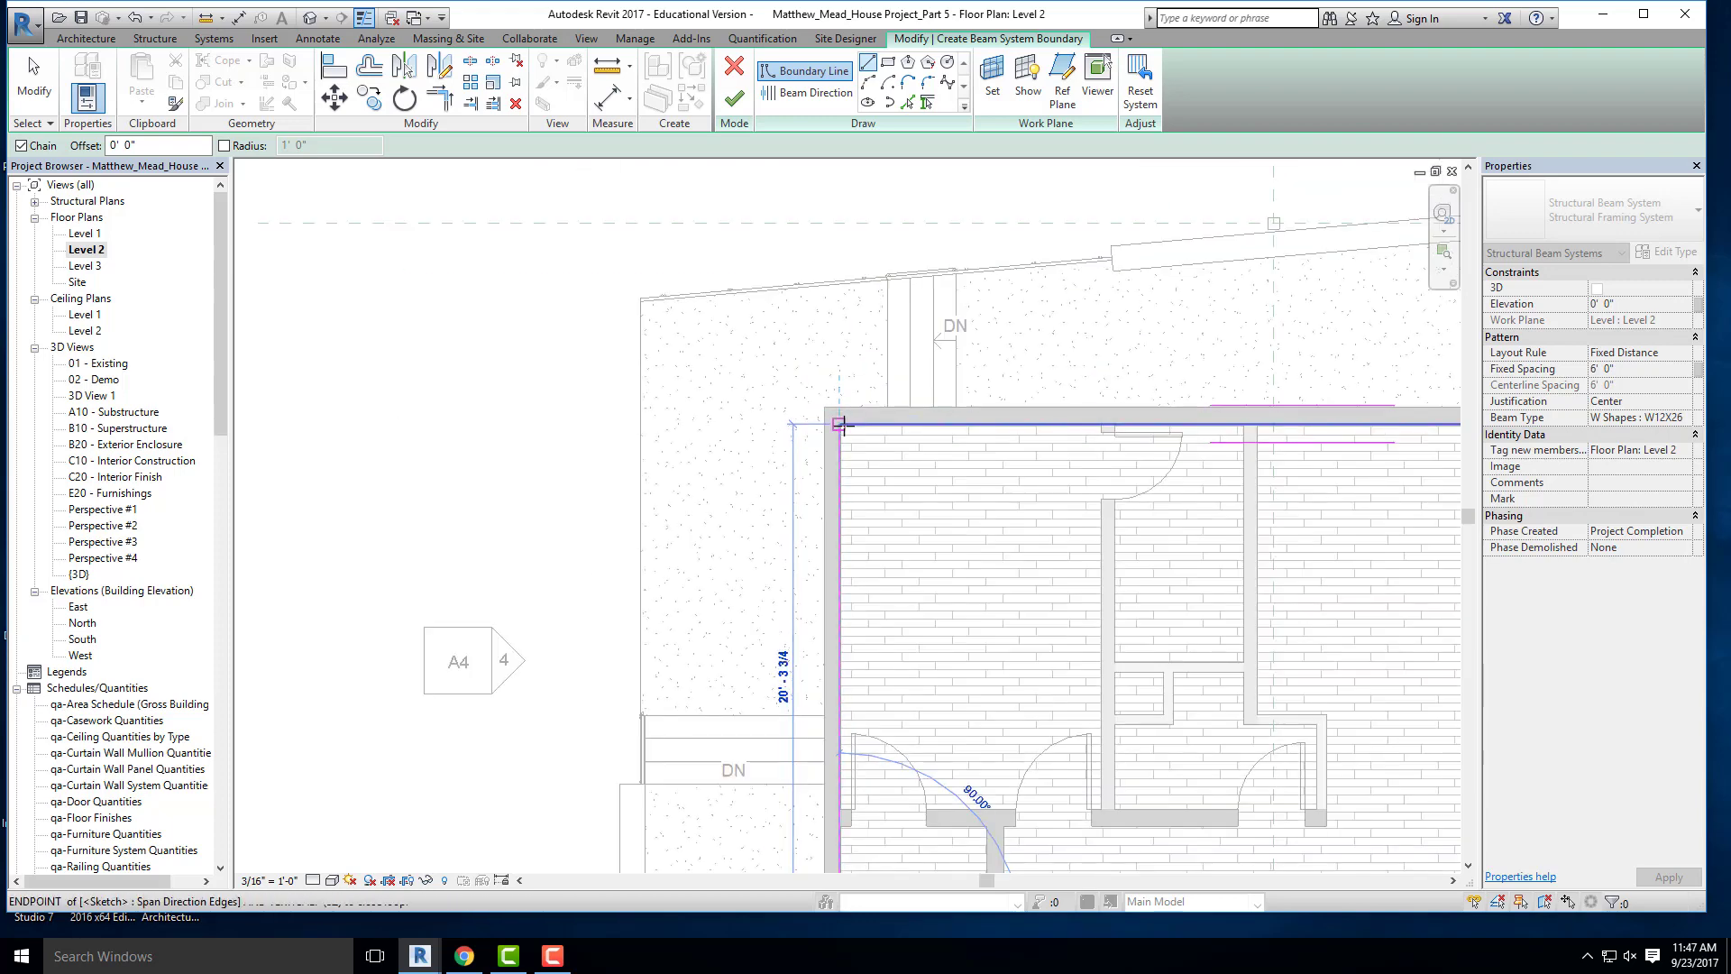
pyautogui.click(841, 423)
pyautogui.scroll(5, 847, 421)
pyautogui.press('Escape')
pyautogui.press('Escape')
pyautogui.click(812, 474)
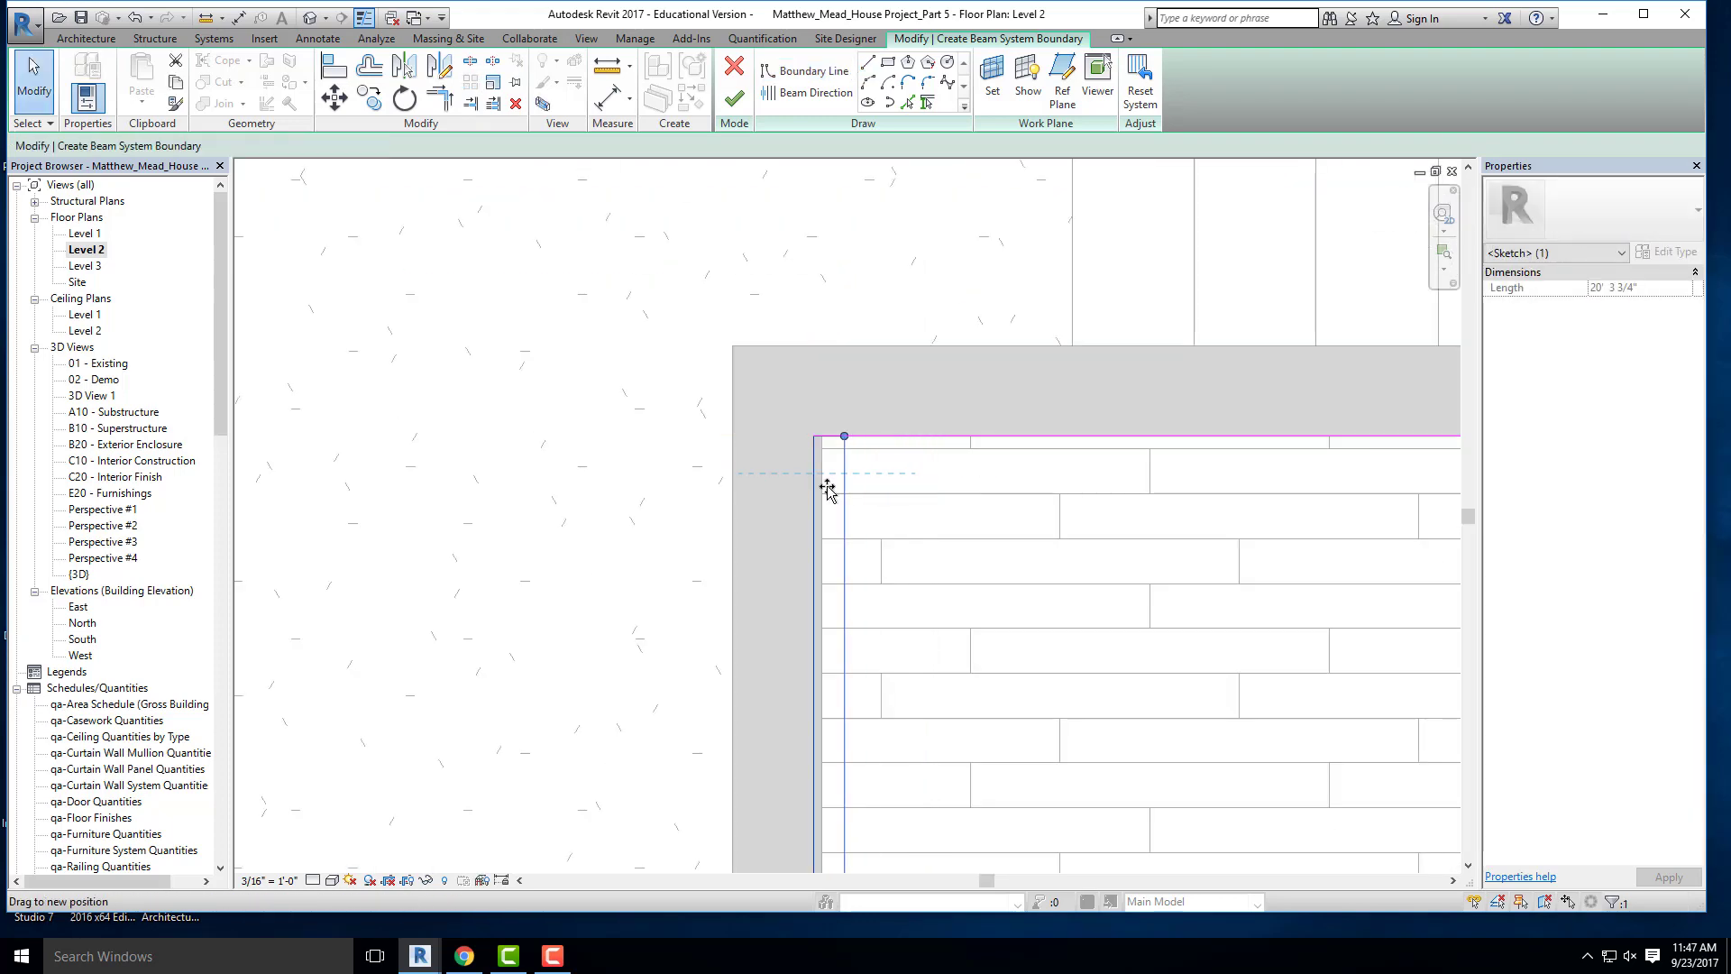
pyautogui.press('Escape')
pyautogui.scroll(-3, 535, 287)
pyautogui.scroll(-6, 535, 287)
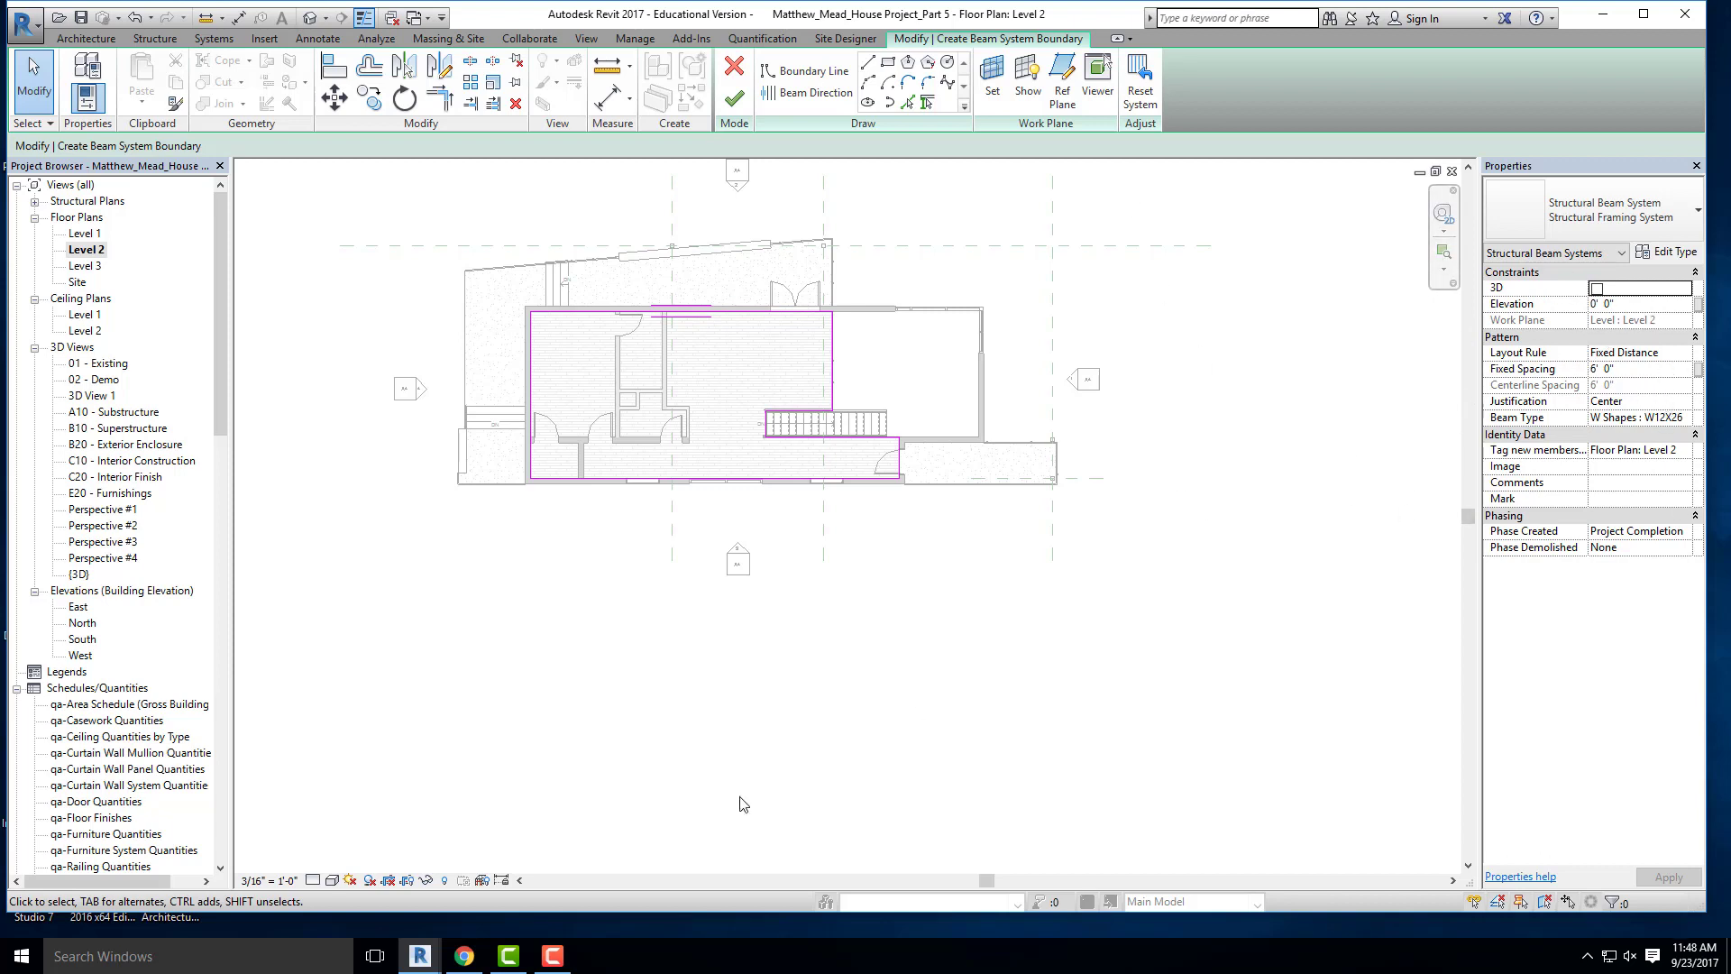
# - Check the beam system properties in the exercise PDF in Chrome and set the beam system's fixed spacing to 1' 3 3/4" in Revit
pyautogui.click(463, 955)
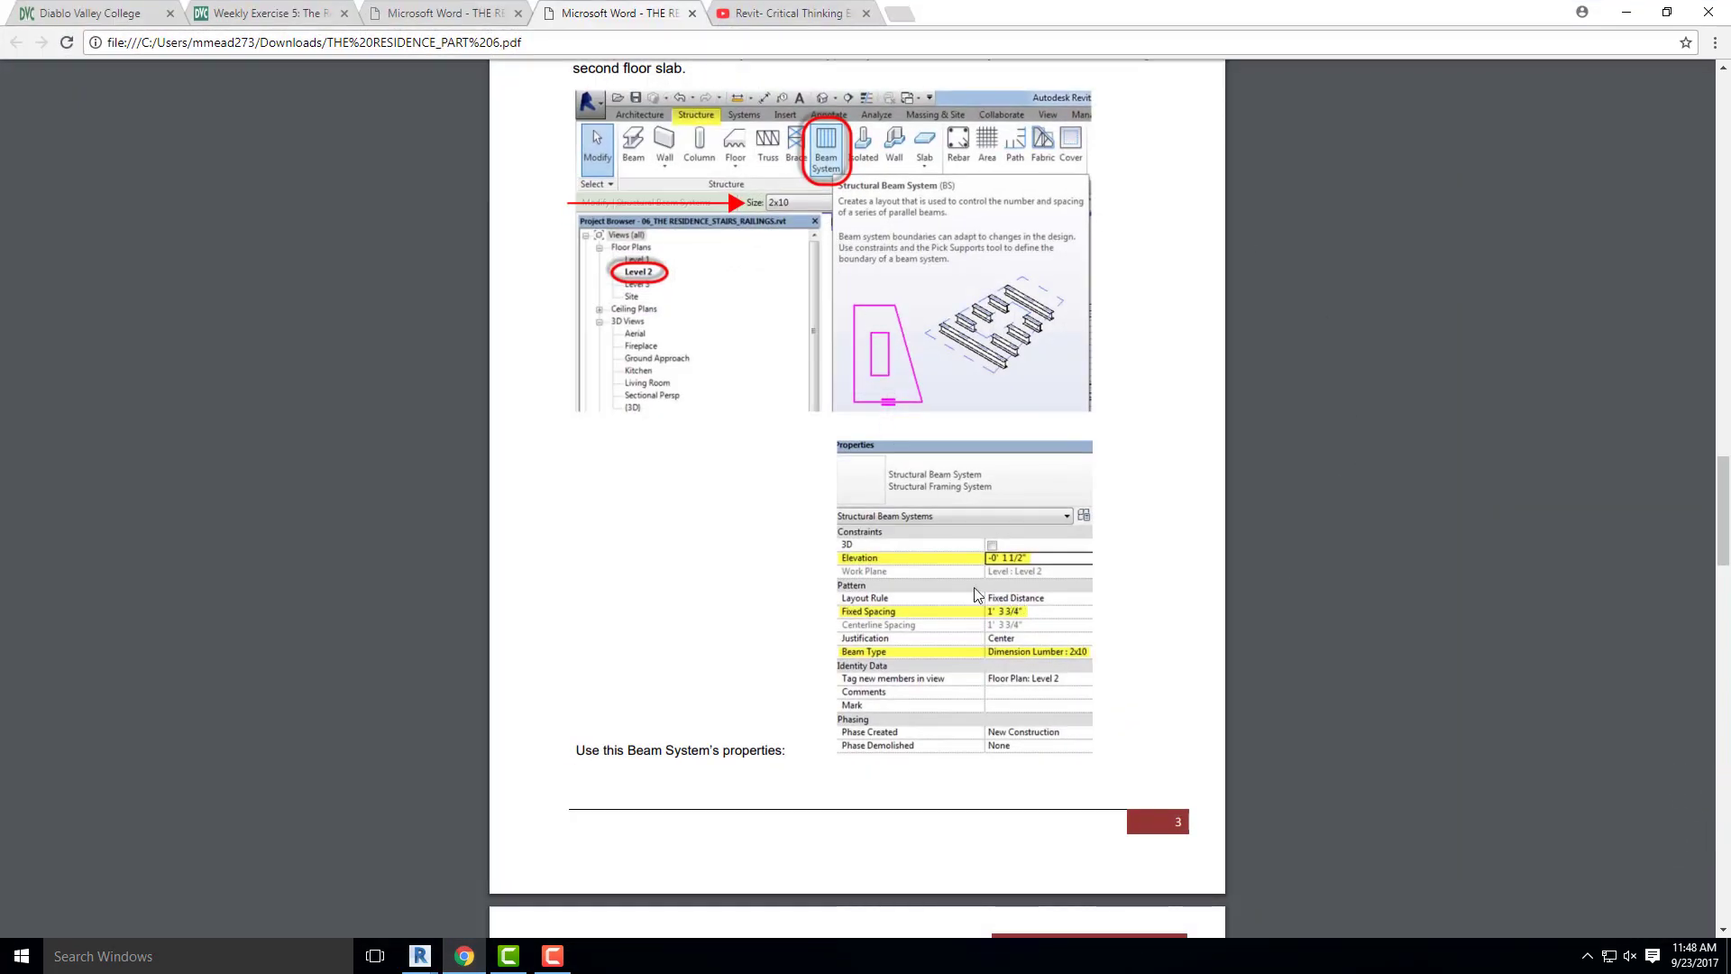
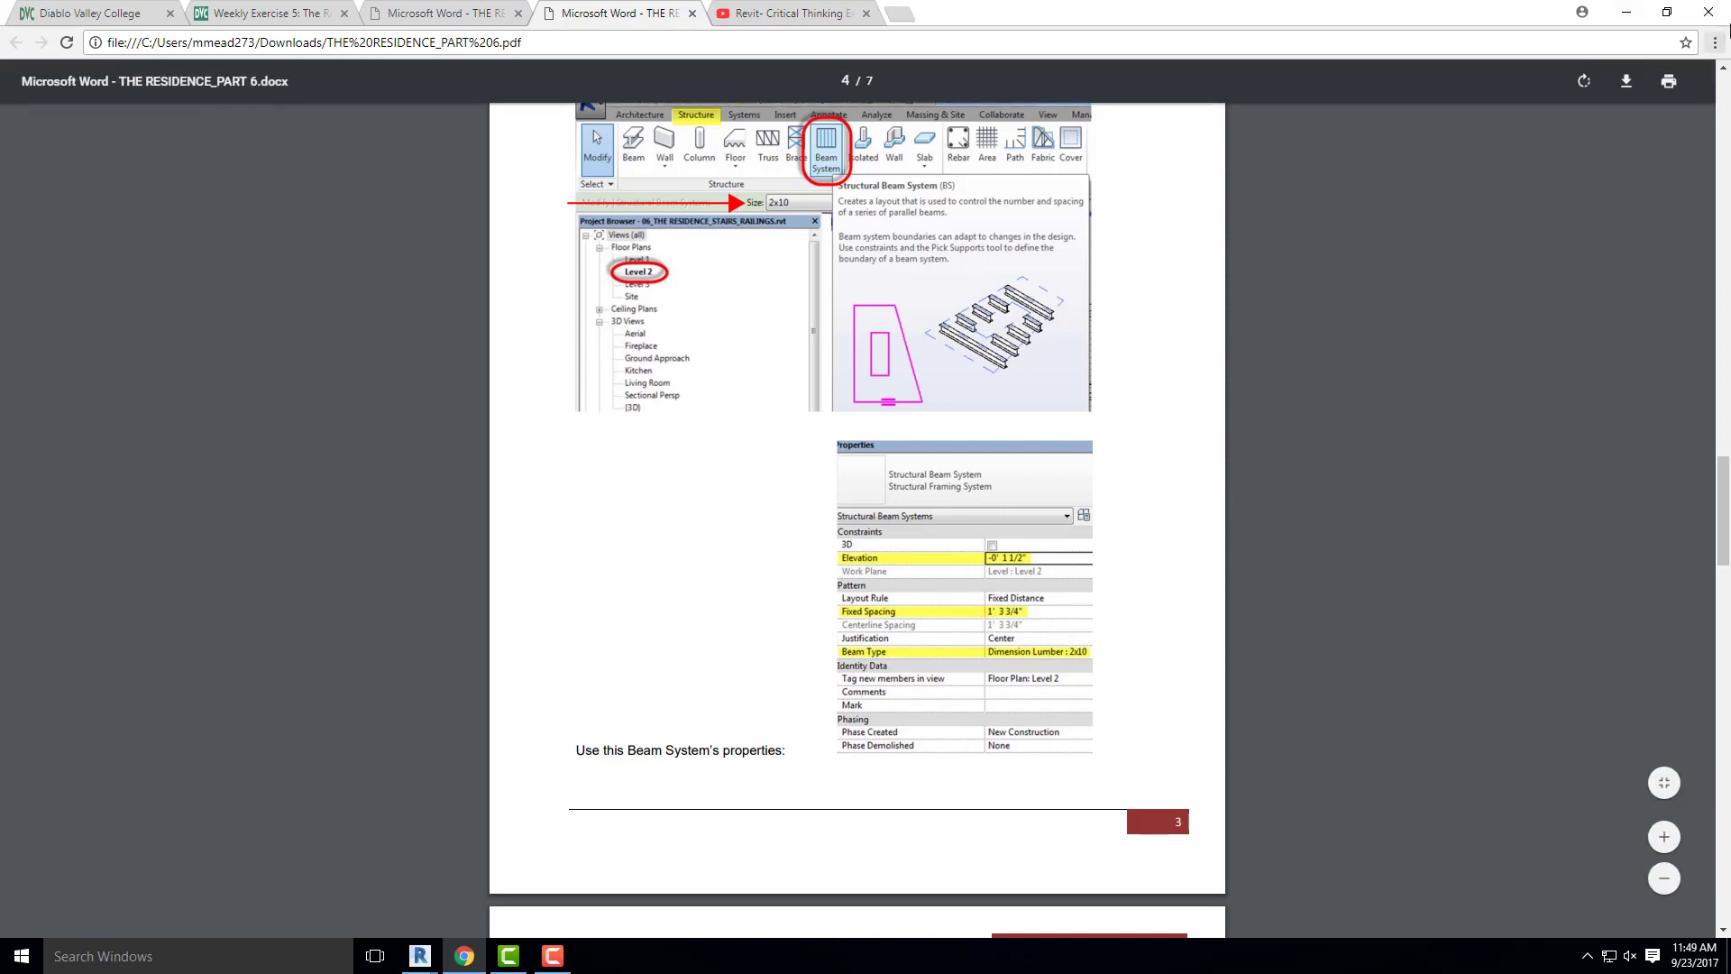
pyautogui.click(1625, 12)
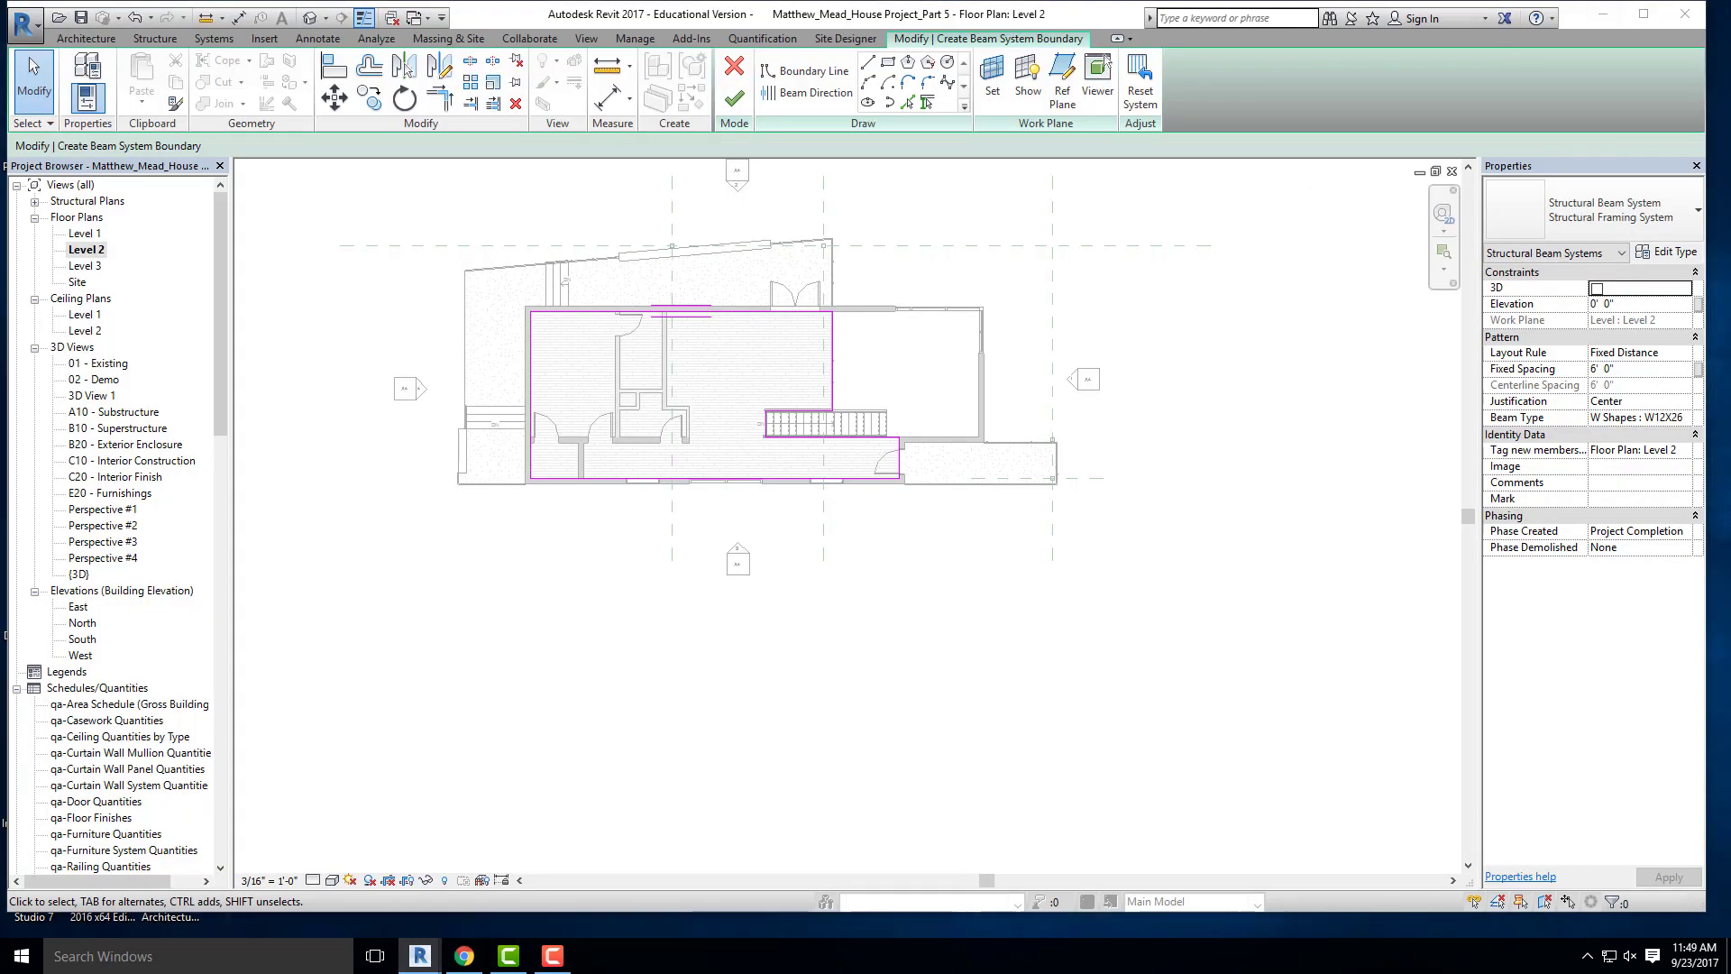
pyautogui.write('1 3.7')
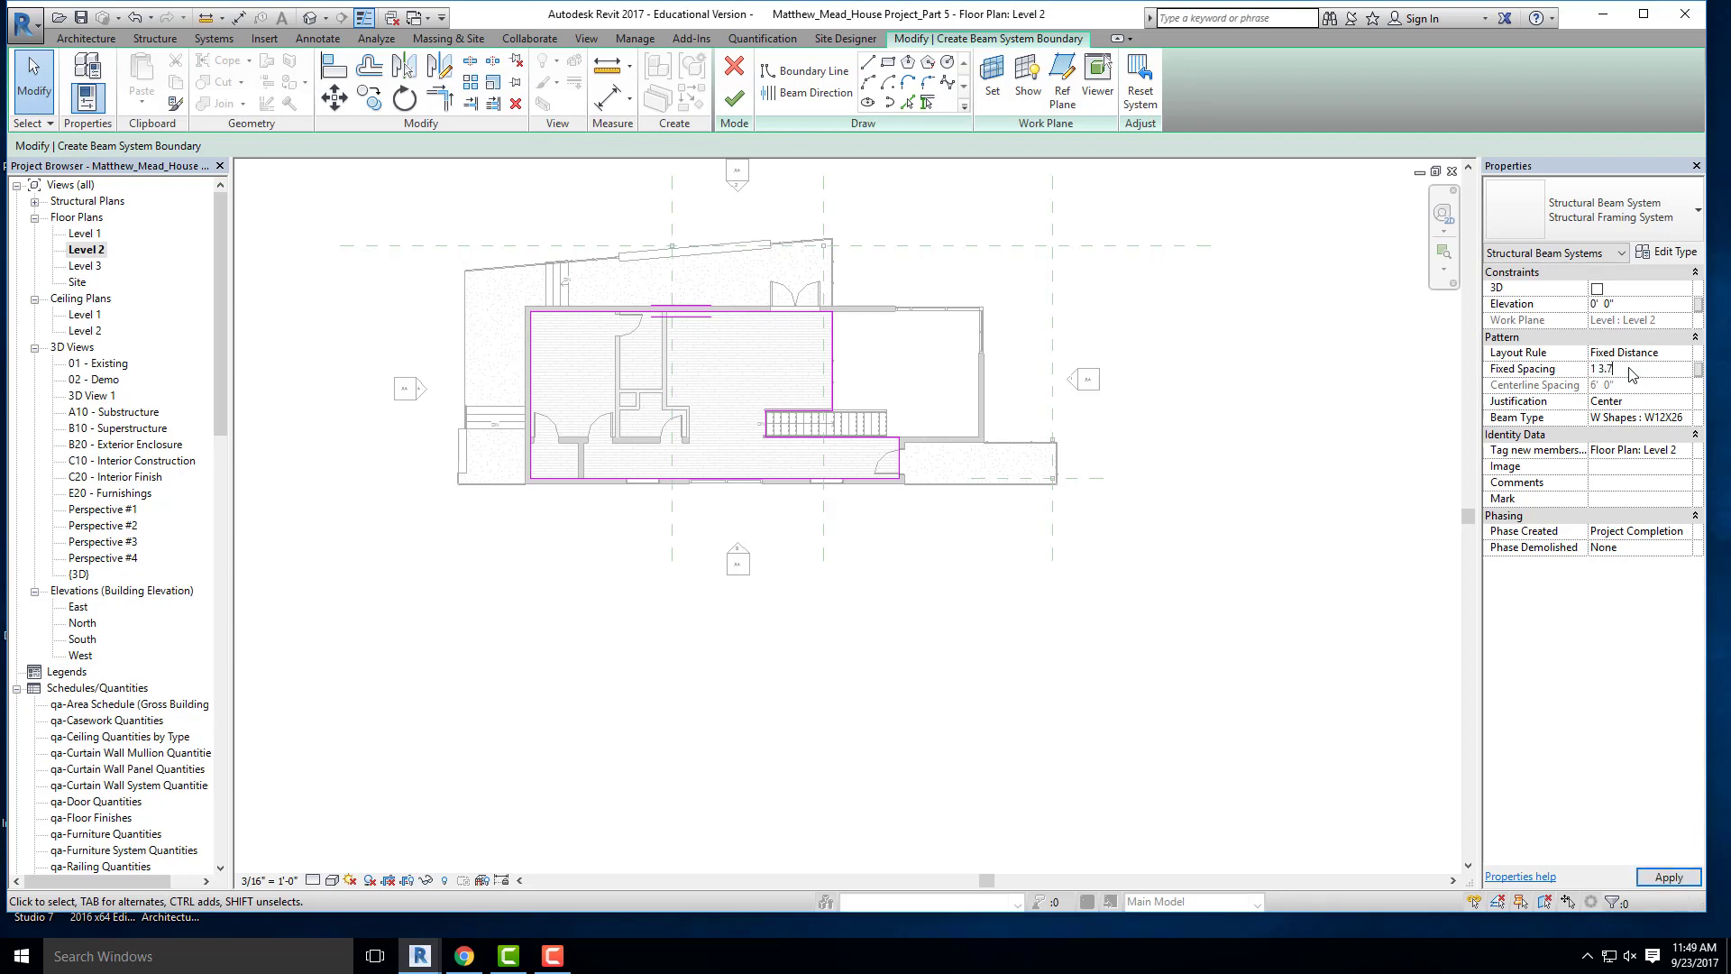
pyautogui.write('5"')
pyautogui.press('Return')
# - Examine the available beam types for the beam system and compare them with the beam type required in the exercise PDF
pyautogui.click(1664, 417)
pyautogui.click(1684, 417)
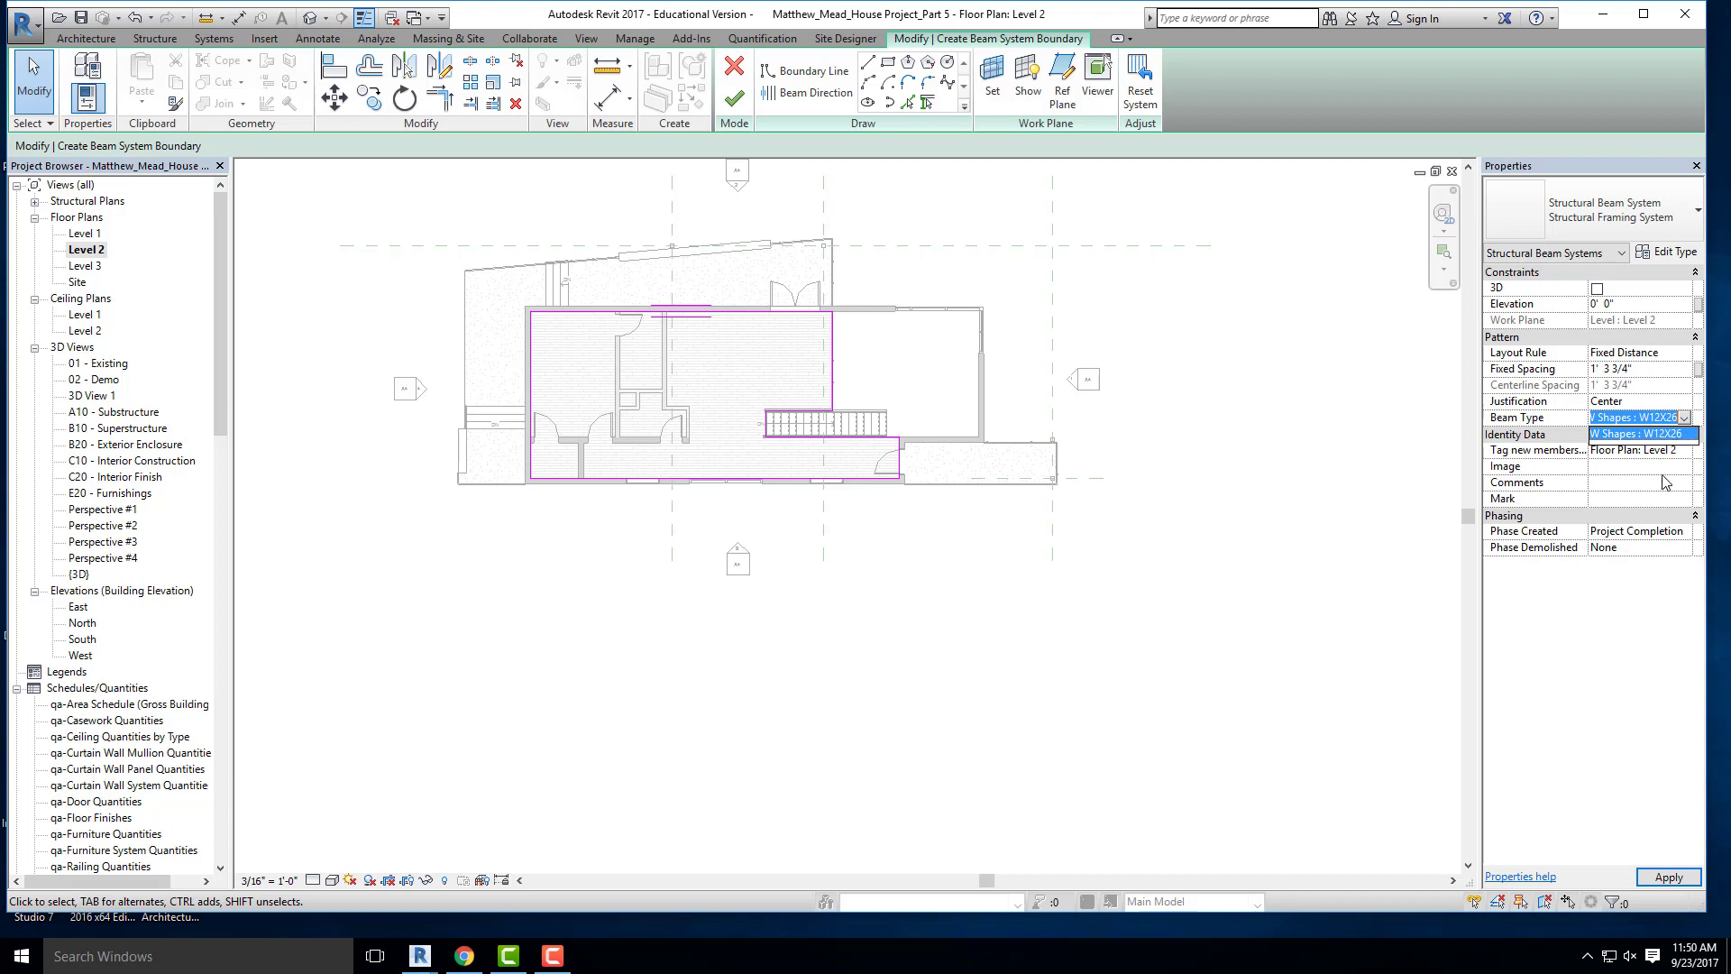
pyautogui.click(1629, 604)
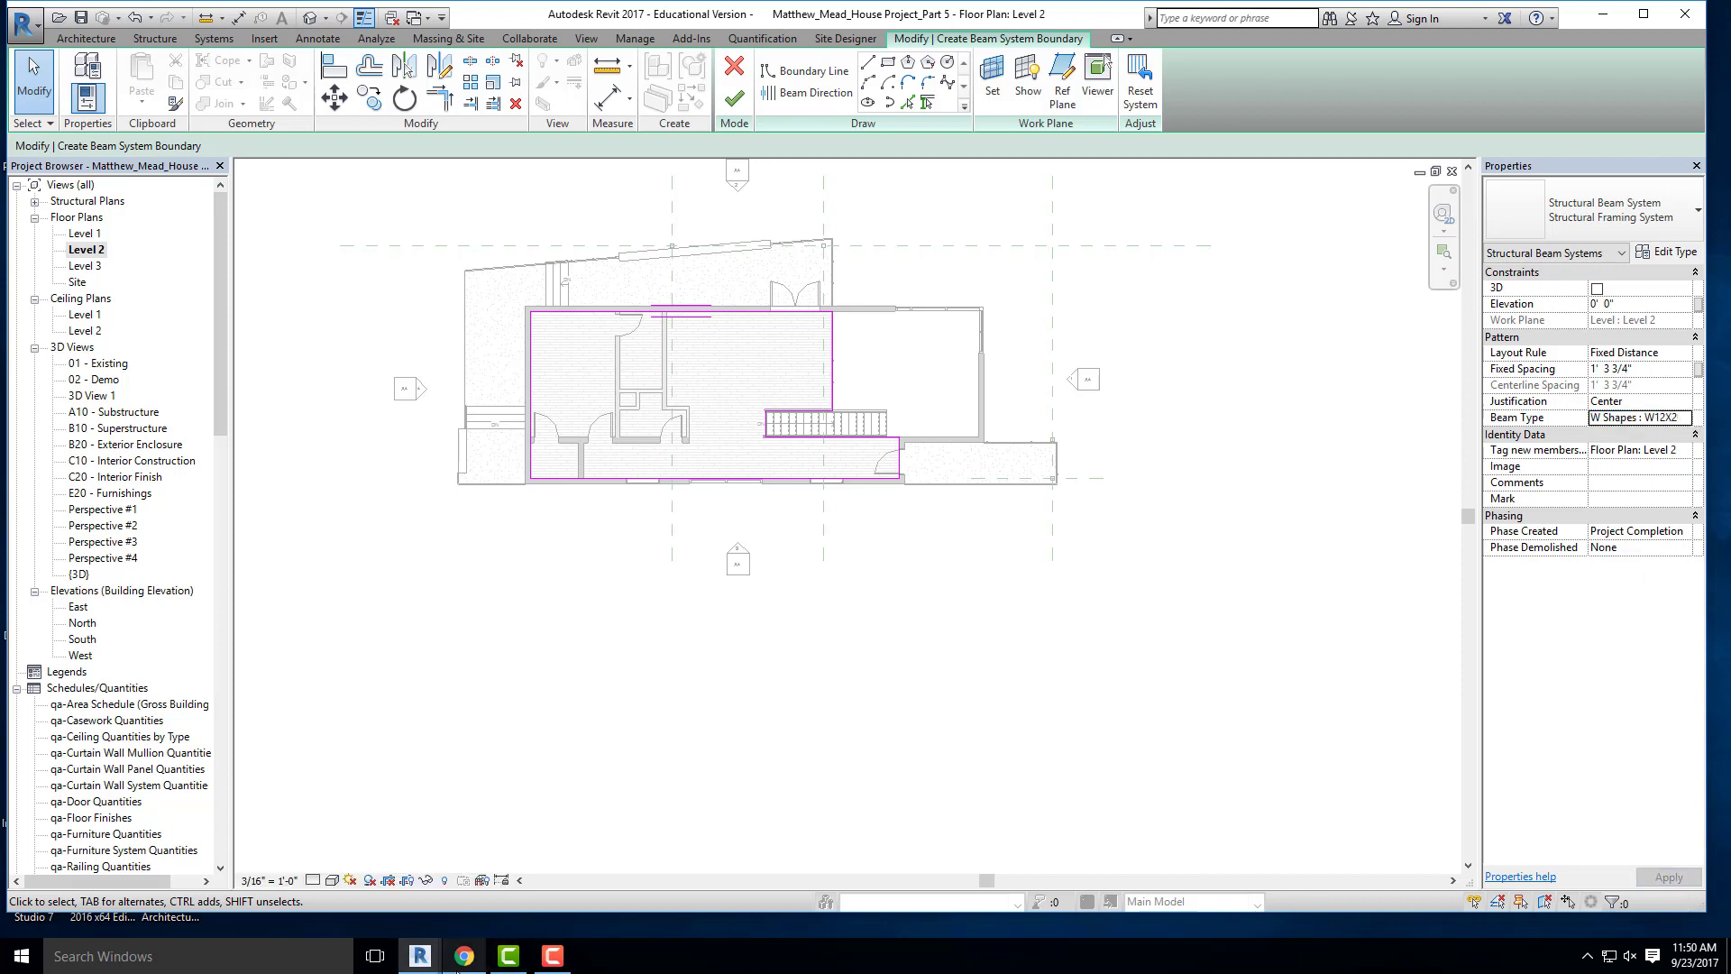
pyautogui.click(463, 956)
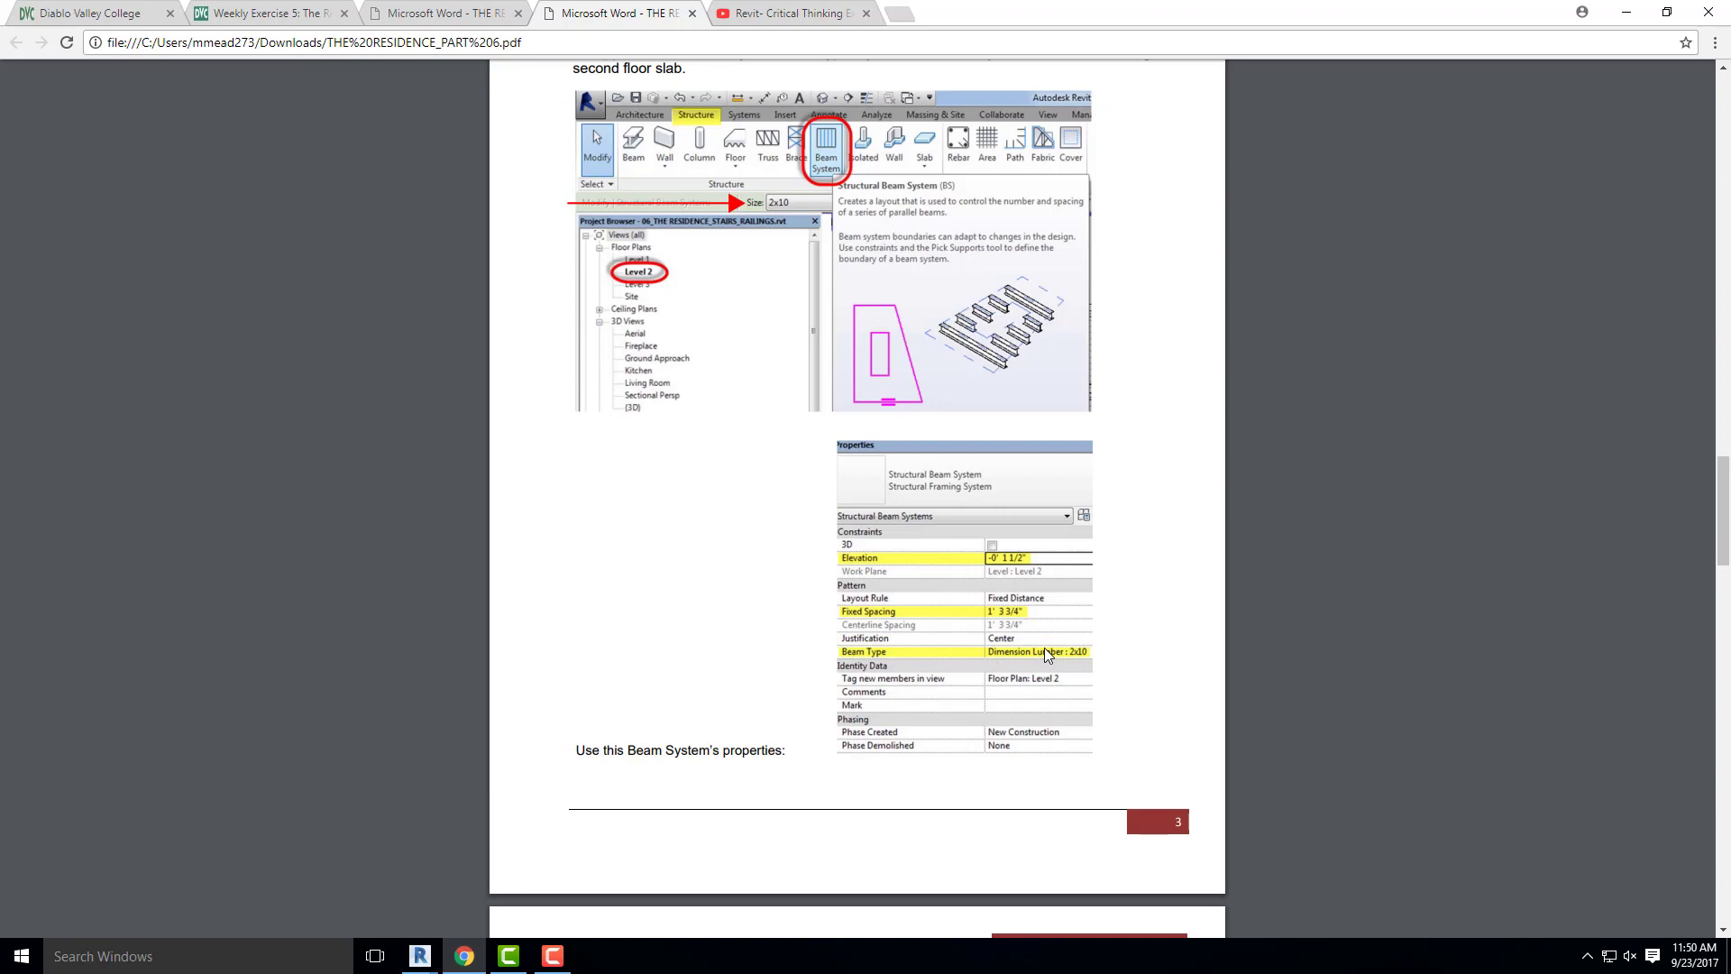
pyautogui.hotkey('alt', 'Tab')
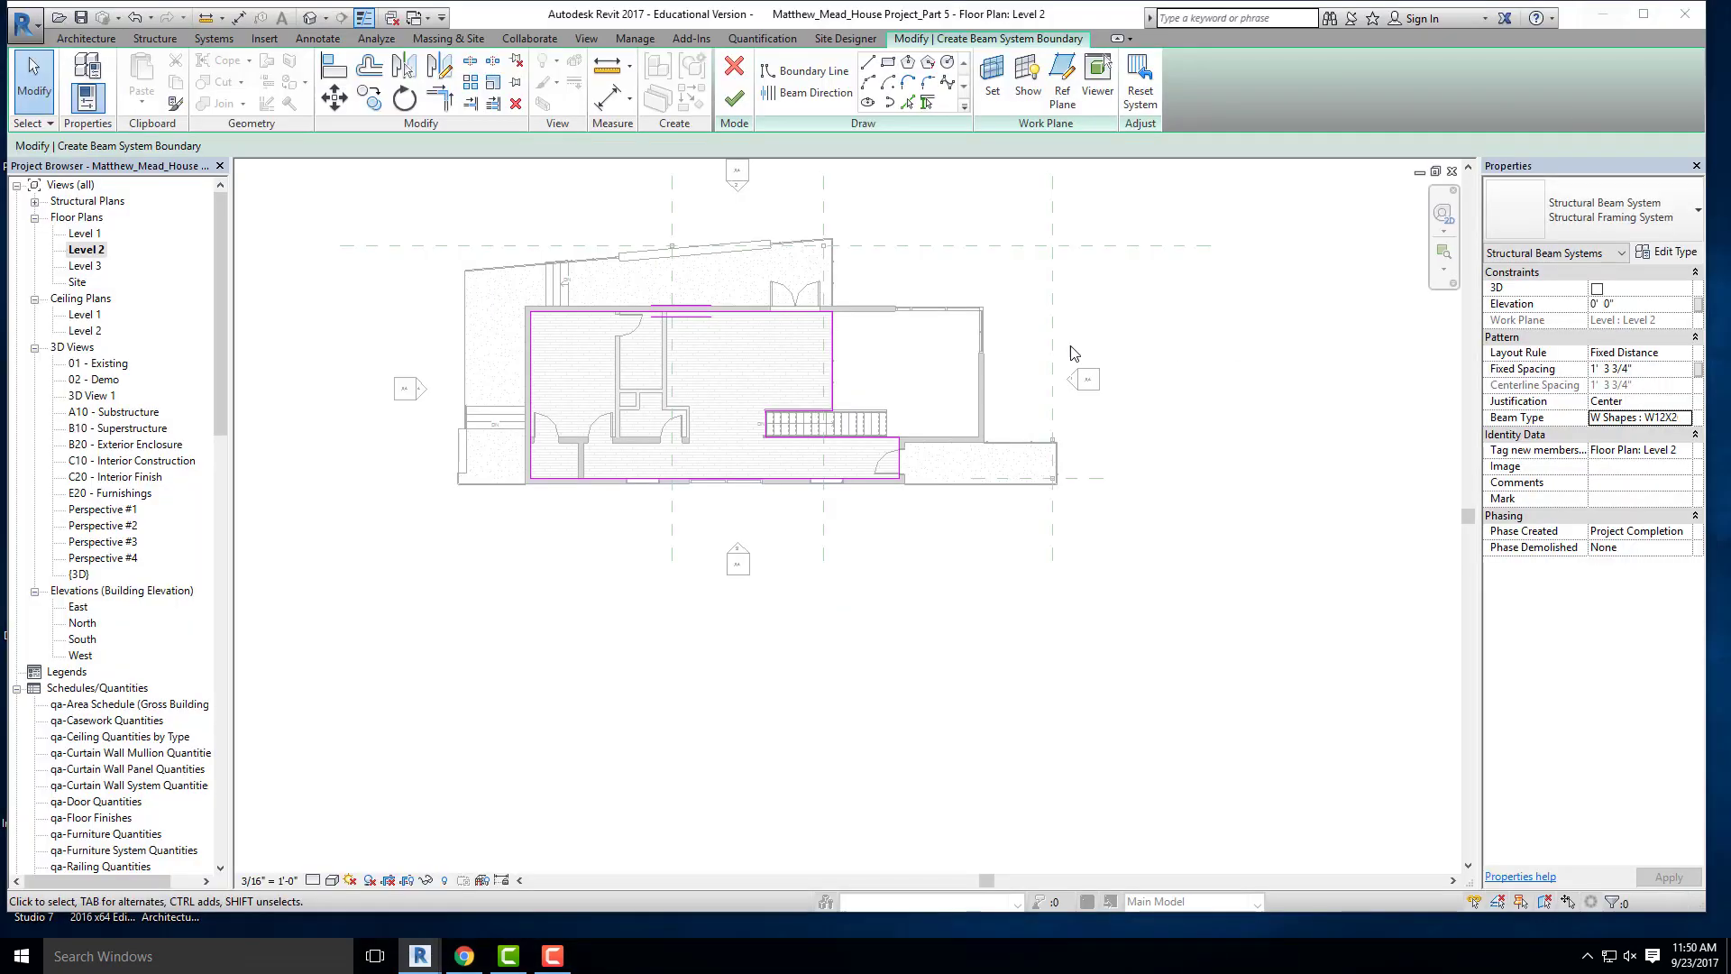
# - Copy all the beam system boundary lines to the clipboard and discard the structural beam system sketch
pyautogui.moveTo(886, 312); pyautogui.dragTo(915, 398, button='middle')
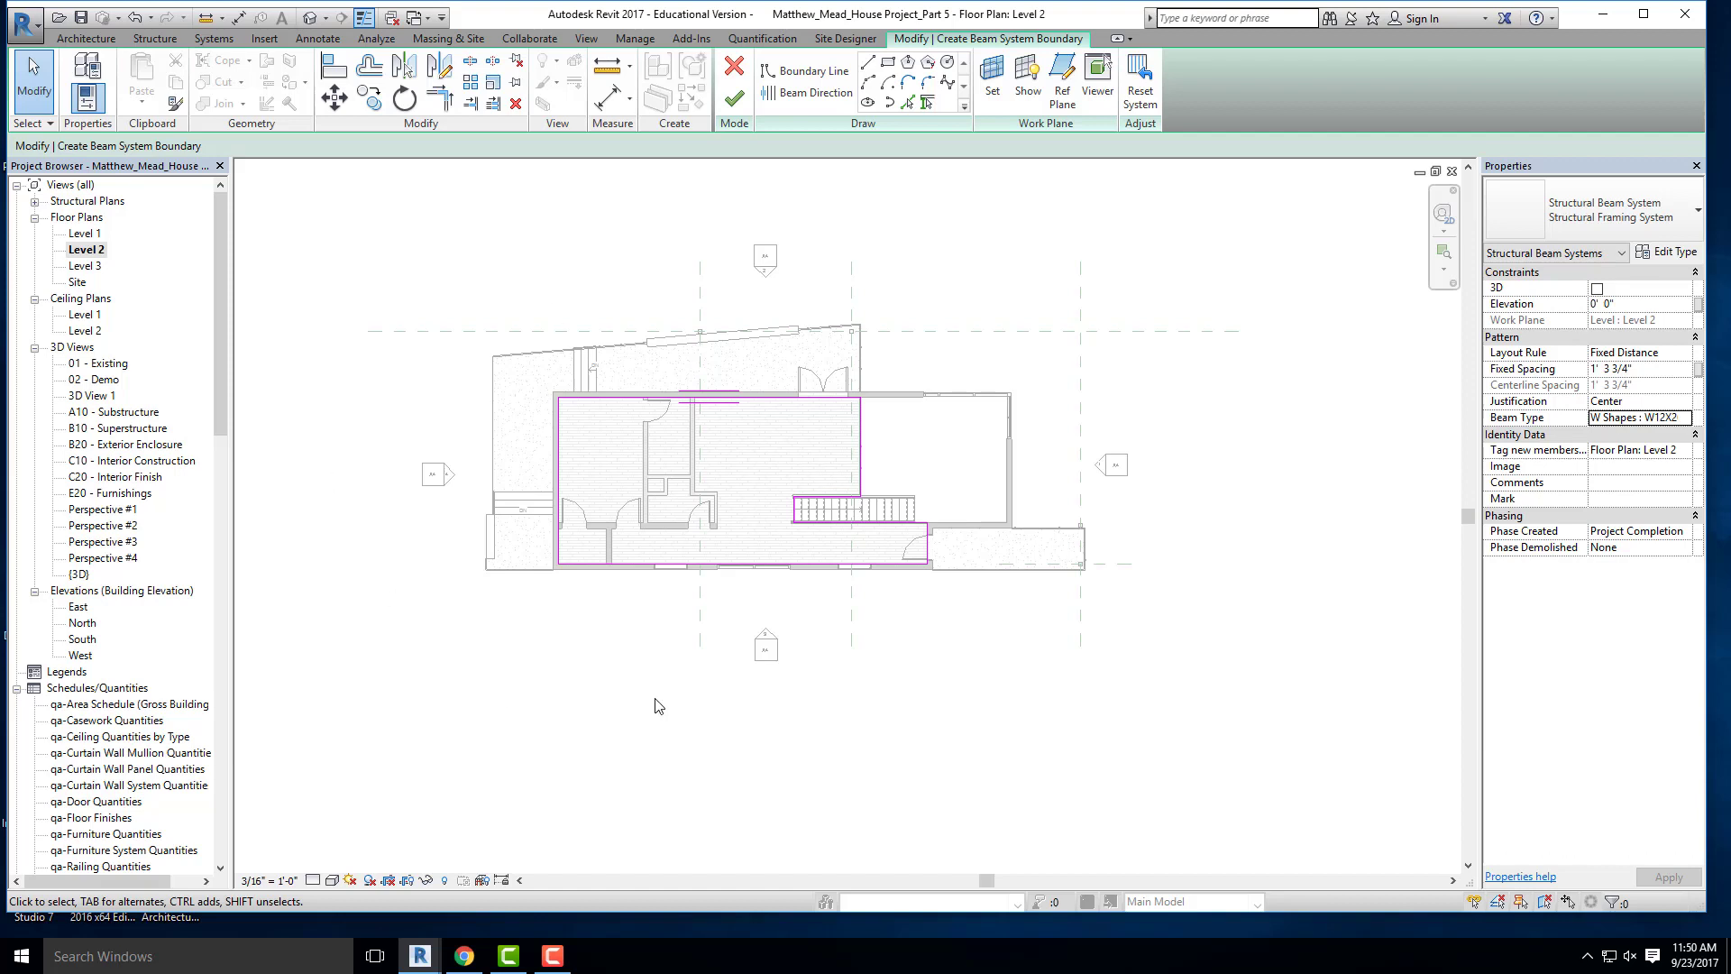
pyautogui.moveTo(977, 615); pyautogui.dragTo(595, 390)
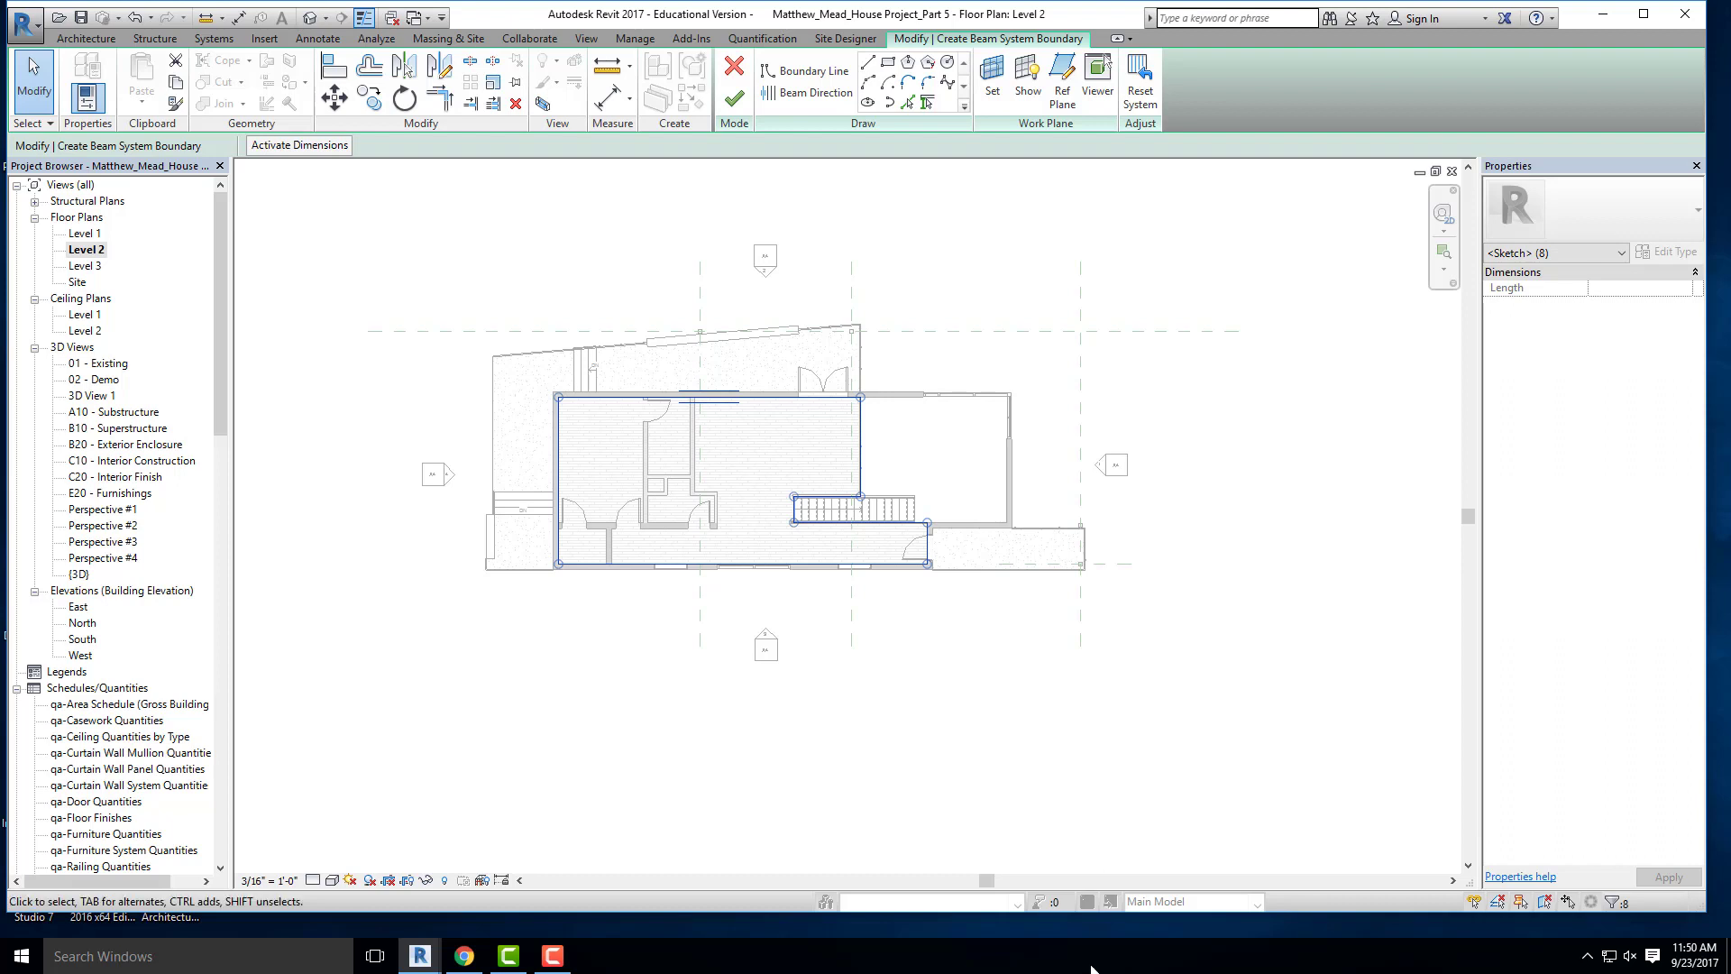
pyautogui.click(735, 70)
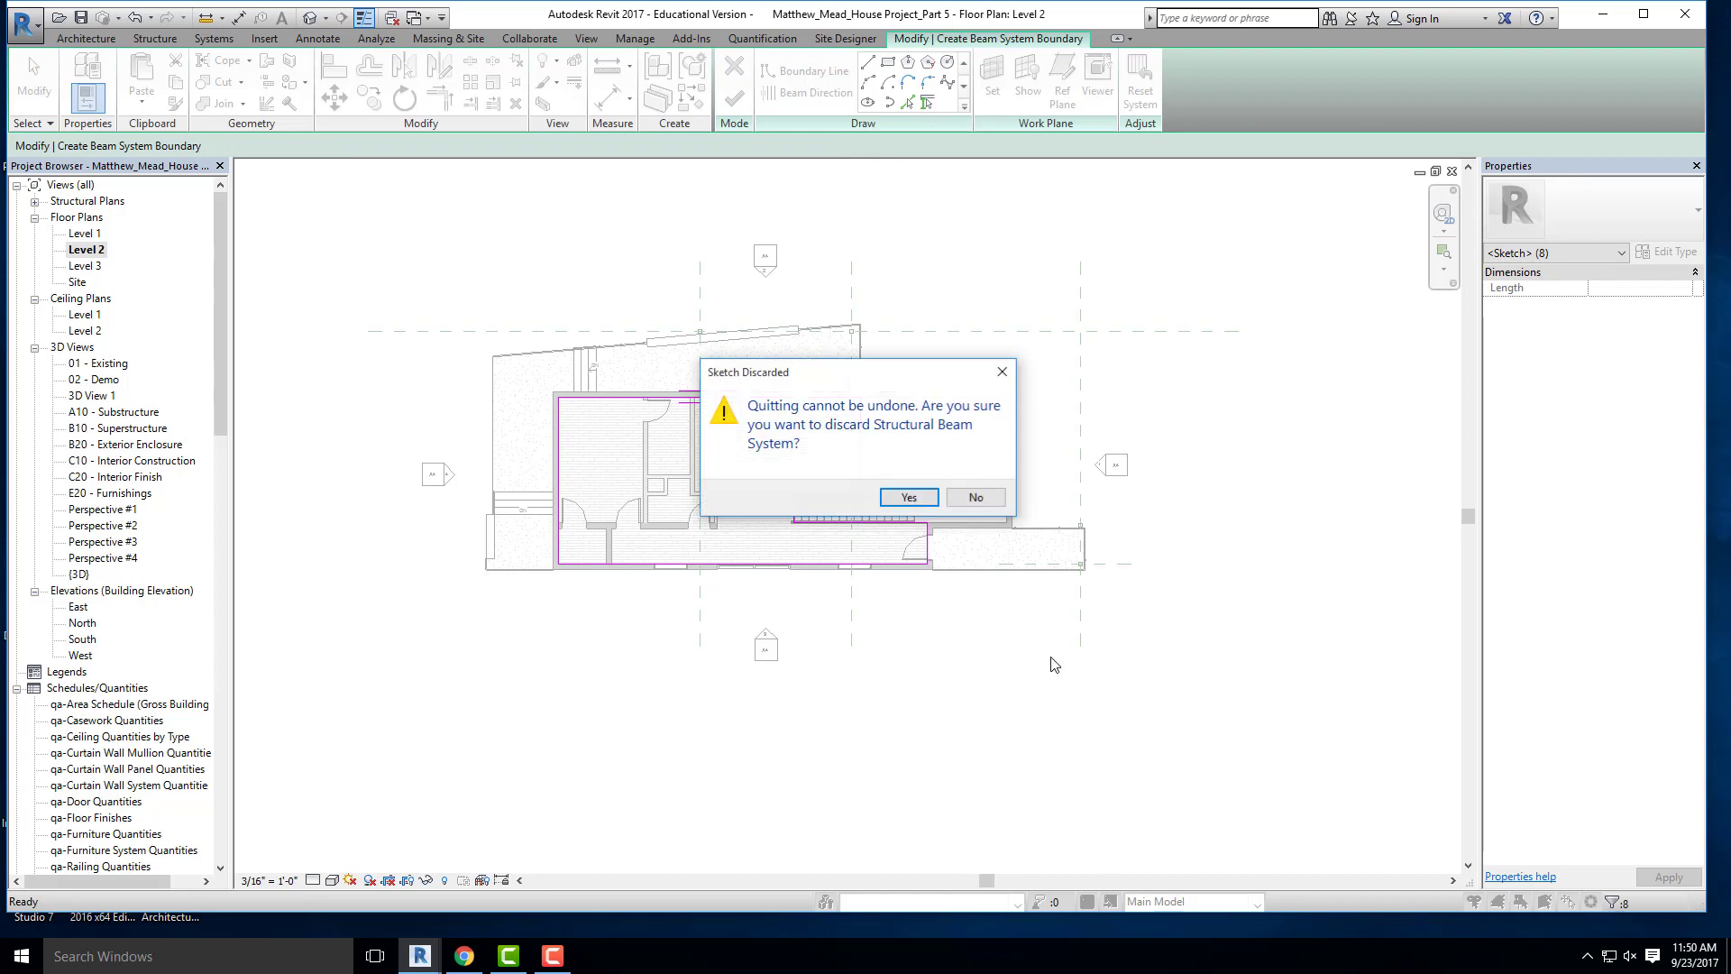
pyautogui.click(932, 501)
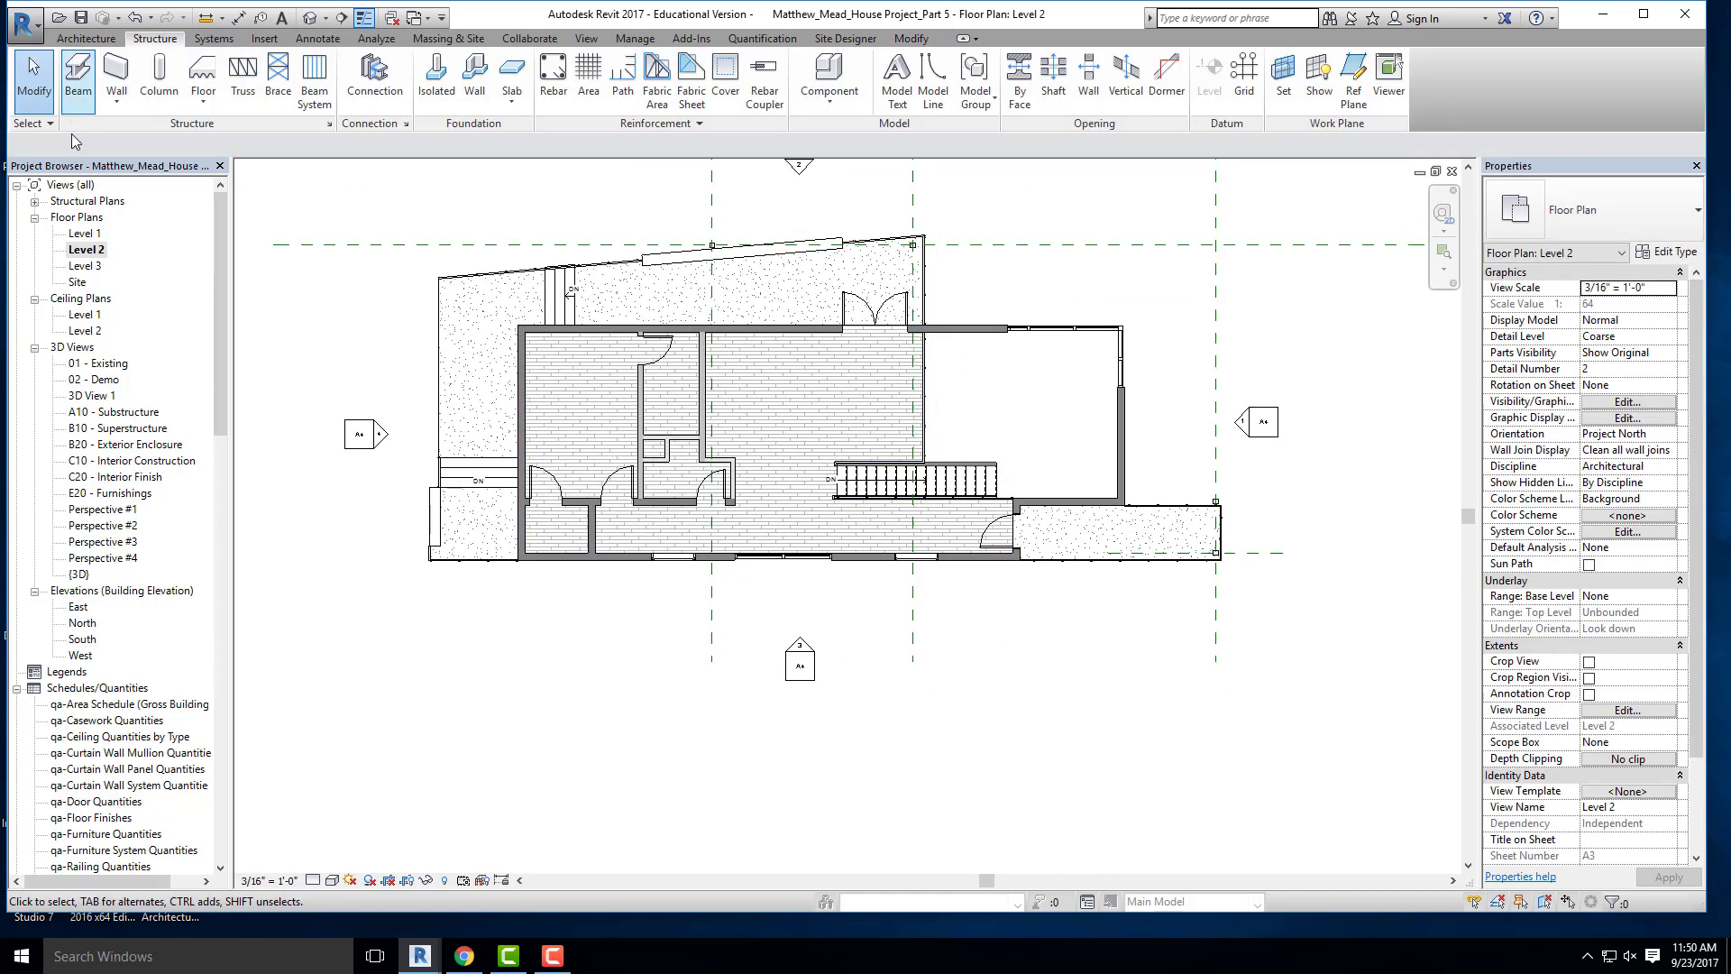
# - Start the Beam command and browse to the US Imperial library's Structural Framing > Wood folder to load a family into the beam's type properties
pyautogui.click(79, 83)
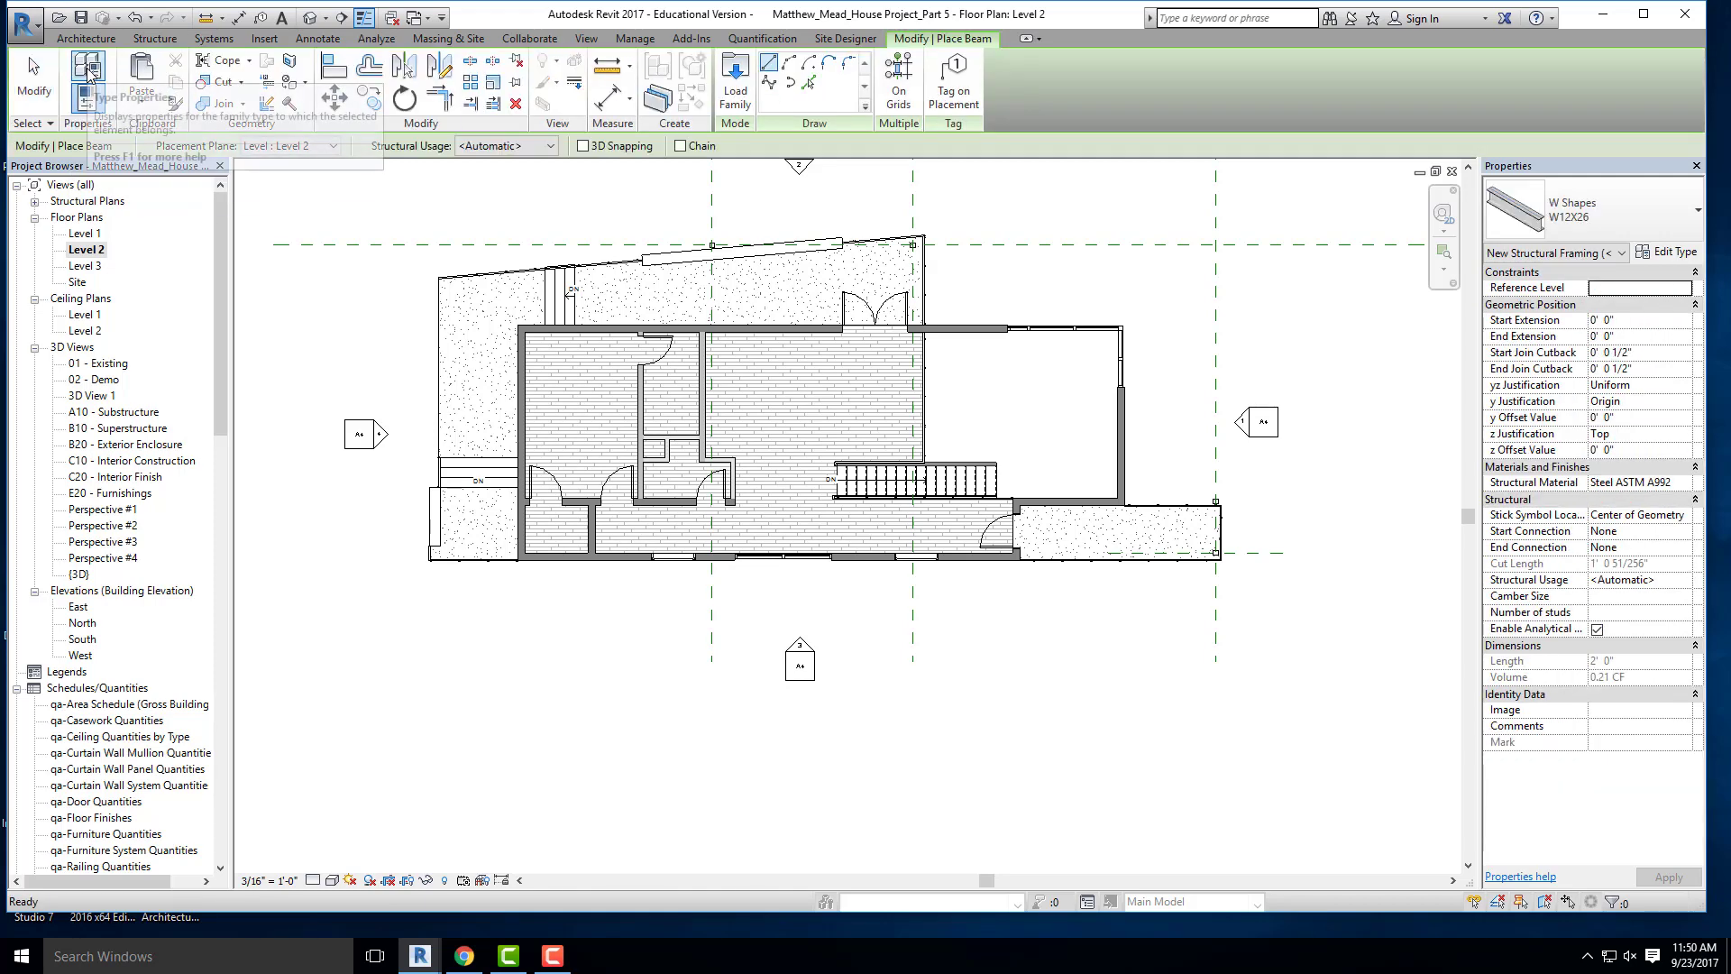
pyautogui.click(1676, 253)
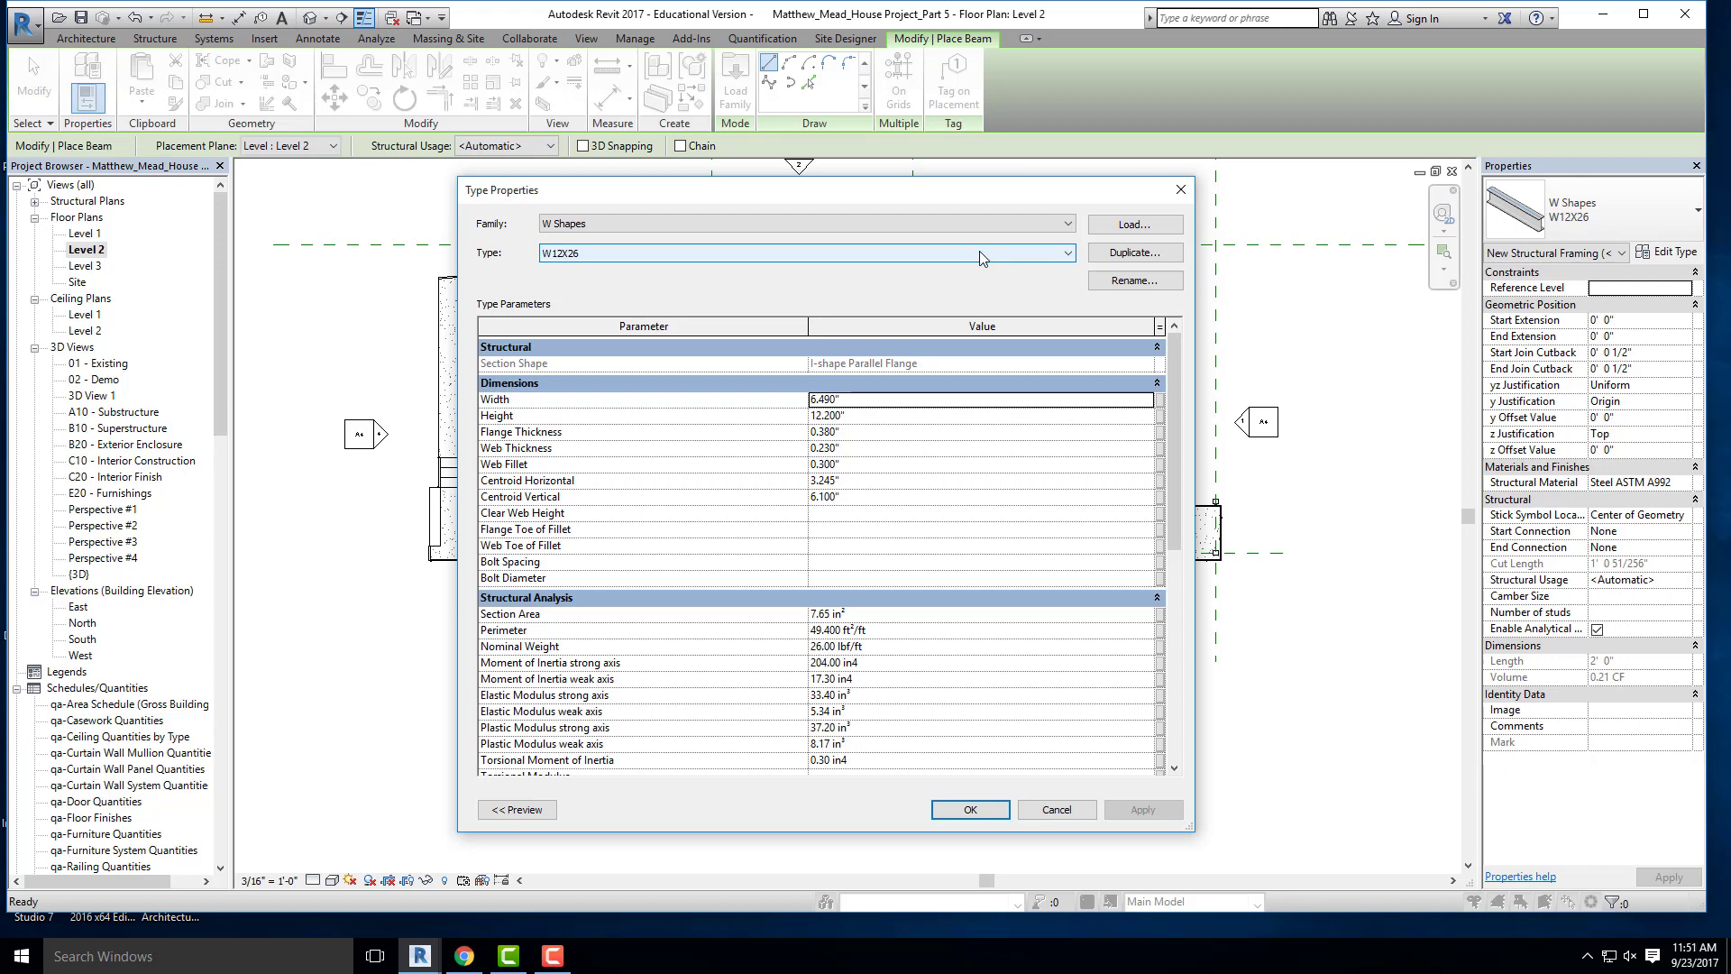
pyautogui.click(1134, 225)
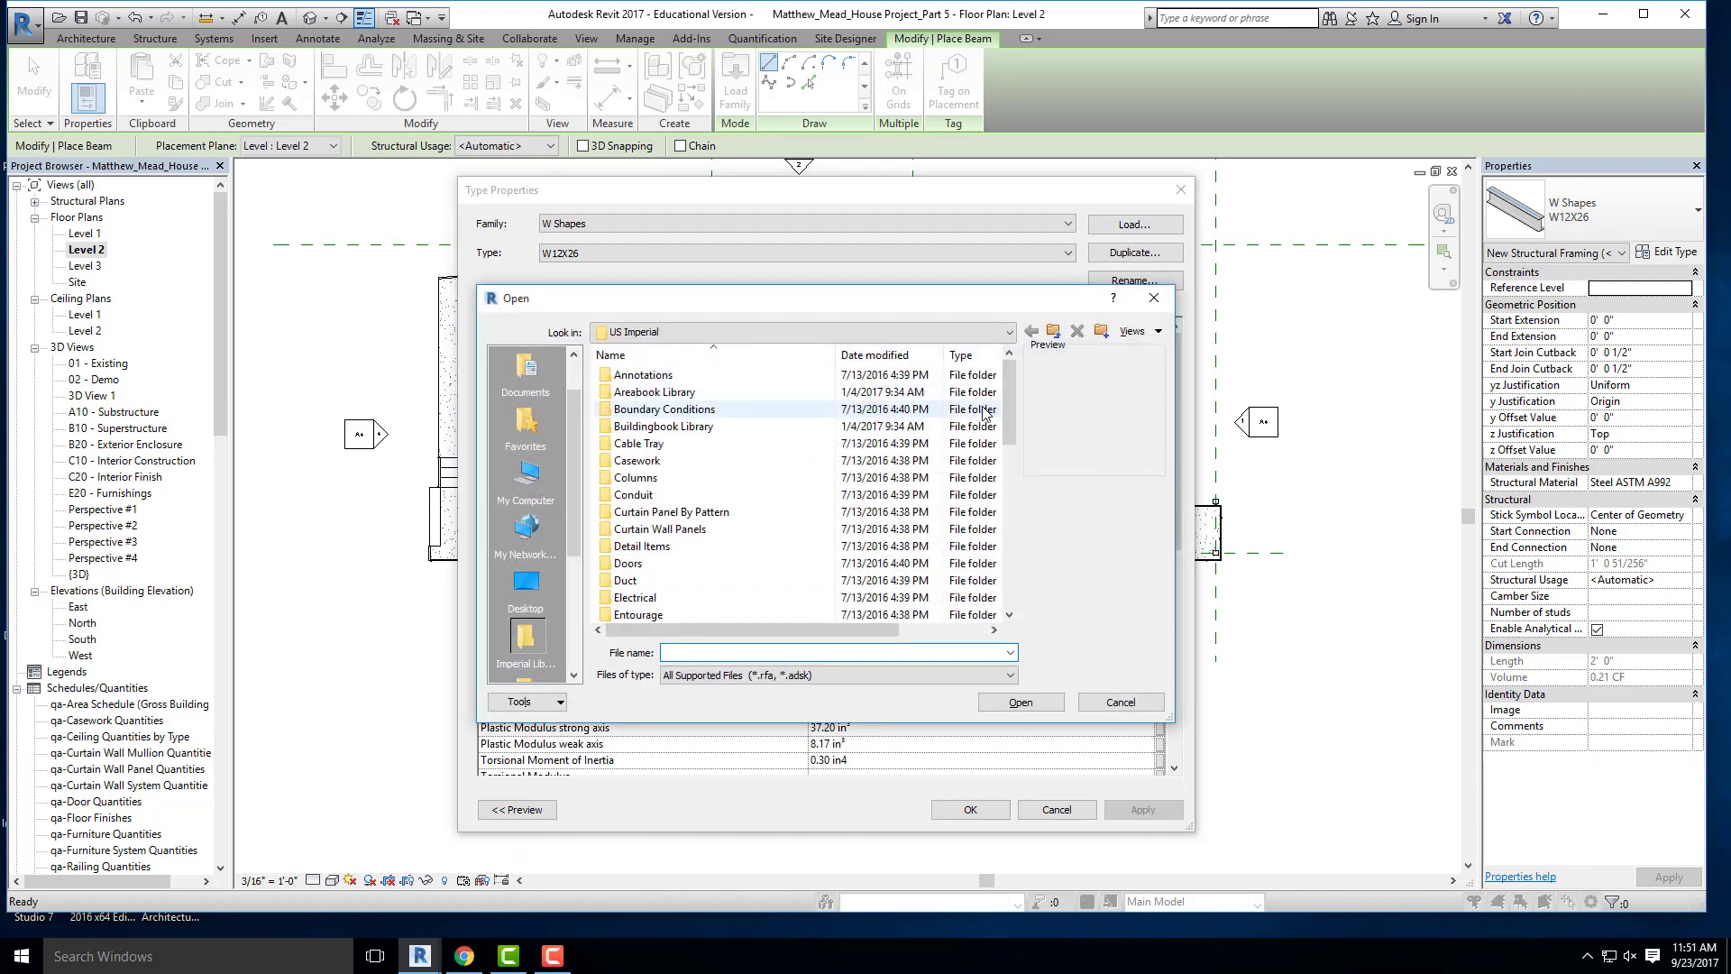
pyautogui.moveTo(1004, 381); pyautogui.dragTo(1008, 551)
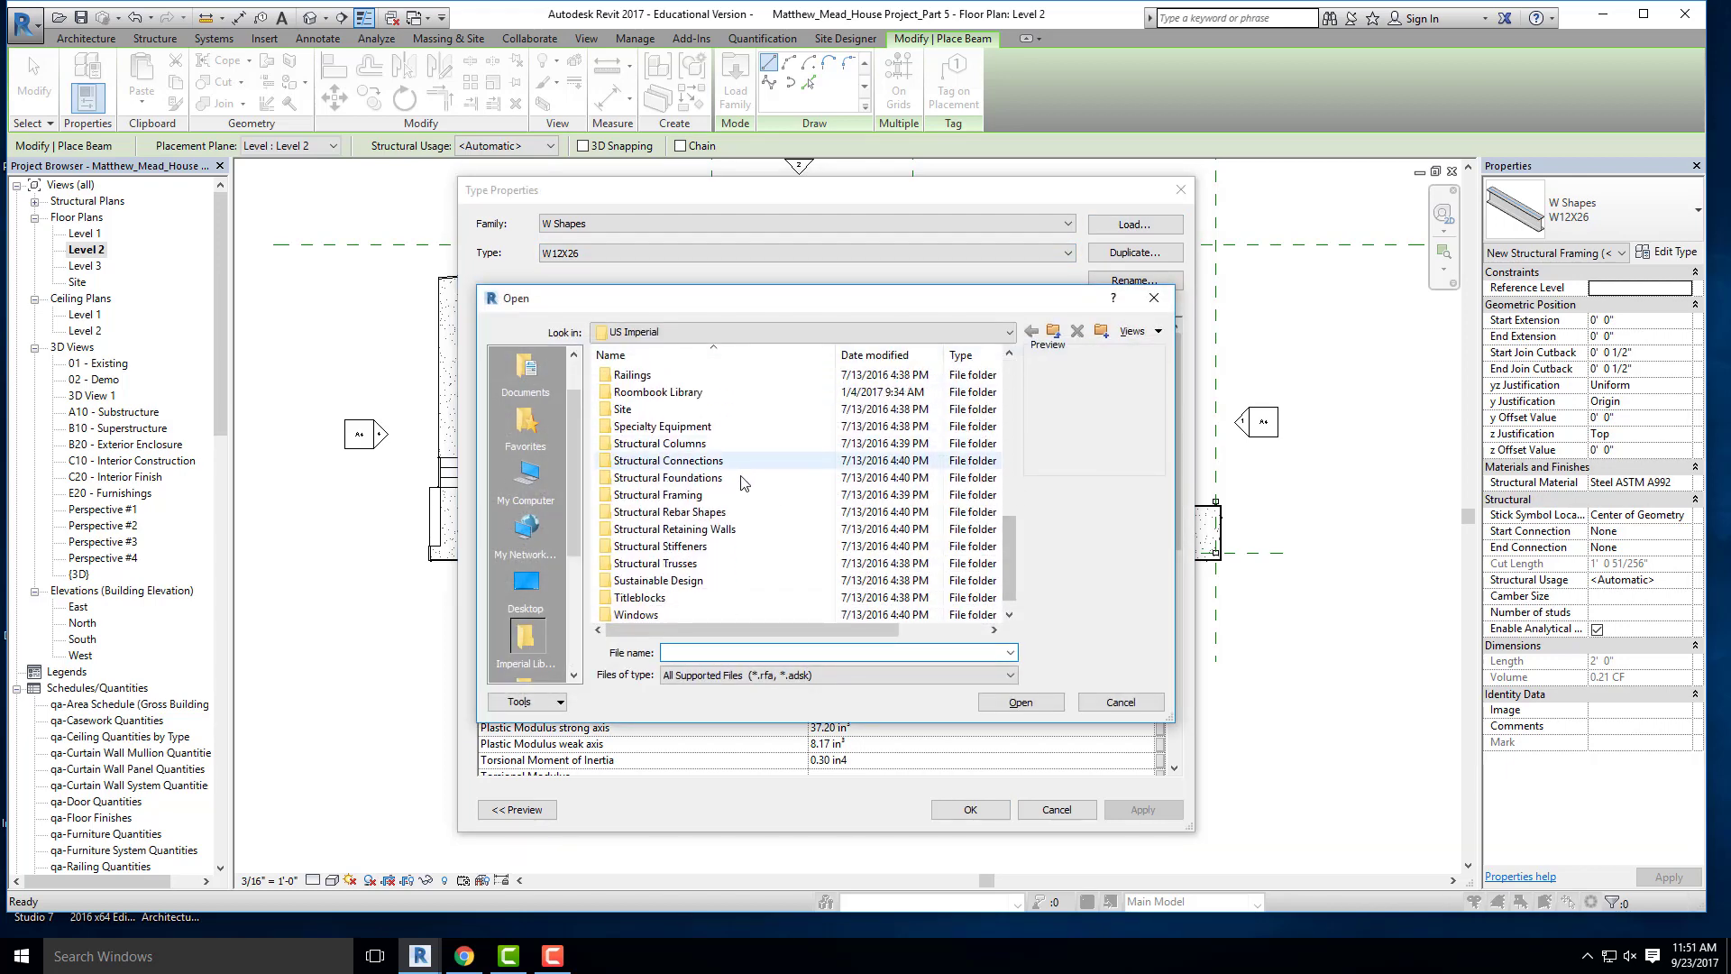
pyautogui.doubleClick(693, 498)
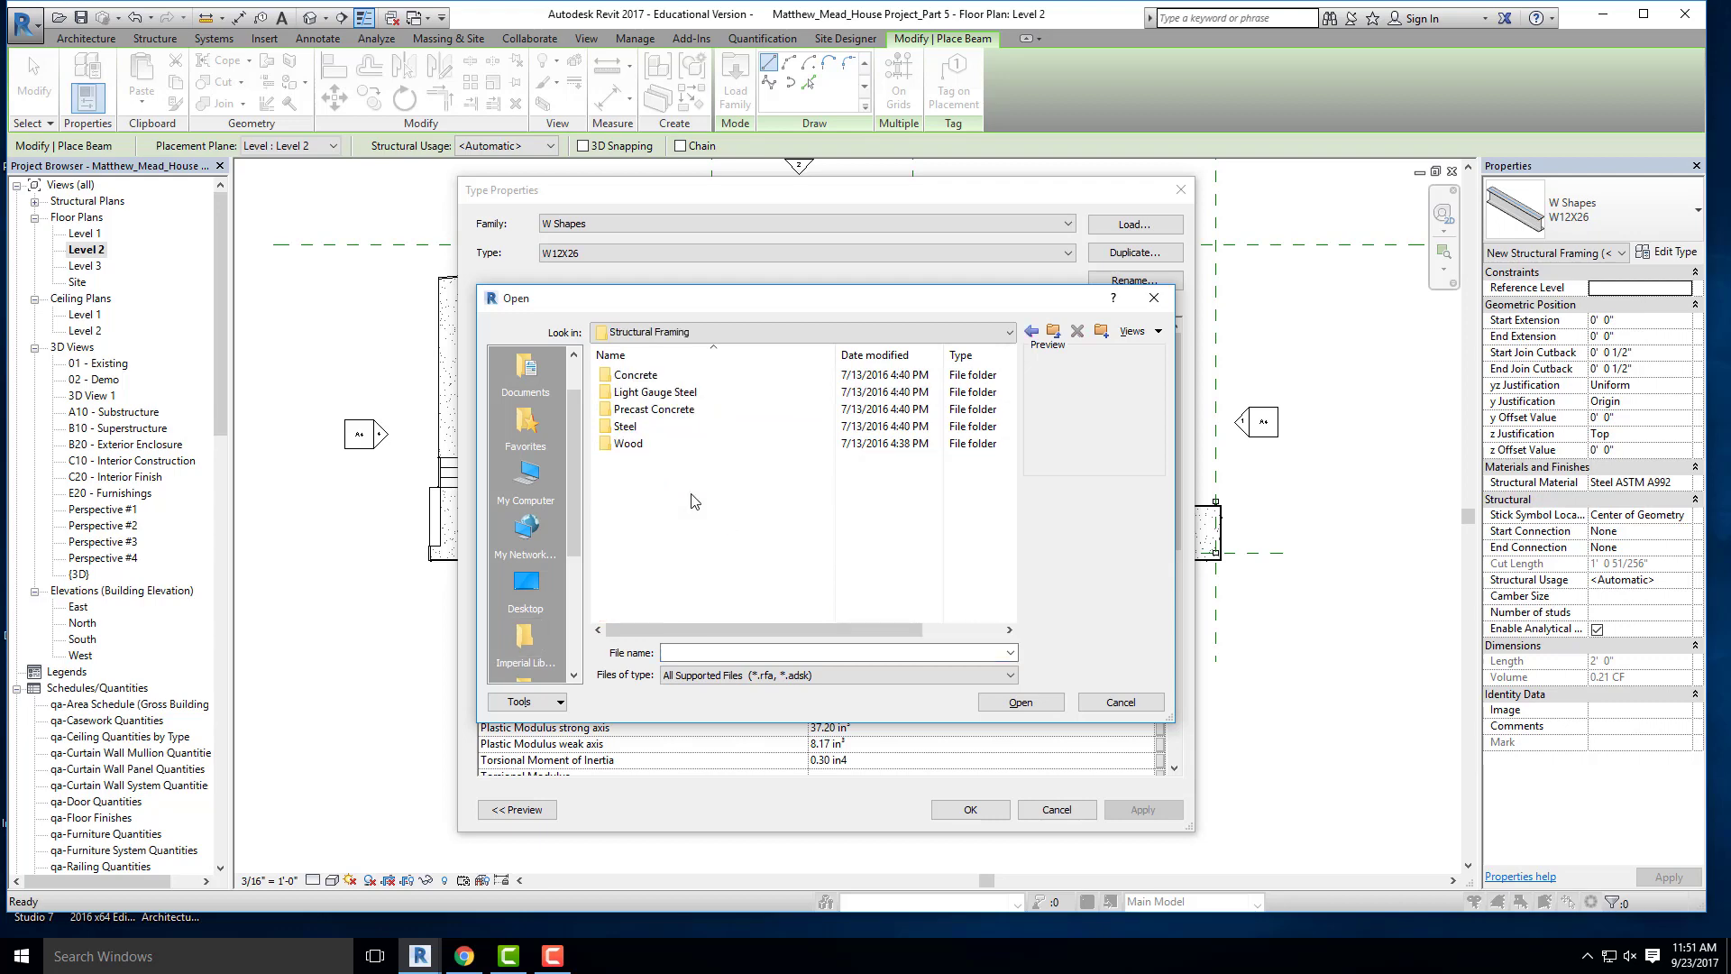
pyautogui.doubleClick(635, 446)
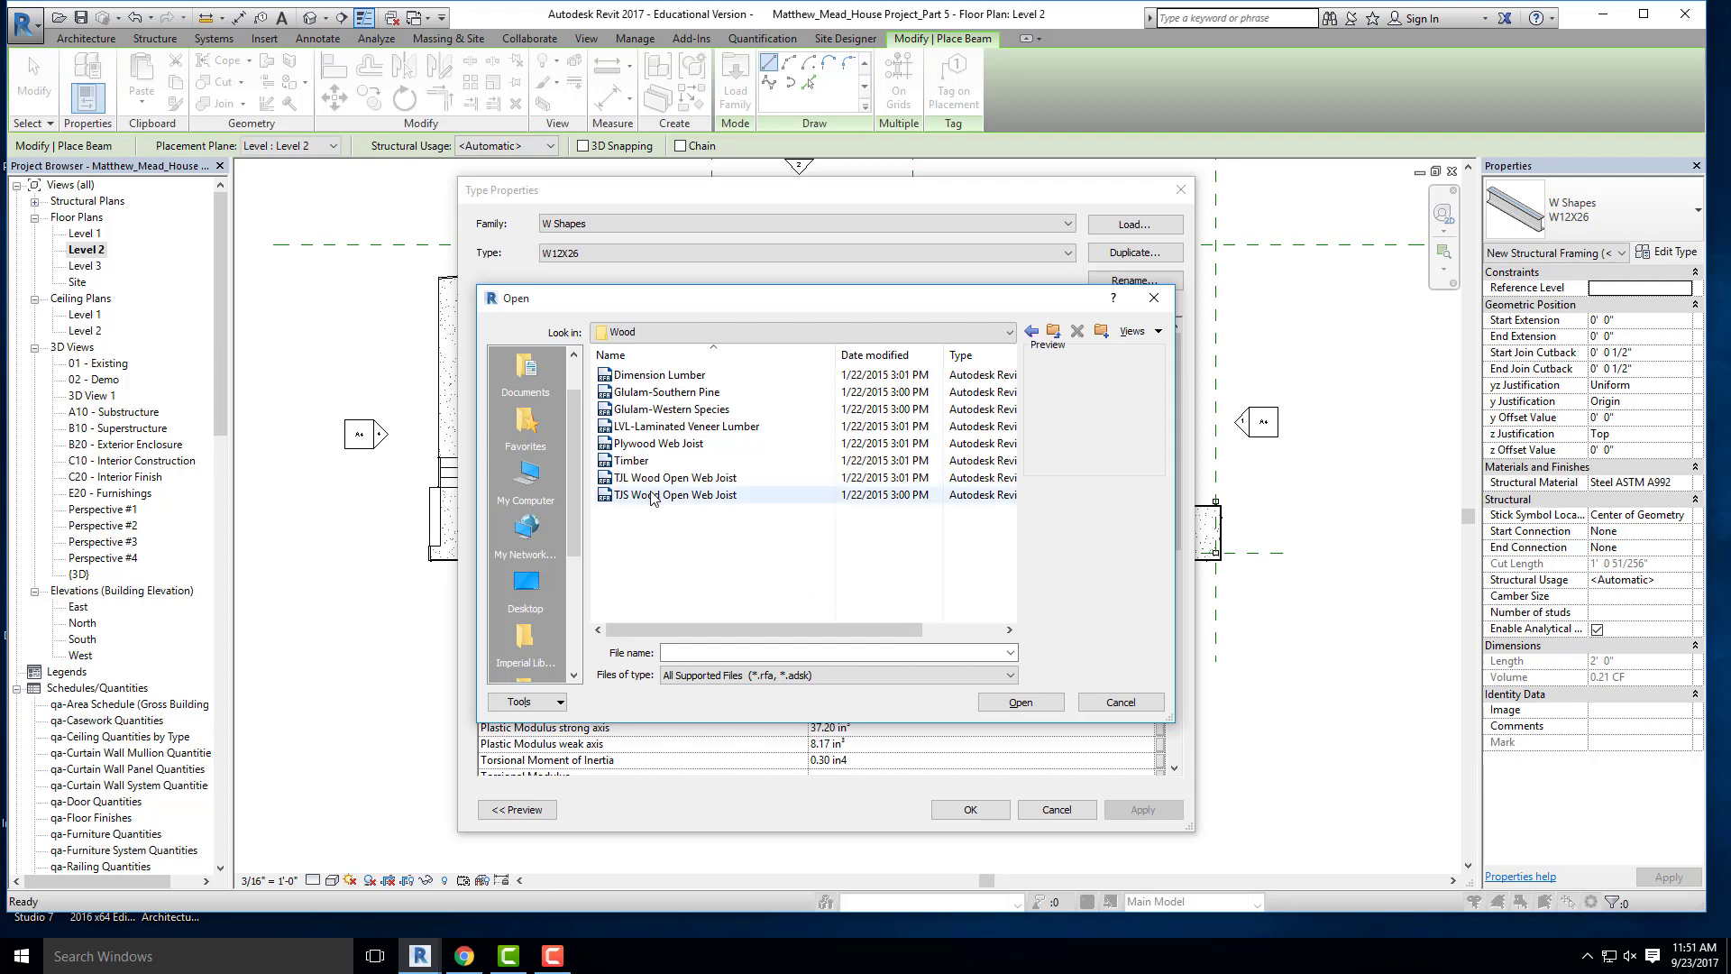
# - Load the Dimension Lumber family with the 2x10 type and make it the current beam type
pyautogui.doubleClick(655, 377)
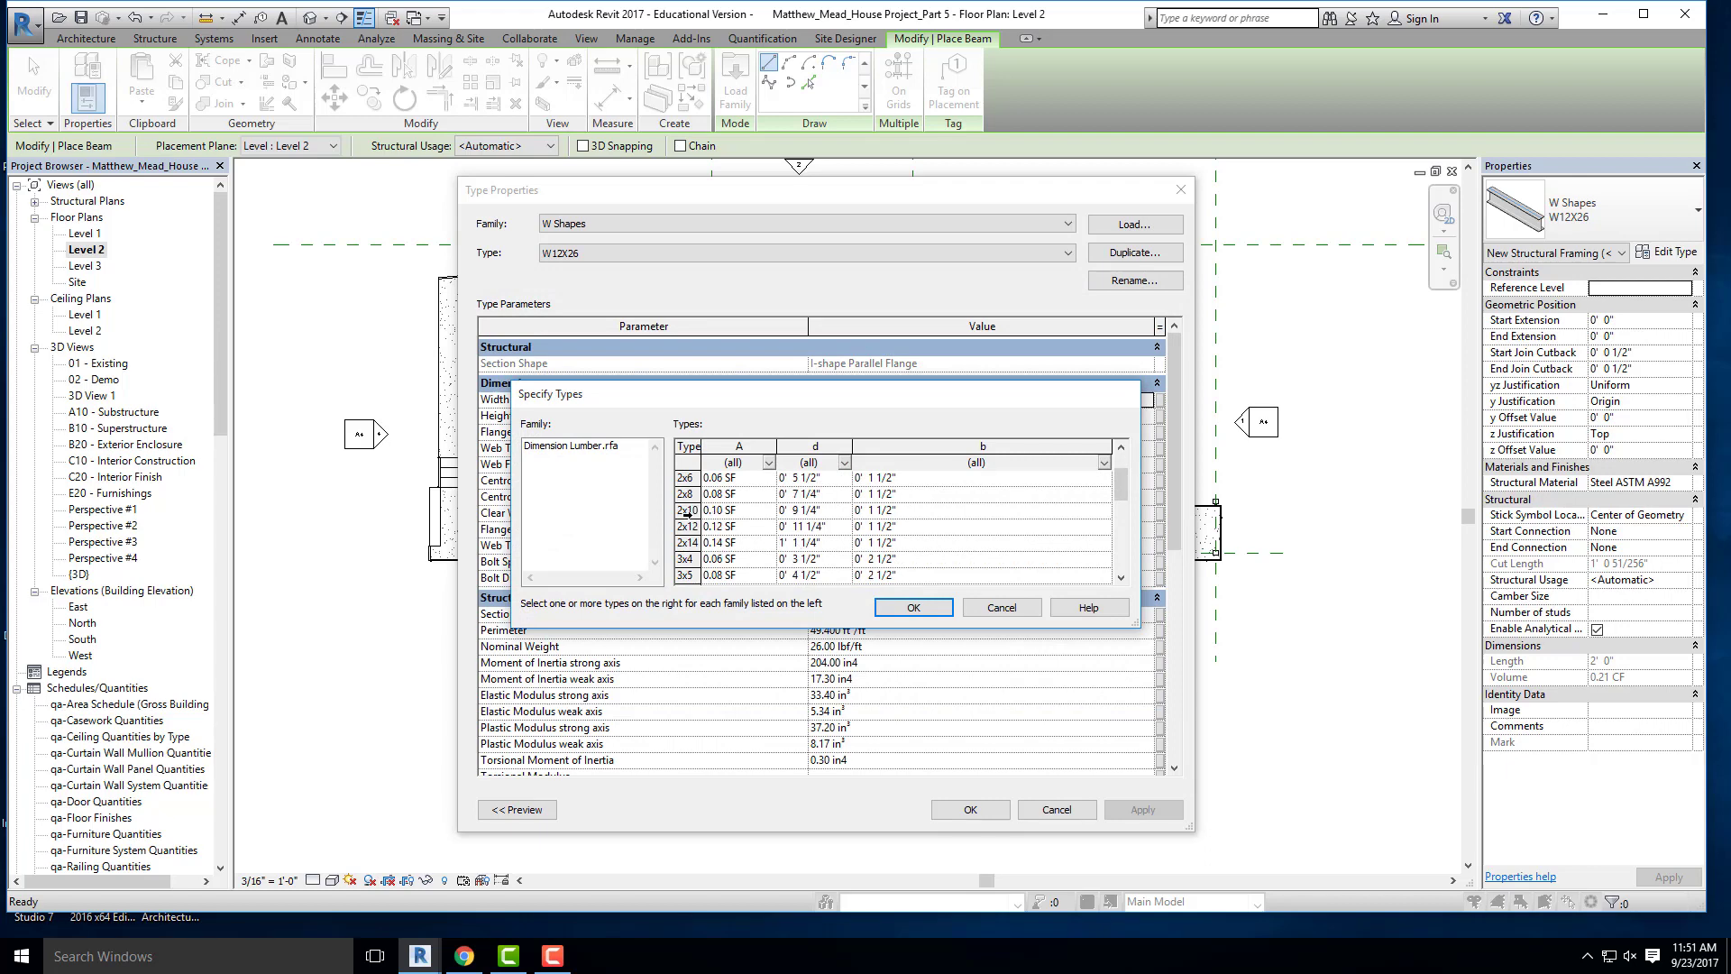
pyautogui.scroll(-5, 712, 519)
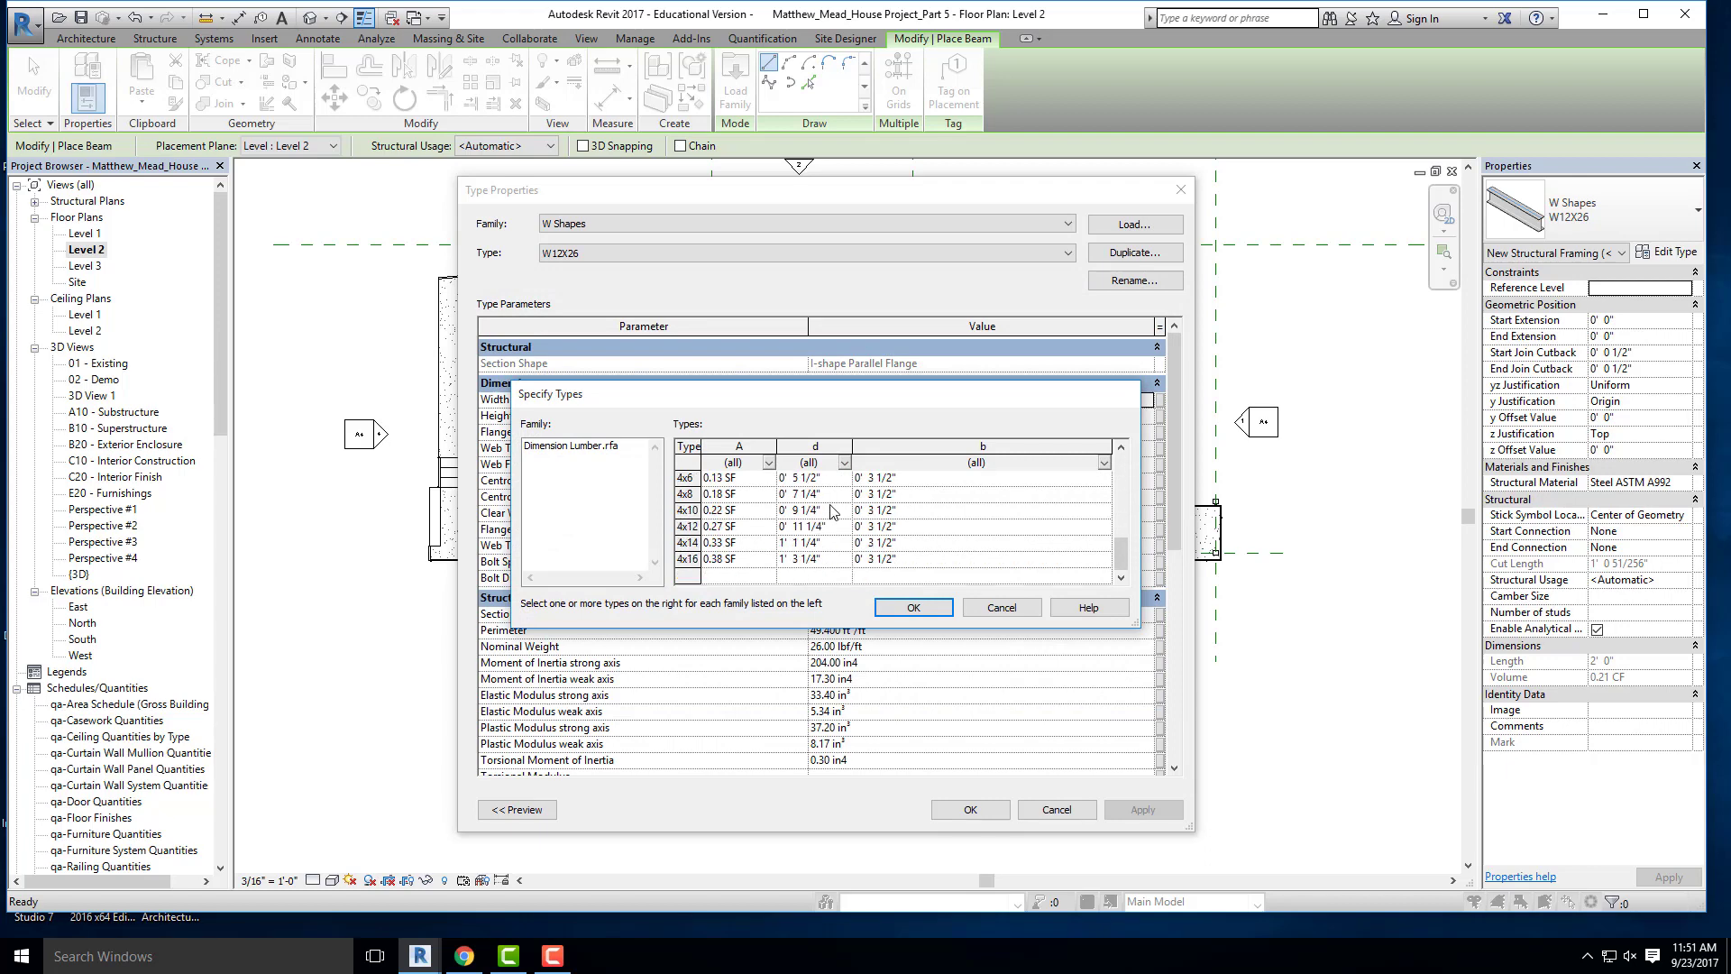
pyautogui.scroll(4, 725, 530)
pyautogui.scroll(3, 729, 532)
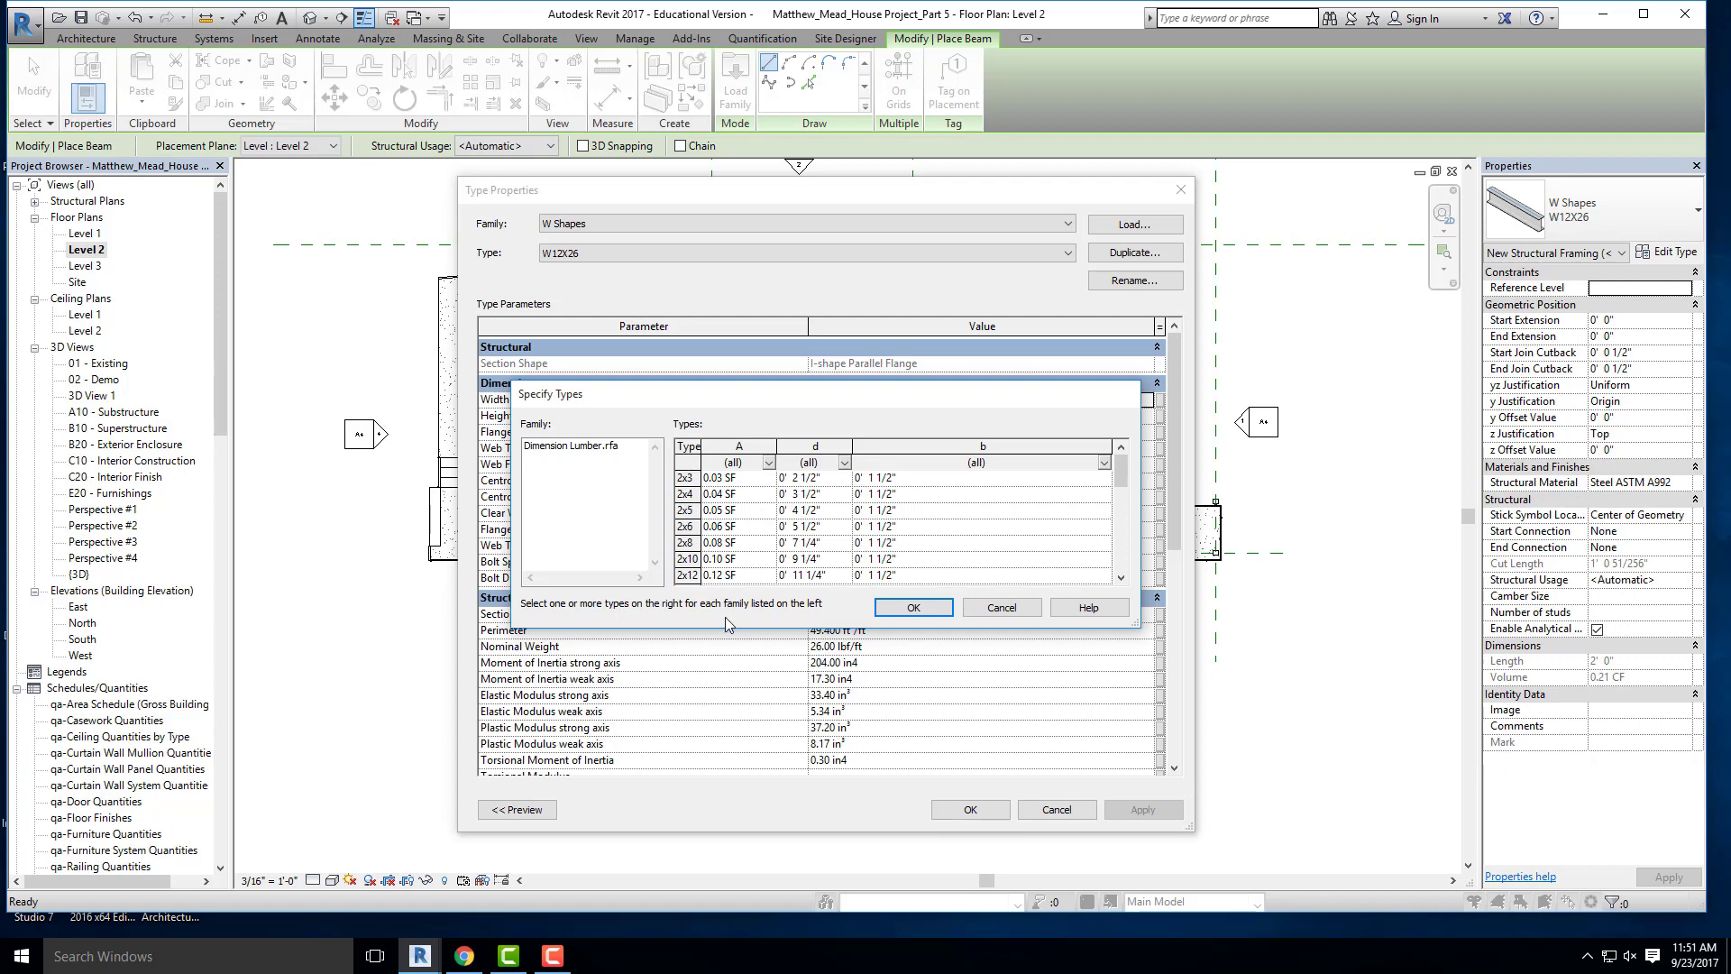
pyautogui.click(693, 559)
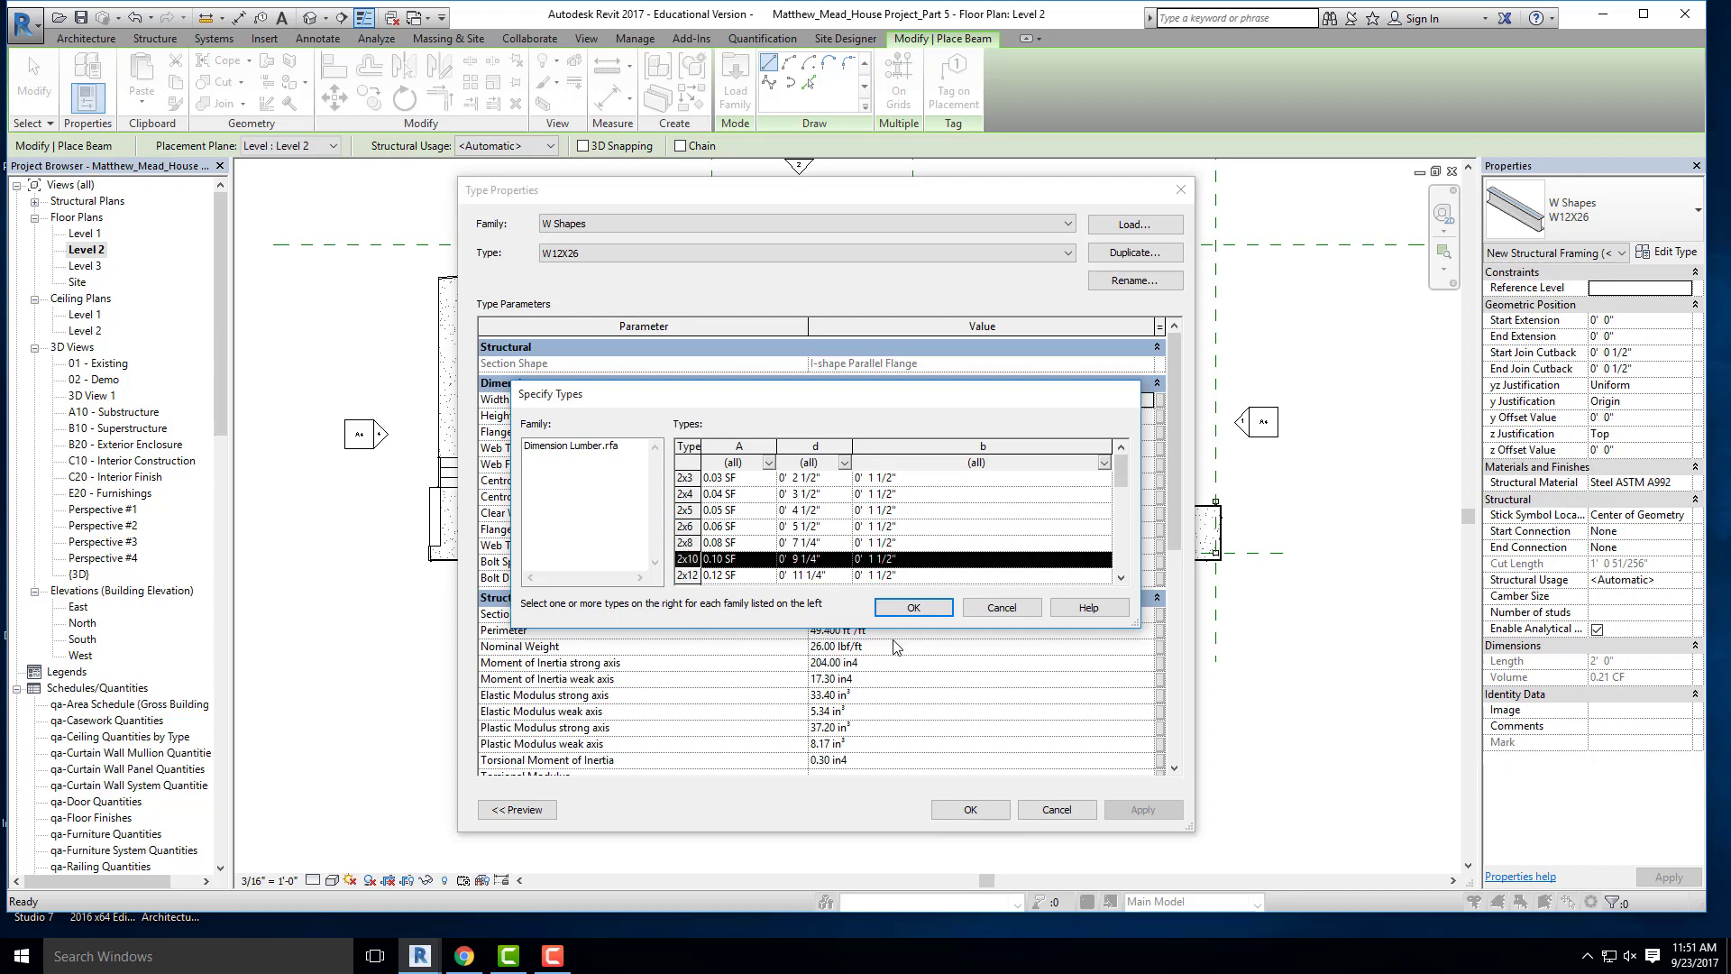
pyautogui.click(905, 610)
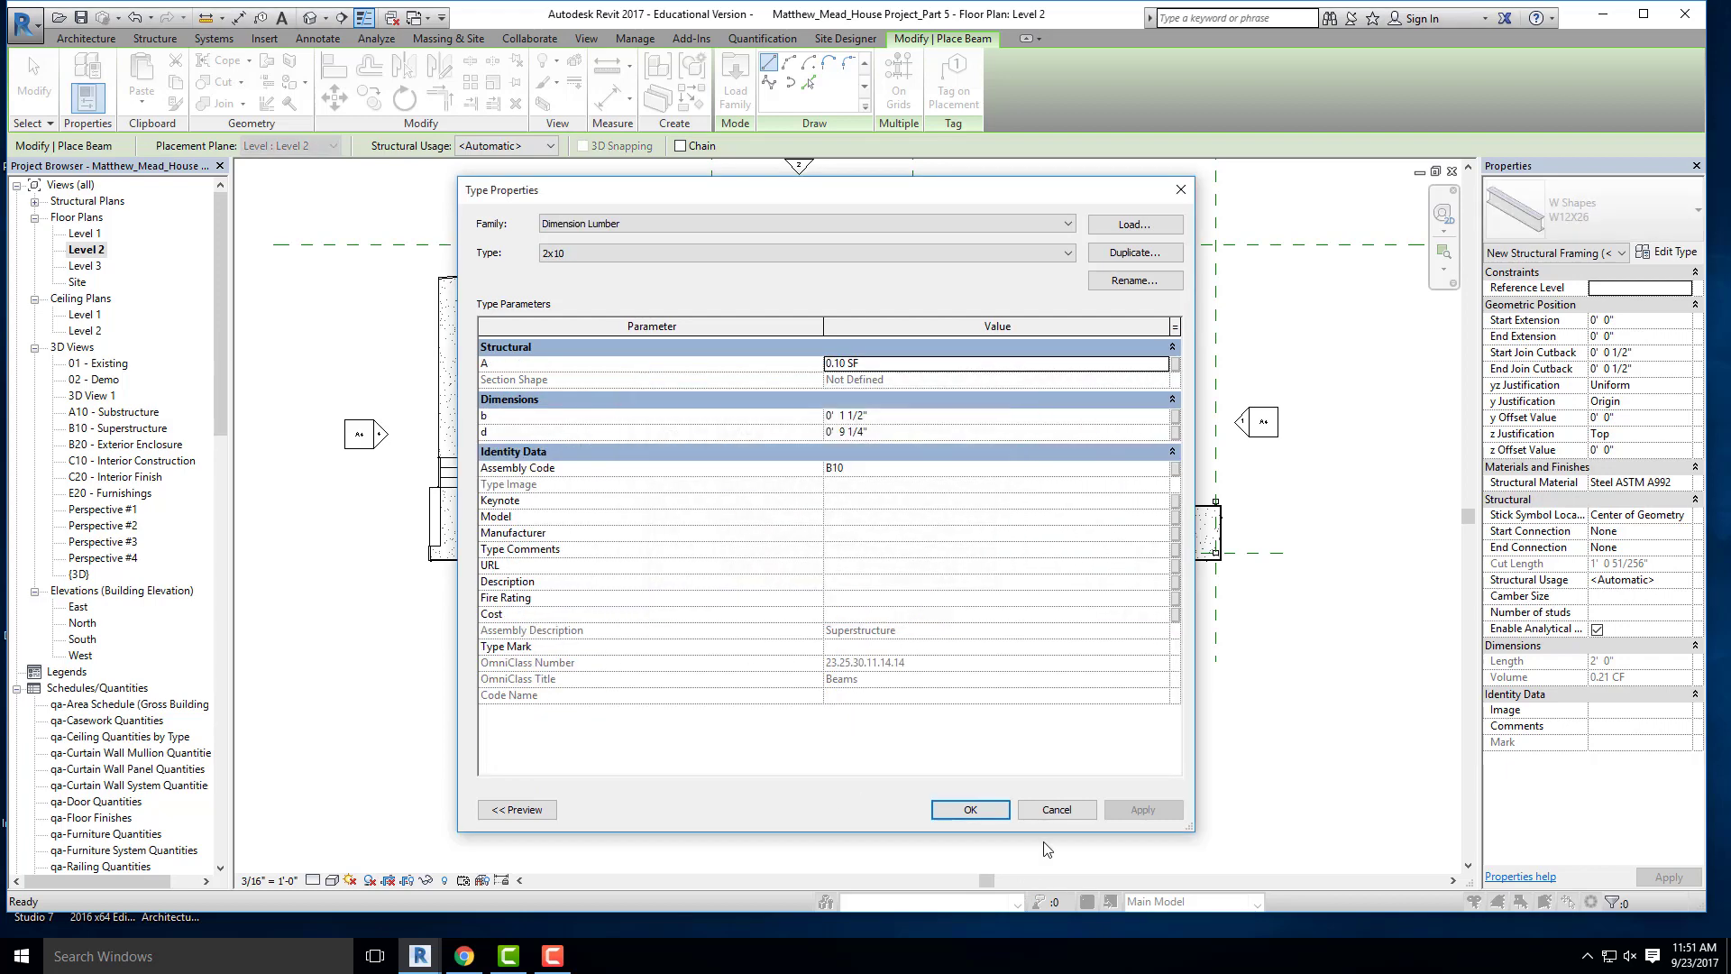
pyautogui.click(949, 795)
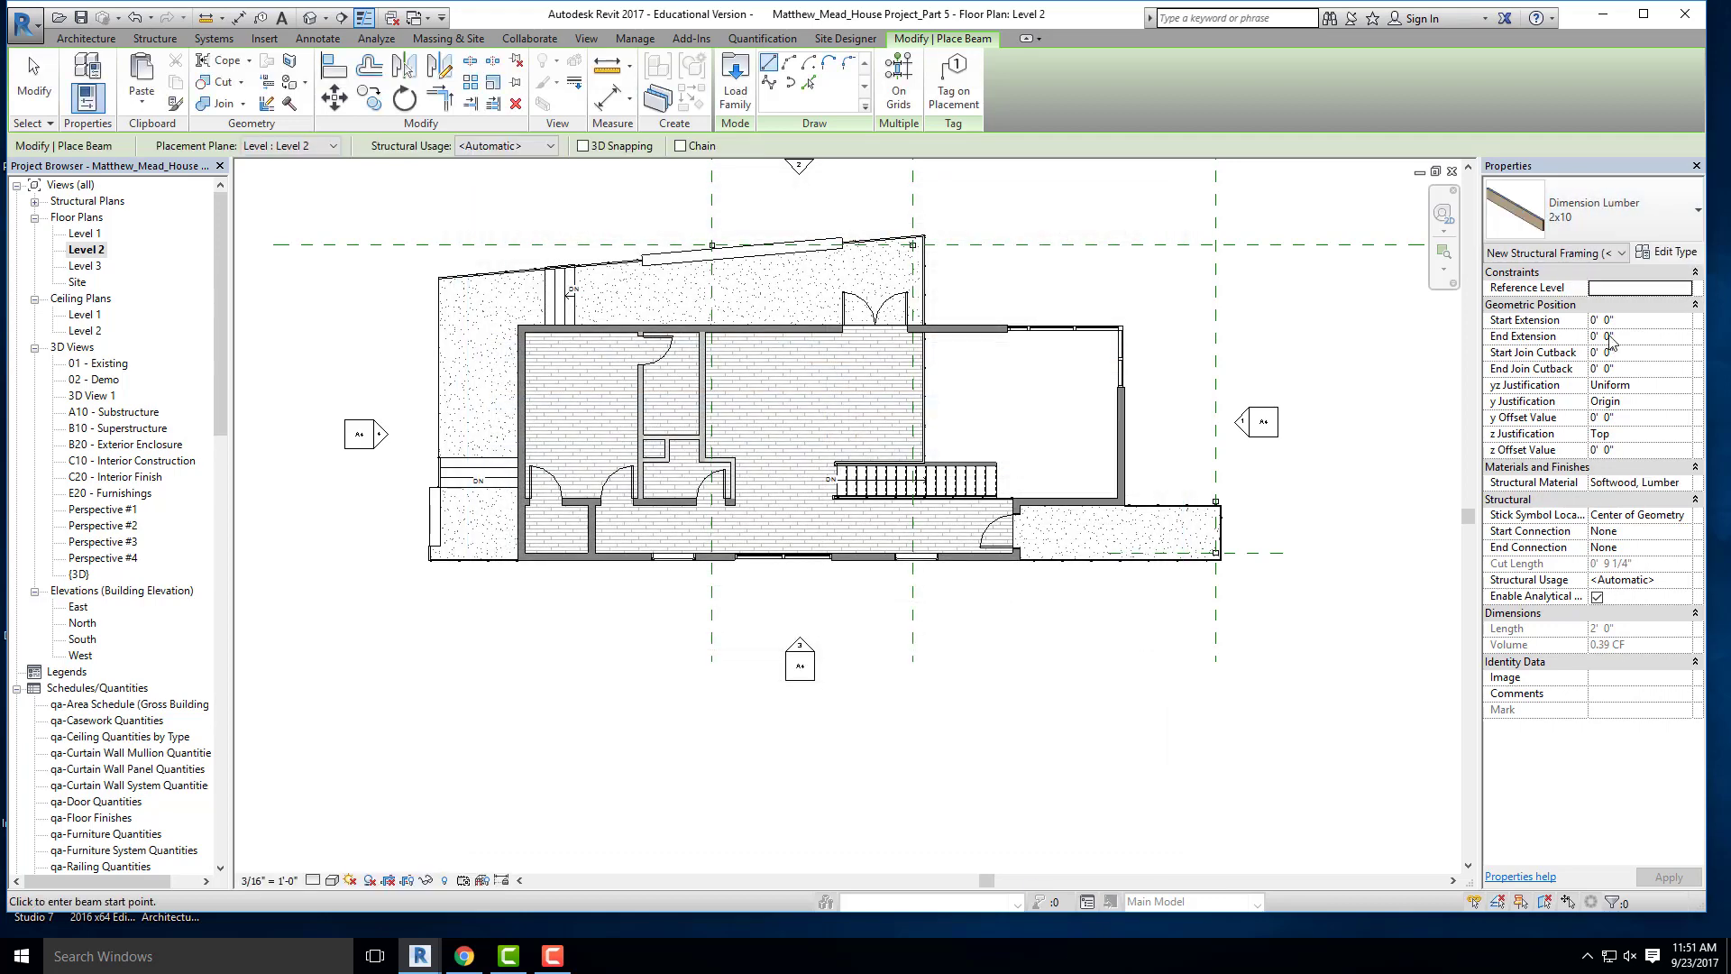
# - Start a new beam system sketch and paste the copied boundary lines in their original location on Level 2
pyautogui.click(156, 38)
pyautogui.click(316, 86)
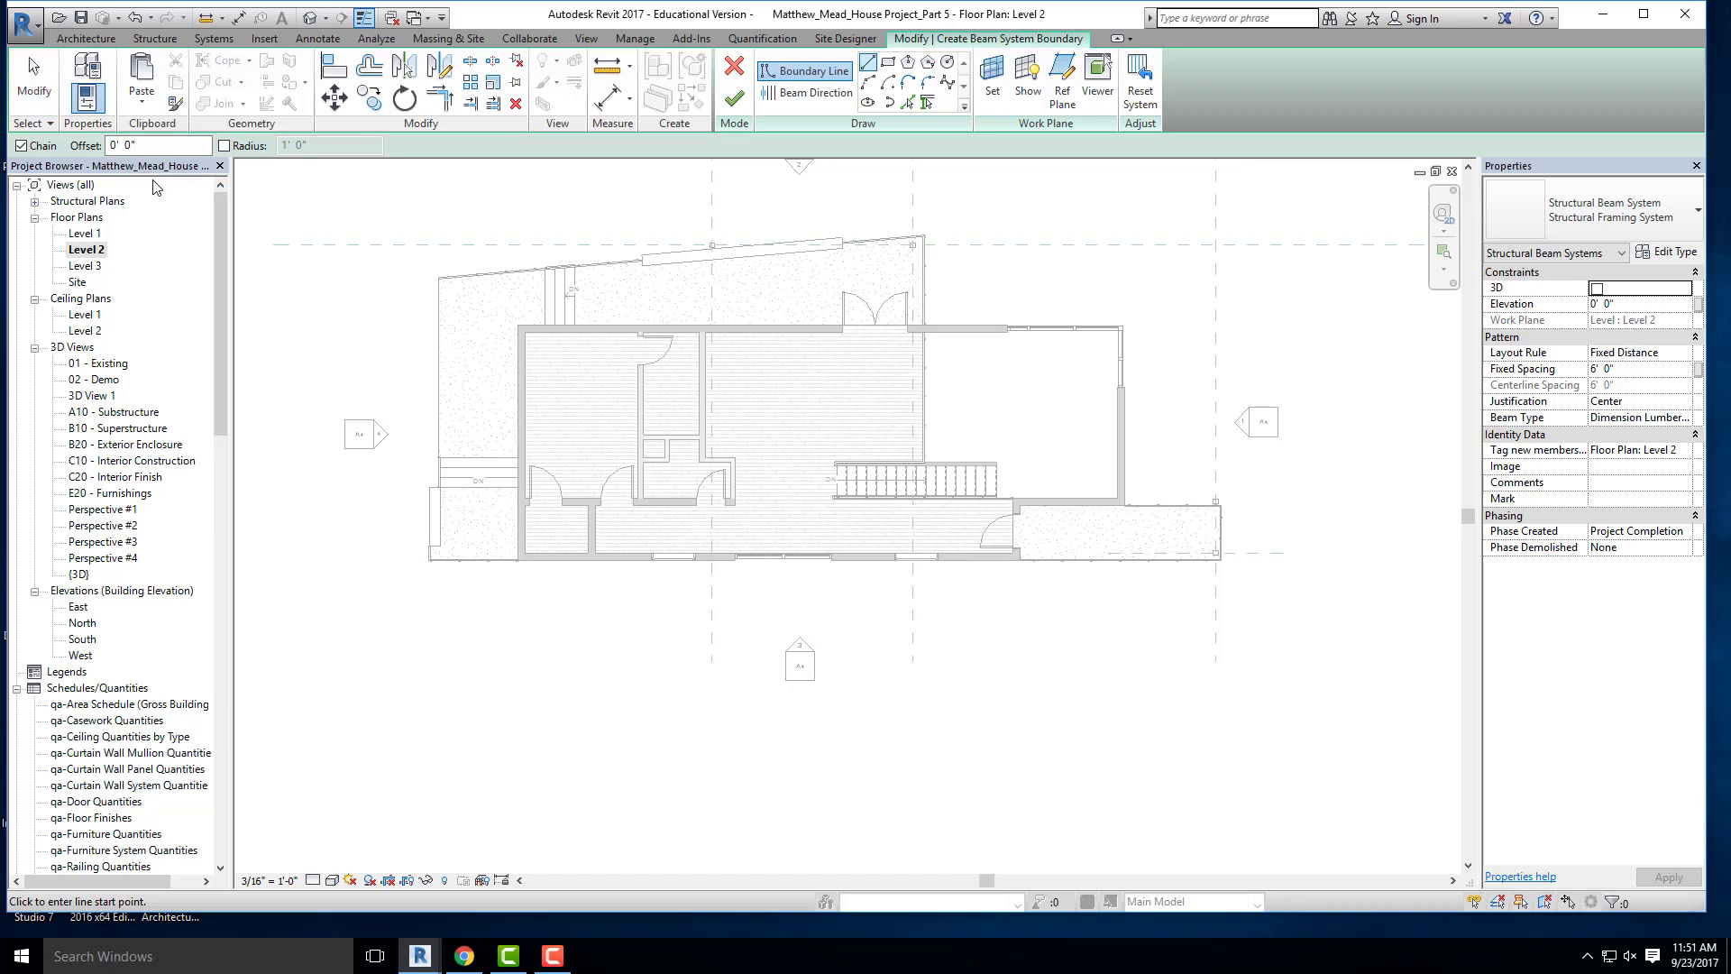
pyautogui.click(146, 108)
pyautogui.click(191, 241)
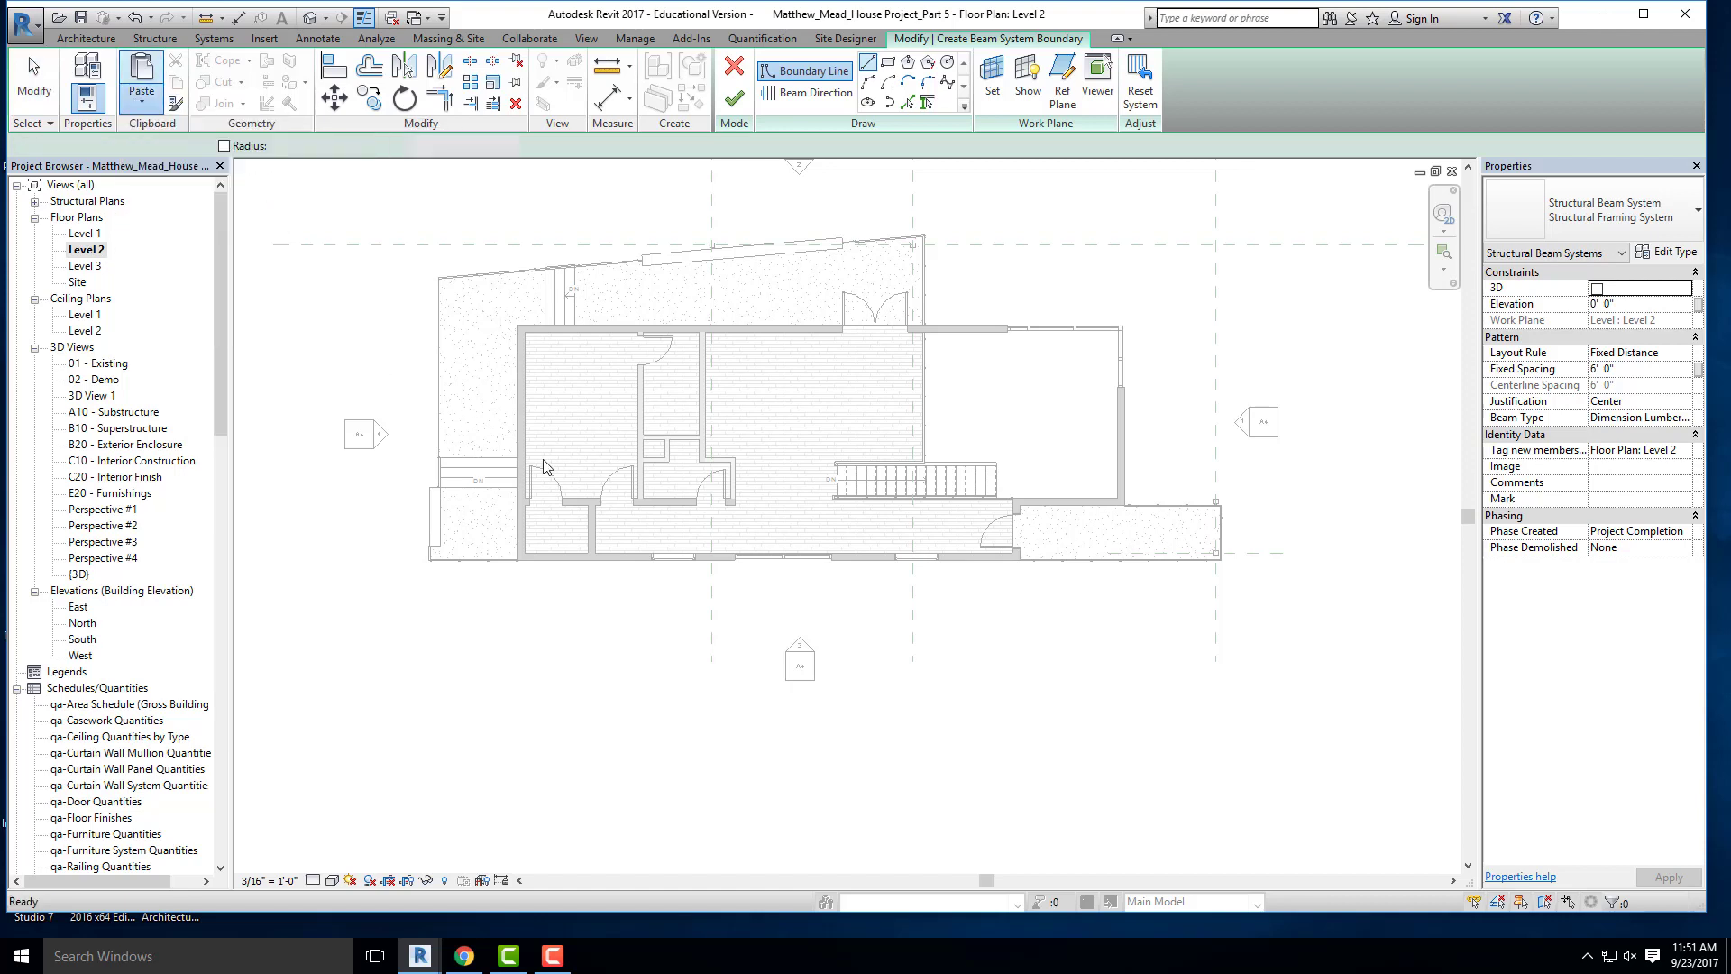
pyautogui.click(762, 711)
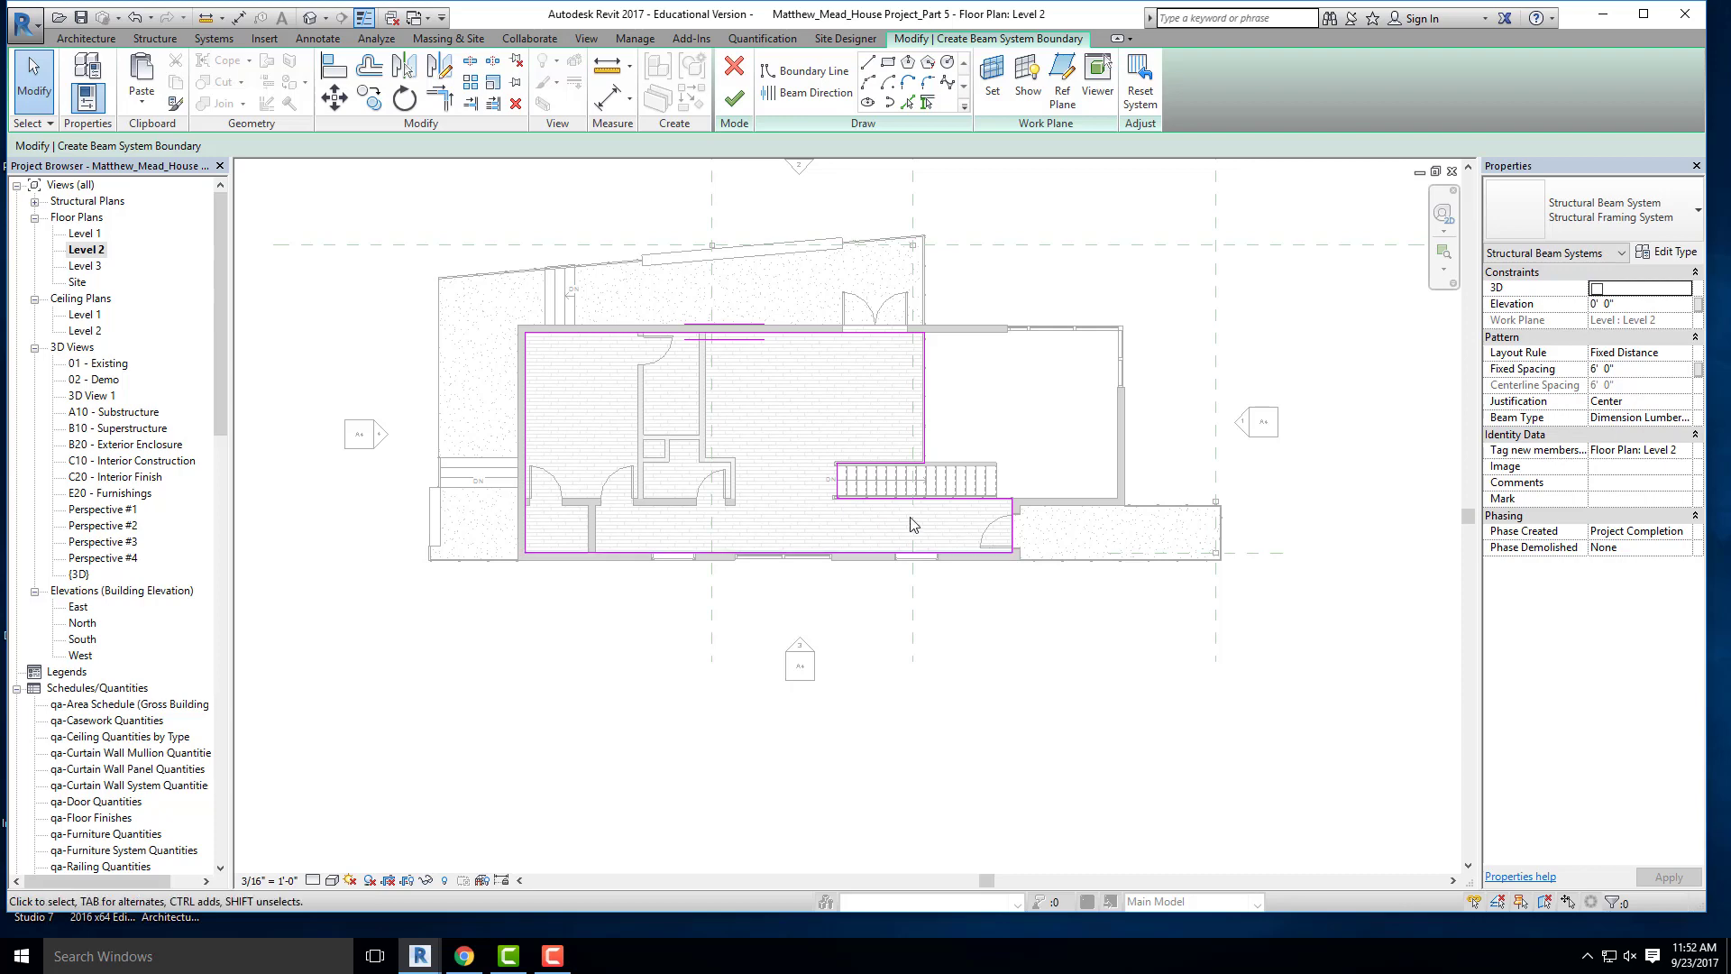
# - Check that the beam type is Dimension Lumber : 2x10 and set the beam system's fixed spacing to 1' 6"
pyautogui.scroll(1, 773, 487)
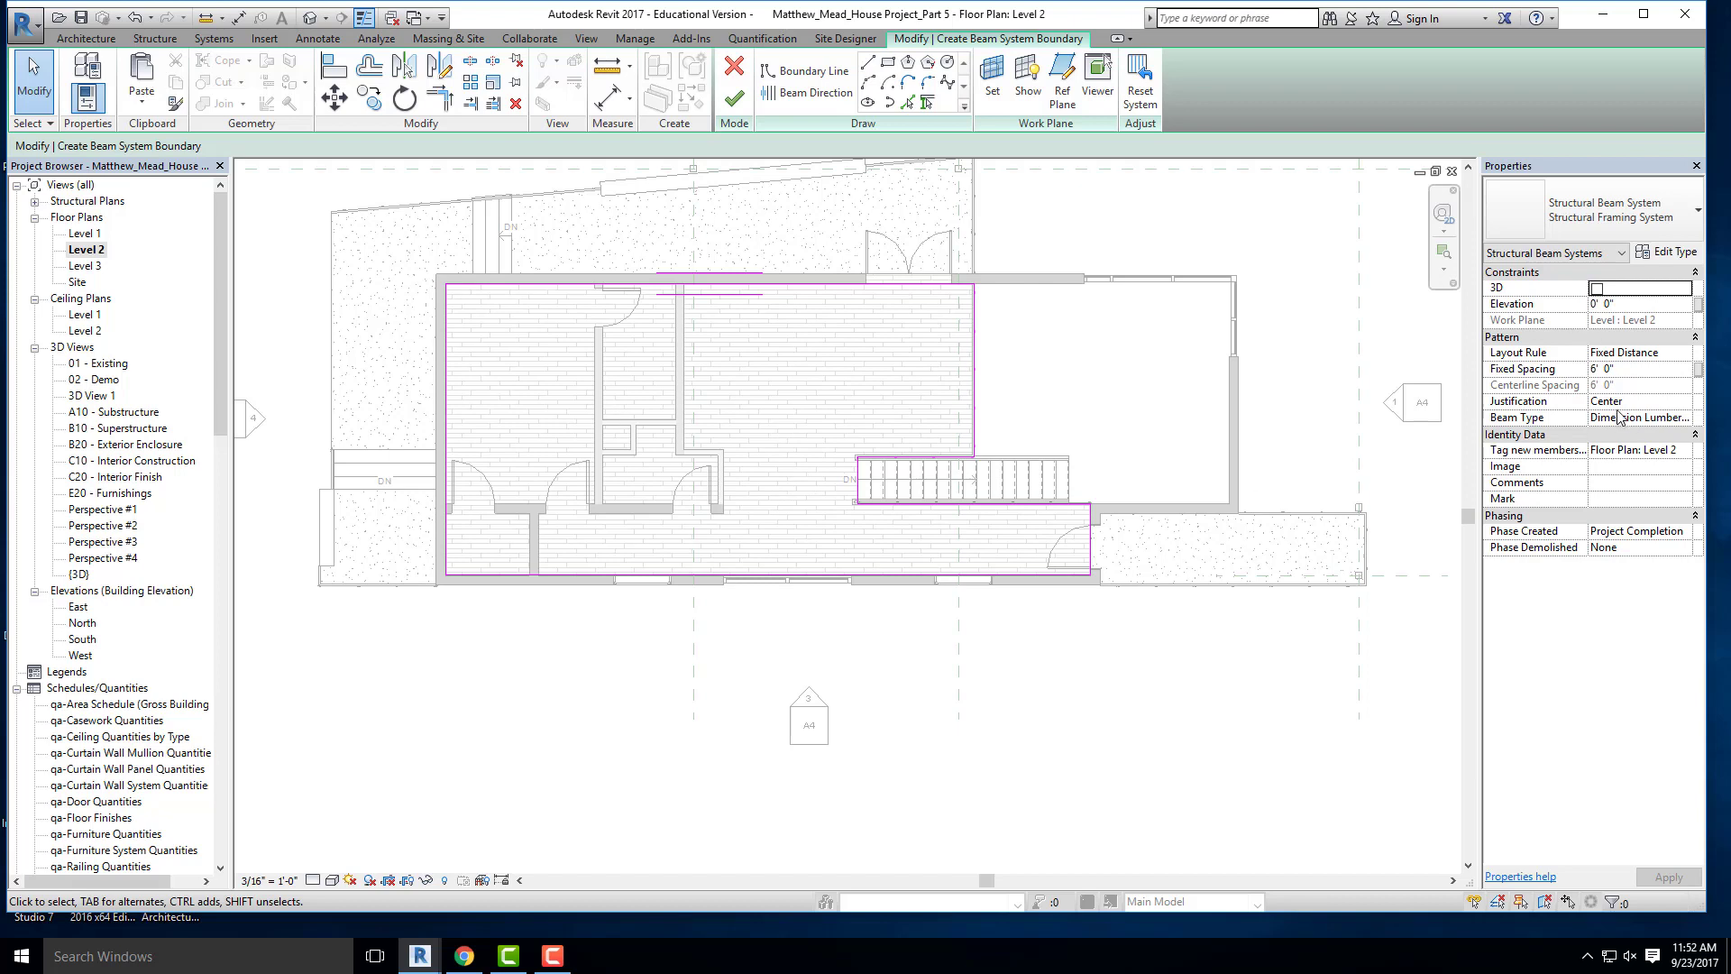
pyautogui.click(1690, 420)
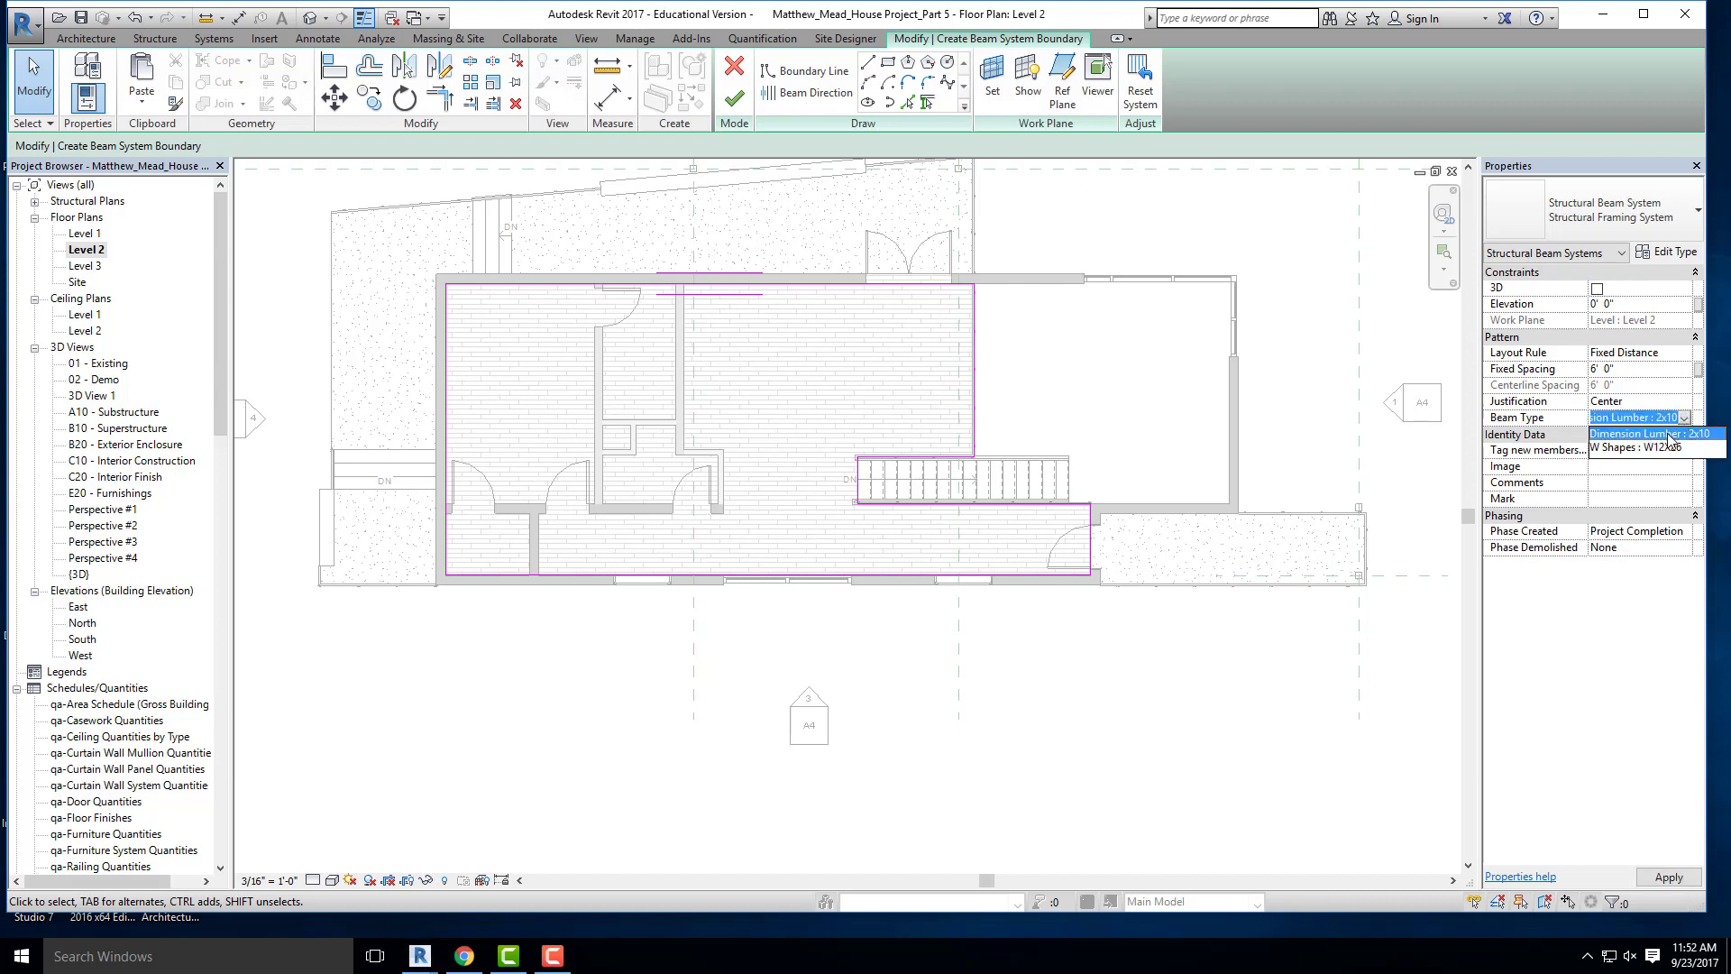
pyautogui.click(1688, 494)
pyautogui.click(1630, 370)
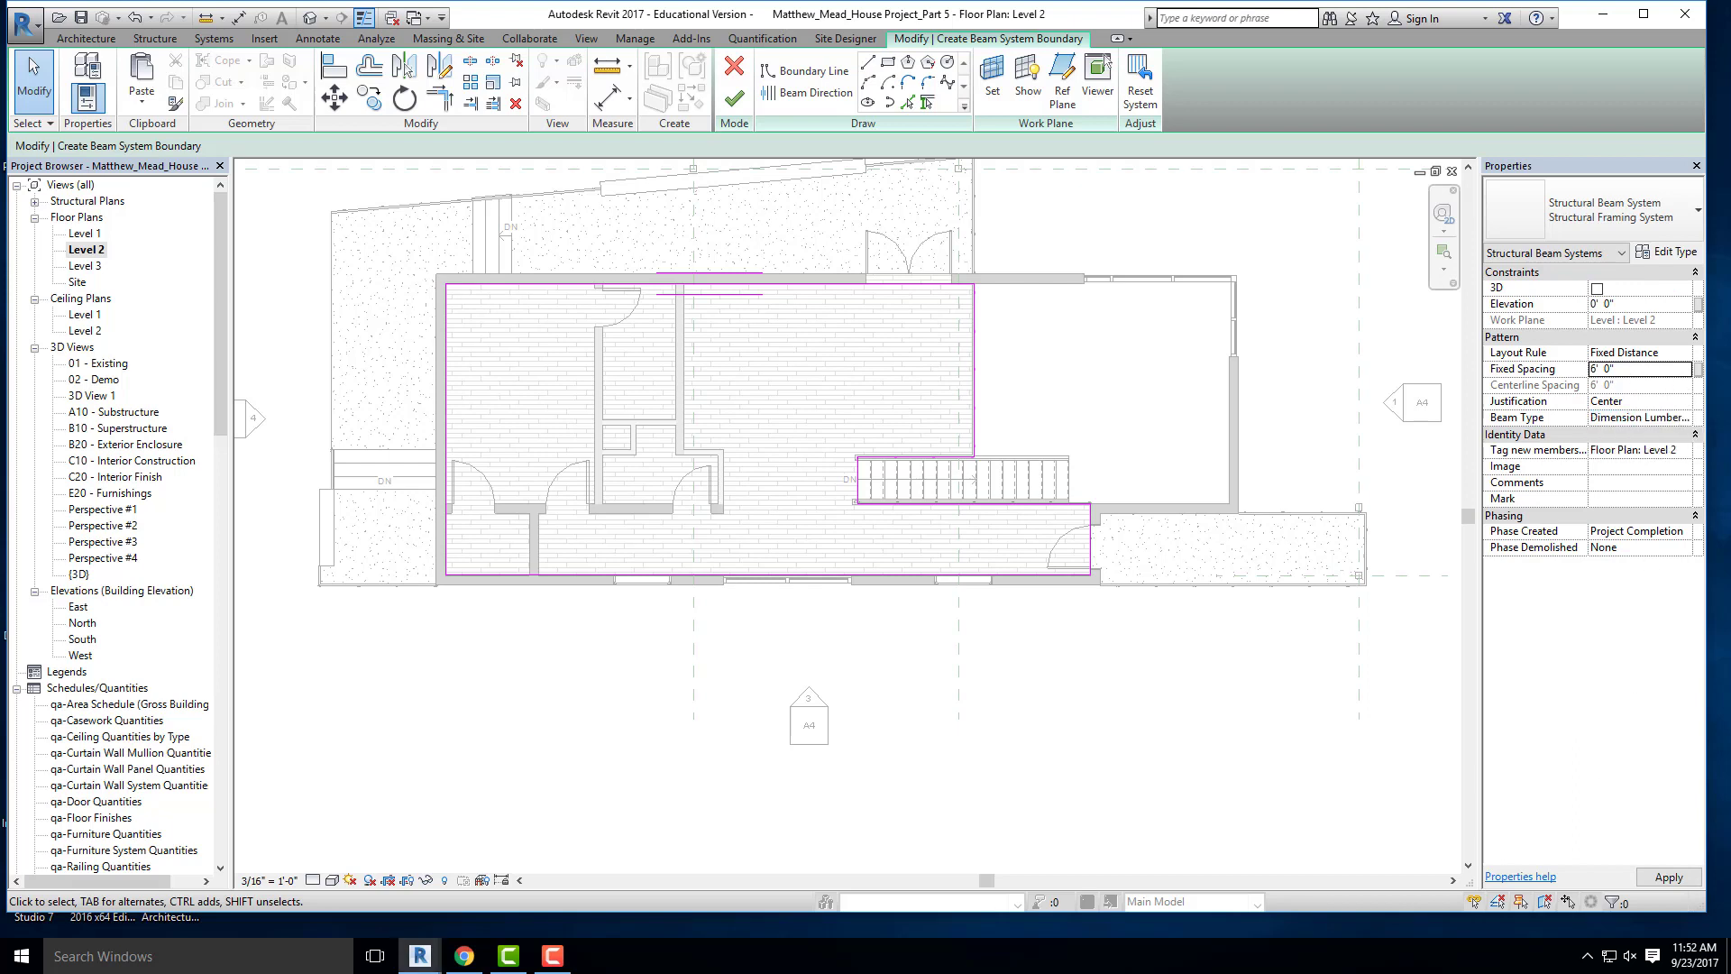
pyautogui.doubleClick(1630, 369)
pyautogui.write('1')
pyautogui.write(' 3.75')
pyautogui.press('BackSpace')
pyautogui.press('BackSpace')
pyautogui.press('BackSpace')
pyautogui.press('Return')
pyautogui.click(1667, 880)
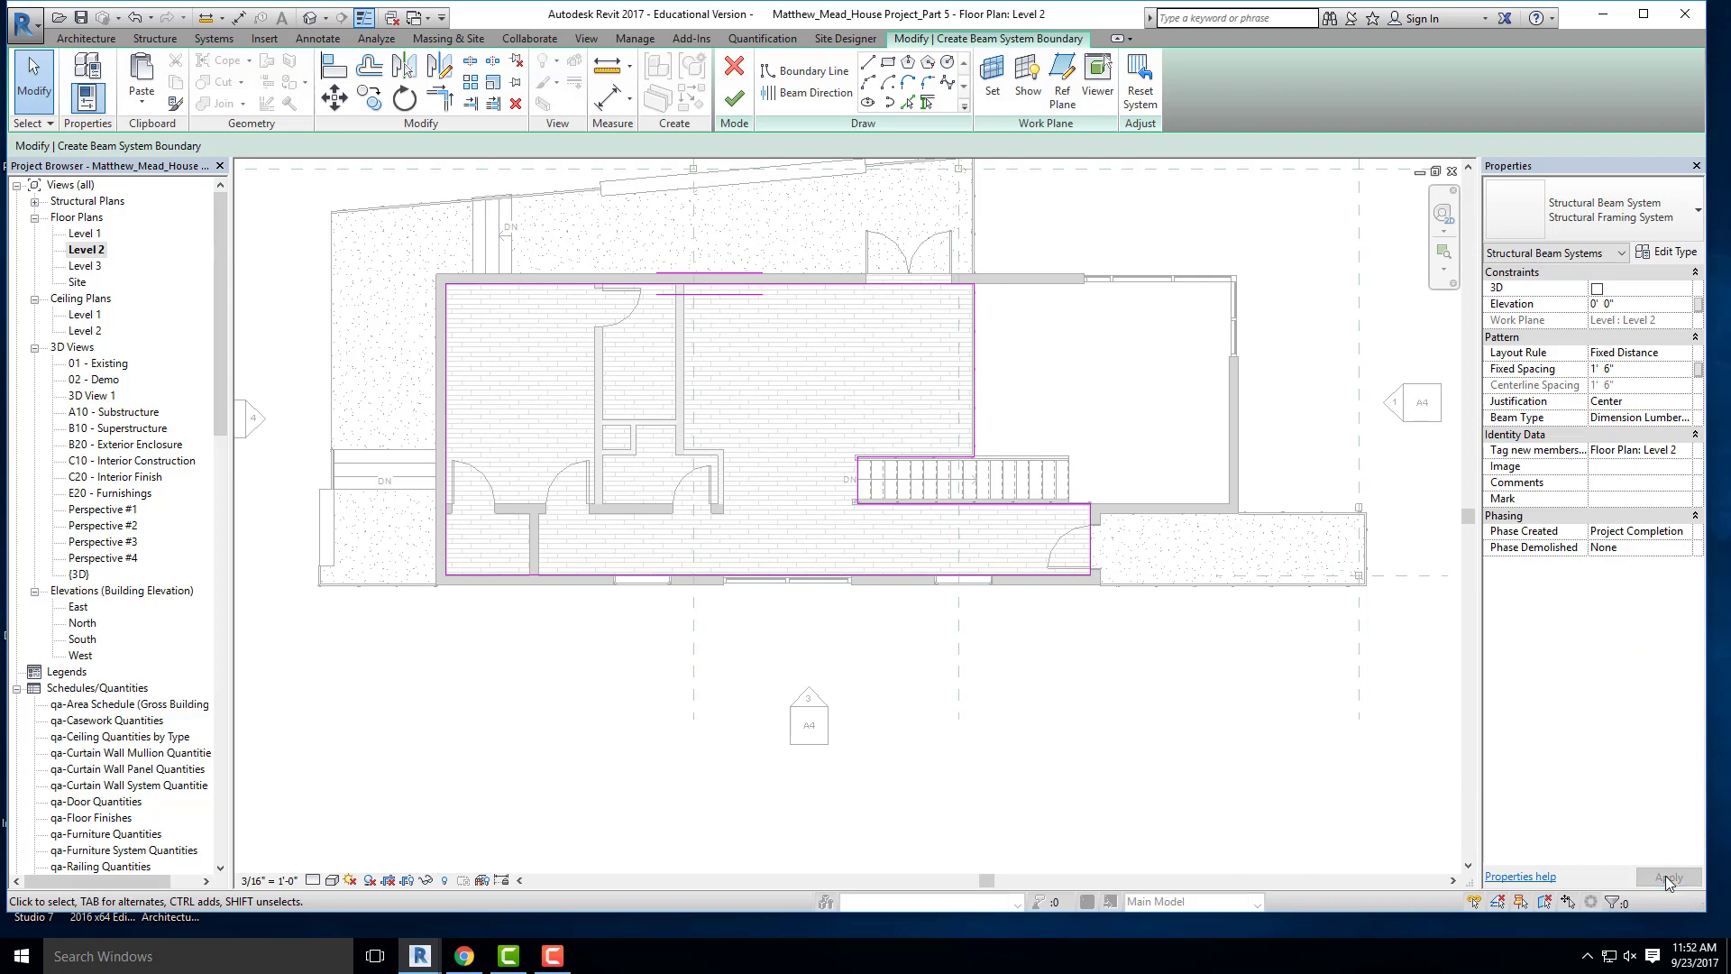
# - Finish the beam system sketch and inspect the joists around the stair and balcony door
pyautogui.click(732, 101)
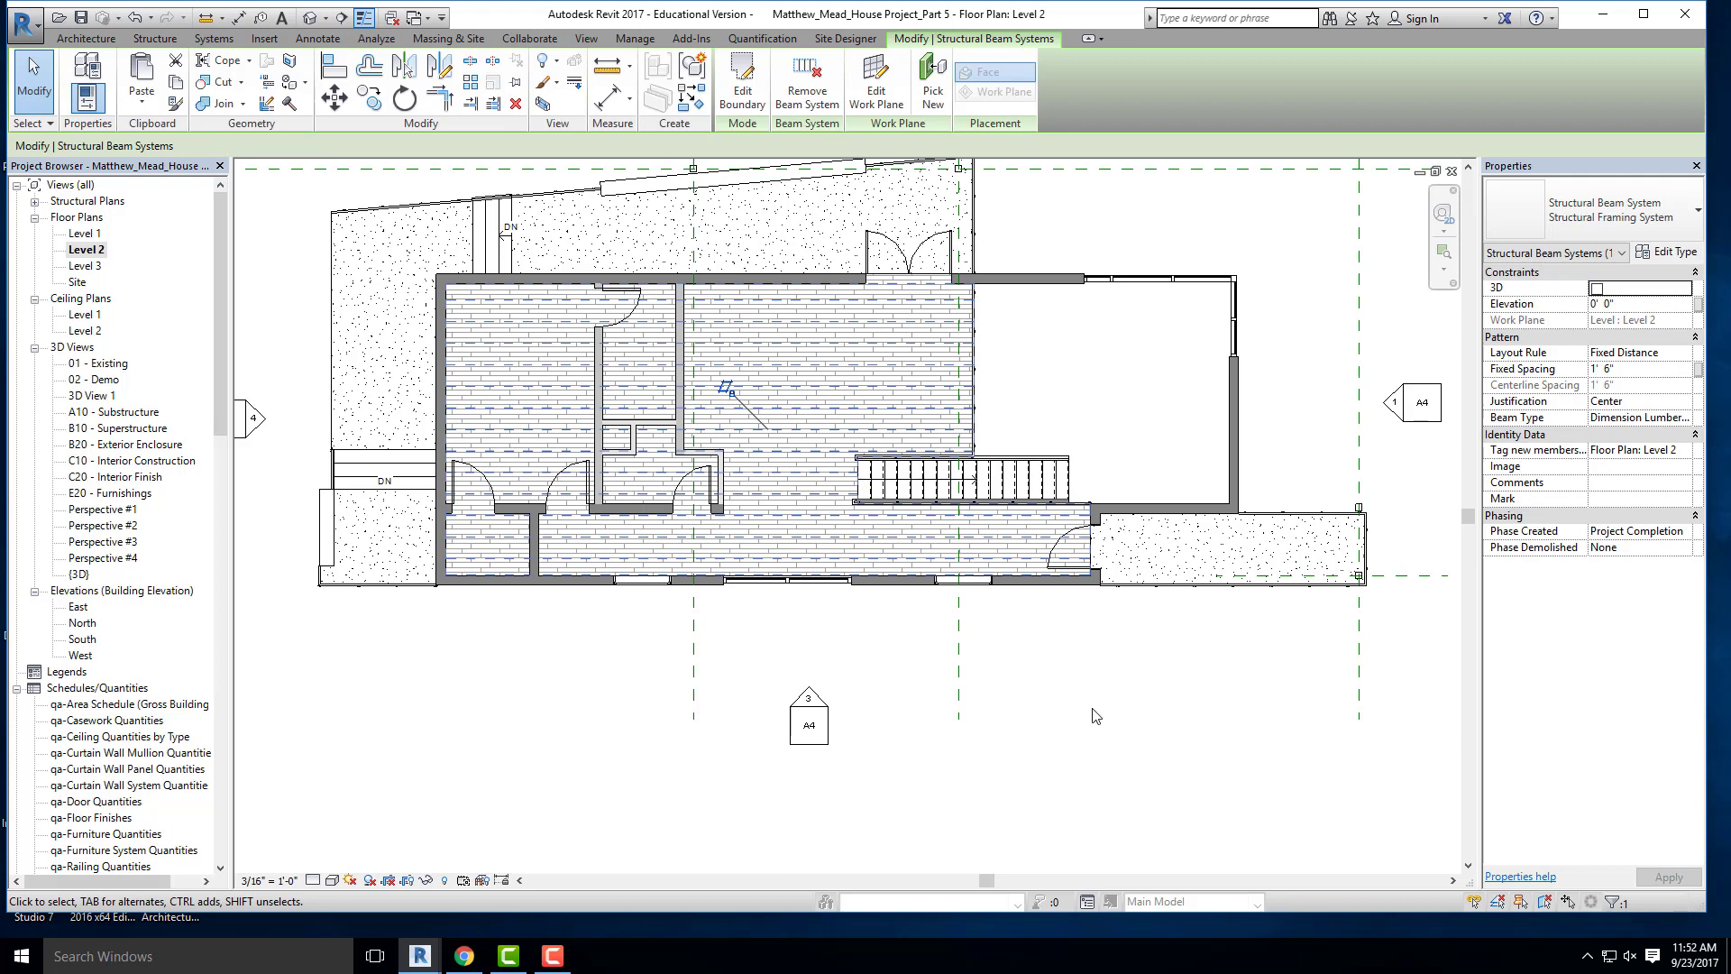
pyautogui.scroll(2, 714, 567)
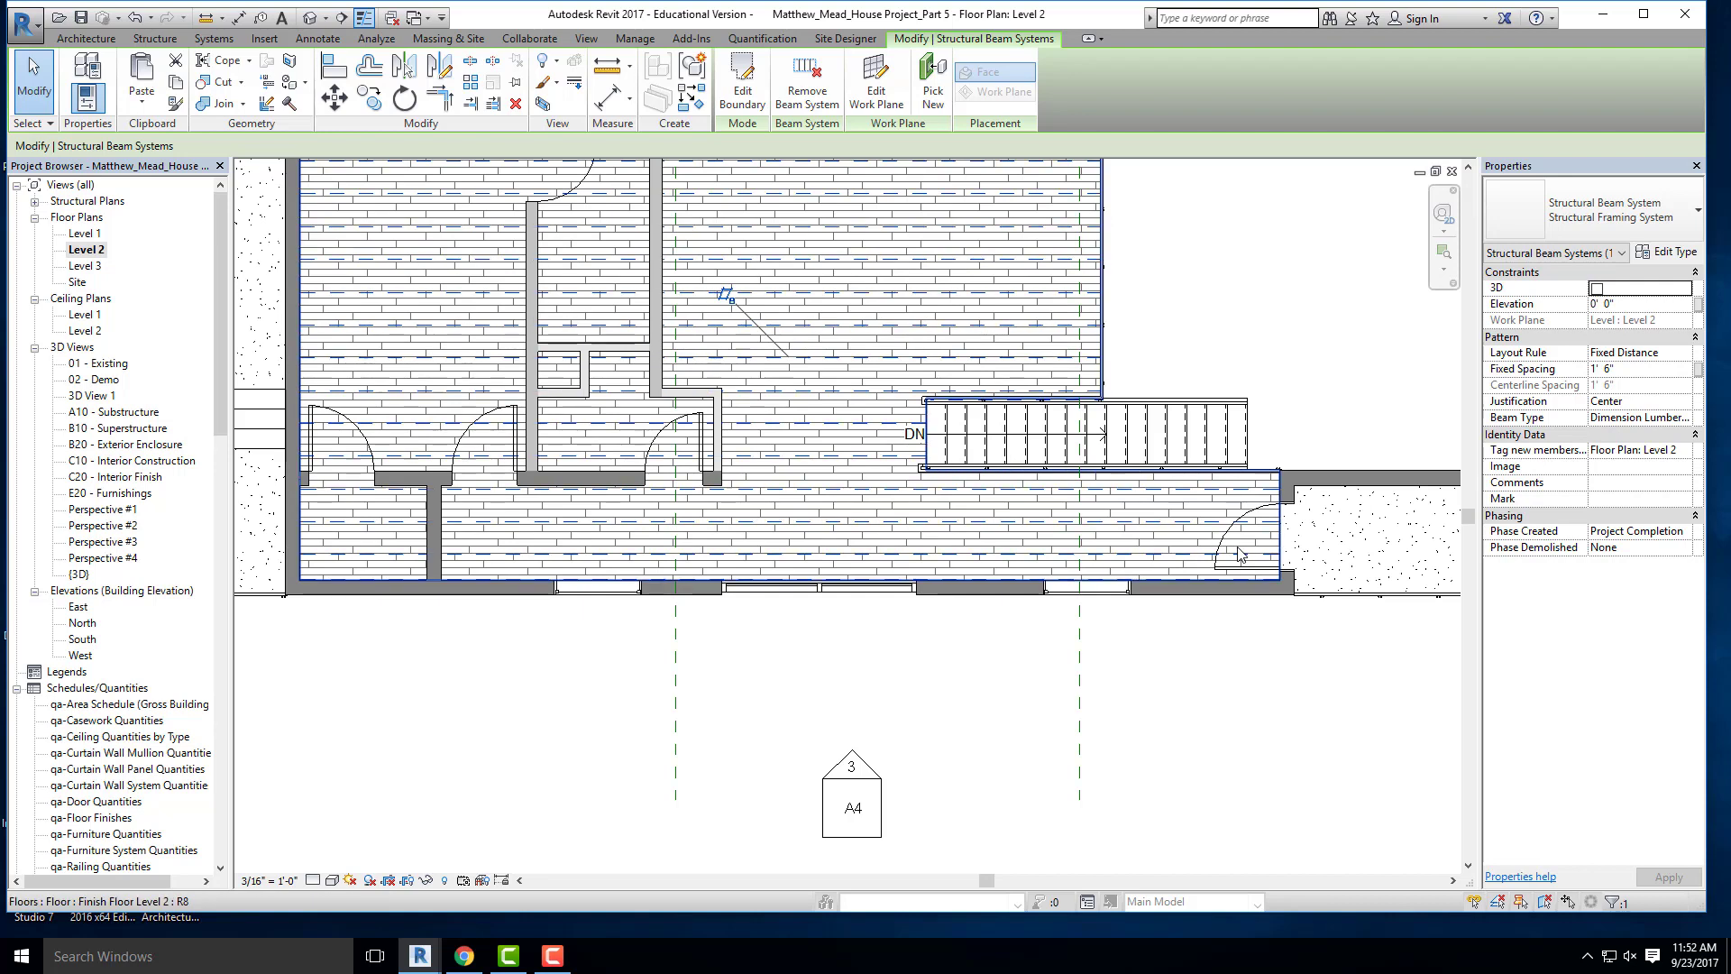
pyautogui.scroll(-1, 724, 293)
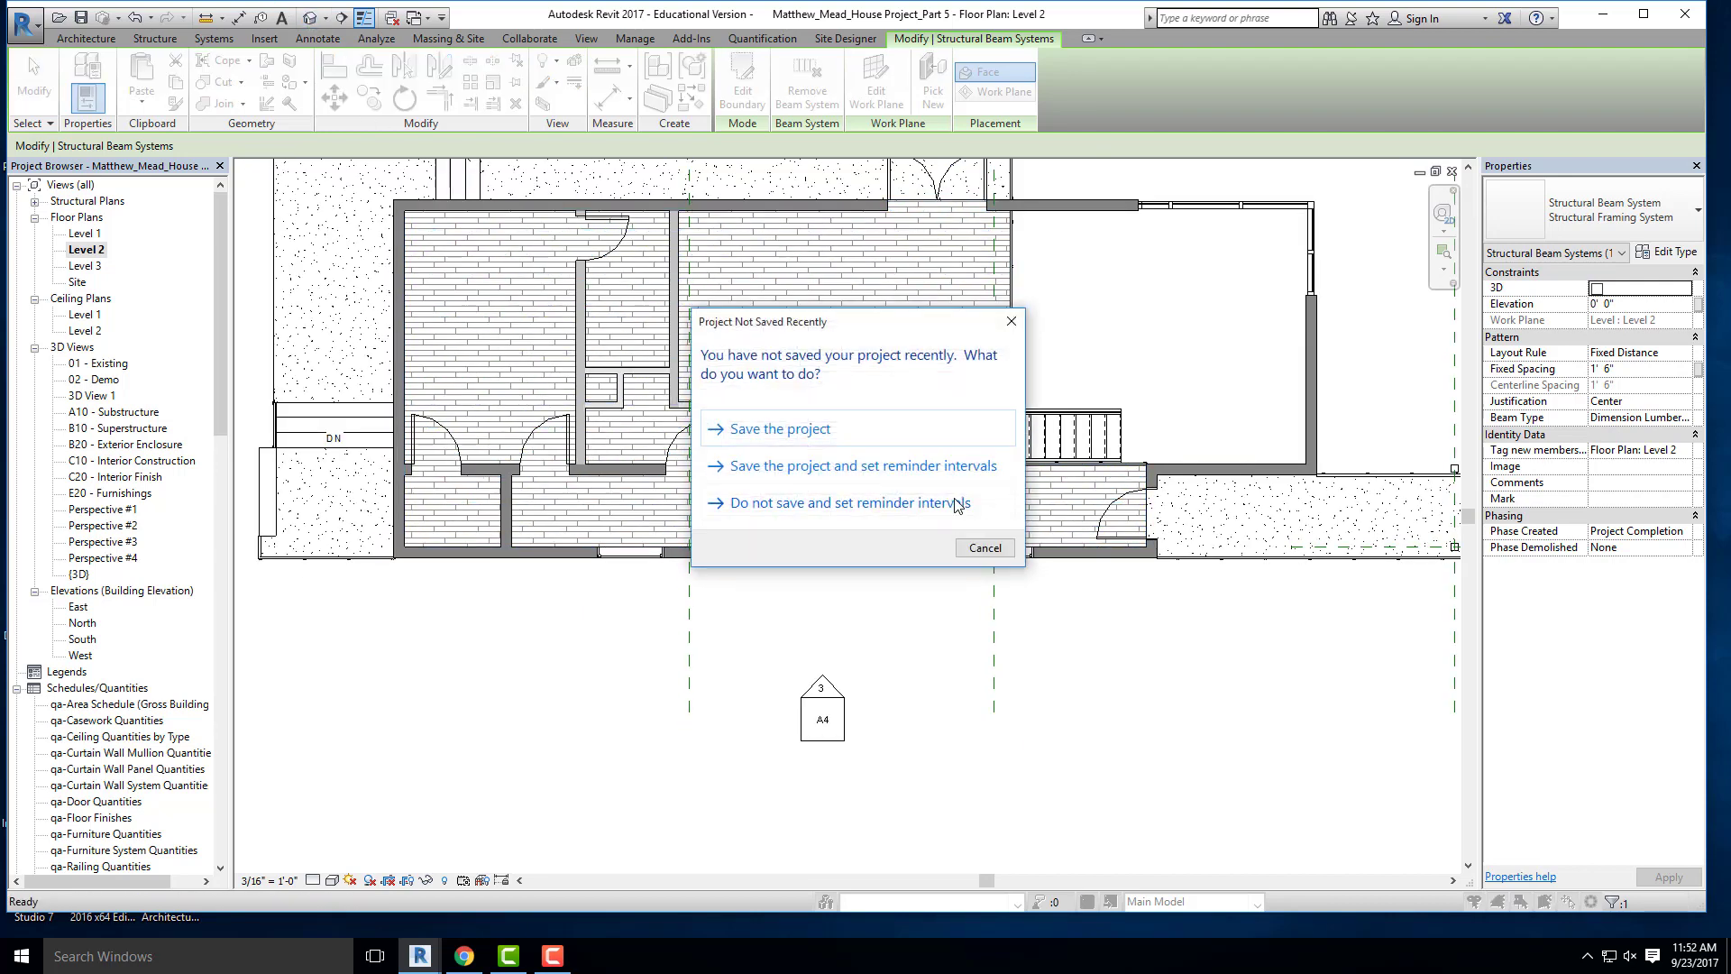
# - Dismiss the save reminder and open the {3D} view to inspect the model from the curtain wall corner
pyautogui.click(981, 553)
pyautogui.keyDown('shift'); pyautogui.moveTo(1127, 649); pyautogui.dragTo(934, 505, button='middle'); pyautogui.keyUp('shift')
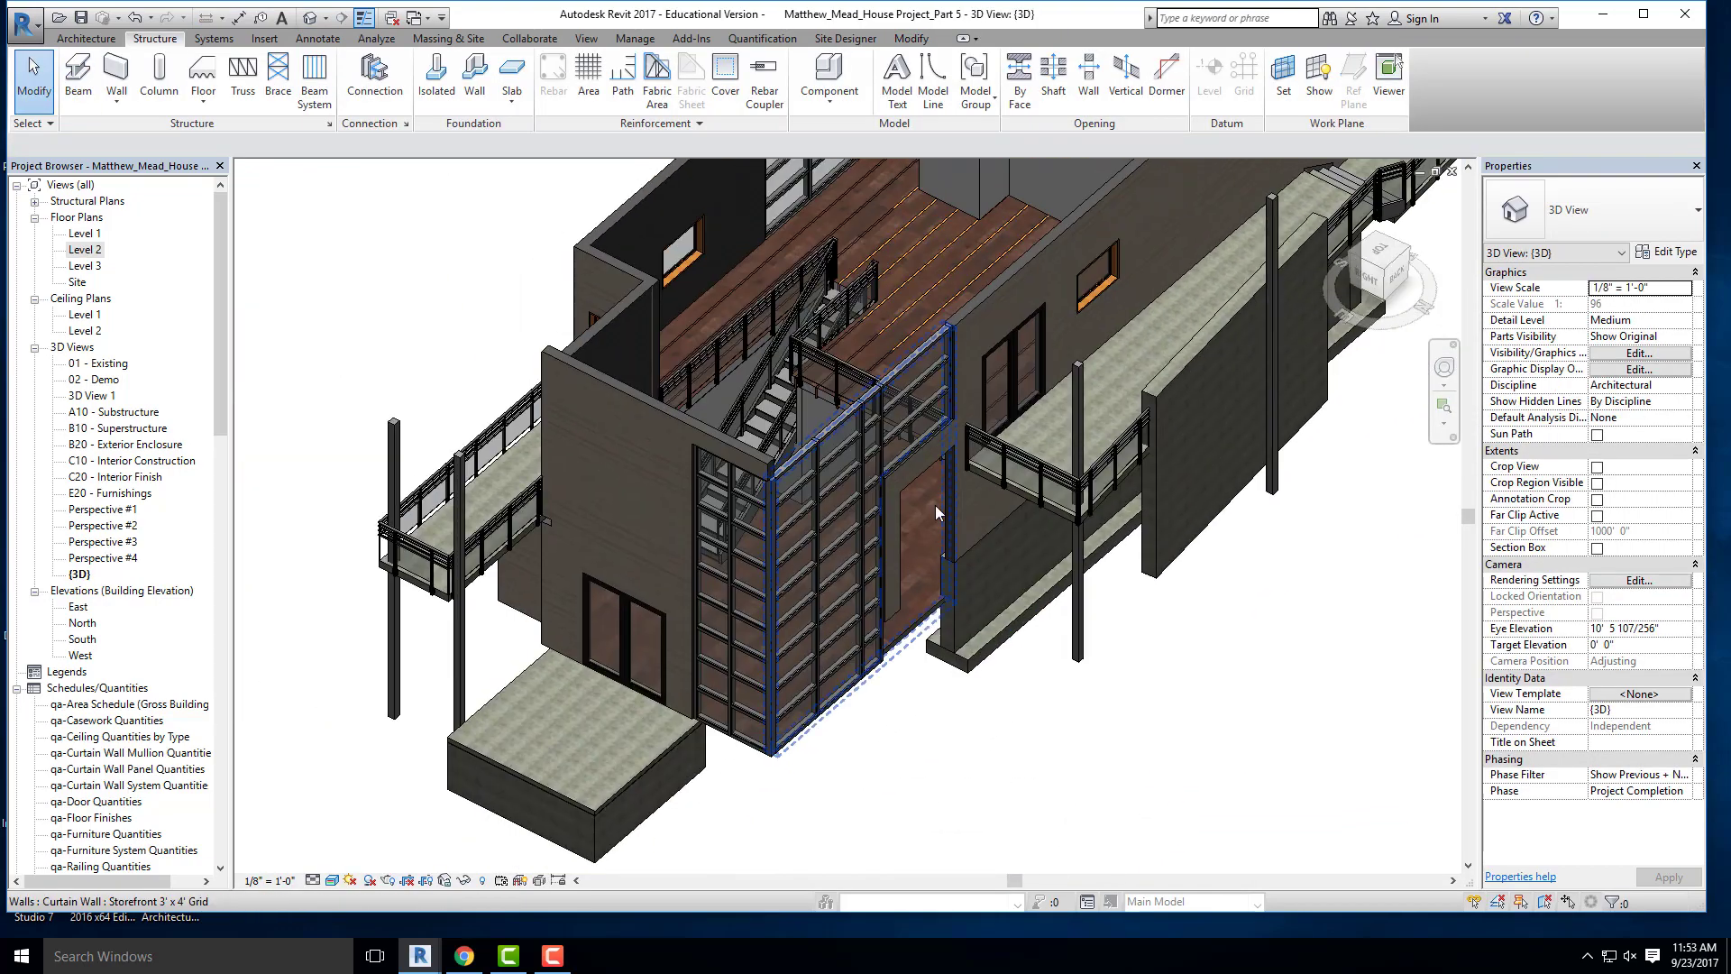
# - Examine the 2x10 joists around the stair opening and curtain wall to see how they sit against the Level 2 floor
pyautogui.scroll(4, 934, 505)
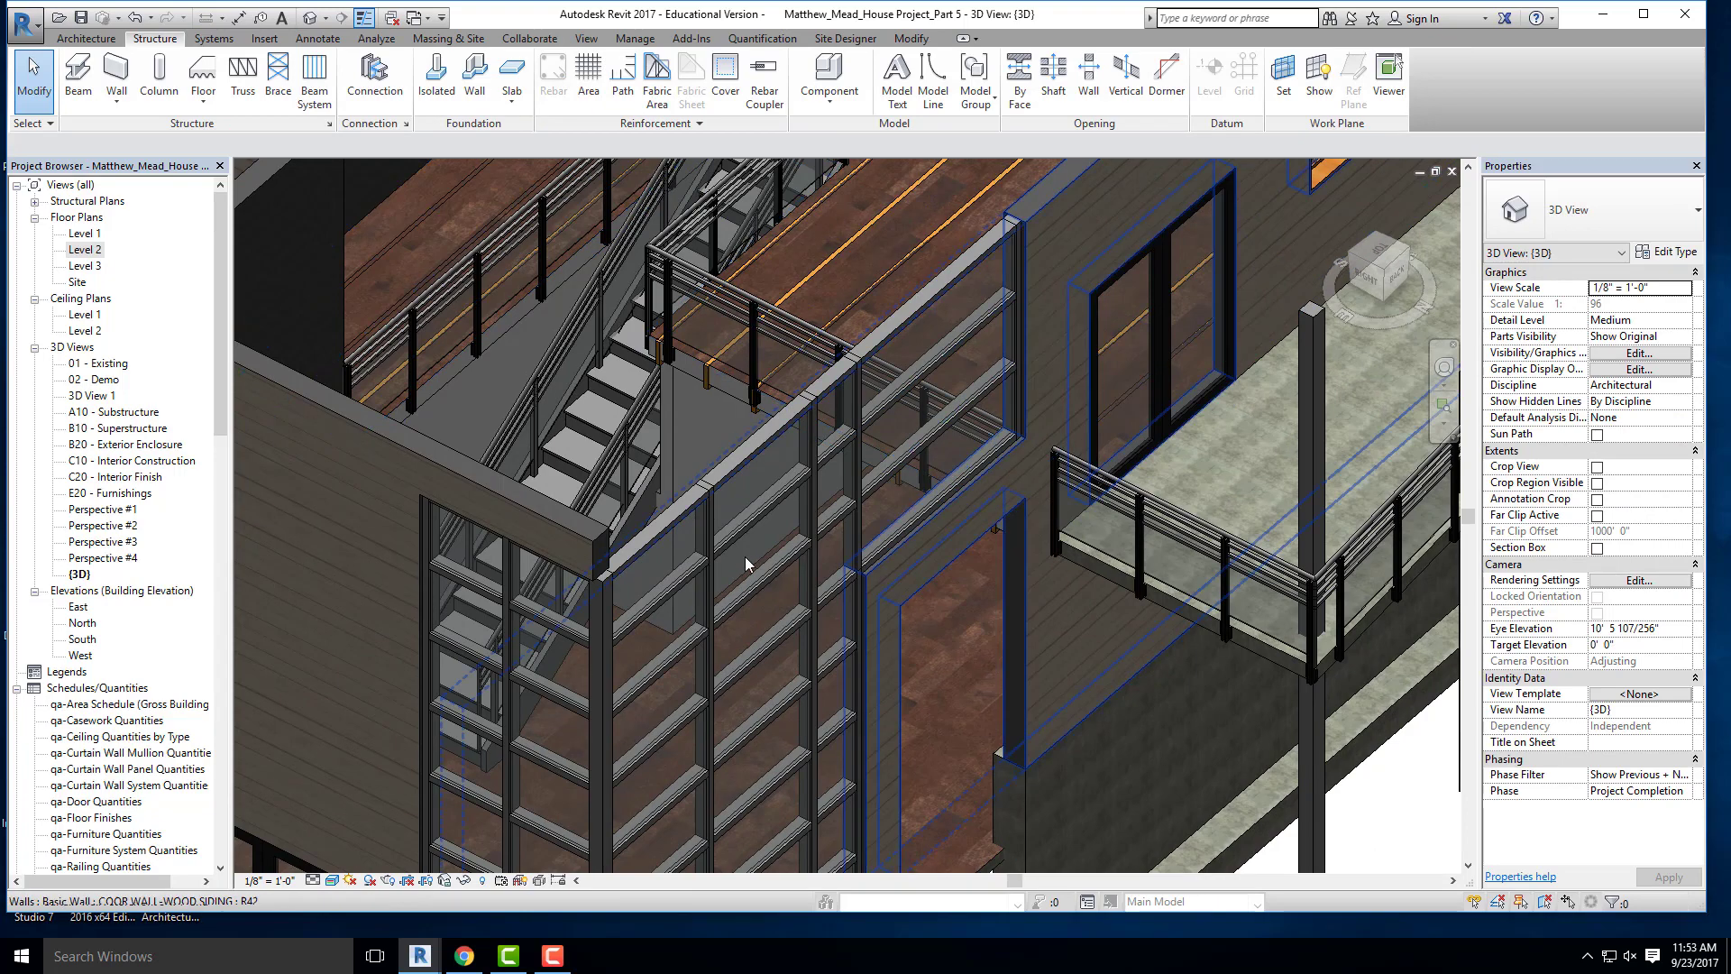
pyautogui.click(701, 393)
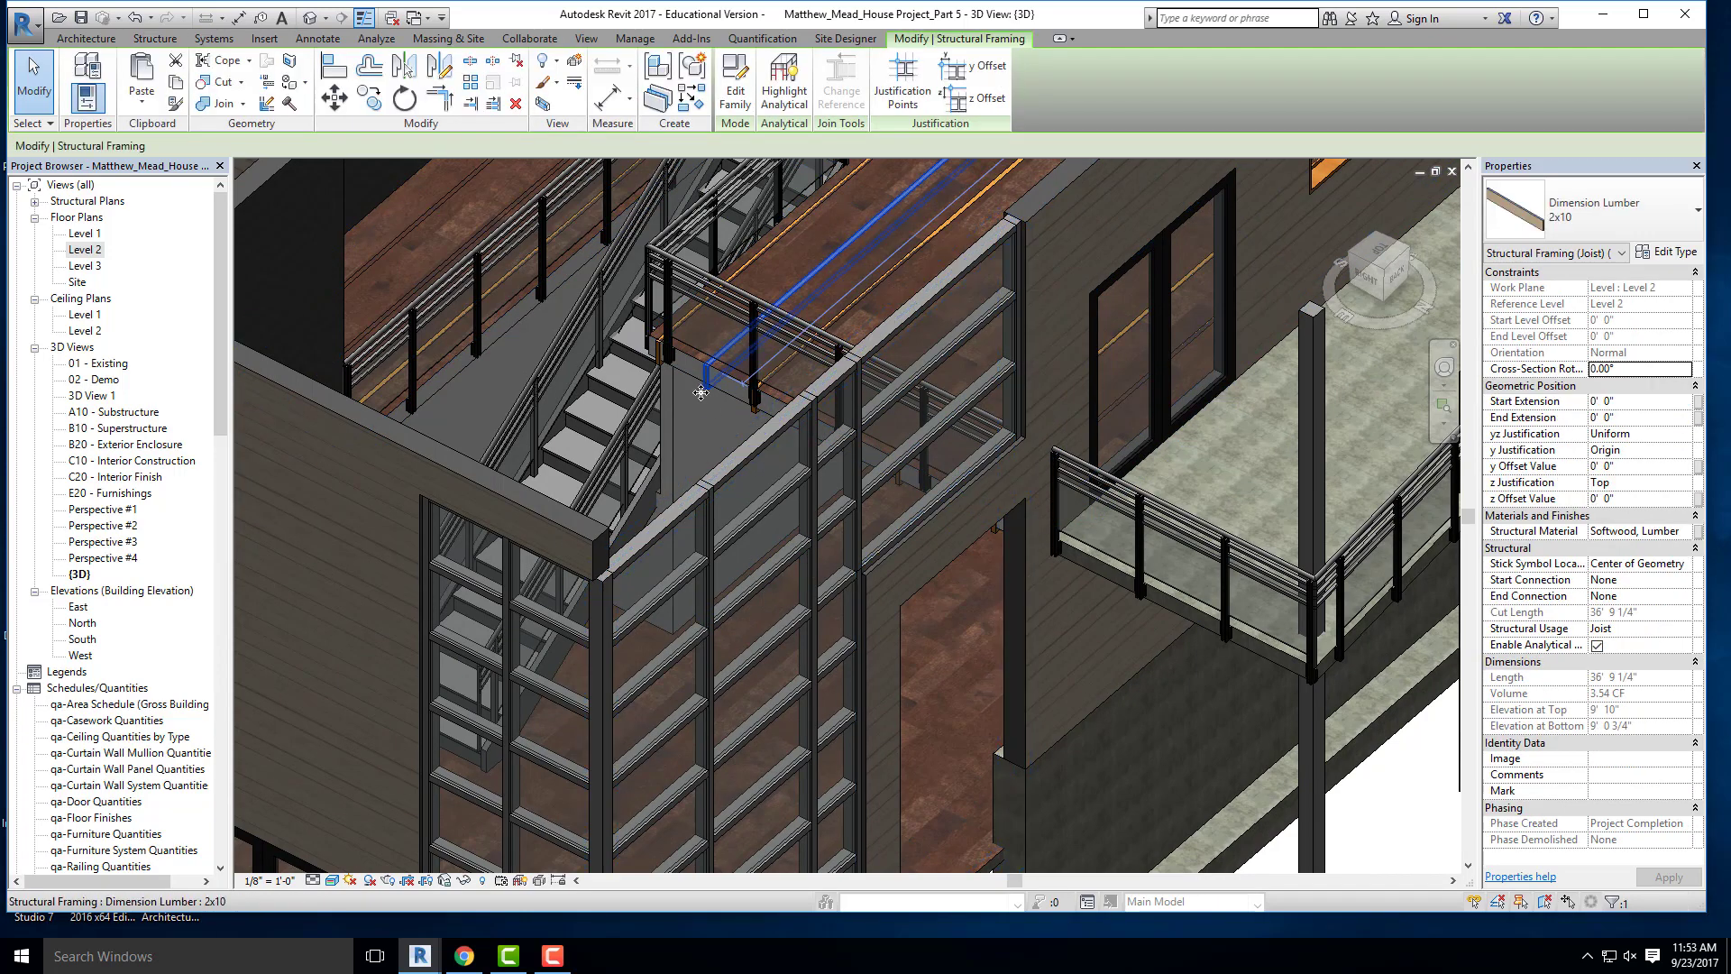
pyautogui.scroll(-3, 994, 572)
pyautogui.press('Escape')
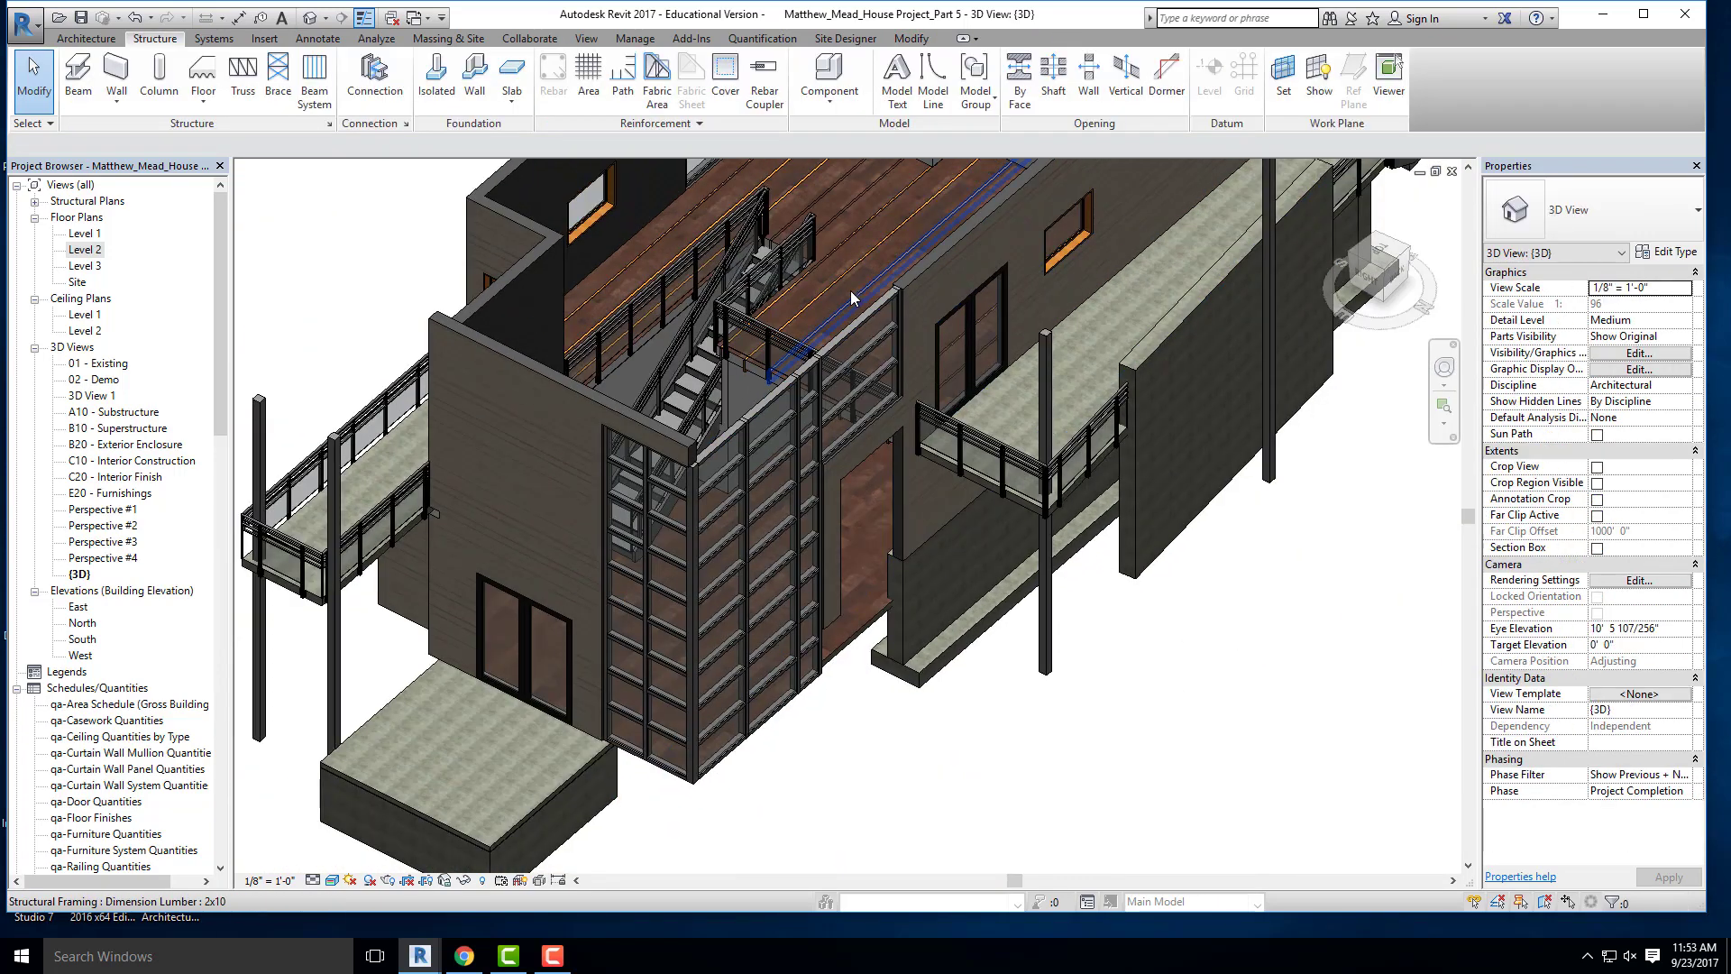
pyautogui.click(837, 272)
pyautogui.scroll(3, 848, 302)
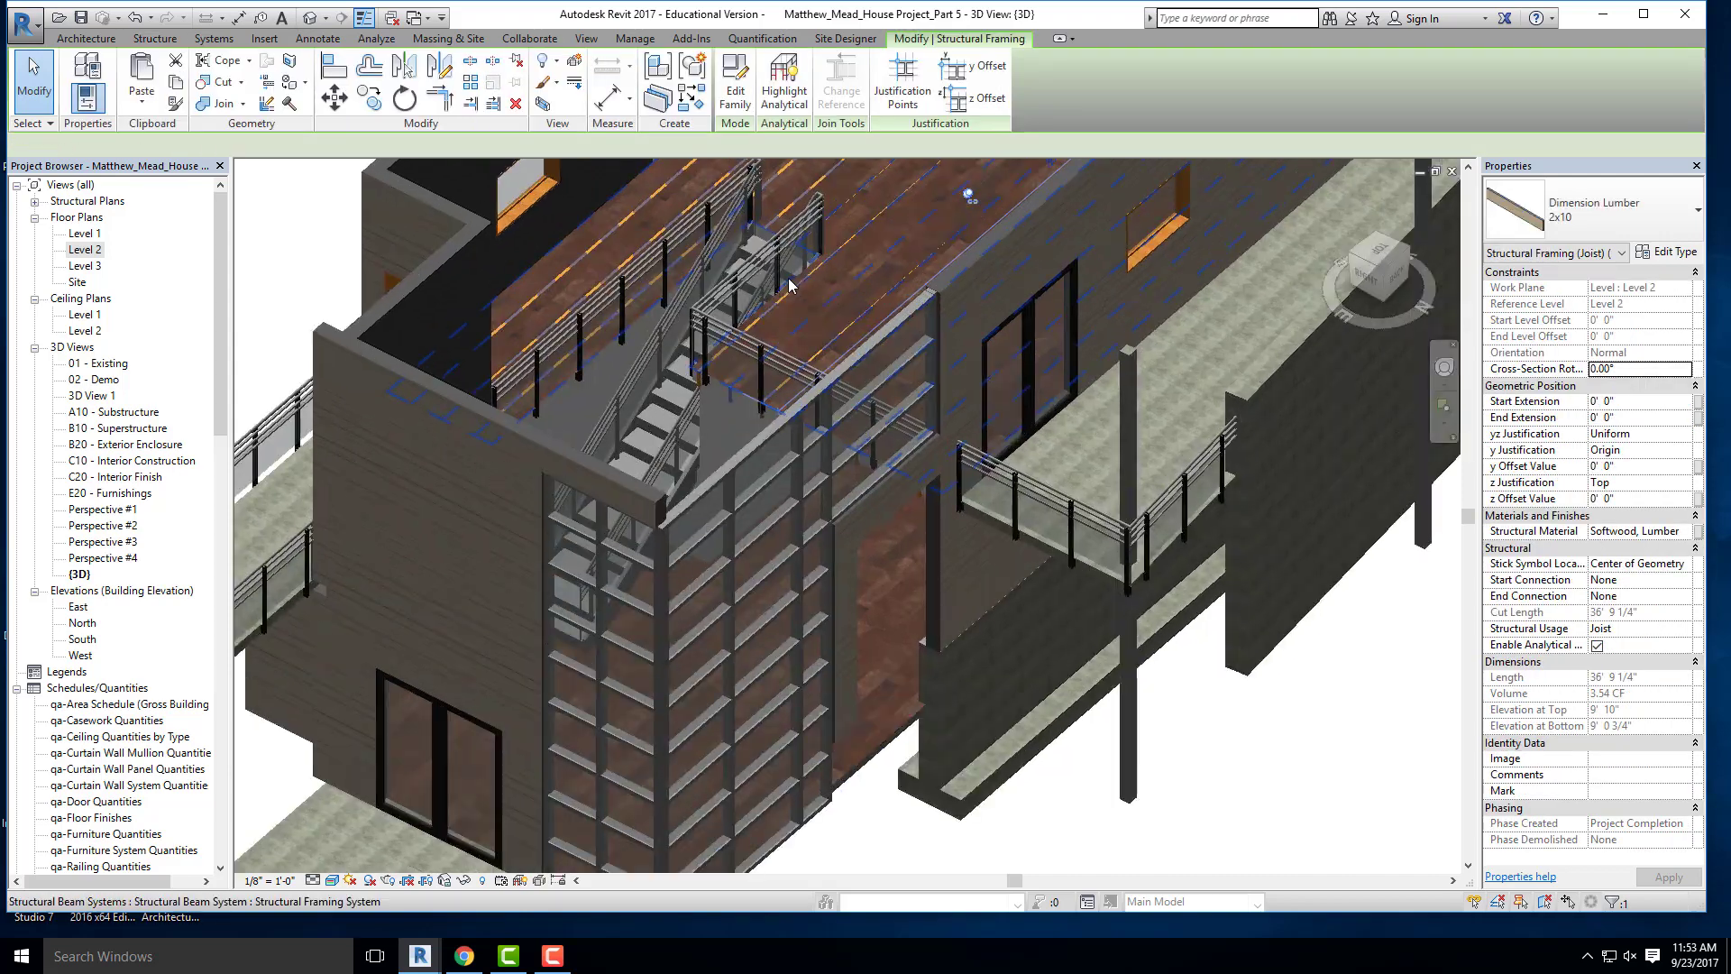
pyautogui.press('Escape')
pyautogui.scroll(2, 703, 293)
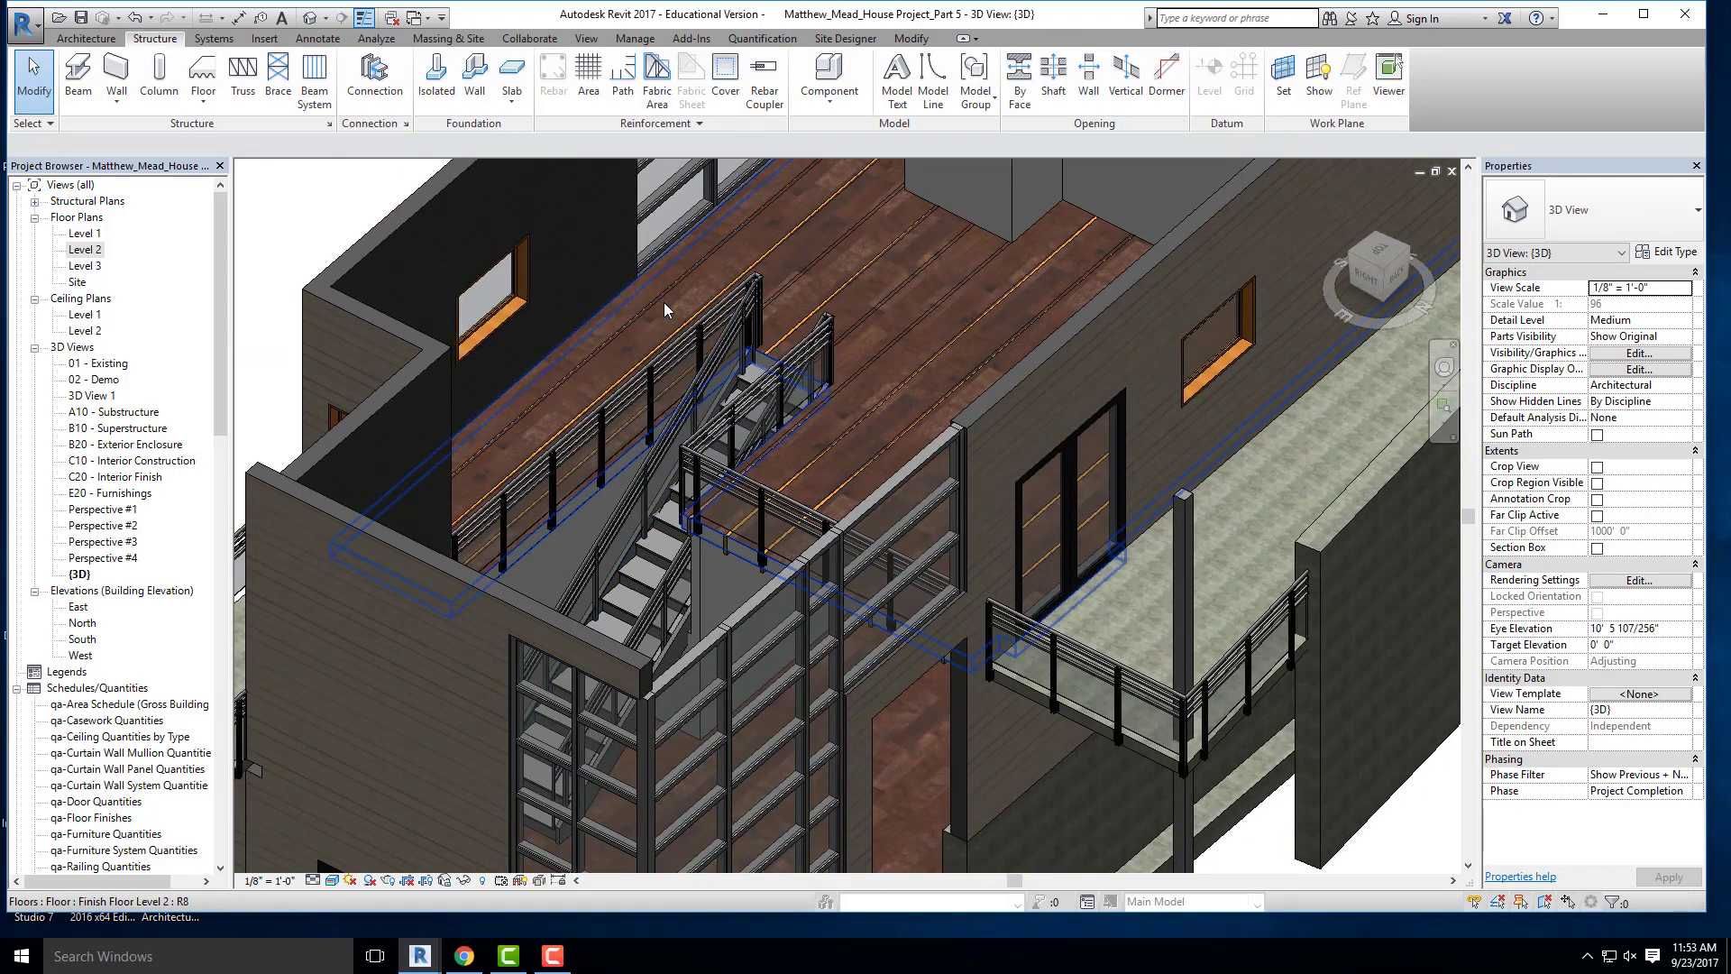
pyautogui.scroll(-3, 721, 406)
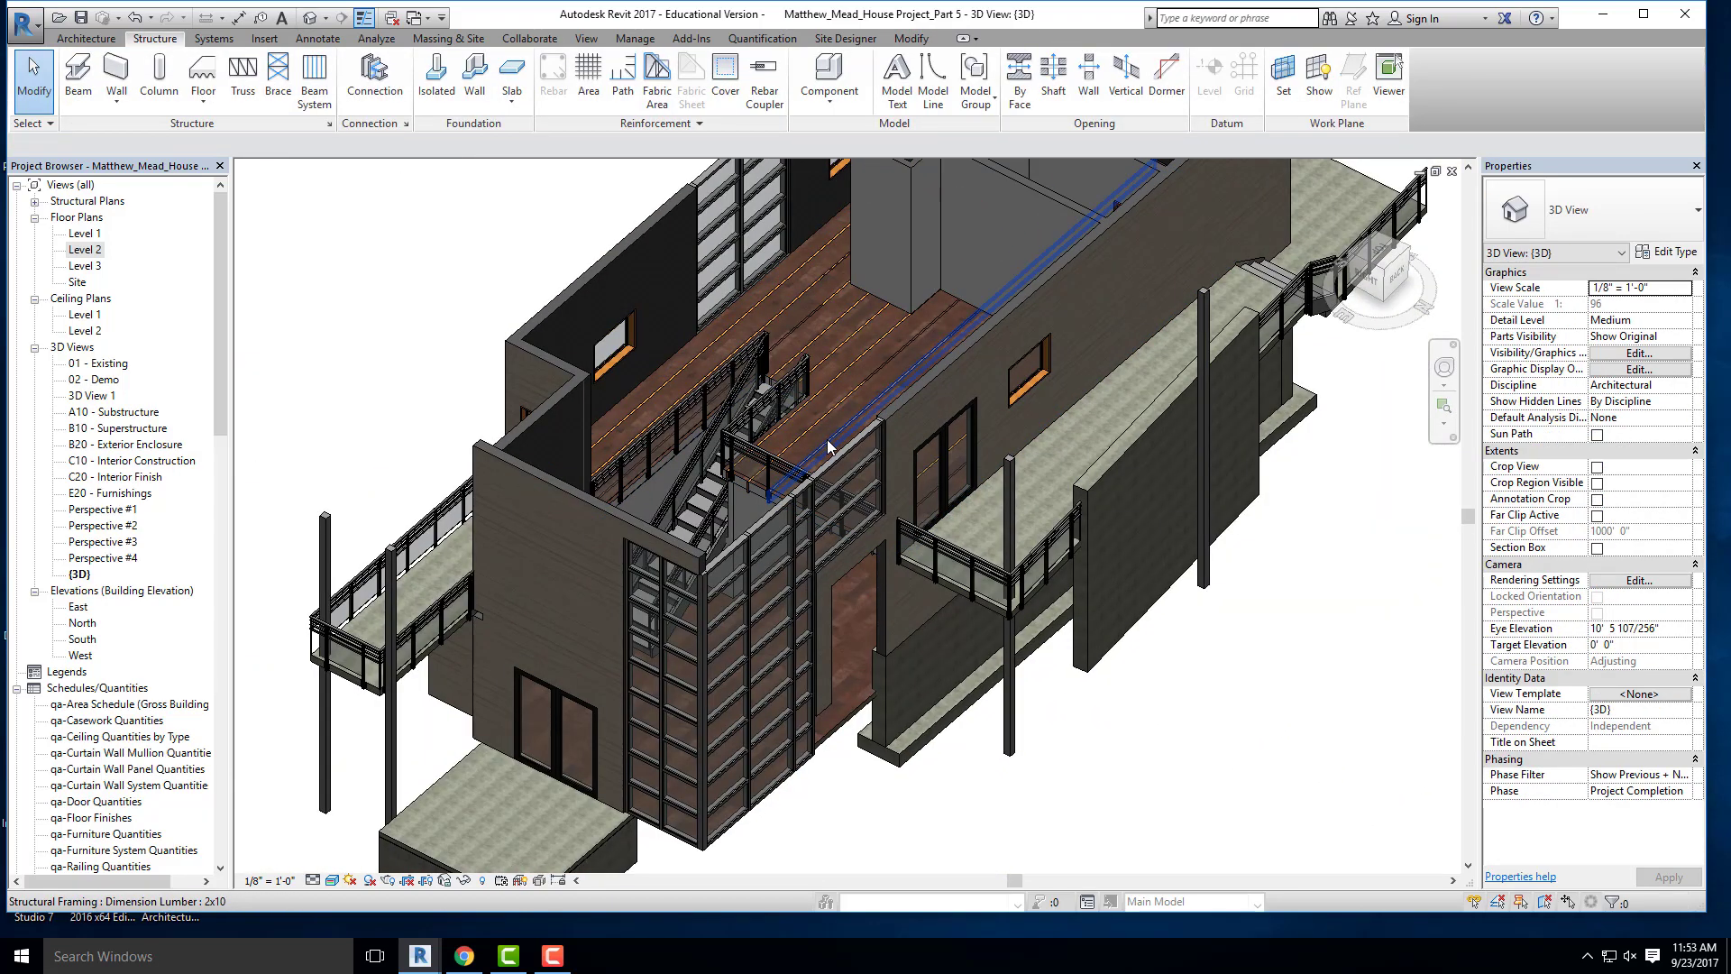
pyautogui.click(826, 440)
pyautogui.scroll(2, 899, 465)
pyautogui.press('Escape')
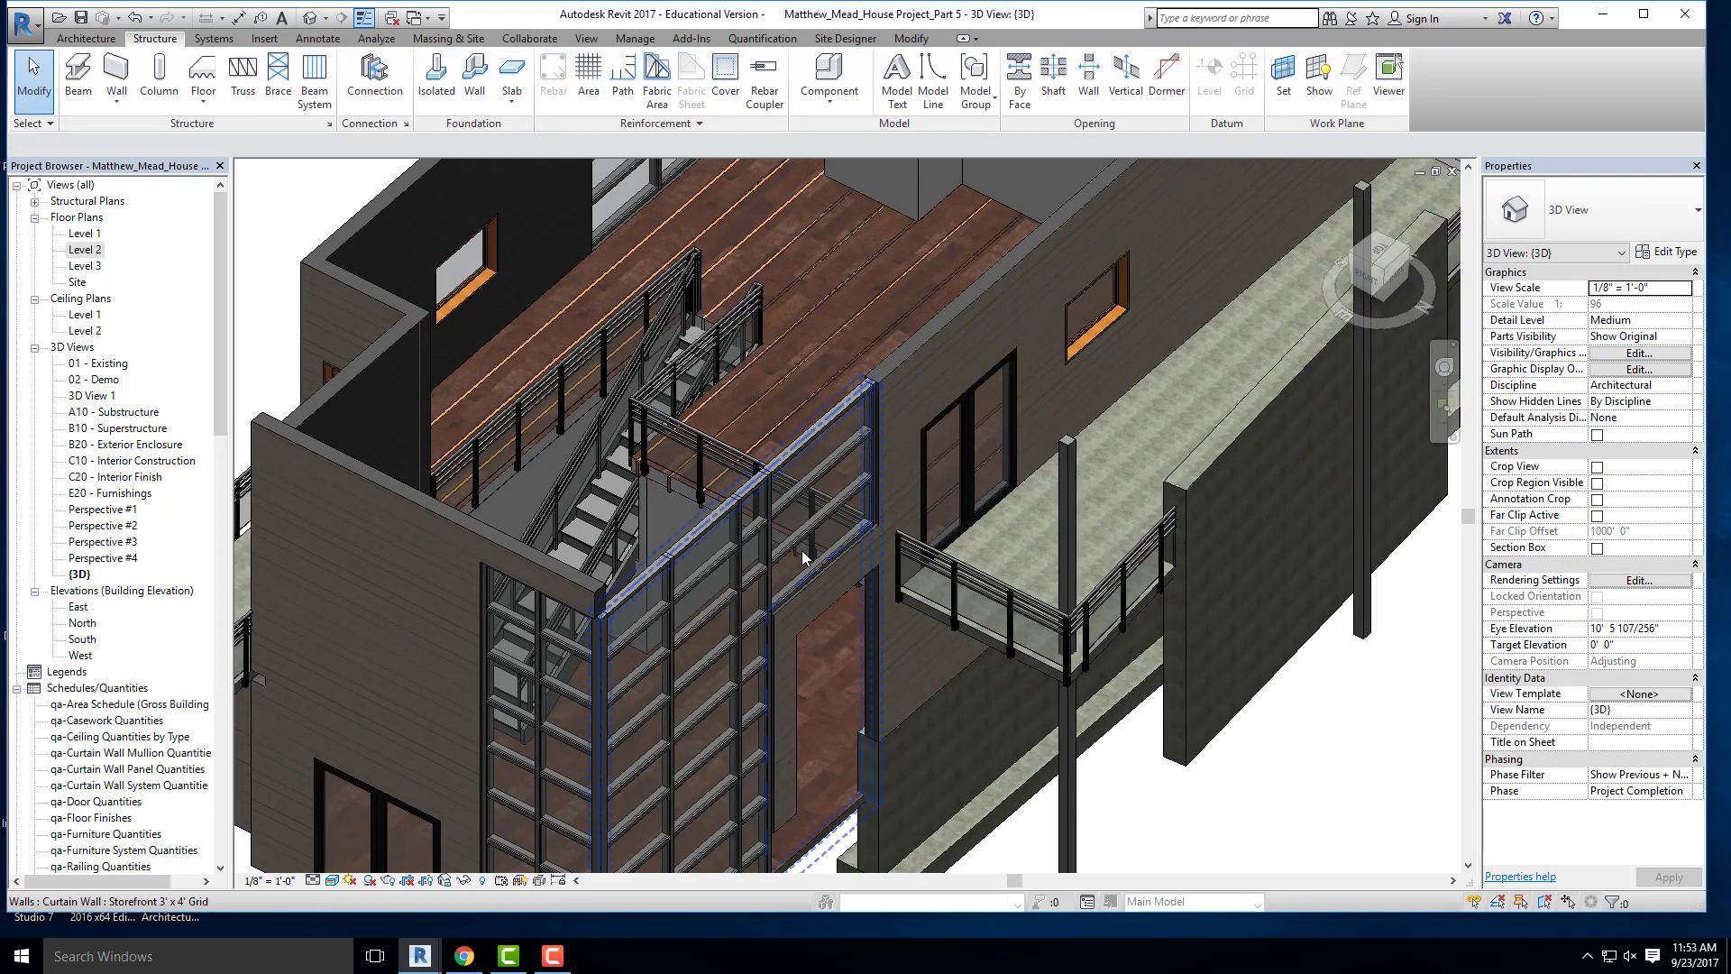
# - Set the Level 2 structural beam system's elevation to -1.5" and apply it
pyautogui.click(676, 491)
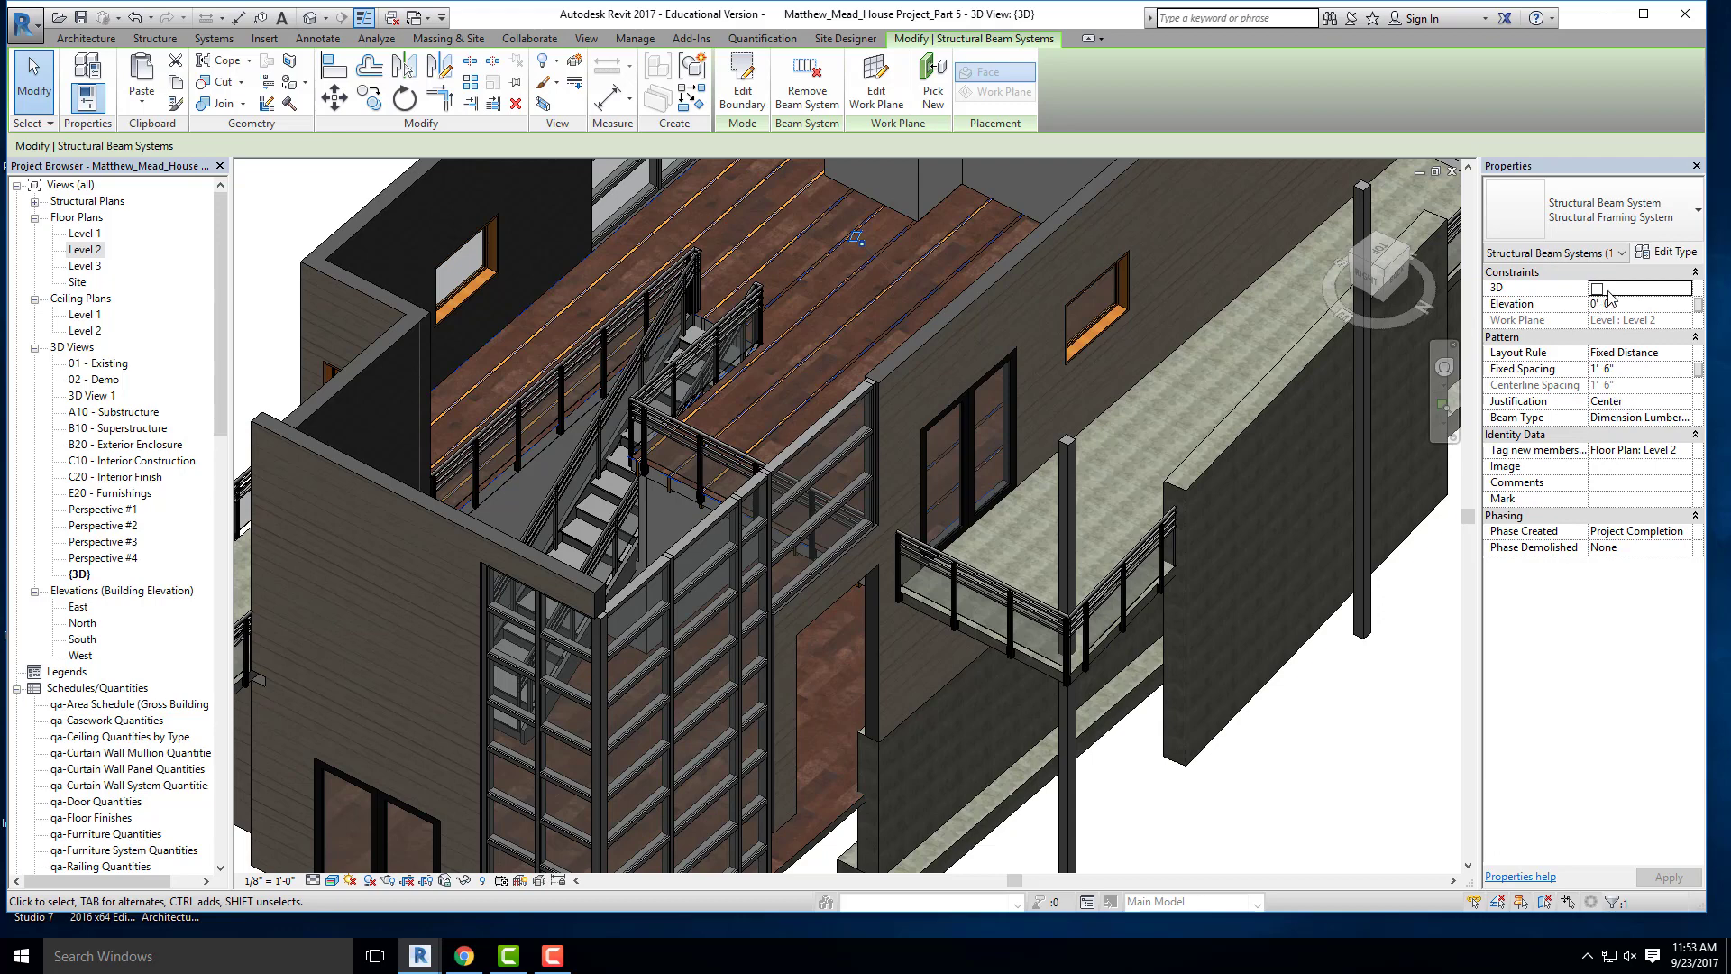
pyautogui.click(1634, 306)
pyautogui.write('-1.5')
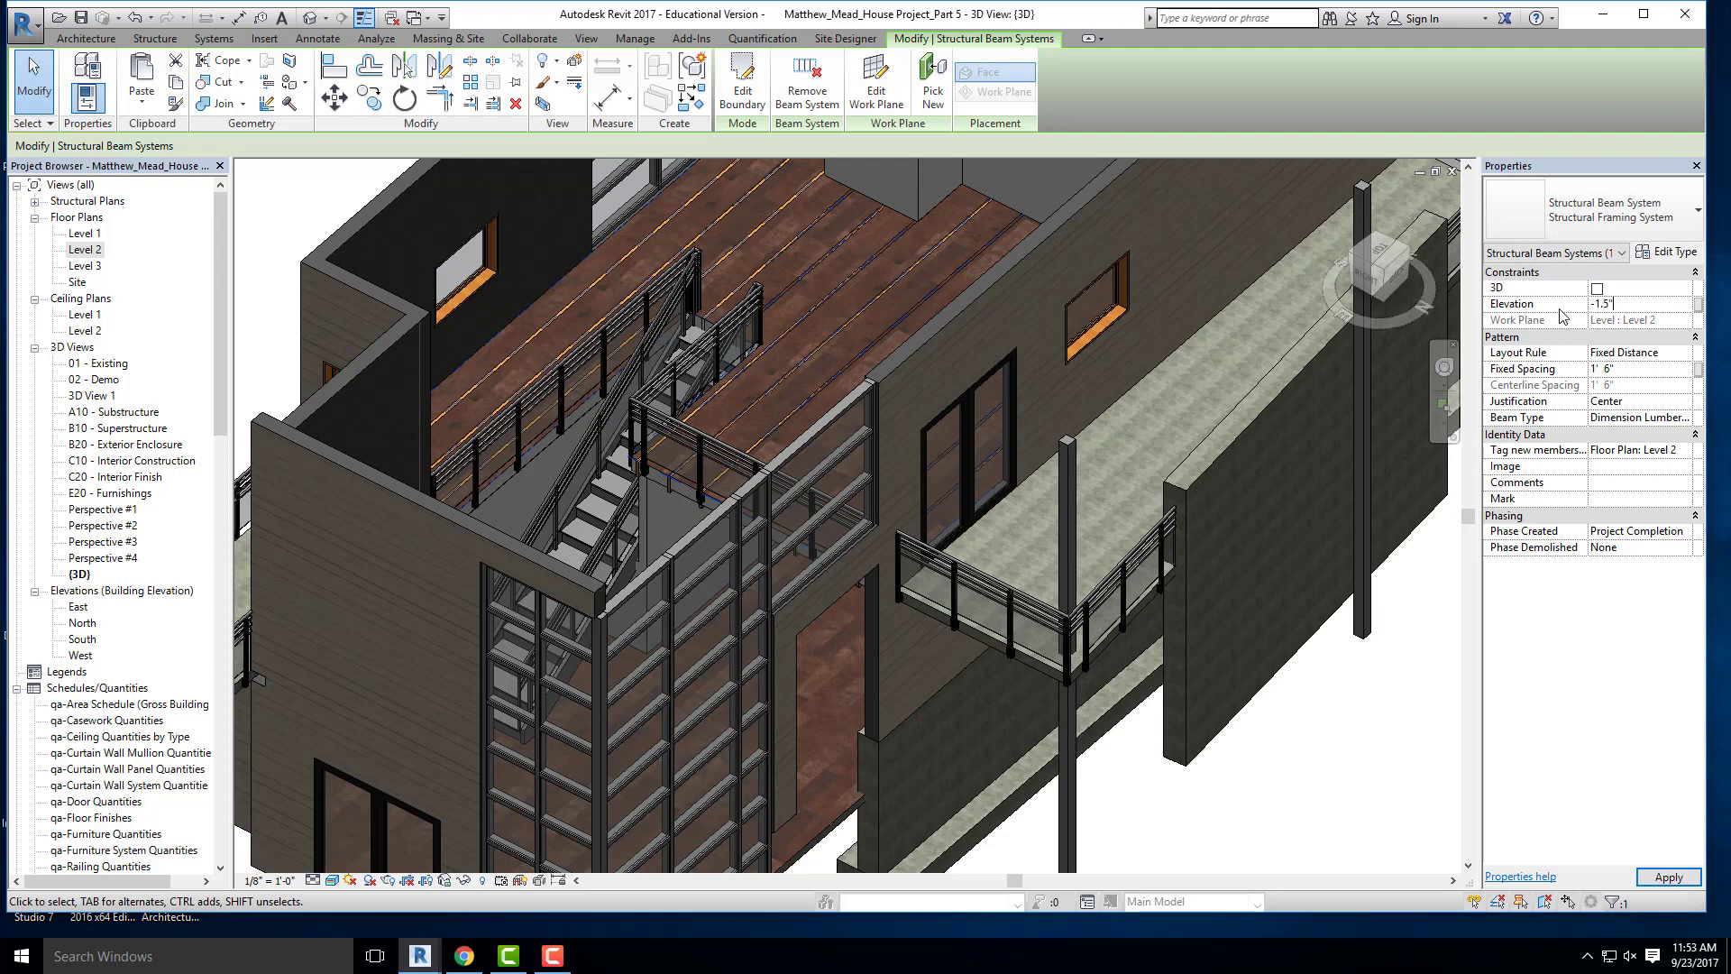
pyautogui.press('Return')
pyautogui.click(1664, 878)
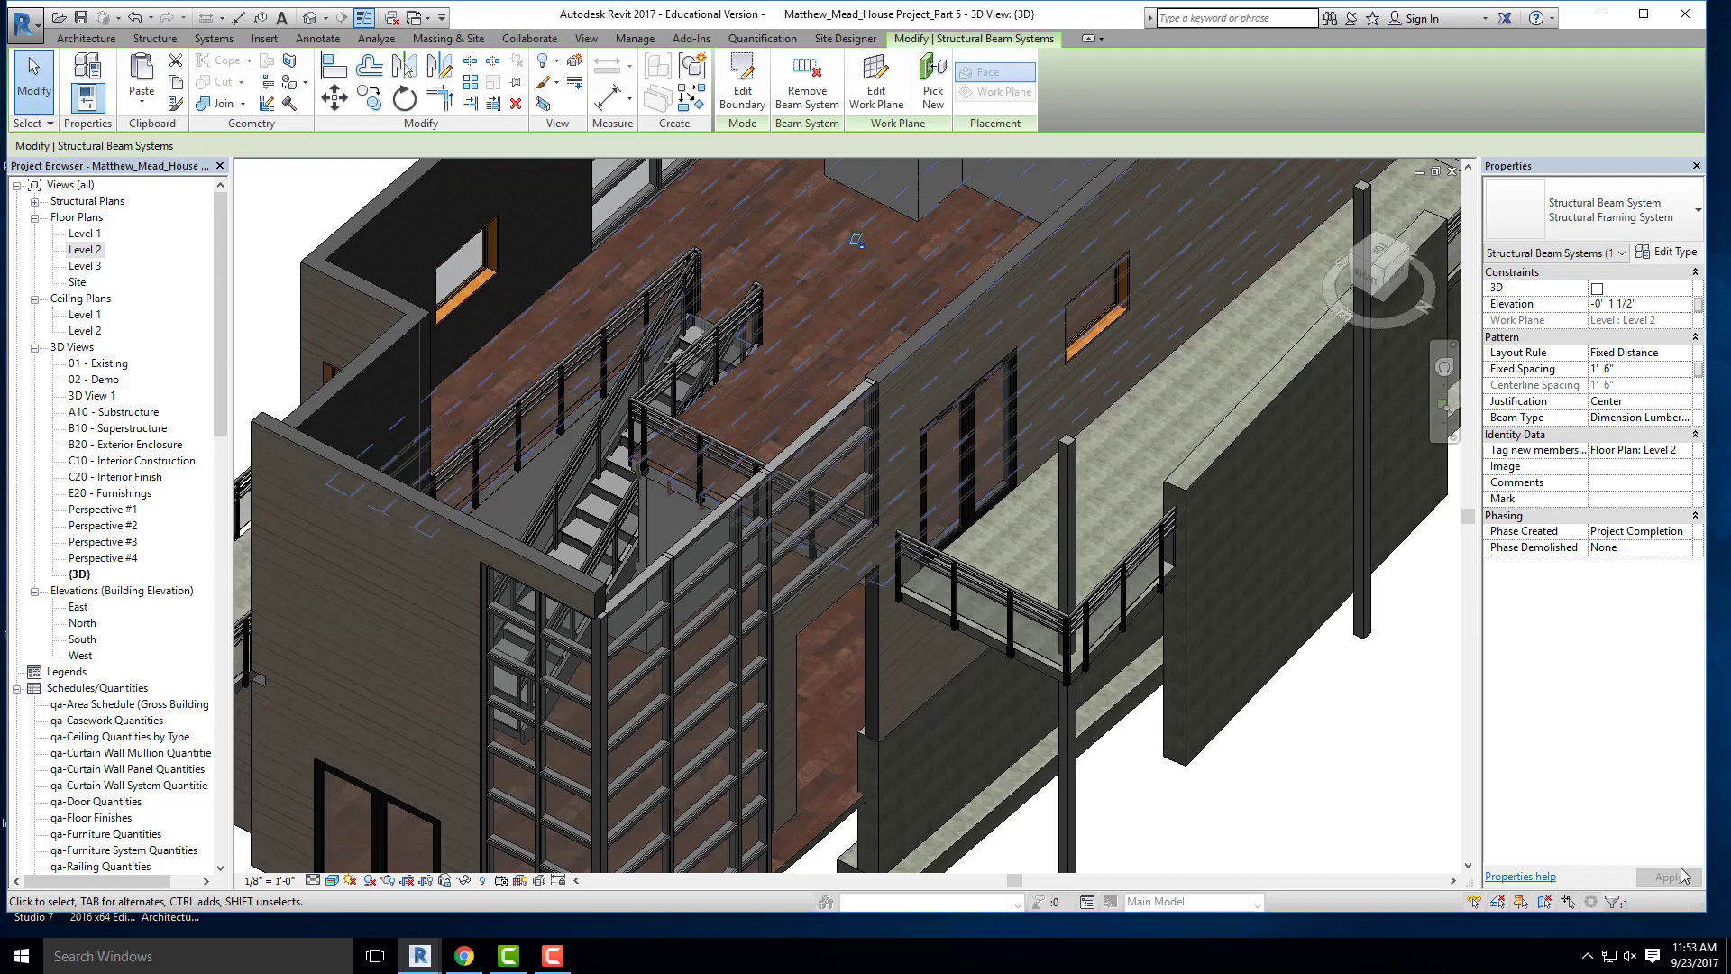
pyautogui.click(1372, 768)
# - Inspect the joist ends along the floor edge beside the stair opening and check how the finish floor overlaps them
pyautogui.scroll(2, 651, 577)
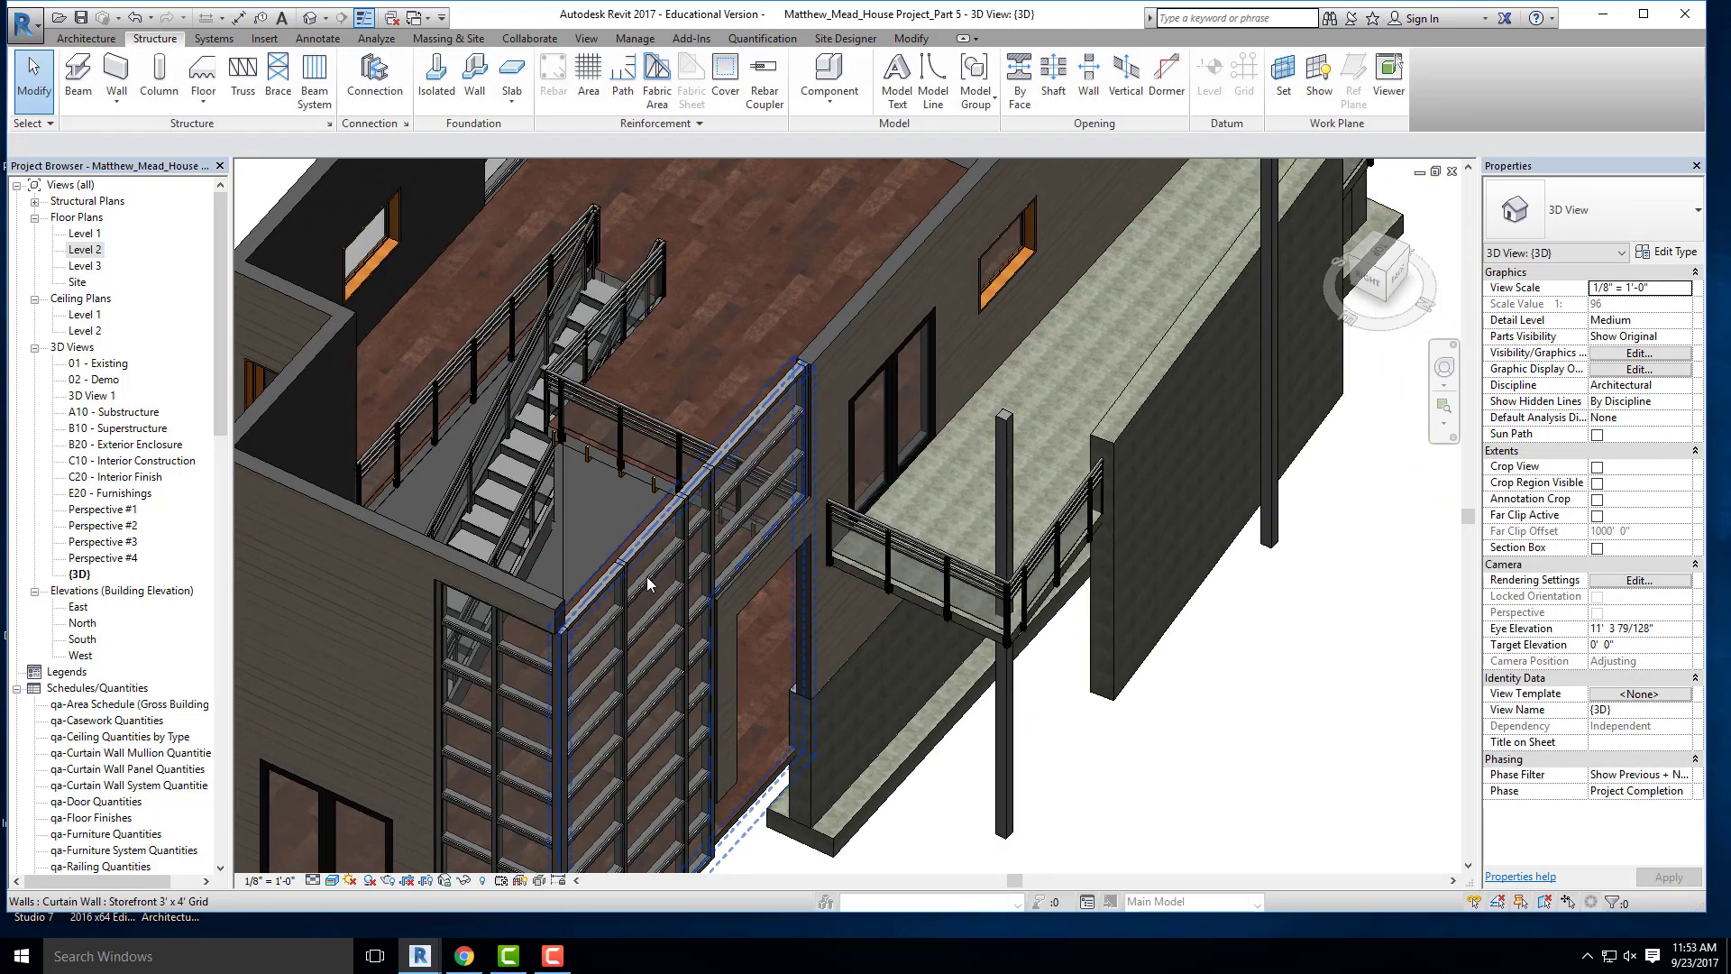
pyautogui.moveTo(646, 577); pyautogui.dragTo(805, 683, button='middle')
pyautogui.scroll(2, 805, 683)
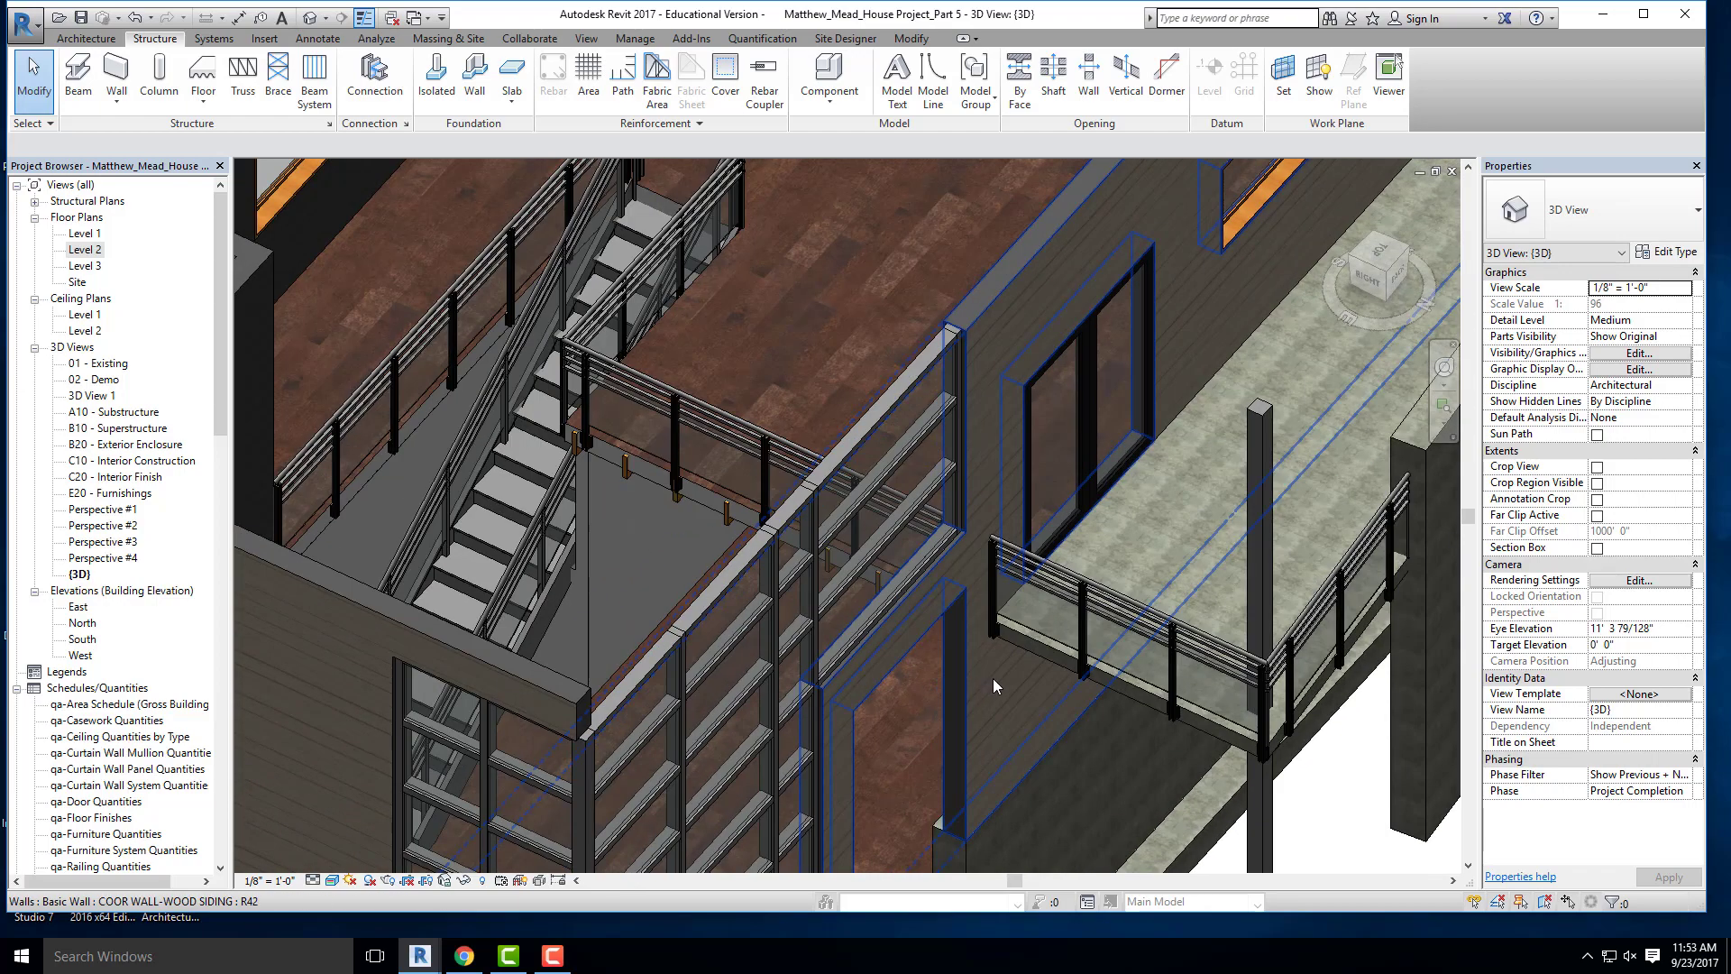
pyautogui.scroll(4, 696, 522)
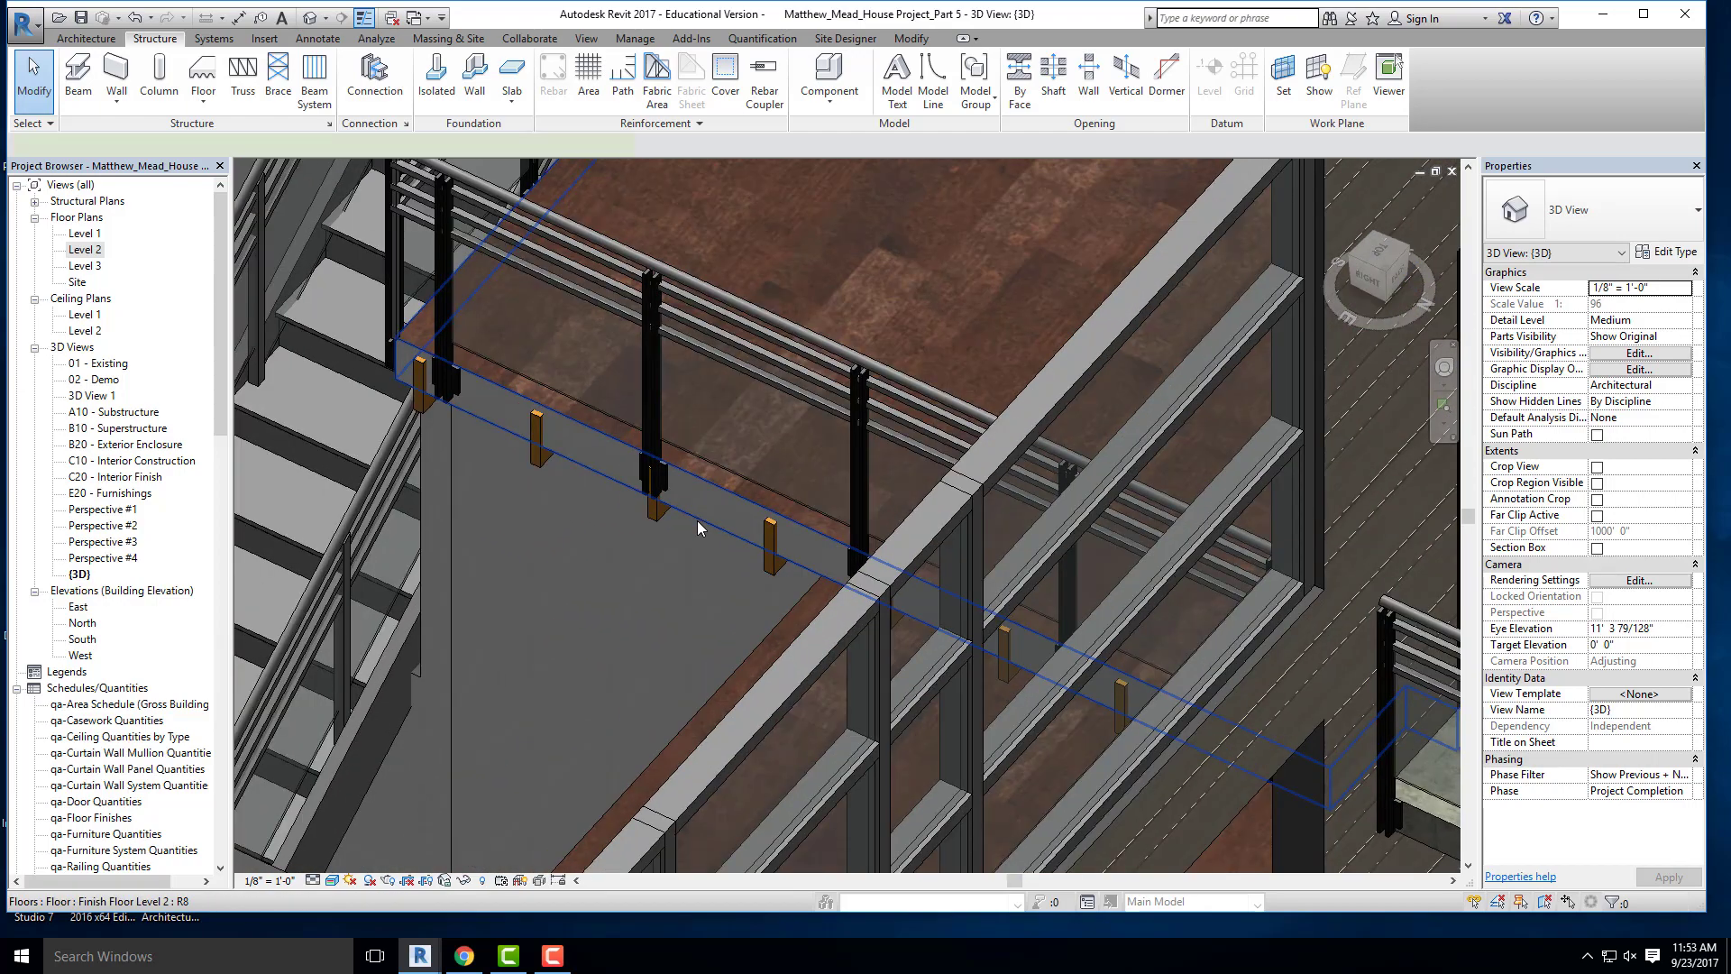
pyautogui.click(699, 527)
pyautogui.scroll(-3, 716, 622)
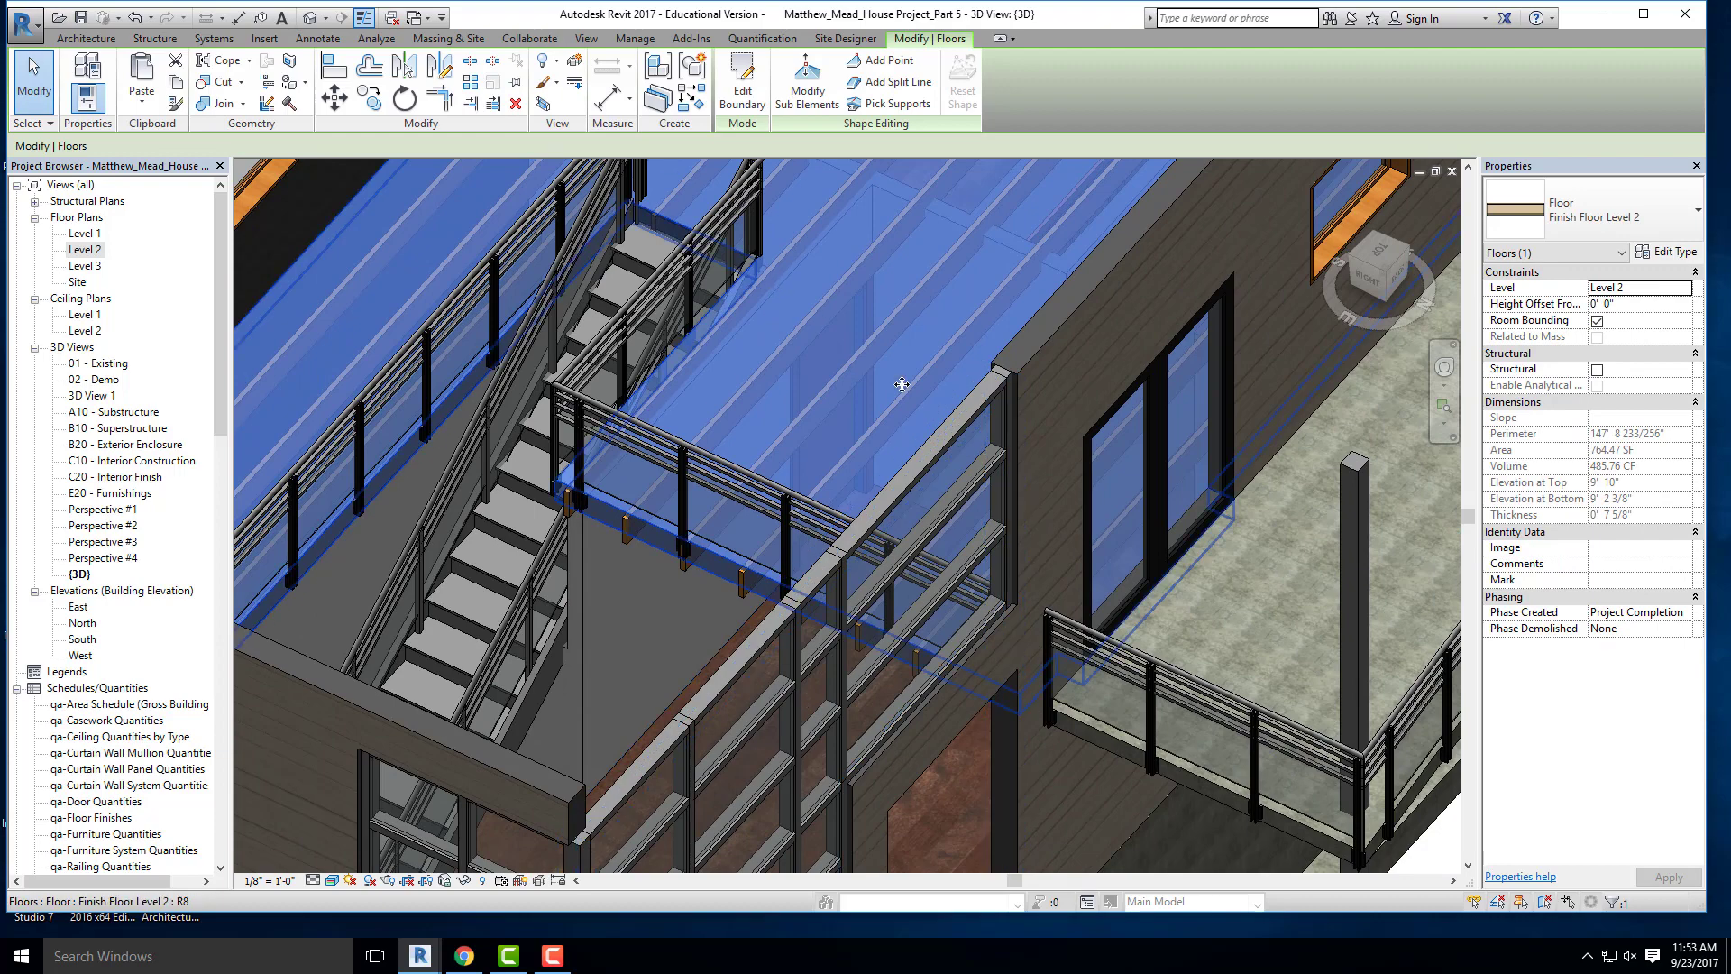
pyautogui.scroll(-3, 901, 384)
pyautogui.press('Escape')
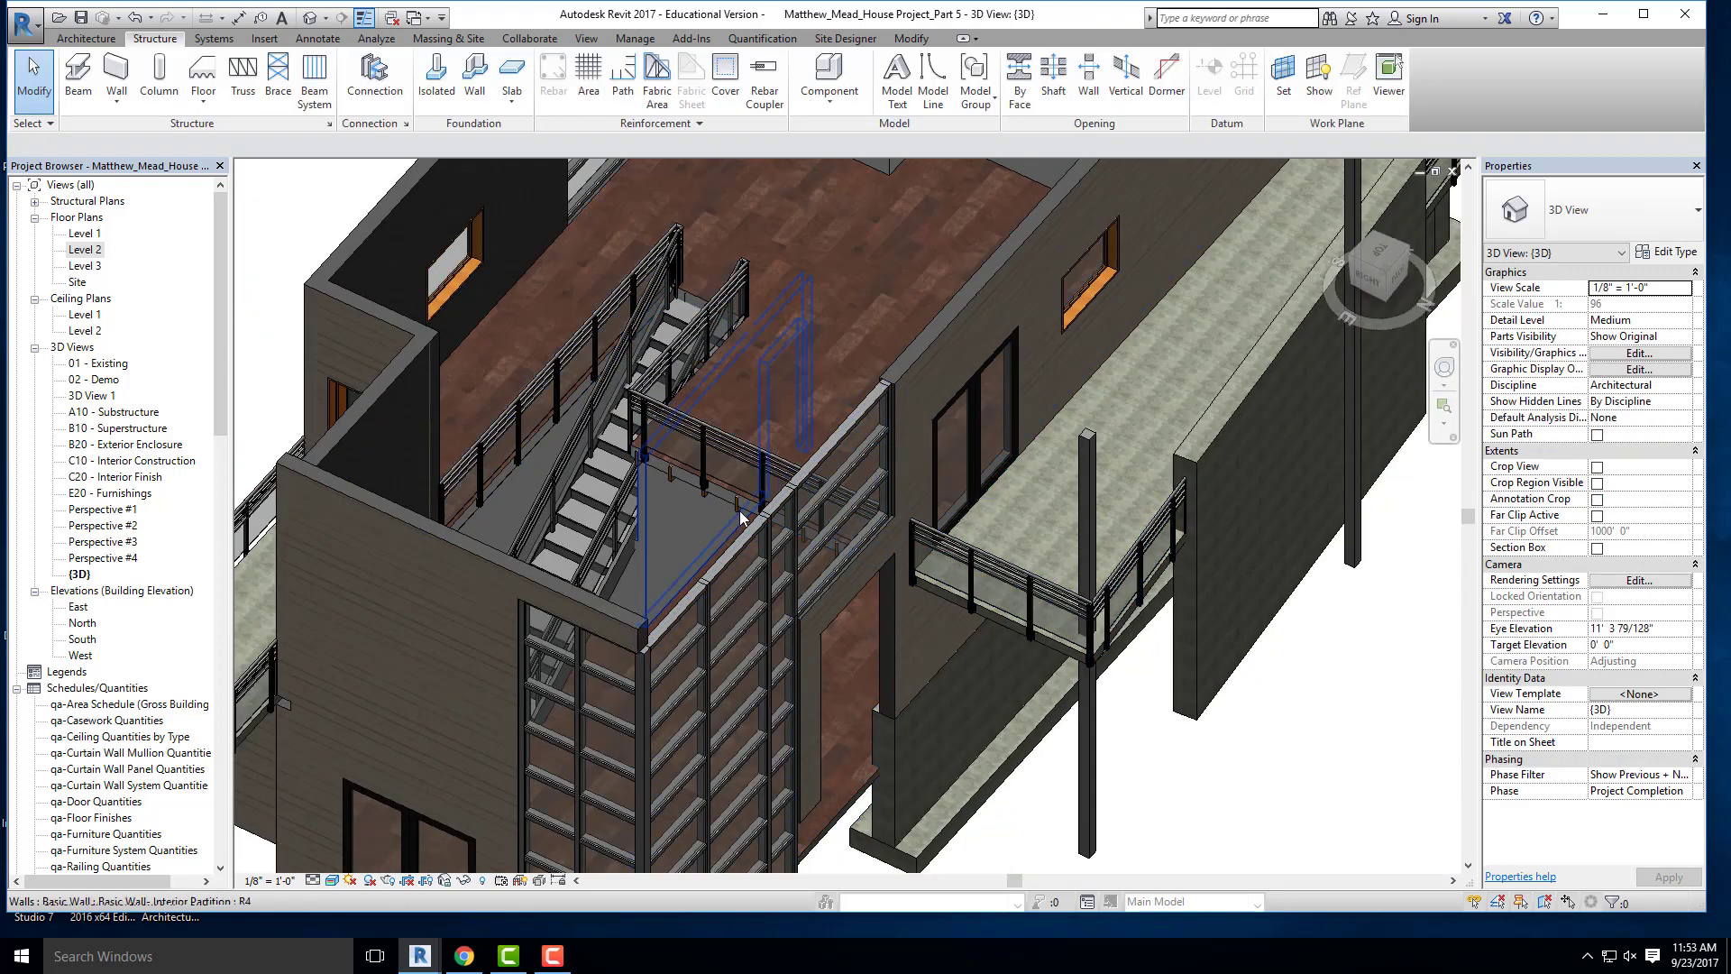
pyautogui.scroll(2, 739, 517)
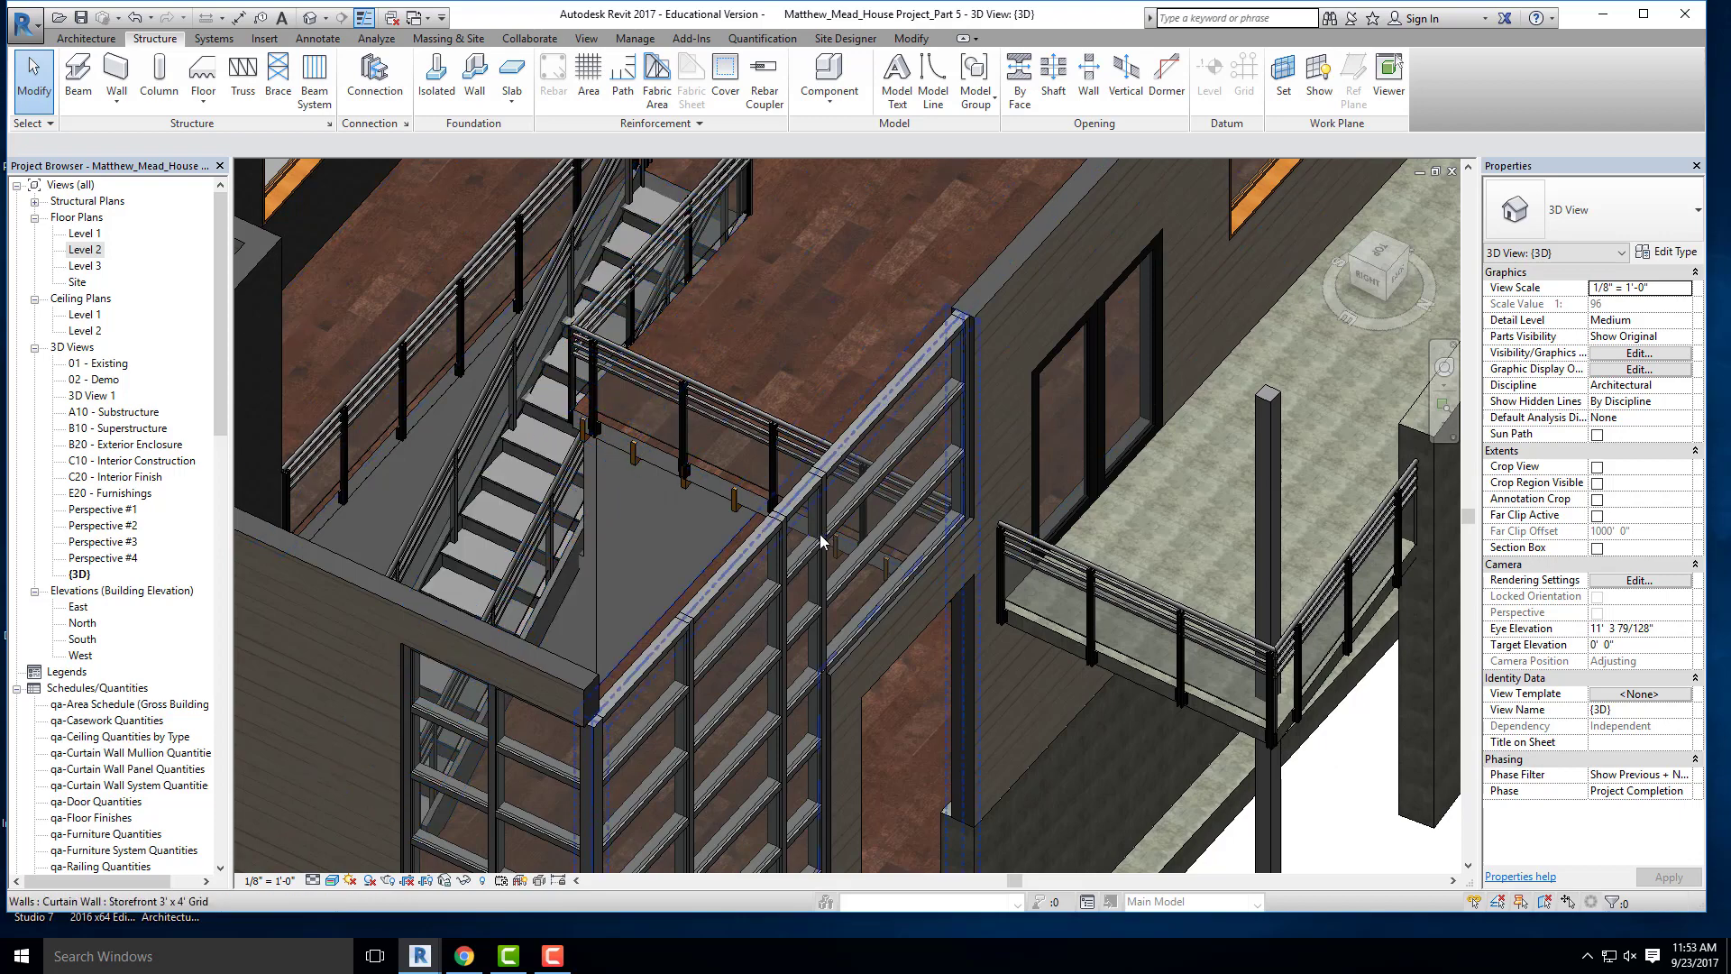
pyautogui.scroll(-2, 669, 516)
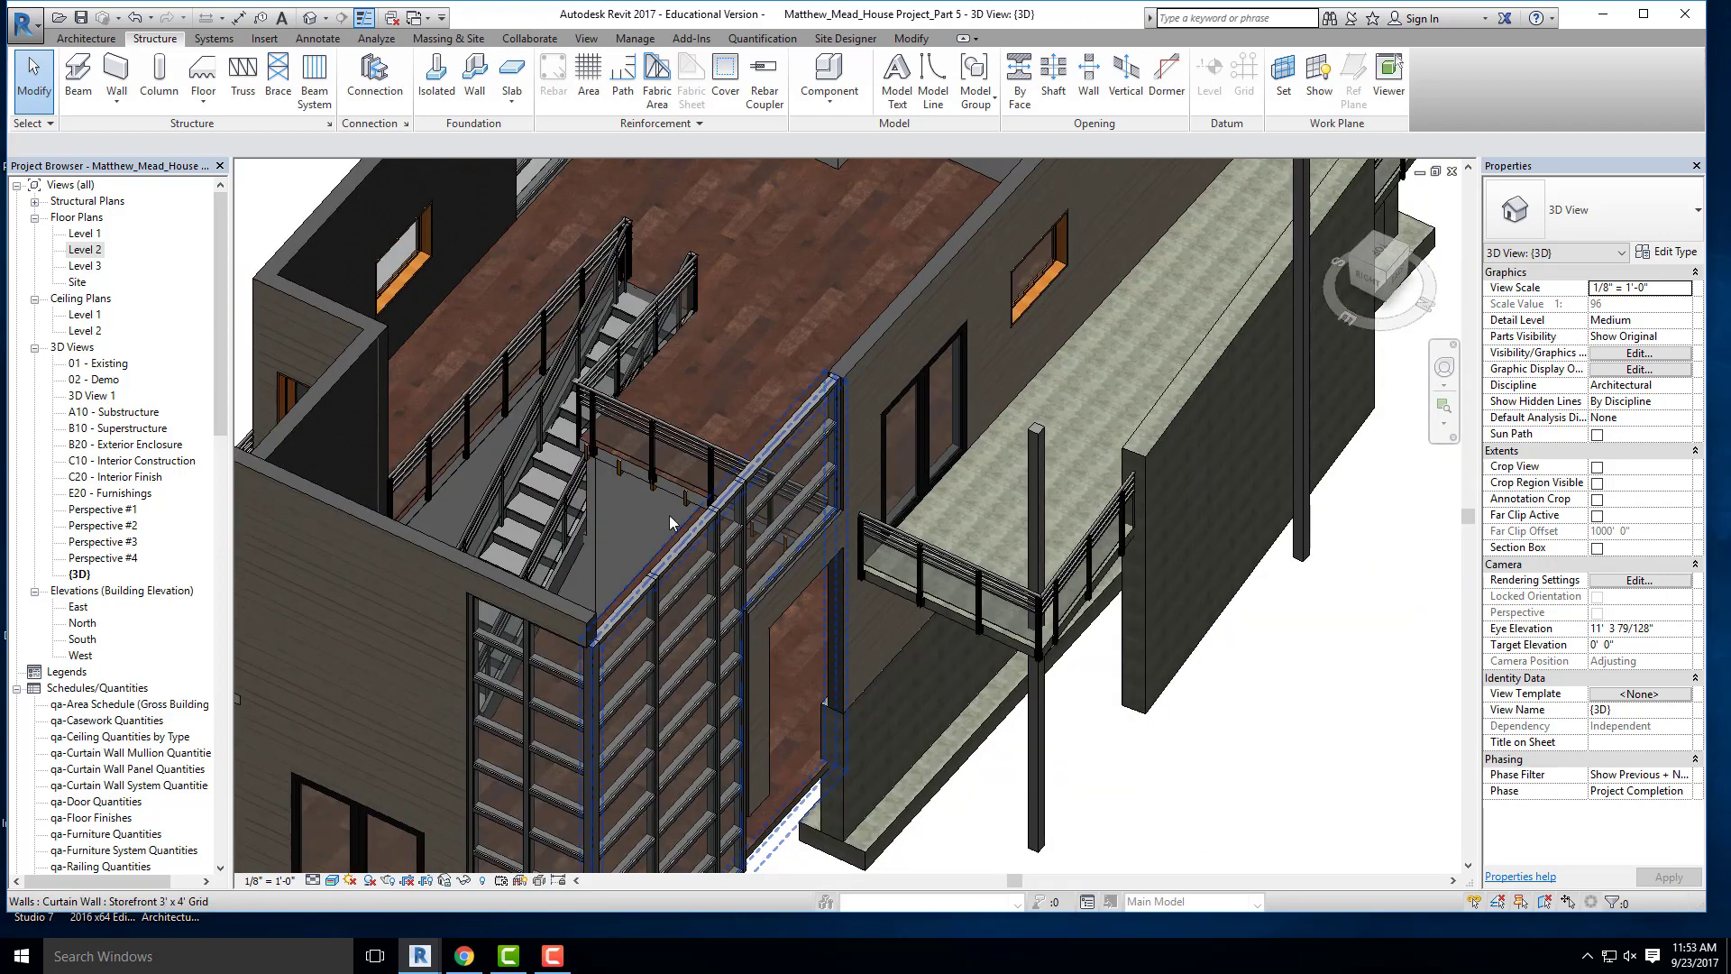
pyautogui.scroll(2, 669, 515)
# - Review the layer assembly of the Finish Floor Level 2 floor type and close it without changes
pyautogui.click(669, 482)
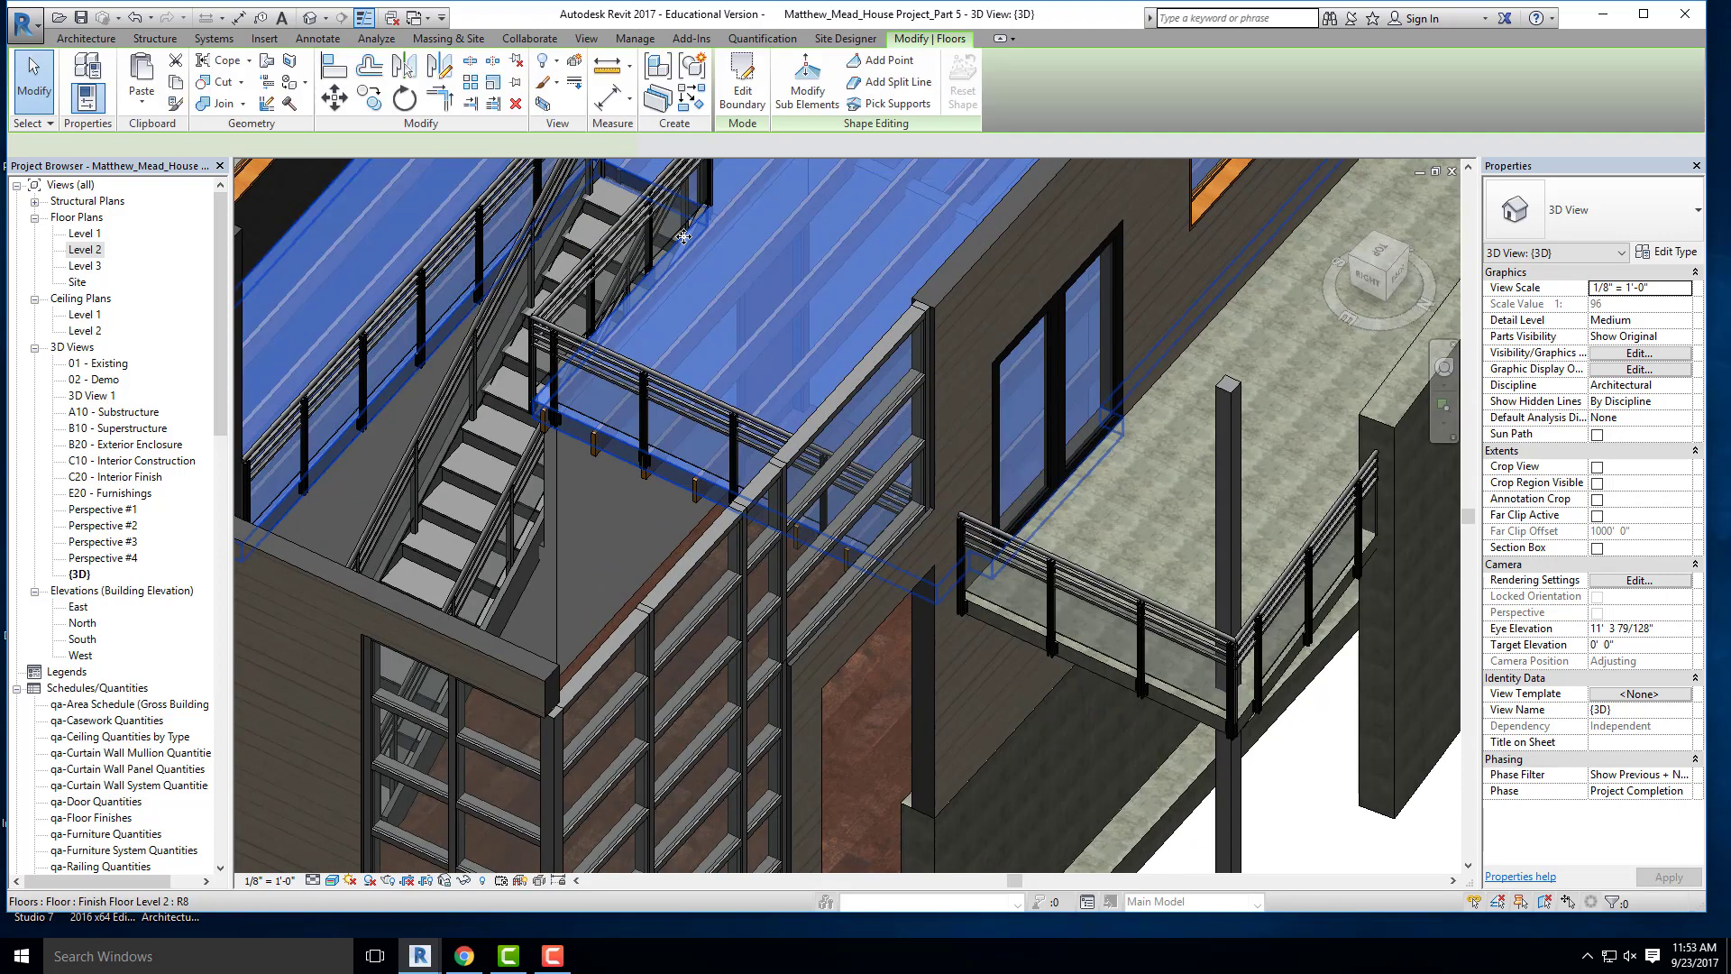
pyautogui.click(1669, 251)
pyautogui.click(932, 366)
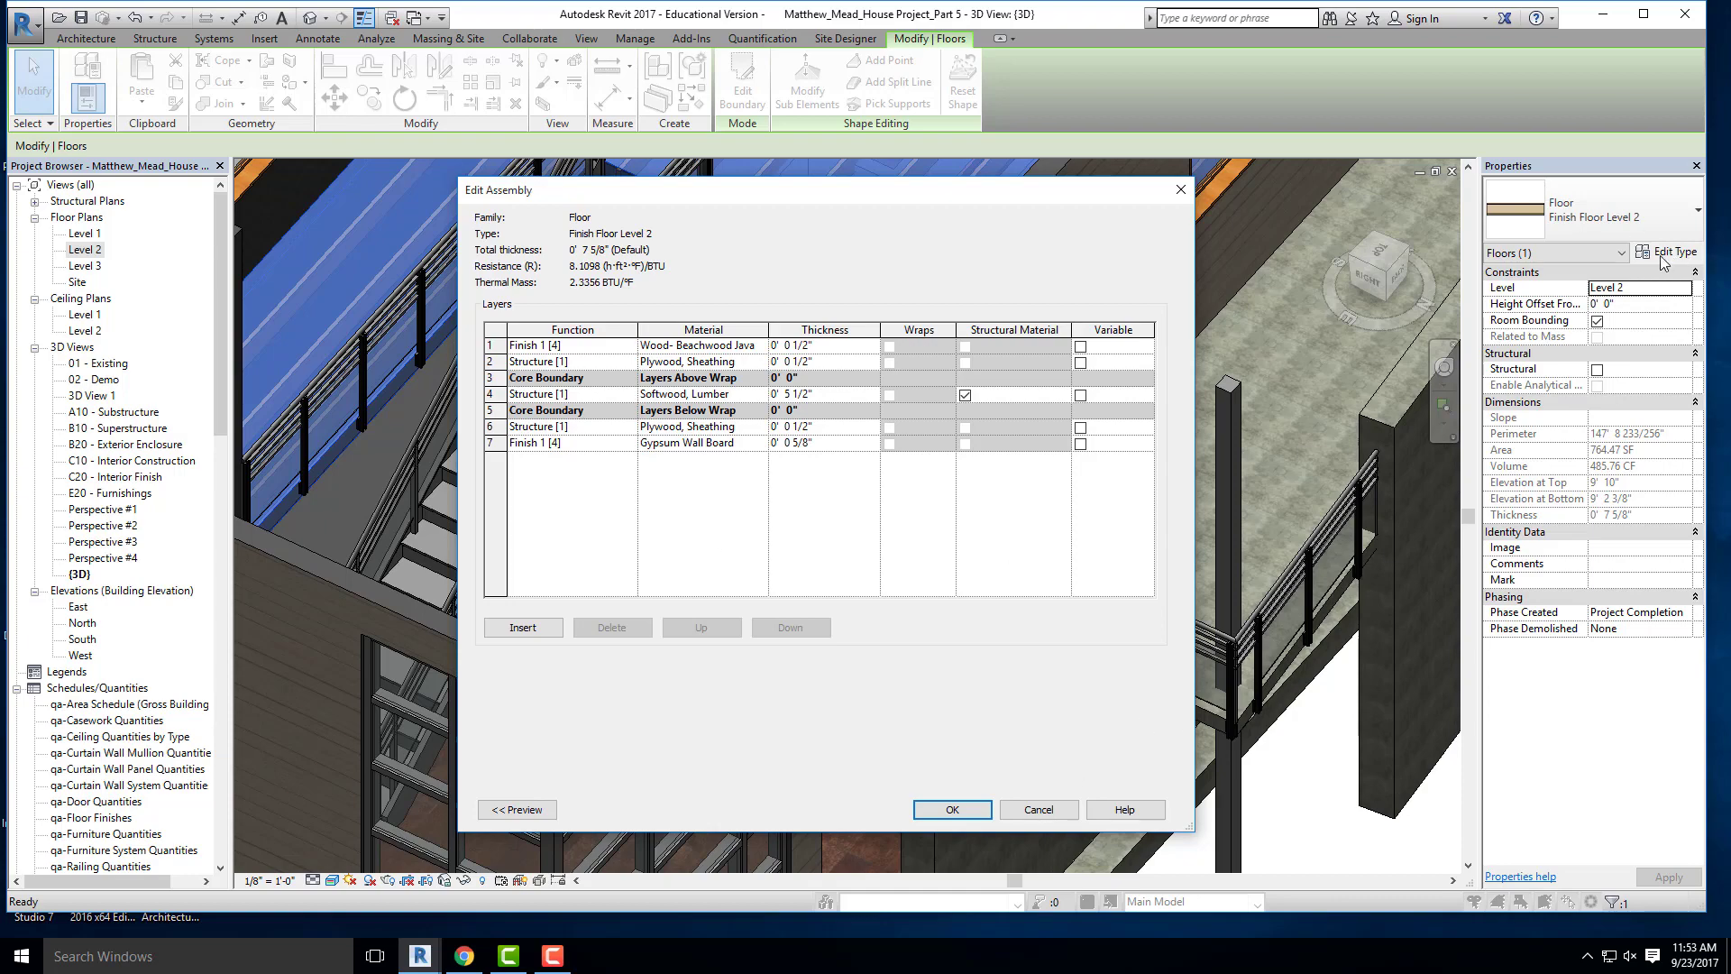
pyautogui.click(1019, 809)
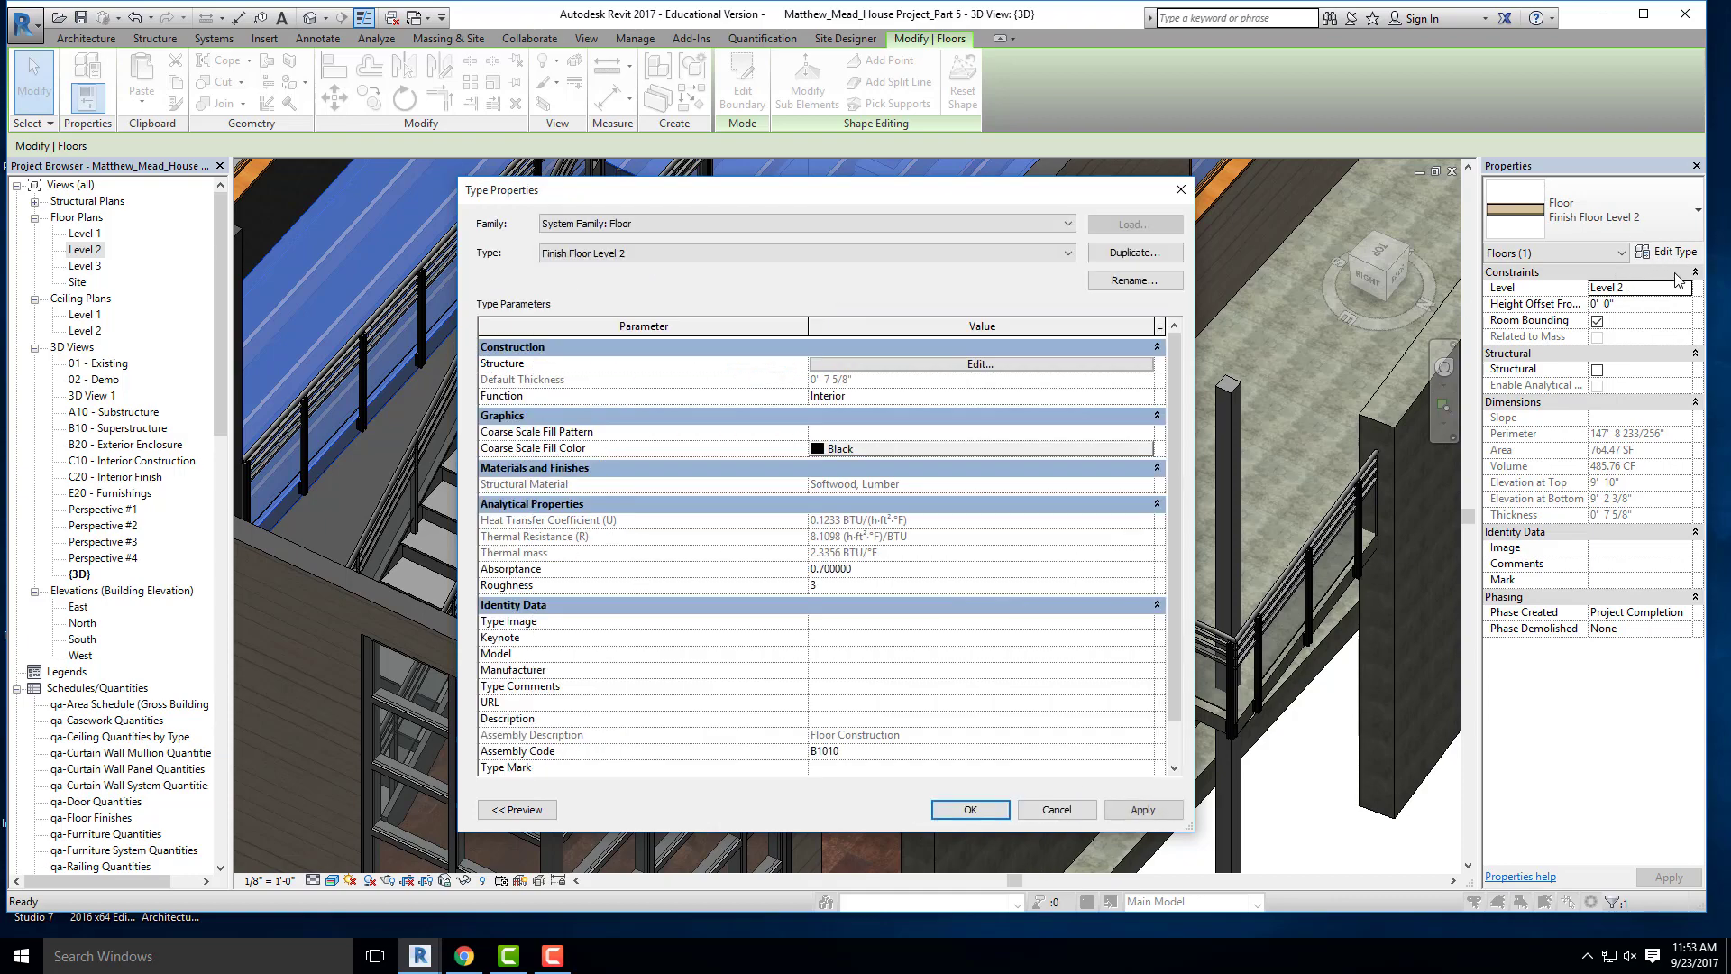
pyautogui.click(1057, 817)
# - Duplicate the selected floor's type under the name Finish Floor Level 3
pyautogui.click(1670, 255)
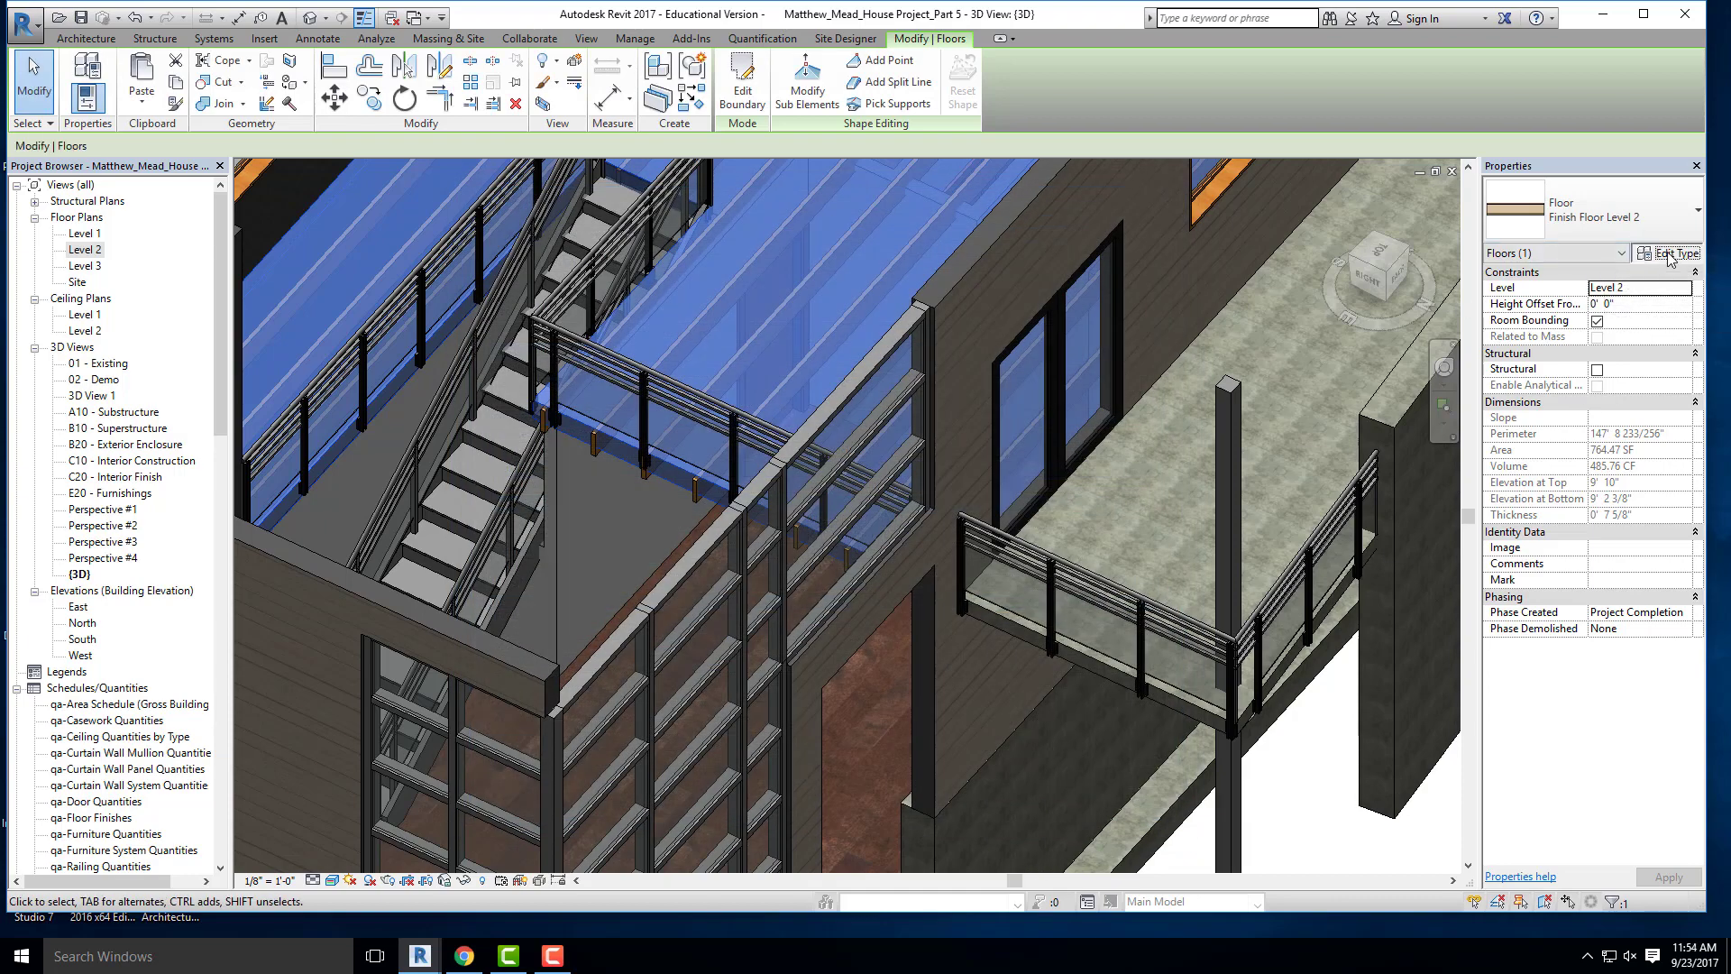
pyautogui.click(1134, 253)
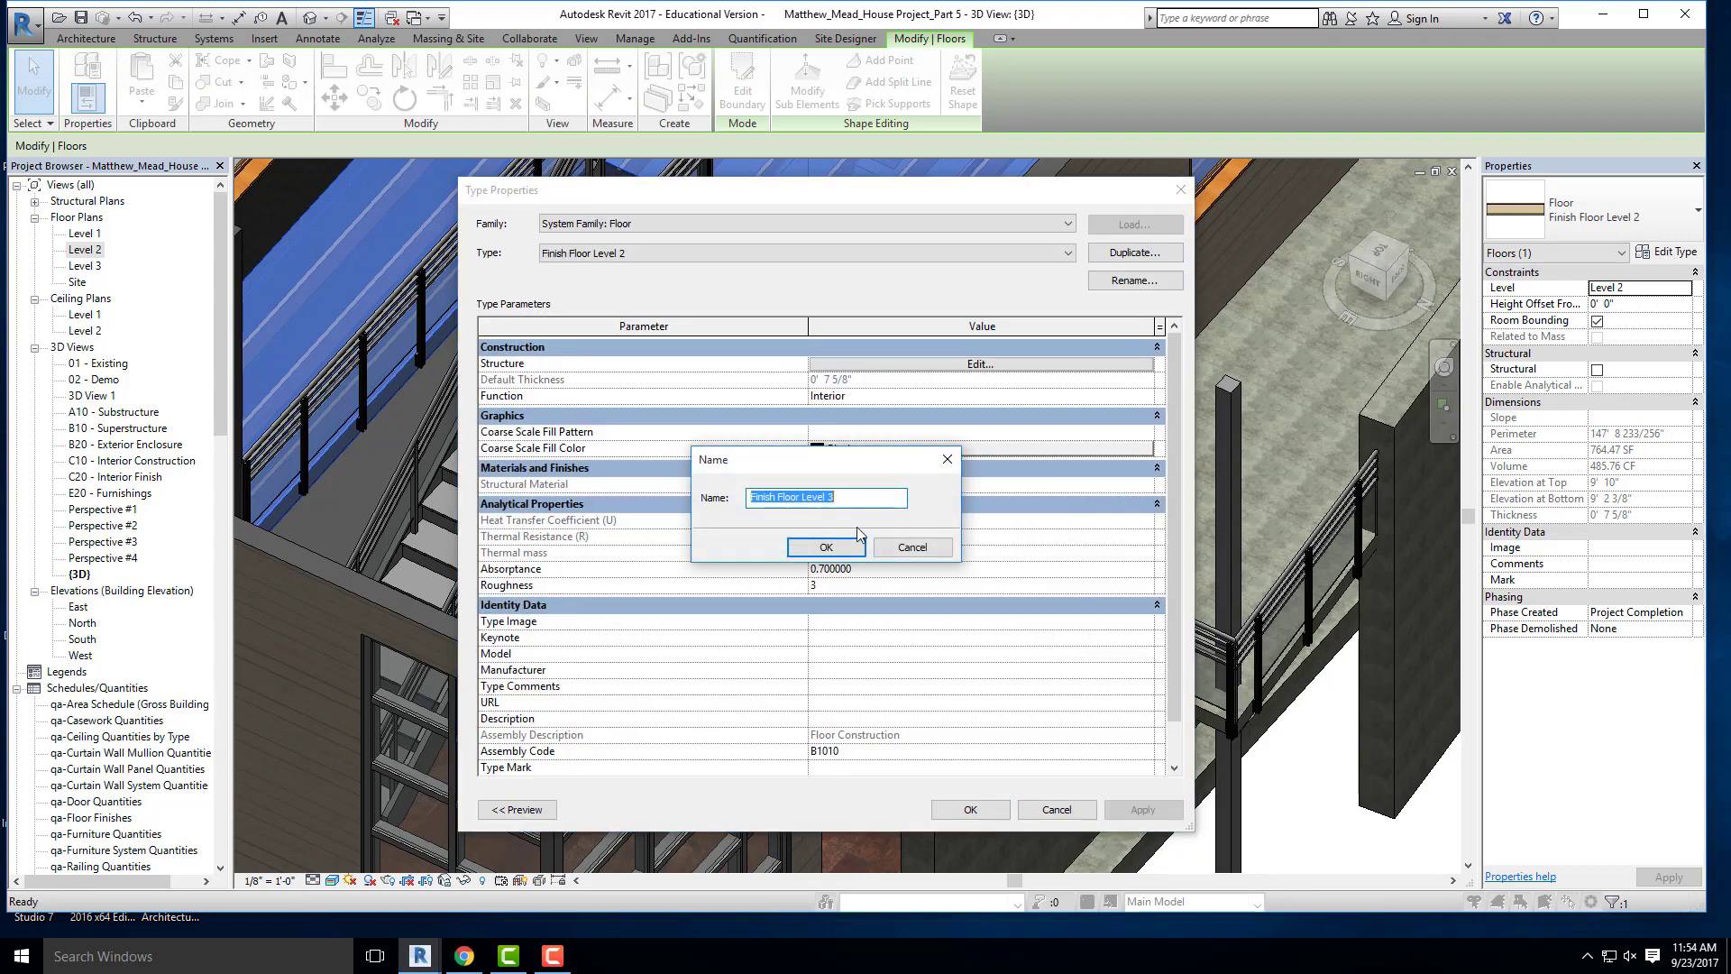
pyautogui.click(825, 545)
# - Set the core structure layer of the Finish Floor Level 3 assembly to 1/2" thick Plywood, Sheathing
pyautogui.click(987, 365)
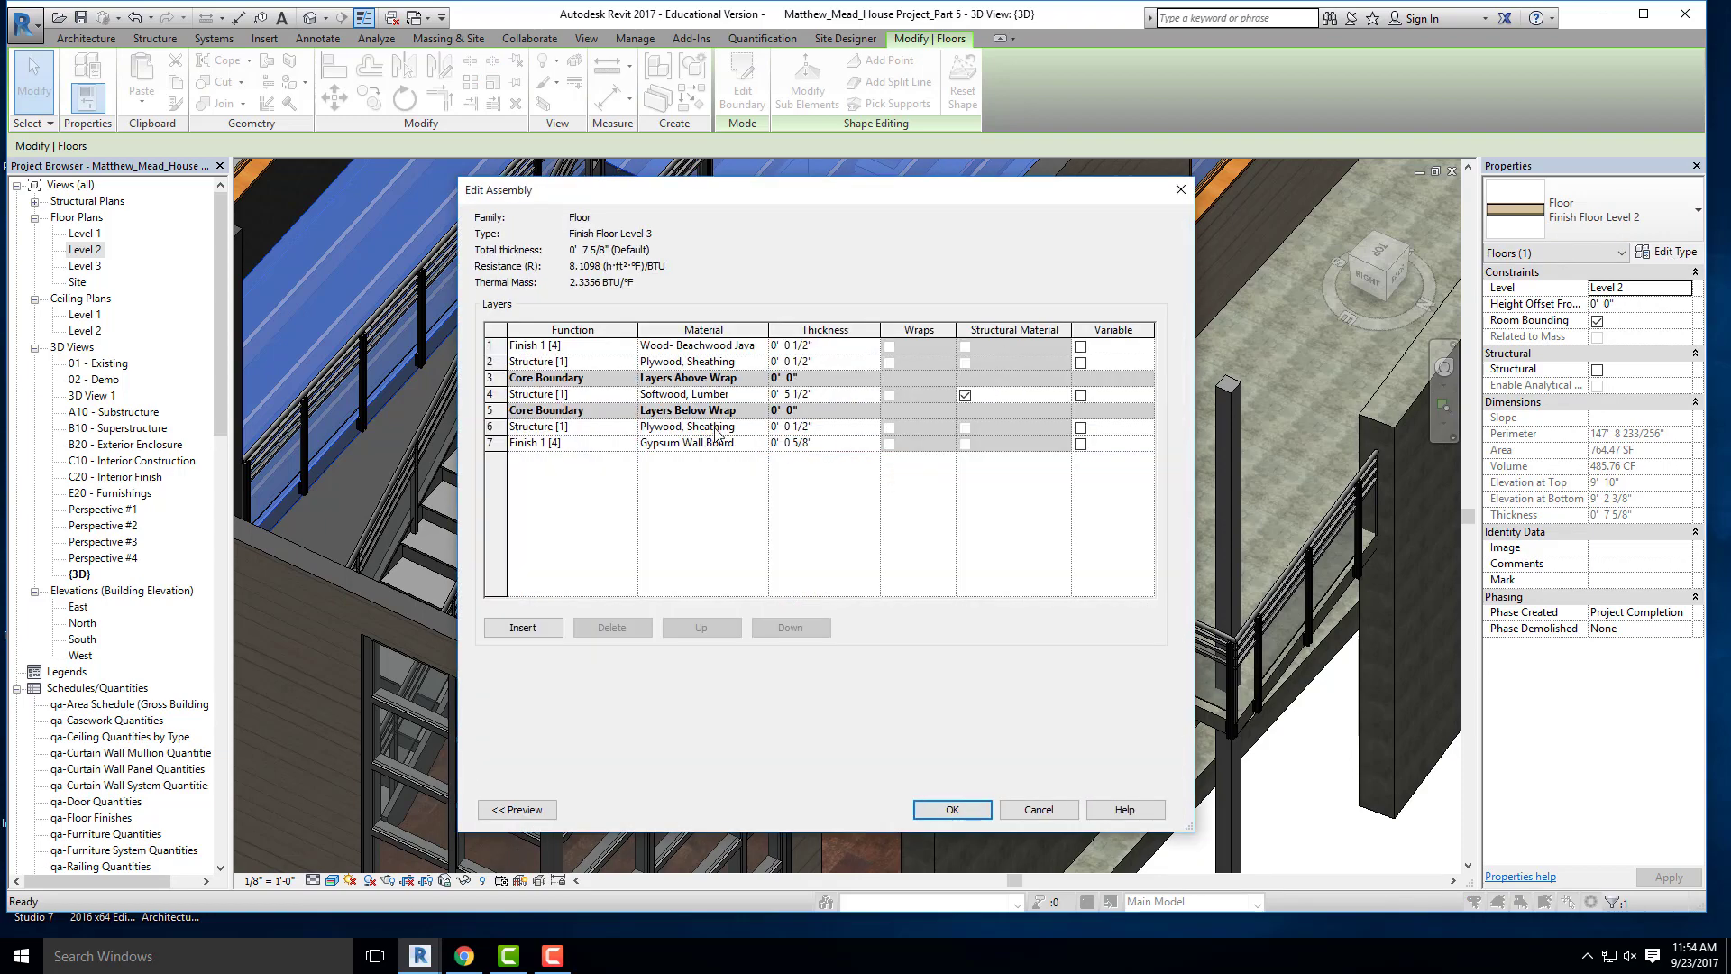
pyautogui.click(834, 394)
pyautogui.press('BackSpace')
pyautogui.click(762, 397)
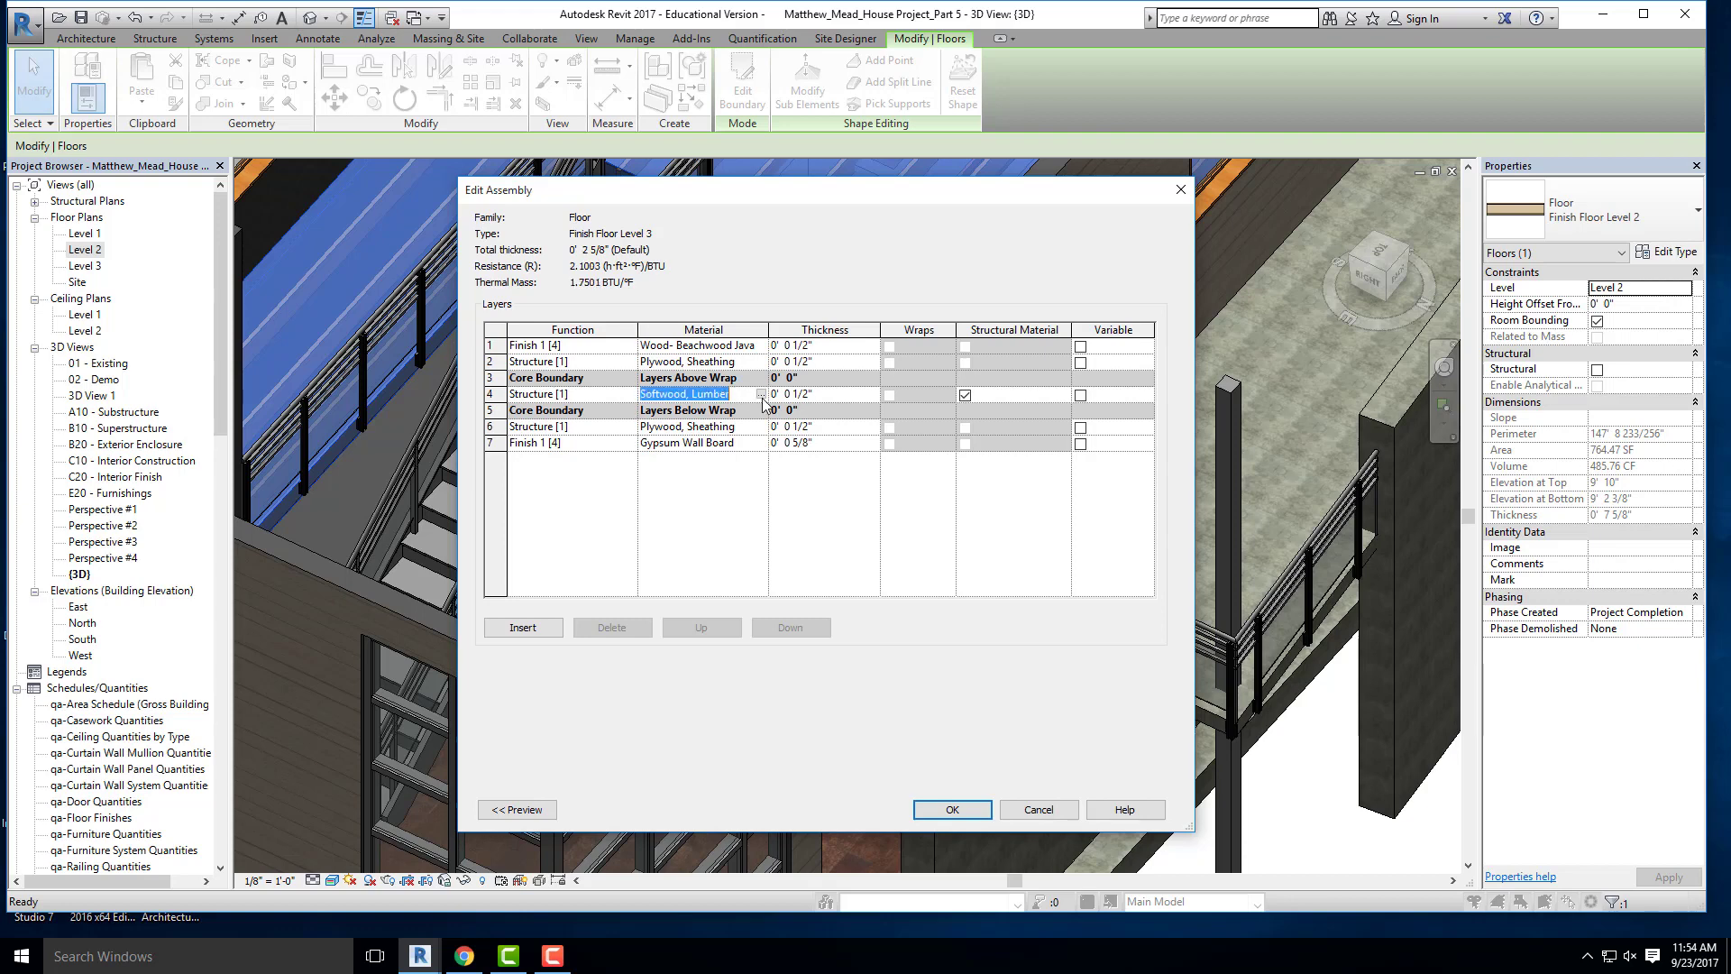
pyautogui.click(762, 395)
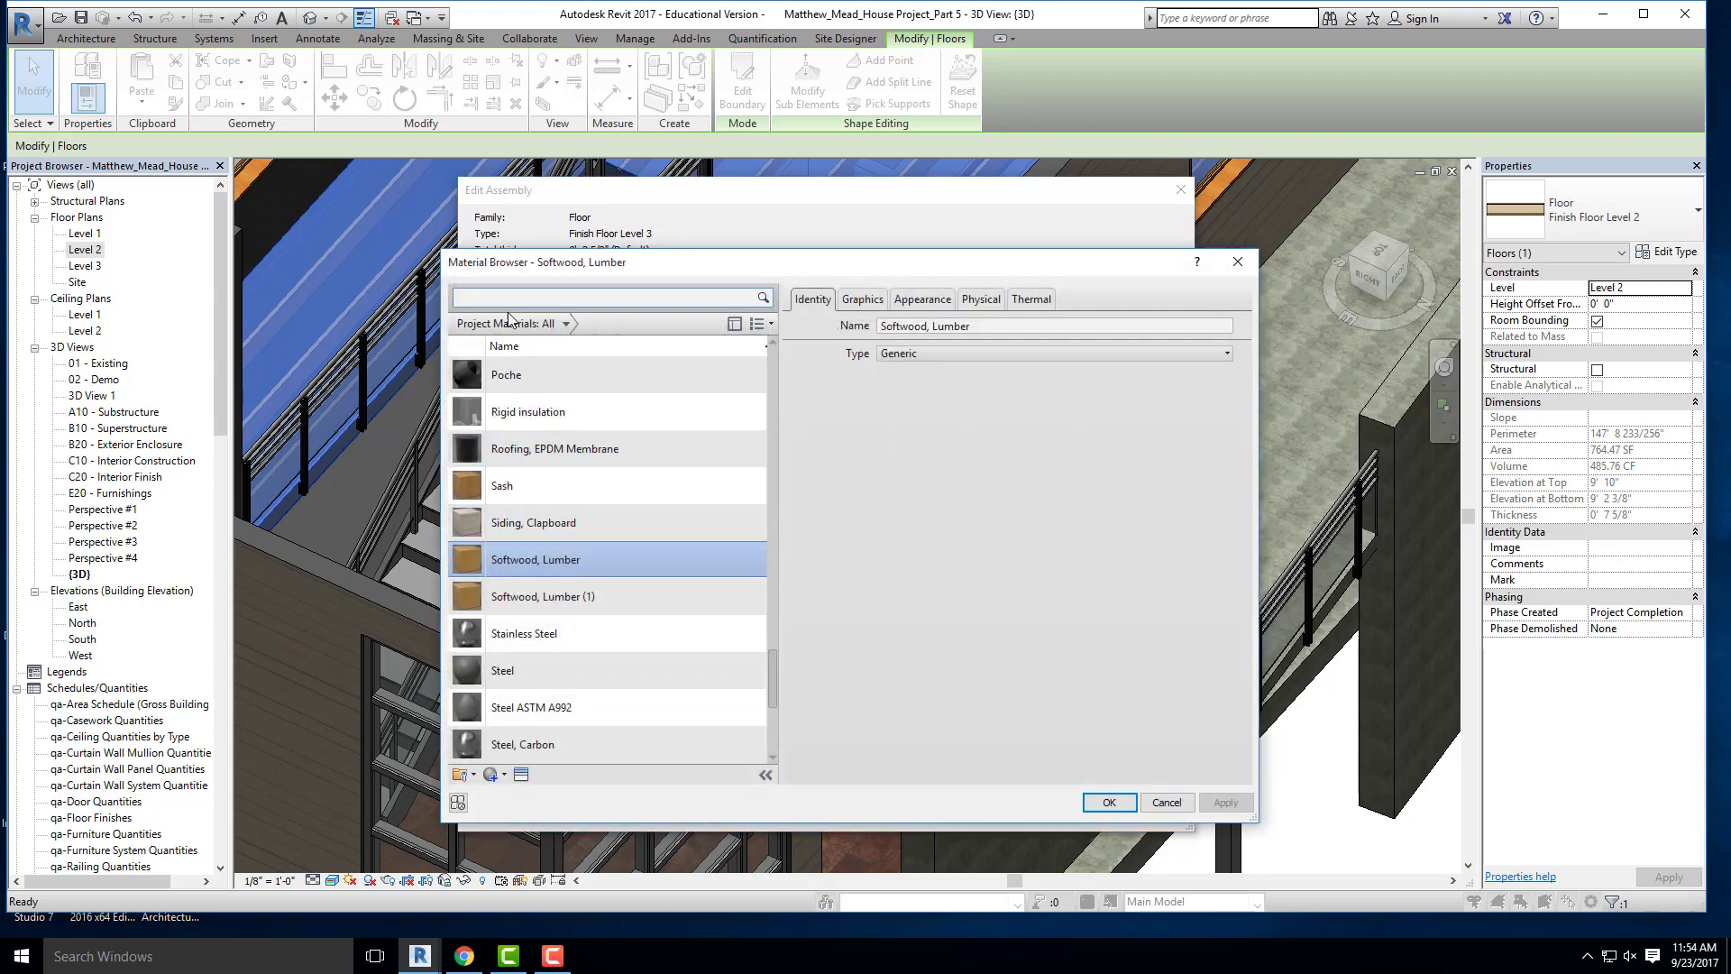
pyautogui.write('shea')
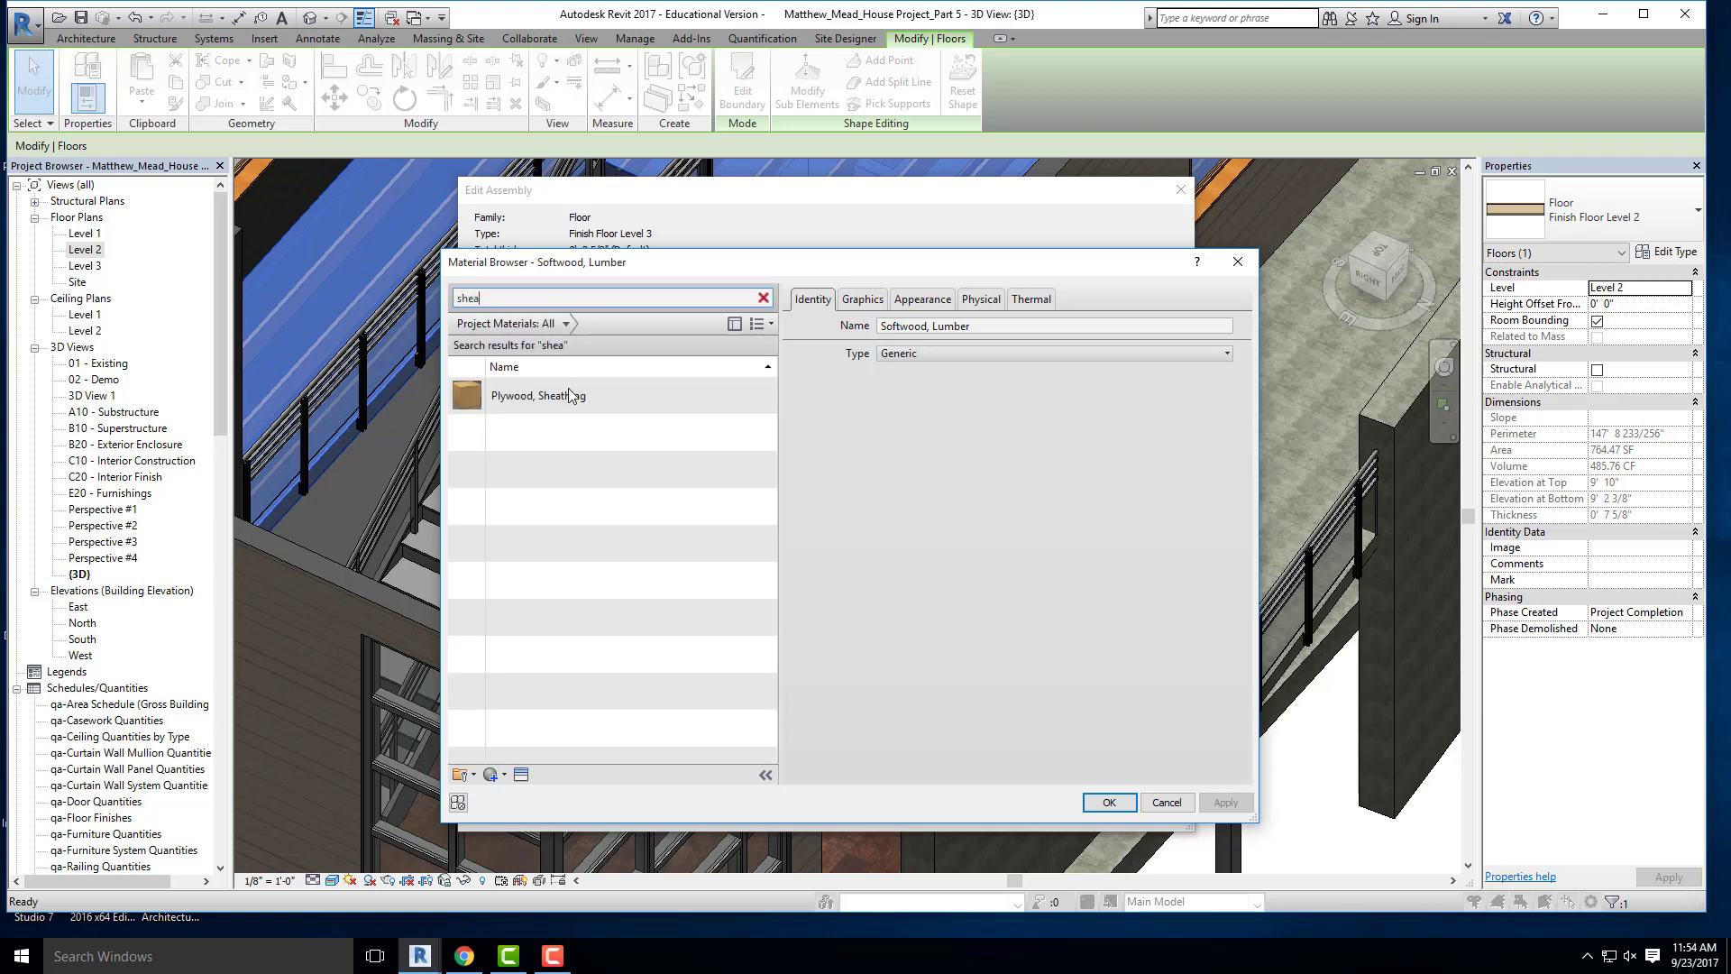
pyautogui.click(559, 397)
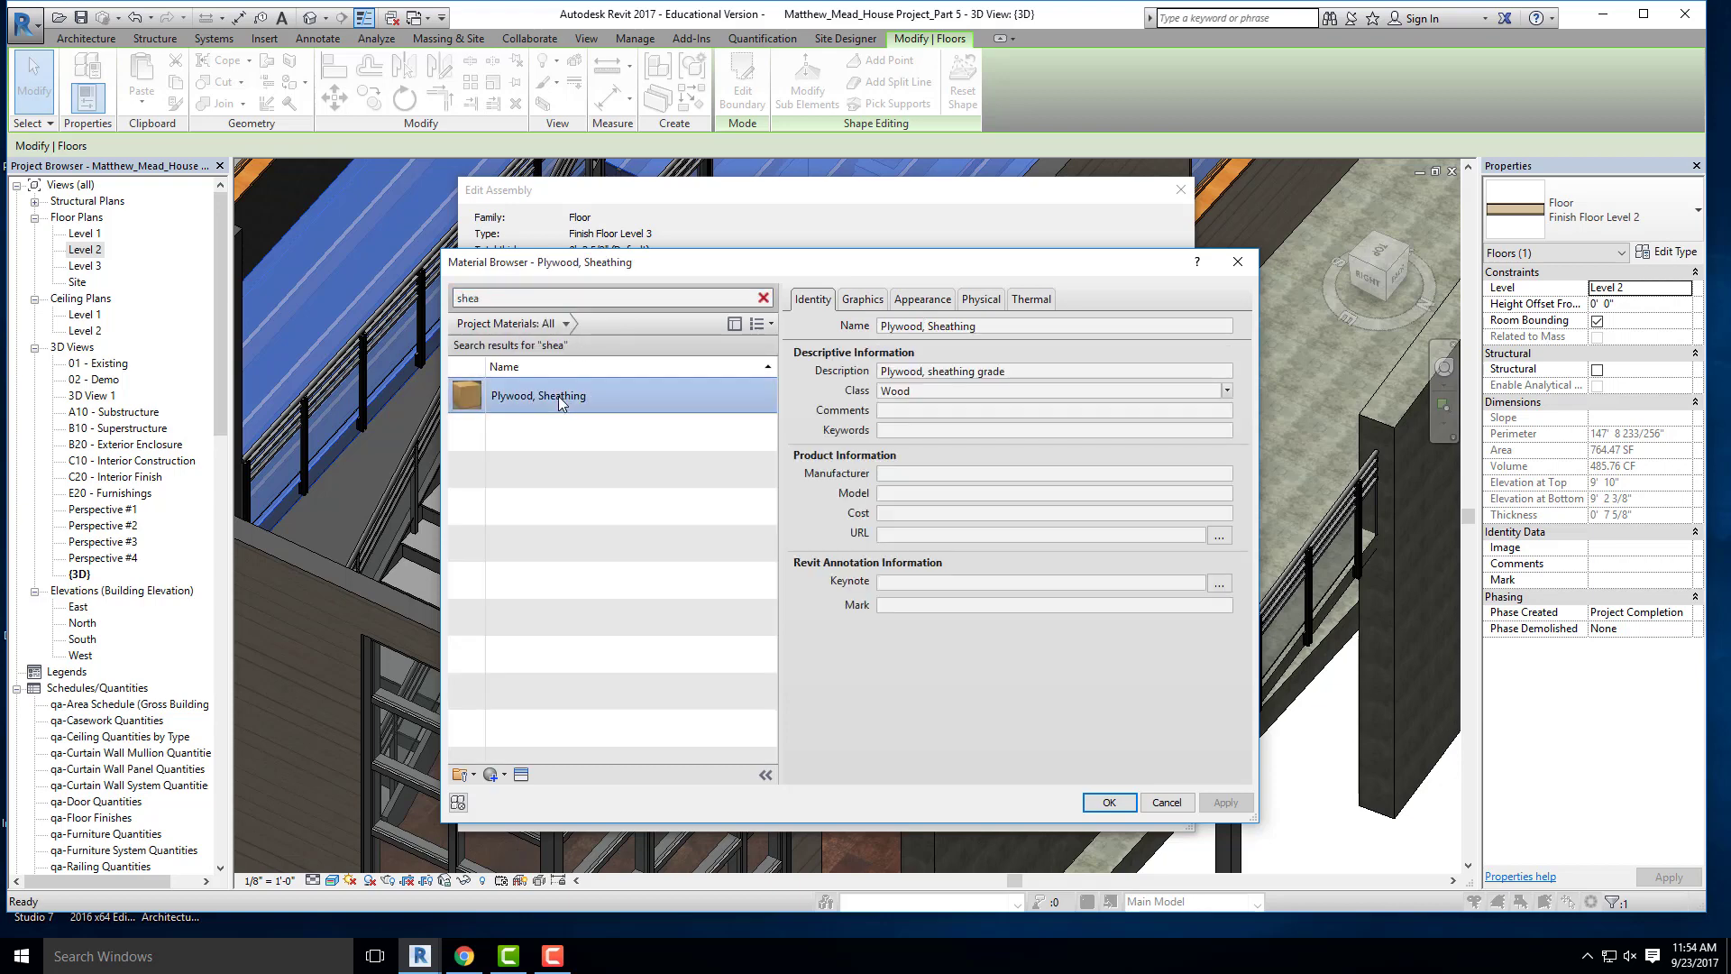
pyautogui.click(1109, 803)
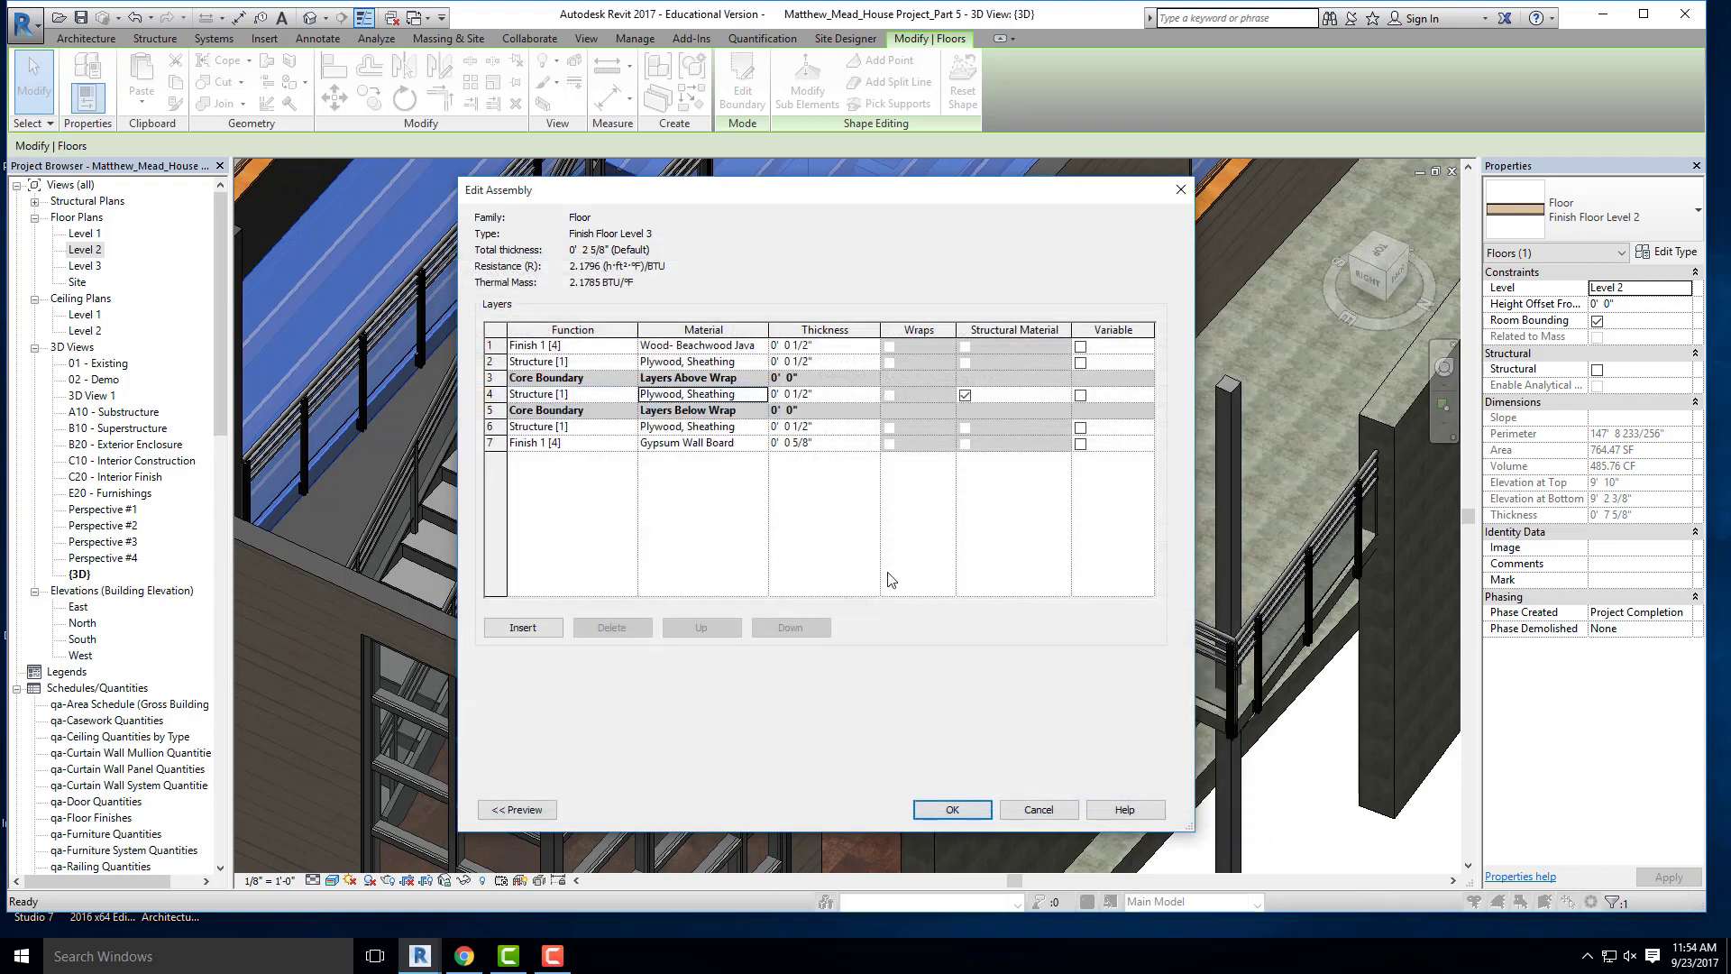
# - Delete the Gypsum Wall Board layer and both plywood layers outside the core boundaries, and accept the floor type changes
pyautogui.click(553, 444)
pyautogui.click(491, 443)
pyautogui.click(613, 629)
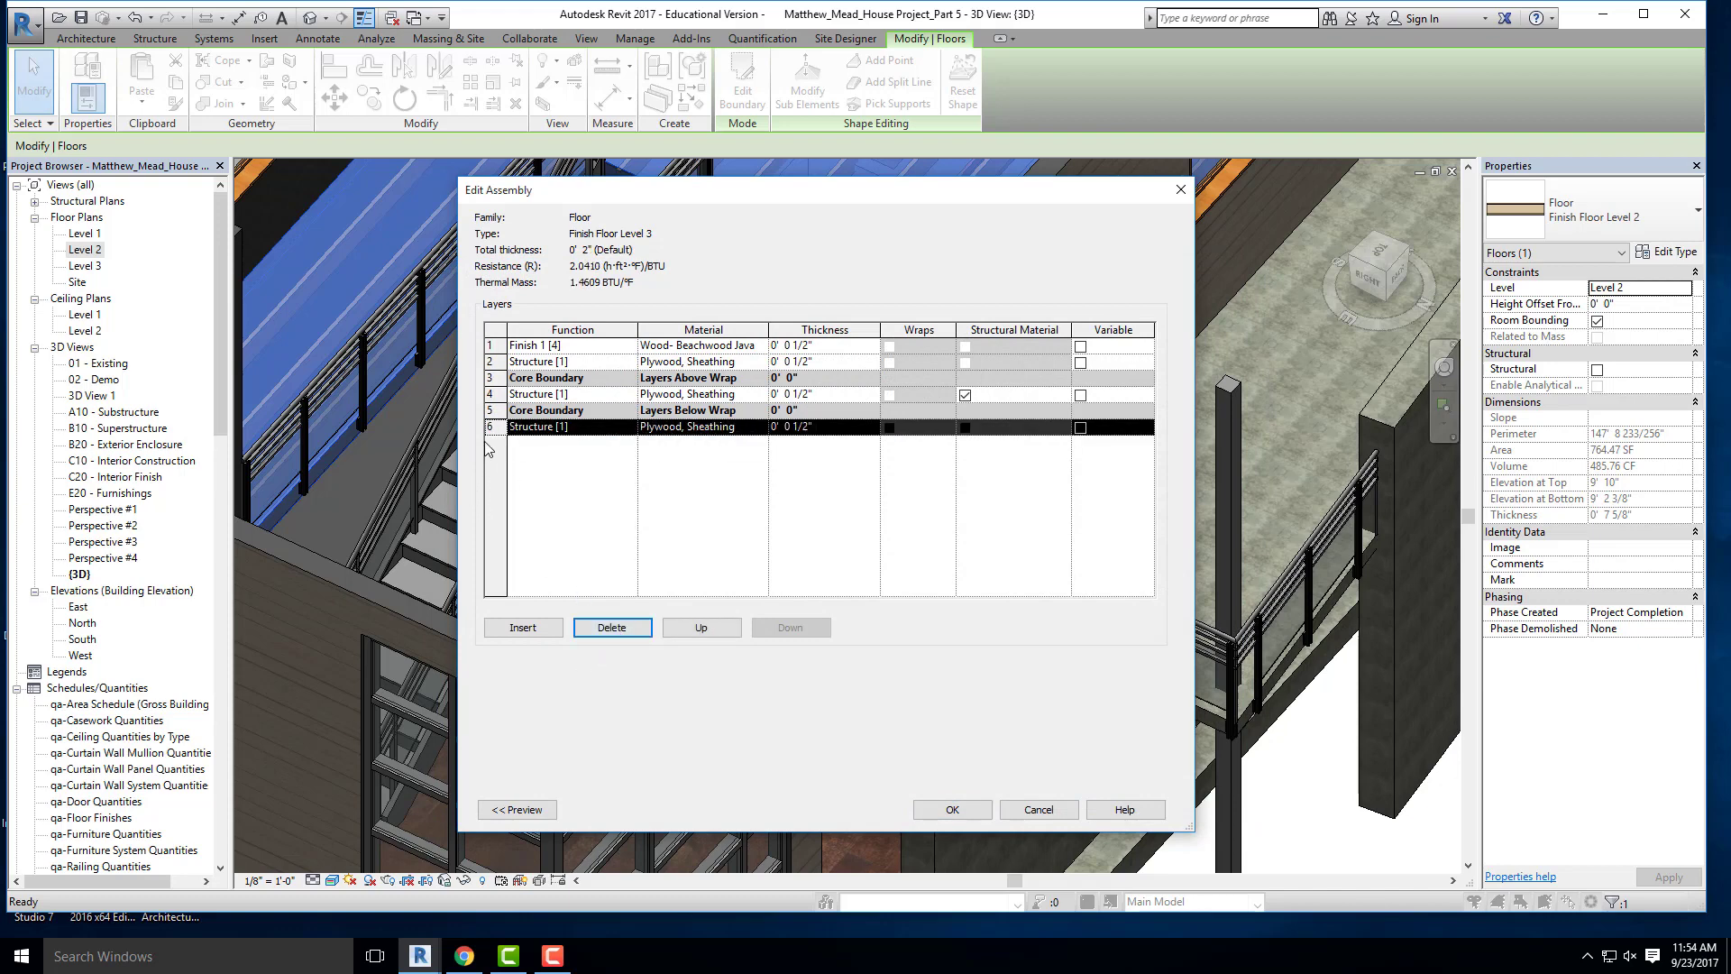
pyautogui.click(609, 625)
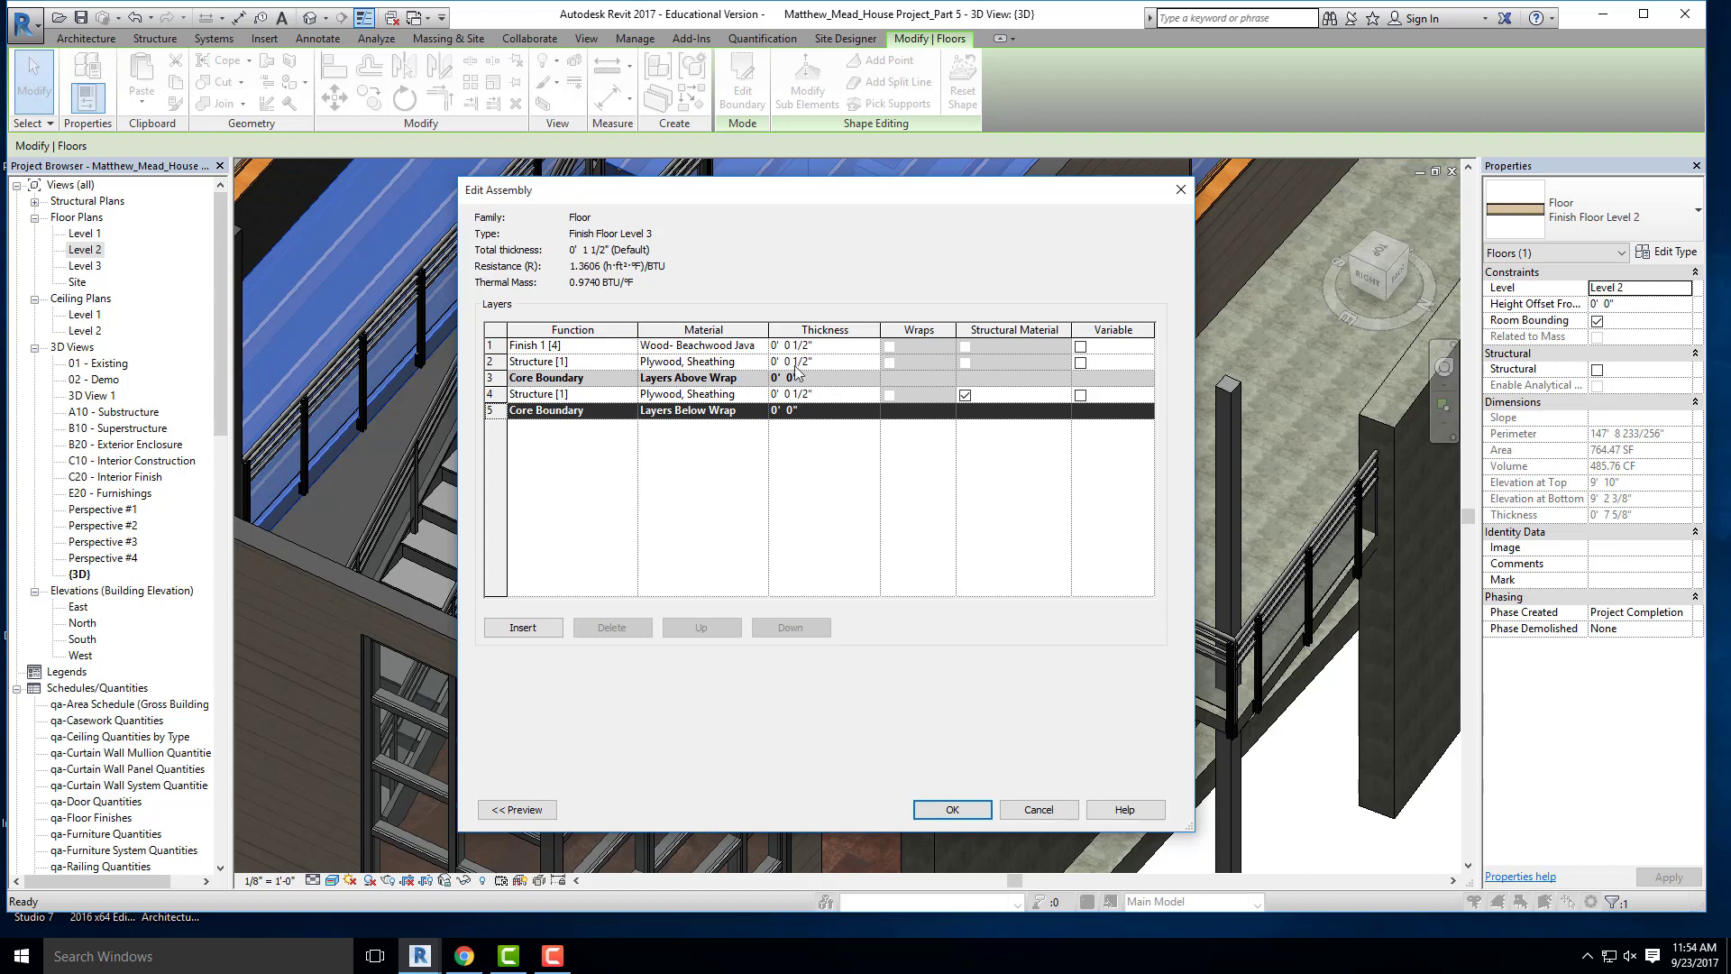
pyautogui.click(507, 360)
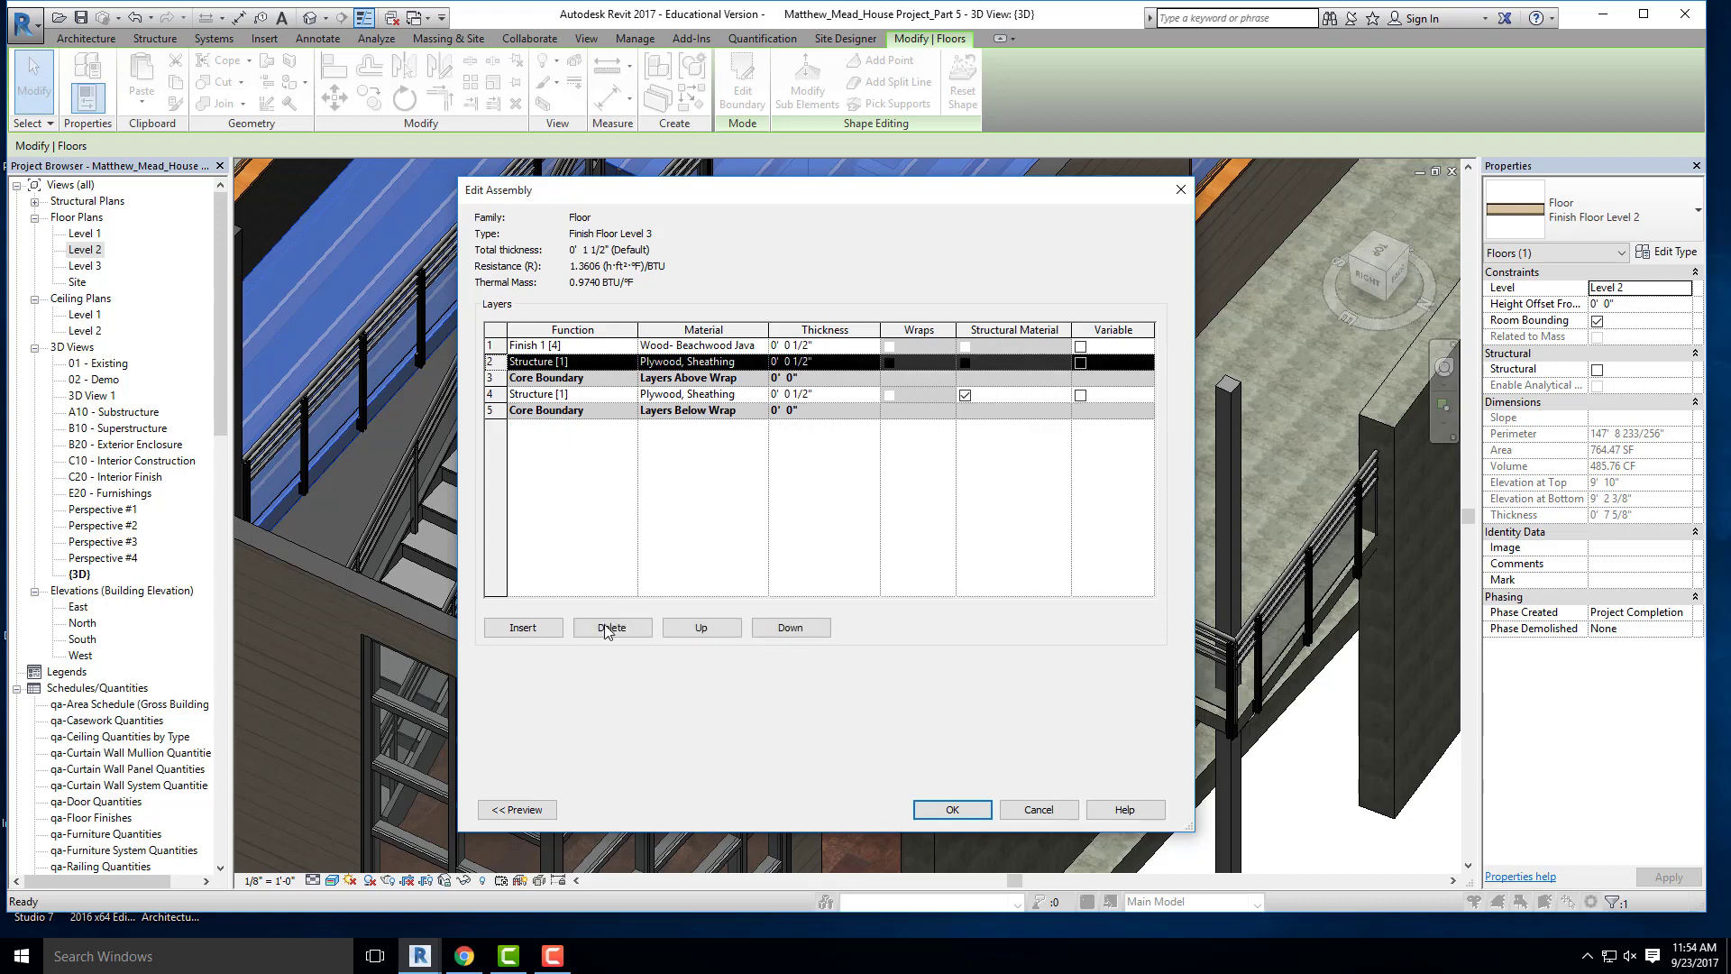
pyautogui.click(612, 626)
pyautogui.click(983, 809)
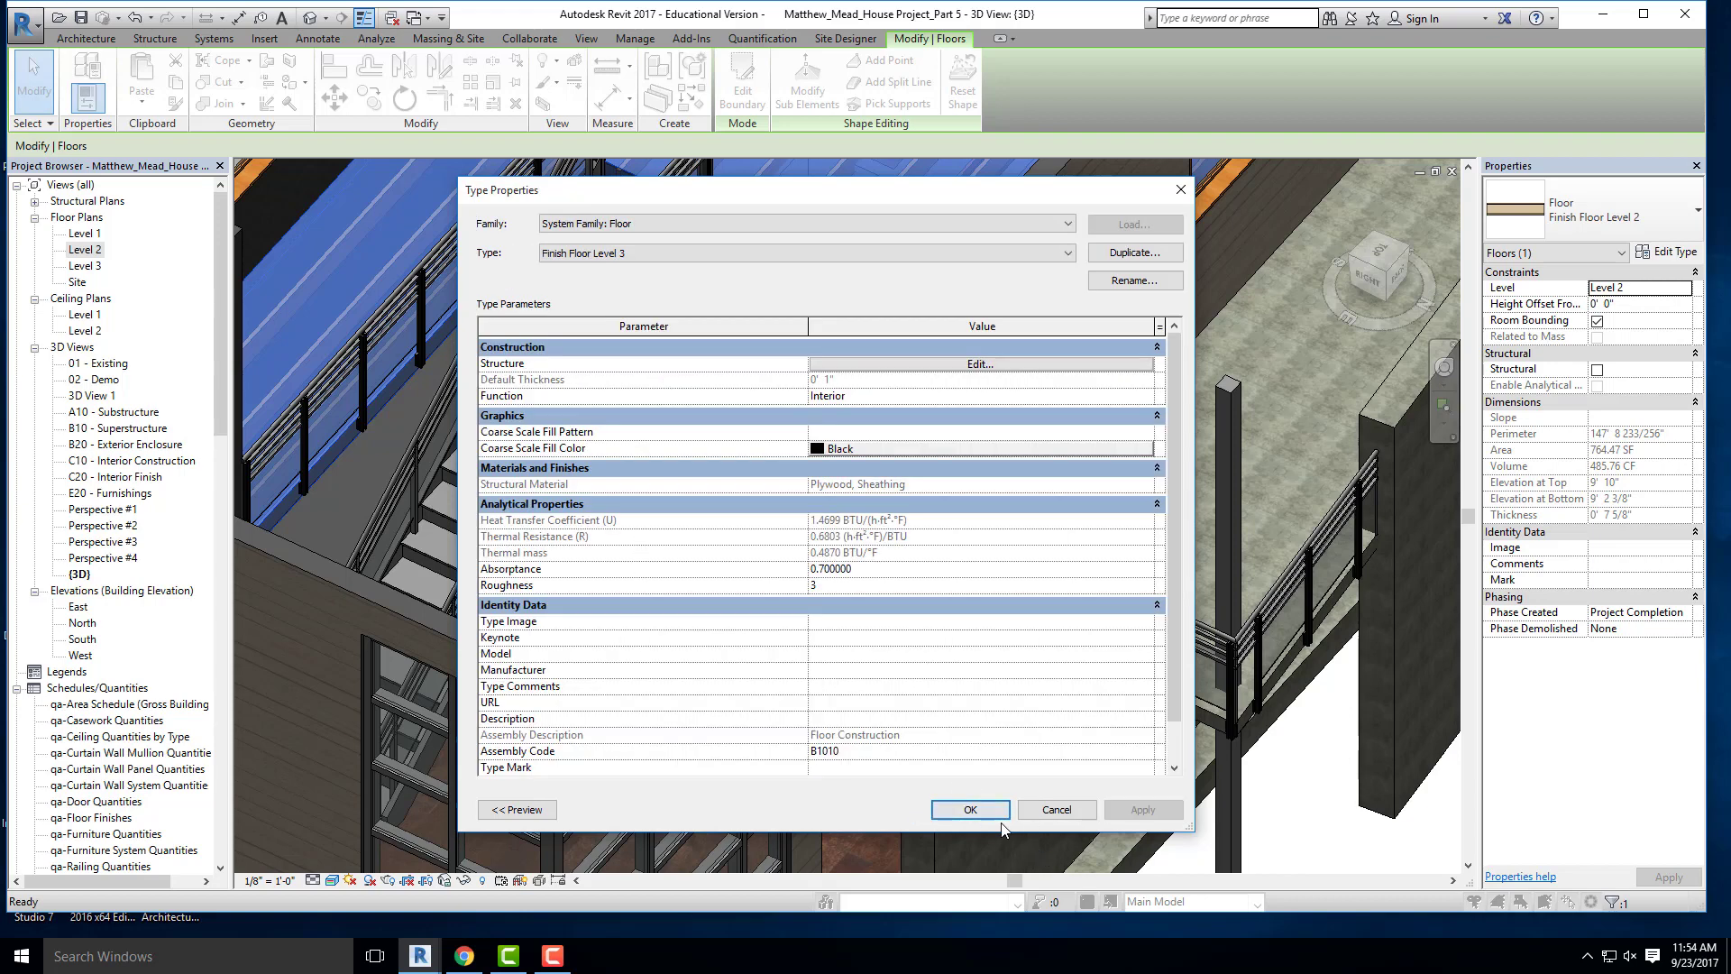
pyautogui.click(991, 815)
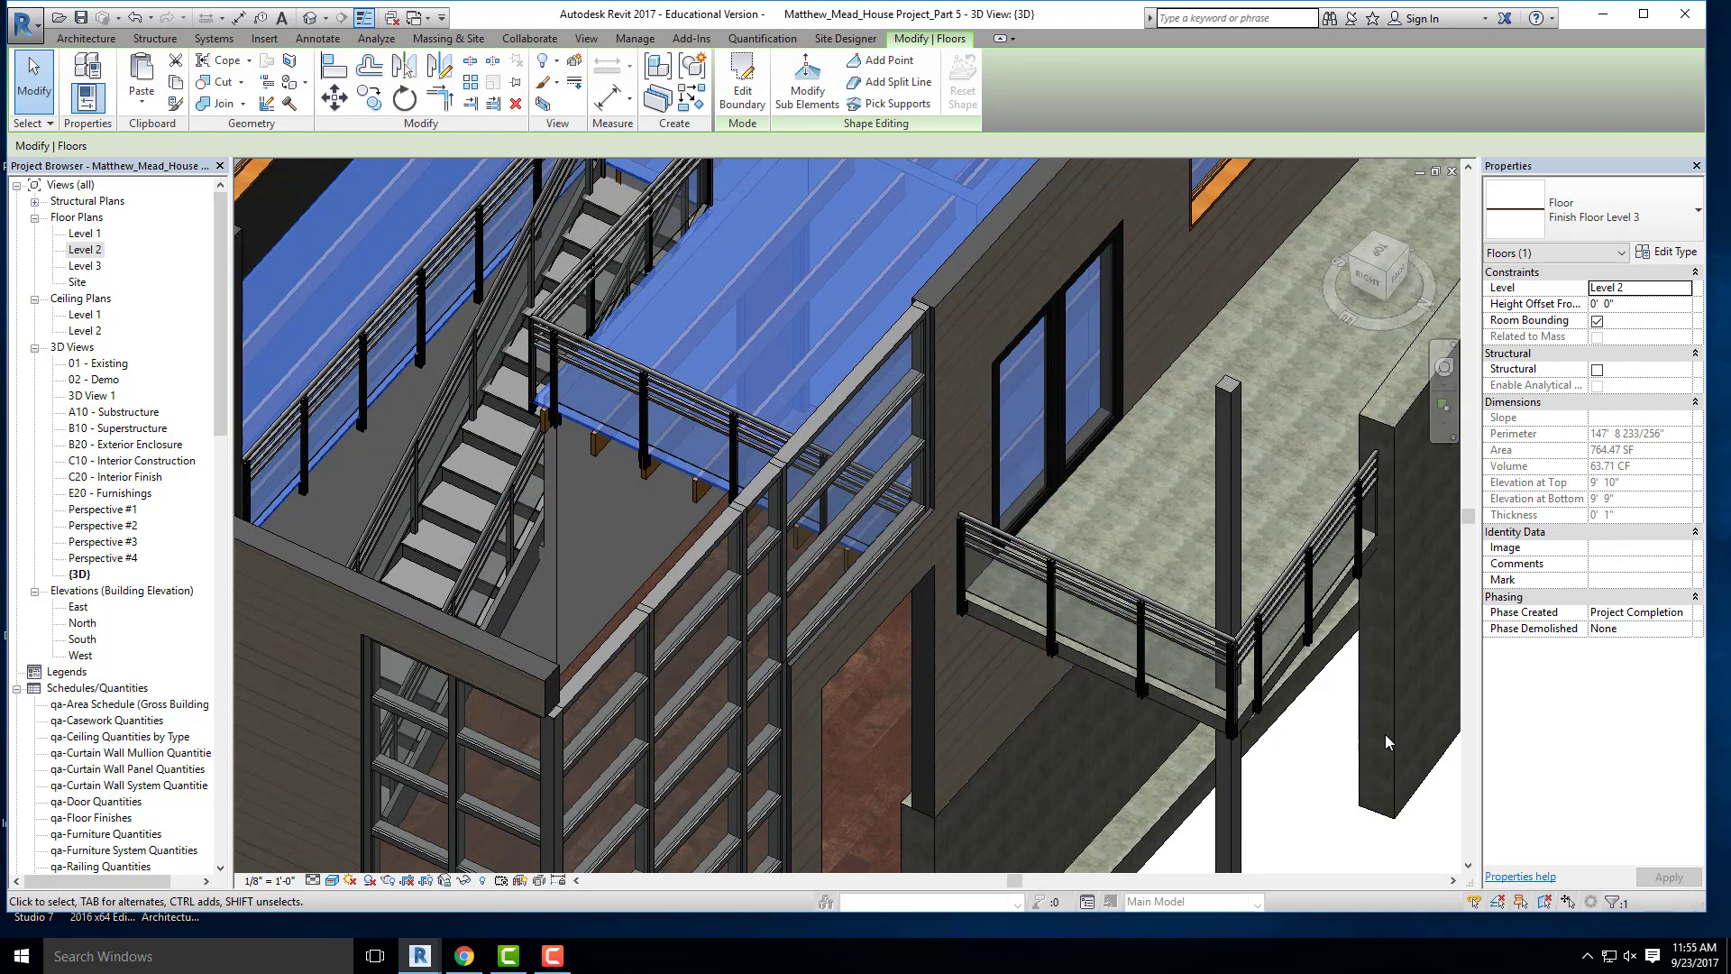
# - Inspect the floor edge and joists at the stair opening from a lower angle and select the Level 2 floor
pyautogui.click(1330, 792)
pyautogui.keyDown('shift'); pyautogui.moveTo(674, 584); pyautogui.dragTo(651, 498, button='middle'); pyautogui.keyUp('shift')
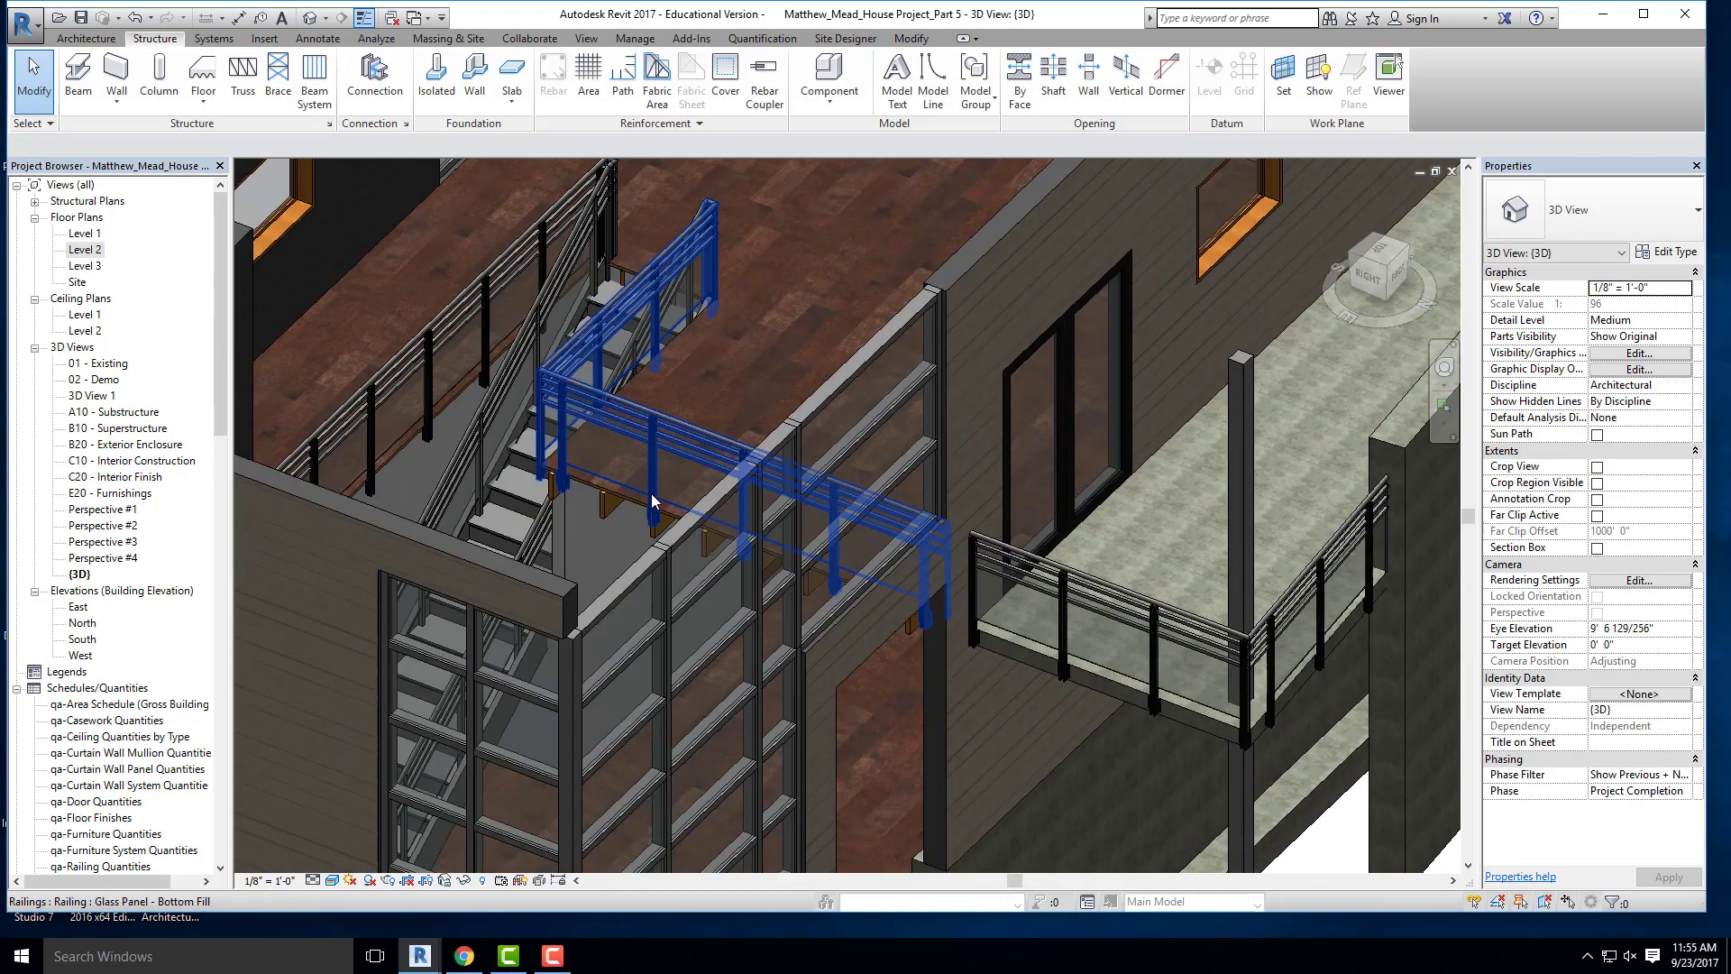
pyautogui.click(639, 498)
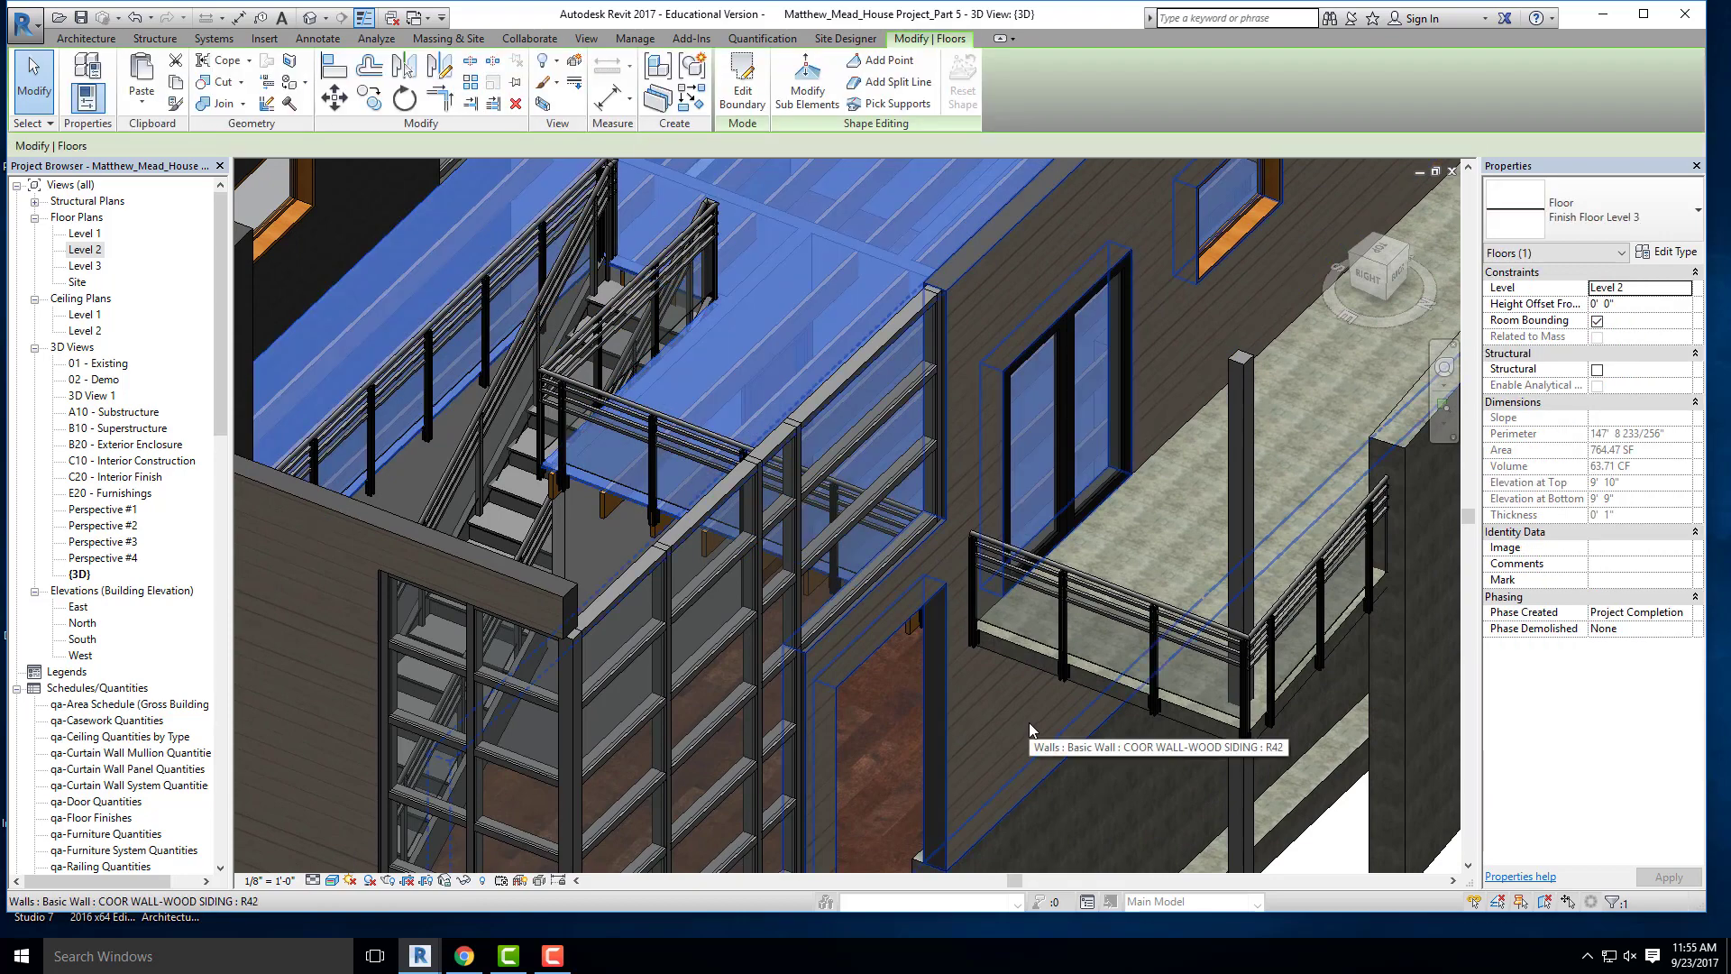
# - Examine the 2x10 joists under the Level 2 floor at the stair opening and from below through the wall openings
pyautogui.scroll(6, 569, 468)
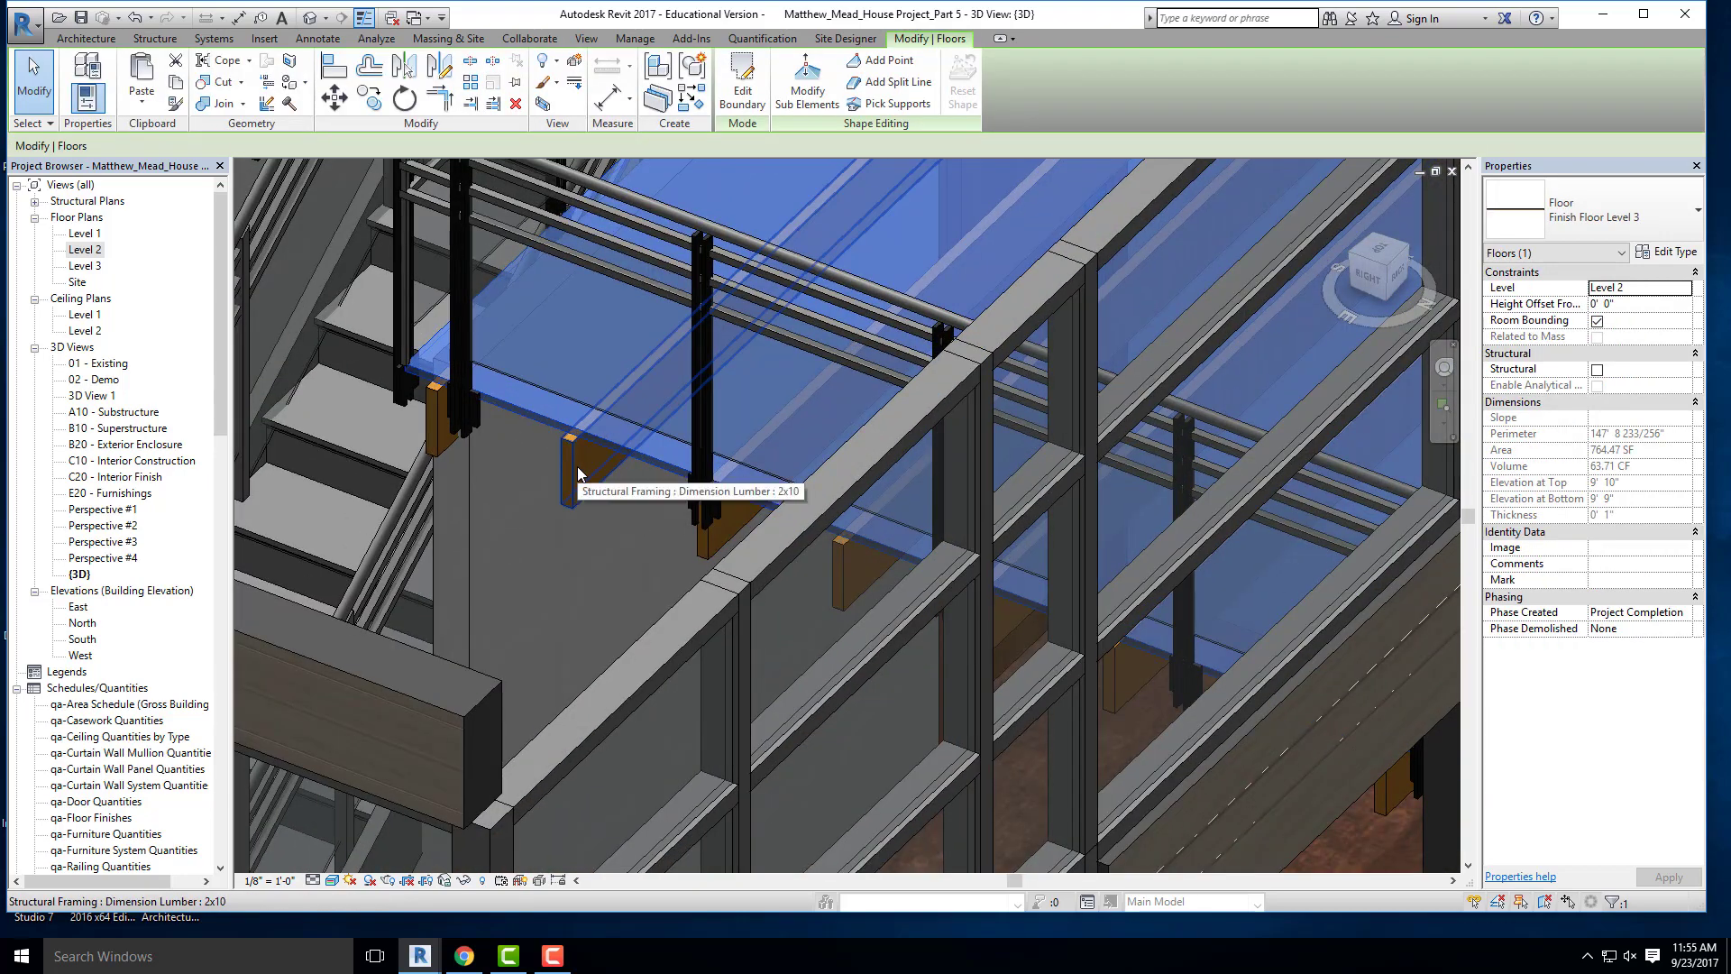
pyautogui.scroll(-10, 577, 467)
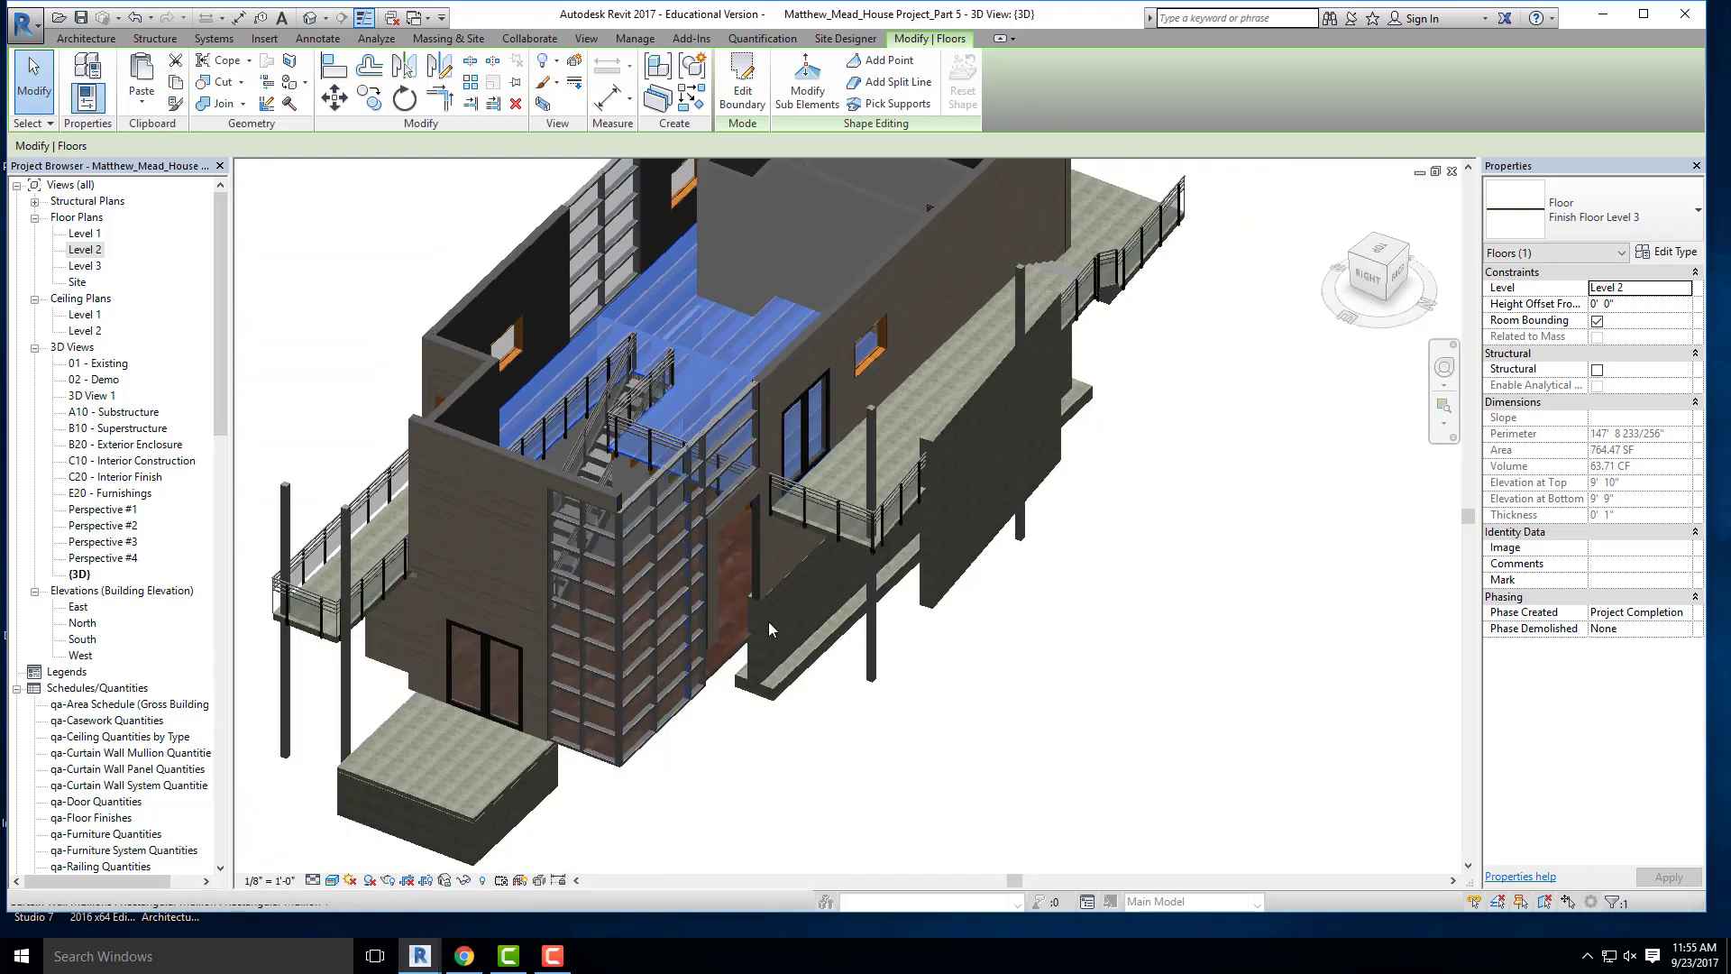
pyautogui.click(791, 717)
pyautogui.keyDown('shift'); pyautogui.moveTo(776, 735); pyautogui.dragTo(787, 644, button='middle'); pyautogui.keyUp('shift')
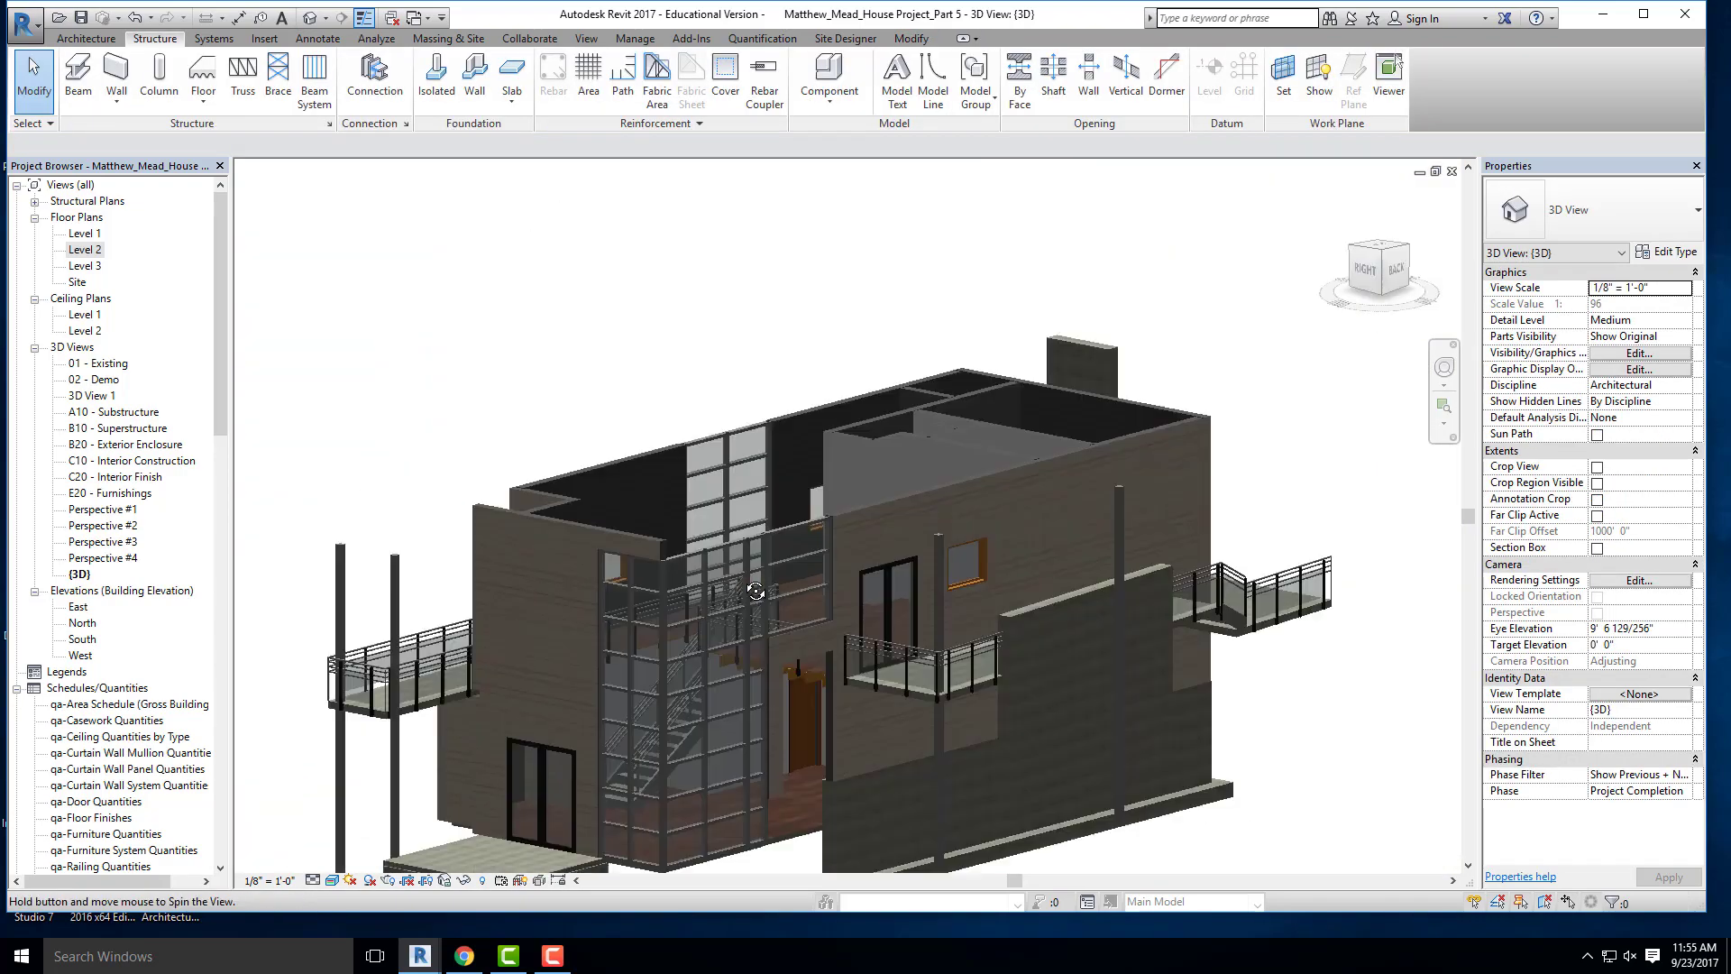
pyautogui.moveTo(805, 726); pyautogui.dragTo(729, 469, button='middle')
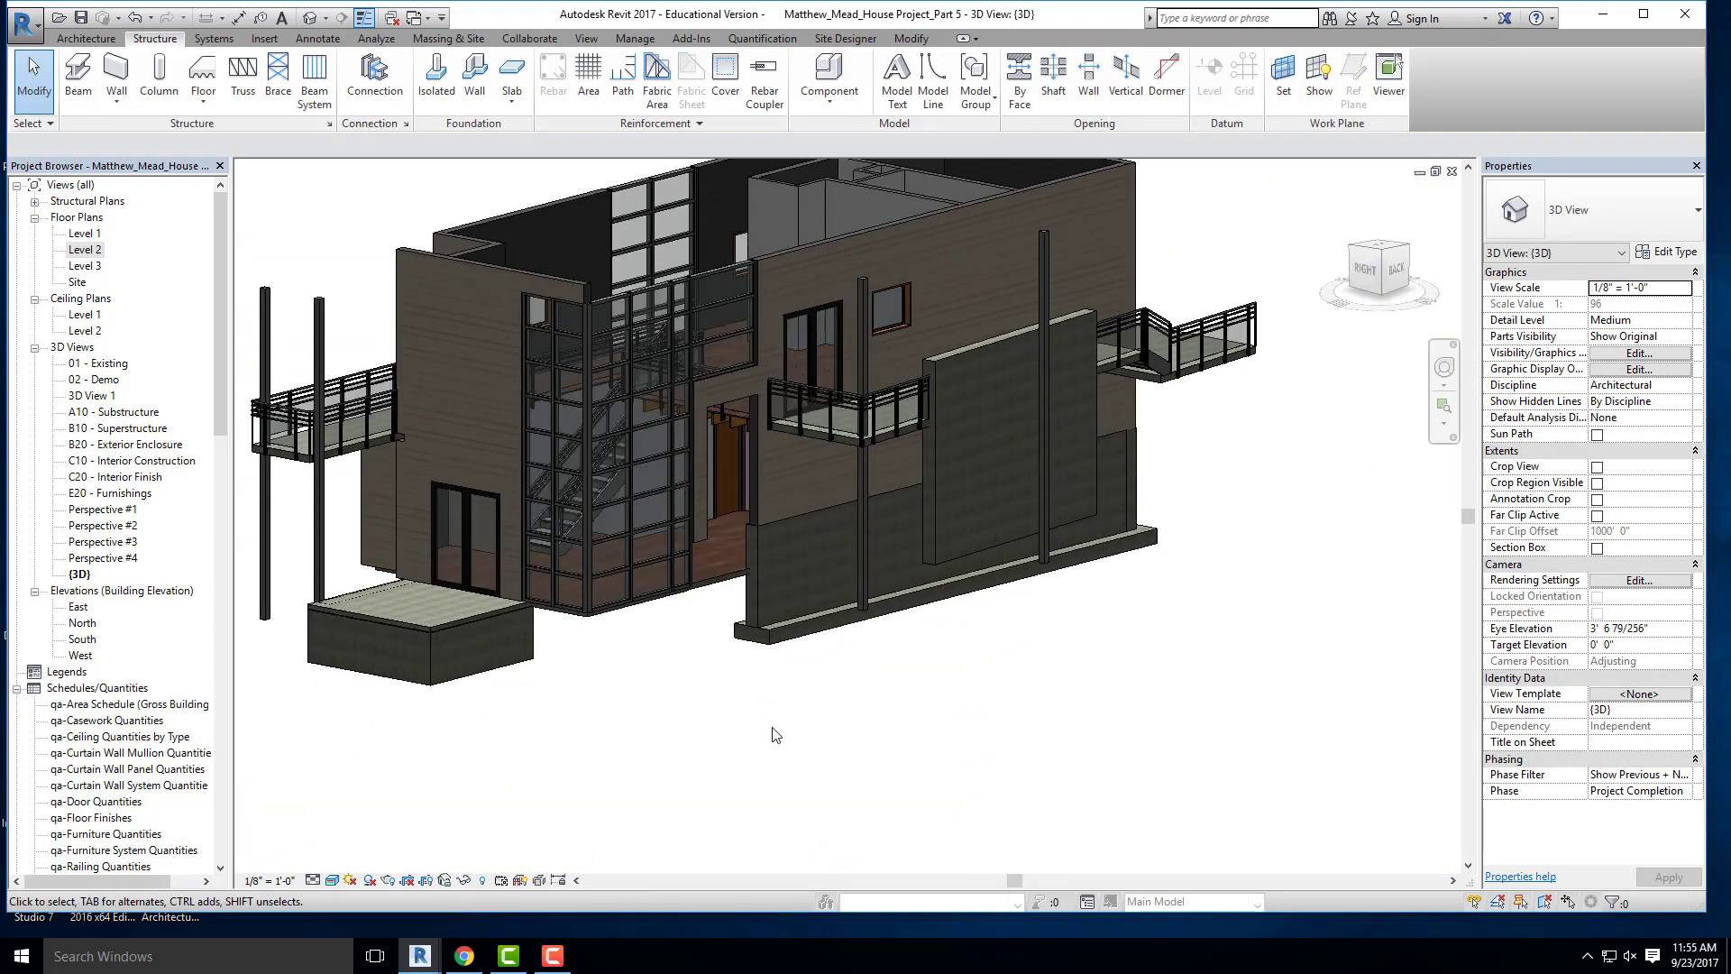
pyautogui.keyDown('shift'); pyautogui.moveTo(776, 732); pyautogui.dragTo(783, 523, button='middle'); pyautogui.keyUp('shift')
pyautogui.scroll(4, 707, 694)
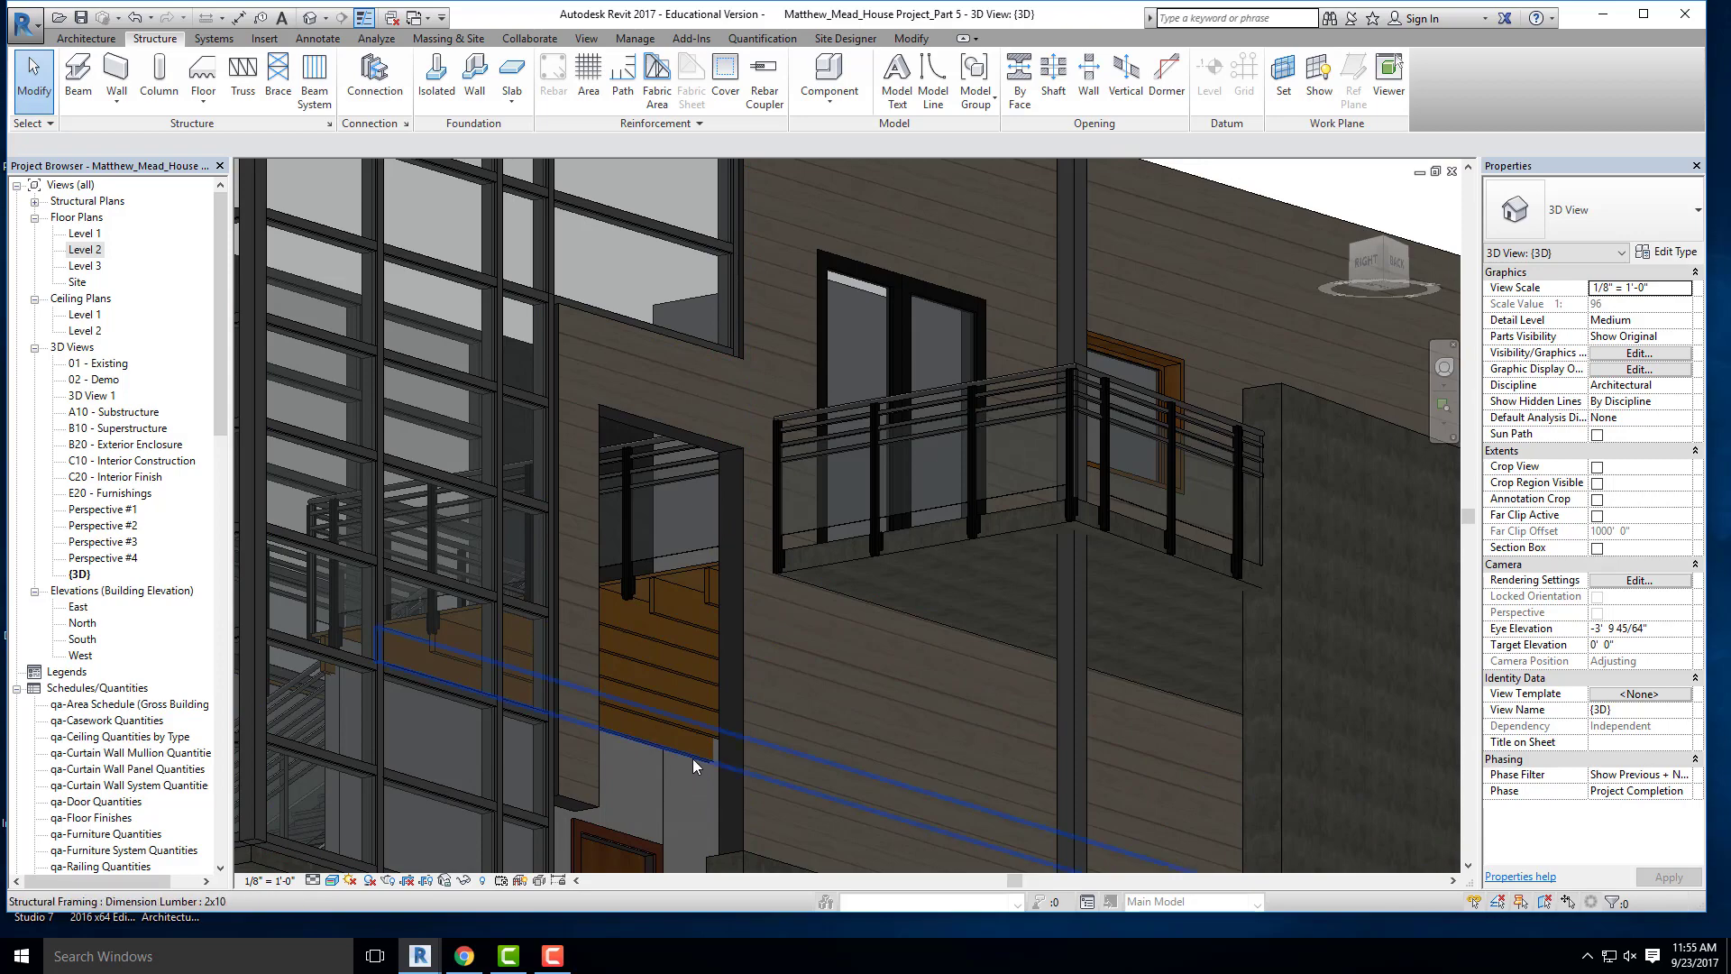
pyautogui.scroll(-6, 661, 732)
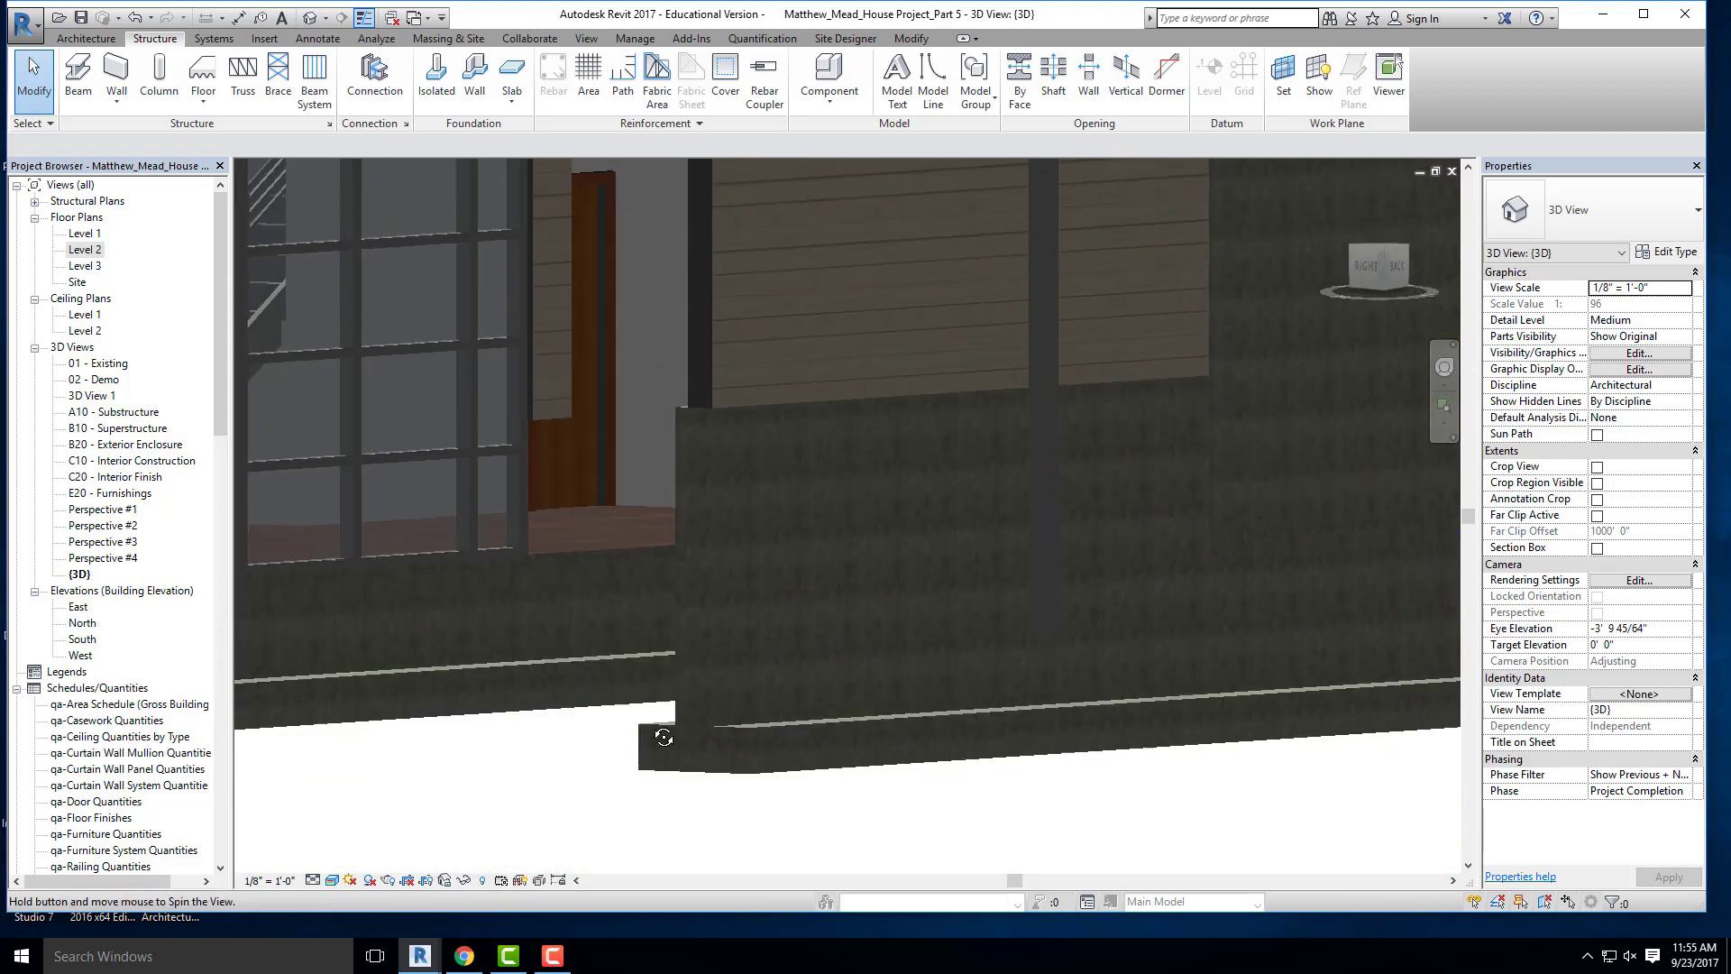
pyautogui.keyDown('shift'); pyautogui.moveTo(619, 768); pyautogui.dragTo(691, 668, button='middle'); pyautogui.keyUp('shift')
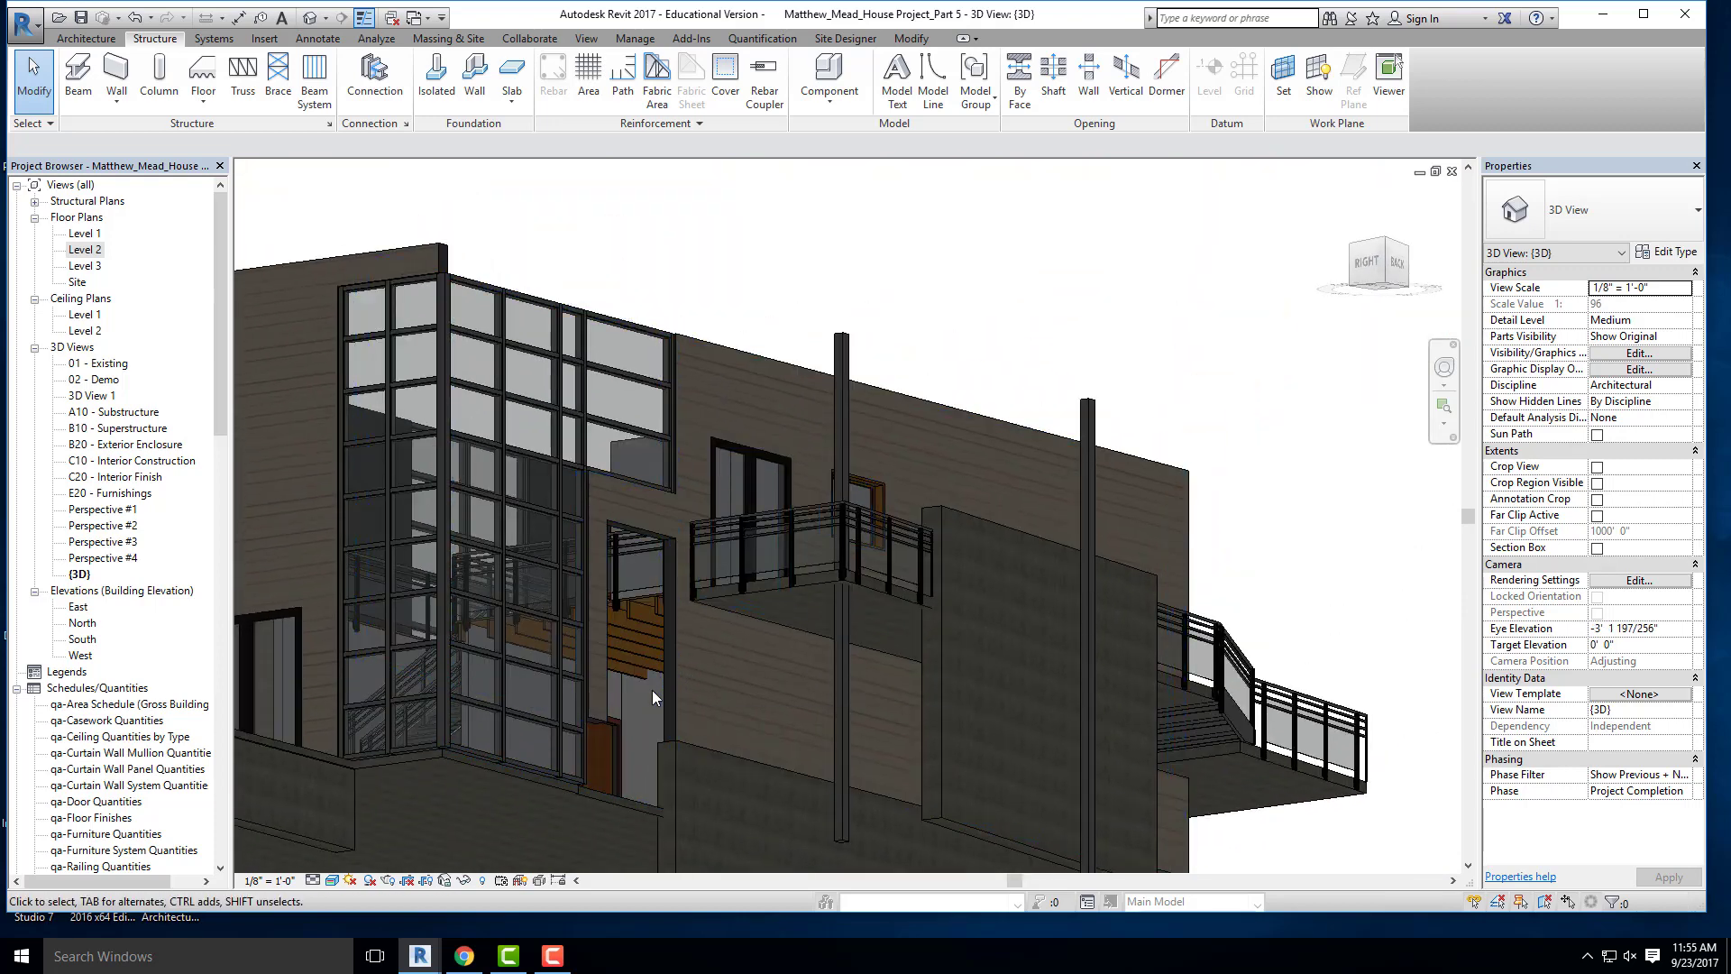
pyautogui.scroll(4, 645, 642)
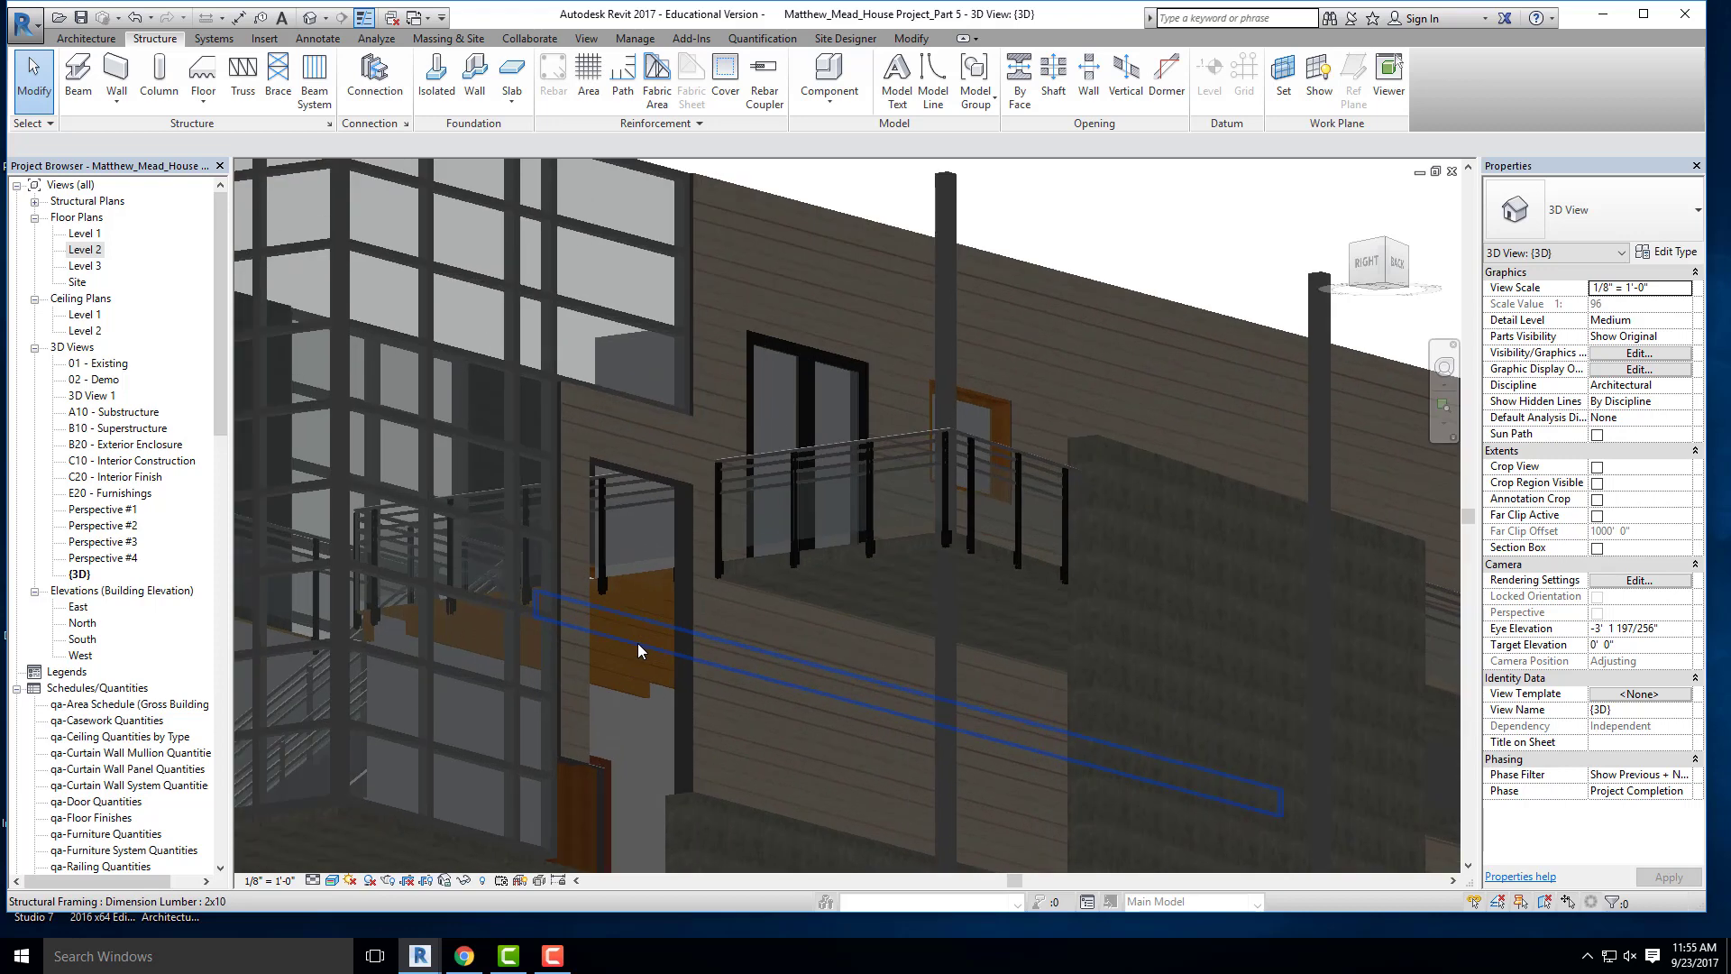
# - Open the Level 2 structural beam system's boundary sketch for editing and show it in the Level 2 floor plan
pyautogui.click(627, 586)
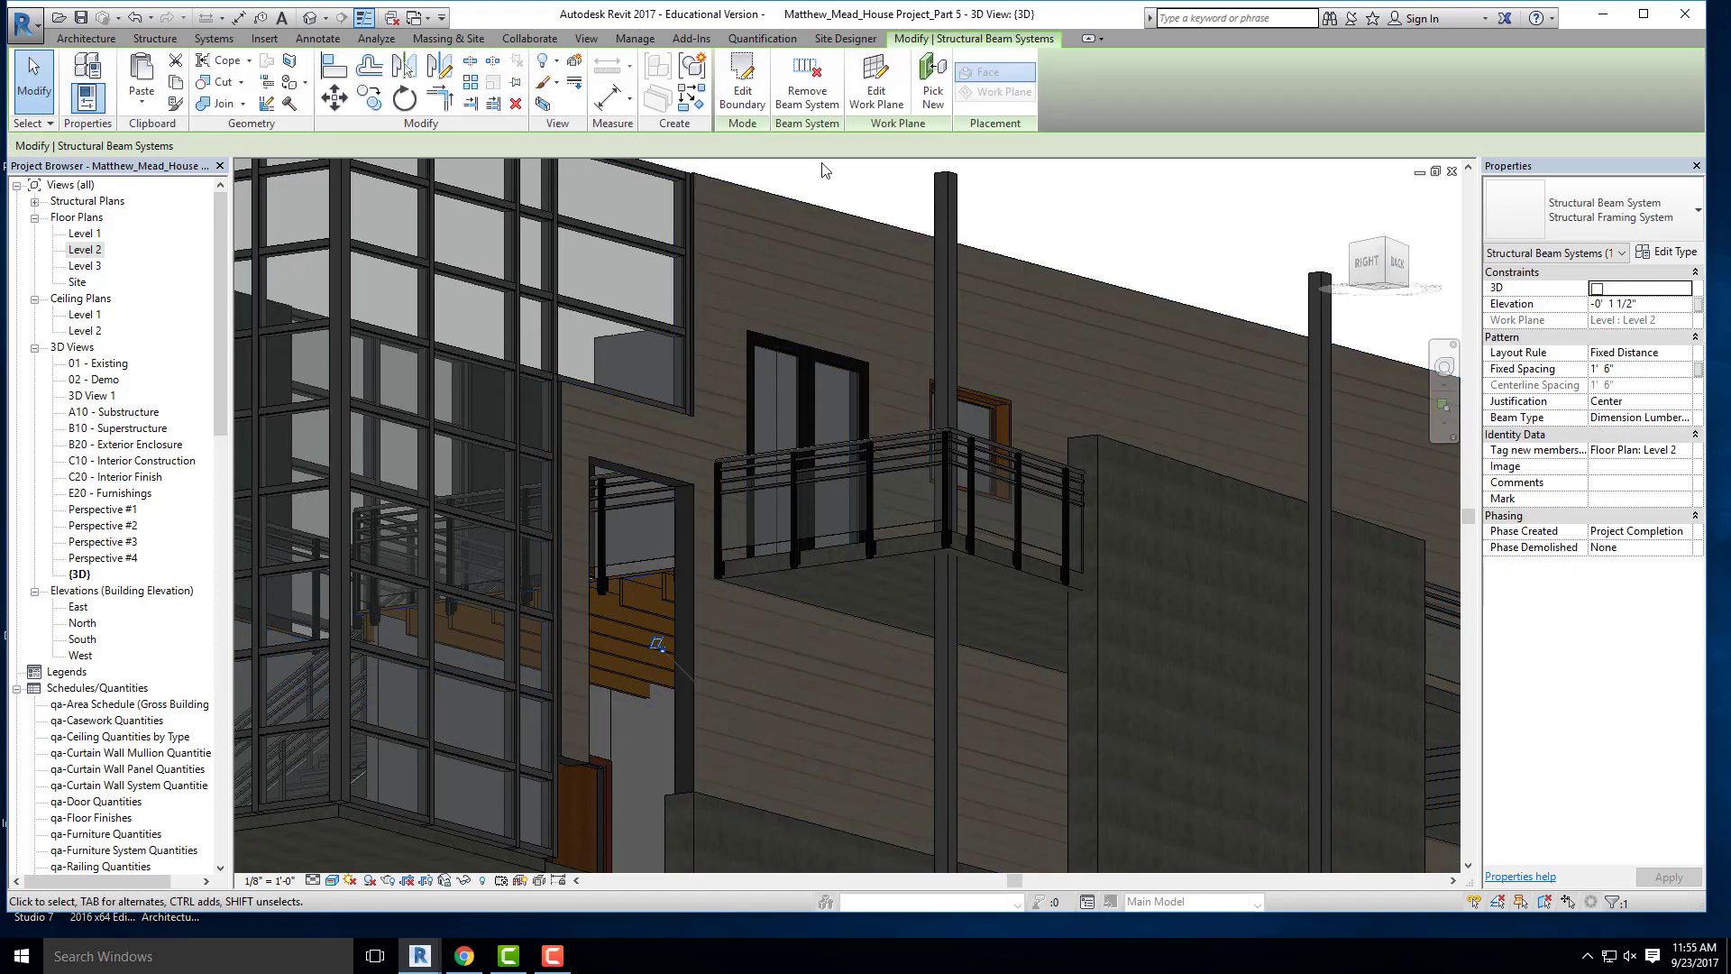
pyautogui.click(743, 81)
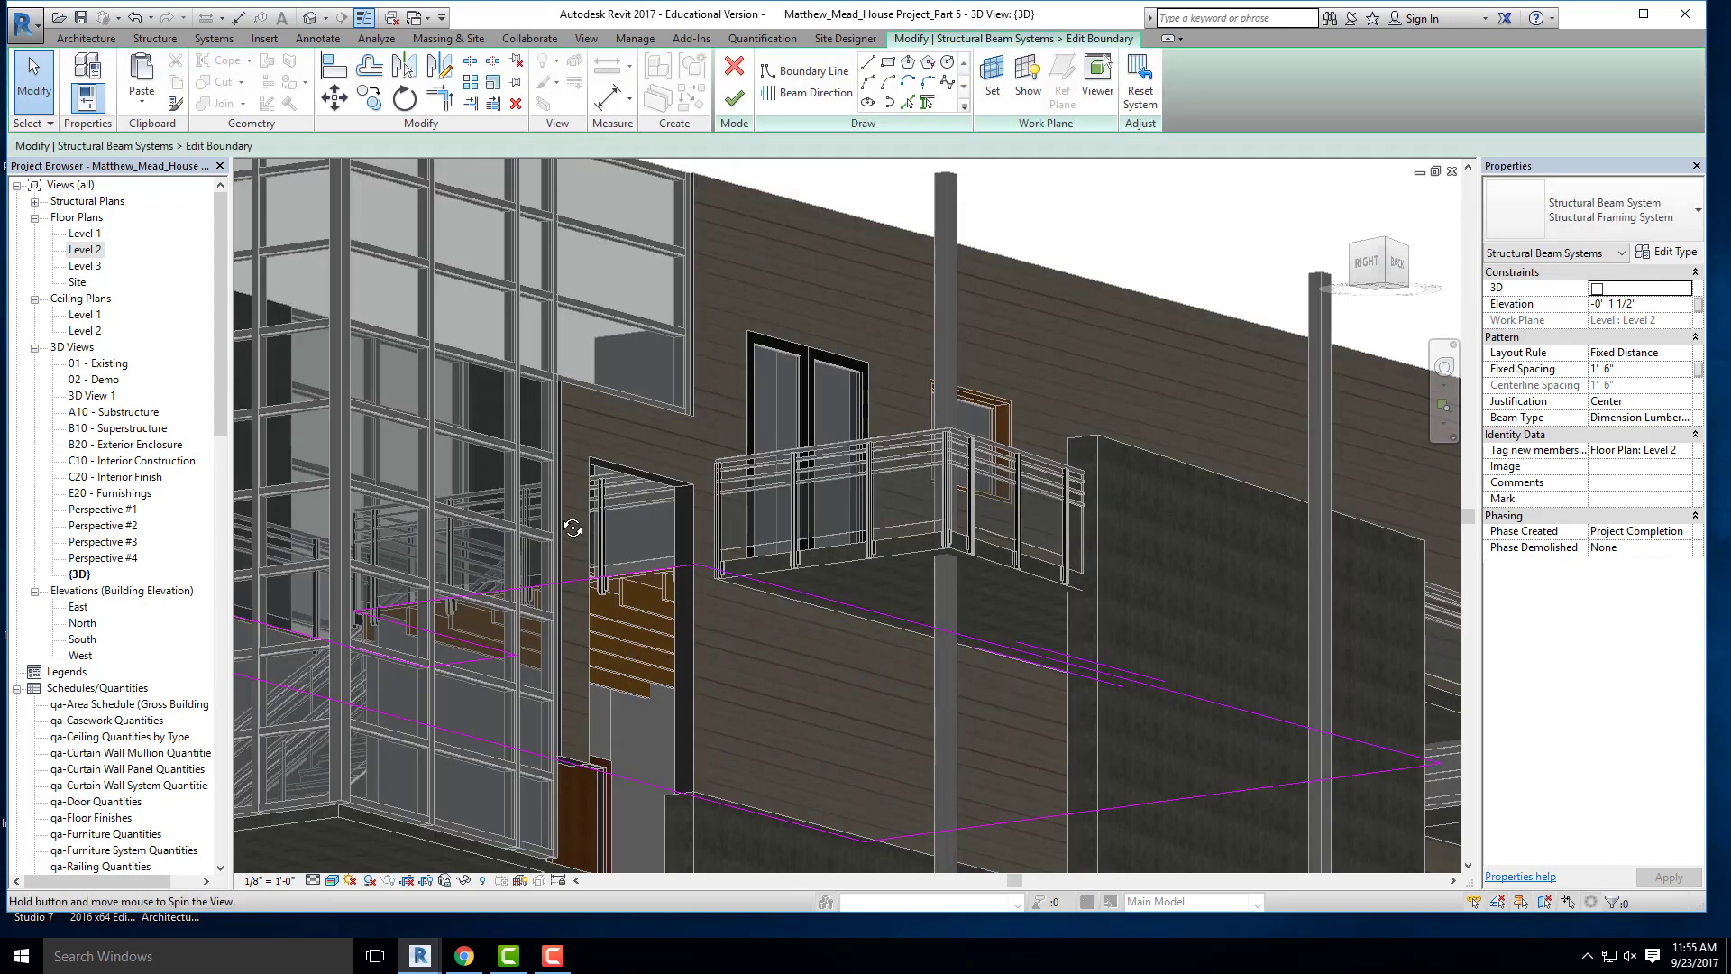
pyautogui.keyDown('shift'); pyautogui.moveTo(571, 527); pyautogui.dragTo(759, 656, button='middle'); pyautogui.keyUp('shift')
pyautogui.doubleClick(103, 252)
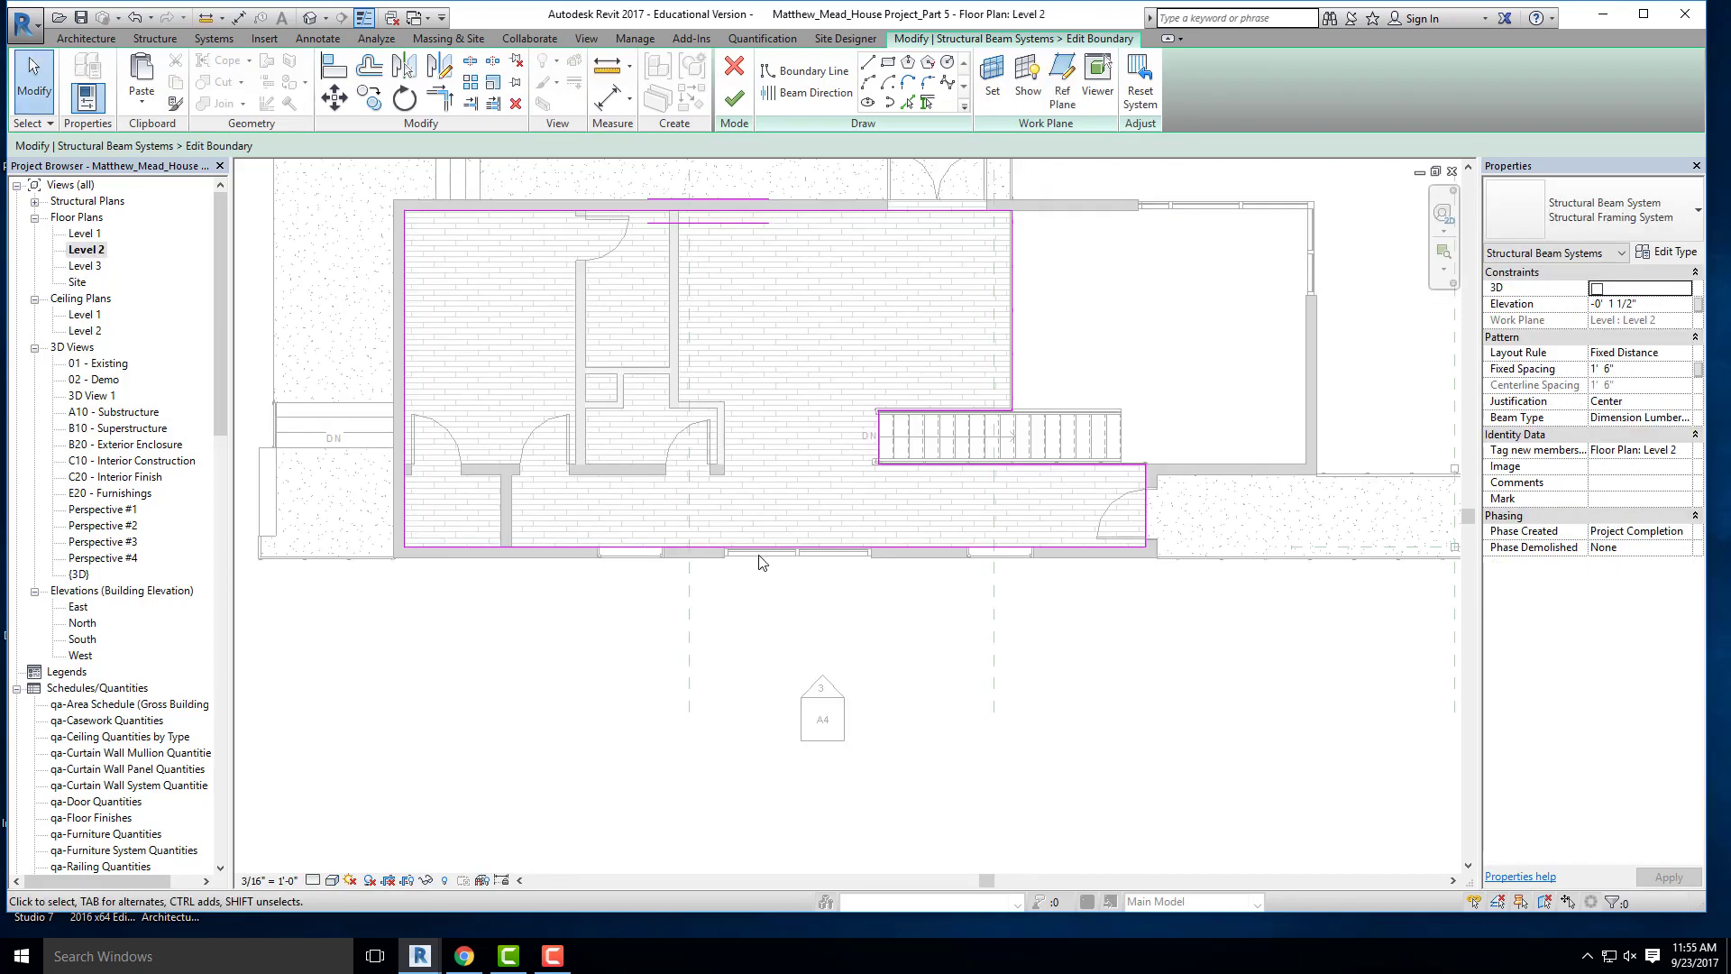
# - Draw a new beam direction line across the building's short dimension, starting at the long exterior wall opposite the entry corridor
pyautogui.click(809, 97)
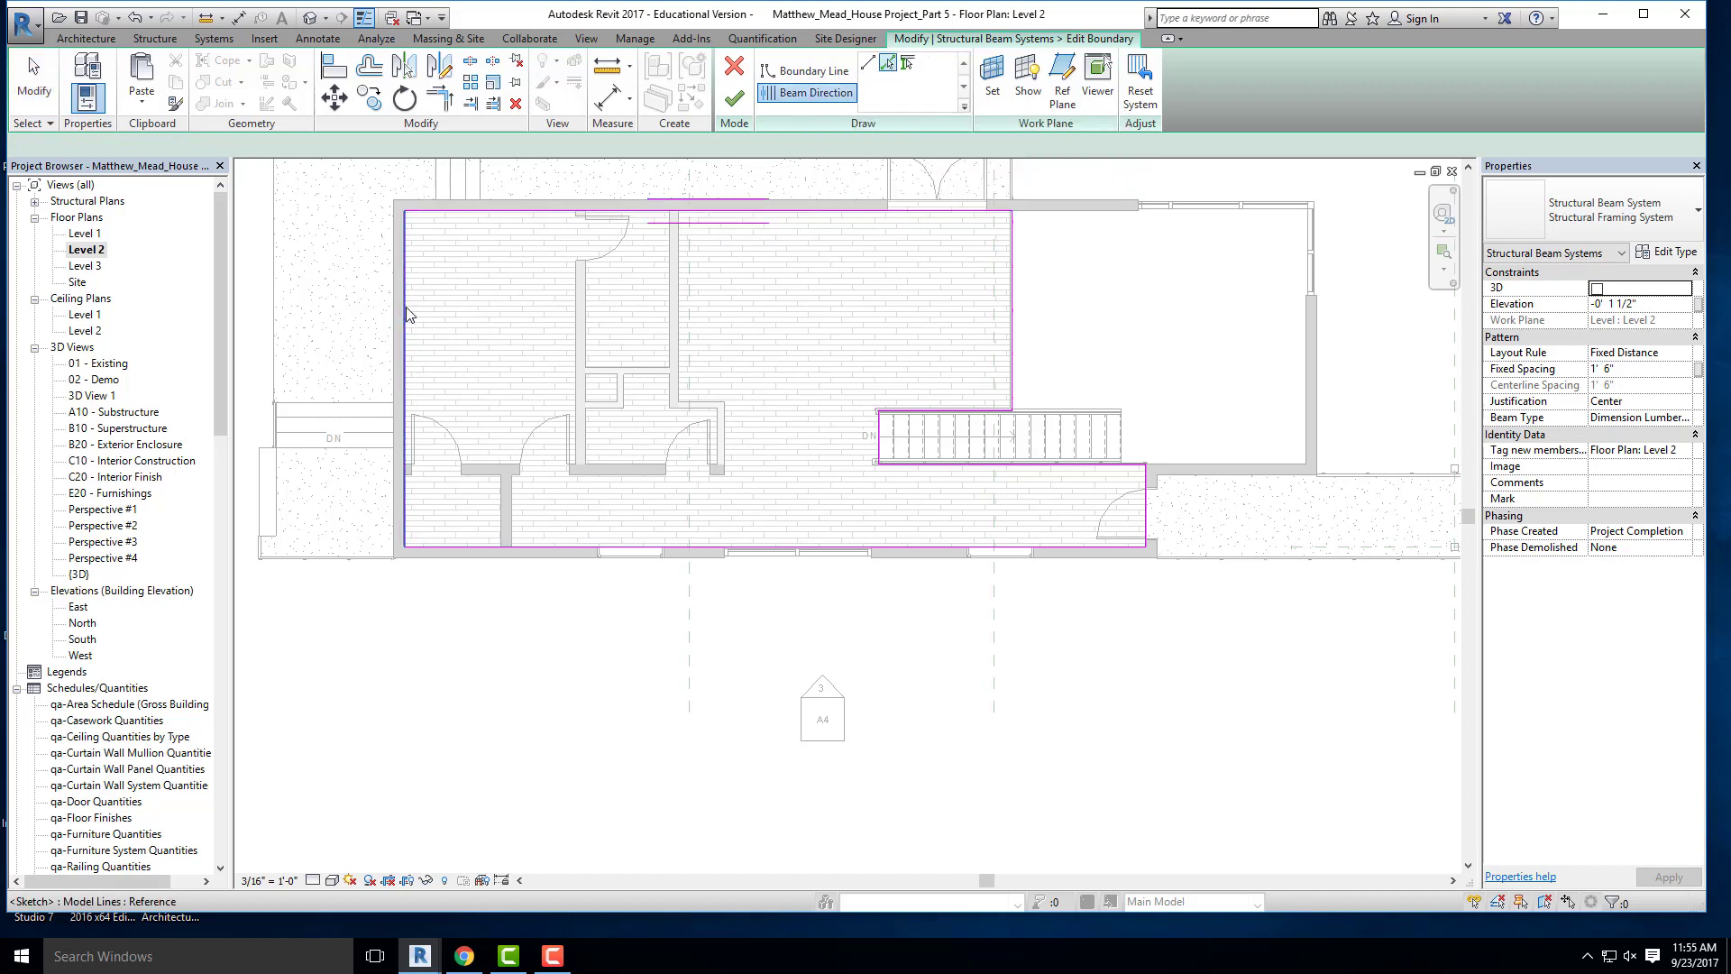
pyautogui.click(868, 62)
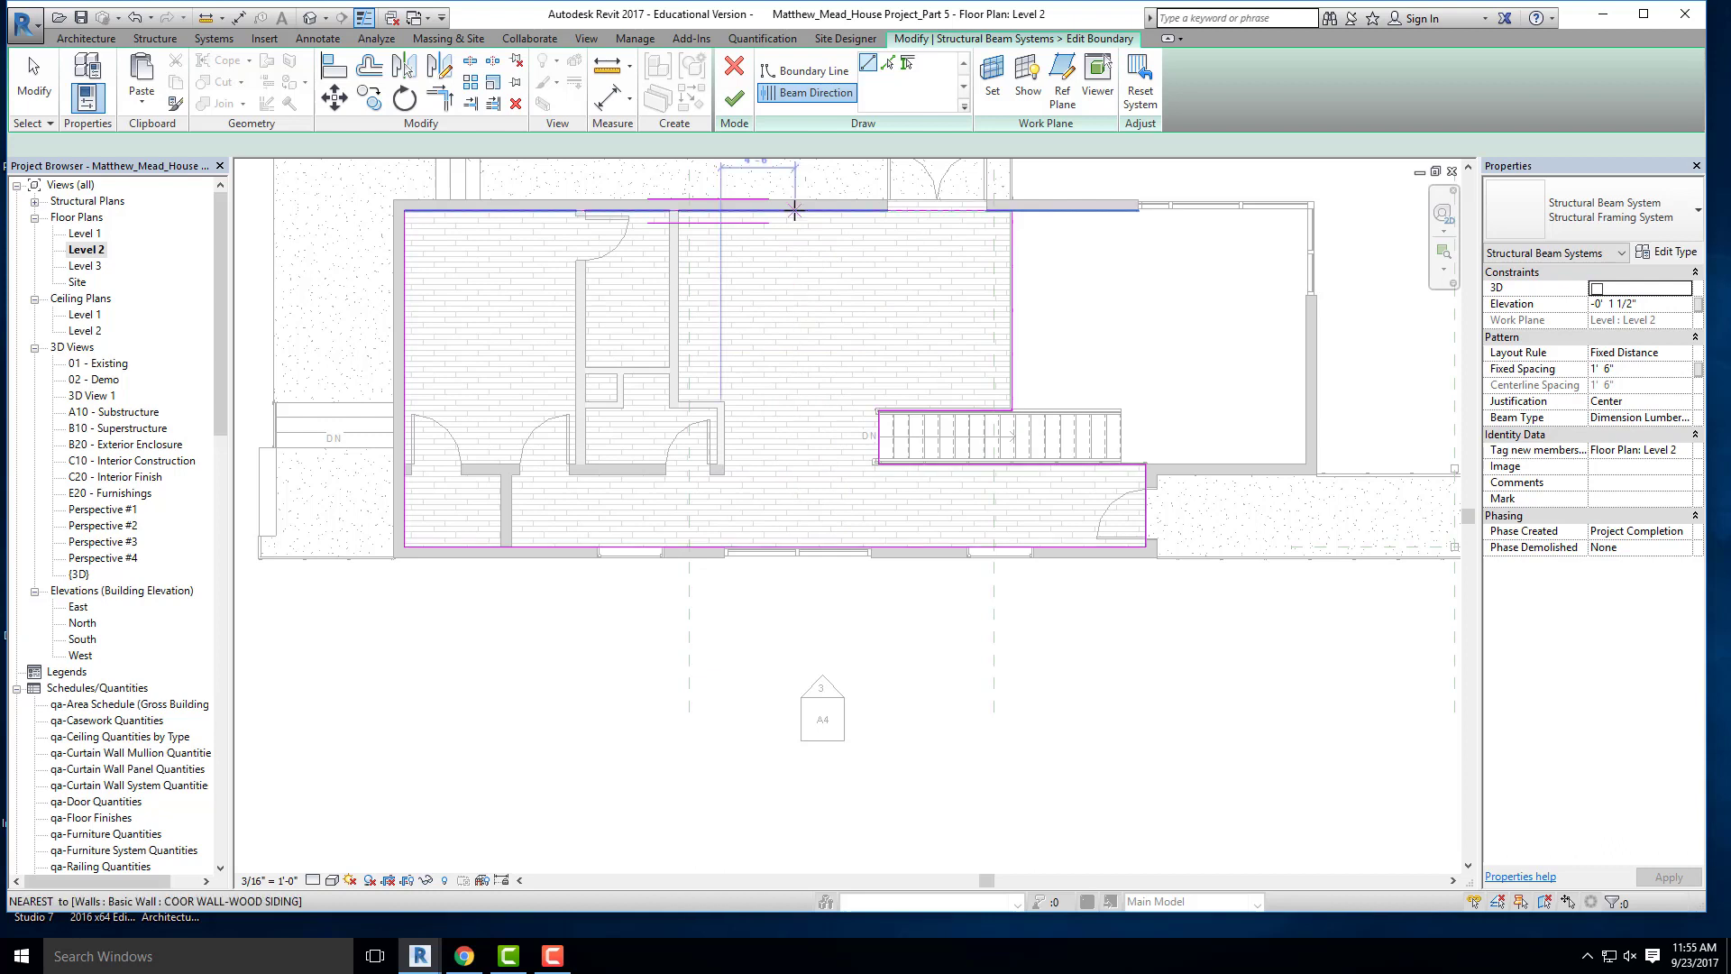
pyautogui.click(794, 210)
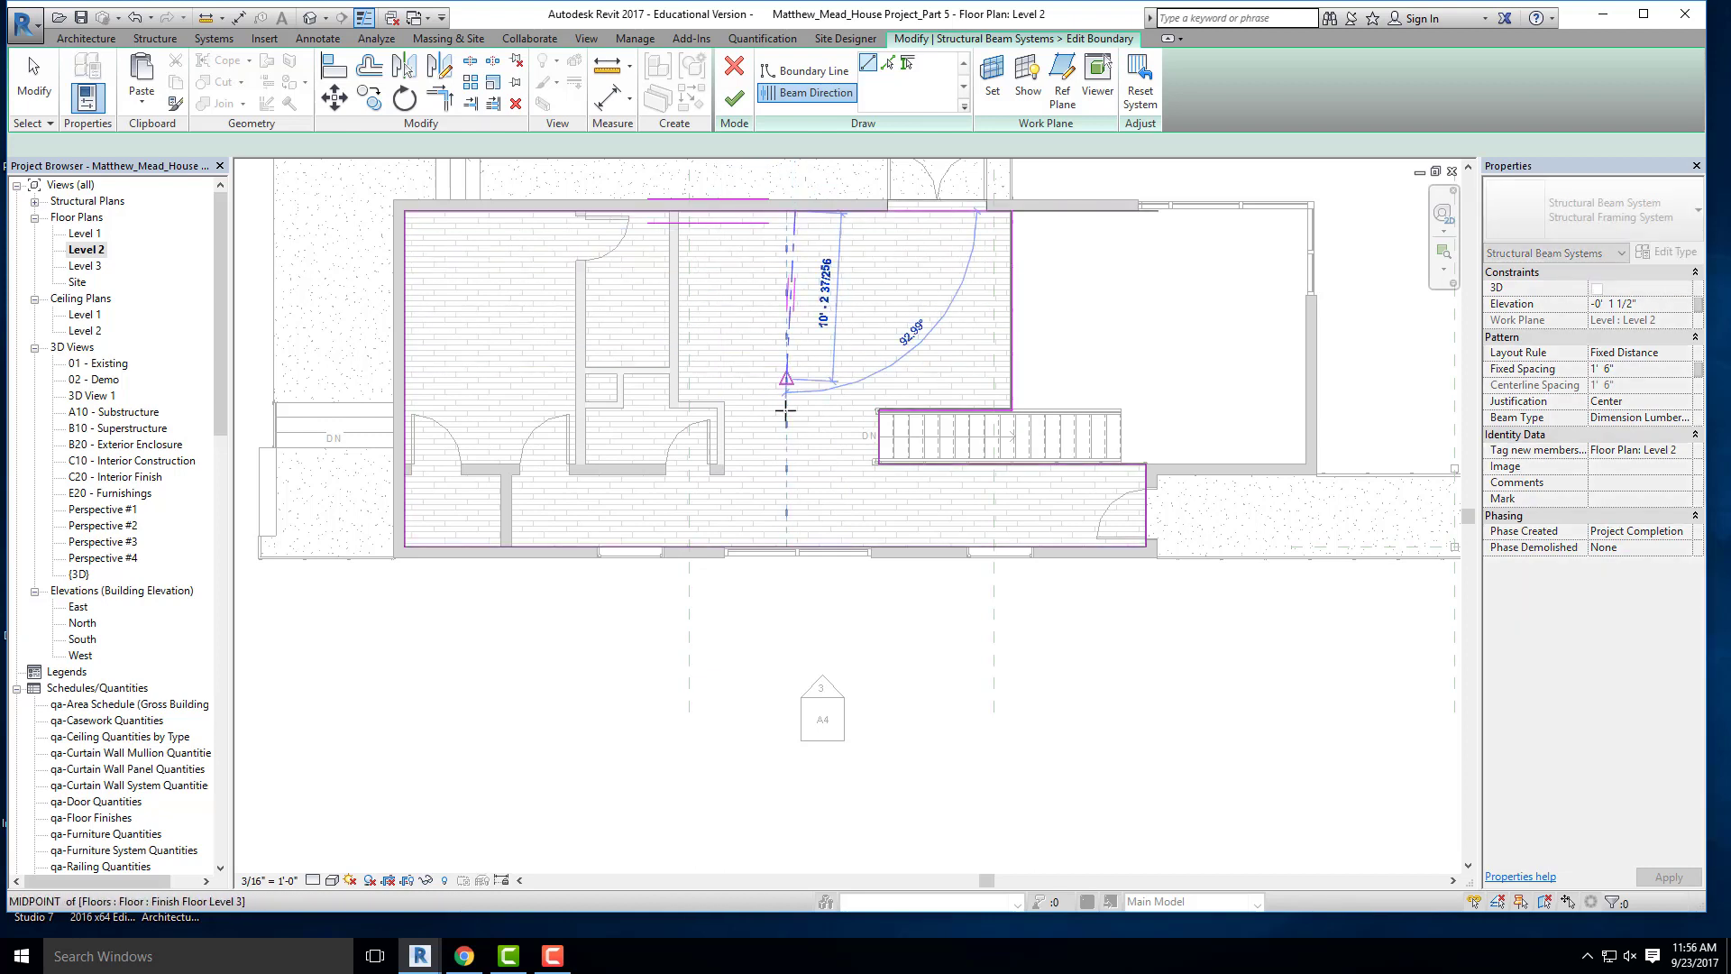
# - Draw the Level 2 beam direction line between the two long walls, about 20' 6" long, and finish the beam system
pyautogui.click(795, 551)
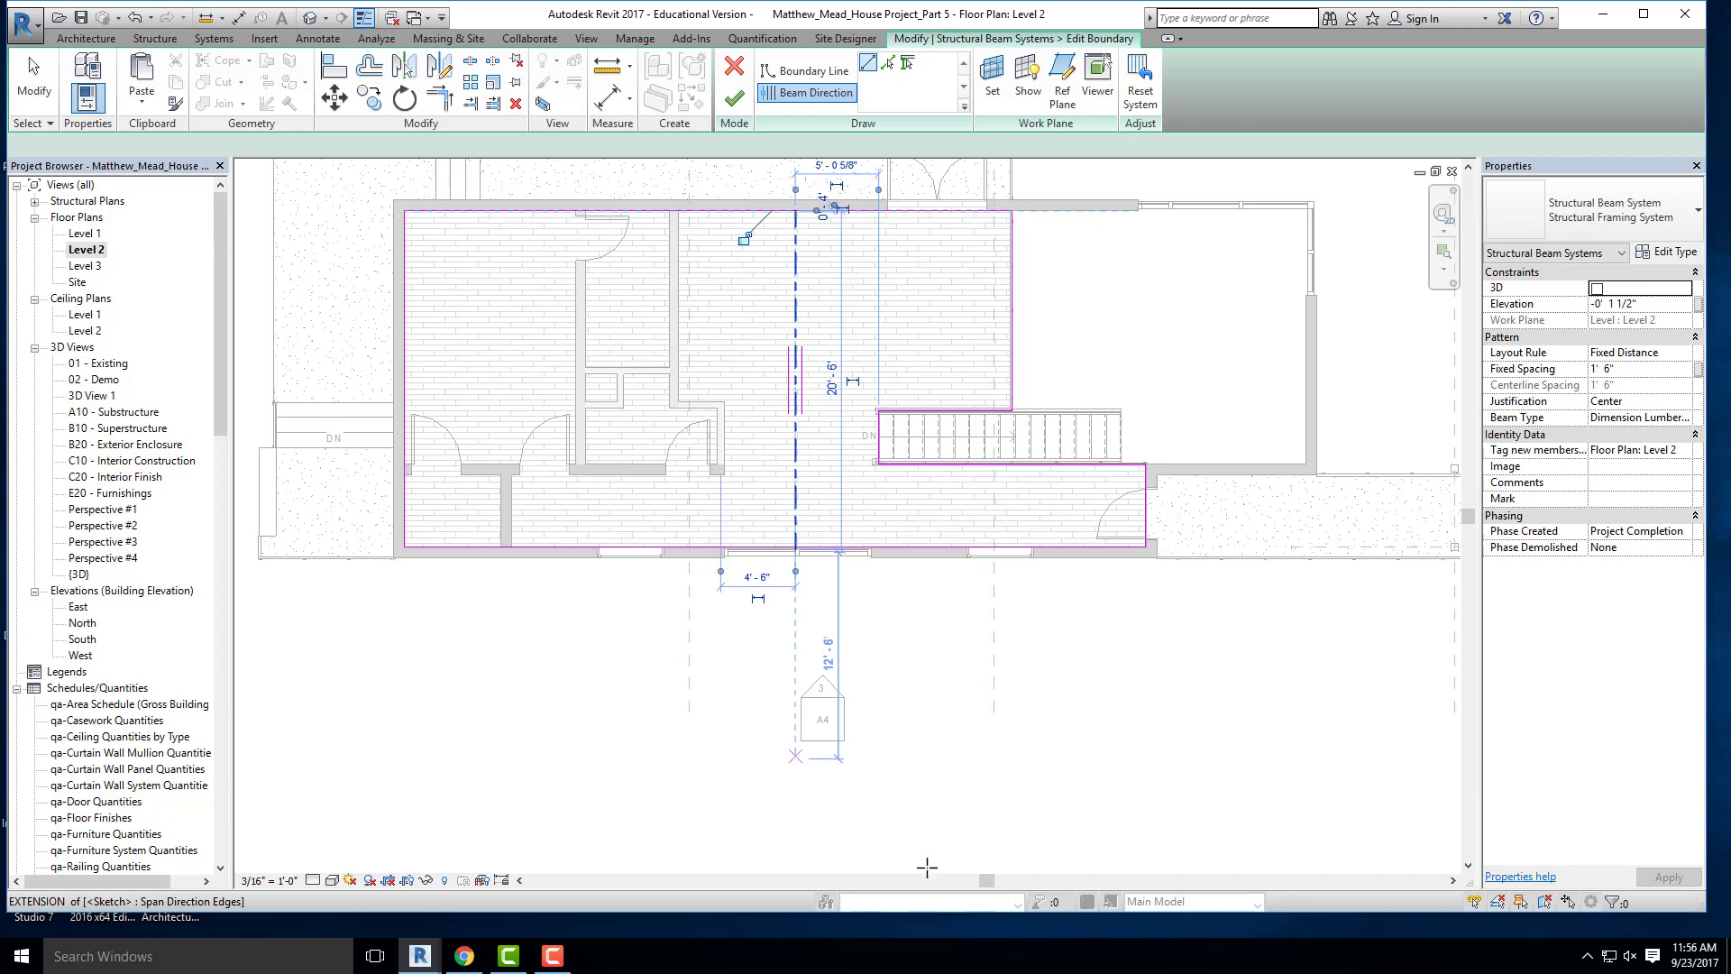
pyautogui.press('Escape')
pyautogui.press('Escape')
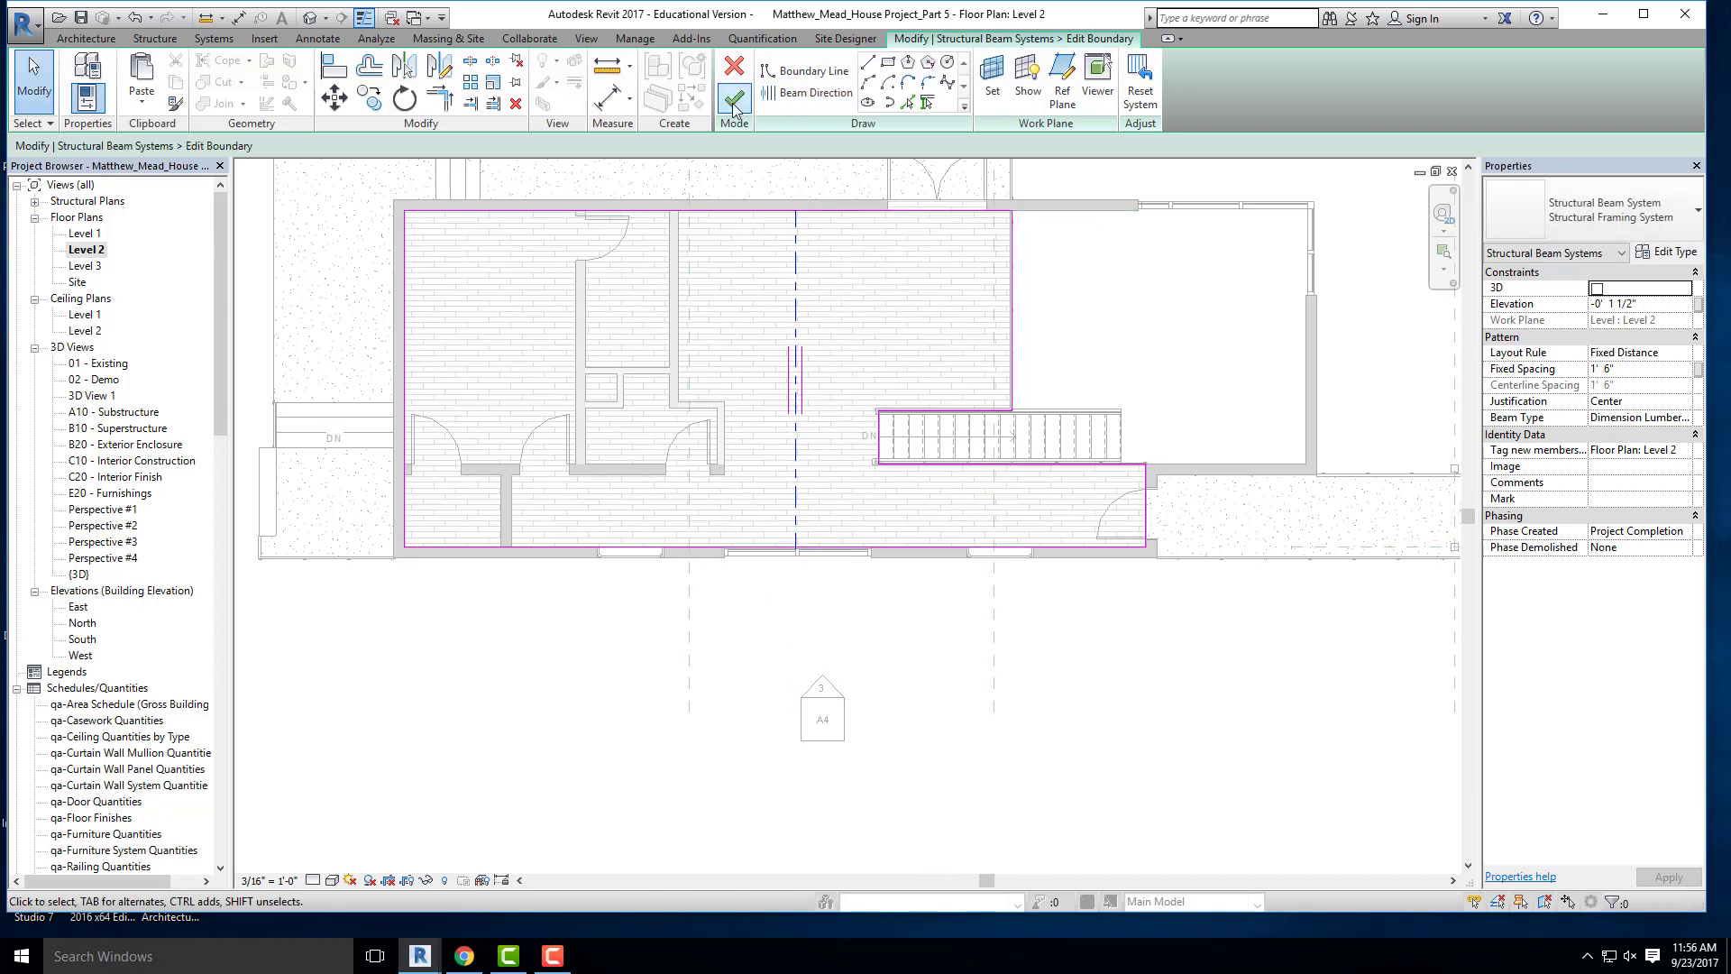
pyautogui.click(734, 101)
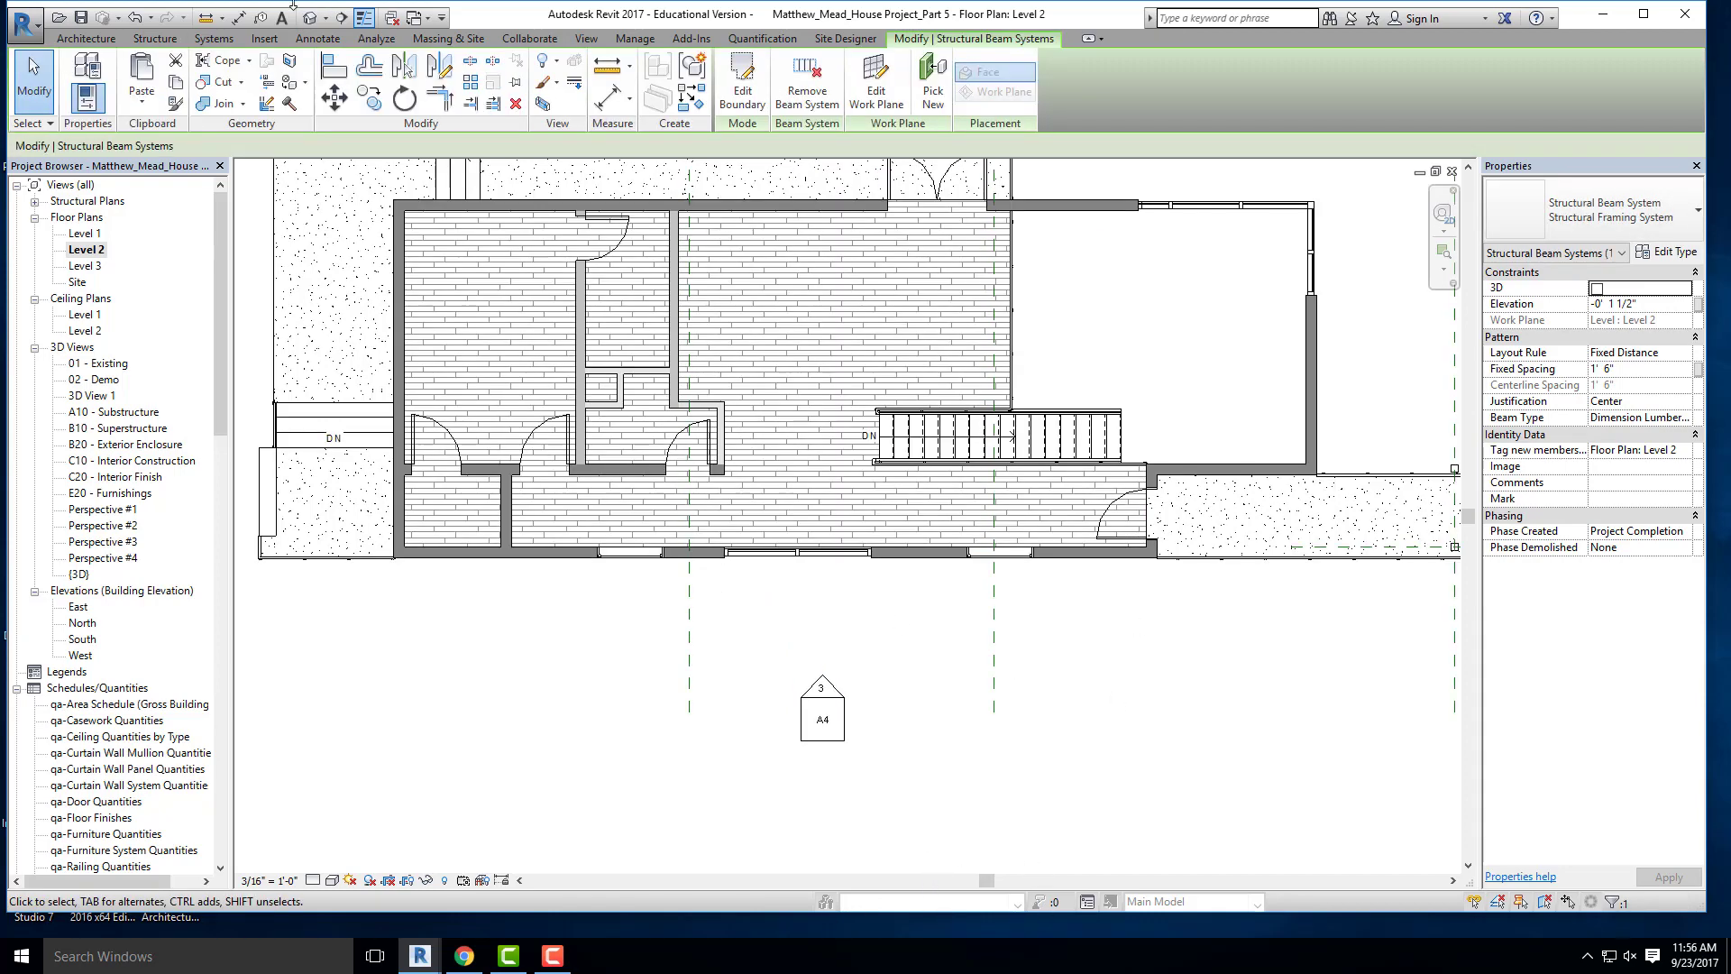
# - Open the default 3D view and examine the 2x10 joists through the openings in the exterior wall
pyautogui.click(311, 18)
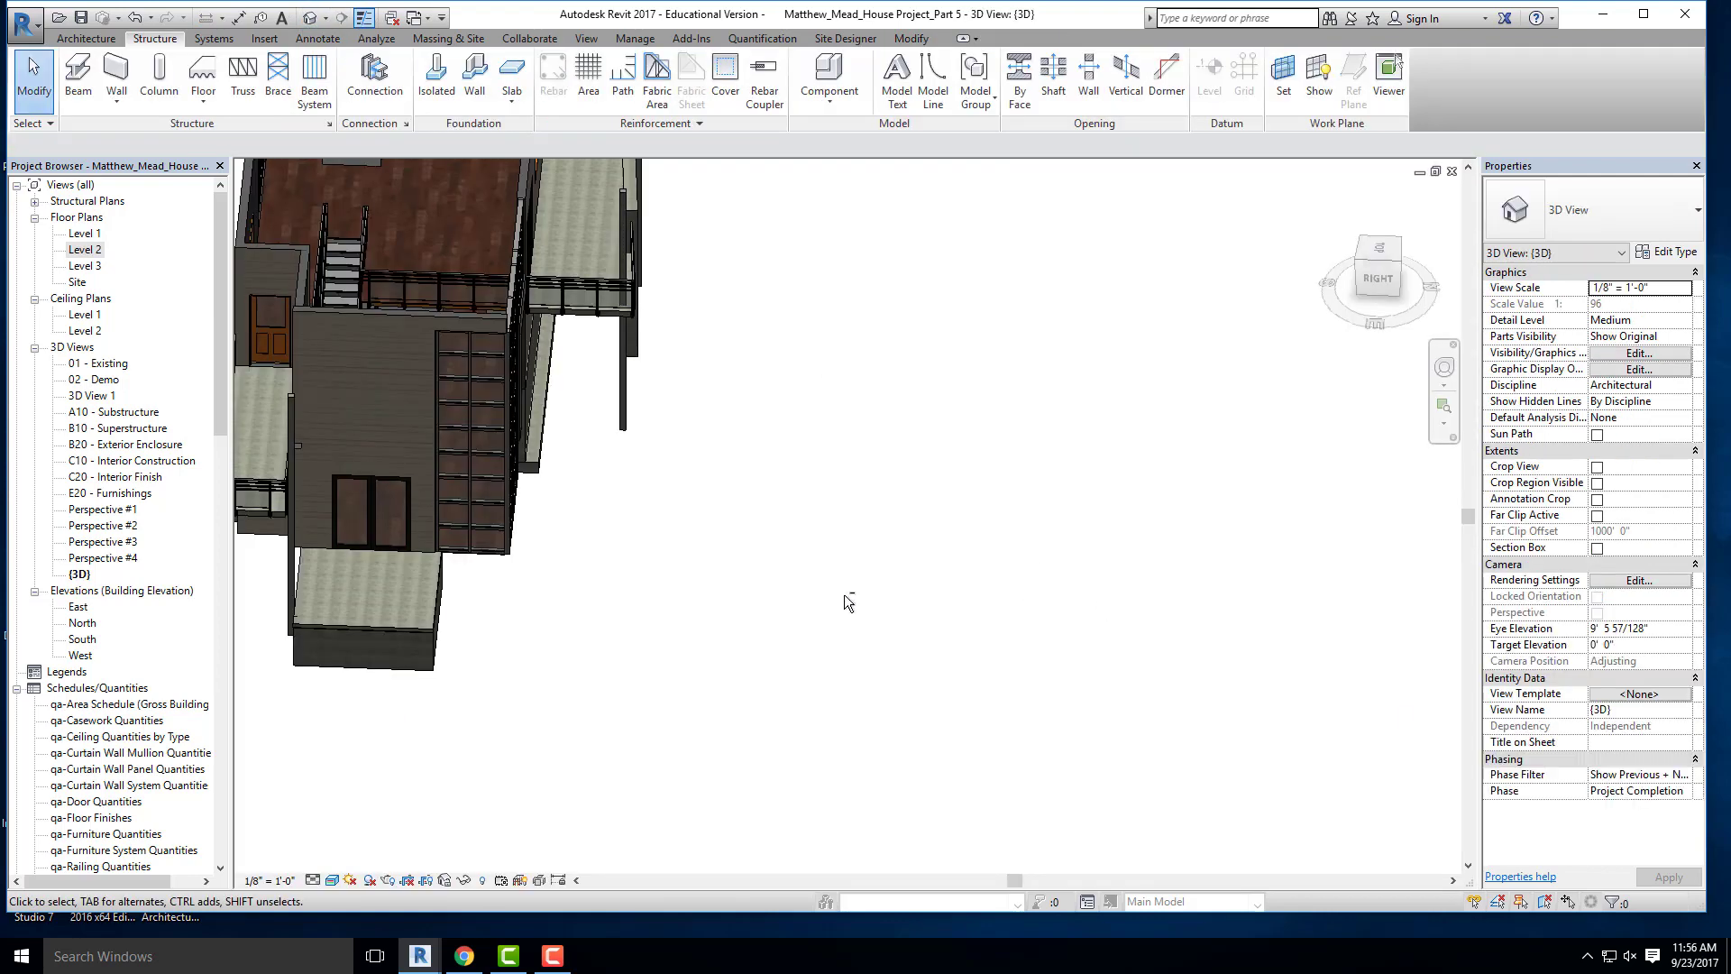
pyautogui.keyDown('shift'); pyautogui.moveTo(847, 602); pyautogui.dragTo(790, 468, button='middle'); pyautogui.keyUp('shift')
pyautogui.scroll(5, 788, 464)
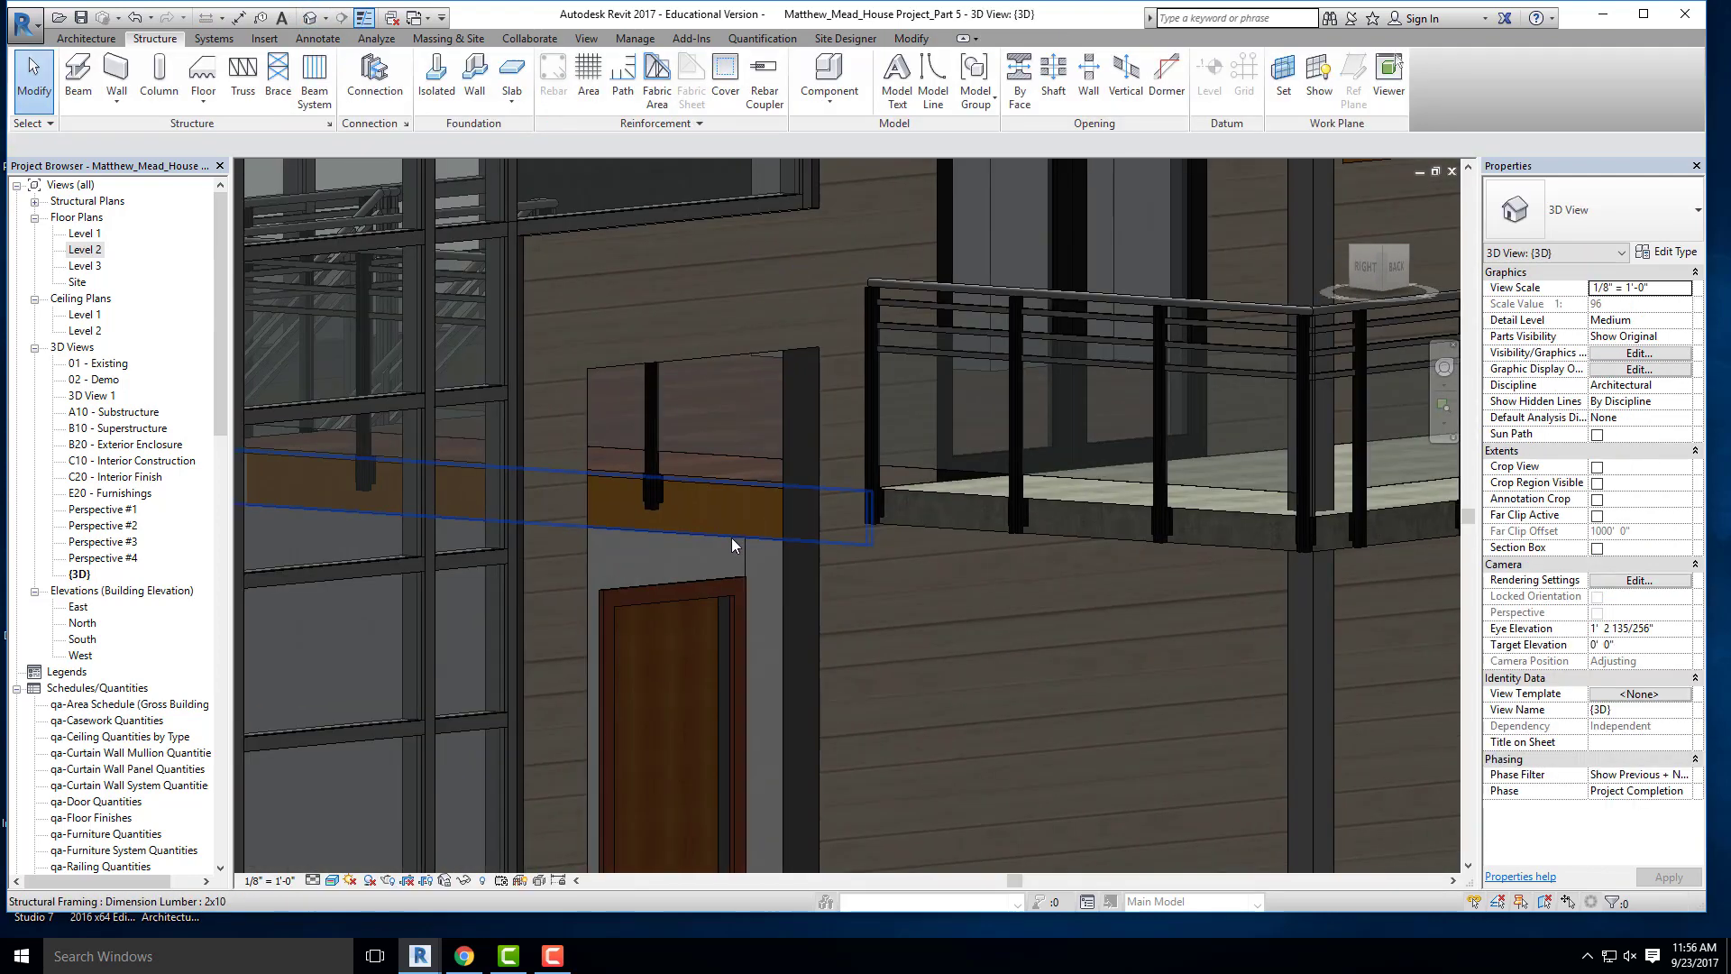
pyautogui.click(733, 537)
pyautogui.keyDown('shift'); pyautogui.moveTo(732, 537); pyautogui.dragTo(662, 408, button='middle'); pyautogui.keyUp('shift')
pyautogui.scroll(-3, 676, 506)
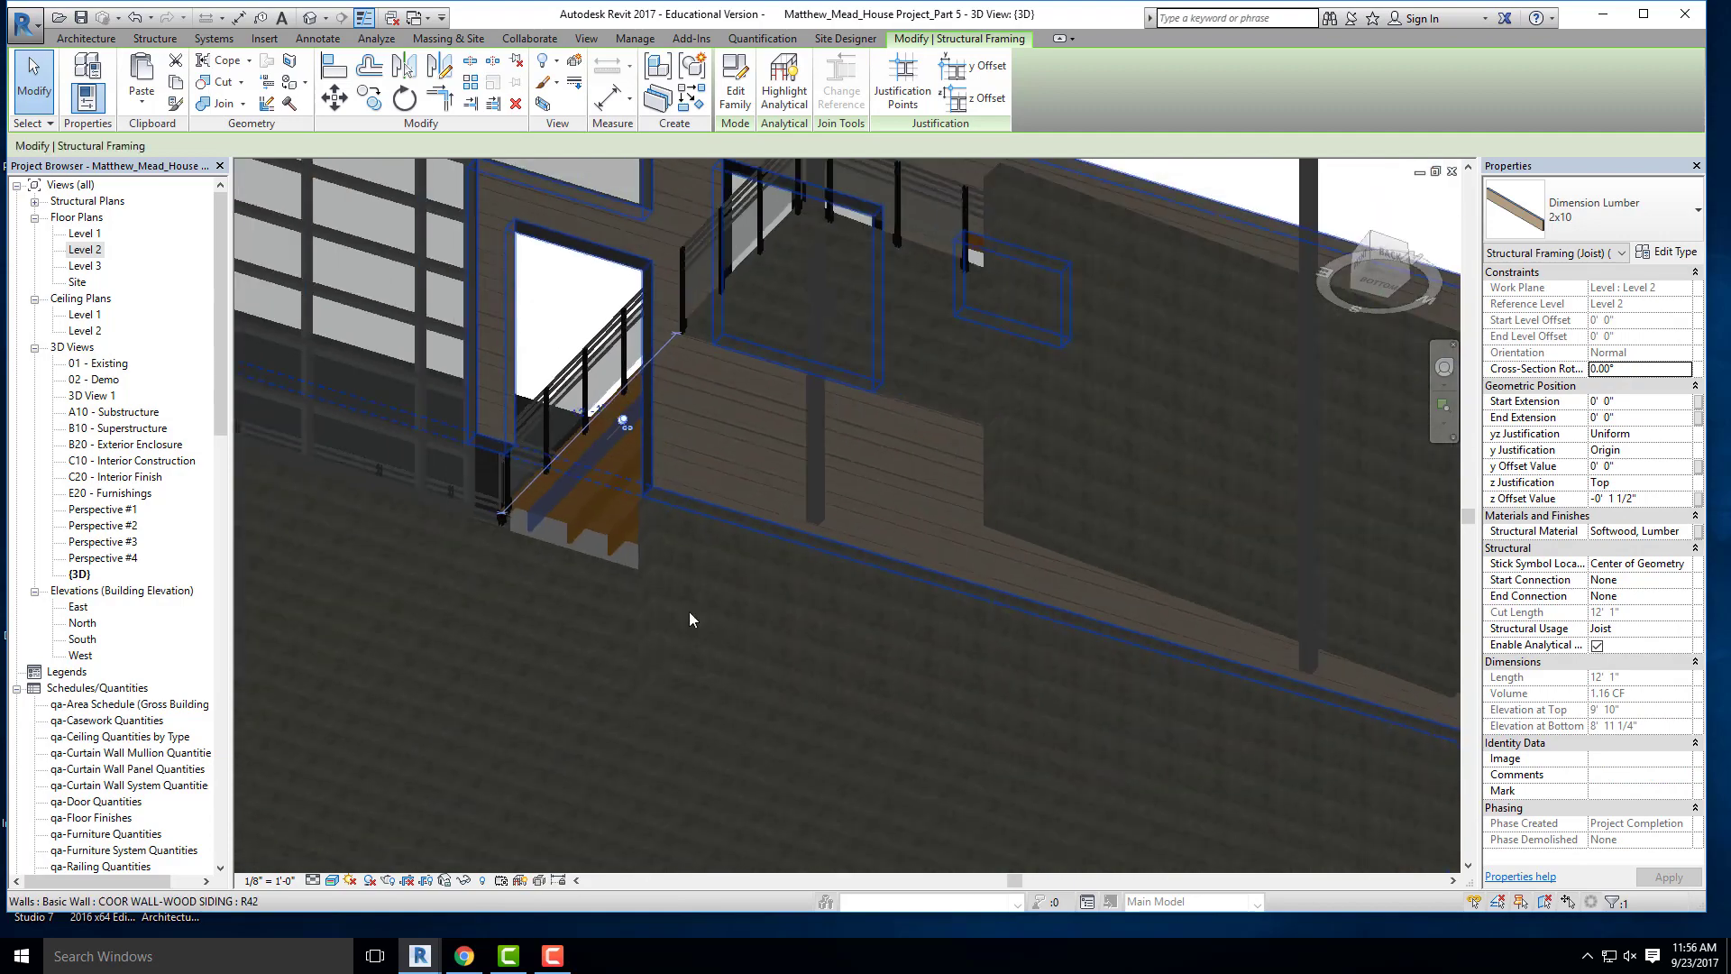
pyautogui.scroll(-5, 568, 505)
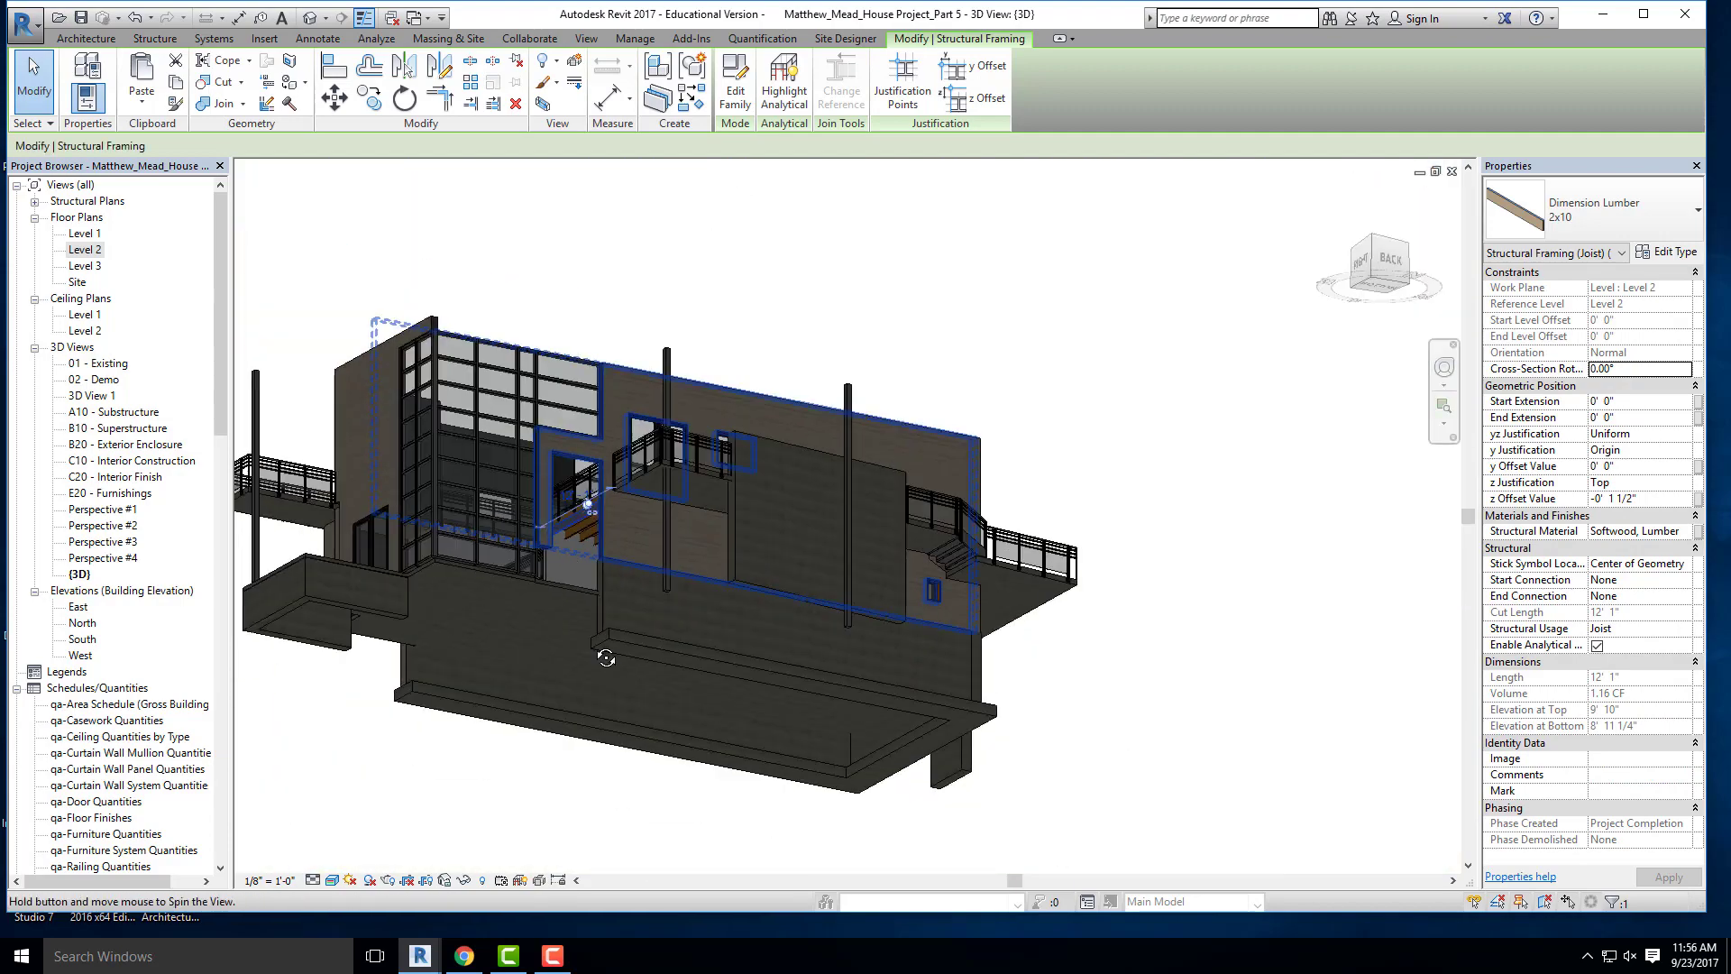
pyautogui.keyDown('shift'); pyautogui.moveTo(567, 560); pyautogui.dragTo(549, 678, button='middle'); pyautogui.keyUp('shift')
pyautogui.press('Escape')
pyautogui.scroll(6, 548, 679)
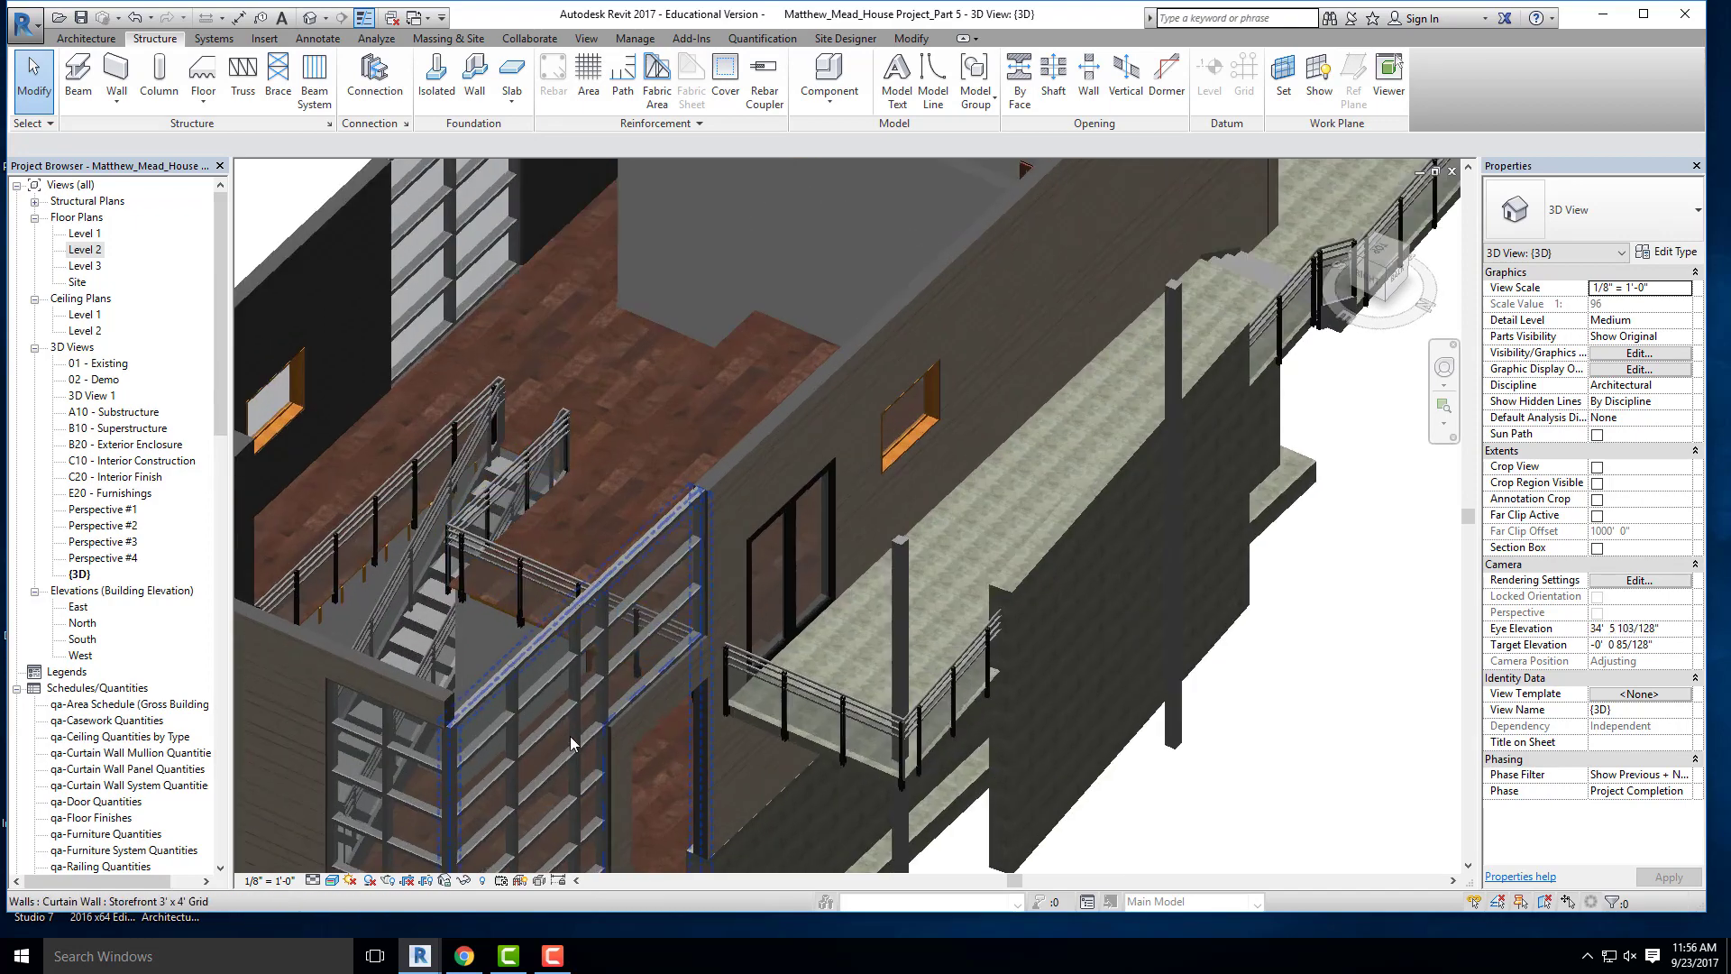
# - Examine the exposed joist ends along the upper floor edge at the stair opening from several angles
pyautogui.scroll(-10, 465, 564)
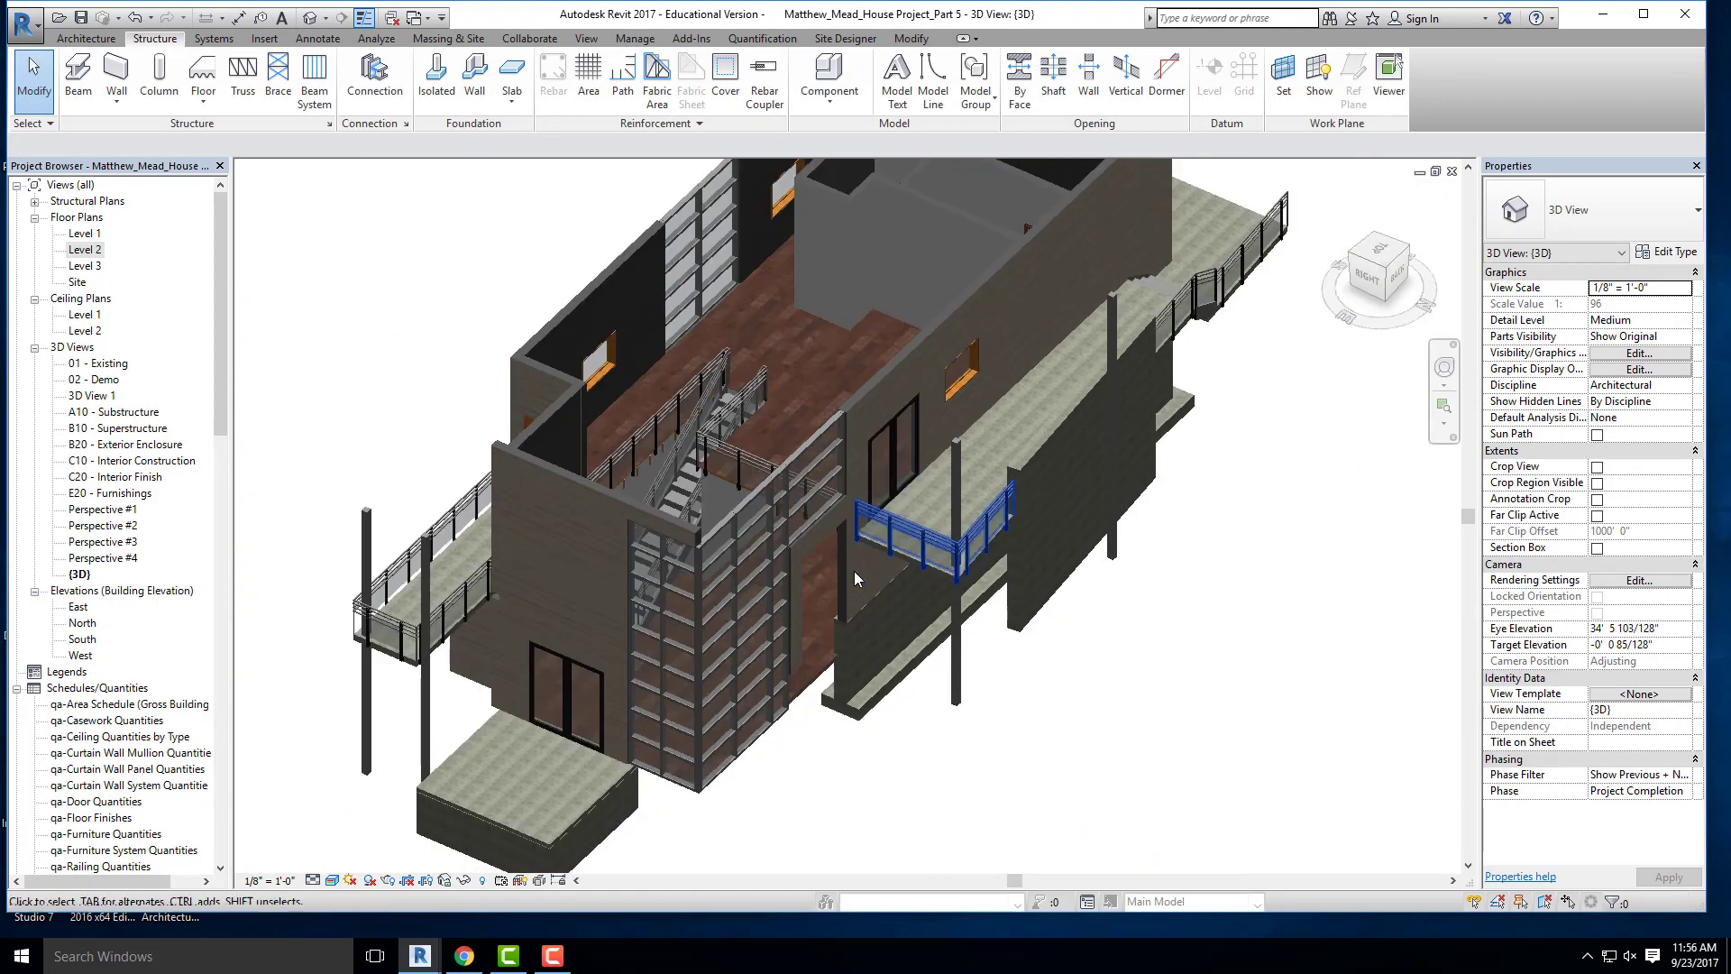
pyautogui.keyDown('shift'); pyautogui.moveTo(465, 563); pyautogui.dragTo(728, 583, button='middle'); pyautogui.keyUp('shift')
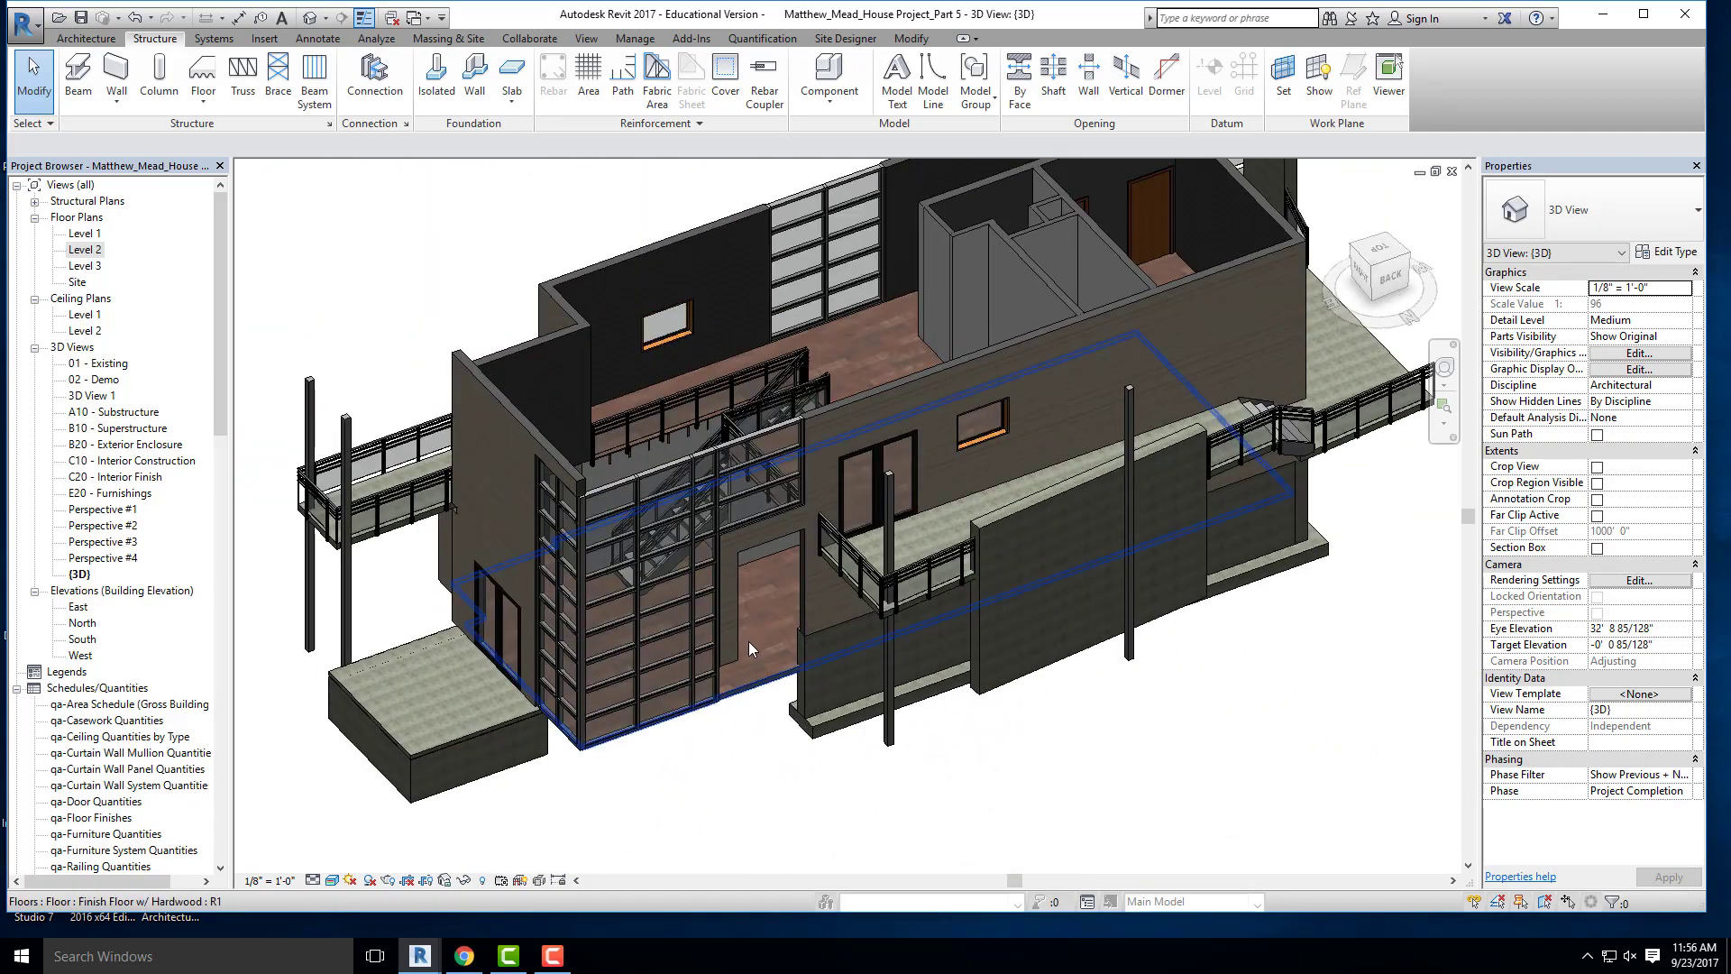
pyautogui.keyDown('shift'); pyautogui.moveTo(748, 641); pyautogui.dragTo(864, 642, button='middle'); pyautogui.keyUp('shift')
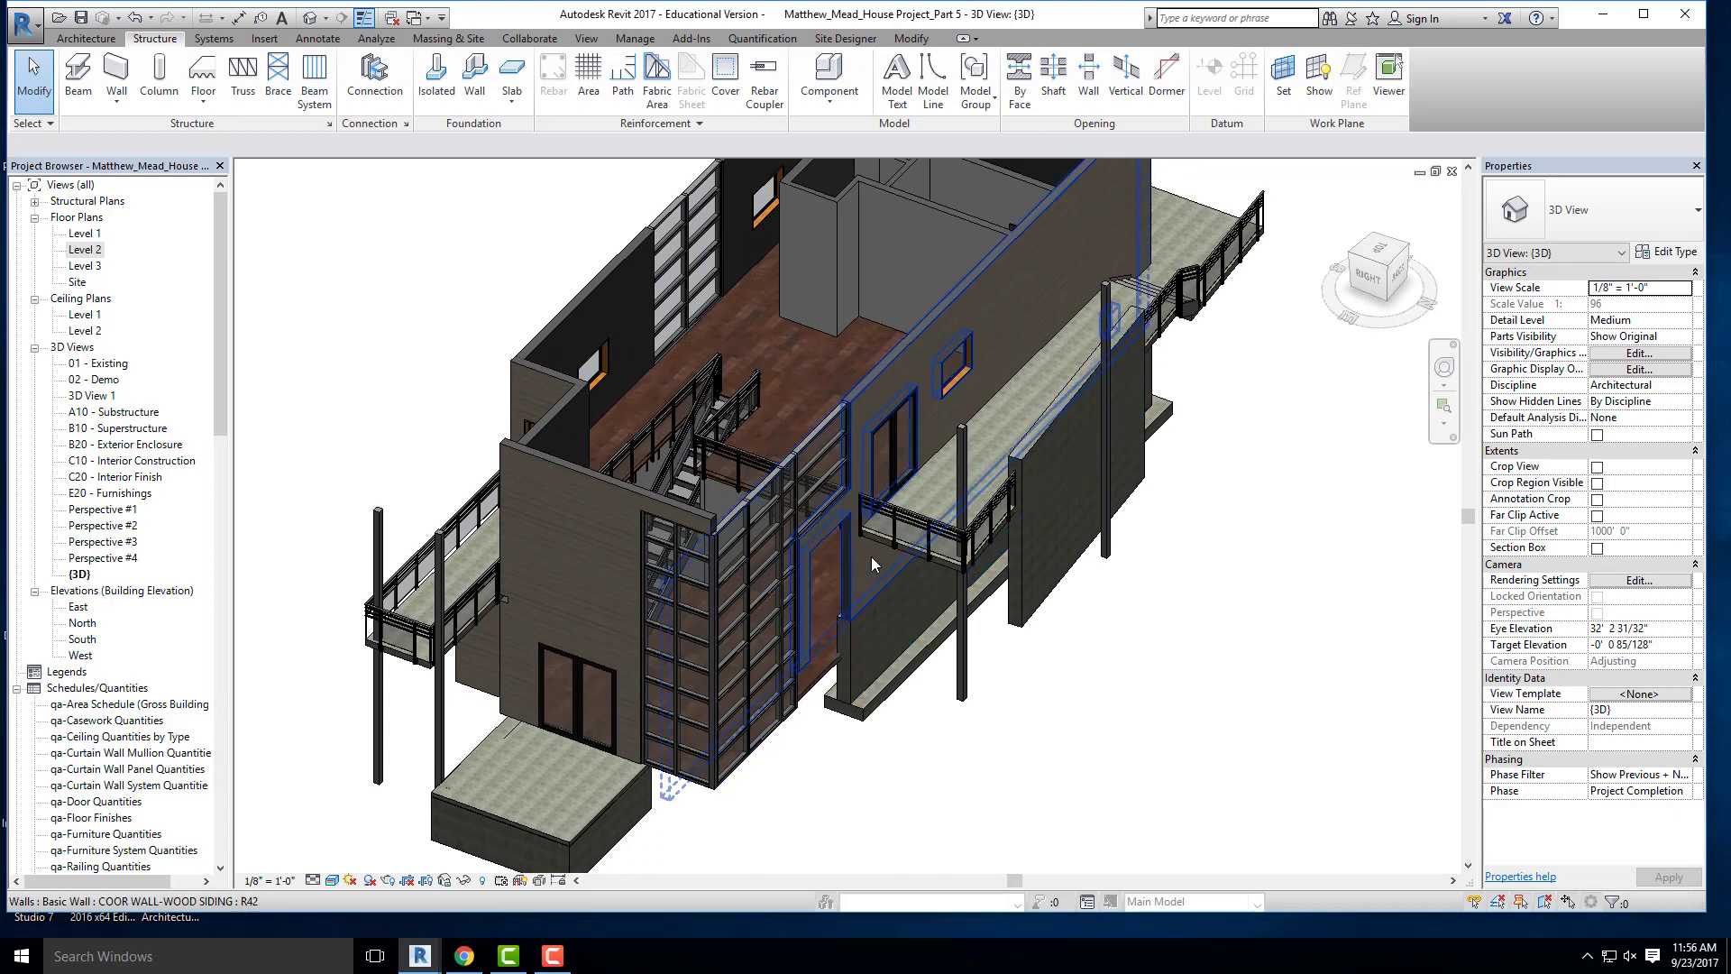
pyautogui.keyDown('shift'); pyautogui.moveTo(871, 555); pyautogui.dragTo(693, 669, button='middle'); pyautogui.keyUp('shift')
pyautogui.scroll(5, 691, 662)
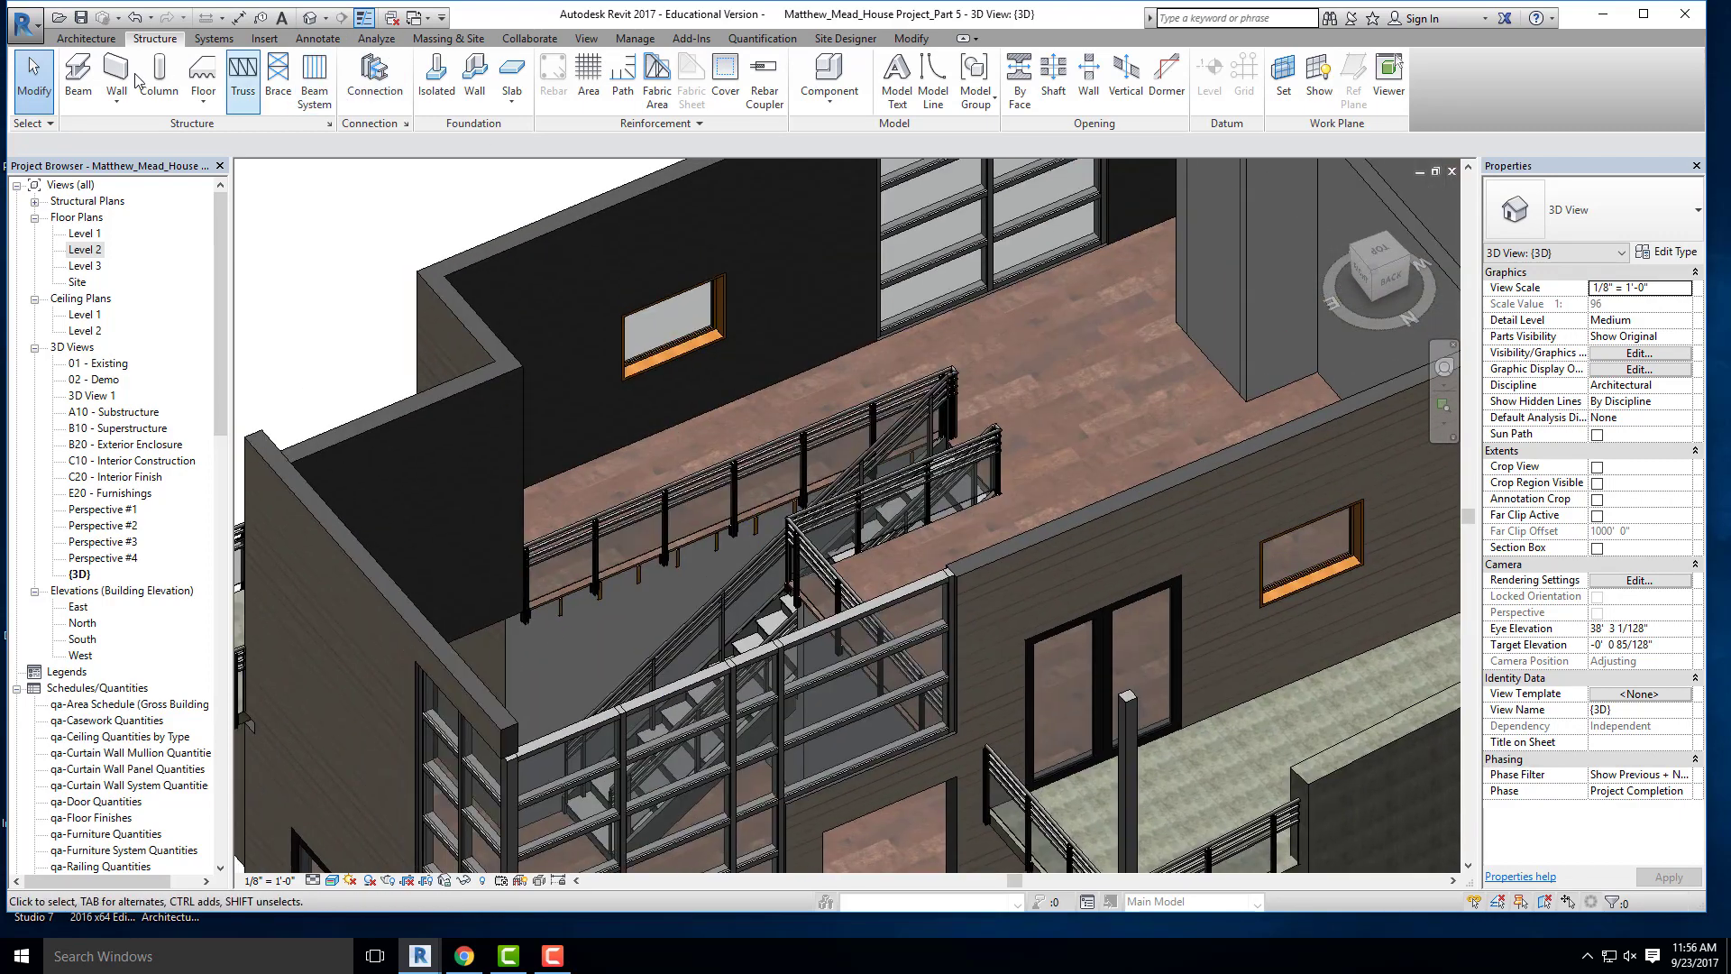
pyautogui.scroll(5, 541, 592)
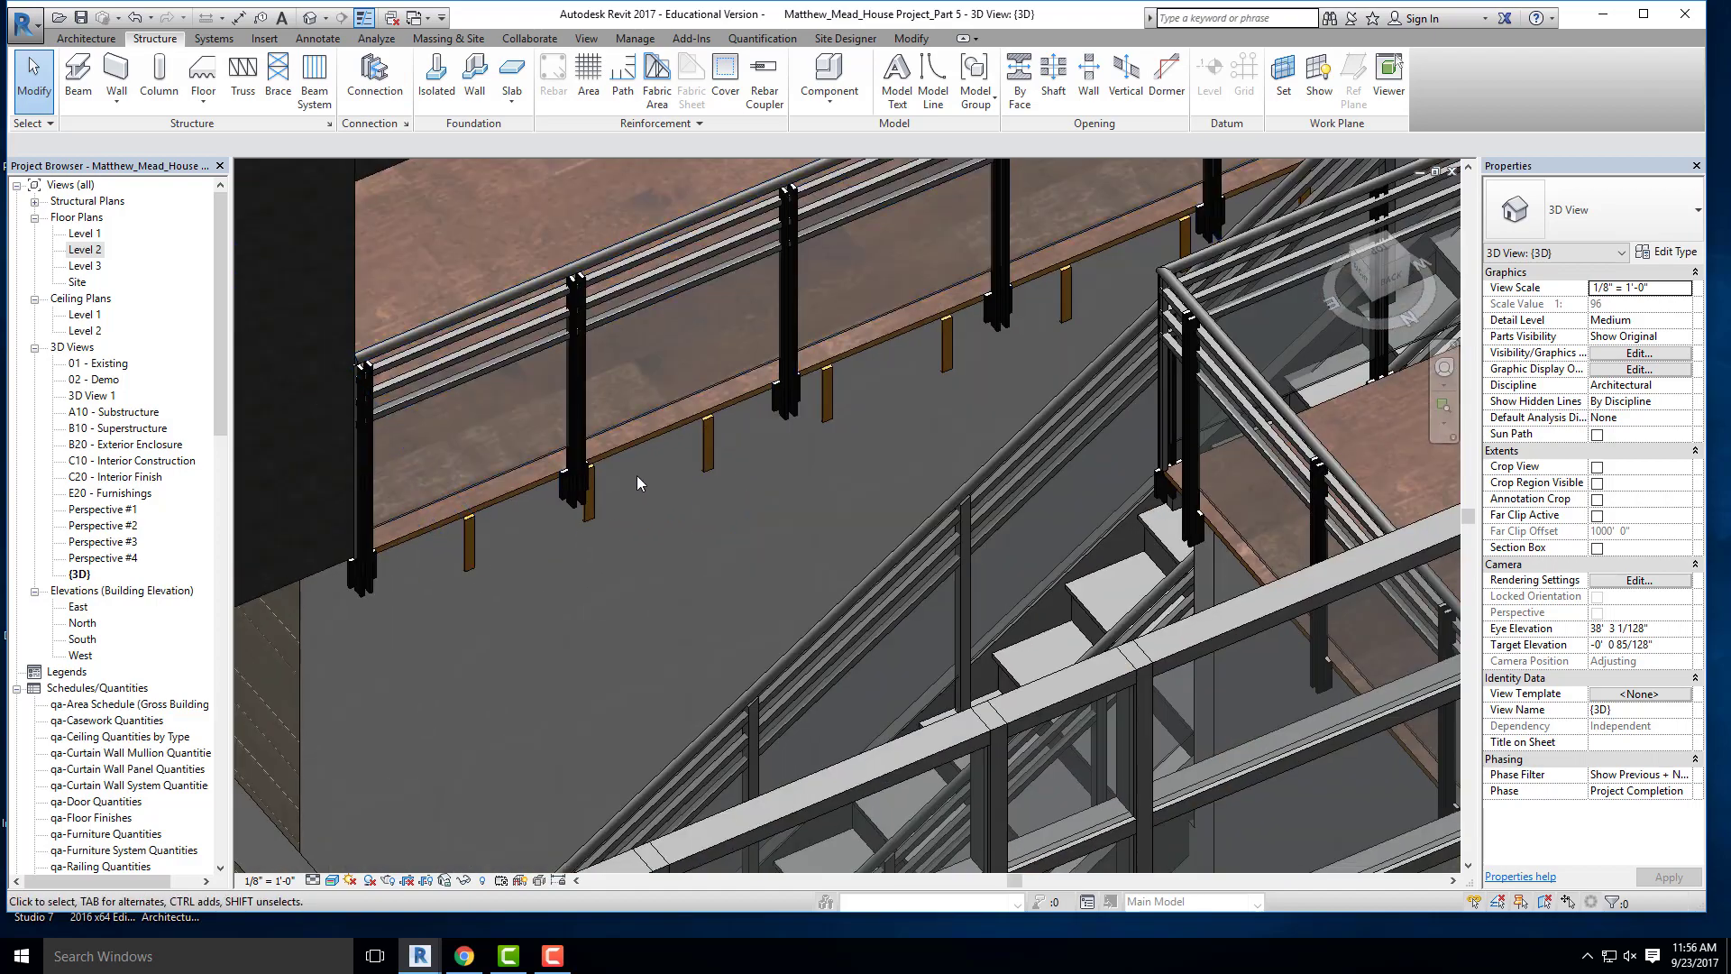
pyautogui.scroll(-3, 740, 425)
pyautogui.scroll(-3, 651, 509)
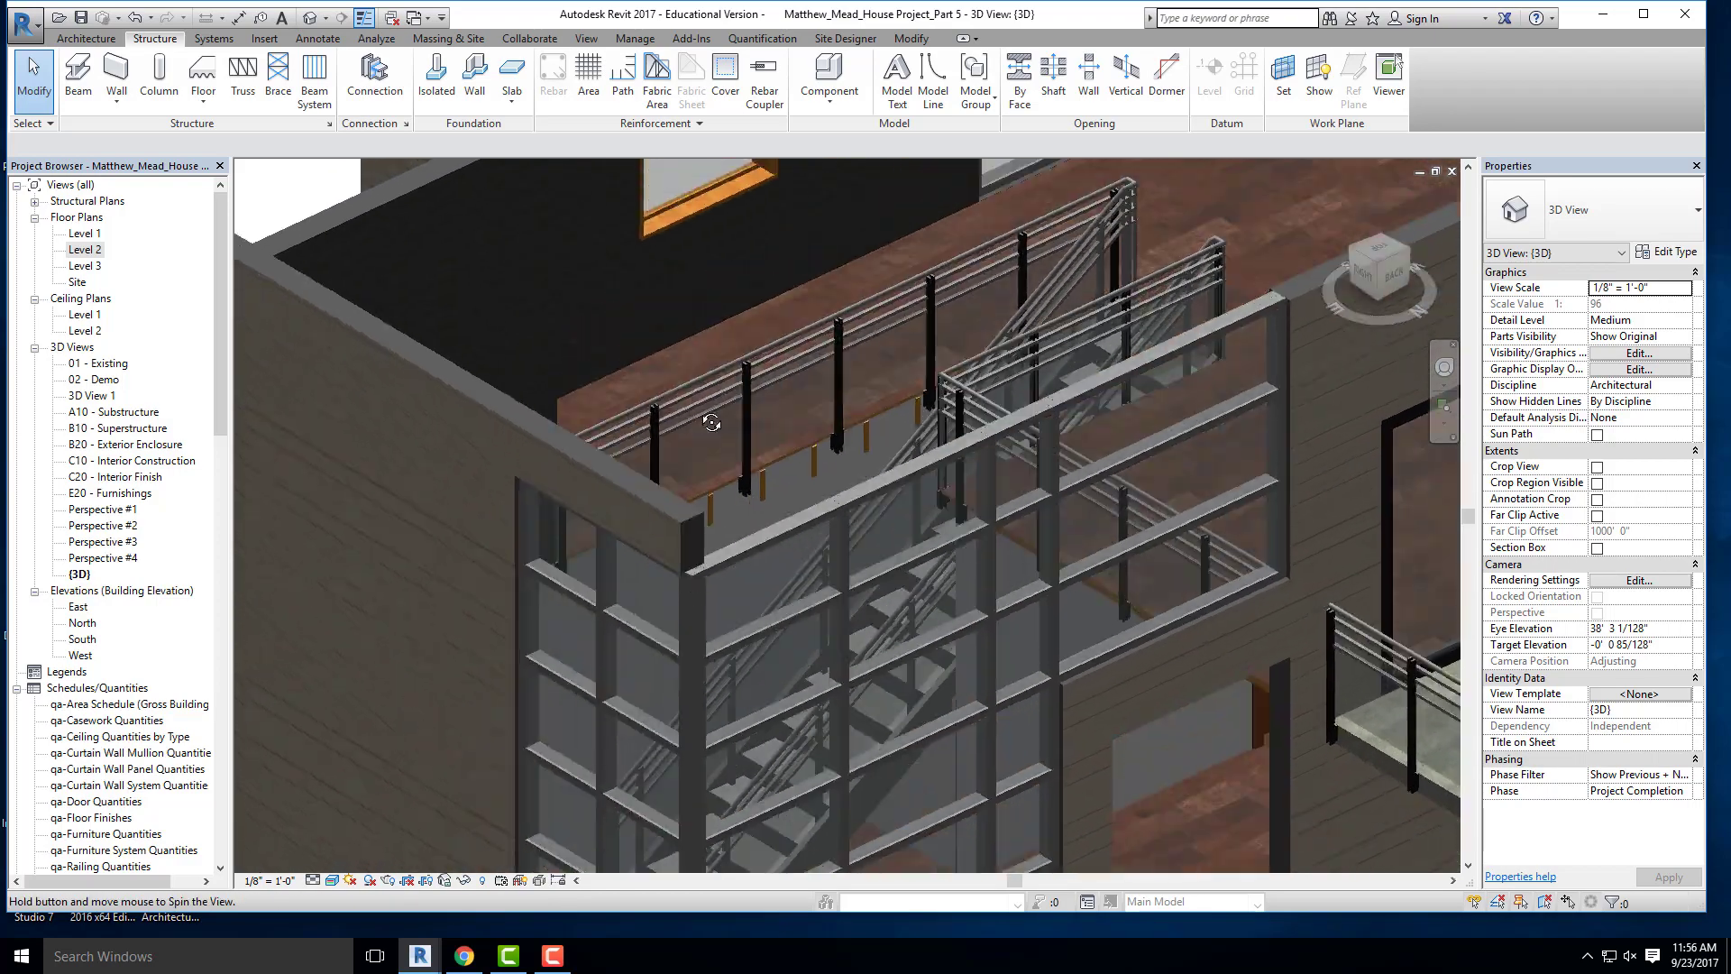
pyautogui.keyDown('shift'); pyautogui.moveTo(651, 508); pyautogui.dragTo(686, 505, button='middle'); pyautogui.keyUp('shift')
pyautogui.click(87, 39)
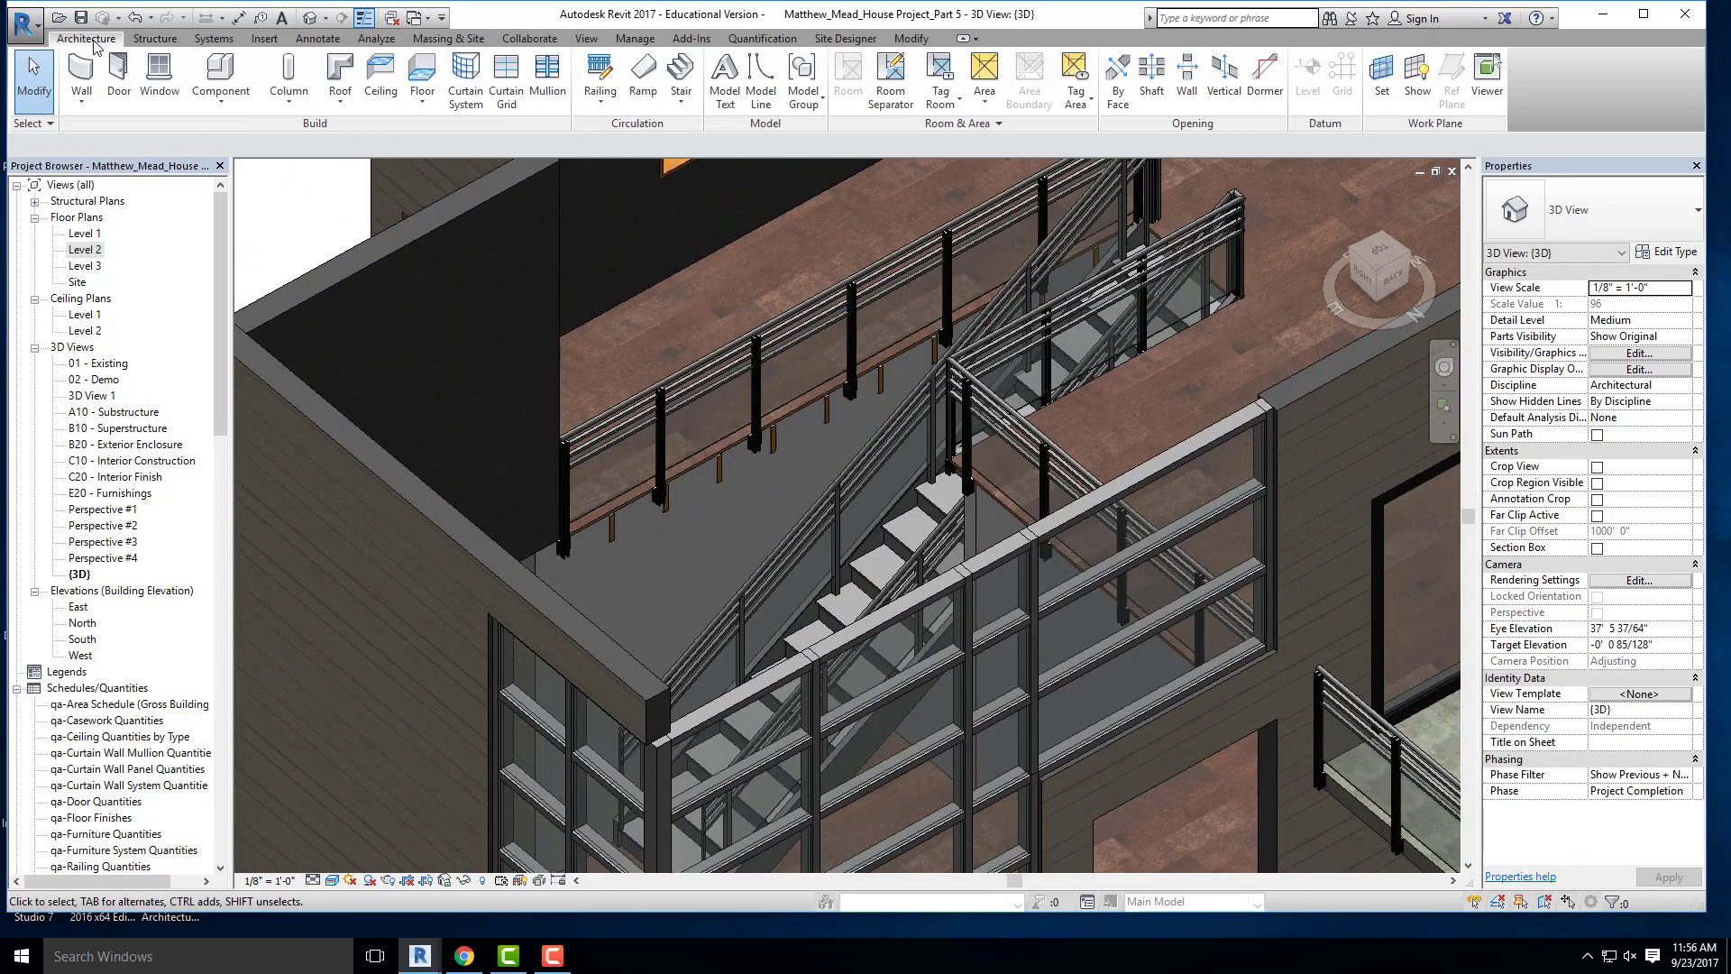
pyautogui.click(422, 99)
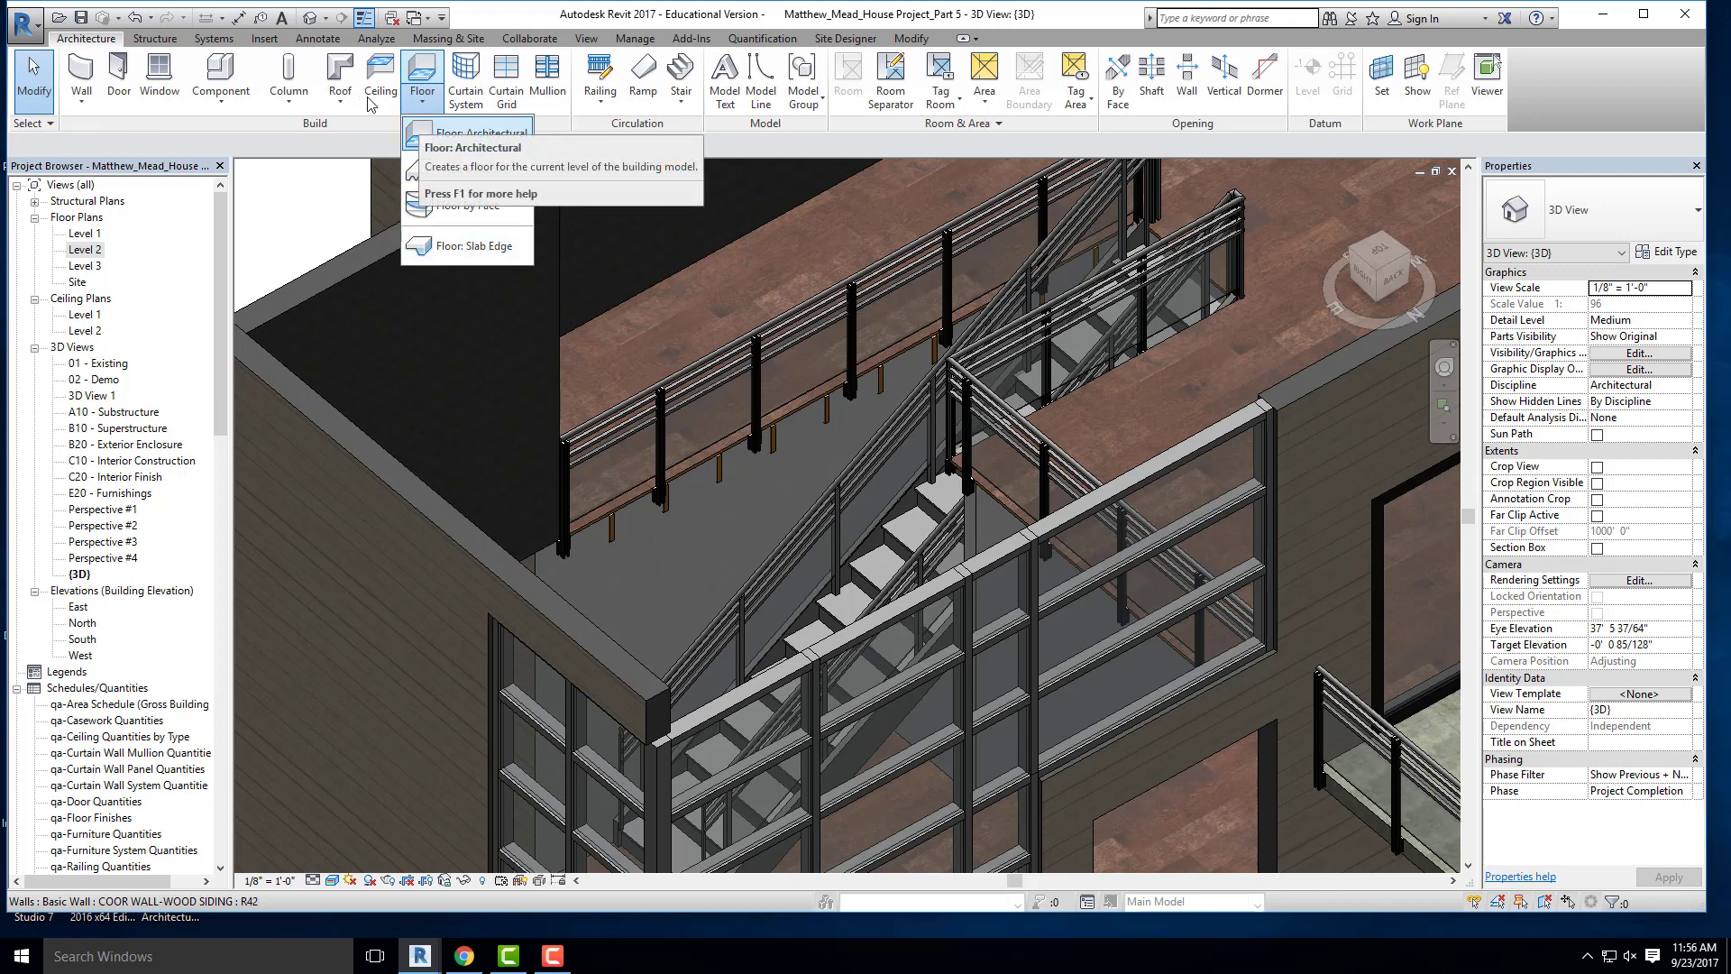
pyautogui.click(79, 101)
pyautogui.click(79, 106)
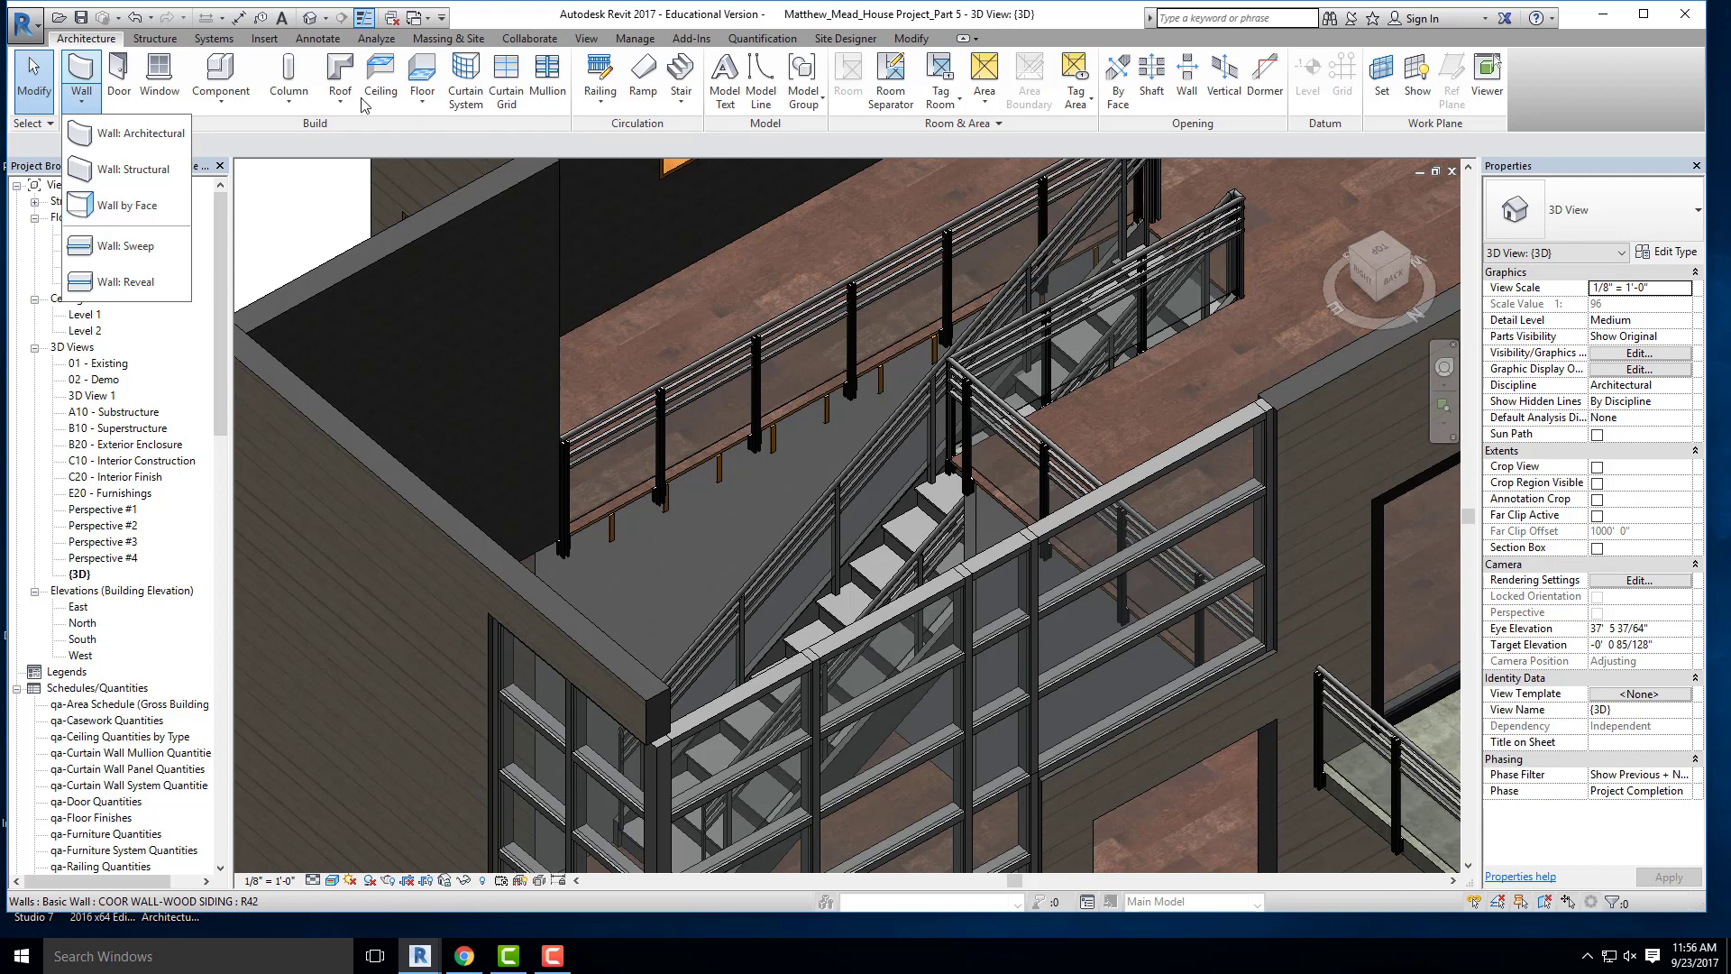
pyautogui.click(155, 38)
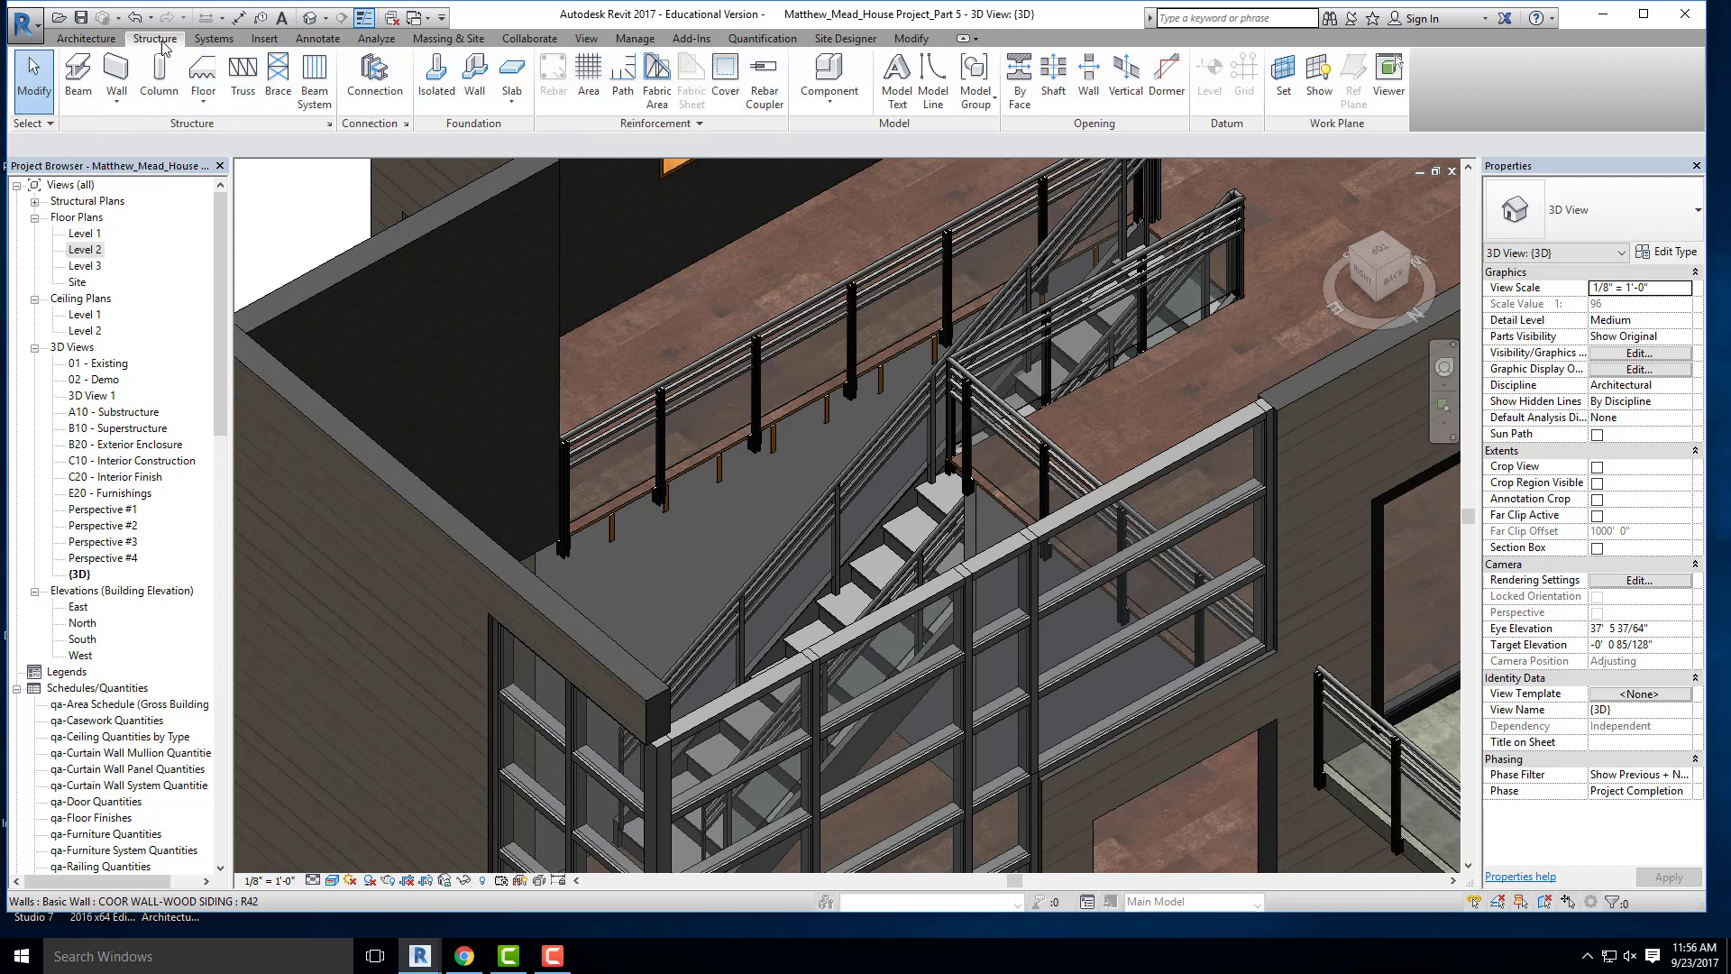
pyautogui.click(86, 39)
pyautogui.click(418, 103)
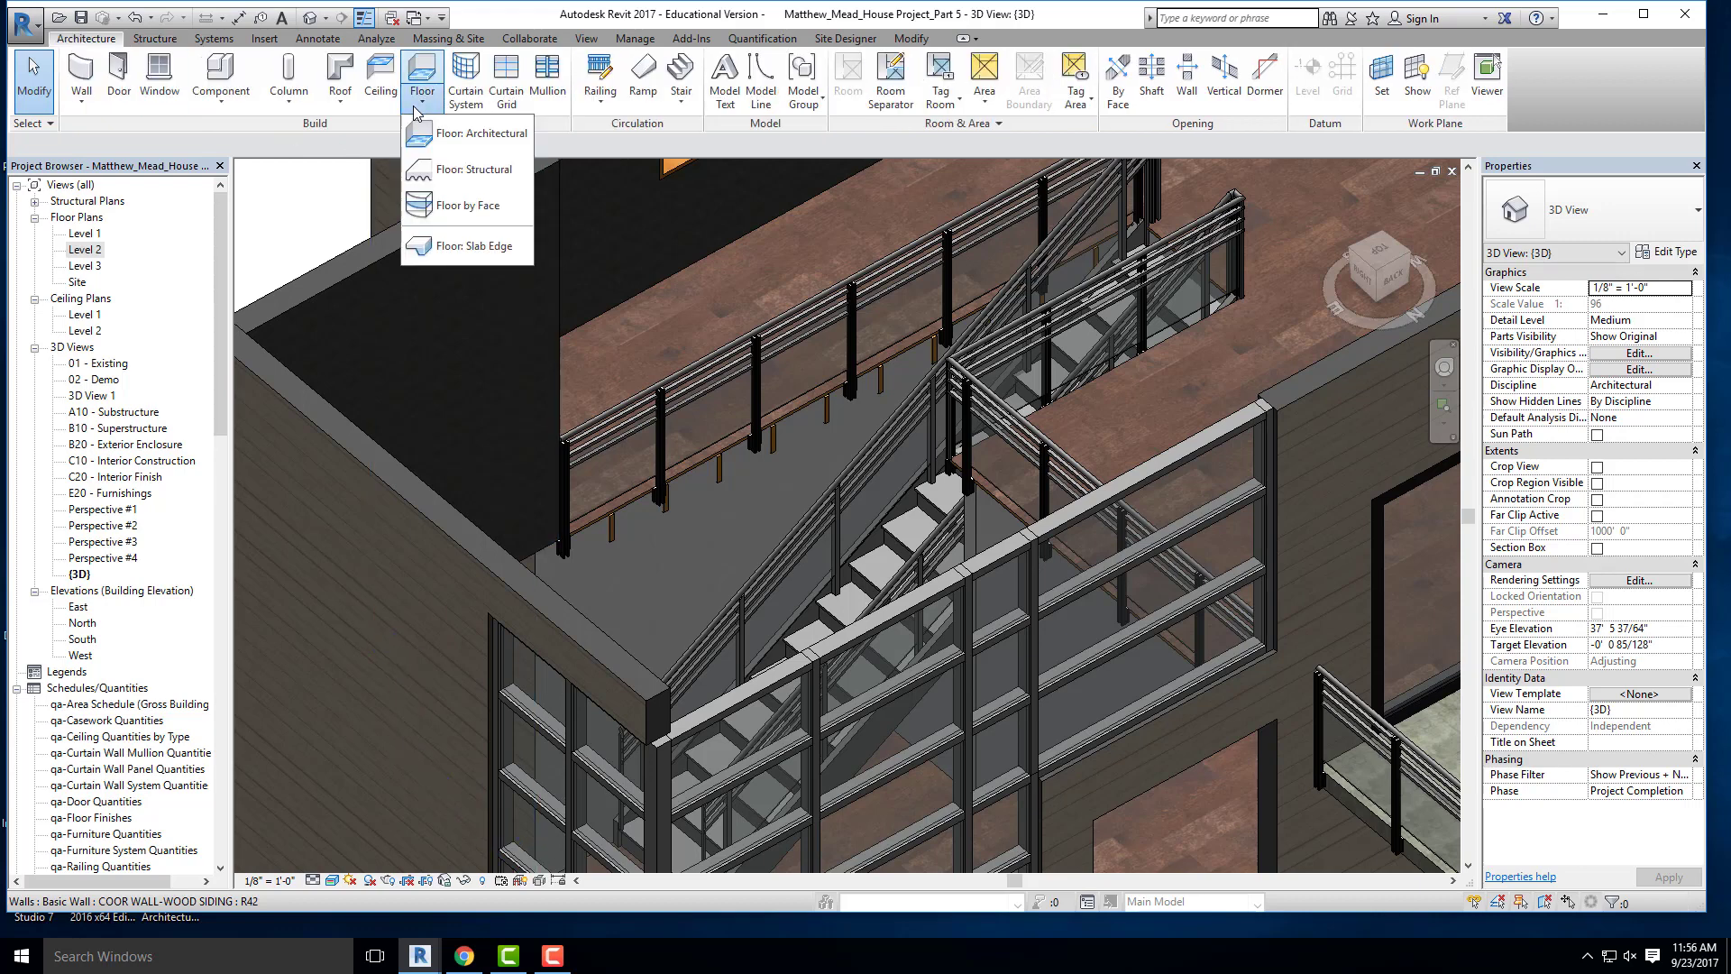
pyautogui.click(339, 103)
pyautogui.click(388, 283)
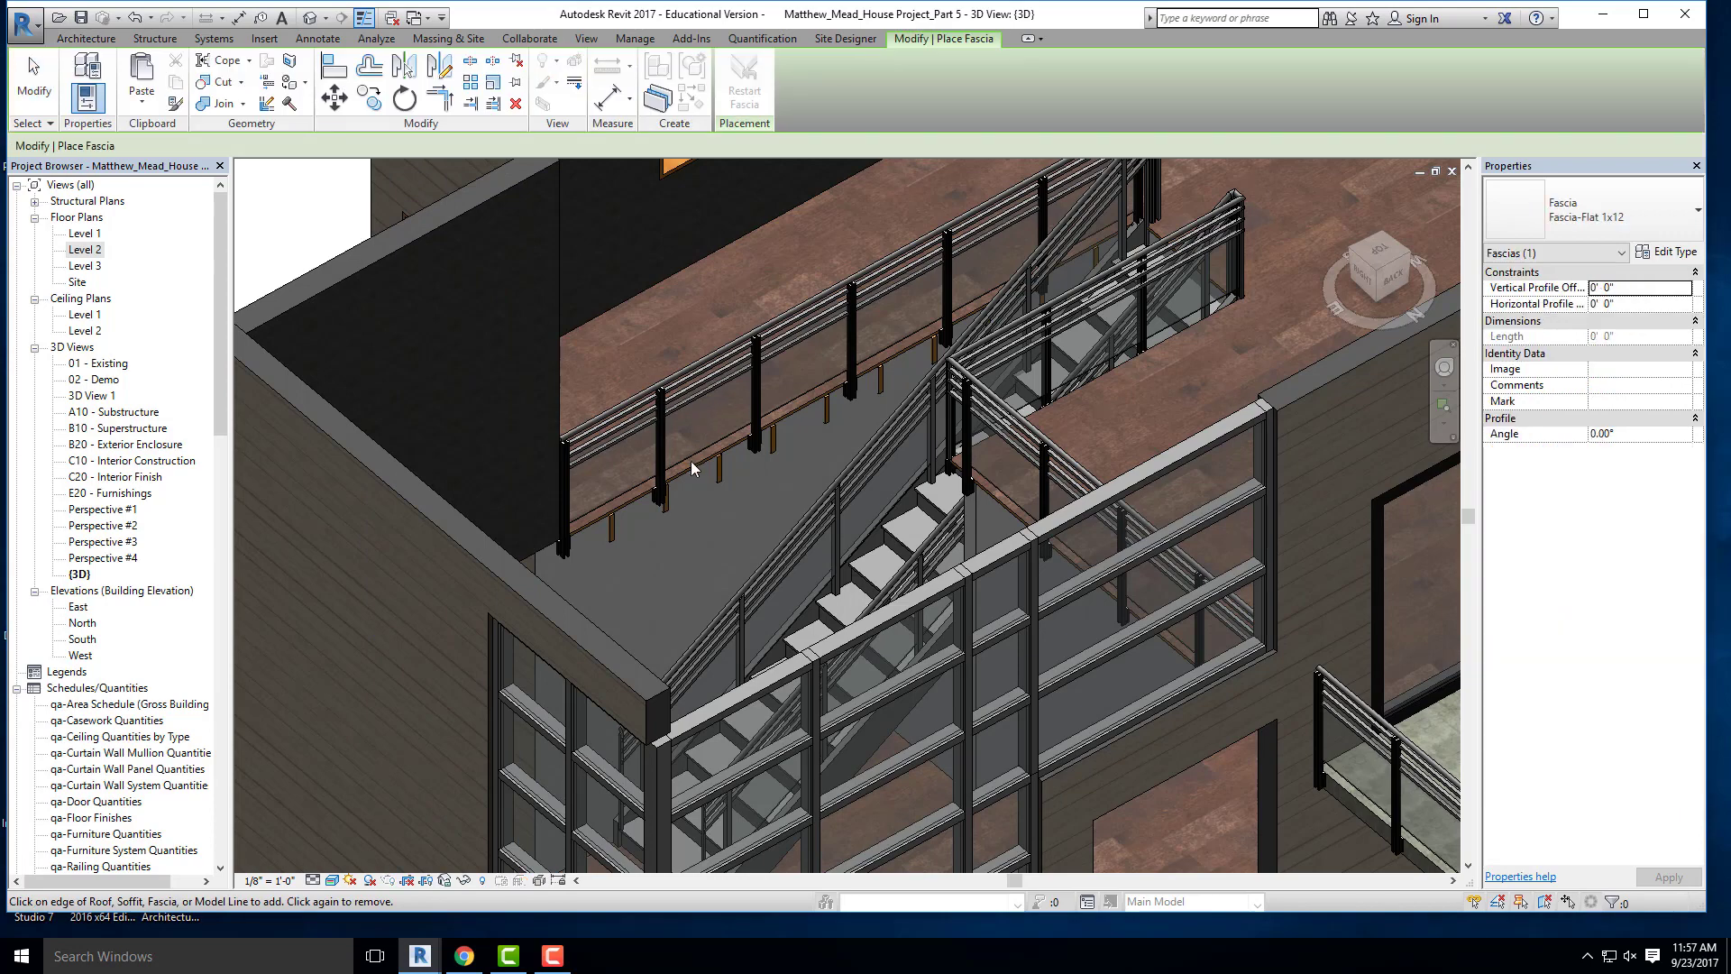
pyautogui.scroll(-8, 701, 382)
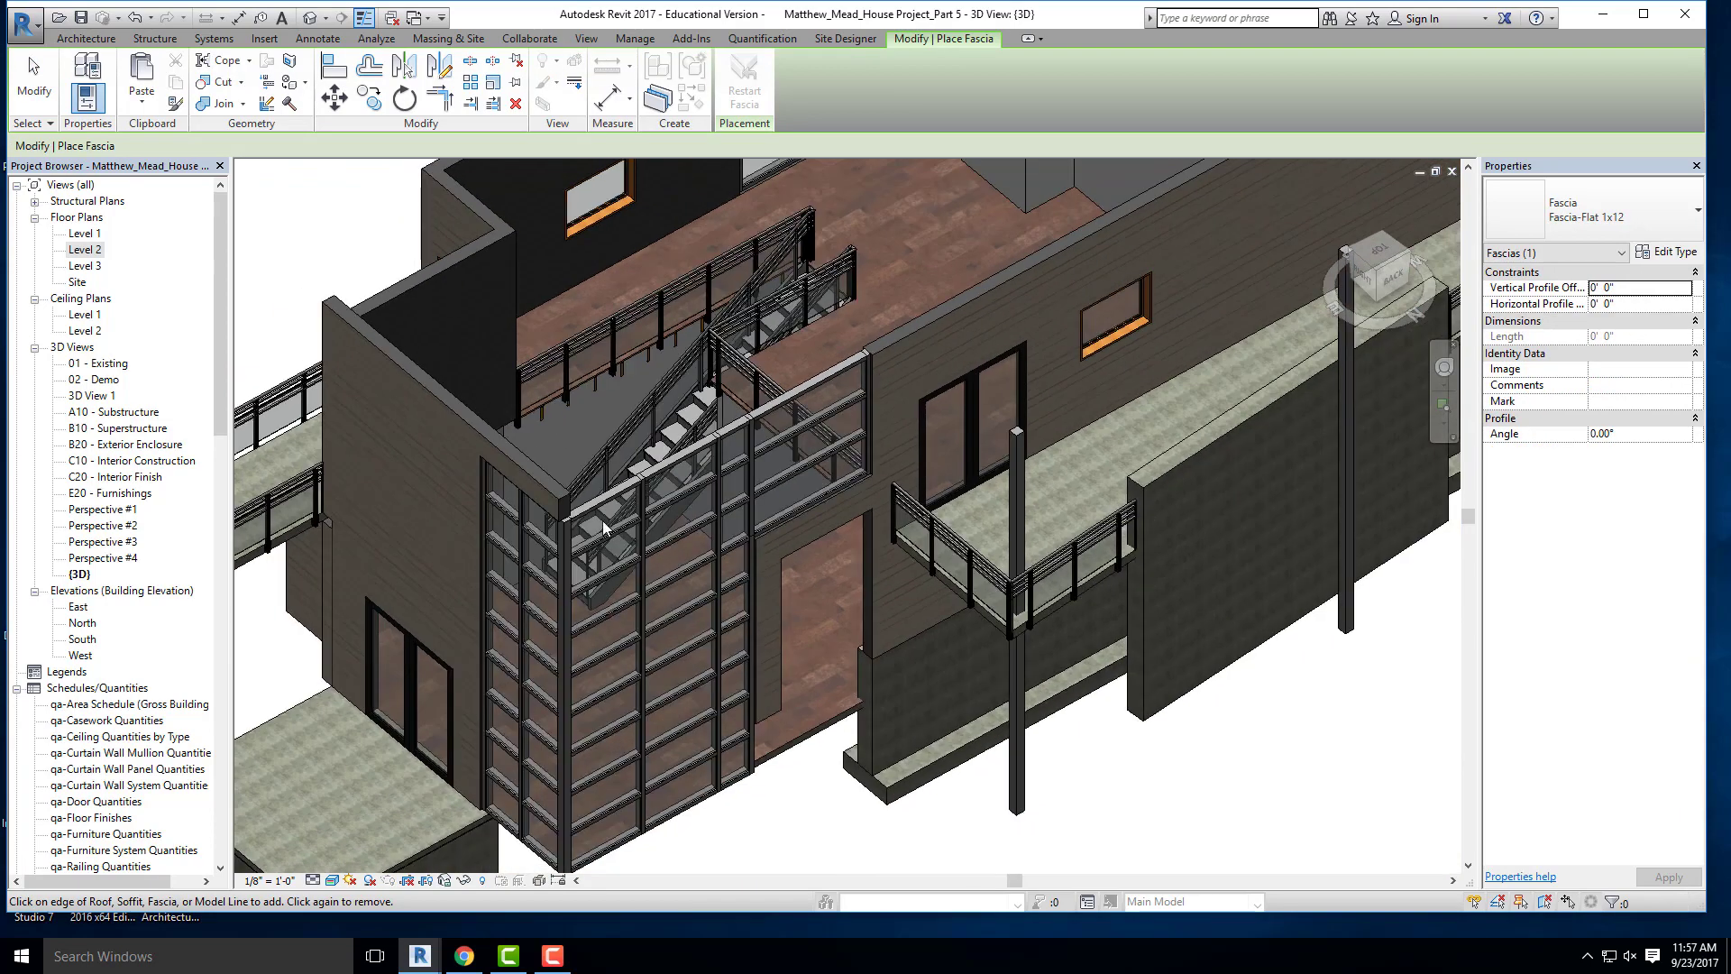
pyautogui.press('Escape')
pyautogui.press('Escape')
# - Examine the house model around the corner curtain wall, stair opening and decks
pyautogui.keyDown('shift'); pyautogui.moveTo(630, 460); pyautogui.dragTo(754, 600, button='middle'); pyautogui.keyUp('shift')
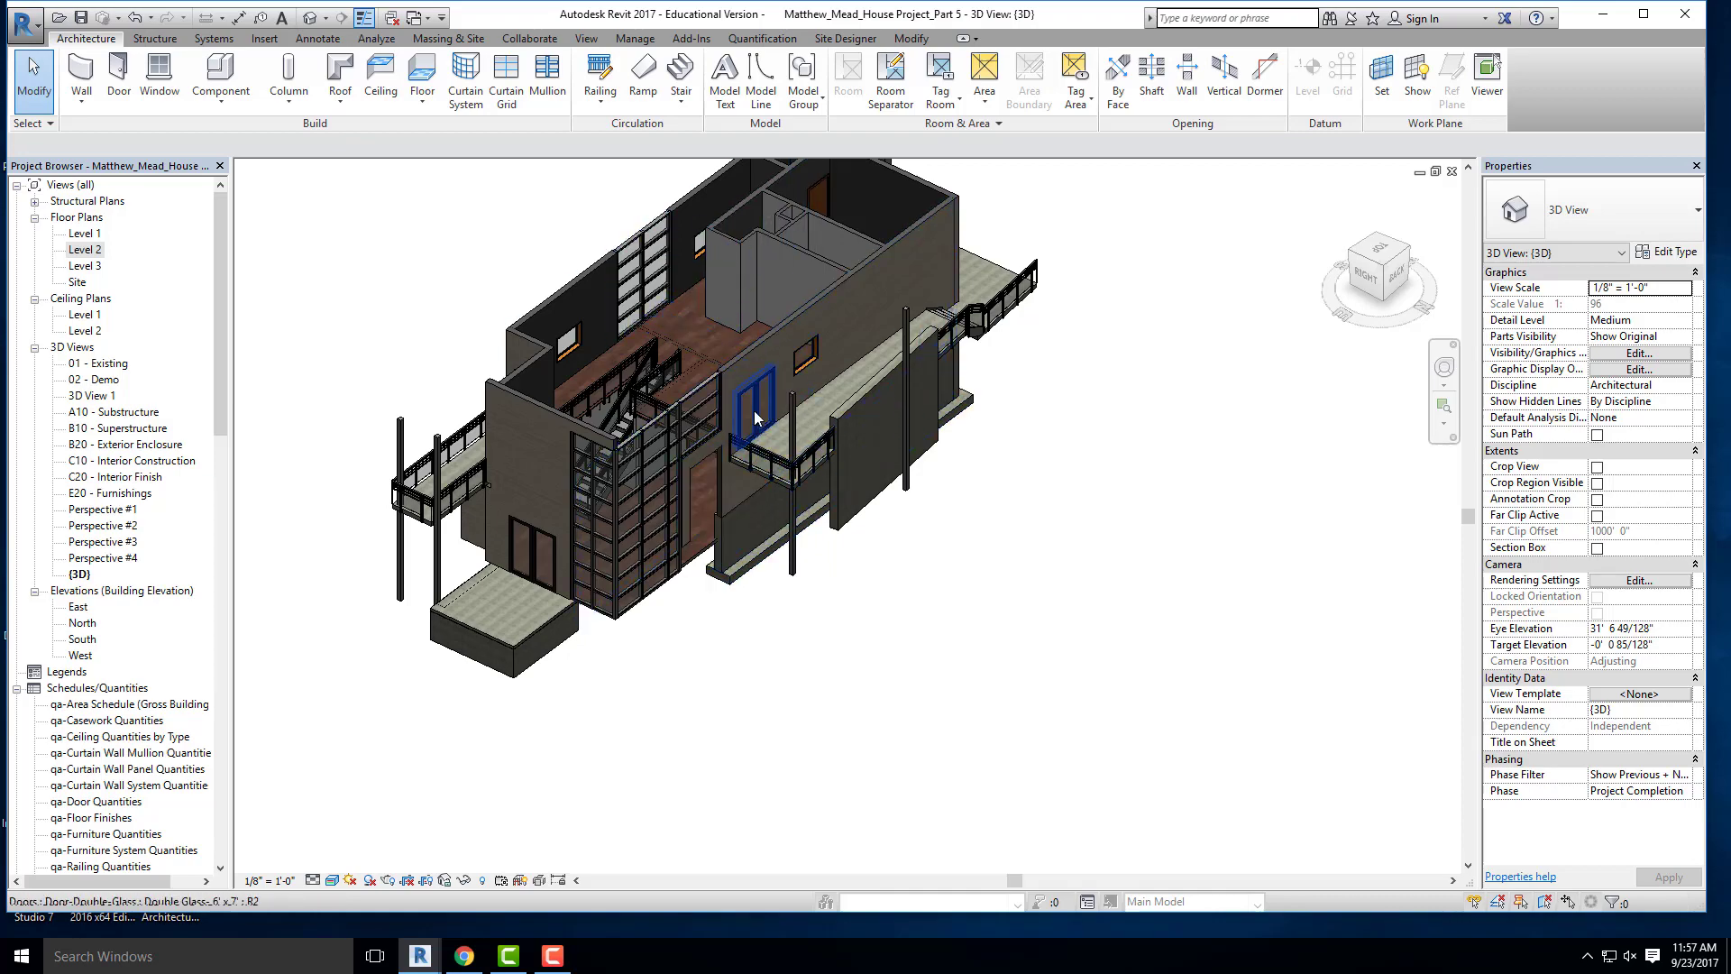
pyautogui.scroll(6, 658, 433)
pyautogui.scroll(-8, 637, 473)
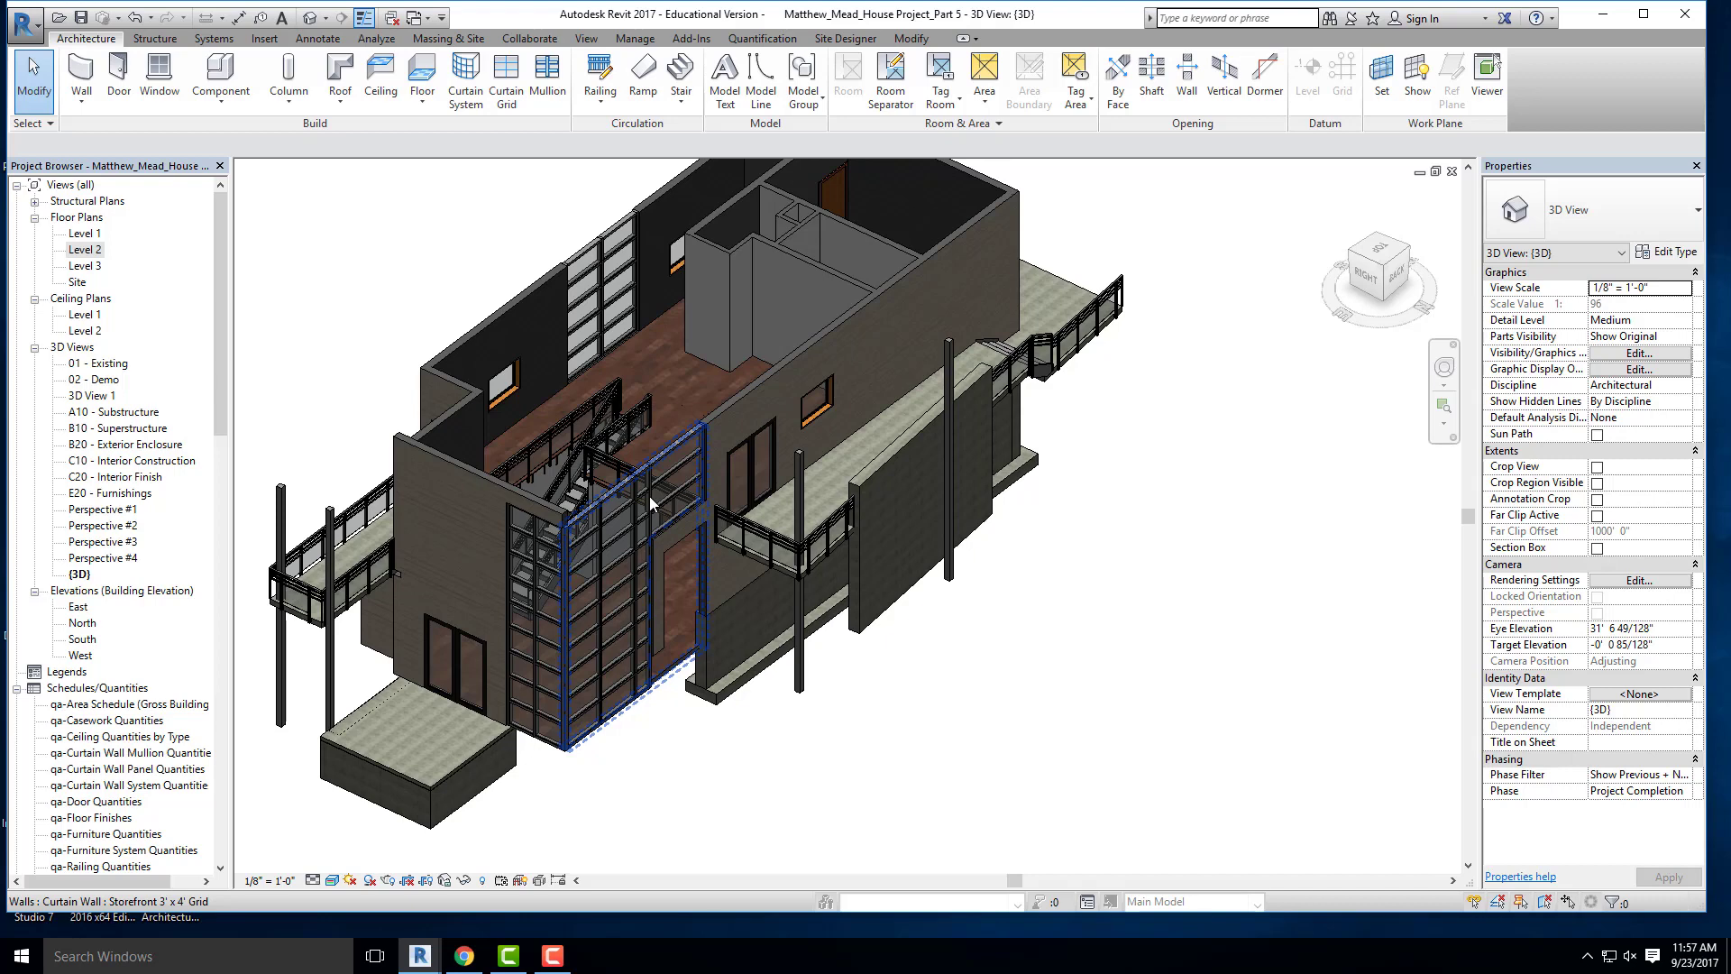
pyautogui.scroll(-2, 660, 510)
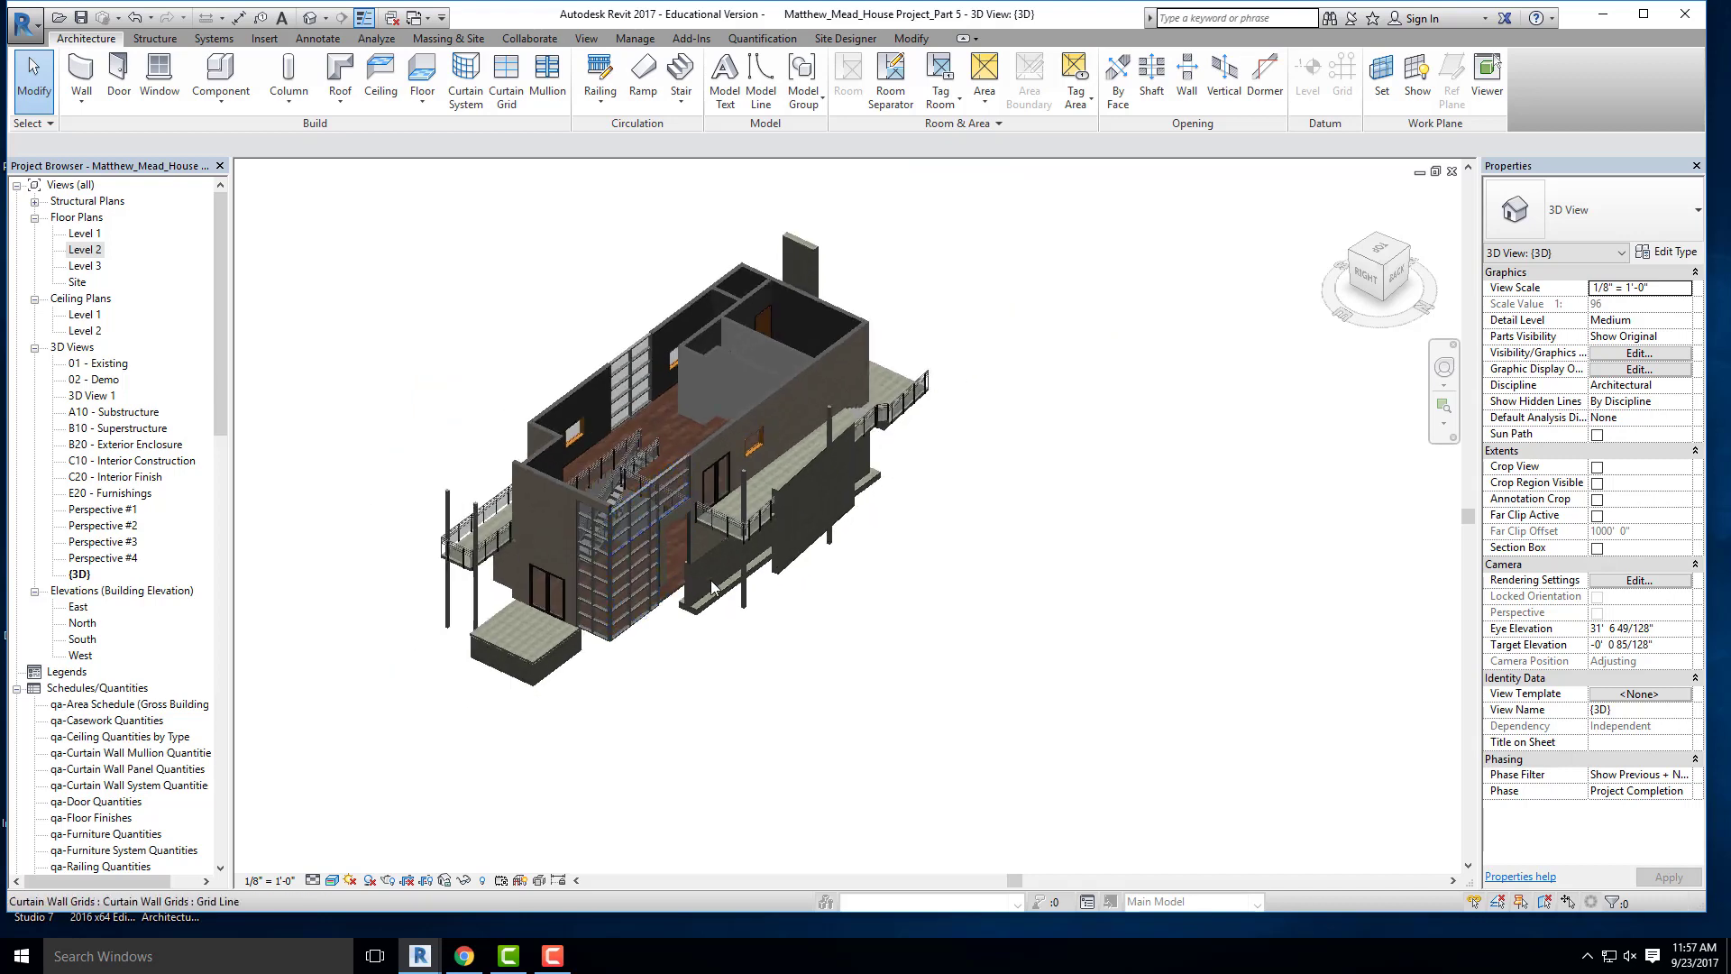
pyautogui.keyDown('shift'); pyautogui.moveTo(698, 606); pyautogui.dragTo(665, 638, button='middle'); pyautogui.keyUp('shift')
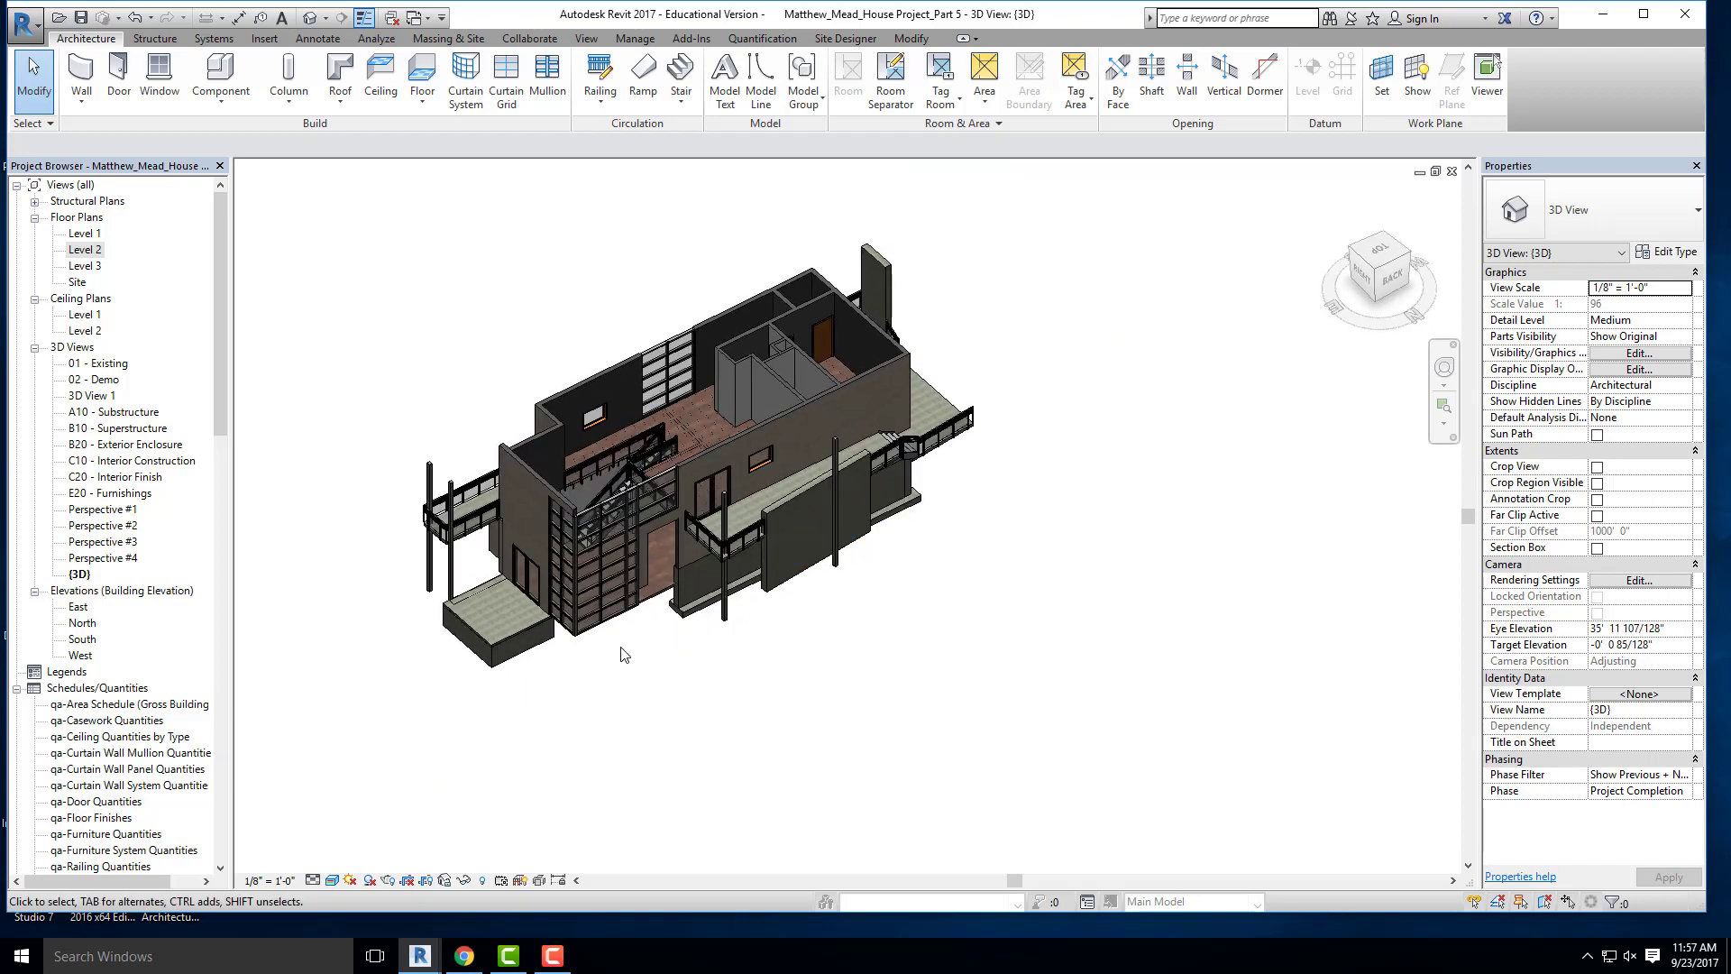
pyautogui.scroll(6, 722, 623)
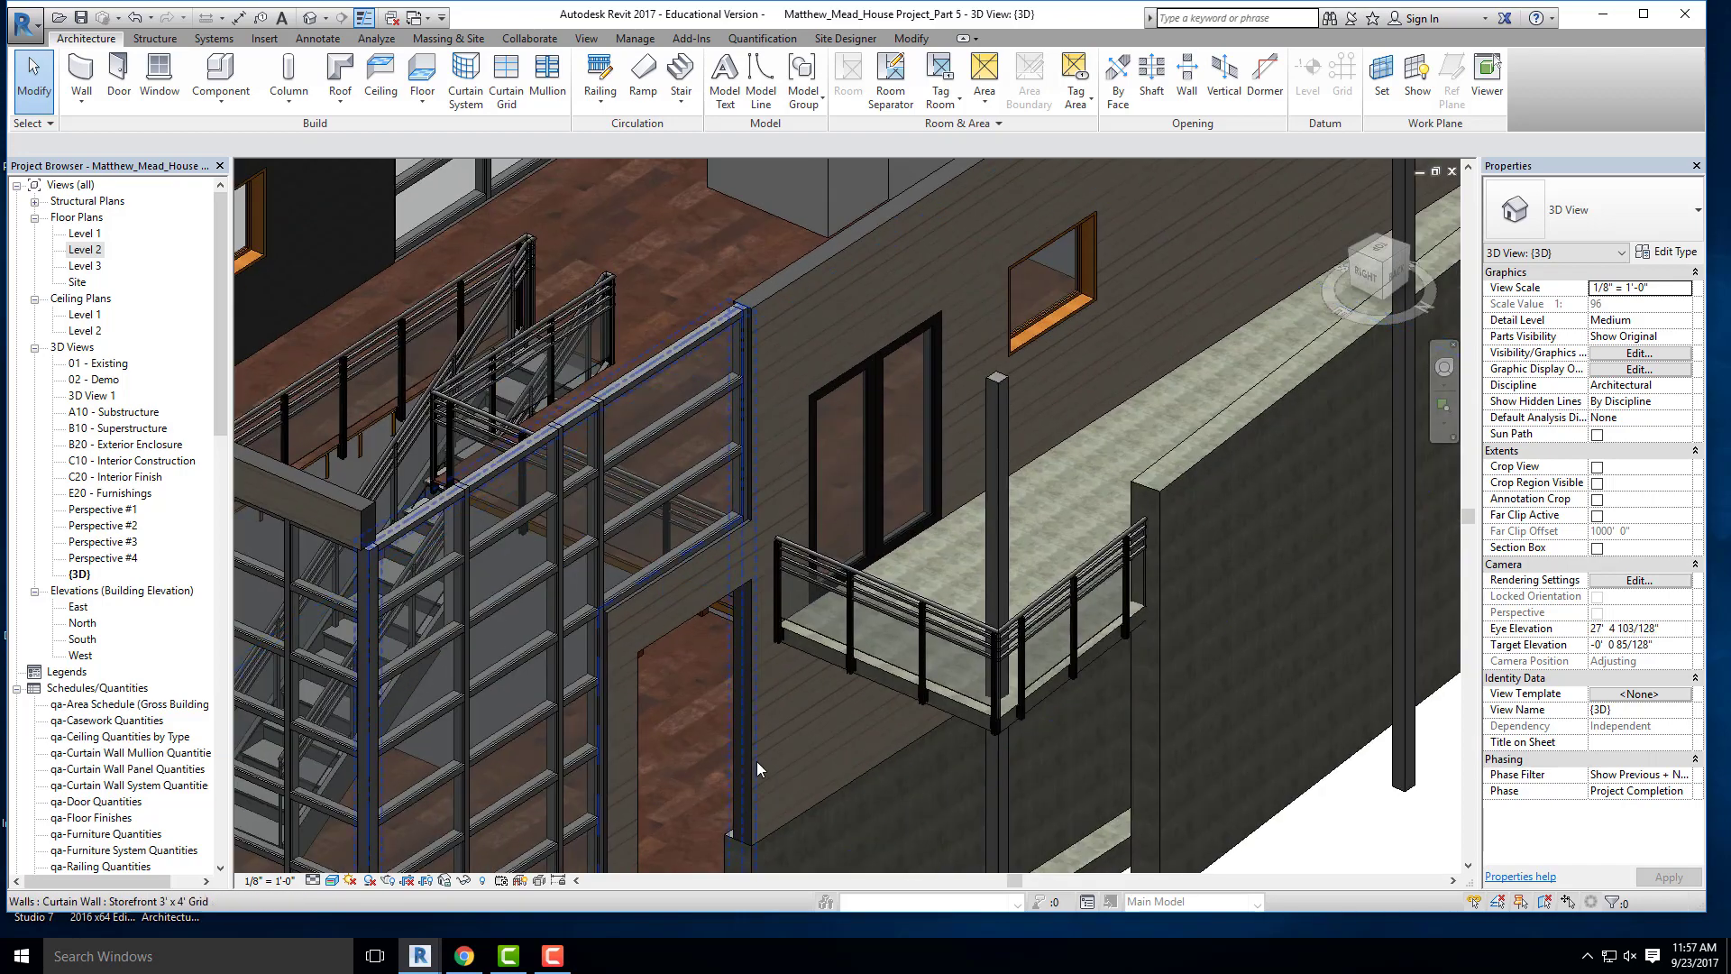
pyautogui.scroll(-3, 591, 566)
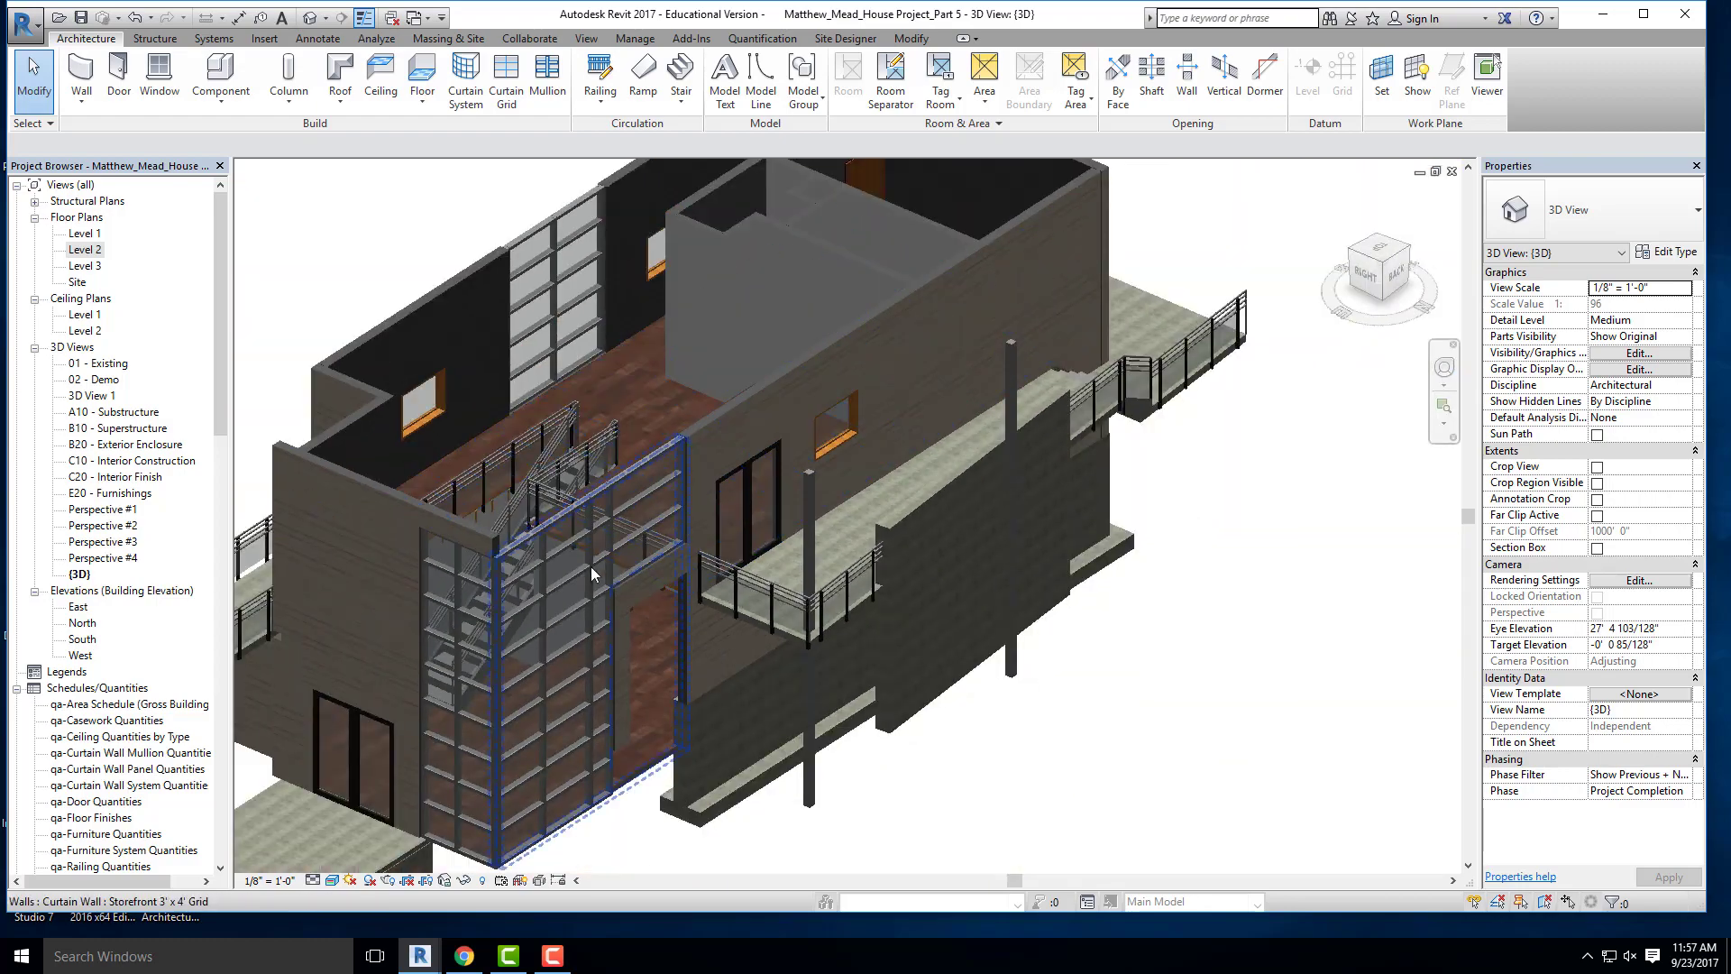
# - Attach the top of the interior partition wall beneath the stair to the floor above
pyautogui.keyDown('shift'); pyautogui.moveTo(592, 567); pyautogui.dragTo(665, 762, button='middle'); pyautogui.keyUp('shift')
pyautogui.scroll(4, 625, 613)
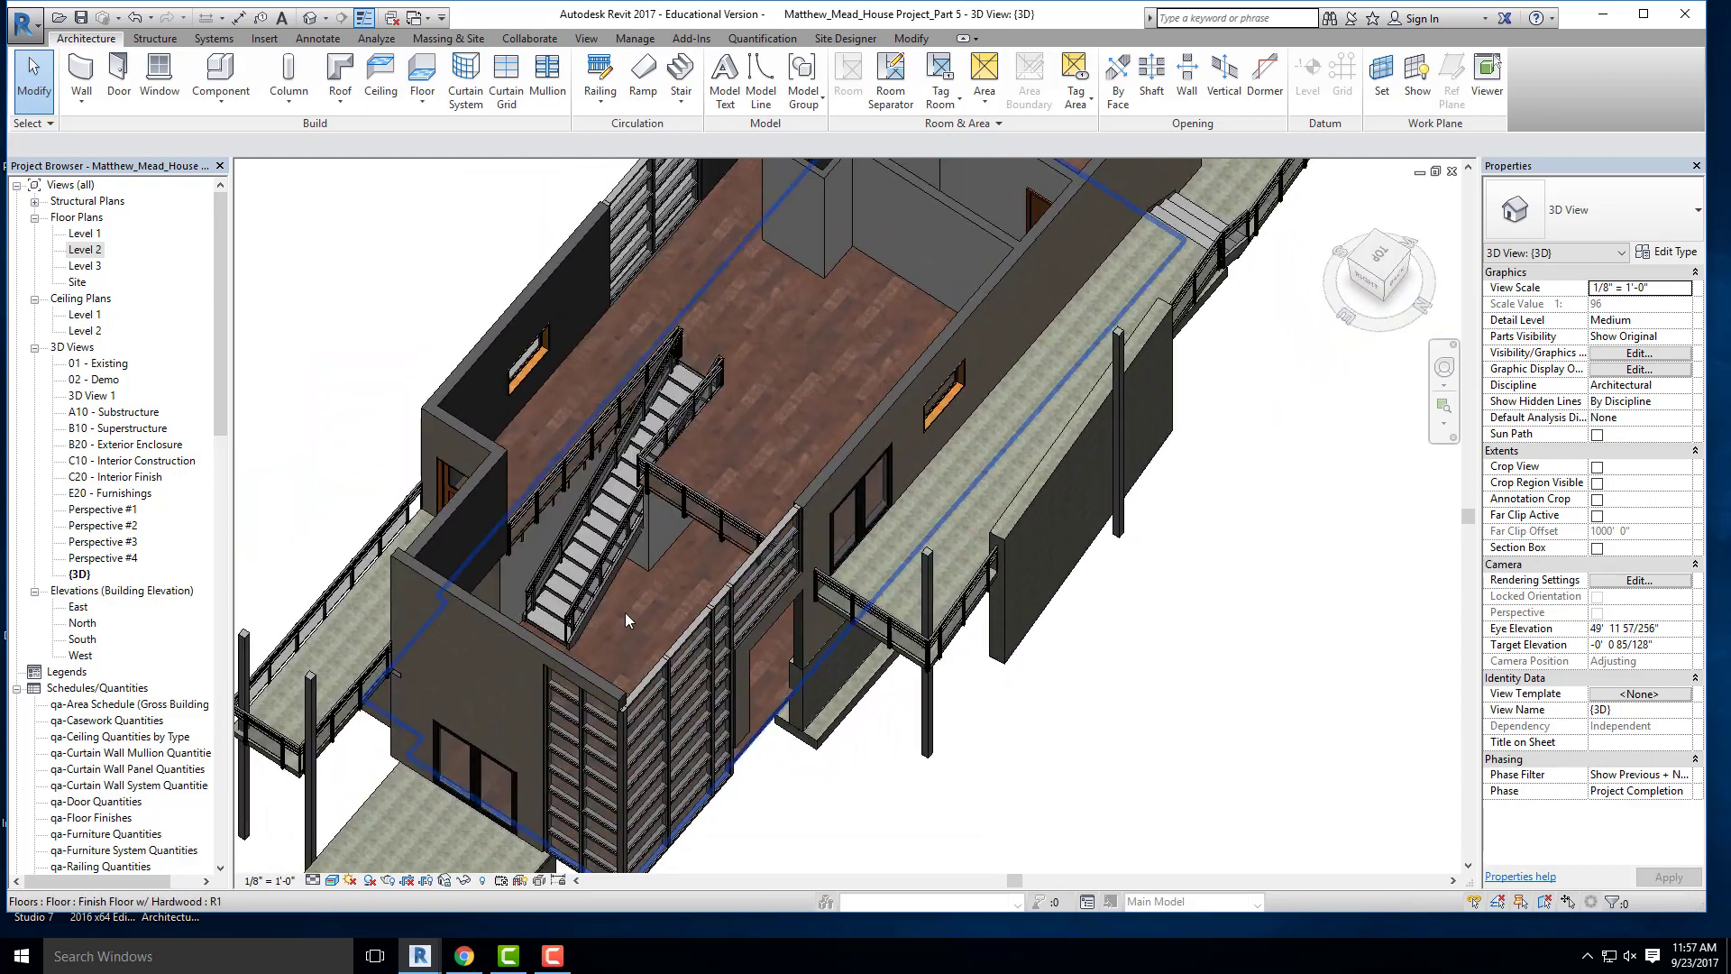
pyautogui.click(639, 521)
pyautogui.moveTo(682, 413); pyautogui.dragTo(673, 495, button='middle')
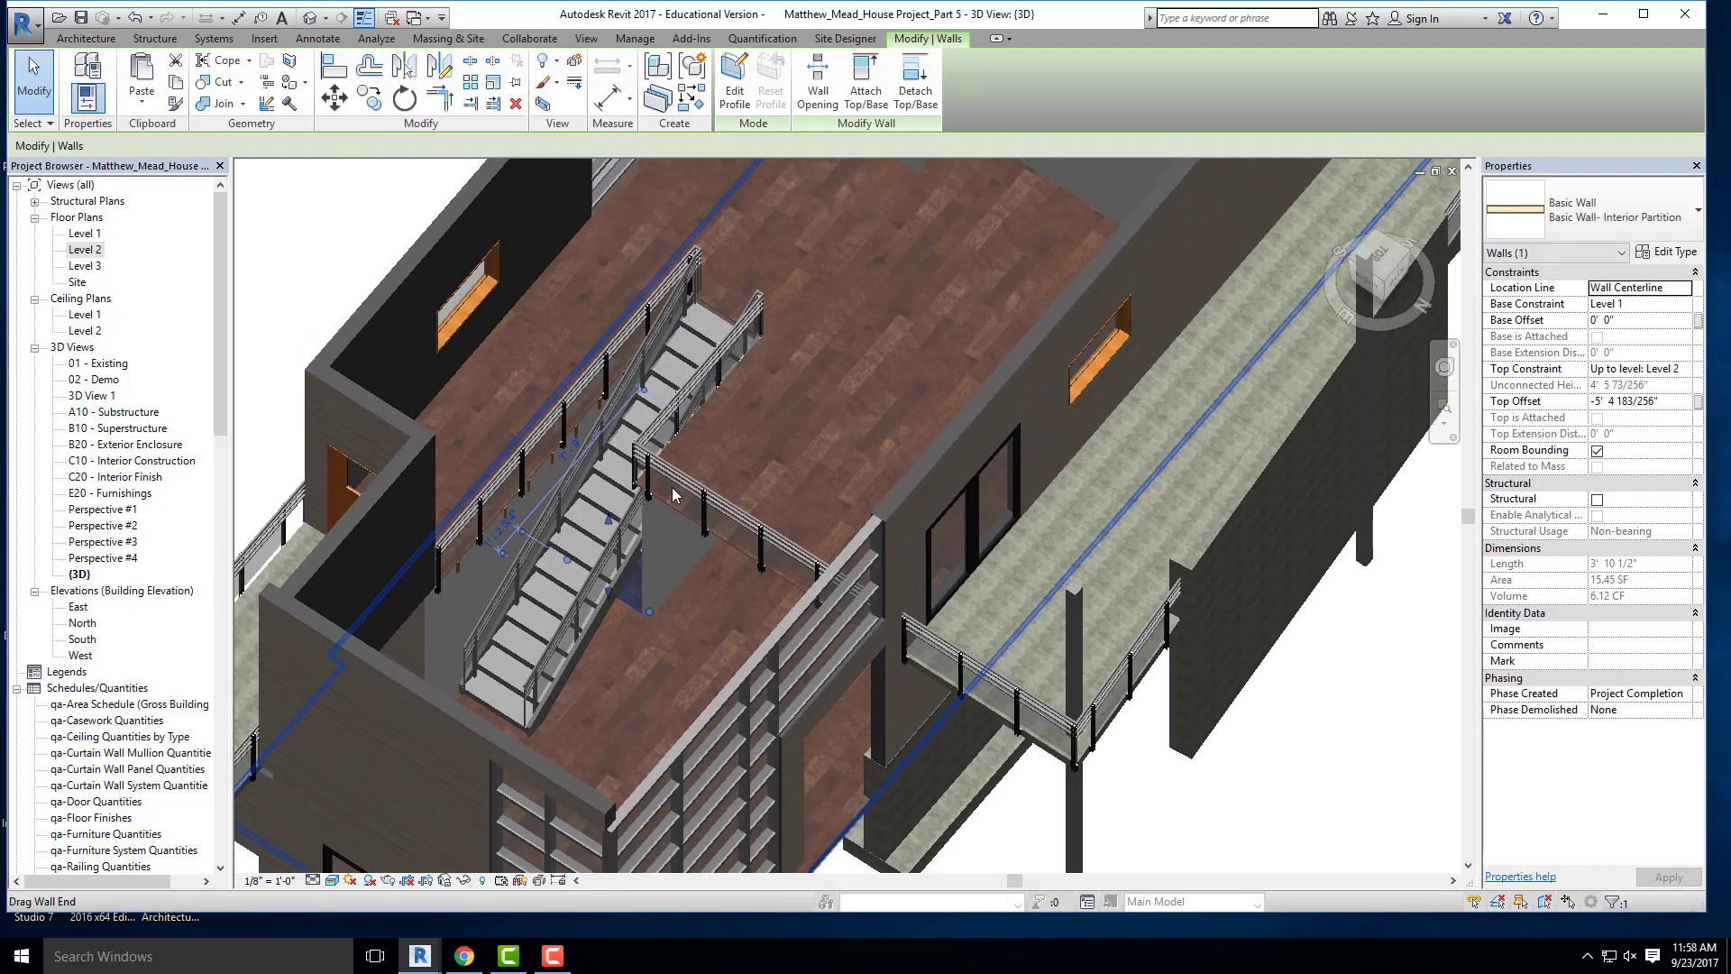
pyautogui.click(857, 97)
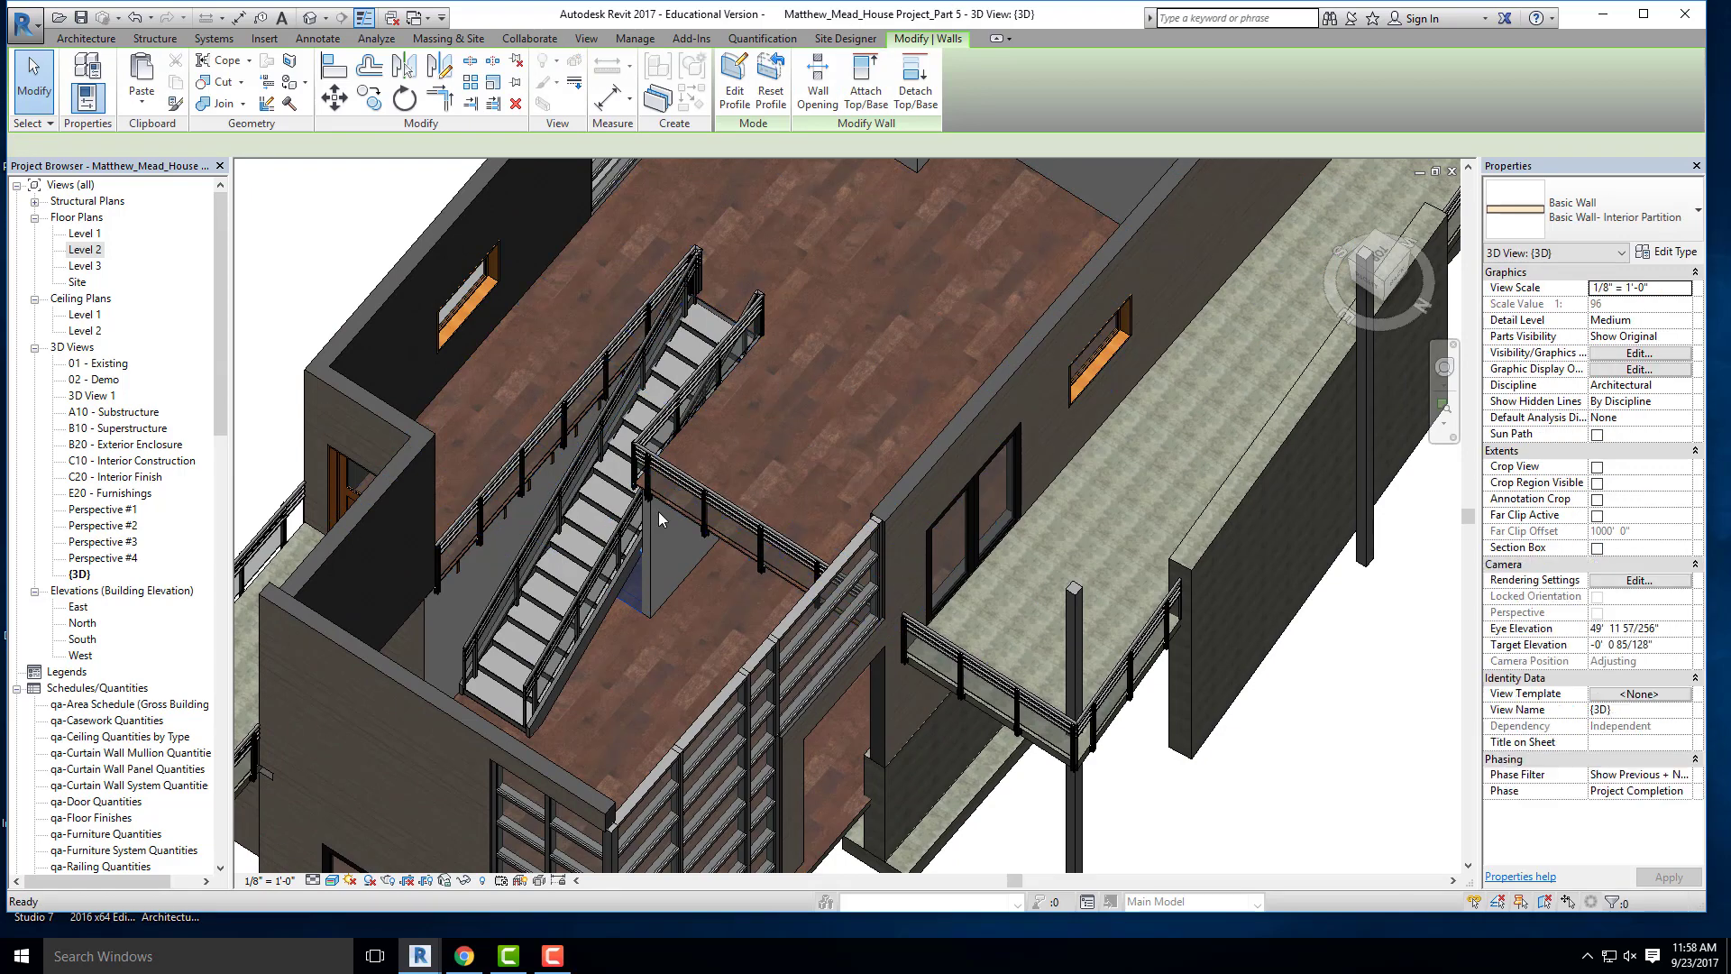
pyautogui.click(678, 514)
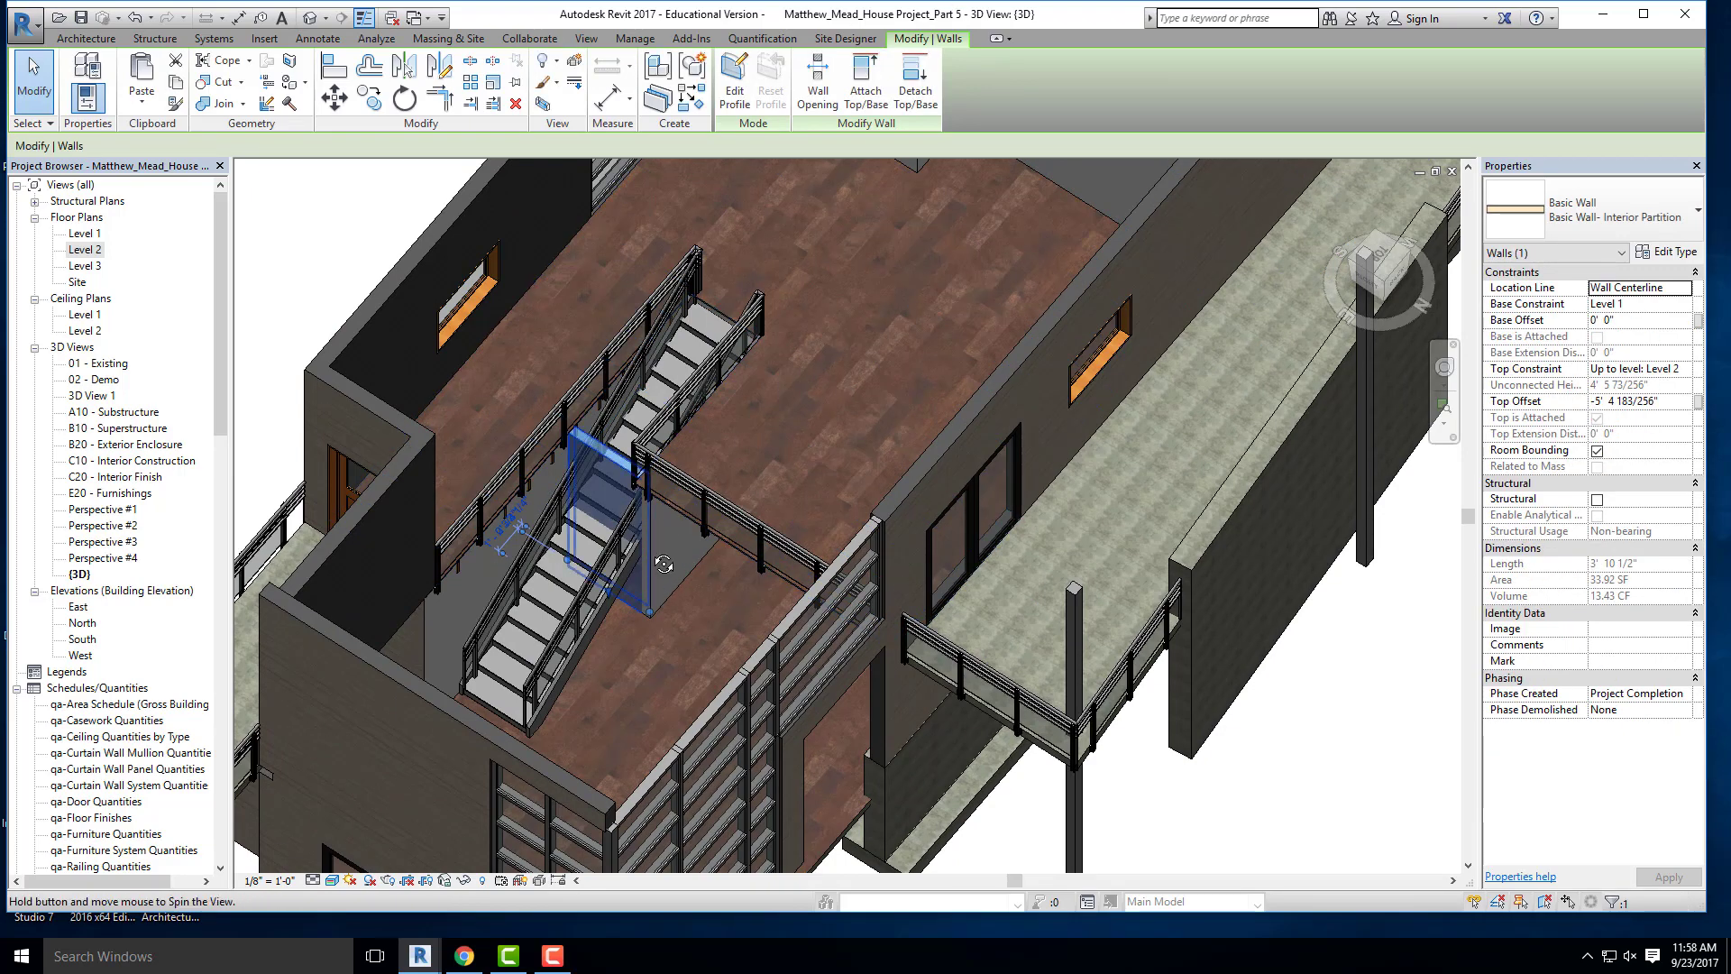
pyautogui.keyDown('shift'); pyautogui.moveTo(669, 582); pyautogui.dragTo(672, 549, button='middle'); pyautogui.keyUp('shift')
pyautogui.press('Escape')
# - Inspect how the attached partition wall meets the stair and the upper floor opening
pyautogui.keyDown('shift'); pyautogui.moveTo(737, 659); pyautogui.dragTo(733, 622, button='middle'); pyautogui.keyUp('shift')
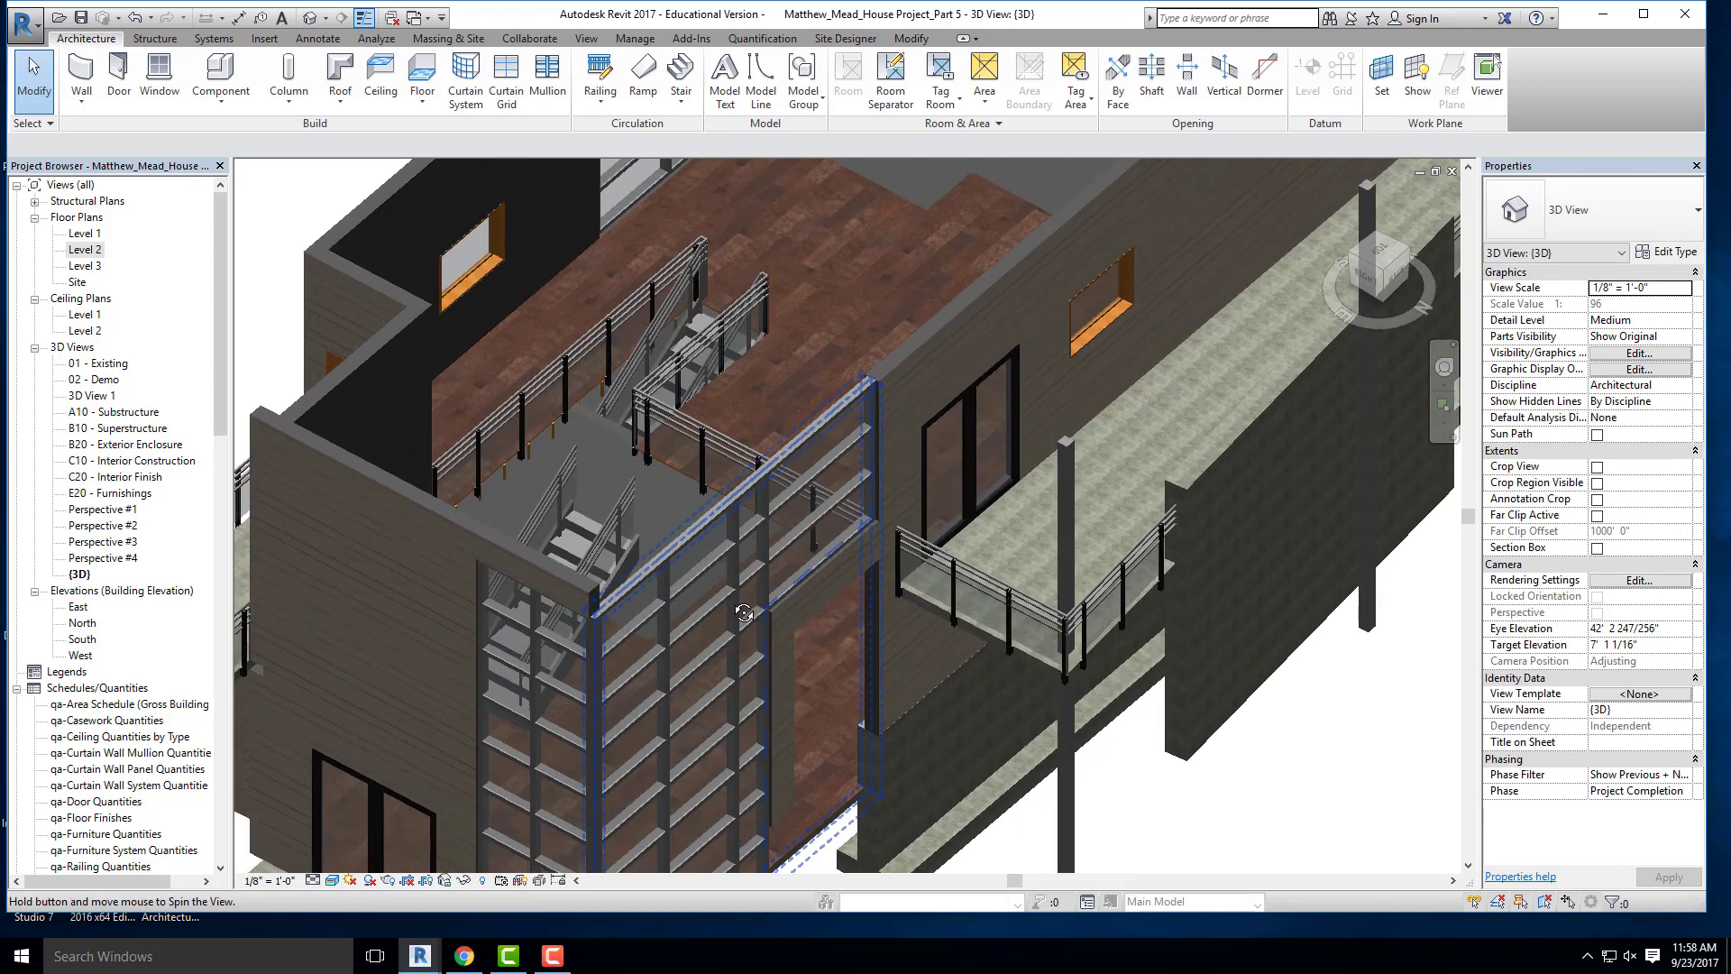
pyautogui.click(587, 418)
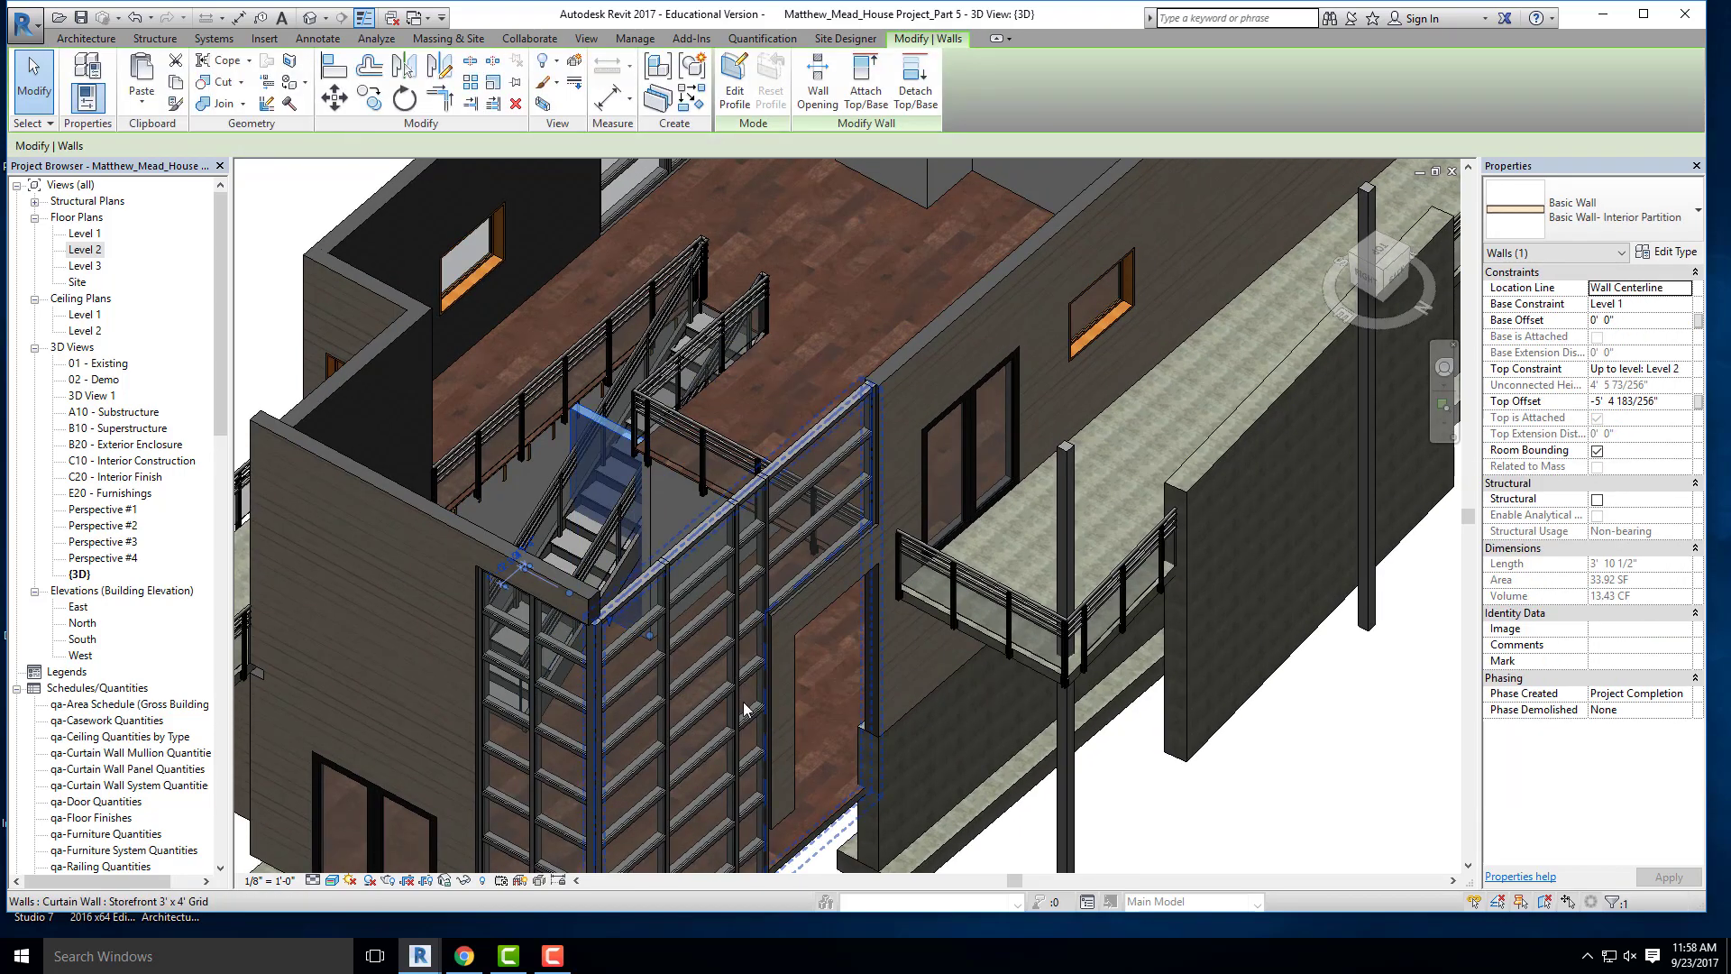
pyautogui.scroll(-5, 746, 690)
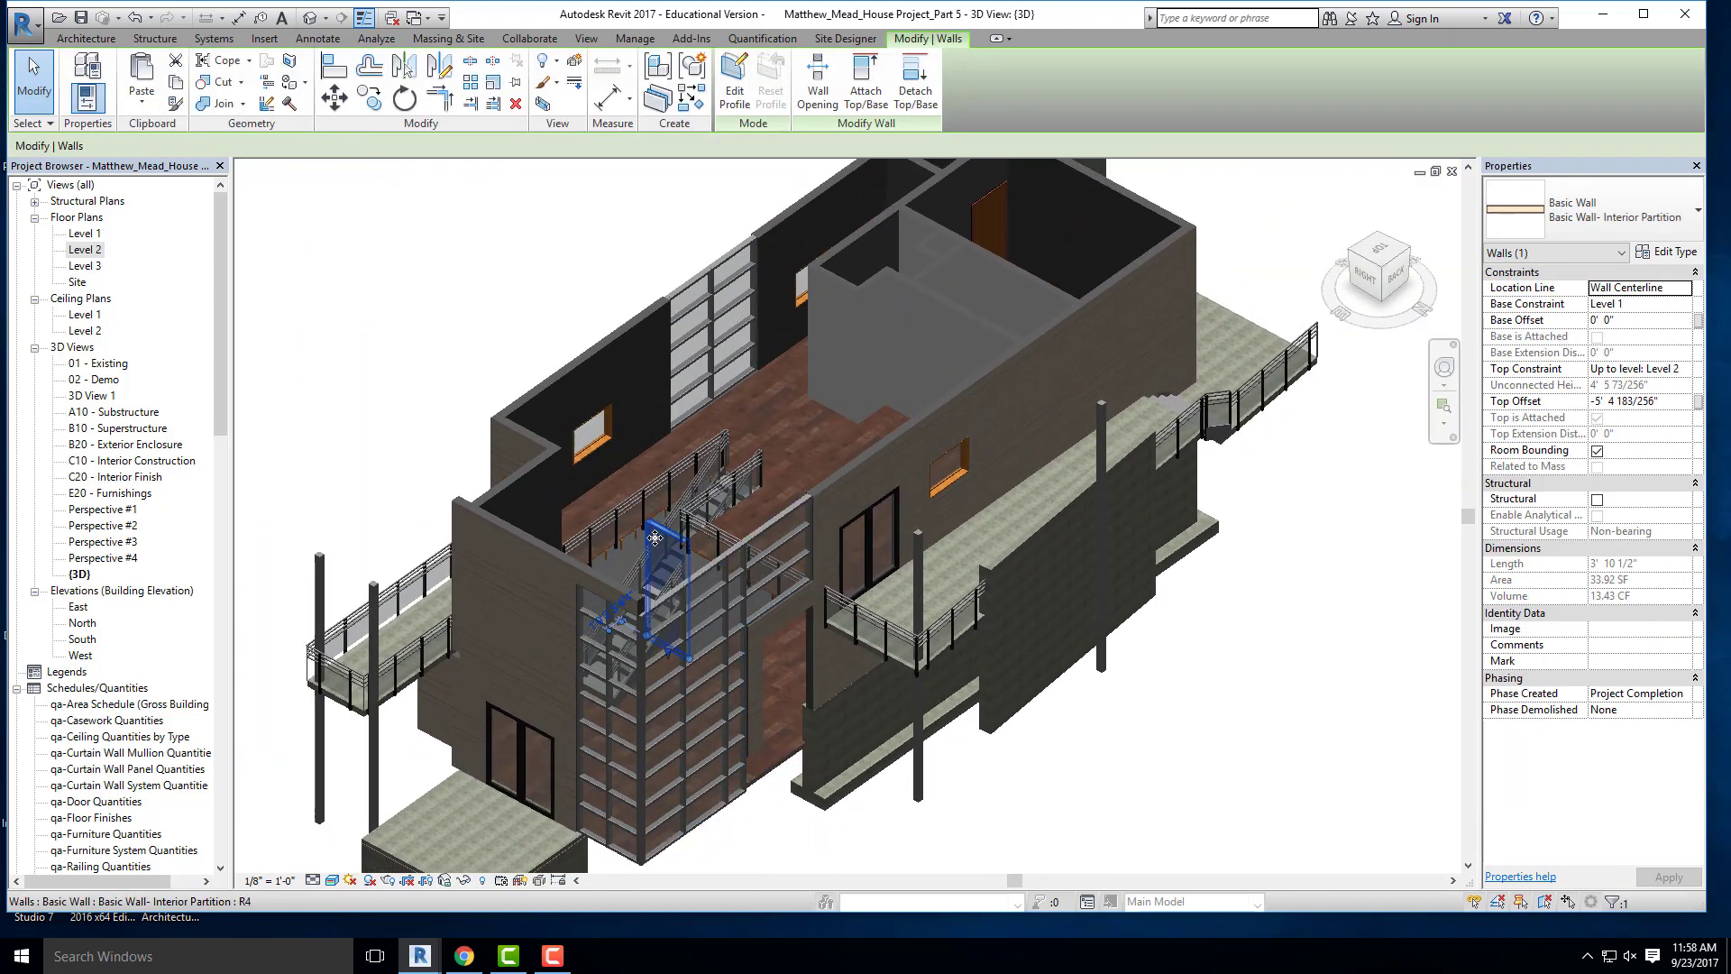
pyautogui.scroll(8, 756, 658)
pyautogui.press('Escape')
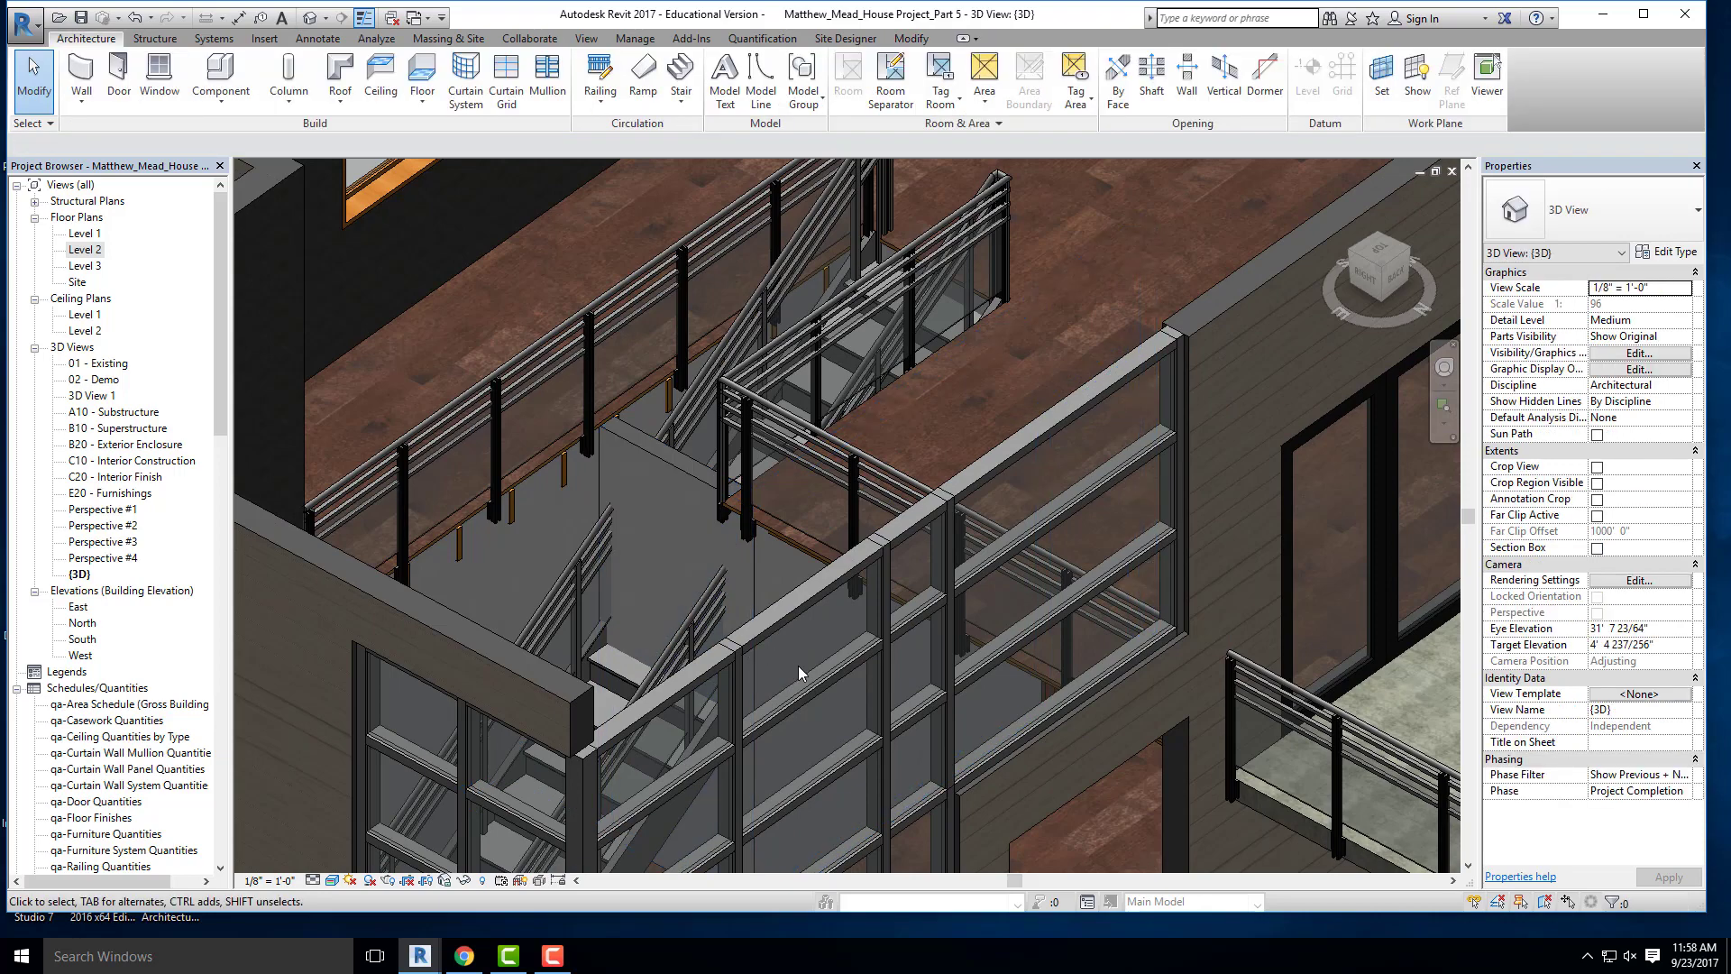
# - Detach the top of the short interior partition wall beneath the stair from the floor above
pyautogui.click(679, 473)
pyautogui.scroll(5, 668, 679)
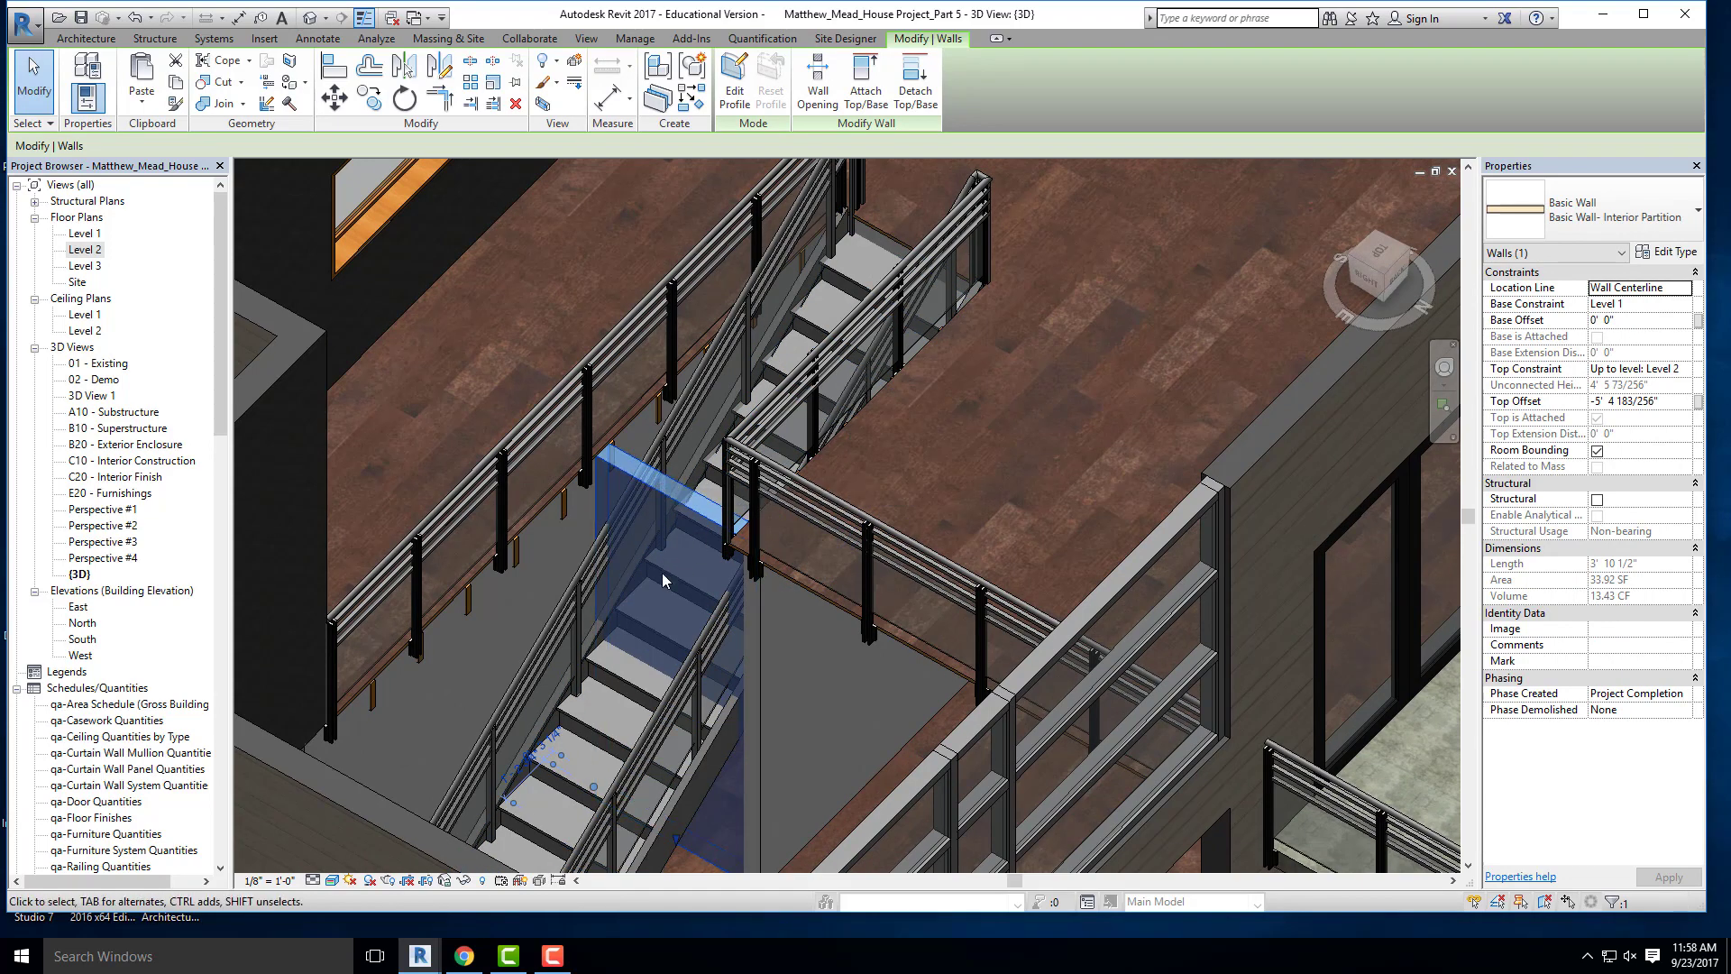
pyautogui.scroll(-4, 654, 686)
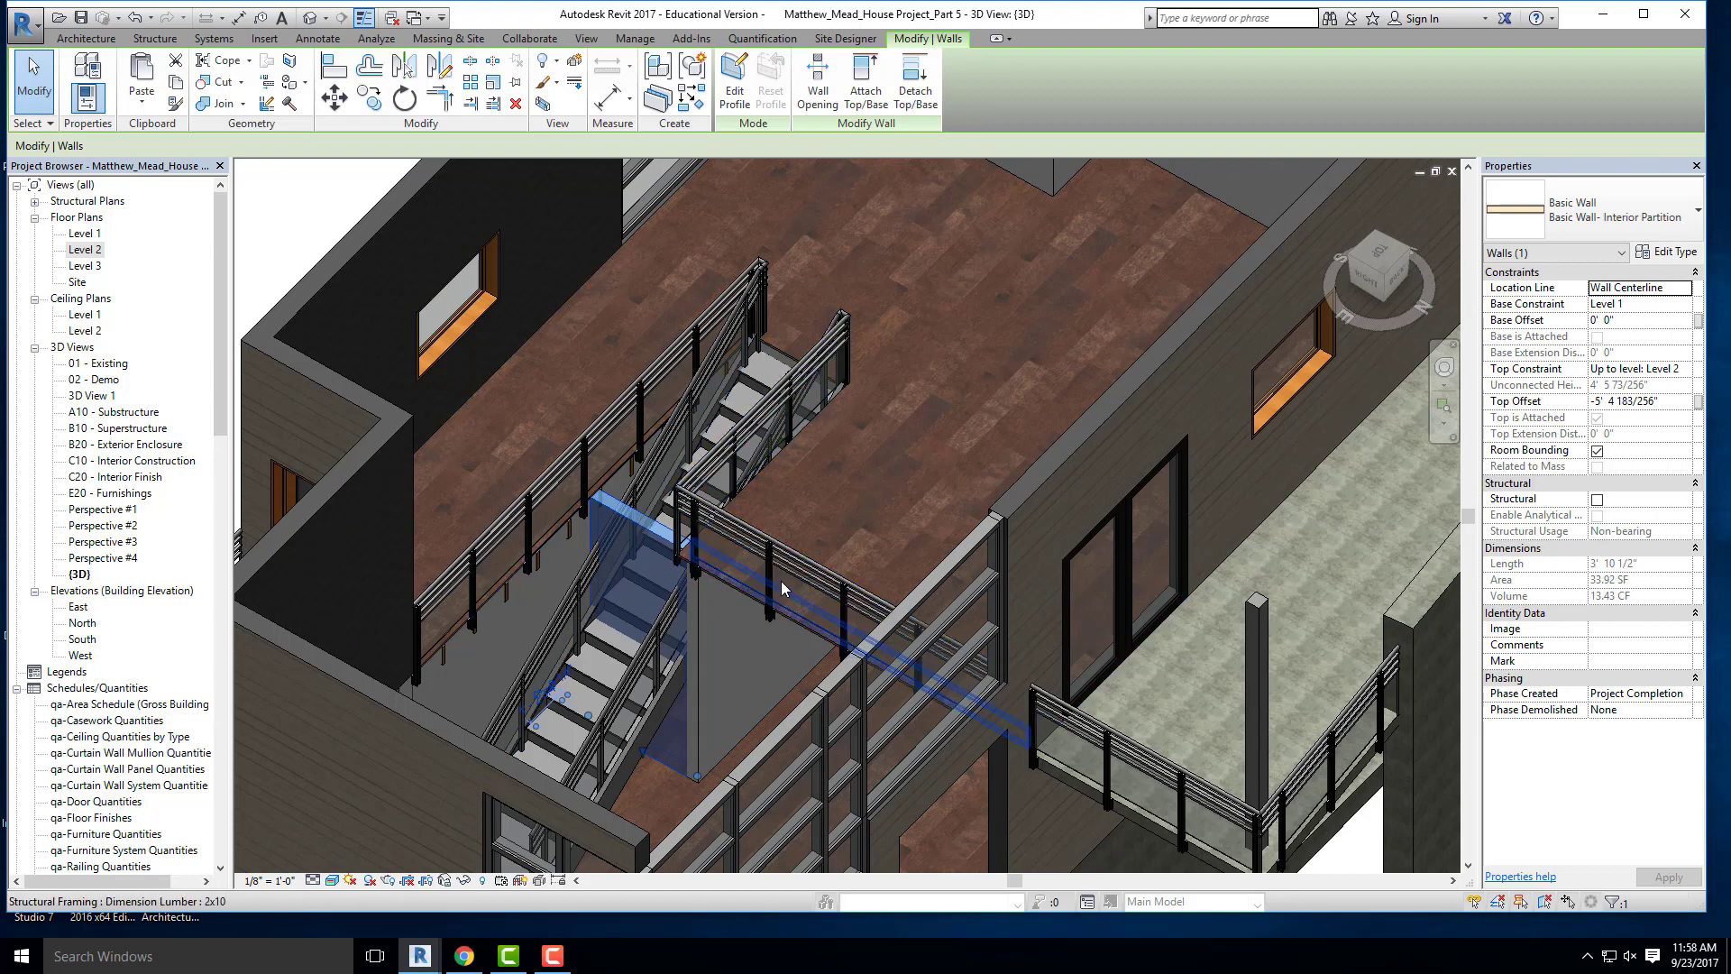
pyautogui.keyDown('shift'); pyautogui.moveTo(726, 600); pyautogui.dragTo(716, 568, button='middle'); pyautogui.keyUp('shift')
pyautogui.scroll(3, 639, 485)
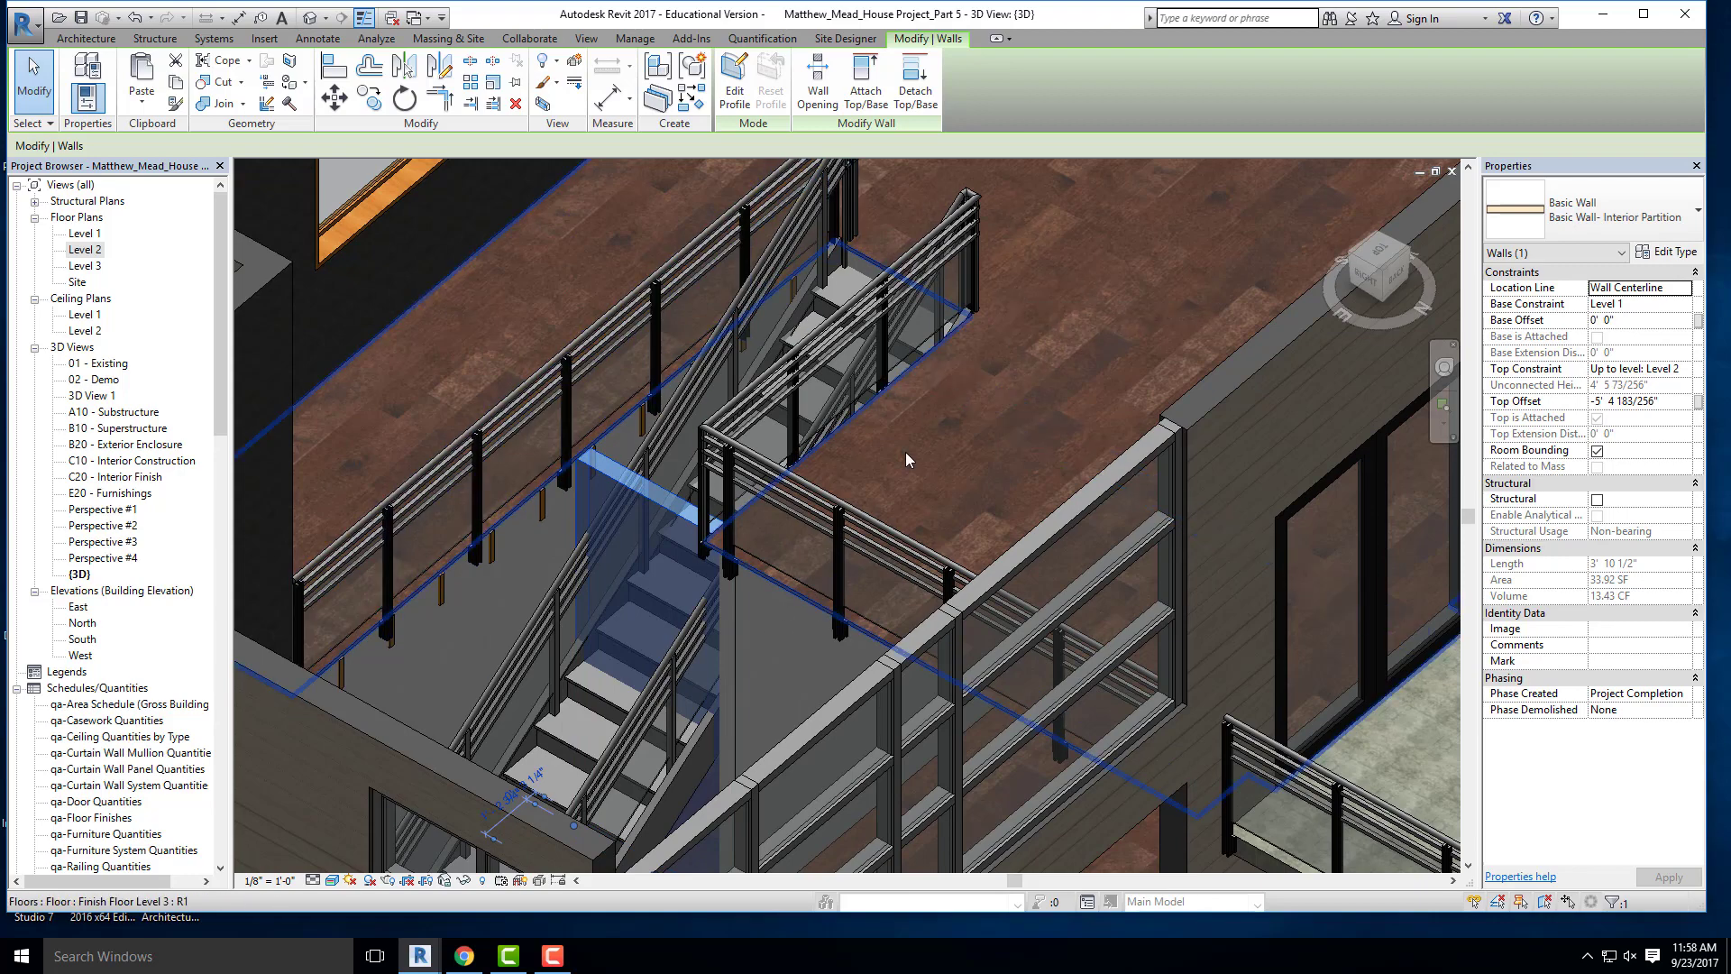
pyautogui.scroll(-2, 906, 452)
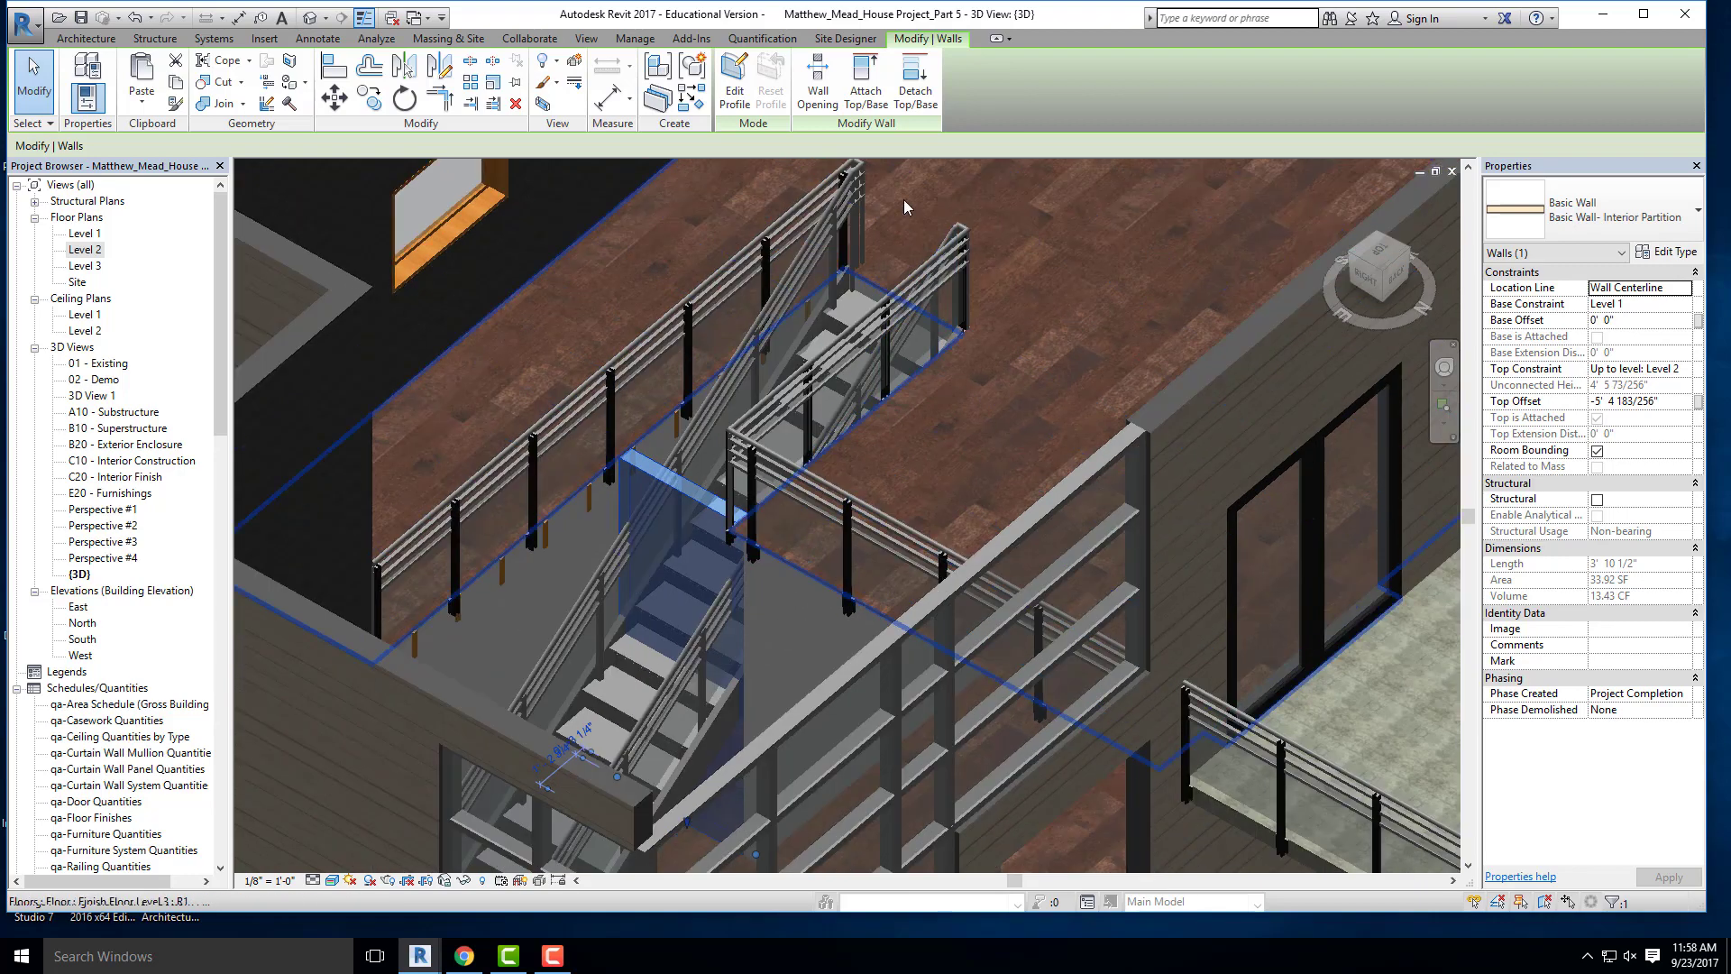
pyautogui.click(908, 84)
pyautogui.click(602, 492)
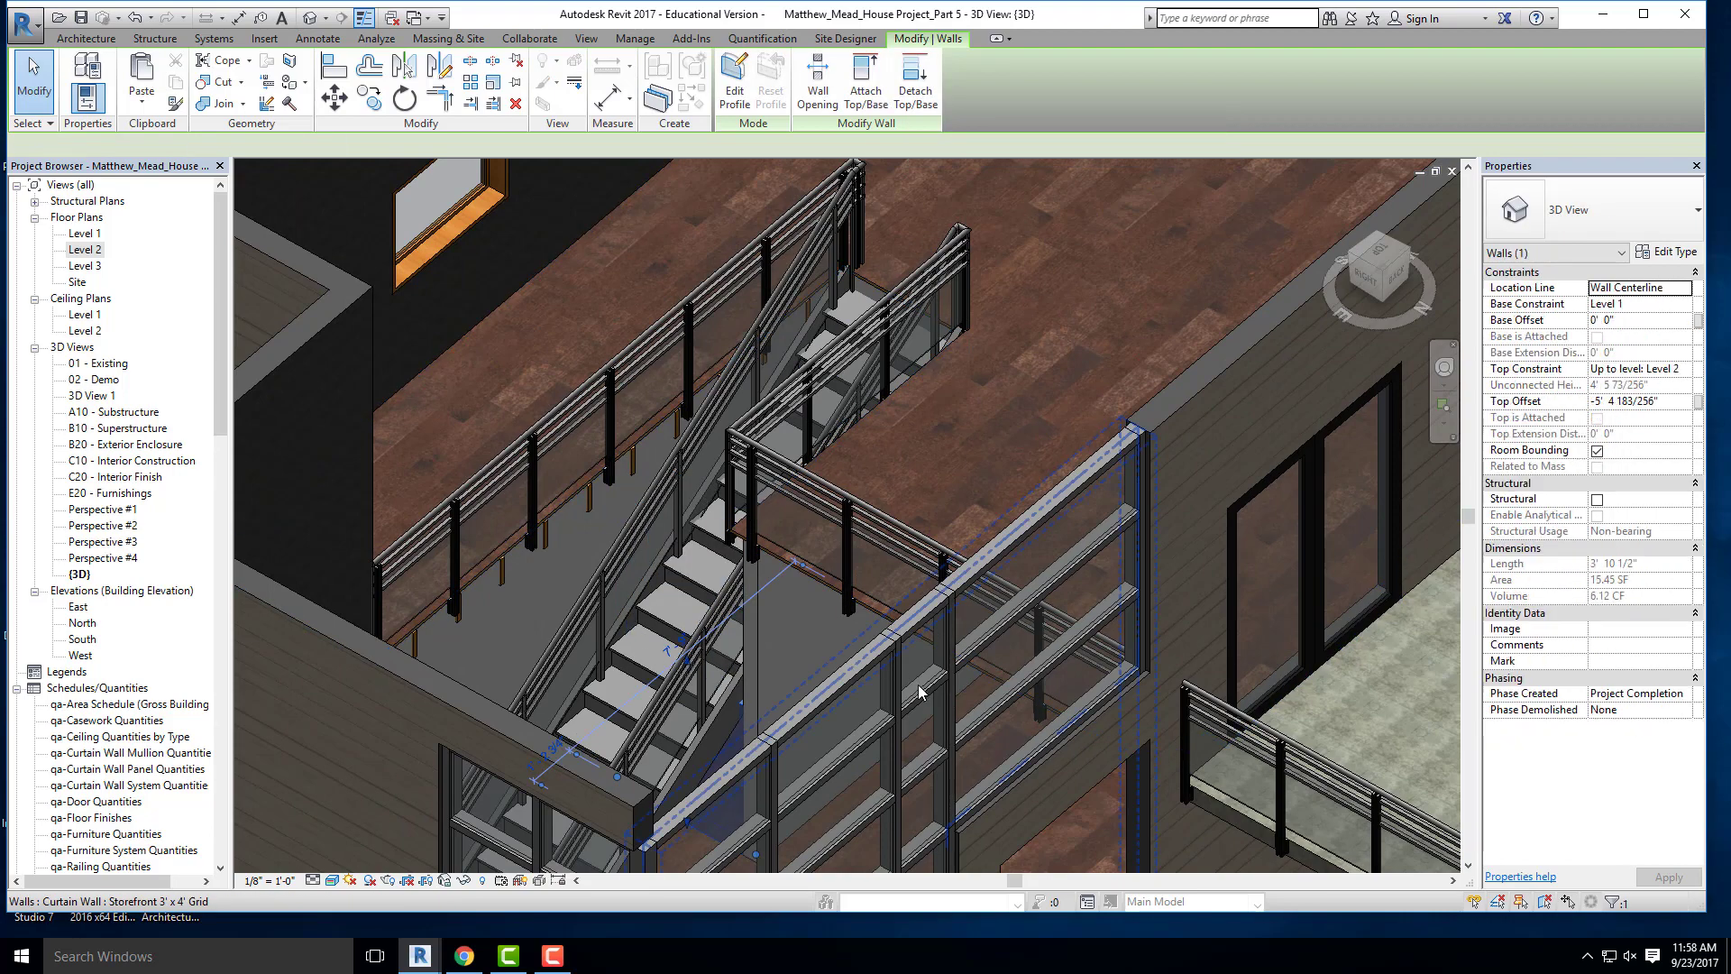
# - Lower the top of the short interior partition wall beneath the stair to a top offset of about -6' 3 63/64"
pyautogui.moveTo(748, 658); pyautogui.dragTo(631, 564, button='middle')
pyautogui.click(719, 523)
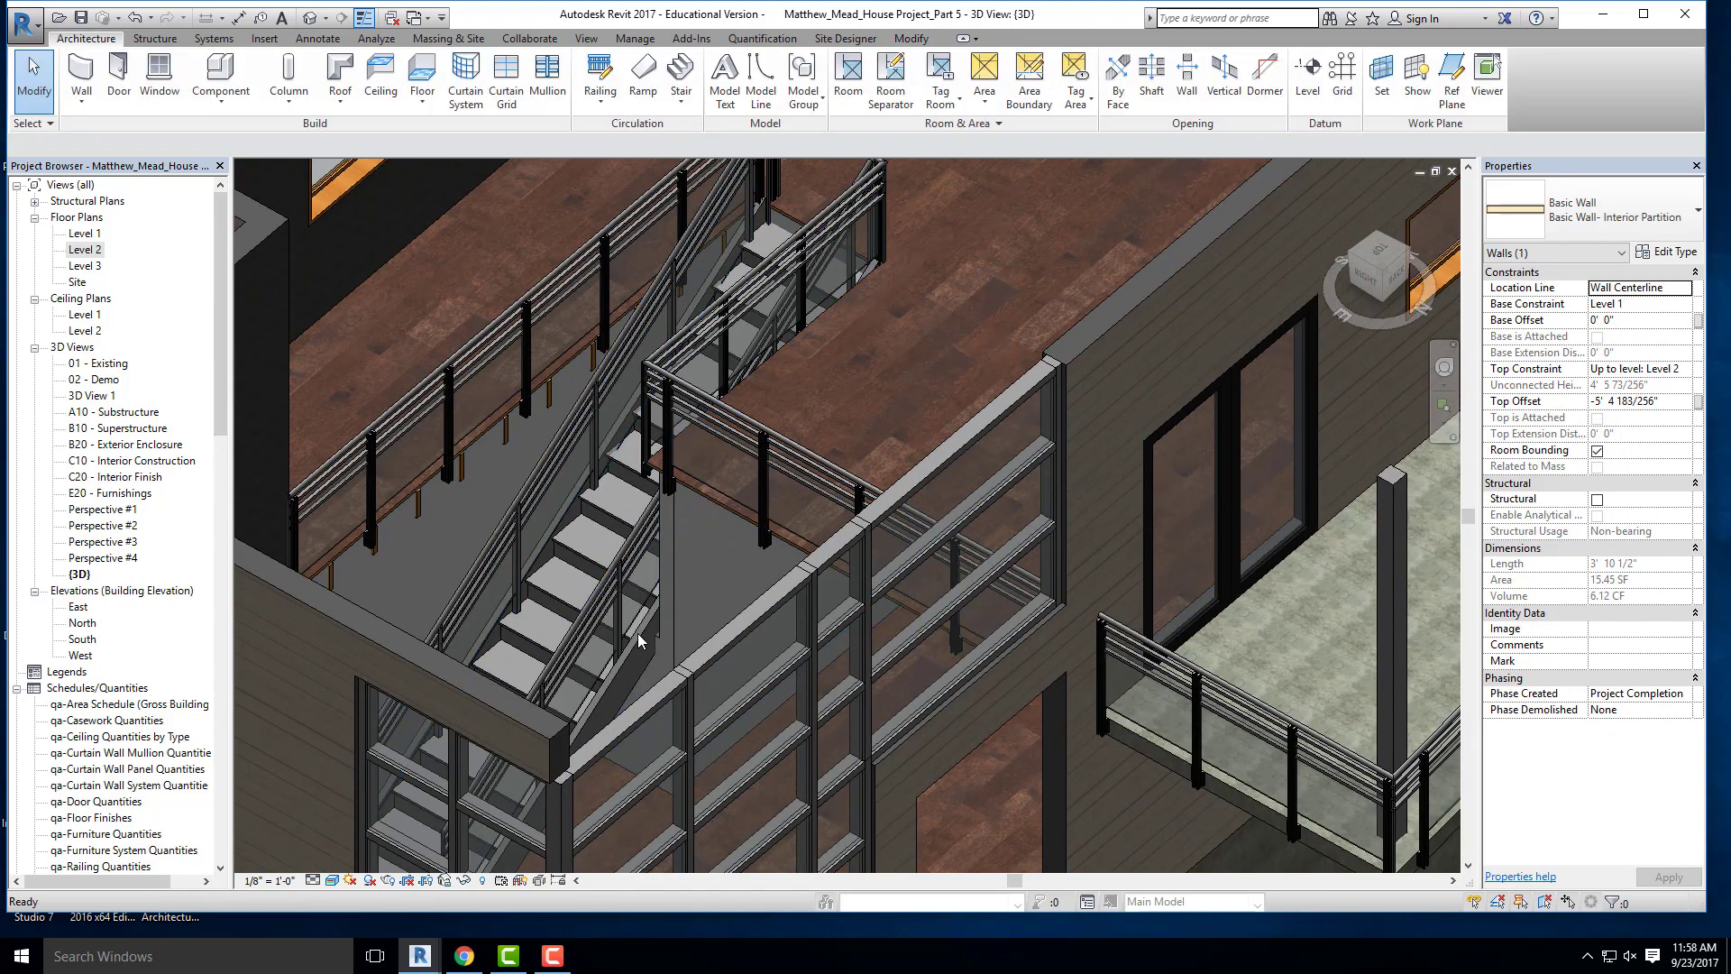
pyautogui.click(657, 637)
pyautogui.click(600, 587)
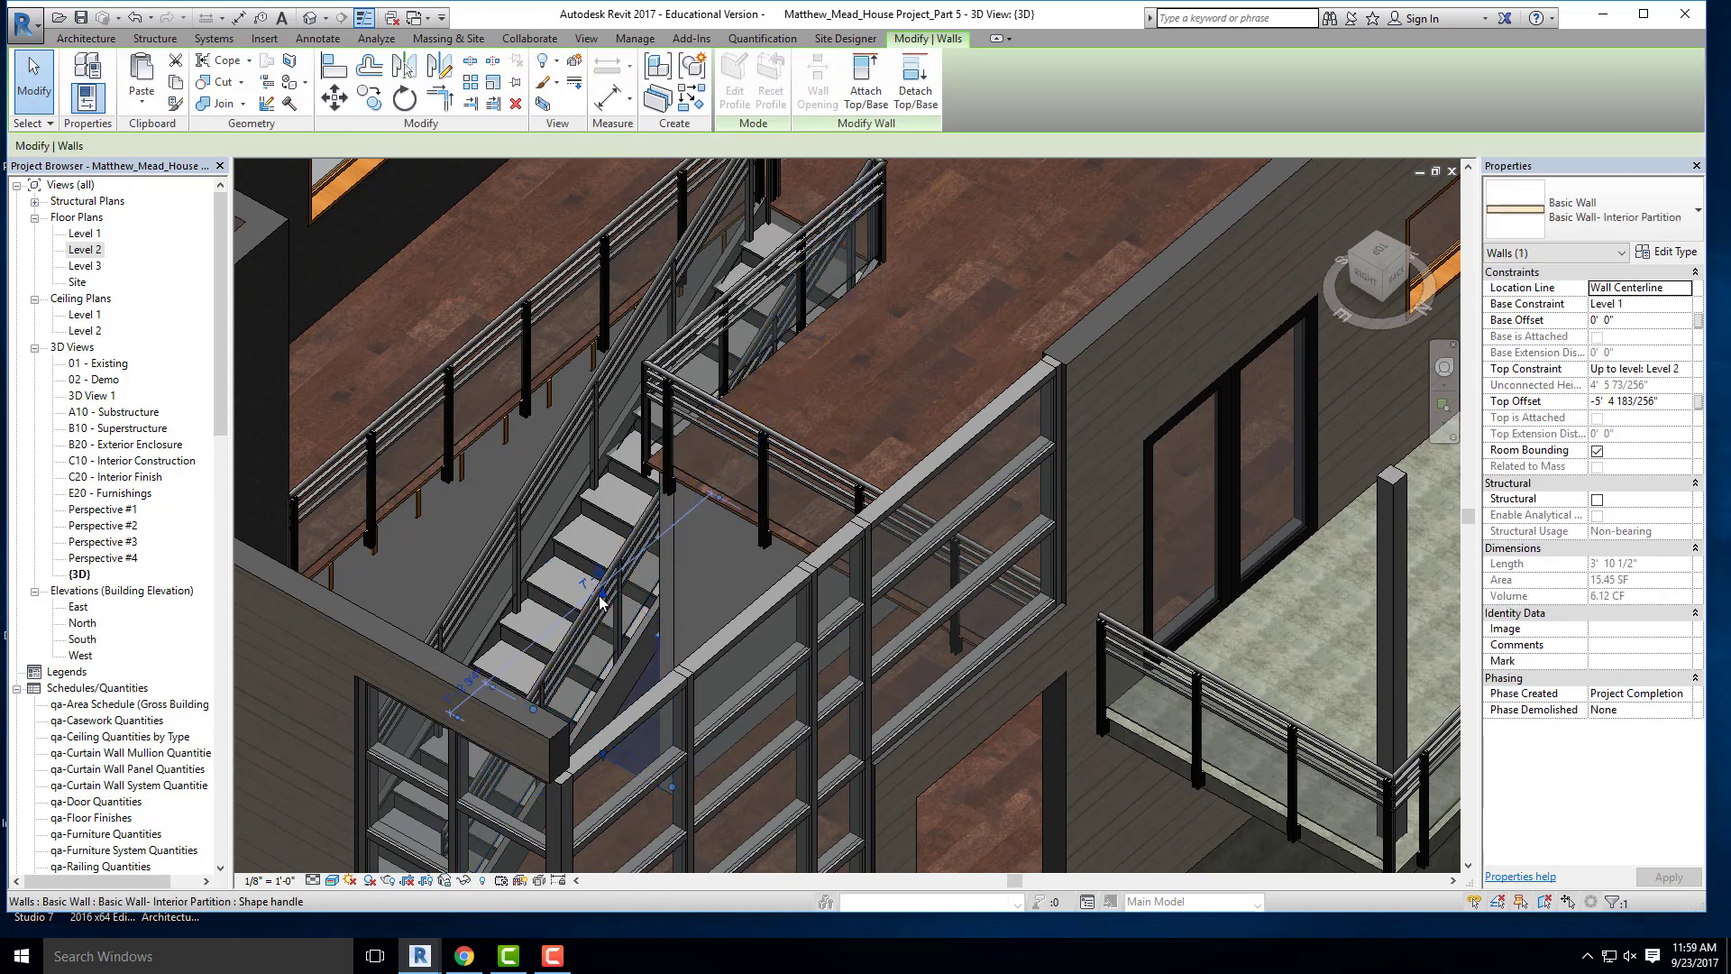
pyautogui.scroll(2, 601, 602)
pyautogui.moveTo(603, 588); pyautogui.dragTo(604, 676)
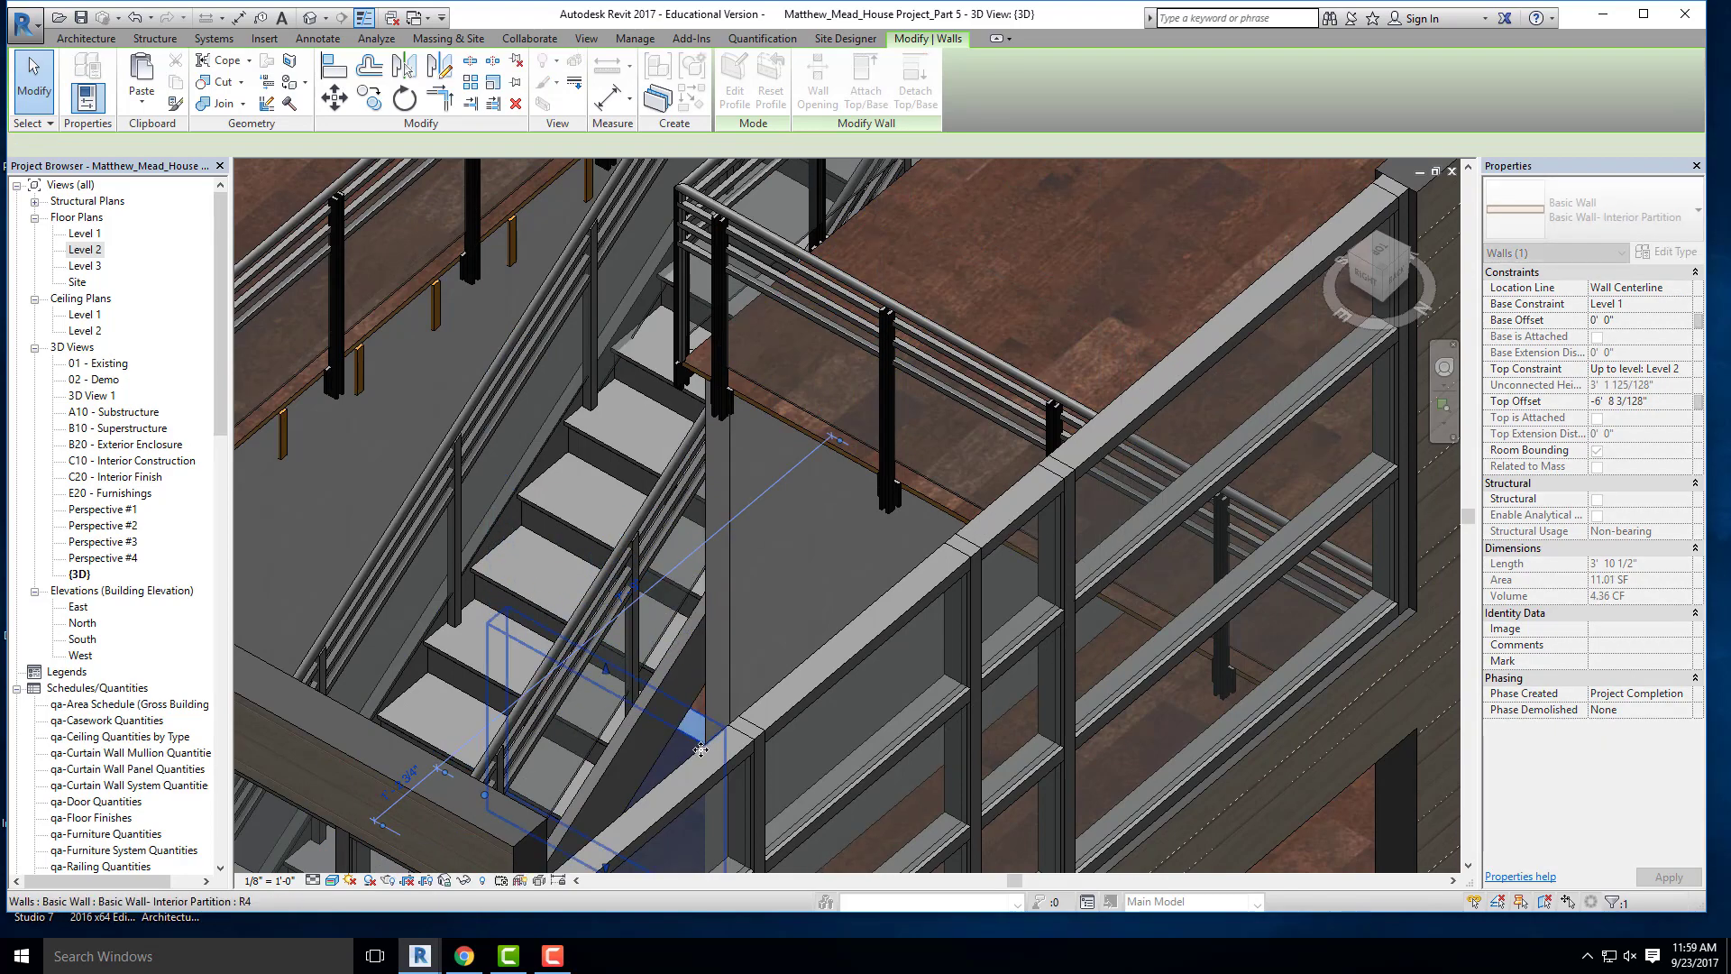
pyautogui.moveTo(701, 749); pyautogui.dragTo(687, 657, button='middle')
pyautogui.moveTo(590, 577); pyautogui.dragTo(593, 592)
pyautogui.scroll(-3, 631, 631)
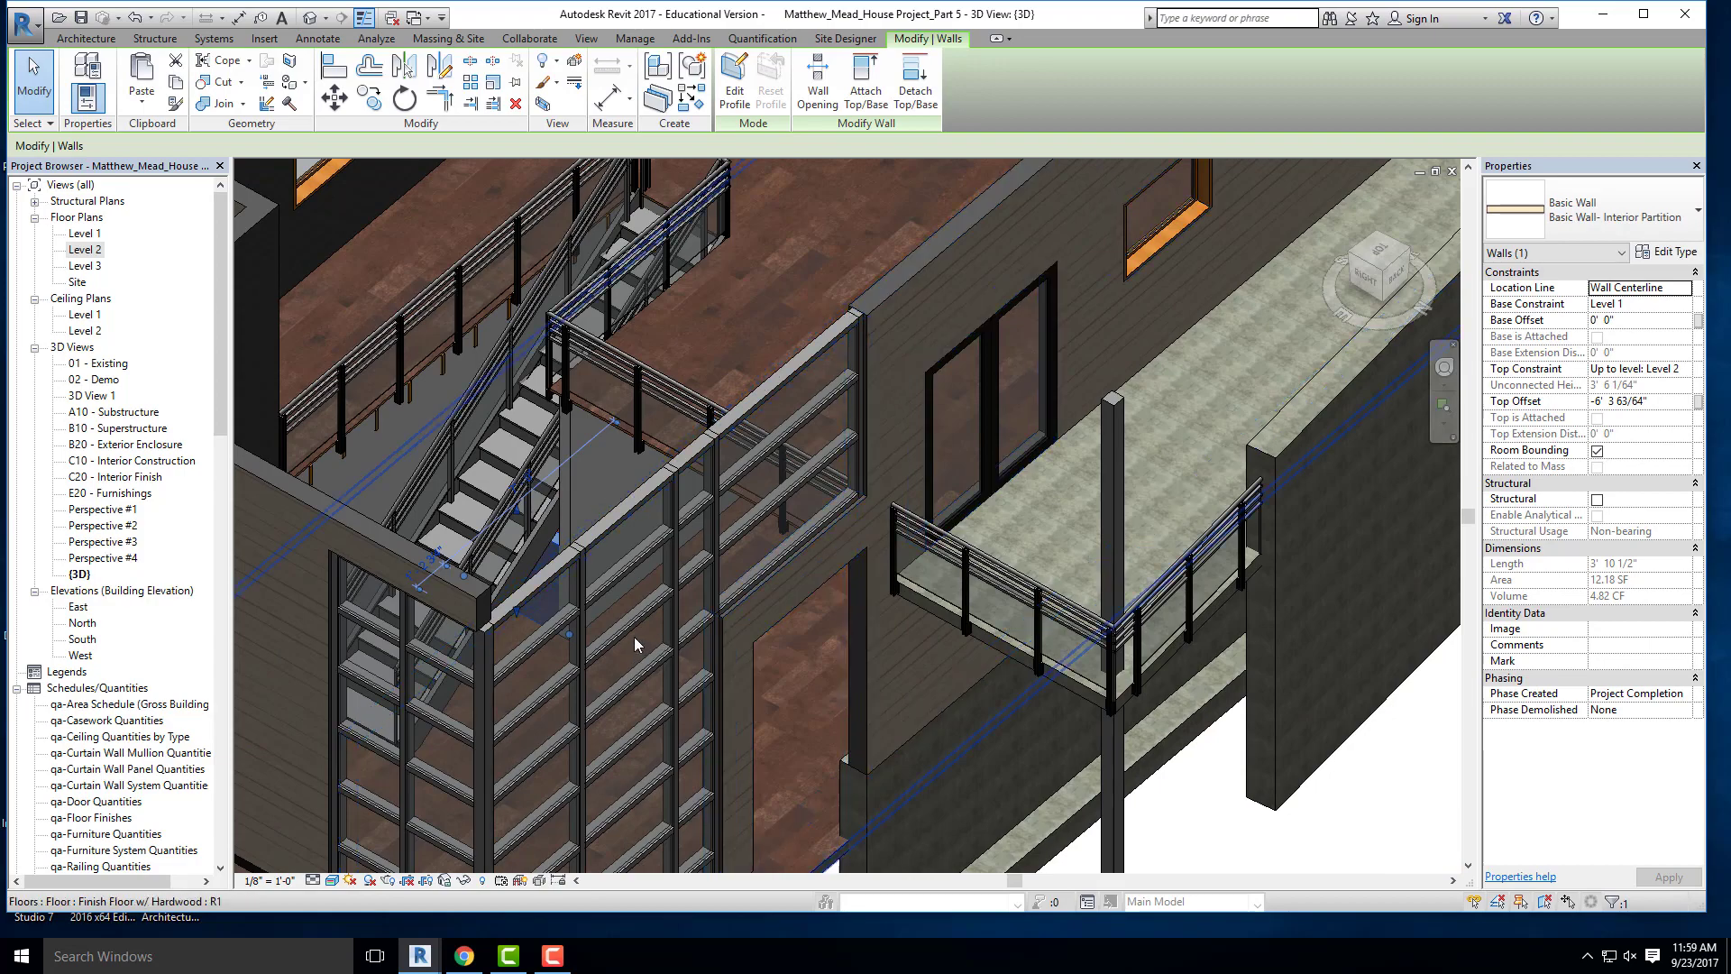
# - Open the profile of the 11' 6" long full-height interior partition wall beside the stair for editing
pyautogui.keyDown('shift'); pyautogui.moveTo(635, 643); pyautogui.dragTo(755, 635, button='middle'); pyautogui.keyUp('shift')
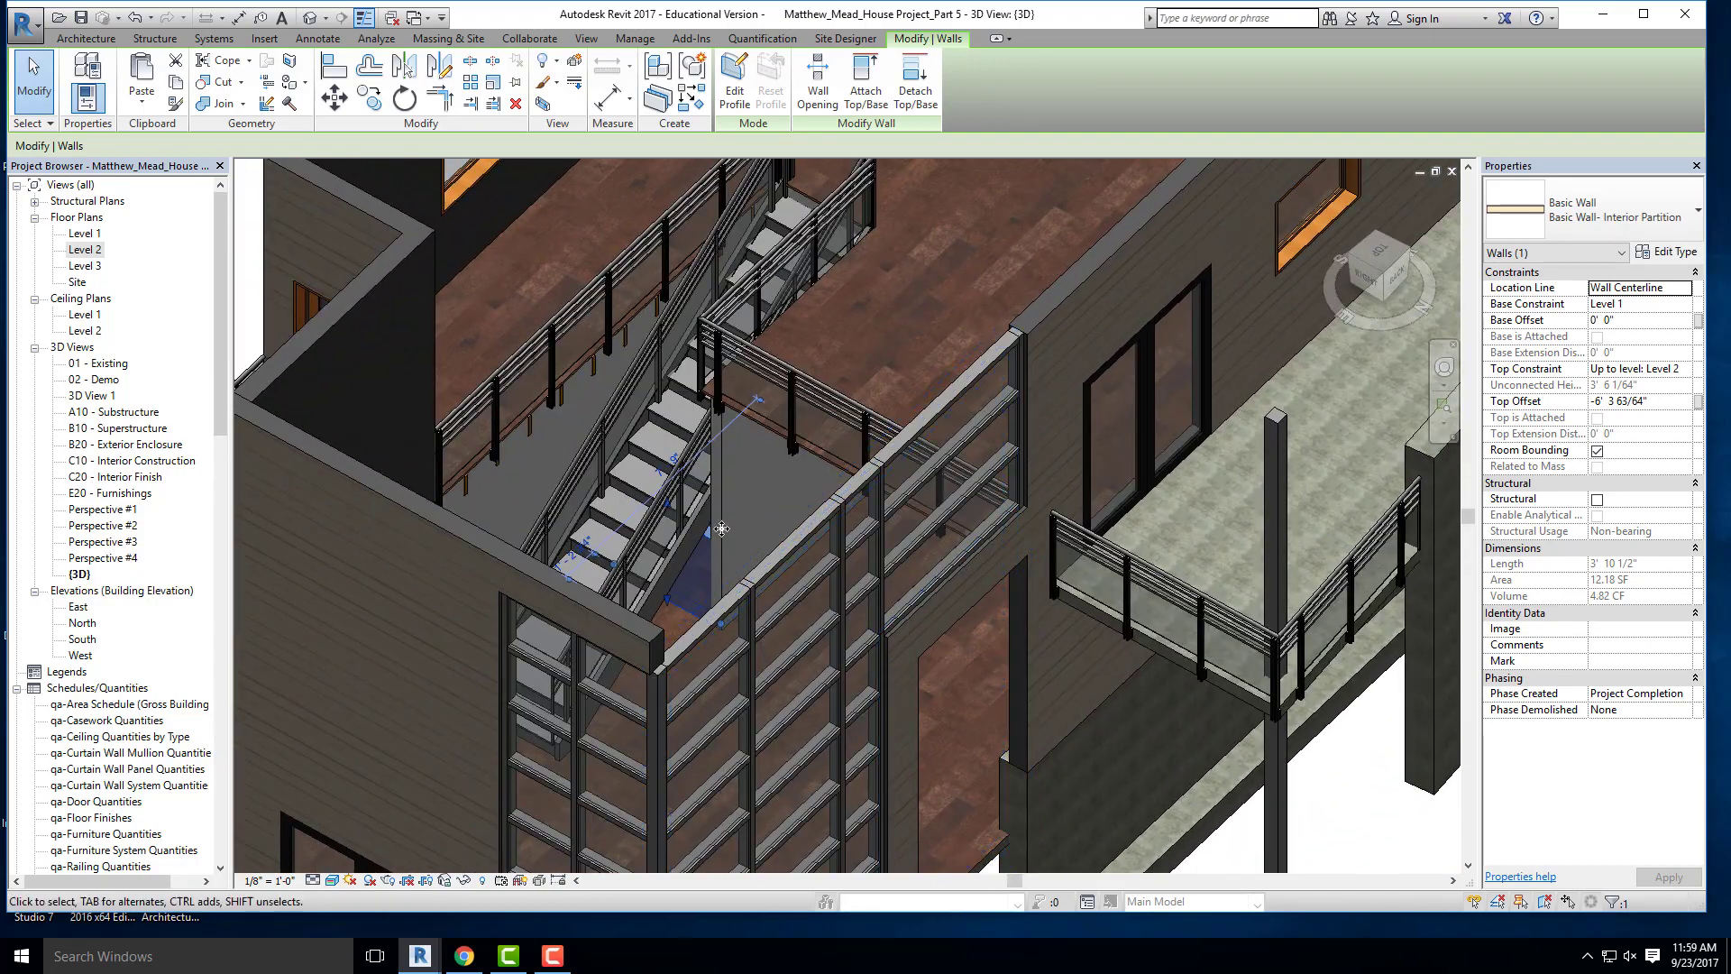
pyautogui.click(793, 659)
pyautogui.keyDown('shift'); pyautogui.moveTo(760, 683); pyautogui.dragTo(959, 824, button='middle'); pyautogui.keyUp('shift')
pyautogui.keyDown('shift'); pyautogui.moveTo(959, 823); pyautogui.dragTo(1012, 463, button='middle'); pyautogui.keyUp('shift')
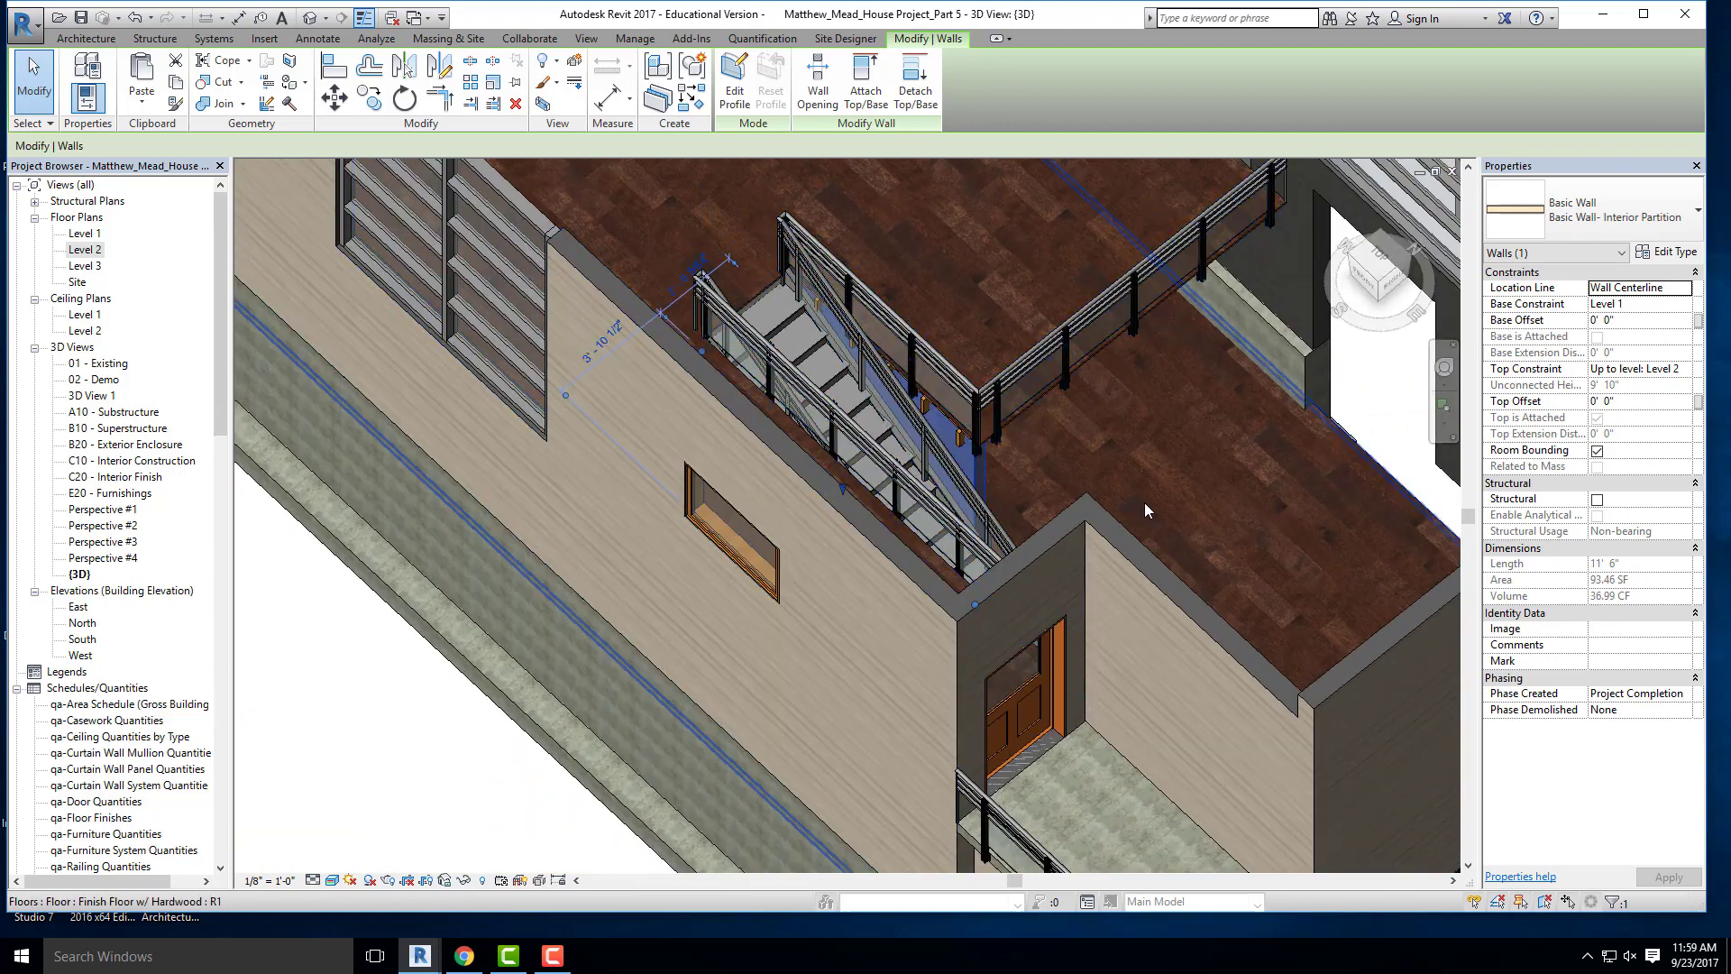
pyautogui.keyDown('shift'); pyautogui.moveTo(1144, 502); pyautogui.dragTo(692, 636, button='middle'); pyautogui.keyUp('shift')
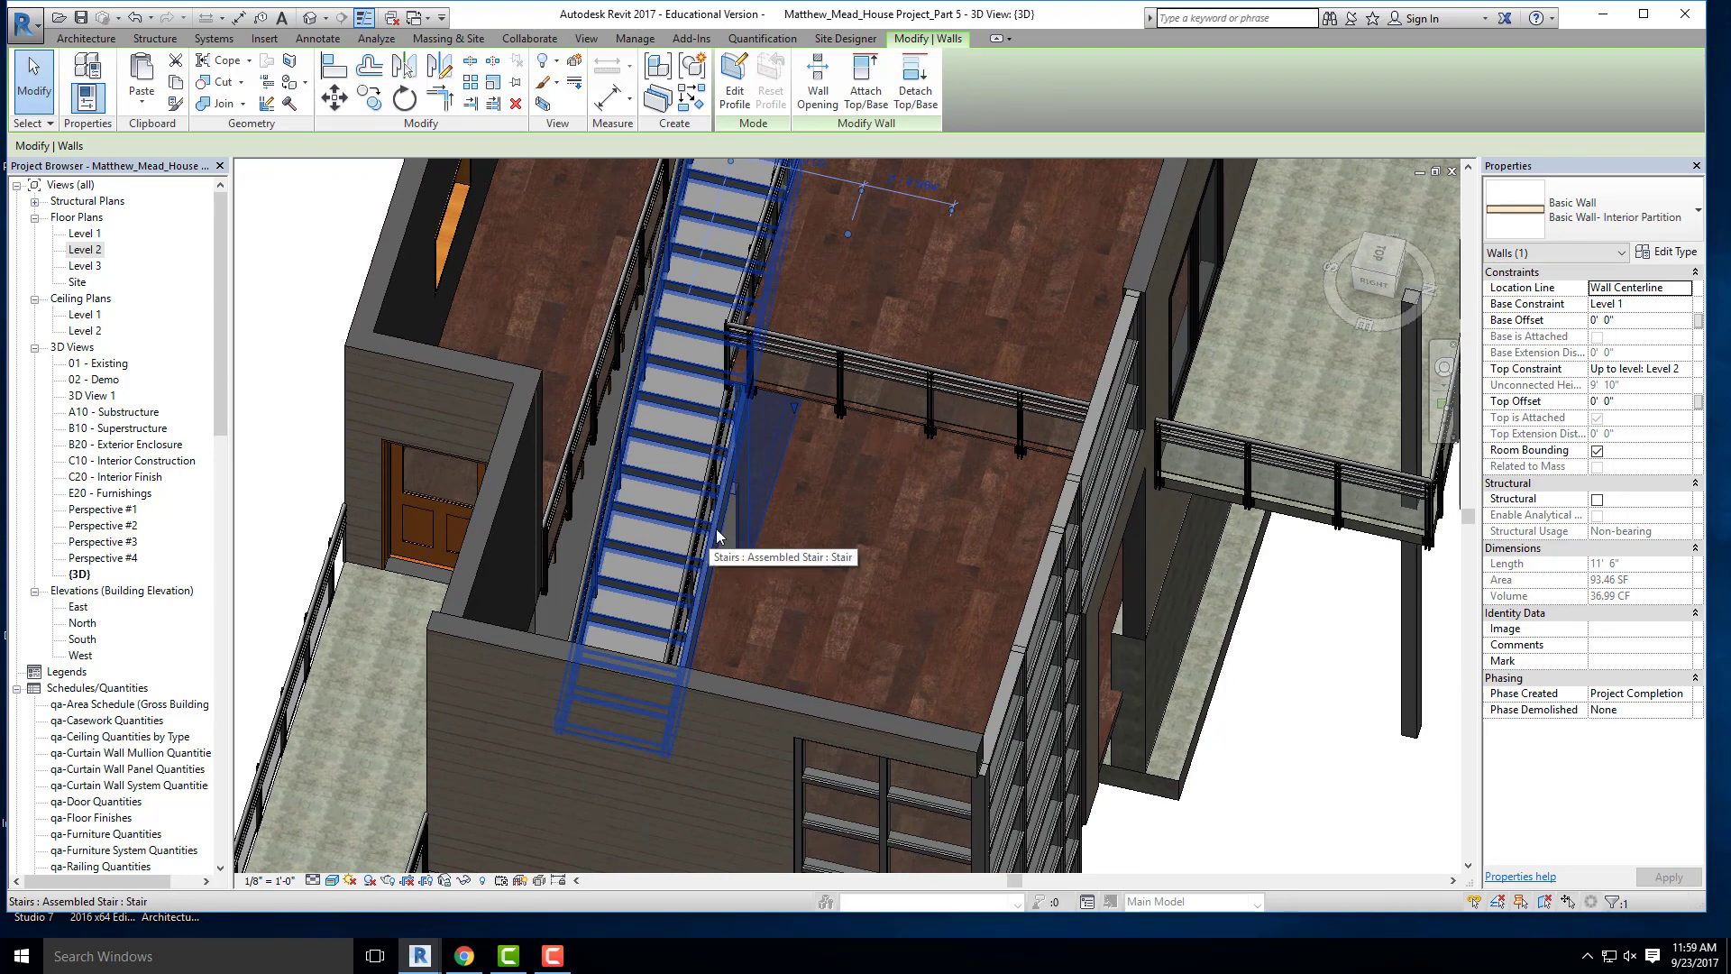
pyautogui.moveTo(719, 536); pyautogui.dragTo(715, 516, button='middle')
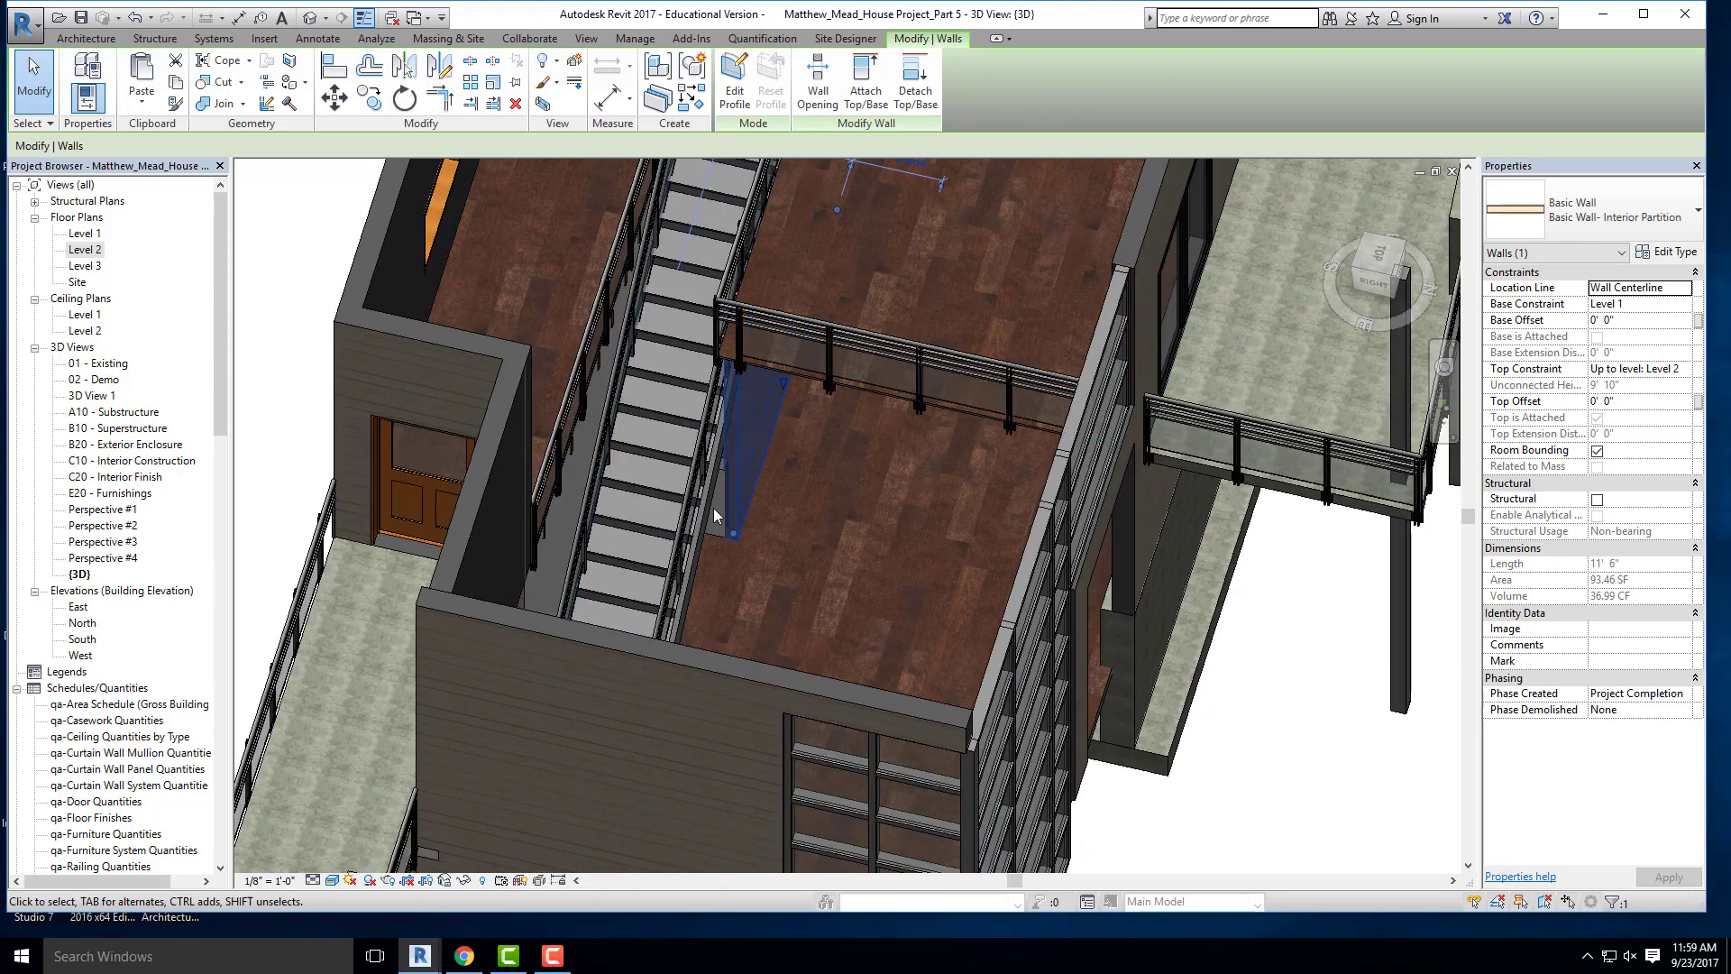
pyautogui.keyDown('shift'); pyautogui.moveTo(839, 517); pyautogui.dragTo(803, 541, button='middle'); pyautogui.keyUp('shift')
pyautogui.click(735, 81)
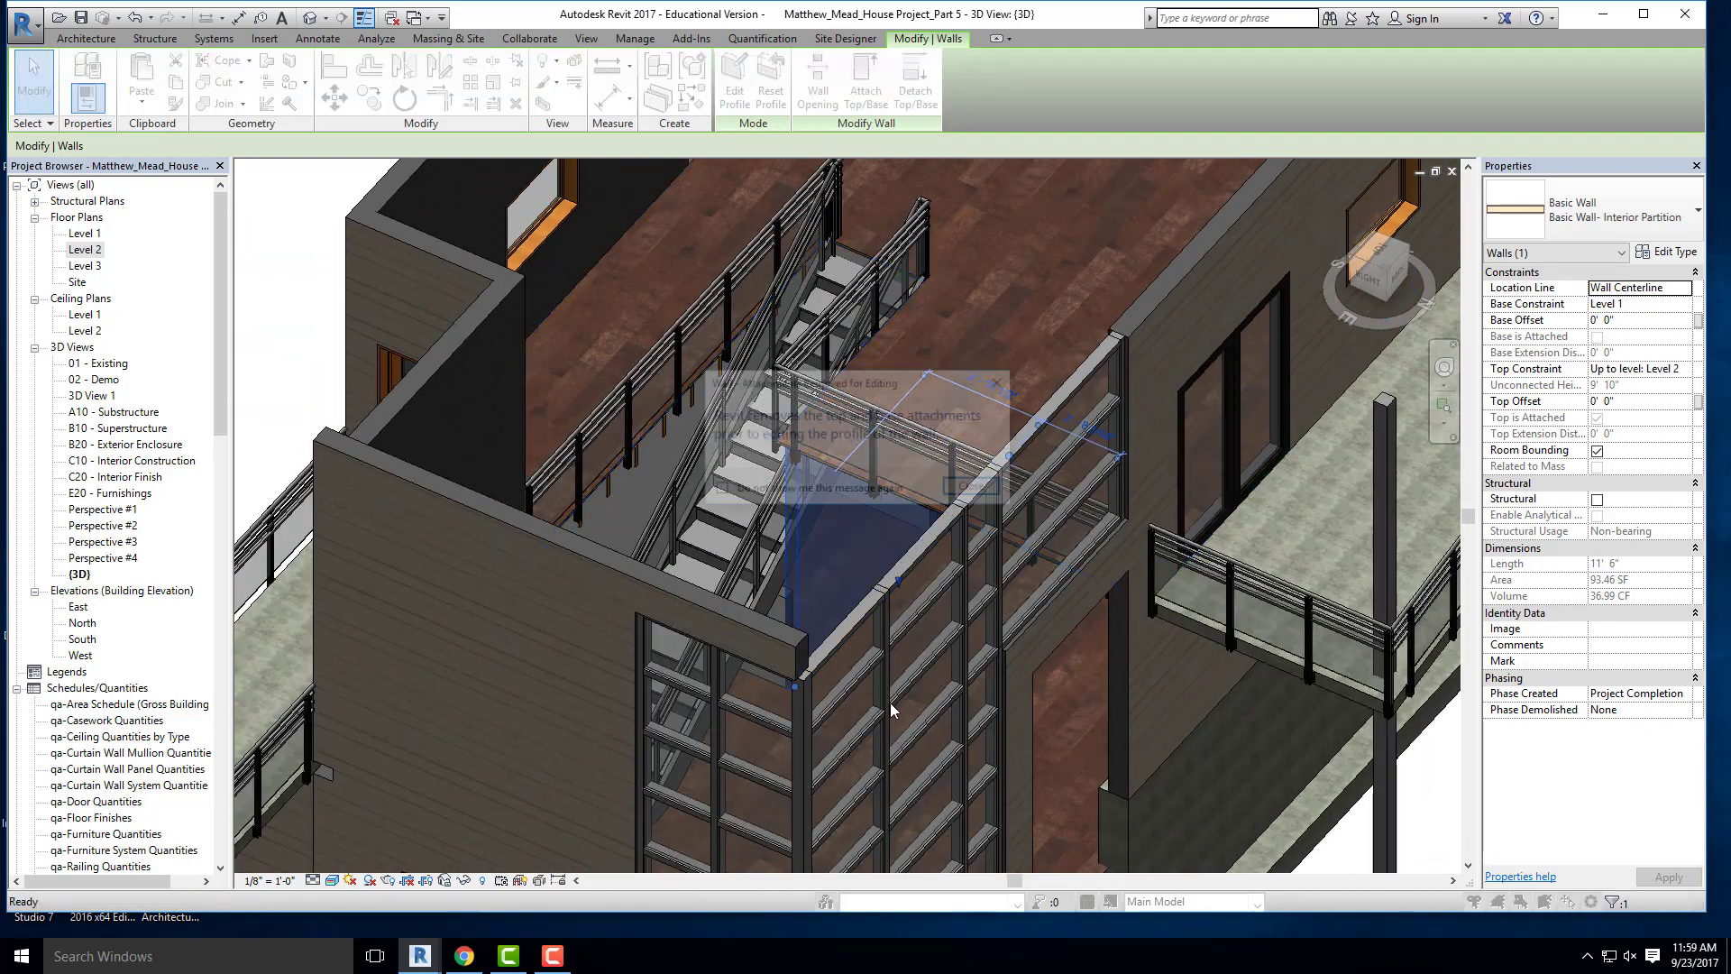
pyautogui.click(974, 489)
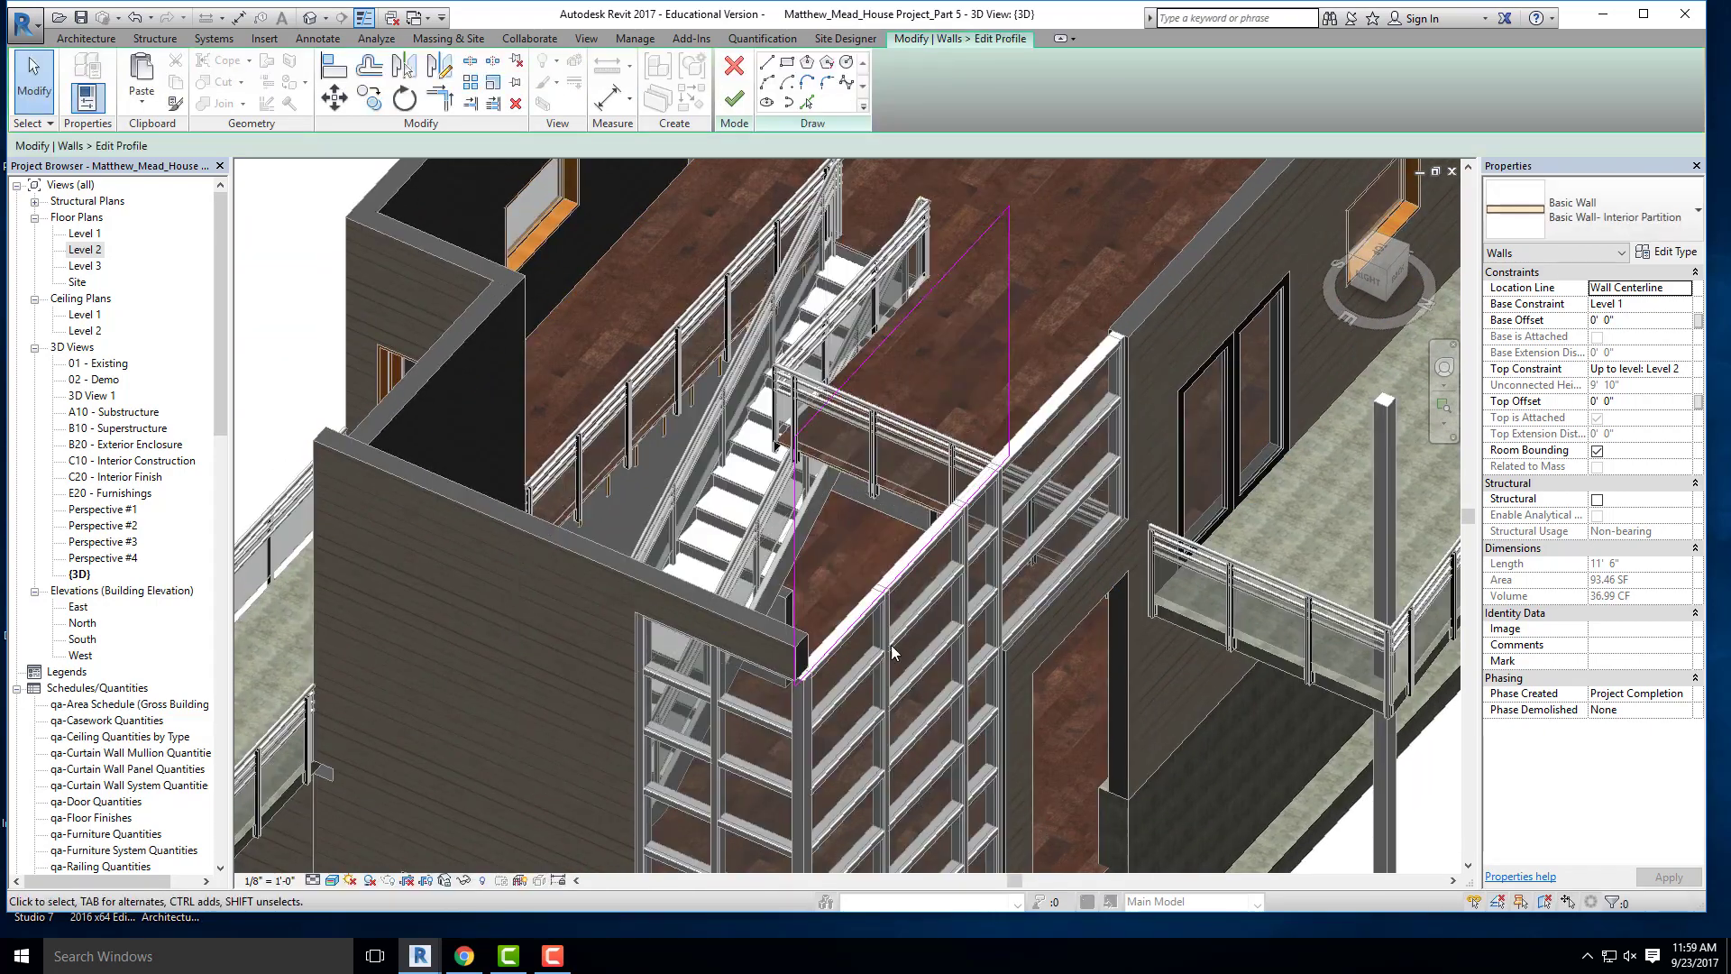
# - Pick the sloping stair edge as a profile line, trim the wall sketch to it, and finish the profile edit
pyautogui.keyDown('shift'); pyautogui.moveTo(891, 646); pyautogui.dragTo(852, 532, button='middle'); pyautogui.keyUp('shift')
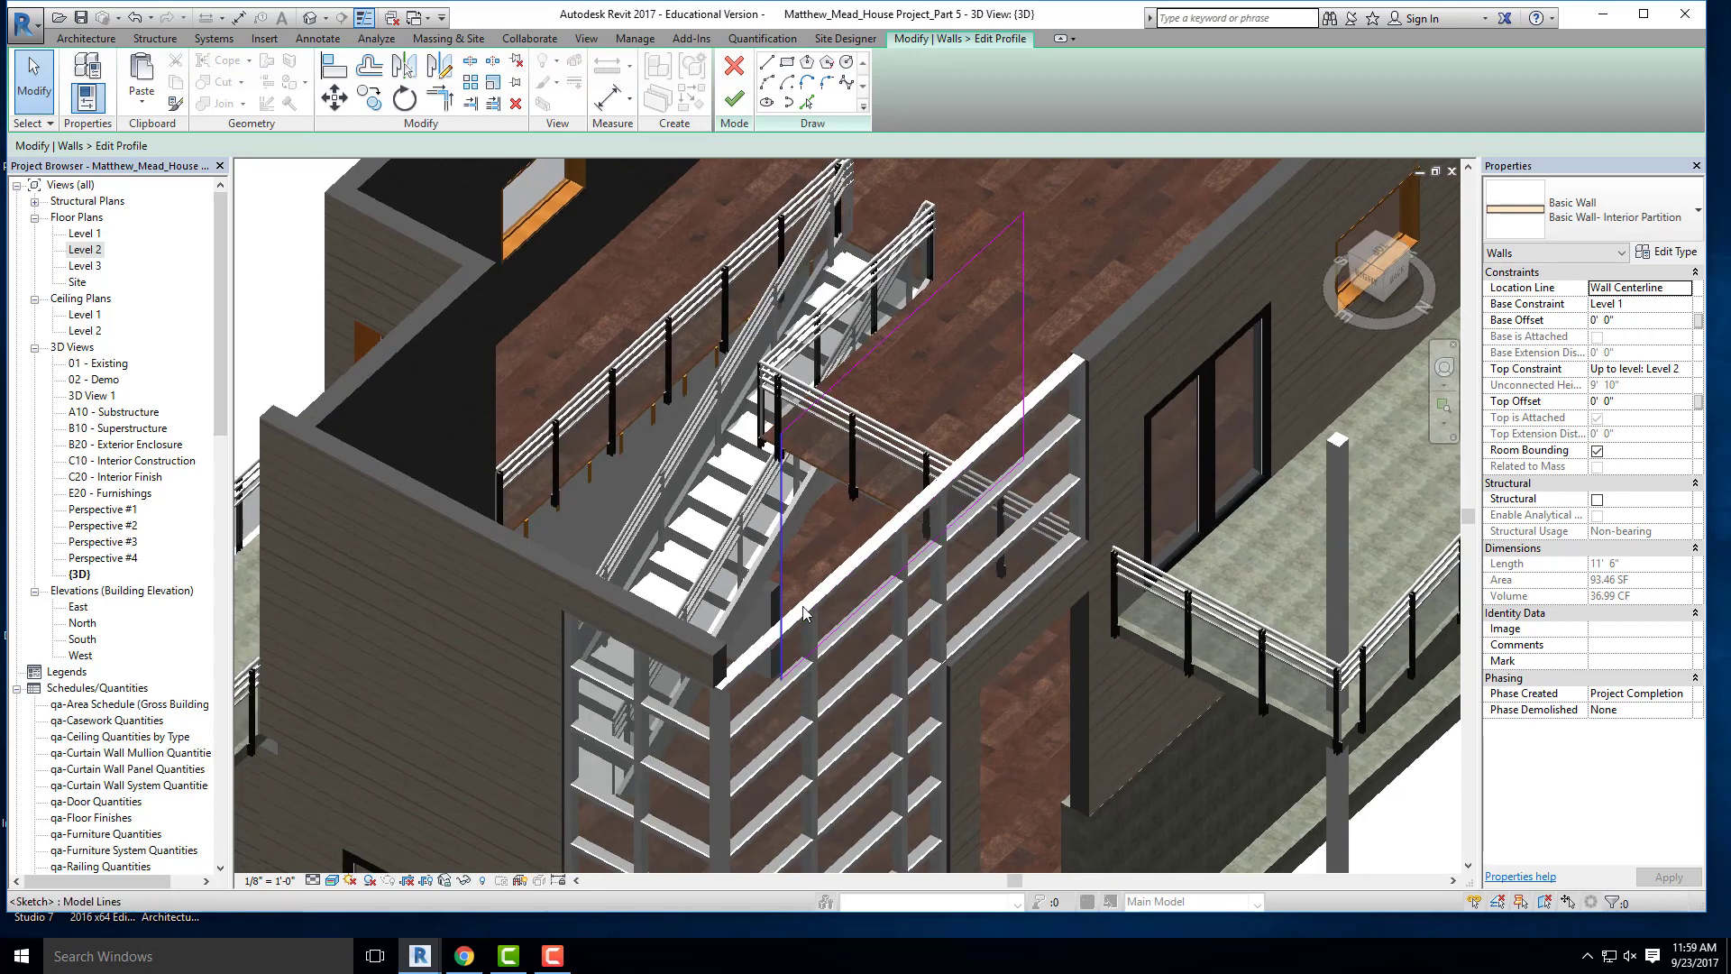
pyautogui.click(809, 105)
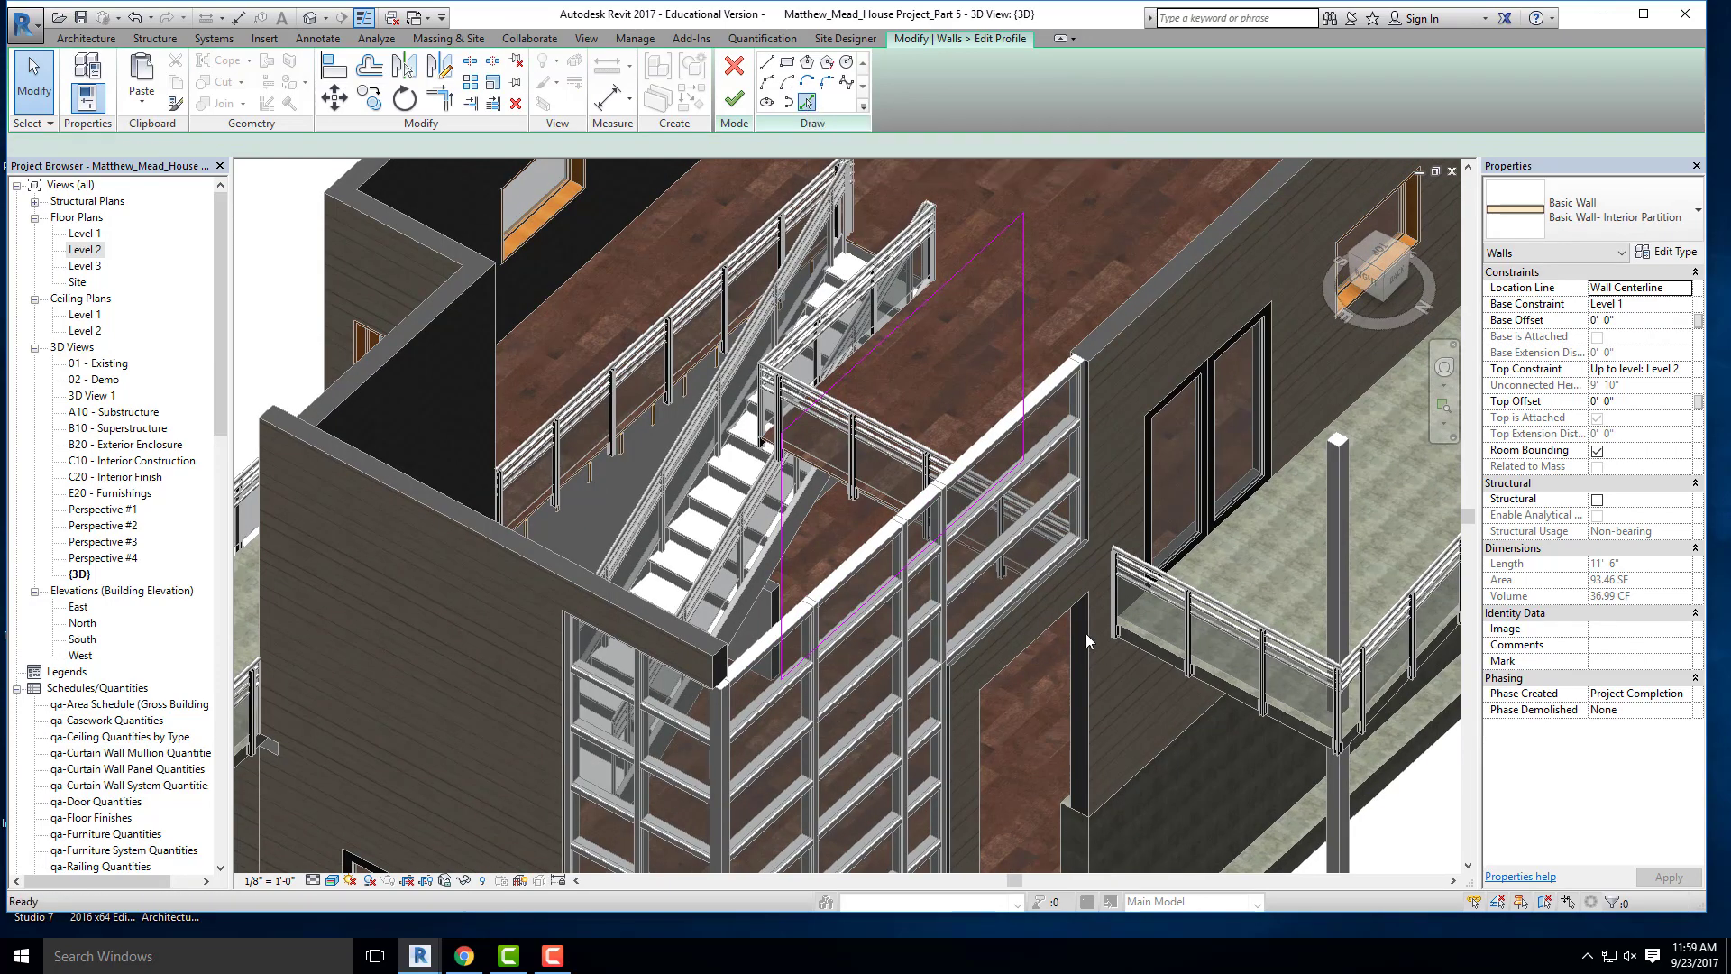
pyautogui.scroll(2, 826, 508)
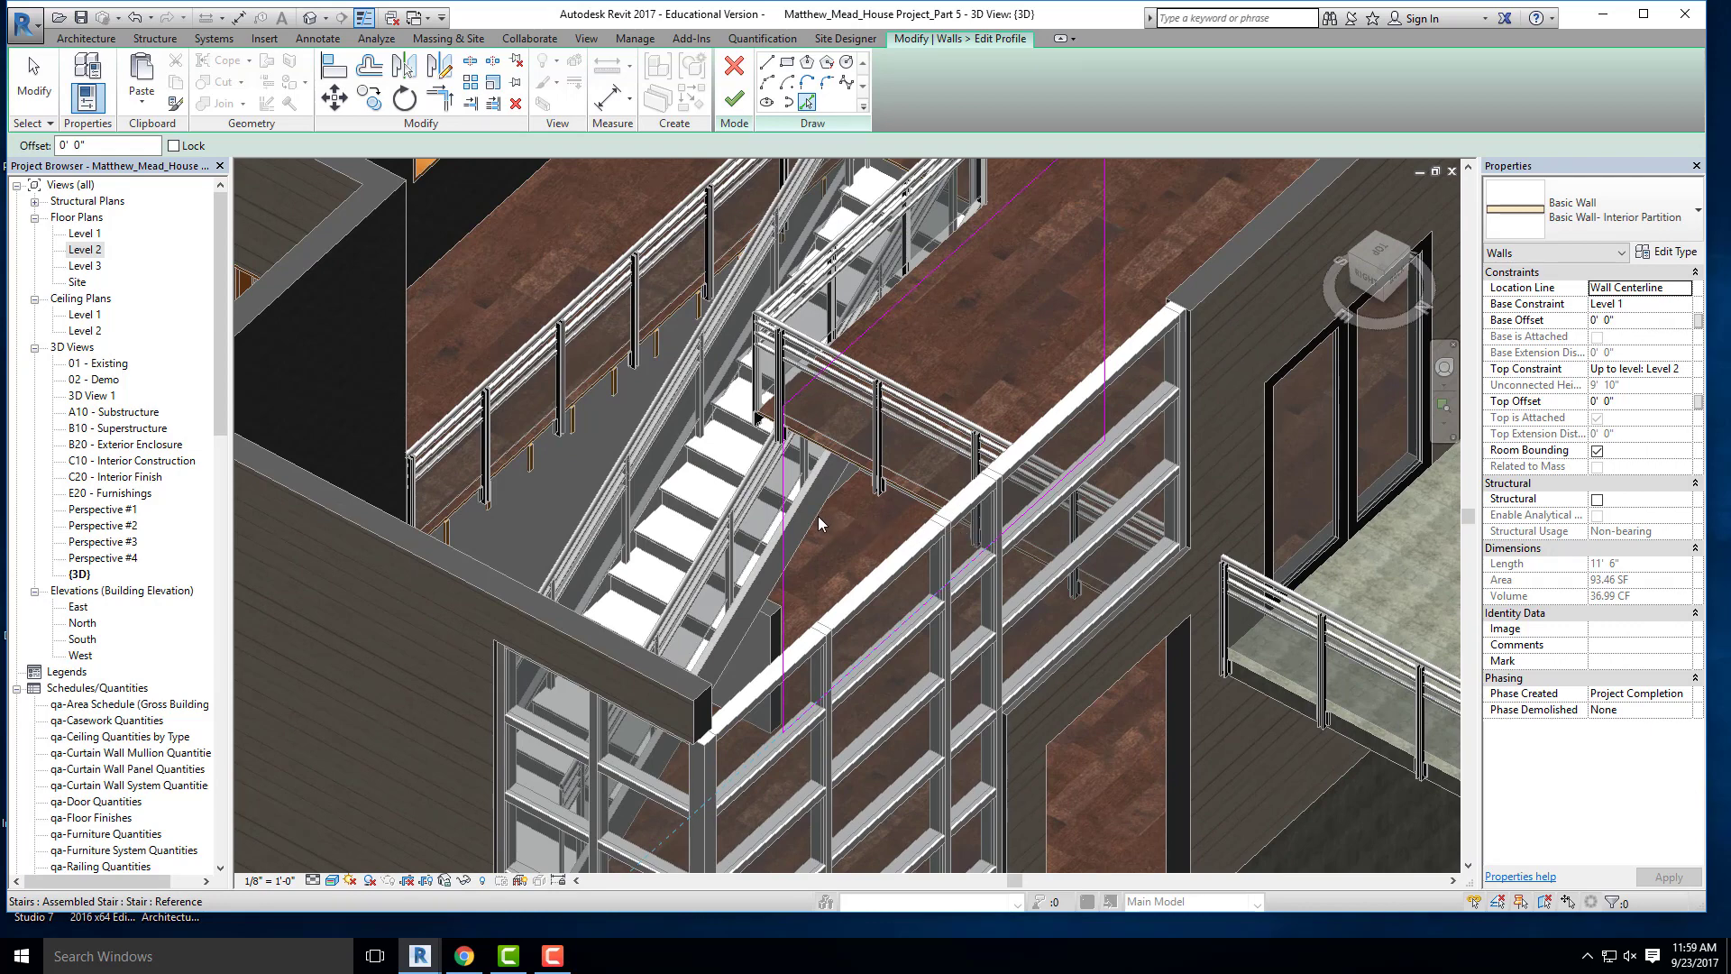
pyautogui.click(822, 528)
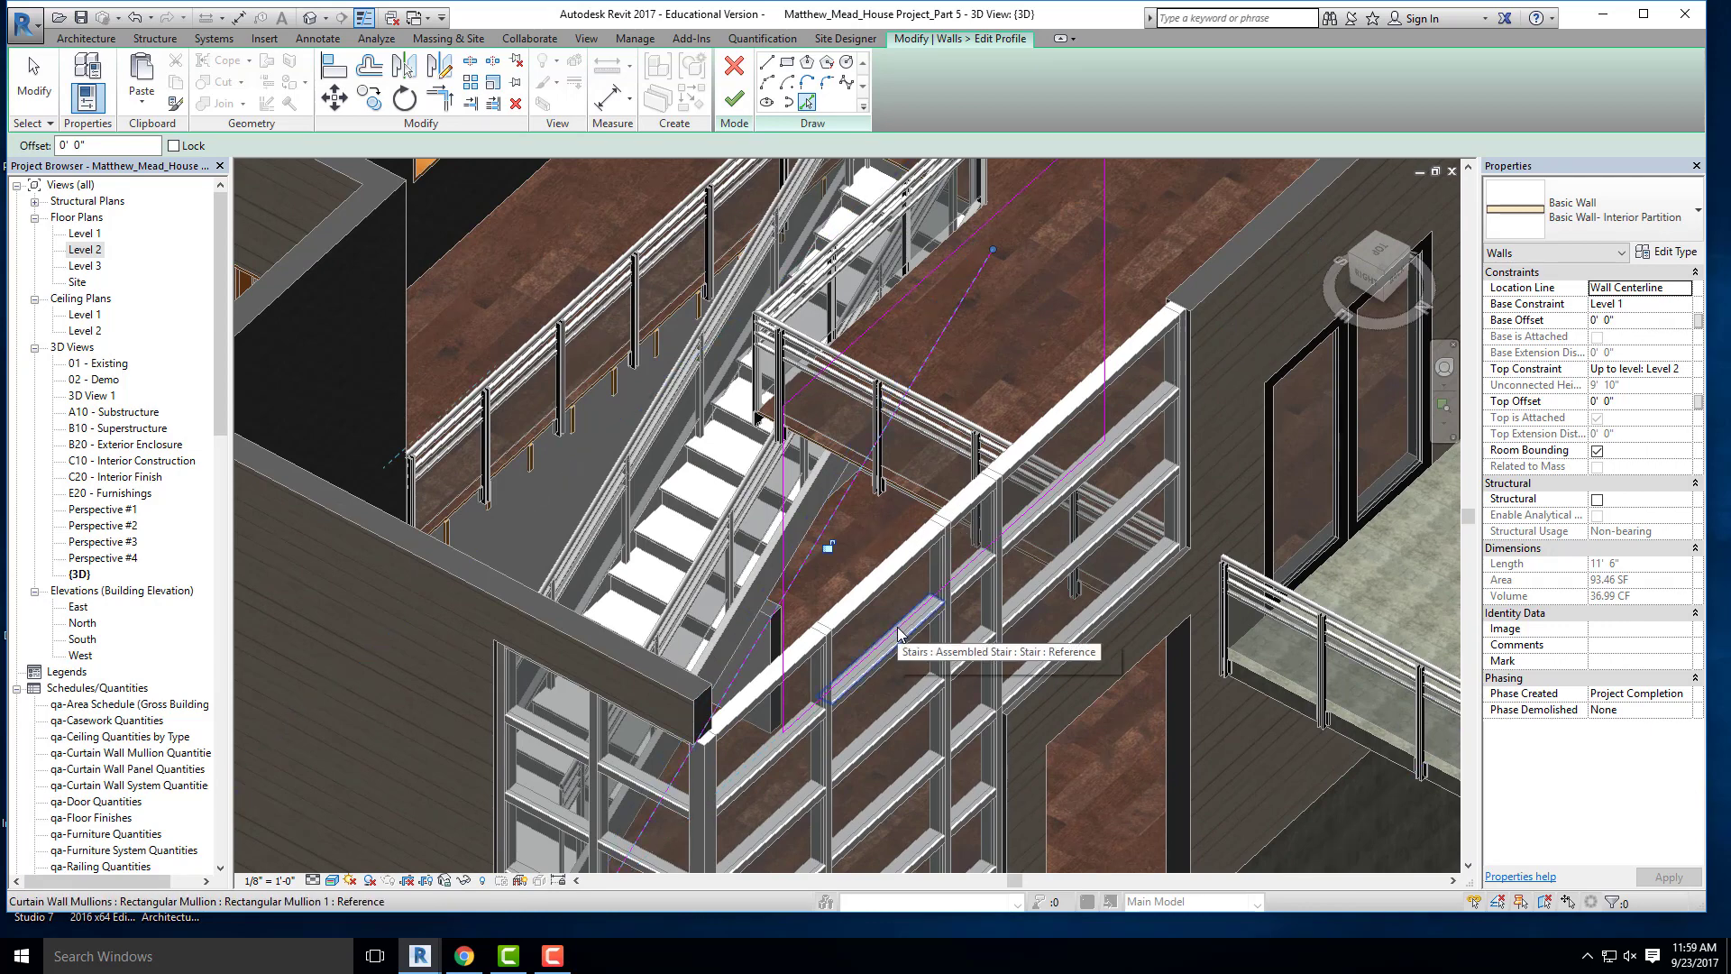
pyautogui.click(437, 101)
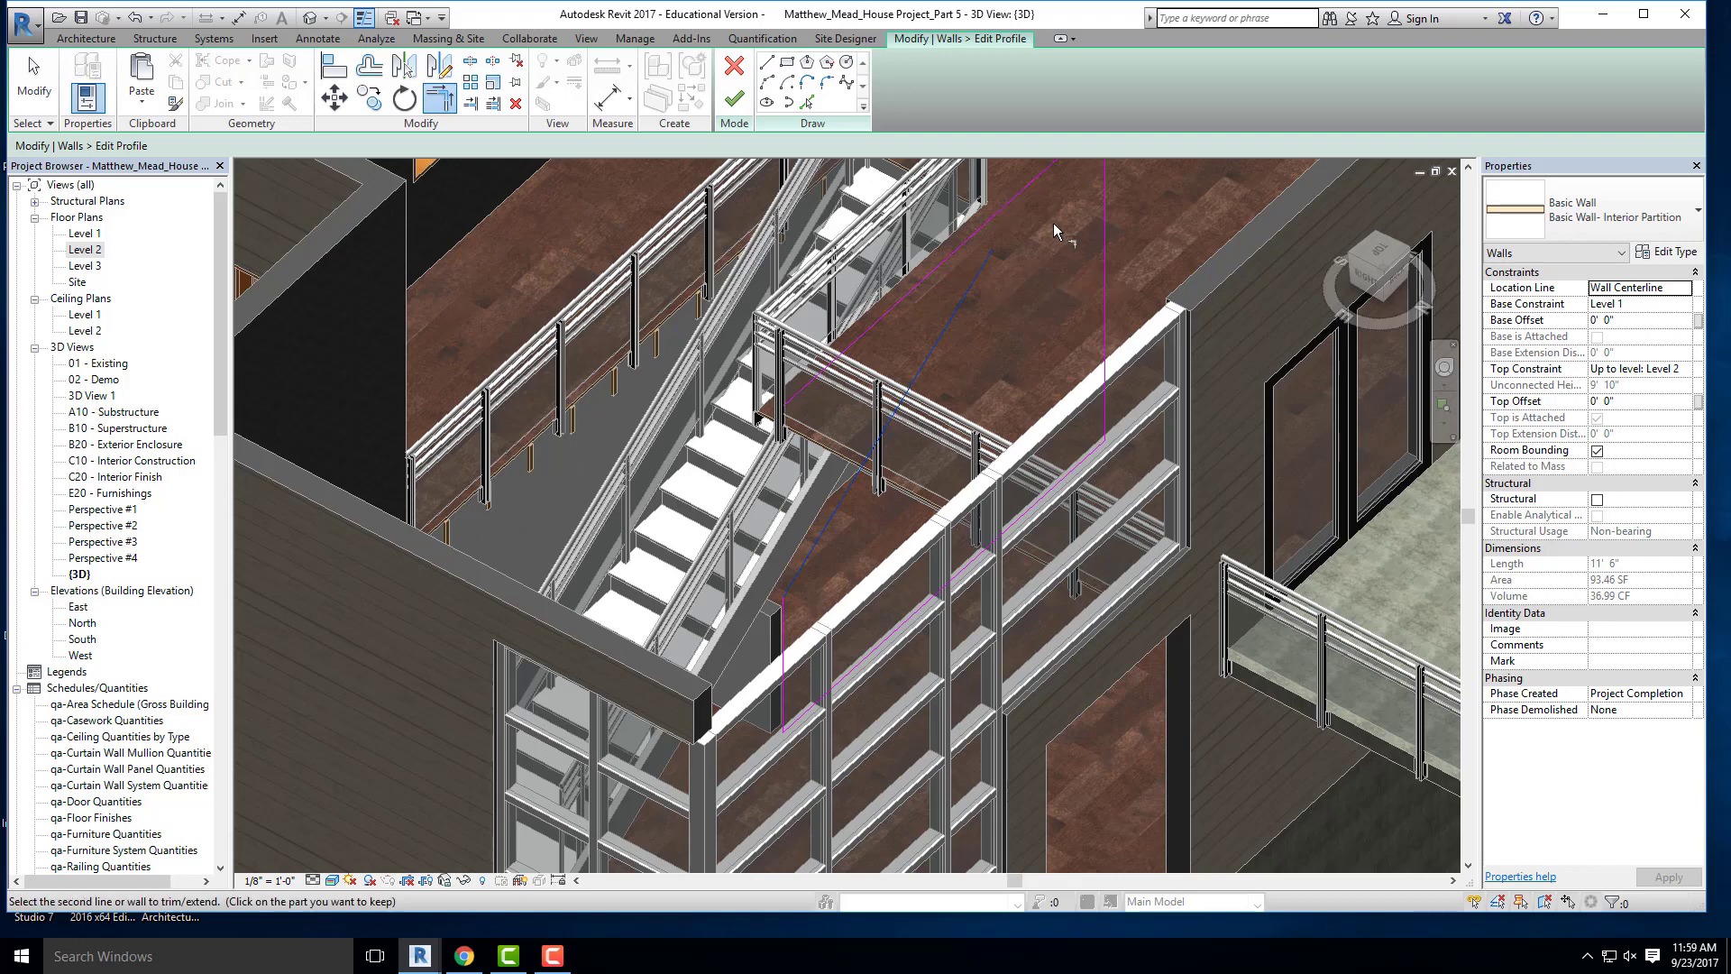
pyautogui.moveTo(1053, 224)
pyautogui.mouseDown(button='middle')
pyautogui.moveTo(981, 304)
pyautogui.moveTo(874, 334)
pyautogui.moveTo(767, 432)
pyautogui.mouseUp(button='middle')
pyautogui.click(734, 99)
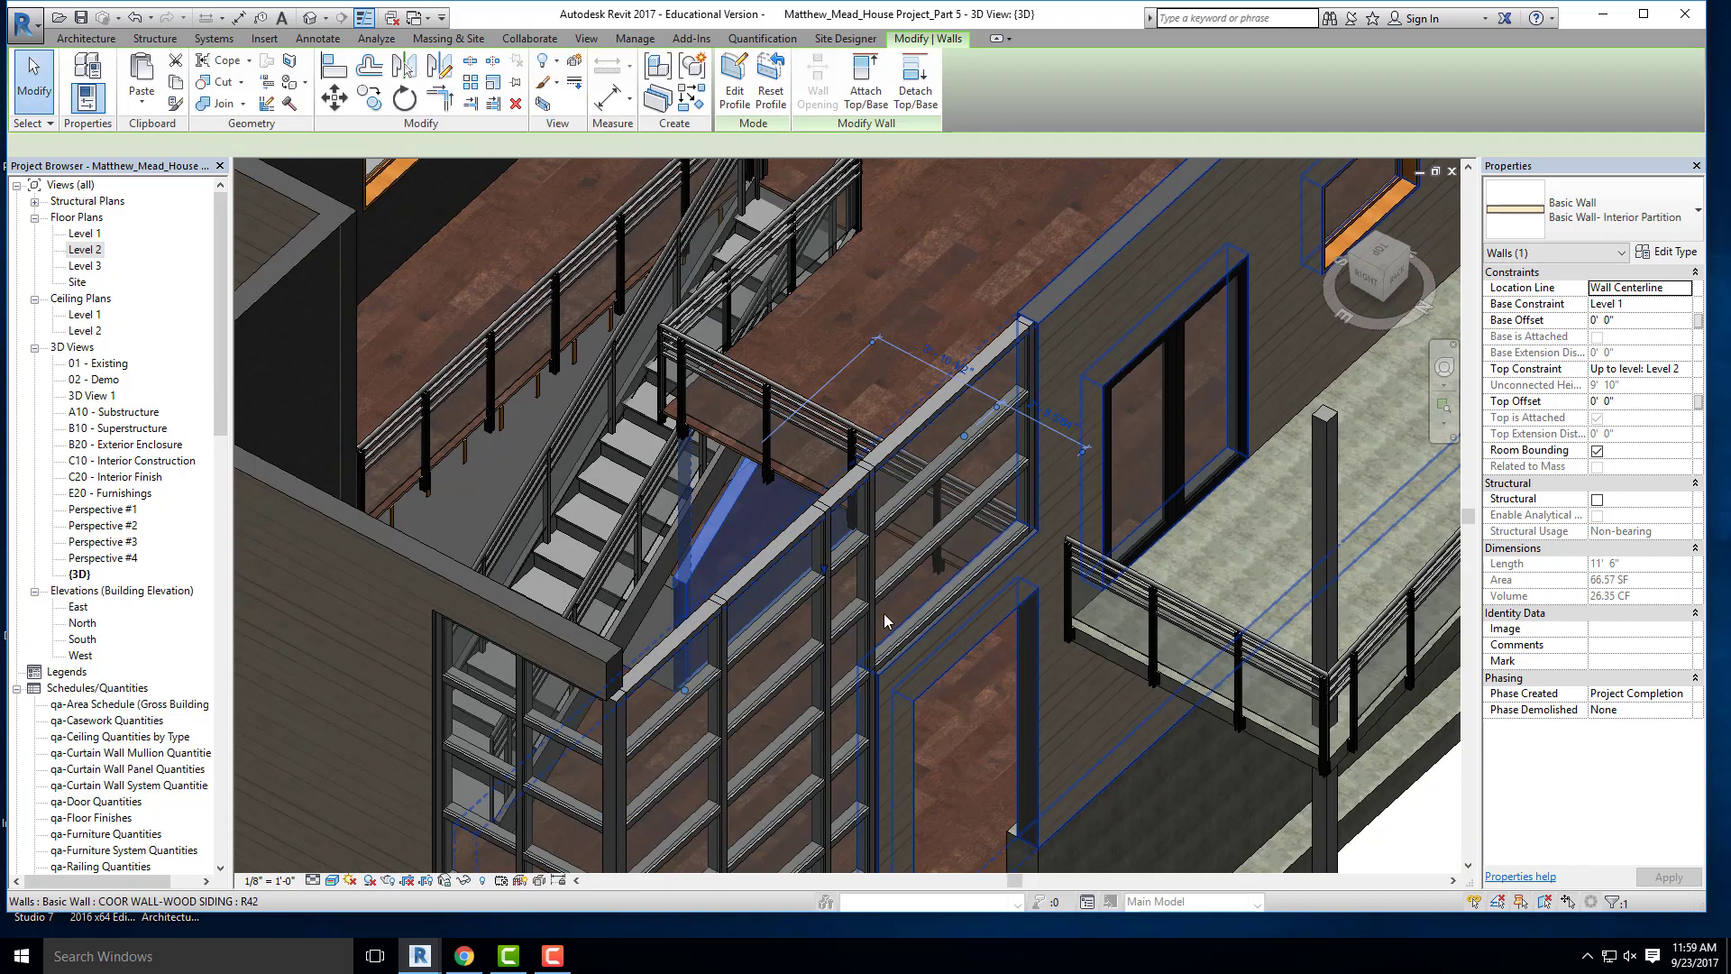
pyautogui.keyDown('shift'); pyautogui.moveTo(744, 574); pyautogui.dragTo(813, 649, button='middle'); pyautogui.keyUp('shift')
pyautogui.press('Escape')
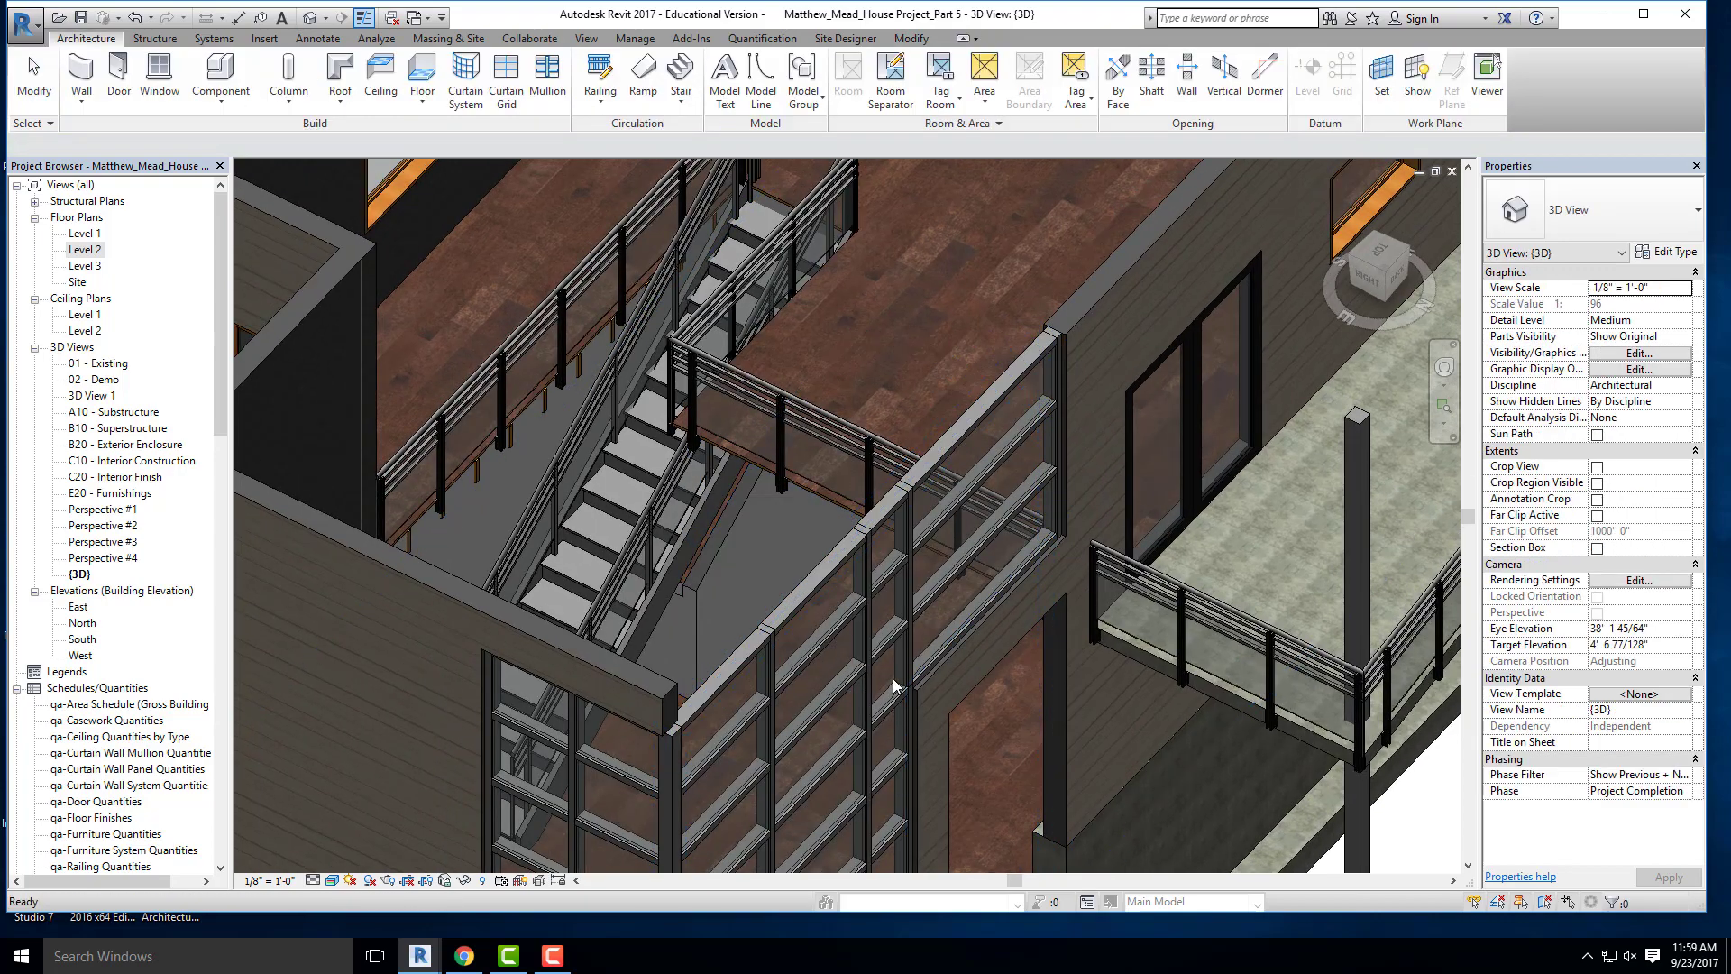
# - Examine how the sloped partition wall meets the underside of the stair and the upper floor edge from several angles
pyautogui.keyDown('shift'); pyautogui.moveTo(736, 581); pyautogui.dragTo(740, 630, button='middle'); pyautogui.keyUp('shift')
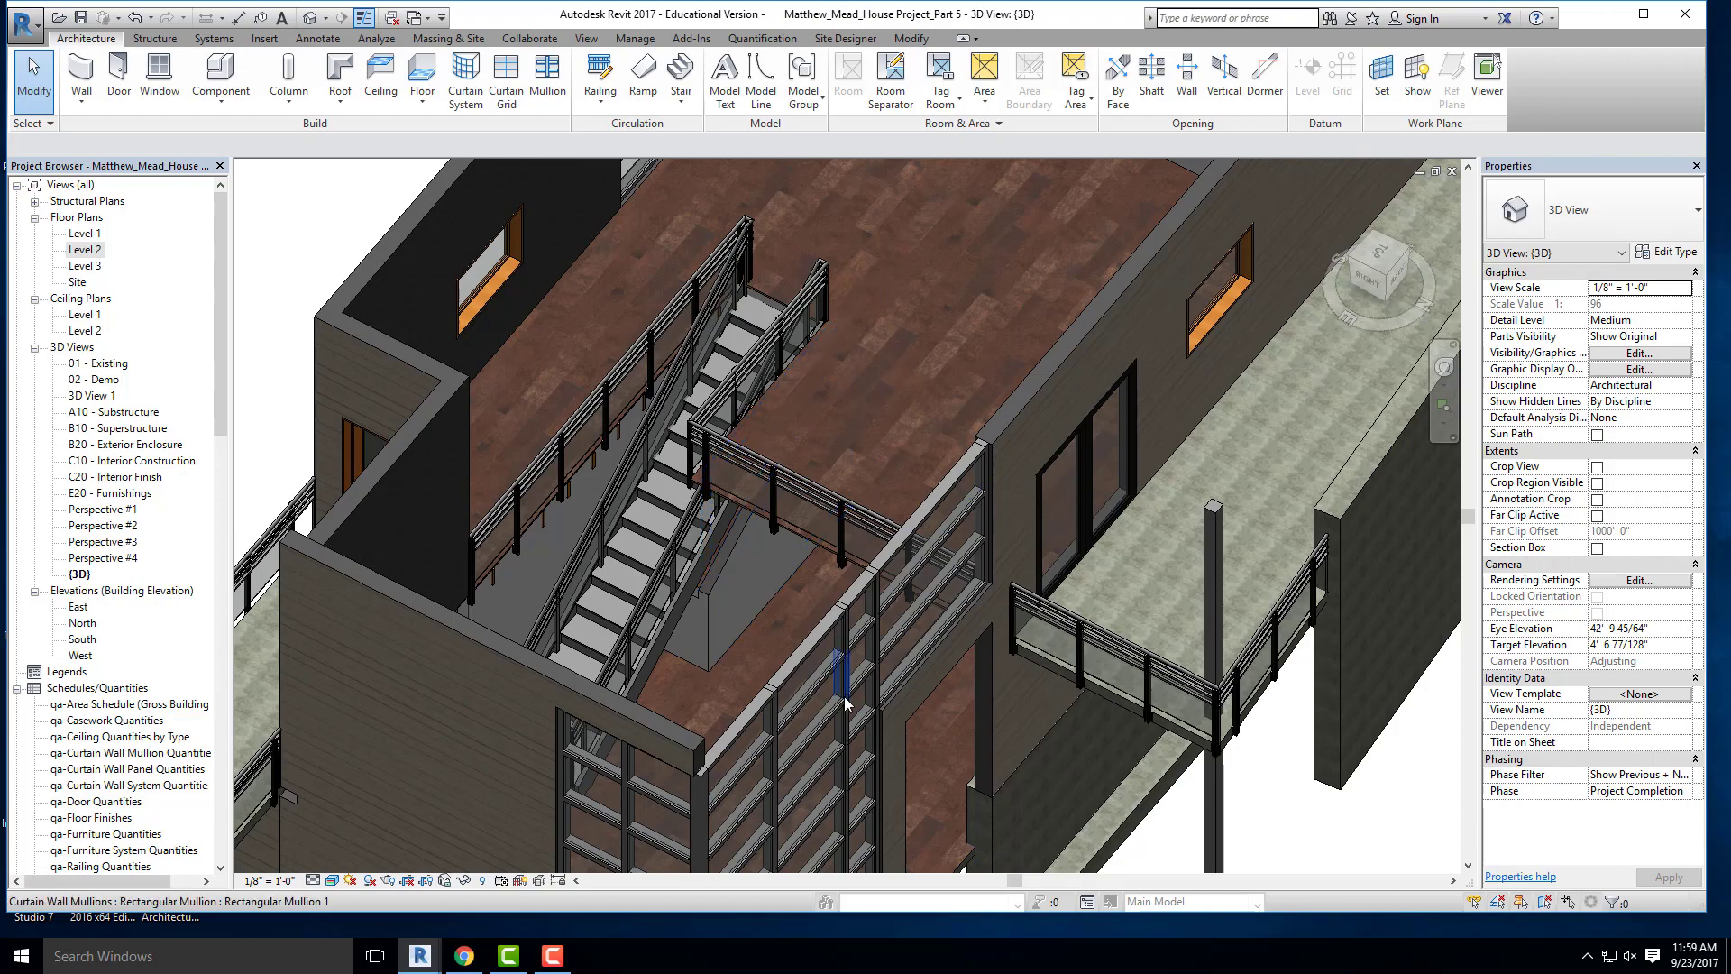
pyautogui.keyDown('shift'); pyautogui.moveTo(844, 683); pyautogui.dragTo(695, 538, button='middle'); pyautogui.keyUp('shift')
pyautogui.scroll(-3, 866, 679)
pyautogui.scroll(5, 842, 658)
pyautogui.scroll(-3, 831, 645)
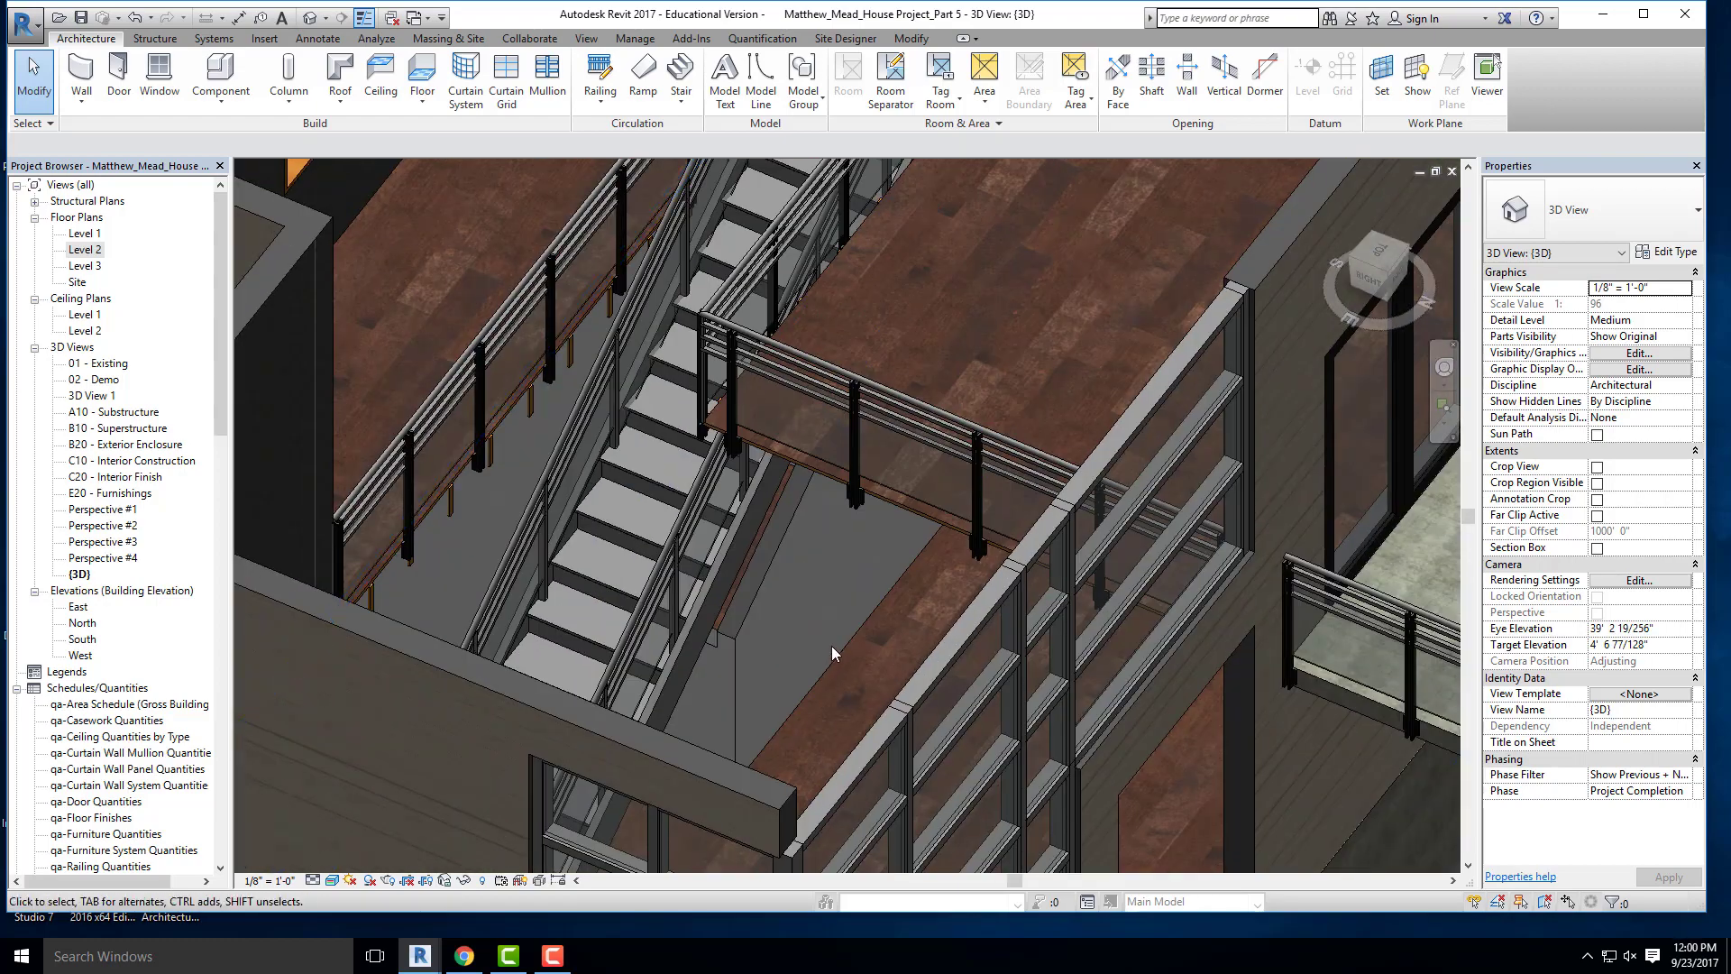
pyautogui.keyDown('shift'); pyautogui.moveTo(832, 646); pyautogui.dragTo(860, 549, button='middle'); pyautogui.keyUp('shift')
pyautogui.scroll(-4, 1003, 610)
pyautogui.scroll(3, 721, 503)
pyautogui.scroll(2, 721, 503)
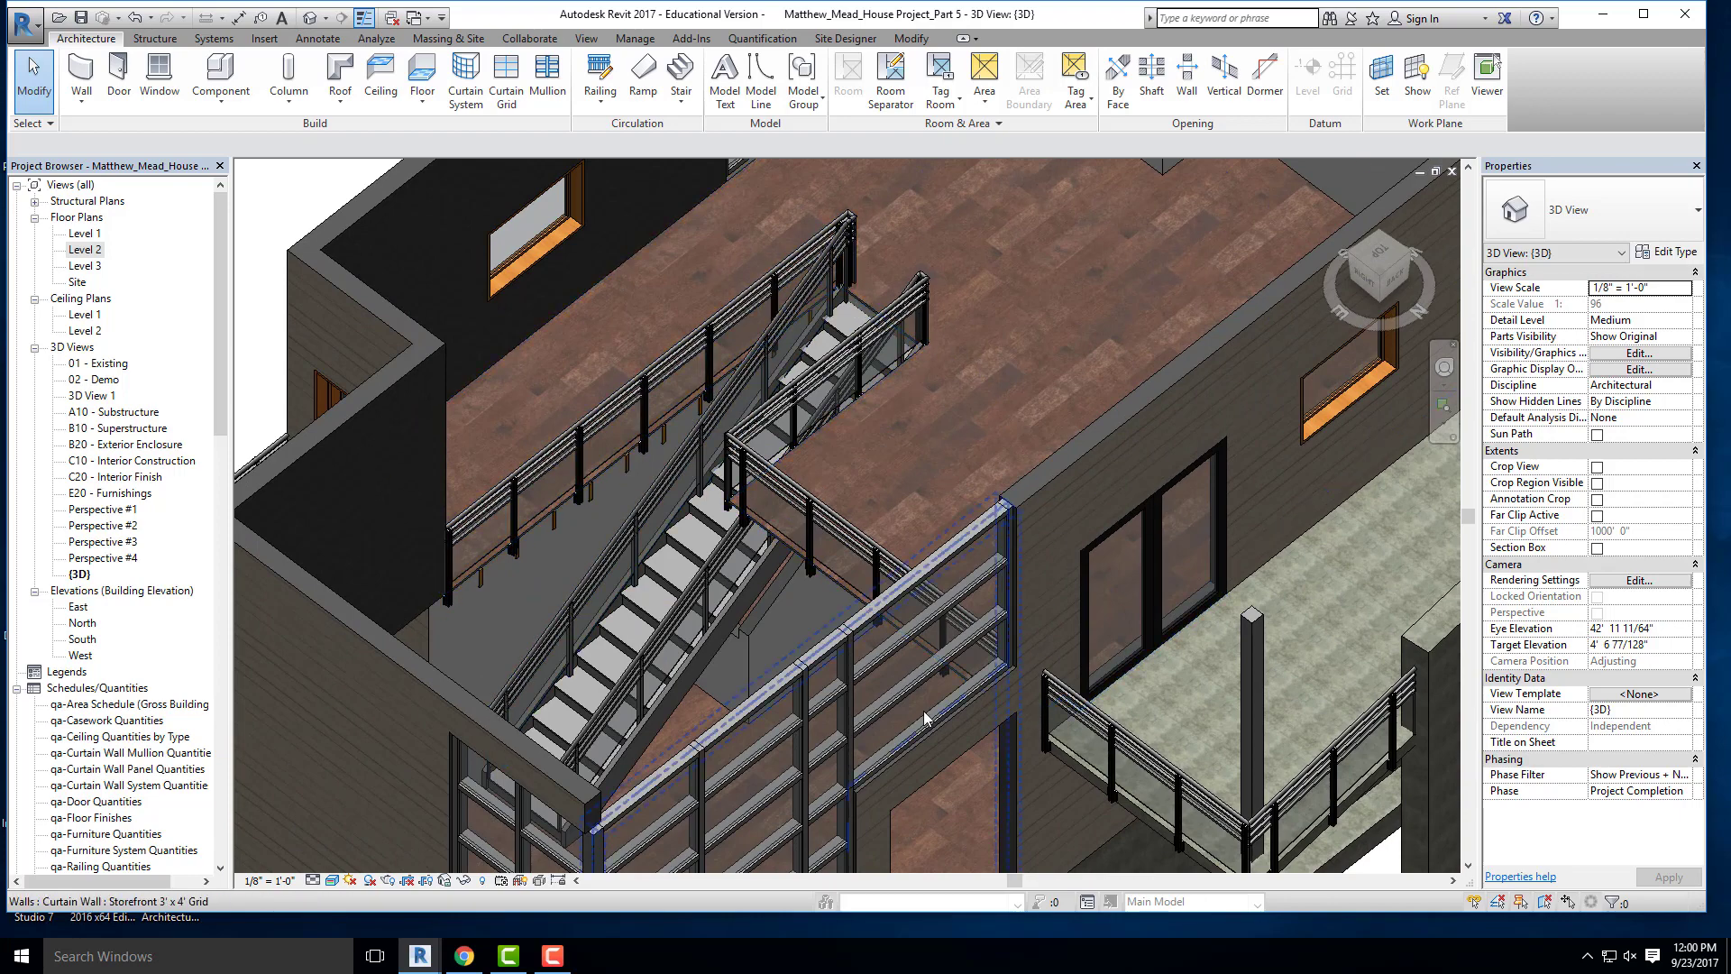
pyautogui.keyDown('shift'); pyautogui.moveTo(925, 718); pyautogui.dragTo(732, 640, button='middle'); pyautogui.keyUp('shift')
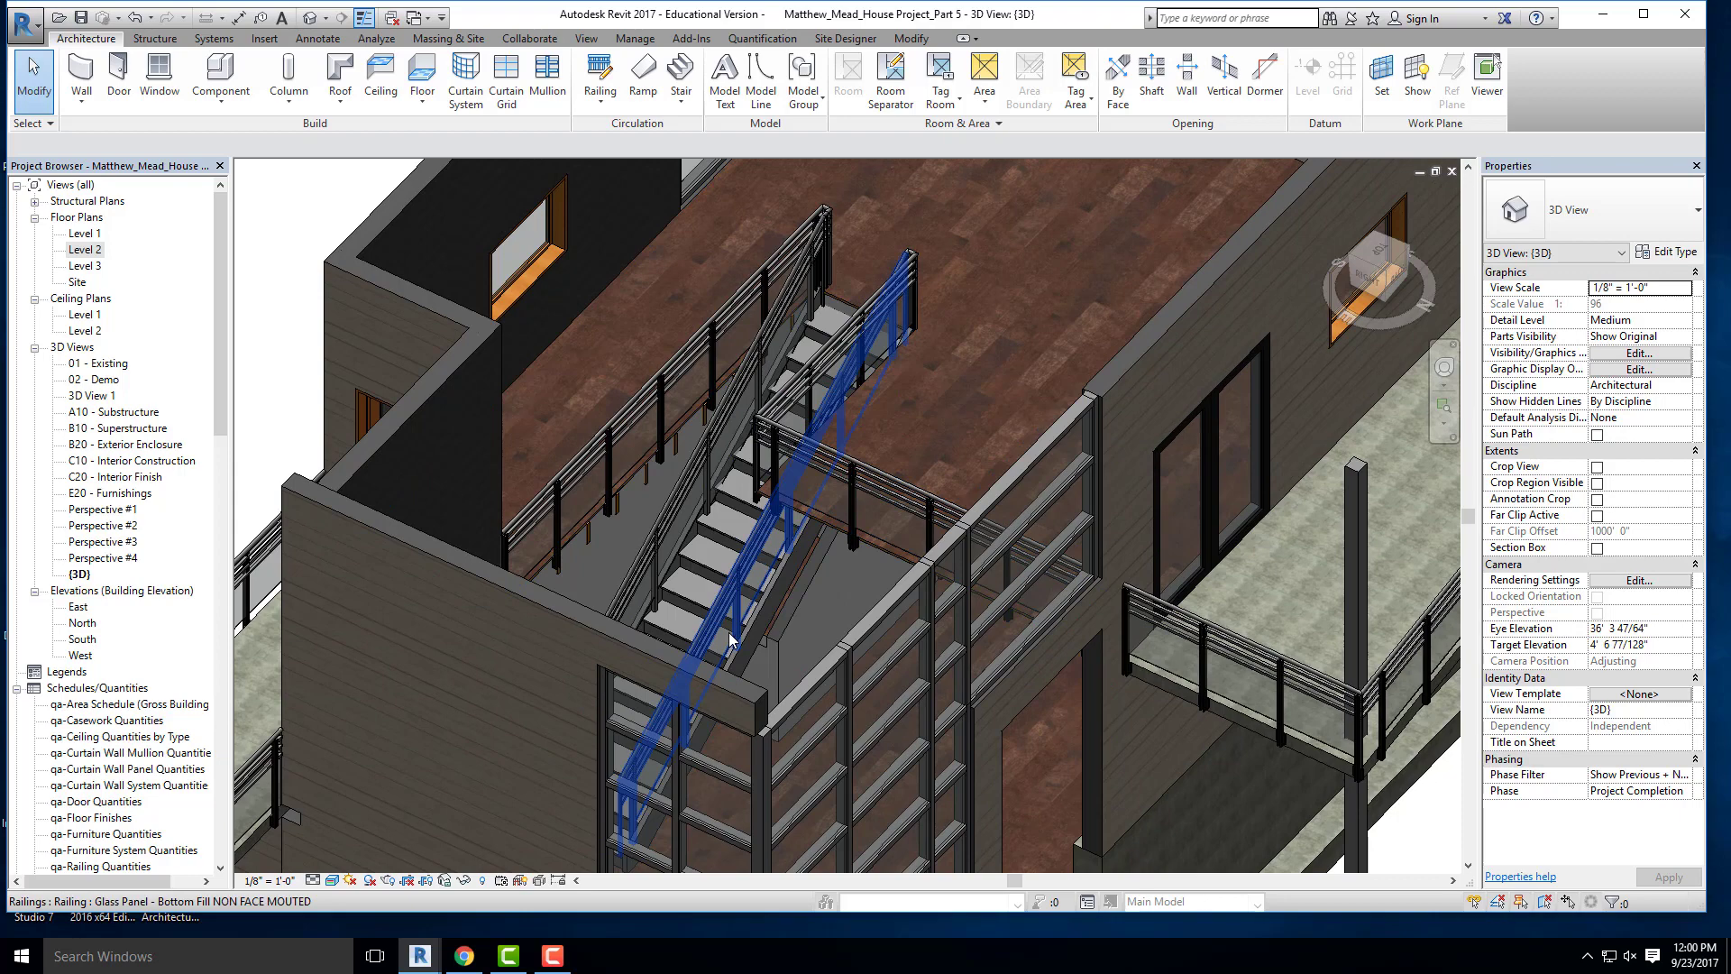
# - Undo the sloped profile edit of the long interior partition wall beside the stair
pyautogui.doubleClick(801, 633)
pyautogui.scroll(2, 865, 672)
pyautogui.moveTo(866, 672)
pyautogui.mouseDown(button='middle')
pyautogui.moveTo(855, 797)
pyautogui.moveTo(936, 665)
pyautogui.mouseUp(button='middle')
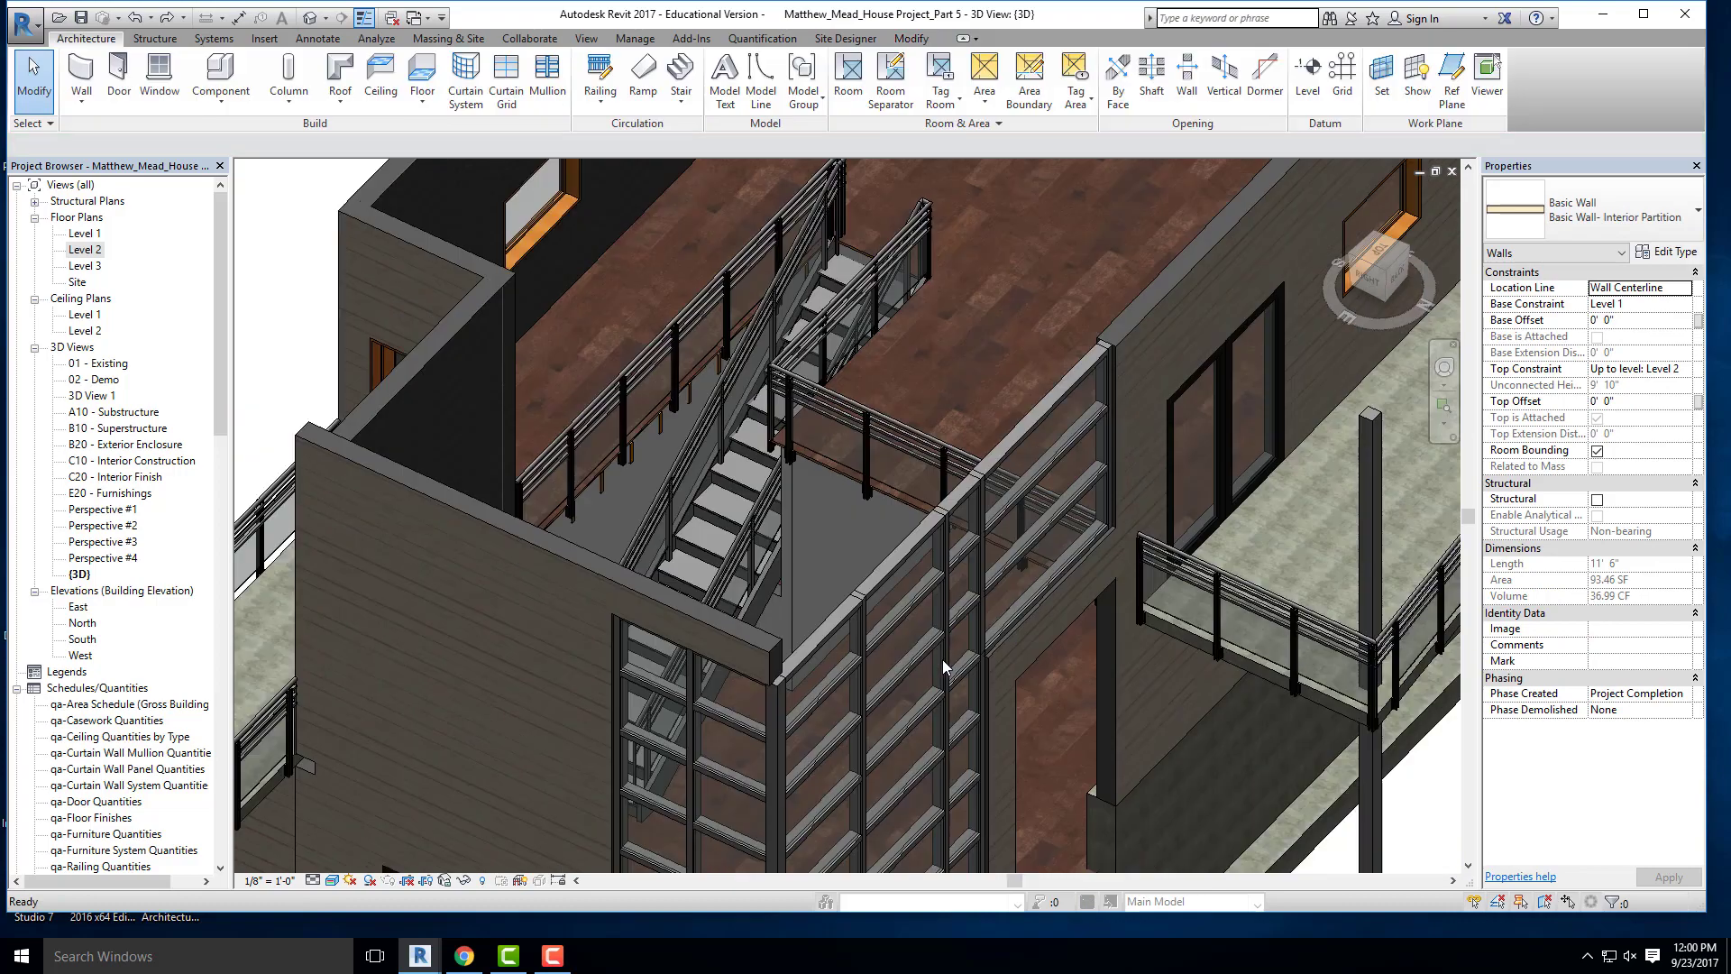
pyautogui.press('Escape')
pyautogui.keyDown('shift'); pyautogui.moveTo(891, 597); pyautogui.dragTo(1079, 566, button='middle'); pyautogui.keyUp('shift')
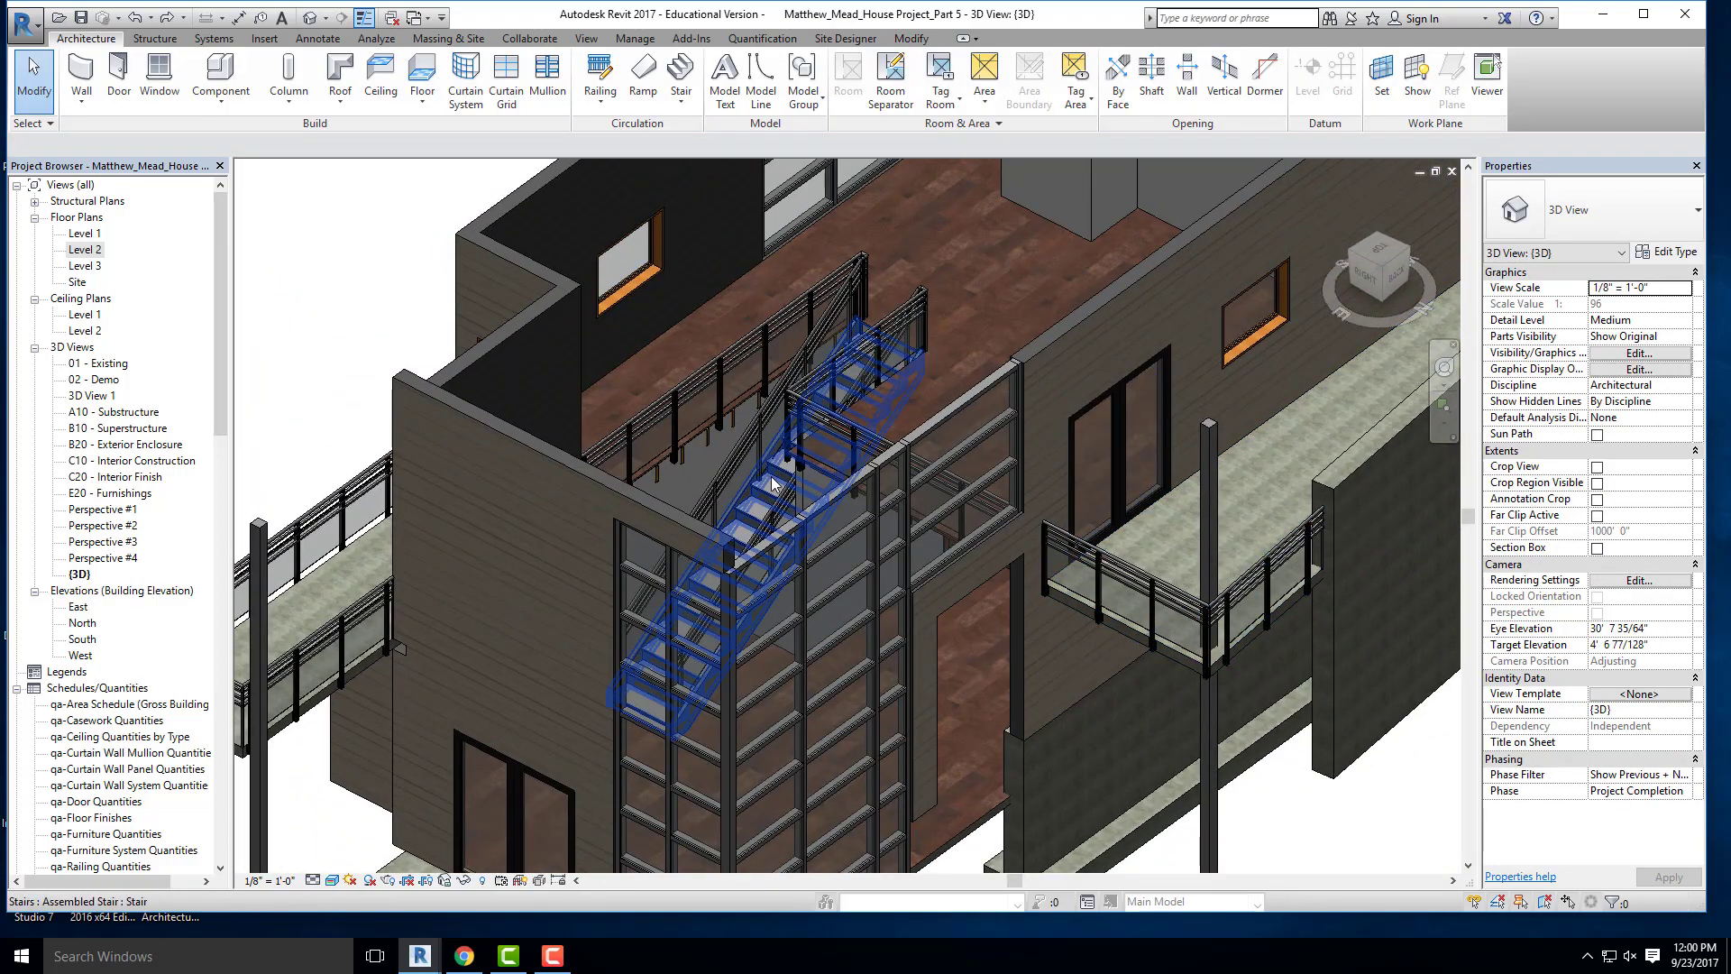
pyautogui.keyDown('shift'); pyautogui.moveTo(805, 483); pyautogui.dragTo(640, 560, button='middle'); pyautogui.keyUp('shift')
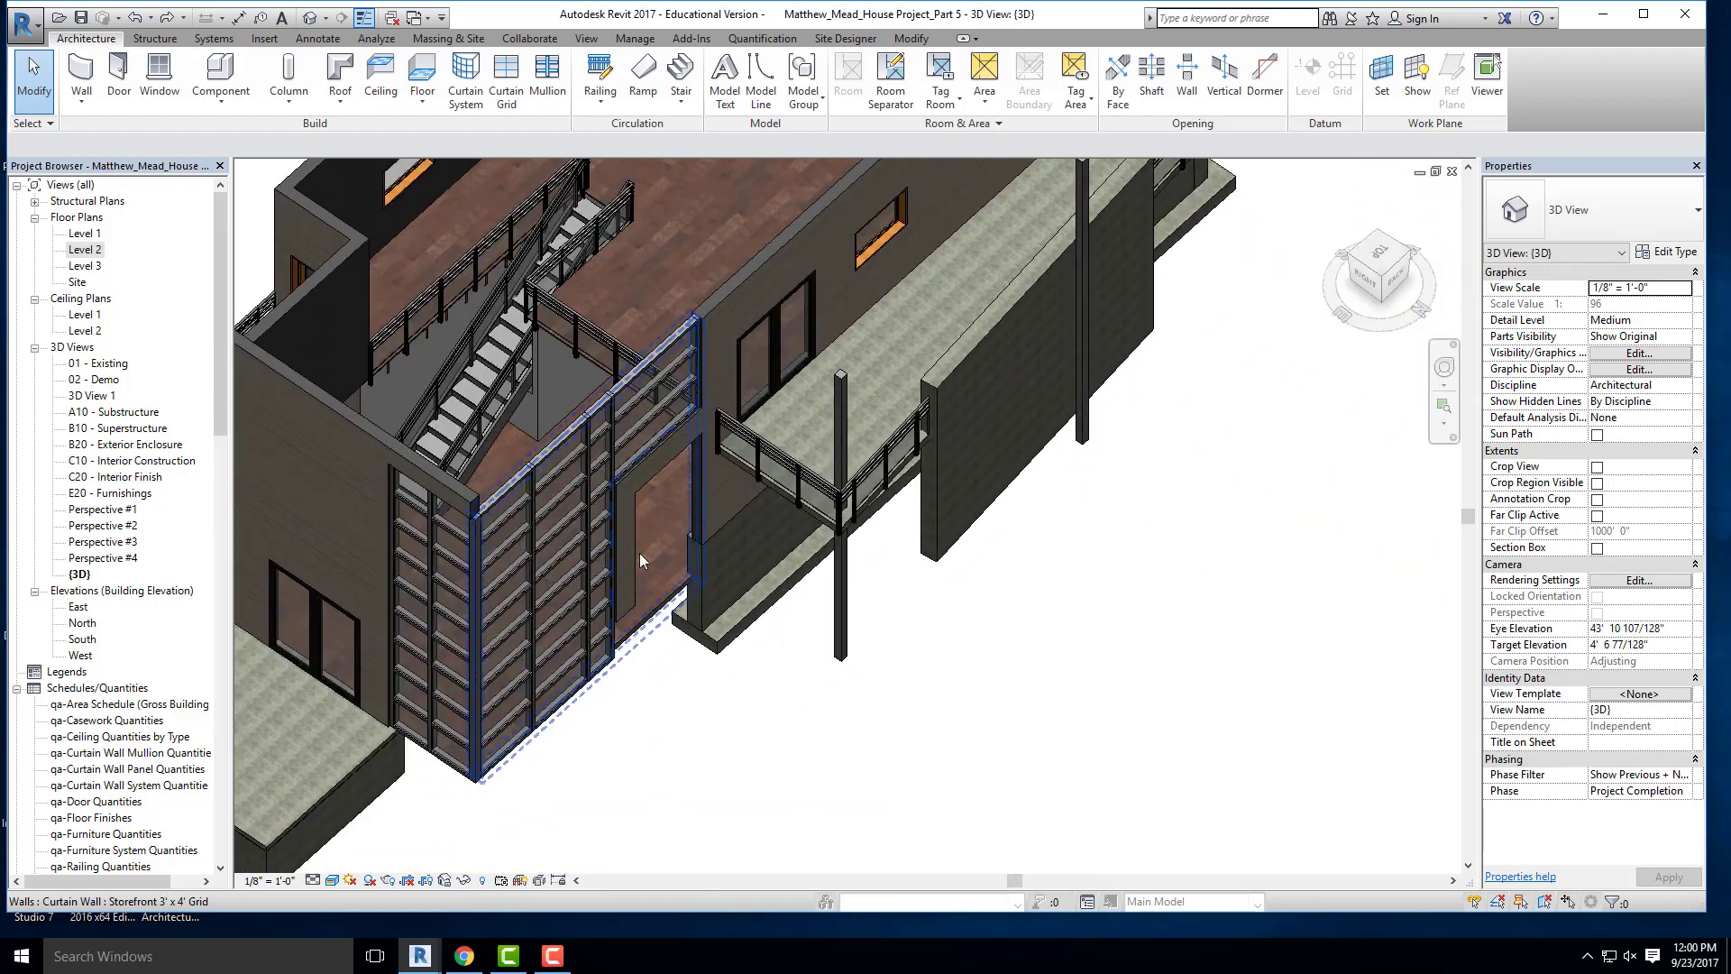
pyautogui.scroll(-3, 1220, 596)
pyautogui.keyDown('shift'); pyautogui.moveTo(929, 663); pyautogui.dragTo(947, 586, button='middle'); pyautogui.keyUp('shift')
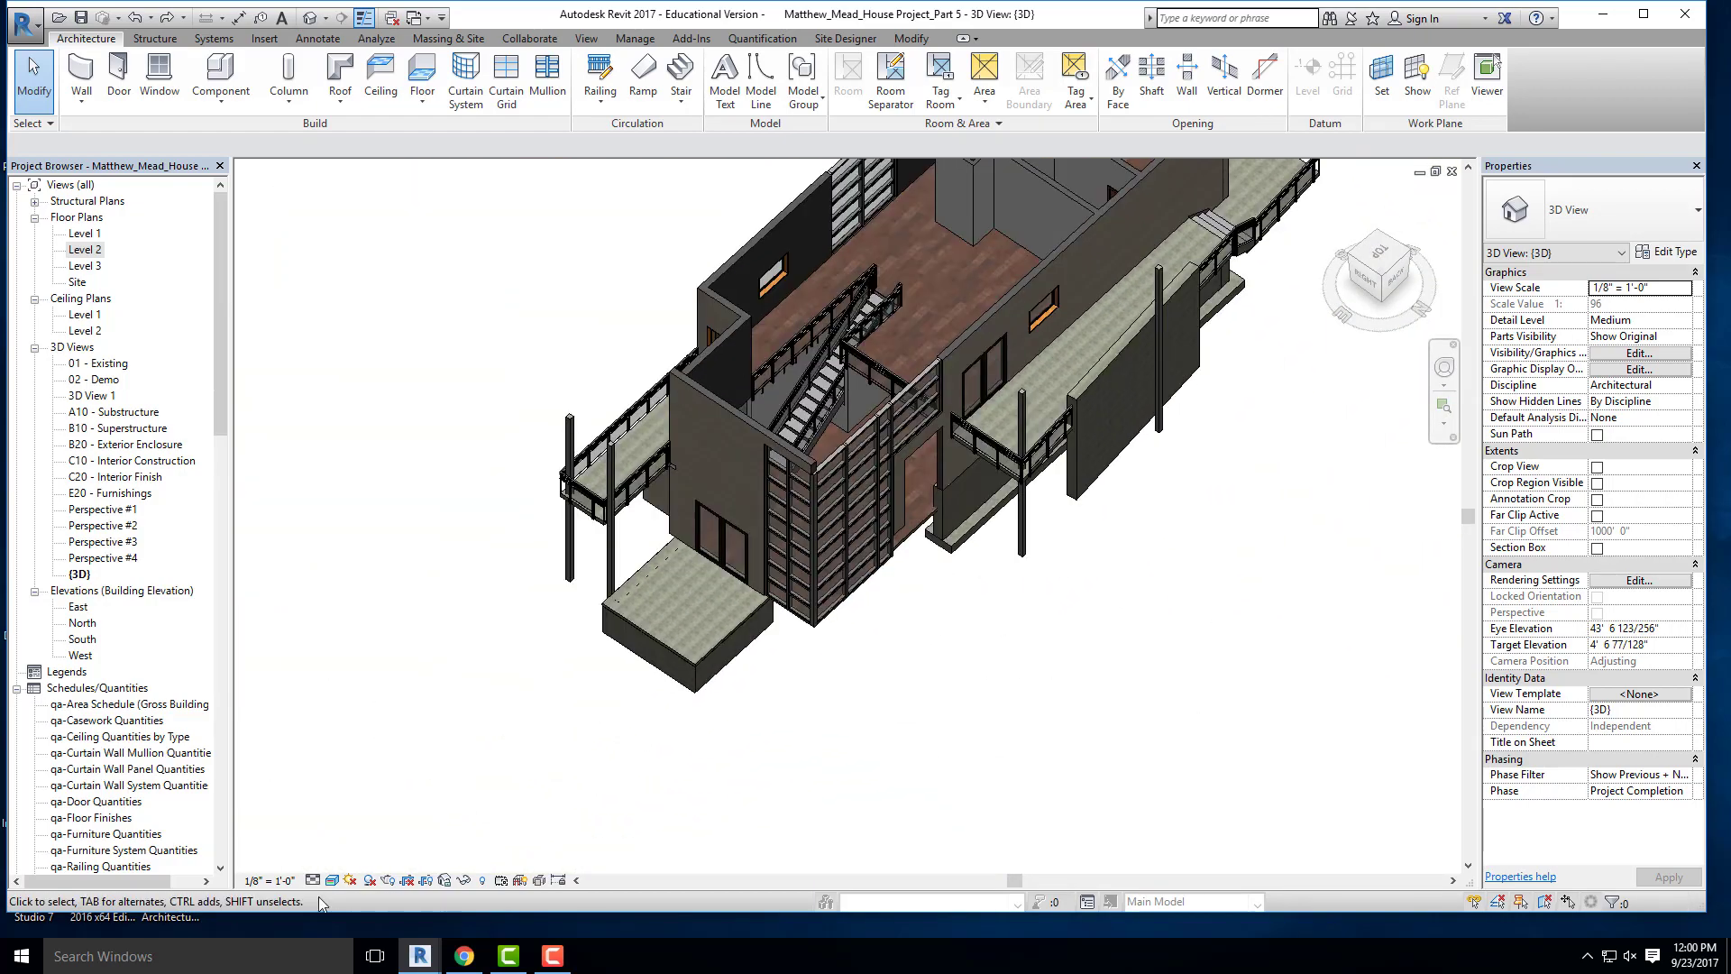
# - Switch to the Part 6 PDF instructions in Chrome and read the pages on the Level 3 roof system and its four beams
pyautogui.click(464, 956)
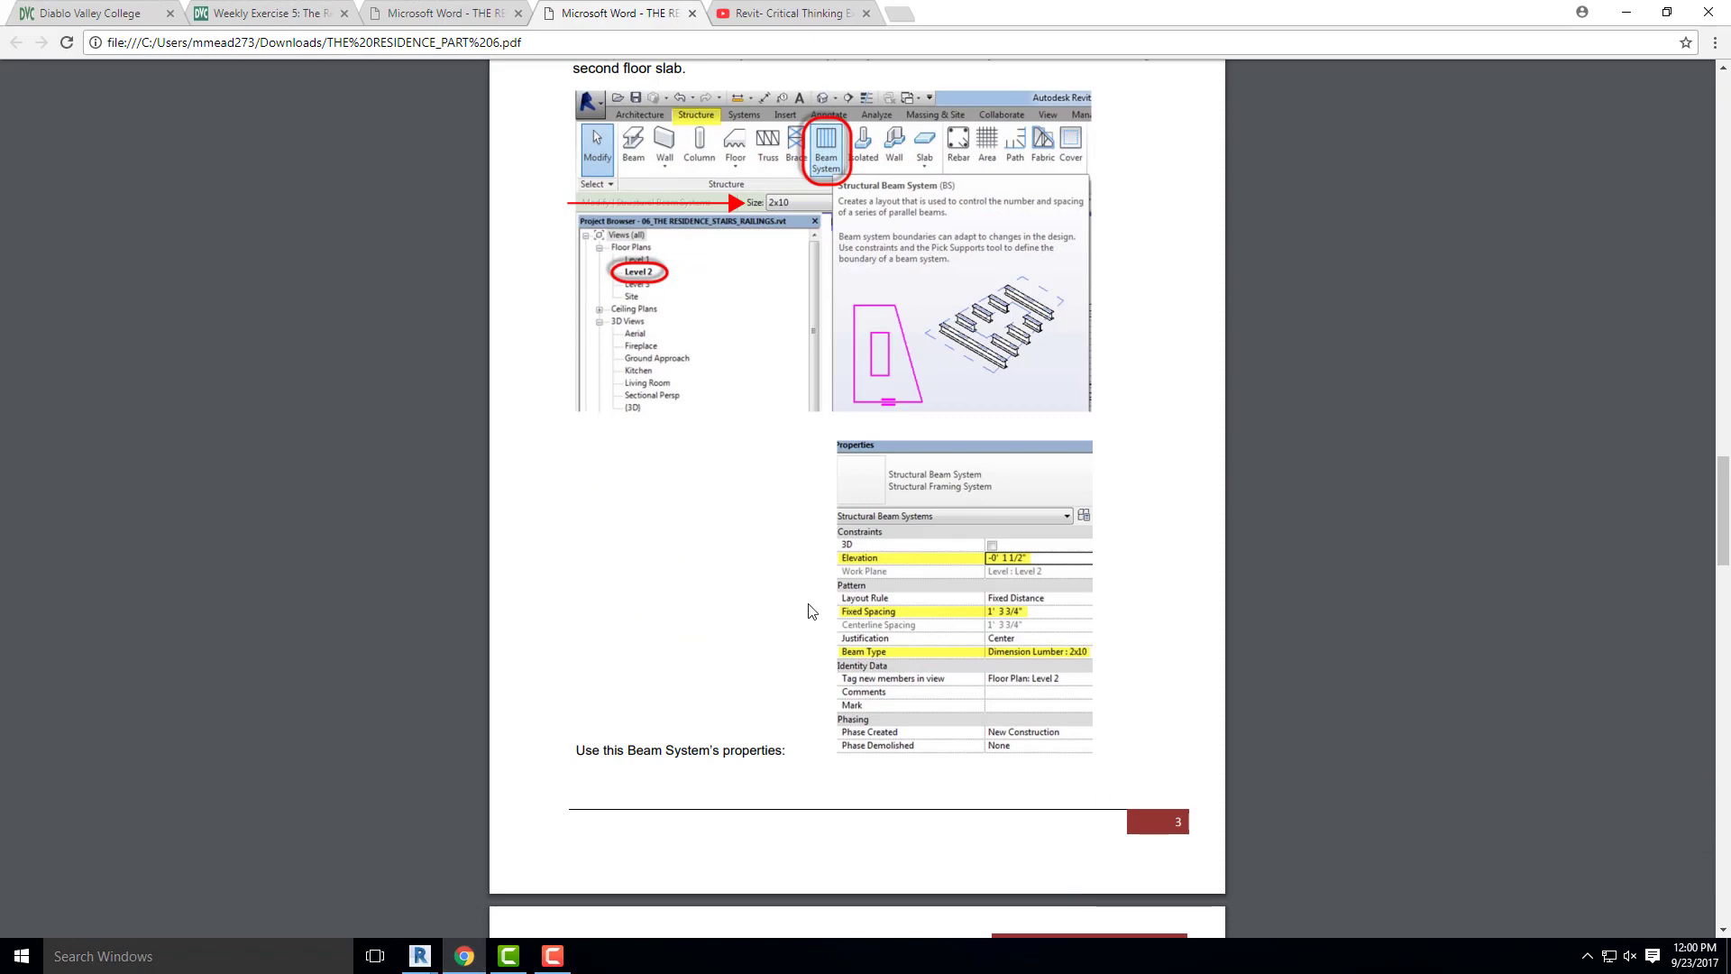
pyautogui.scroll(-9, 809, 612)
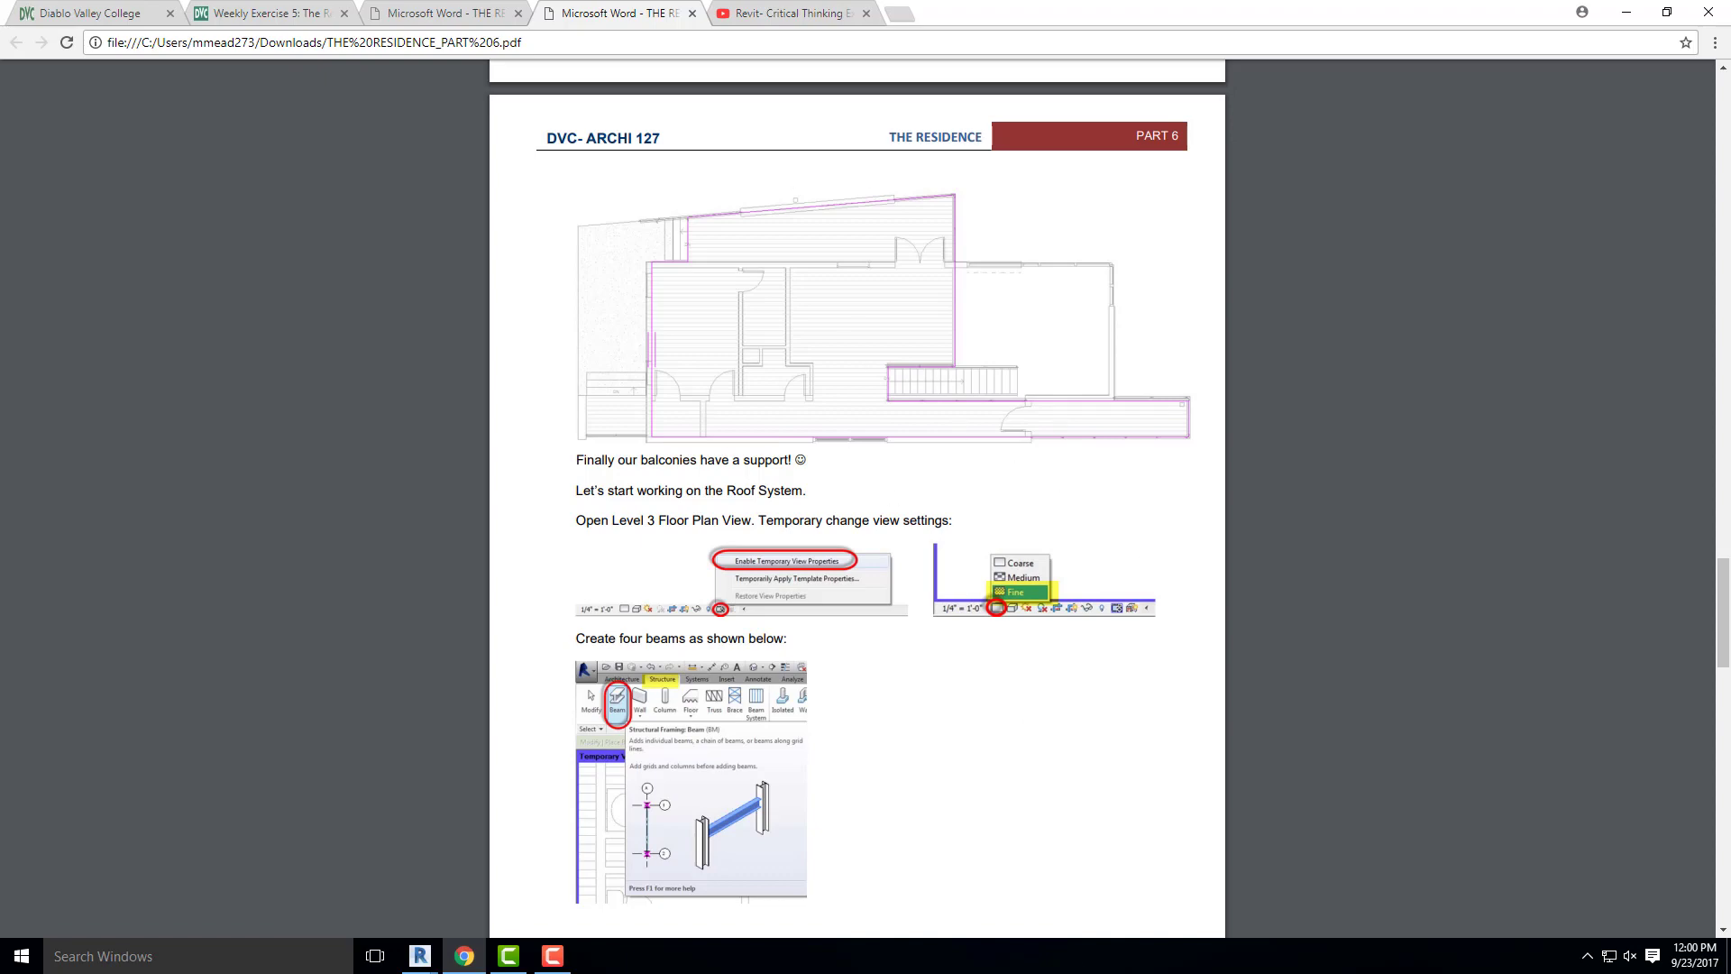
pyautogui.scroll(-6, 853, 457)
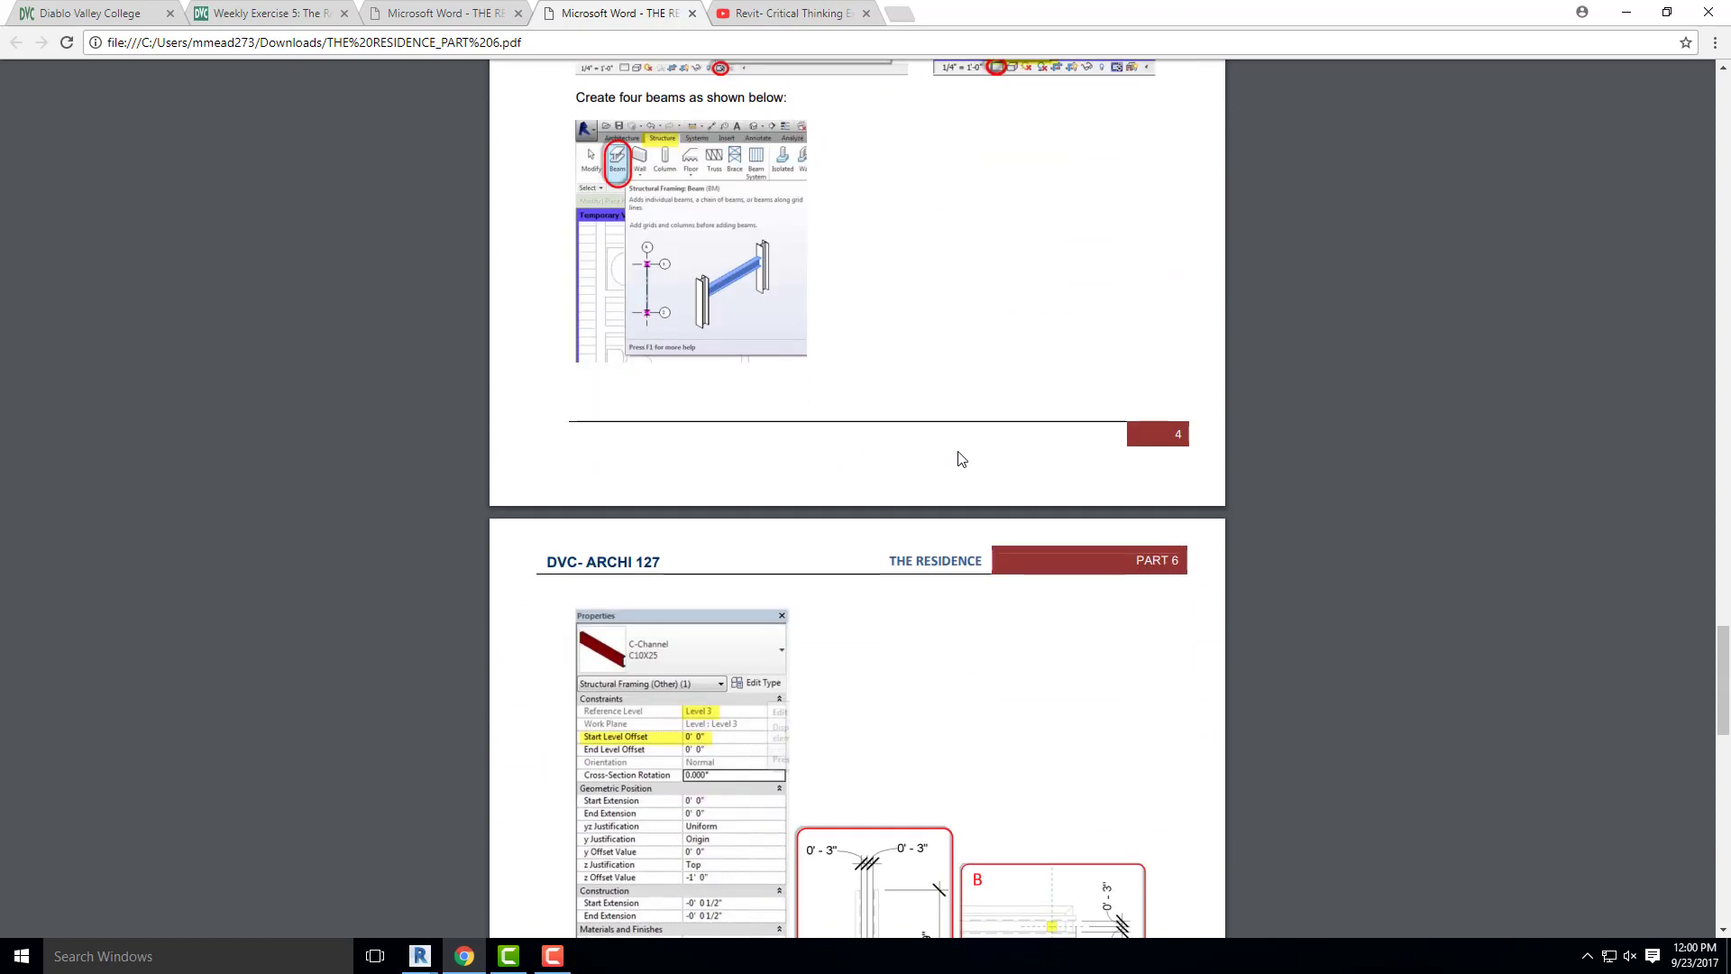
pyautogui.scroll(-2, 962, 459)
pyautogui.scroll(-2, 1105, 545)
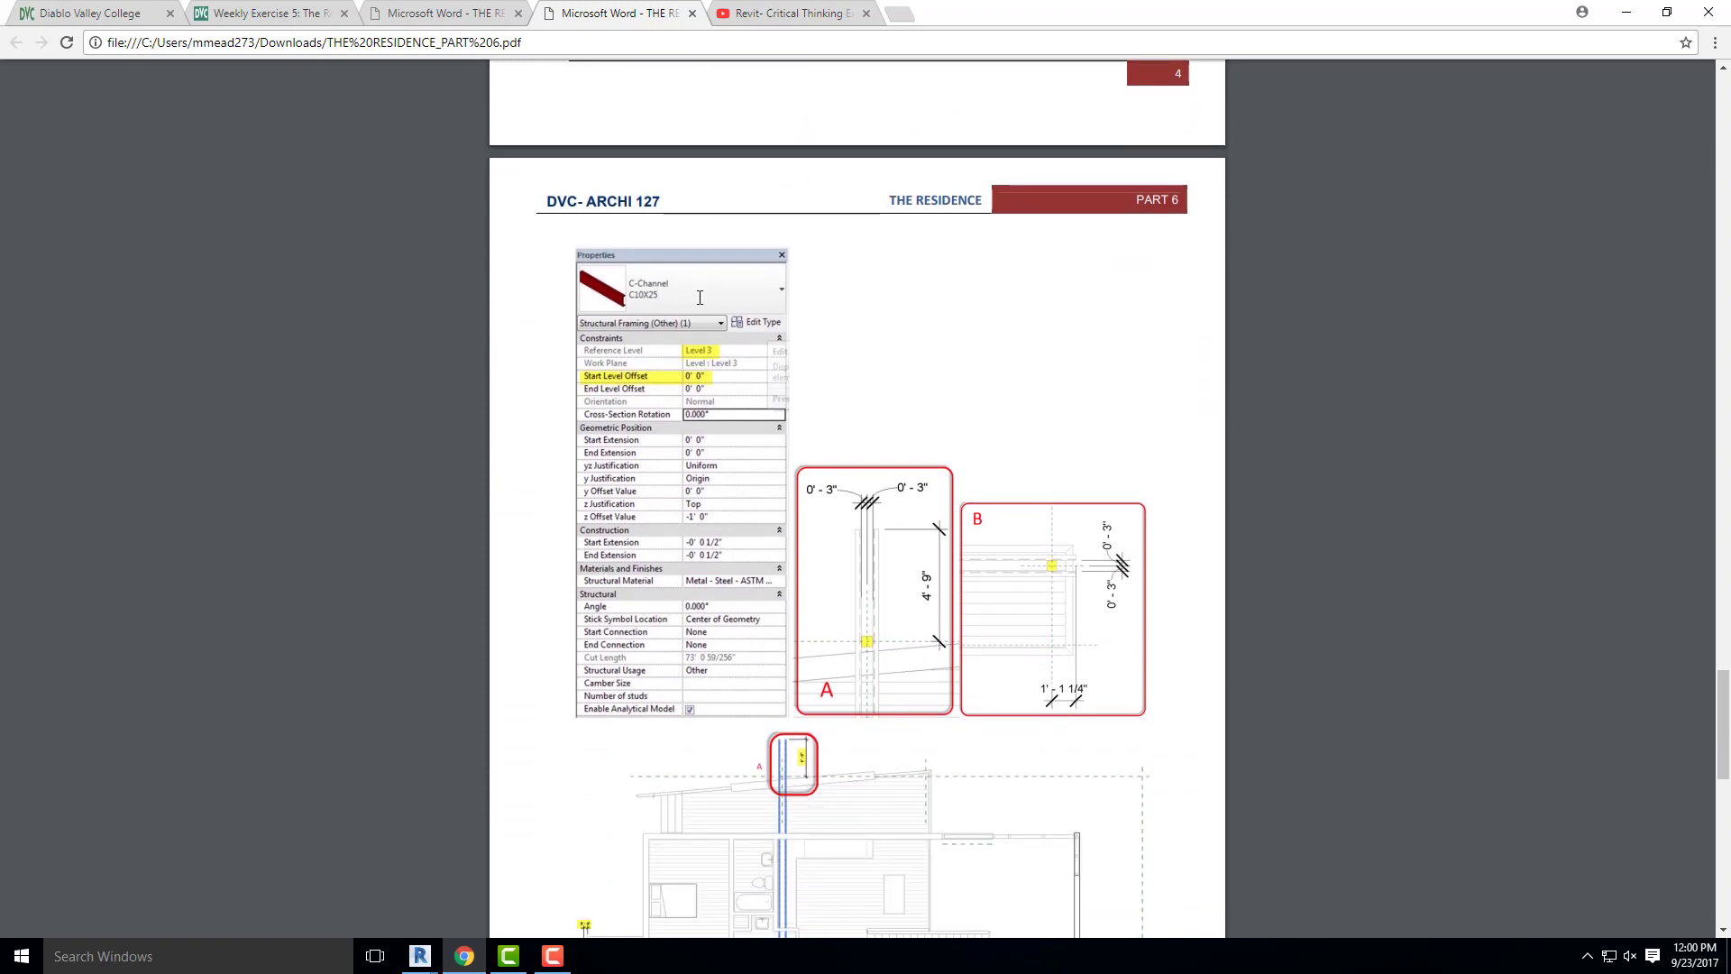
pyautogui.scroll(10, 835, 456)
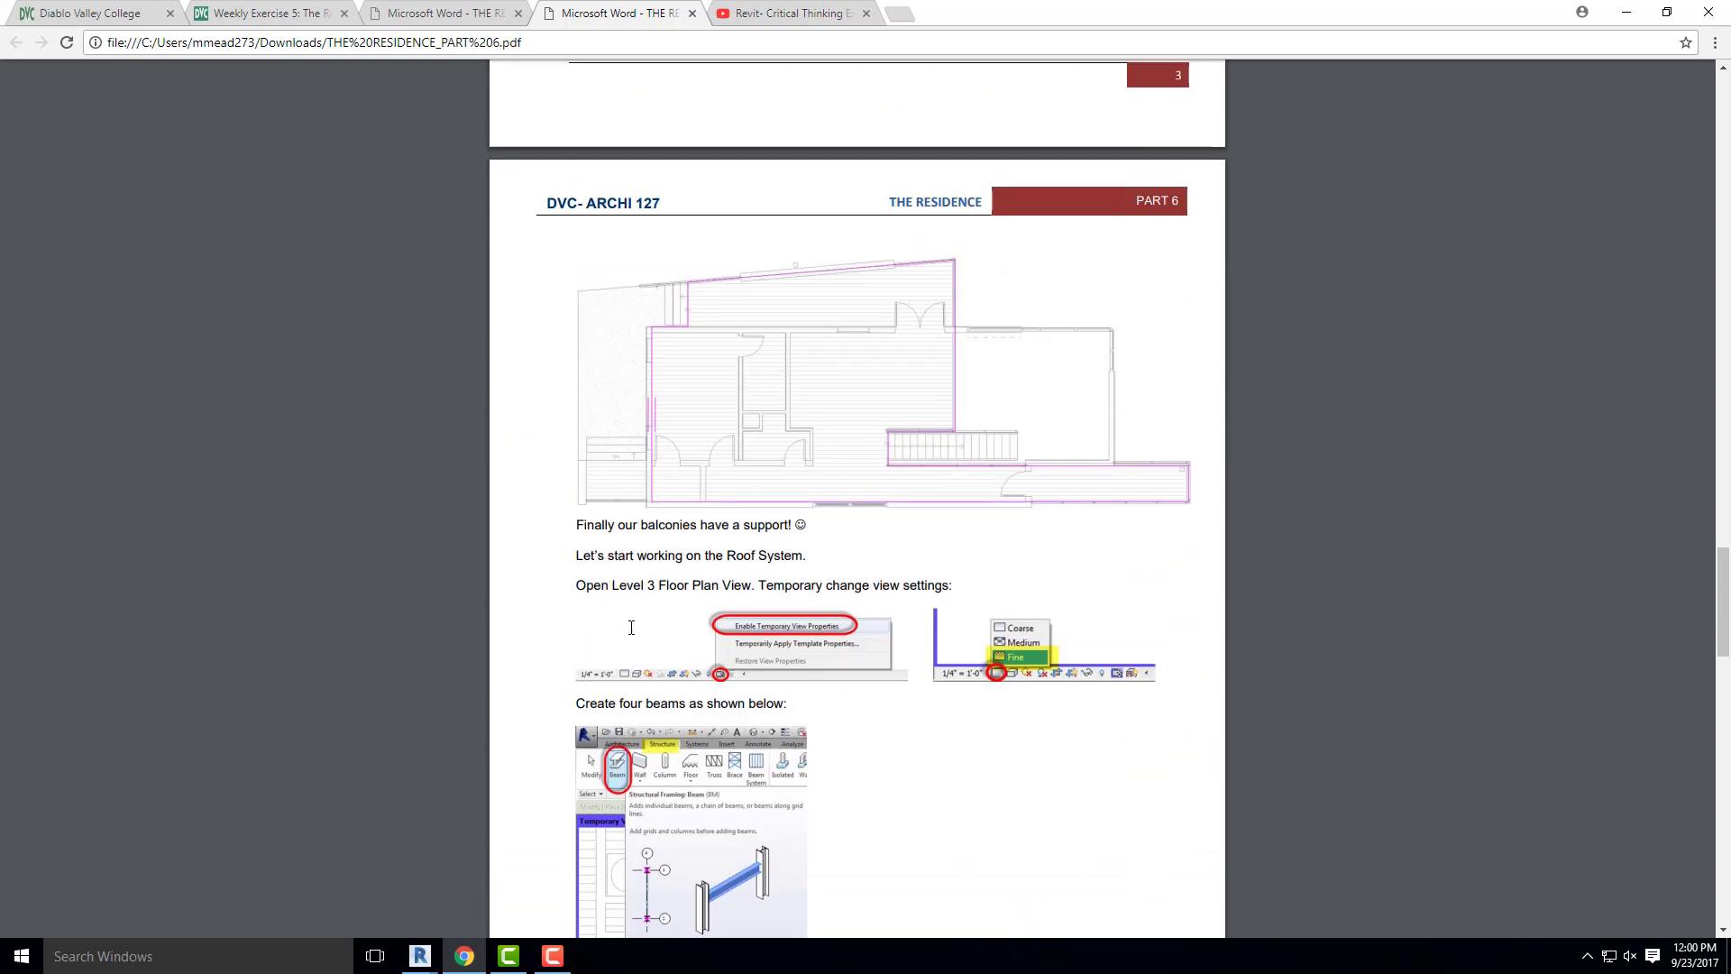
# - Leave the PDF instructions, switch back to Revit, and open the Level 2 floor plan around the house
pyautogui.scroll(1, 762, 663)
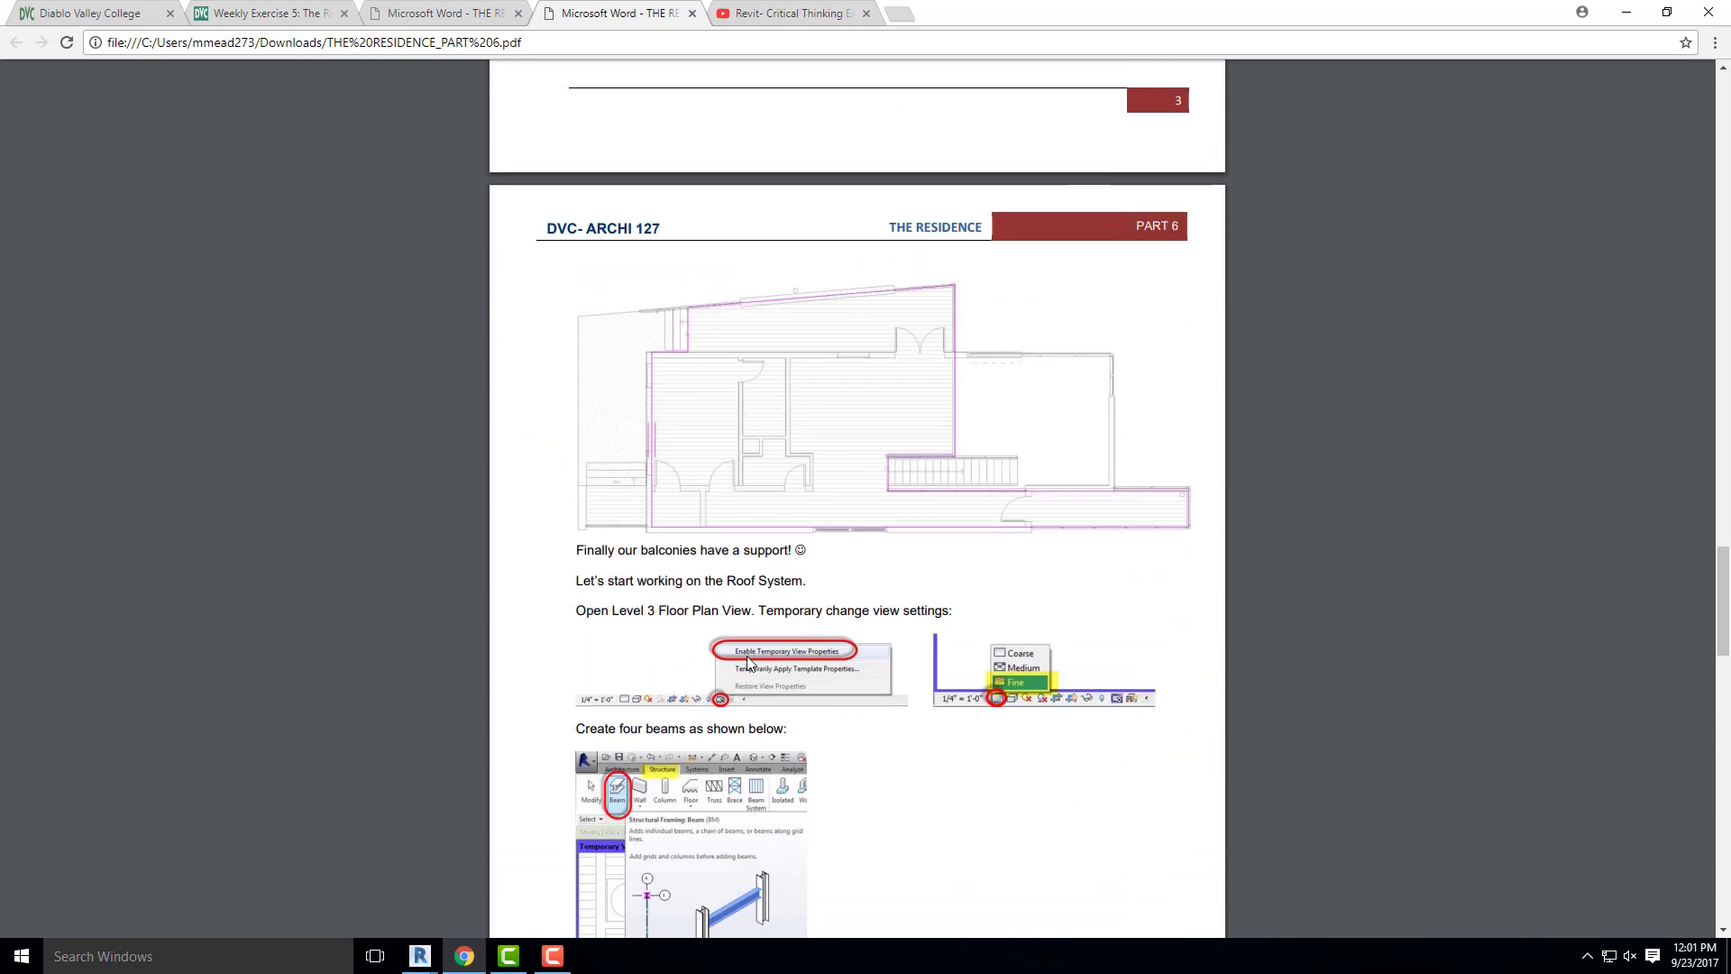
pyautogui.click(1627, 20)
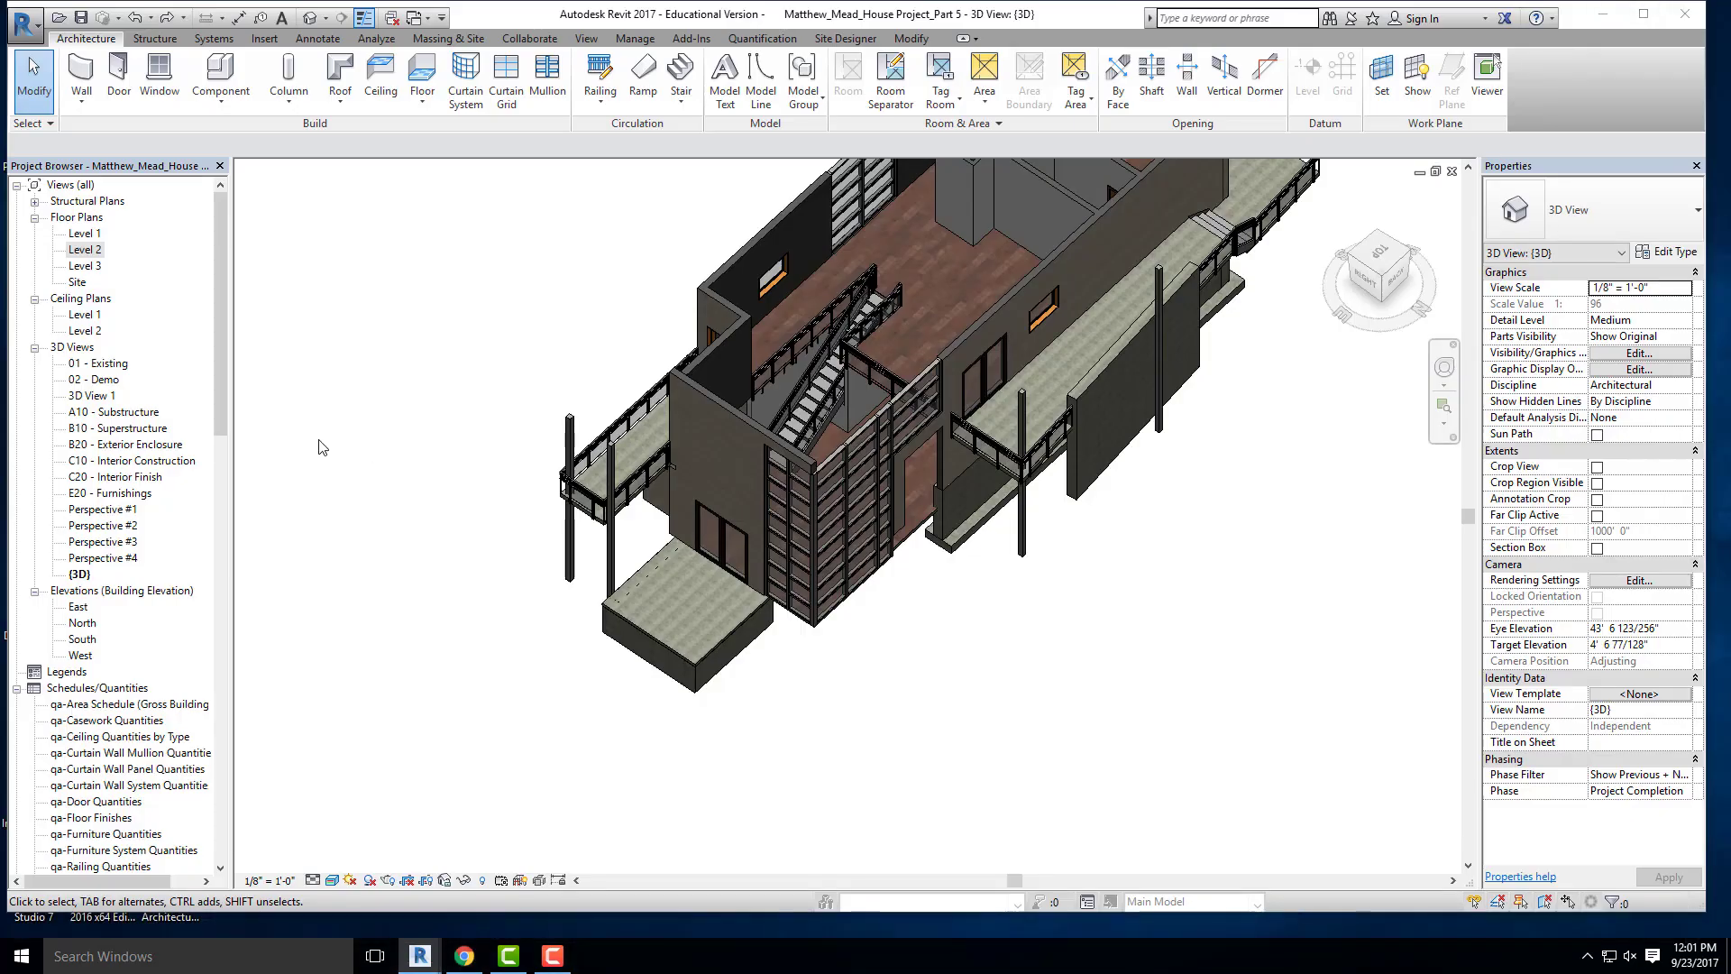
pyautogui.doubleClick(97, 252)
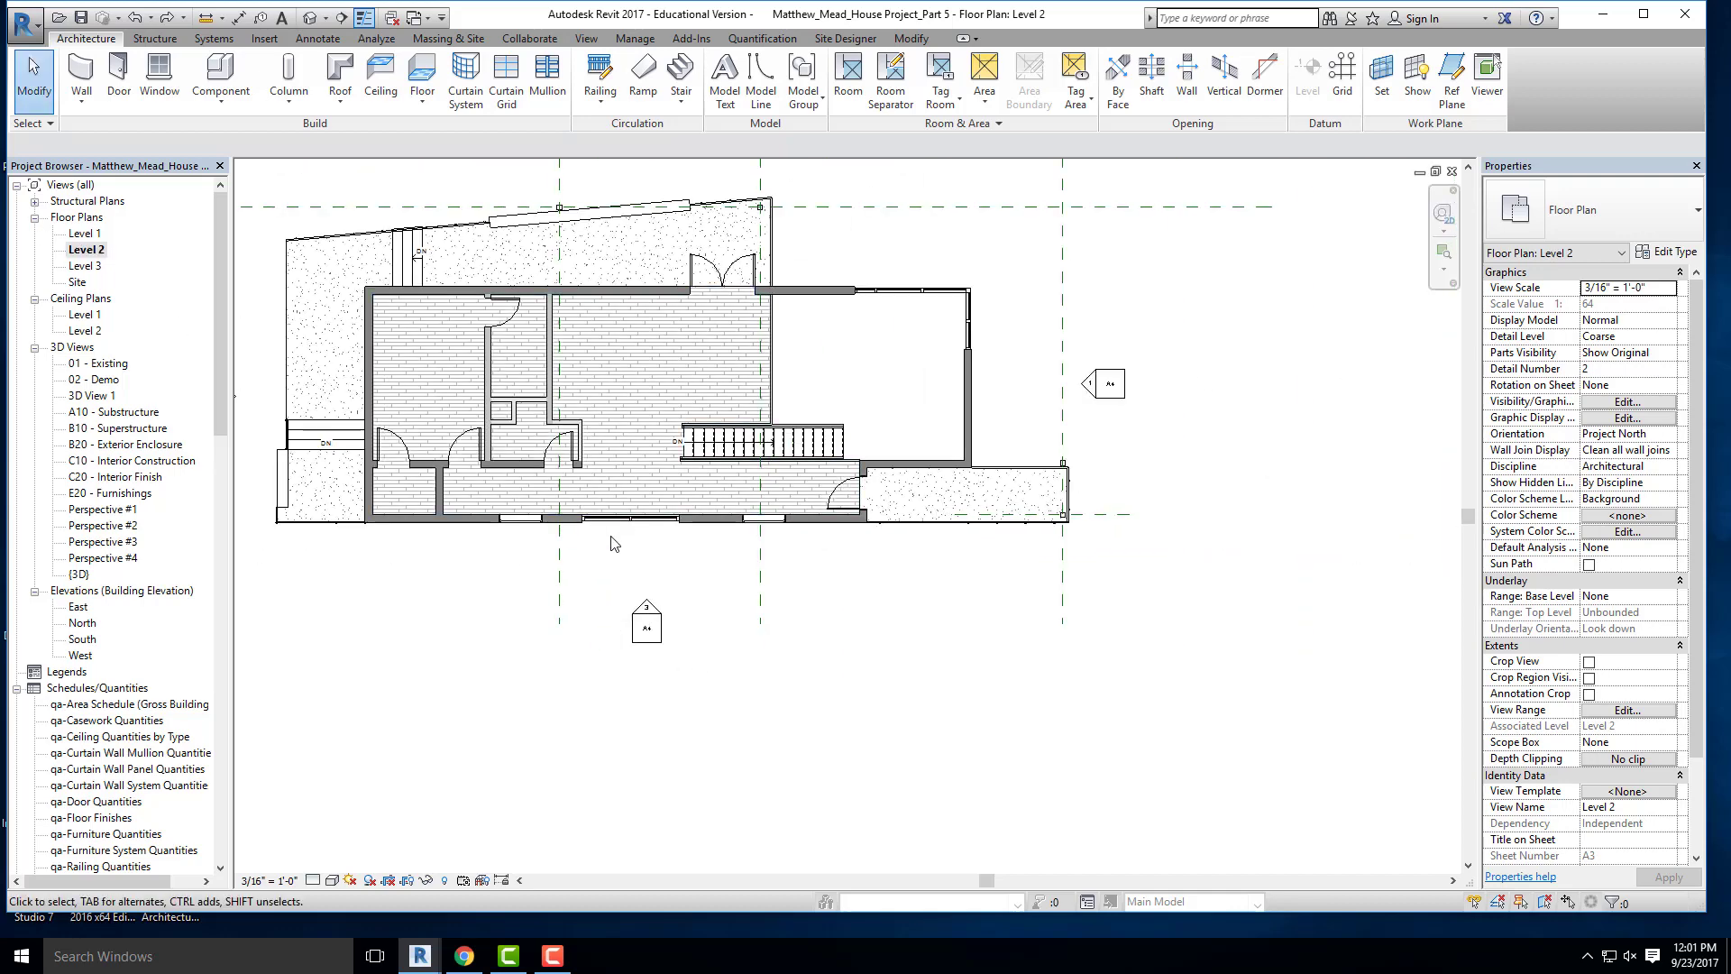
pyautogui.scroll(3, 468, 472)
pyautogui.moveTo(468, 472); pyautogui.dragTo(661, 607, button='middle')
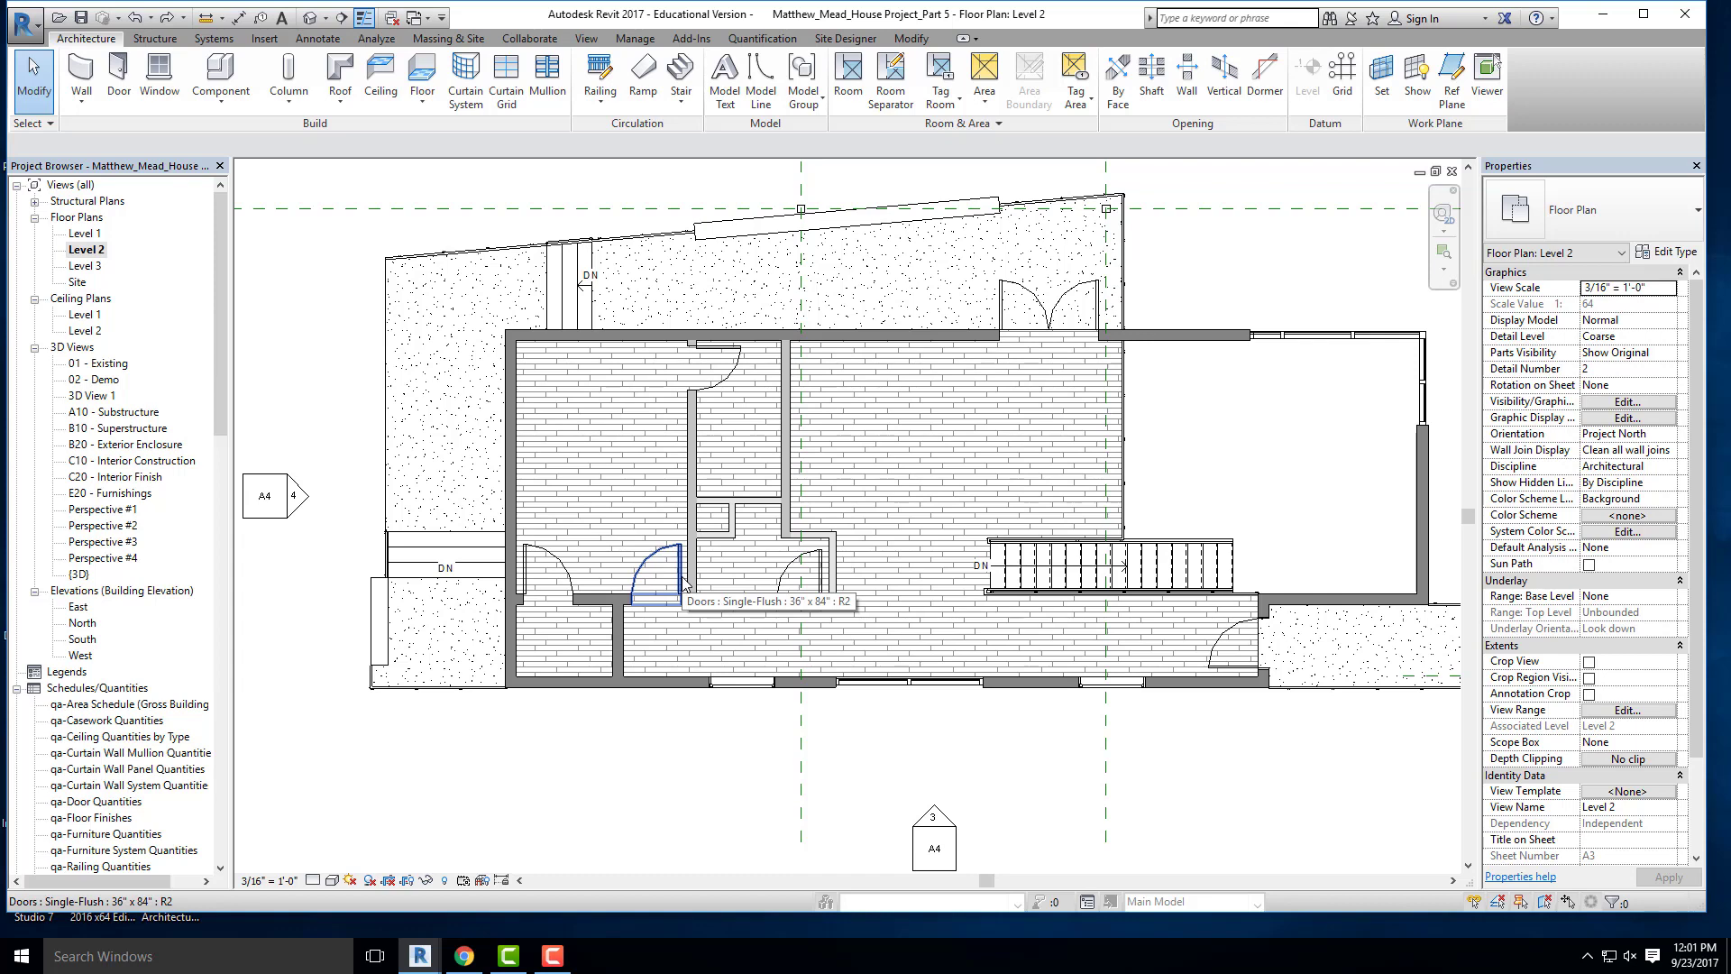
# - Try the Medium and Fine detail levels on the Level 2 floor plan
pyautogui.click(333, 880)
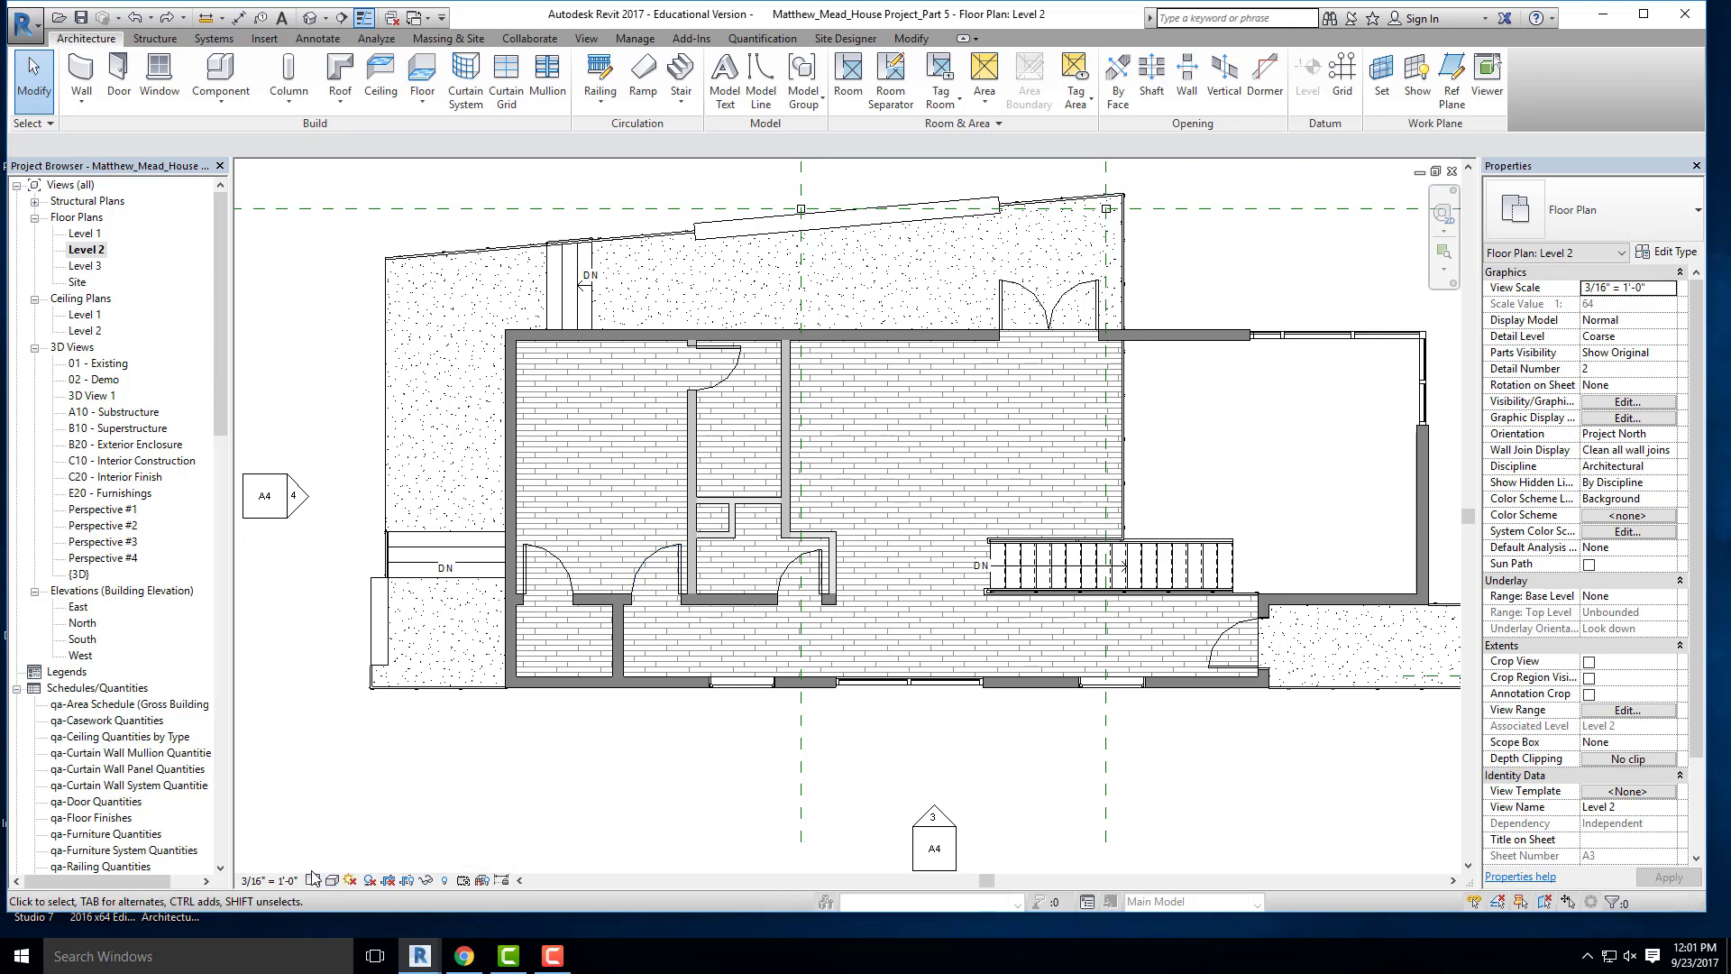
pyautogui.click(313, 880)
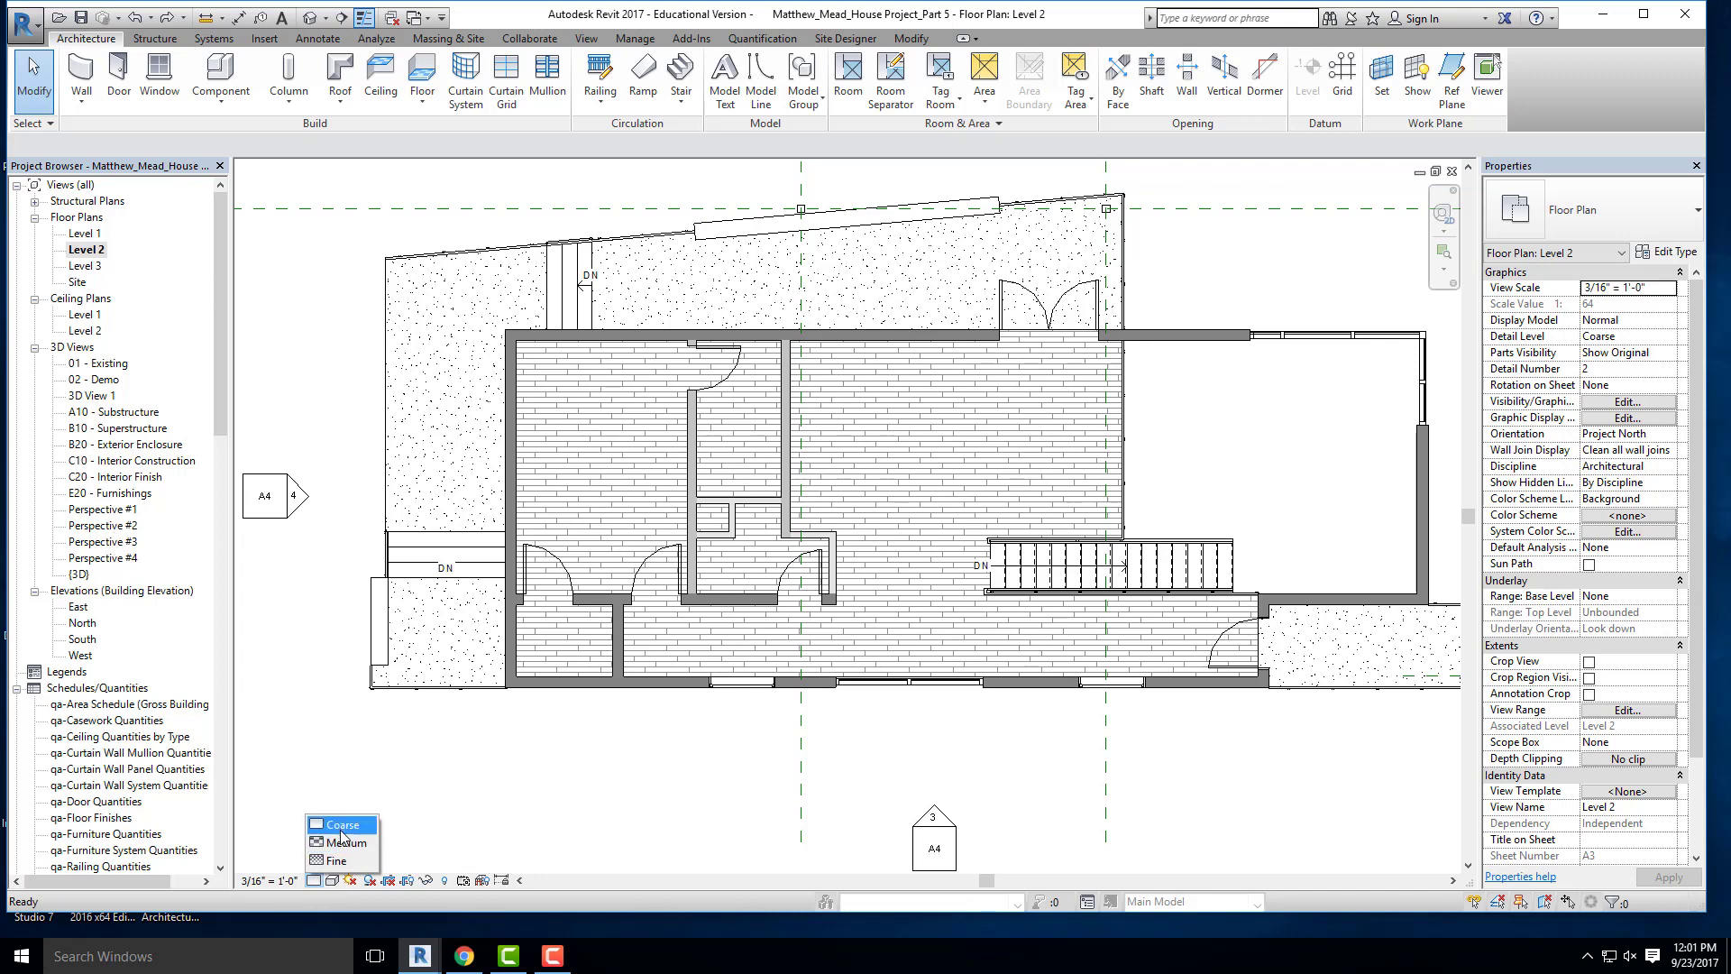
pyautogui.click(315, 880)
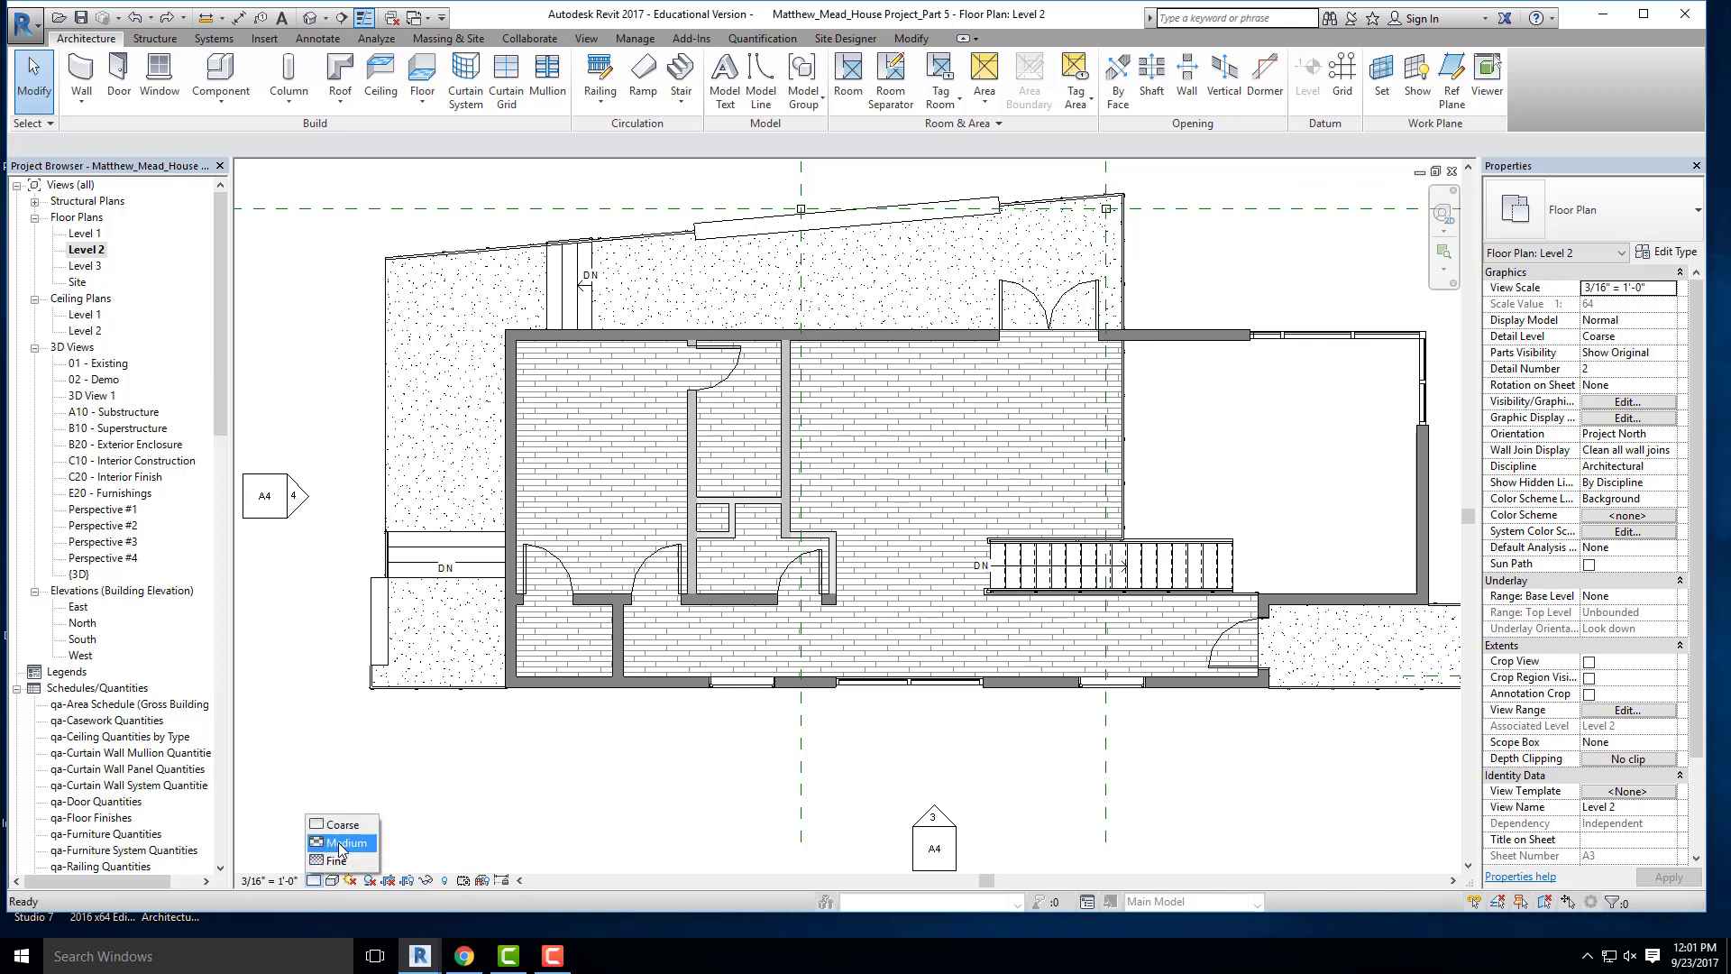
pyautogui.click(343, 842)
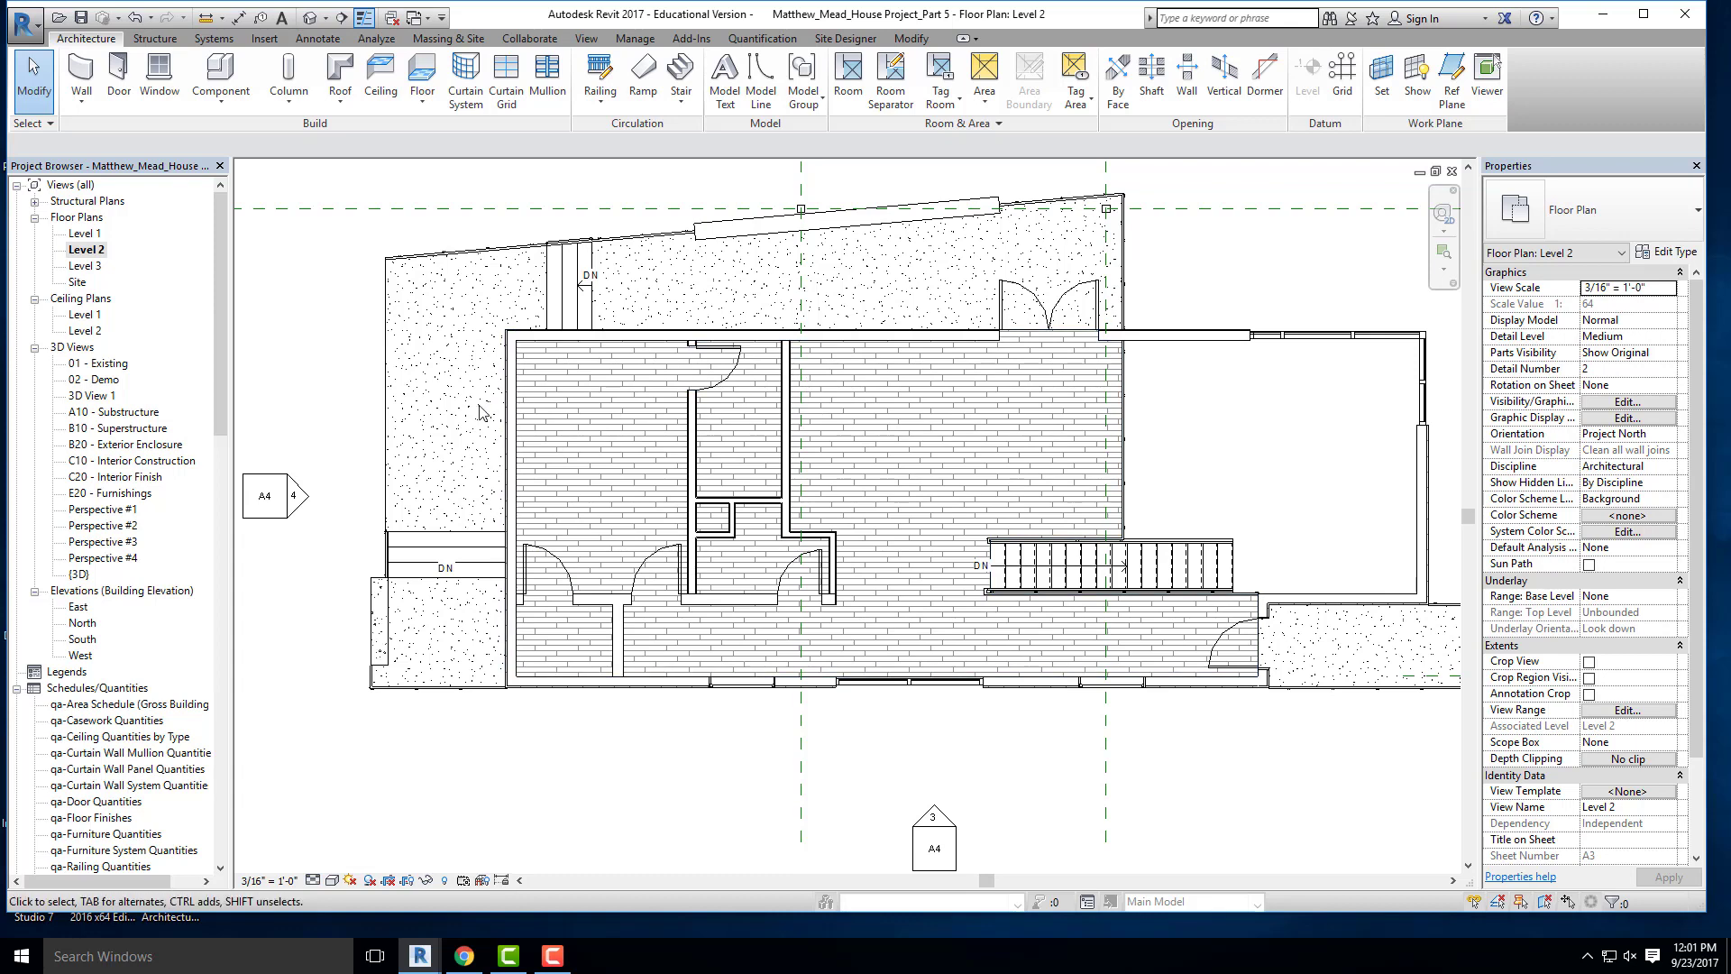
pyautogui.click(333, 881)
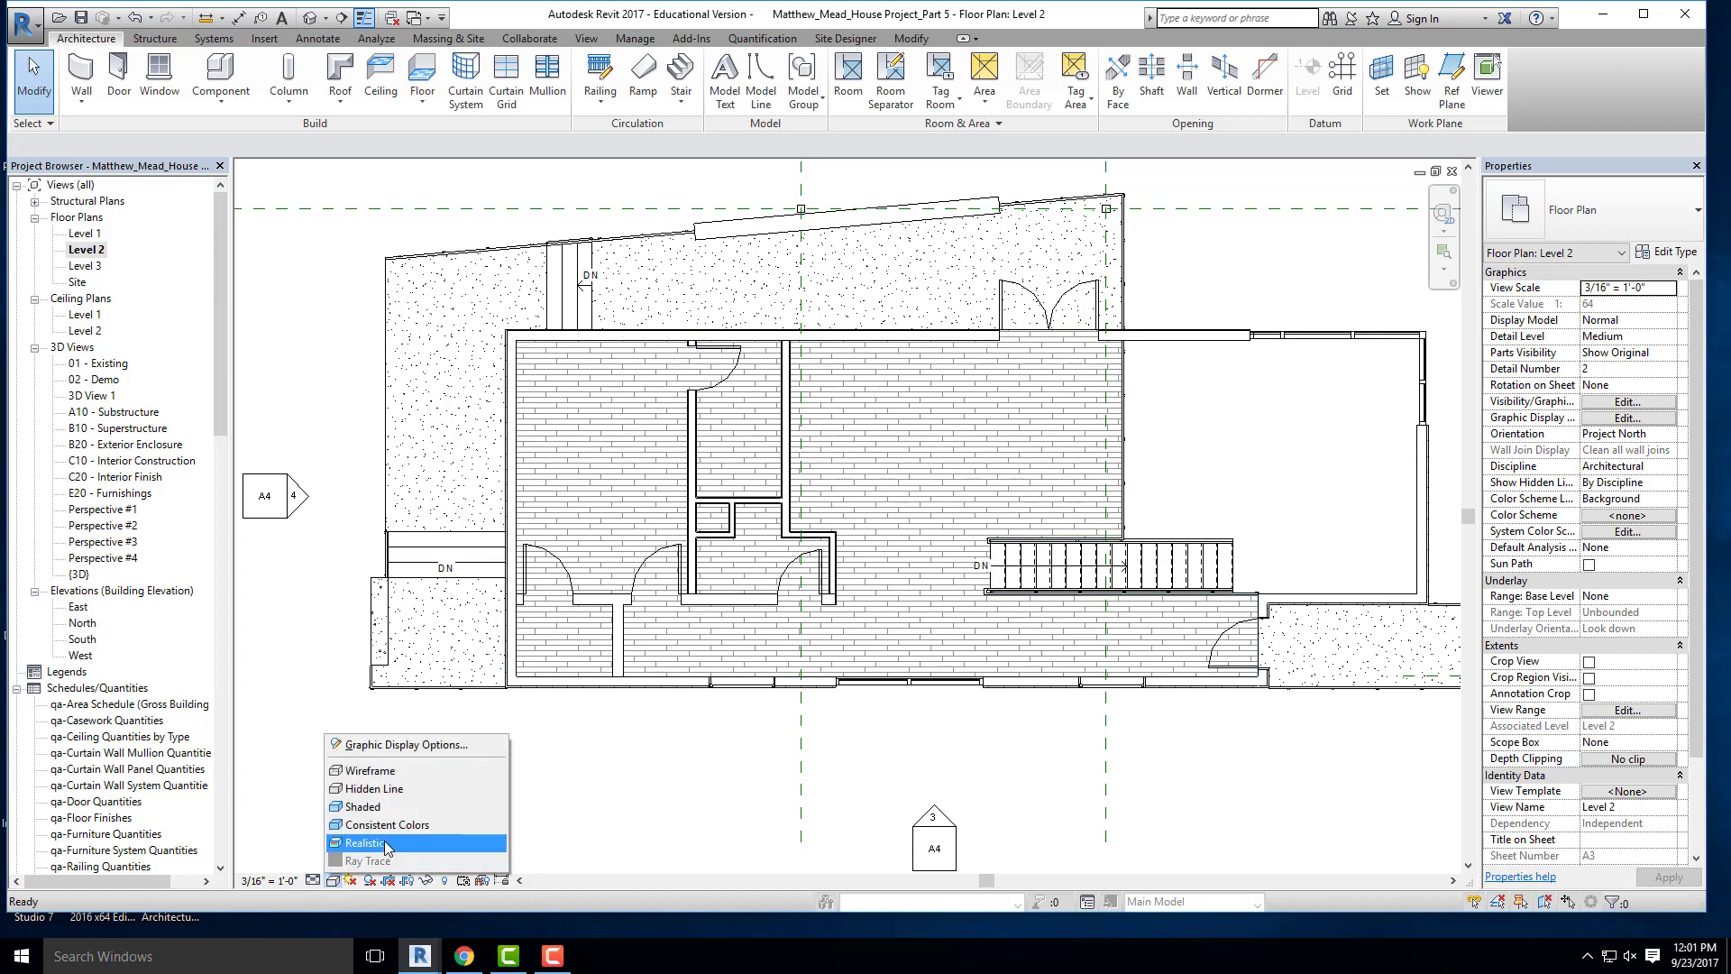
pyautogui.click(388, 845)
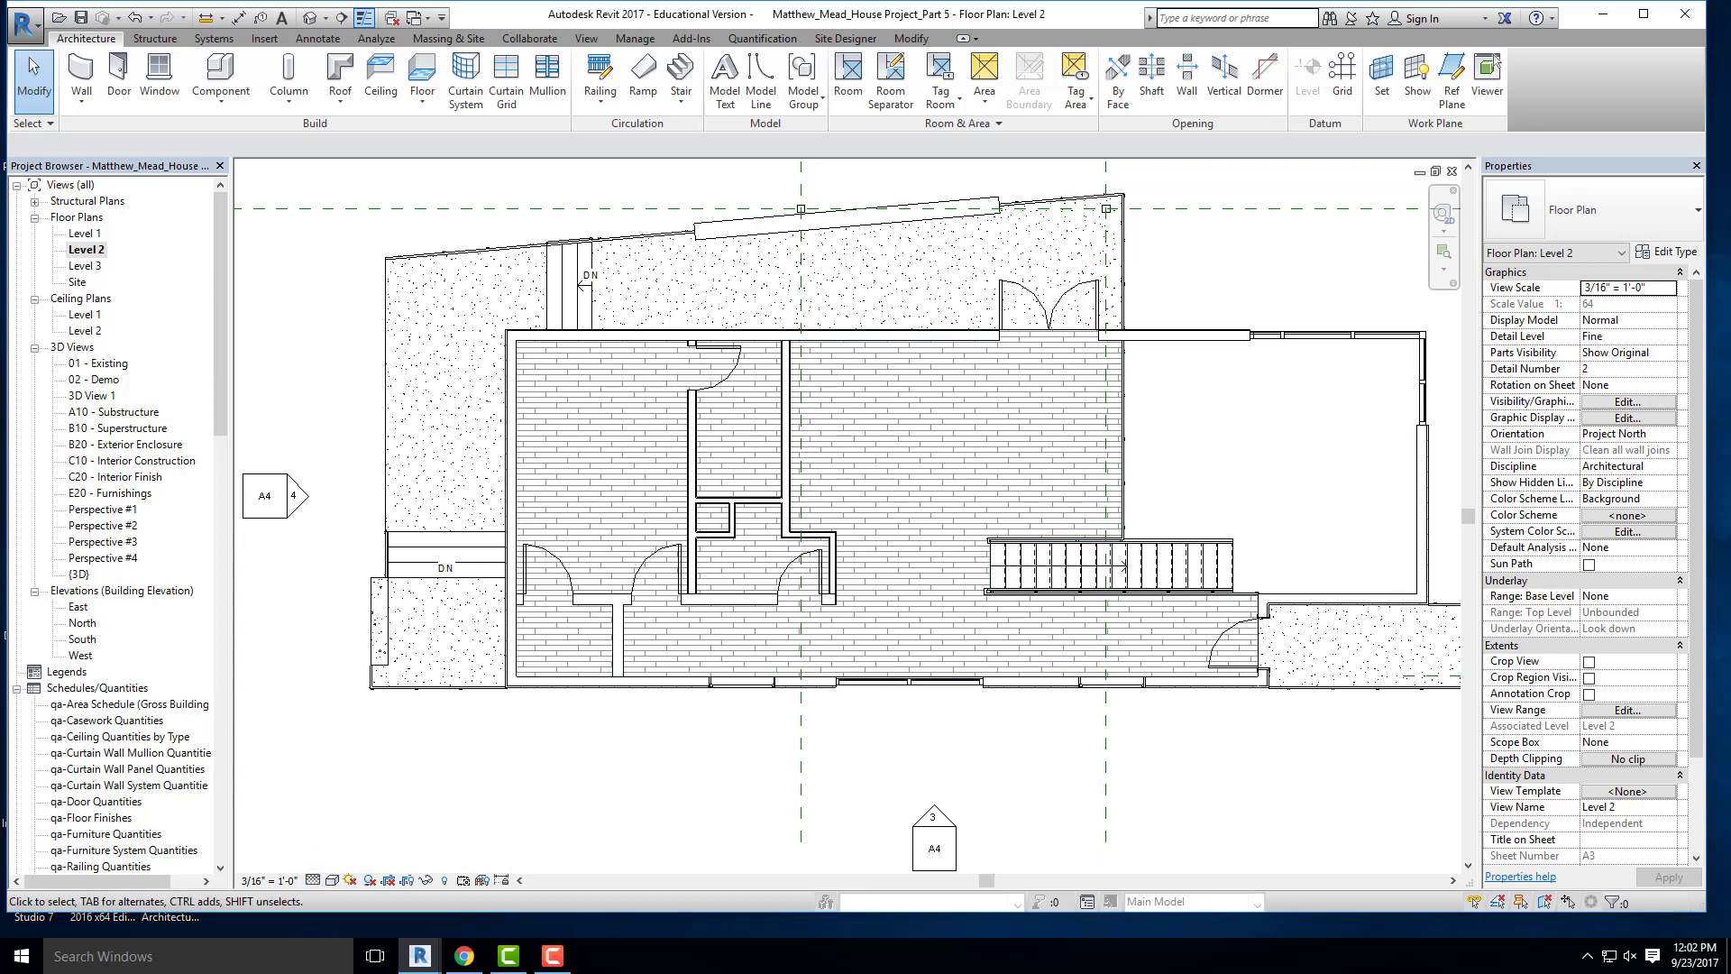
# - Inspect the house exterior and upper floor in the 3D view, and return to the Level 2 floor plan
pyautogui.click(307, 16)
pyautogui.keyDown('shift'); pyautogui.moveTo(962, 581); pyautogui.dragTo(970, 425, button='middle'); pyautogui.keyUp('shift')
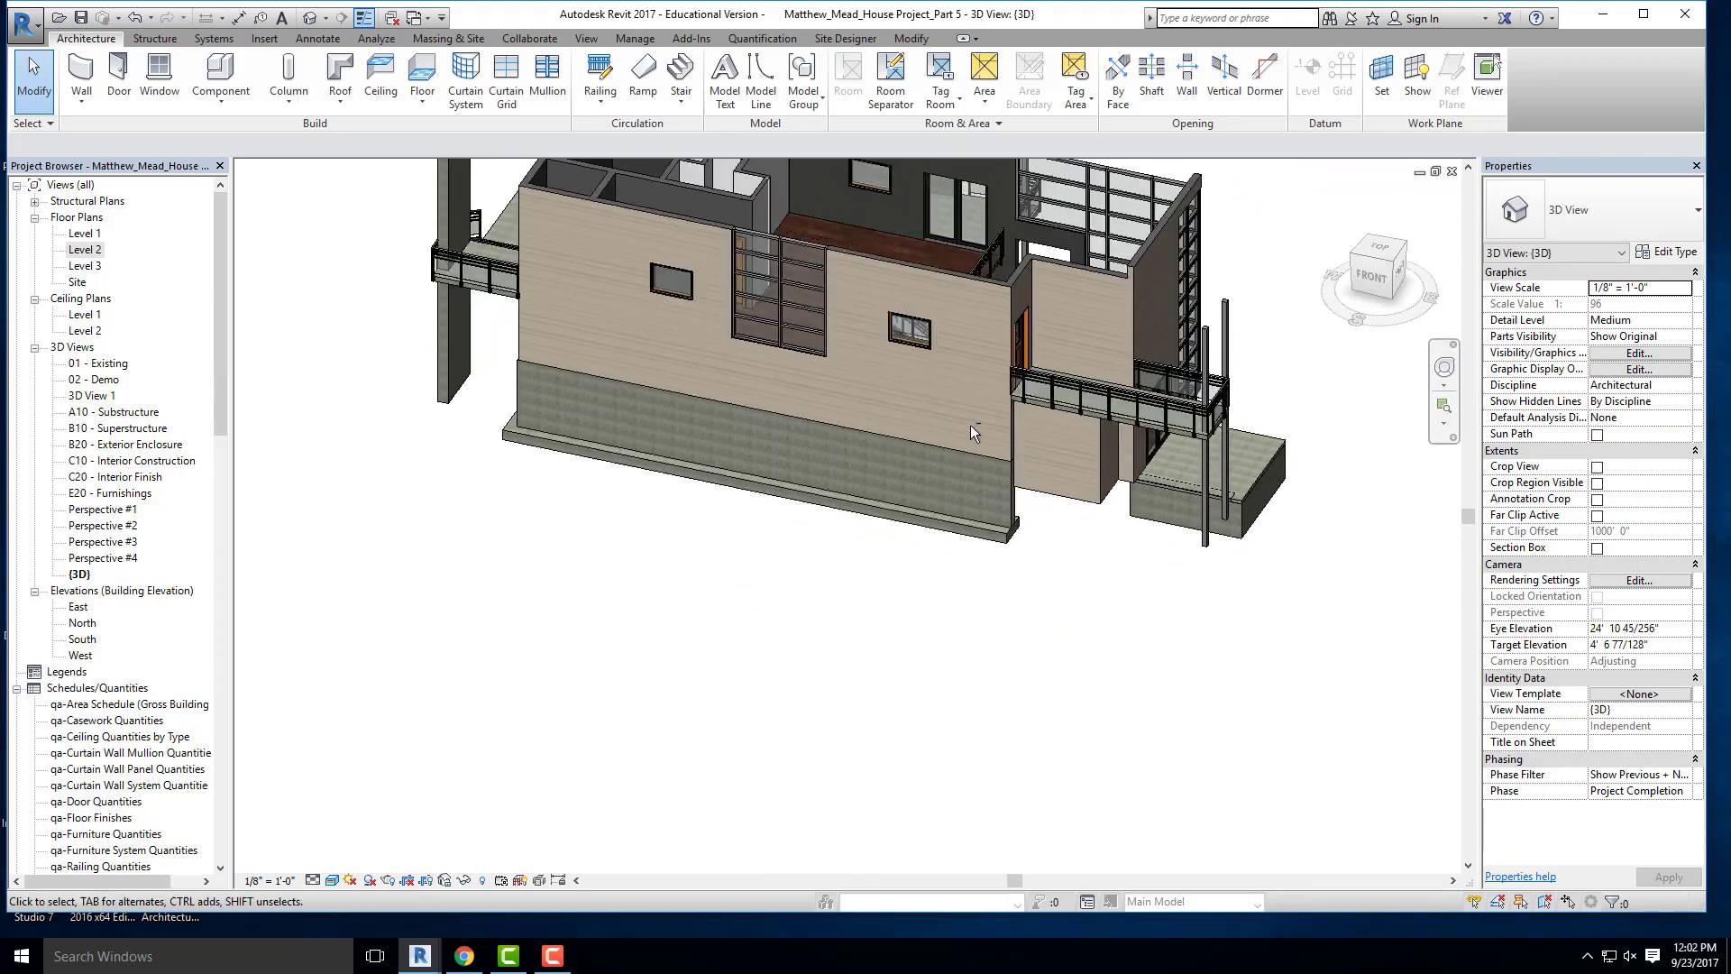
pyautogui.keyDown('shift'); pyautogui.moveTo(947, 293); pyautogui.dragTo(933, 349, button='middle'); pyautogui.keyUp('shift')
pyautogui.scroll(3, 940, 307)
pyautogui.keyDown('shift'); pyautogui.moveTo(955, 210); pyautogui.dragTo(716, 383, button='middle'); pyautogui.keyUp('shift')
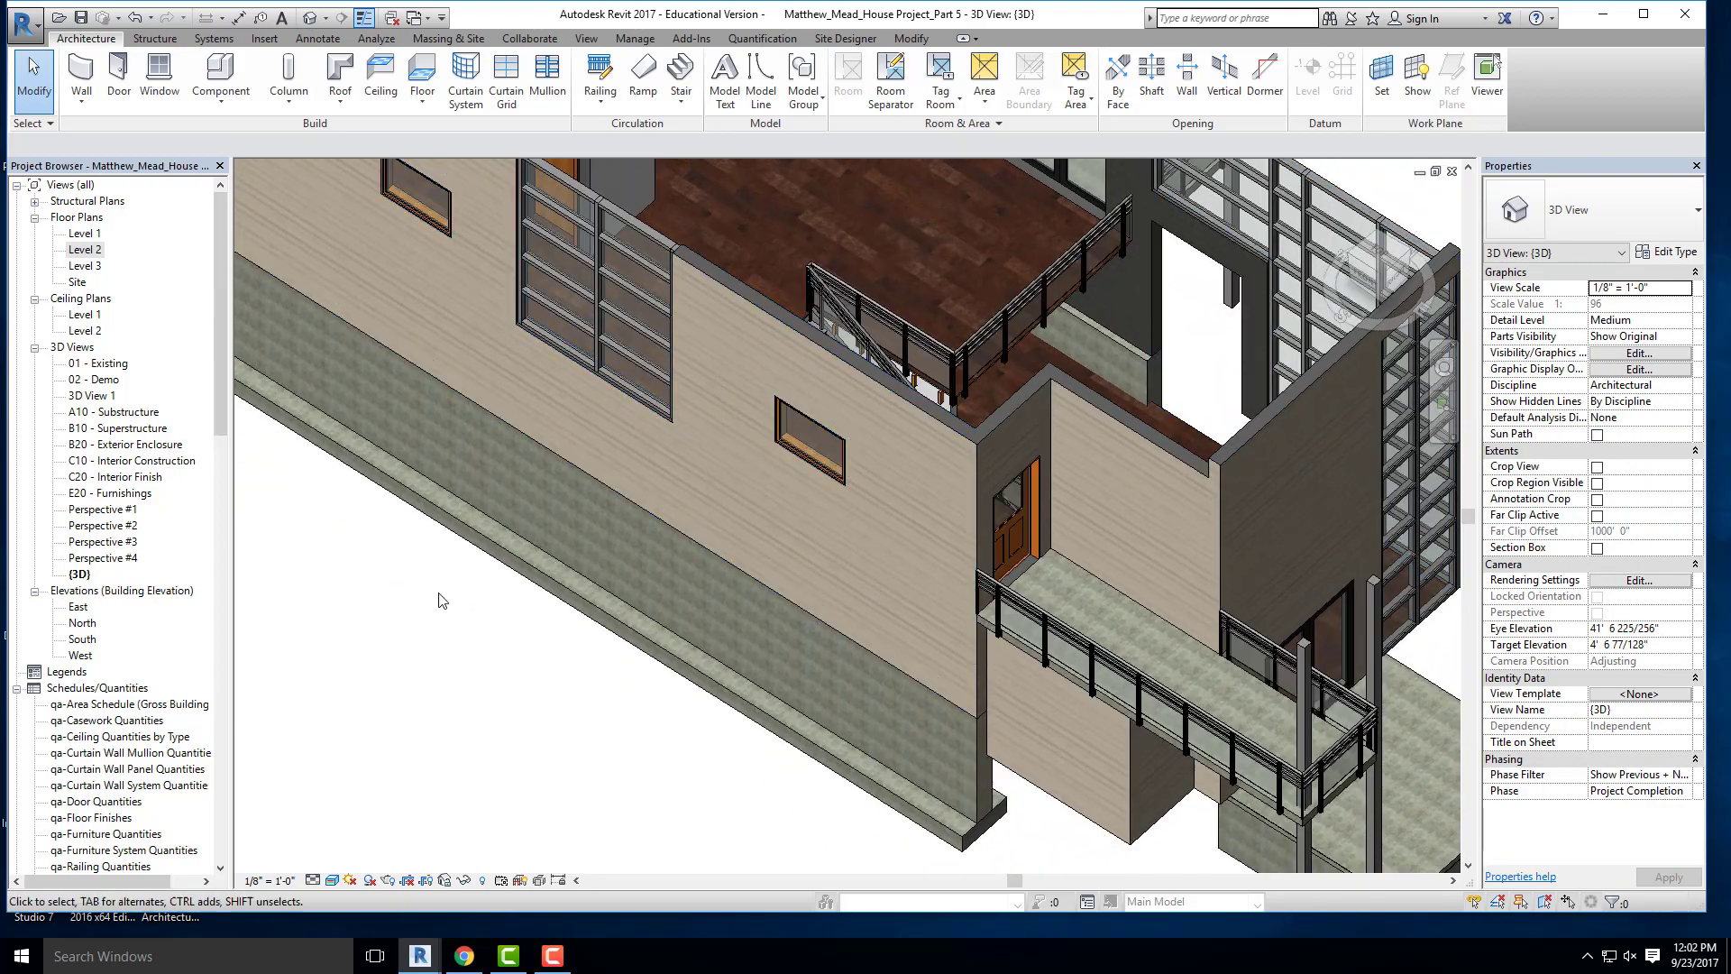
pyautogui.doubleClick(83, 250)
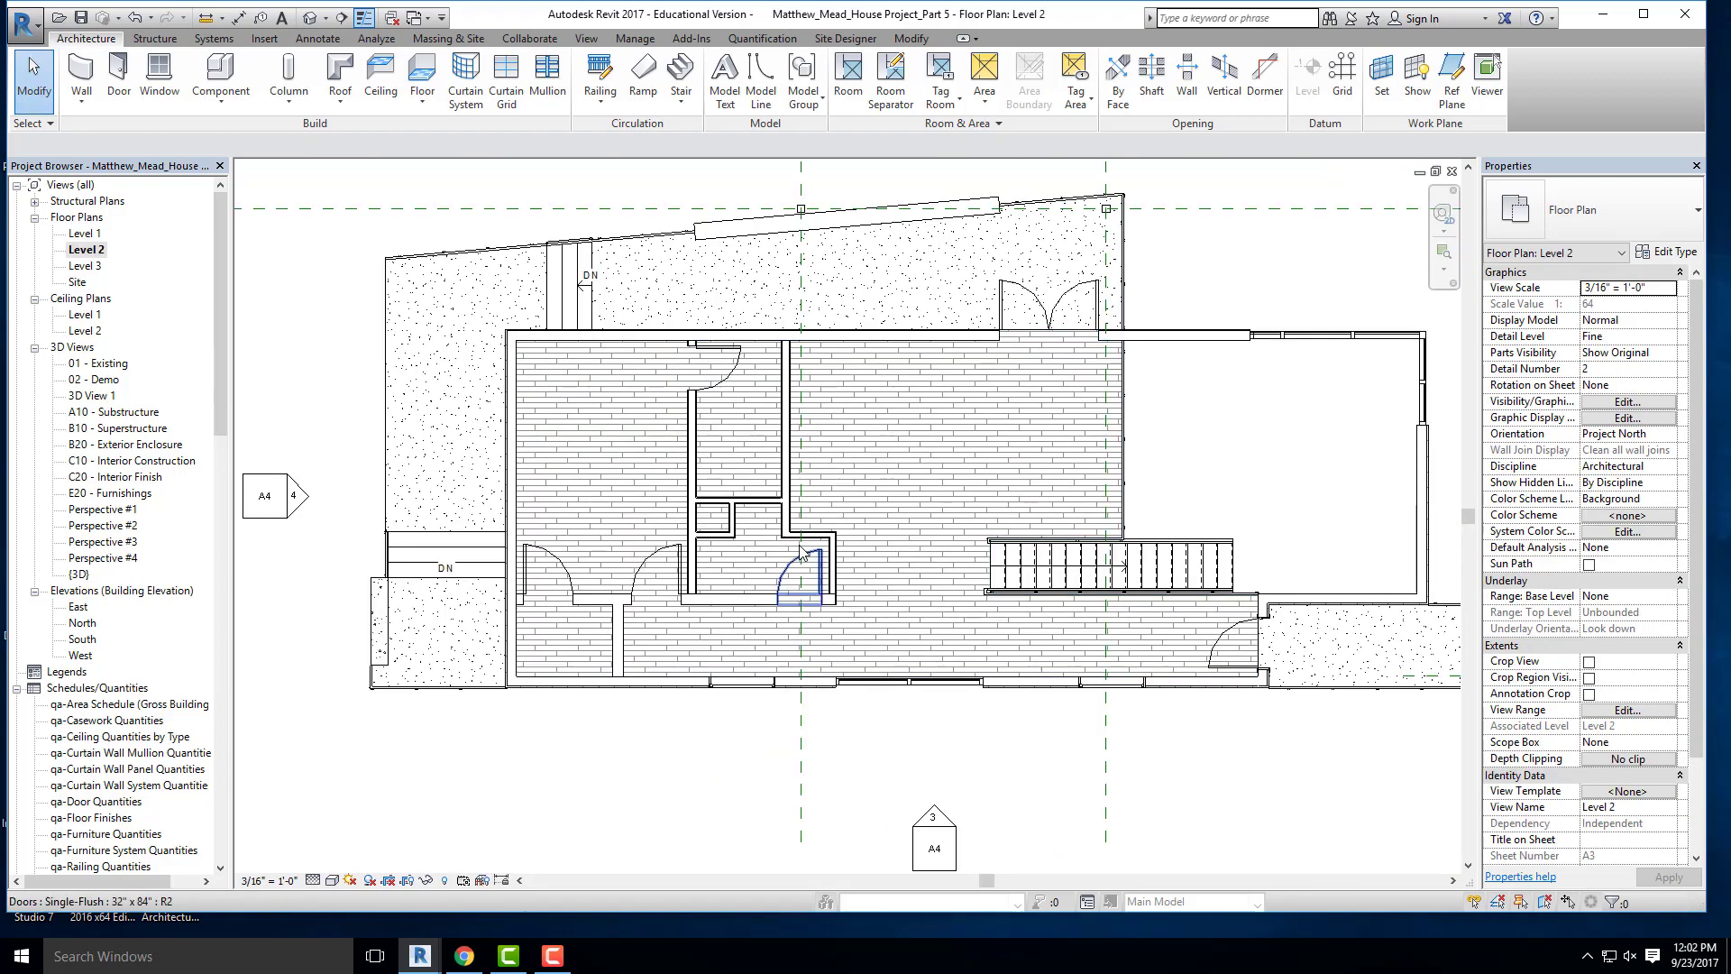
# - Set the Level 2 plan to Medium detail and place a 2x10 beam about 21' 6" long from the main room past the front wall
pyautogui.click(314, 881)
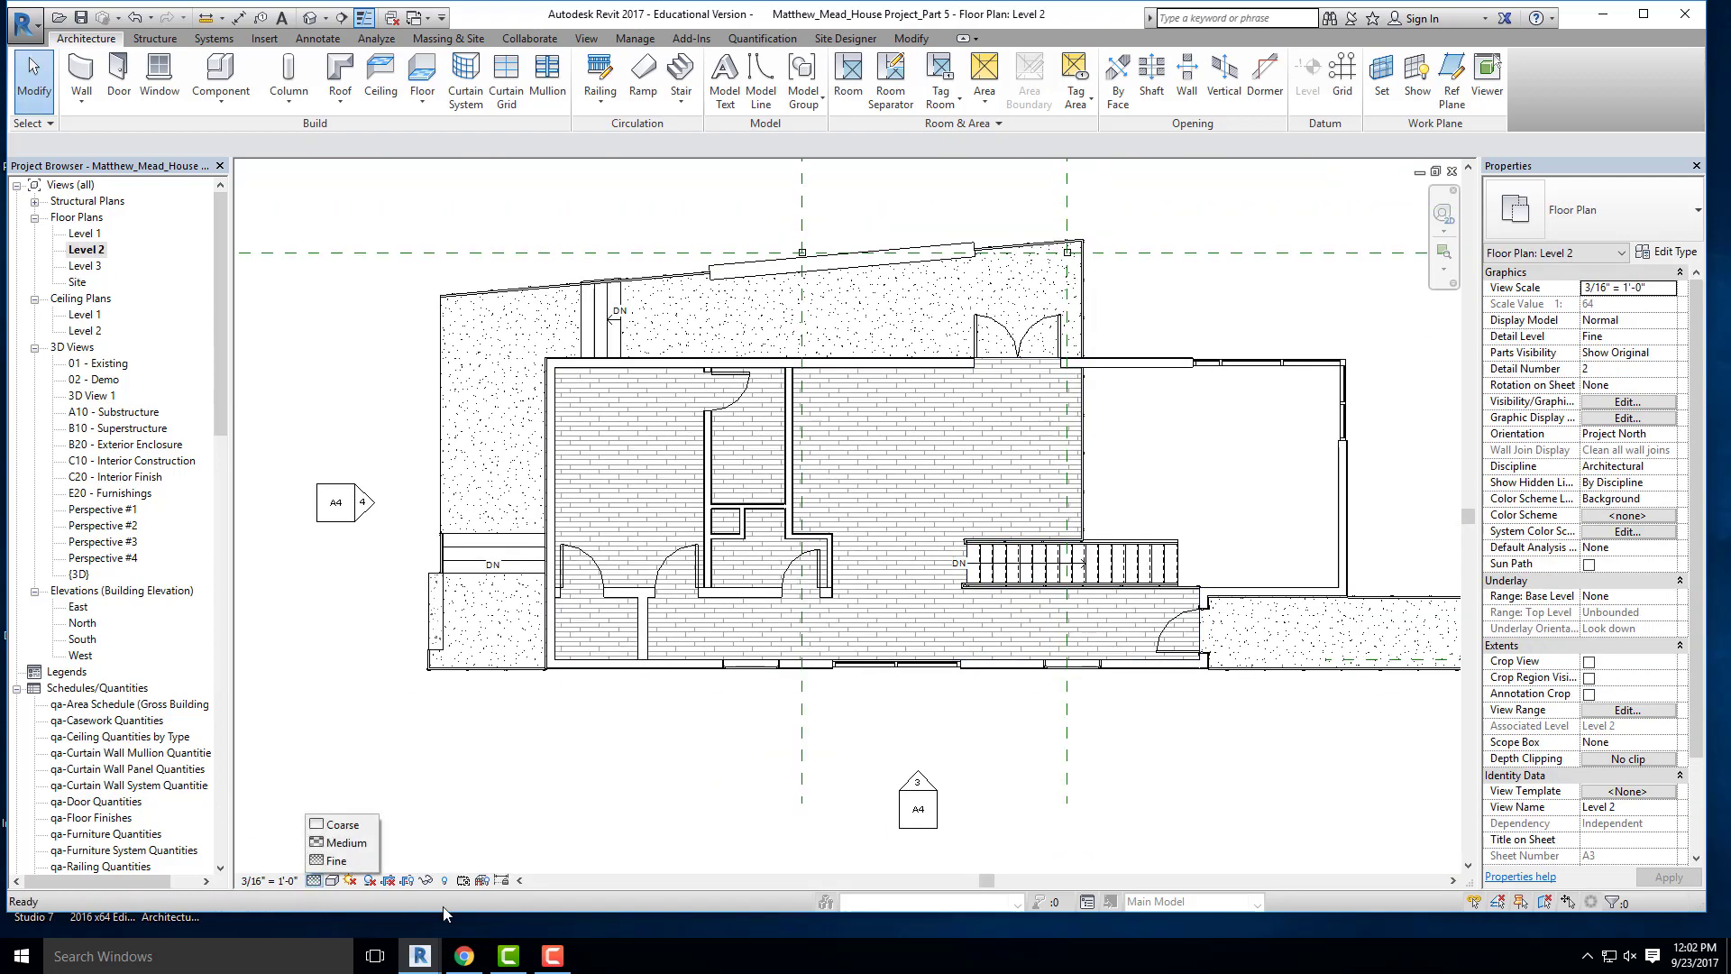
pyautogui.click(354, 844)
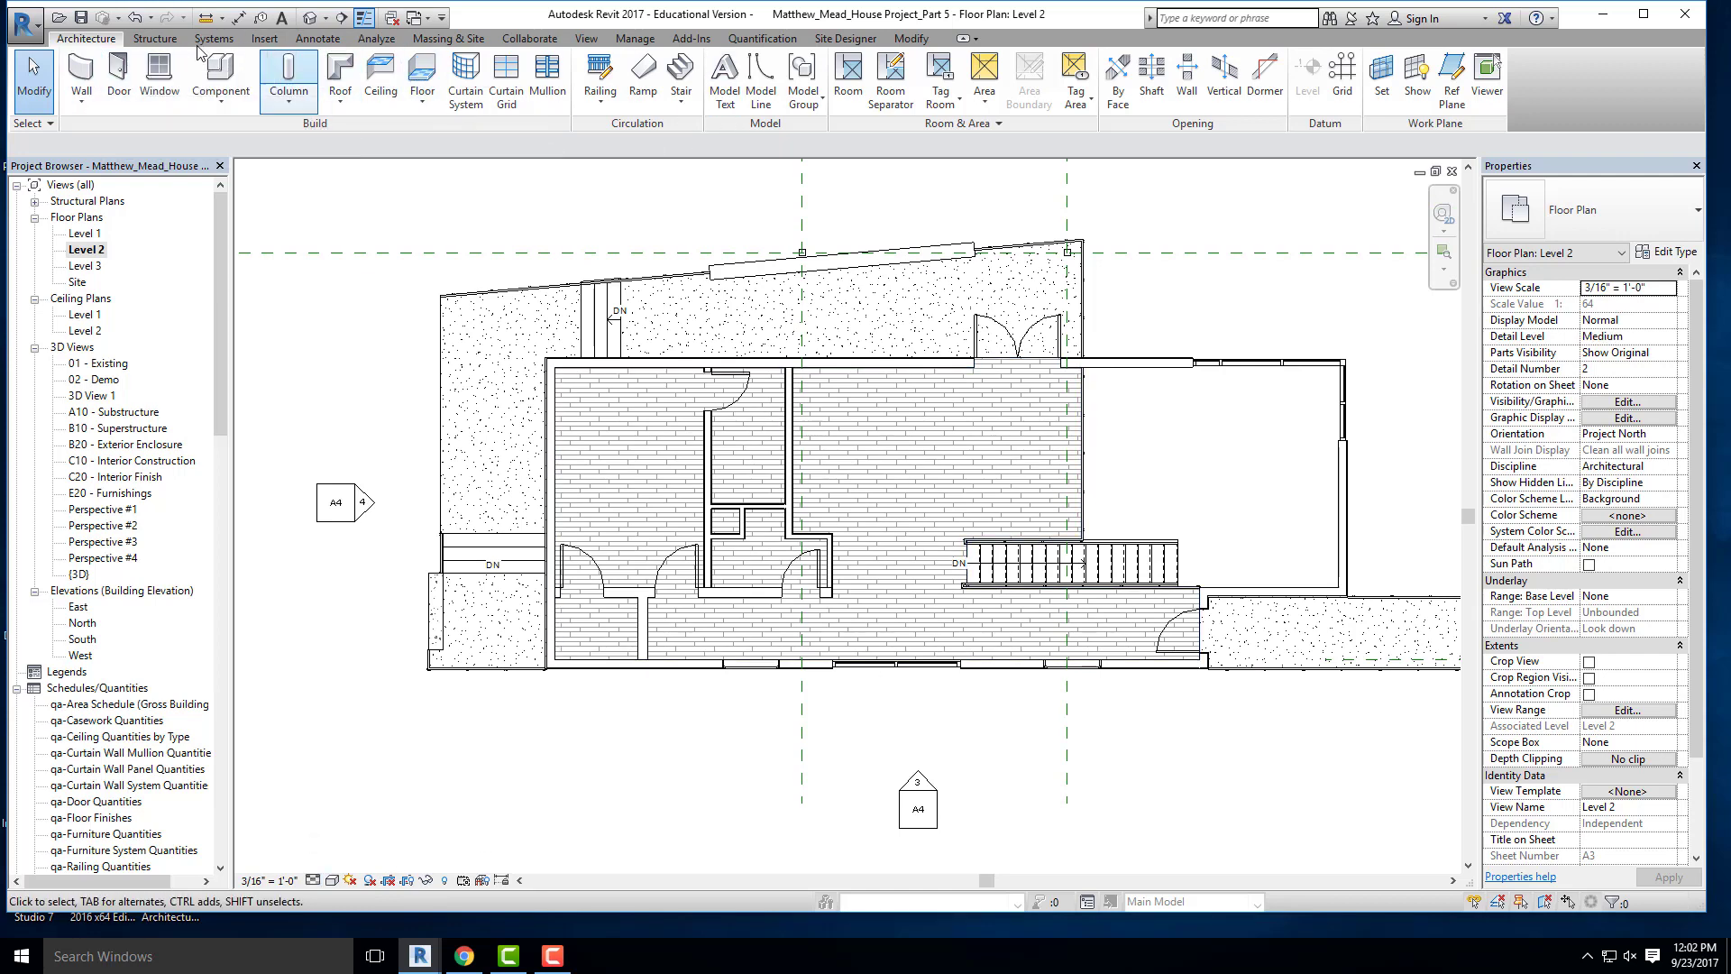
pyautogui.click(155, 38)
pyautogui.click(78, 80)
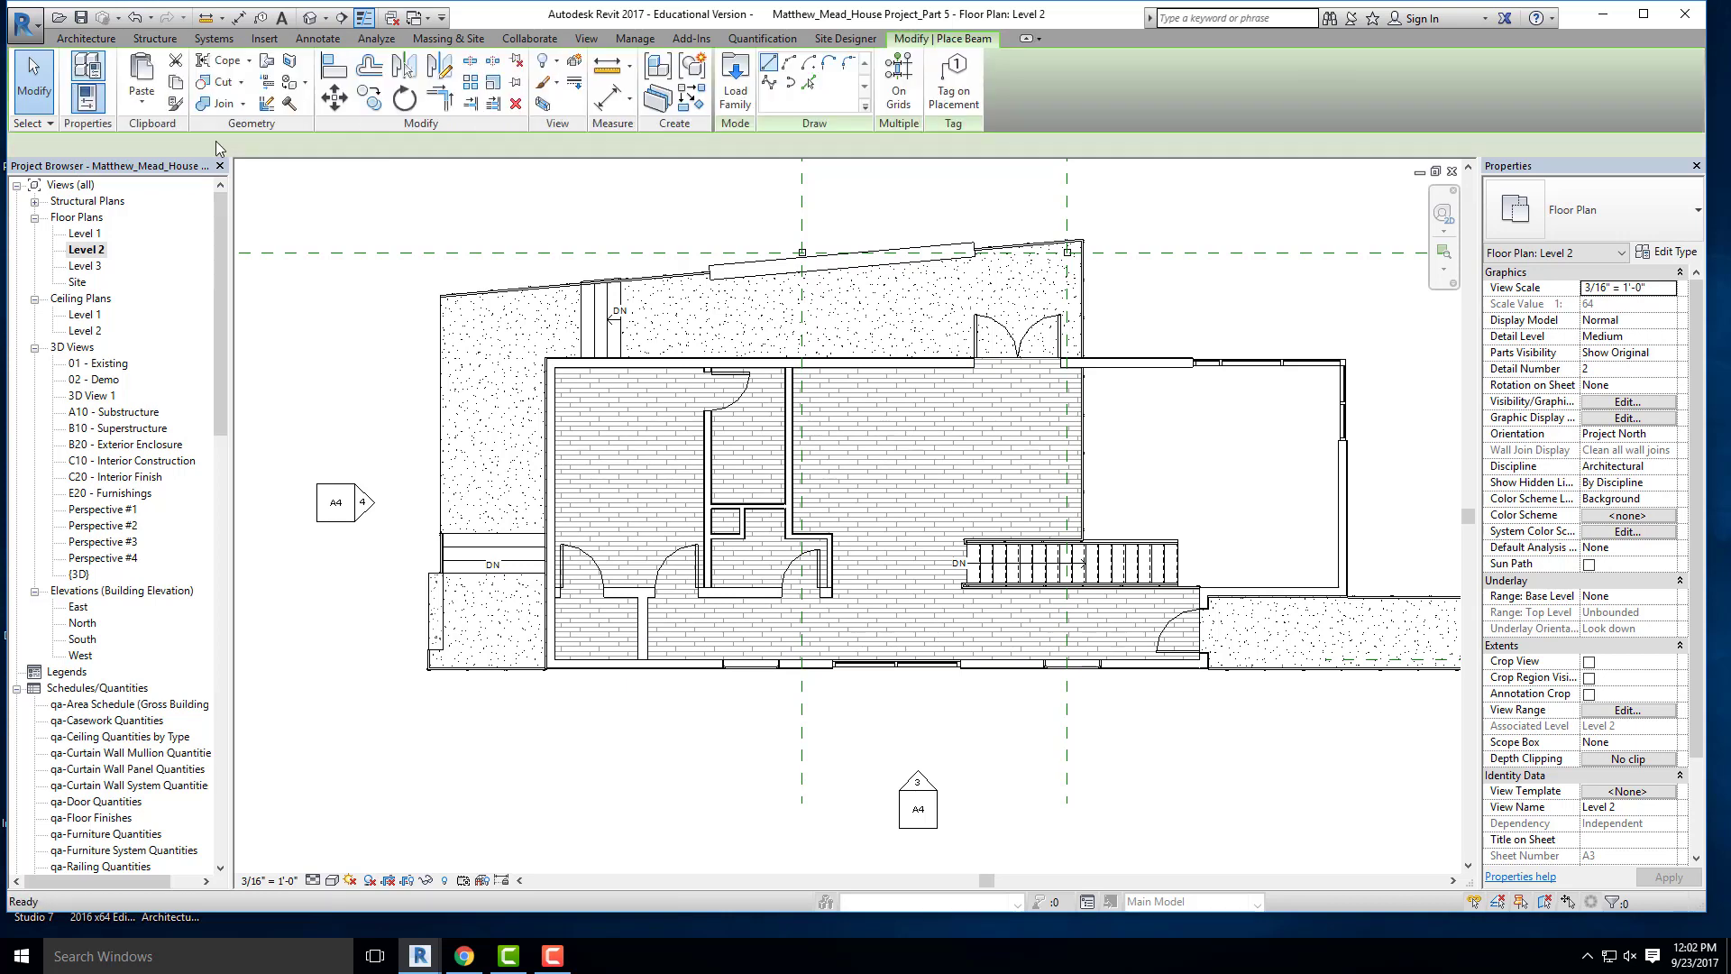
pyautogui.scroll(2, 704, 416)
pyautogui.click(906, 376)
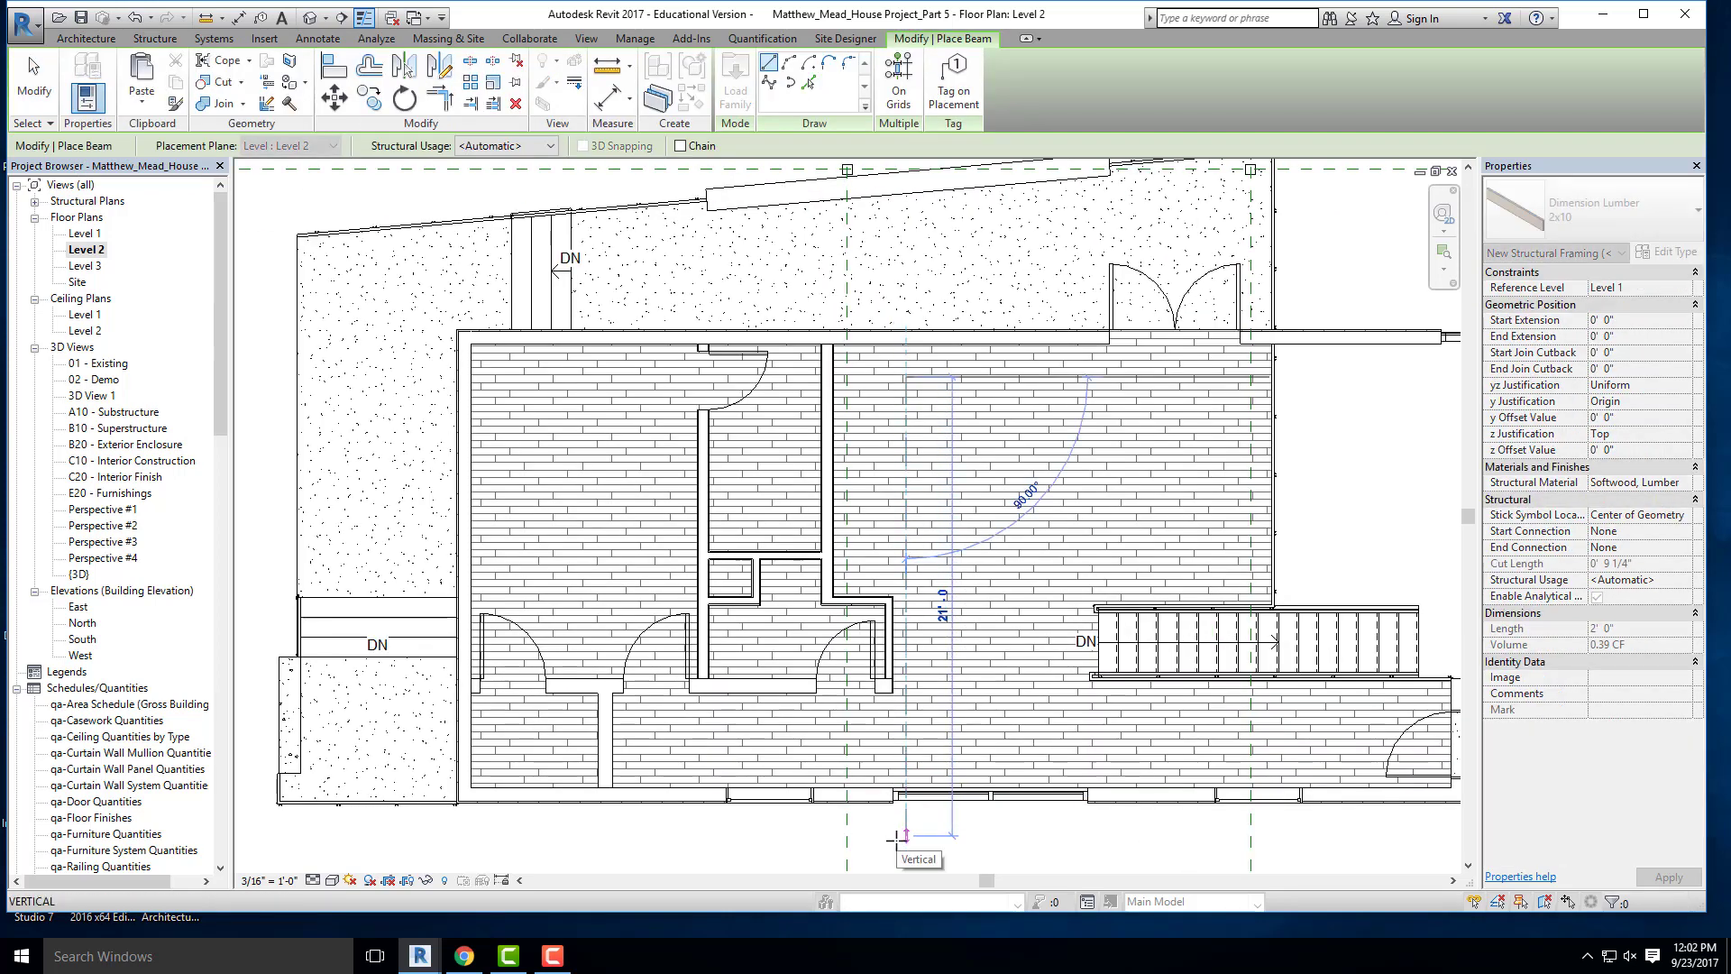
pyautogui.click(906, 868)
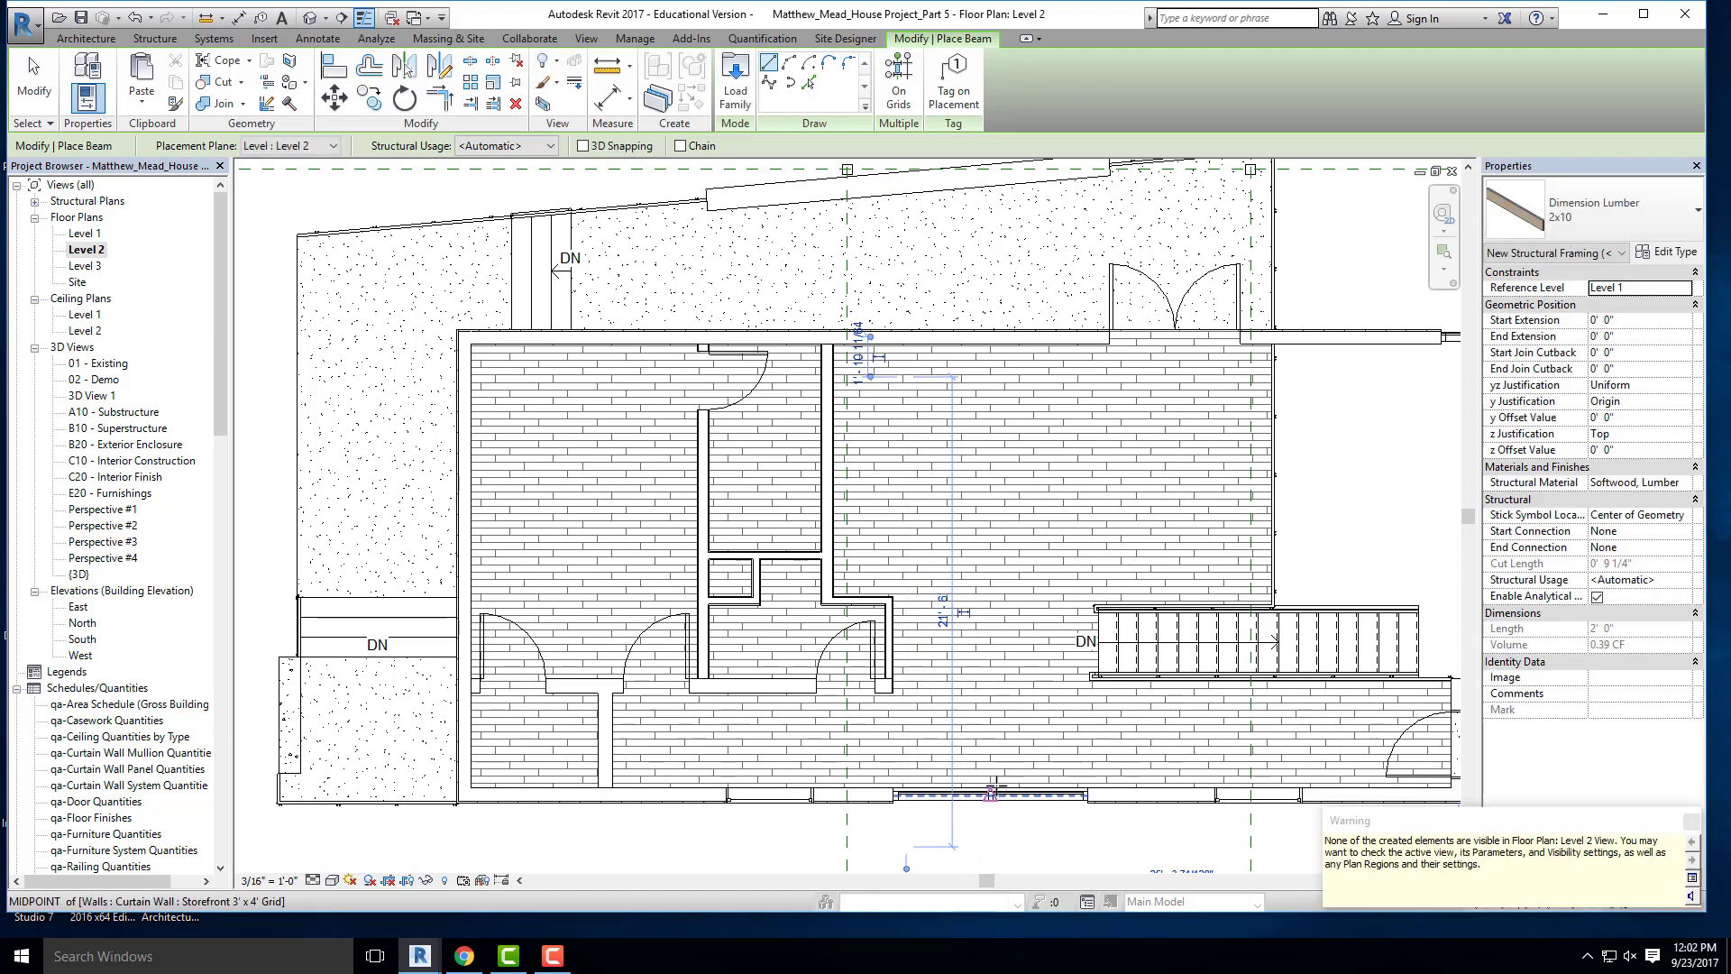
pyautogui.press('Escape')
pyautogui.press('Escape')
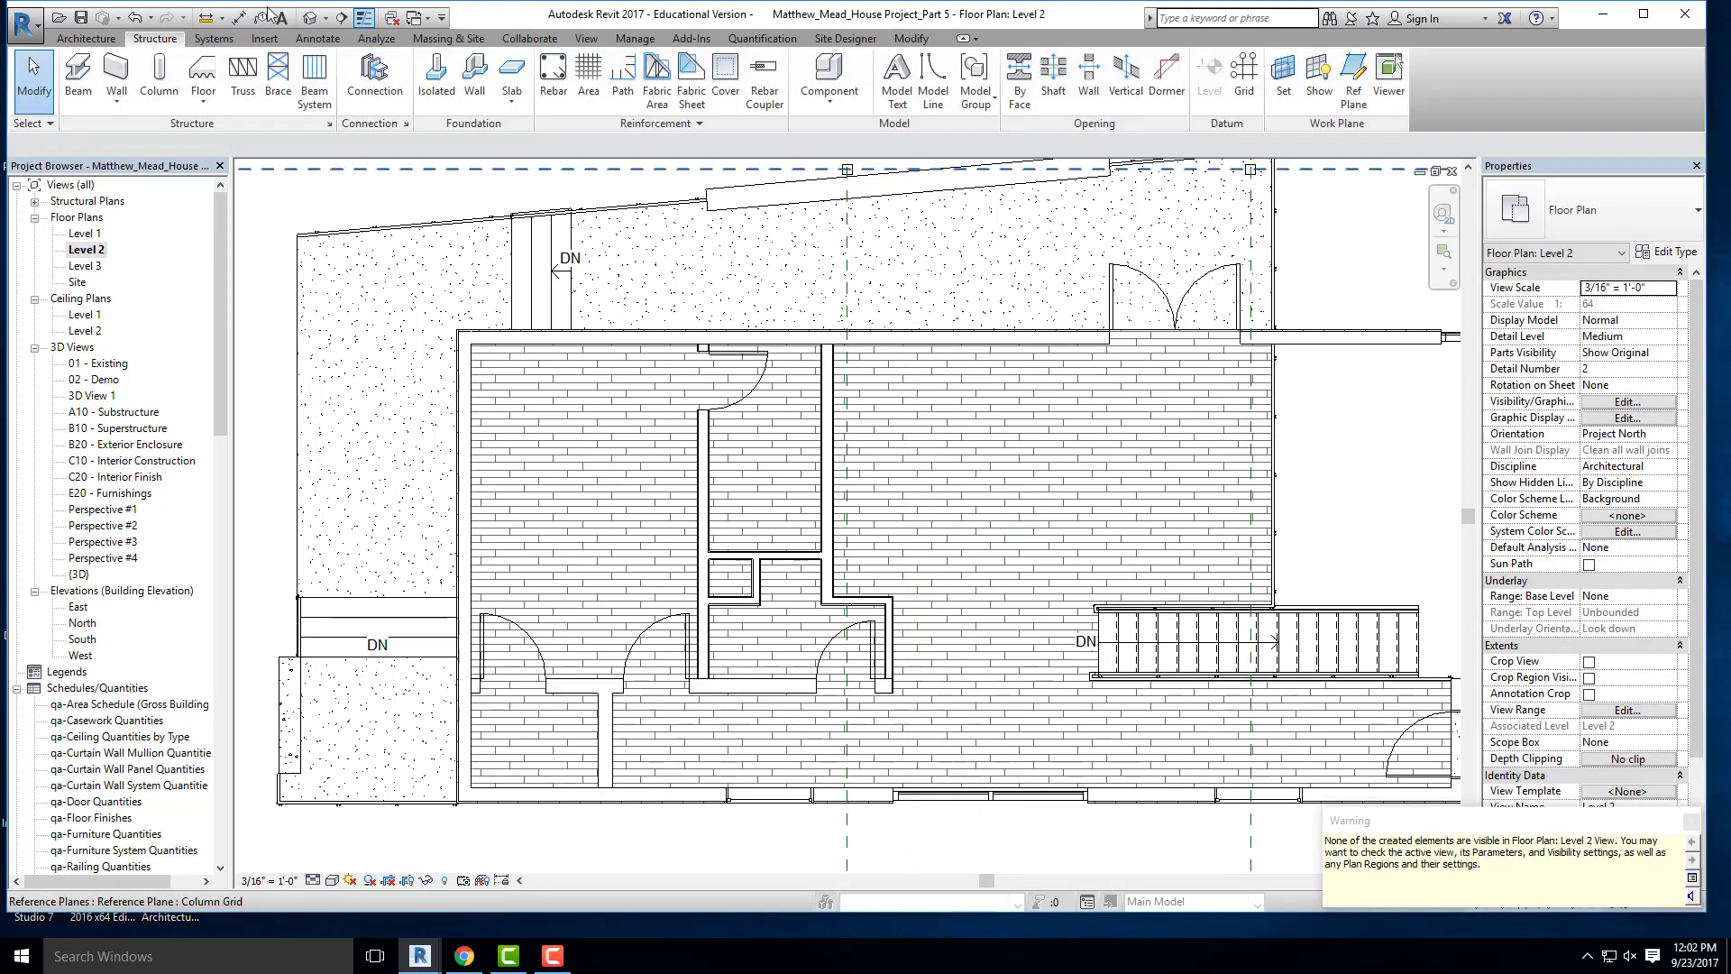
# - Locate the newly placed 2x10 beam in the 3D view and select it
pyautogui.click(309, 17)
pyautogui.keyDown('shift'); pyautogui.moveTo(1019, 672); pyautogui.dragTo(600, 416, button='middle'); pyautogui.keyUp('shift')
pyautogui.click(584, 399)
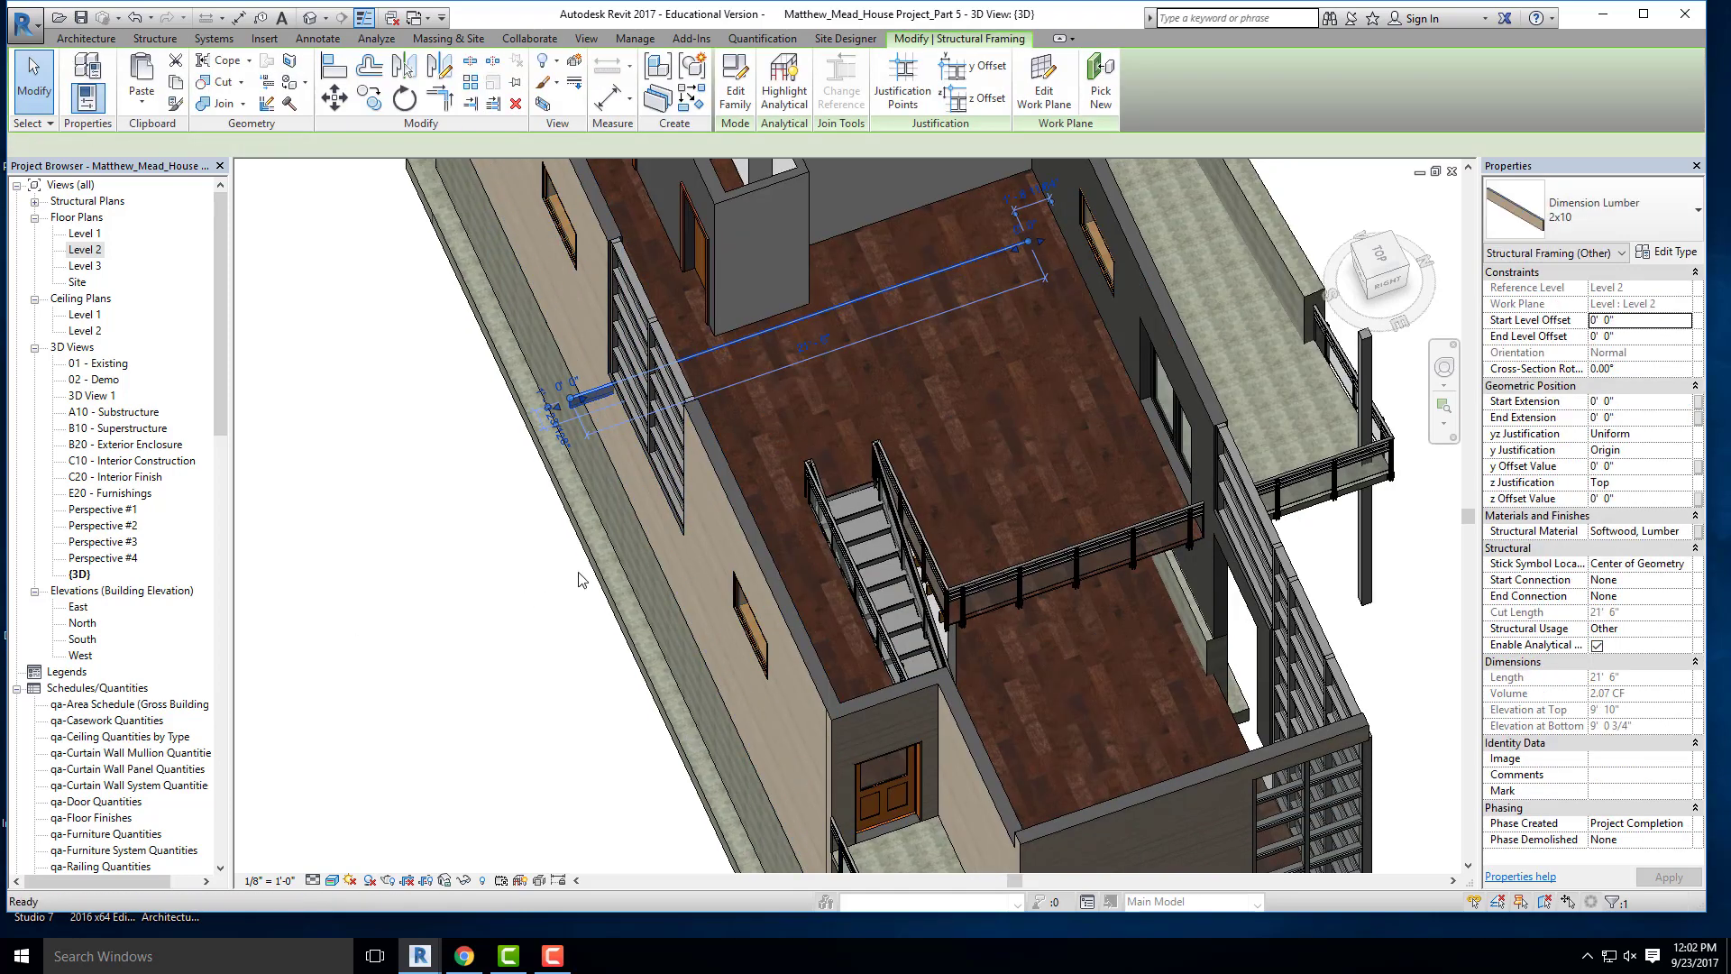
# - Set the Level 2 floor plan's detail level to Fine and check the plan for the new beam
pyautogui.doubleClick(85, 249)
pyautogui.click(328, 881)
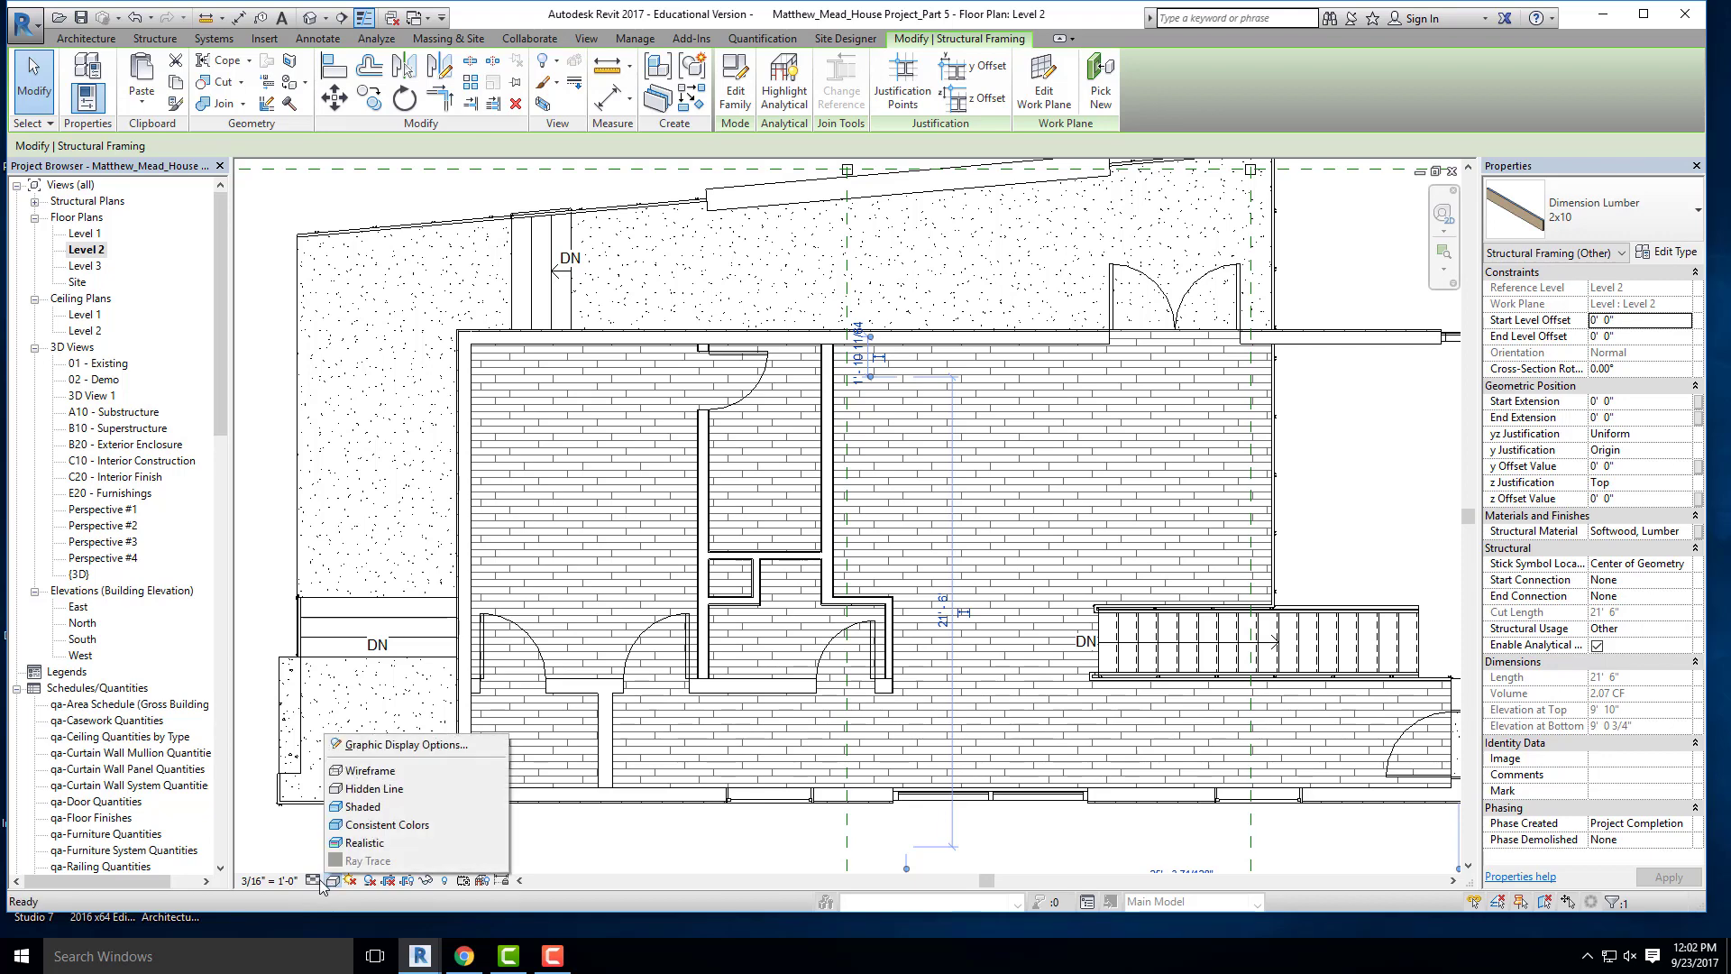
pyautogui.click(313, 881)
pyautogui.click(331, 863)
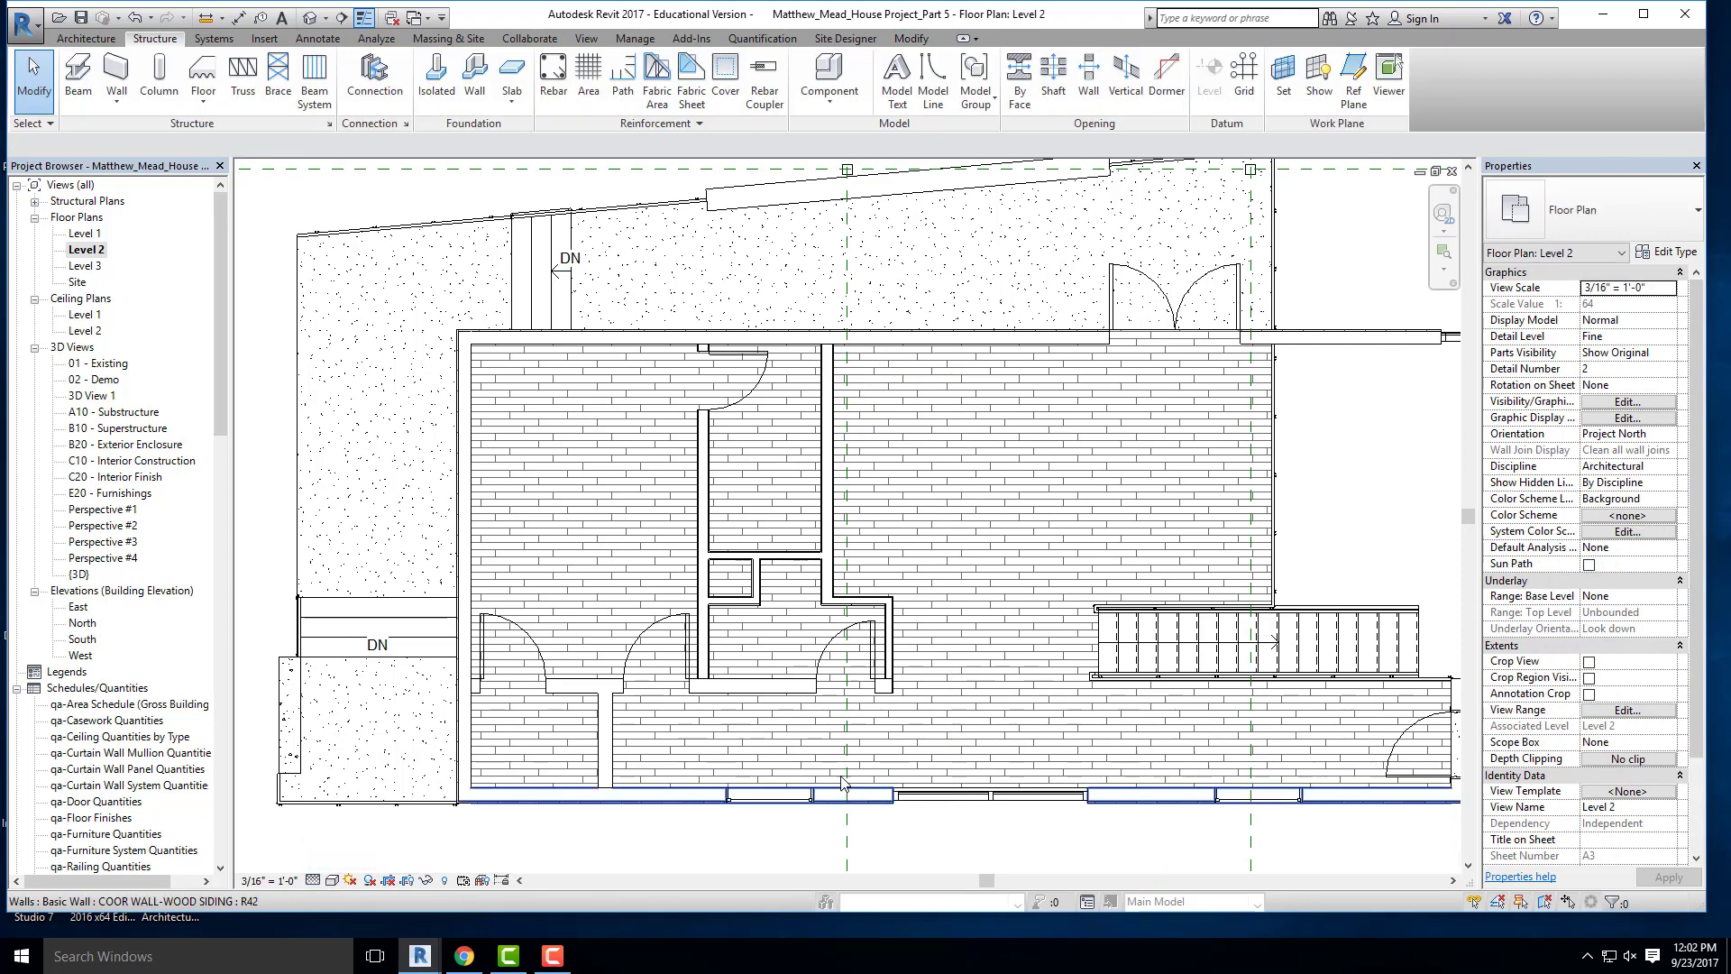
pyautogui.scroll(2, 1057, 772)
pyautogui.scroll(-4, 810, 488)
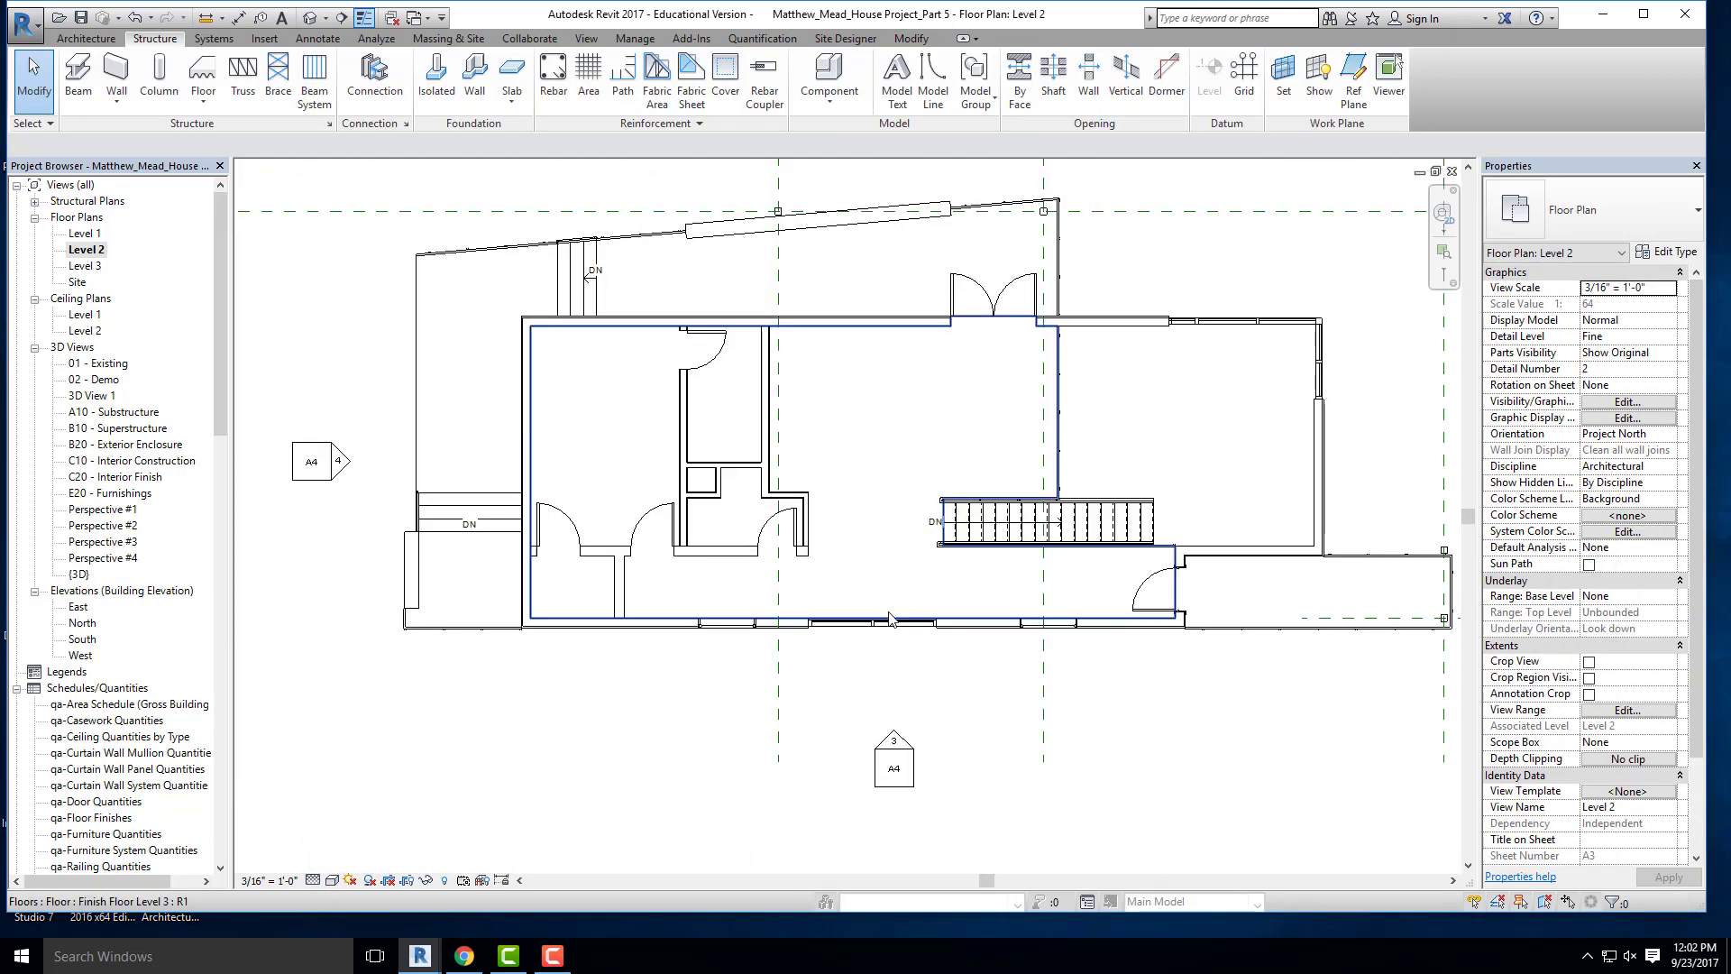
pyautogui.scroll(5, 832, 483)
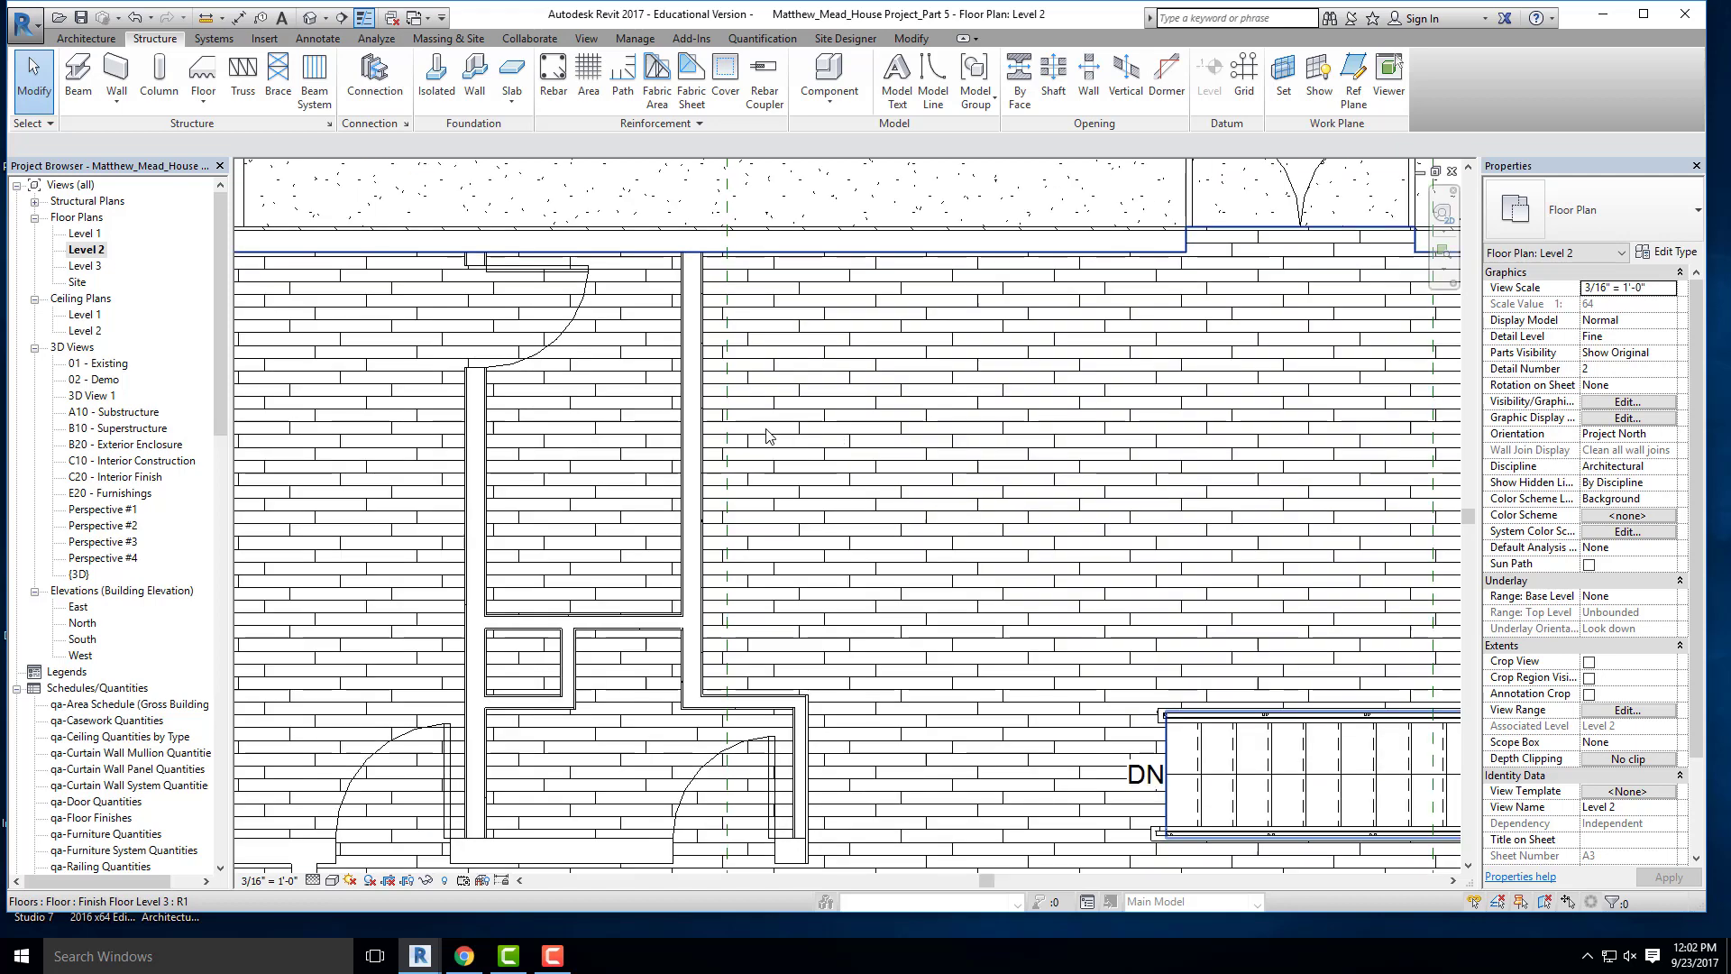
pyautogui.scroll(3, 734, 348)
pyautogui.scroll(-4, 757, 348)
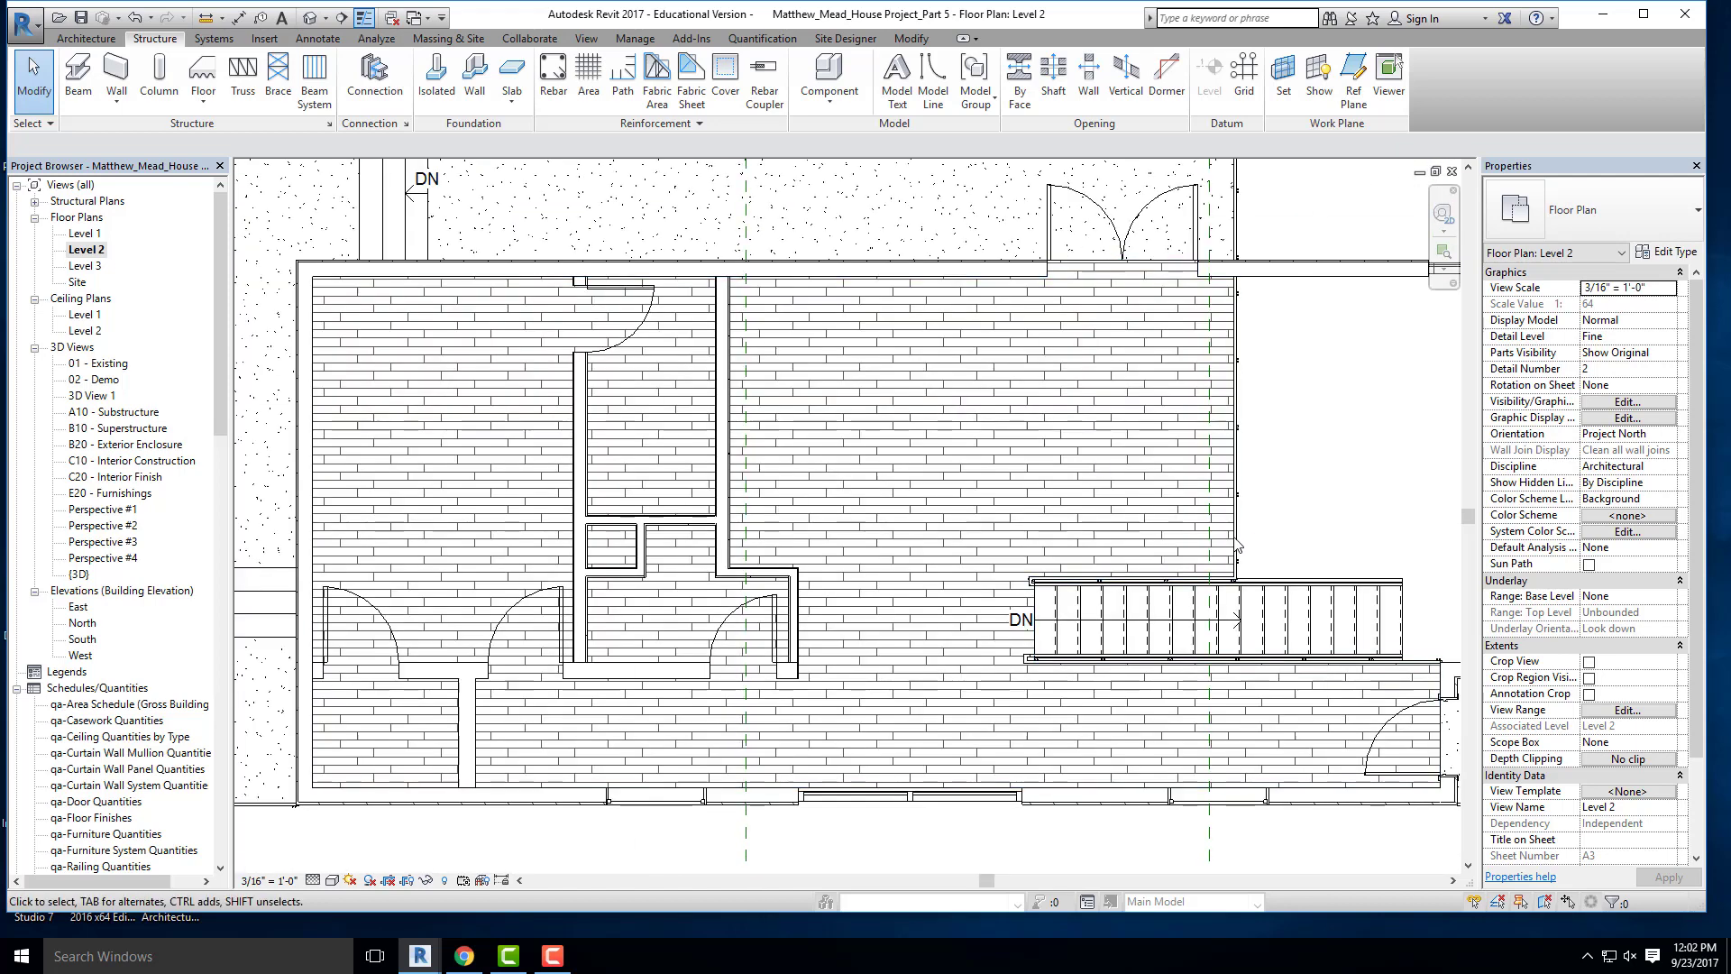
pyautogui.scroll(-2, 1145, 532)
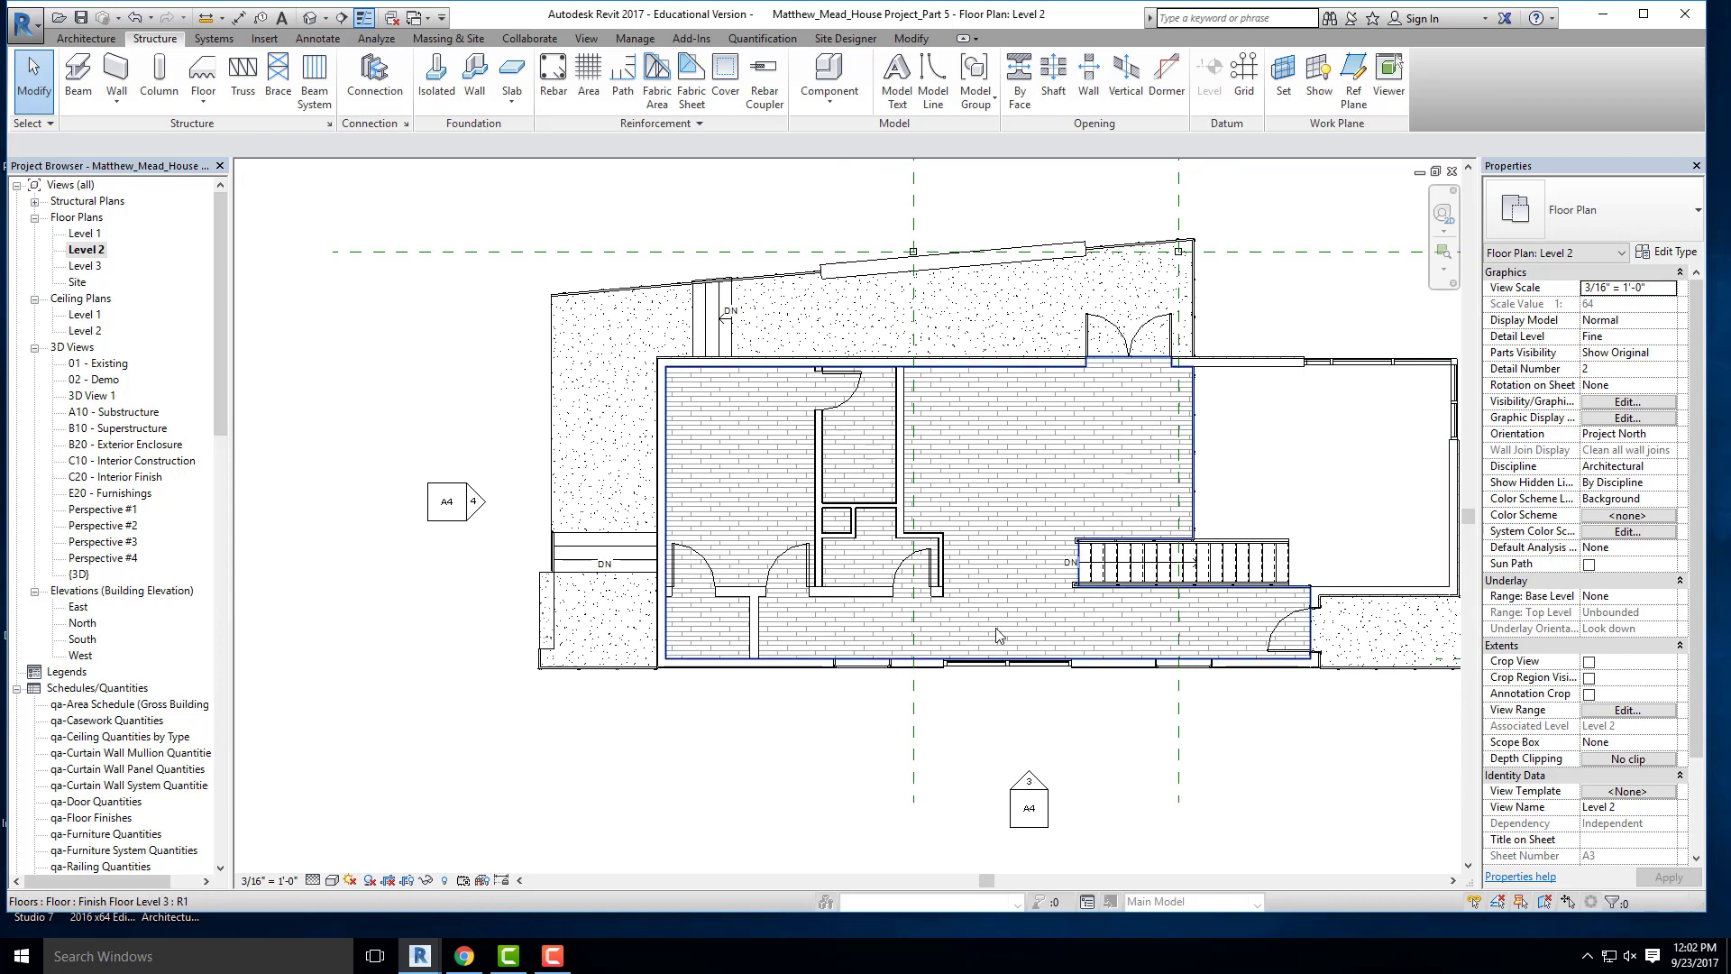
pyautogui.moveTo(1058, 640); pyautogui.dragTo(978, 631, button='middle')
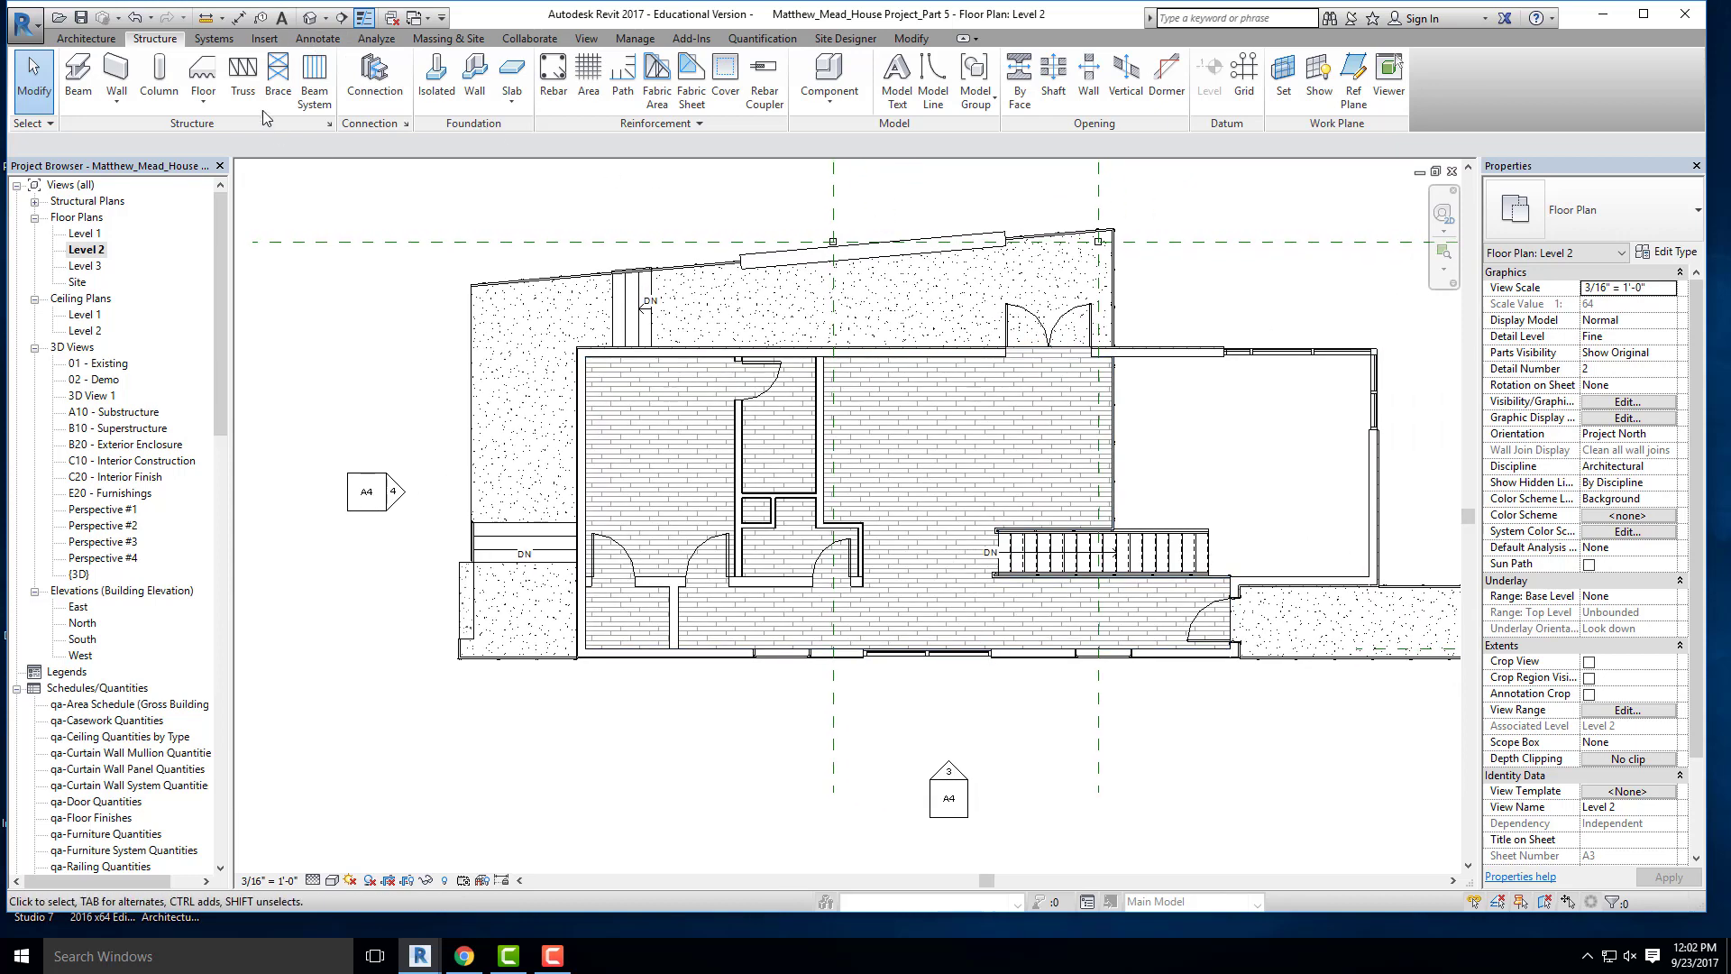
# - Select the 2x10 beam in the 3D view and set its start and end level offsets to 3' 0"
pyautogui.click(311, 18)
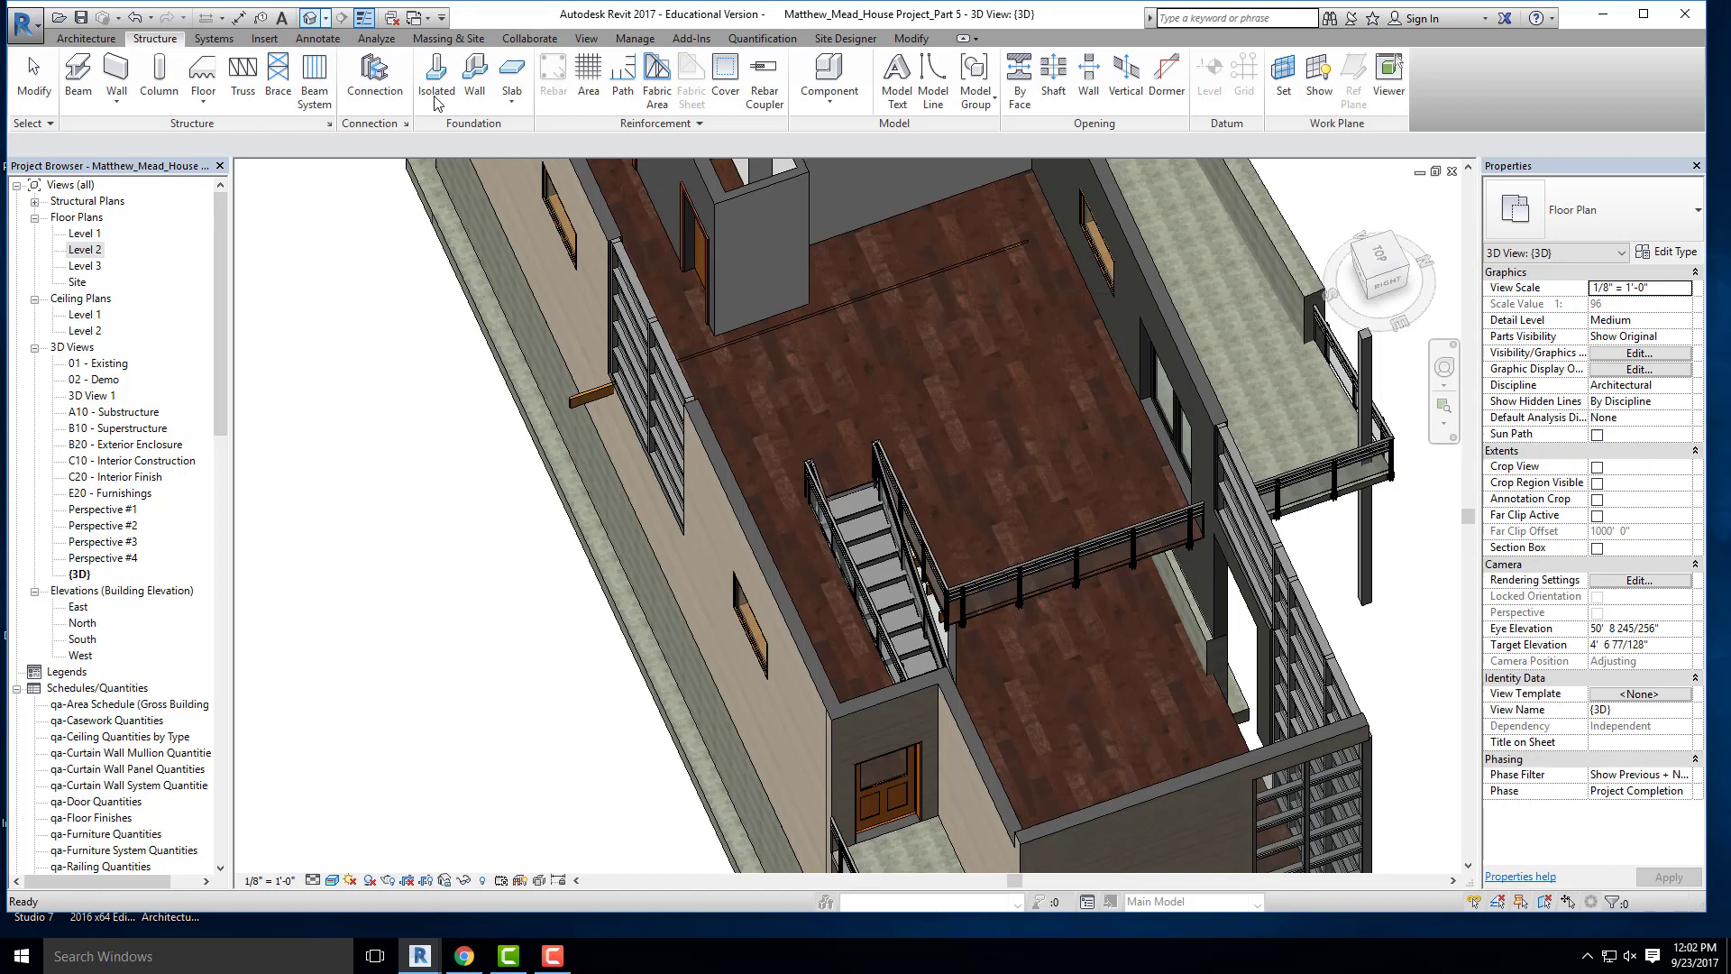
pyautogui.click(591, 397)
pyautogui.click(1634, 323)
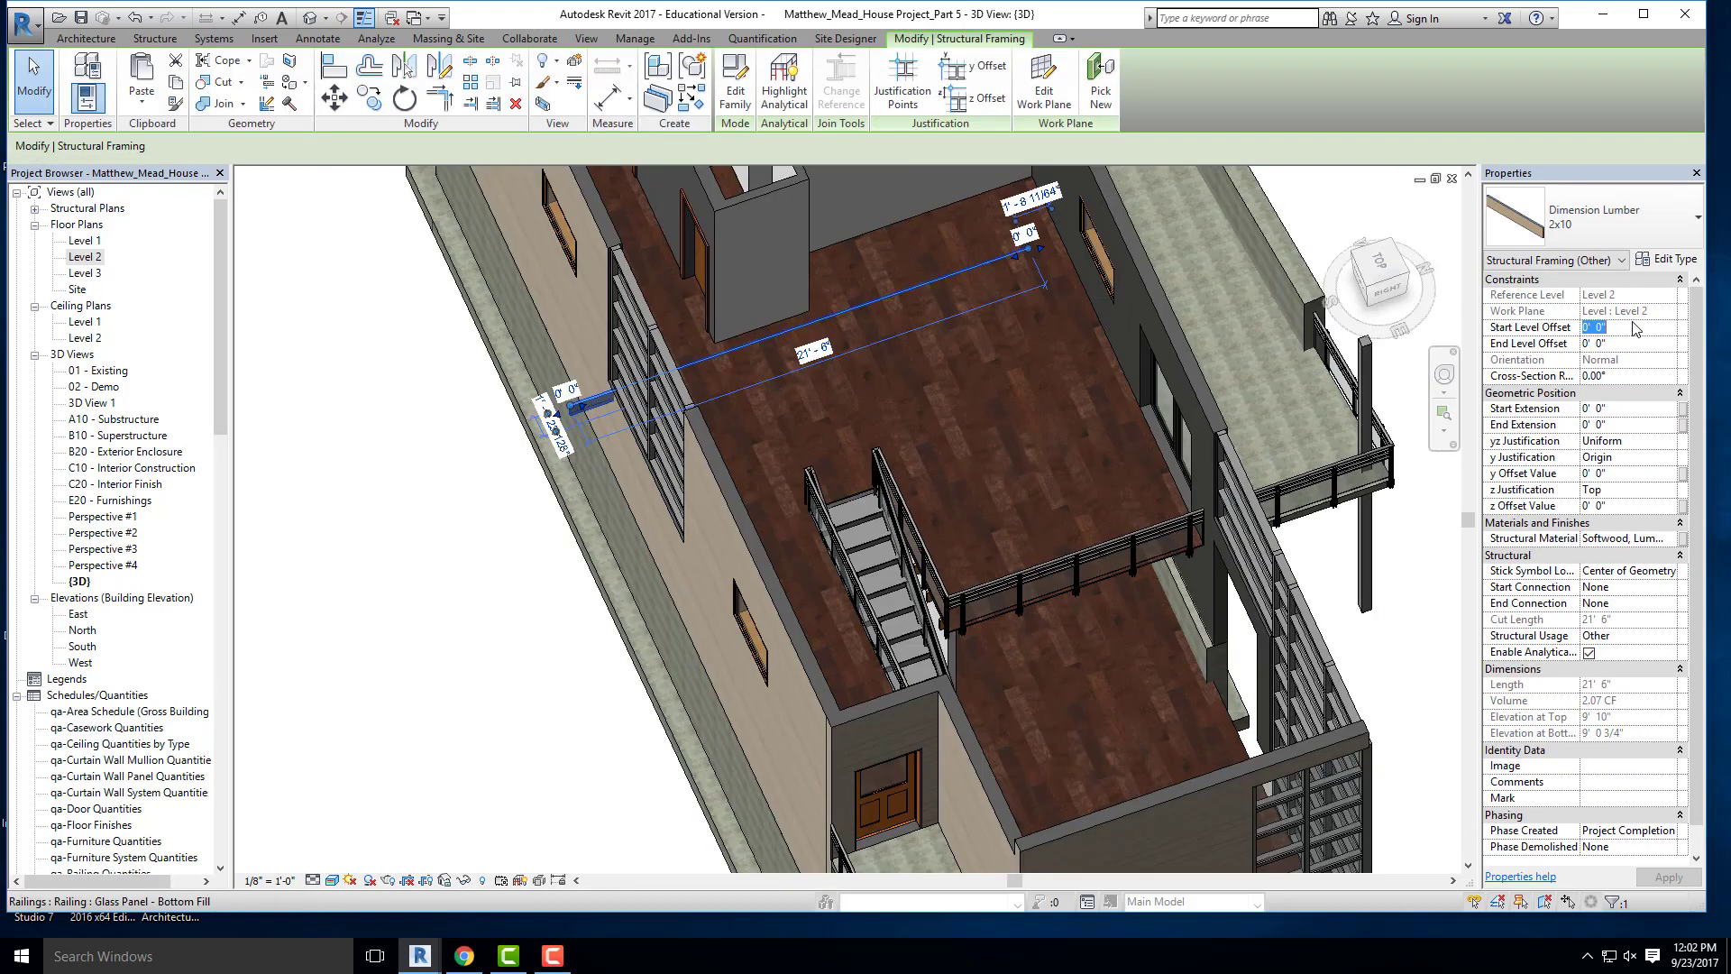
pyautogui.write('3')
pyautogui.click(1634, 346)
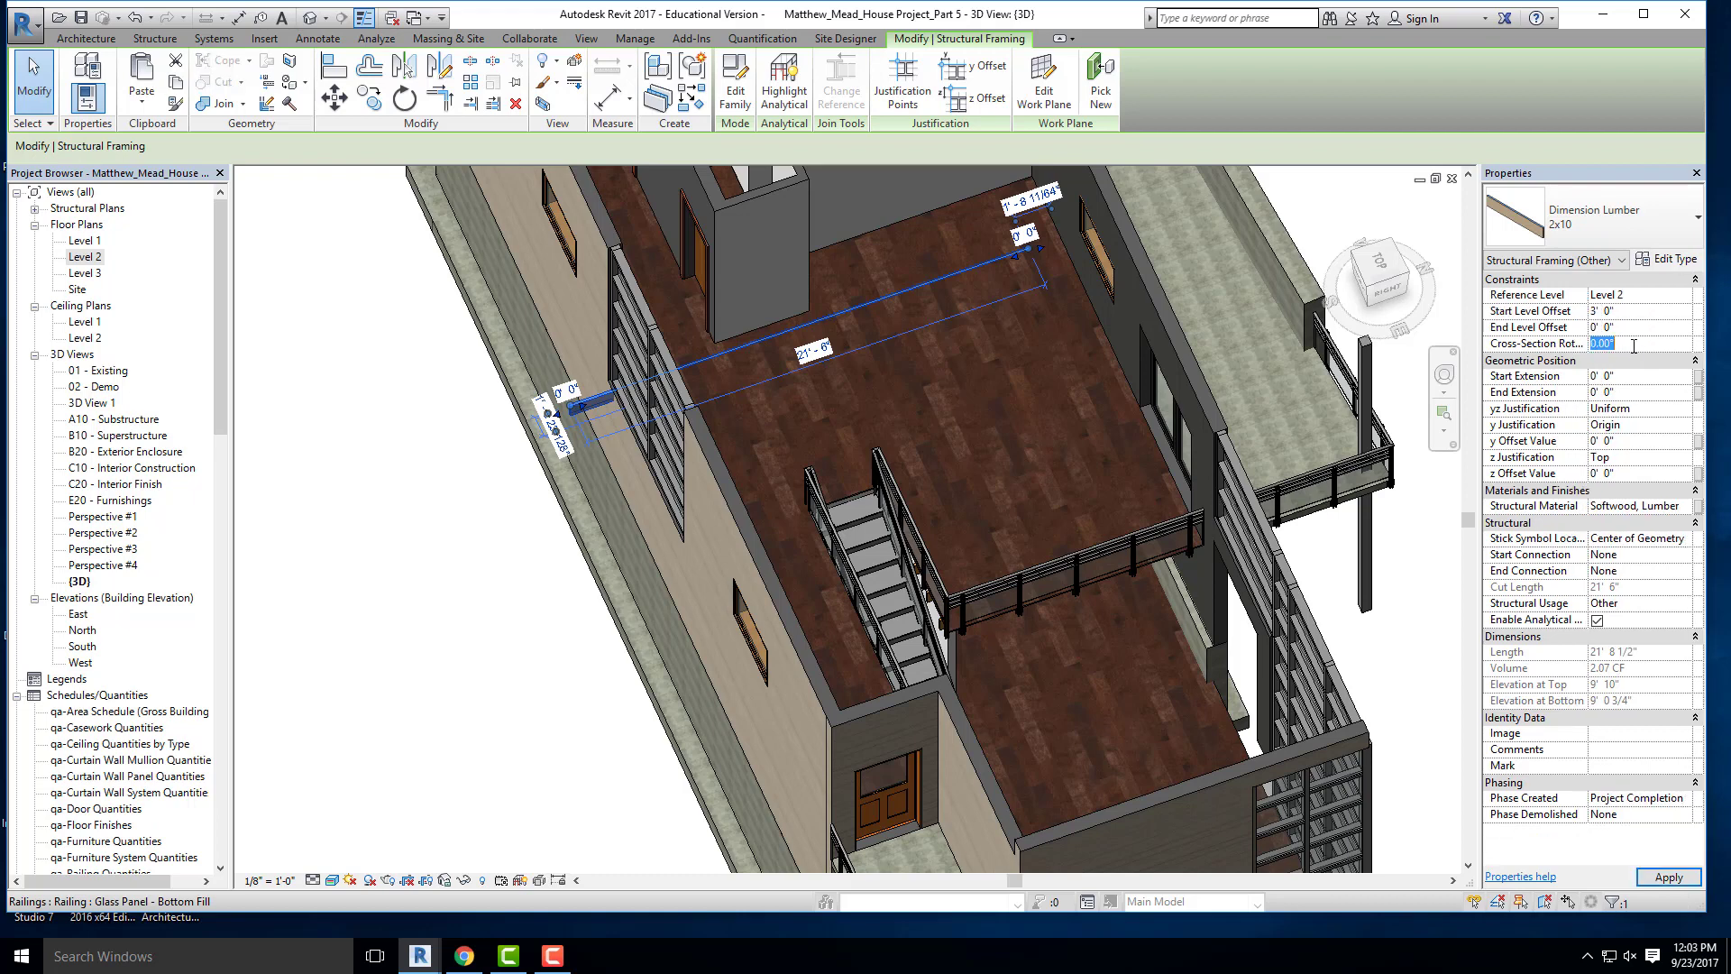
pyautogui.click(1646, 325)
pyautogui.write('3')
pyautogui.press('Return')
pyautogui.press('Escape')
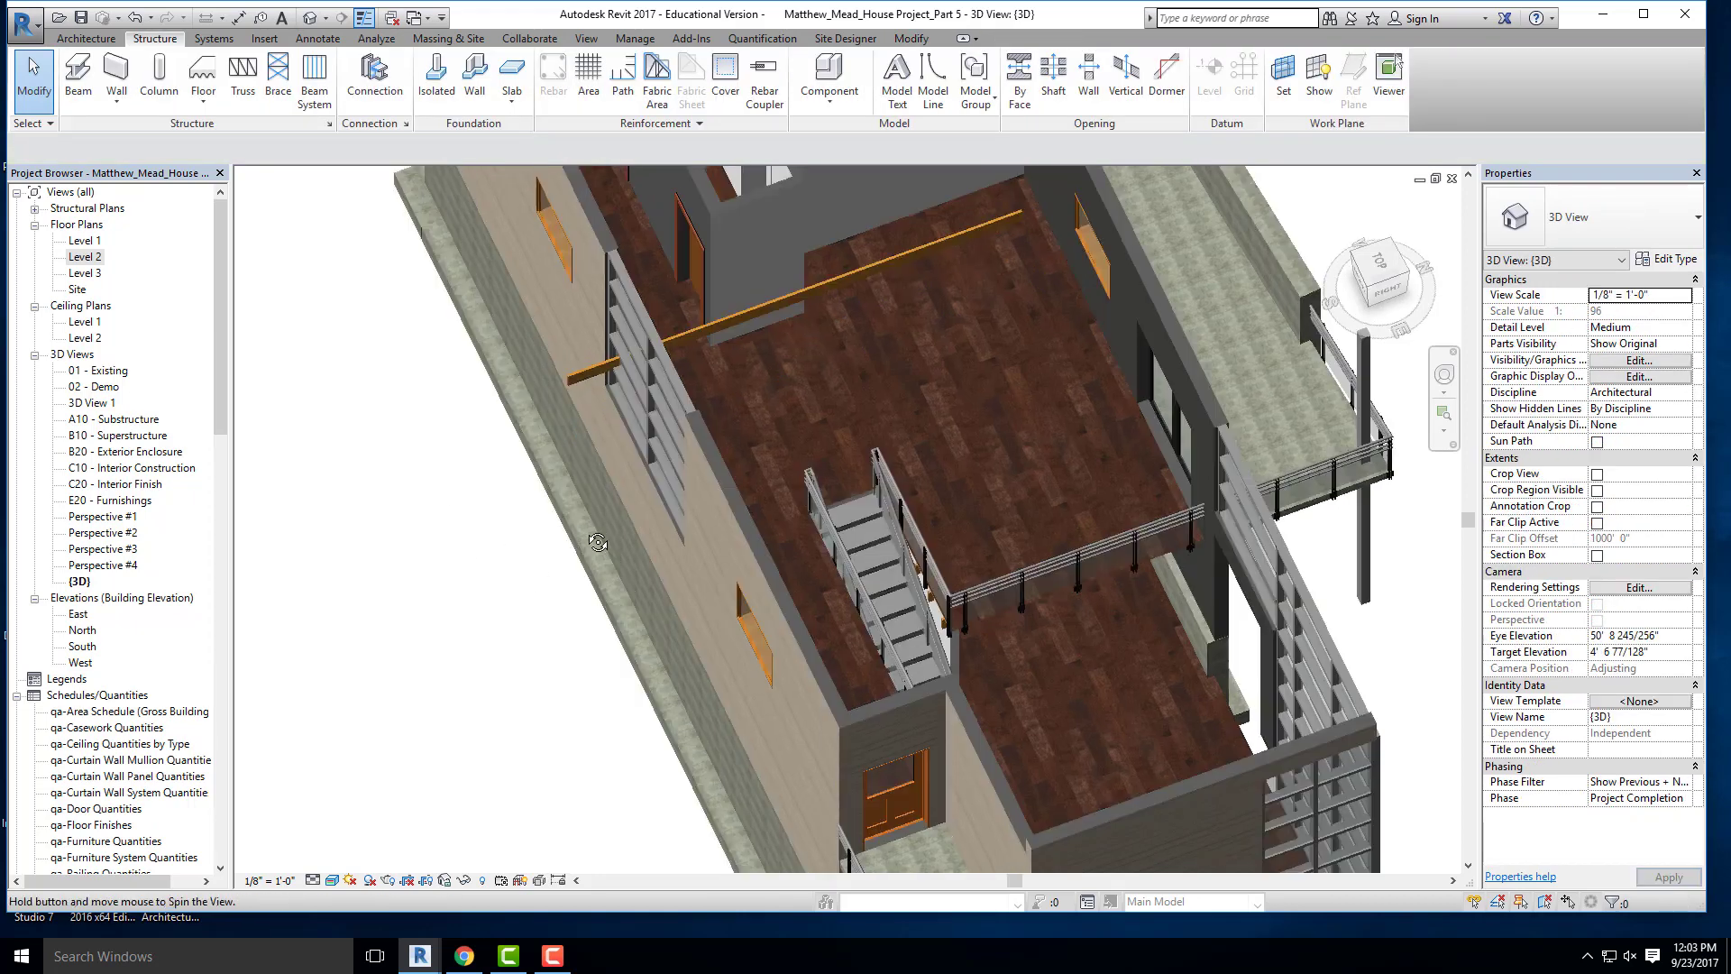
# - Check the raised beam in 3D and on the Level 3 and Level 2 plans, selecting it on Level 2
pyautogui.keyDown('shift'); pyautogui.moveTo(598, 542); pyautogui.dragTo(307, 623, button='middle'); pyautogui.keyUp('shift')
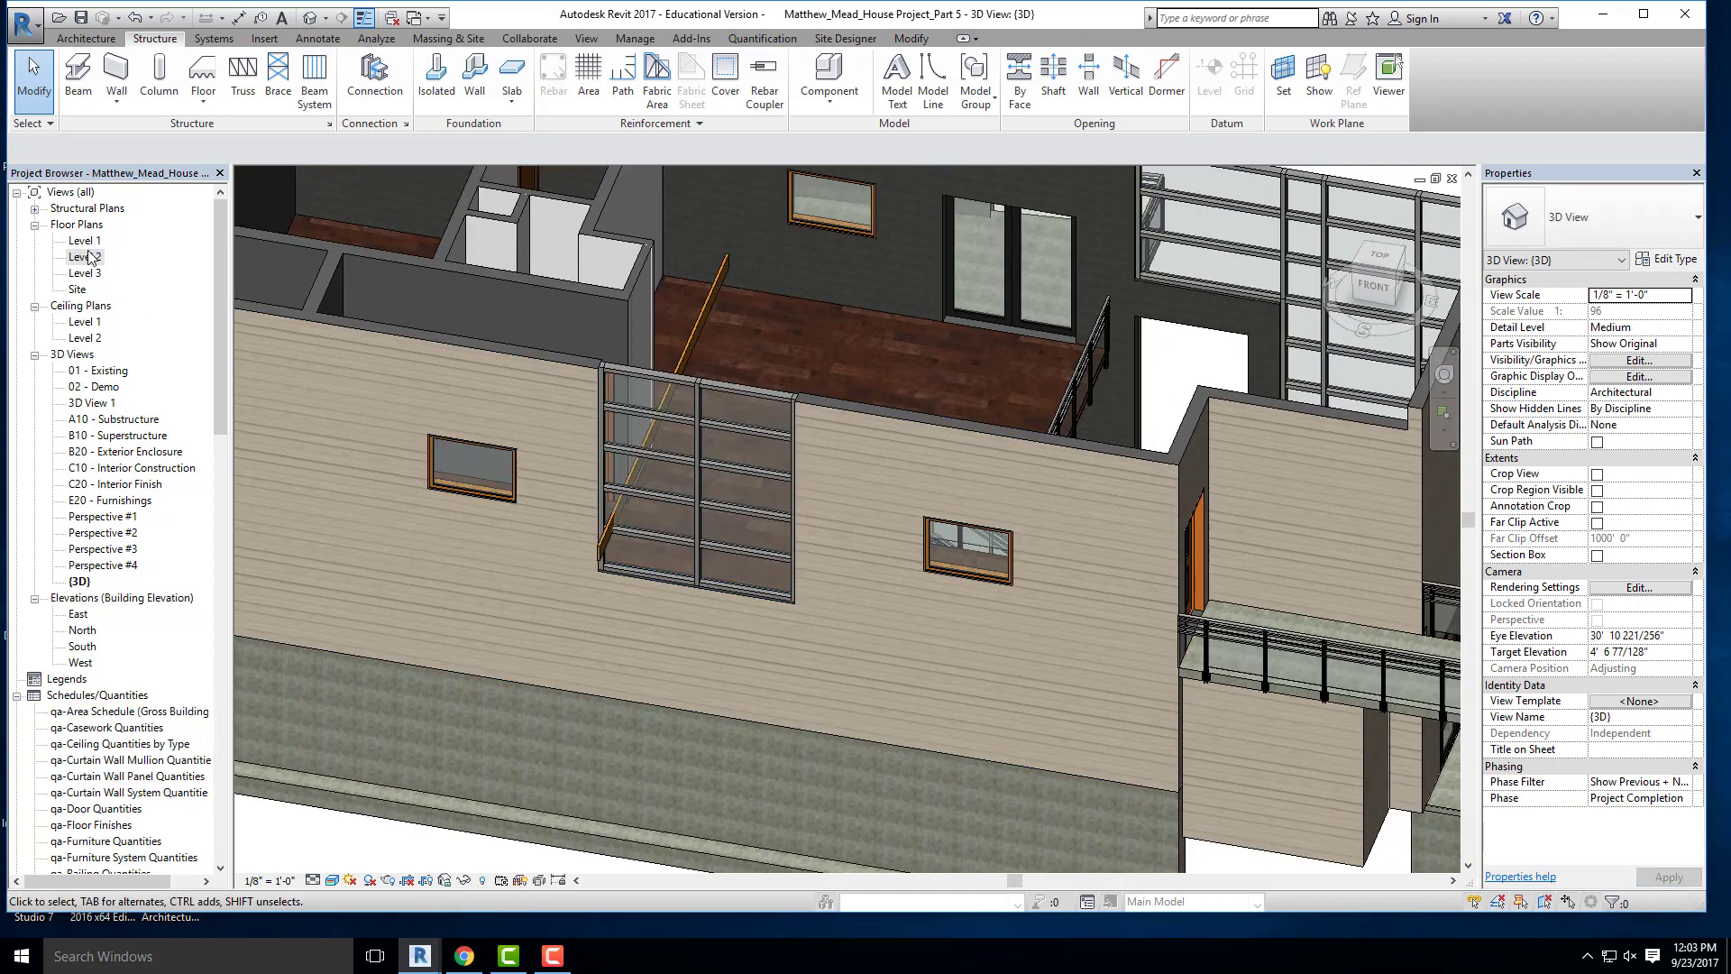
pyautogui.doubleClick(85, 272)
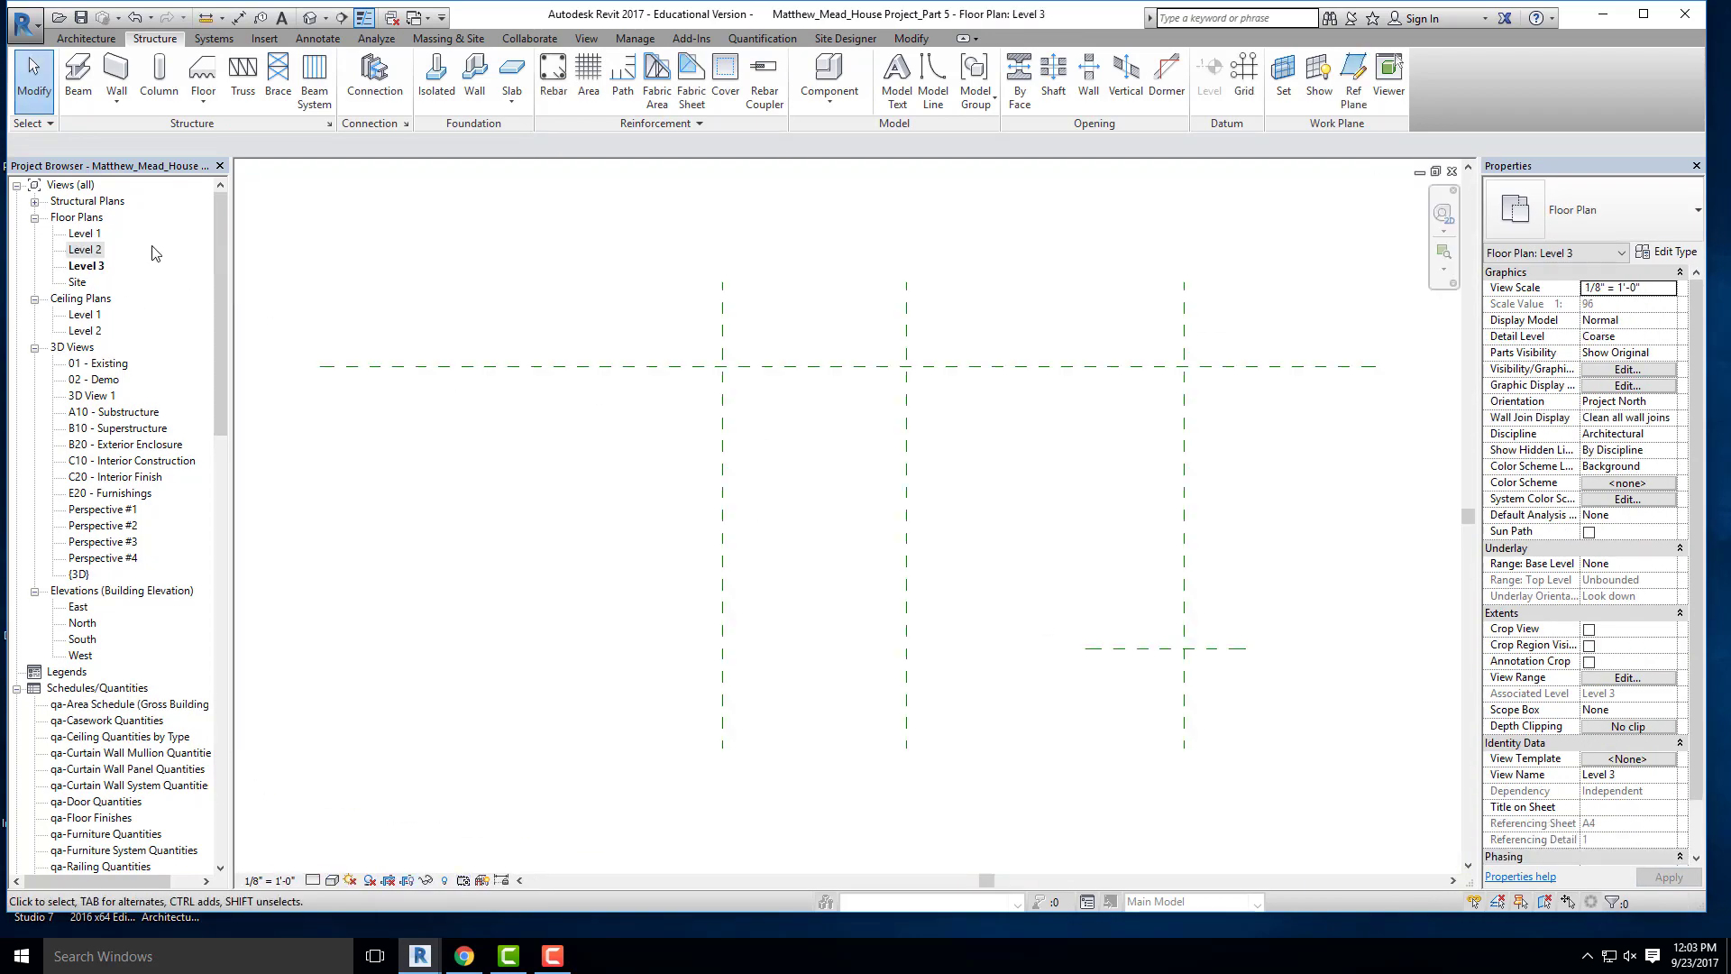
pyautogui.doubleClick(86, 250)
pyautogui.scroll(5, 911, 764)
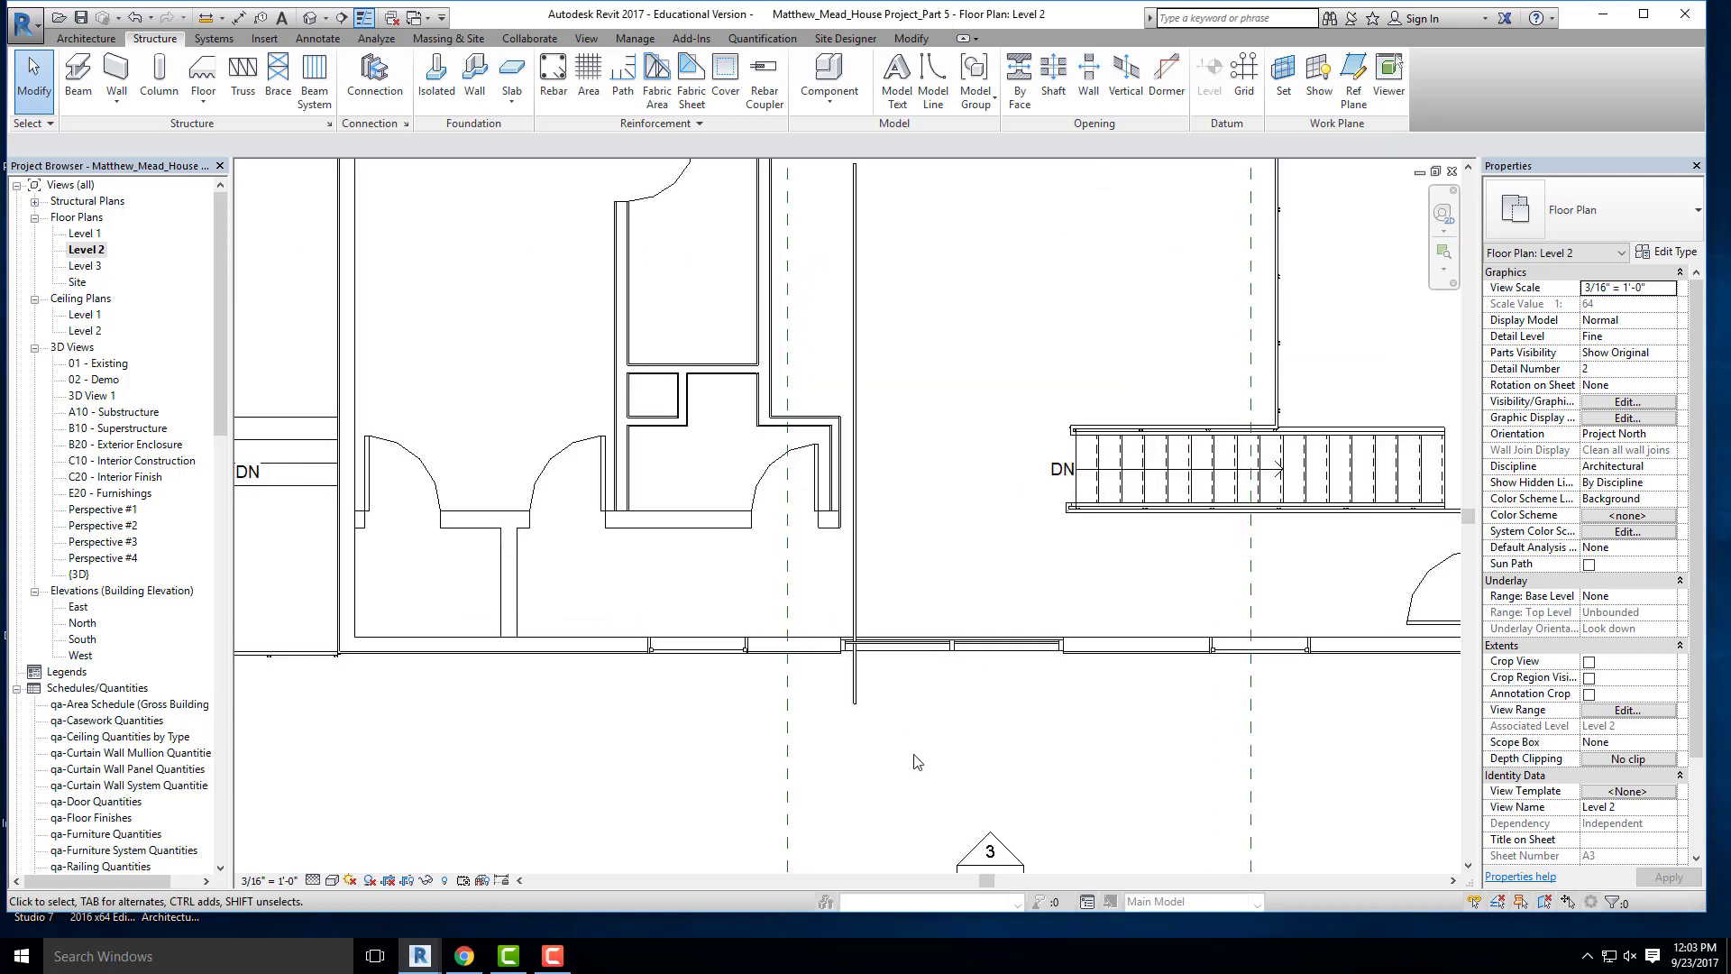
pyautogui.scroll(2, 814, 730)
pyautogui.click(815, 722)
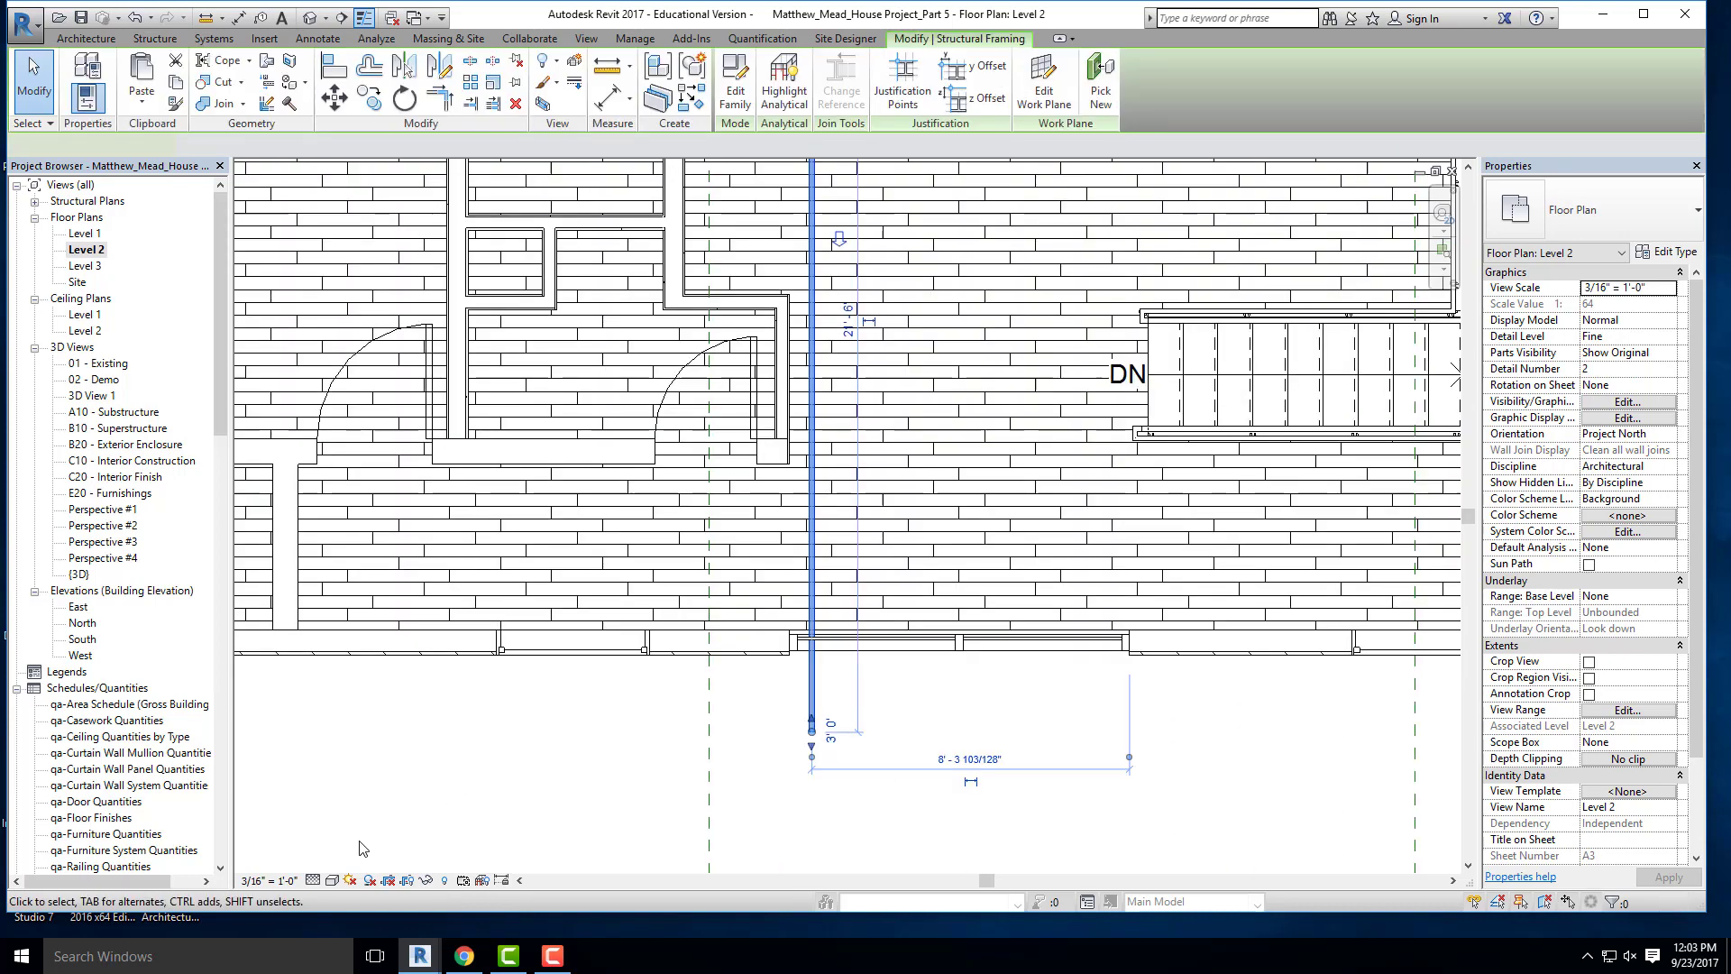
# - Switch the Level 2 plan's detail level to Medium and then Coarse to compare how the beam displays
pyautogui.click(312, 881)
pyautogui.click(326, 842)
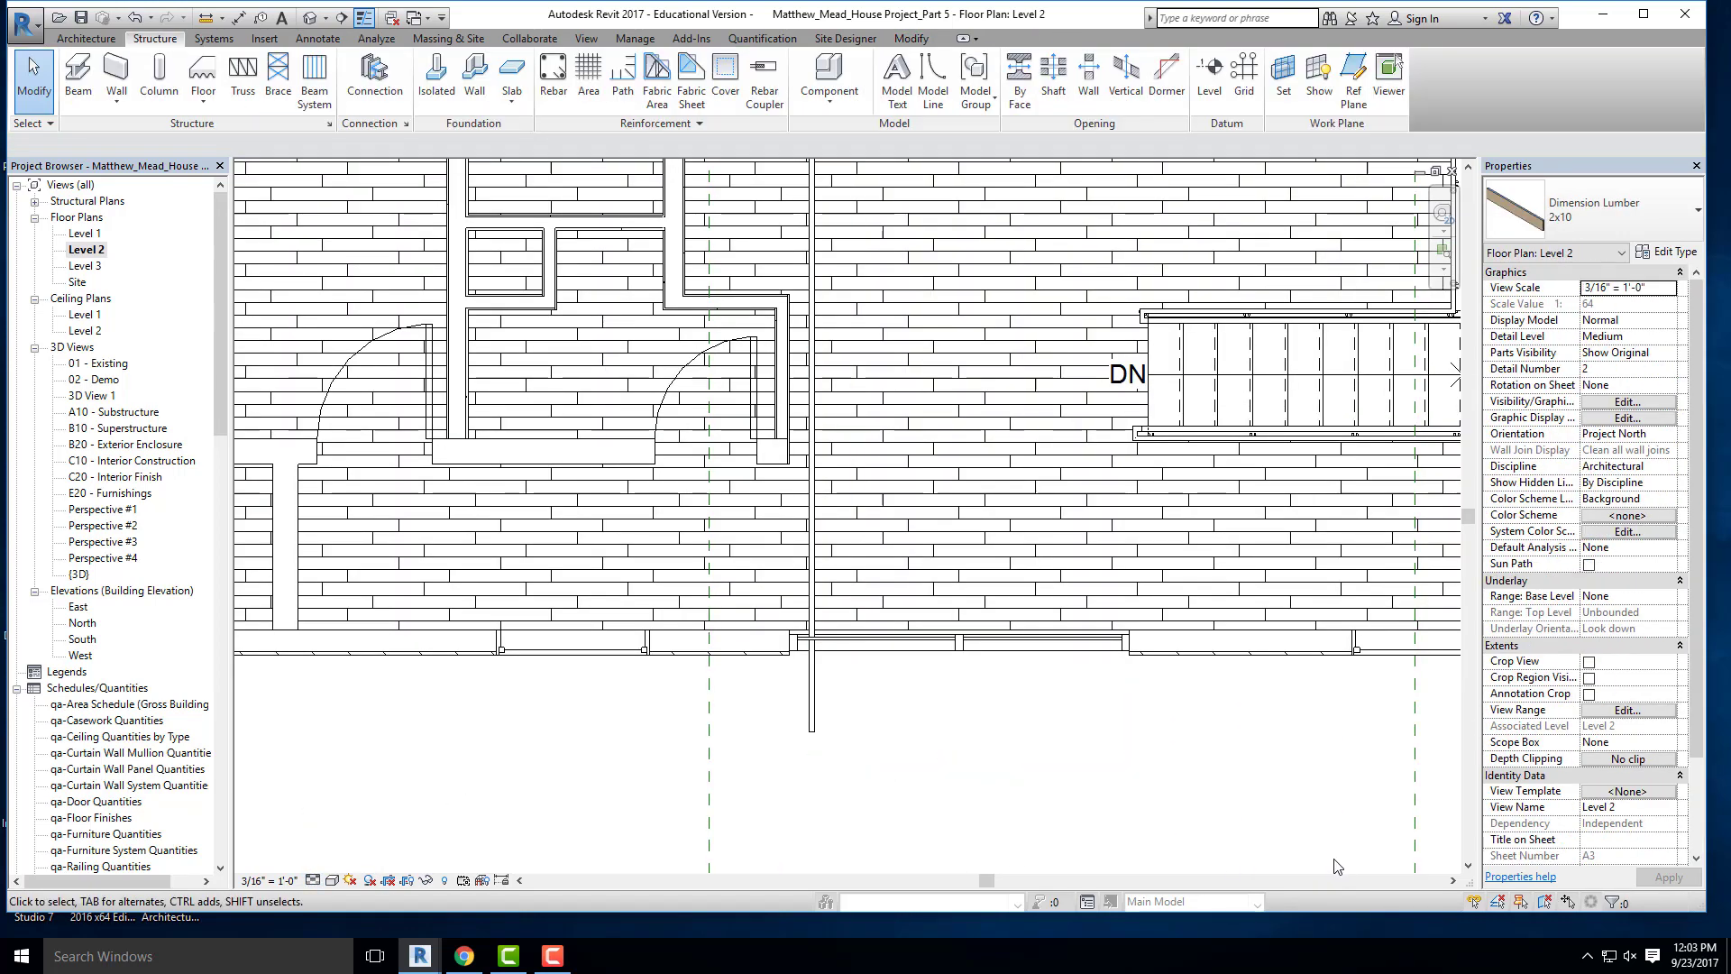
pyautogui.click(312, 881)
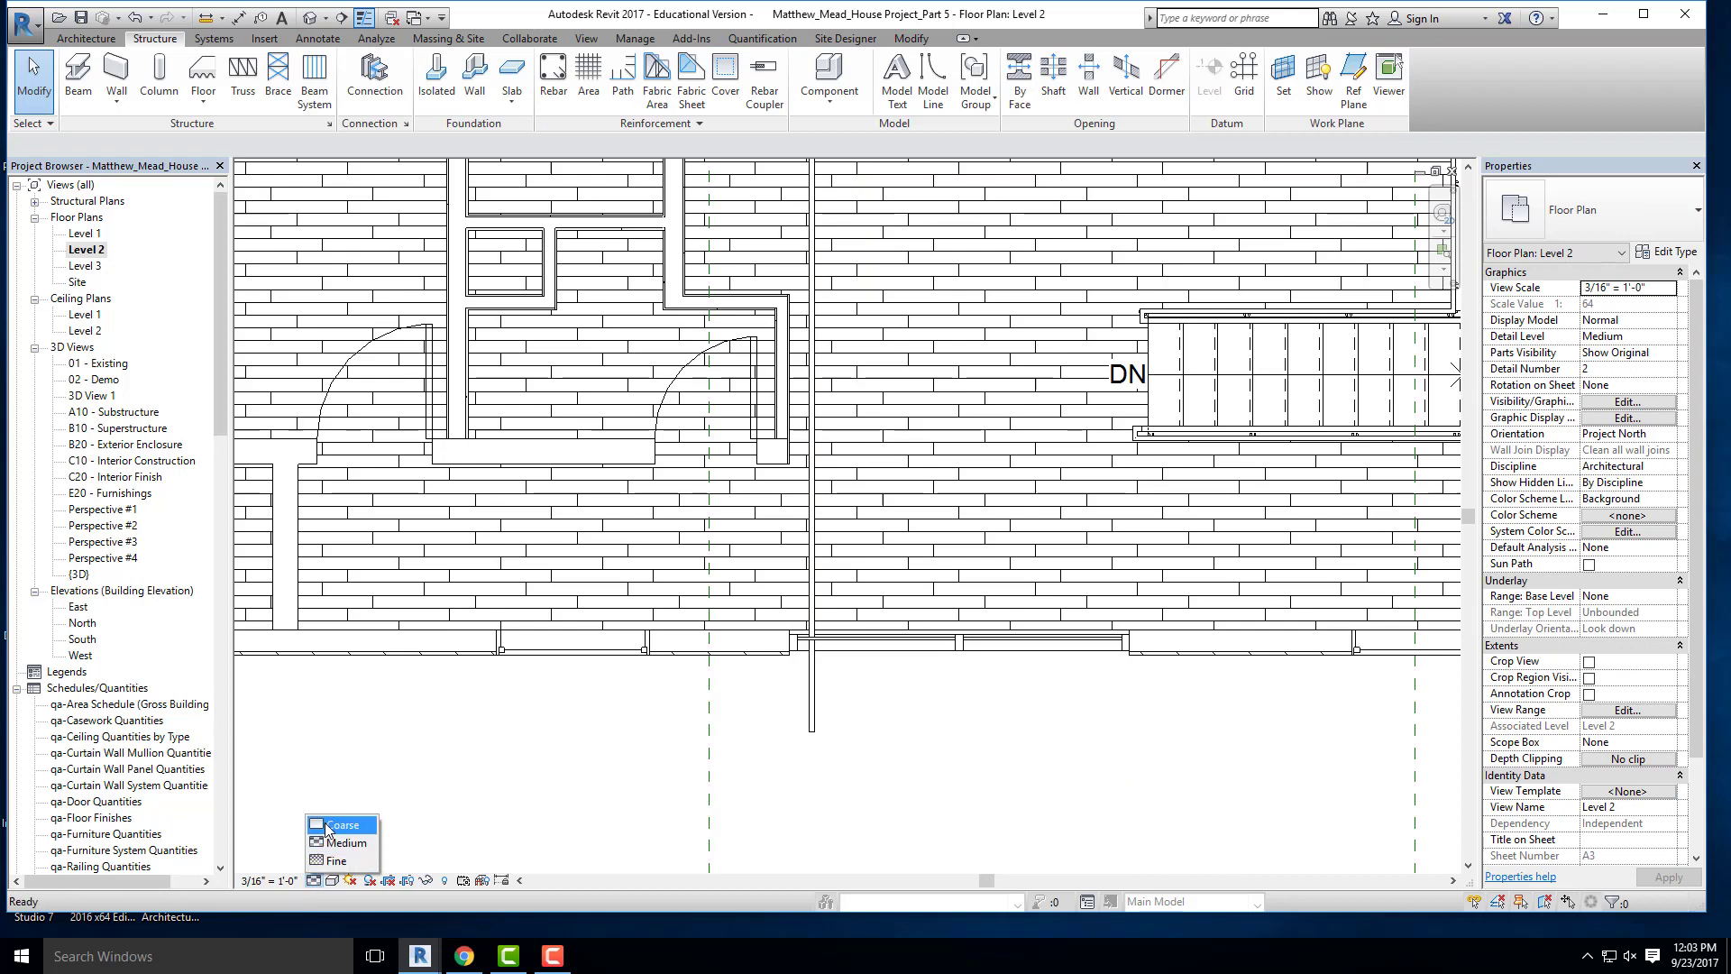
pyautogui.click(326, 824)
pyautogui.scroll(-3, 781, 741)
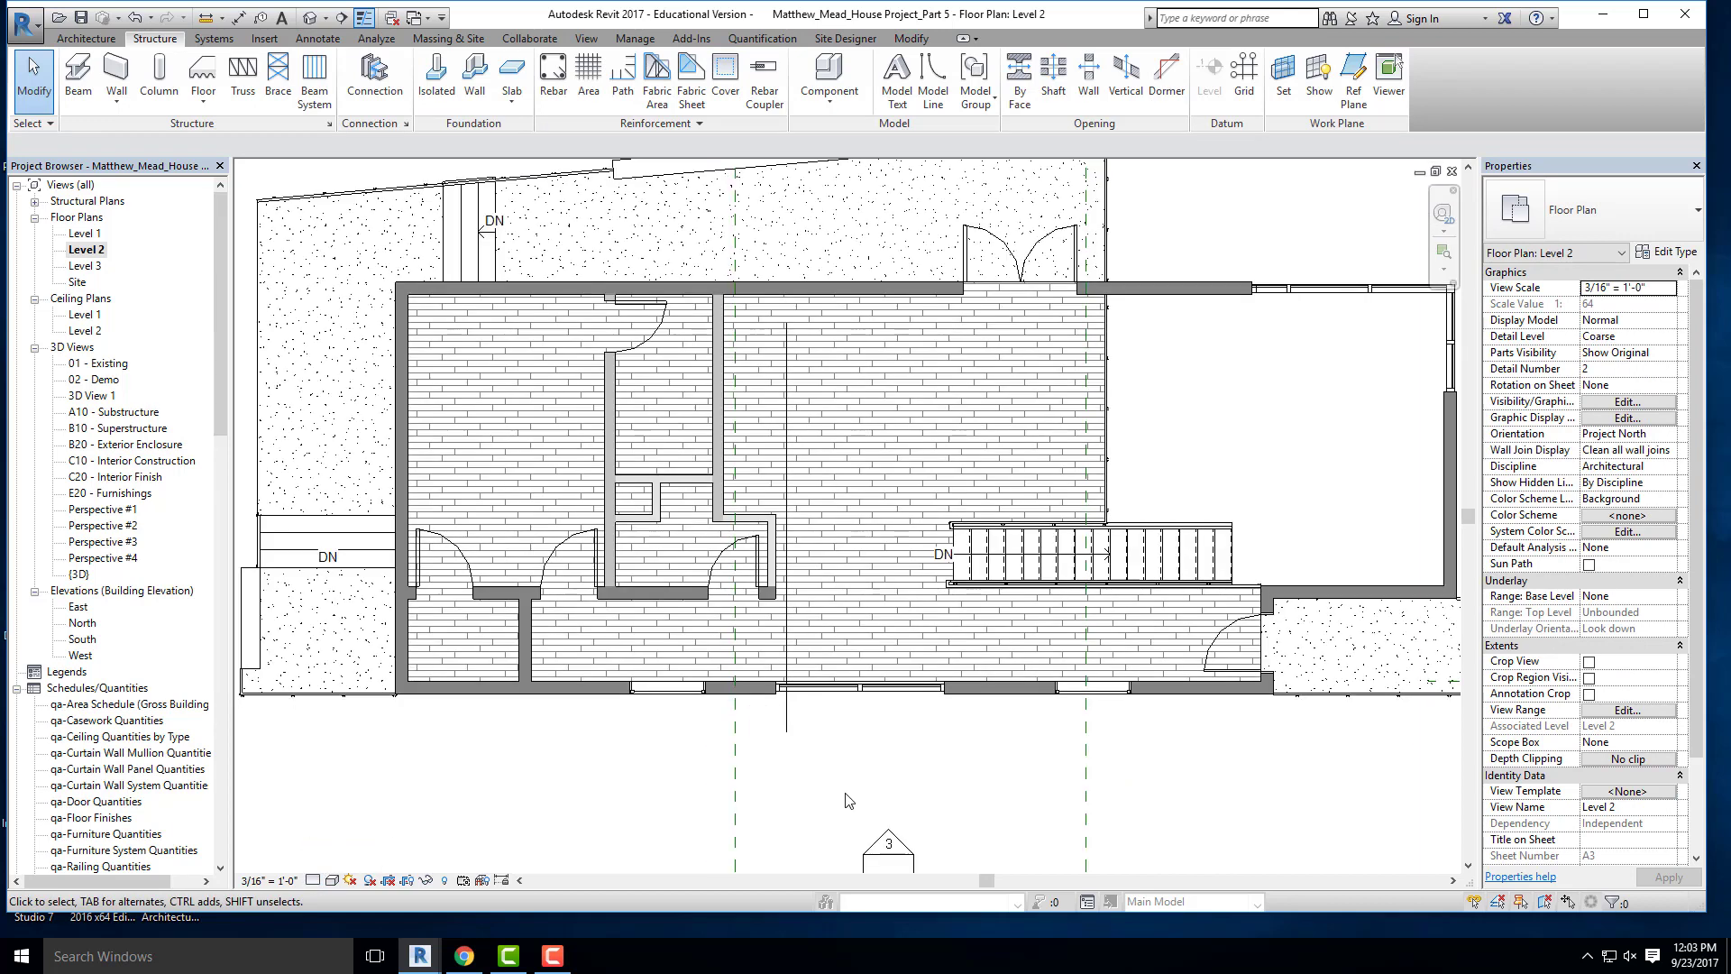
# - Select the 2x10 beam on the Coarse plan to inspect its display, clear the selection, and review the available detail levels
pyautogui.click(786, 733)
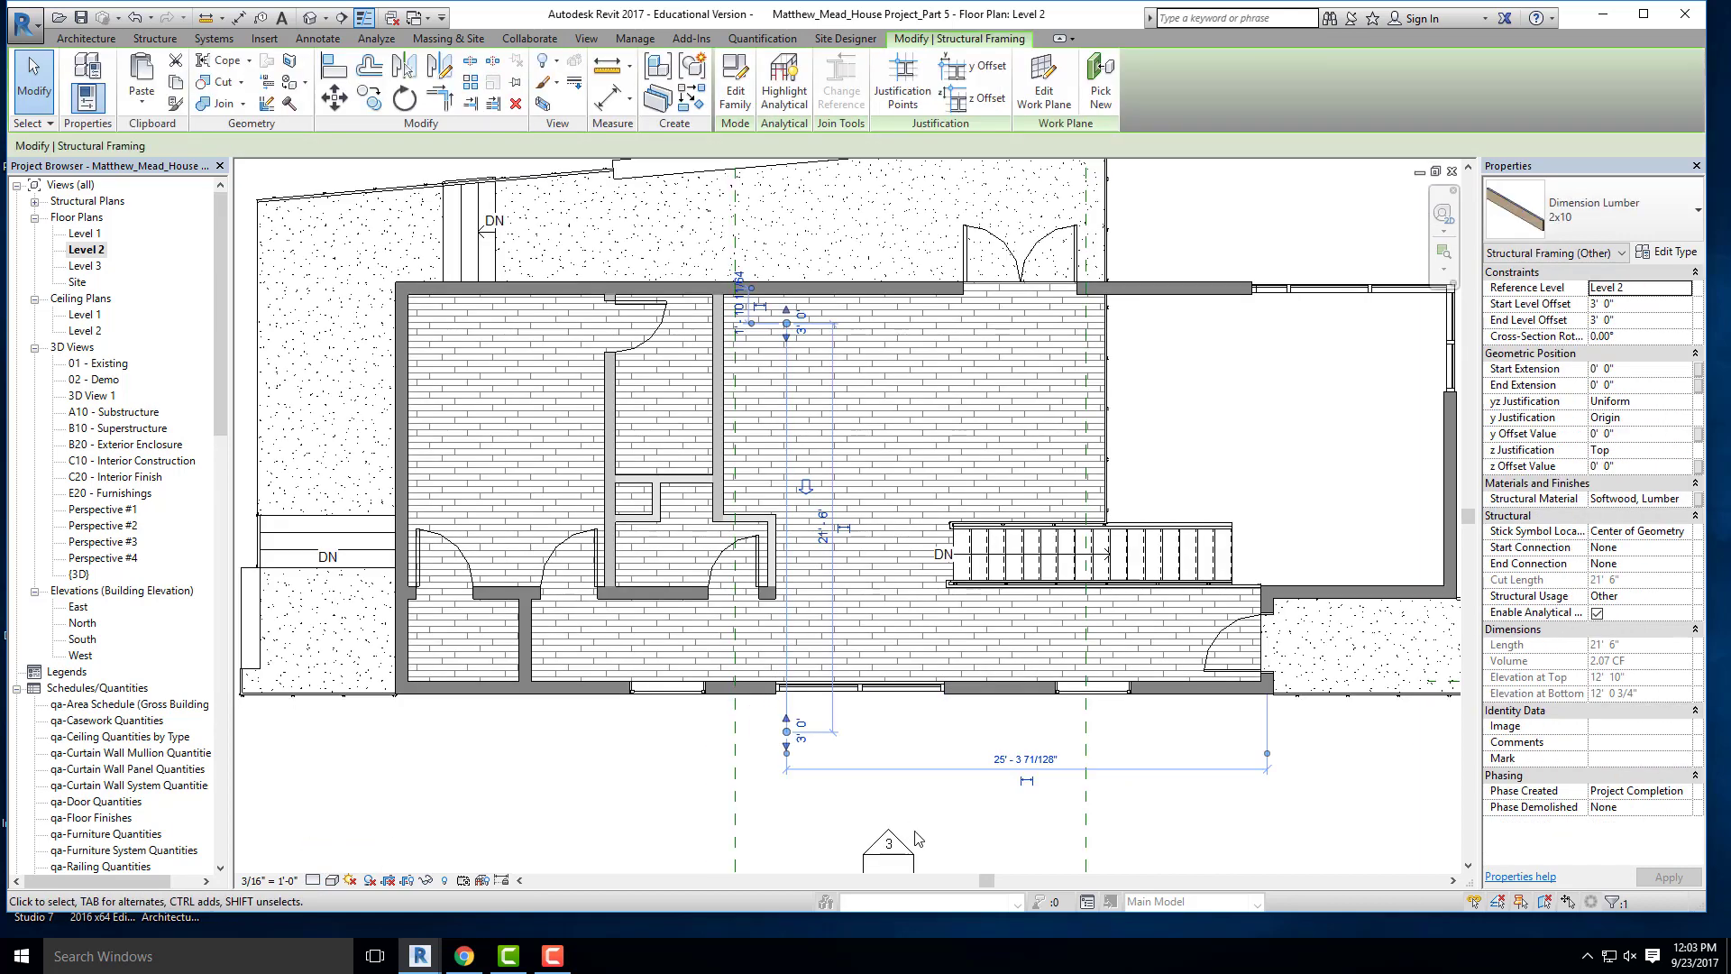
pyautogui.click(793, 787)
pyautogui.scroll(2, 792, 785)
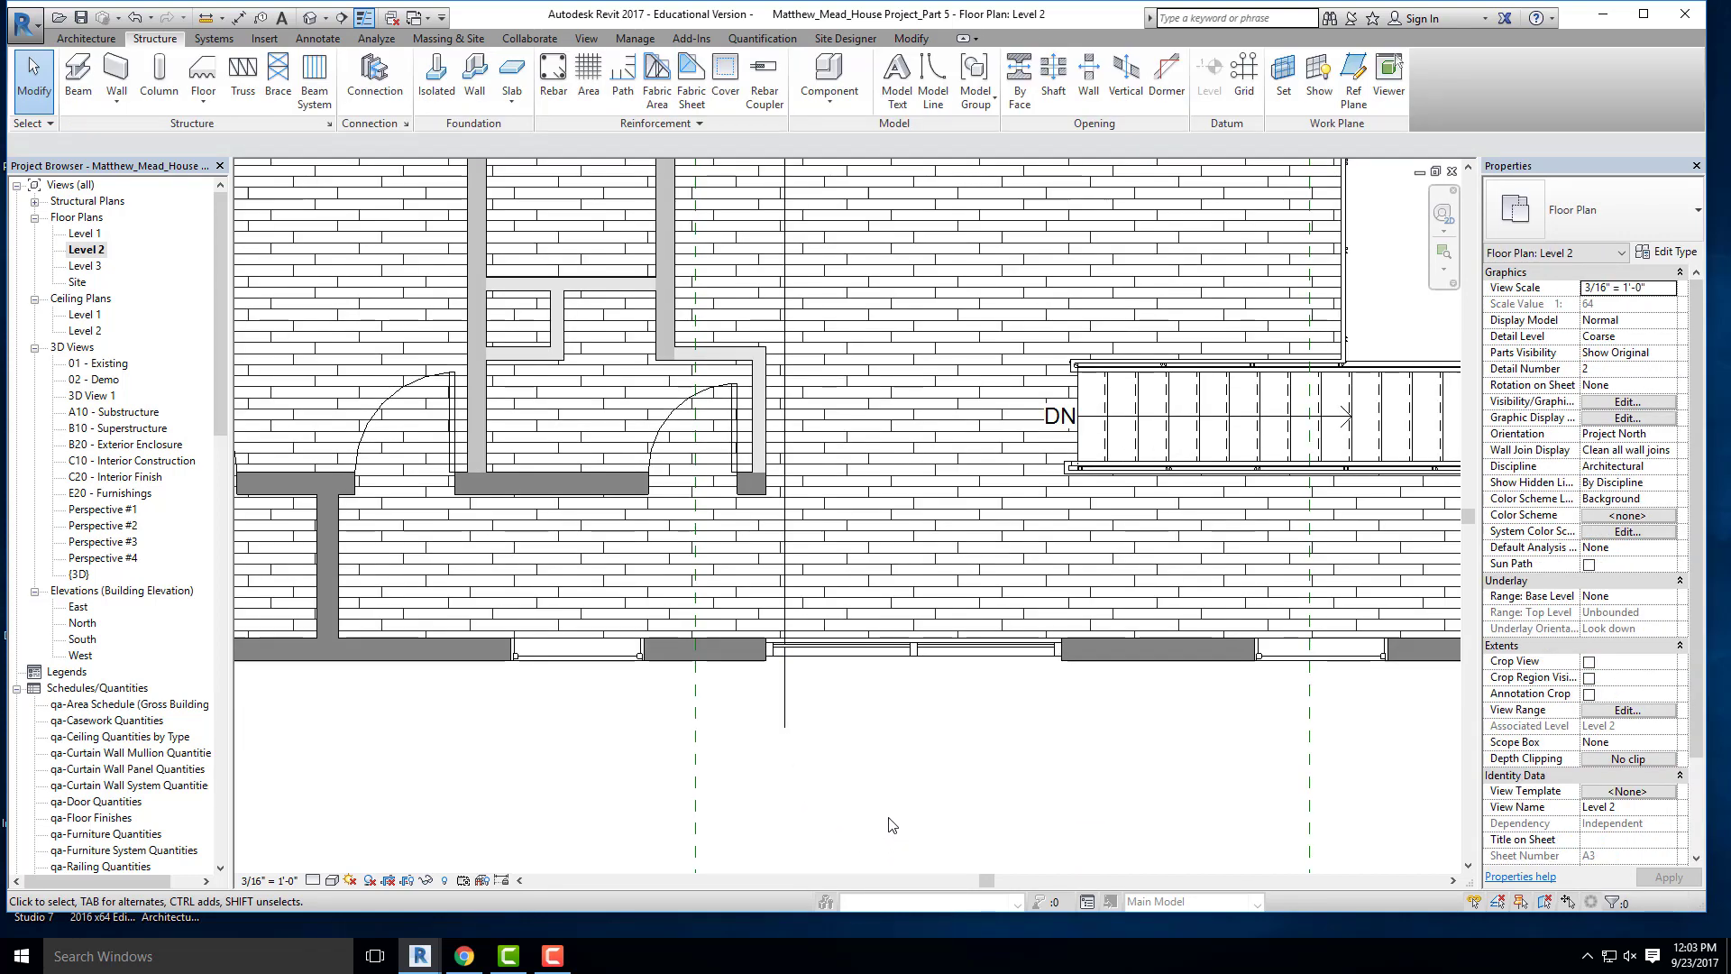
pyautogui.click(317, 884)
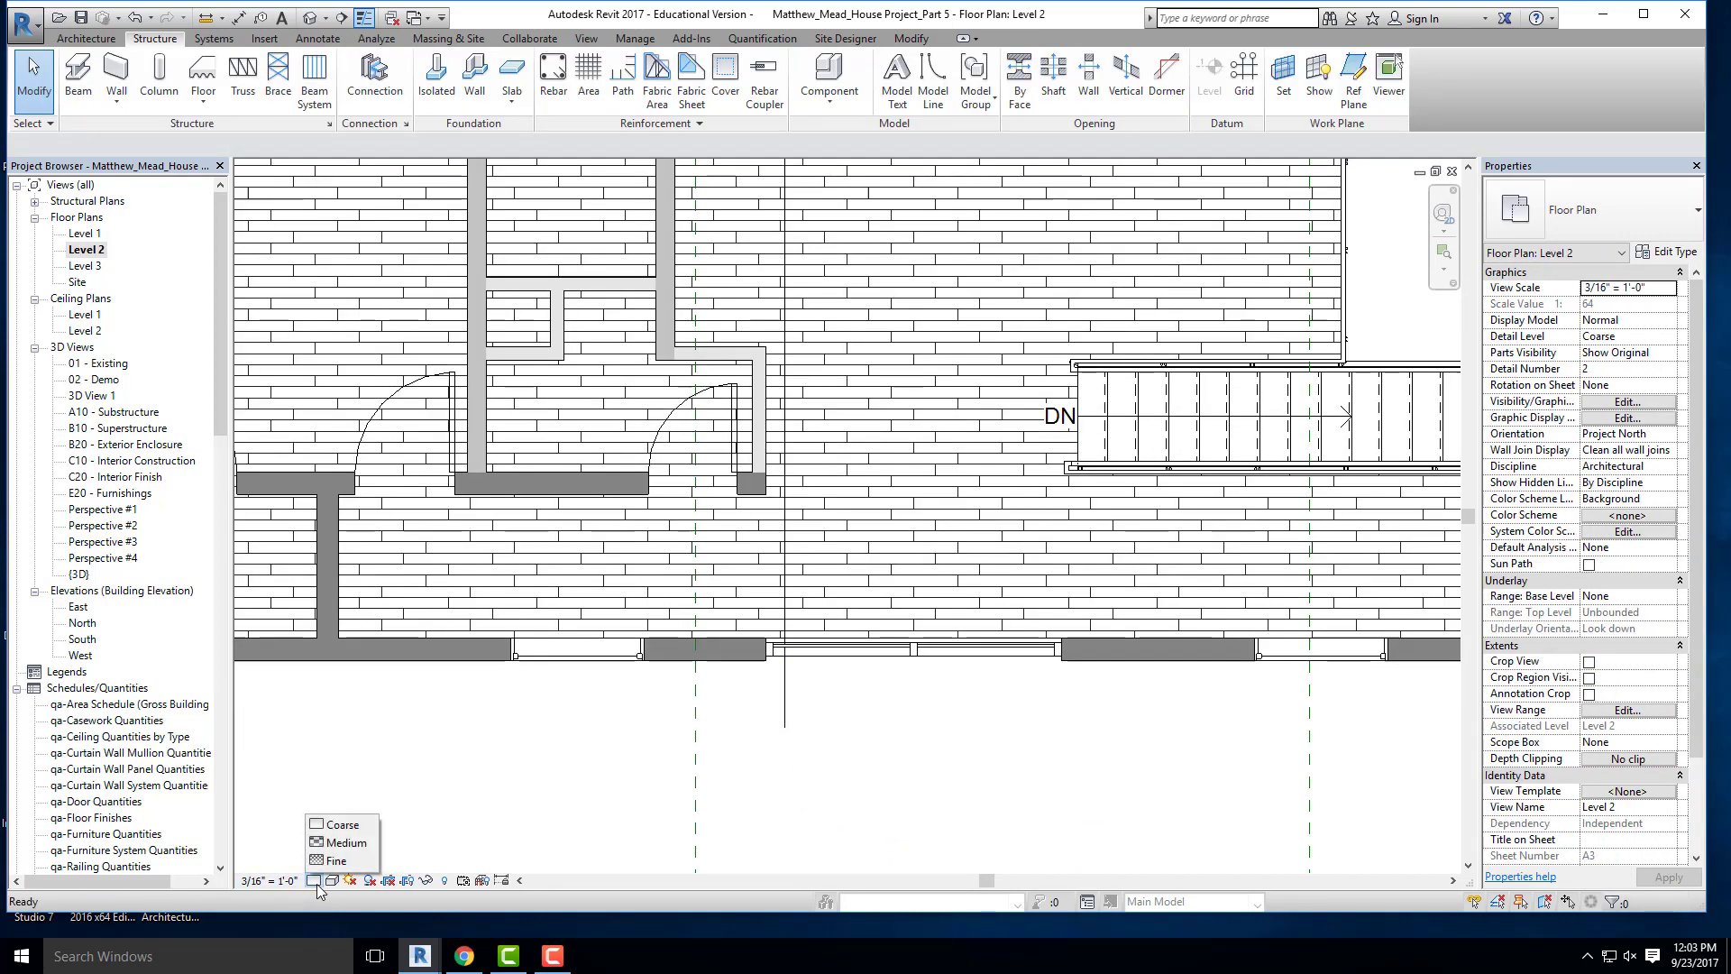
pyautogui.click(694, 767)
pyautogui.scroll(-3, 860, 545)
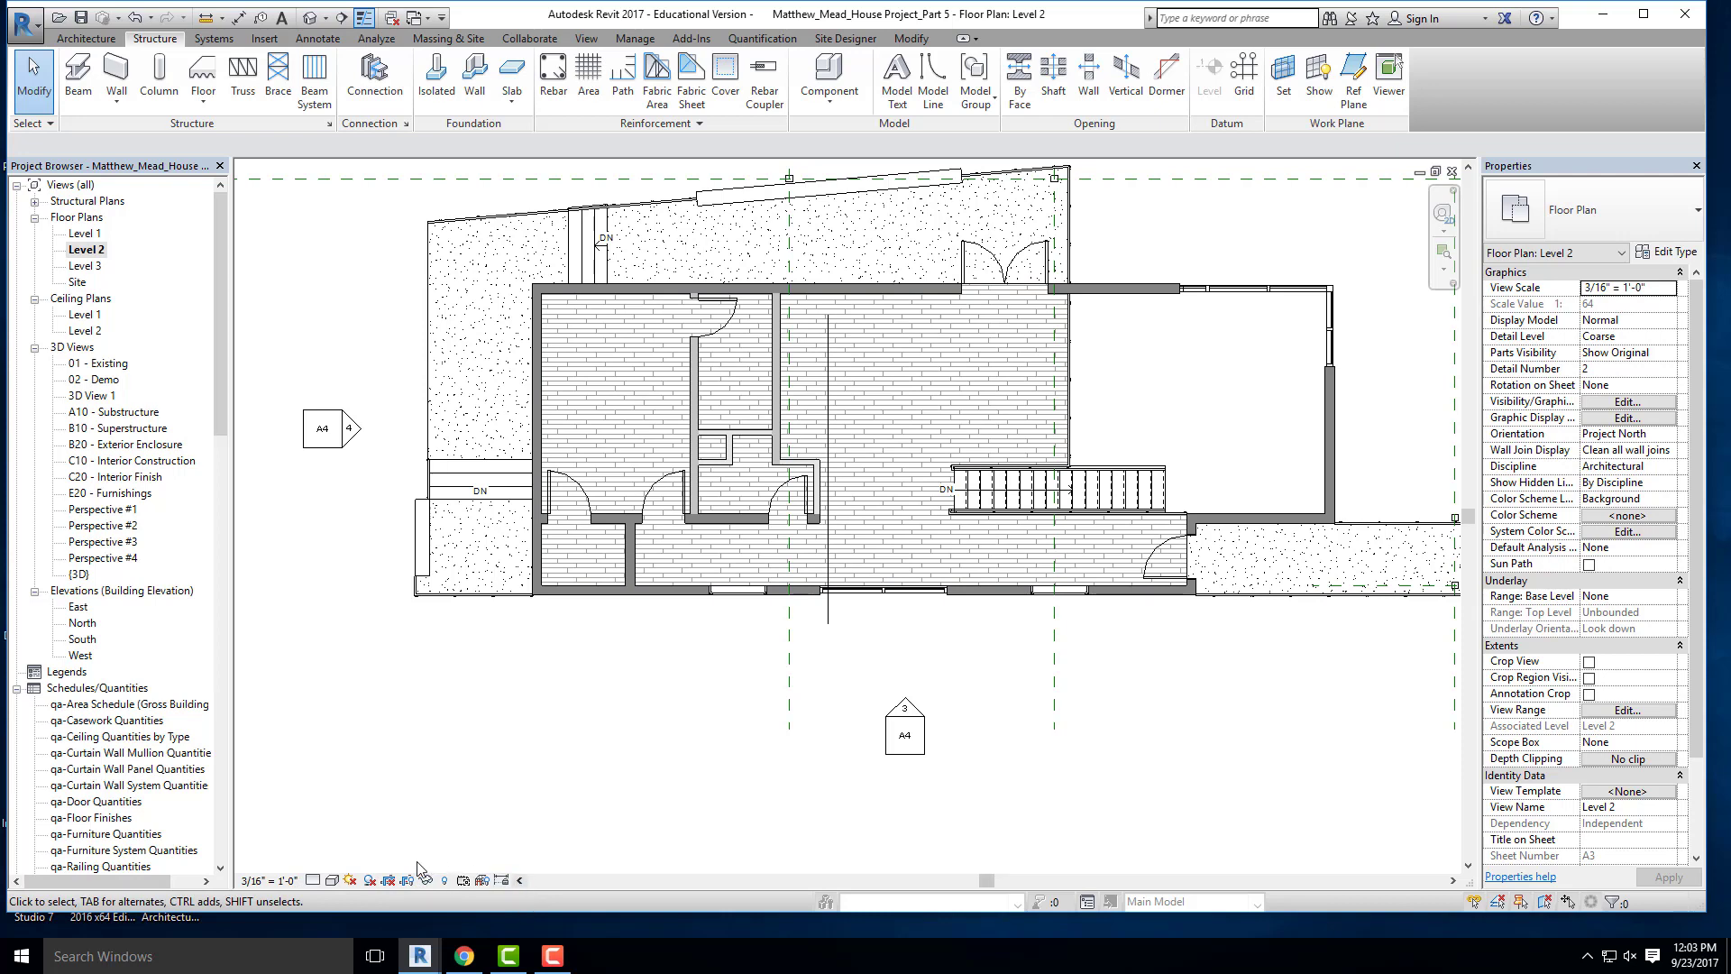
# - Set the Level 2 plan's detail level to Fine and examine the beam's display up close
pyautogui.click(317, 882)
pyautogui.click(335, 867)
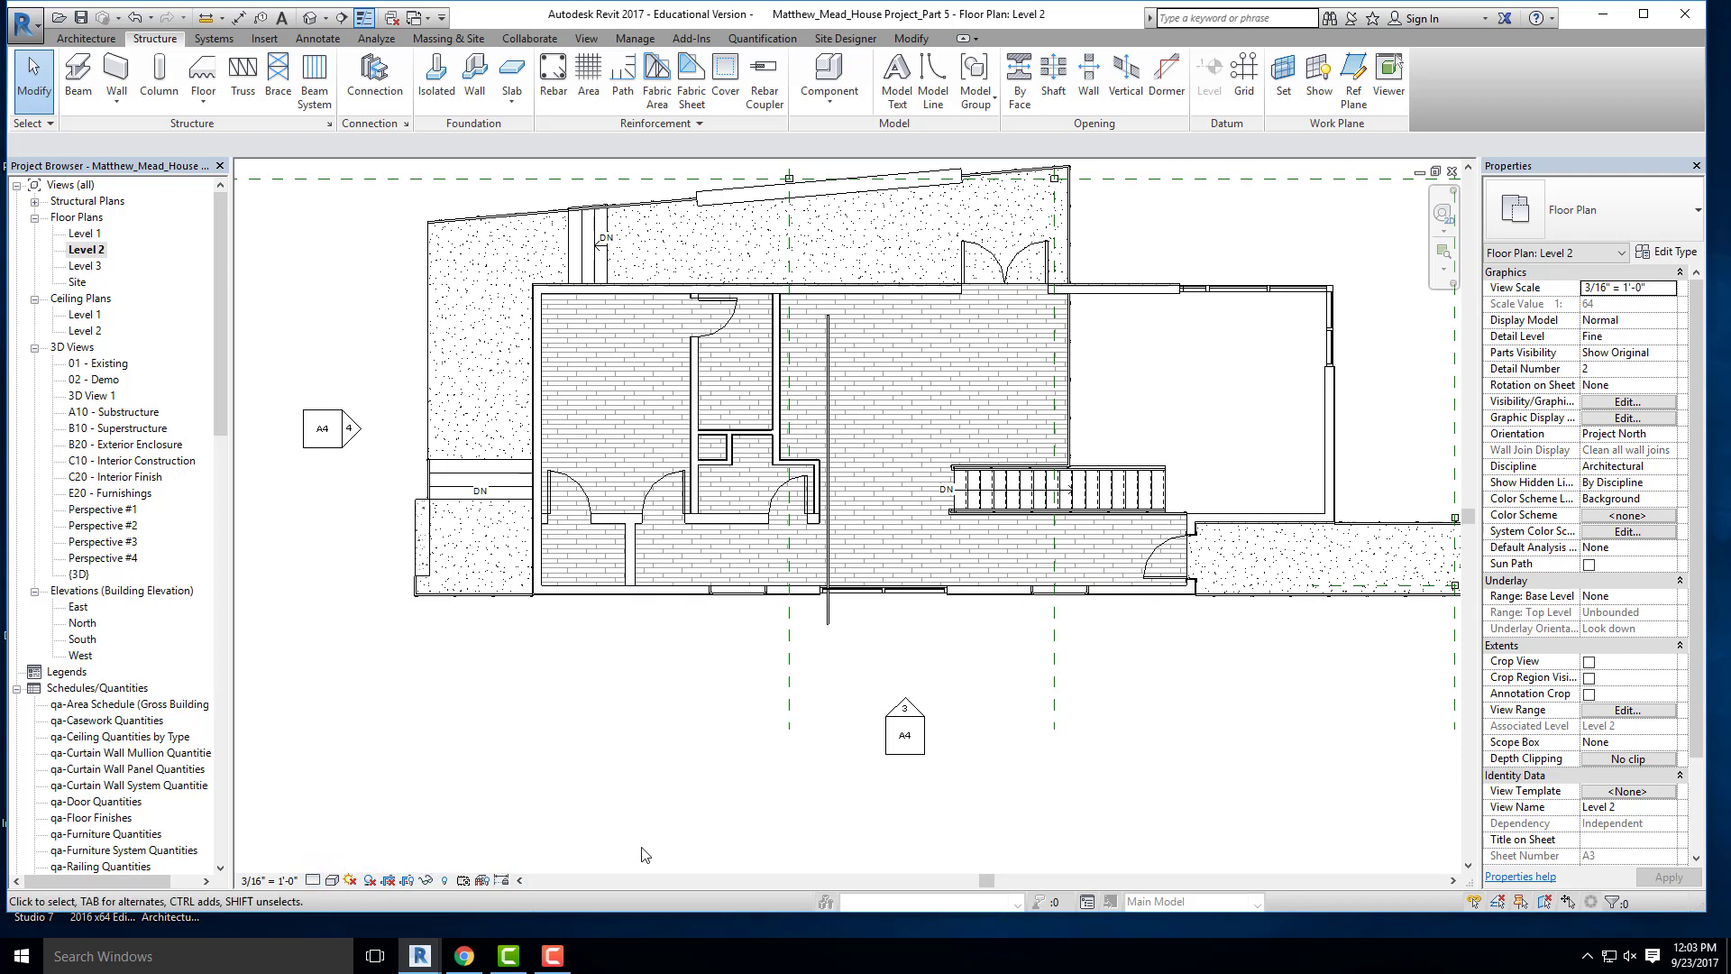
pyautogui.scroll(5, 832, 564)
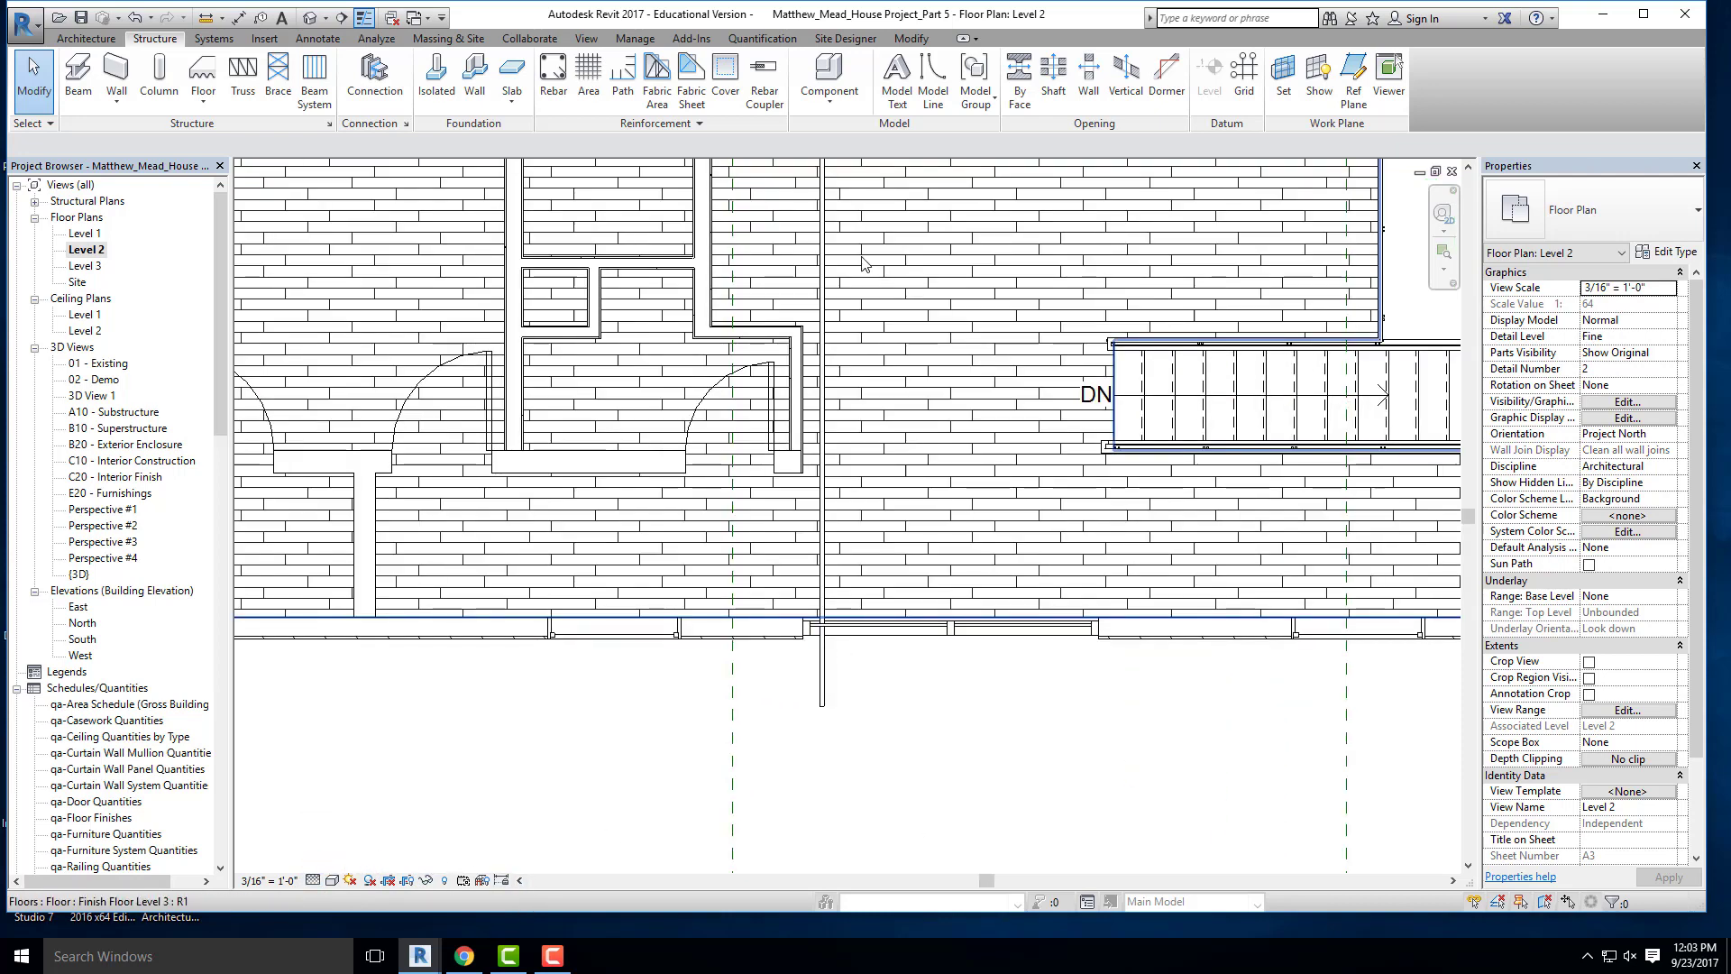
pyautogui.scroll(-3, 630, 519)
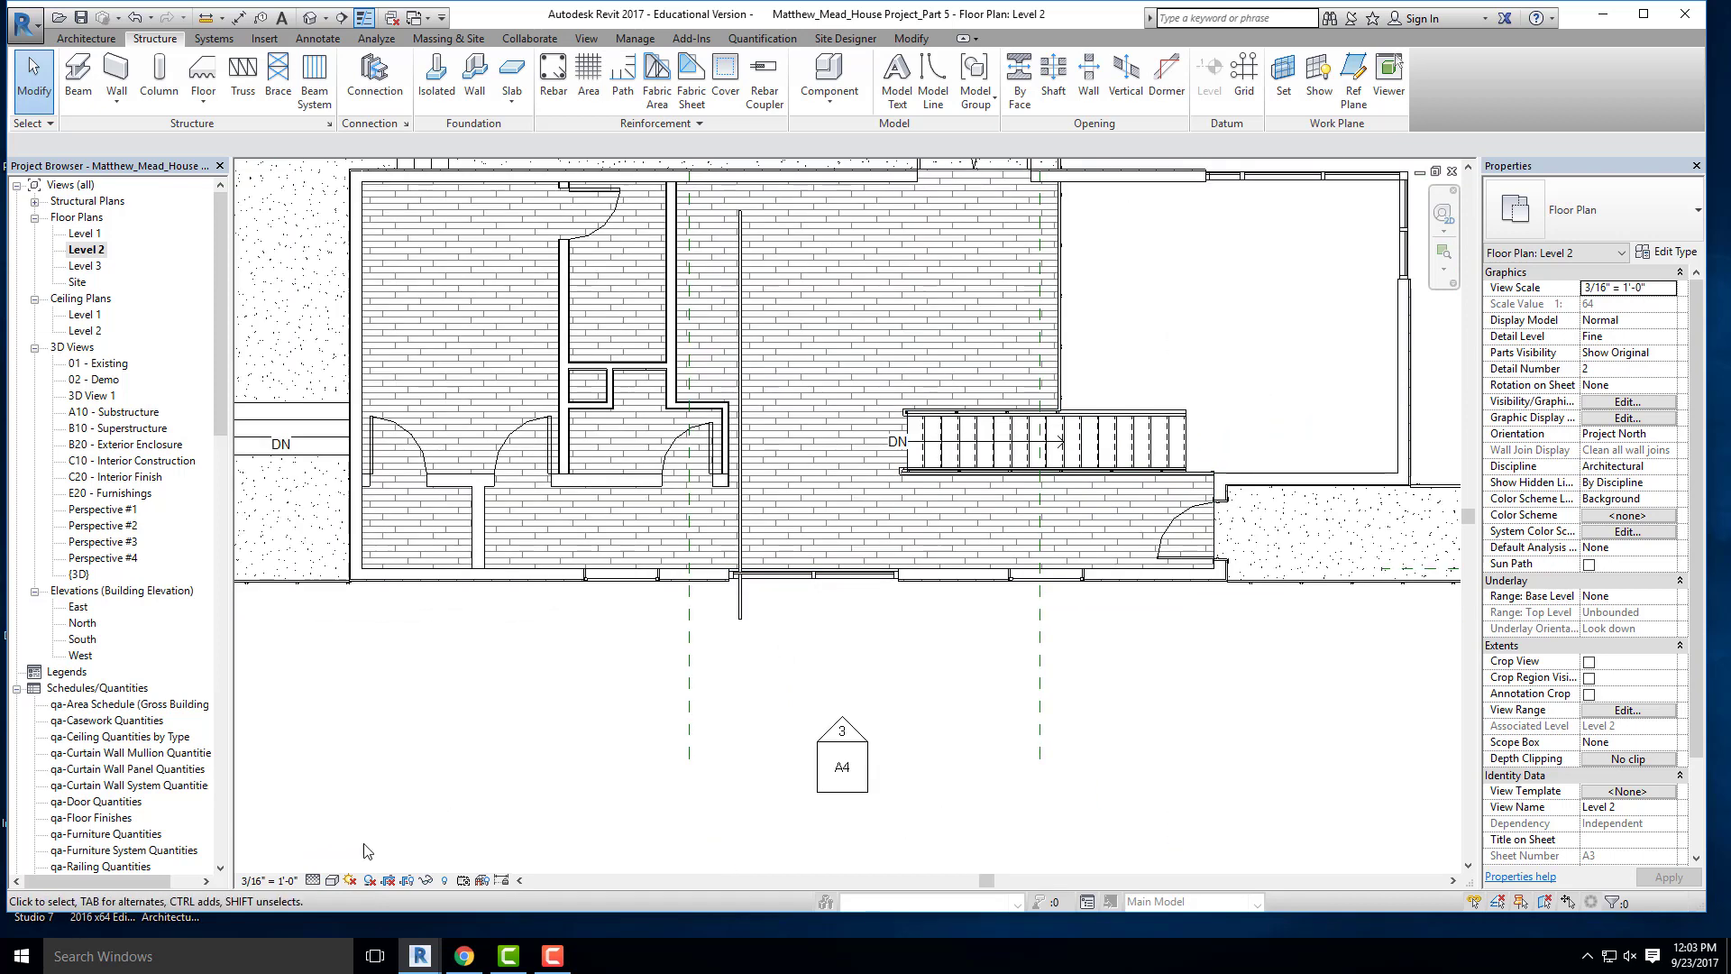
# - Select the 2x10 beam, set the Level 2 plan's detail level back to Coarse, and clear the selection
pyautogui.click(741, 617)
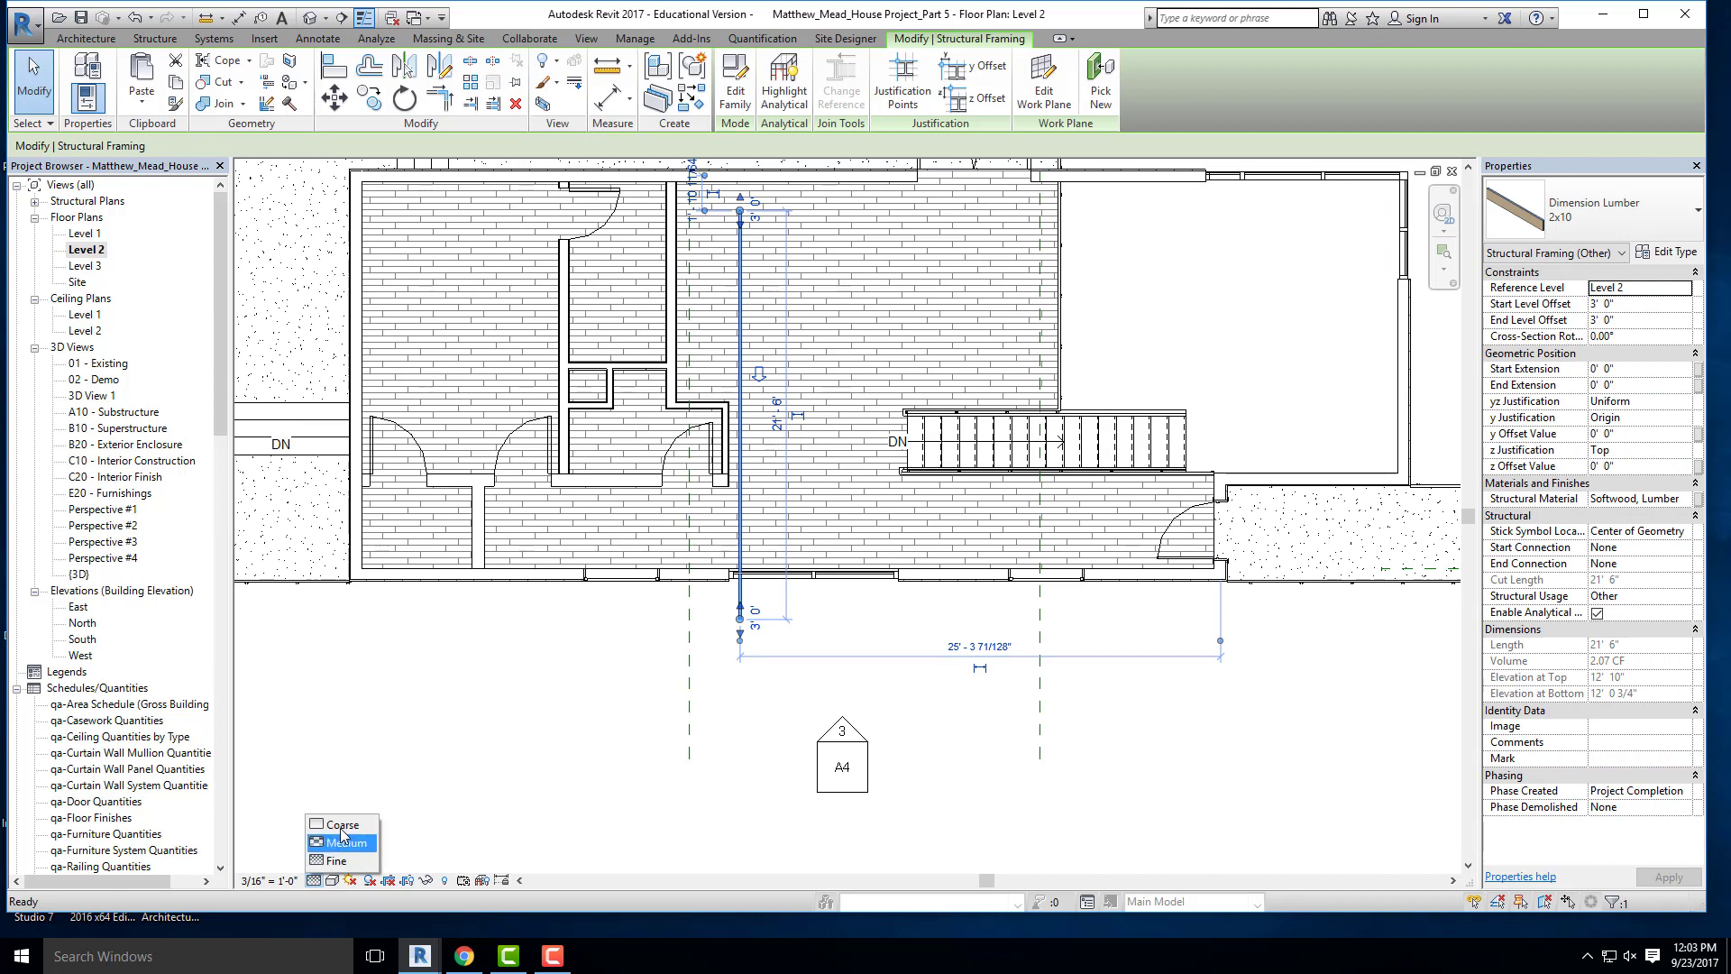
pyautogui.press('Escape')
pyautogui.scroll(-2, 841, 750)
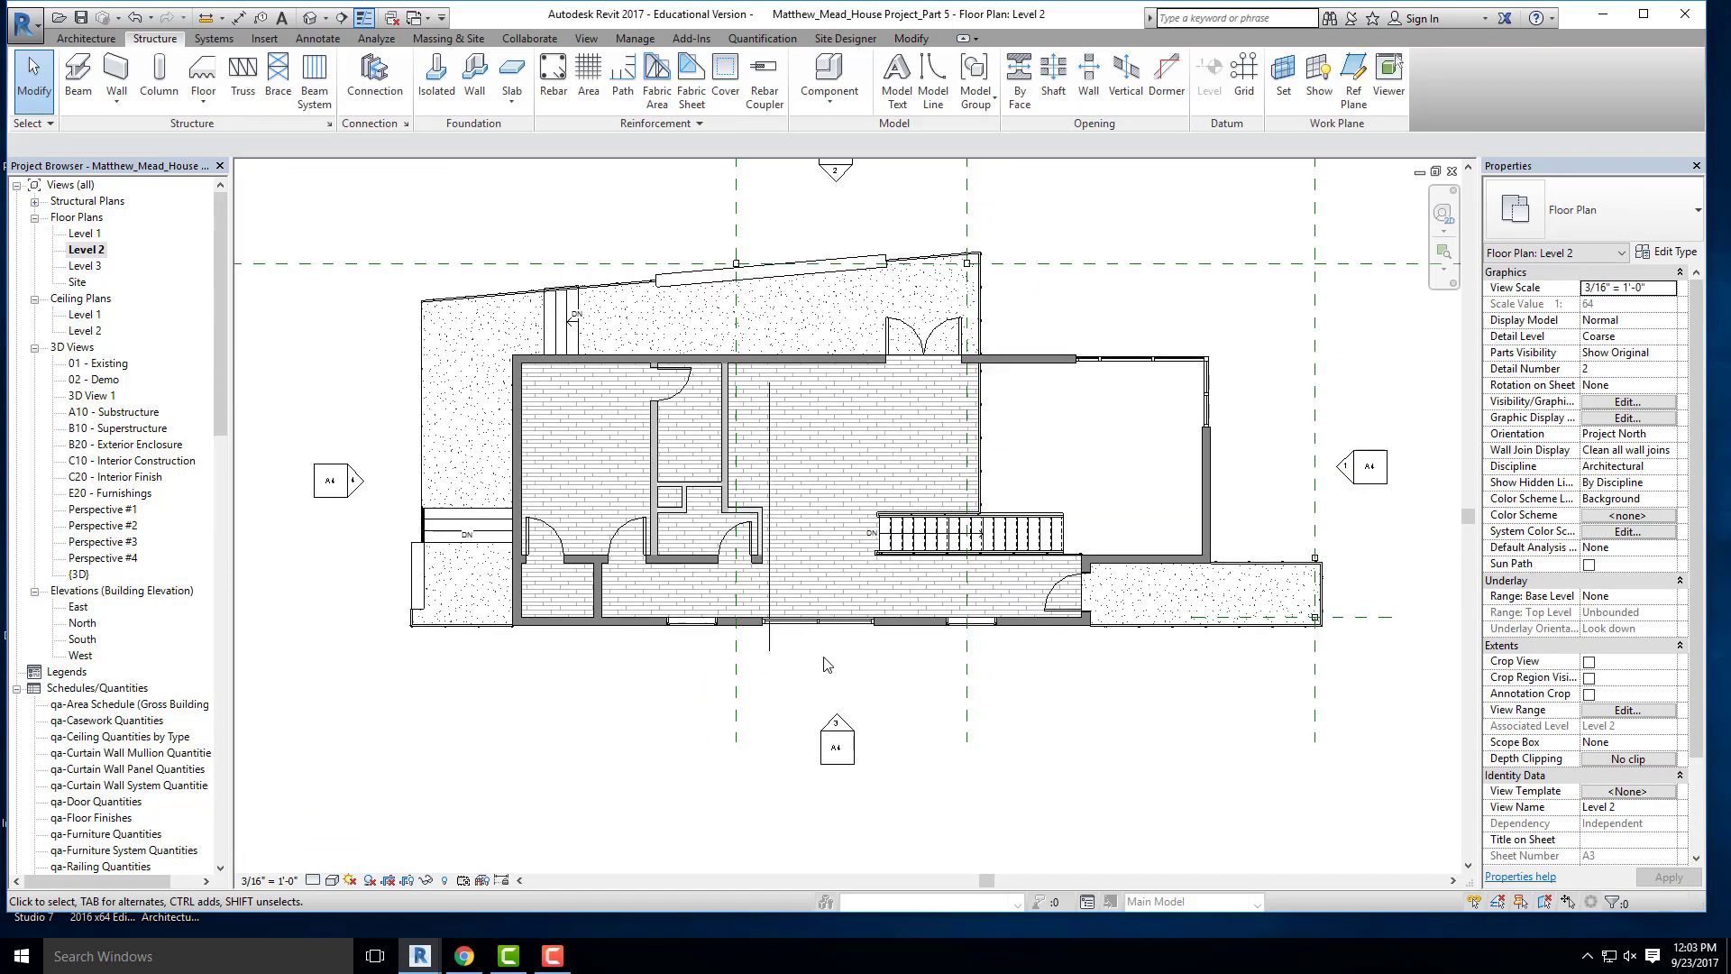
pyautogui.scroll(1, 825, 676)
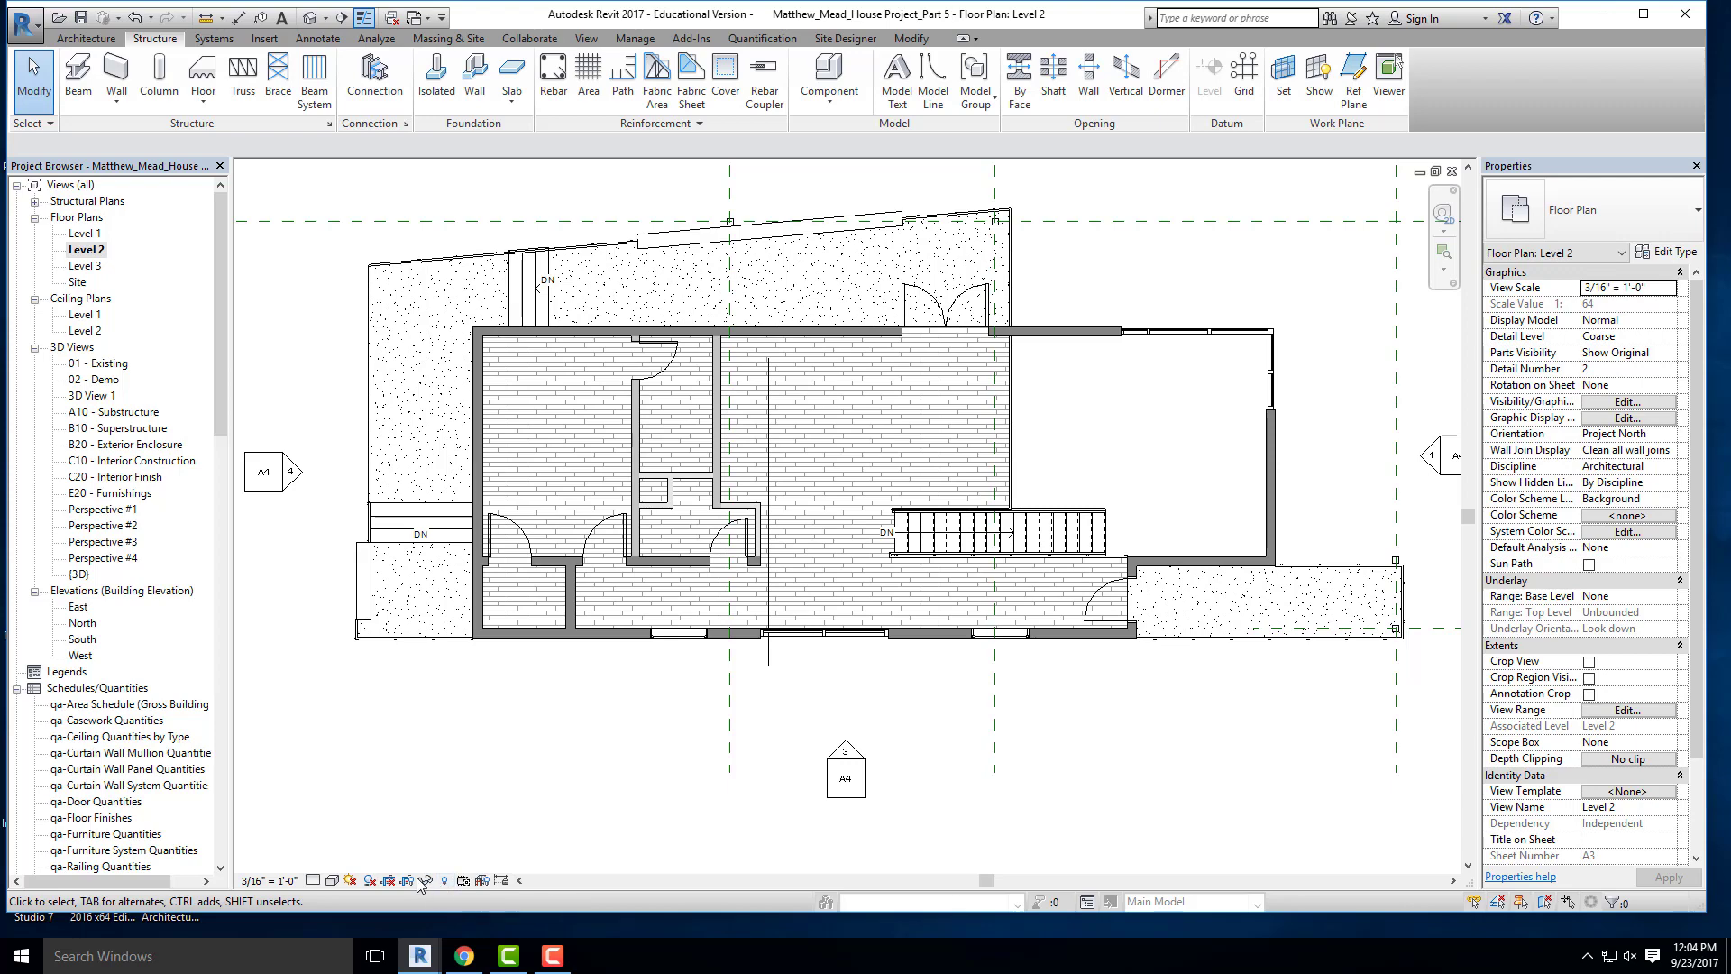
# - Check the temporary view instructions in Chrome, return to Revit, and enable temporary view properties on Level 2 with the detail level at Fine
pyautogui.click(465, 958)
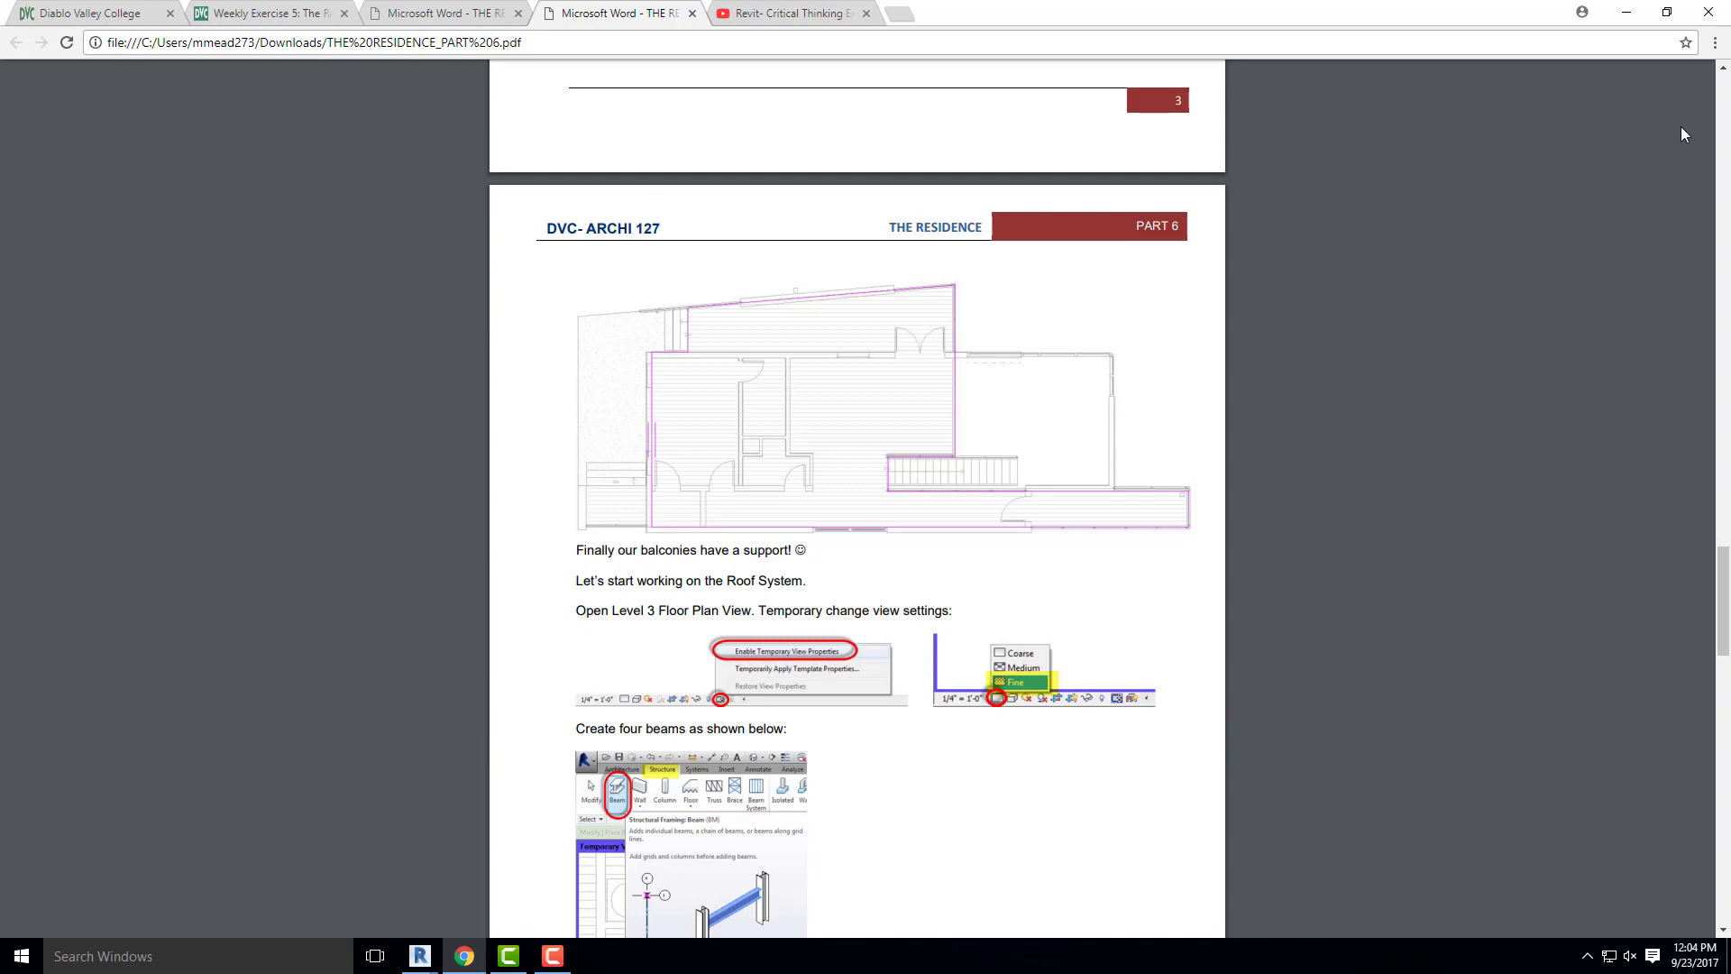
pyautogui.hotkey('alt', 'Tab')
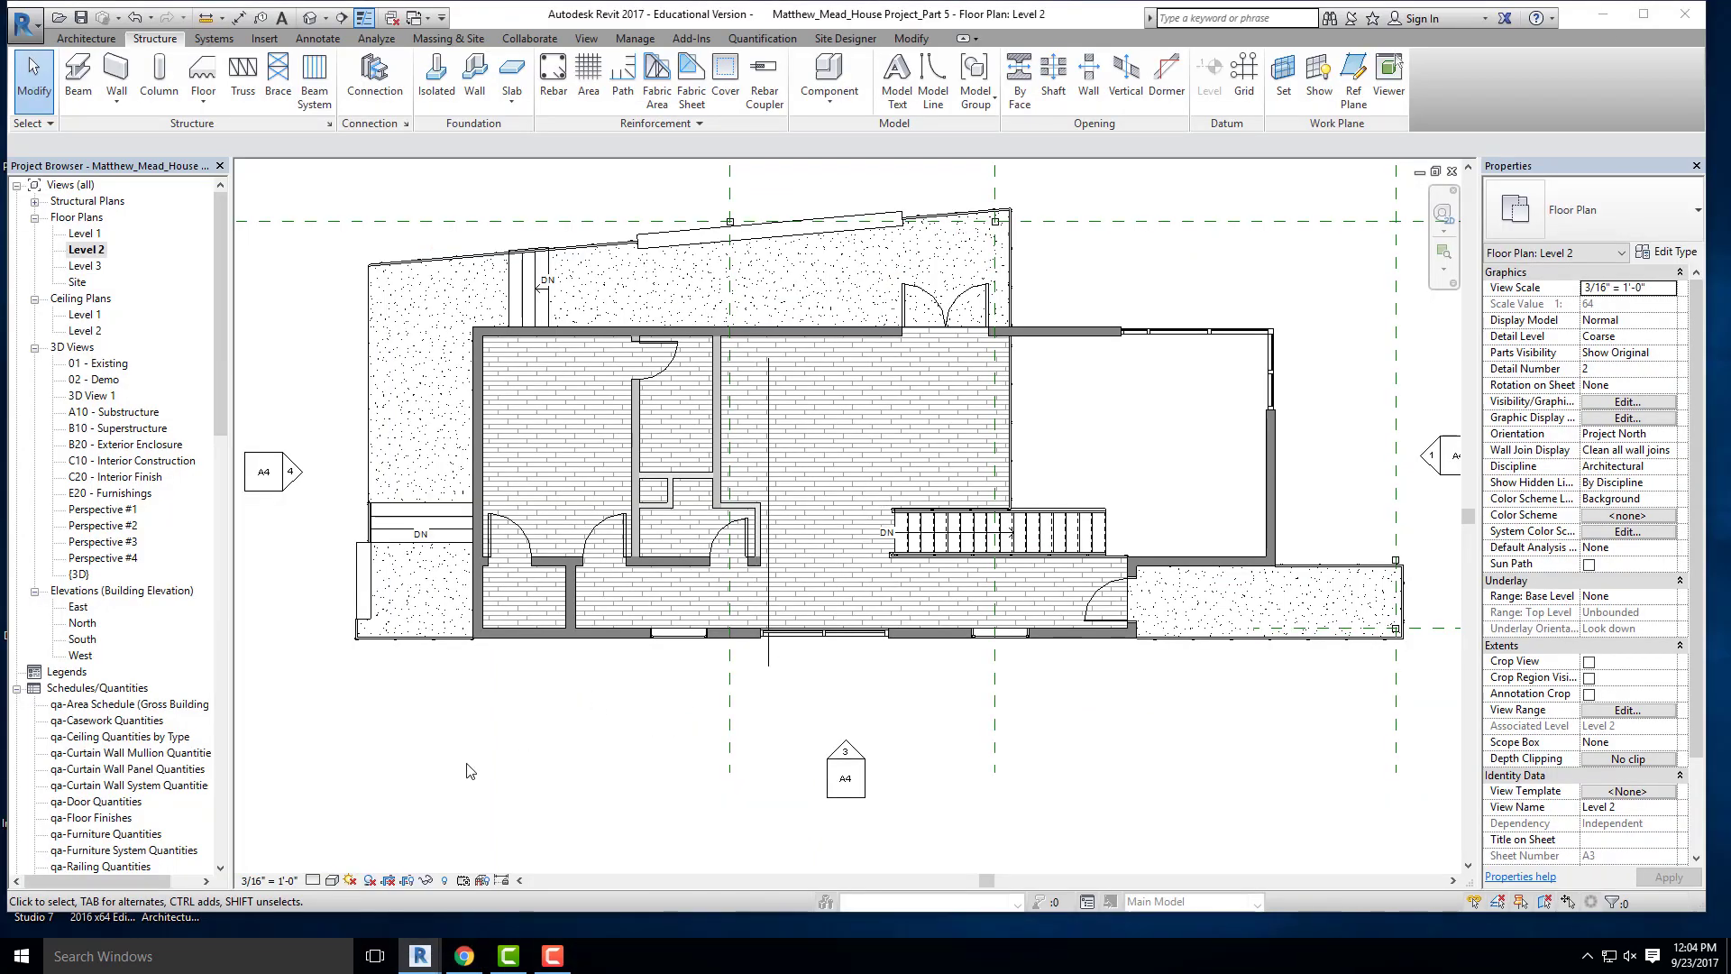
pyautogui.click(462, 881)
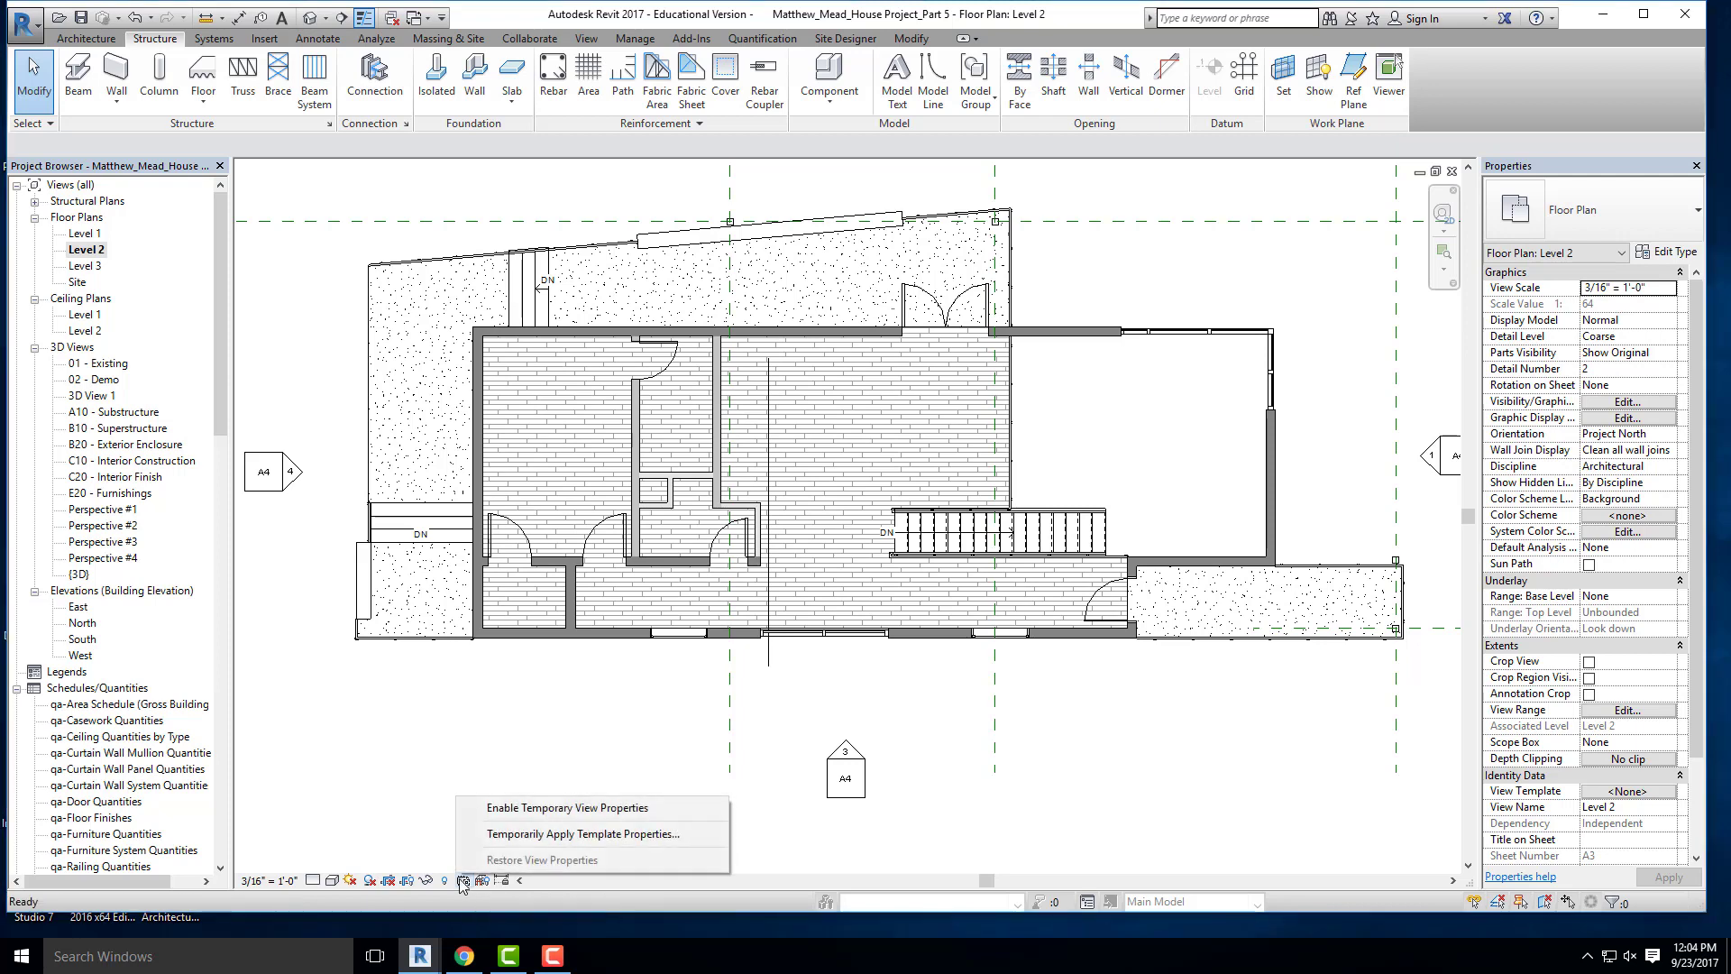
pyautogui.click(552, 809)
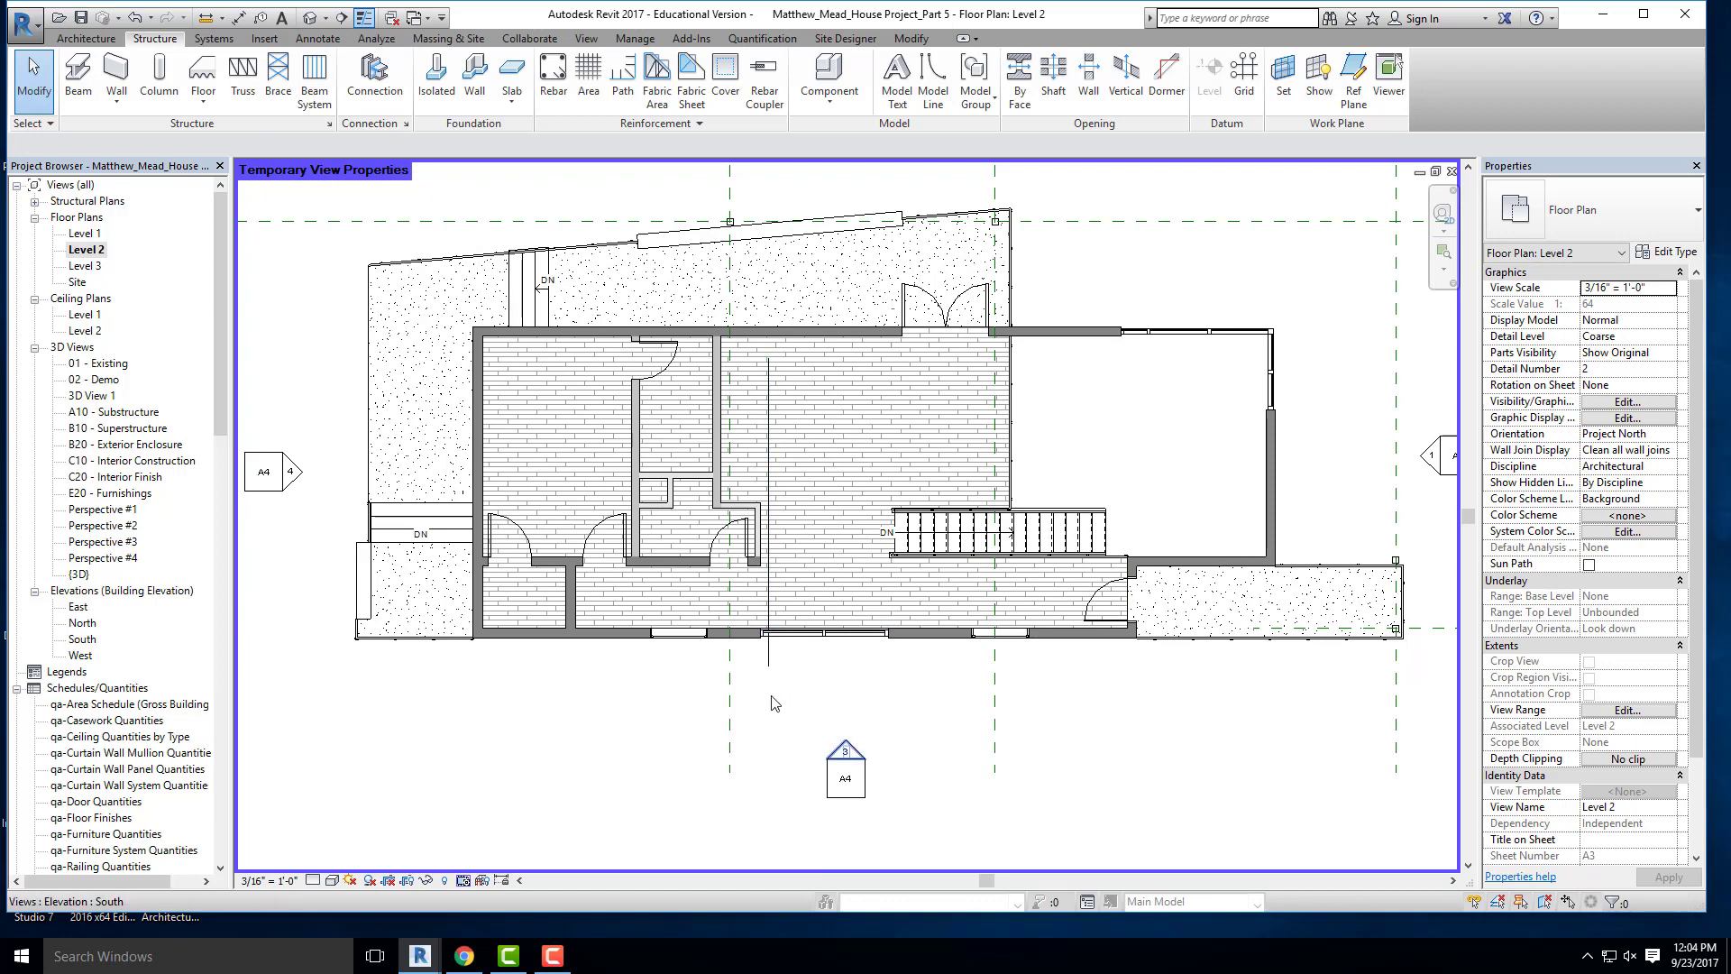
pyautogui.click(313, 881)
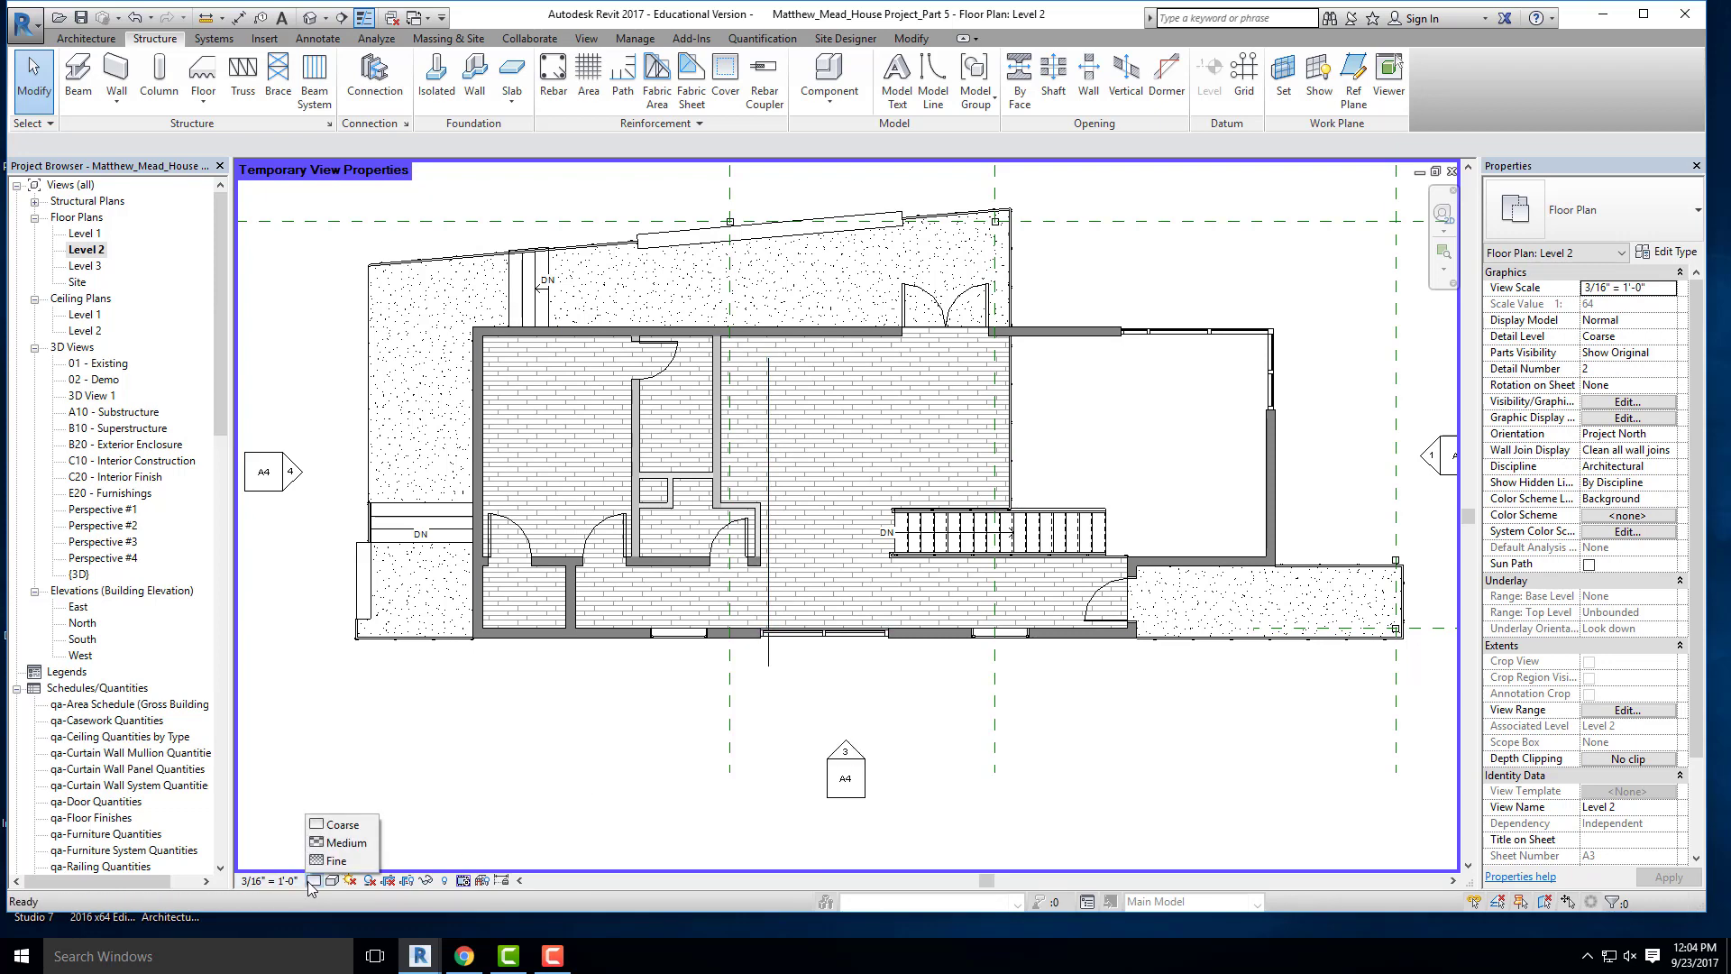
pyautogui.click(333, 861)
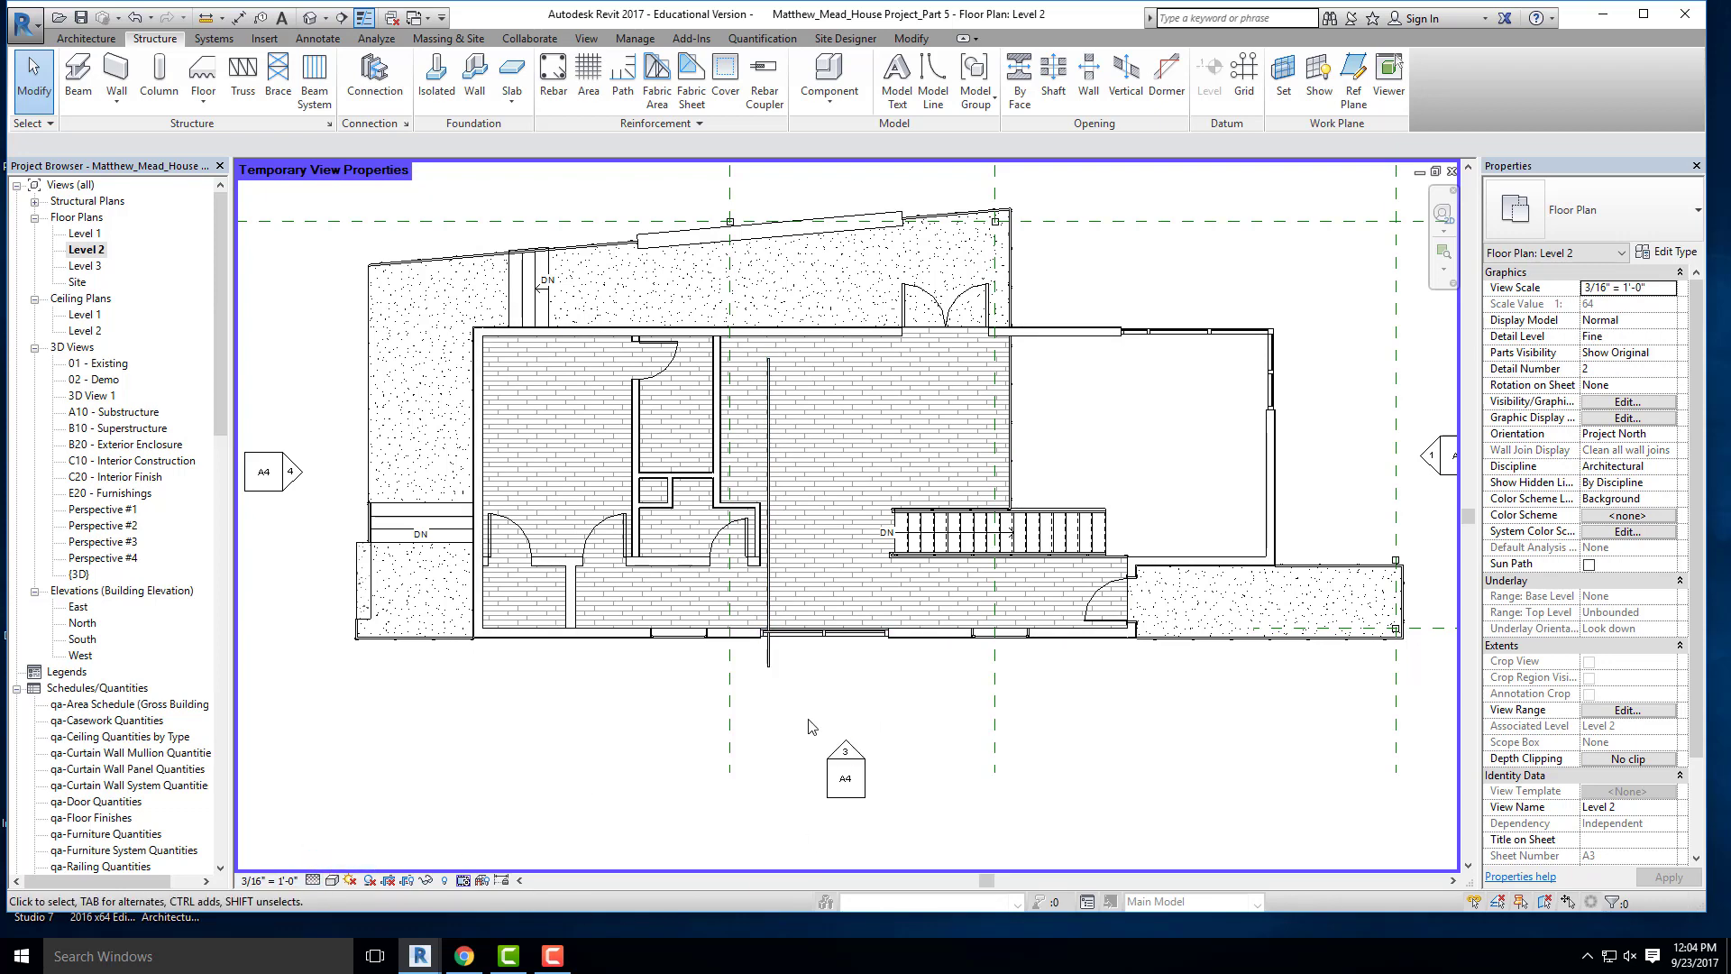
# - Restore the Level 2 plan's view properties and delete the 2x10 test beam
pyautogui.click(461, 880)
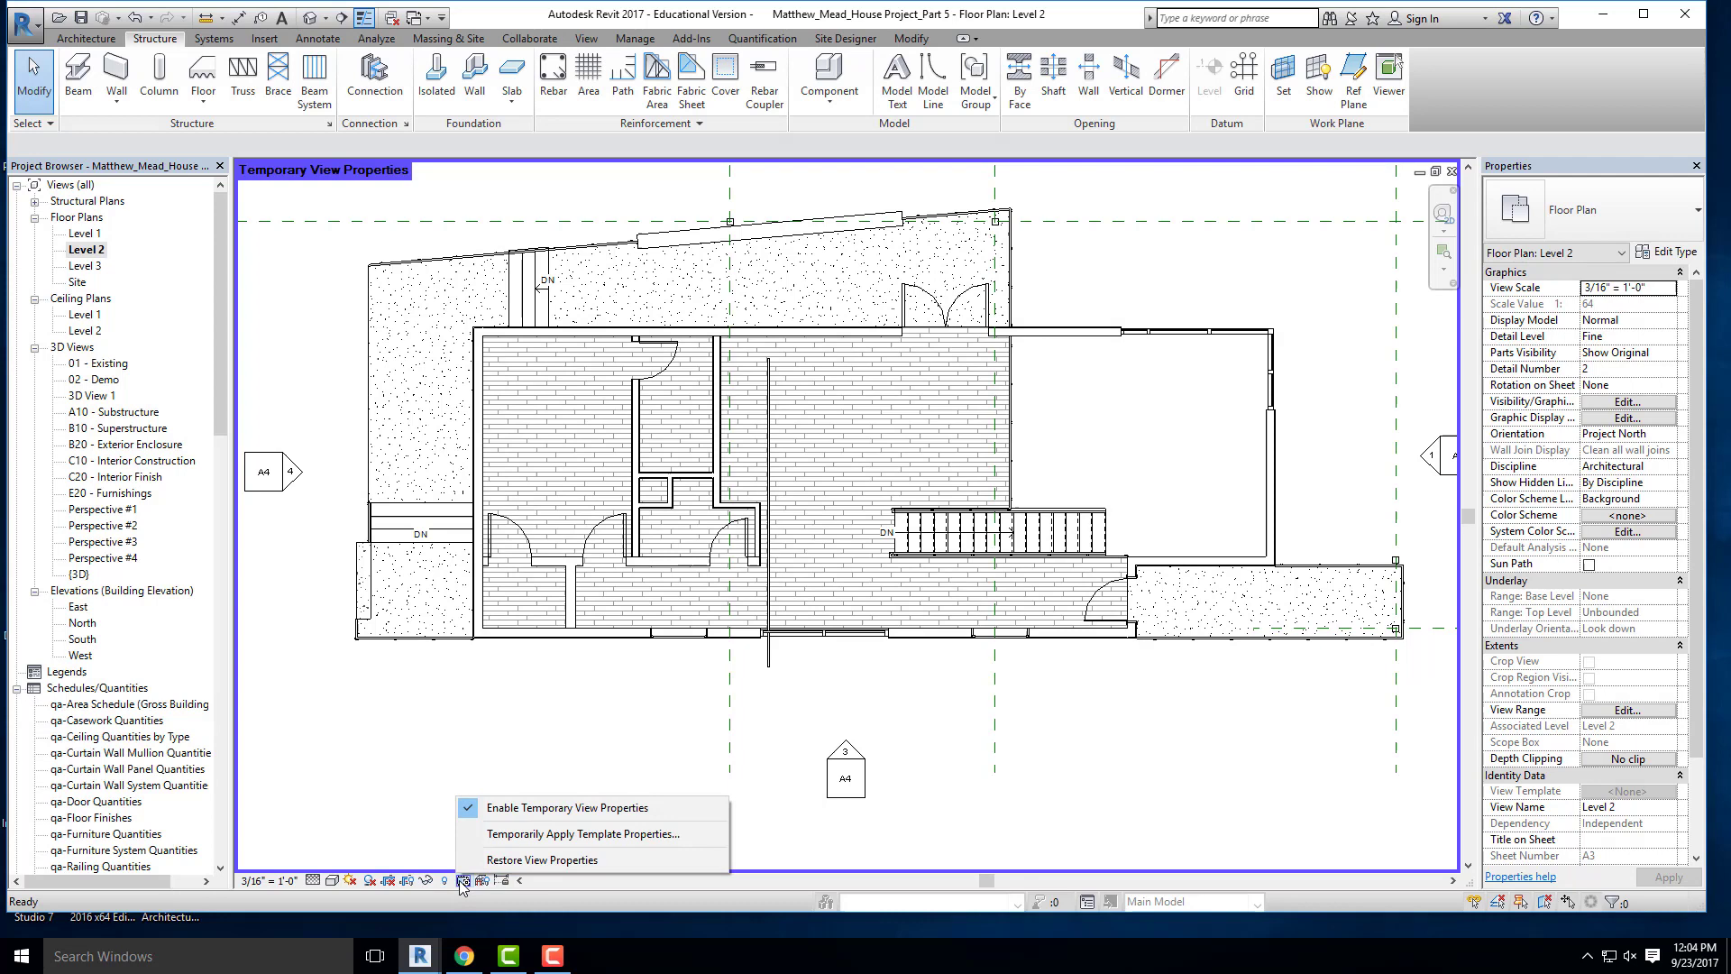
pyautogui.click(538, 863)
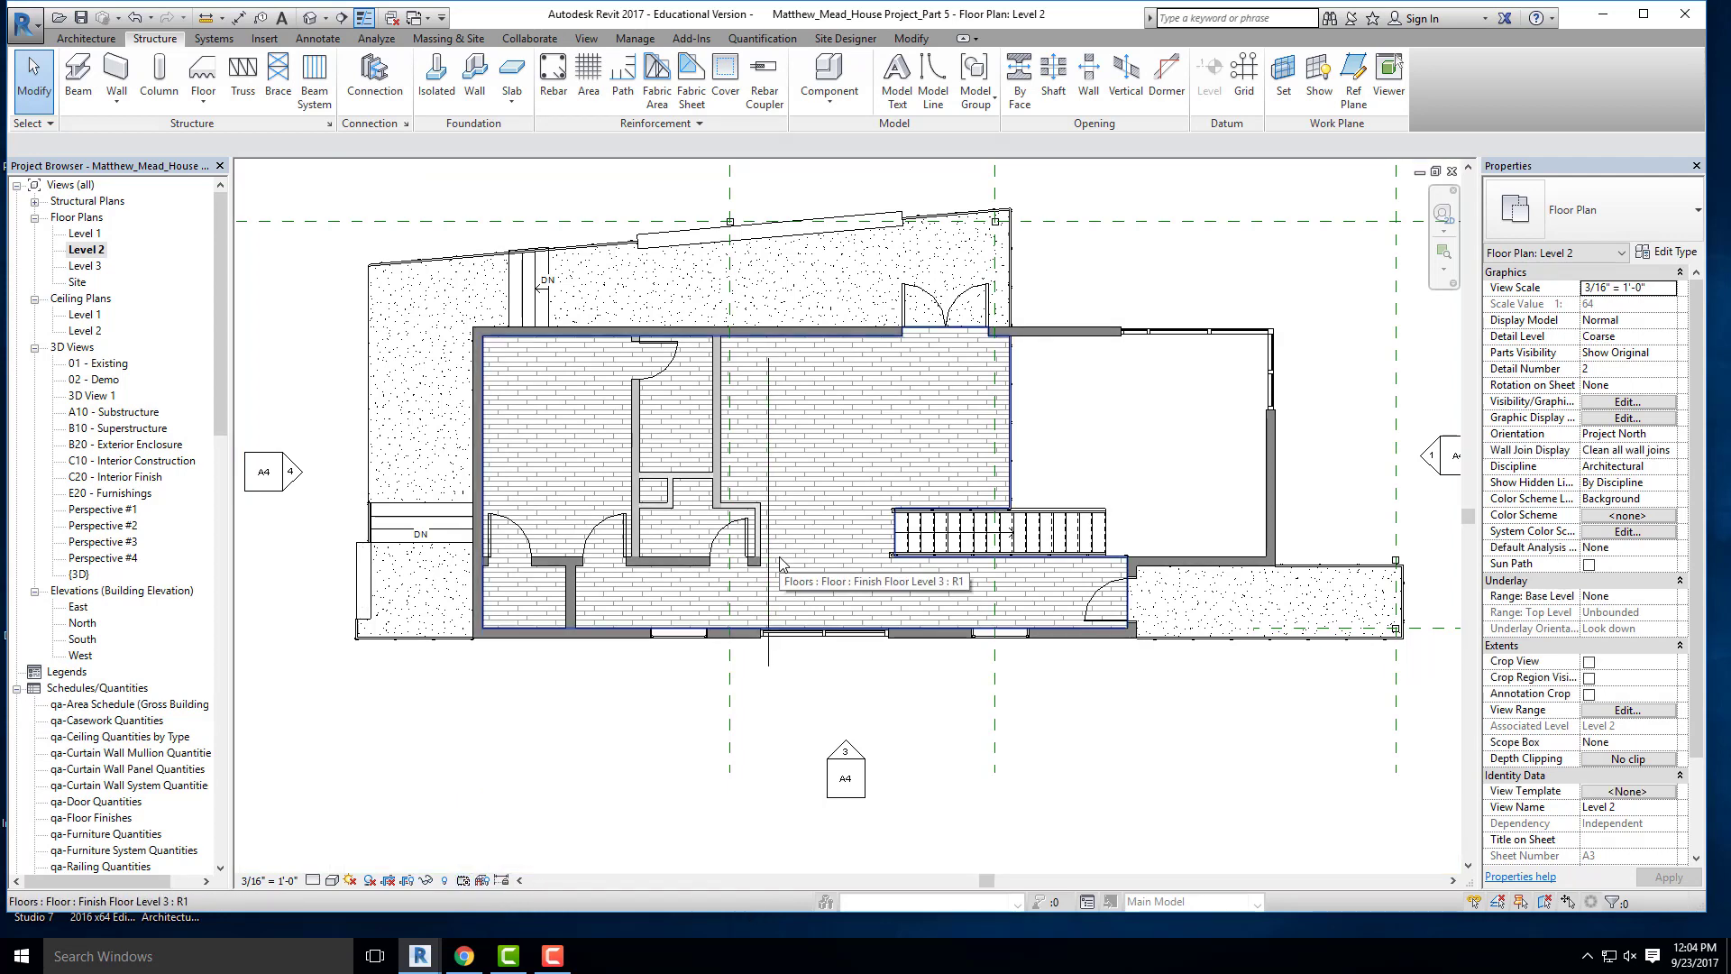
pyautogui.click(767, 471)
pyautogui.press('Delete')
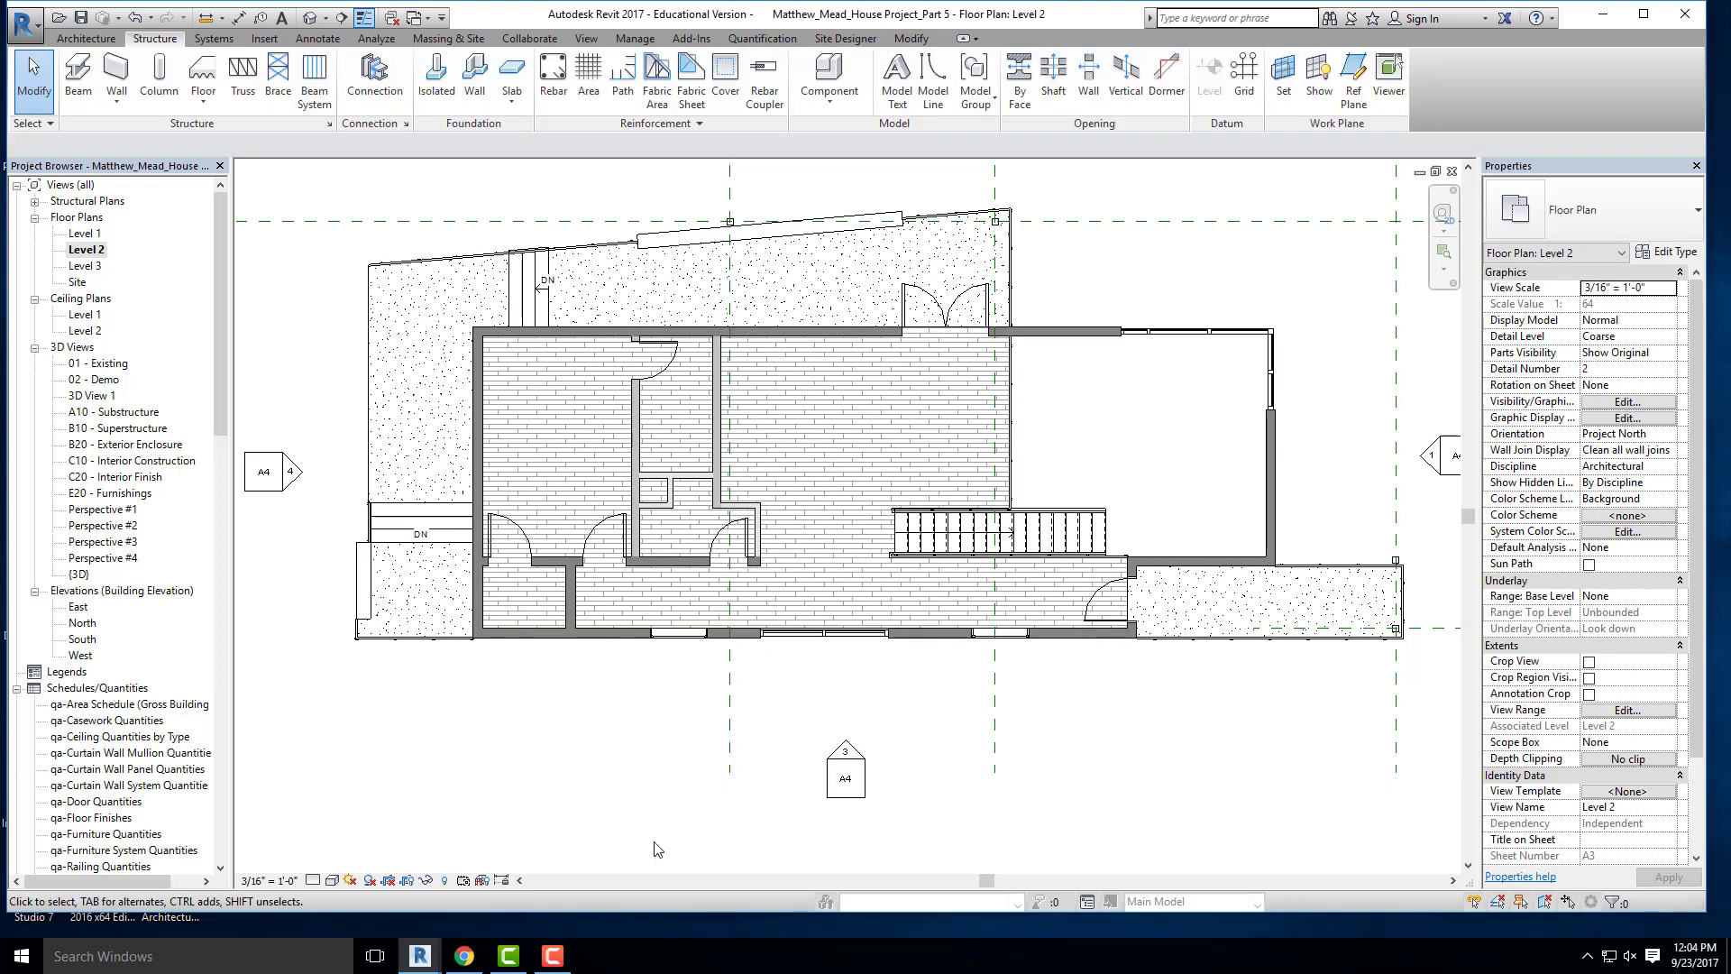
# - Switch to the Part 6 PDF in Chrome, read the roof beam properties, placement dimensions and 3D reference, and return to Revit
pyautogui.click(471, 965)
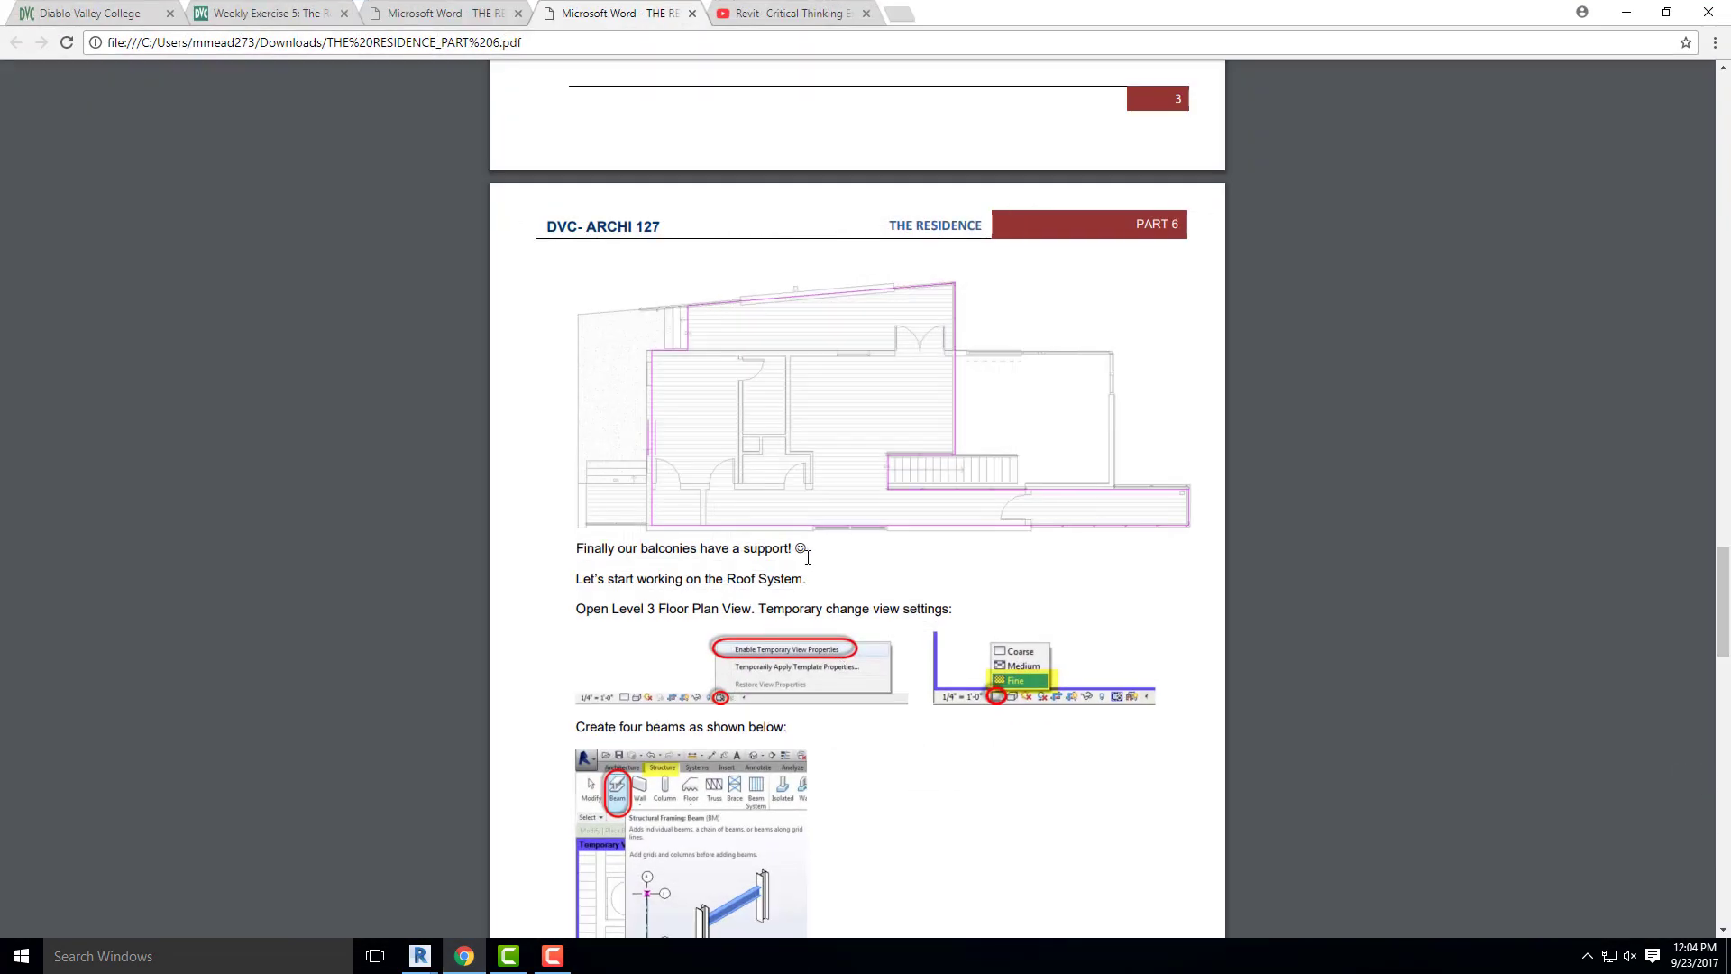
pyautogui.scroll(-4, 713, 478)
pyautogui.scroll(-15, 712, 478)
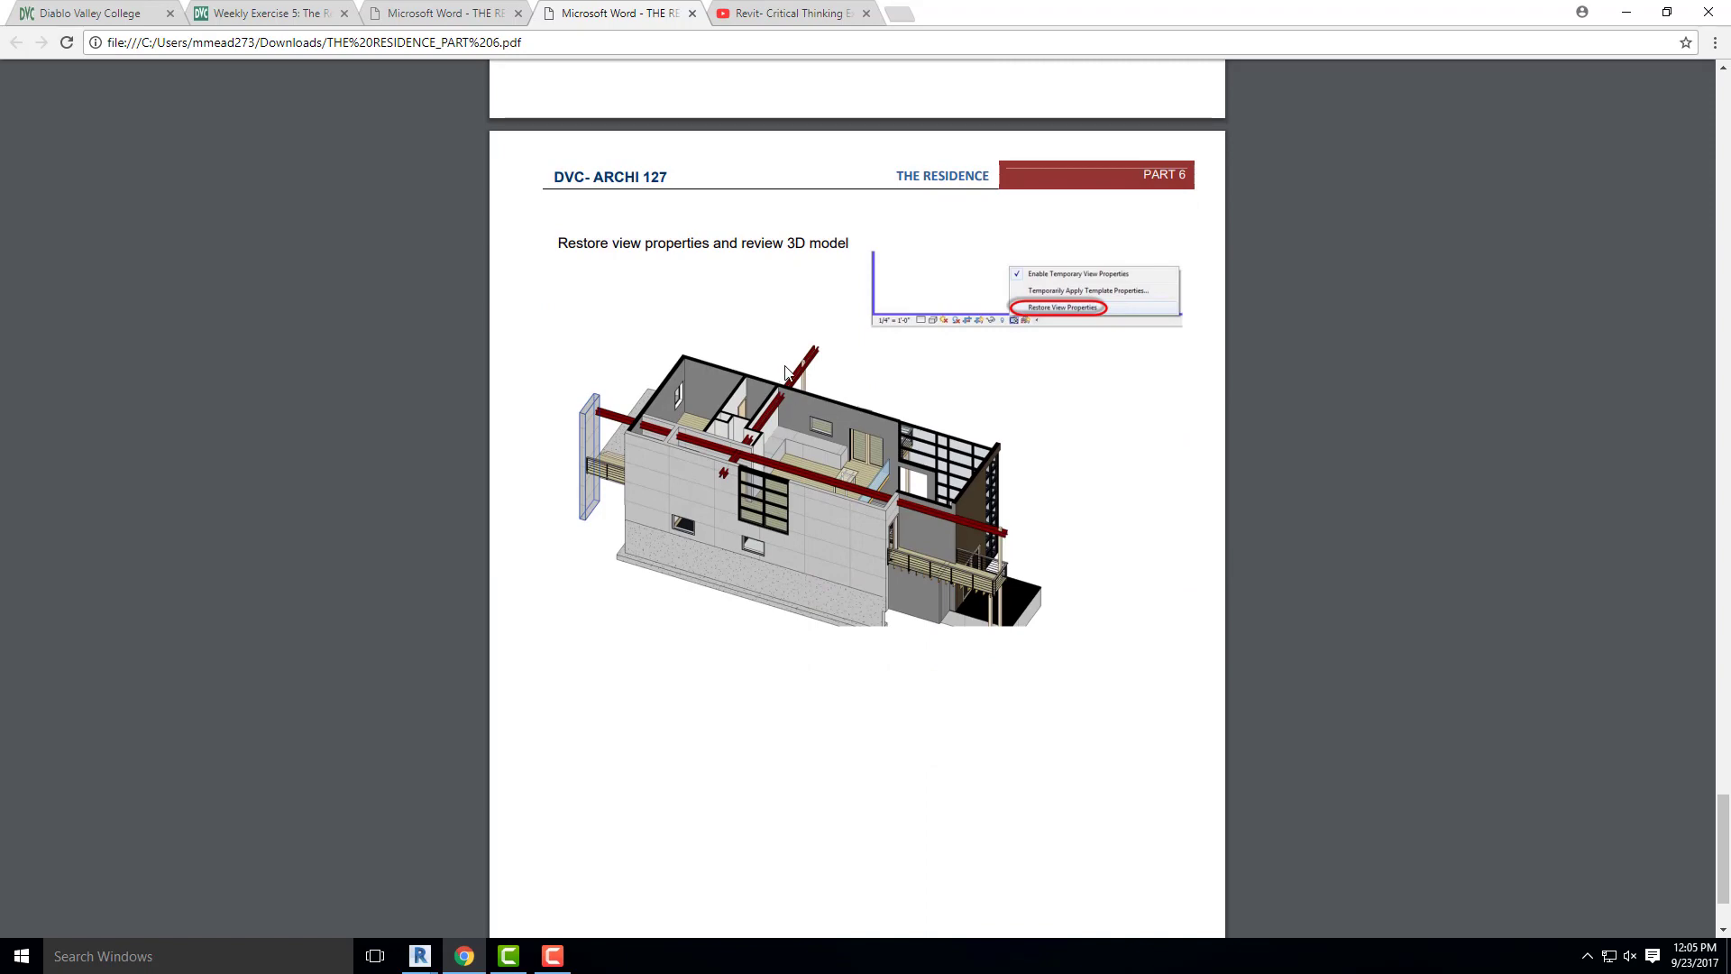
pyautogui.scroll(4, 811, 379)
pyautogui.scroll(-3, 825, 451)
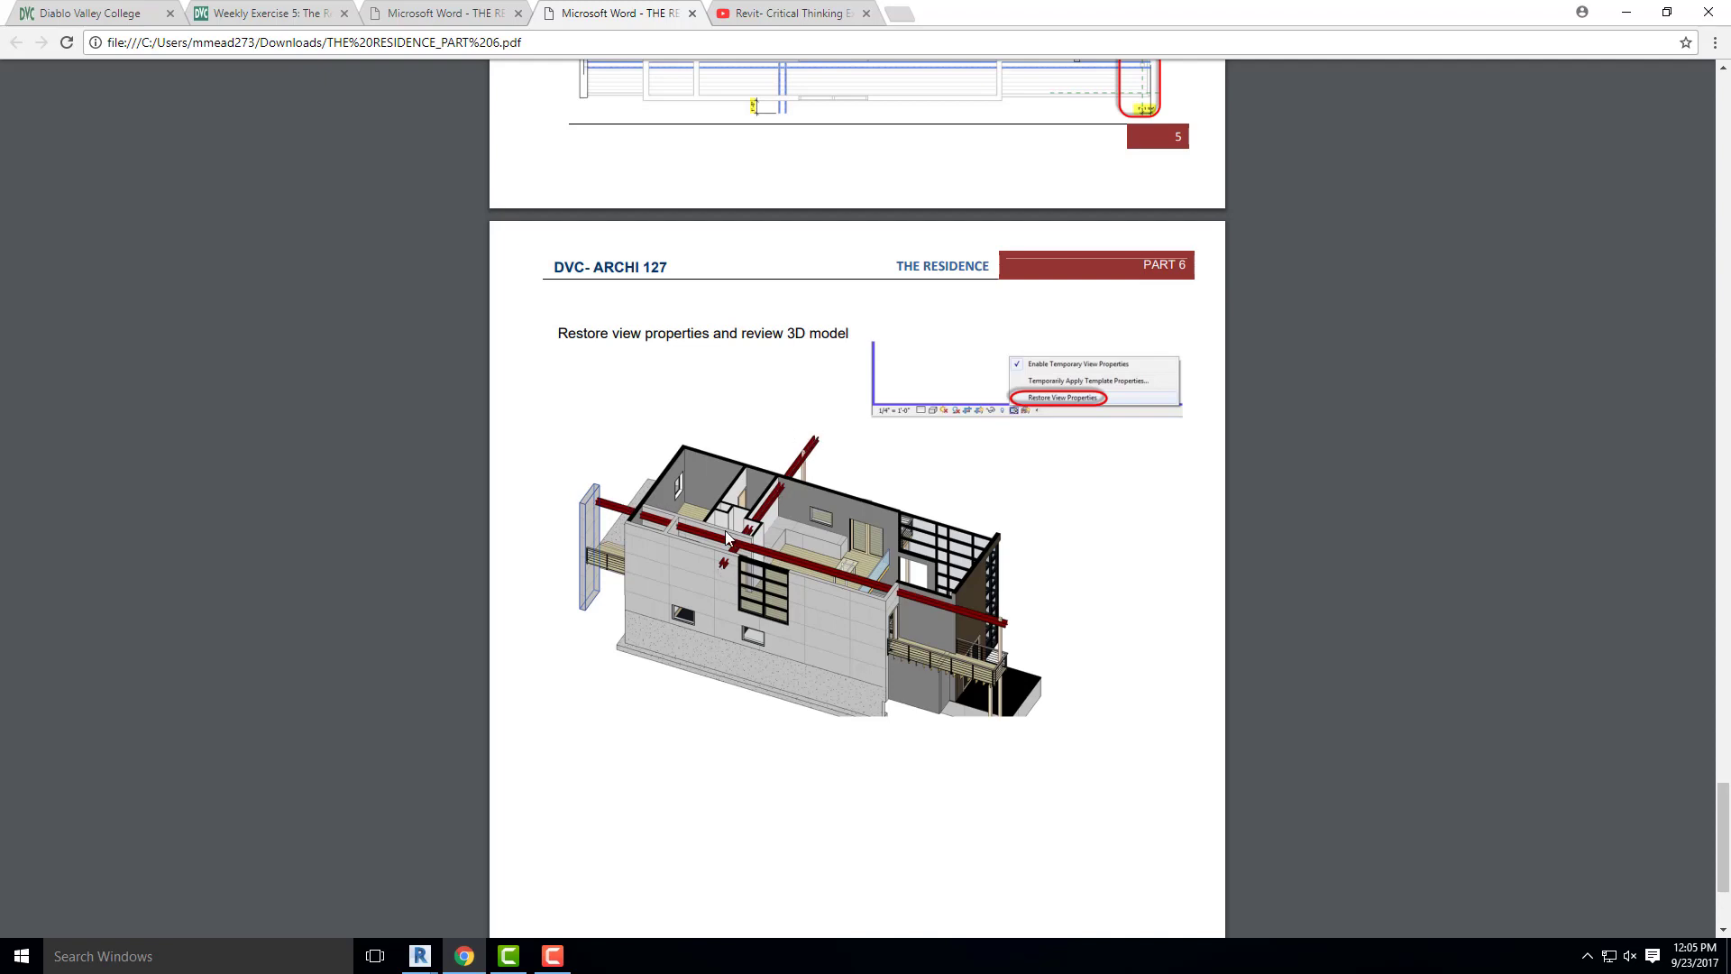
pyautogui.scroll(7, 781, 306)
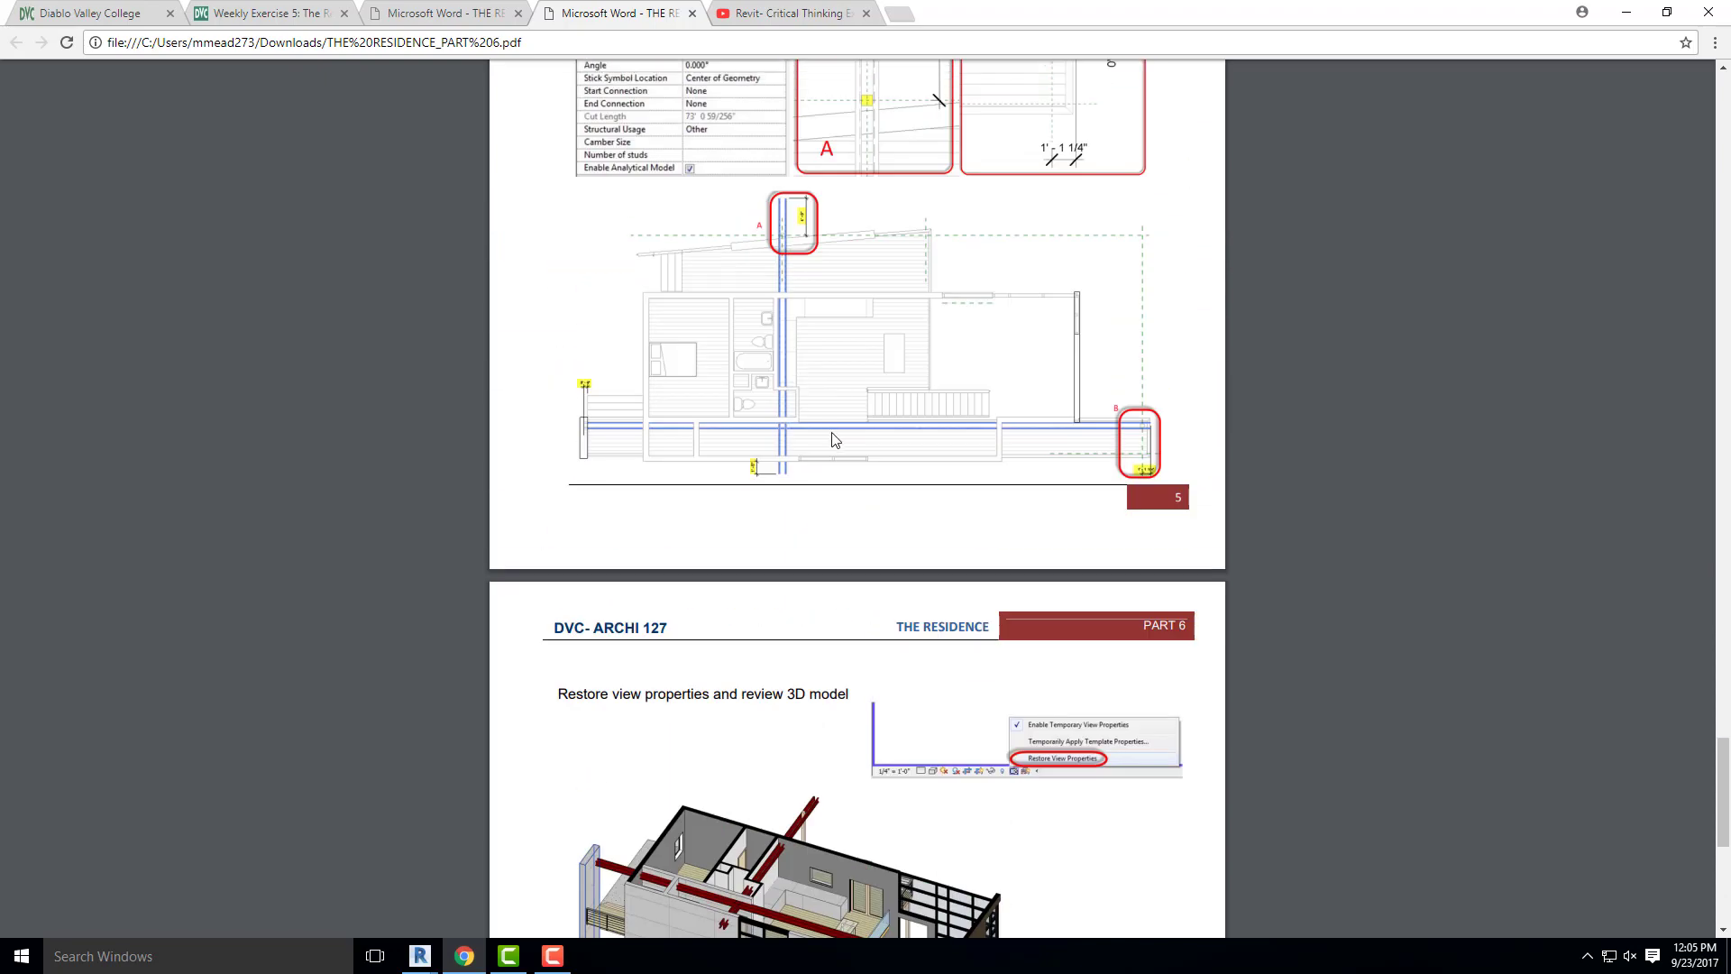
pyautogui.scroll(-9, 721, 320)
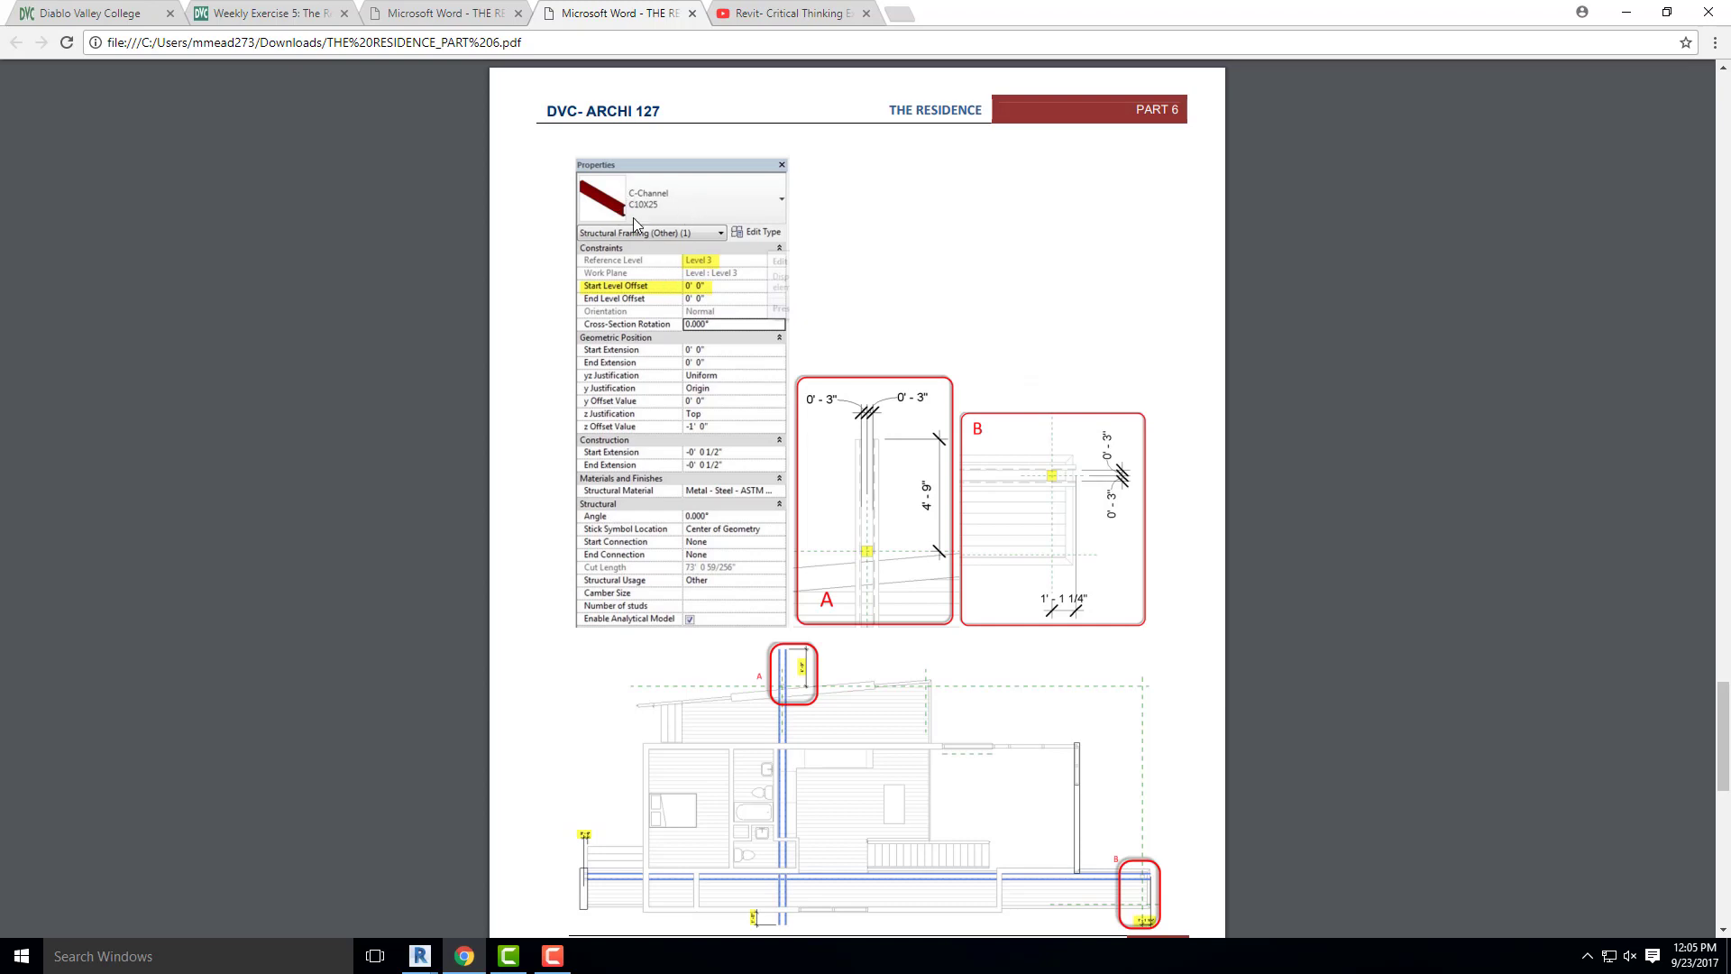
pyautogui.click(1628, 18)
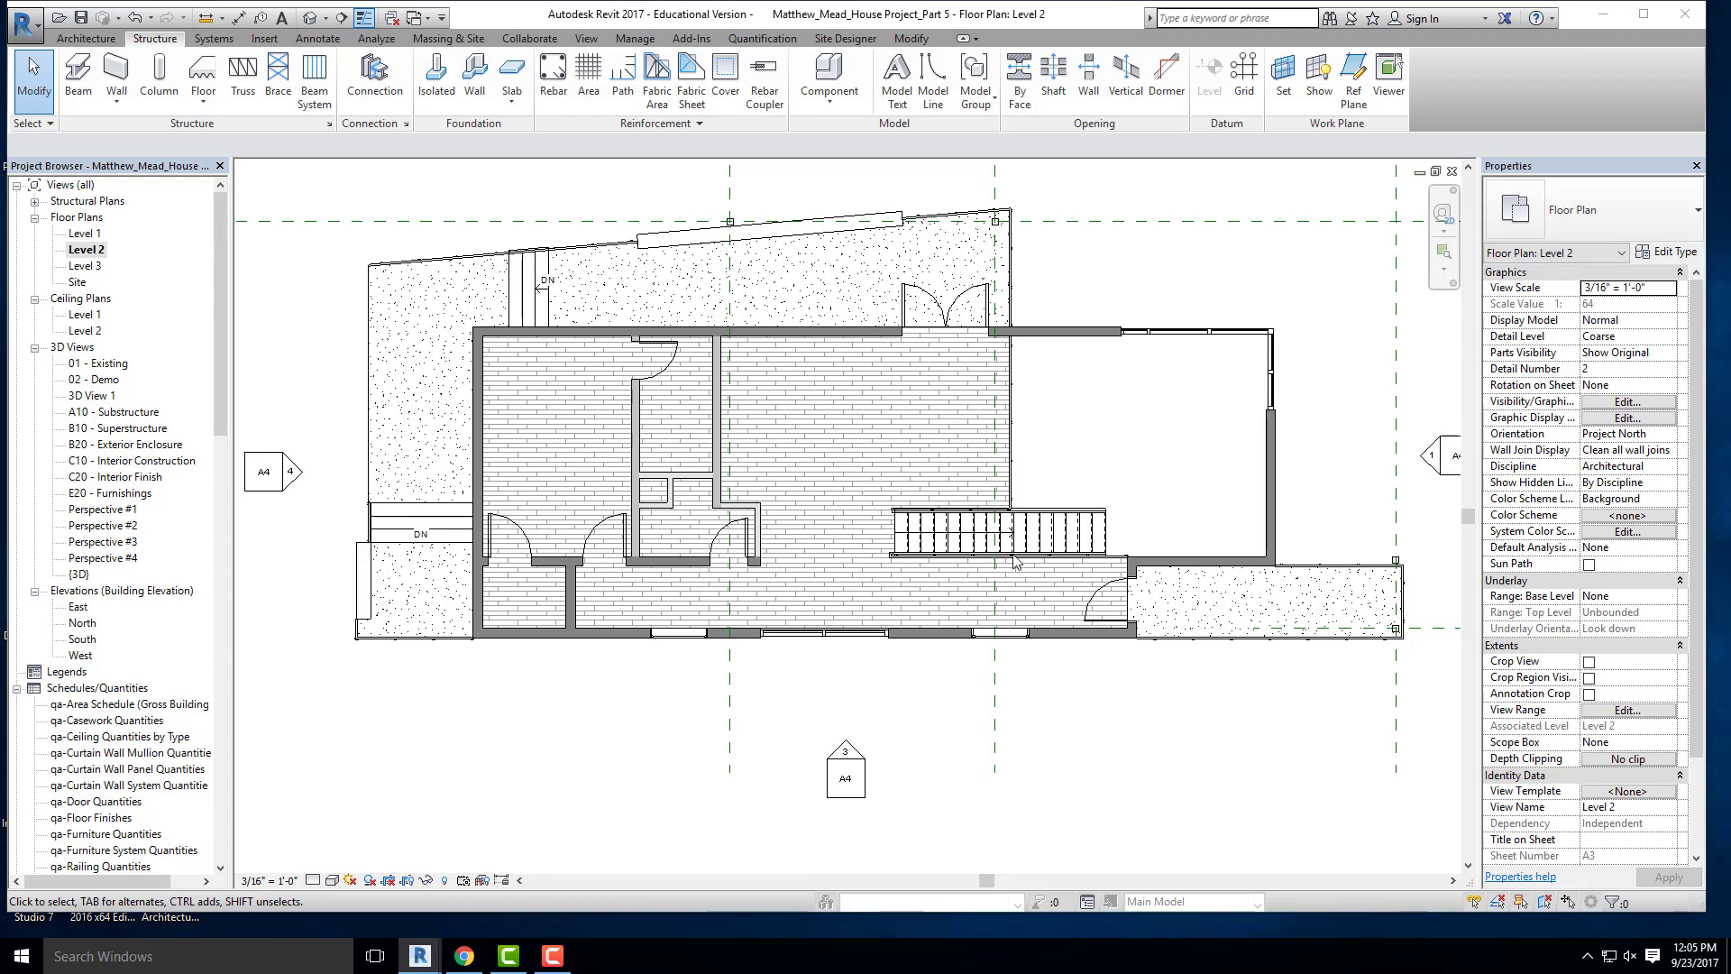
# - Start a new beam and load the C-Channel family from the Steel folder of the Structural Framing library
pyautogui.click(80, 77)
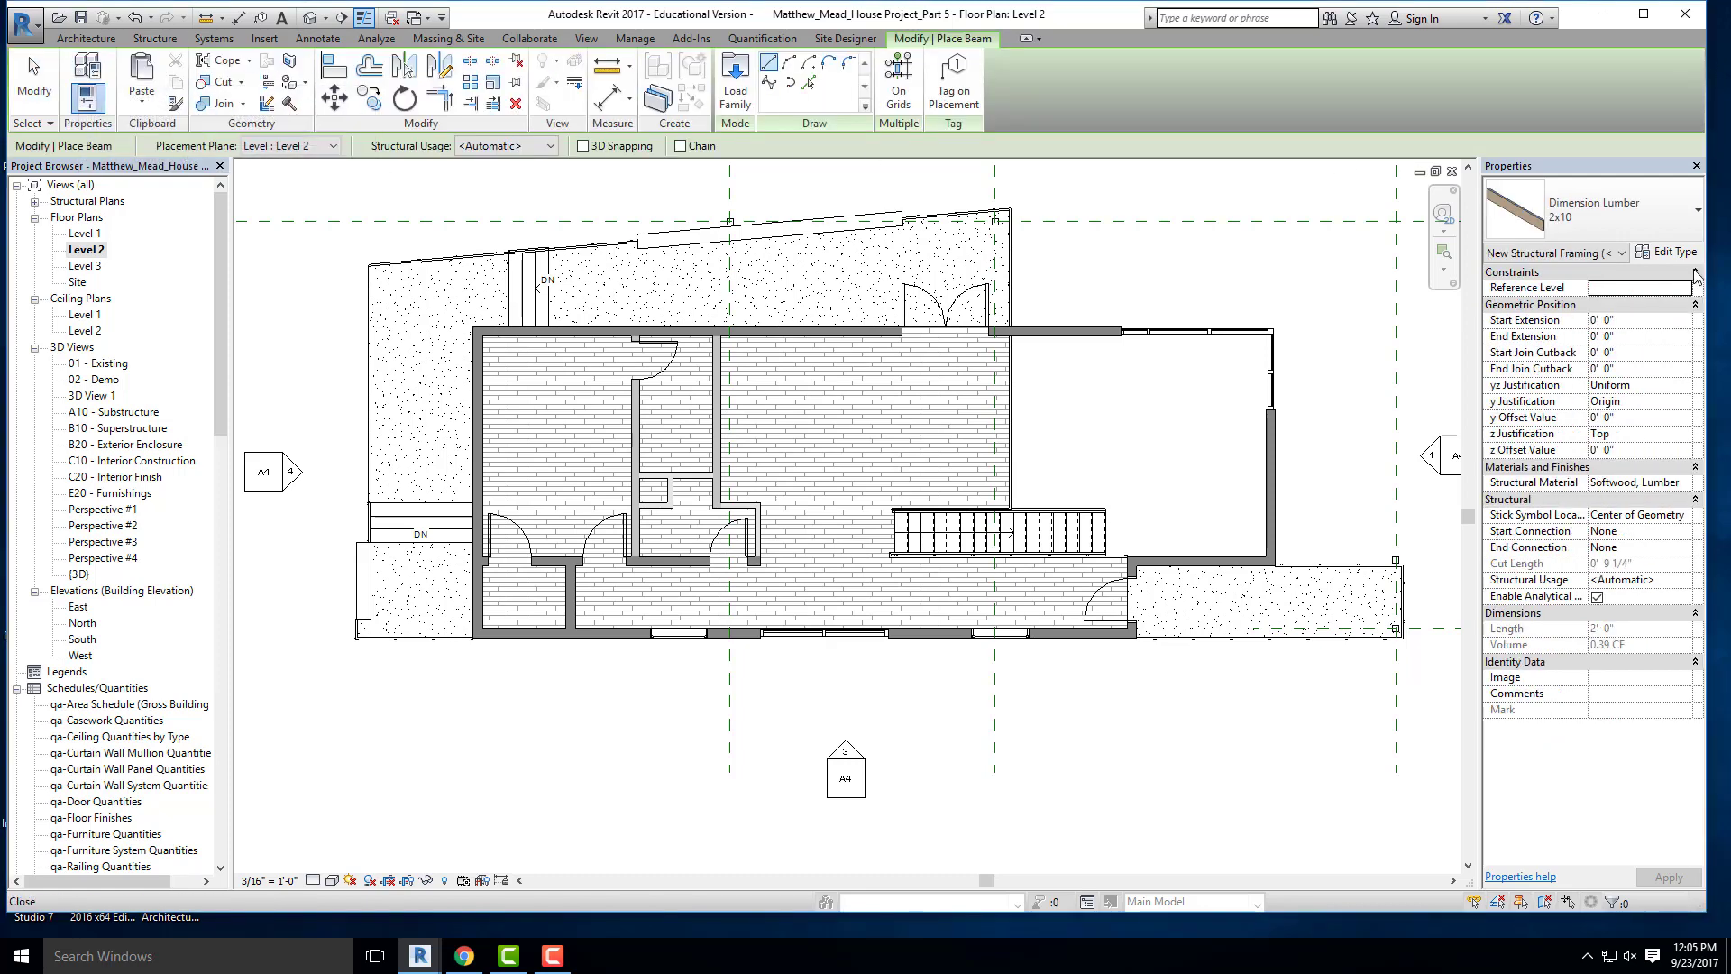
pyautogui.click(1673, 255)
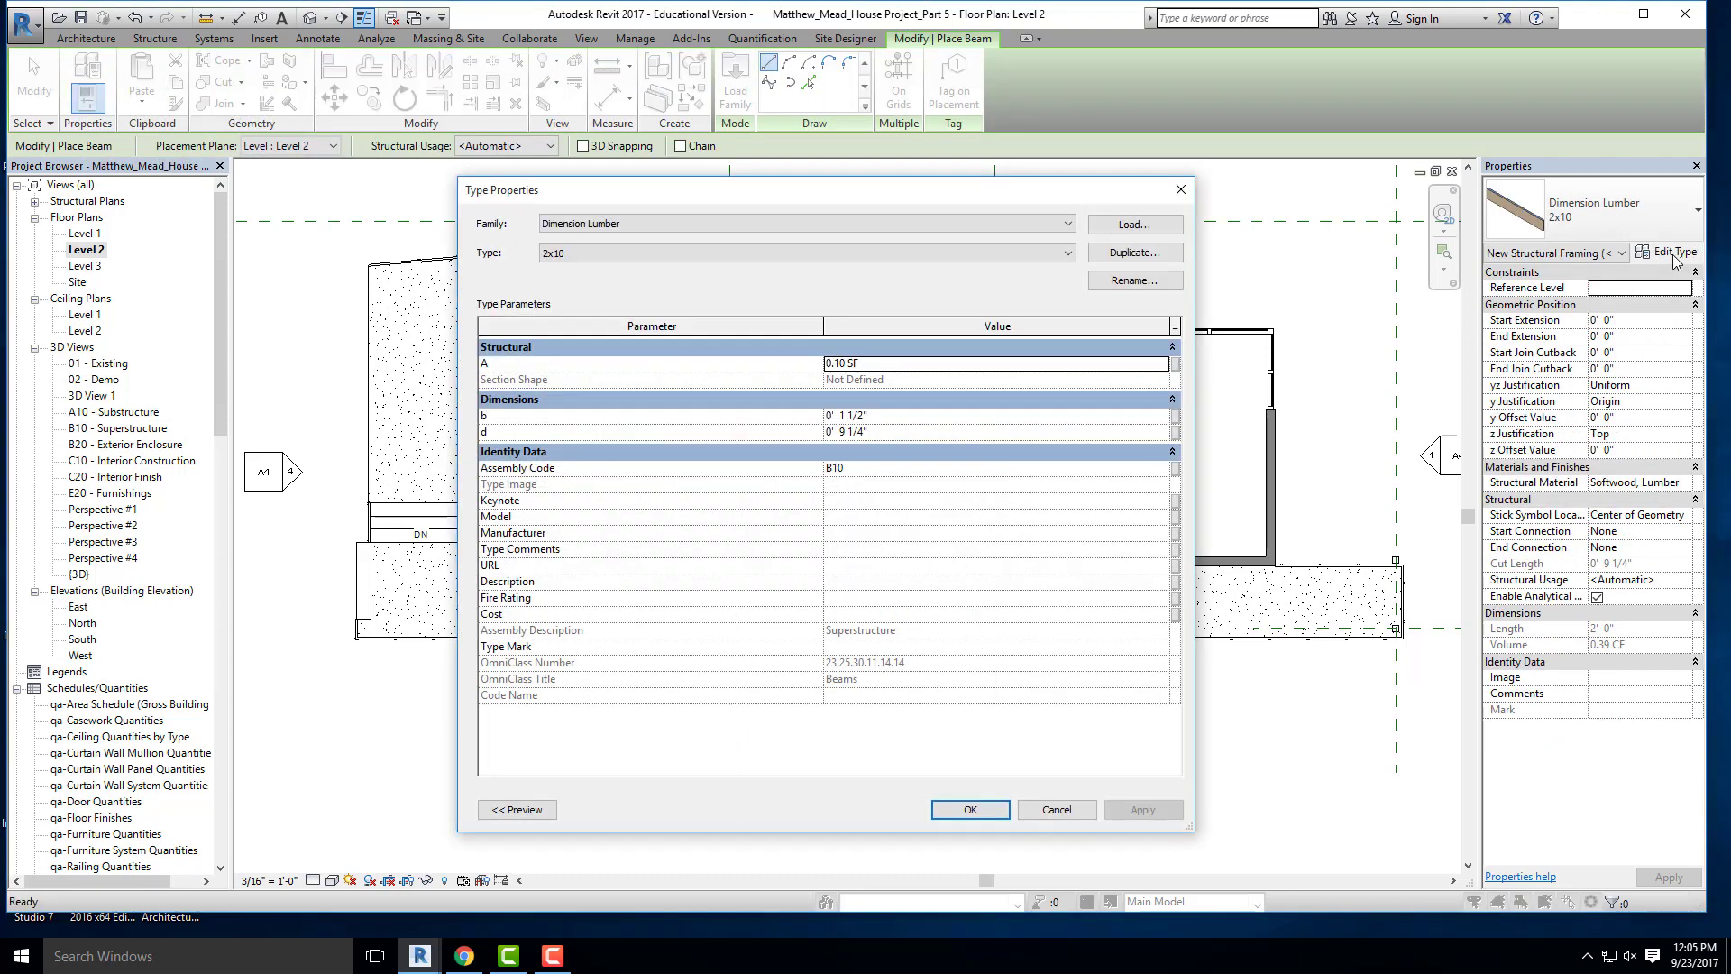
pyautogui.click(1153, 230)
pyautogui.scroll(-5, 832, 481)
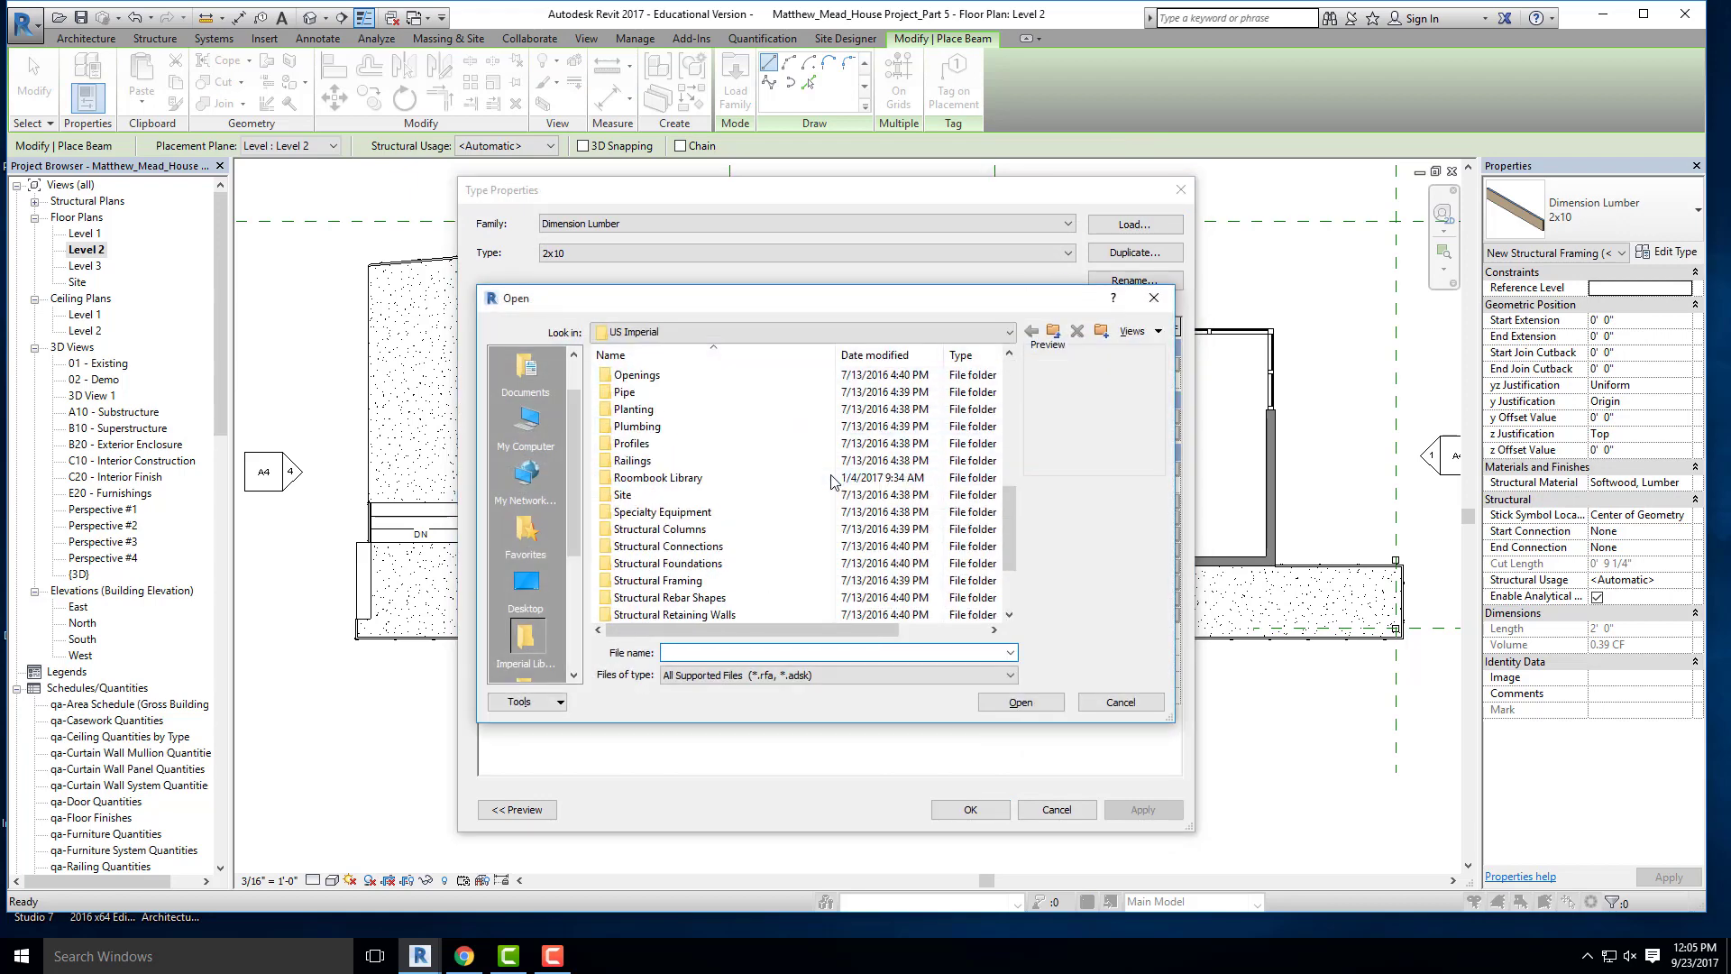
pyautogui.scroll(-2, 832, 481)
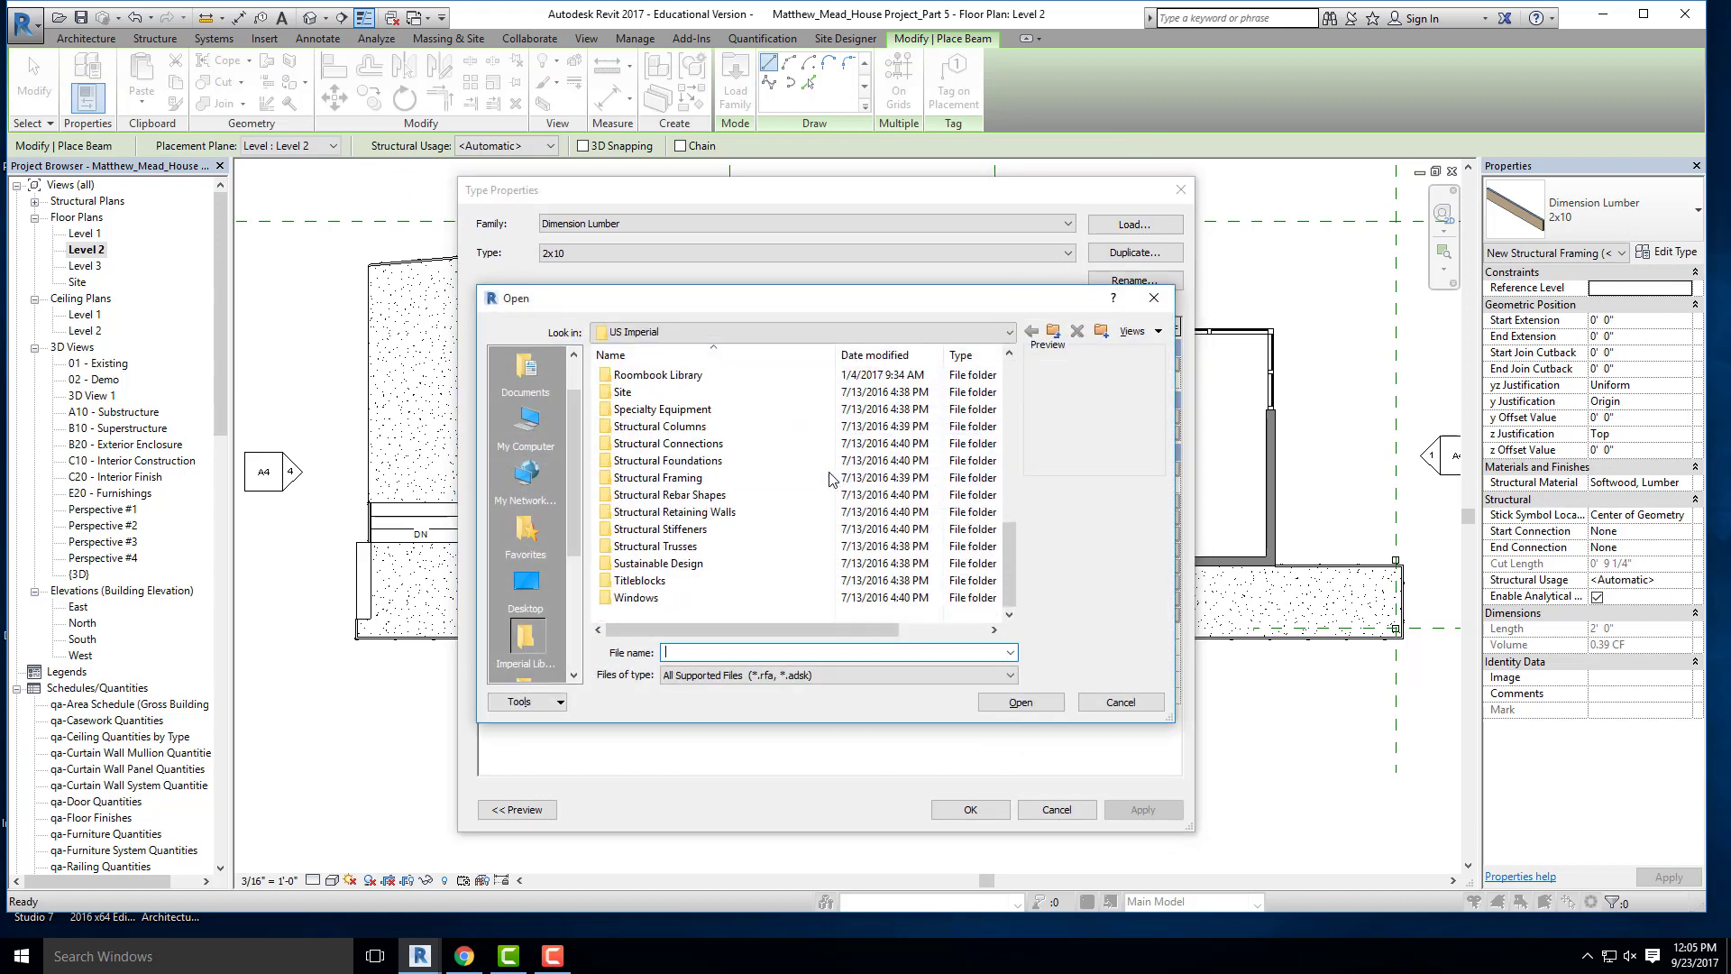
pyautogui.doubleClick(668, 478)
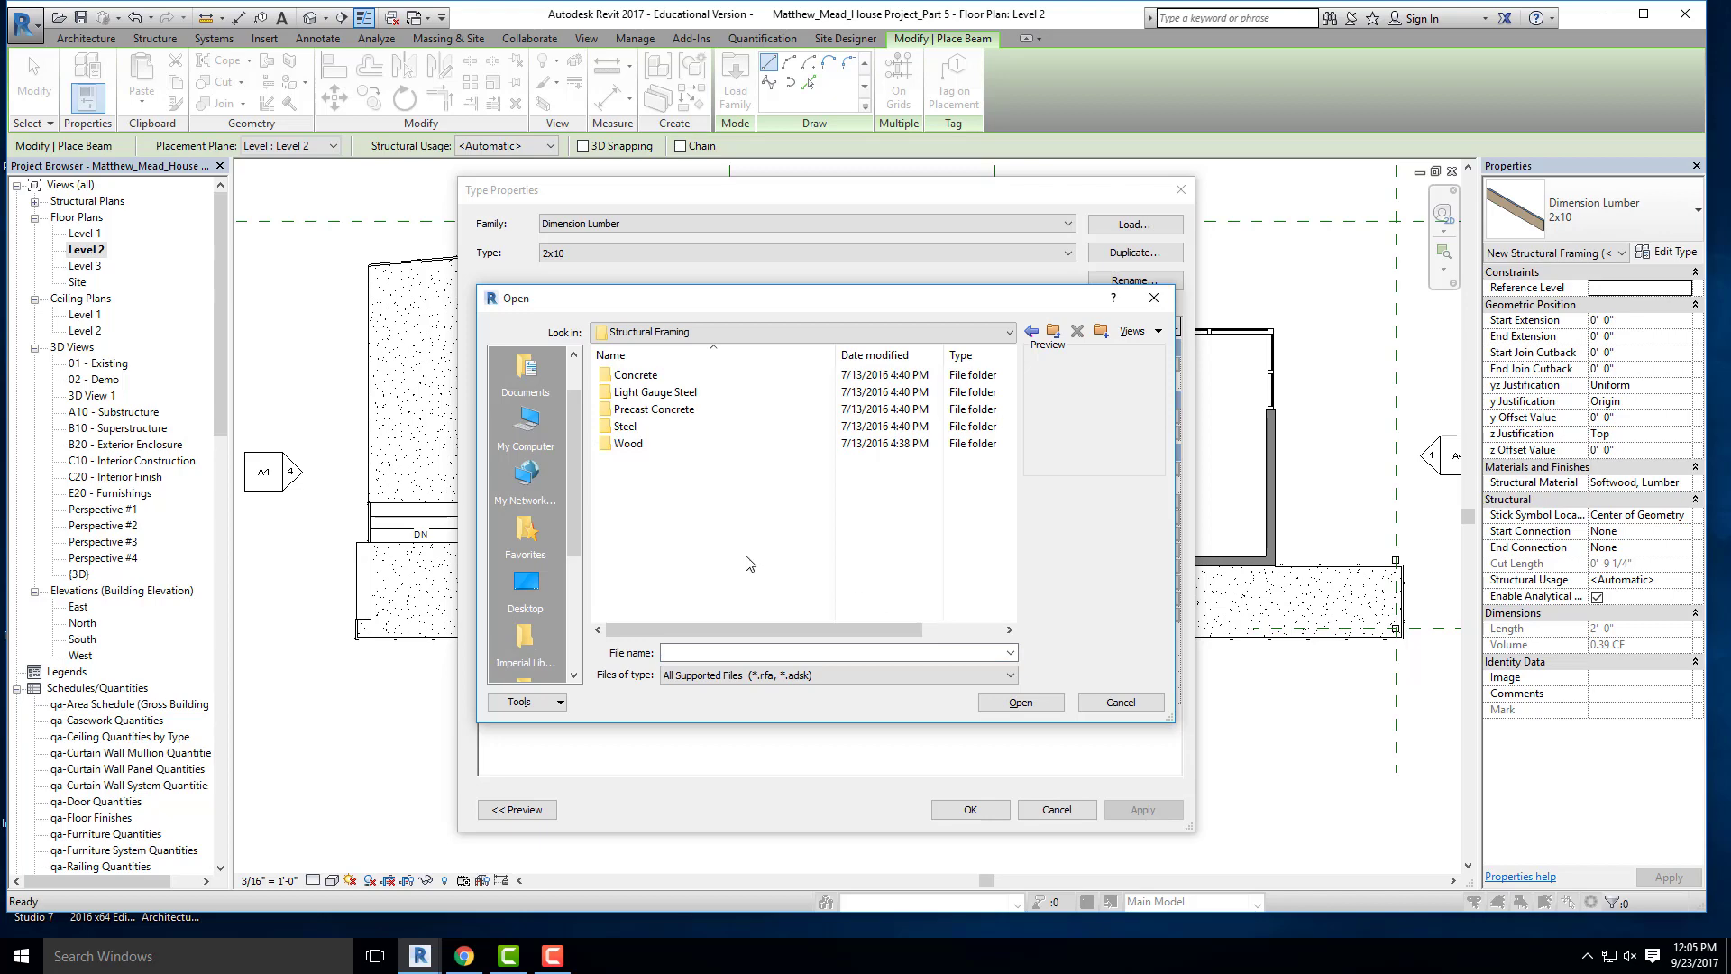
pyautogui.doubleClick(628, 428)
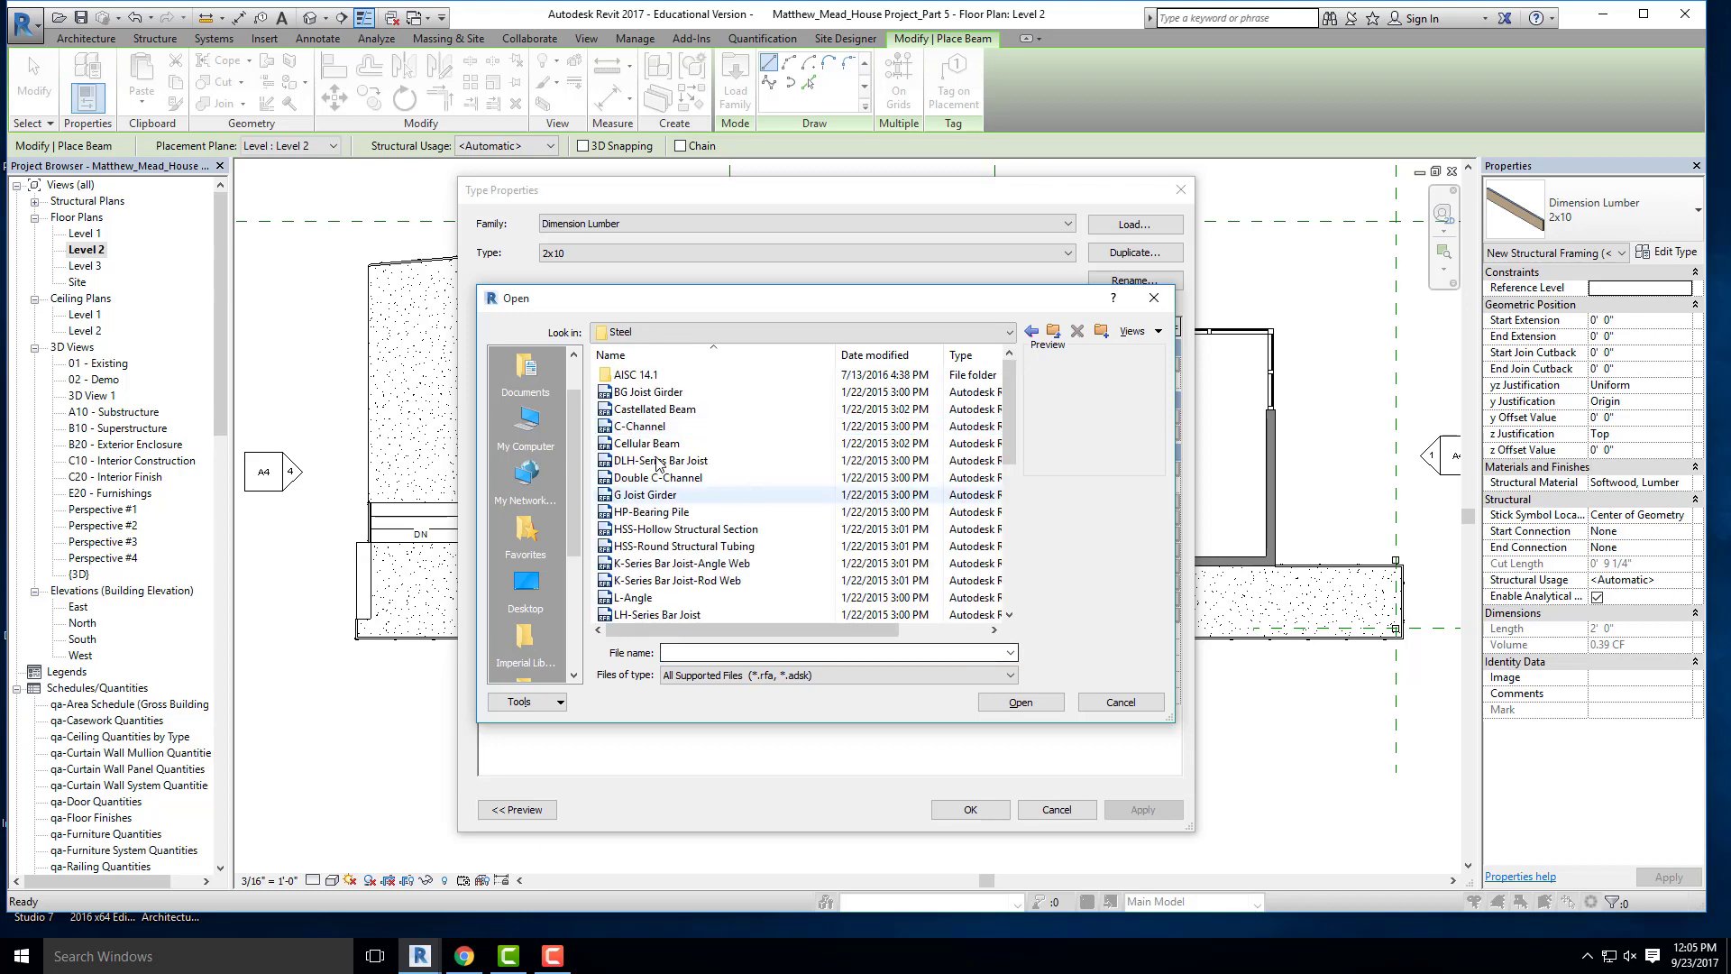
pyautogui.click(642, 426)
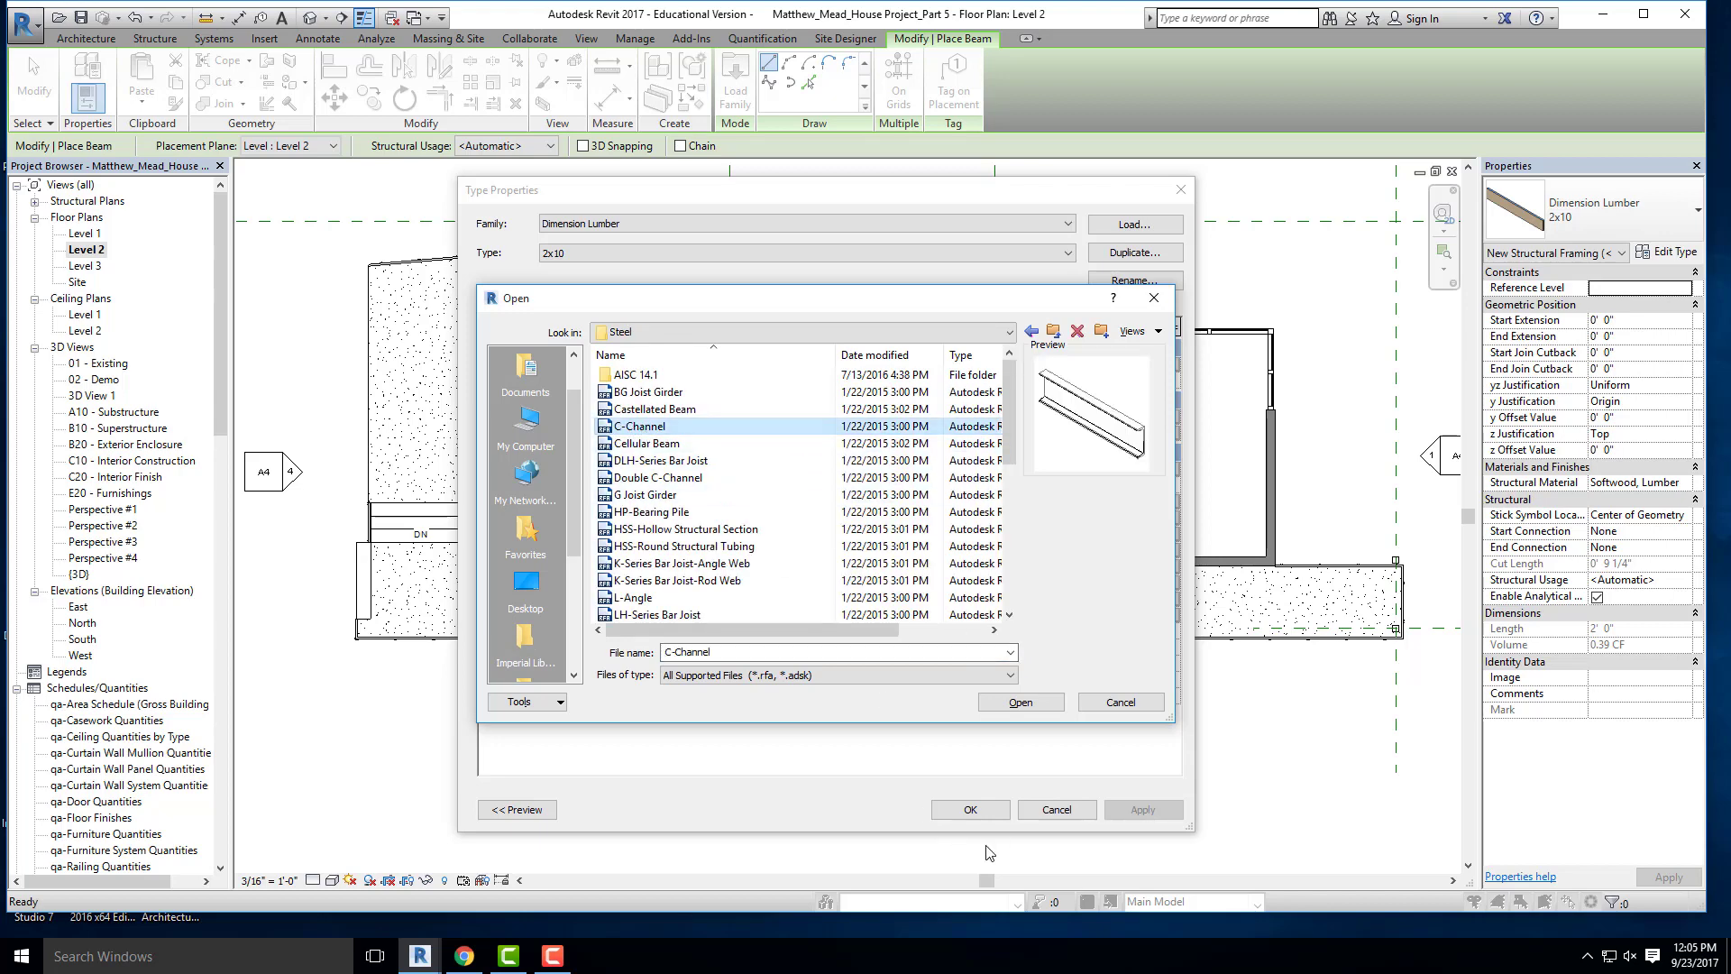
pyautogui.click(1021, 703)
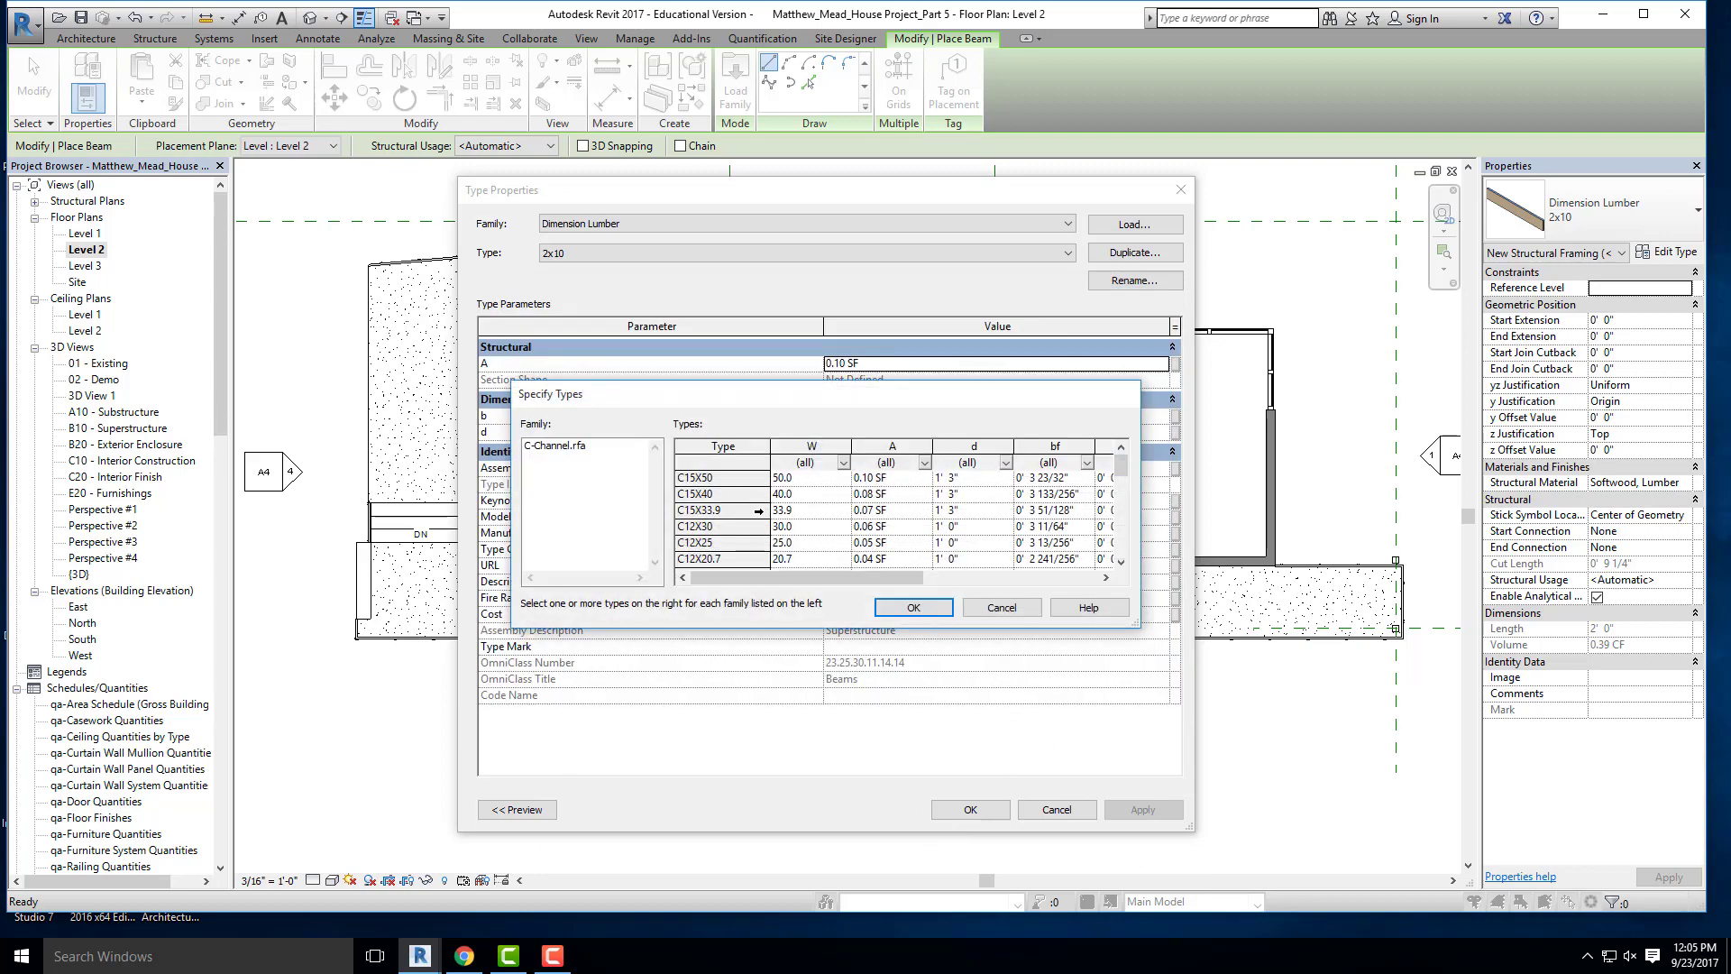
# - Check the beam size in the PDF in Chrome, return to Revit, and load C-Channel type C10X25 as the beam type
pyautogui.click(464, 956)
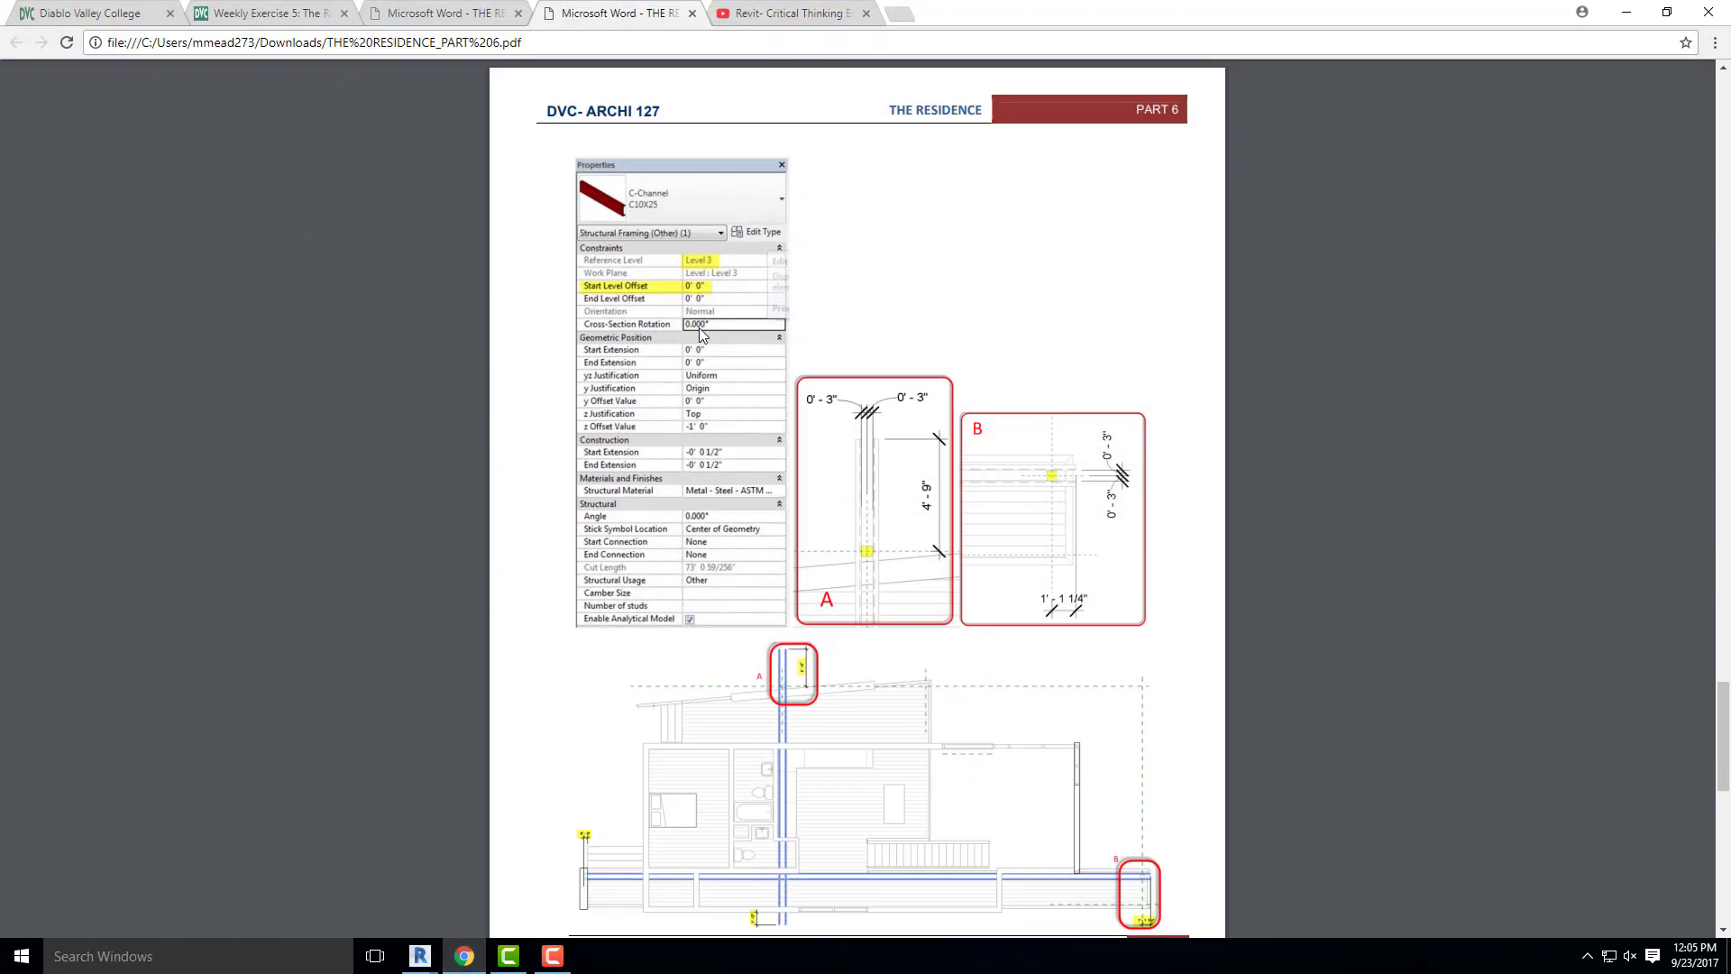
pyautogui.click(1626, 13)
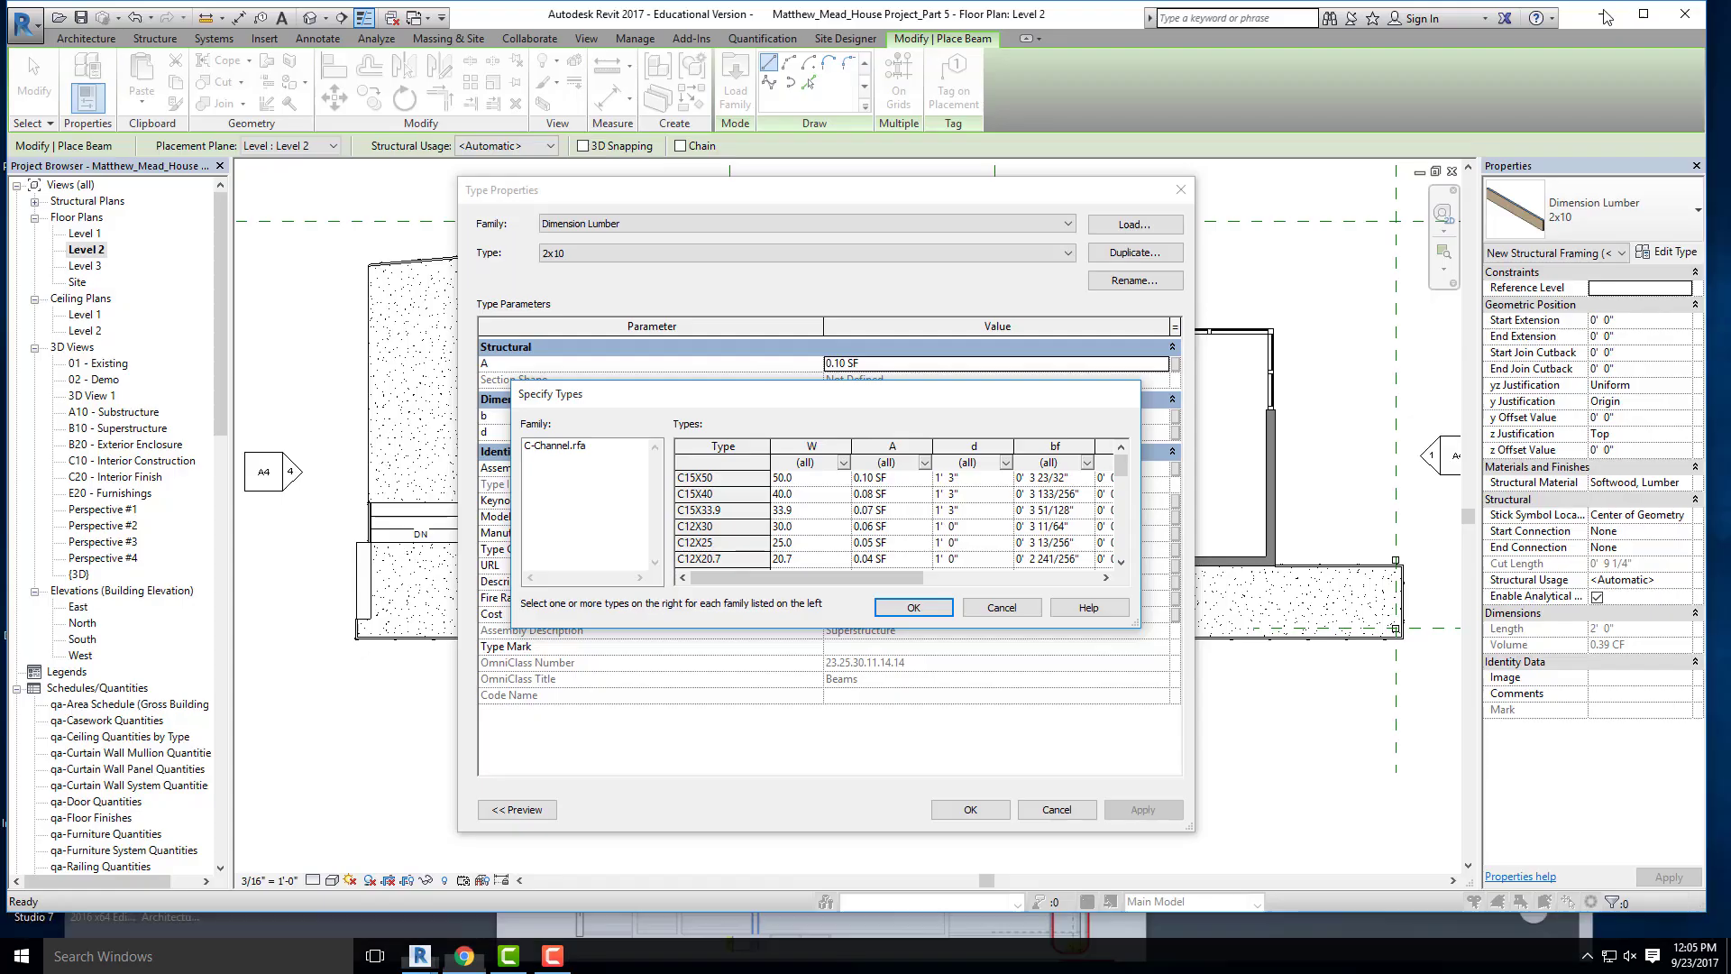
pyautogui.scroll(-1, 740, 493)
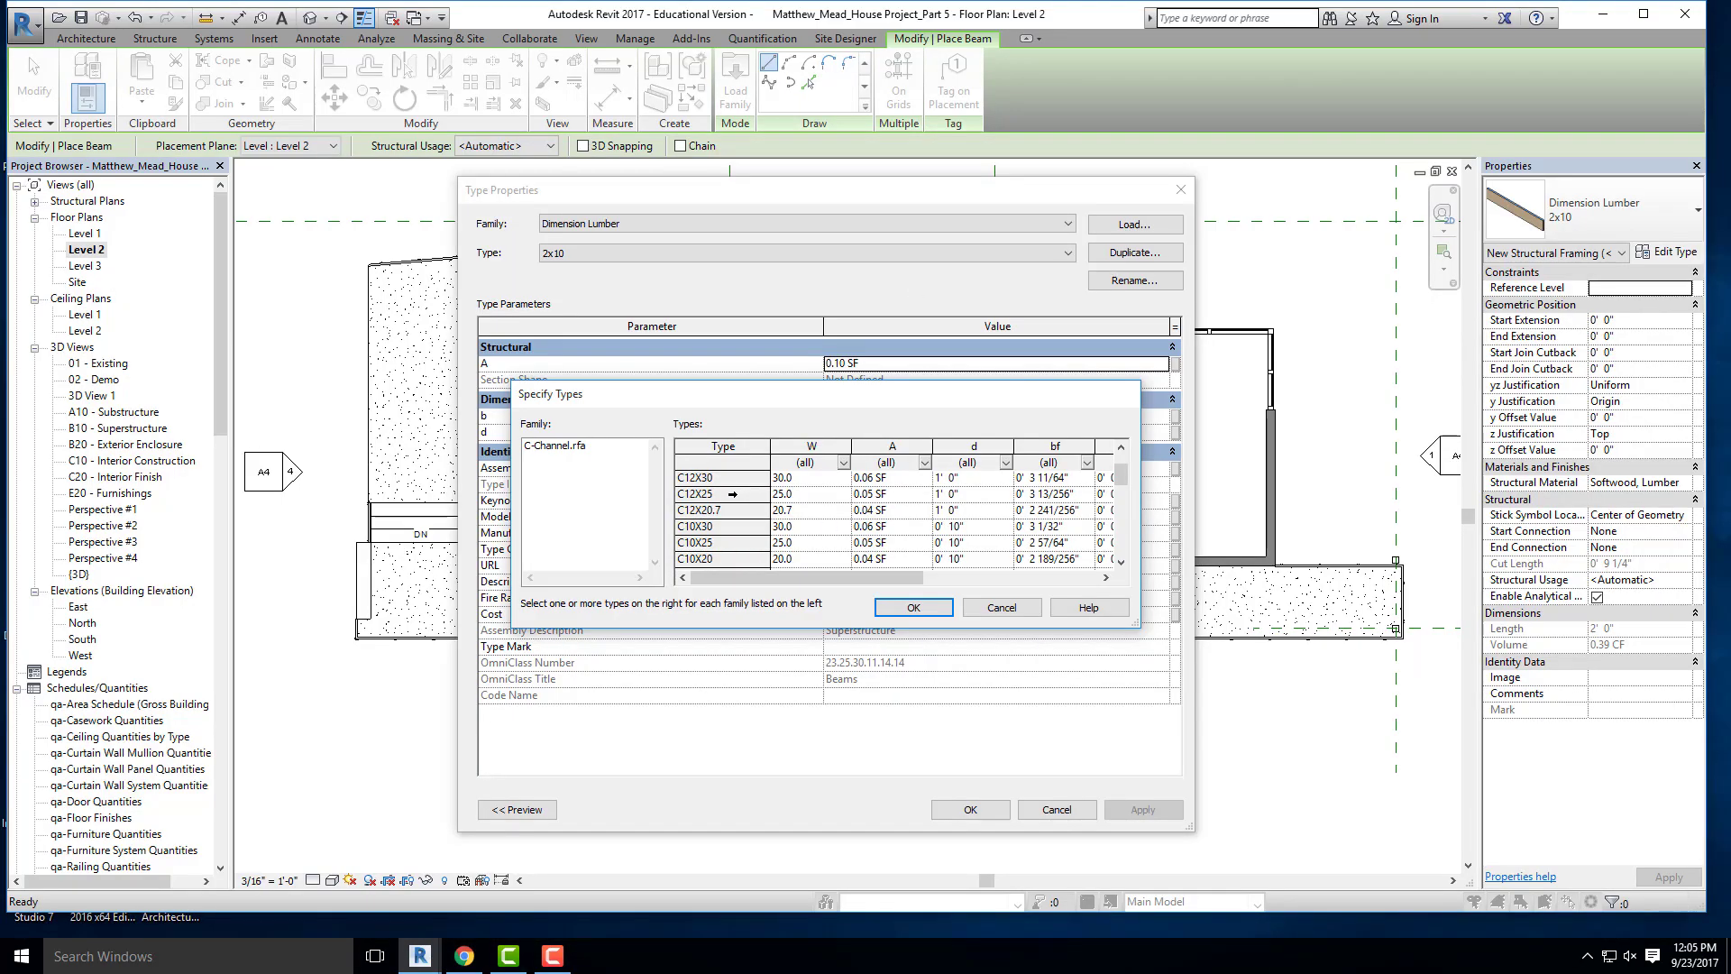
pyautogui.click(687, 543)
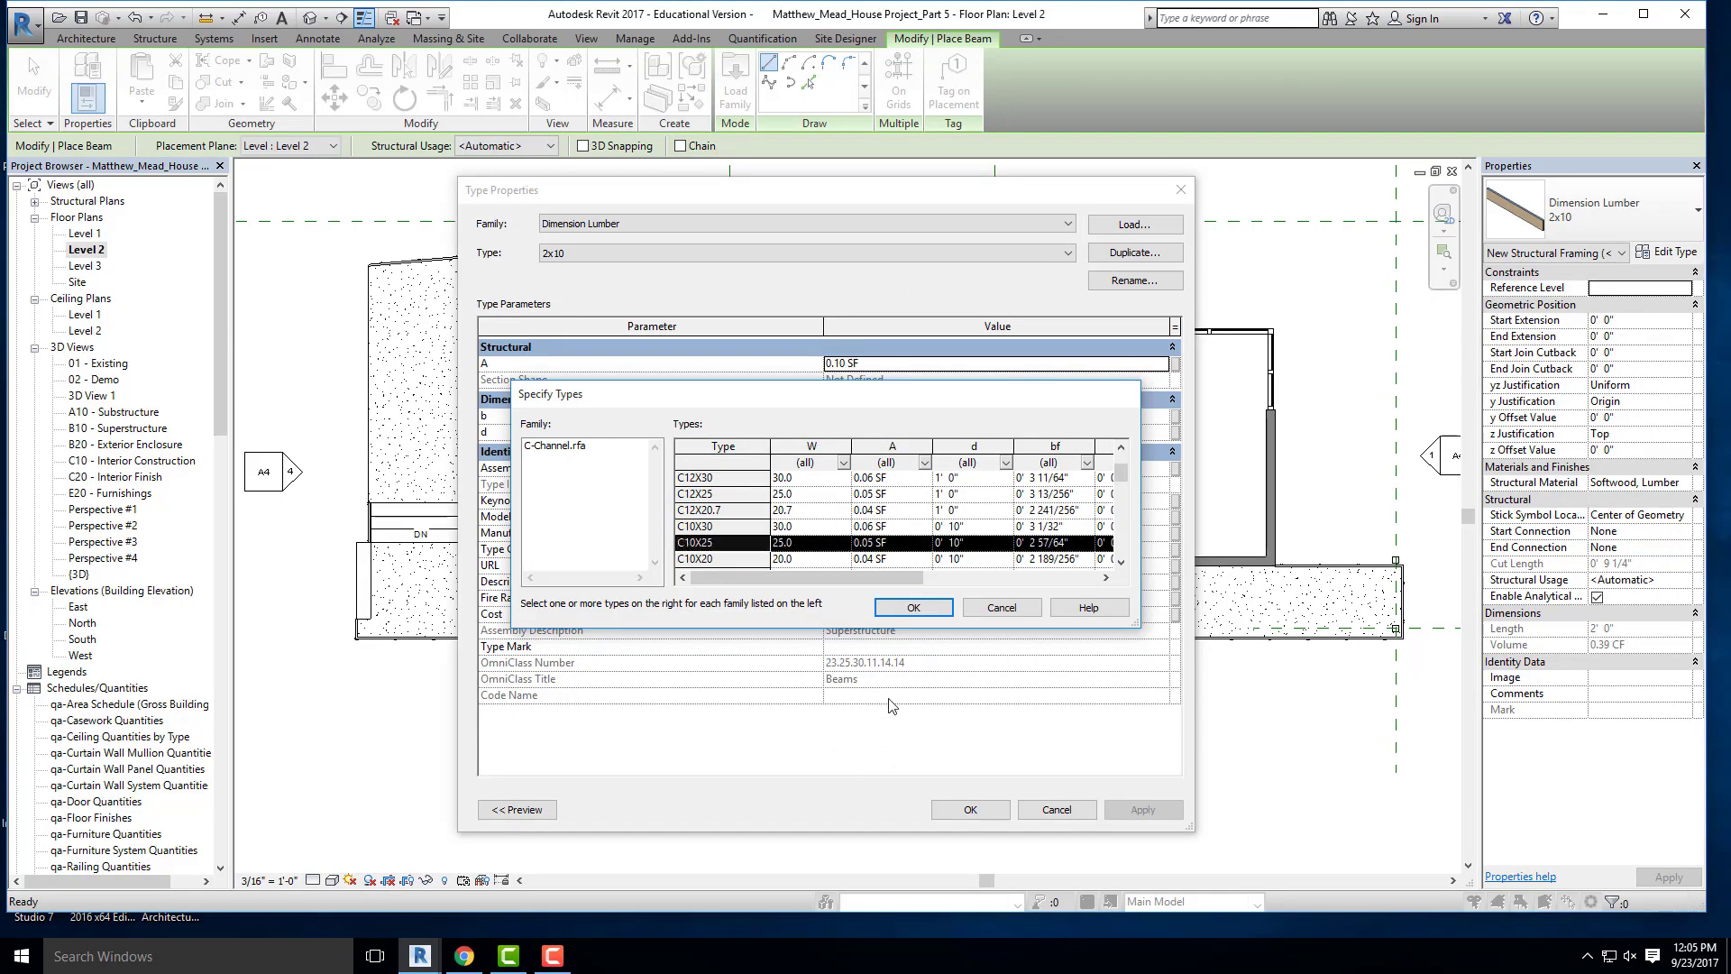
pyautogui.click(912, 607)
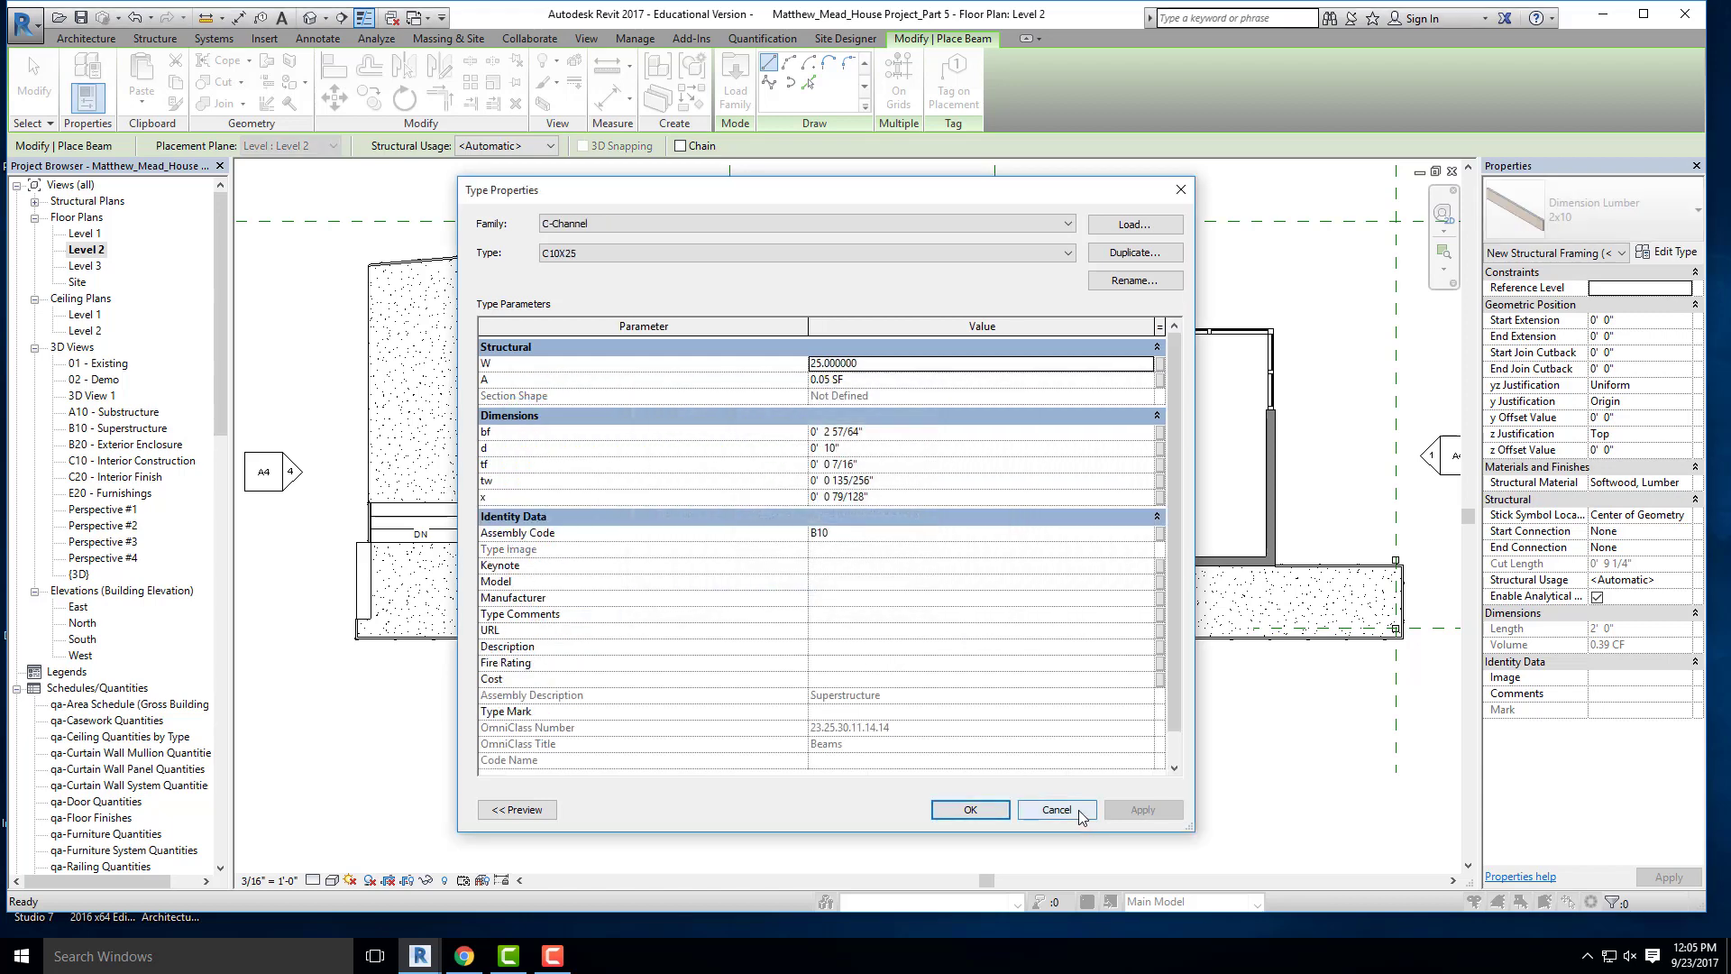
pyautogui.click(970, 809)
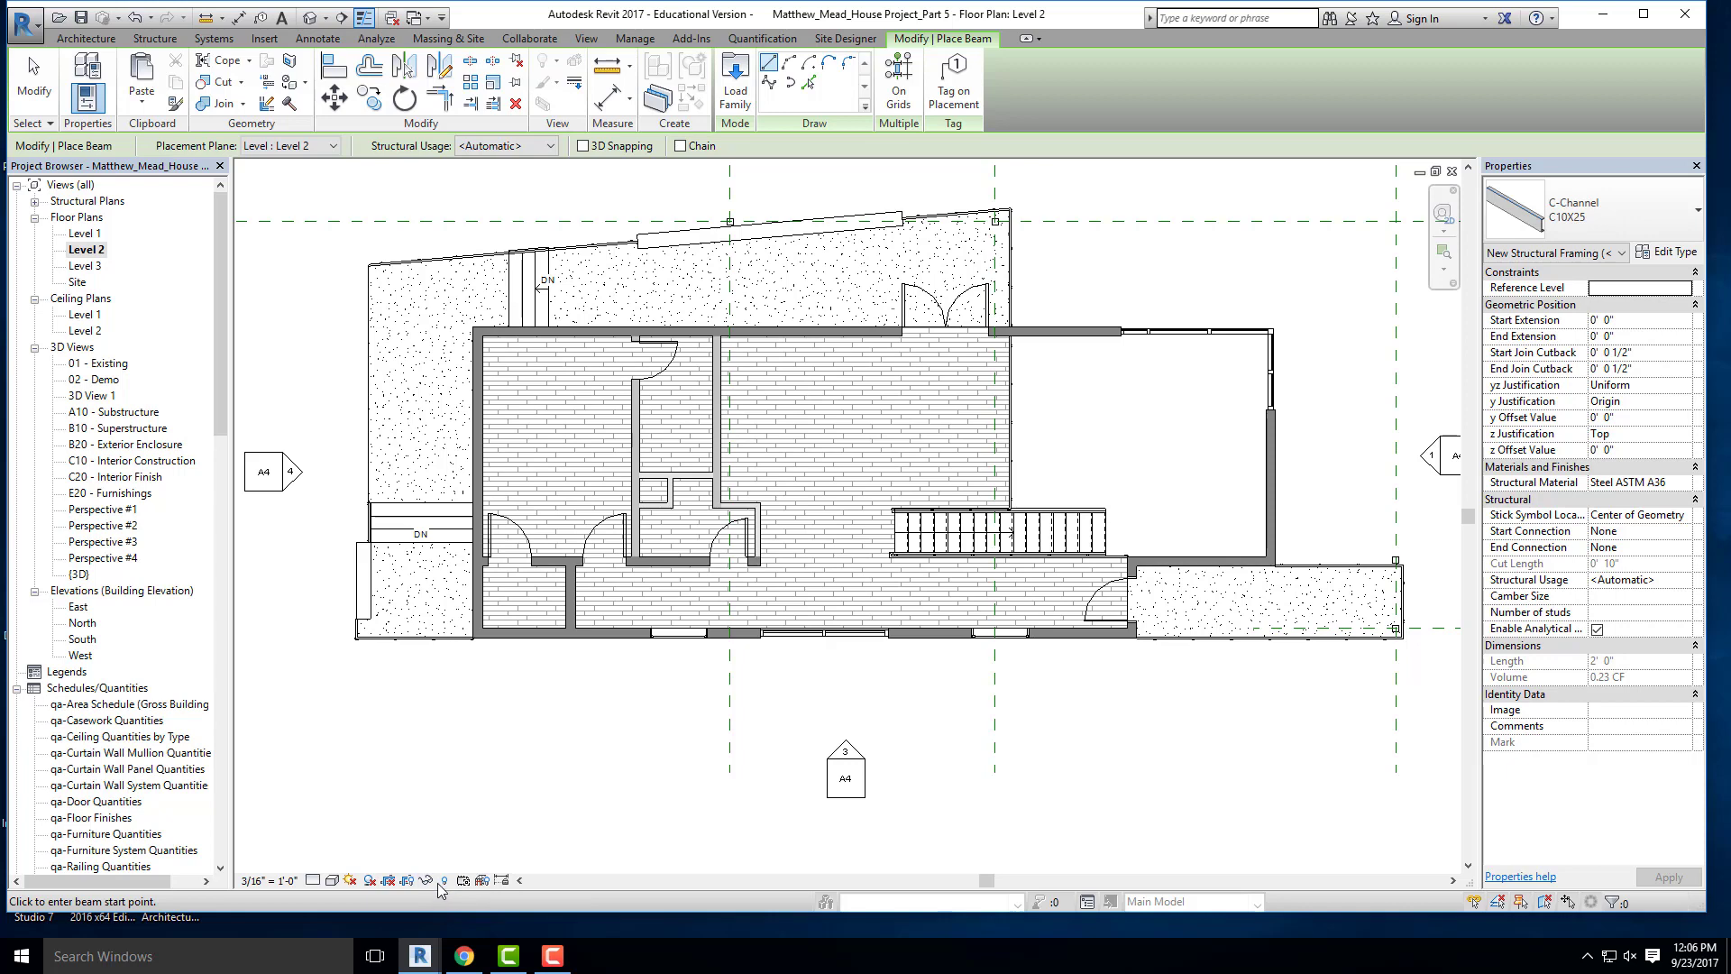
# - Briefly reveal hidden elements on Level 2, then enable temporary view properties with the detail level at Fine
pyautogui.click(444, 881)
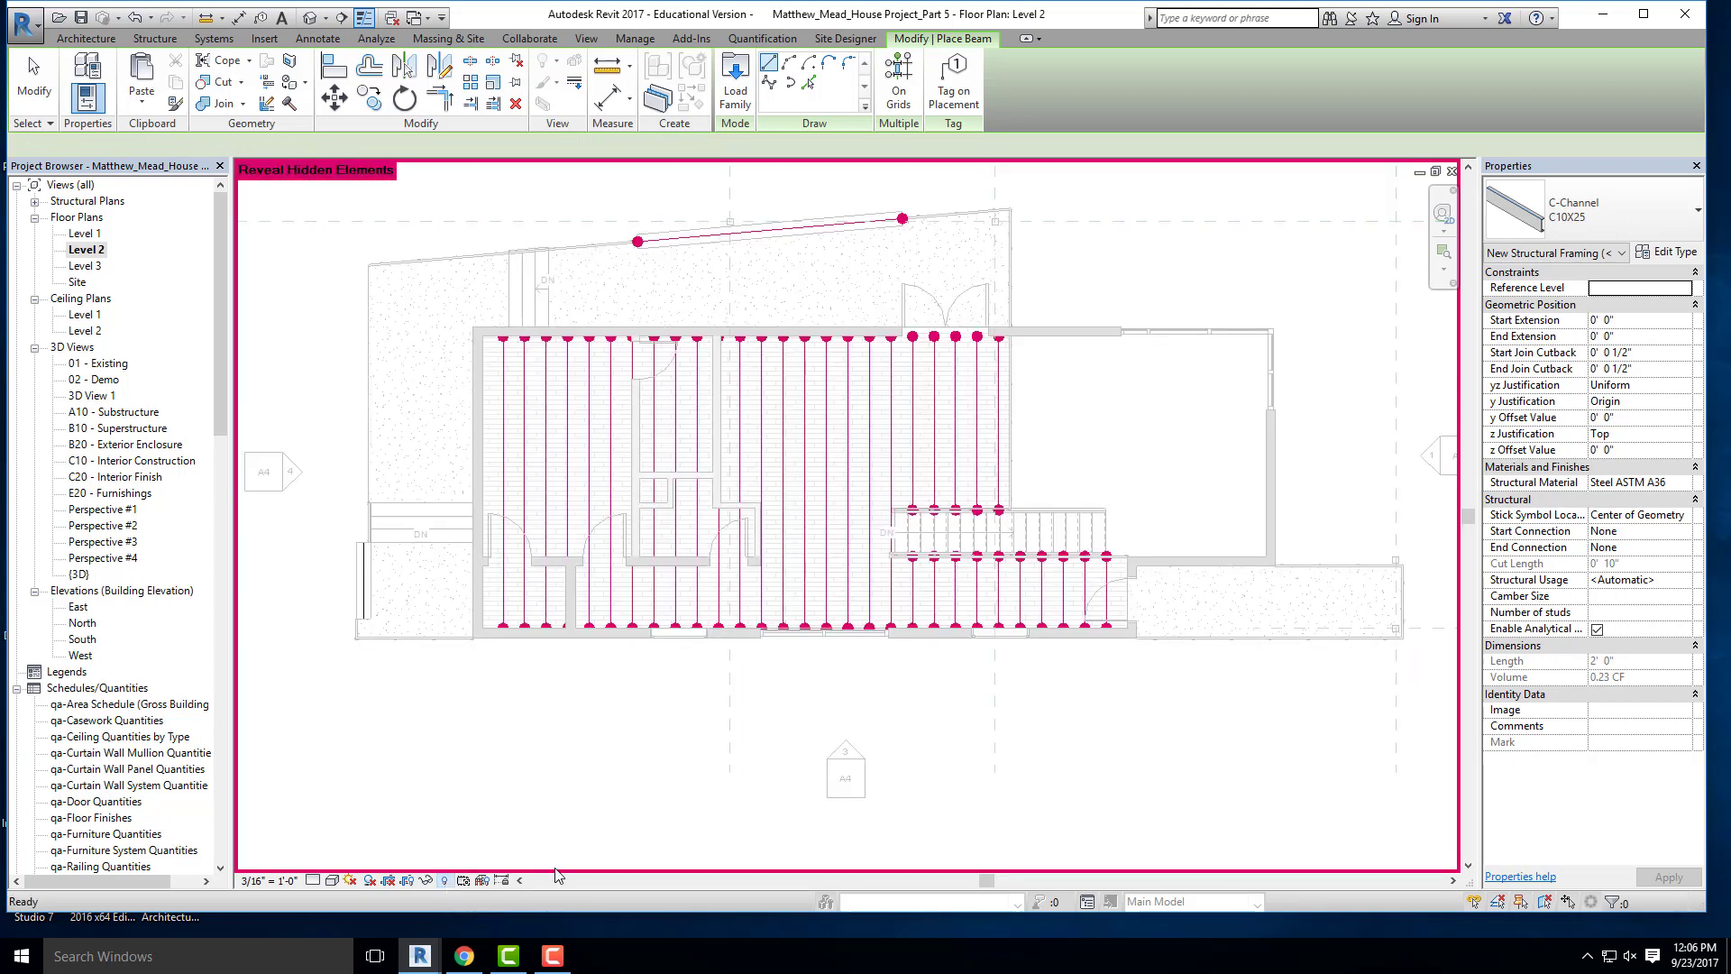
pyautogui.click(445, 881)
pyautogui.click(463, 881)
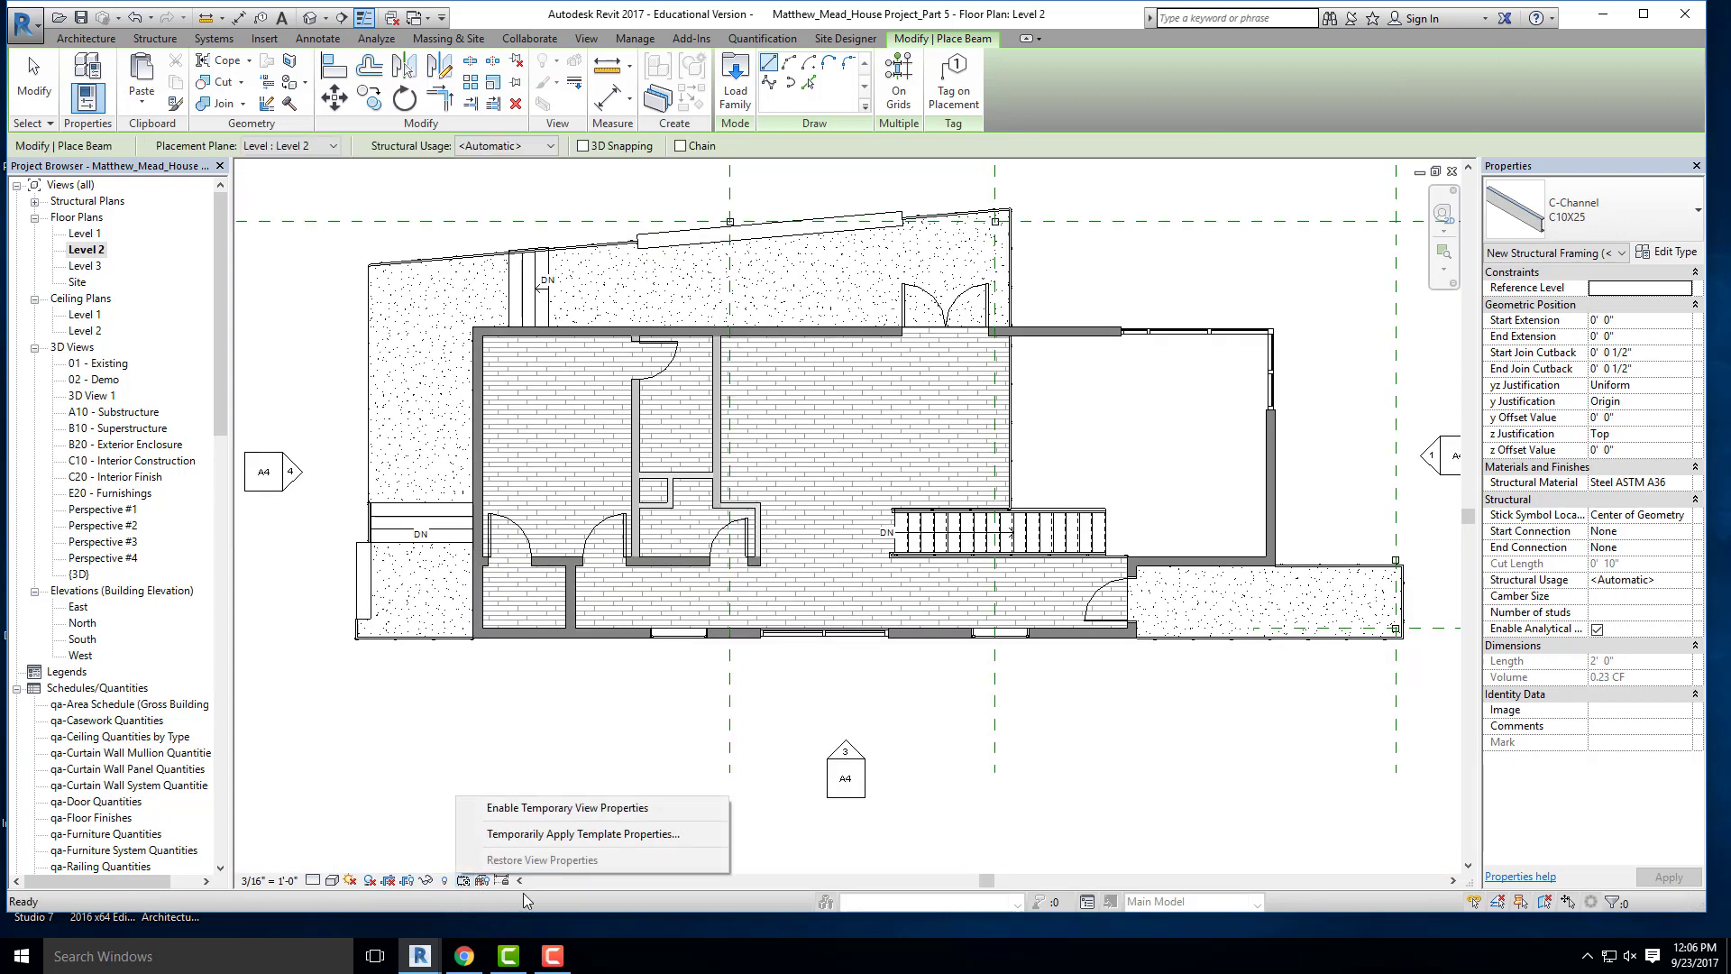
pyautogui.click(532, 809)
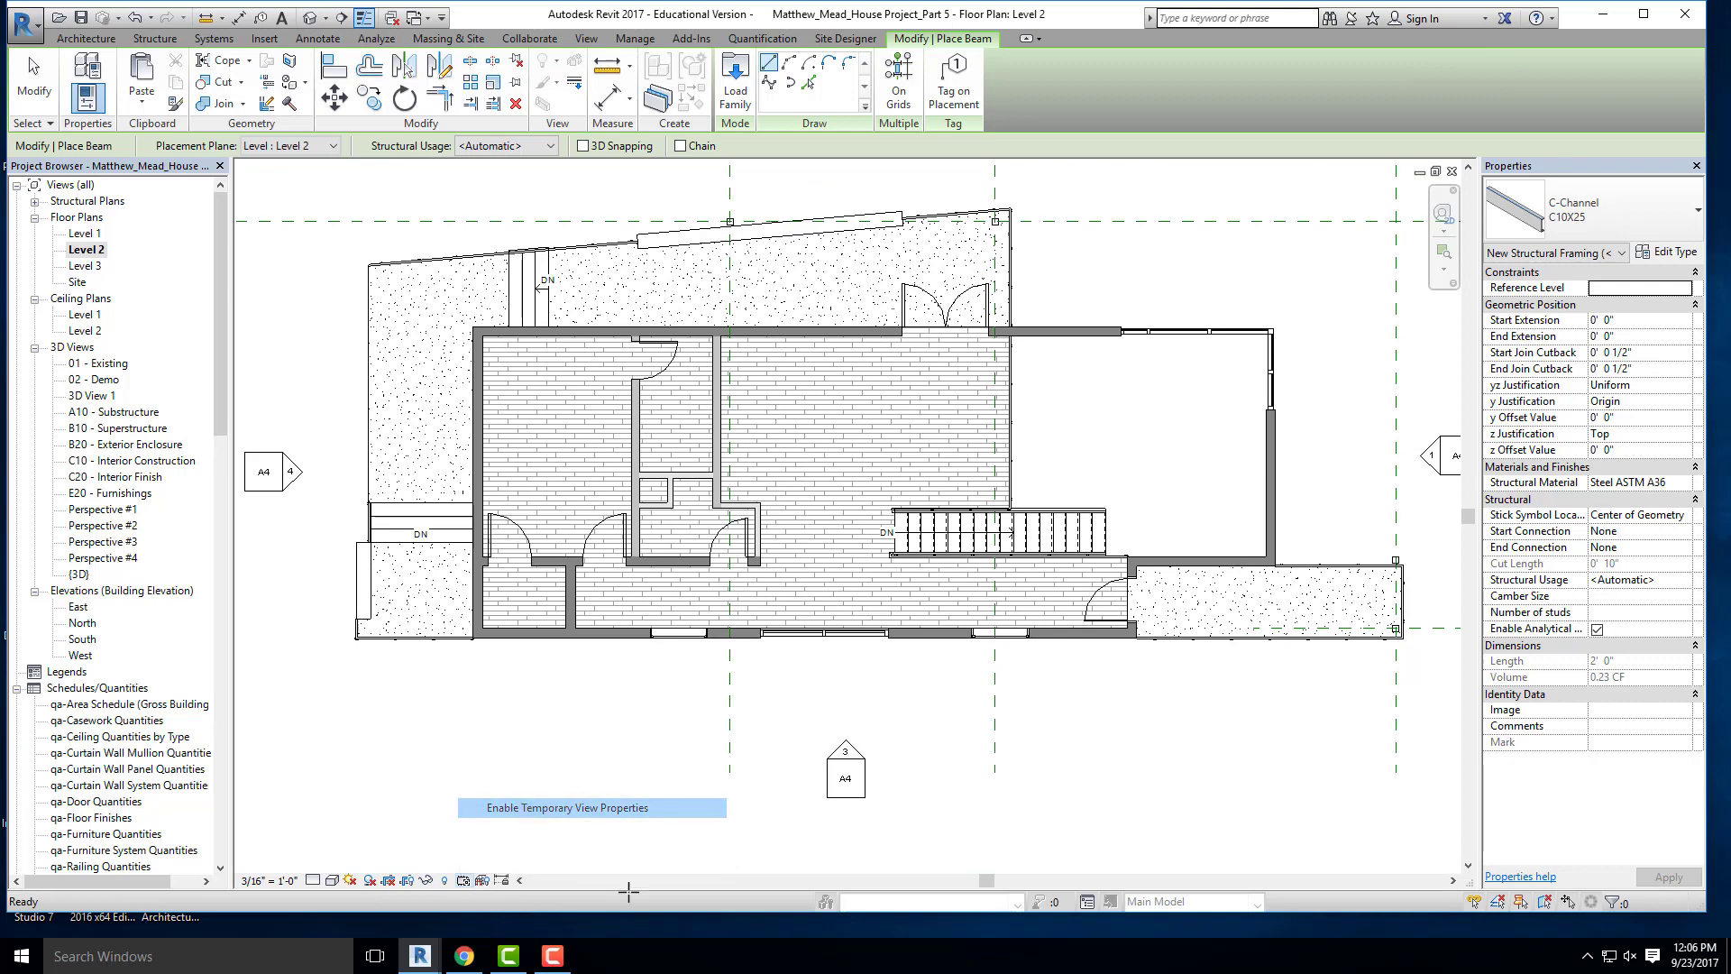
pyautogui.click(312, 881)
pyautogui.click(341, 863)
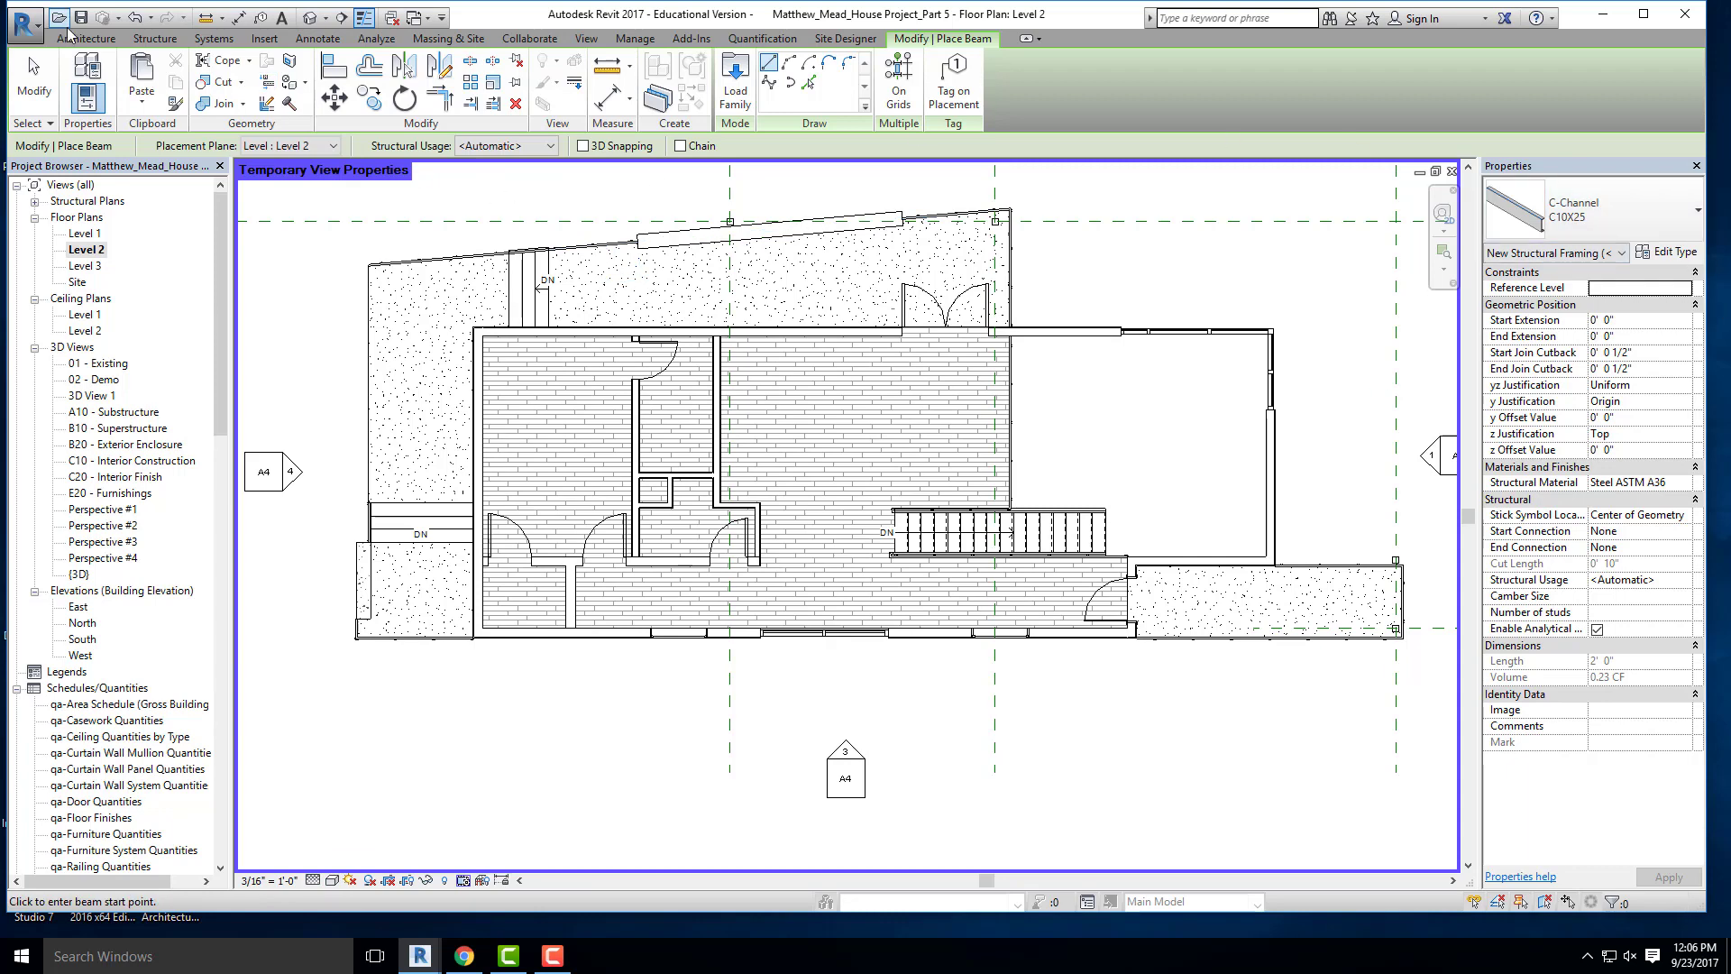
# - Switch to the Part 6 PDF in Chrome, review the roof beam layout and dimensions in details A and B, and return to Revit
pyautogui.click(155, 39)
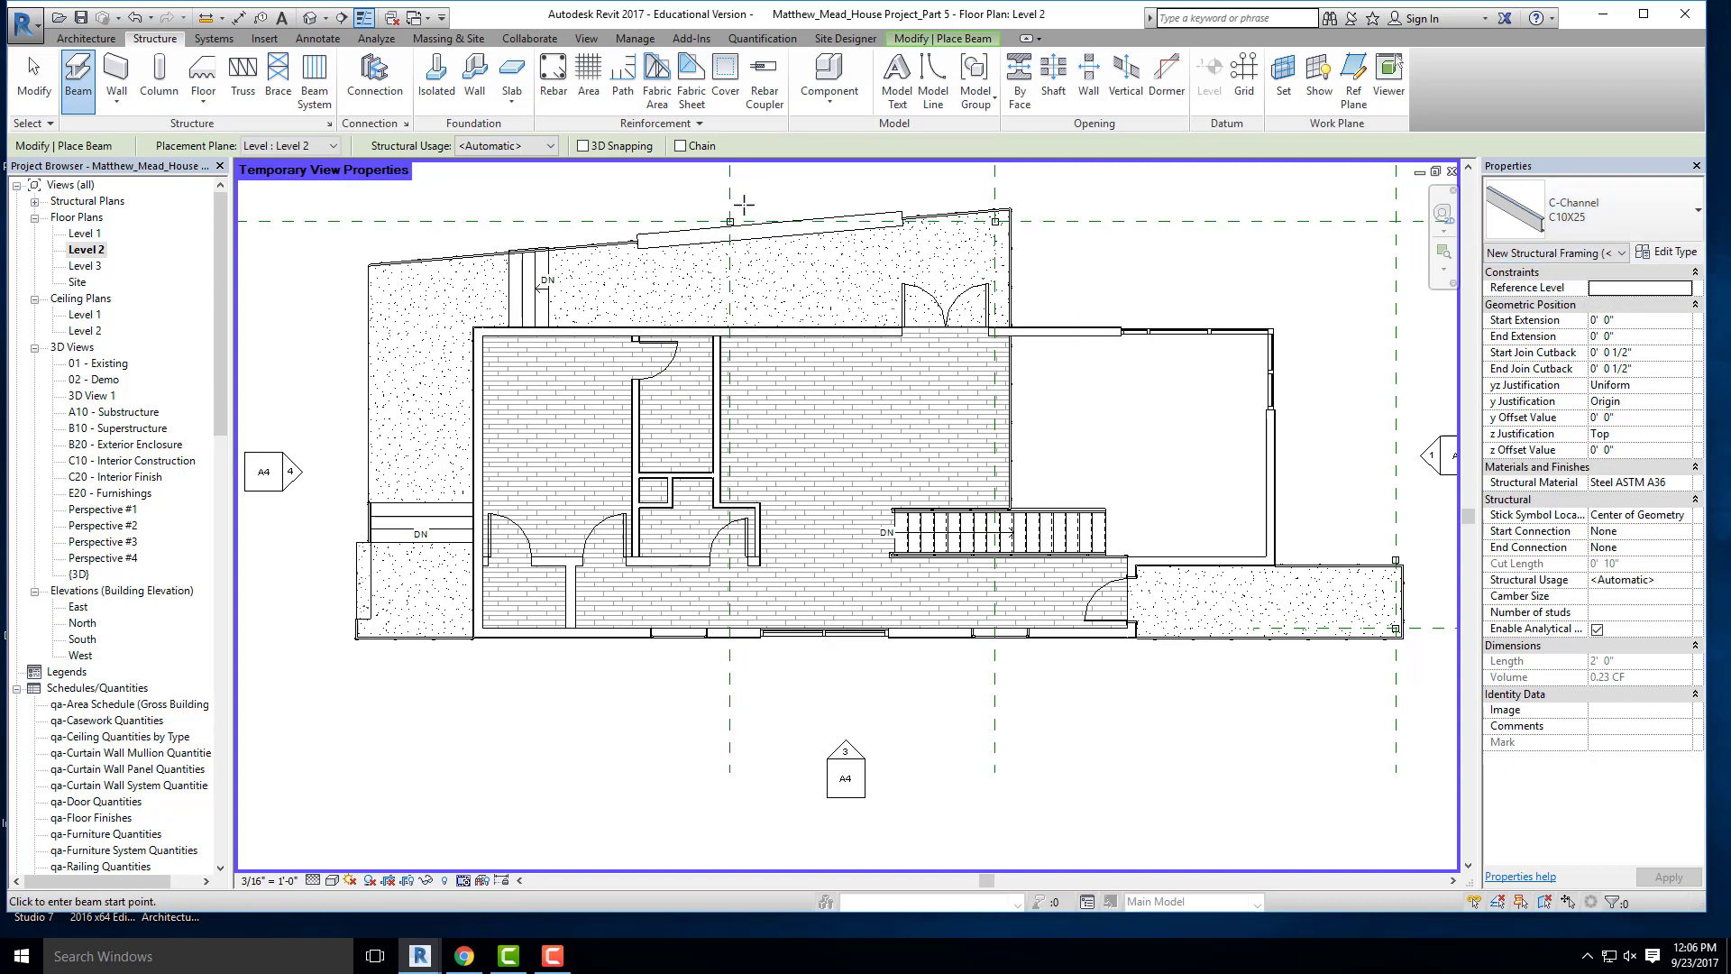
pyautogui.scroll(5, 719, 240)
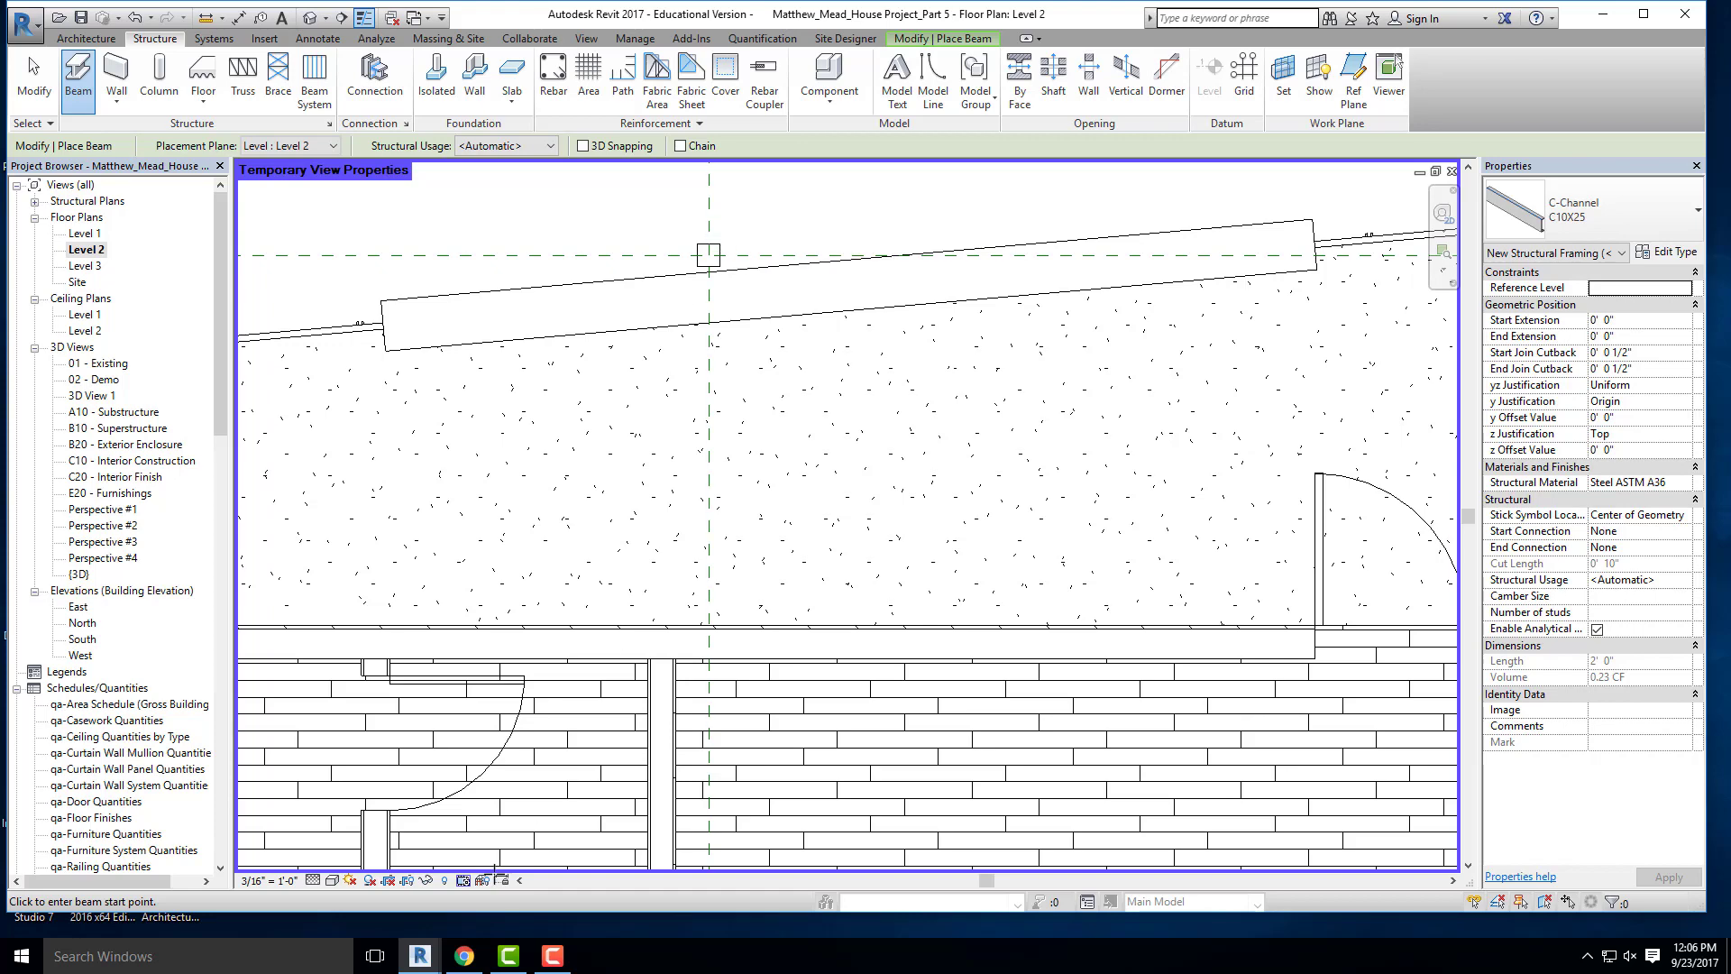
pyautogui.click(464, 956)
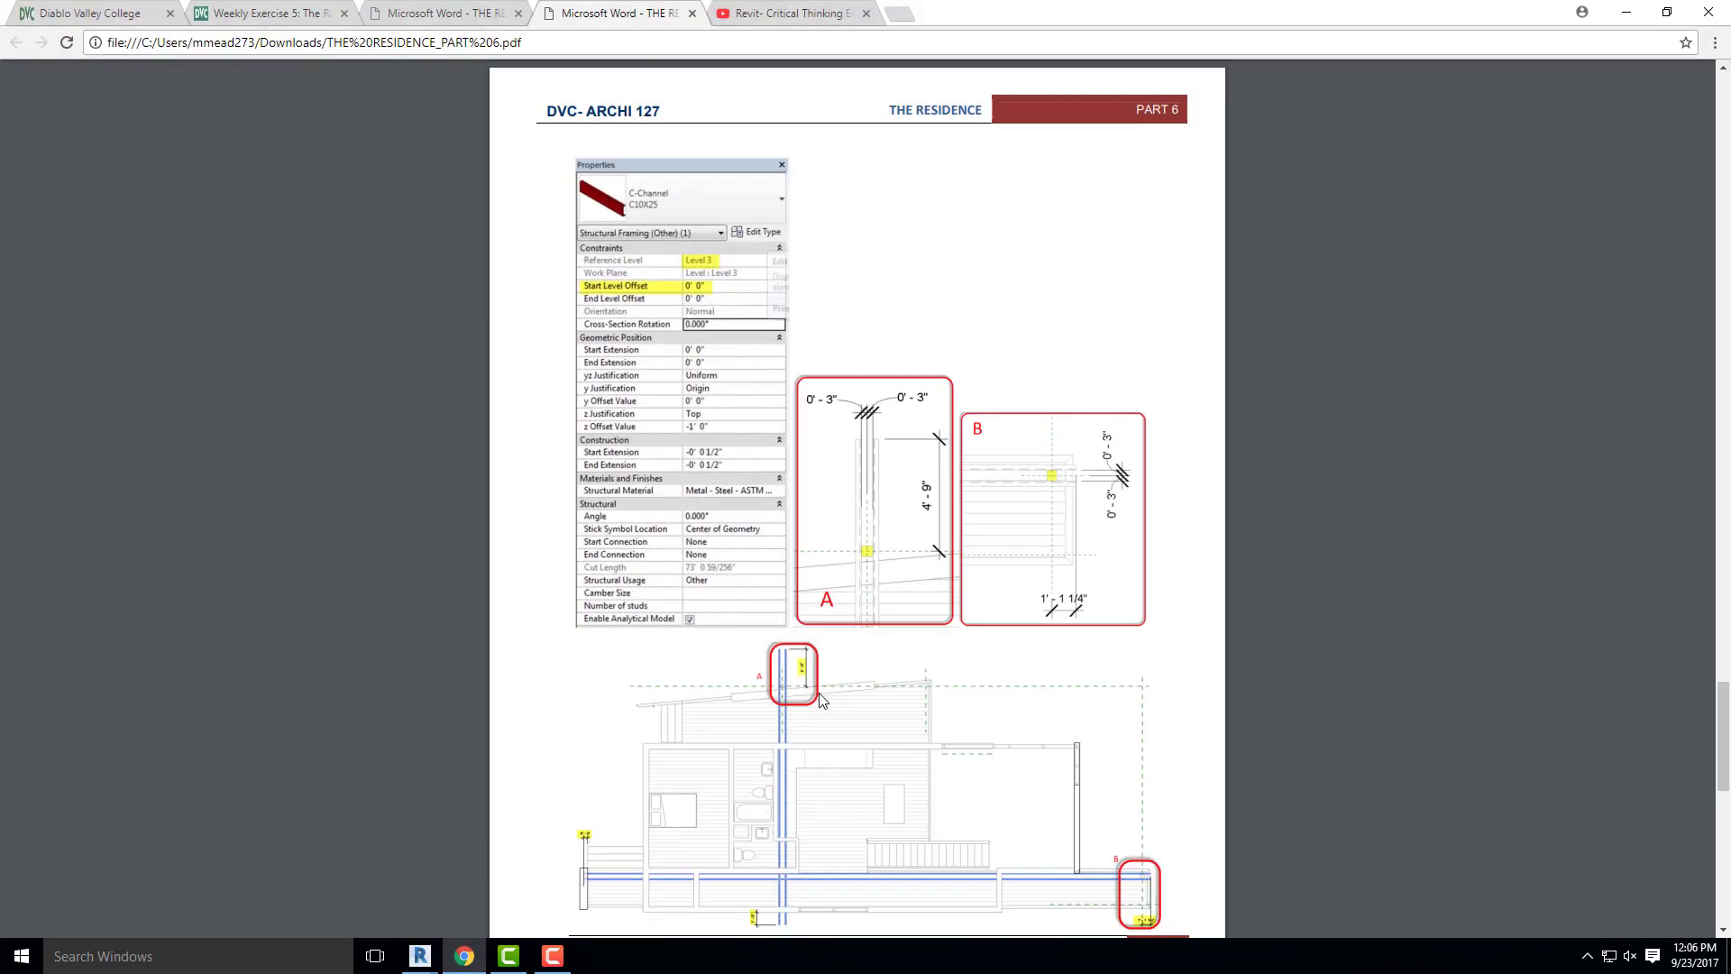
pyautogui.scroll(1, 822, 701)
pyautogui.scroll(-5, 821, 631)
pyautogui.scroll(4, 836, 404)
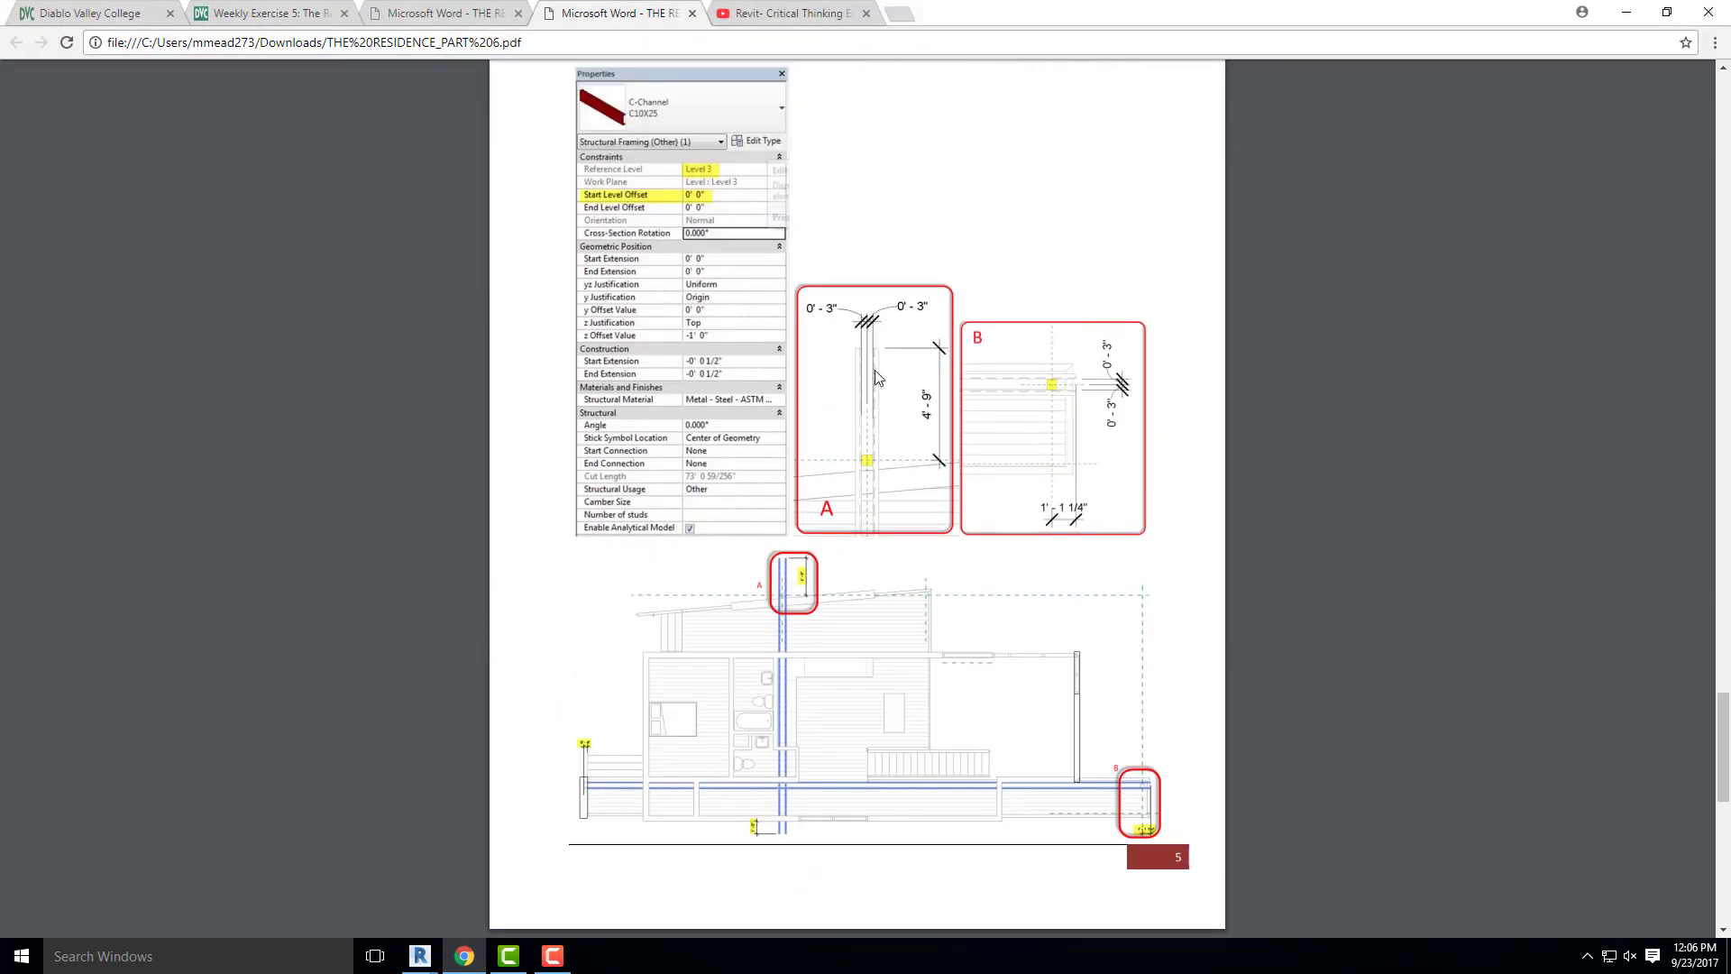
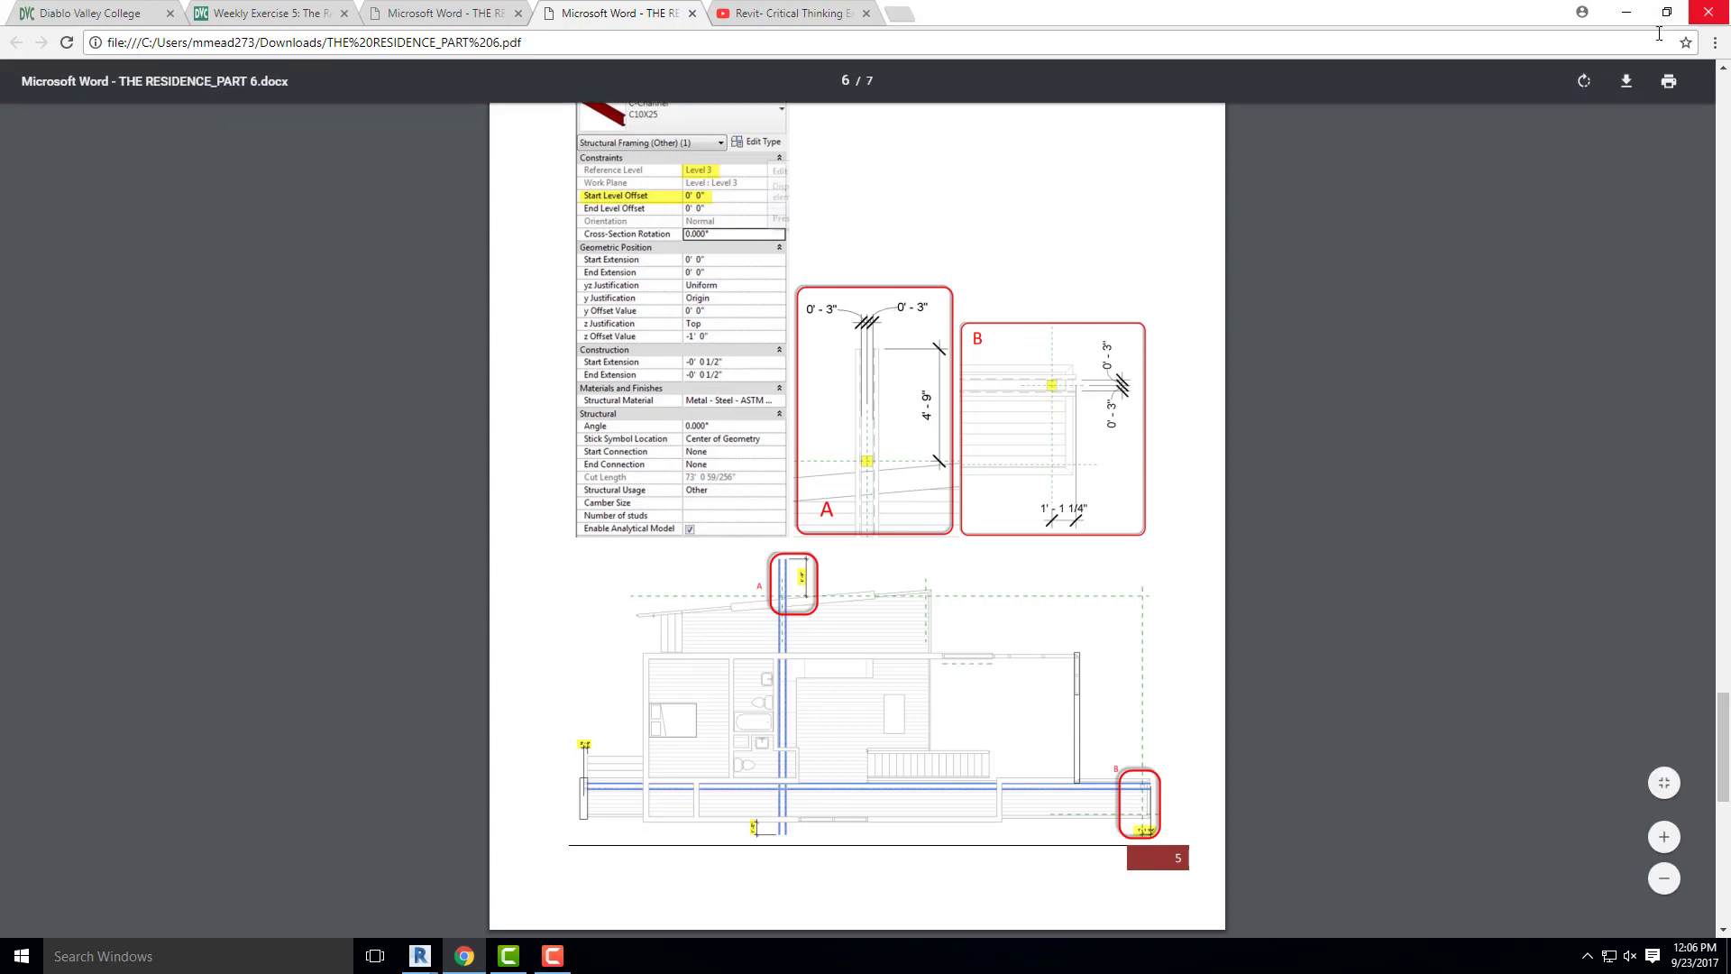
pyautogui.click(1627, 12)
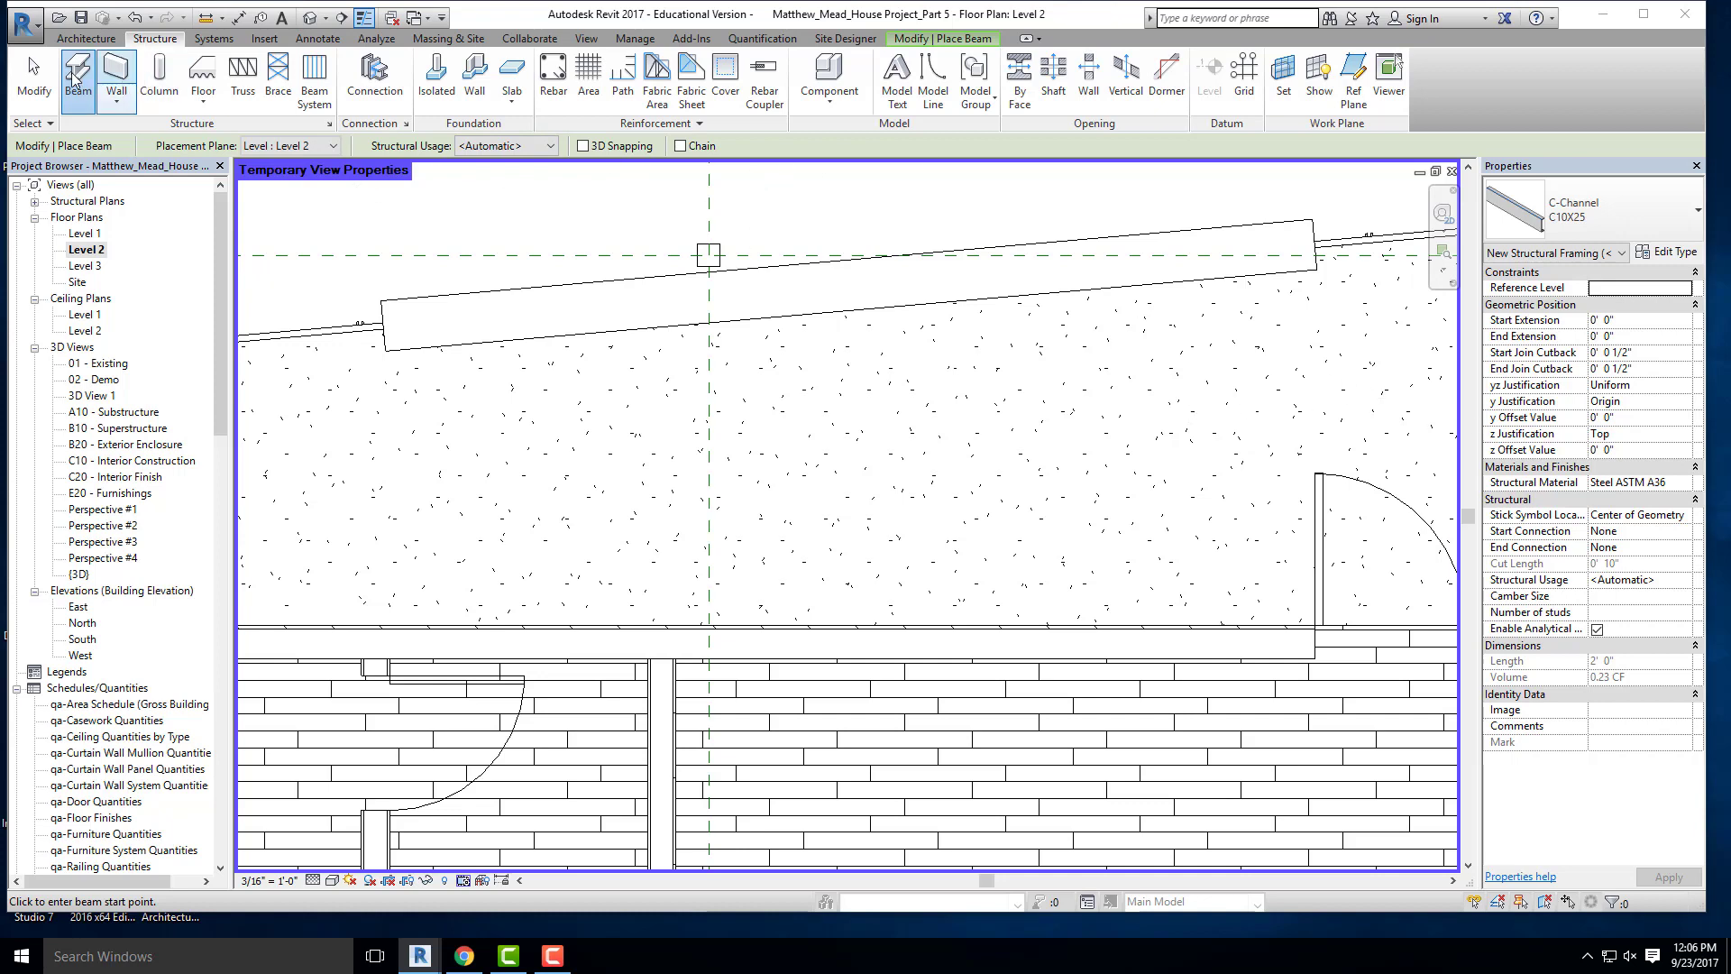
# - Place a C10X25 beam on Level 2 with Pick Lines along the vertical reference plane west of the entry doors
pyautogui.click(950, 38)
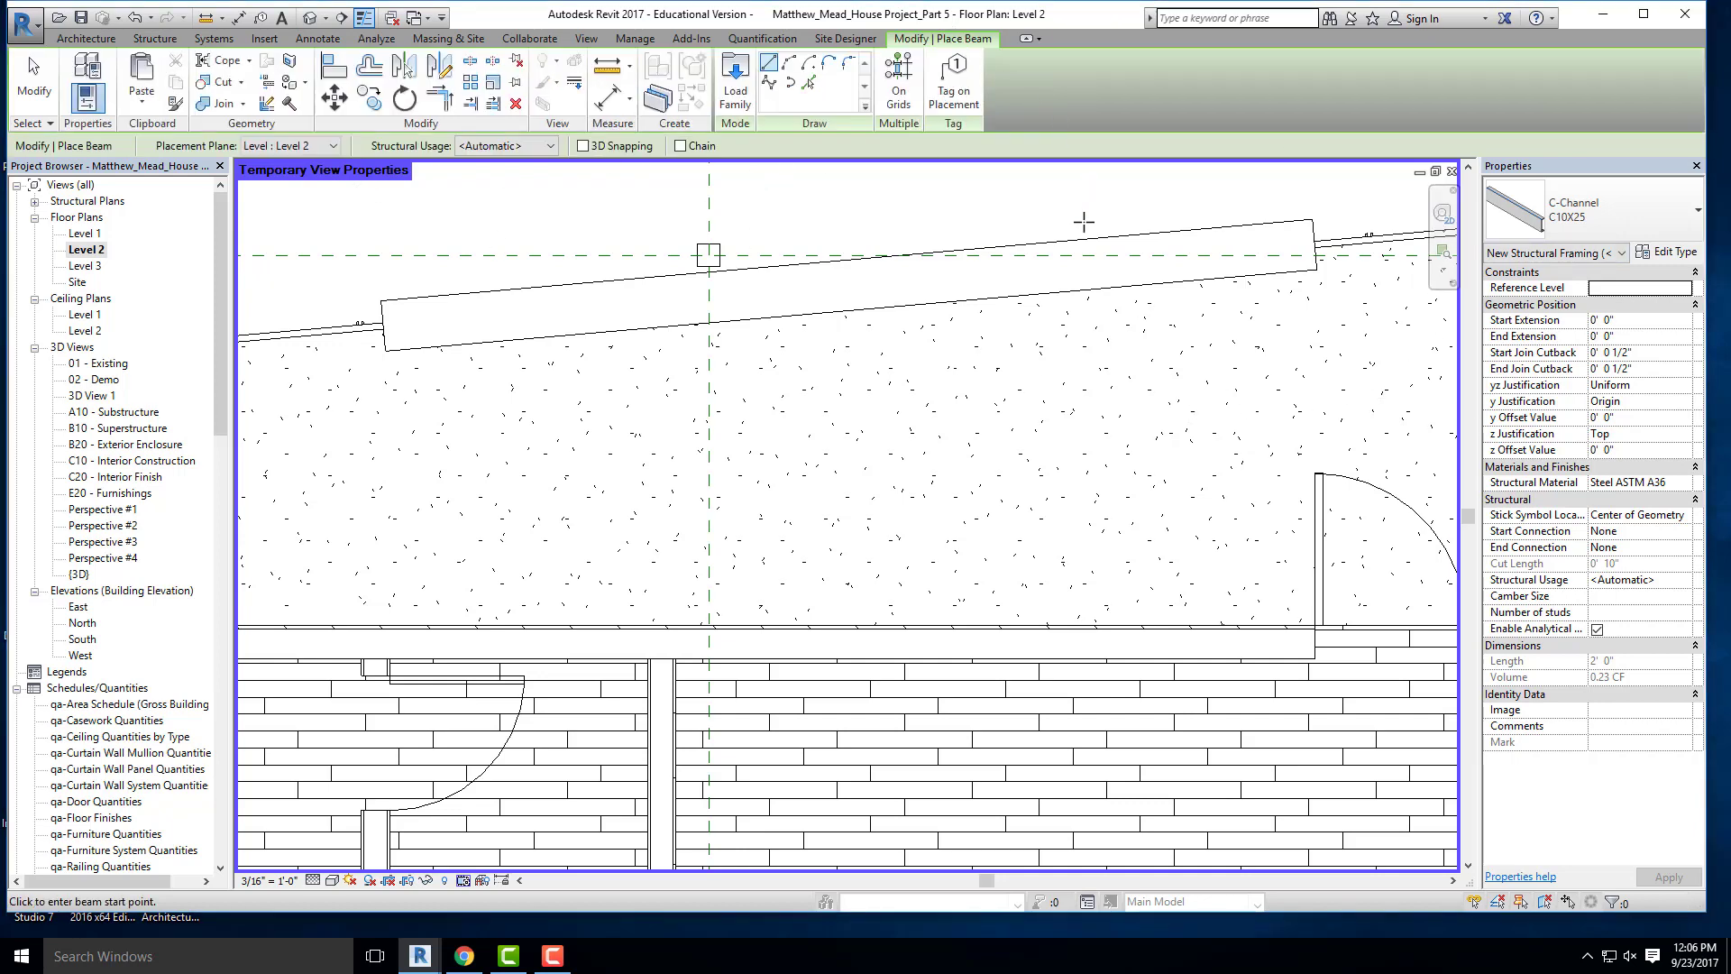
pyautogui.click(809, 83)
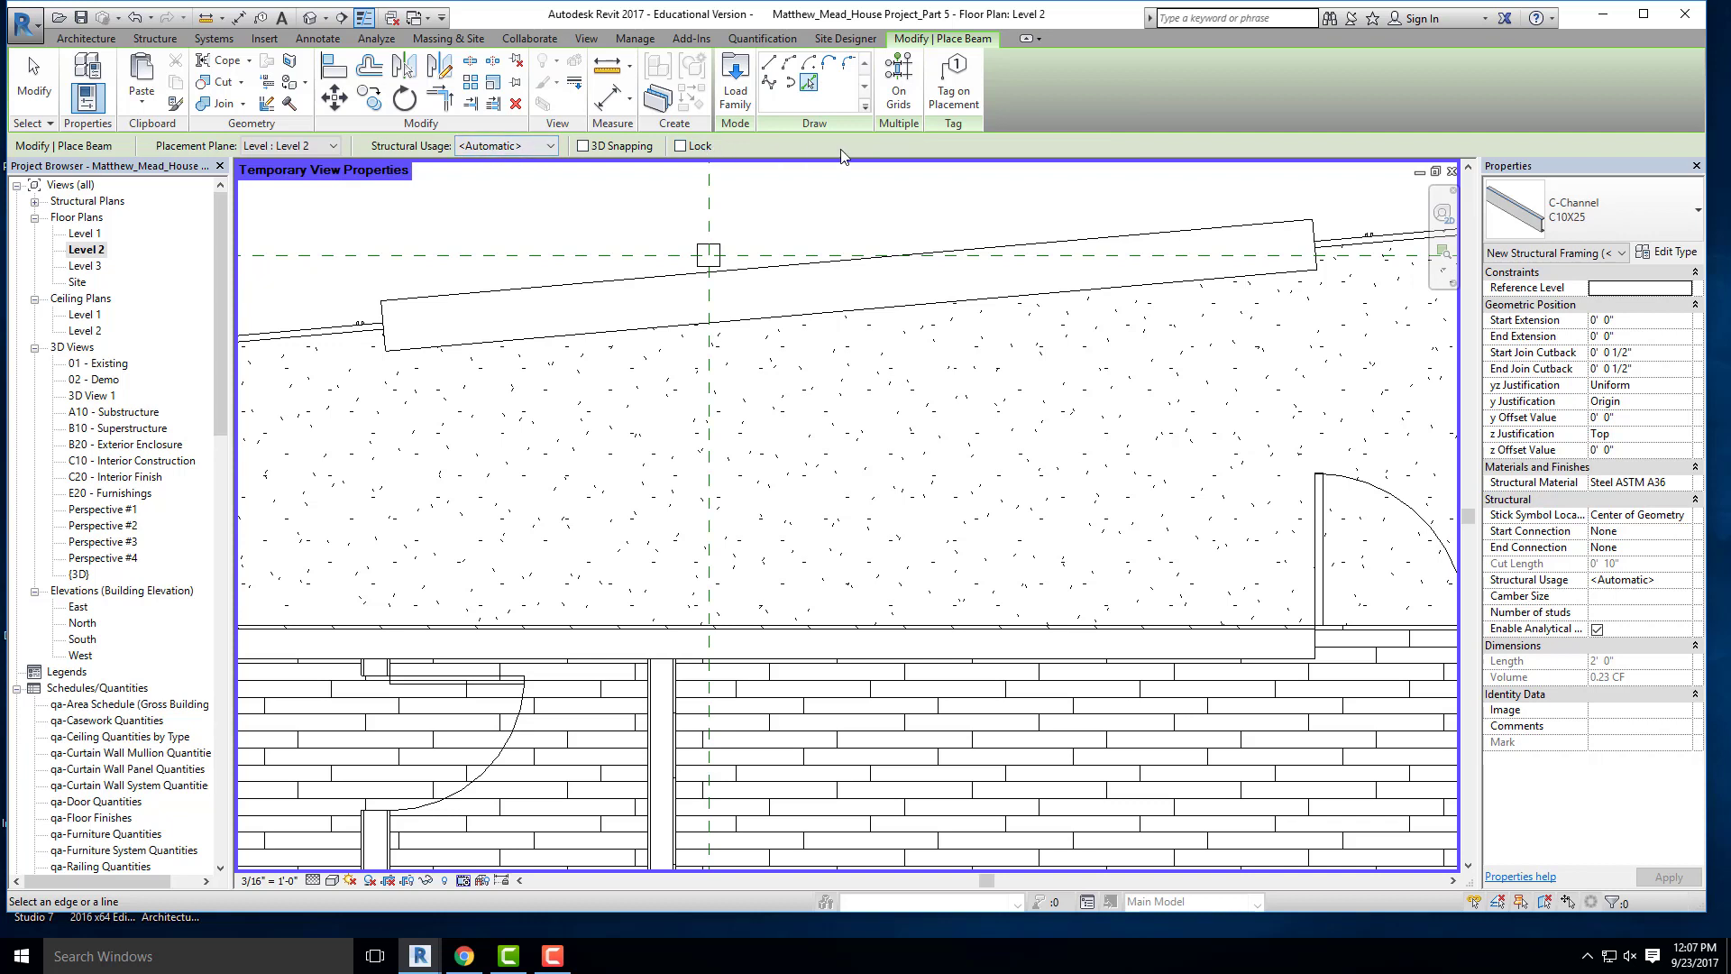
pyautogui.click(768, 62)
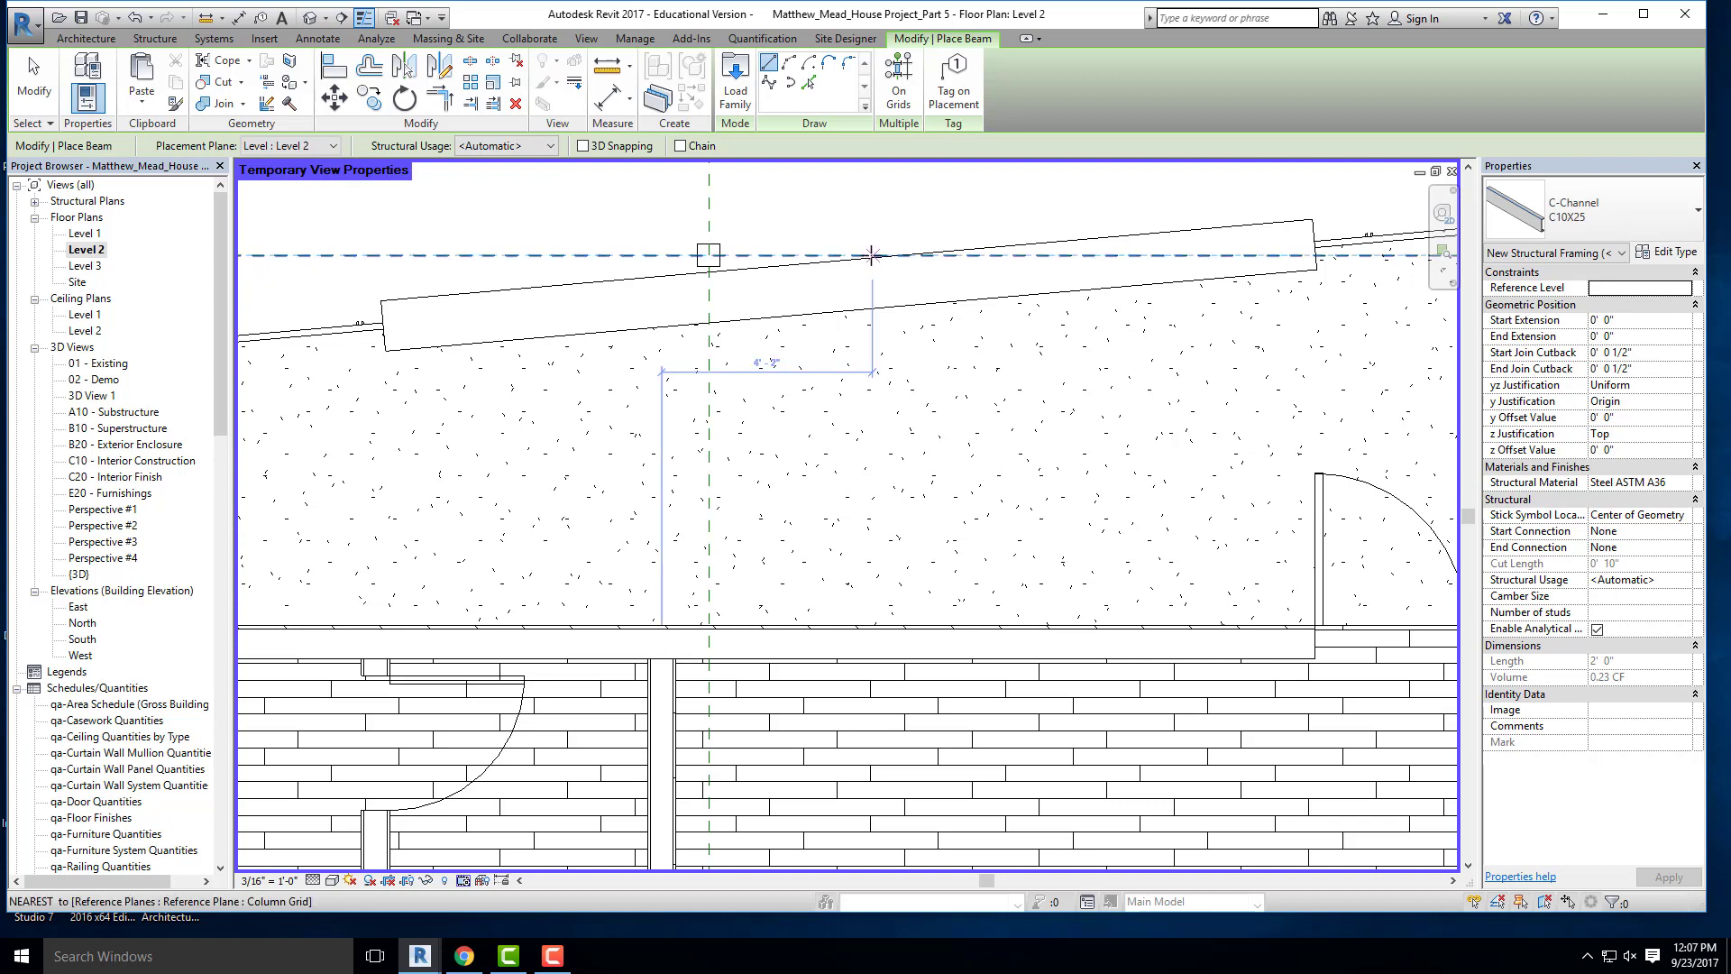
pyautogui.click(812, 84)
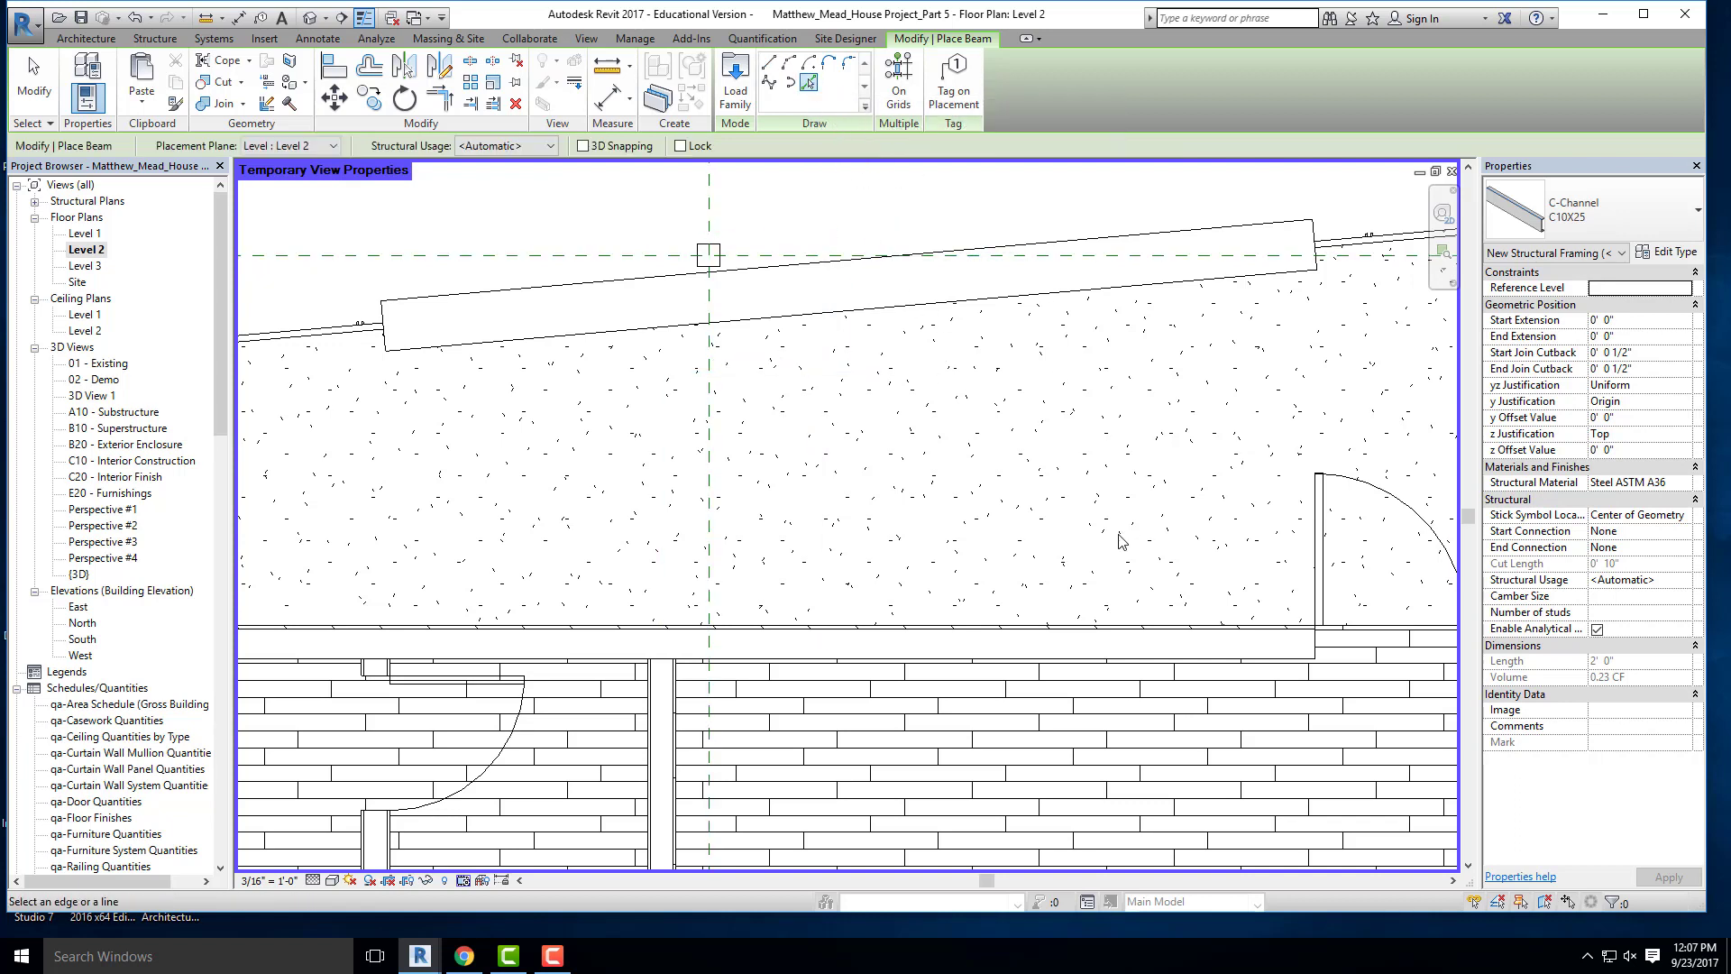
pyautogui.click(709, 343)
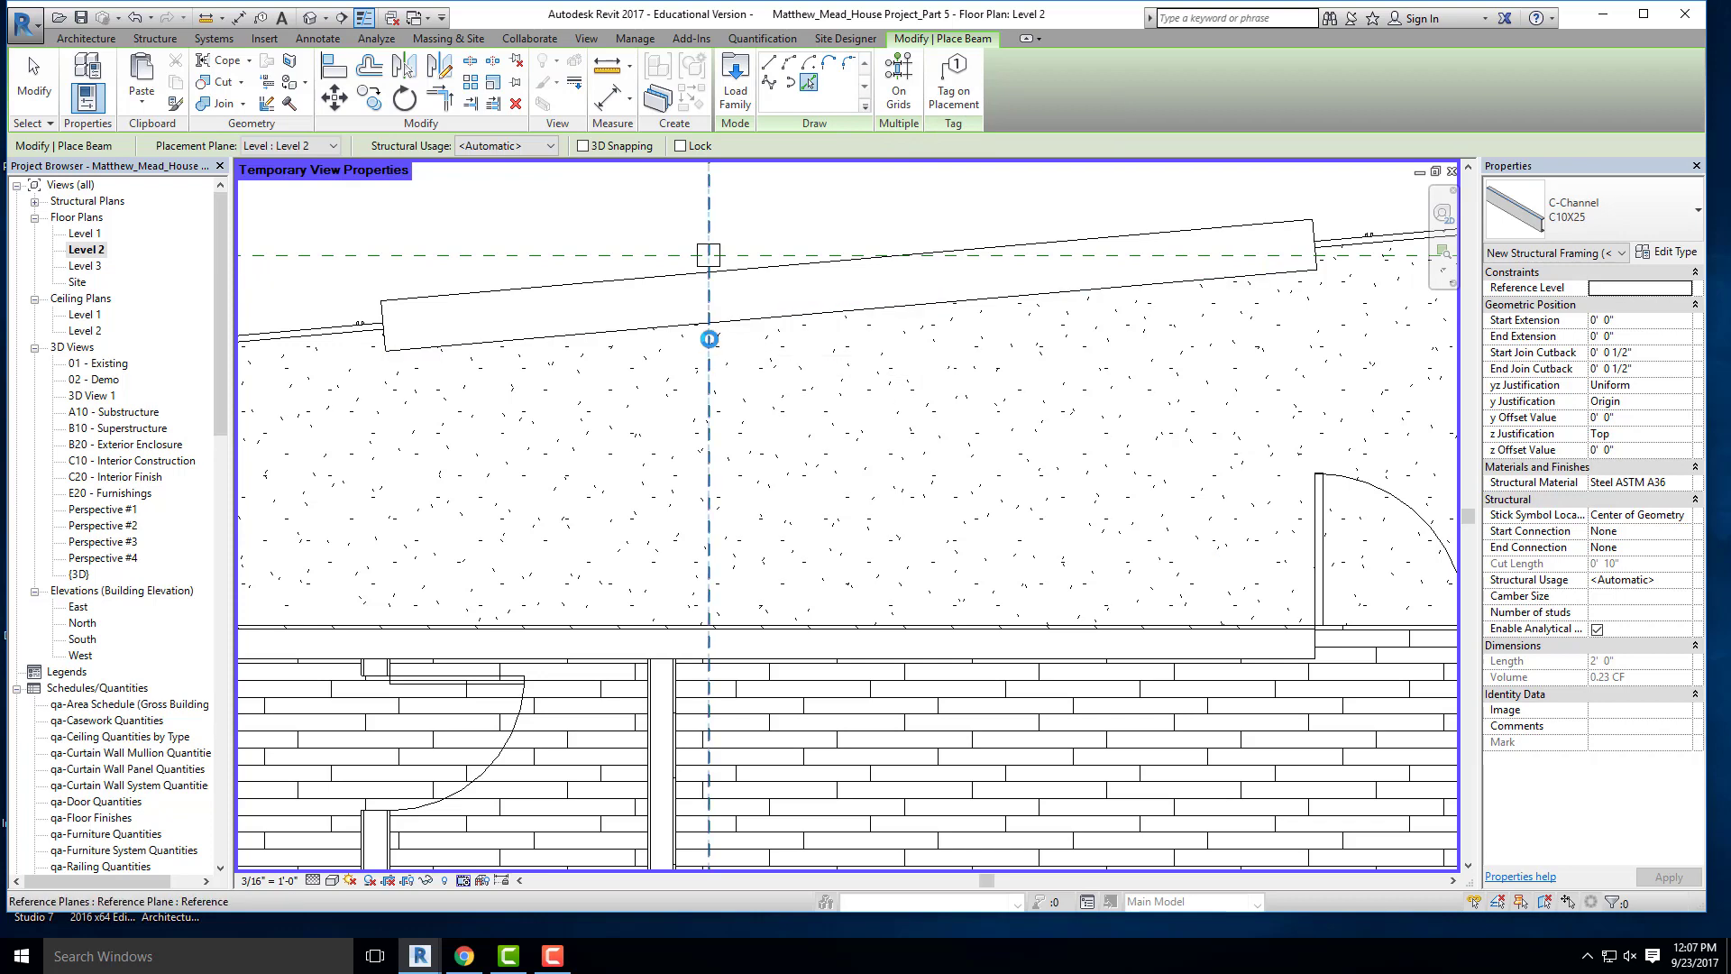
# - Open the 3D view, end beam placement, and select the new C10X25 beam at the back of the house to inspect it
pyautogui.scroll(-5, 803, 409)
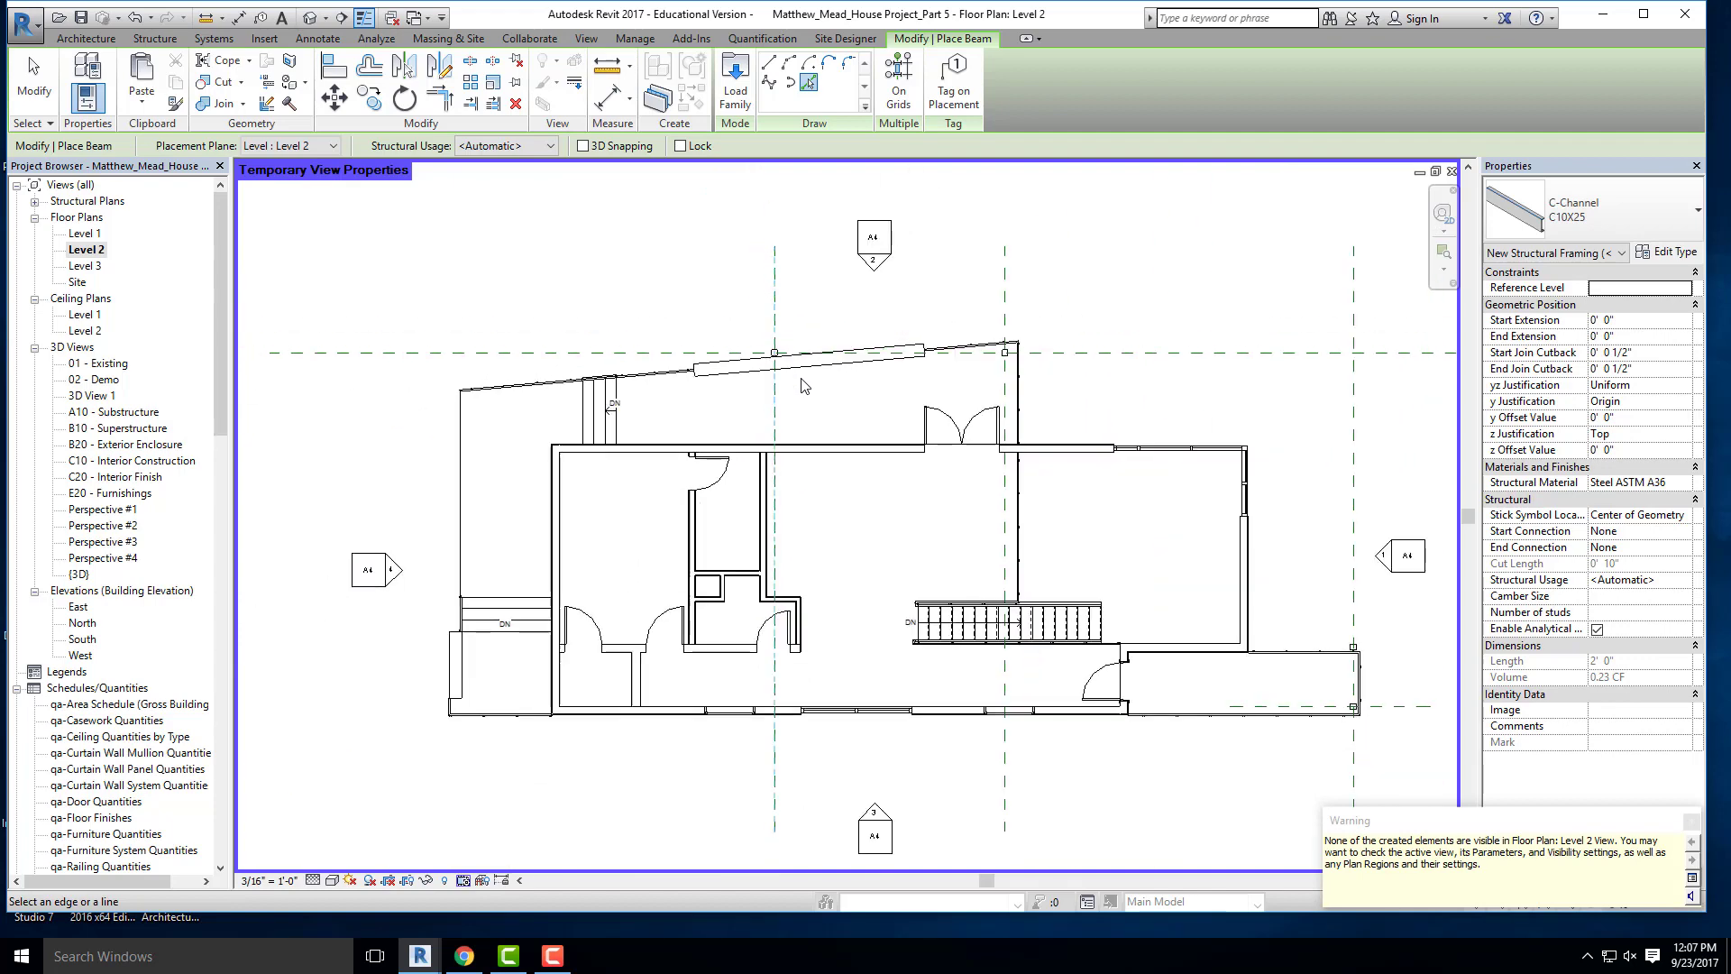
pyautogui.scroll(-3, 811, 680)
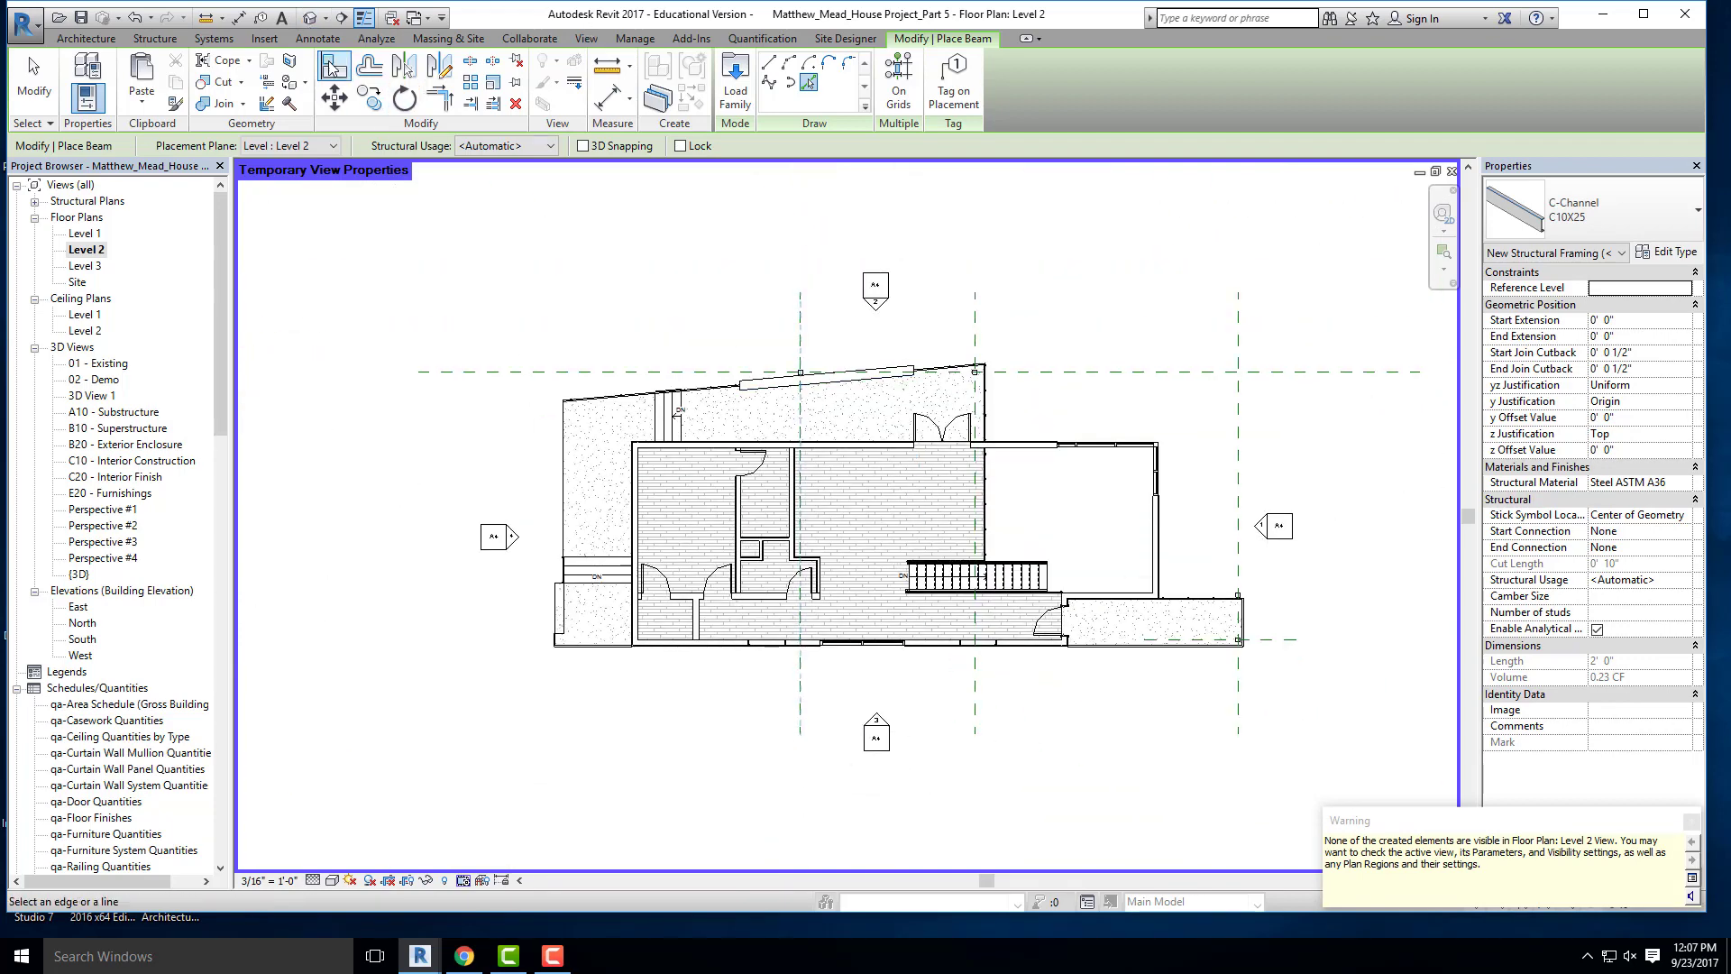
pyautogui.click(309, 17)
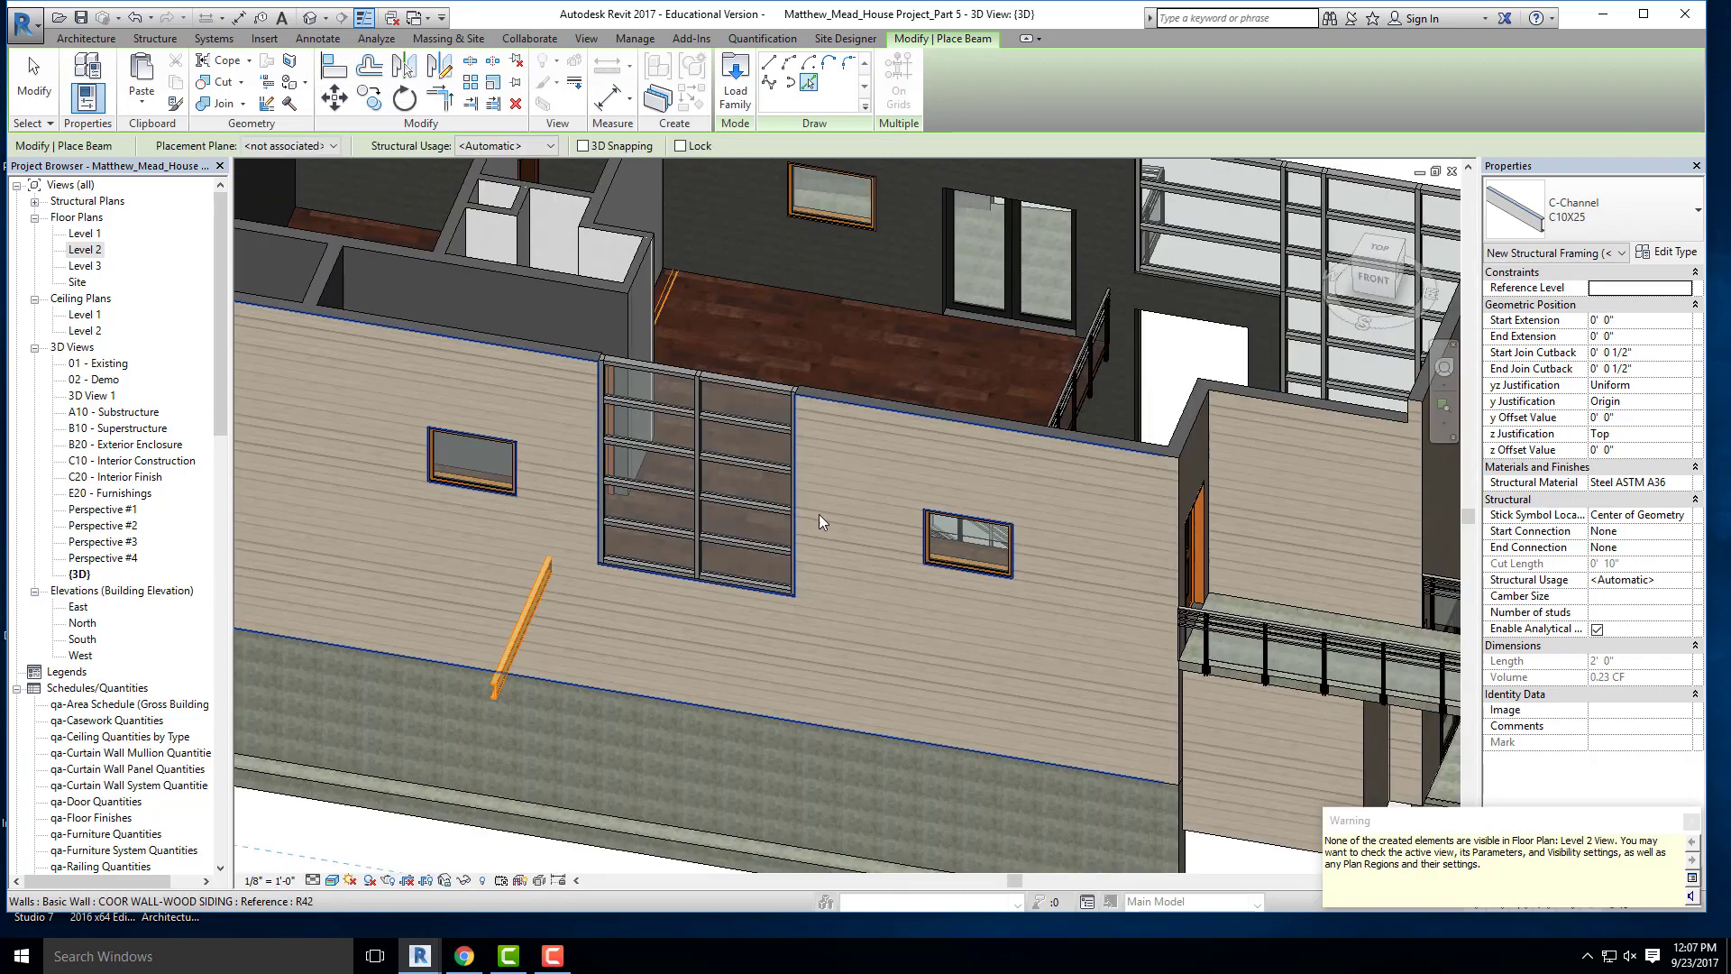
pyautogui.scroll(-3, 821, 519)
pyautogui.keyDown('shift'); pyautogui.moveTo(1253, 568); pyautogui.dragTo(1001, 568, button='middle'); pyautogui.keyUp('shift')
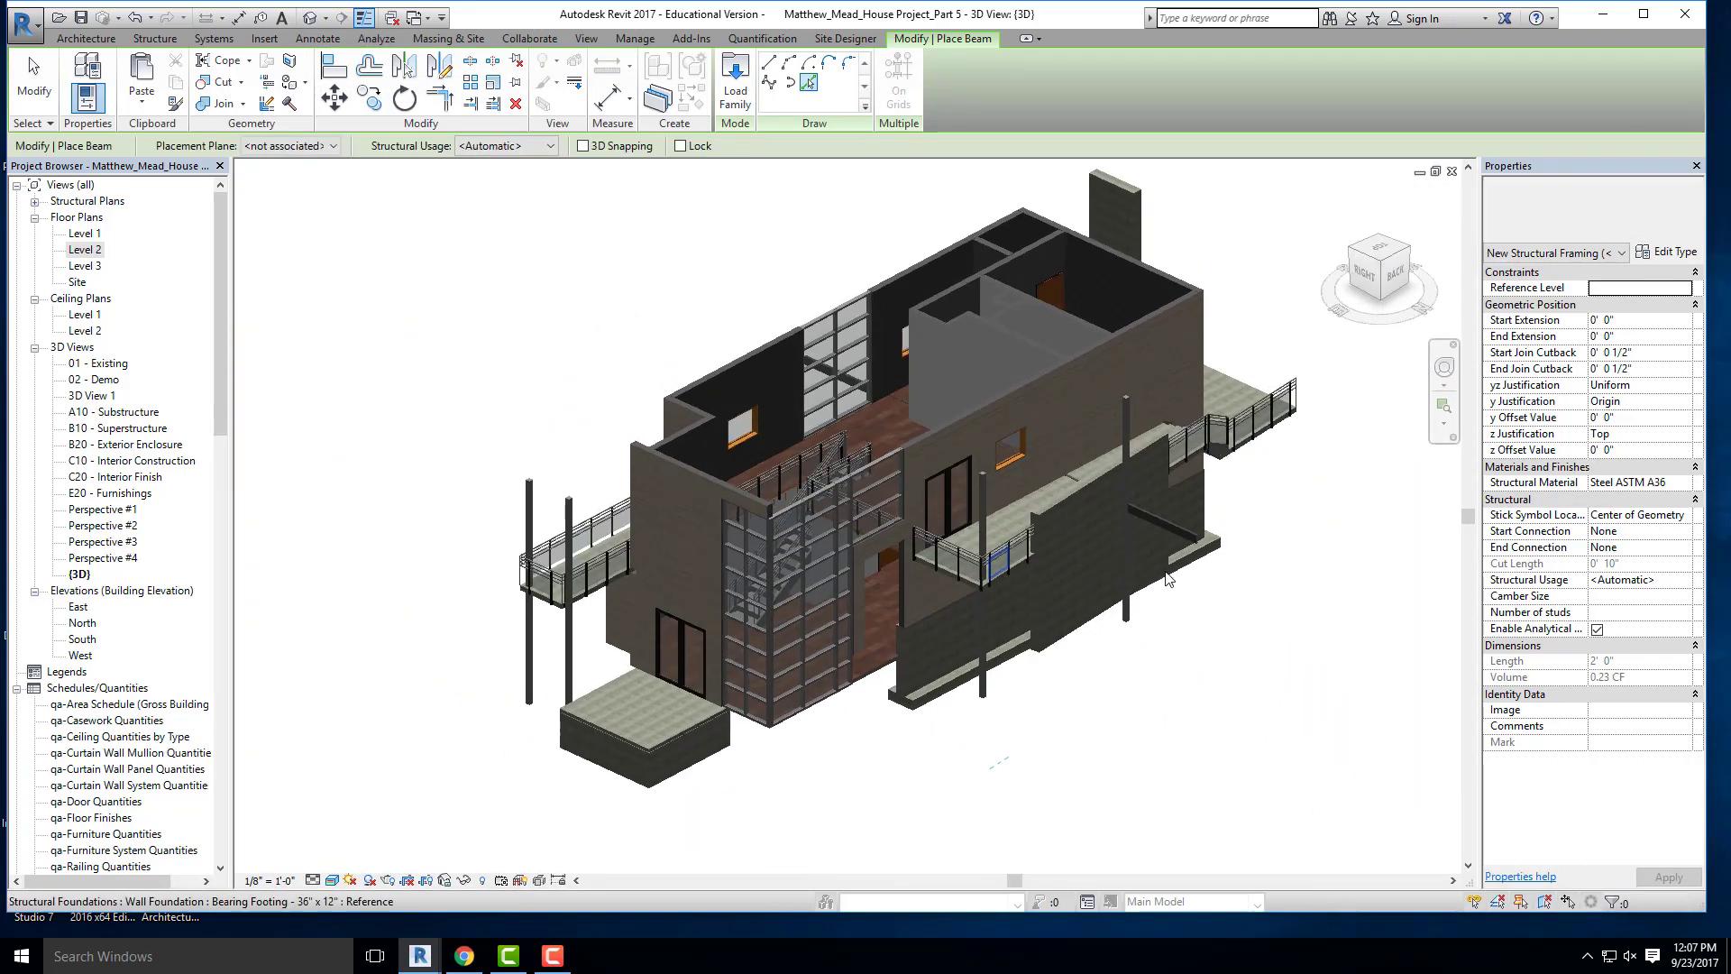
pyautogui.scroll(5, 1149, 533)
pyautogui.press('Escape')
pyautogui.press('Escape')
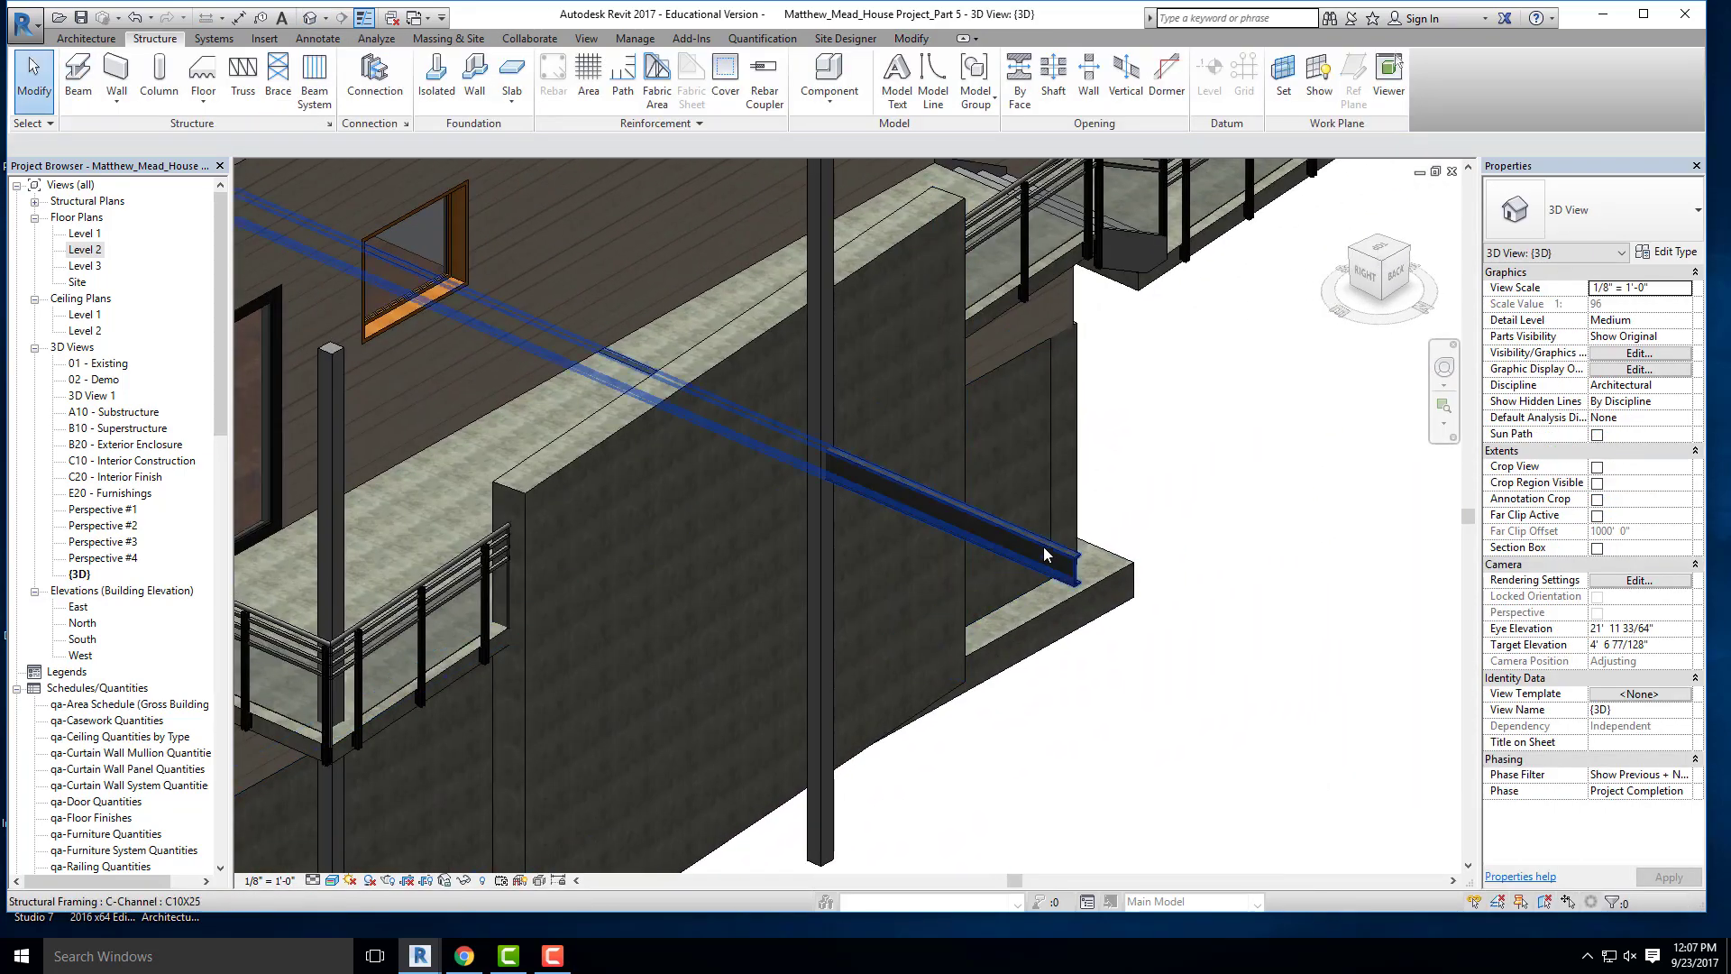
pyautogui.click(1044, 553)
pyautogui.keyDown('shift'); pyautogui.moveTo(1045, 553); pyautogui.dragTo(533, 577, button='middle'); pyautogui.keyUp('shift')
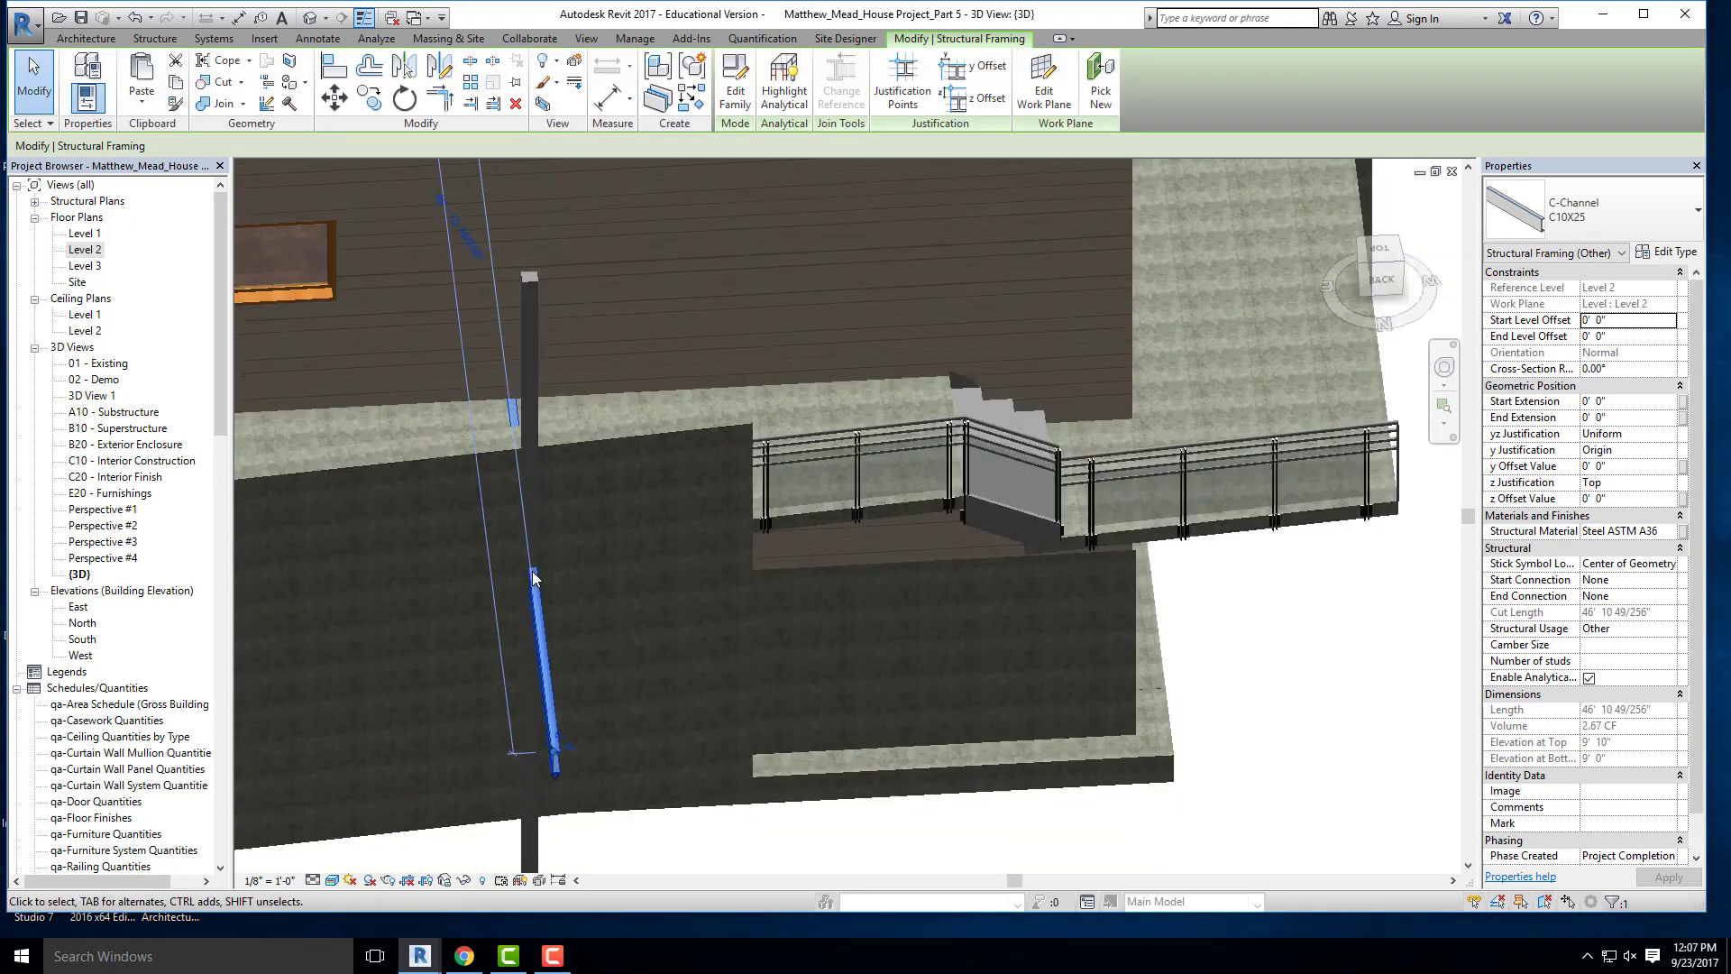
# - Viewing the model from above, move the C10X25 beam sideways so its edge meets the corner of the rear column
pyautogui.scroll(-3, 533, 577)
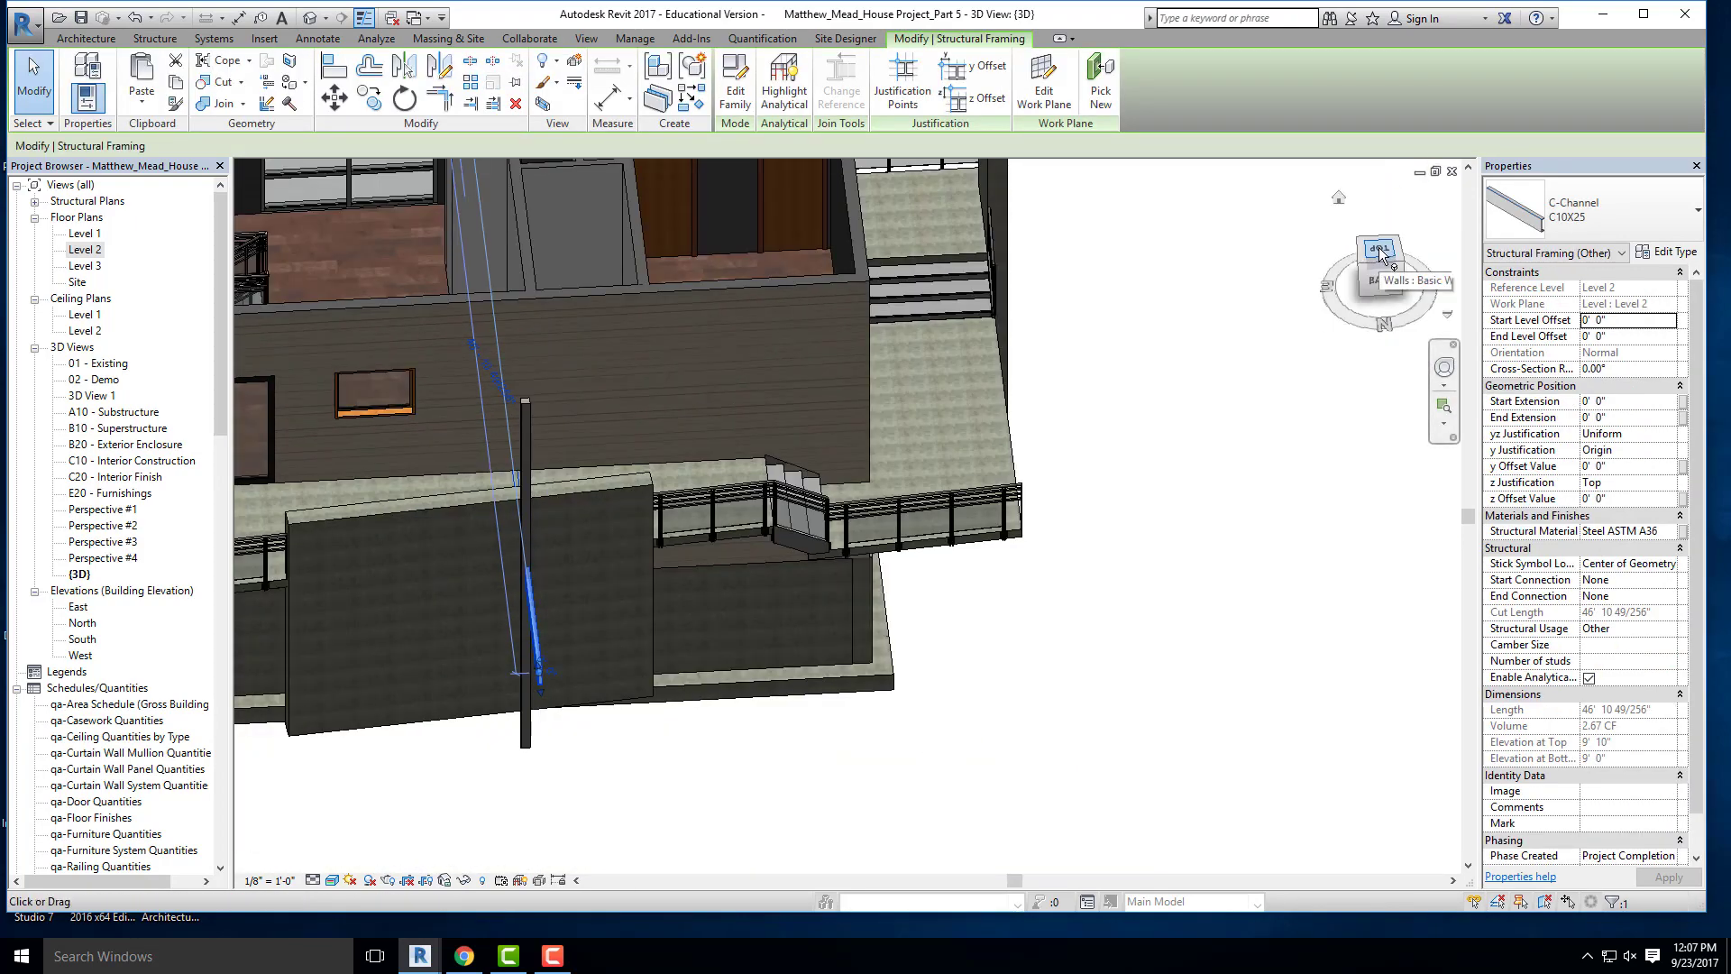
pyautogui.click(1380, 252)
pyautogui.moveTo(812, 771); pyautogui.dragTo(815, 741, button='middle')
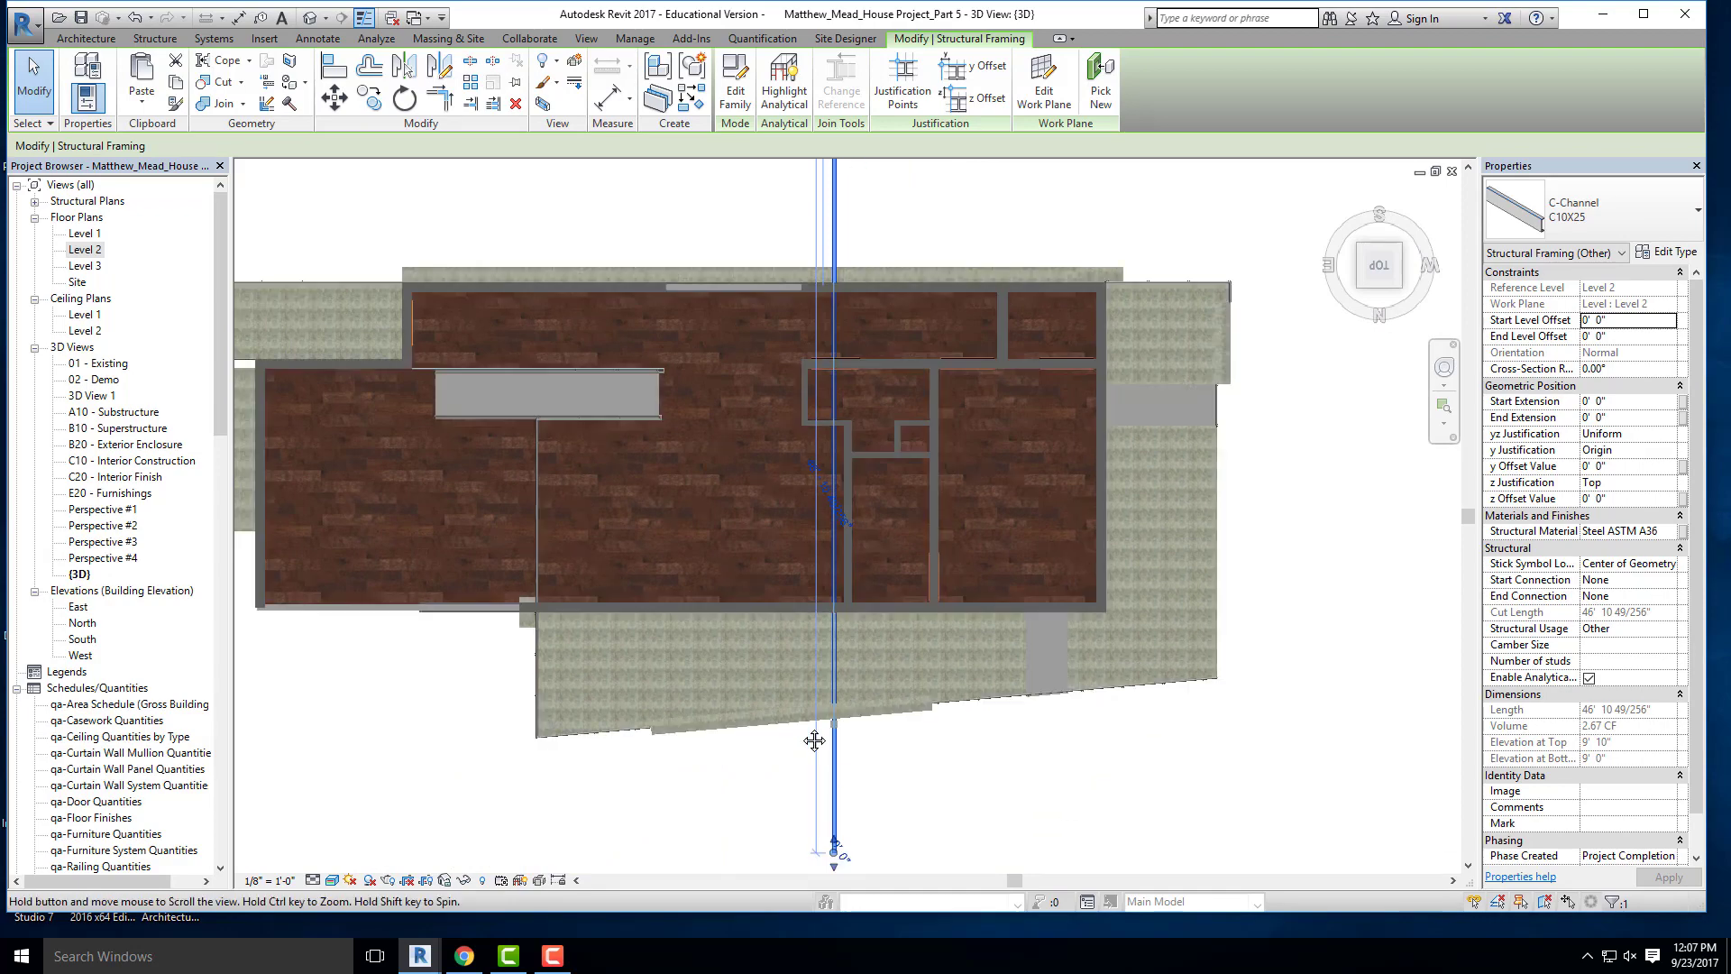
pyautogui.scroll(3, 815, 740)
pyautogui.scroll(3, 800, 640)
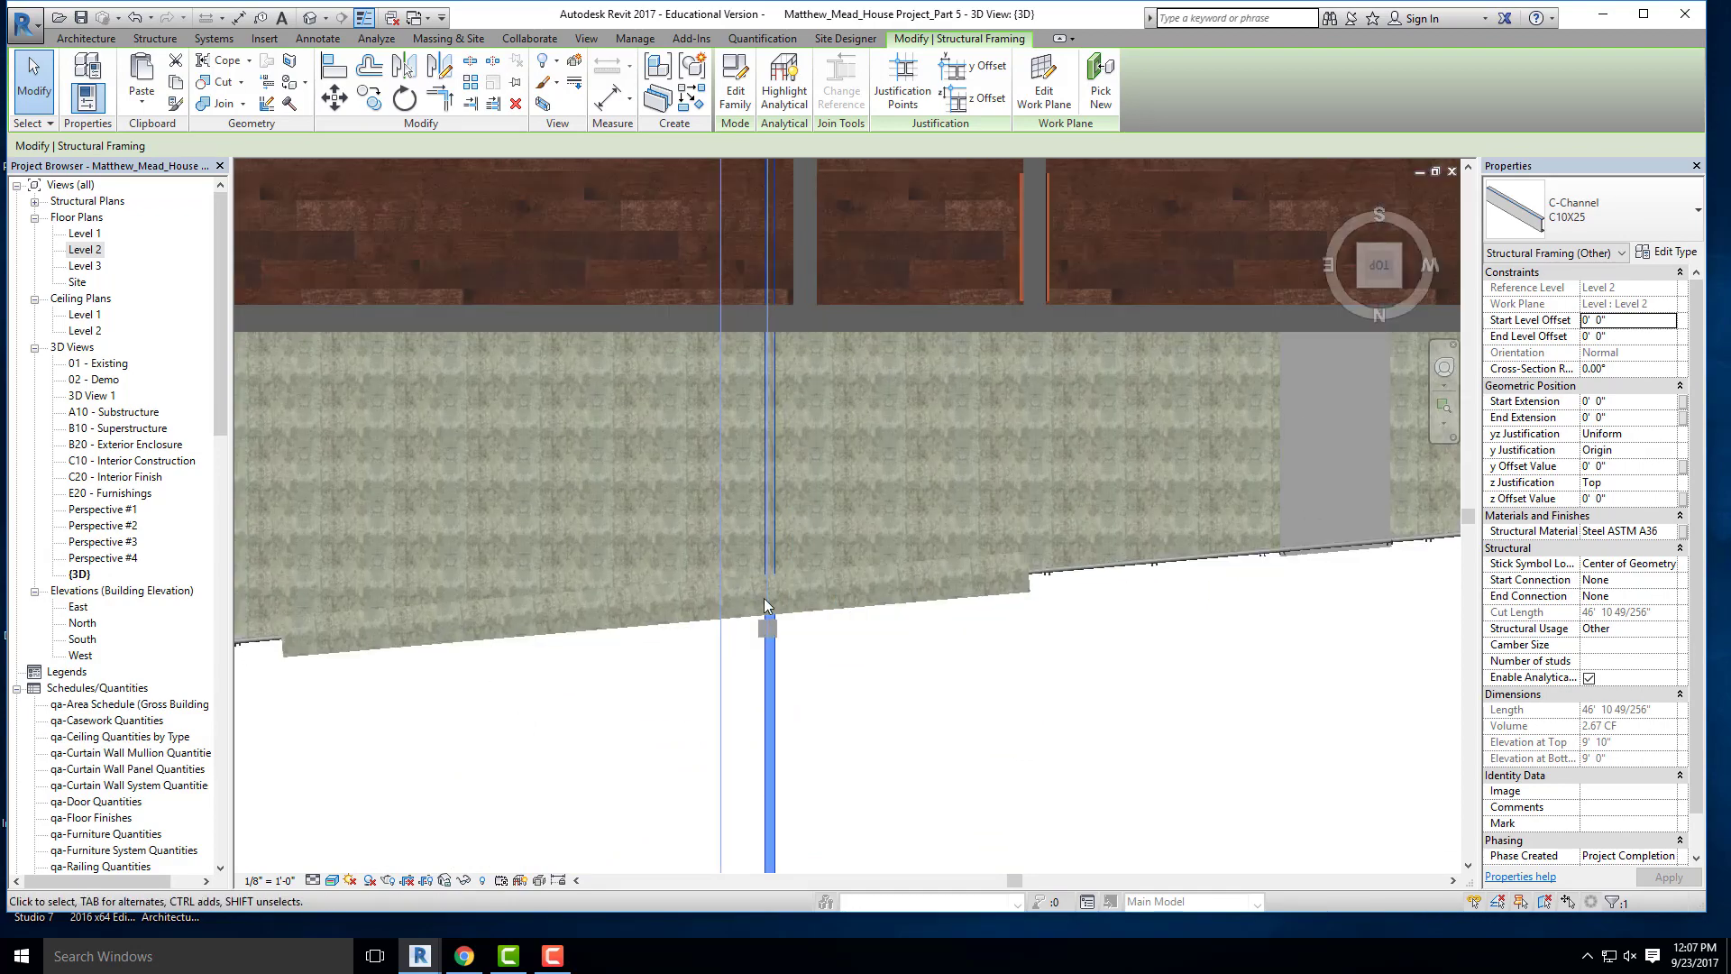
pyautogui.click(334, 98)
pyautogui.scroll(4, 763, 629)
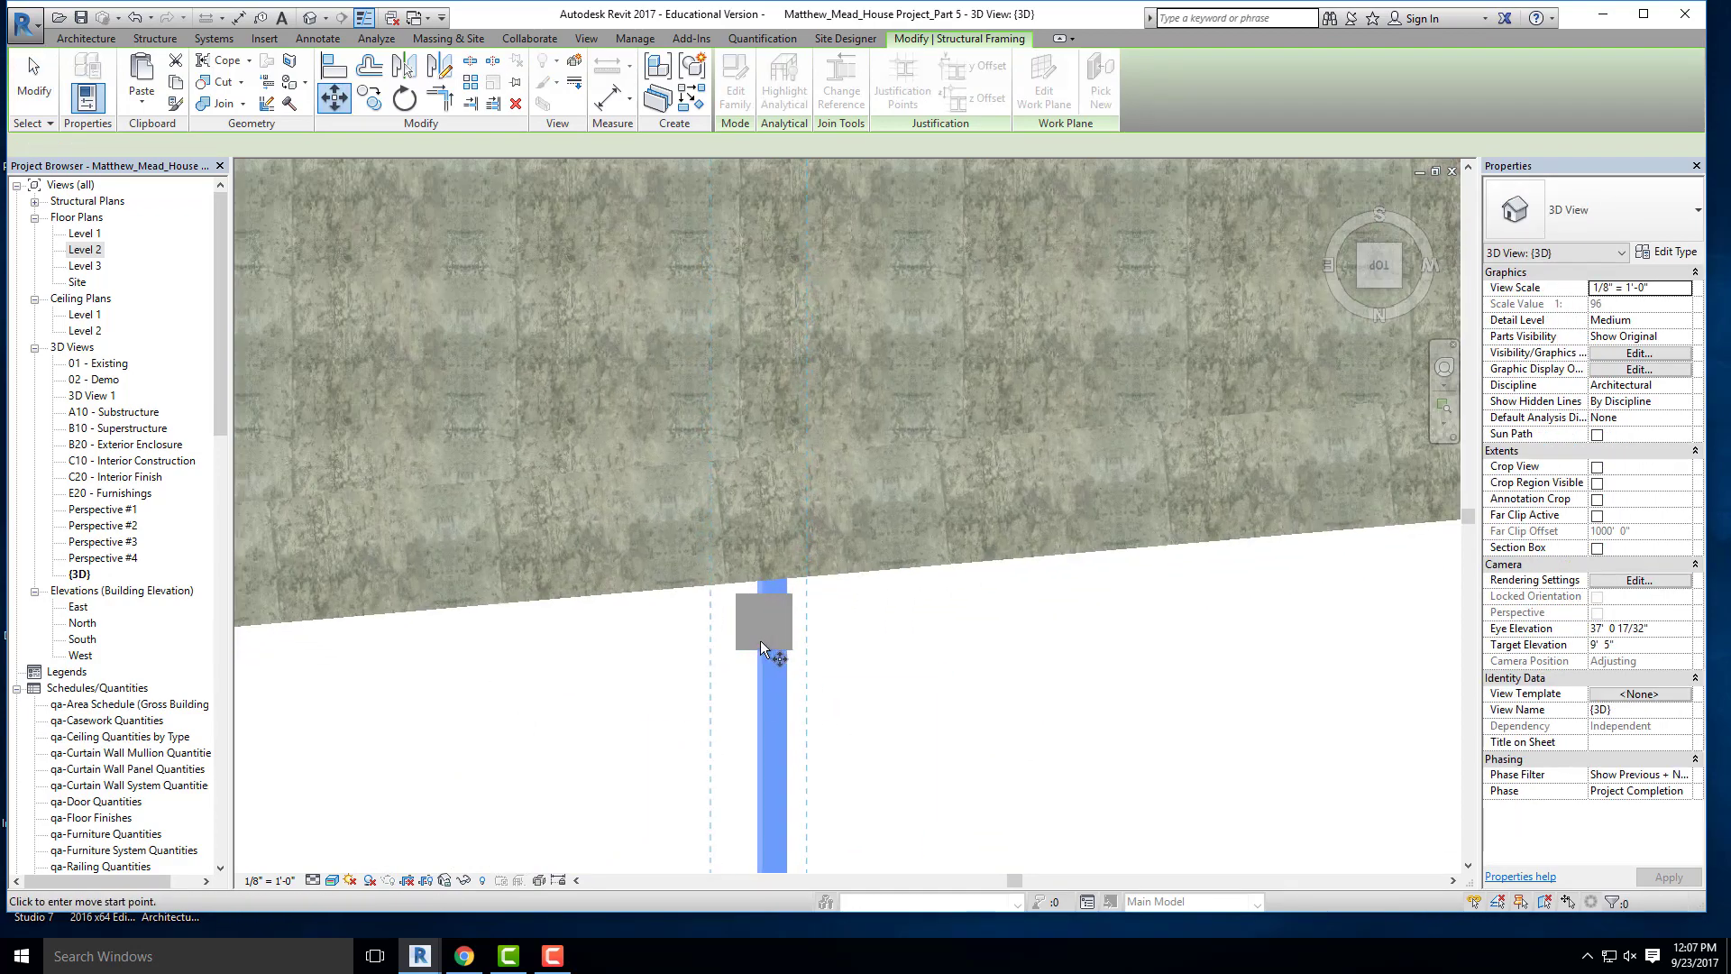
pyautogui.click(758, 651)
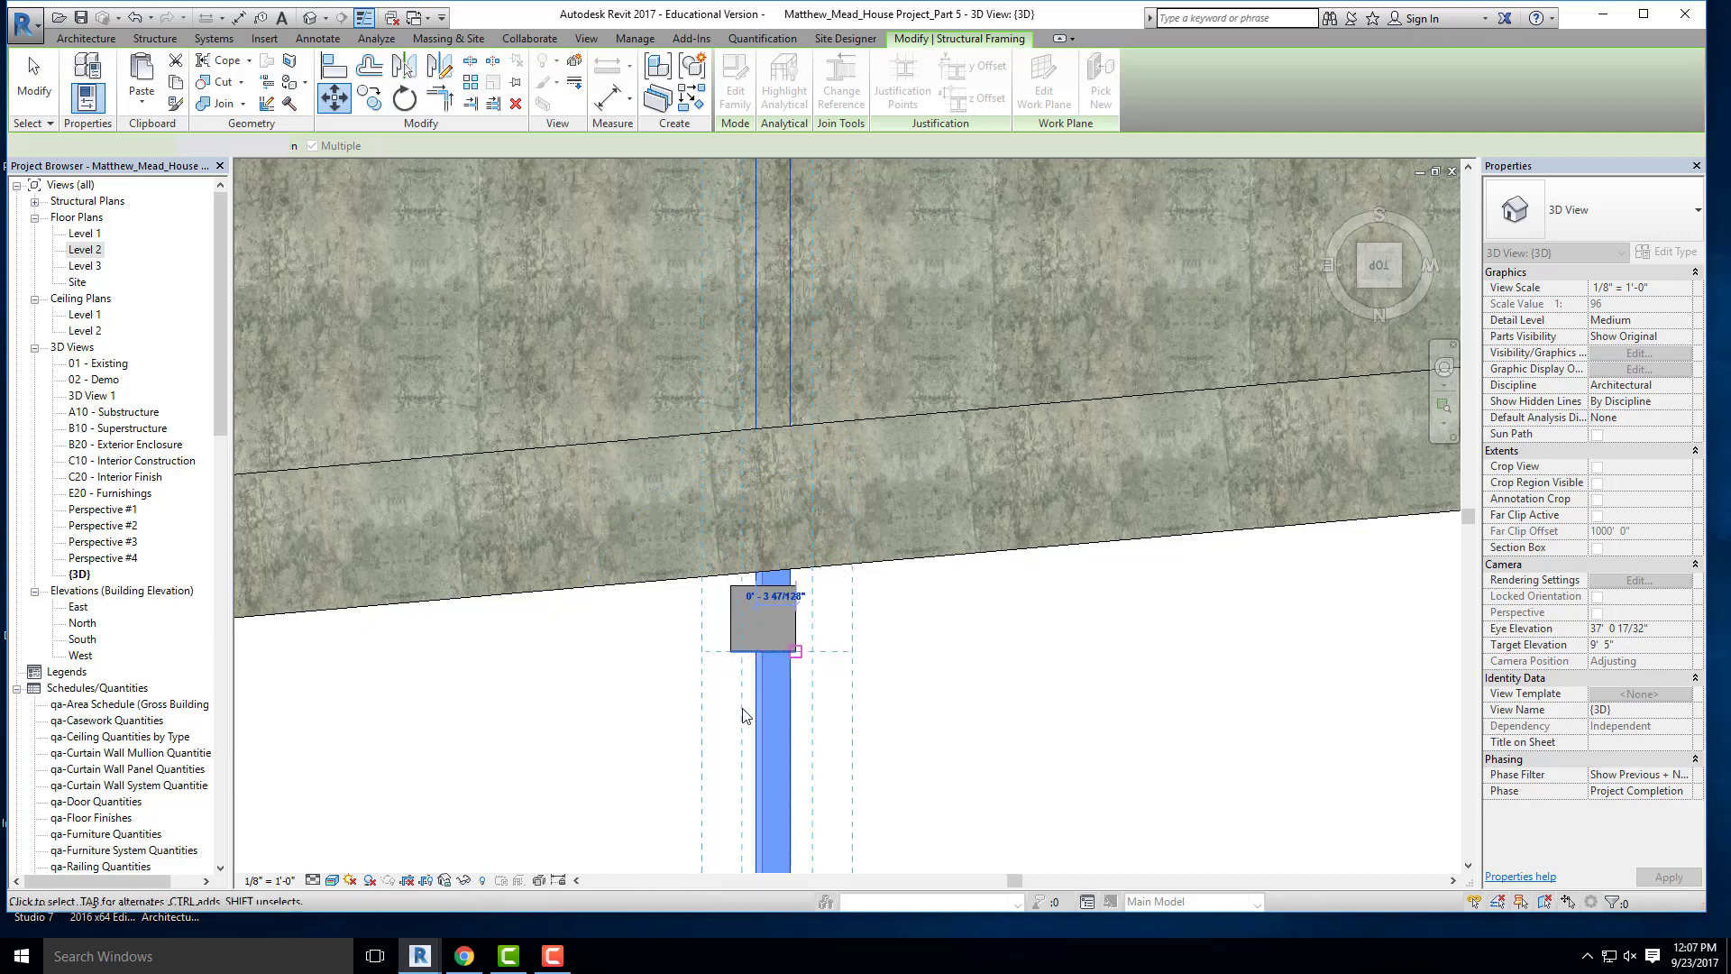
pyautogui.click(797, 652)
# - Change the C10X25 beam's work plane to Level 3
pyautogui.keyDown('shift'); pyautogui.moveTo(797, 653); pyautogui.dragTo(743, 353, button='middle'); pyautogui.keyUp('shift')
pyautogui.scroll(-3, 743, 354)
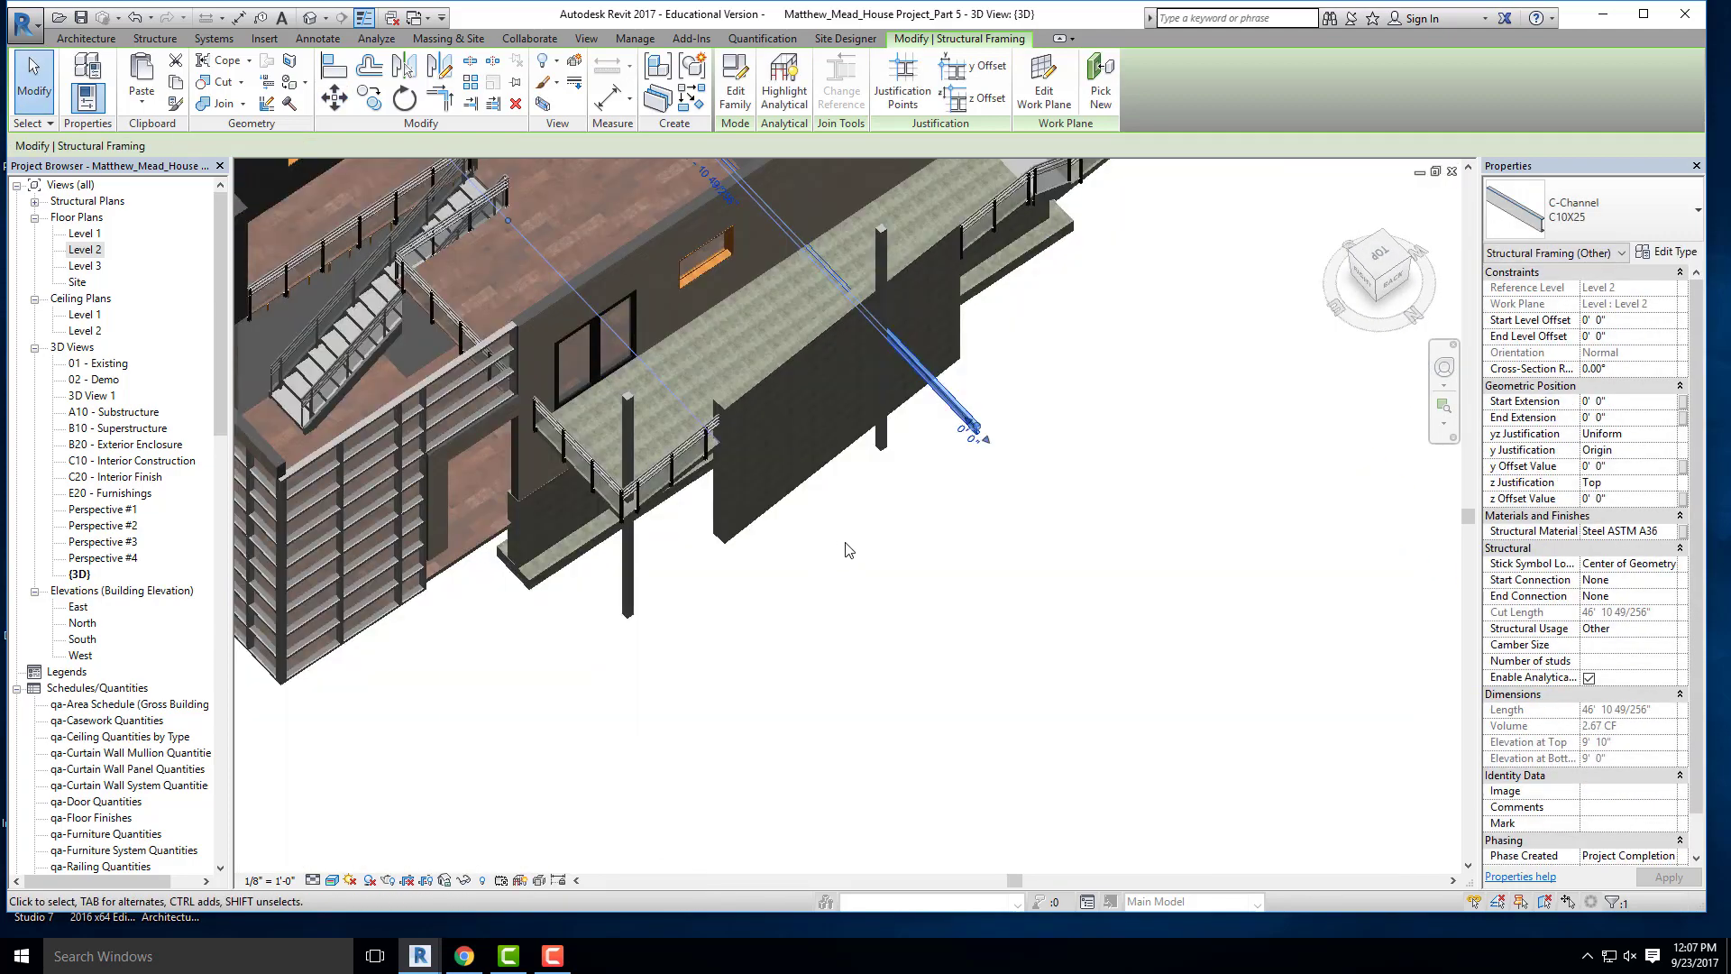
pyautogui.moveTo(847, 549); pyautogui.dragTo(731, 604, button='middle')
pyautogui.scroll(4, 794, 451)
pyautogui.scroll(-4, 613, 422)
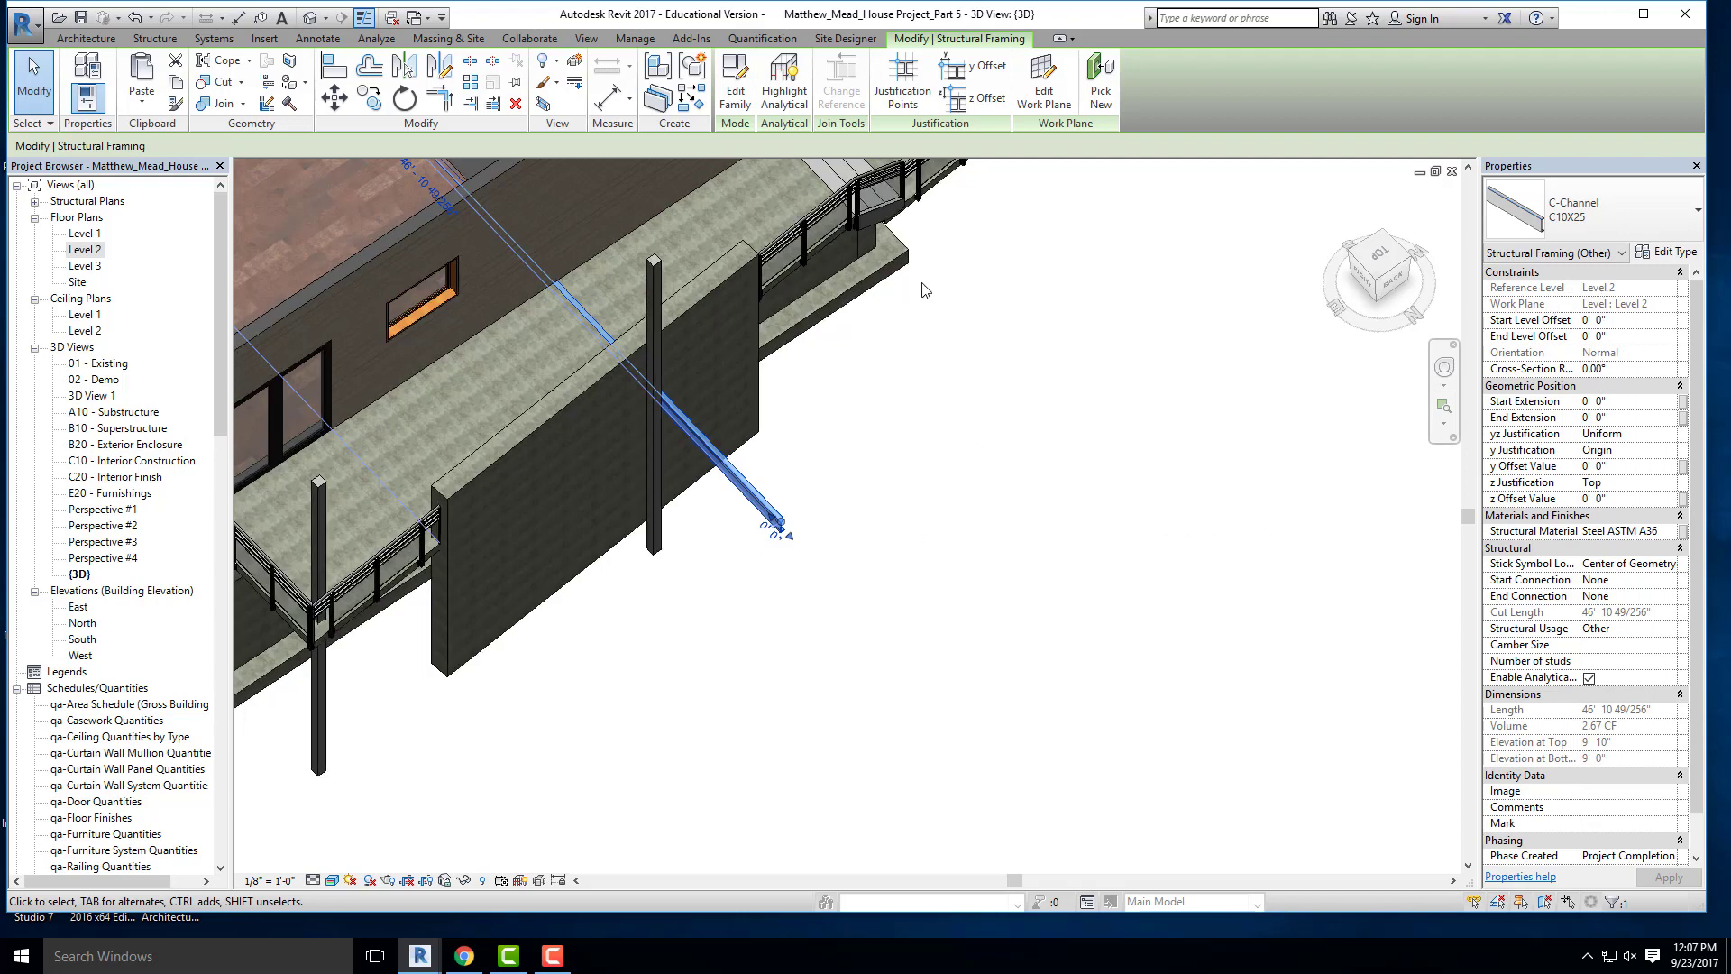
pyautogui.click(1044, 85)
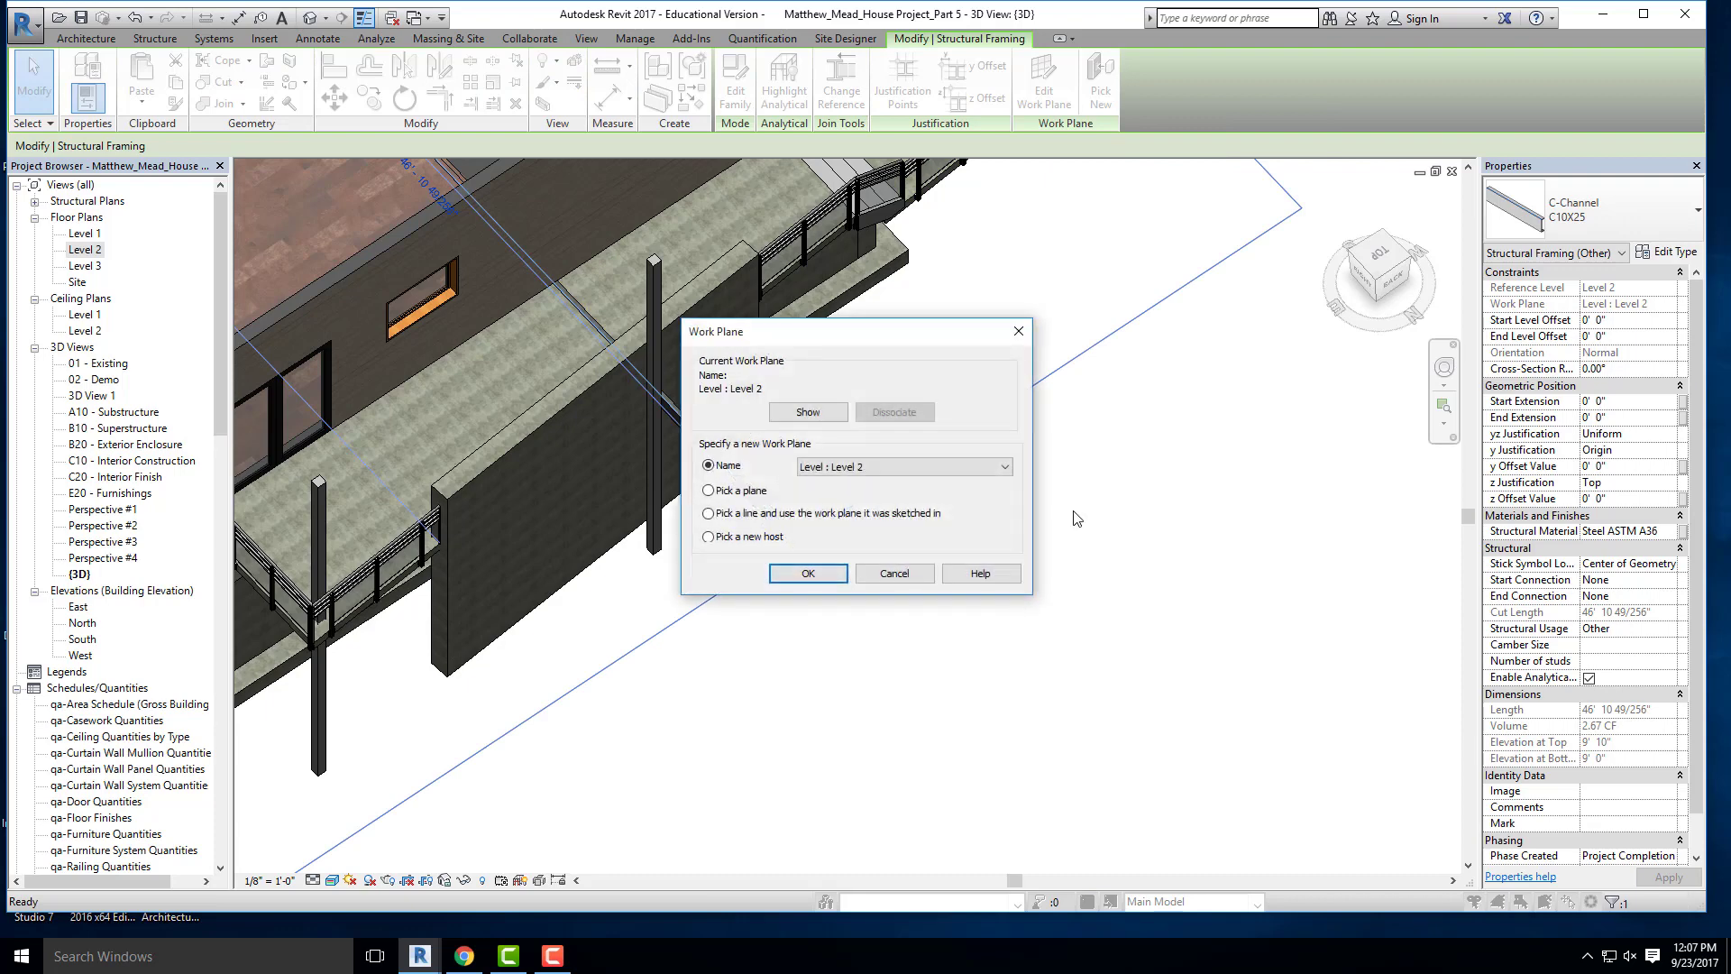
pyautogui.click(917, 466)
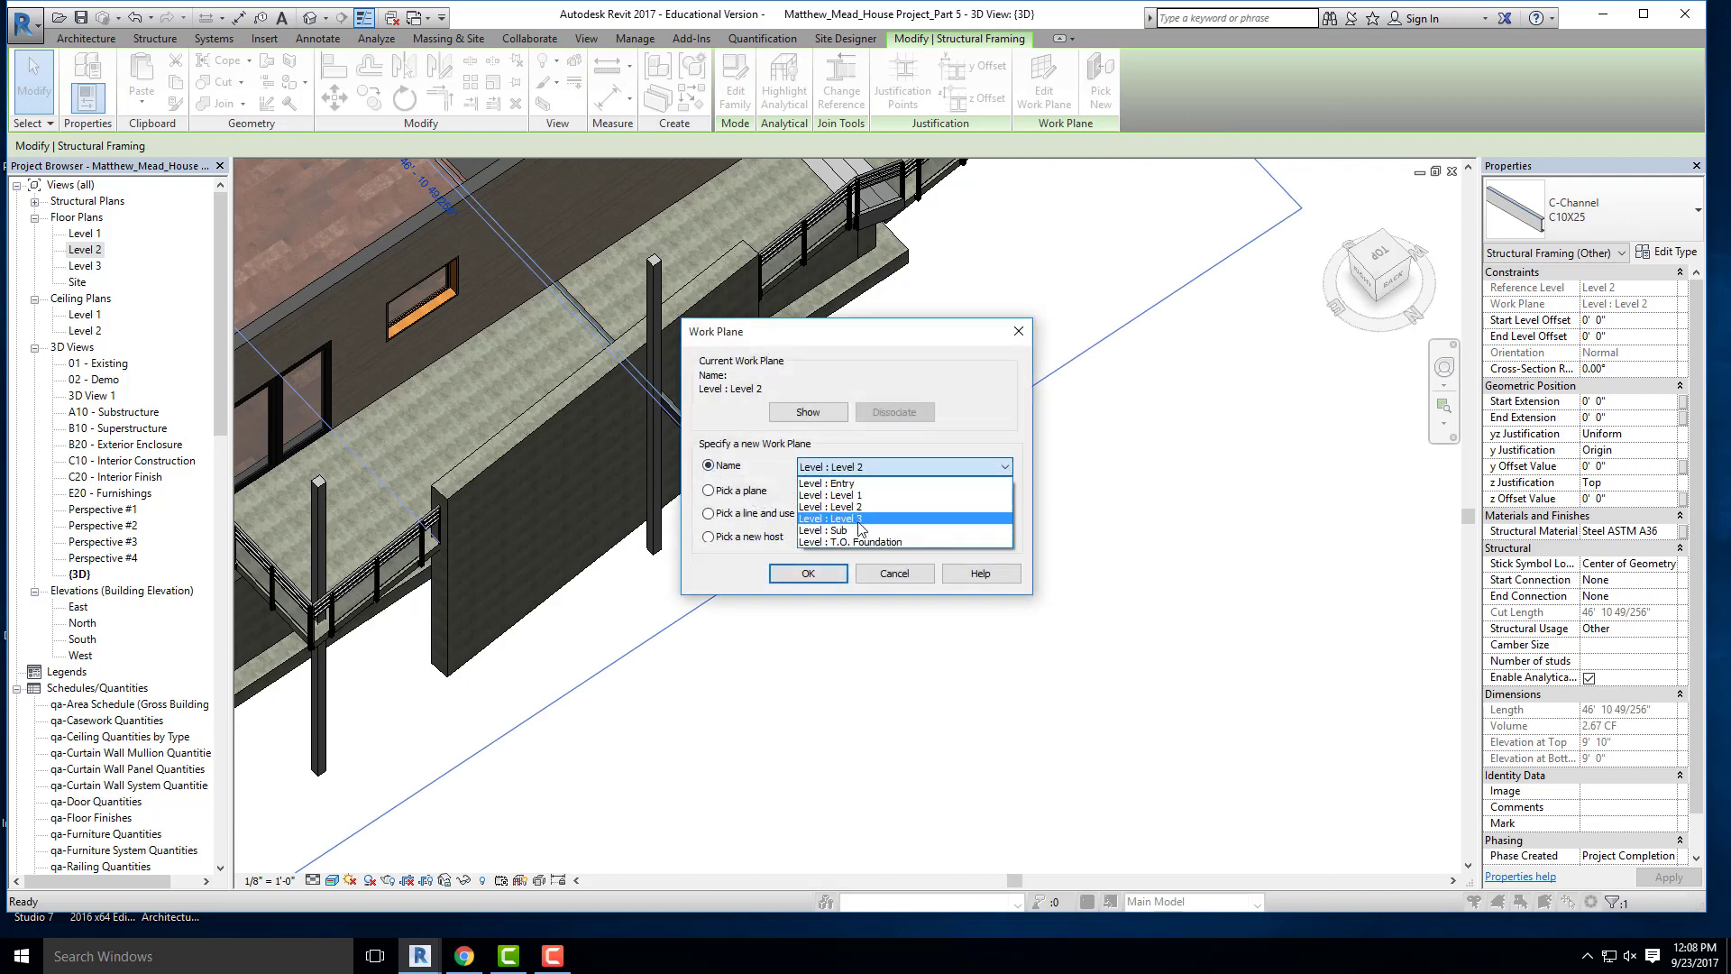
pyautogui.click(866, 523)
pyautogui.click(808, 573)
pyautogui.scroll(-2, 738, 764)
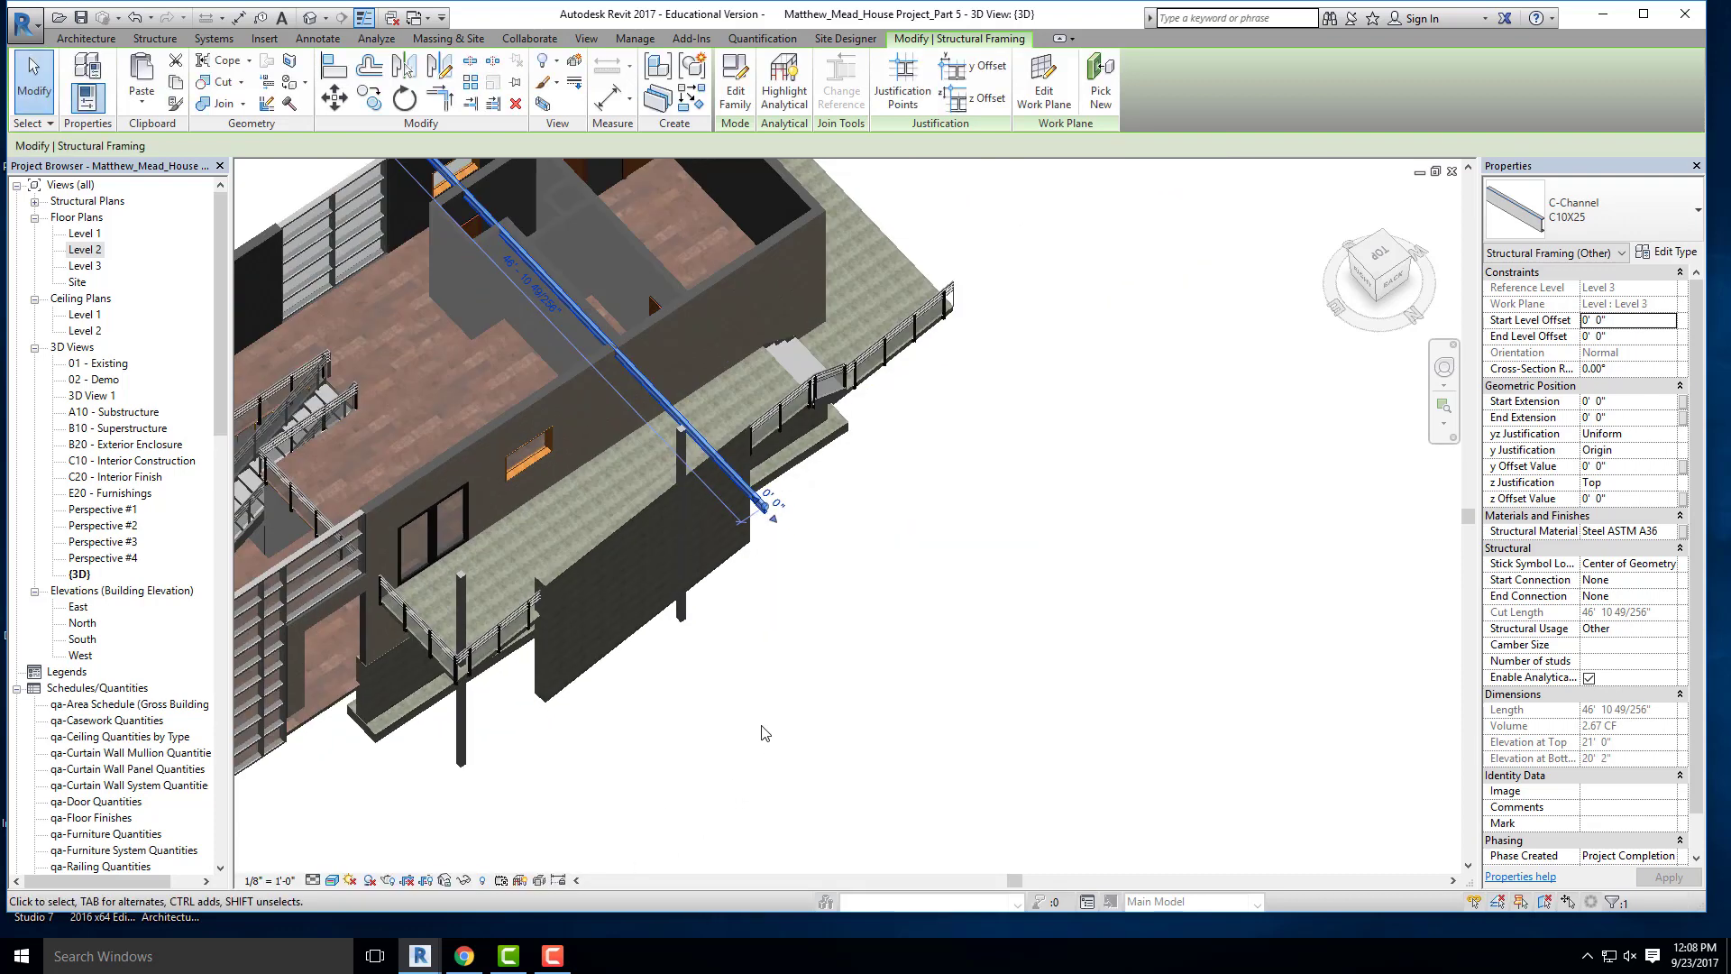
pyautogui.click(762, 729)
# - Select the Level 3 beam and examine its end against the top of the rear column in the Back view
pyautogui.keyDown('shift'); pyautogui.moveTo(763, 727); pyautogui.dragTo(672, 489, button='middle'); pyautogui.keyUp('shift')
pyautogui.scroll(5, 582, 290)
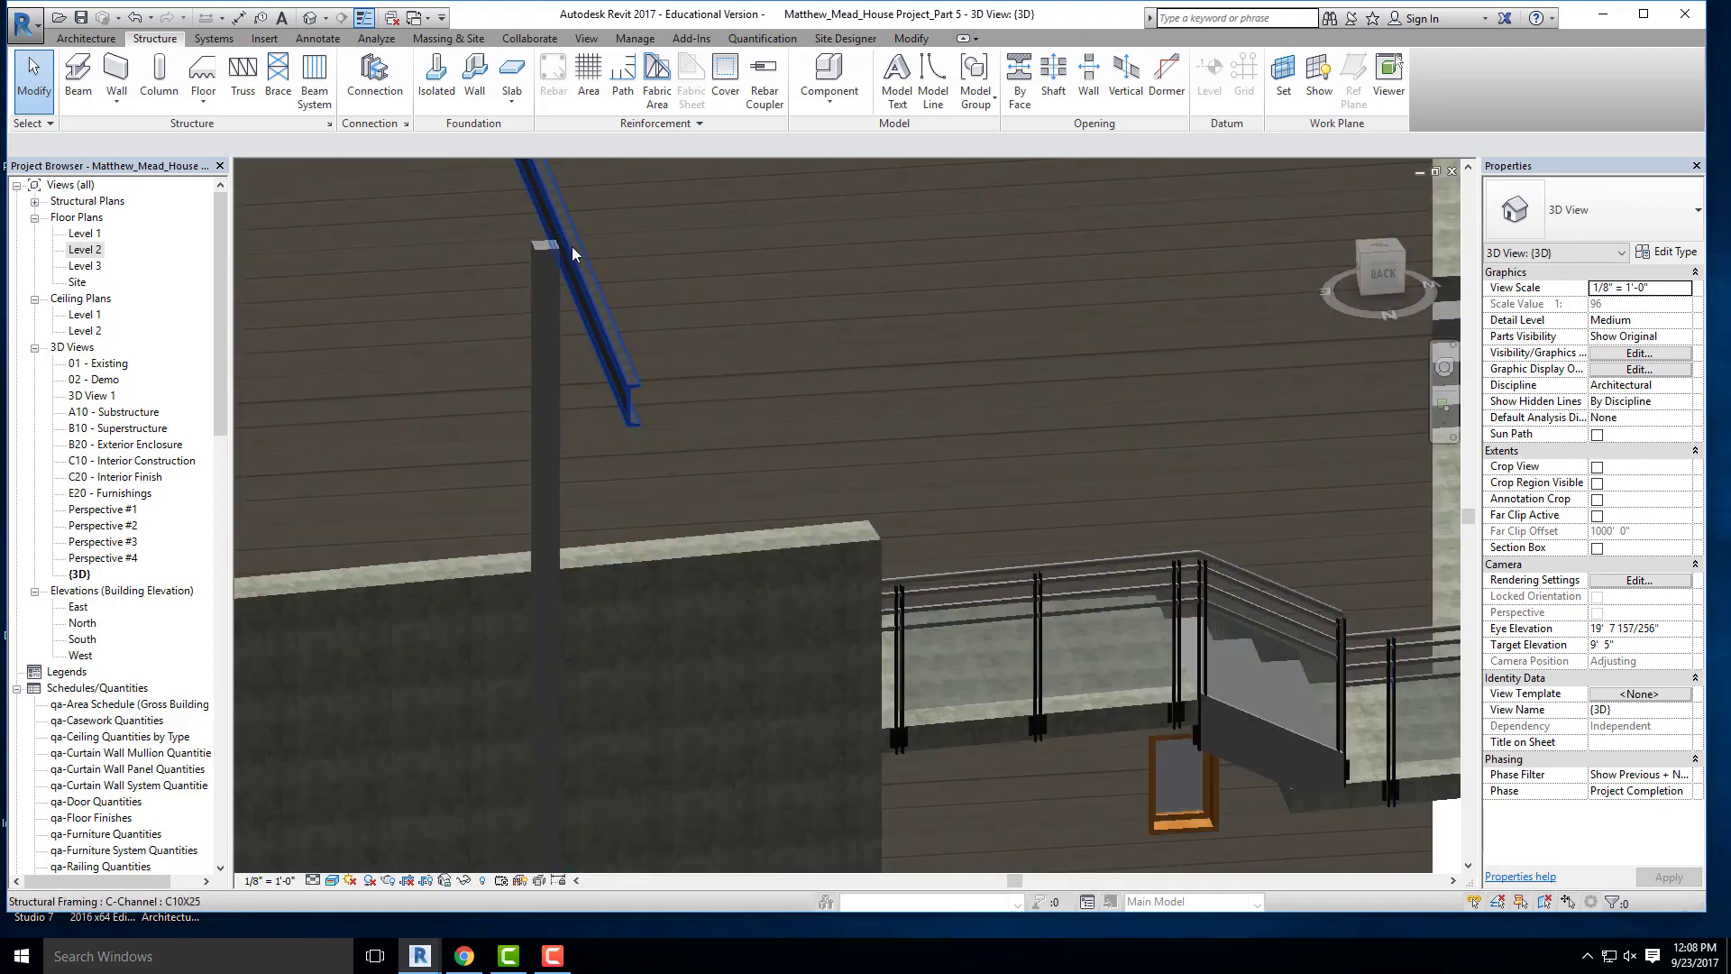
pyautogui.click(571, 246)
pyautogui.keyDown('shift'); pyautogui.moveTo(767, 433); pyautogui.dragTo(777, 372, button='middle'); pyautogui.keyUp('shift')
pyautogui.scroll(-3, 1001, 670)
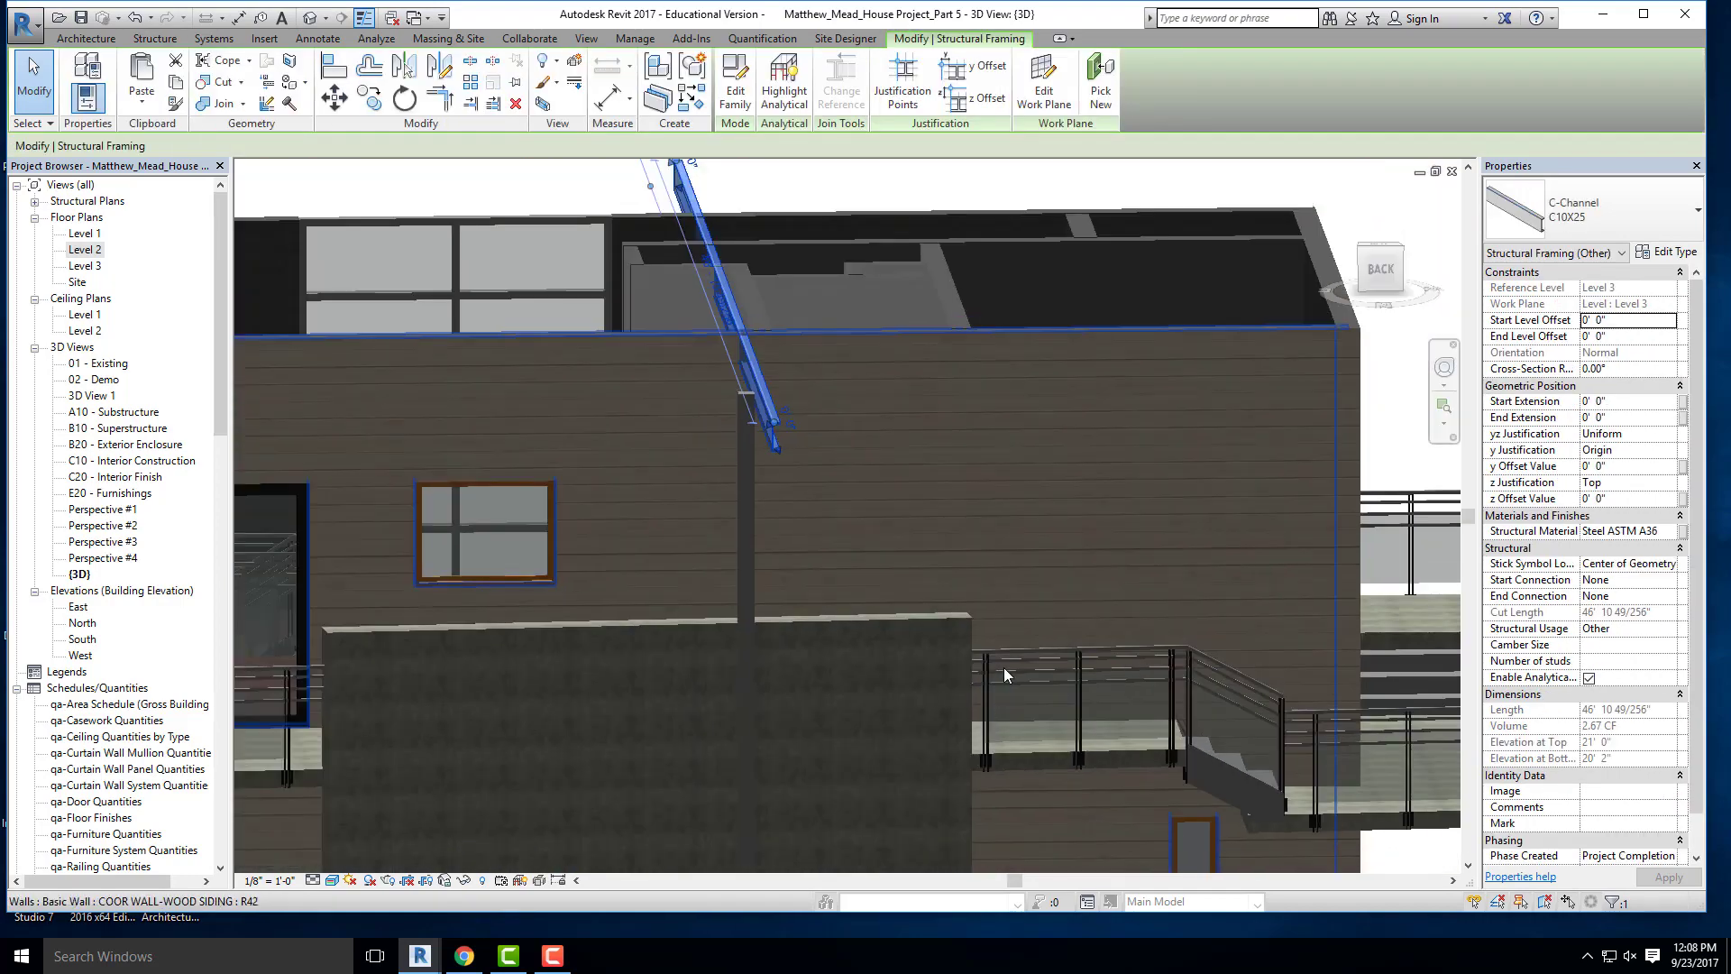
pyautogui.click(1389, 273)
pyautogui.scroll(4, 711, 642)
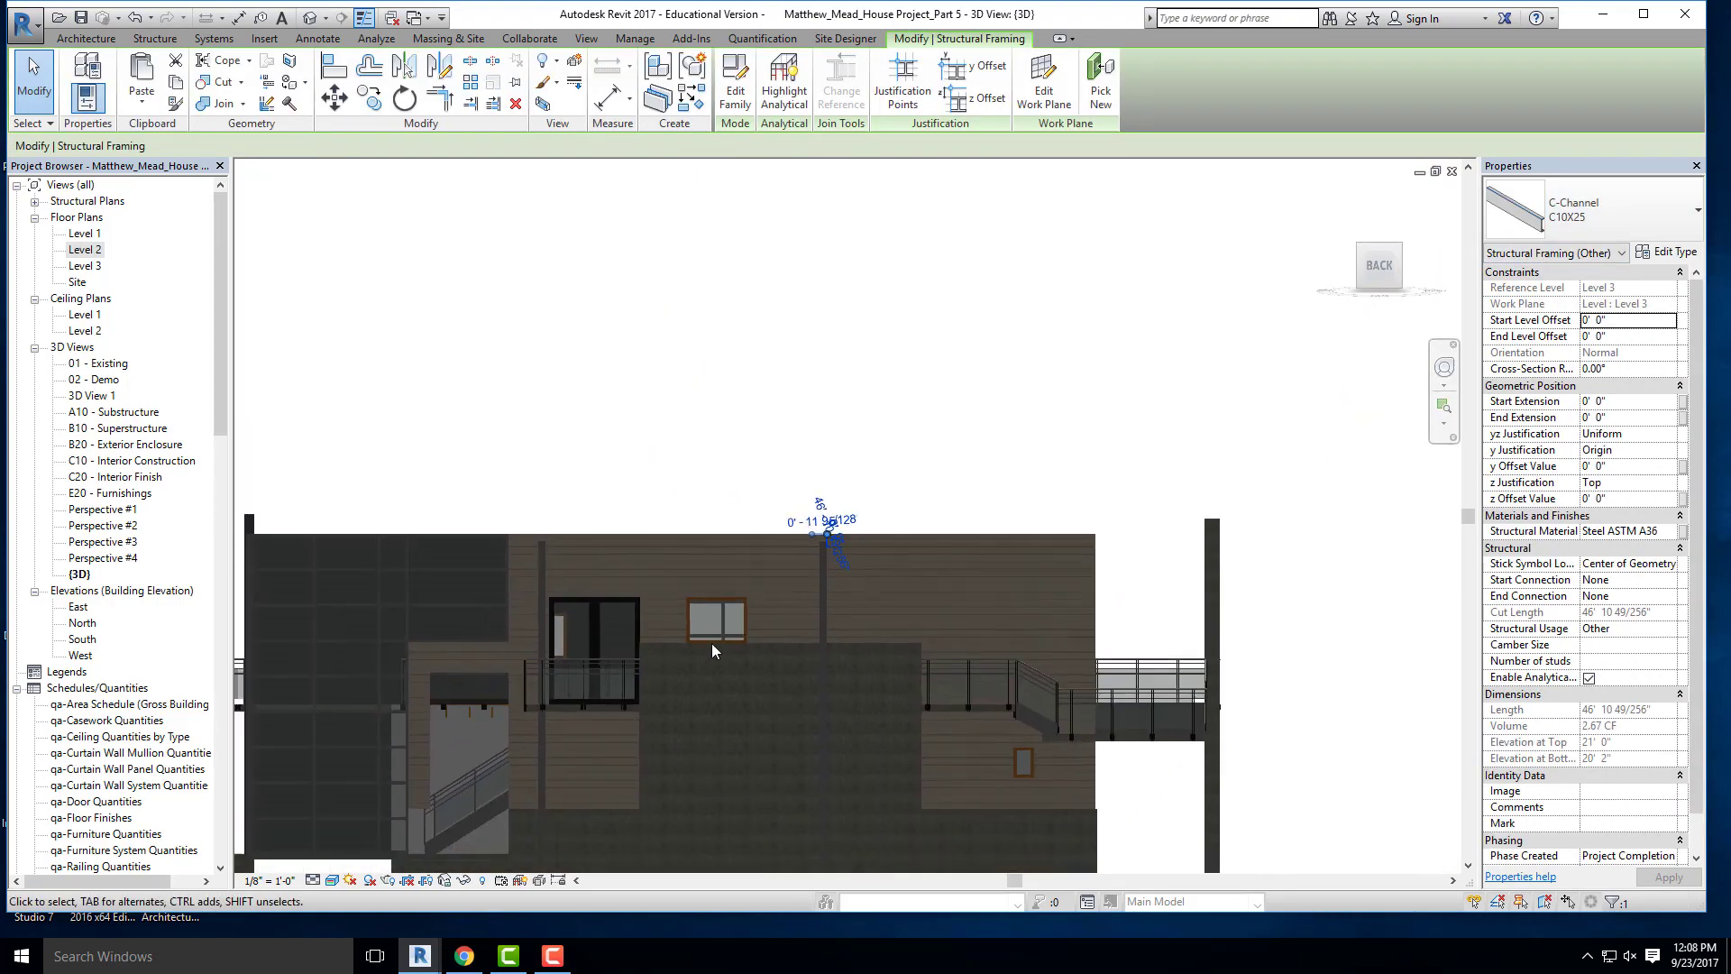
pyautogui.scroll(4, 812, 487)
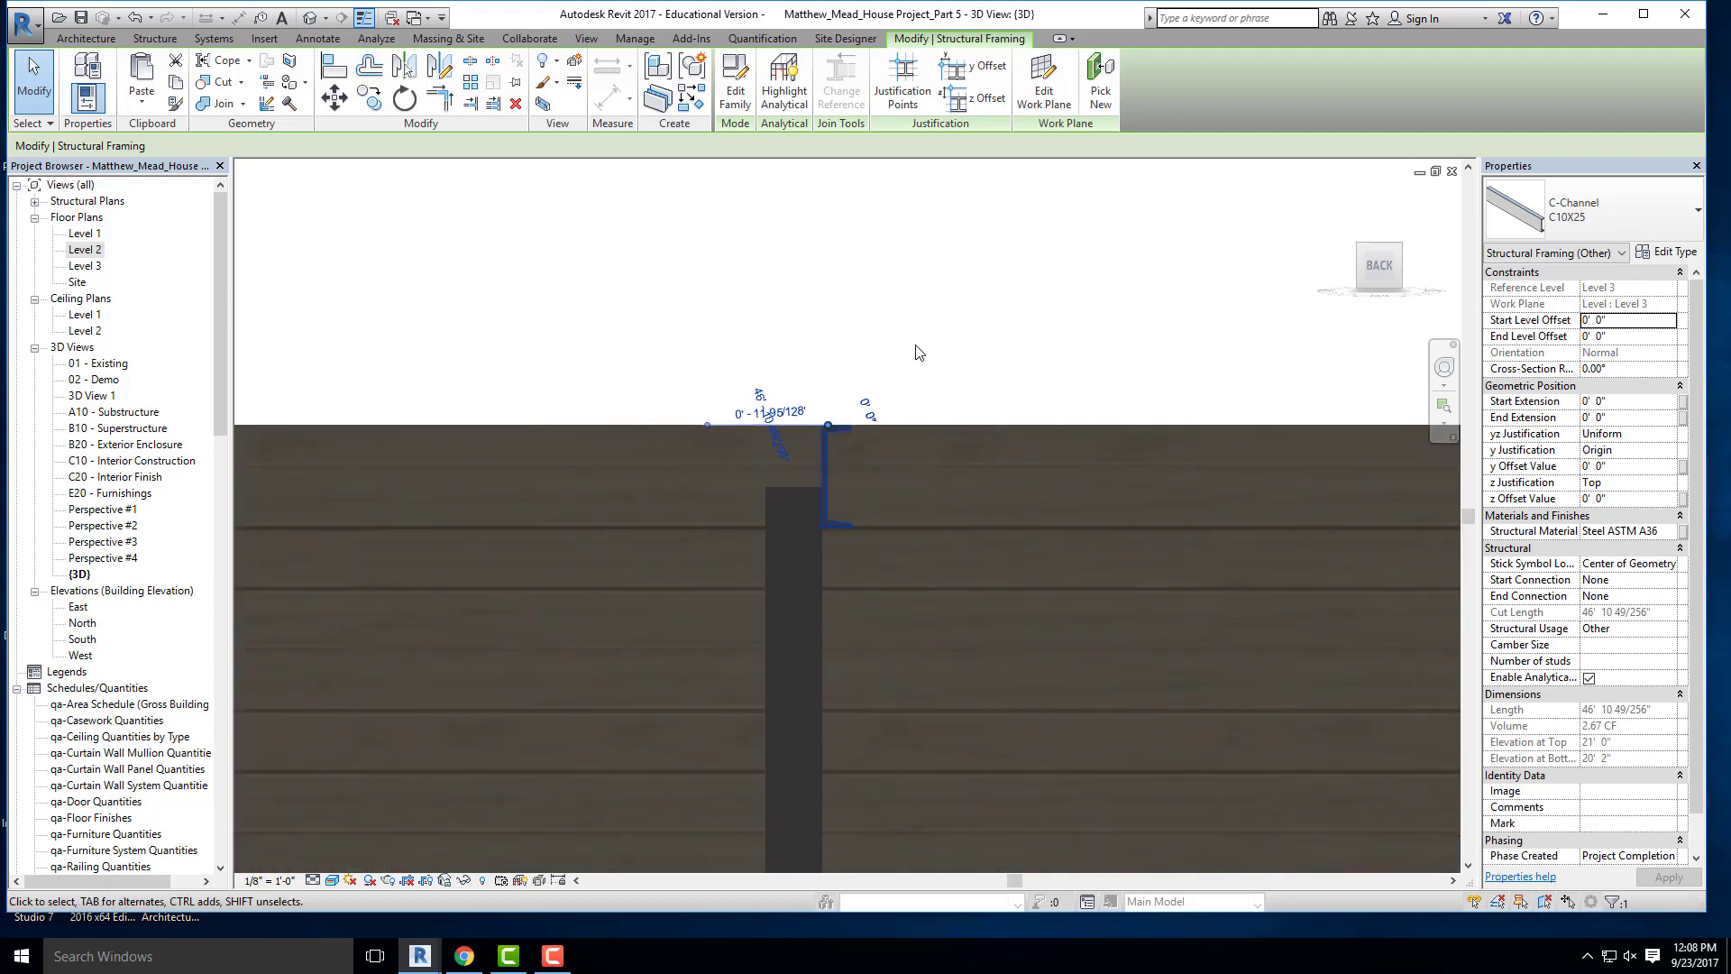
# - Switch to the Part 6 PDF in Chrome, check the Level 3 beam's properties and layout, and return to Revit
pyautogui.click(830, 407)
pyautogui.click(825, 447)
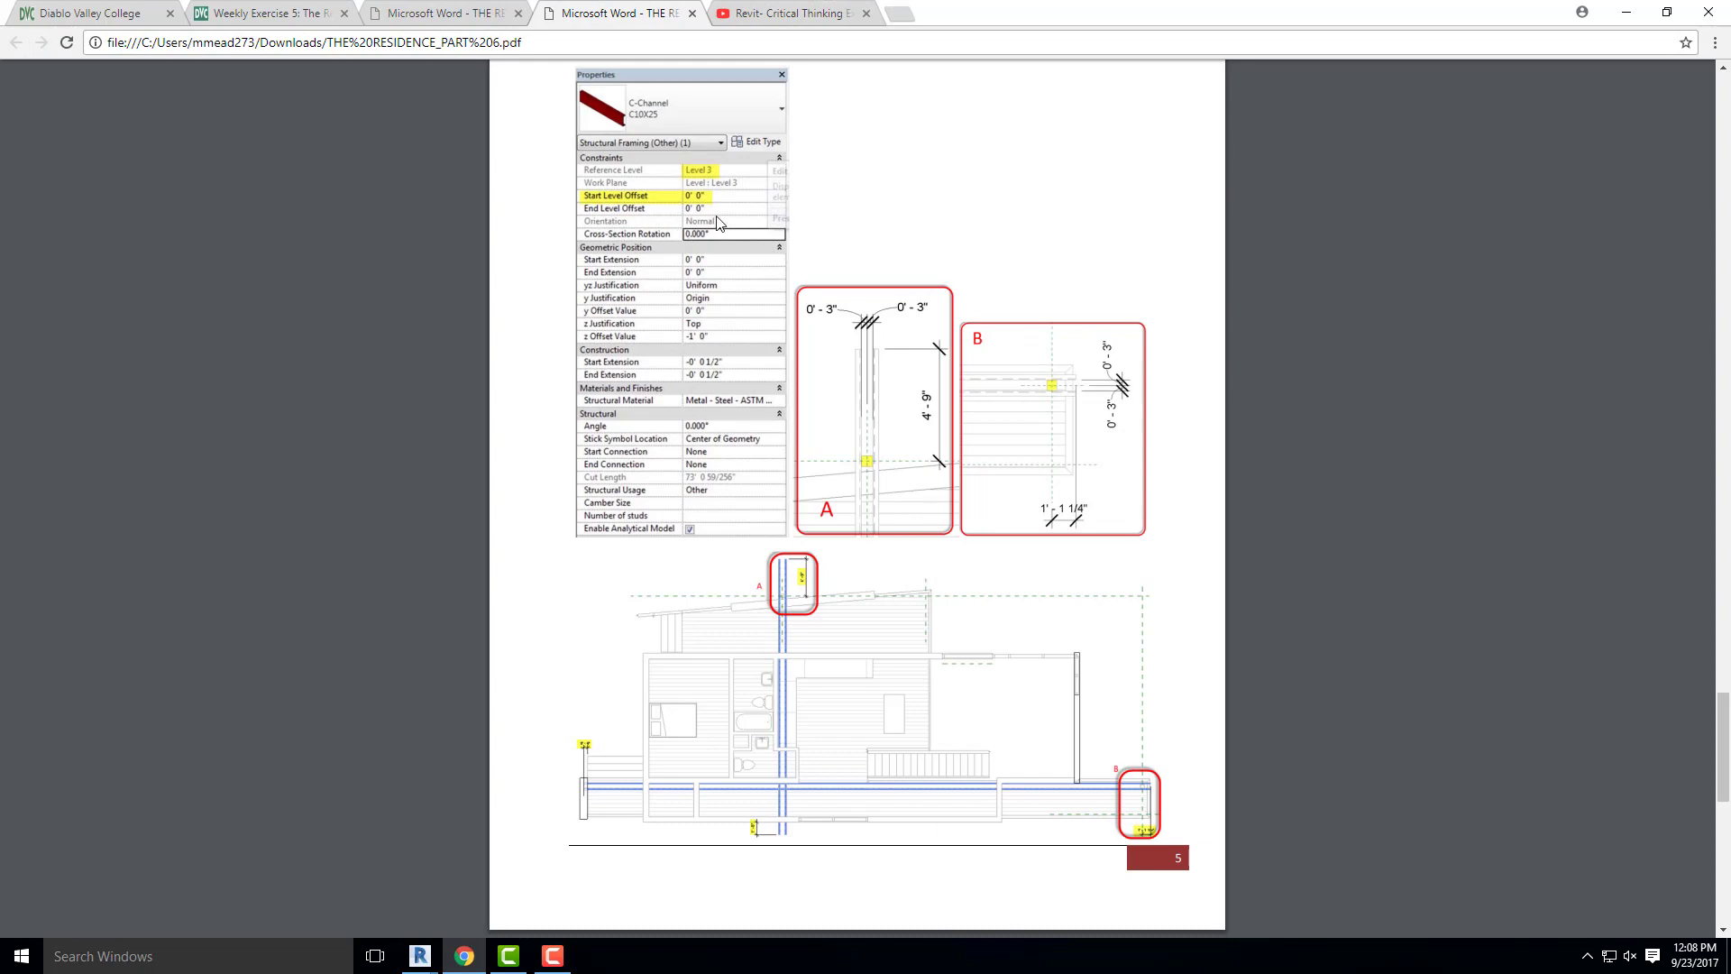
pyautogui.scroll(1, 703, 236)
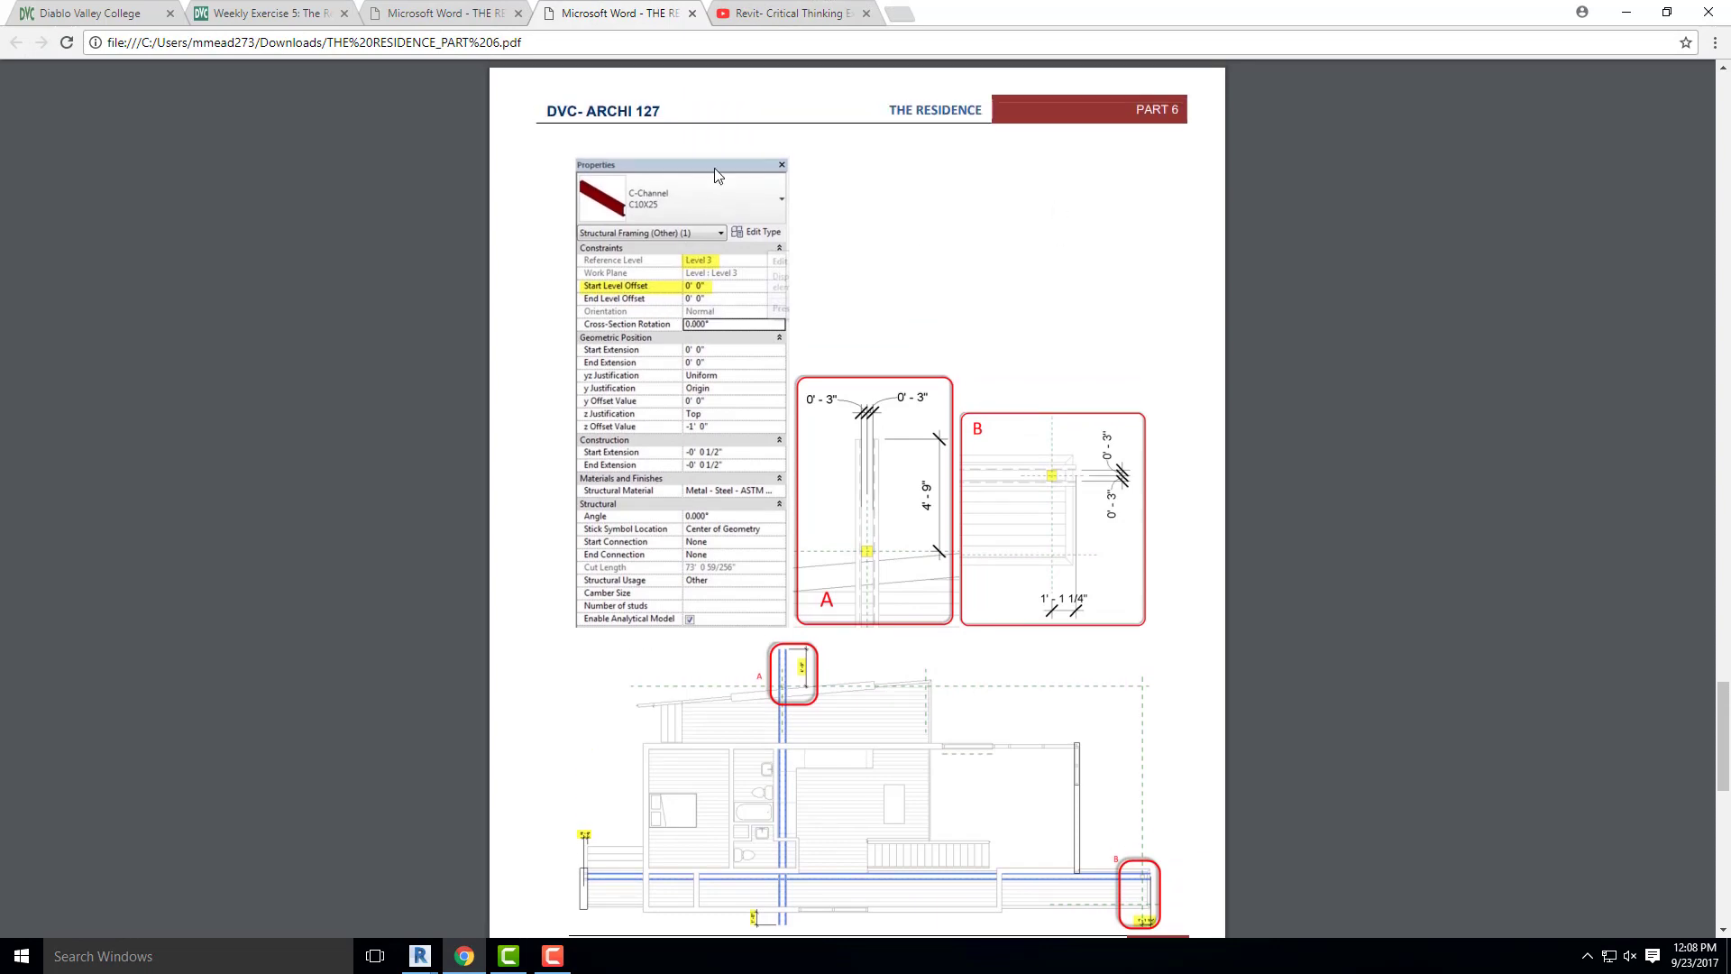
pyautogui.scroll(5, 722, 245)
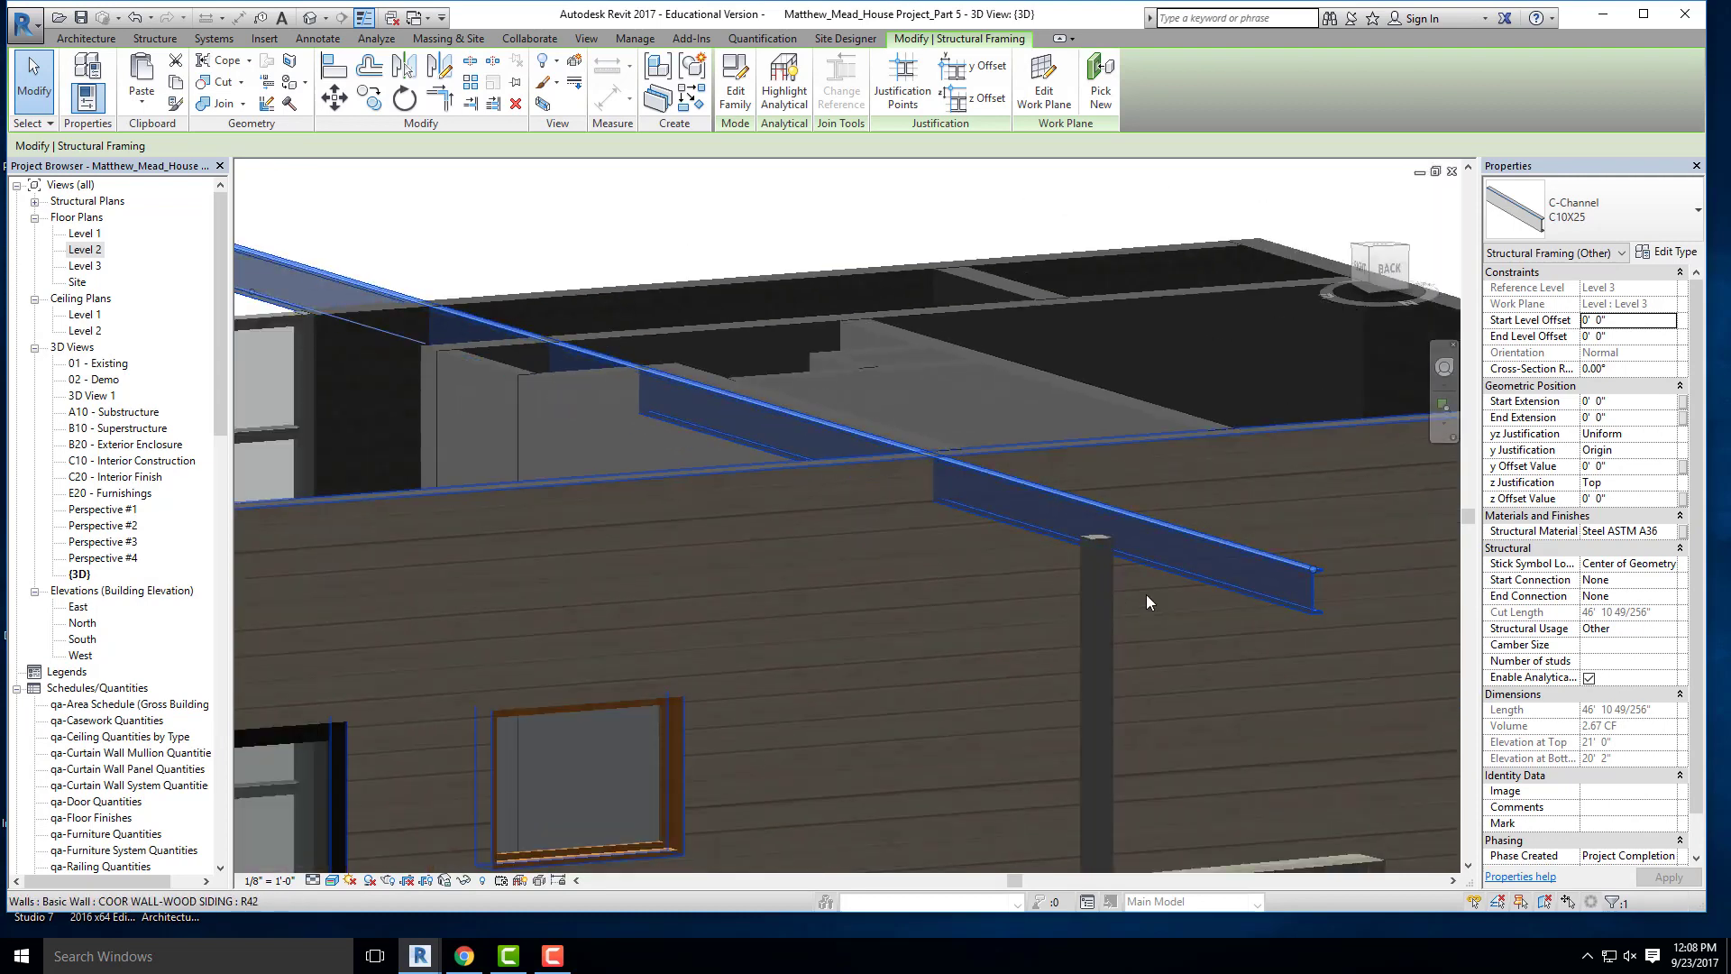
# - Set the top offset of the 5.5" rectangular column under the Level 3 beam to 0' 0"
pyautogui.press('Escape')
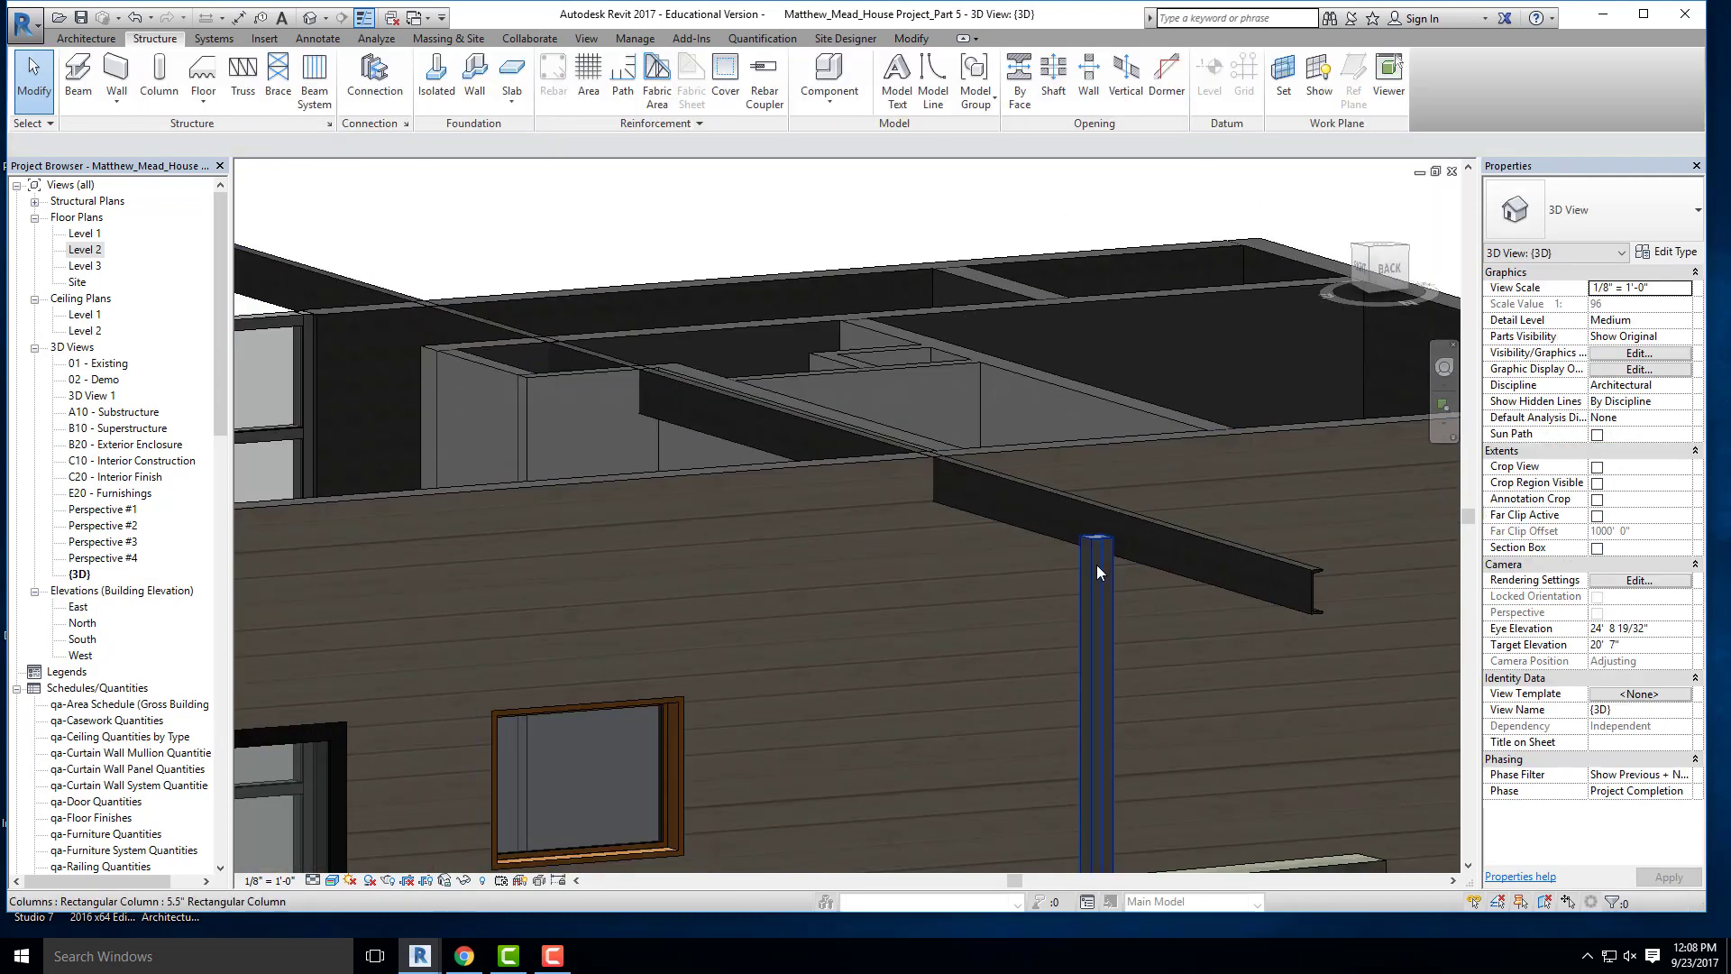
pyautogui.click(1097, 564)
pyautogui.click(1628, 337)
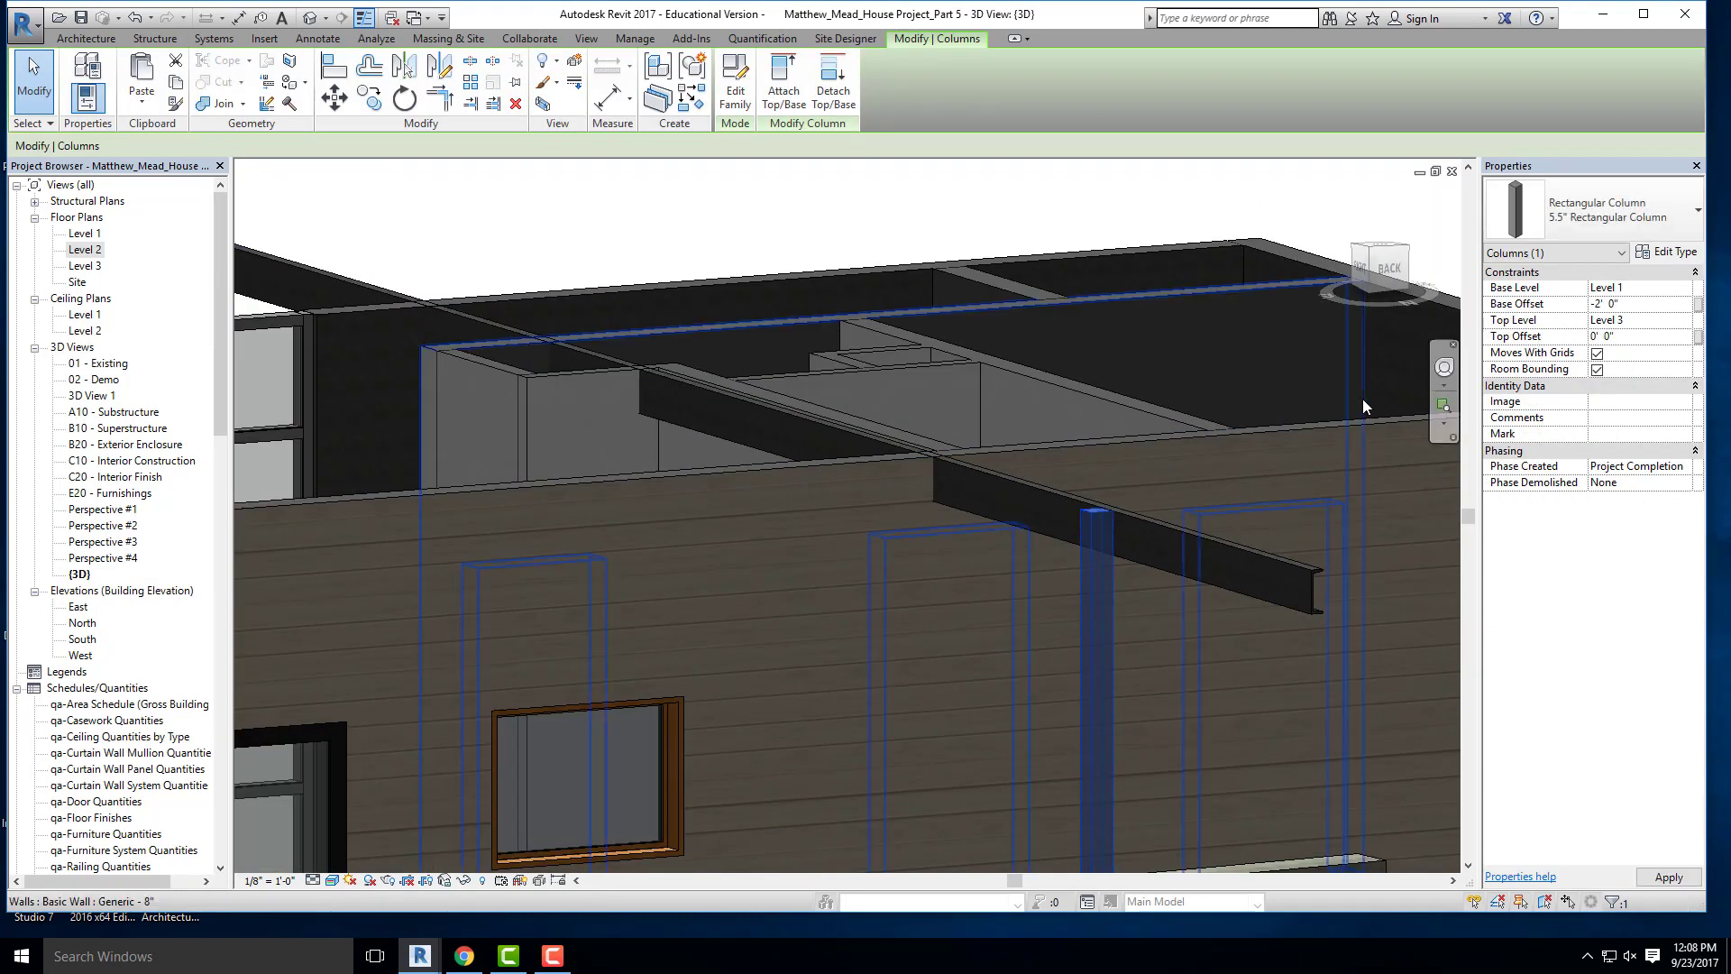
pyautogui.click(780, 253)
# - Try to shorten the Level 3 beam by pulling its front end in toward the front wall
pyautogui.scroll(-4, 920, 287)
pyautogui.keyDown('shift'); pyautogui.moveTo(916, 462); pyautogui.dragTo(1222, 535, button='middle'); pyautogui.keyUp('shift')
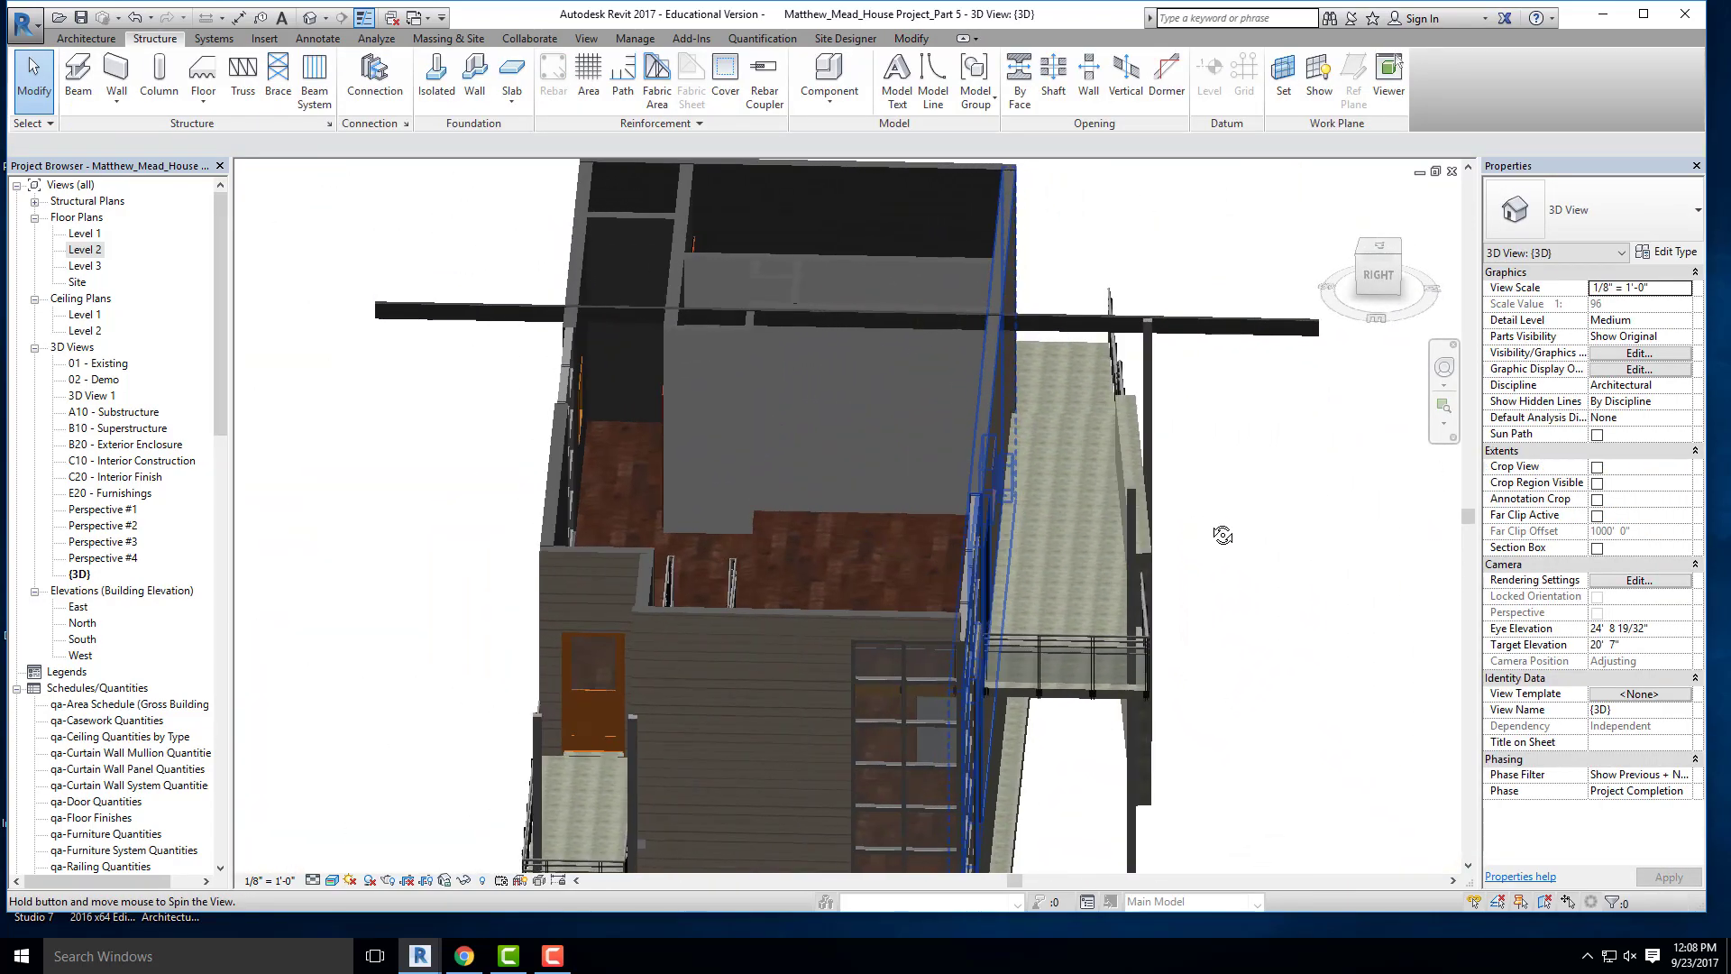
pyautogui.keyDown('shift'); pyautogui.moveTo(642, 327); pyautogui.dragTo(609, 370, button='middle'); pyautogui.keyUp('shift')
pyautogui.keyDown('shift'); pyautogui.moveTo(804, 377); pyautogui.dragTo(992, 388, button='middle'); pyautogui.keyUp('shift')
pyautogui.keyDown('shift'); pyautogui.moveTo(568, 461); pyautogui.dragTo(651, 436, button='middle'); pyautogui.keyUp('shift')
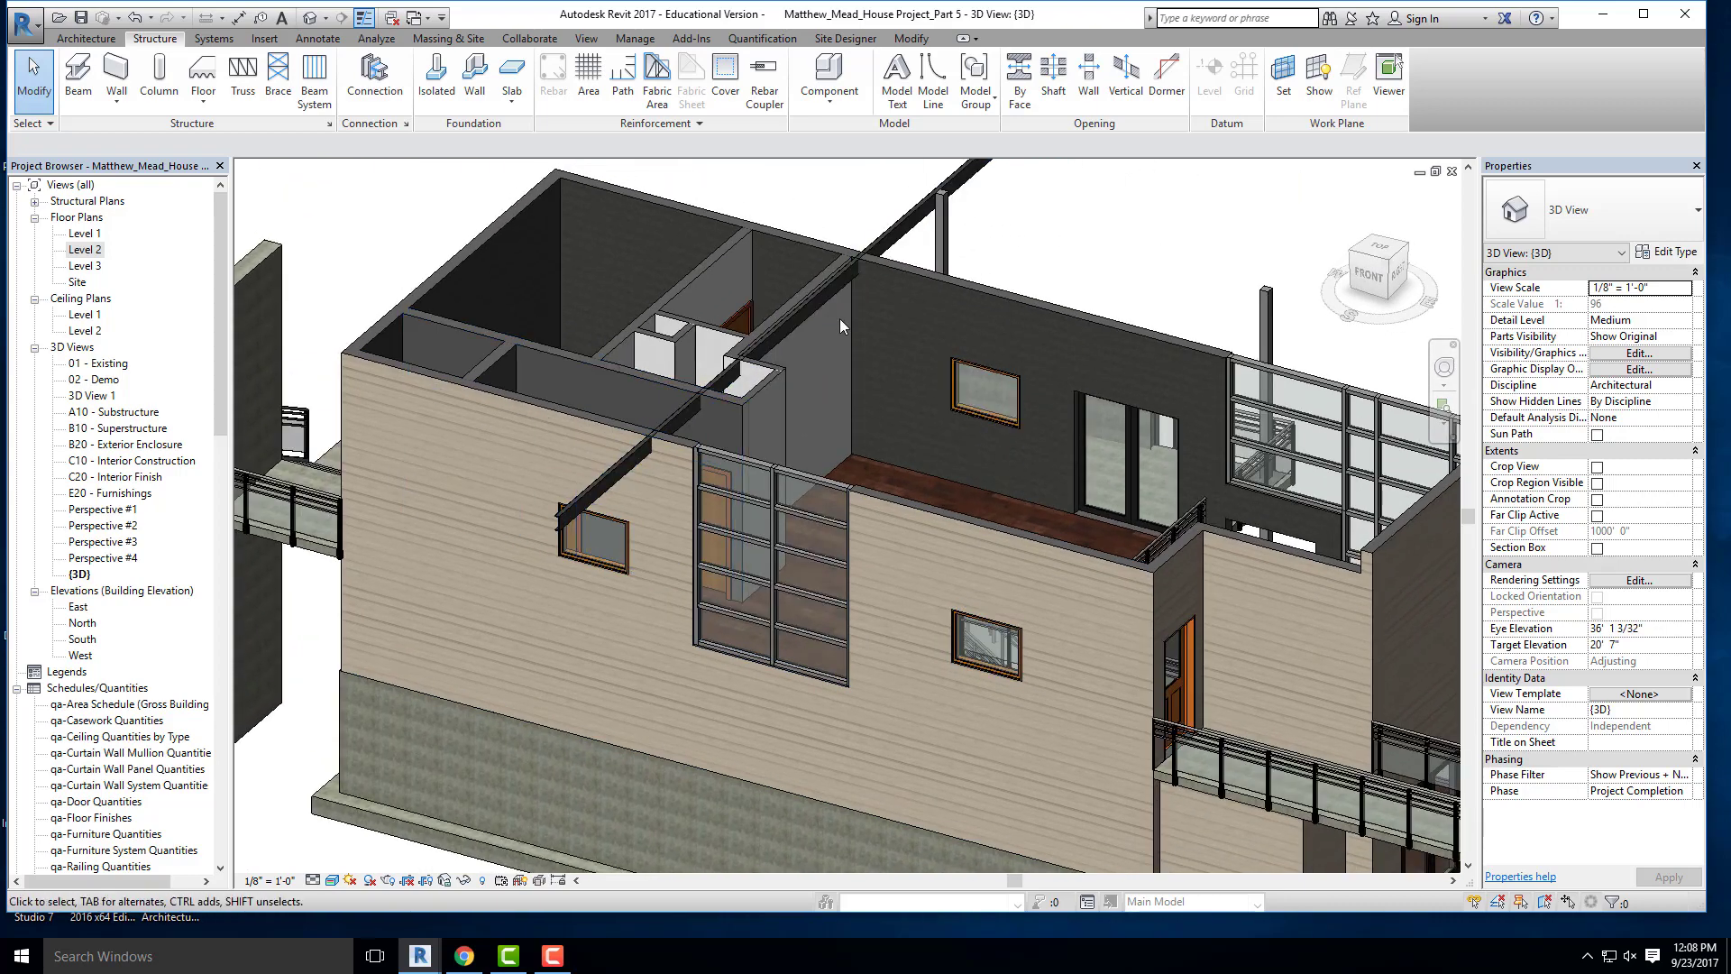
pyautogui.keyDown('shift'); pyautogui.moveTo(896, 447); pyautogui.dragTo(822, 461, button='middle'); pyautogui.keyUp('shift')
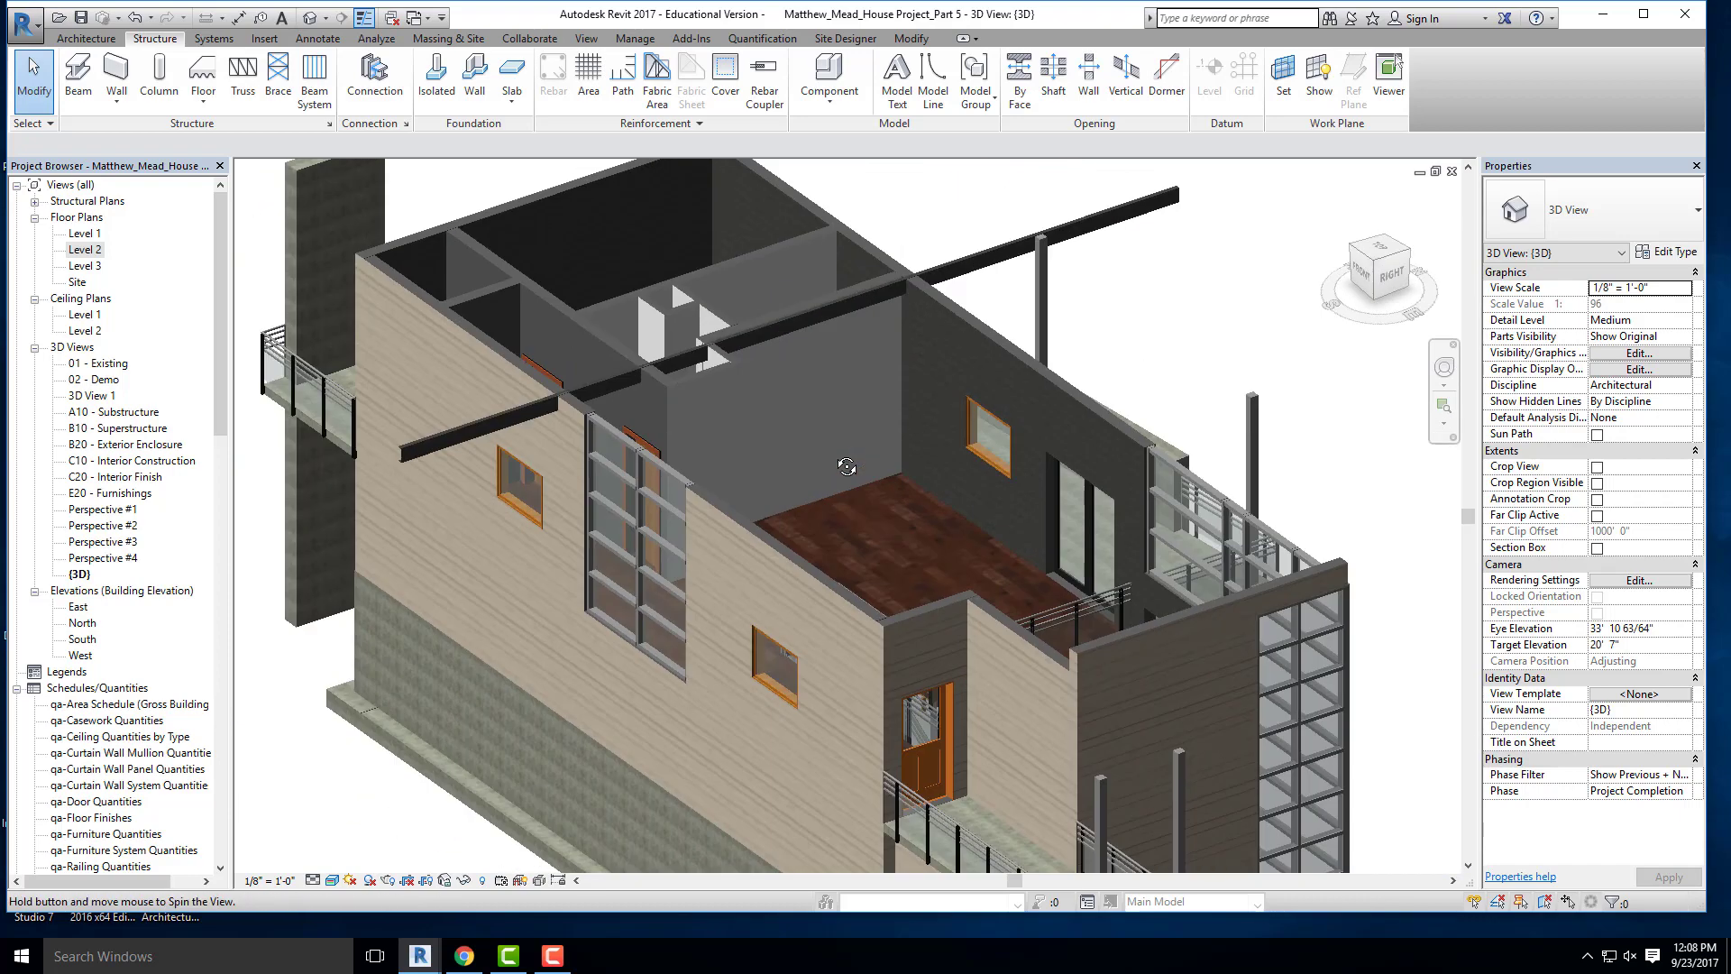
pyautogui.click(469, 428)
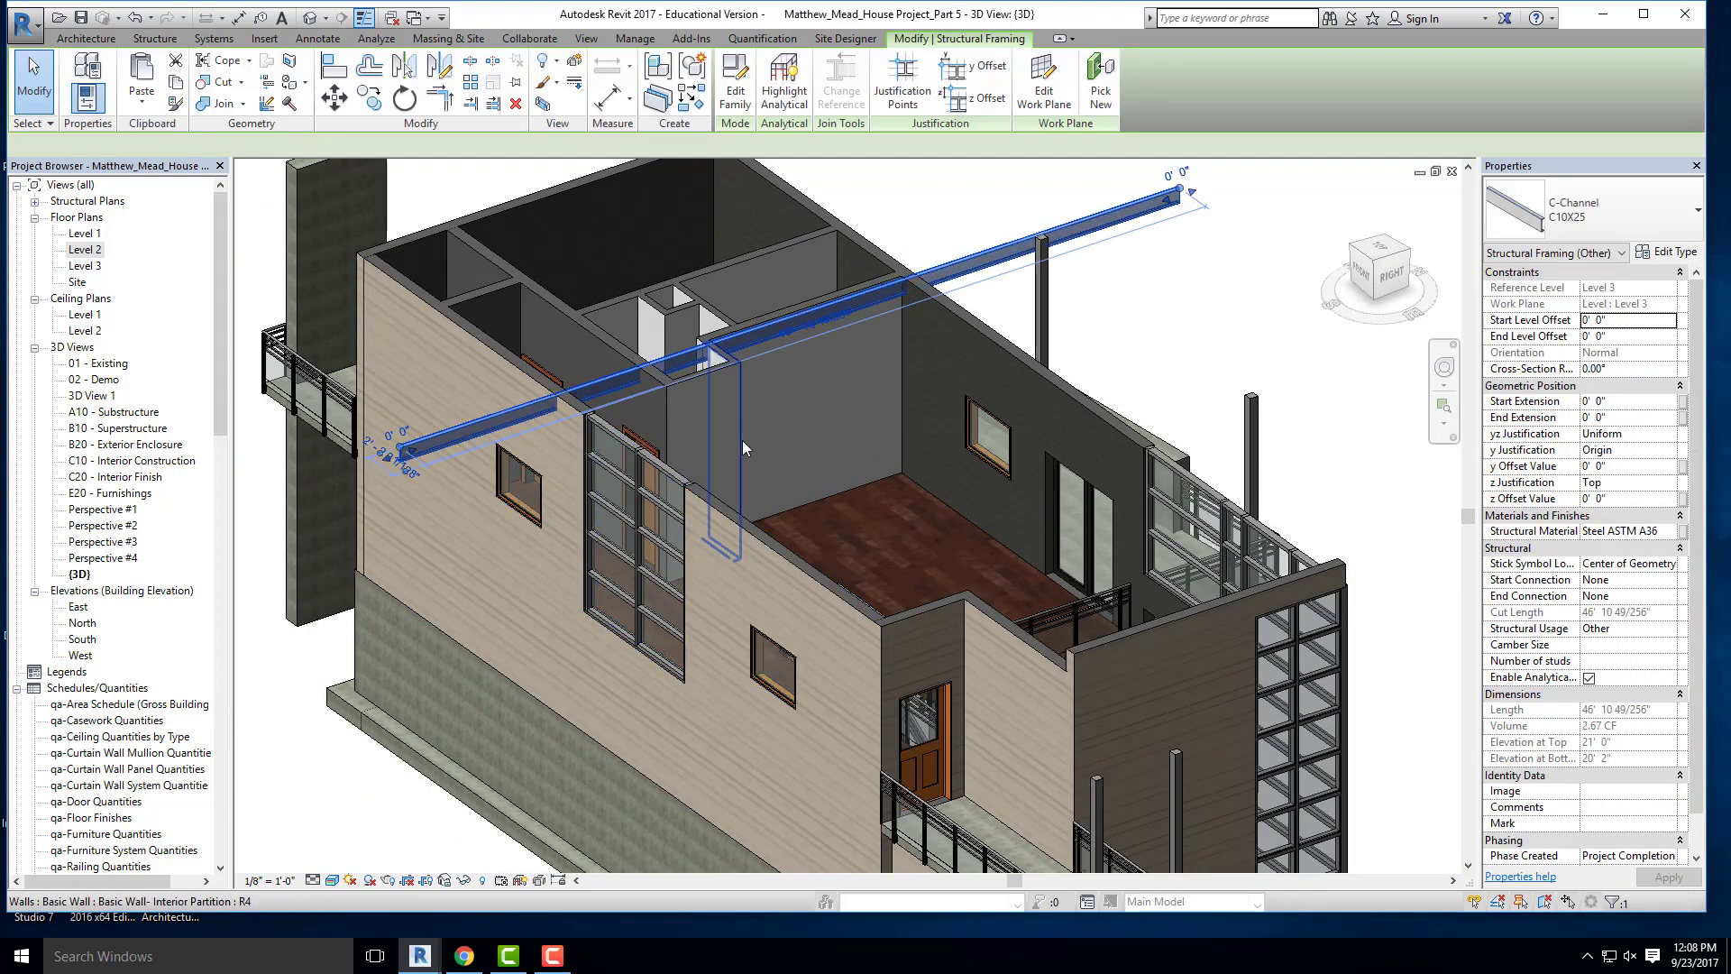
pyautogui.scroll(2, 430, 436)
pyautogui.moveTo(386, 458); pyautogui.dragTo(530, 417)
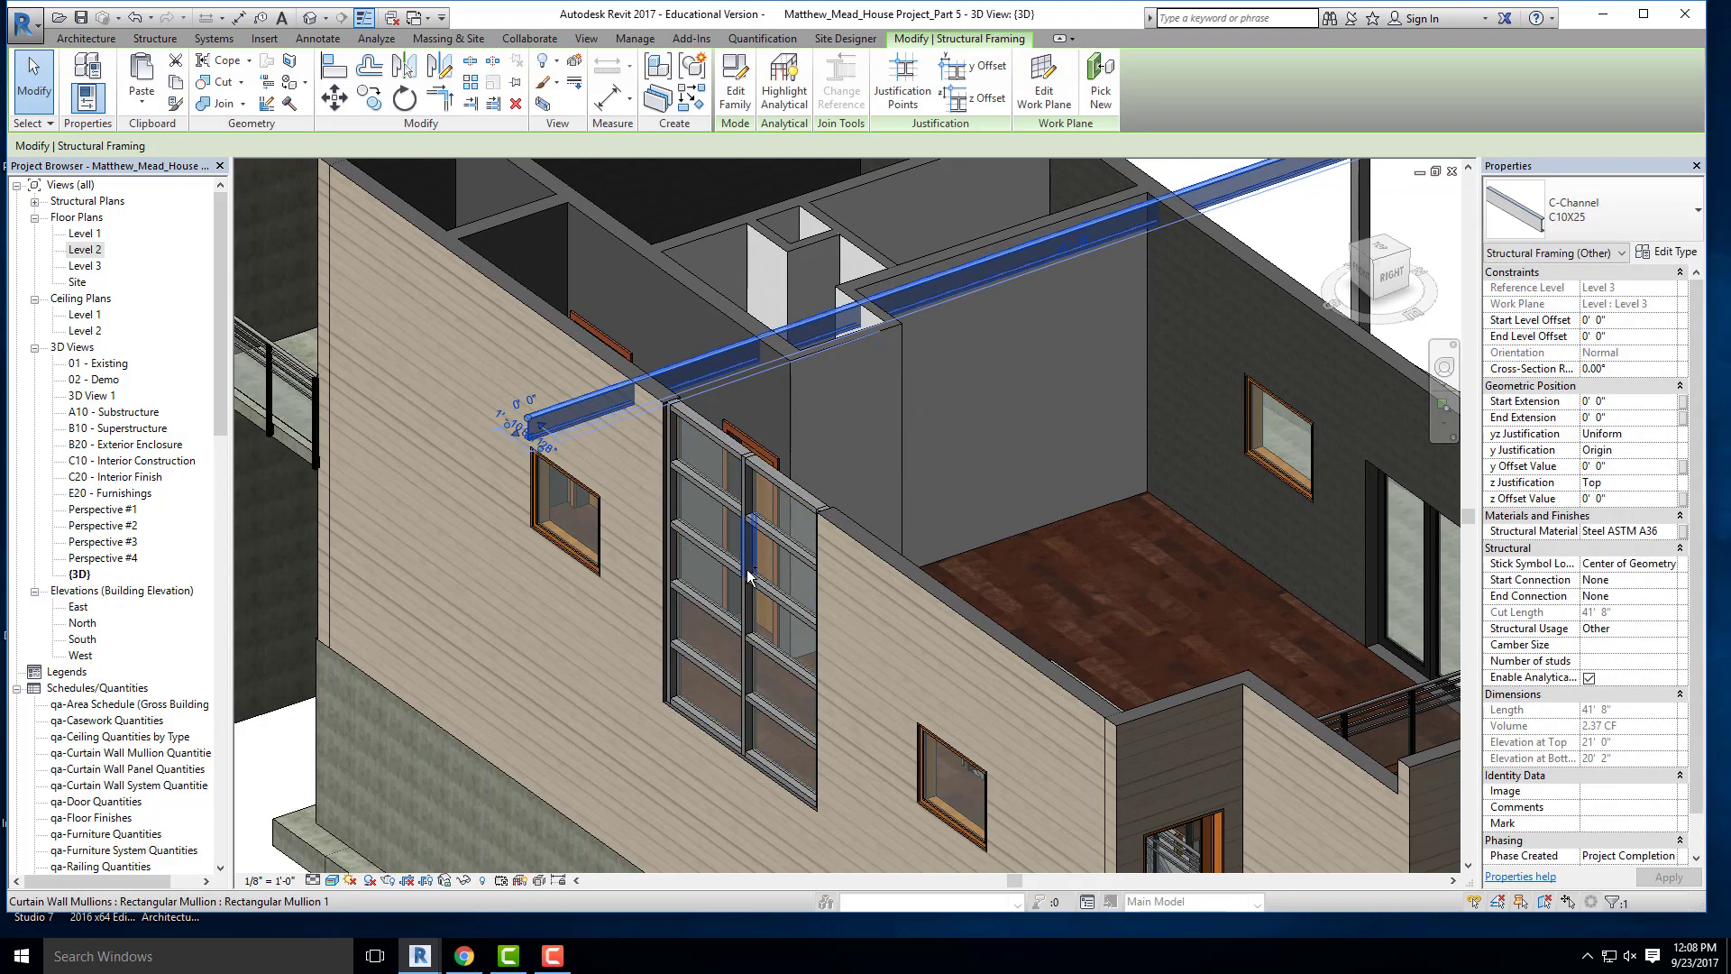
pyautogui.hotkey('ctrl', 'z')
# - In the Top view, pull the beam's rear end in to just past the column, for a start extension of about -6' 11"
pyautogui.click(1383, 253)
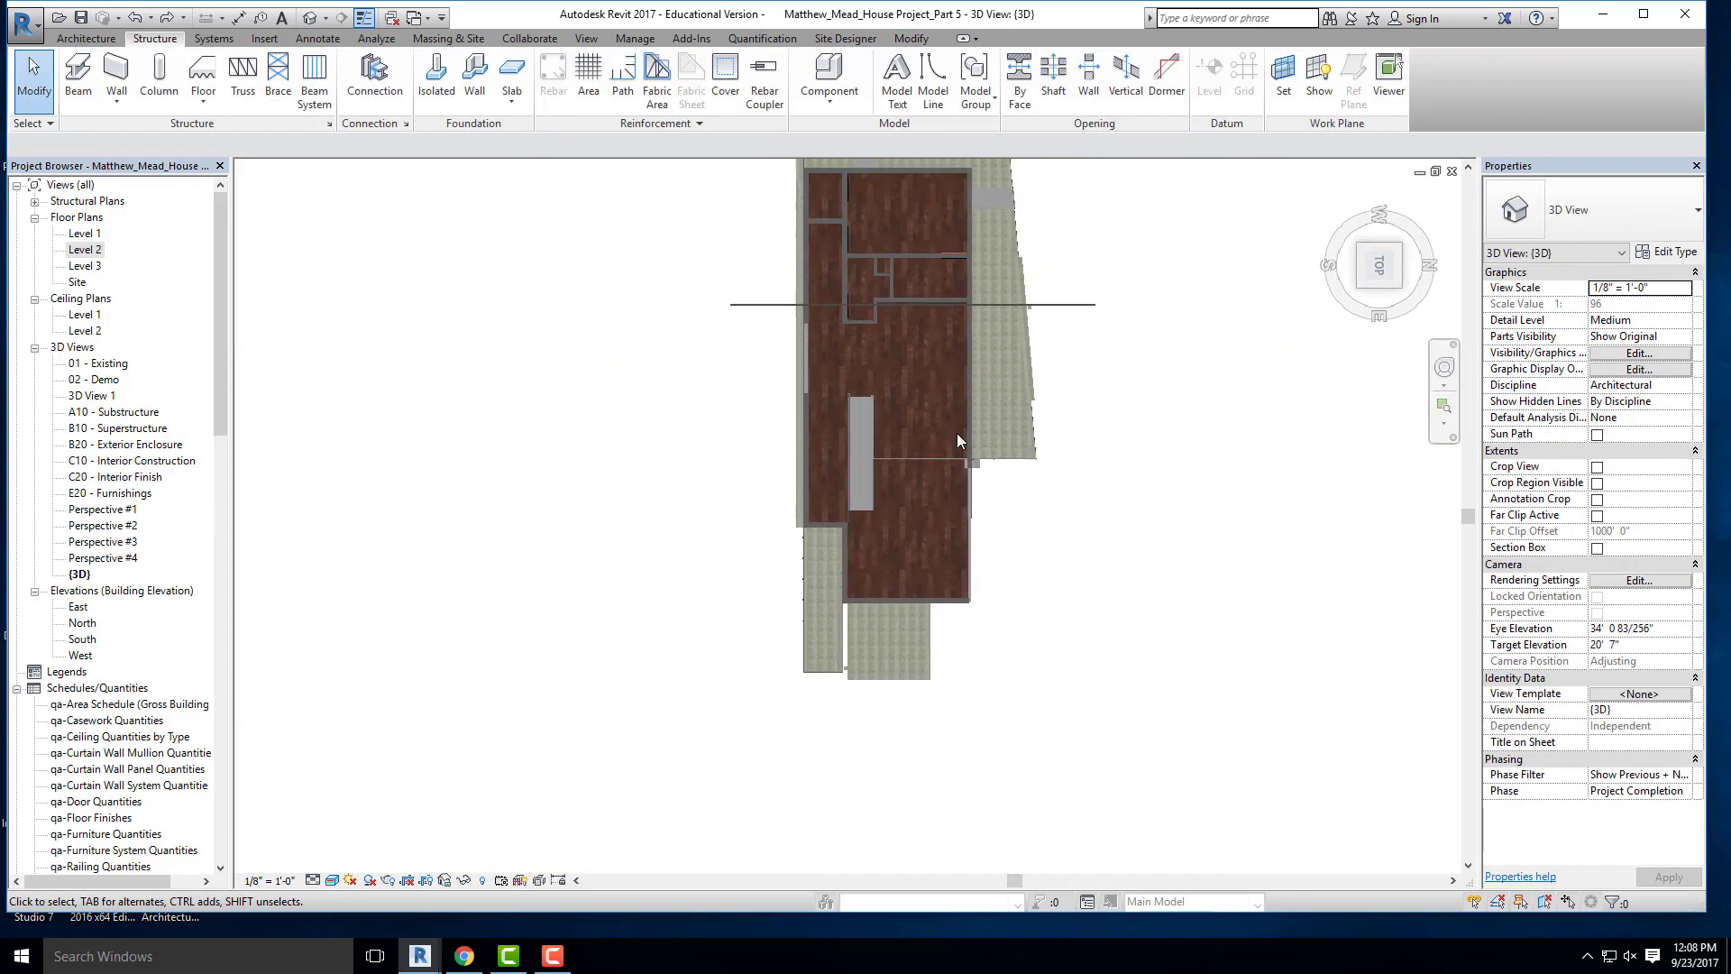
pyautogui.scroll(5, 1407, 424)
pyautogui.click(1408, 422)
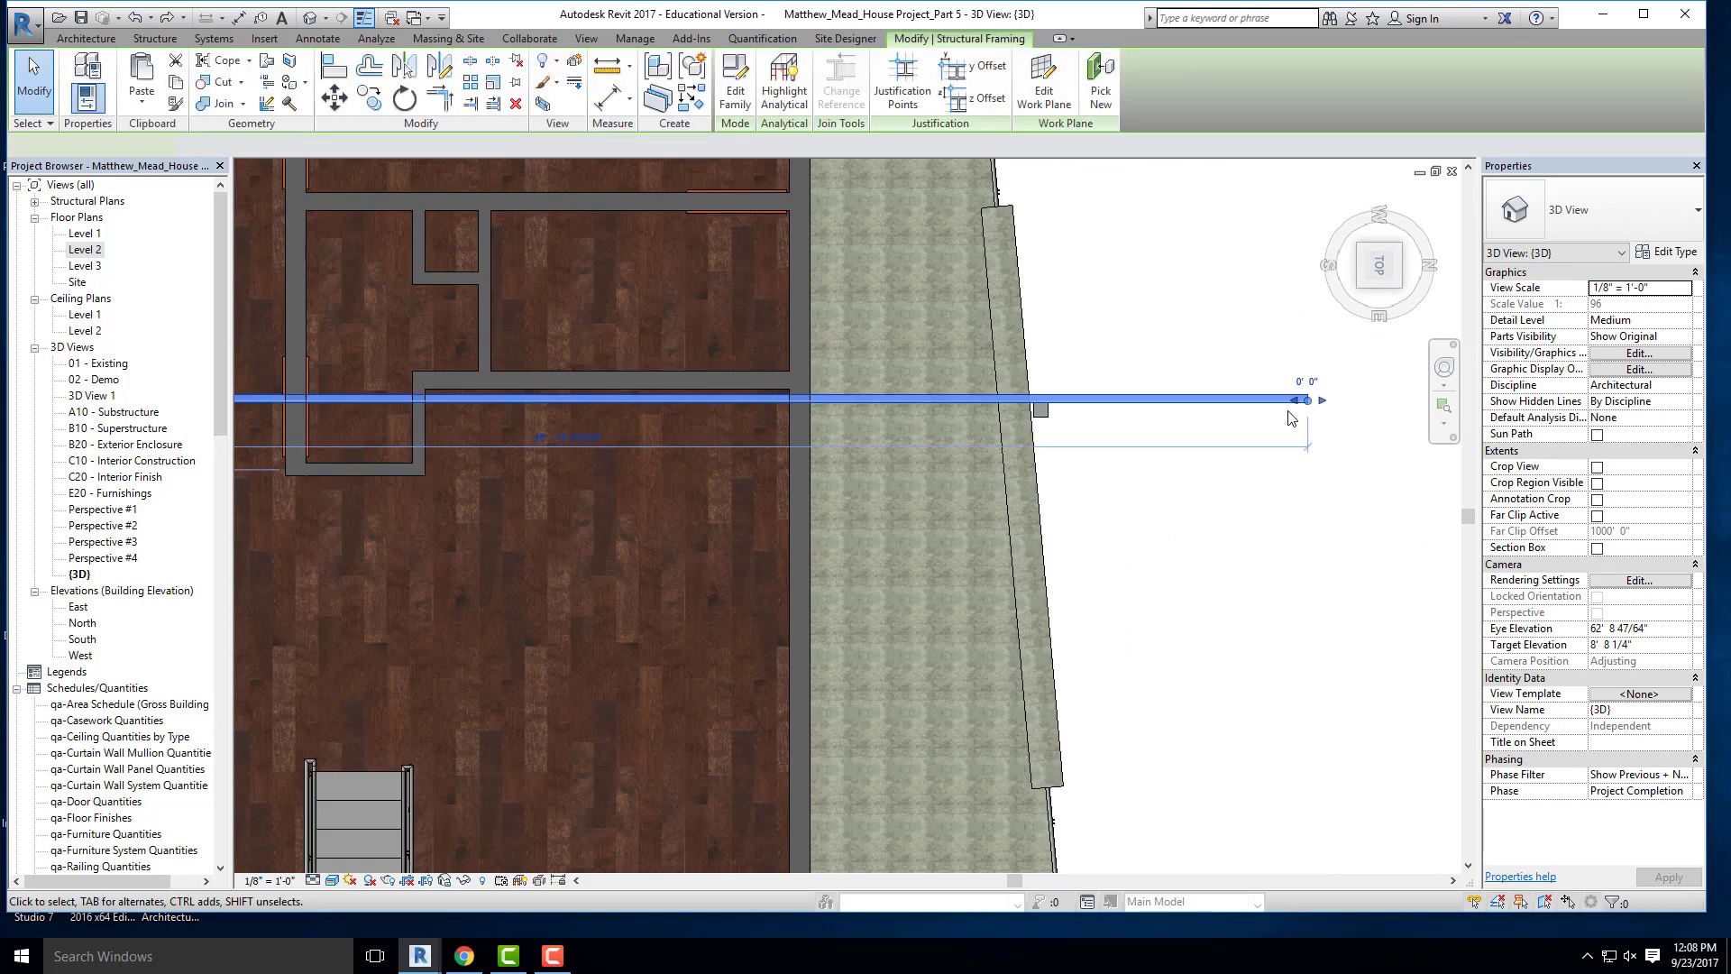
pyautogui.moveTo(1301, 405); pyautogui.dragTo(986, 387)
pyautogui.scroll(-3, 1205, 359)
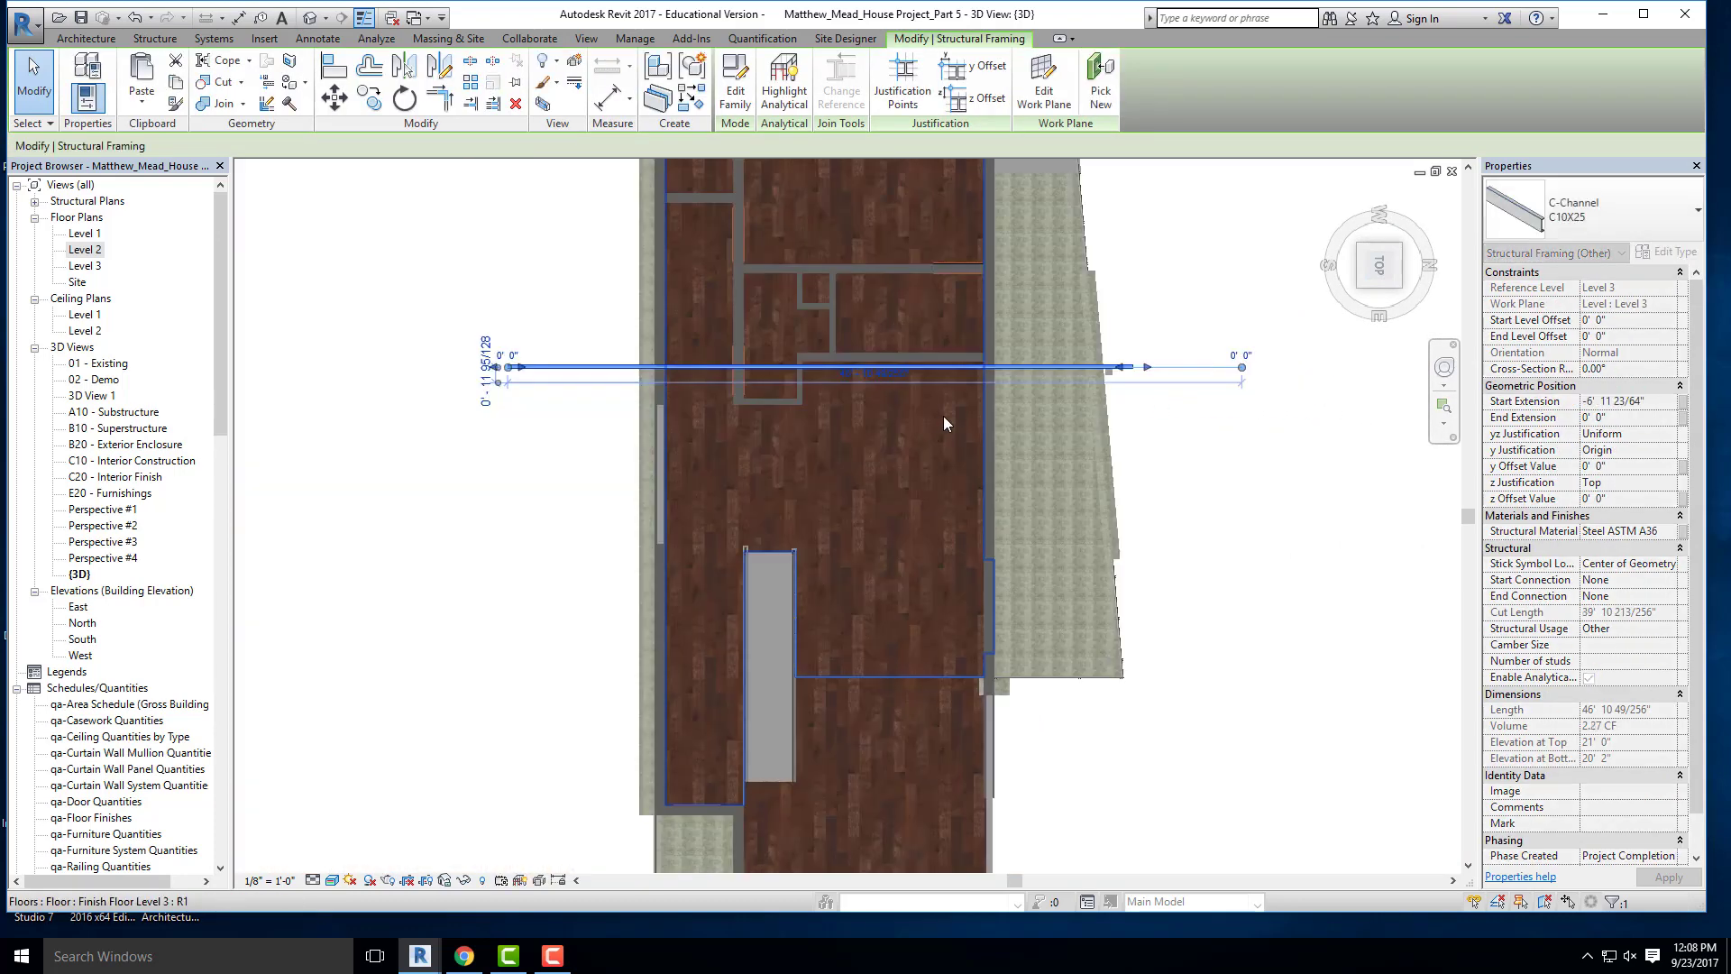
# - Pull the beam's front end in toward the front wall, for an end extension of about -7' 3"
pyautogui.scroll(3, 484, 393)
pyautogui.scroll(2, 484, 392)
pyautogui.moveTo(644, 431); pyautogui.dragTo(1038, 429)
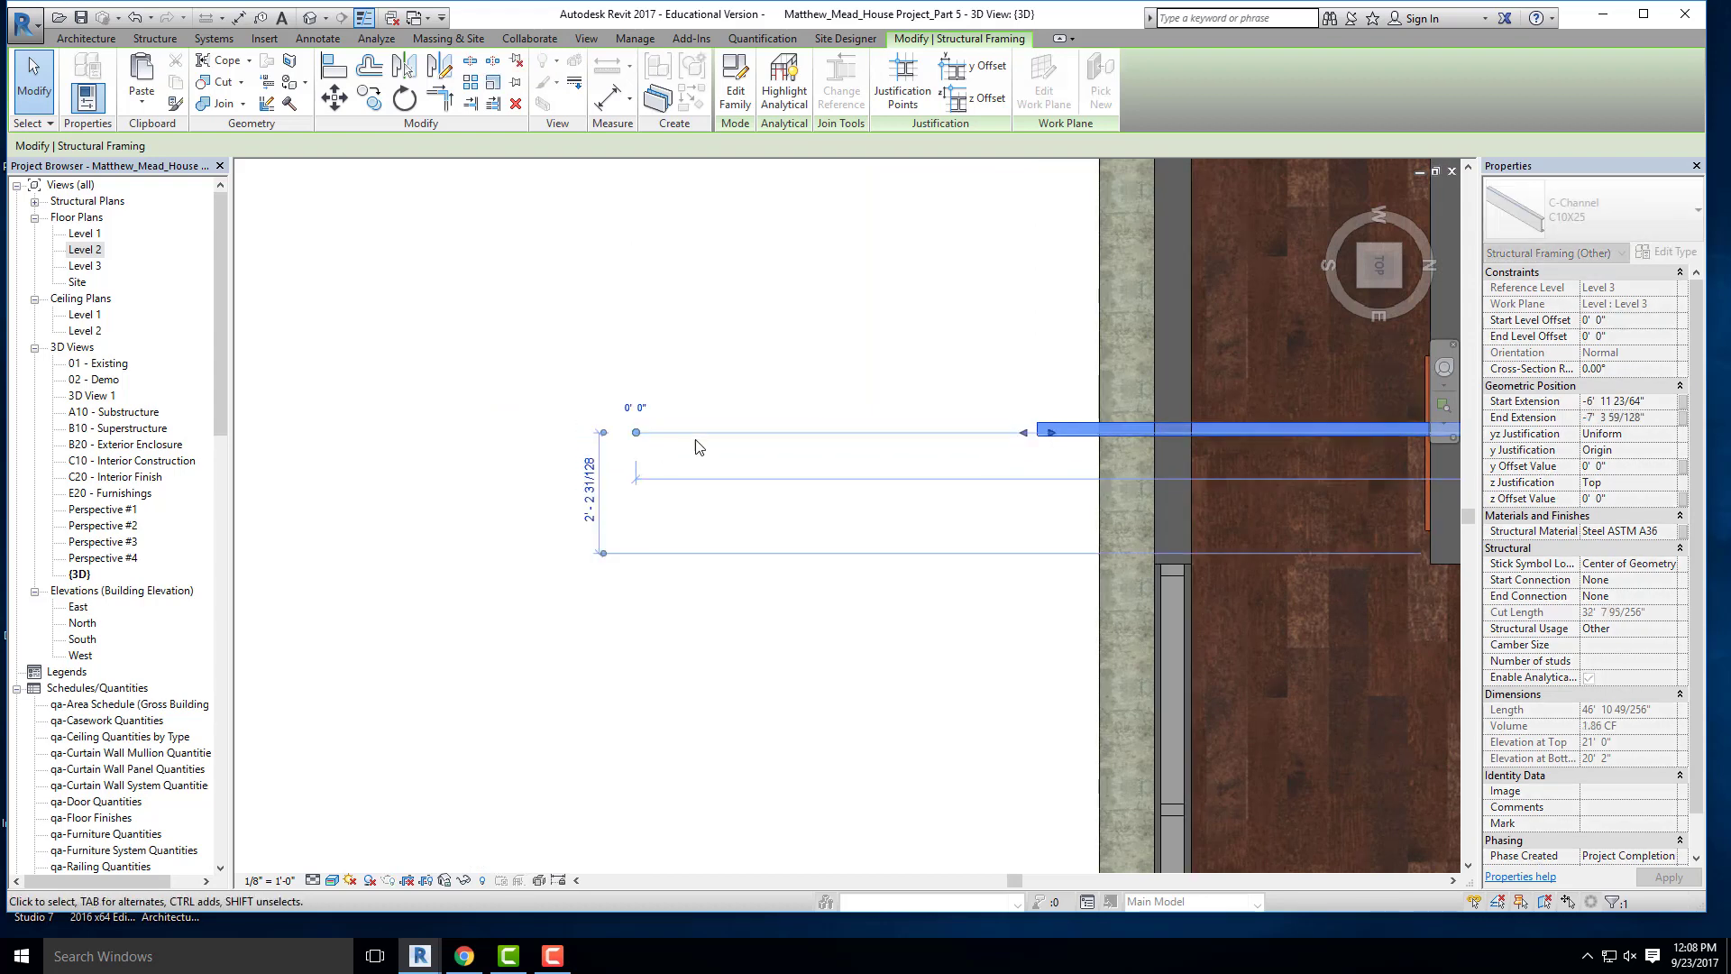
pyautogui.click(607, 286)
pyautogui.scroll(-3, 577, 406)
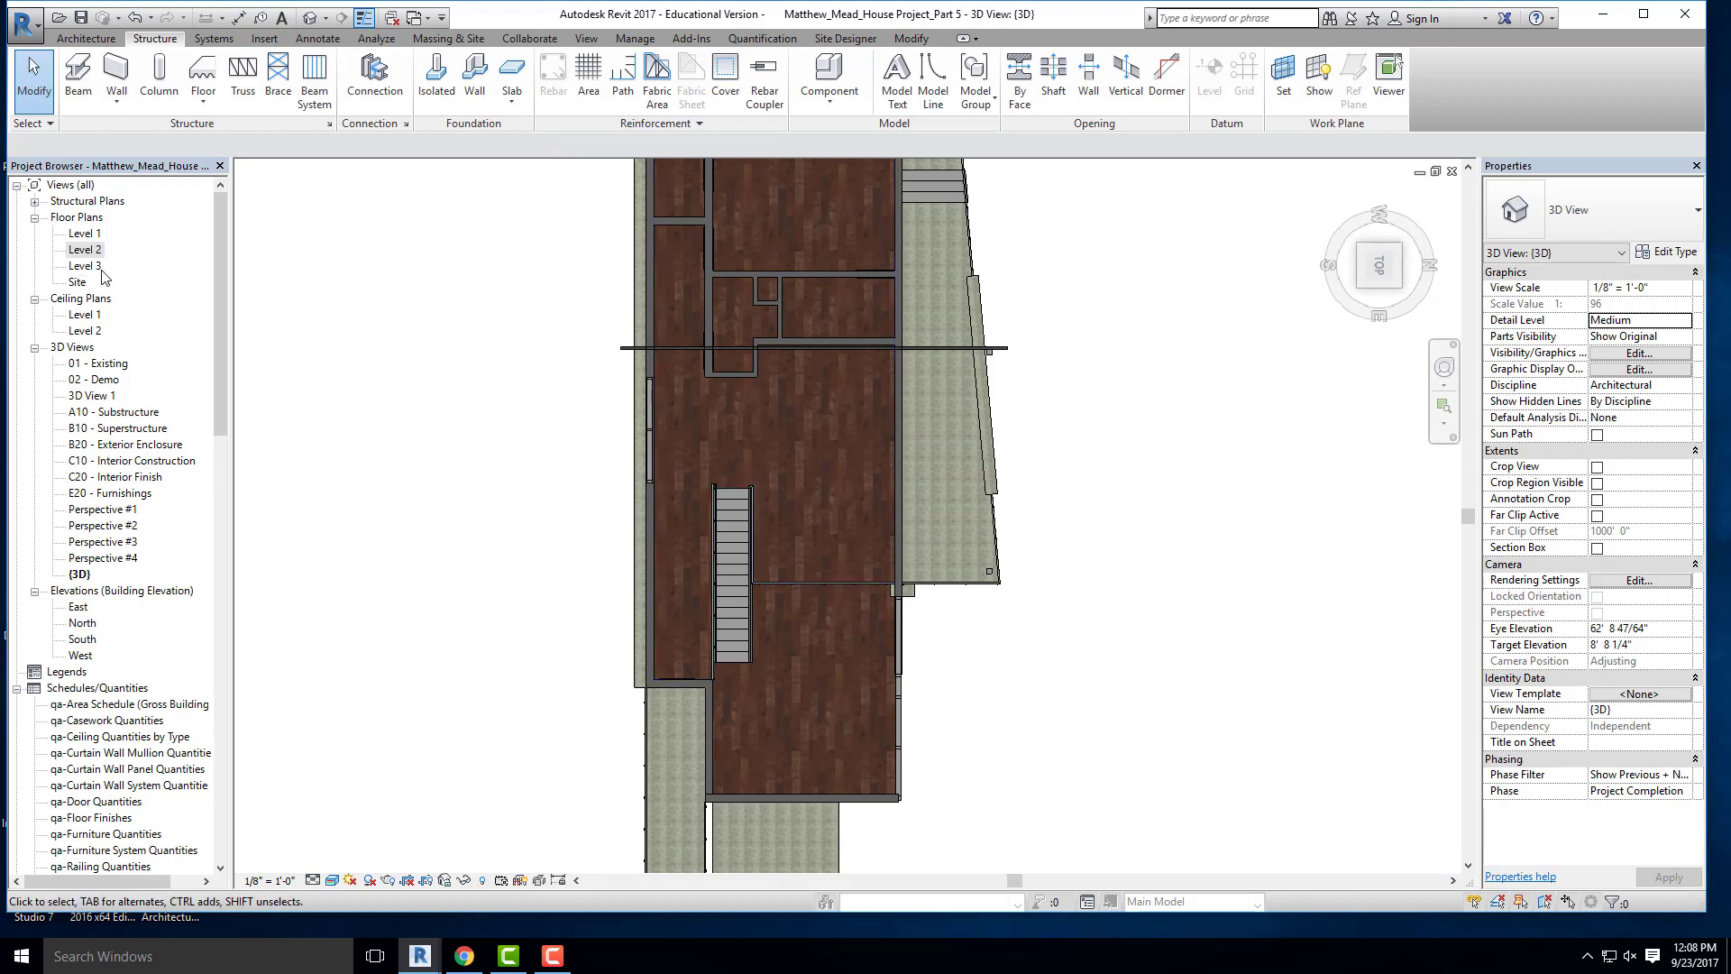
# - Open the Site floor plan and examine the C10X25 beam beside the rear column and the vertical reference plane
pyautogui.doubleClick(85, 282)
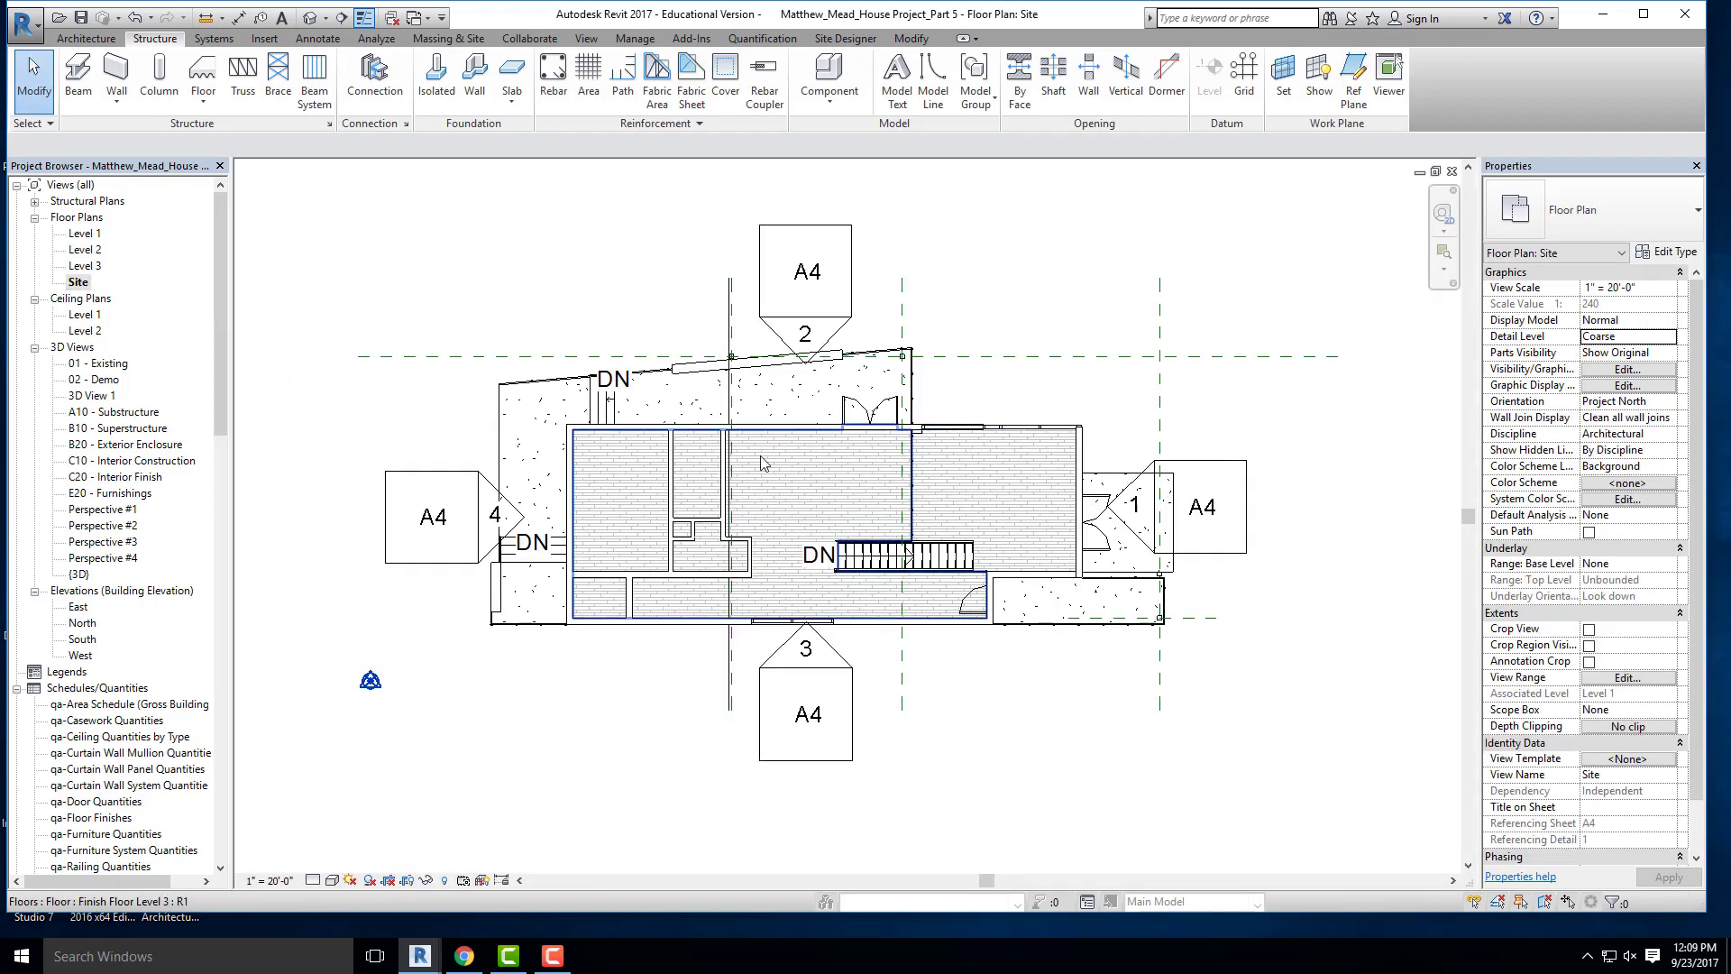
pyautogui.scroll(4, 760, 463)
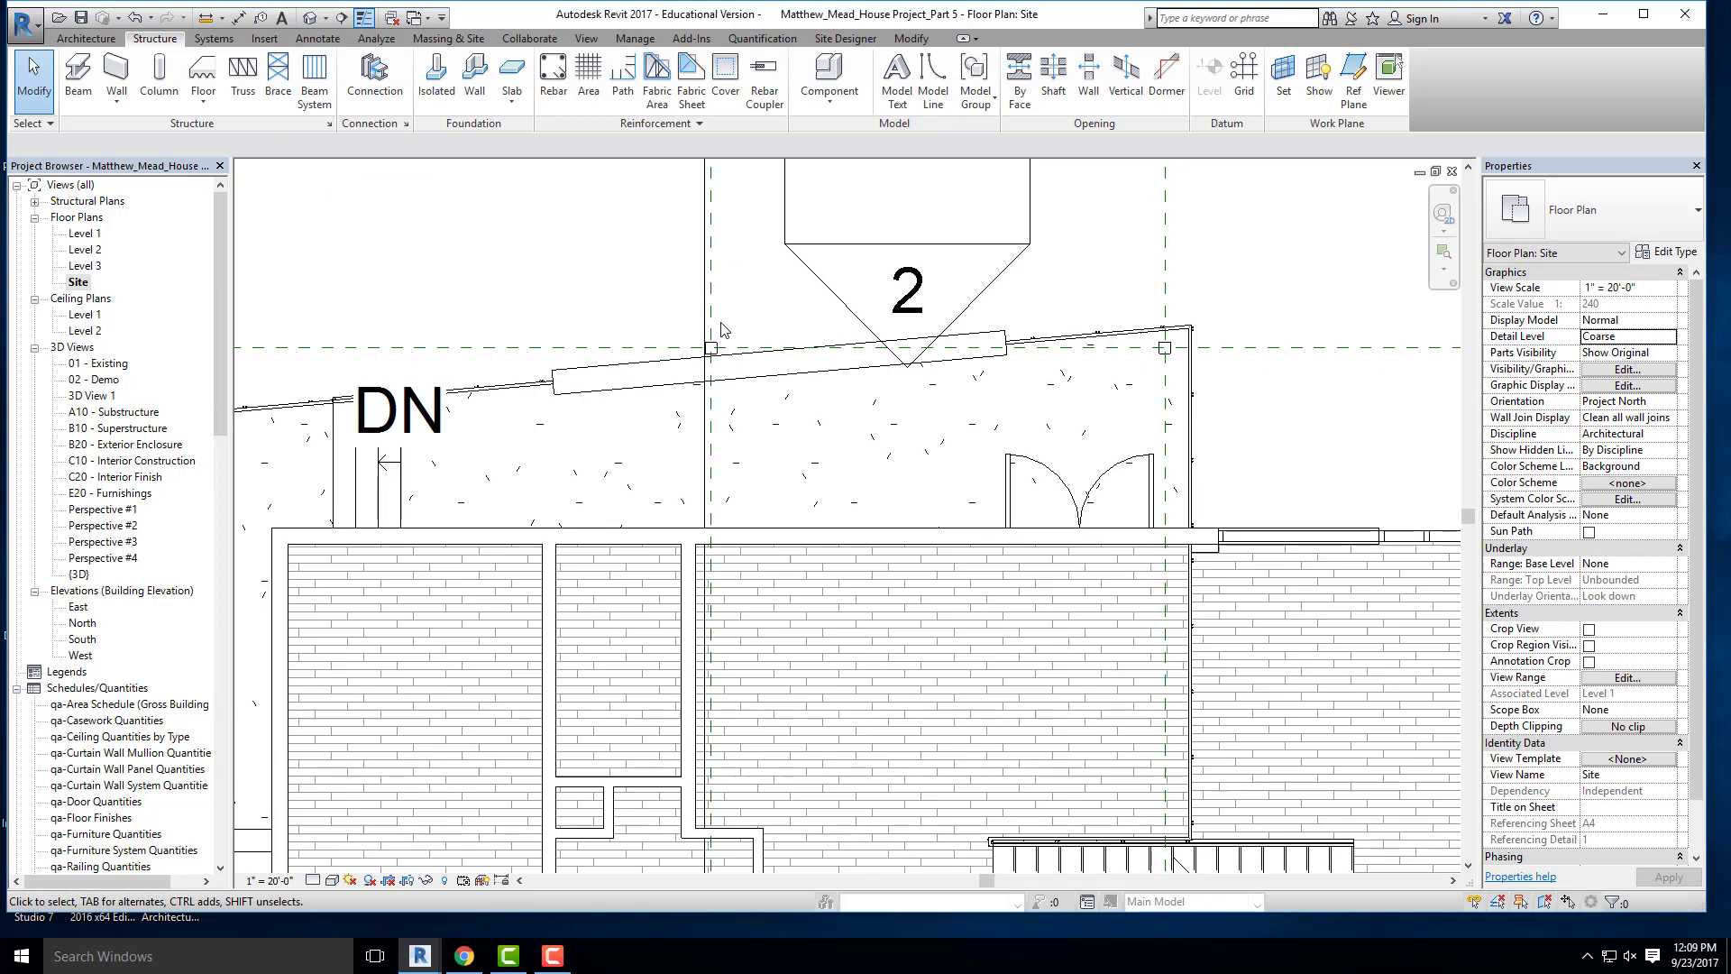
pyautogui.scroll(2, 700, 241)
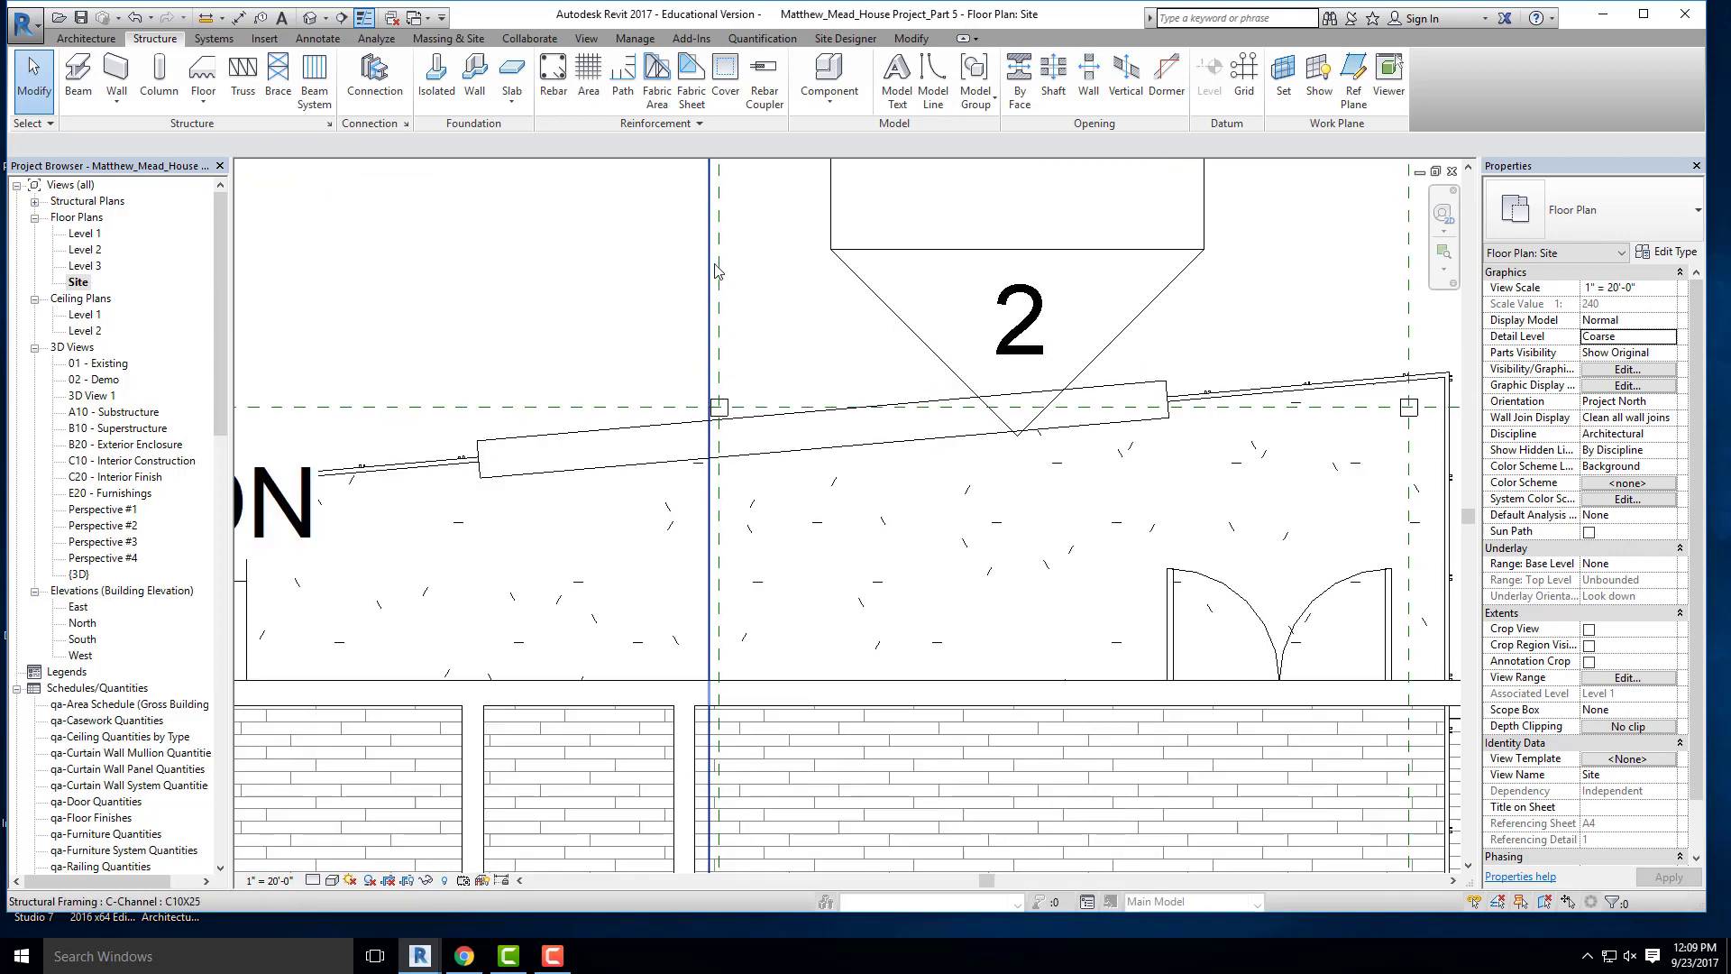
pyautogui.scroll(-5, 715, 271)
# - Enable temporary view properties for the Site plan and set its detail level to Fine
pyautogui.click(462, 881)
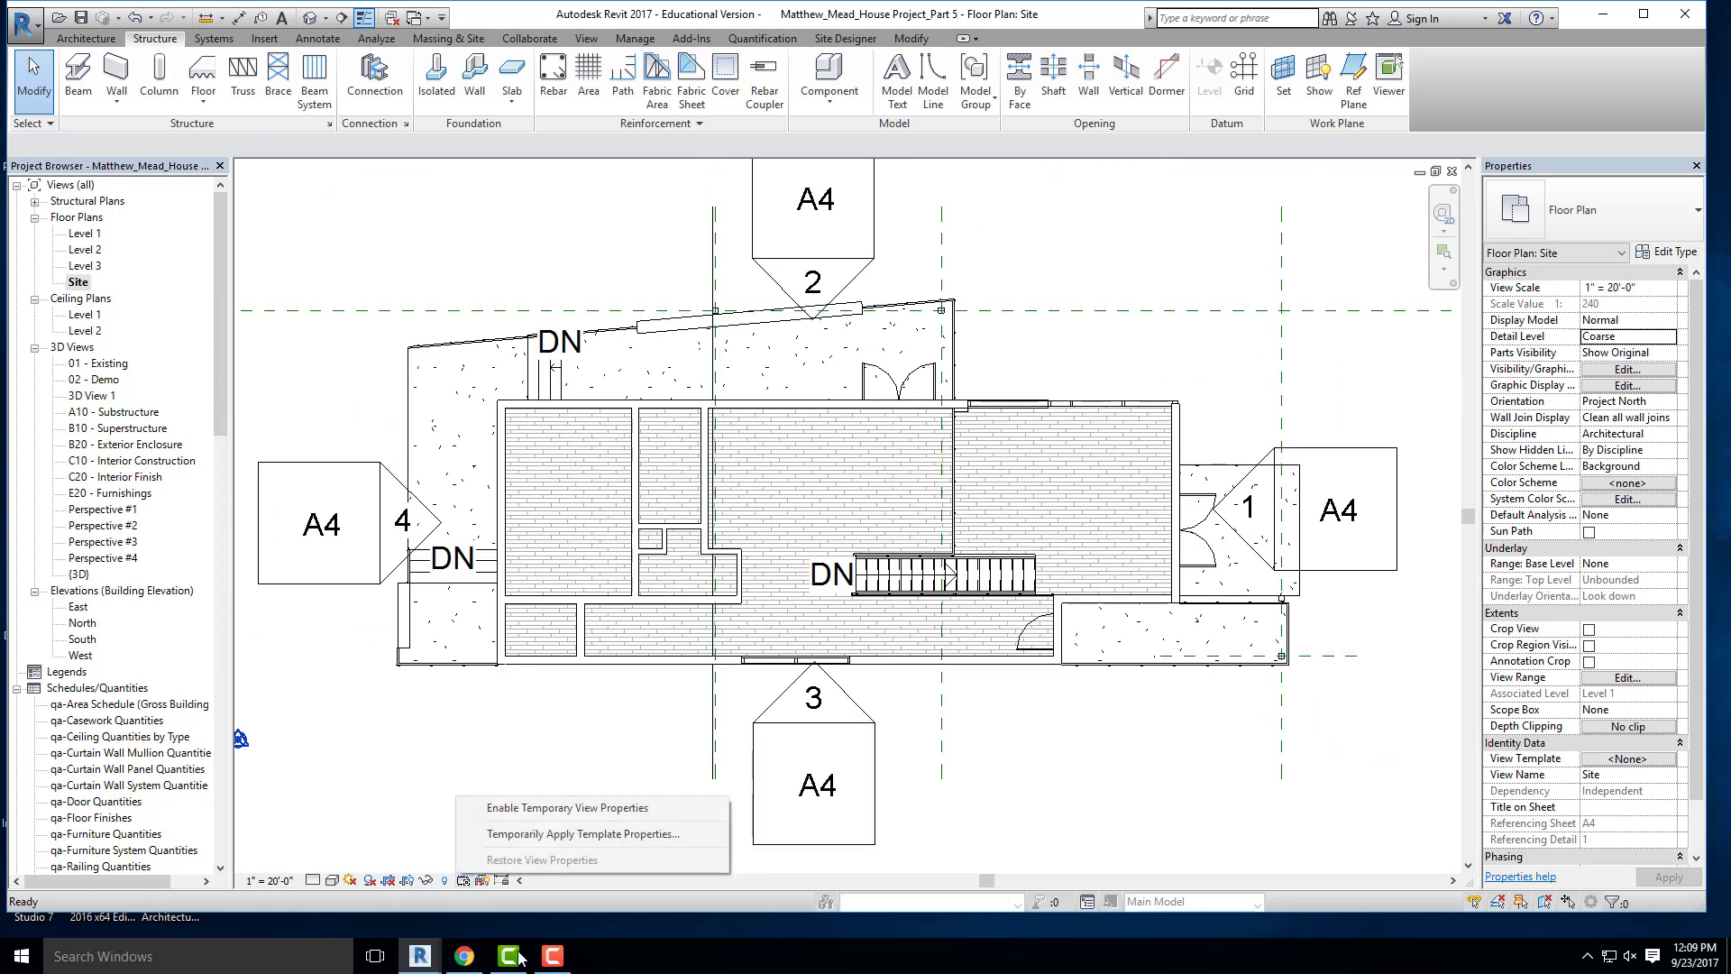
pyautogui.click(541, 807)
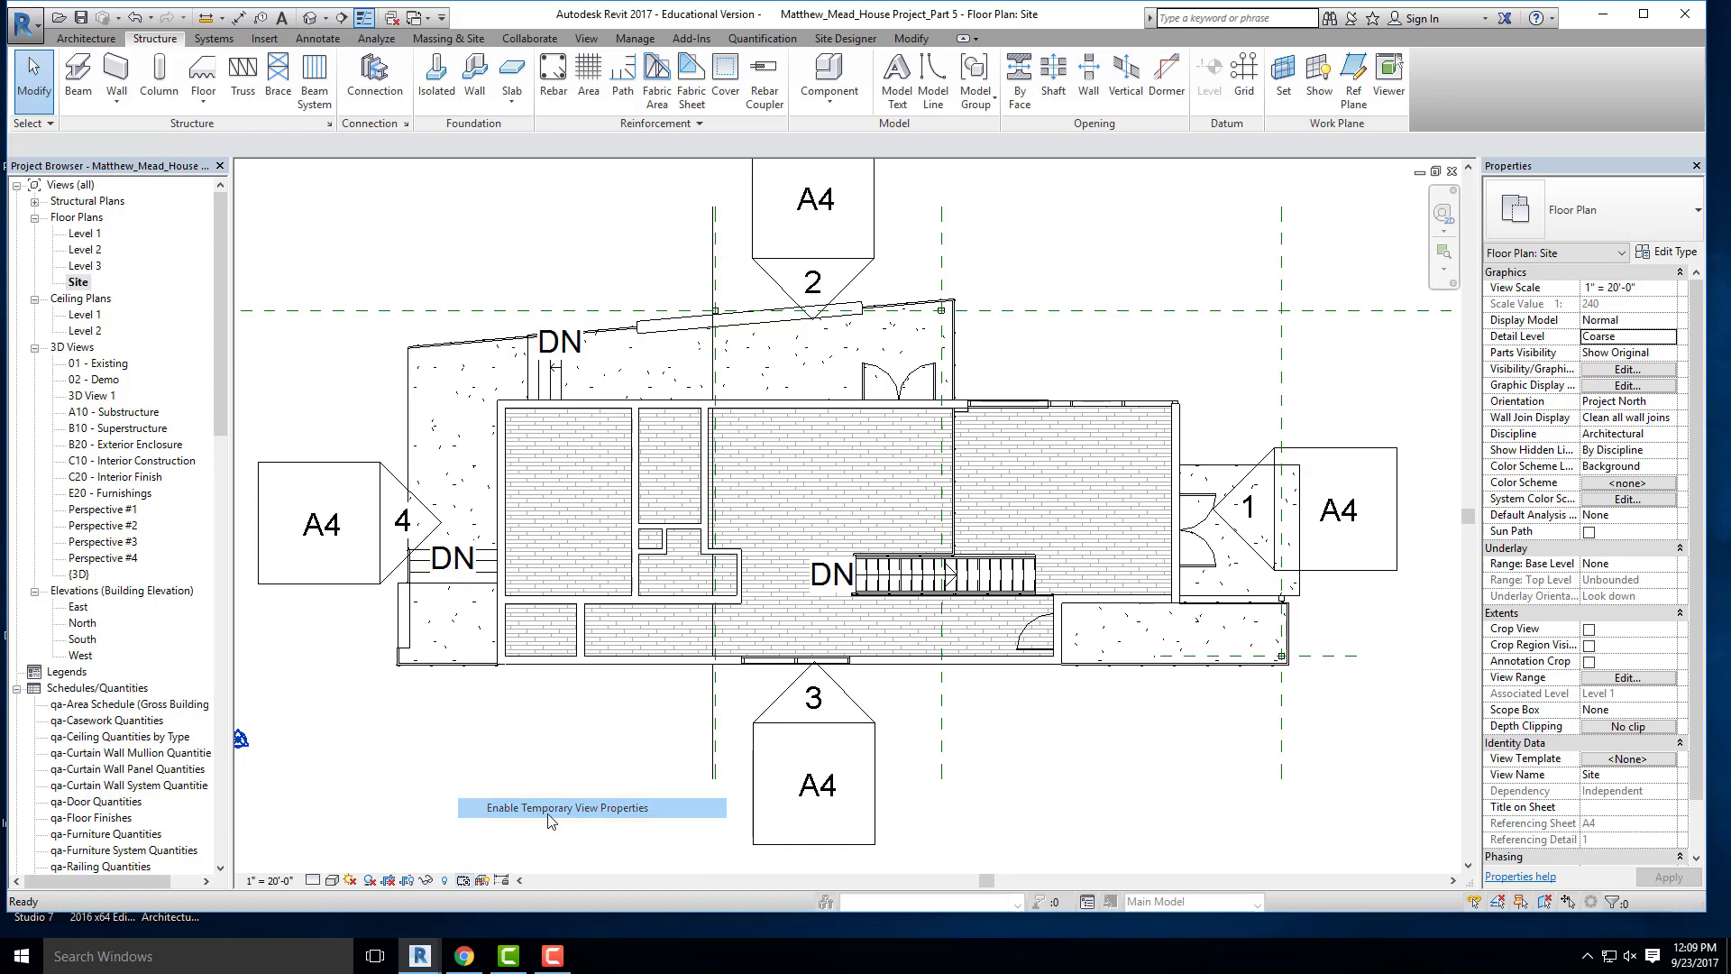
pyautogui.click(312, 880)
pyautogui.click(334, 863)
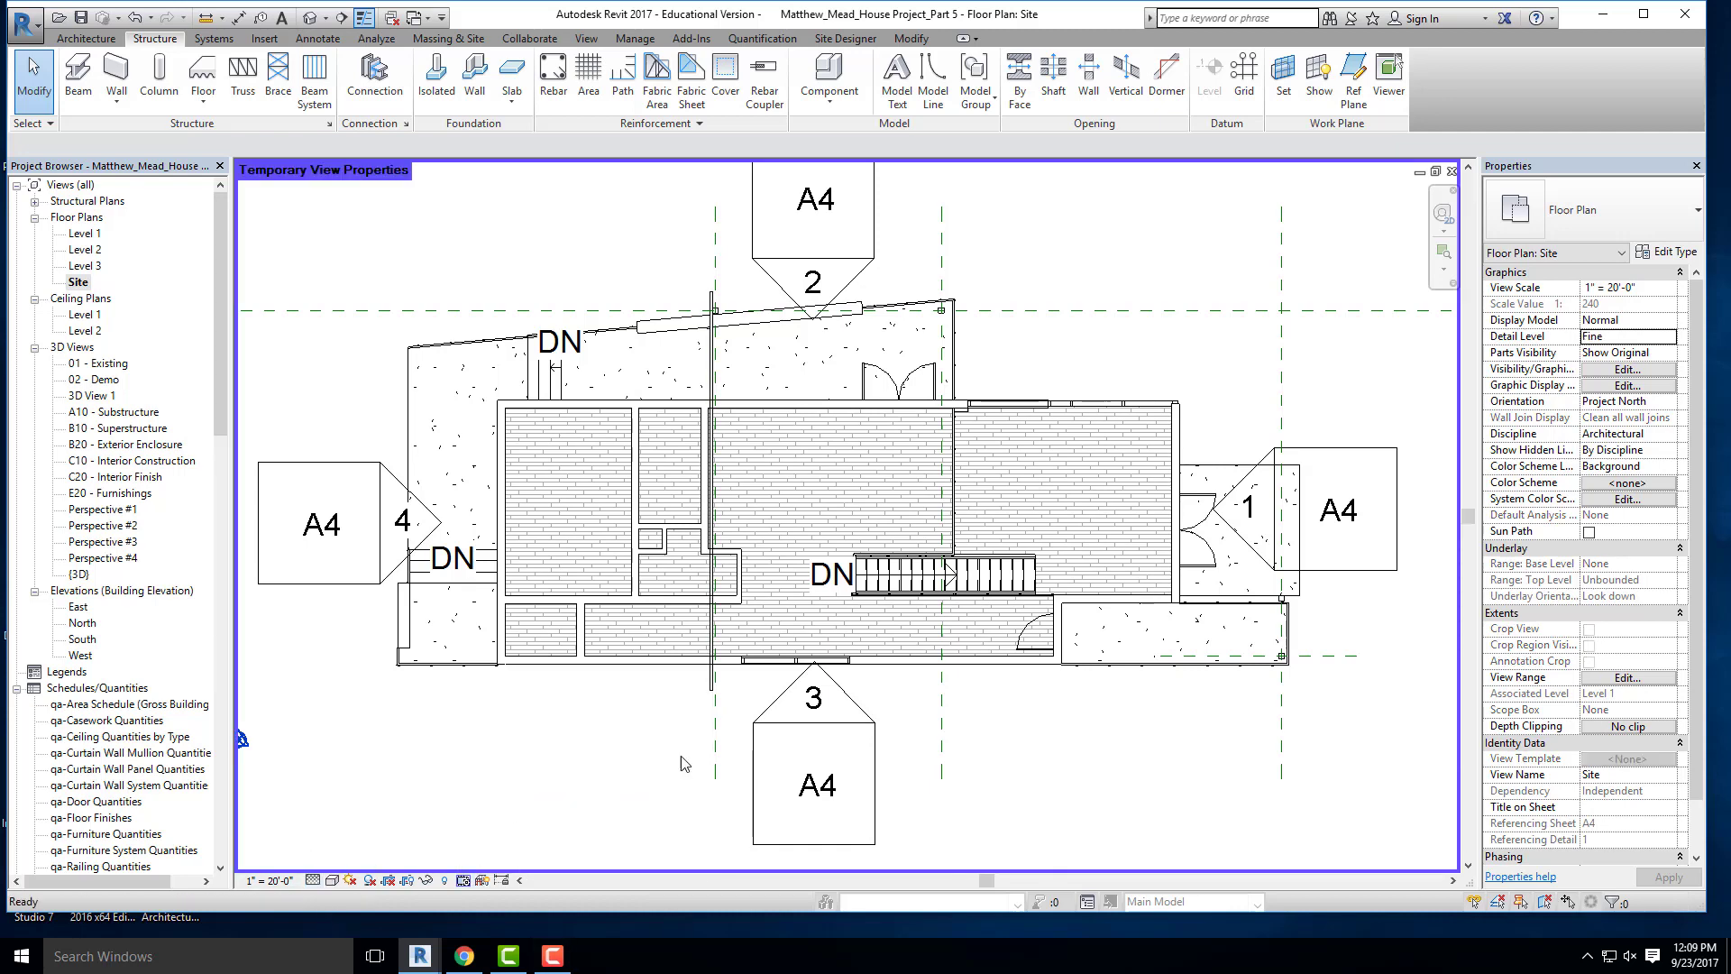
# - Mirror a copy of the C10X25 beam about the vertical reference plane so the pair flanks the rear column
pyautogui.scroll(6, 739, 390)
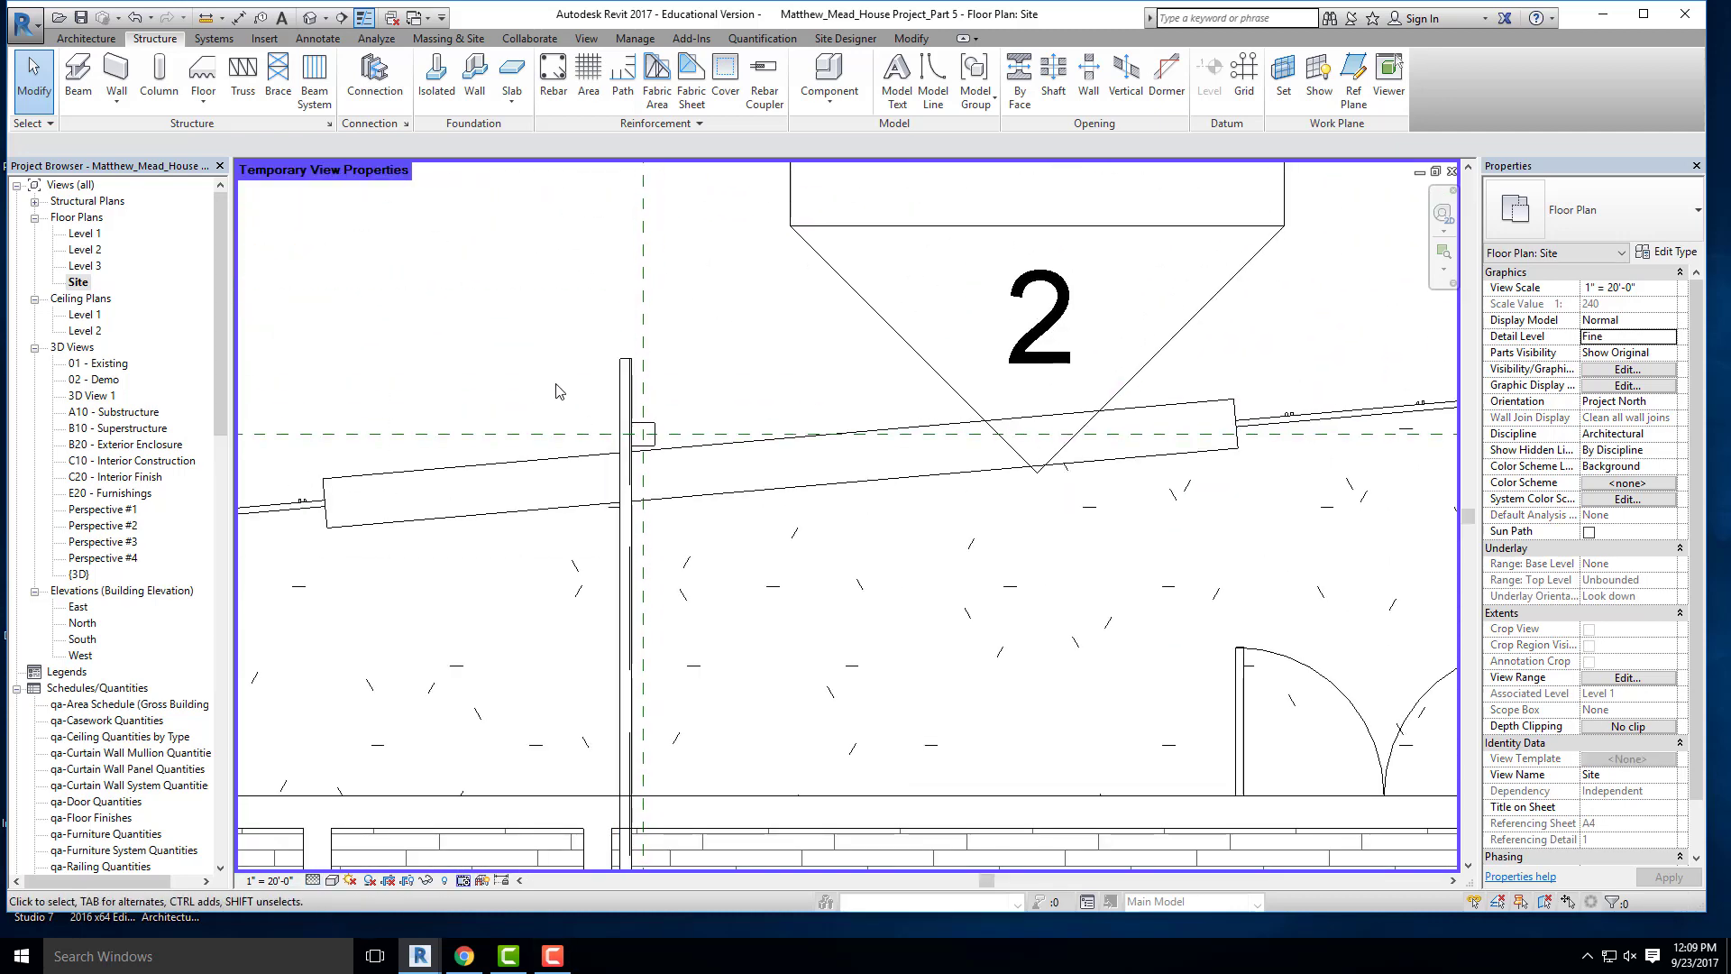
pyautogui.click(625, 400)
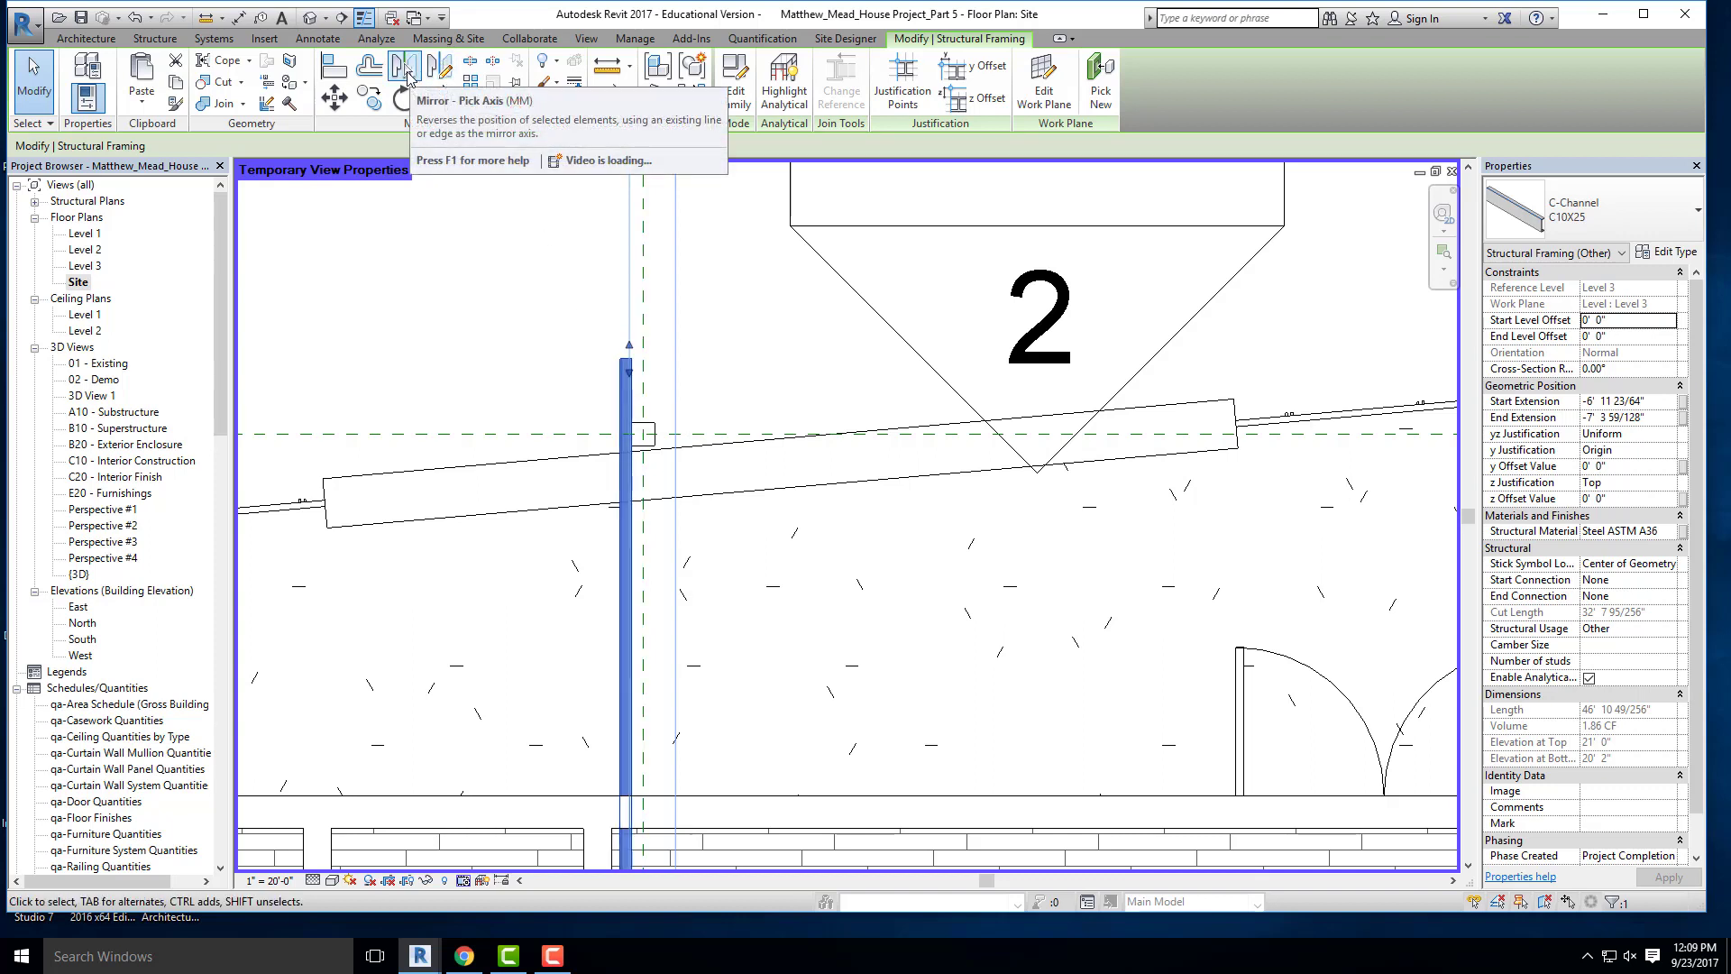
pyautogui.click(406, 72)
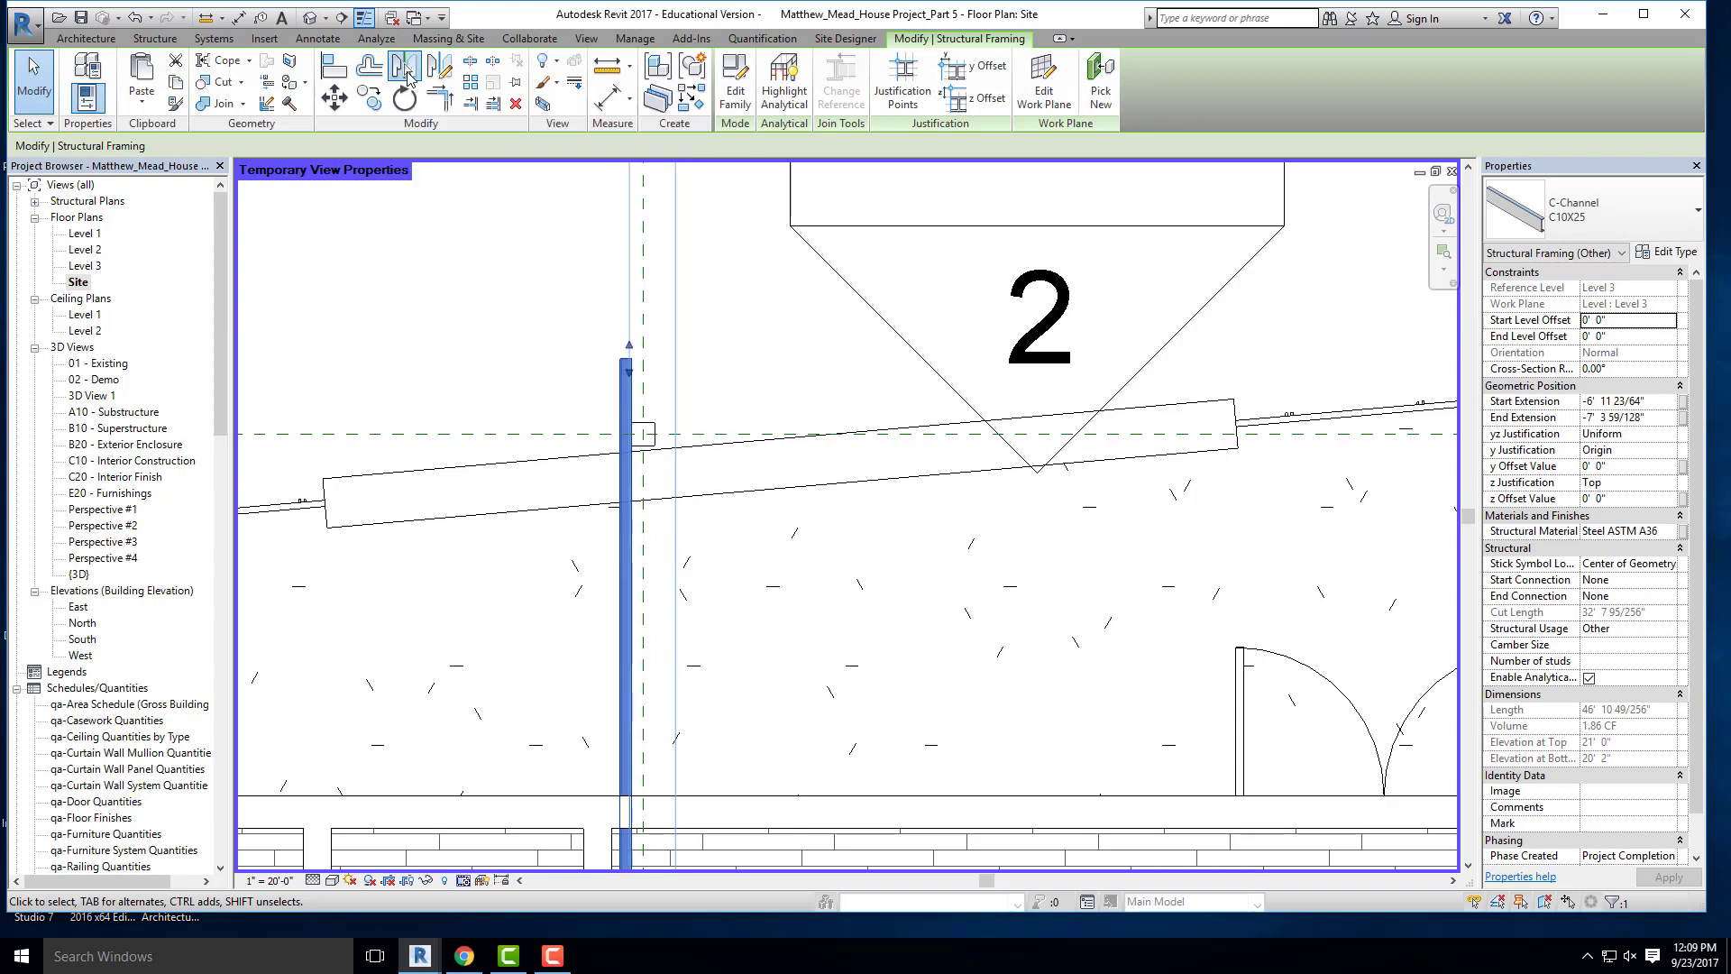
pyautogui.click(643, 293)
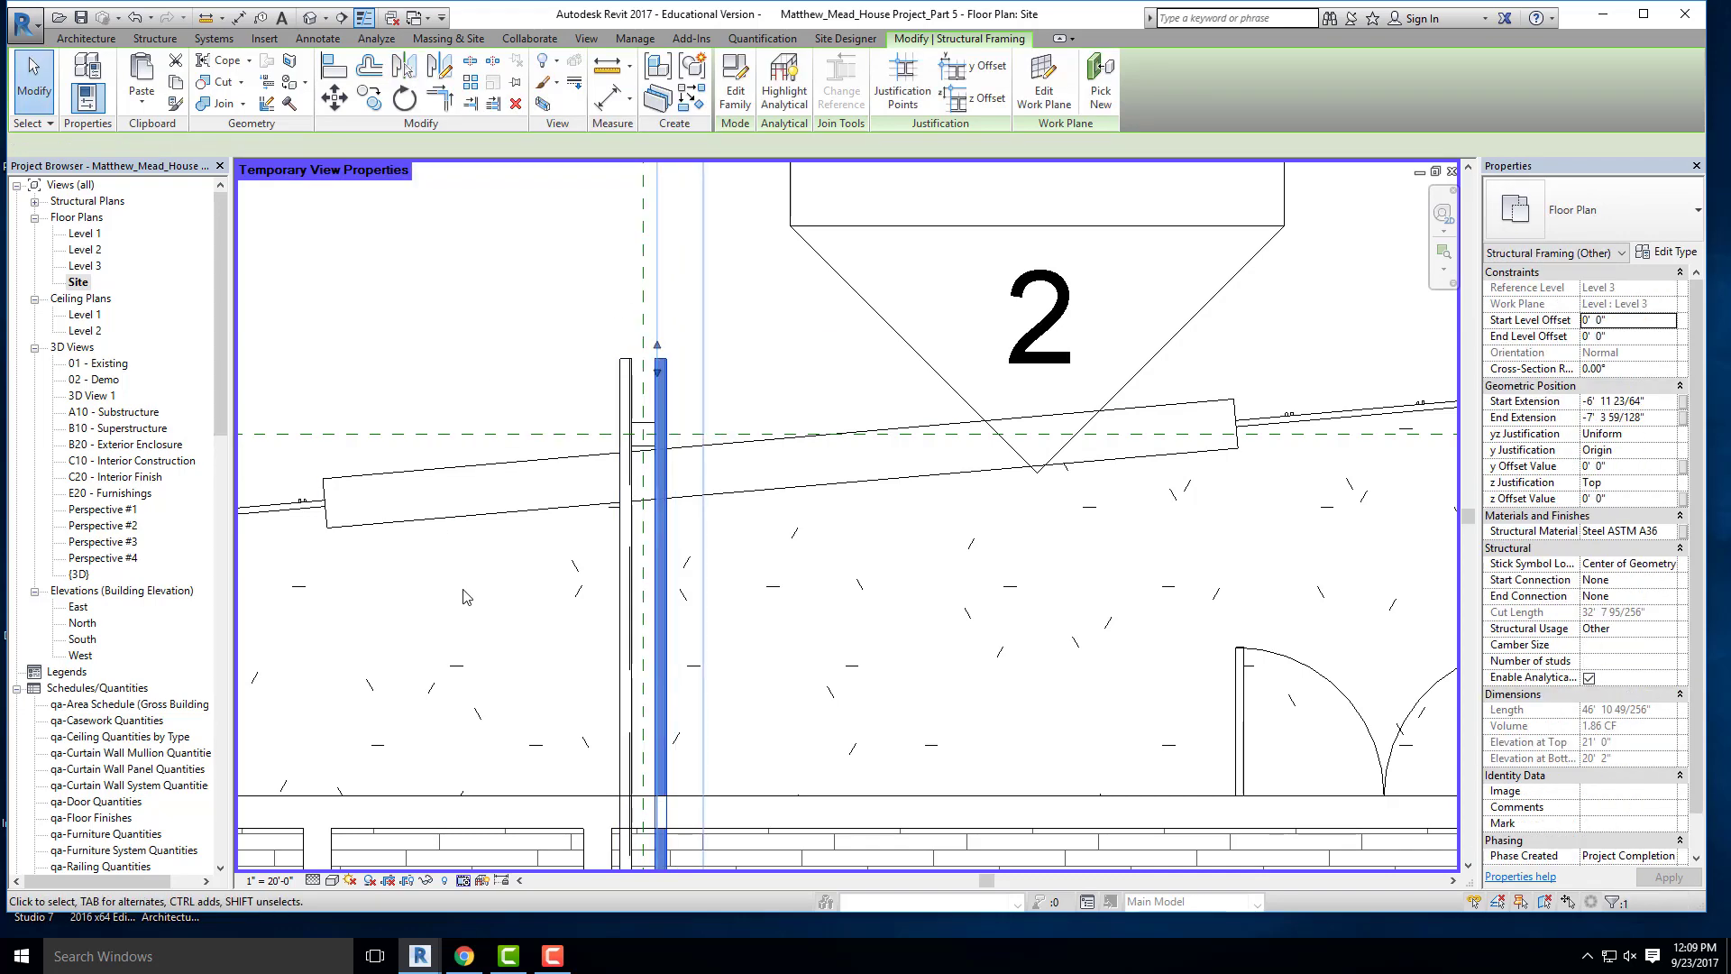
pyautogui.scroll(-6, 571, 338)
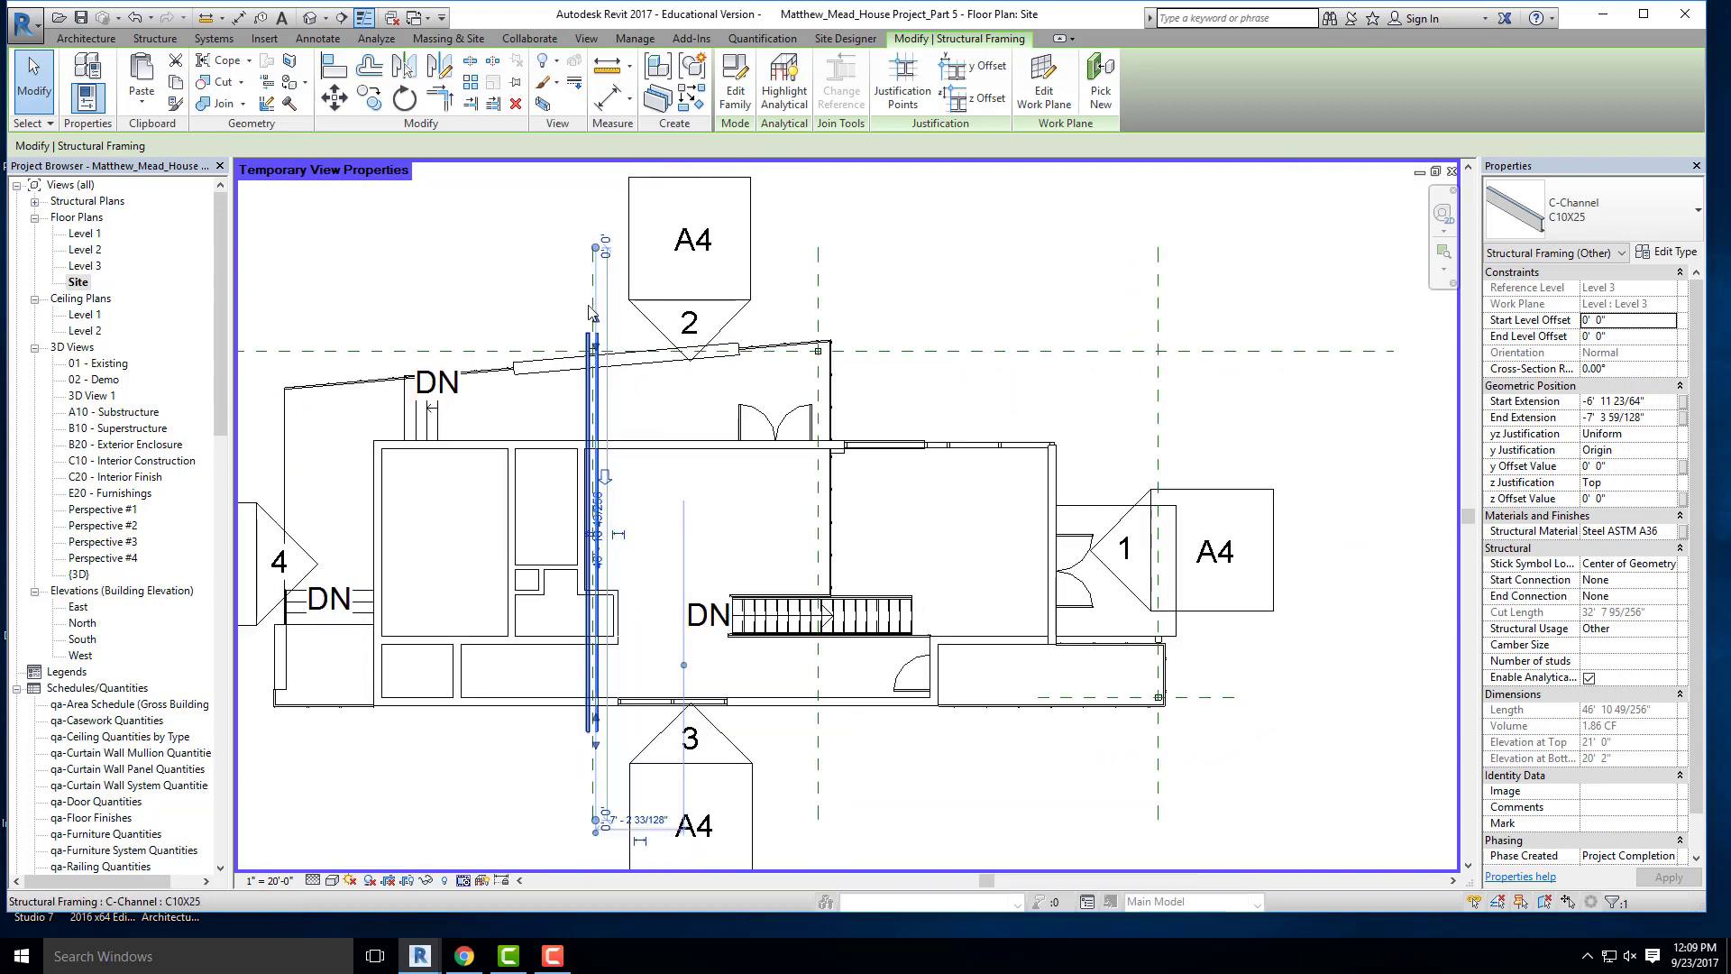
pyautogui.scroll(2, 573, 698)
pyautogui.click(546, 686)
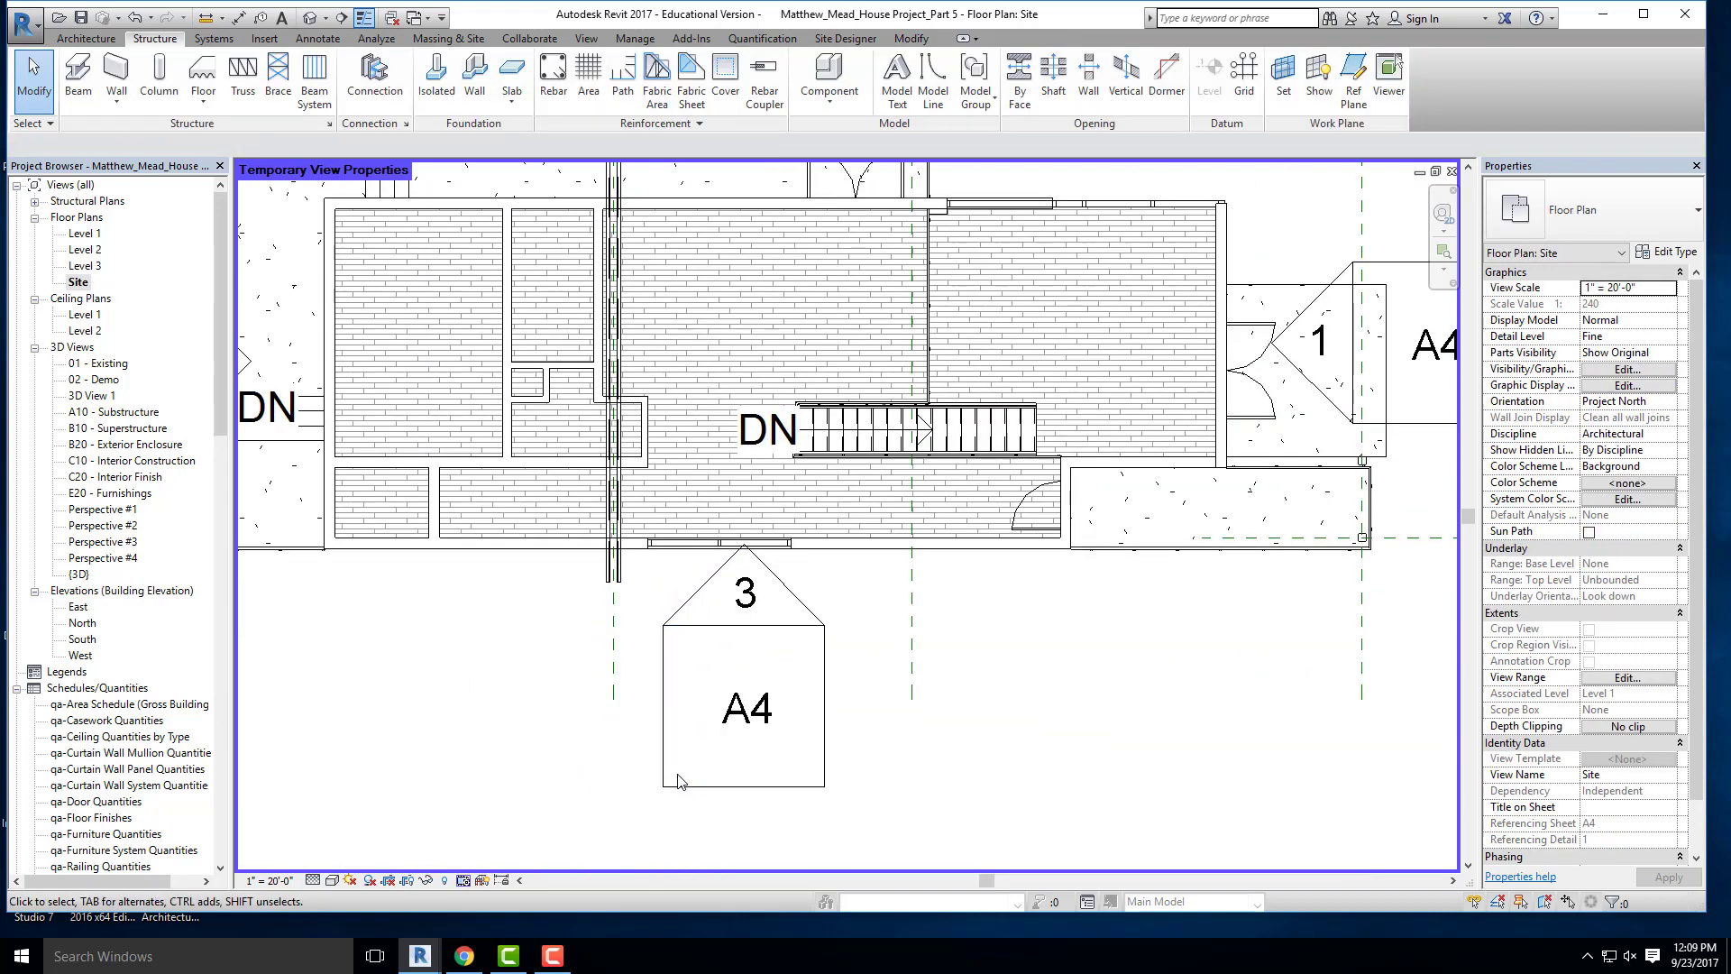
pyautogui.scroll(1, 621, 462)
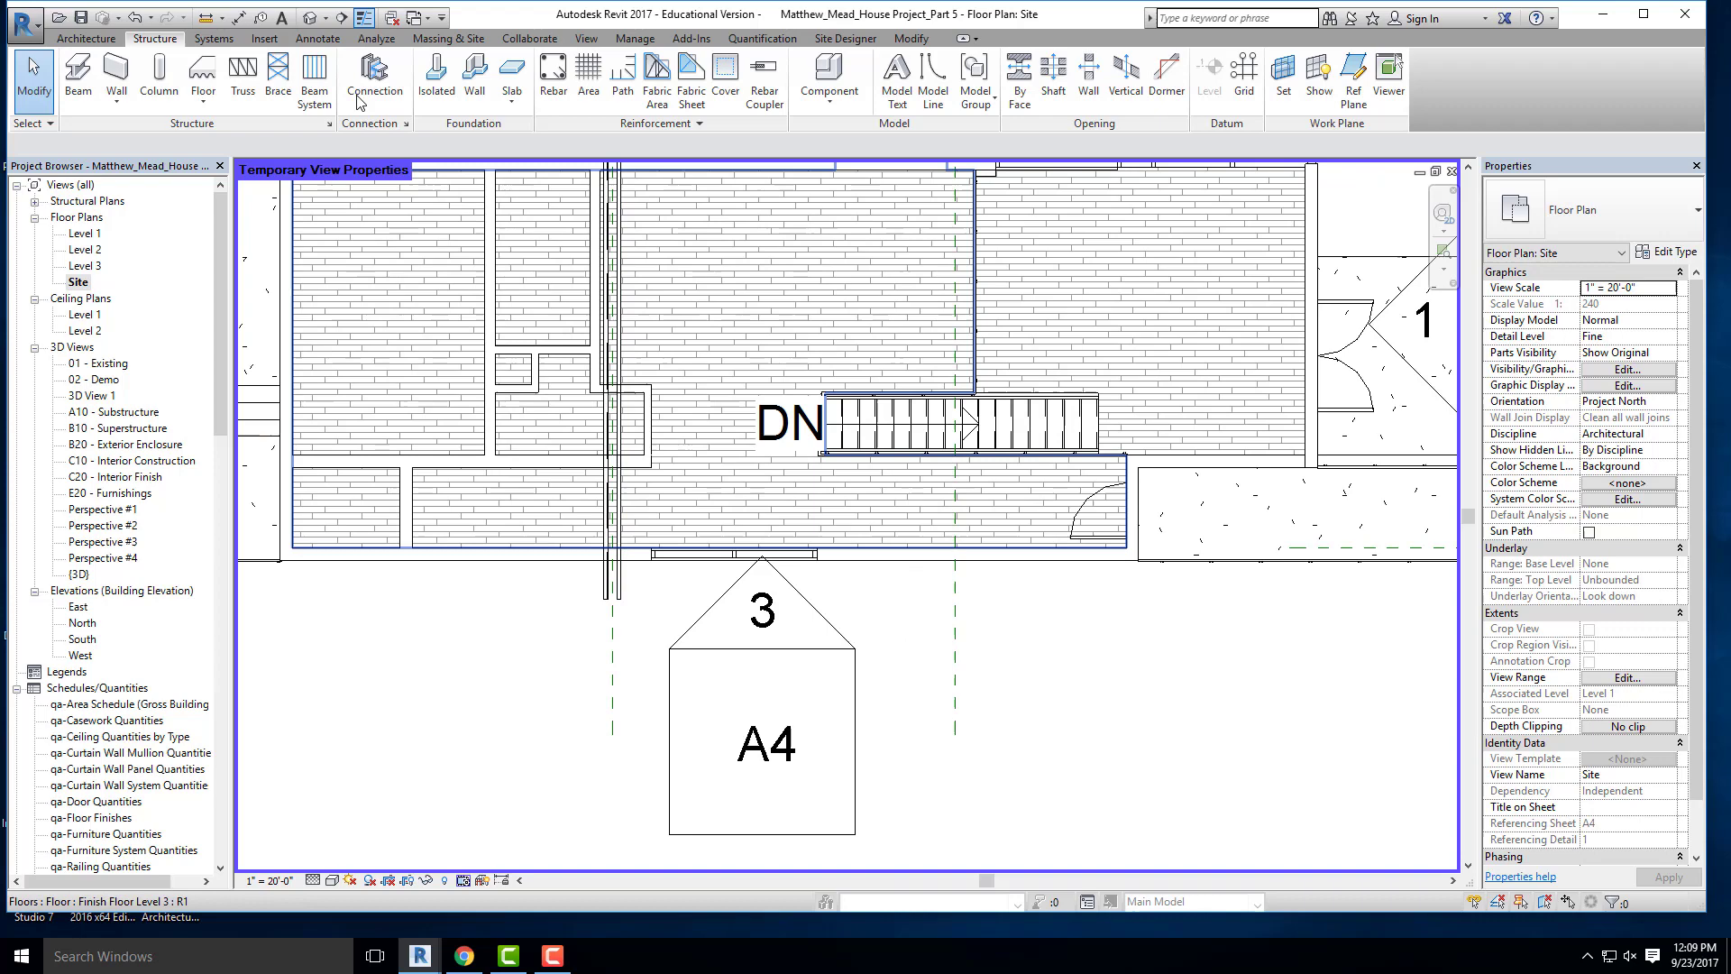
# - Open the default 3D view and compare the mirrored beam pair with the 3D illustration in the Part 6 PDF
pyautogui.click(311, 21)
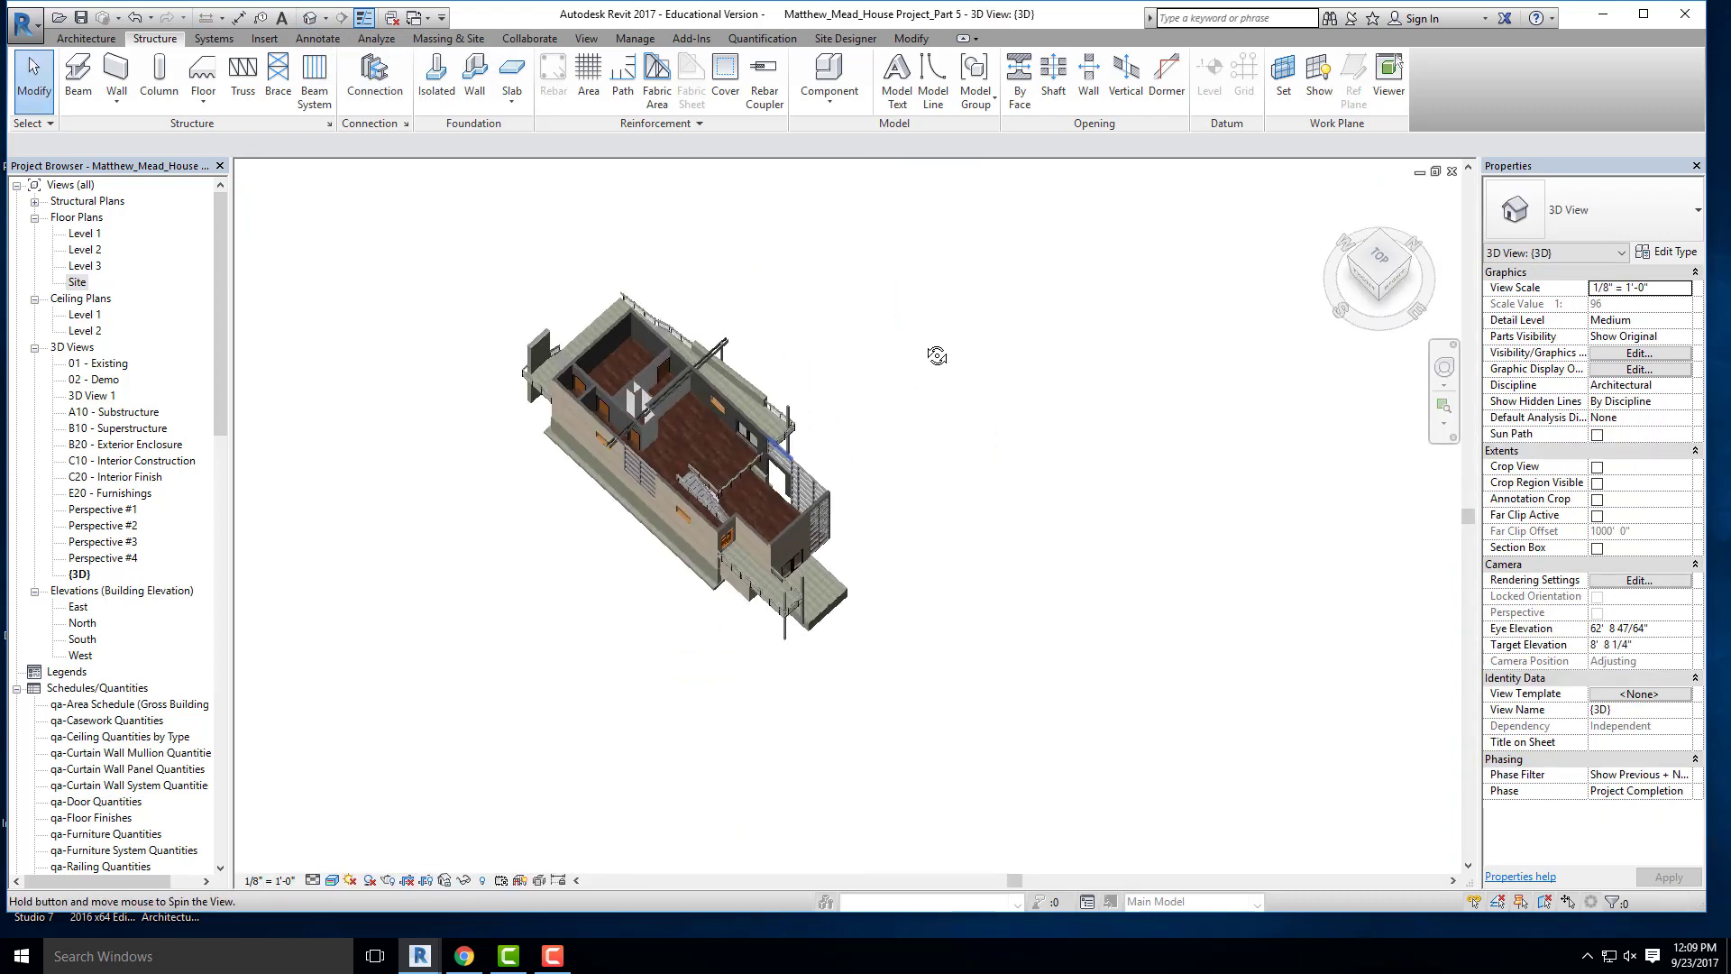
pyautogui.keyDown('shift'); pyautogui.moveTo(797, 489); pyautogui.dragTo(924, 416, button='middle'); pyautogui.keyUp('shift')
pyautogui.click(463, 956)
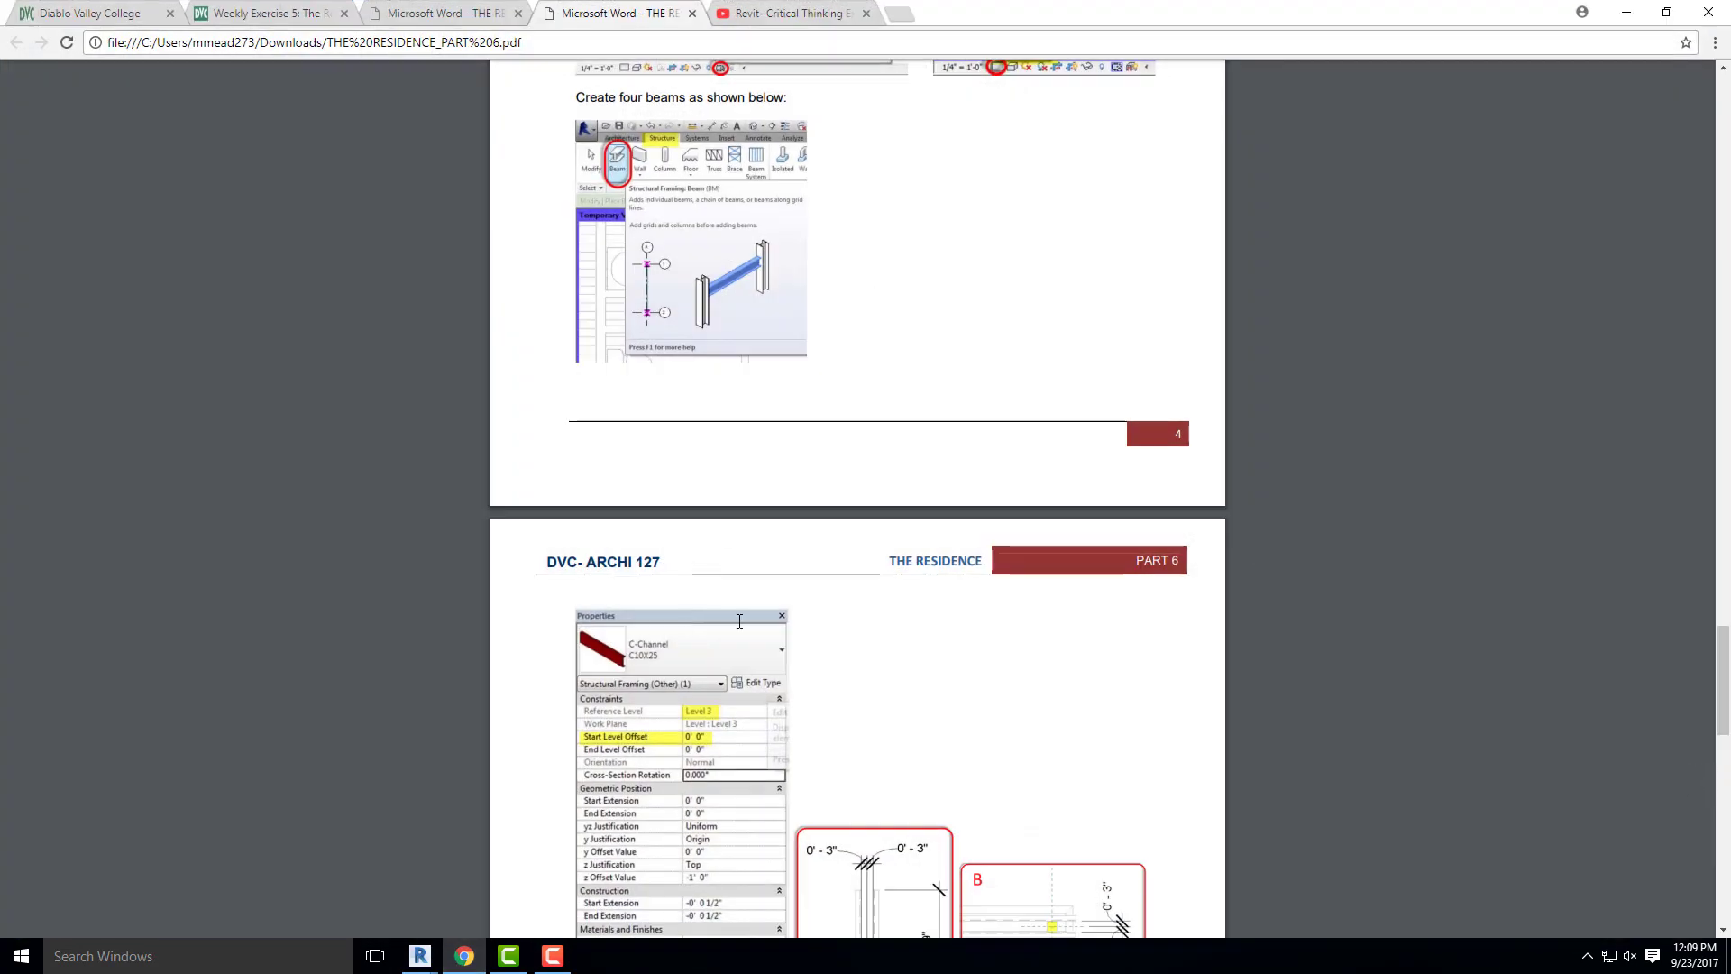
pyautogui.scroll(-5, 812, 685)
pyautogui.scroll(-7, 811, 685)
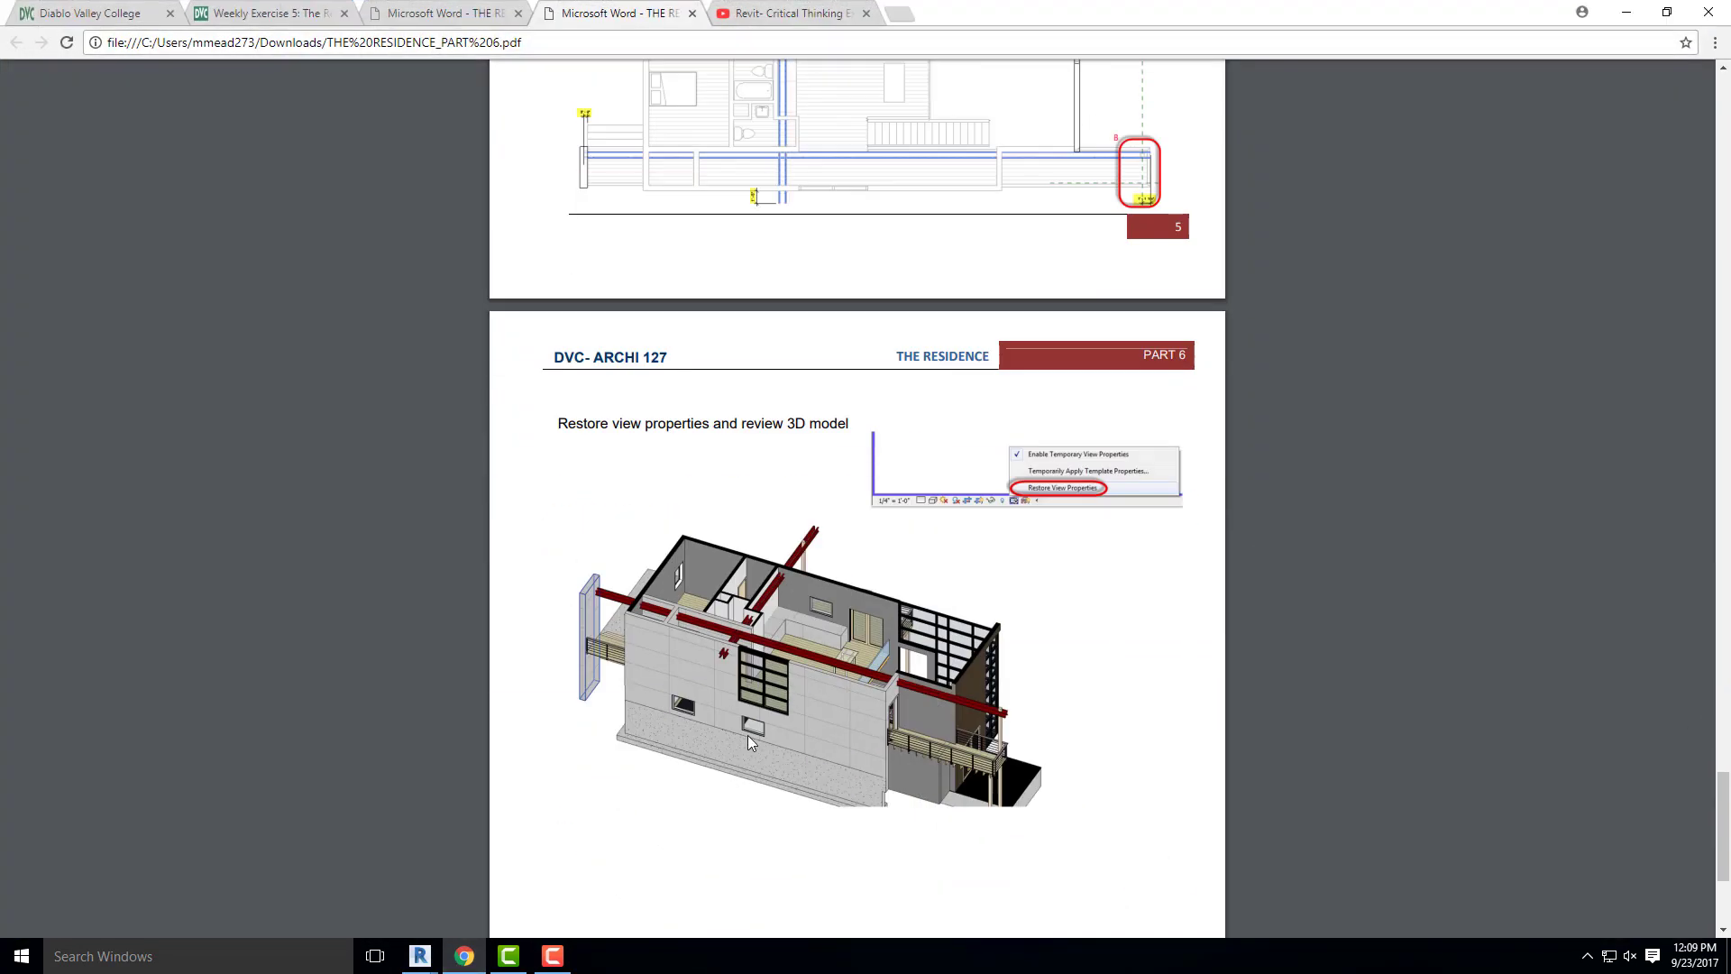
pyautogui.click(1625, 13)
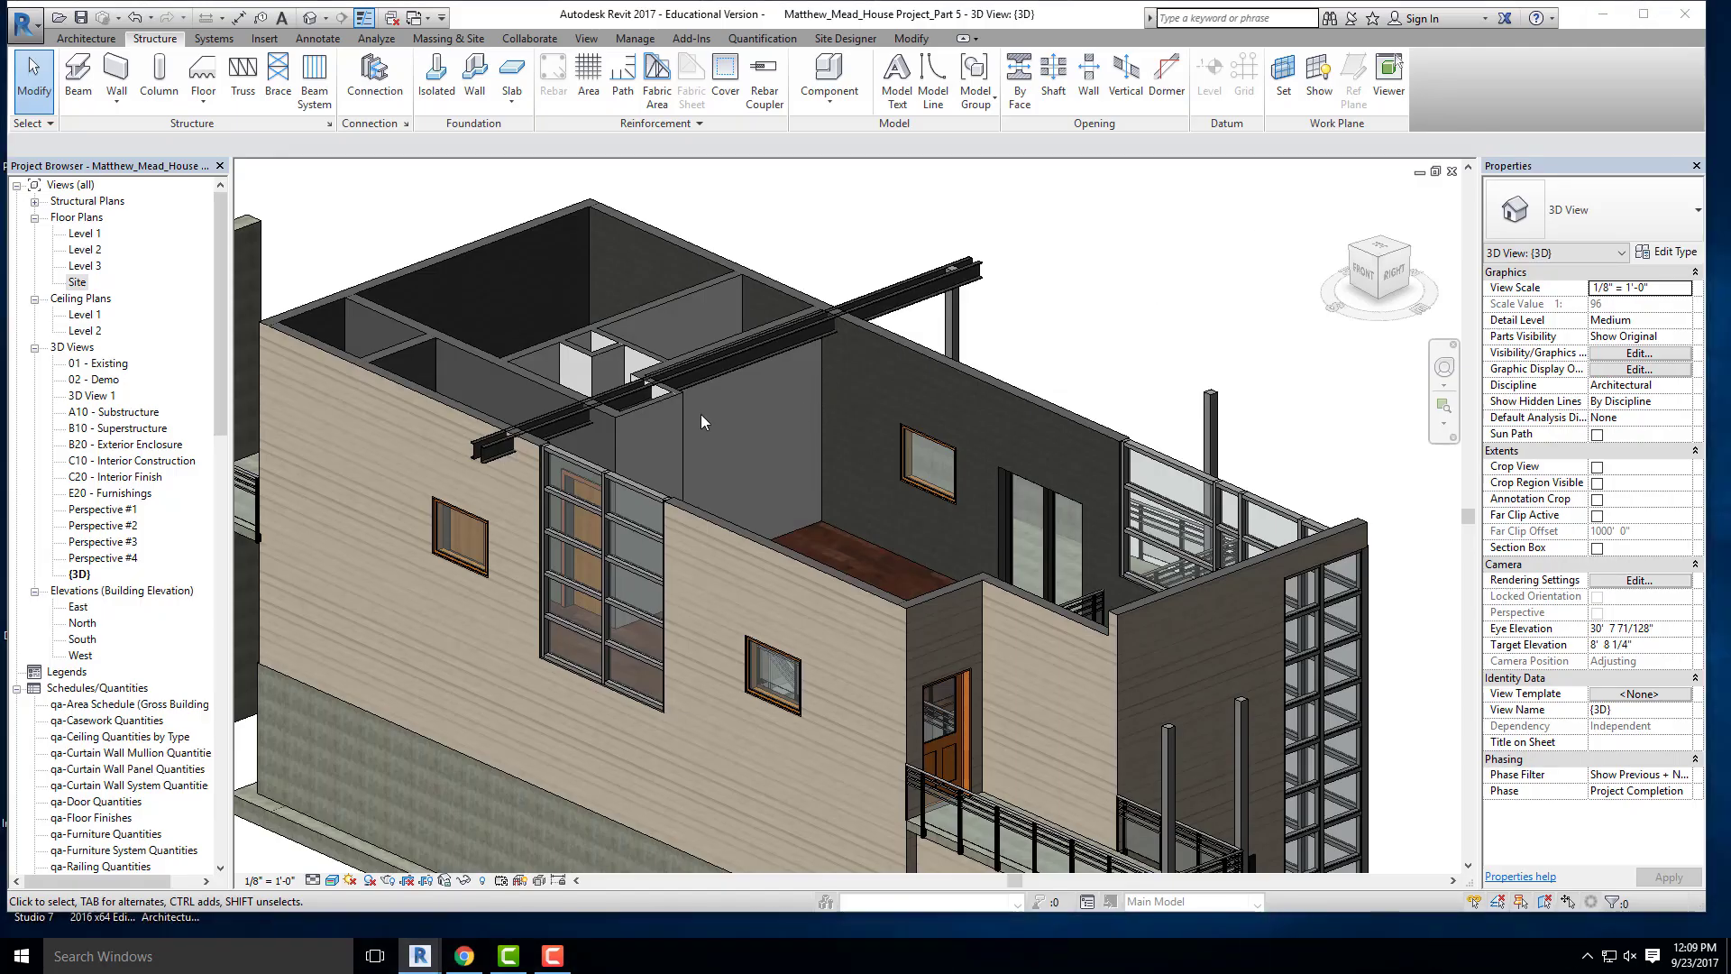
pyautogui.keyDown('shift'); pyautogui.moveTo(777, 377); pyautogui.dragTo(770, 411, button='middle'); pyautogui.keyUp('shift')
pyautogui.click(926, 283)
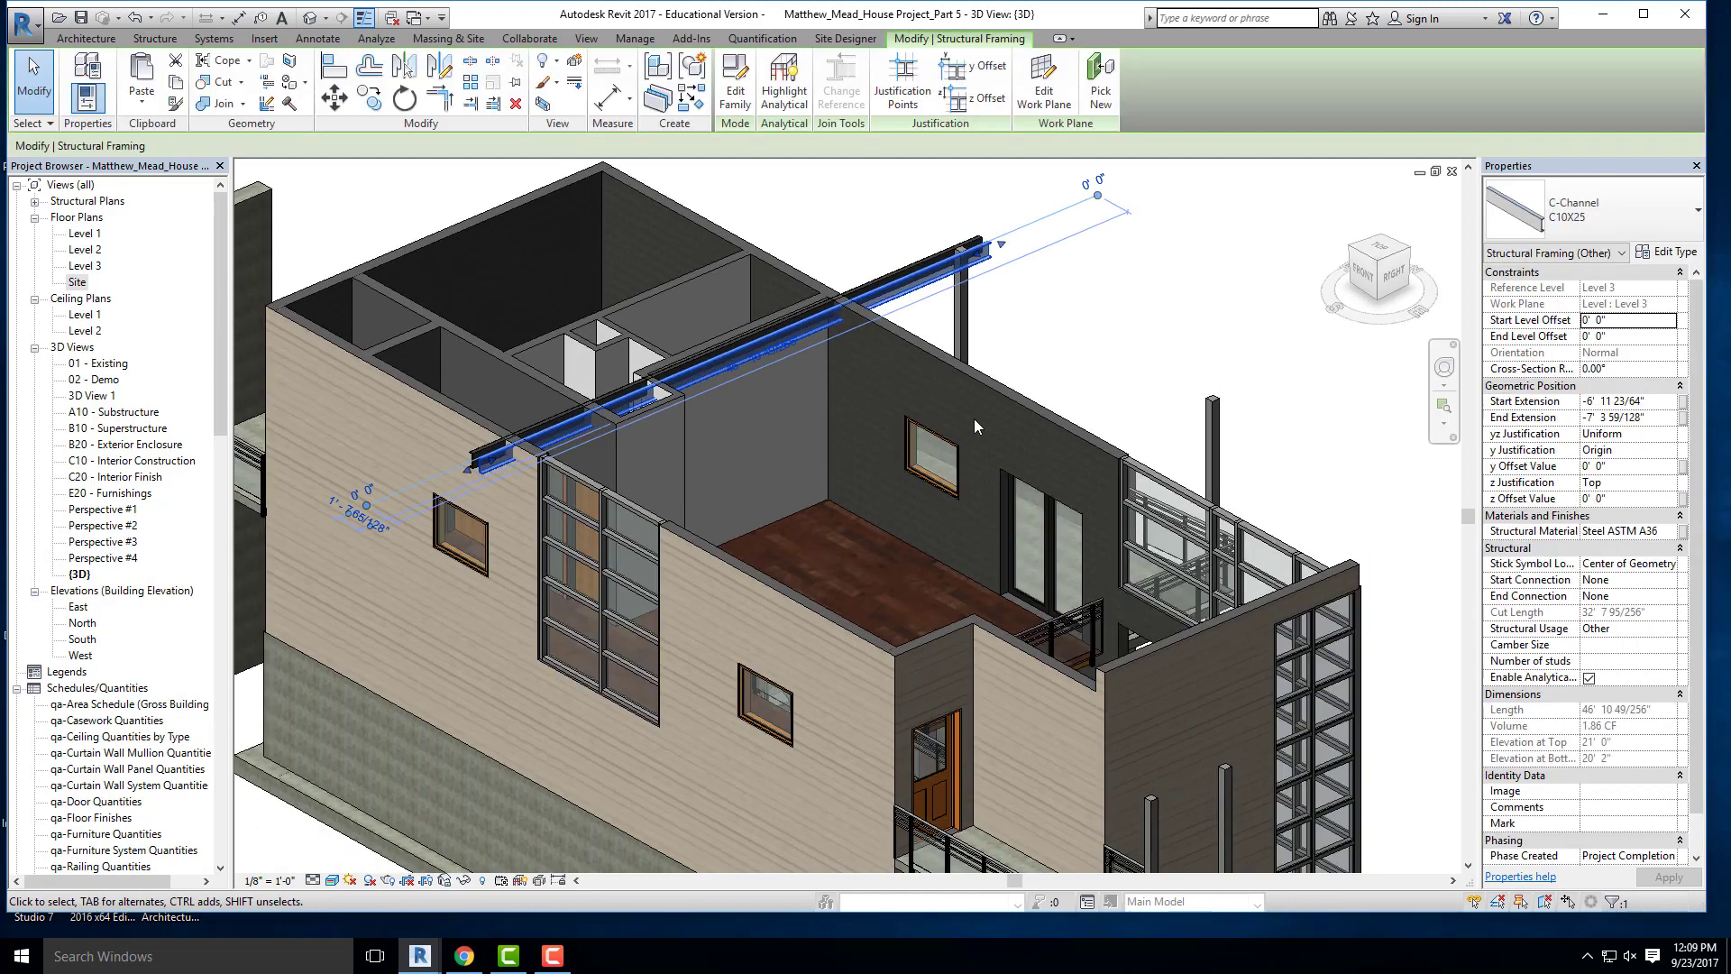
pyautogui.click(1668, 252)
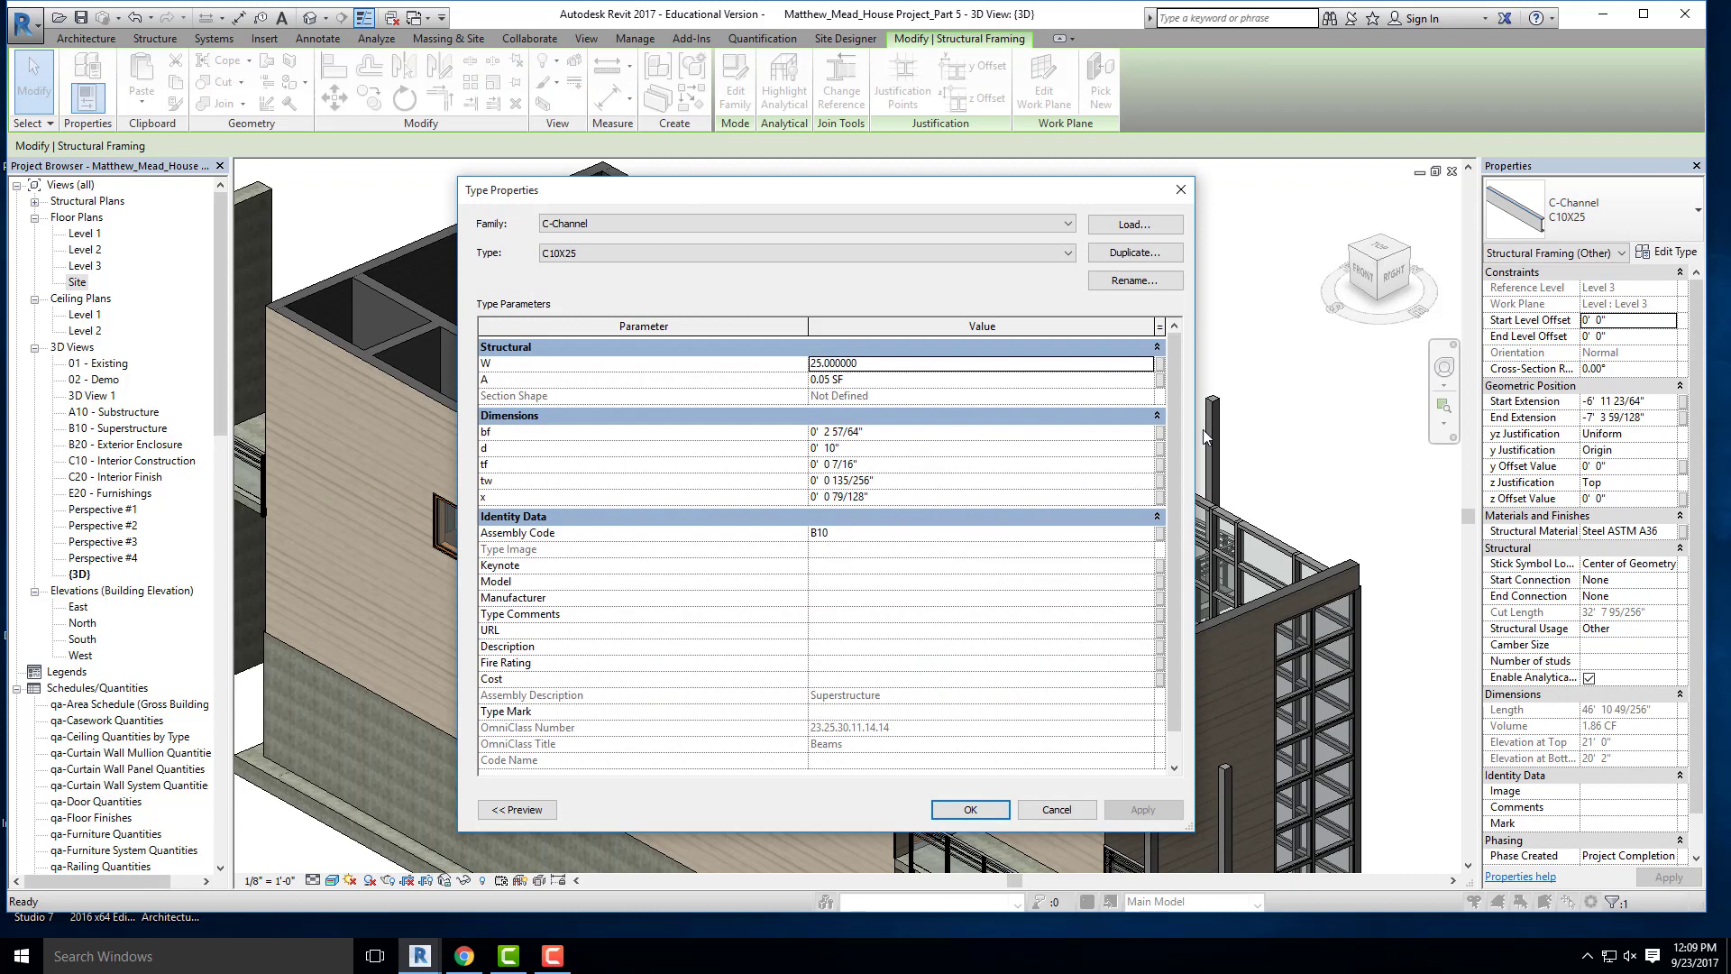
pyautogui.click(1180, 189)
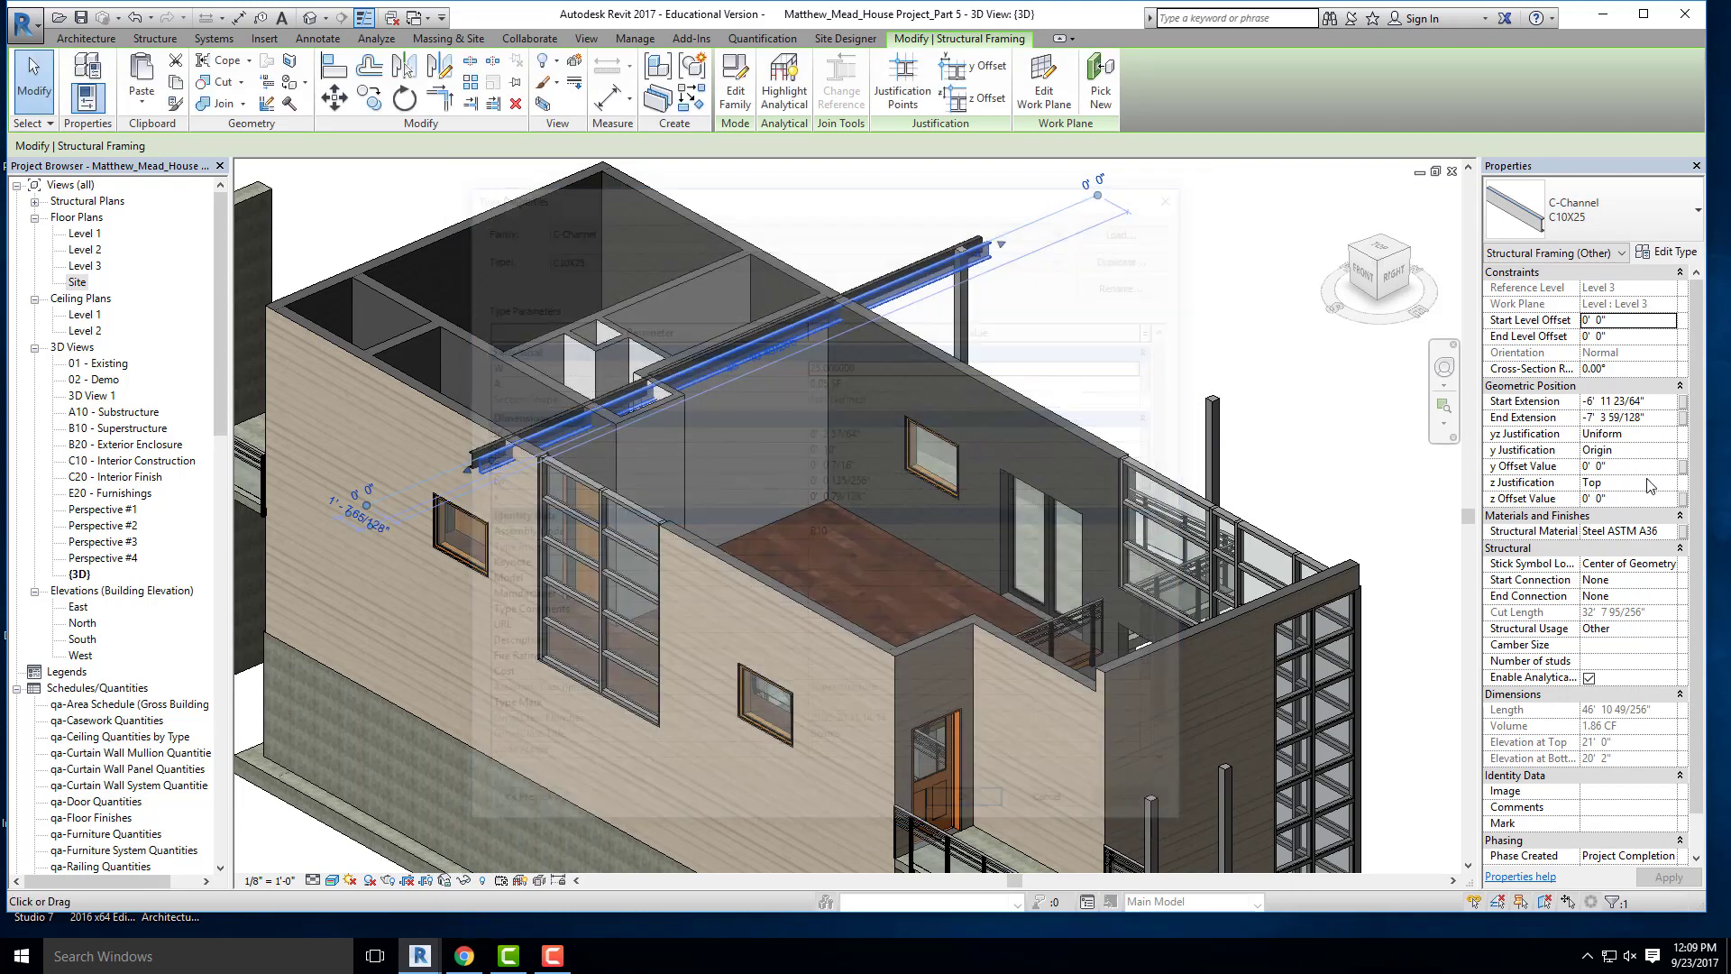
pyautogui.click(1429, 522)
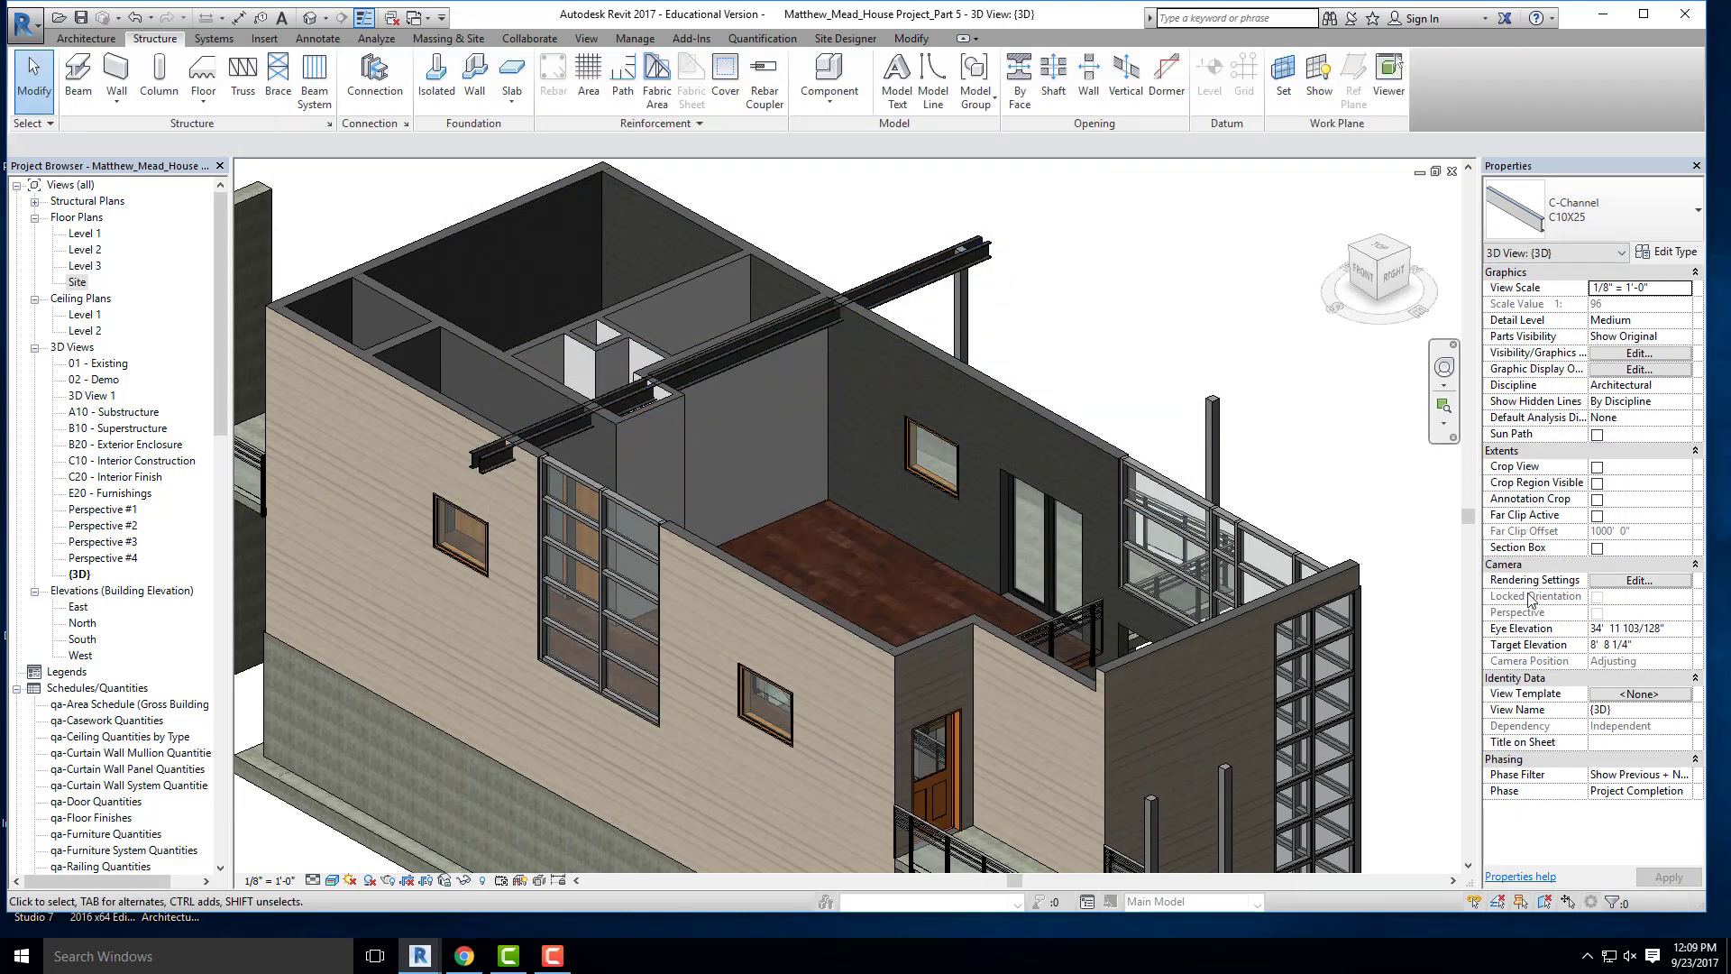
# - For one C10X25 beam's structural material, duplicate Steel ASTM A36 and name the copy Steel ASTM A36(Red)
pyautogui.click(916, 284)
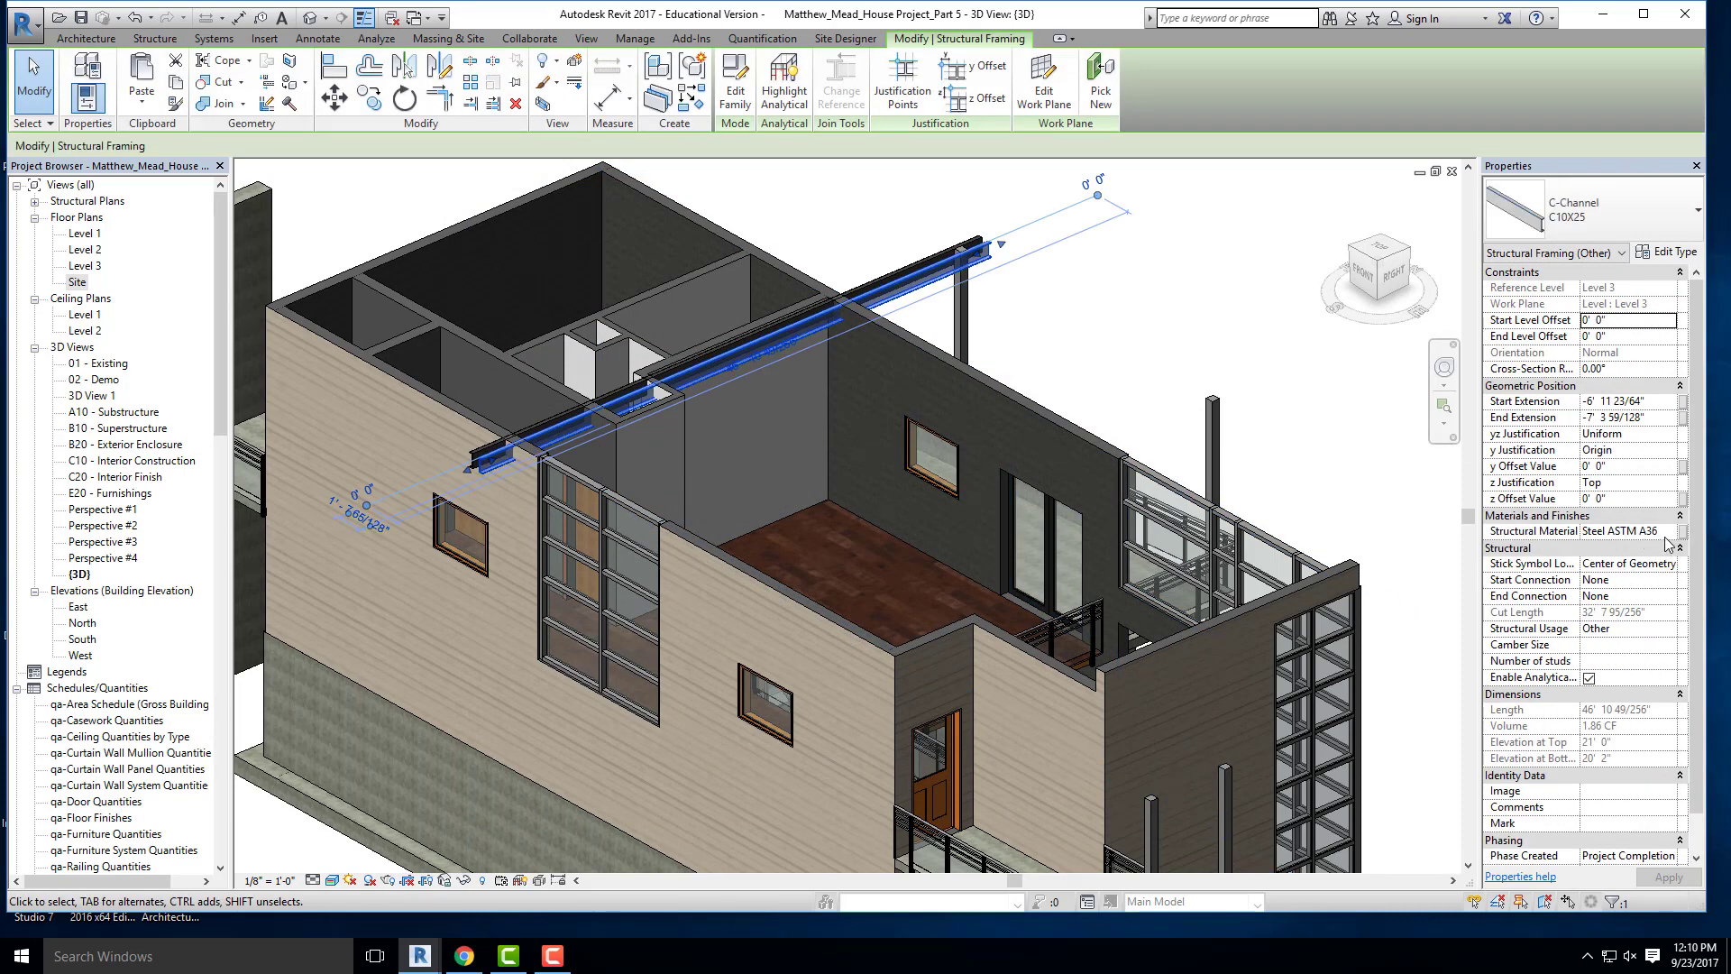
pyautogui.click(1667, 534)
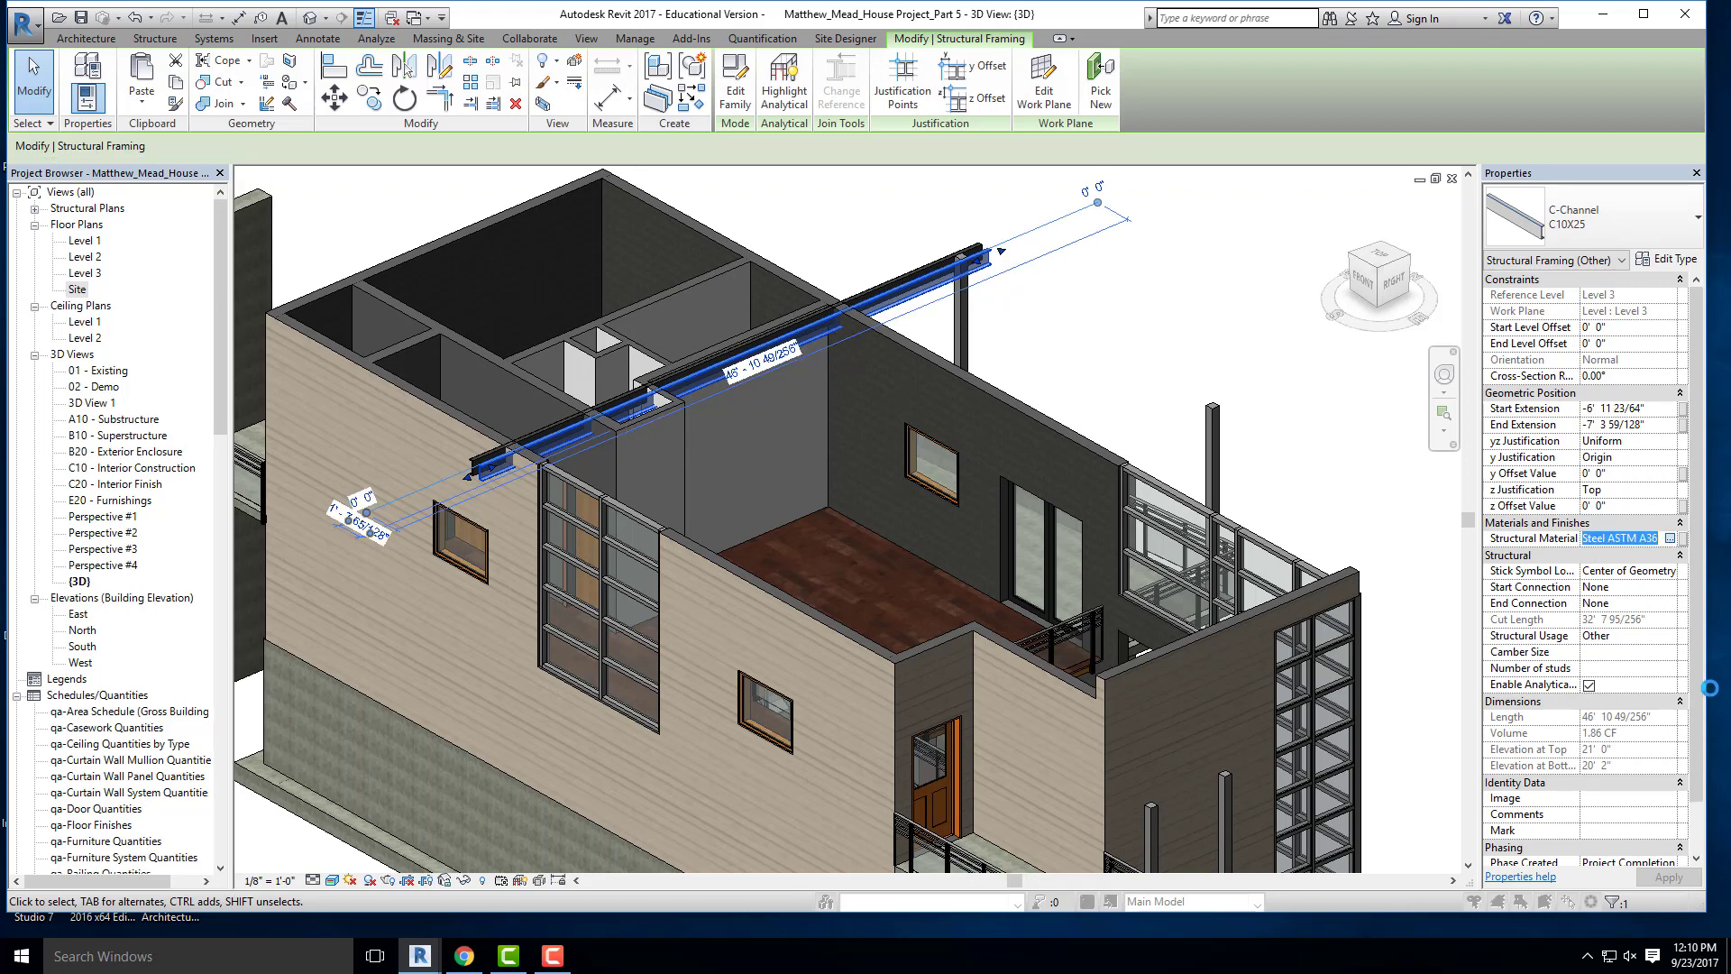
pyautogui.click(1670, 539)
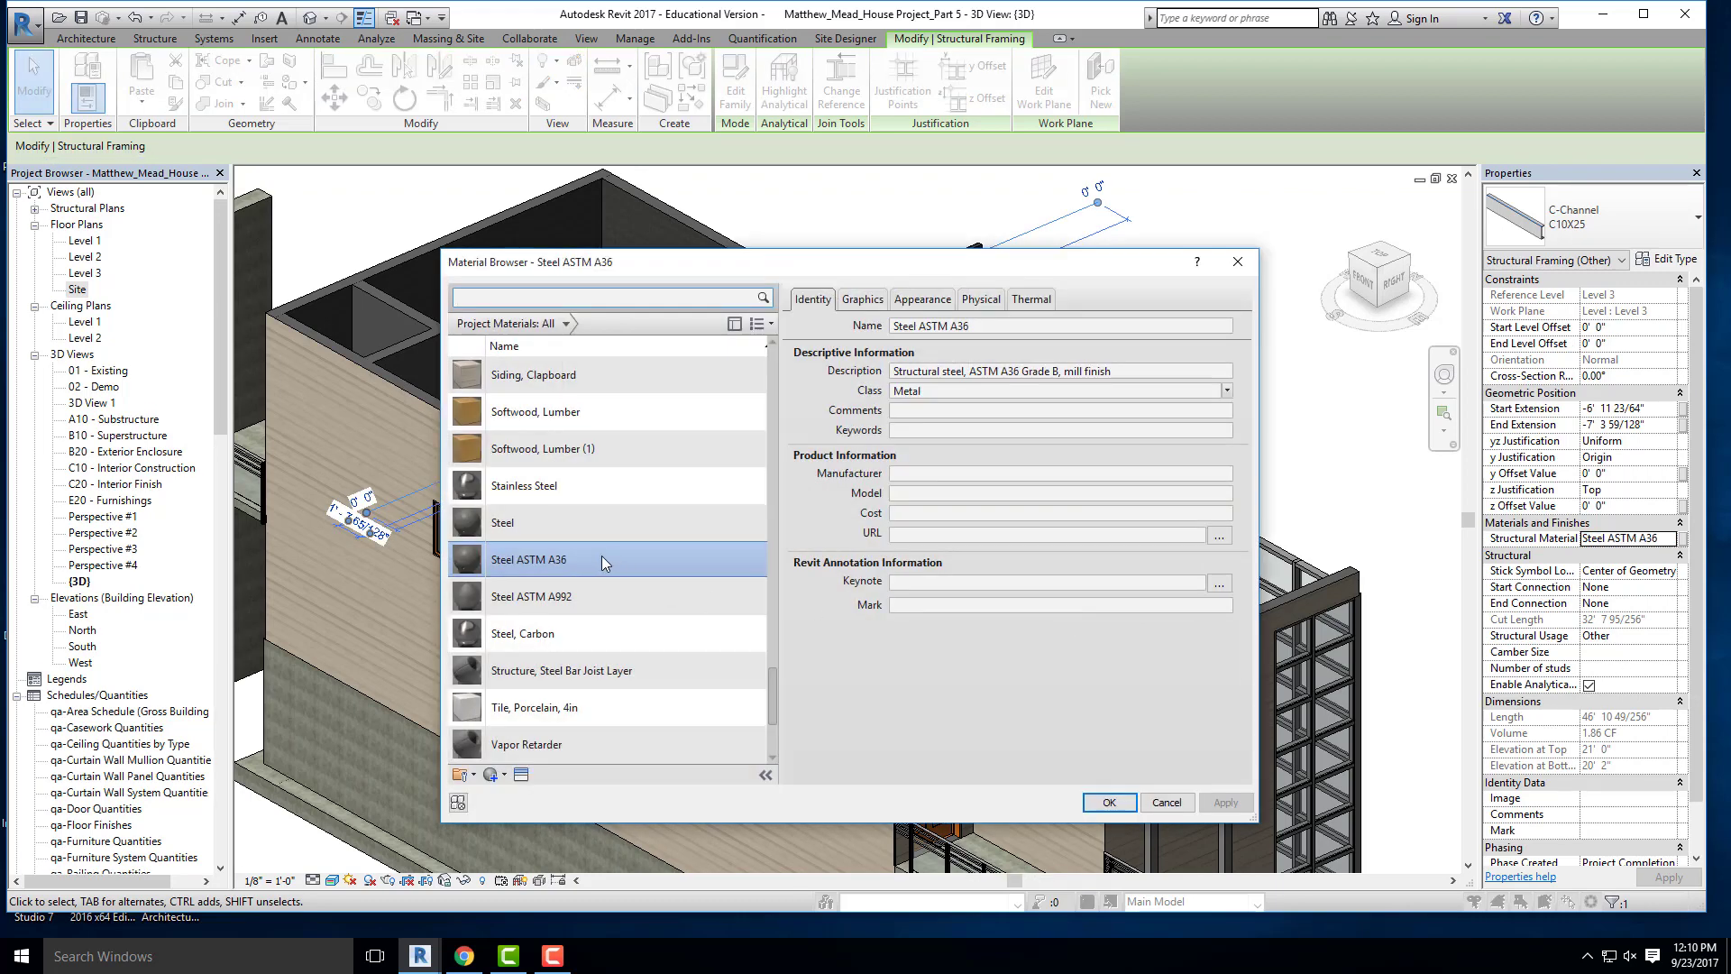
pyautogui.rightClick(537, 565)
pyautogui.click(561, 599)
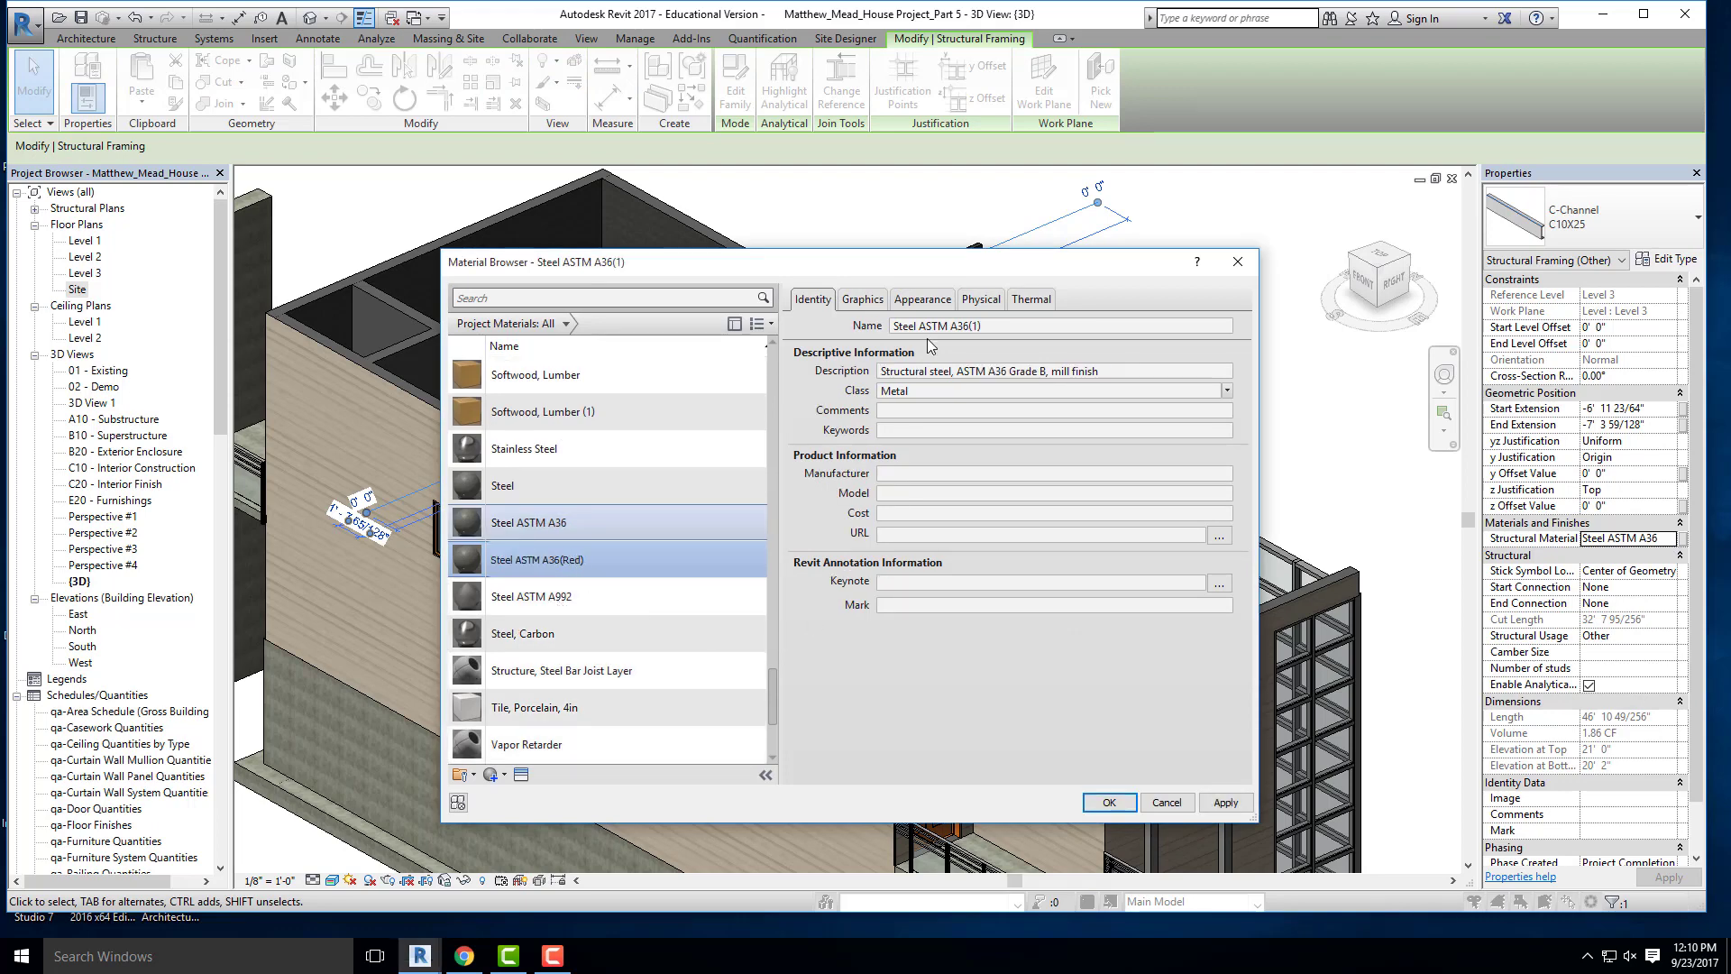
# - Duplicate the new material's appearance asset, enable a red tint of RGB 255 0 0, and apply the material to the beam
pyautogui.click(923, 299)
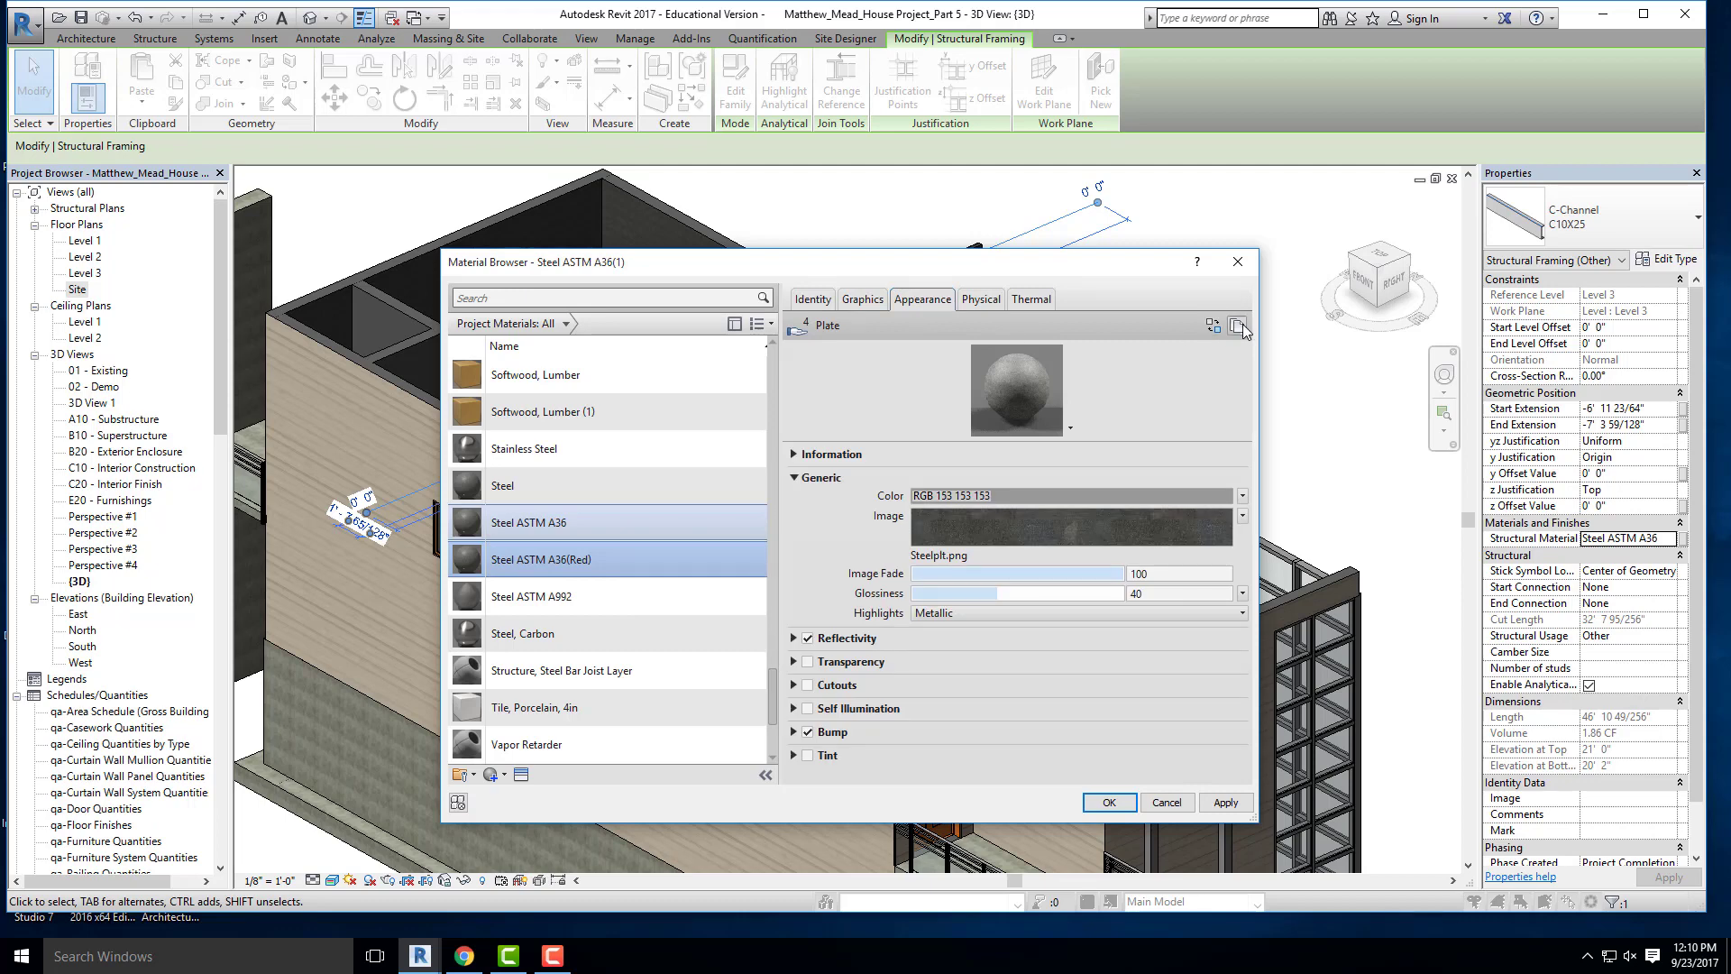
pyautogui.click(1237, 326)
pyautogui.click(808, 756)
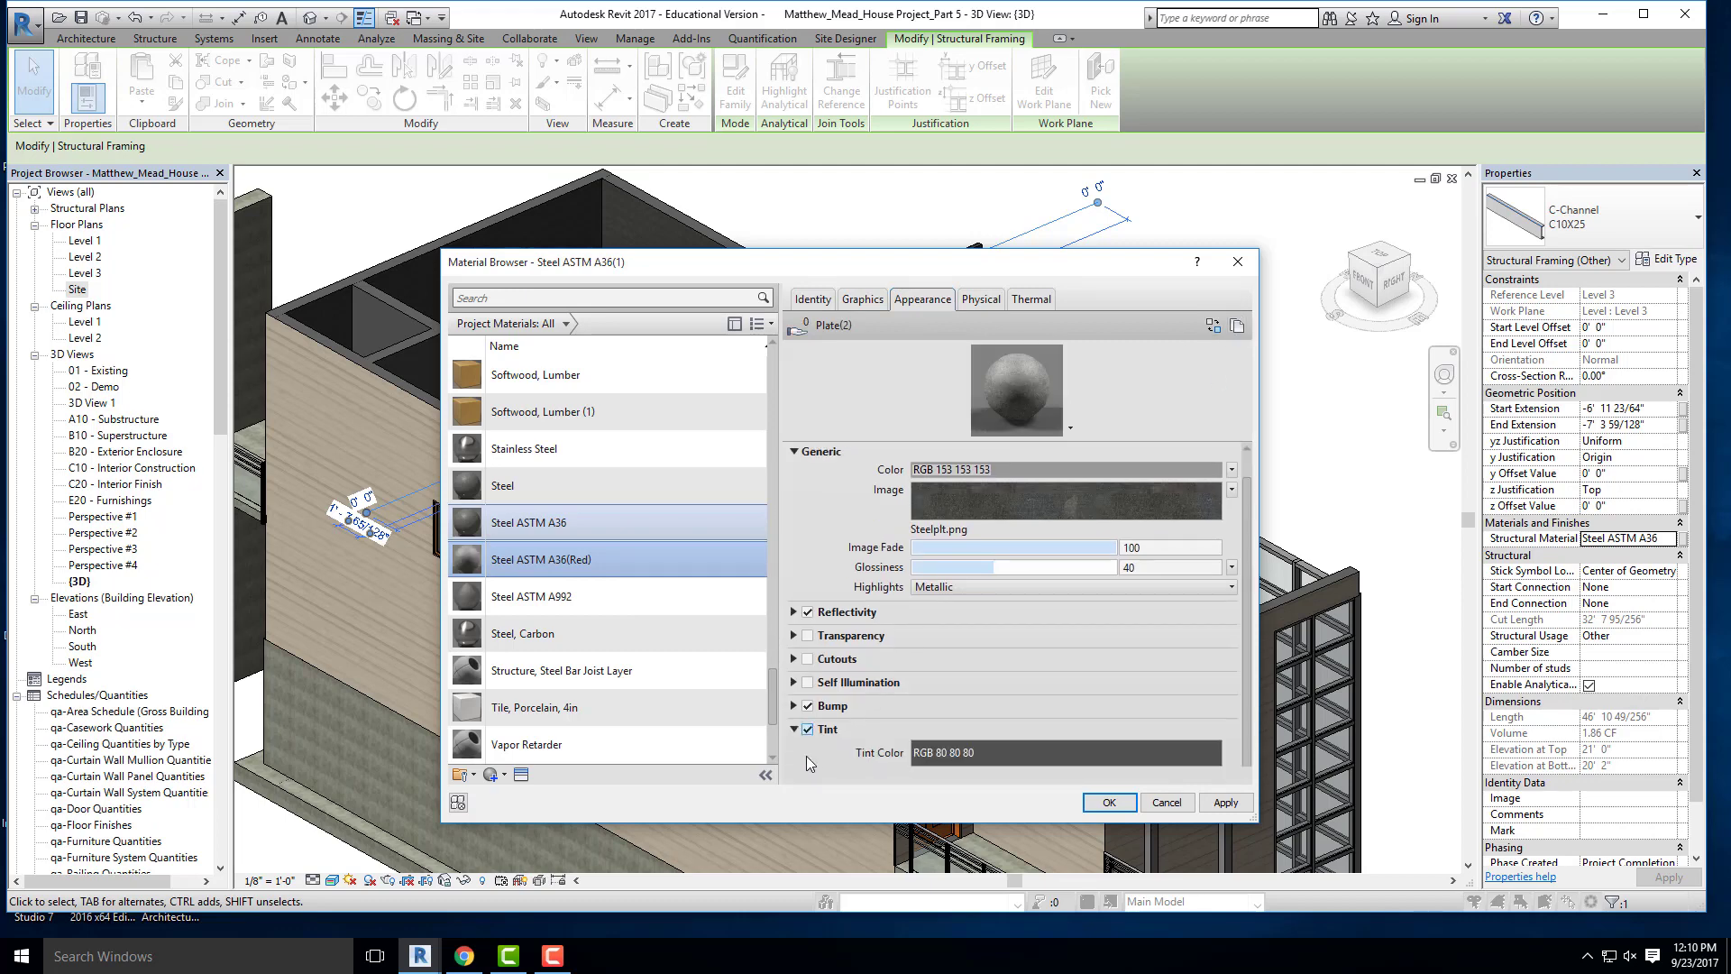
pyautogui.click(1037, 752)
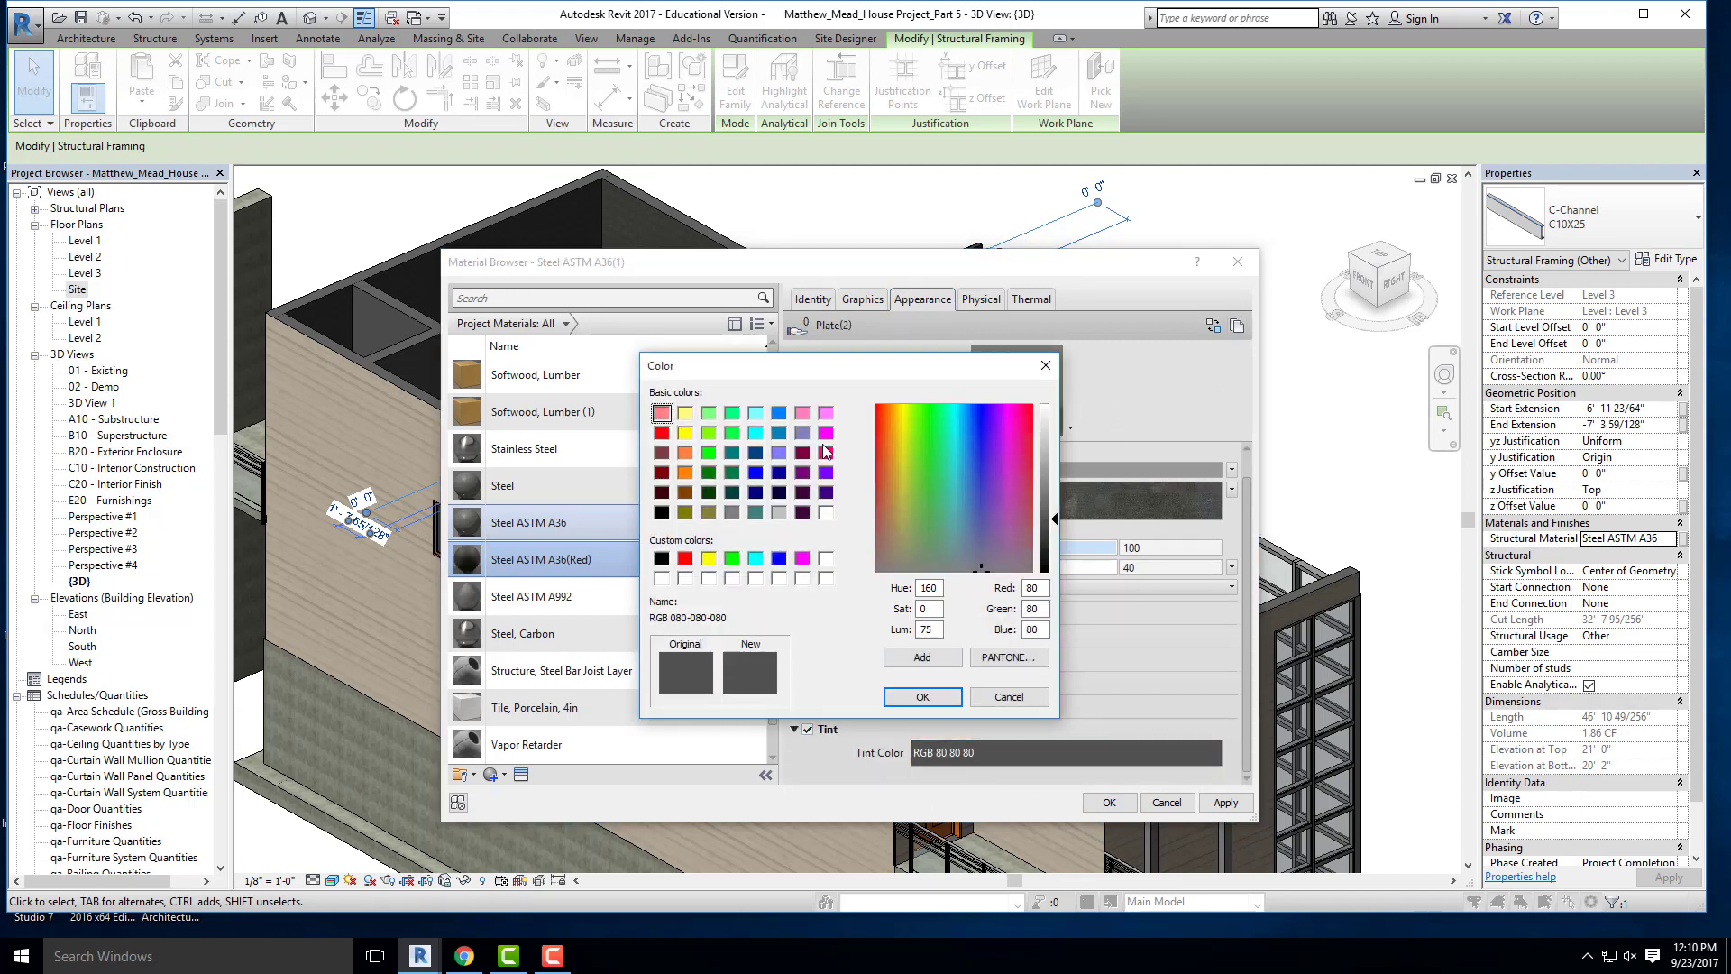
pyautogui.click(684, 558)
pyautogui.press('Return')
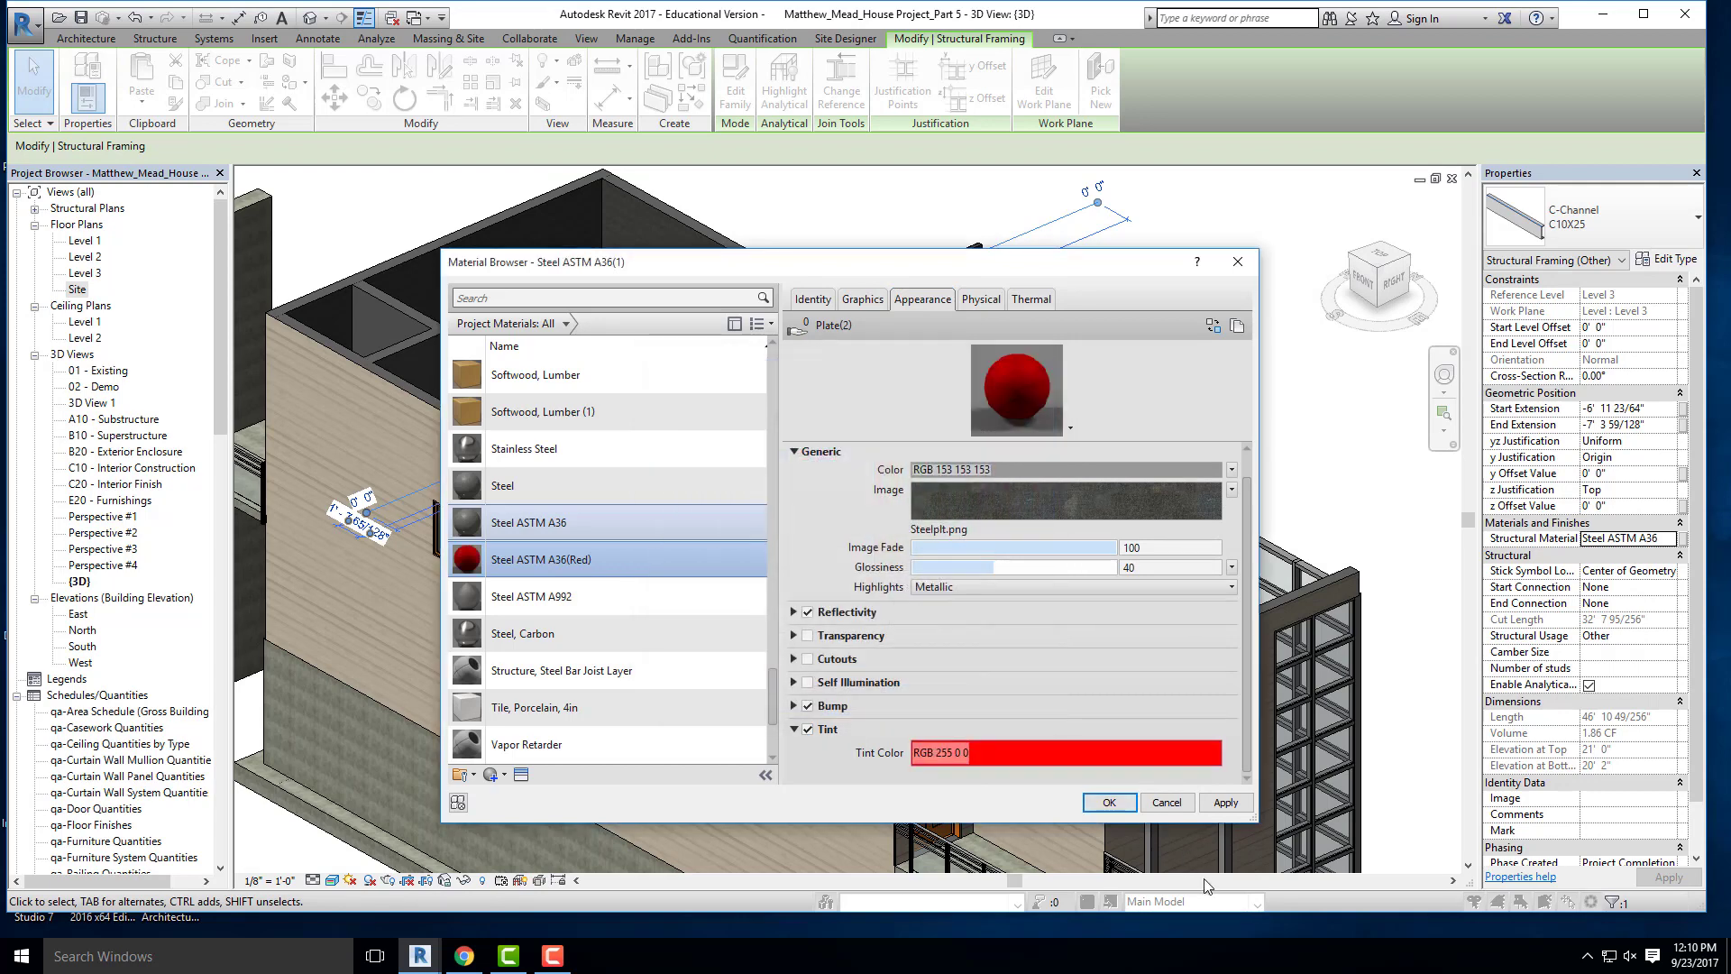
pyautogui.click(1116, 804)
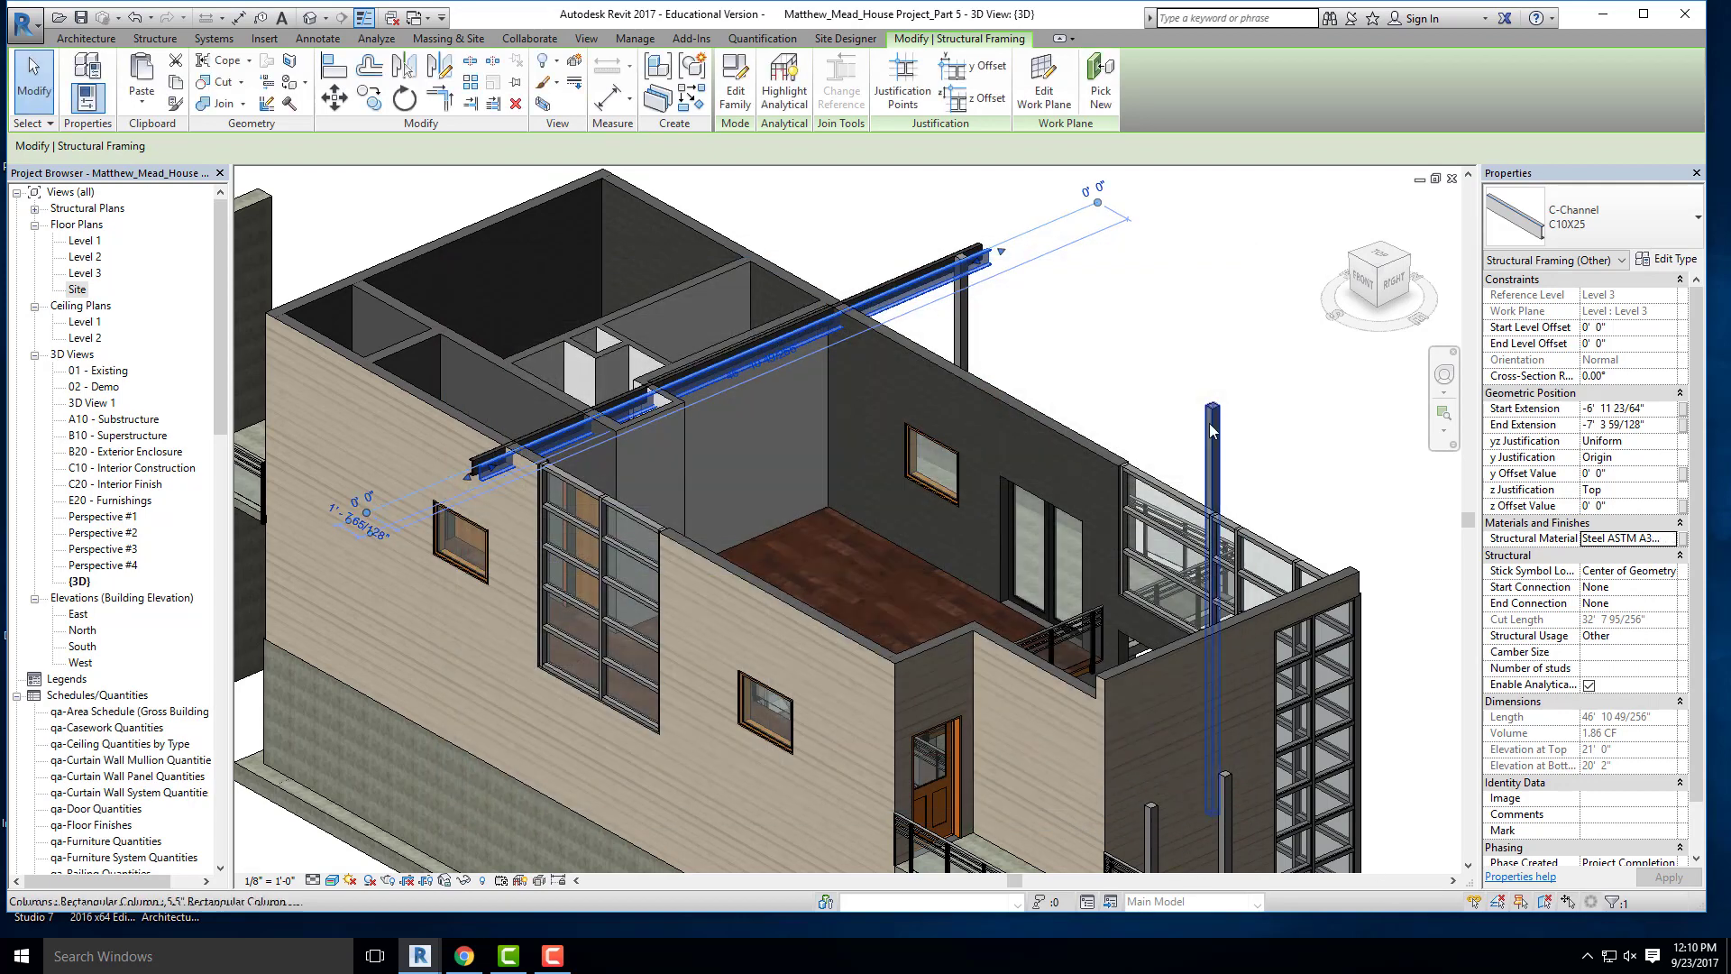
pyautogui.click(1201, 344)
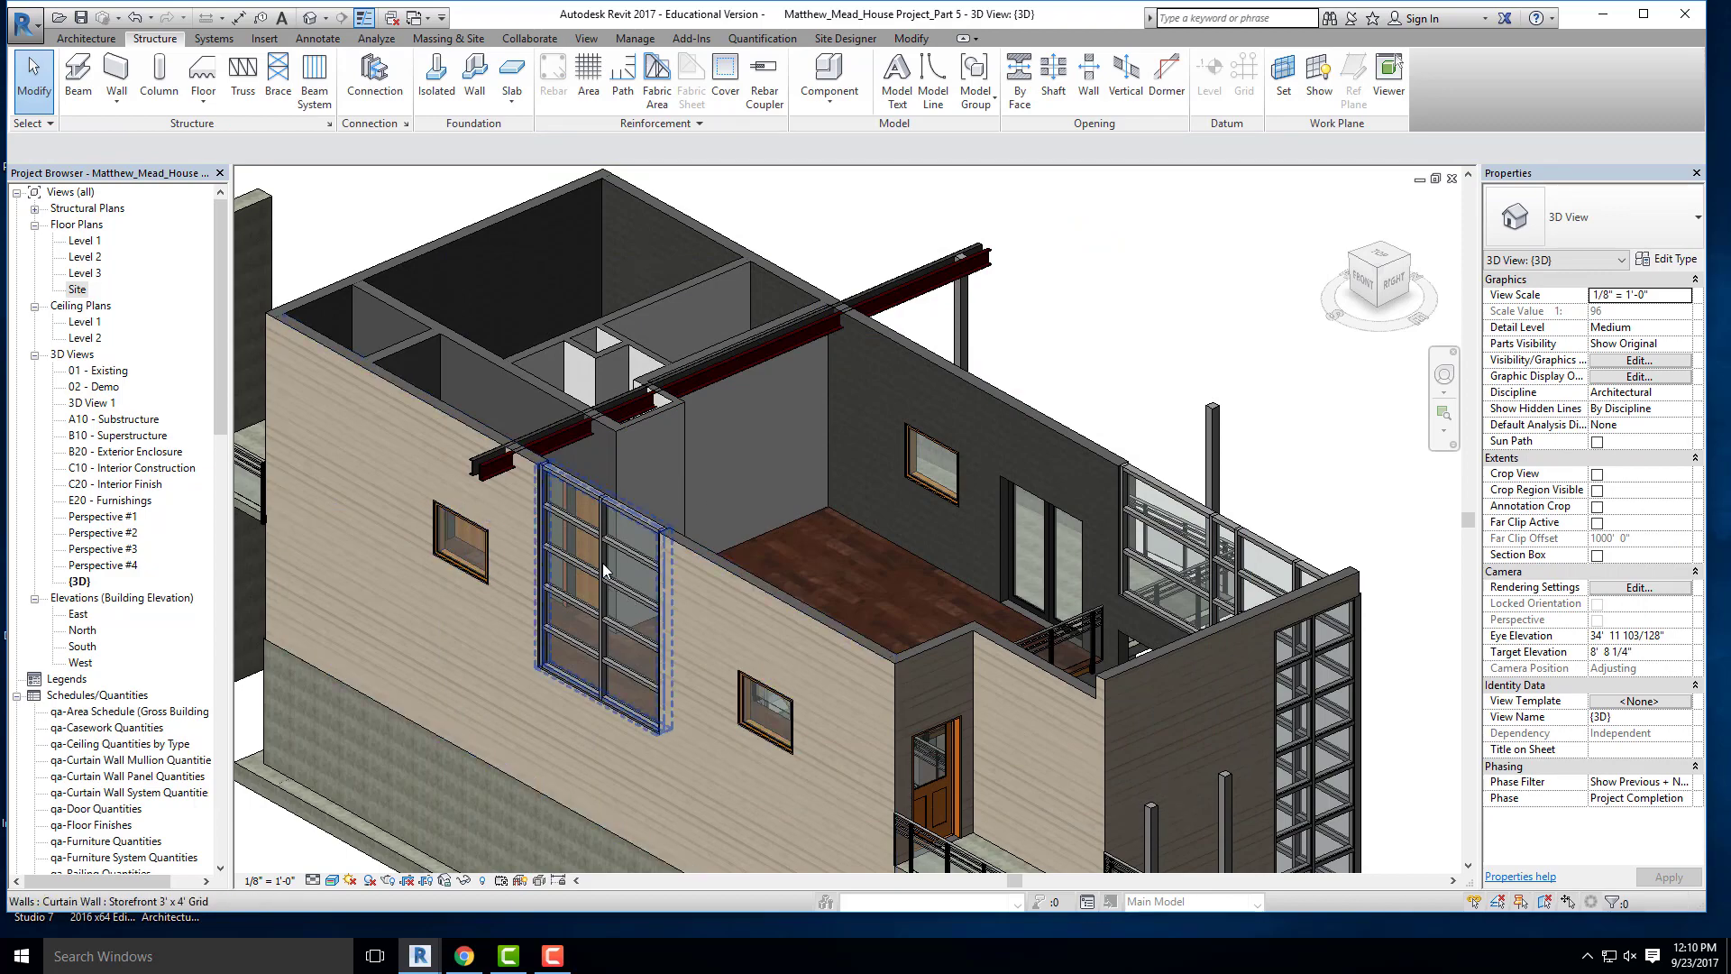
# - Assign the Steel ASTM A36(Red) structural material to the other C10X25 beam of the pair
pyautogui.keyDown('shift'); pyautogui.moveTo(603, 563); pyautogui.dragTo(1014, 495, button='middle'); pyautogui.keyUp('shift')
pyautogui.scroll(3, 1010, 514)
pyautogui.click(1008, 533)
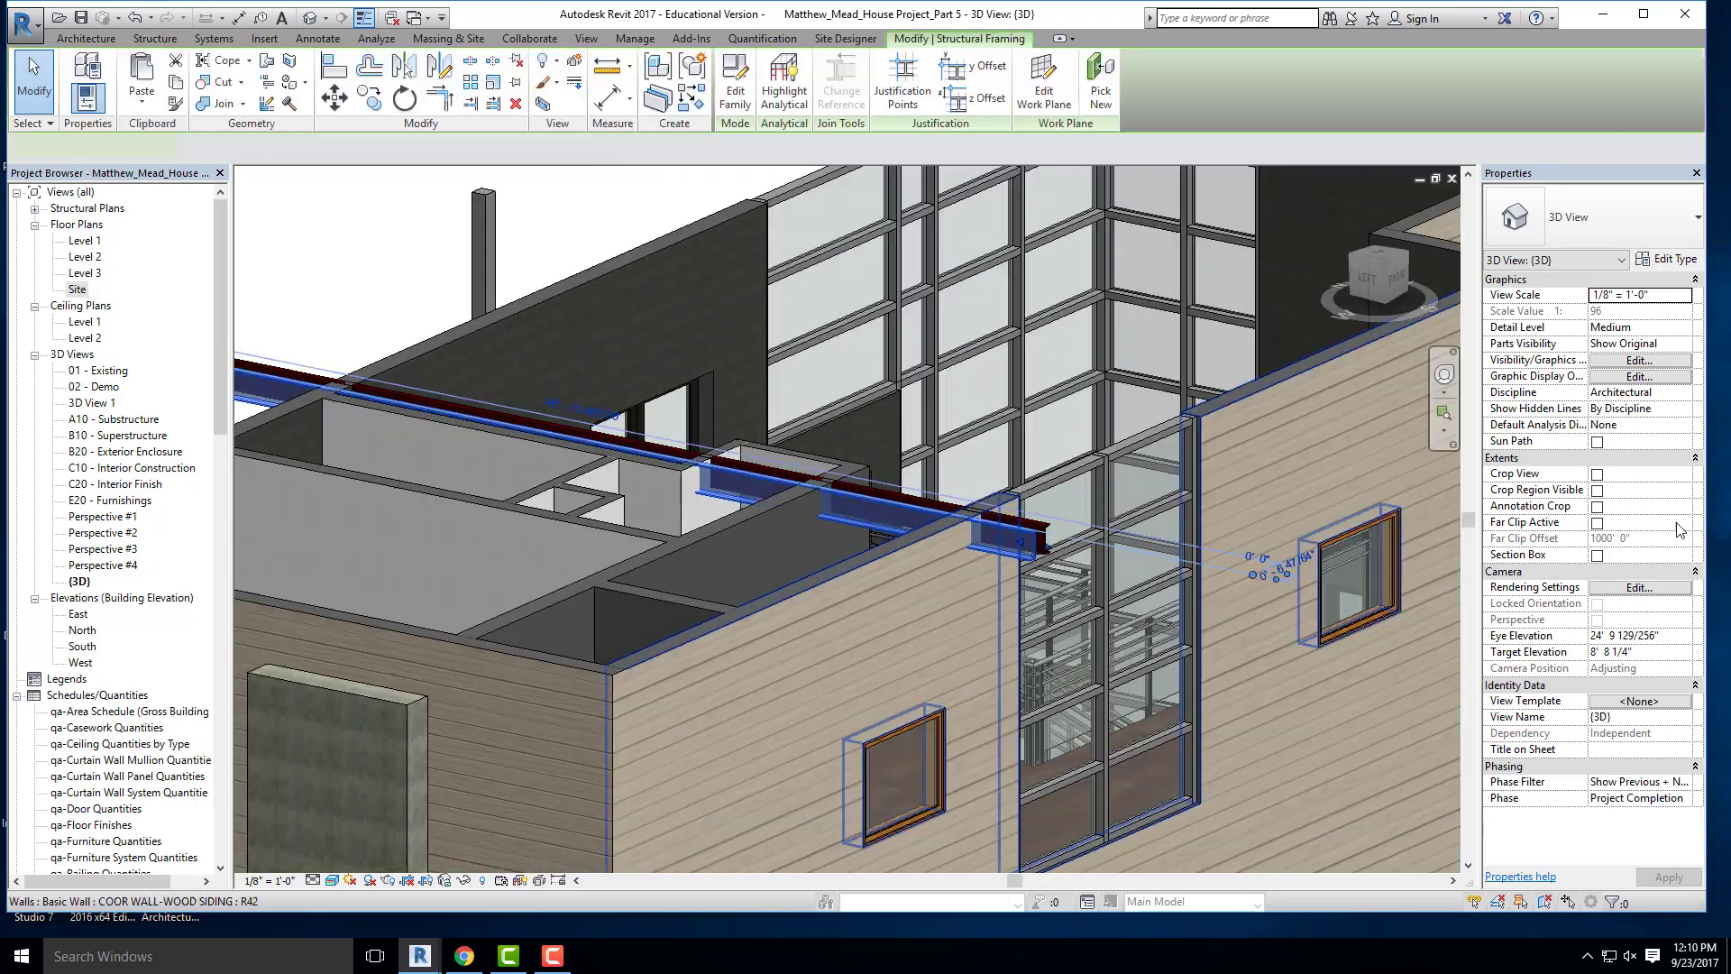
pyautogui.click(1673, 540)
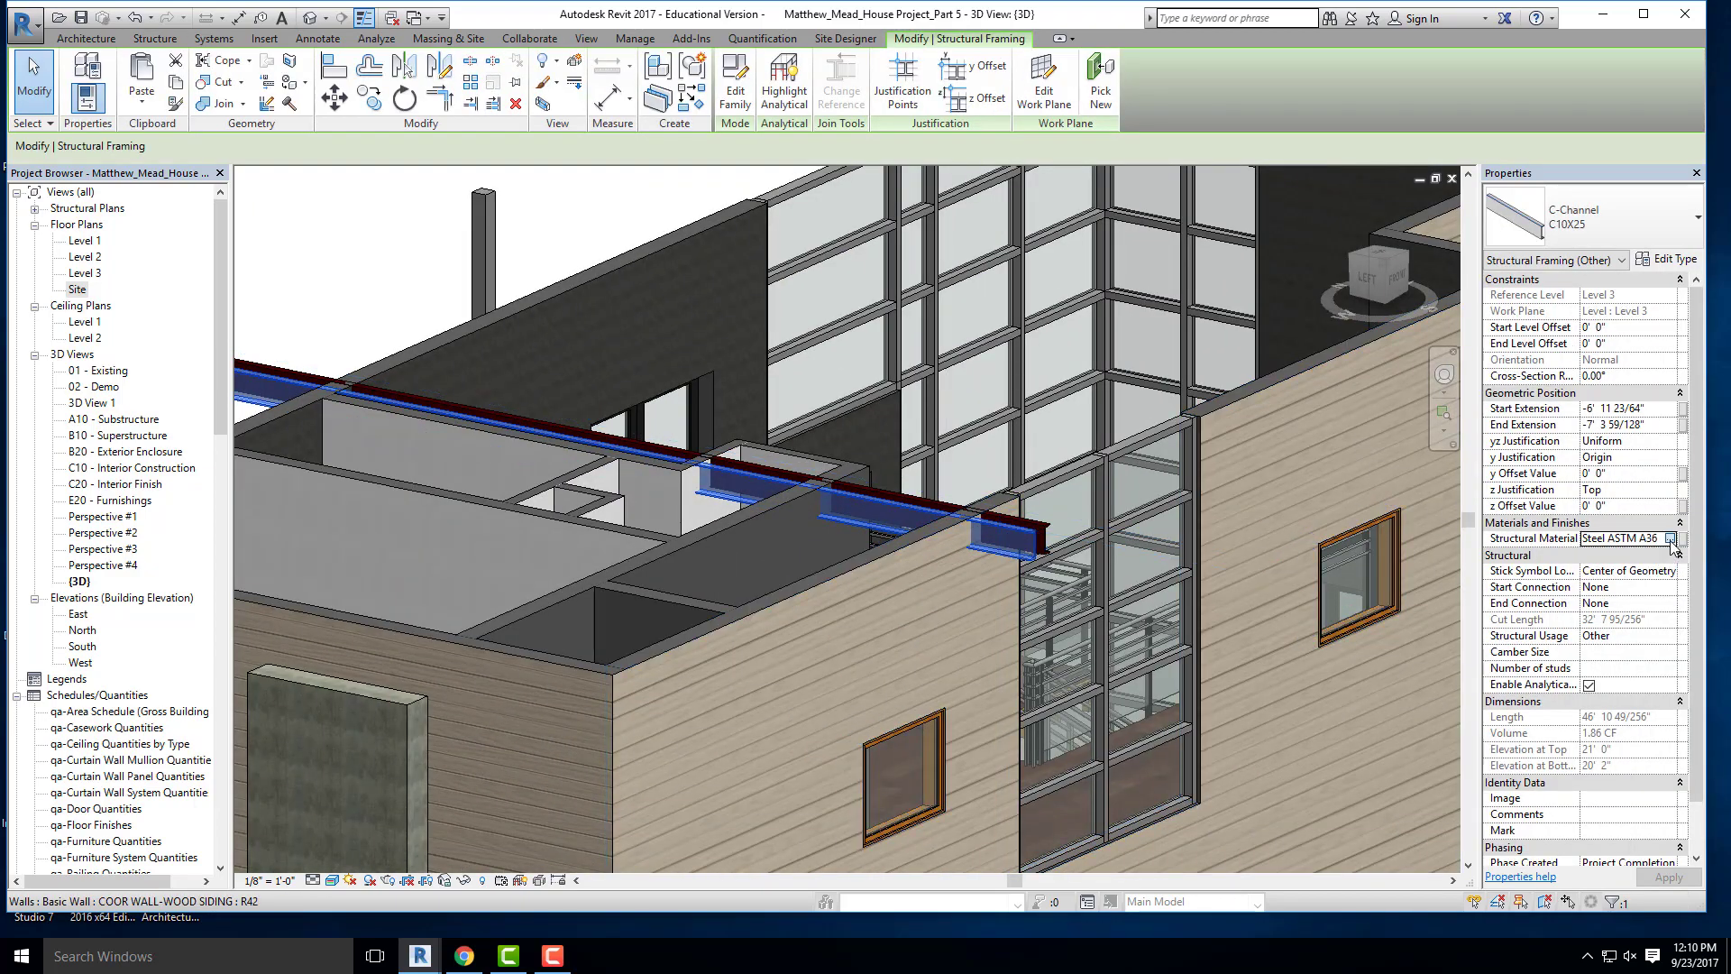
pyautogui.click(1671, 539)
pyautogui.click(587, 595)
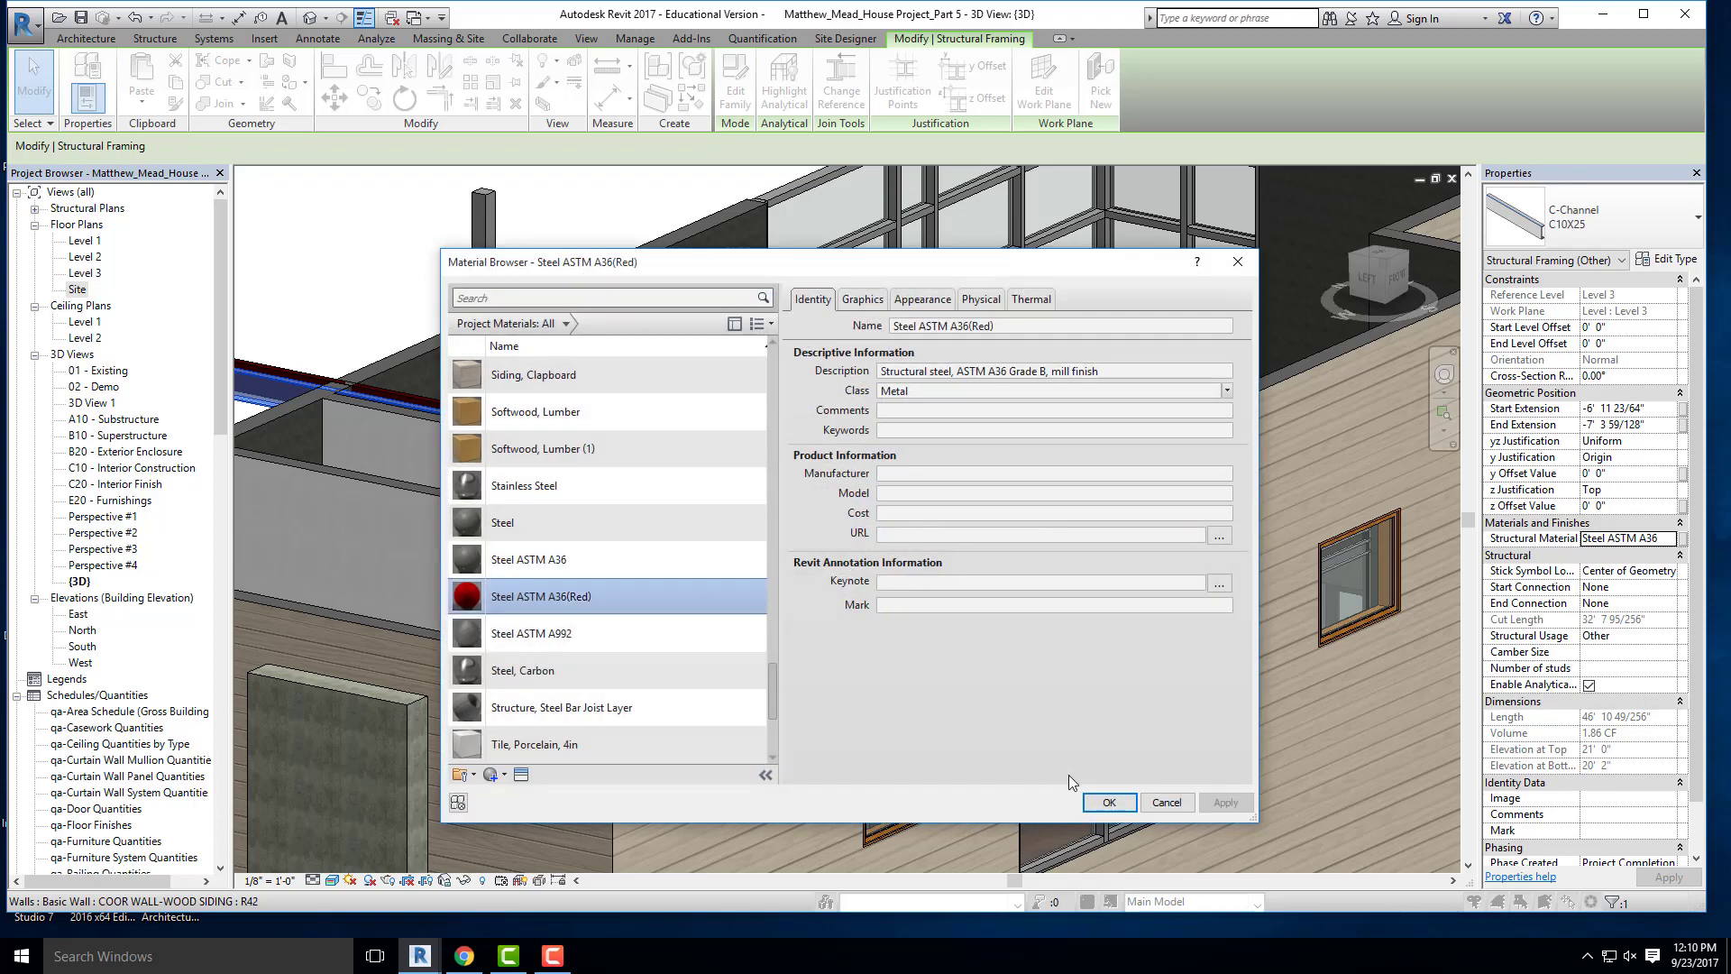
pyautogui.click(1106, 798)
pyautogui.click(438, 251)
pyautogui.scroll(-3, 595, 294)
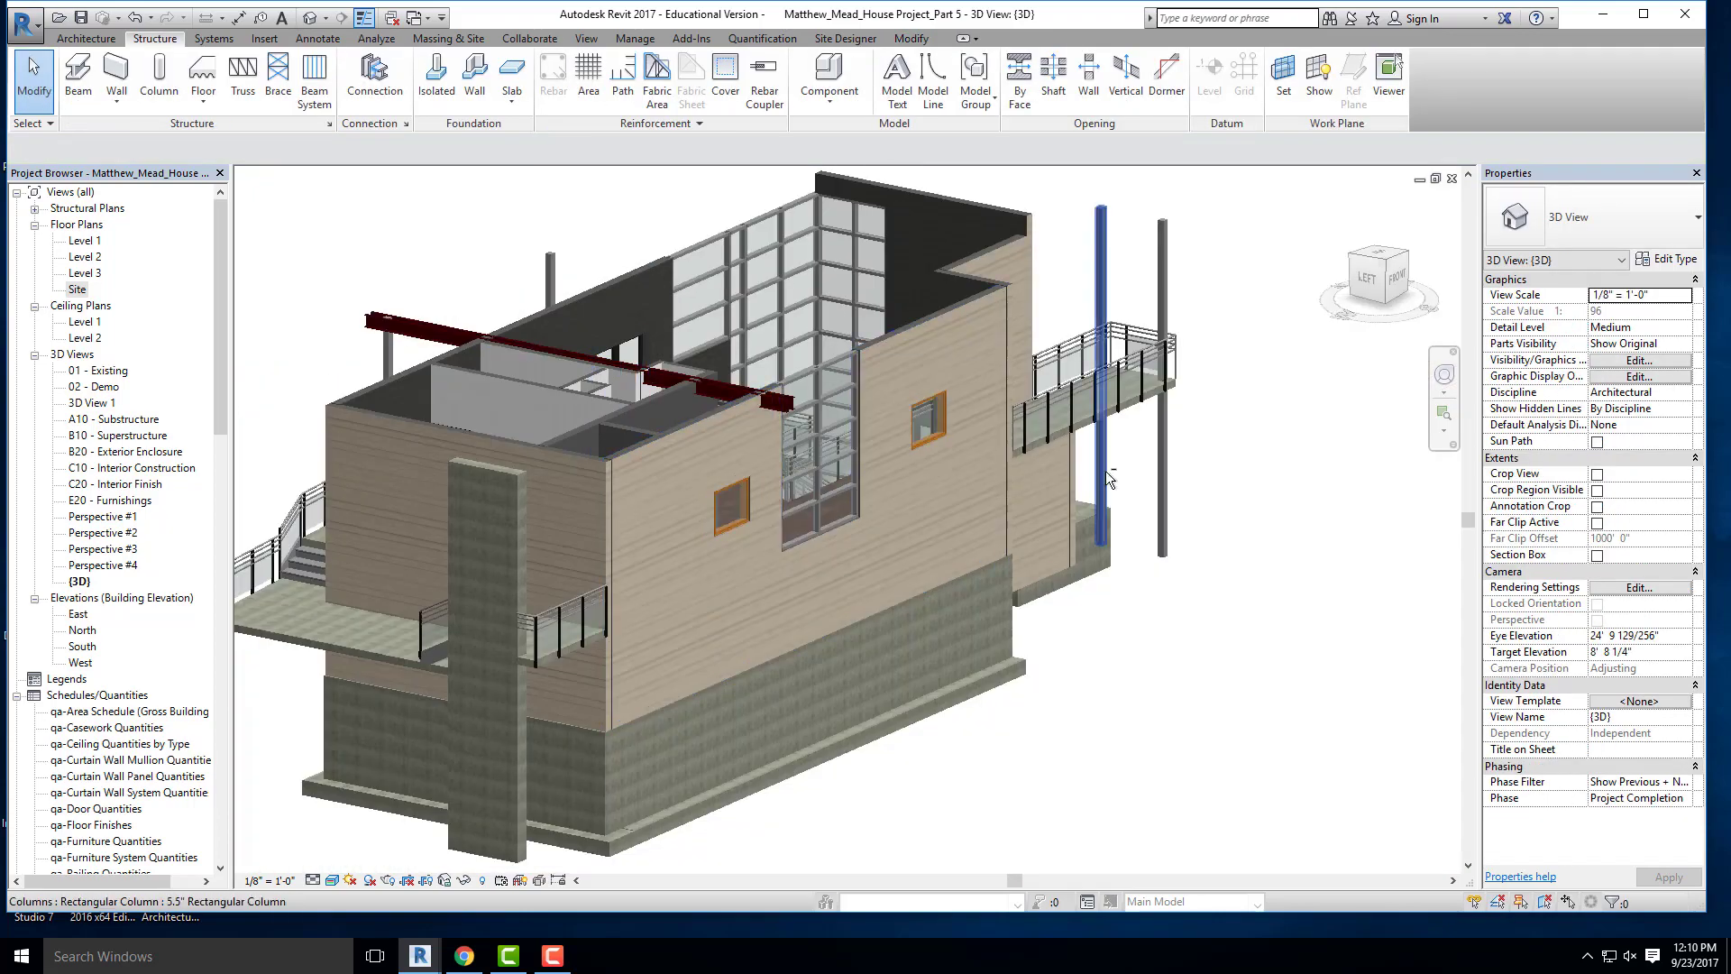
pyautogui.keyDown('shift'); pyautogui.moveTo(1102, 471); pyautogui.dragTo(1105, 661, button='middle'); pyautogui.keyUp('shift')
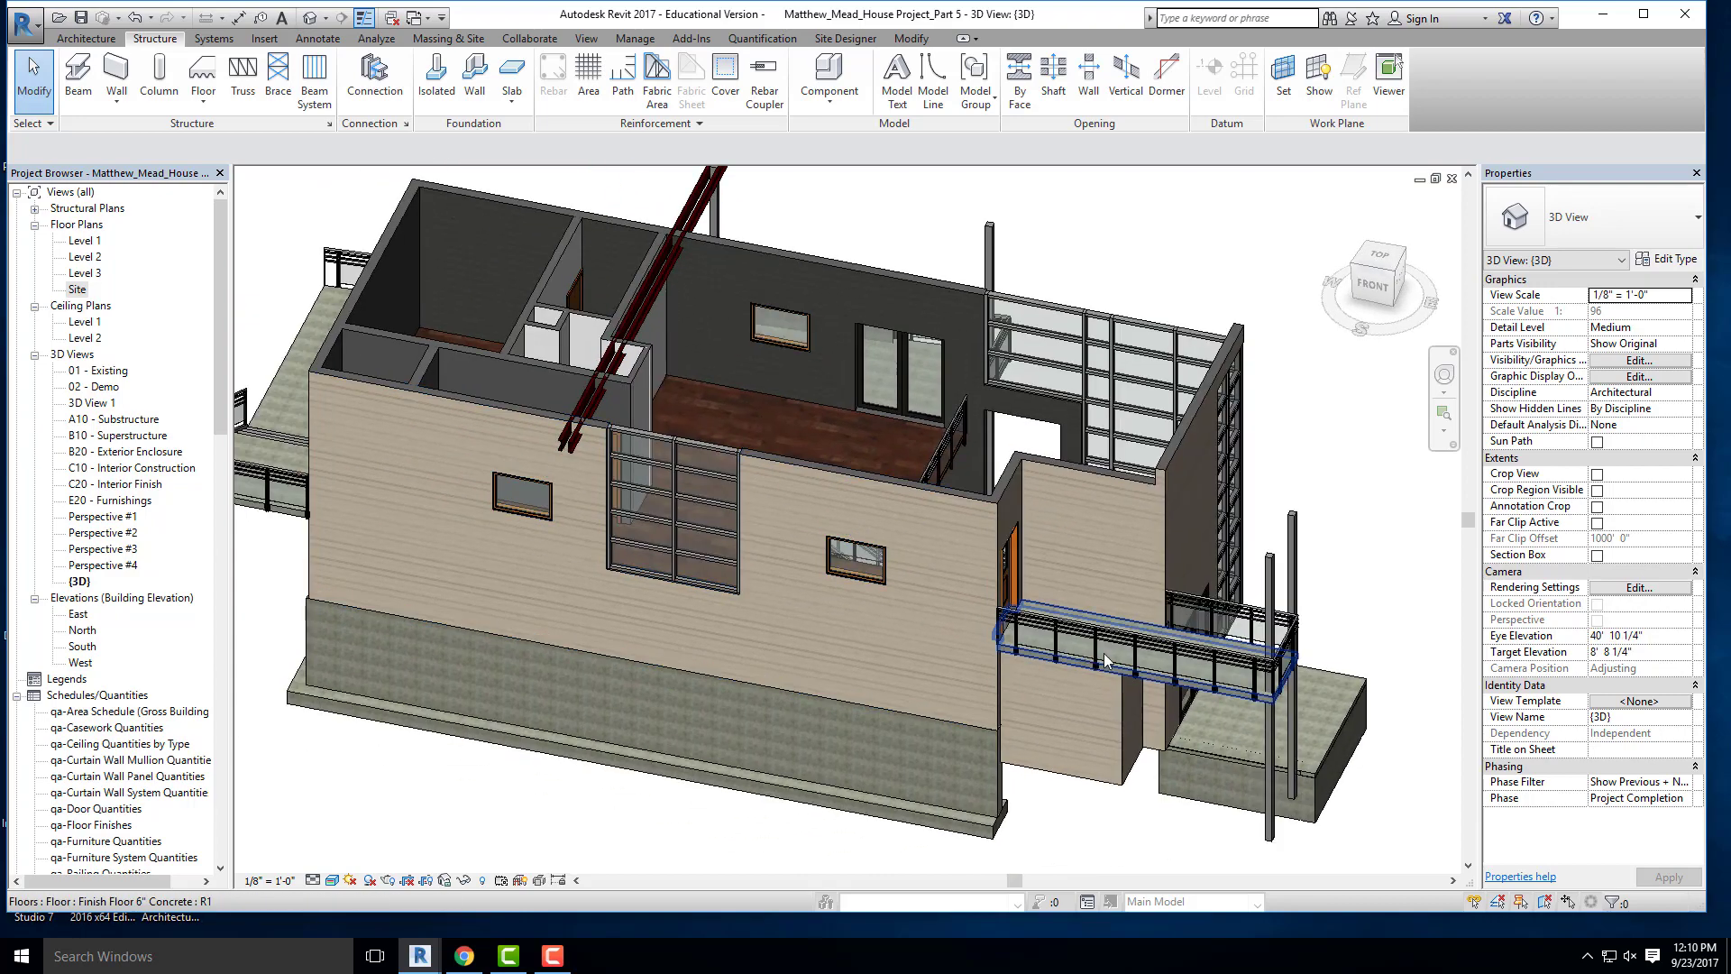
# - Review the Part 6 PDF's beam layout and 3D illustration against the model, and reopen the Site floor plan
pyautogui.click(462, 963)
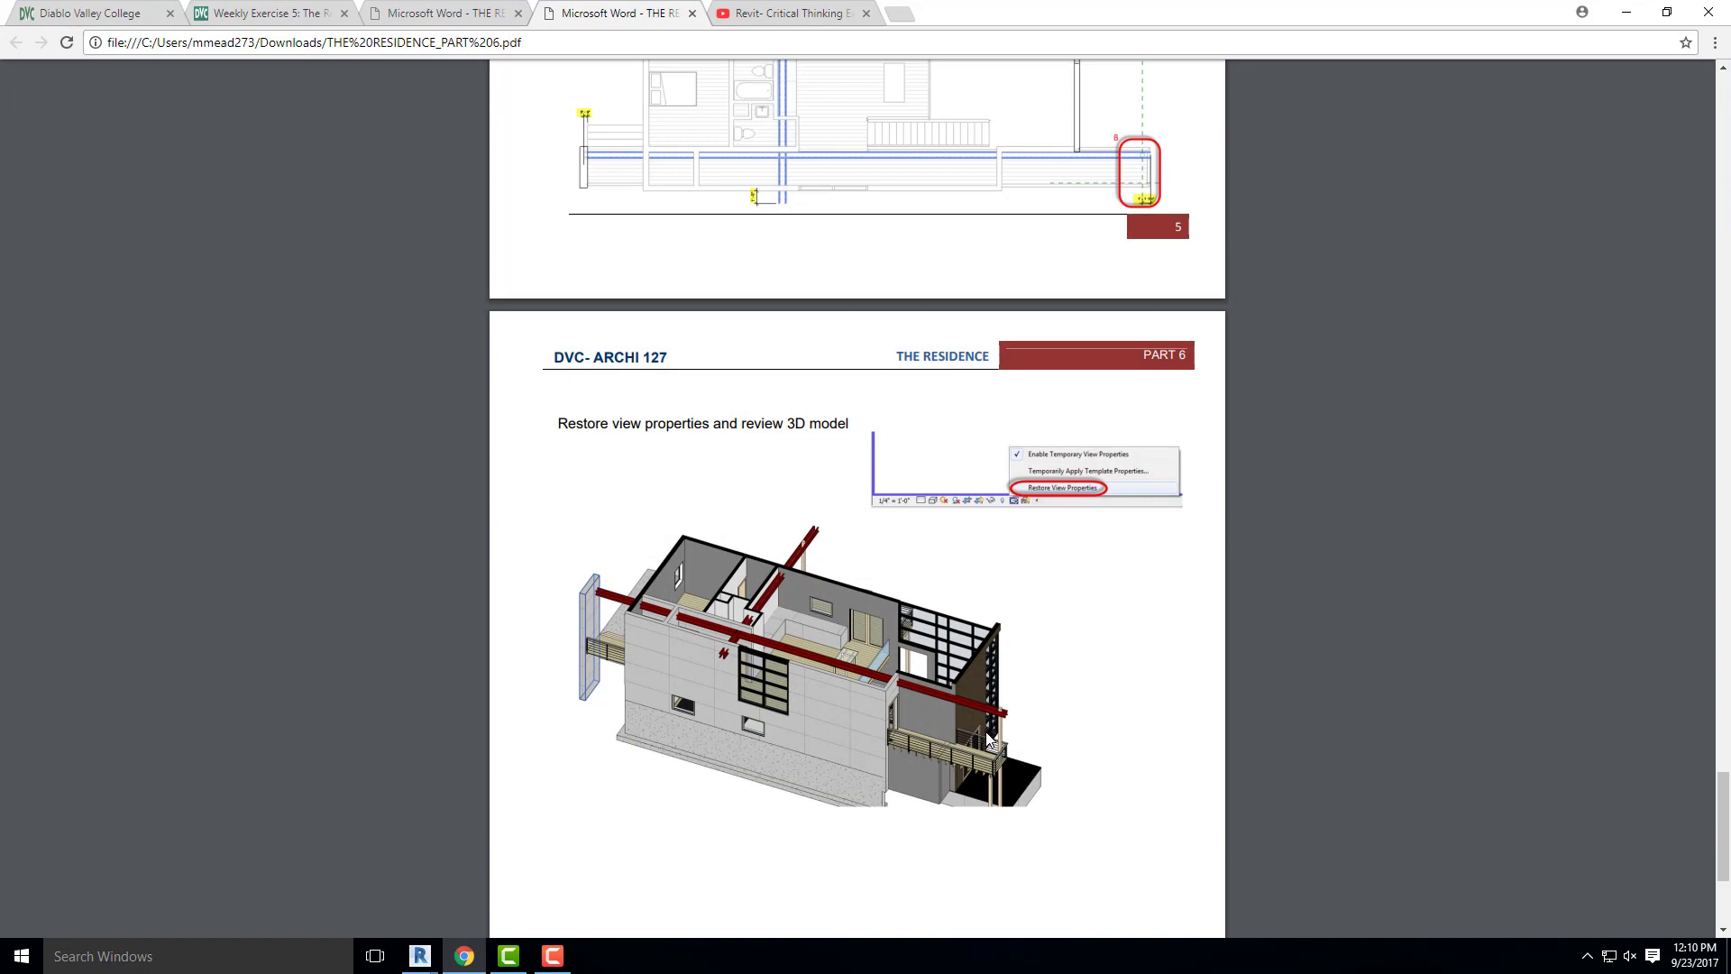
pyautogui.scroll(5, 992, 738)
pyautogui.scroll(-6, 996, 734)
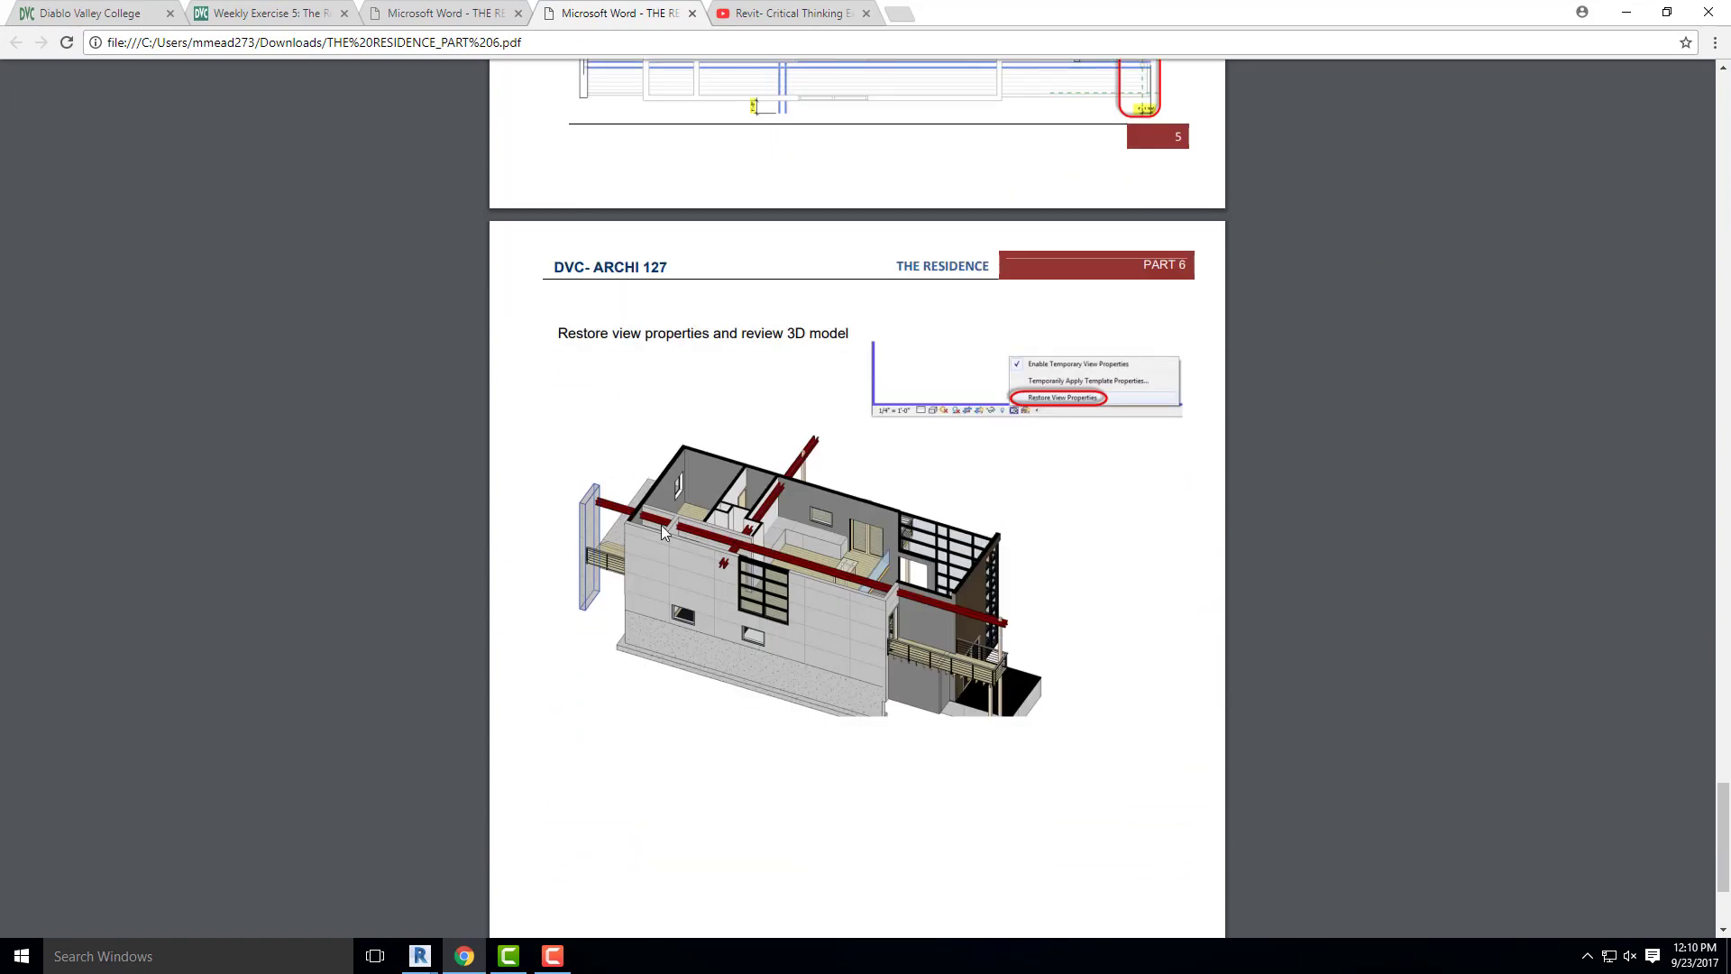
pyautogui.click(1625, 14)
pyautogui.scroll(-3, 489, 456)
pyautogui.scroll(3, 451, 364)
pyautogui.scroll(-3, 451, 365)
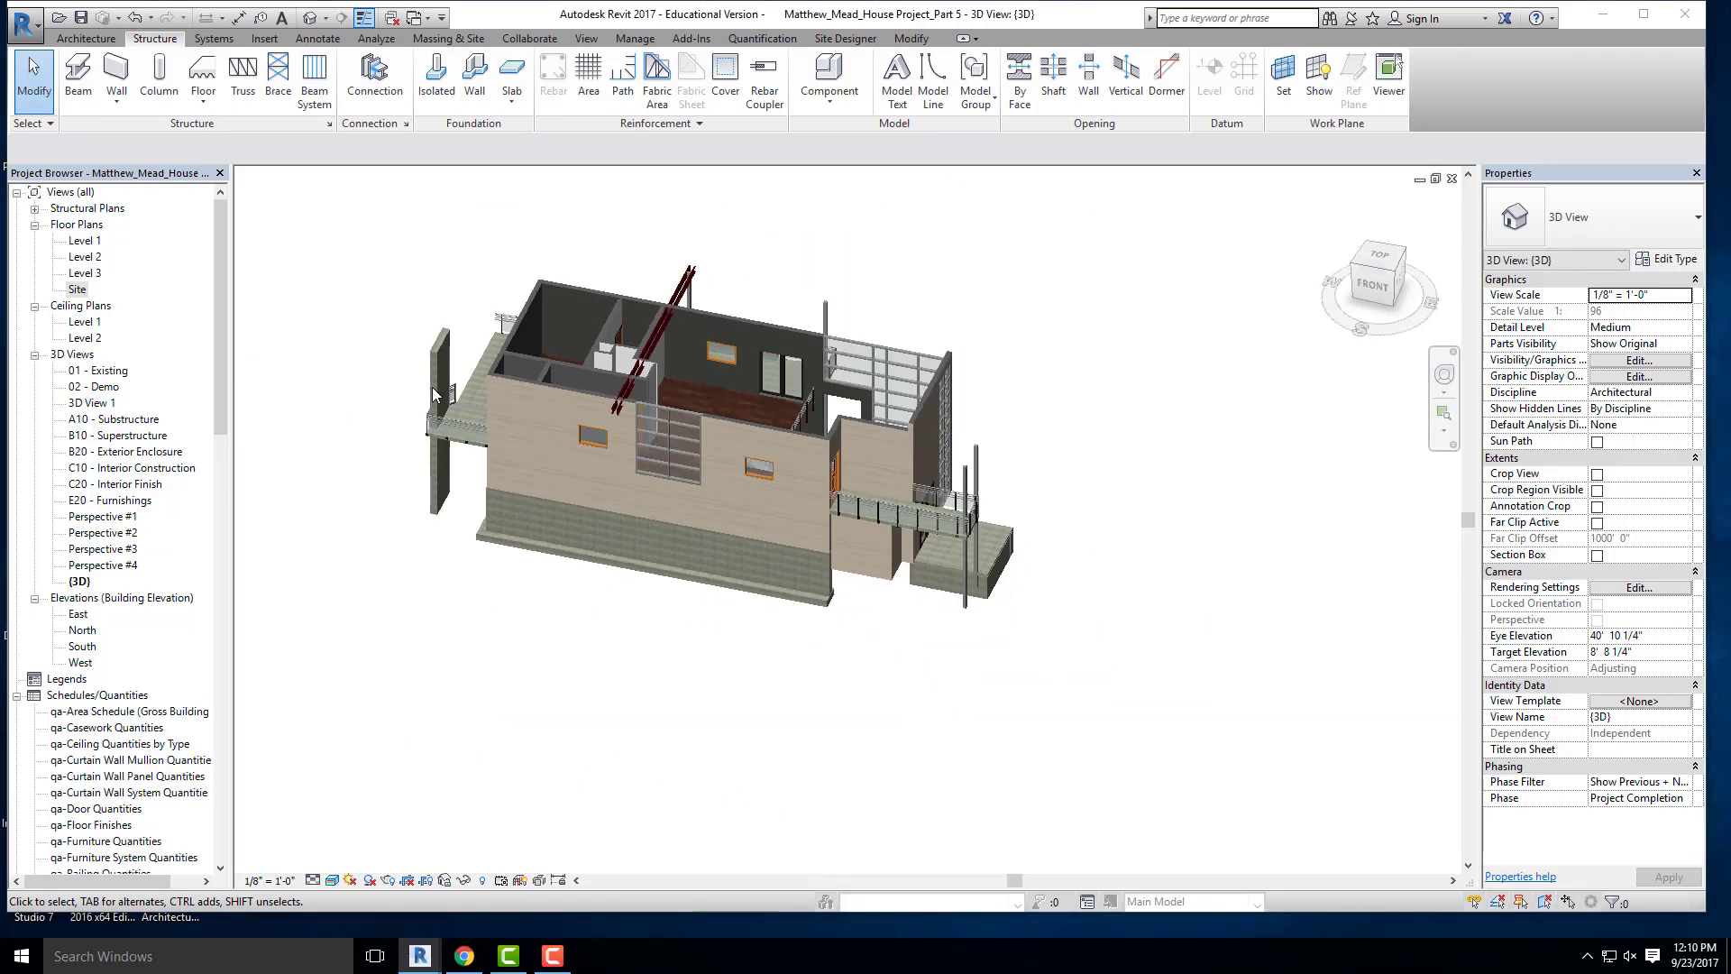
pyautogui.doubleClick(83, 290)
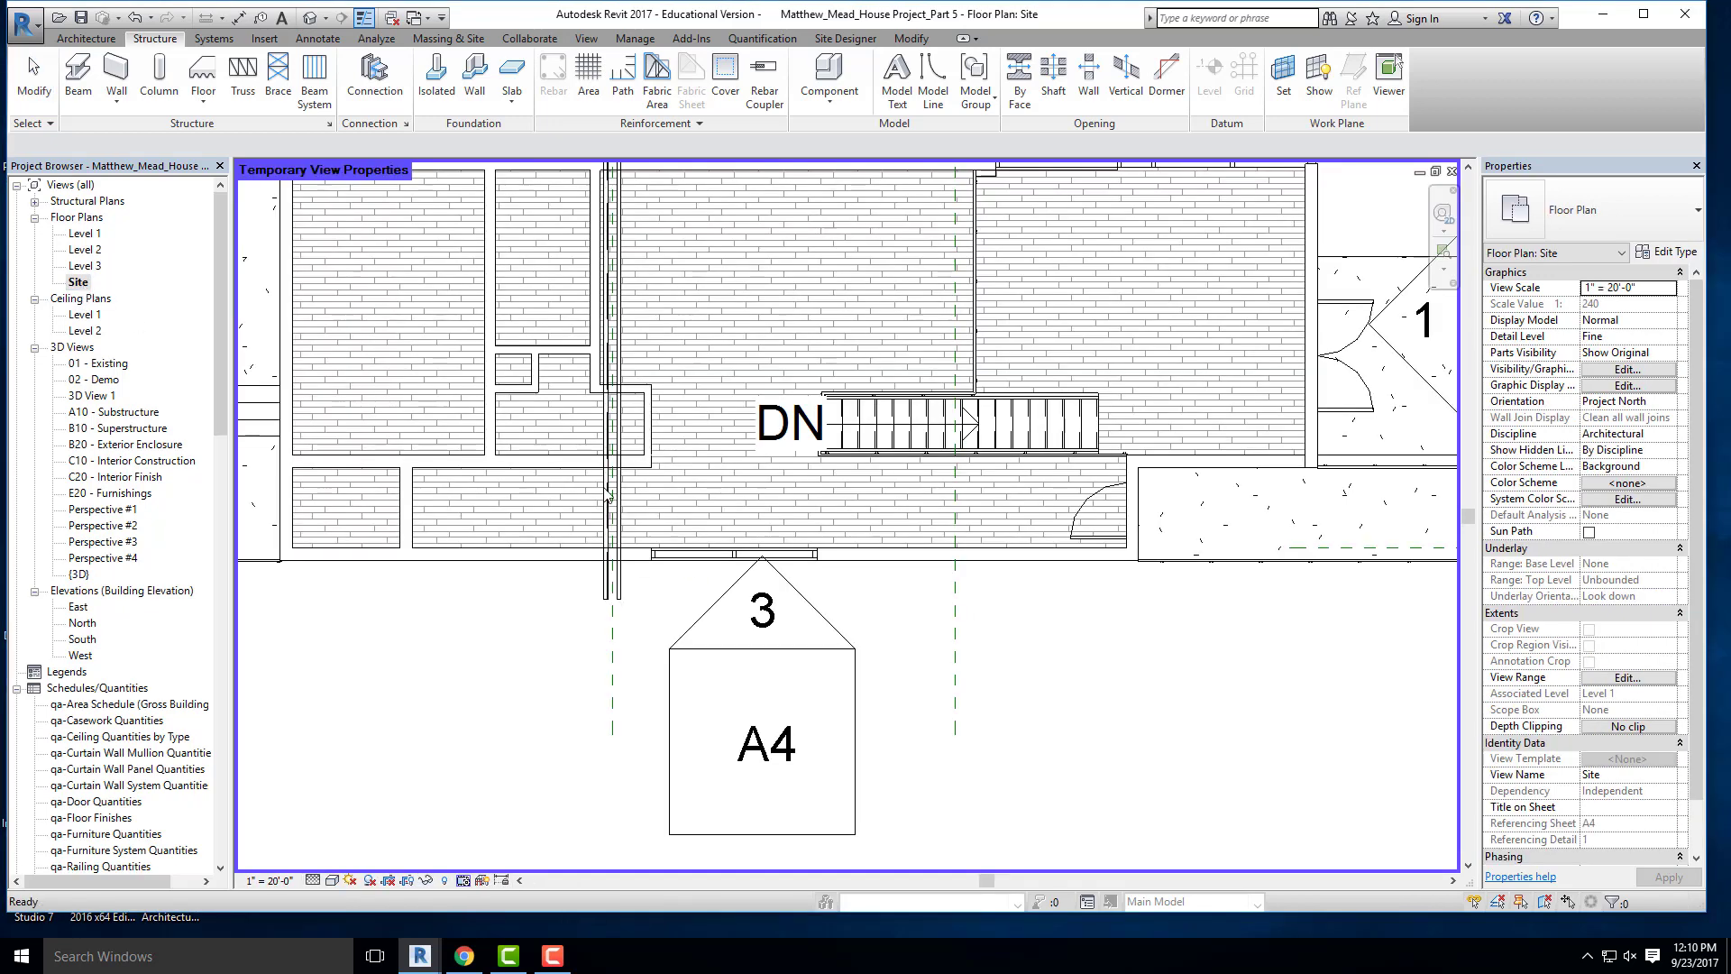
pyautogui.scroll(-3, 808, 397)
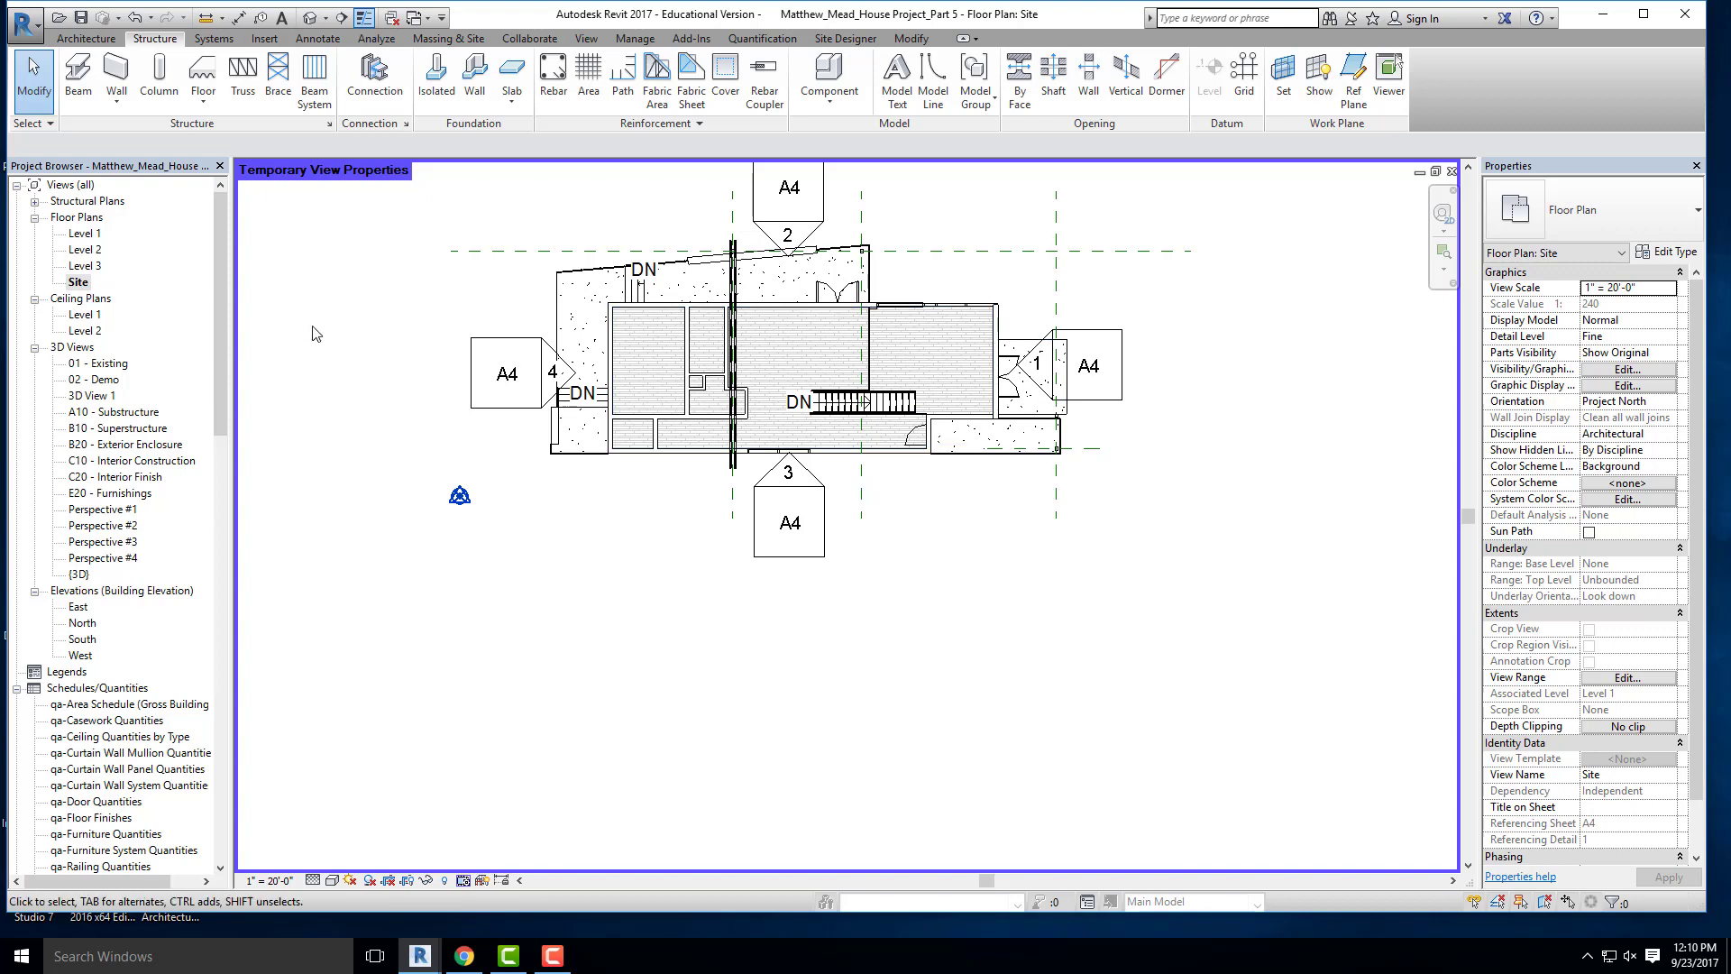
# - Draw a C10X25 C-Channel beam referenced to Level 3, about 72' long, from the entry-side balcony's inner column to the opposite end of the house
pyautogui.scroll(3, 1019, 414)
pyautogui.scroll(-3, 902, 415)
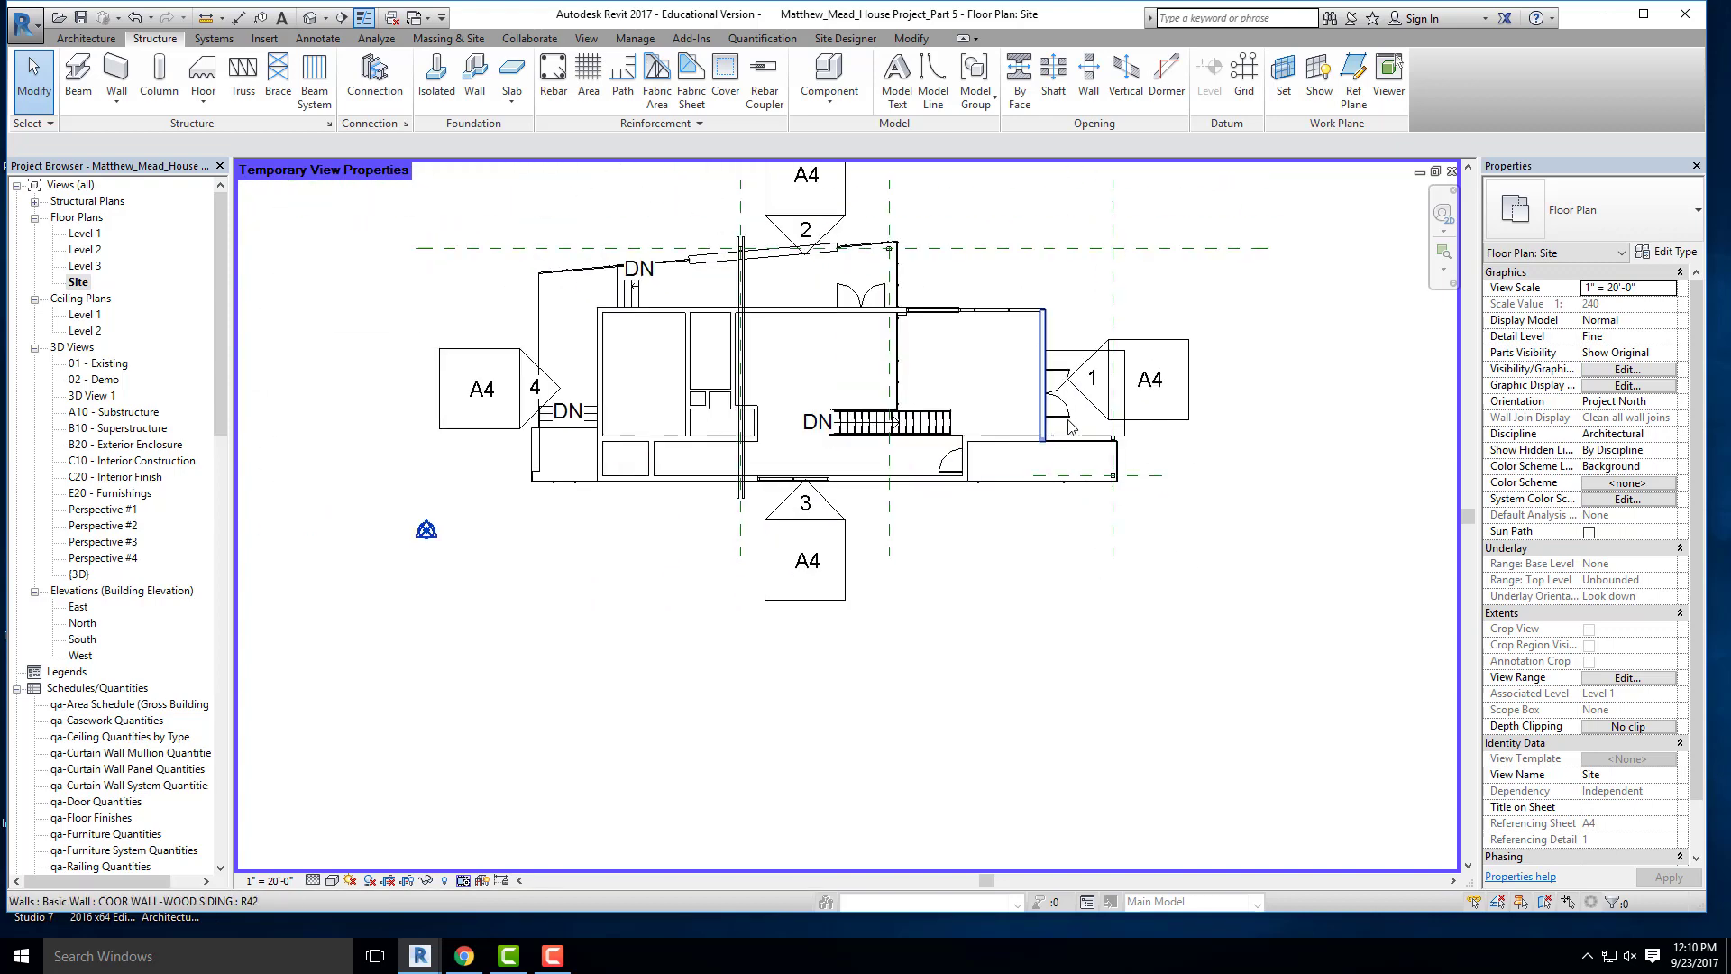
pyautogui.scroll(4, 799, 419)
pyautogui.scroll(-4, 799, 419)
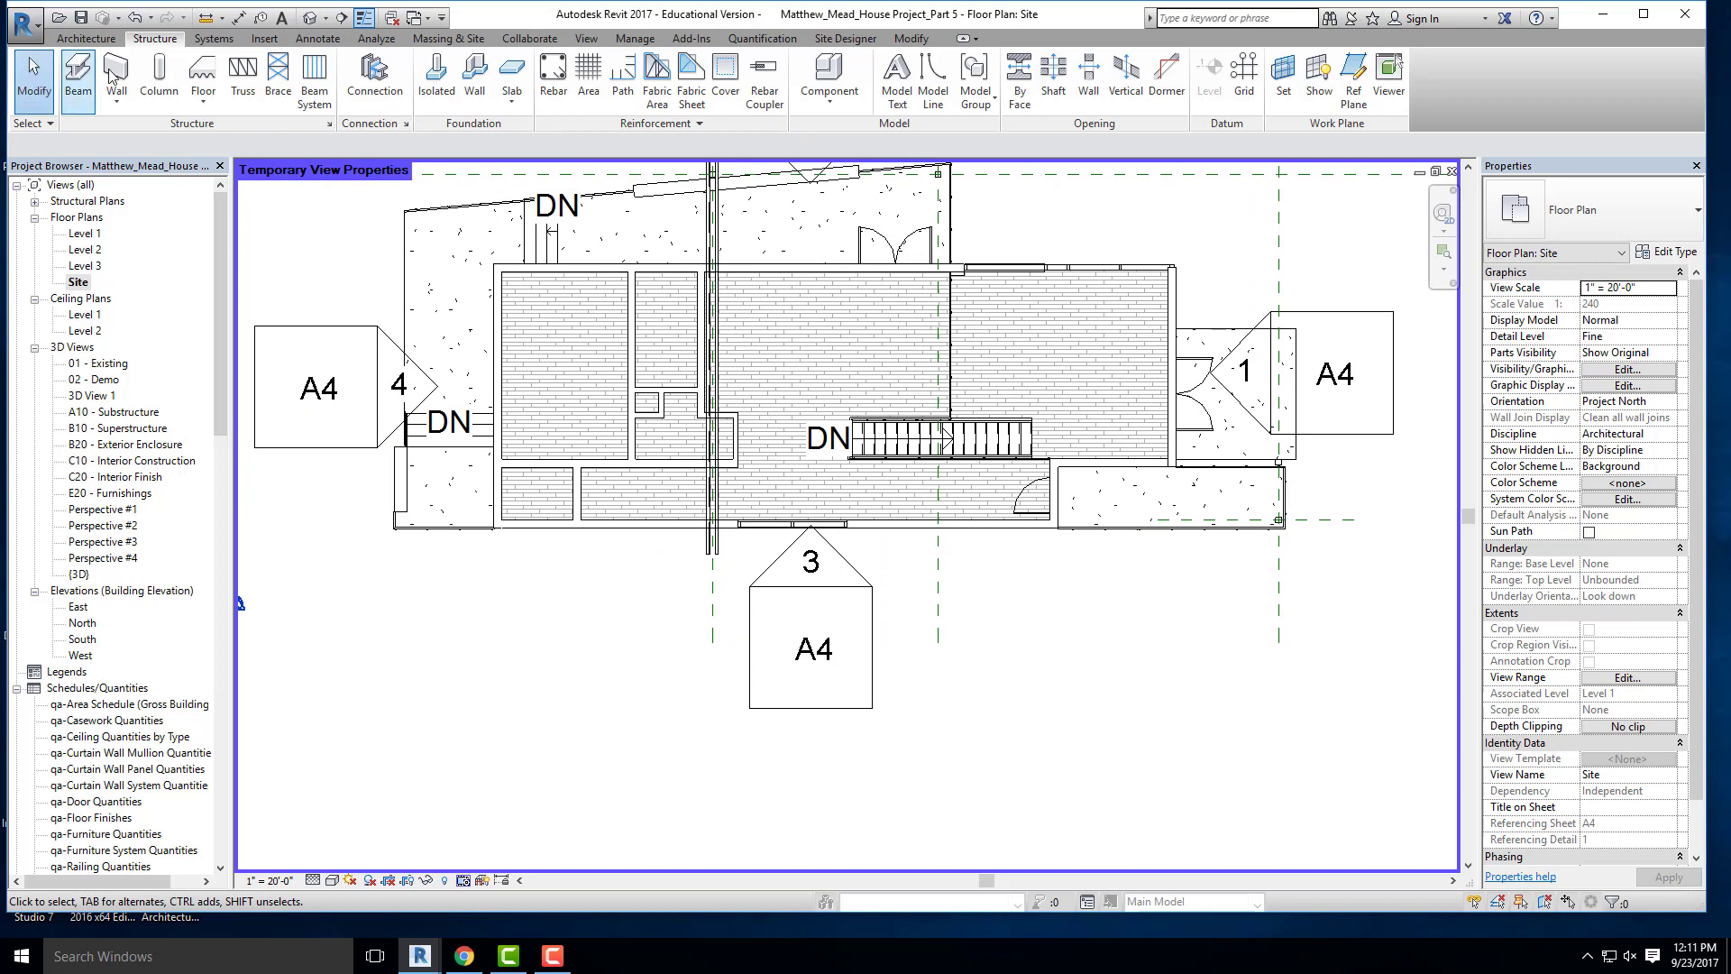
pyautogui.click(79, 76)
pyautogui.scroll(4, 1287, 465)
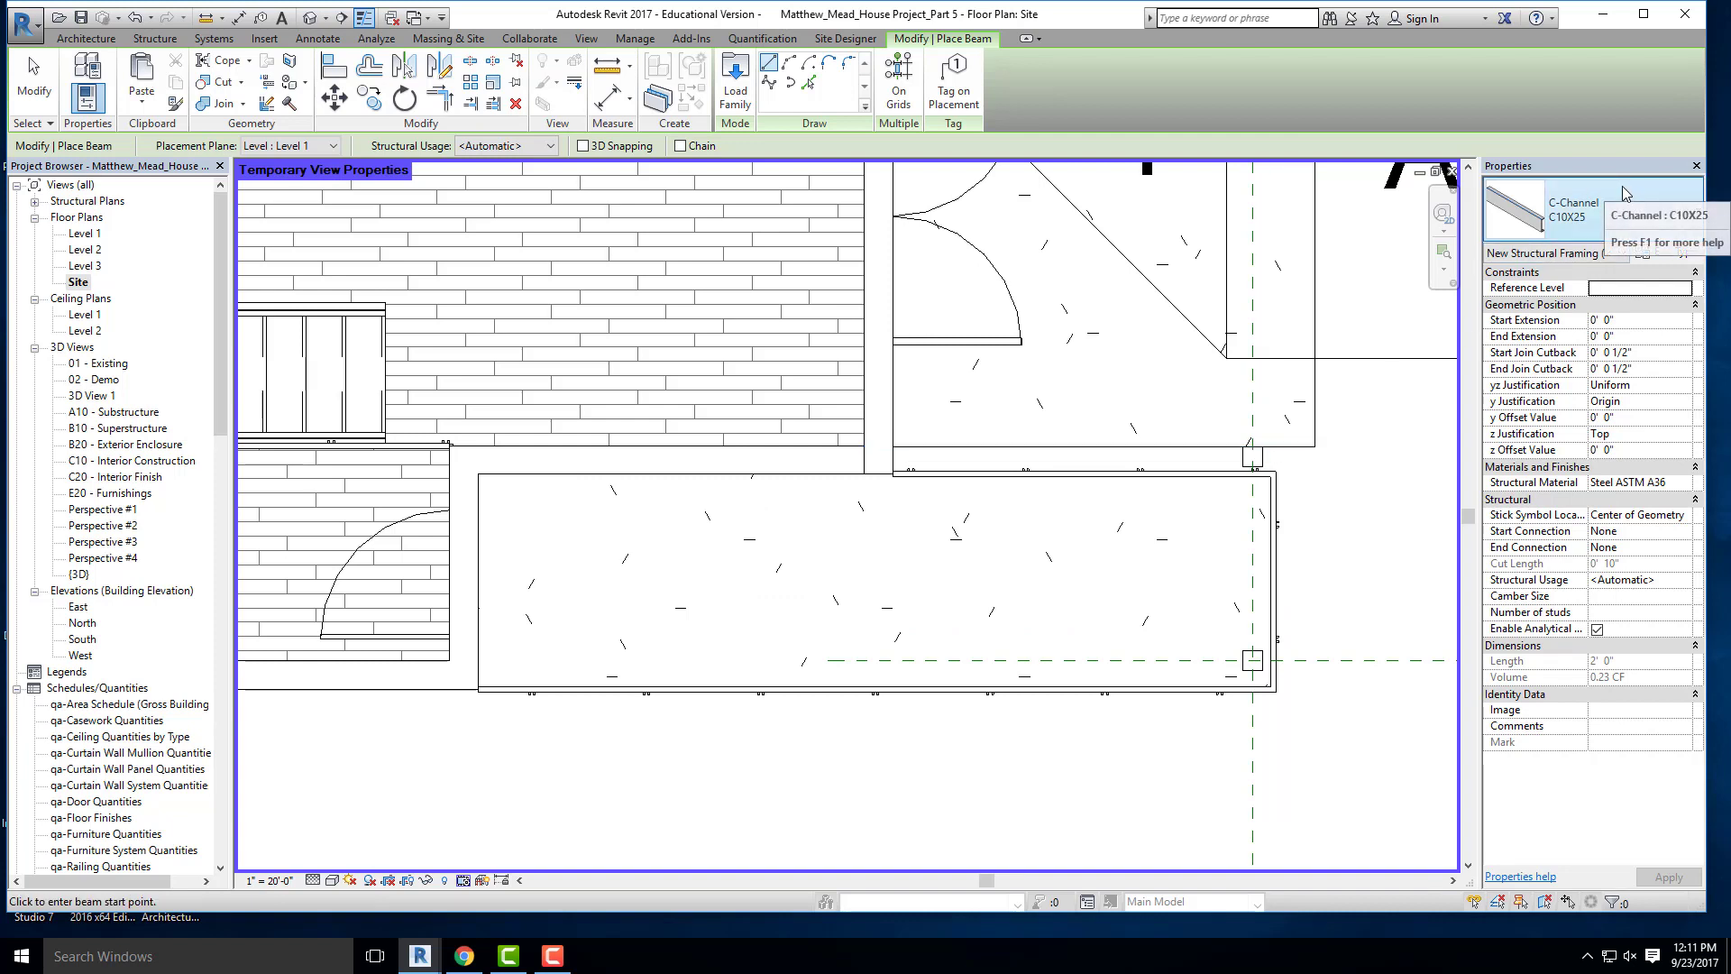
pyautogui.click(1685, 289)
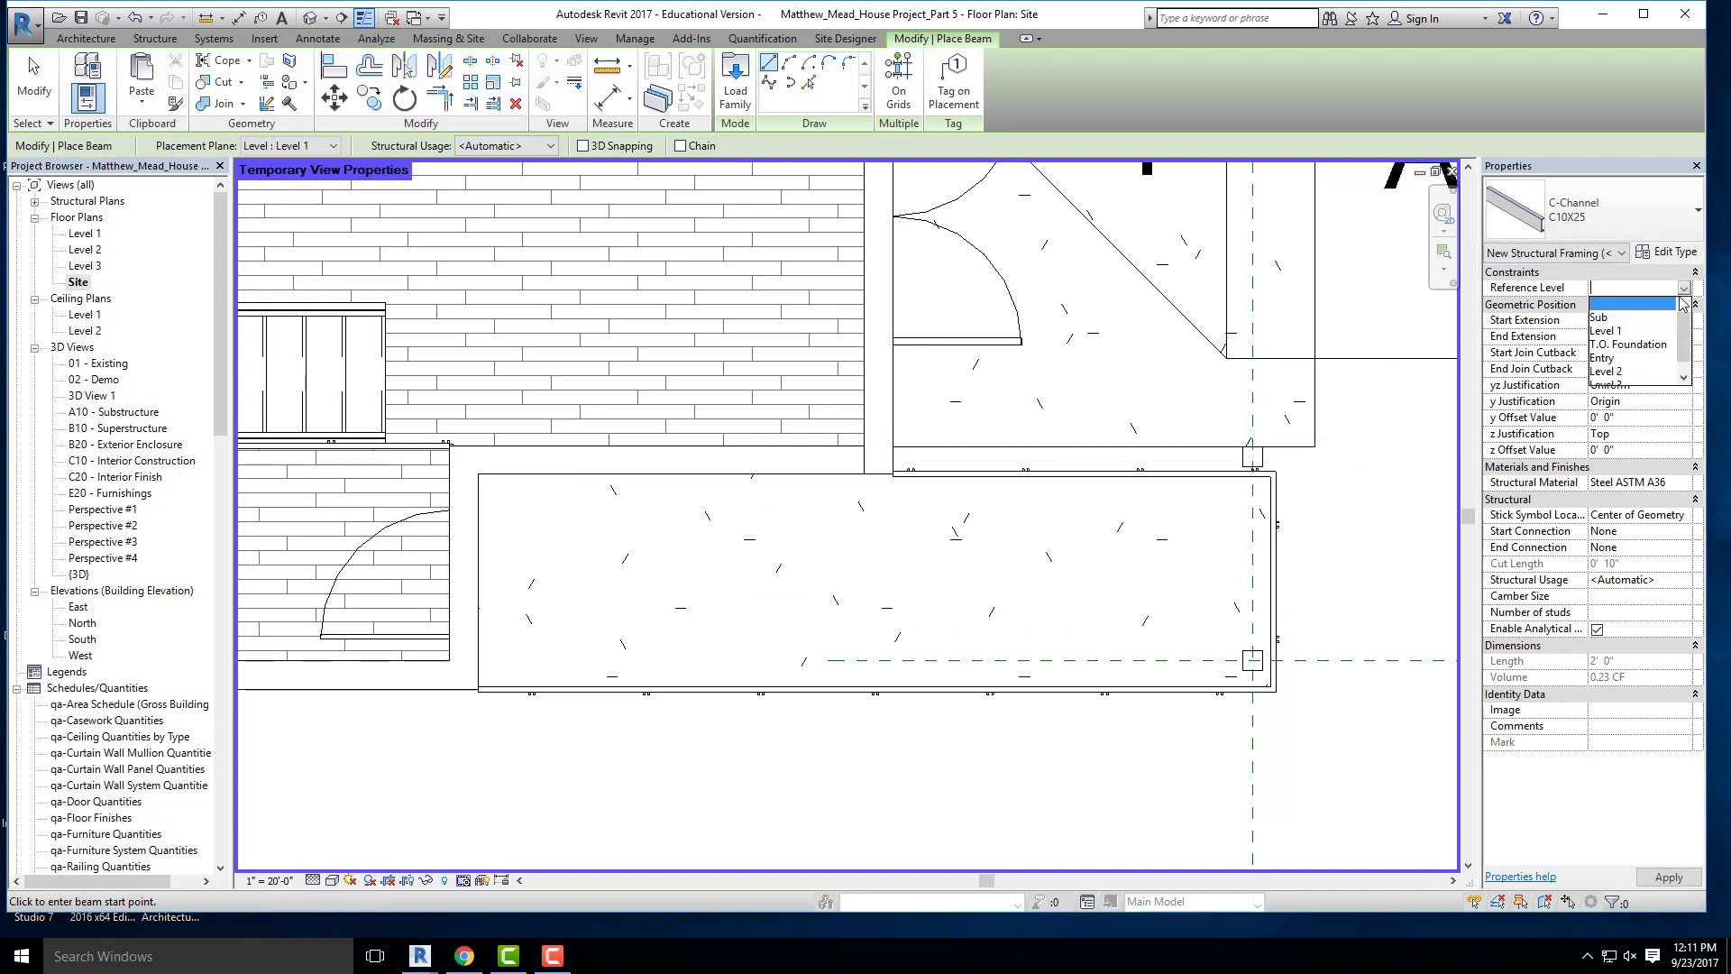
pyautogui.scroll(-1, 1639, 375)
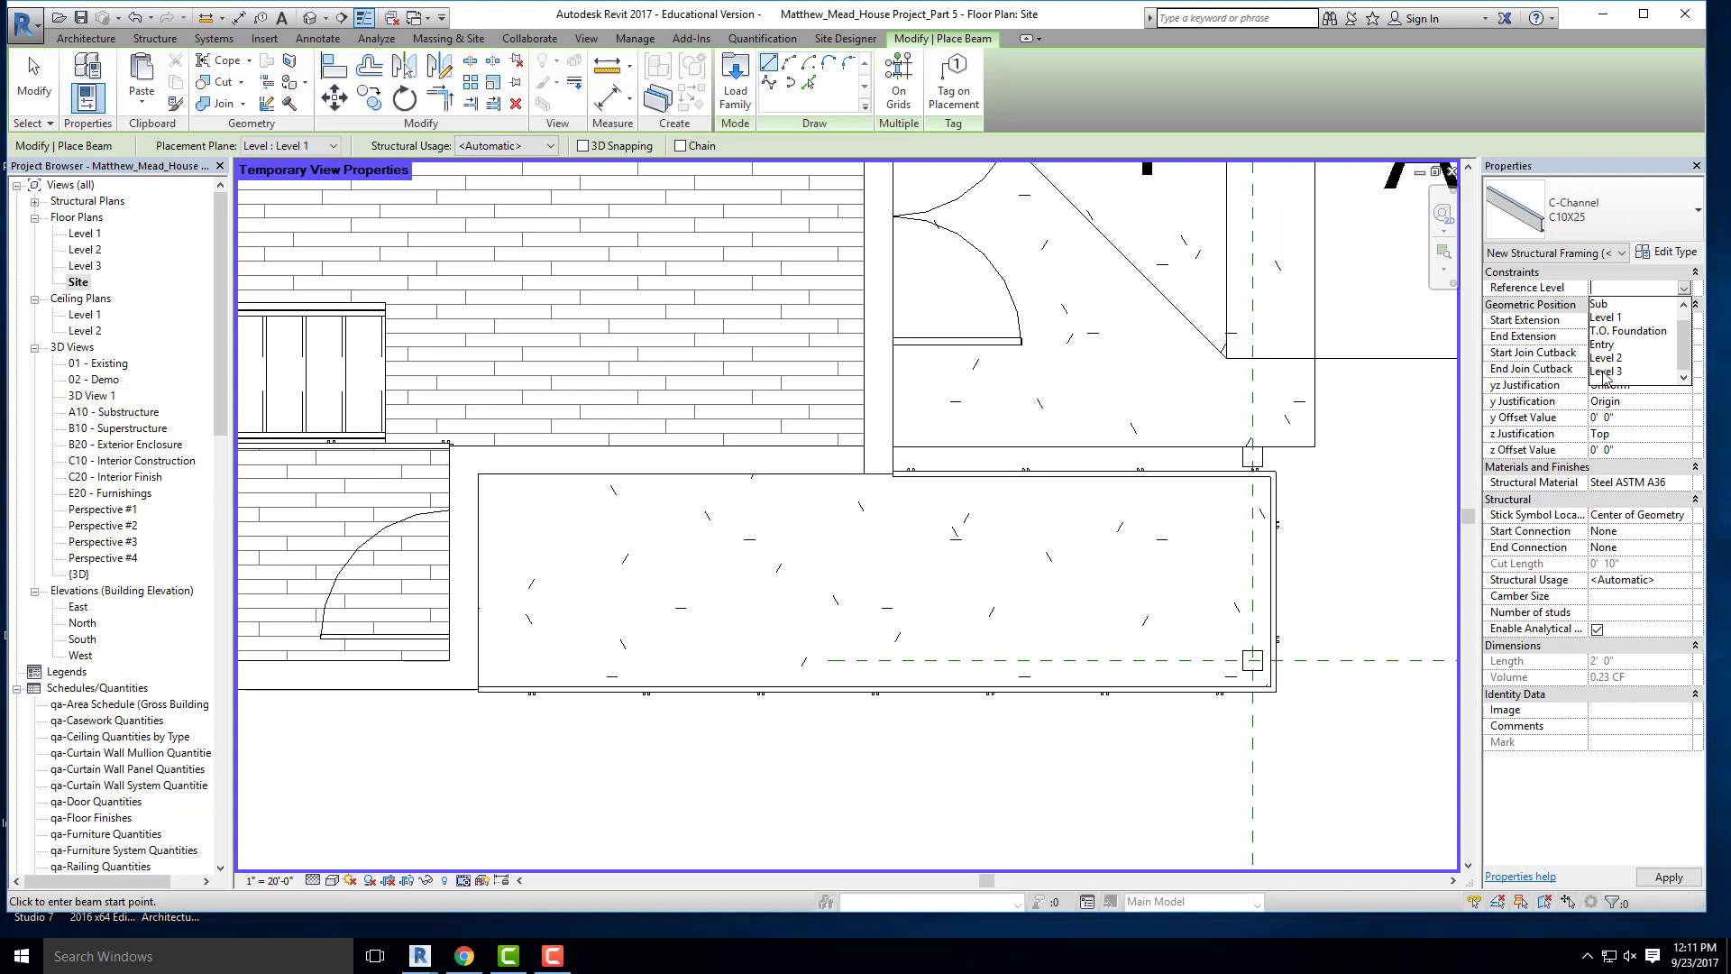
pyautogui.click(1605, 373)
pyautogui.click(1261, 445)
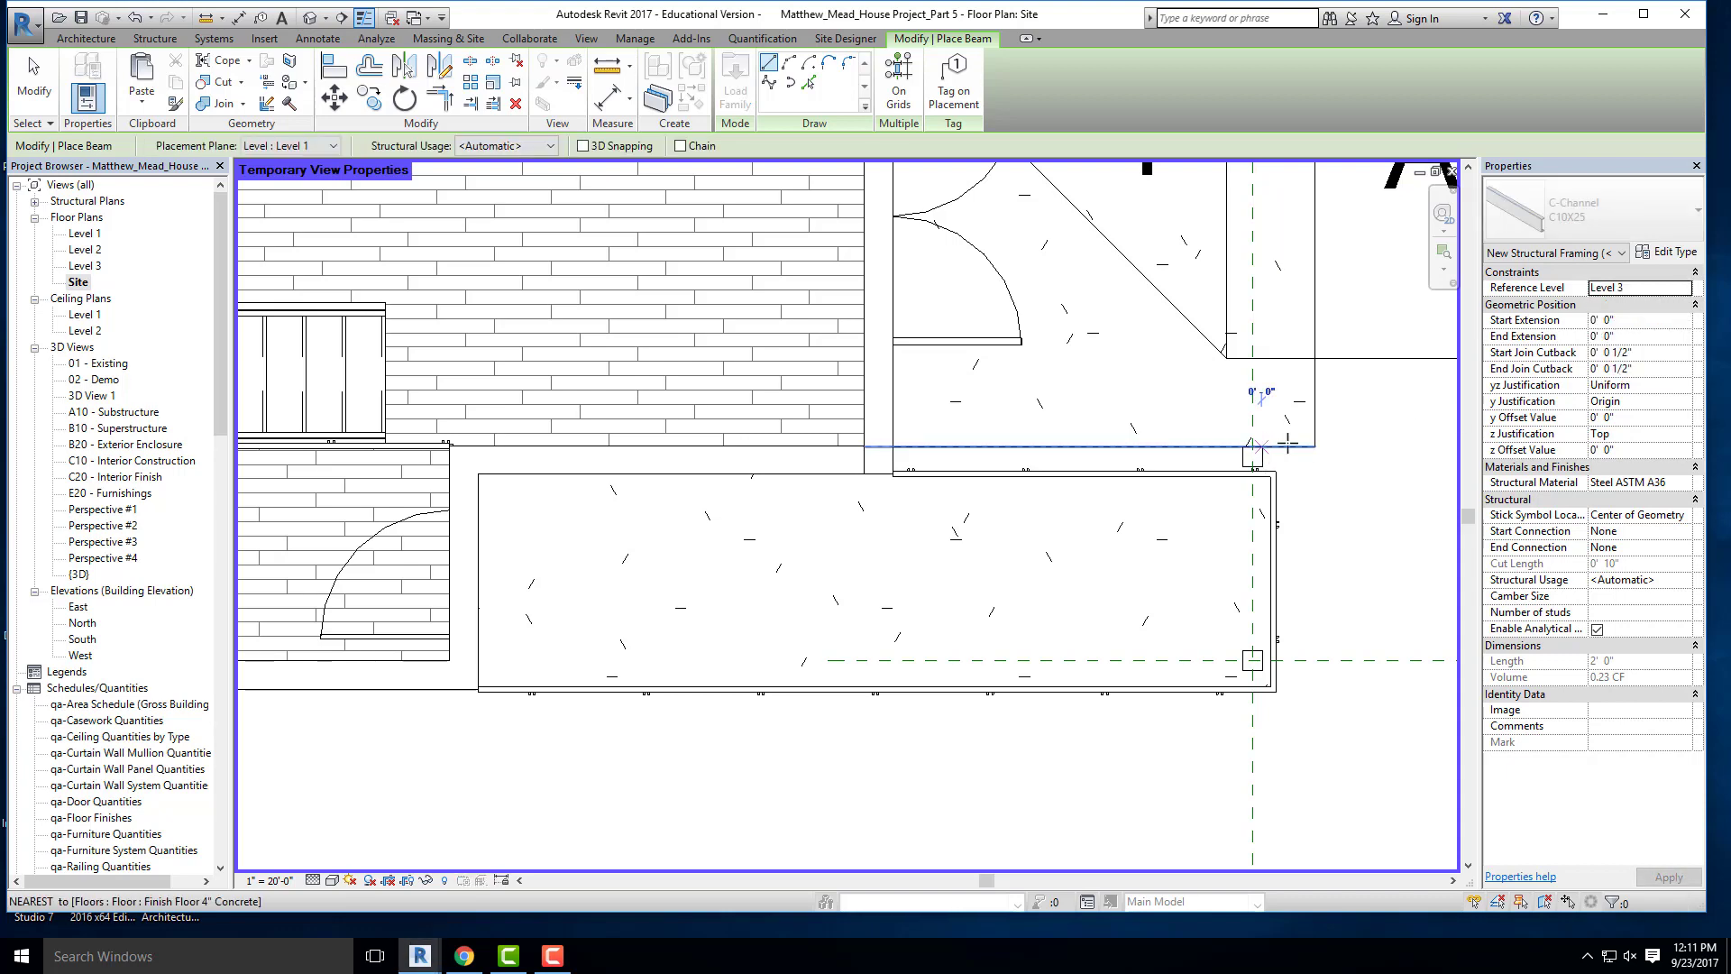
pyautogui.scroll(-4, 1172, 435)
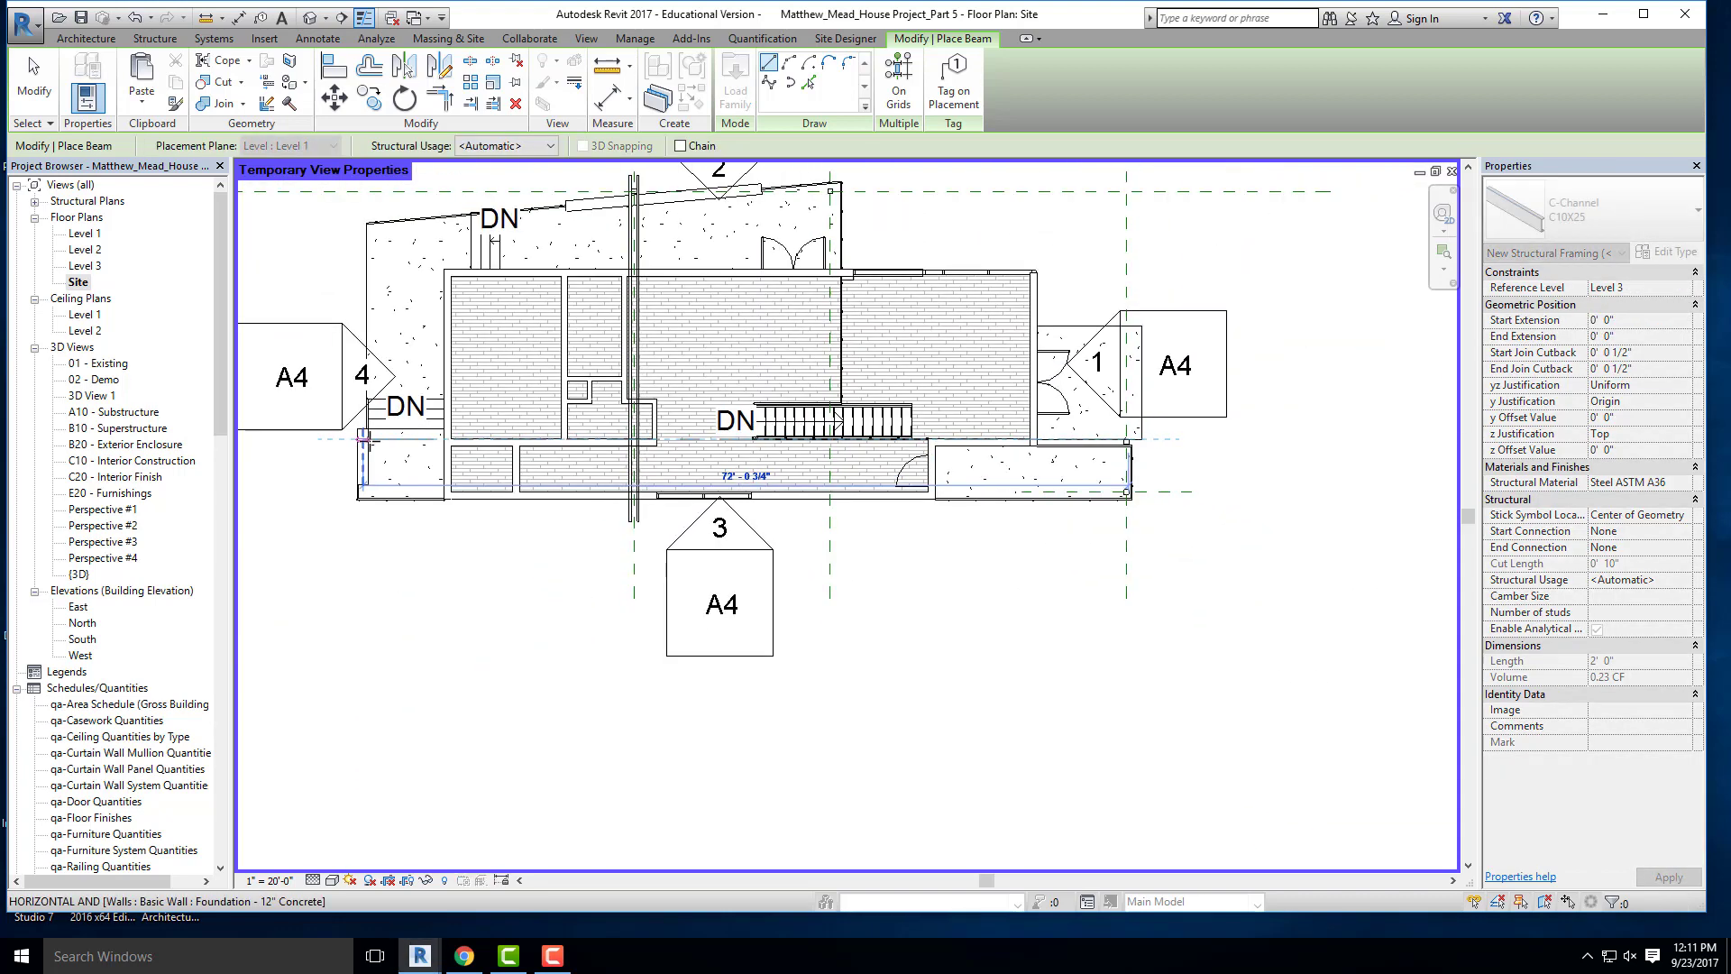
pyautogui.scroll(3, 366, 438)
pyautogui.press('Escape')
pyautogui.press('Escape')
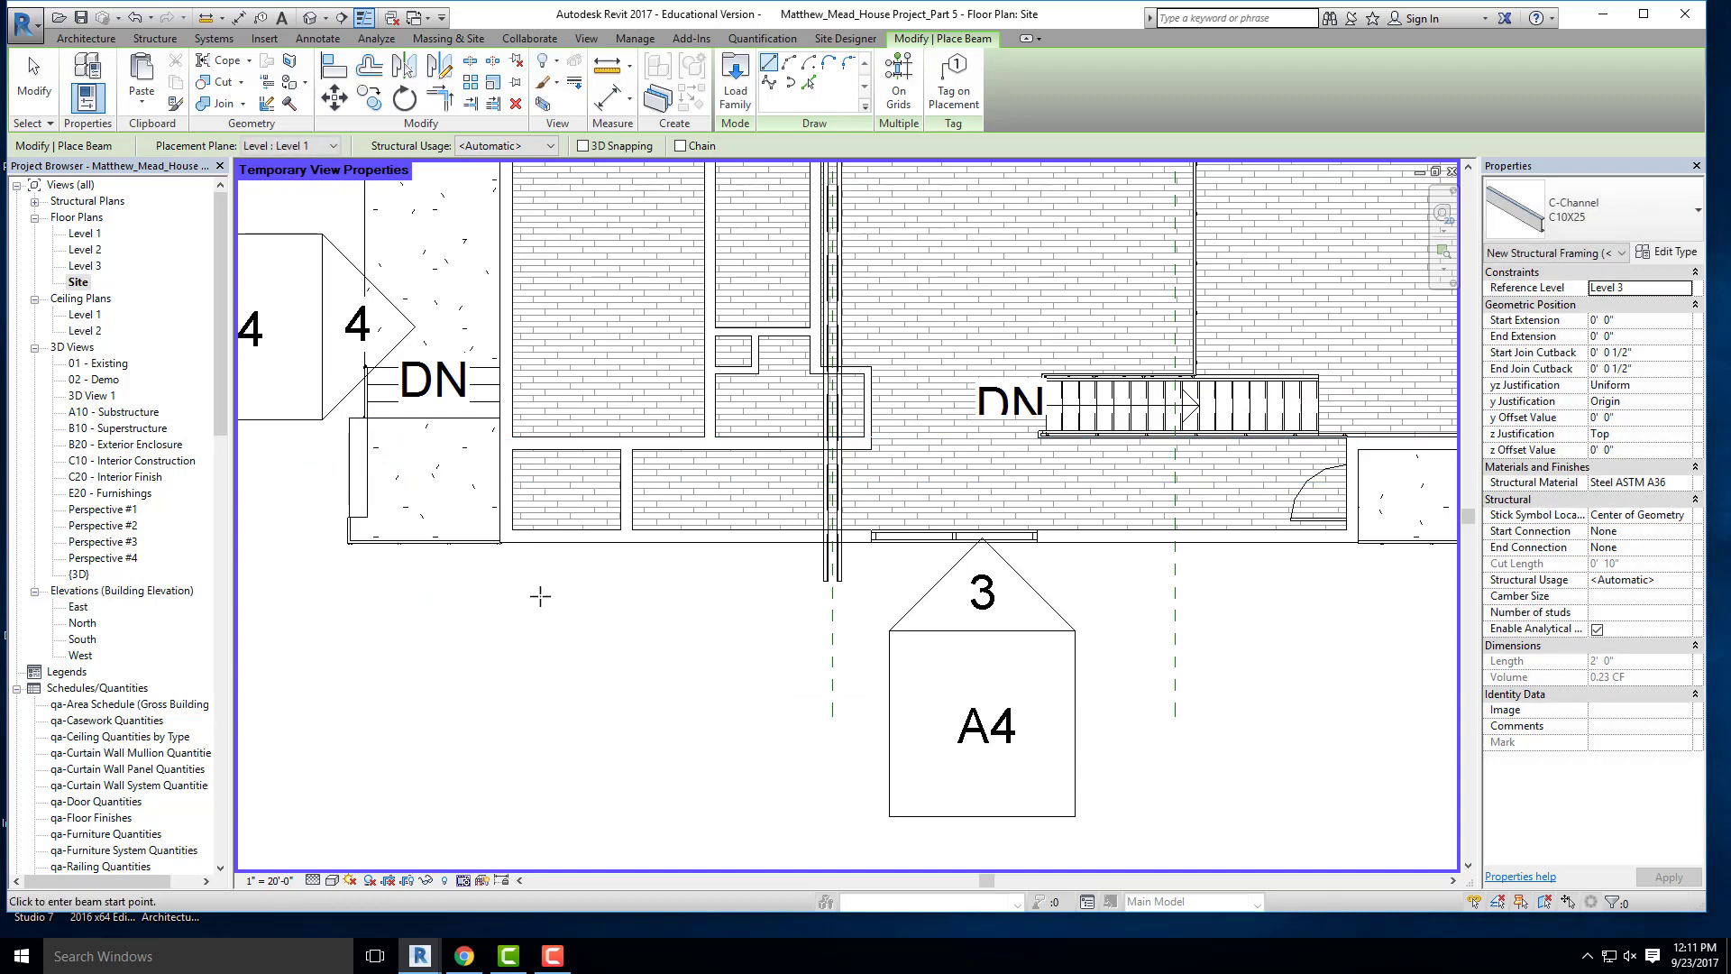
# - Examine the default 3D view from both ends of the house to locate the newly drawn C-Channel beam
pyautogui.click(315, 19)
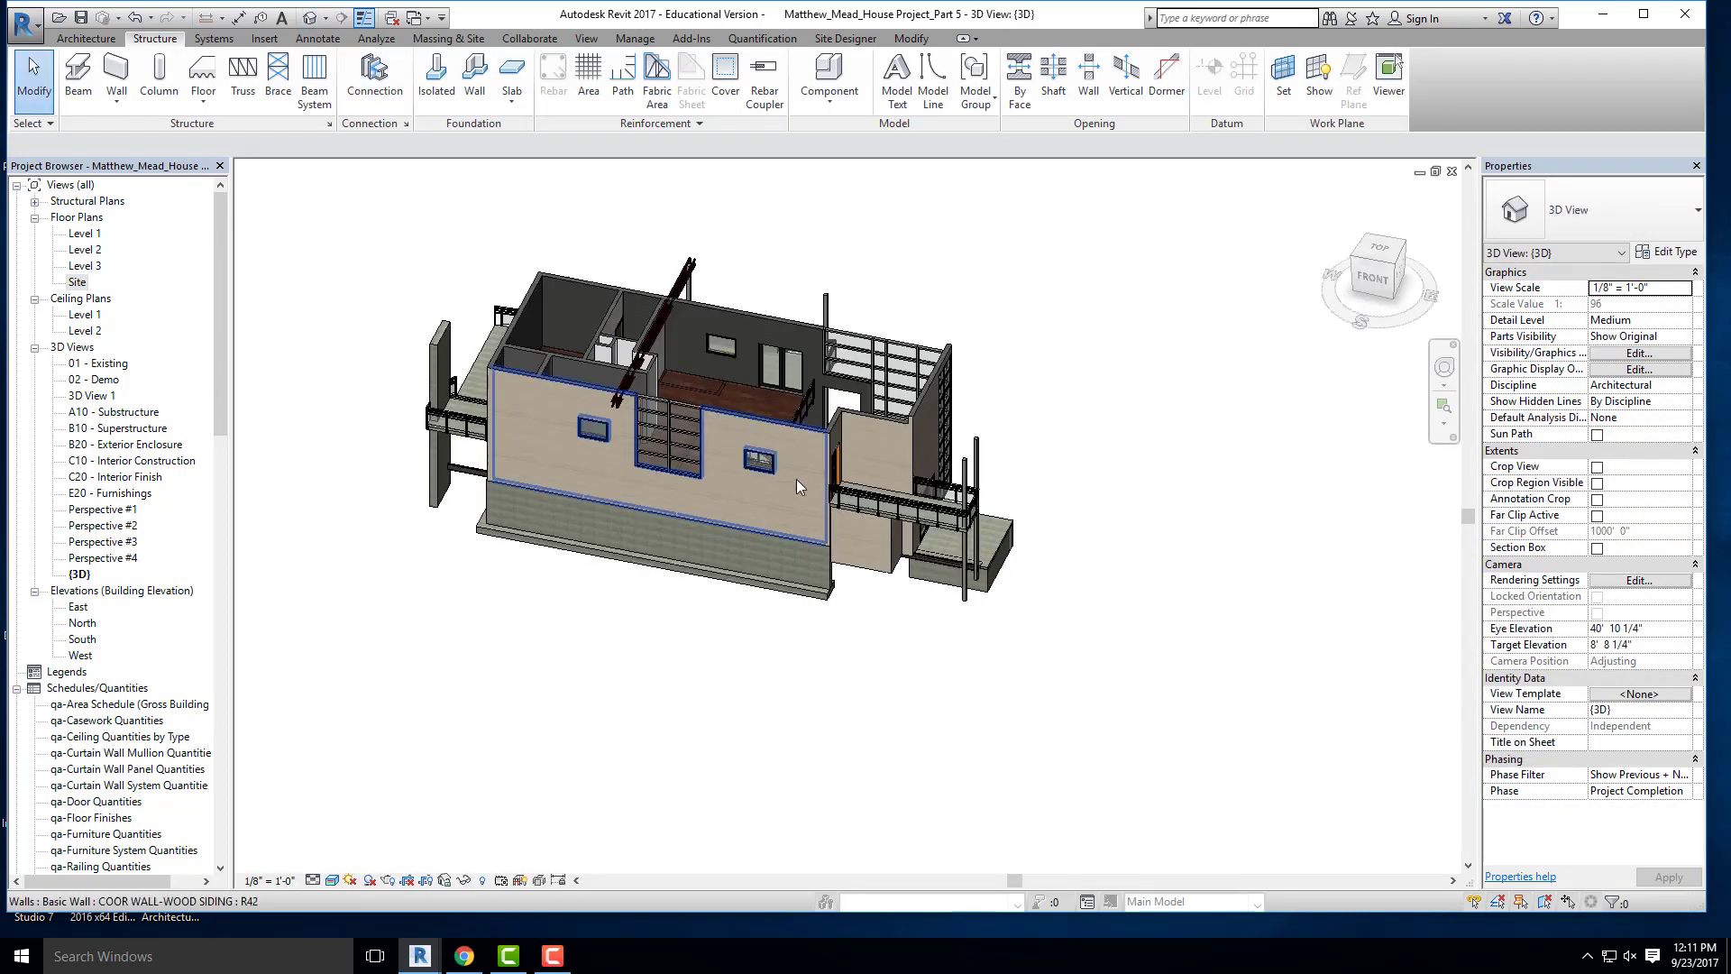
pyautogui.keyDown('shift'); pyautogui.moveTo(999, 590); pyautogui.dragTo(955, 641, button='middle'); pyautogui.keyUp('shift')
pyautogui.scroll(3, 887, 597)
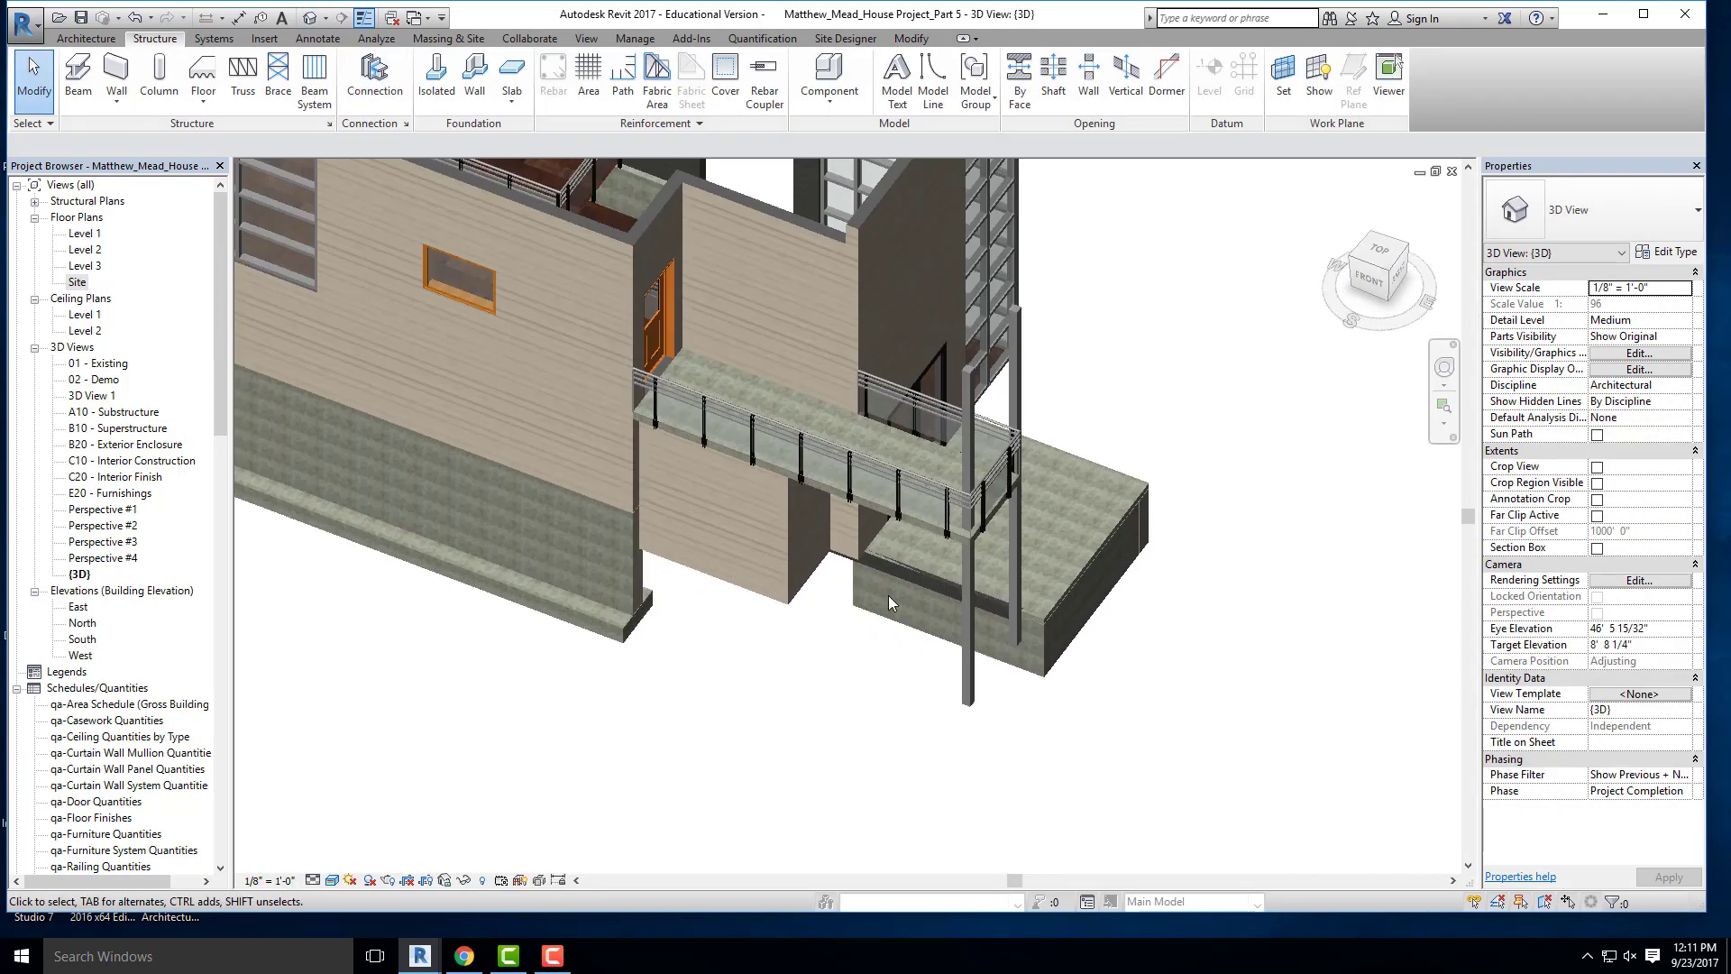
pyautogui.keyDown('shift'); pyautogui.moveTo(967, 561); pyautogui.dragTo(942, 635, button='middle'); pyautogui.keyUp('shift')
pyautogui.scroll(-4, 870, 544)
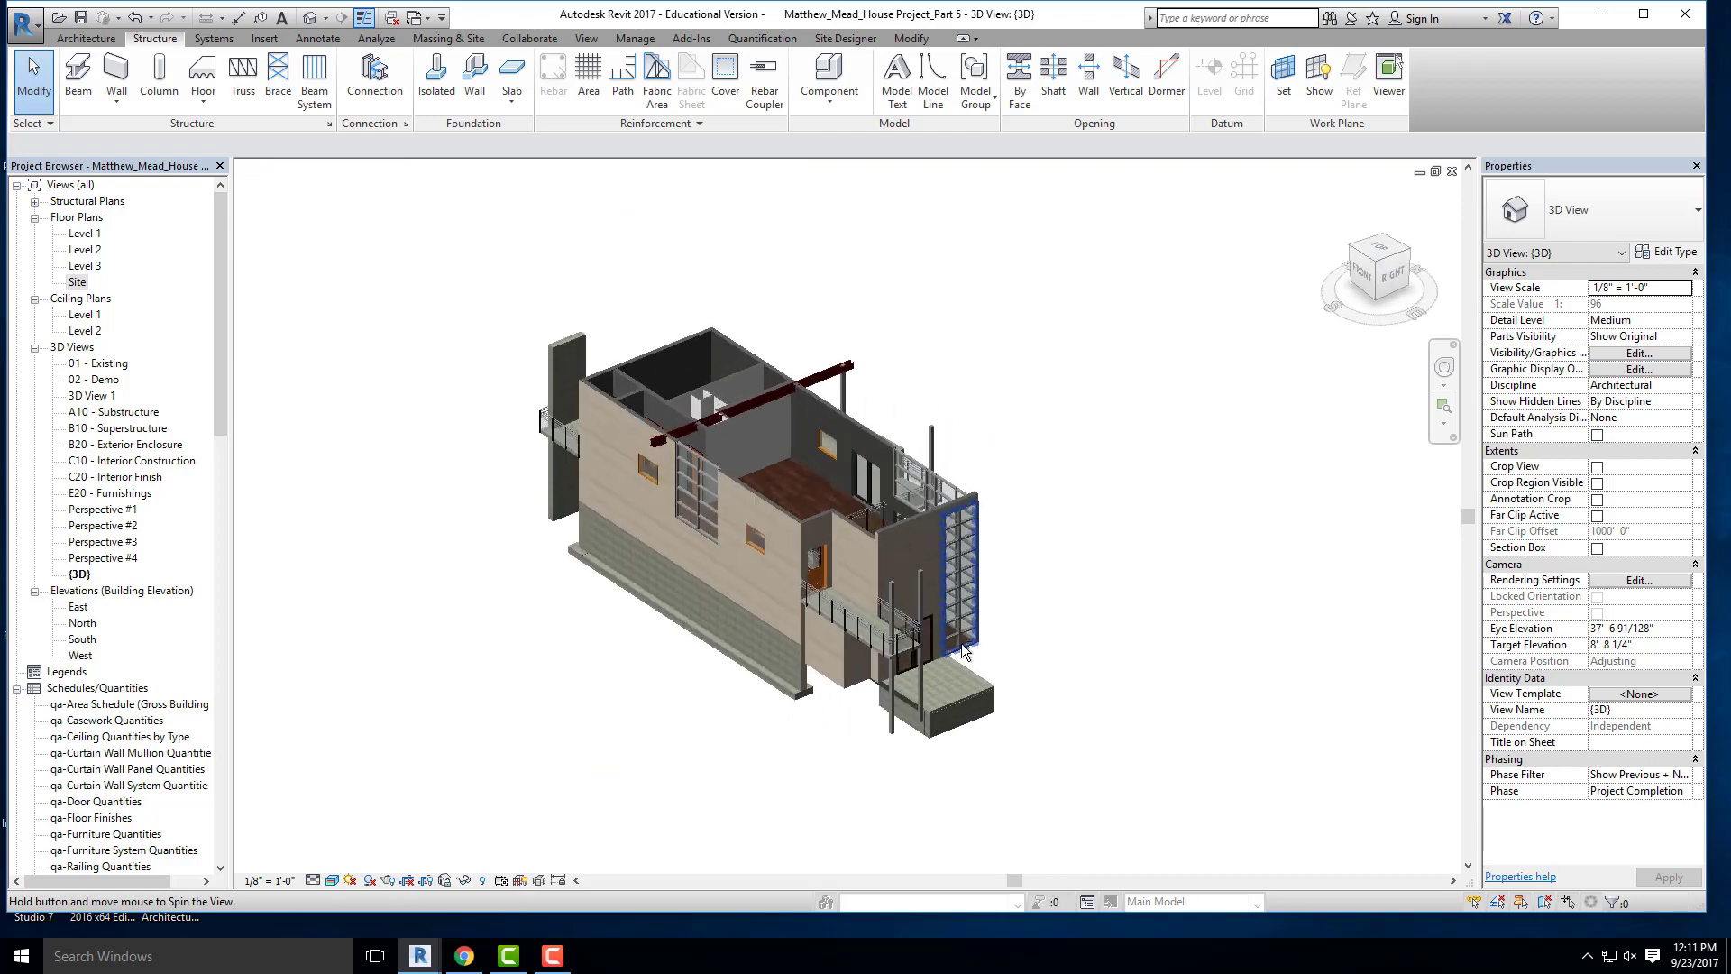
pyautogui.scroll(3, 945, 651)
pyautogui.keyDown('shift'); pyautogui.moveTo(656, 582); pyautogui.dragTo(800, 530, button='middle'); pyautogui.keyUp('shift')
pyautogui.scroll(2, 411, 695)
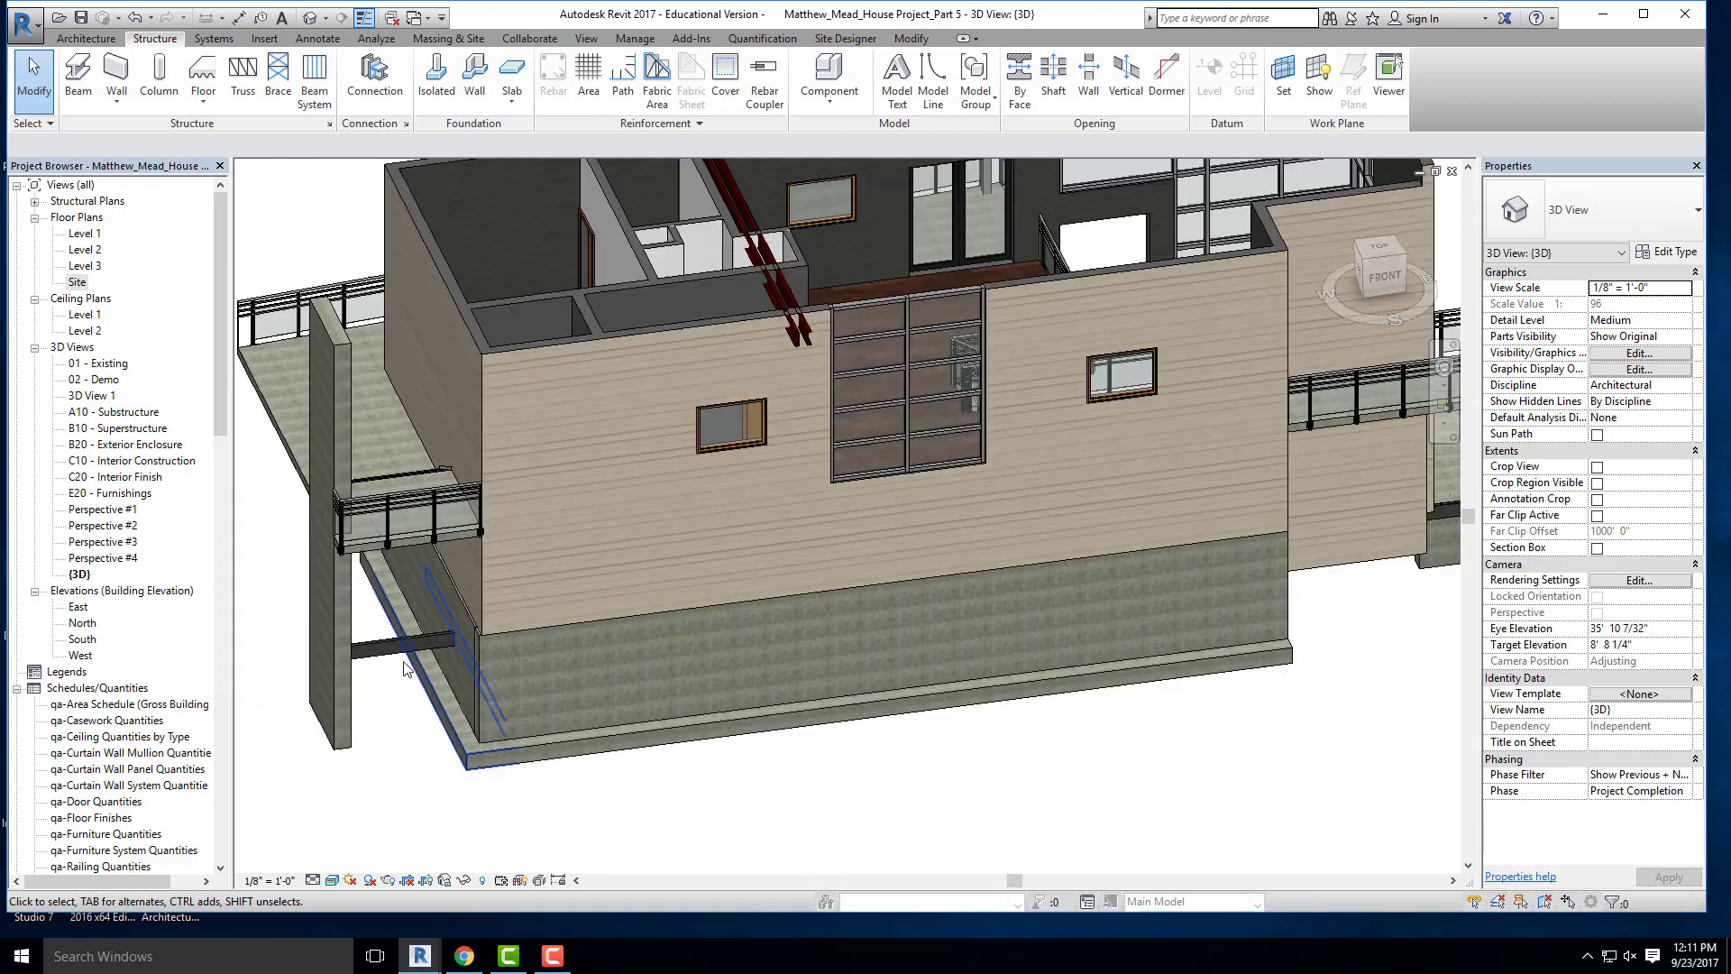
# - Change the new C10X25 beam's work plane to Level 3 and check its placement against the columns
pyautogui.click(684, 720)
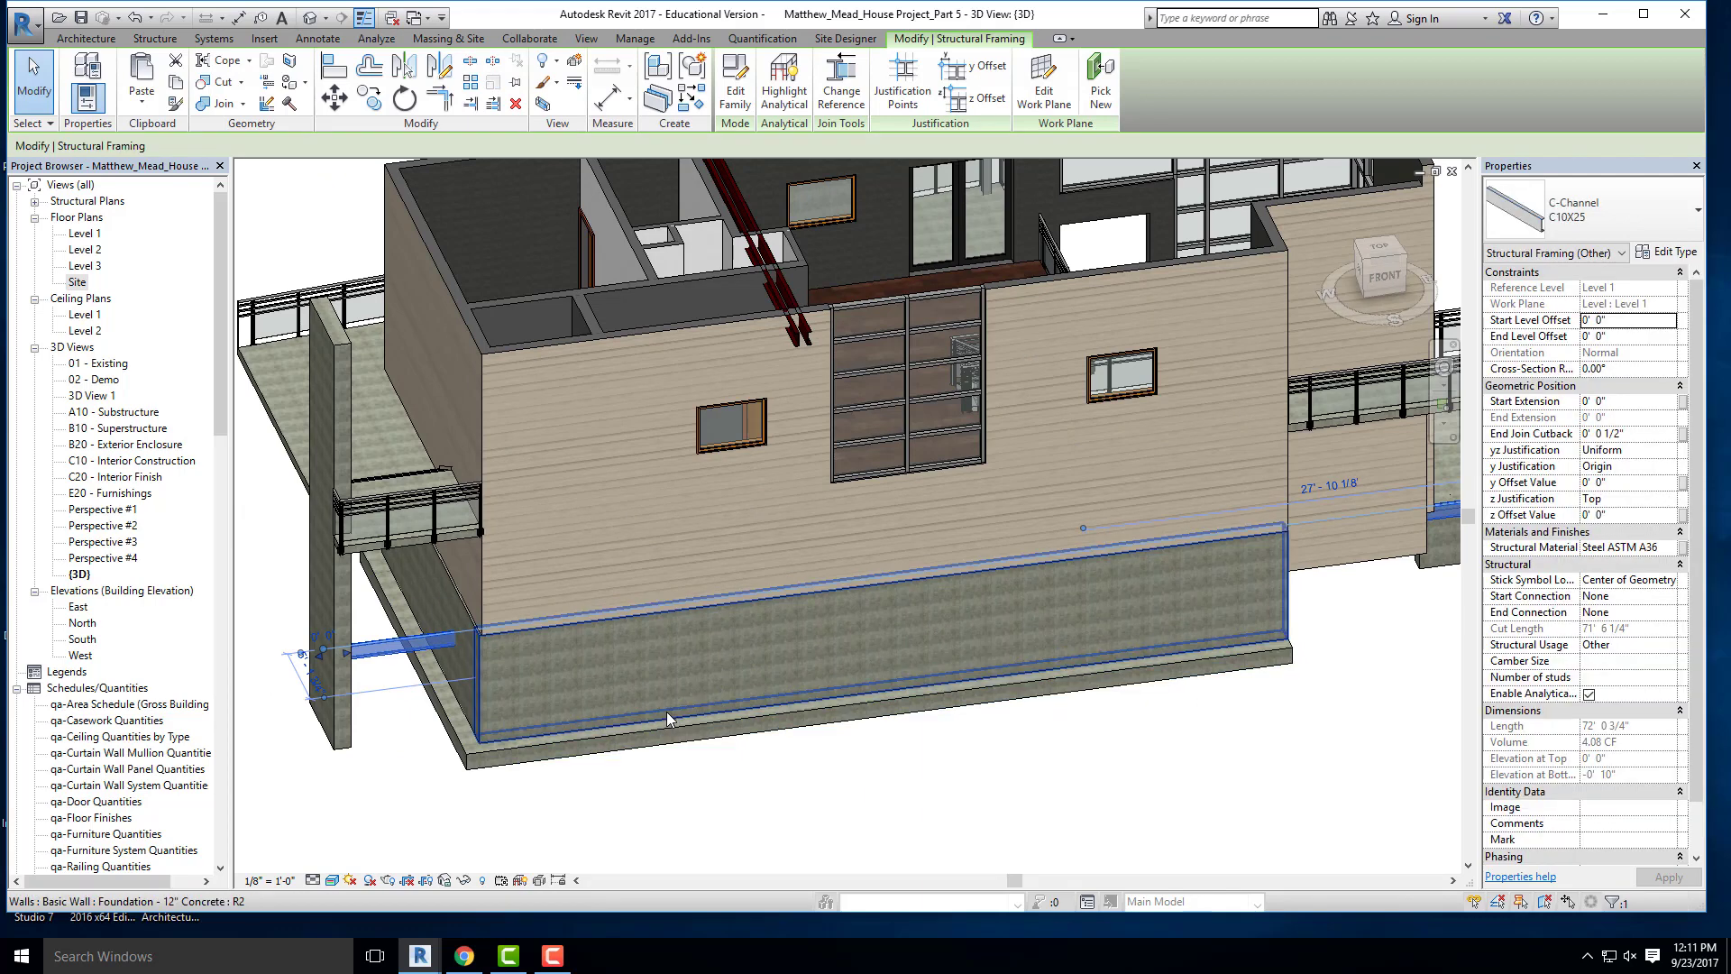
pyautogui.keyDown('shift'); pyautogui.moveTo(328, 564); pyautogui.dragTo(420, 628, button='middle'); pyautogui.keyUp('shift')
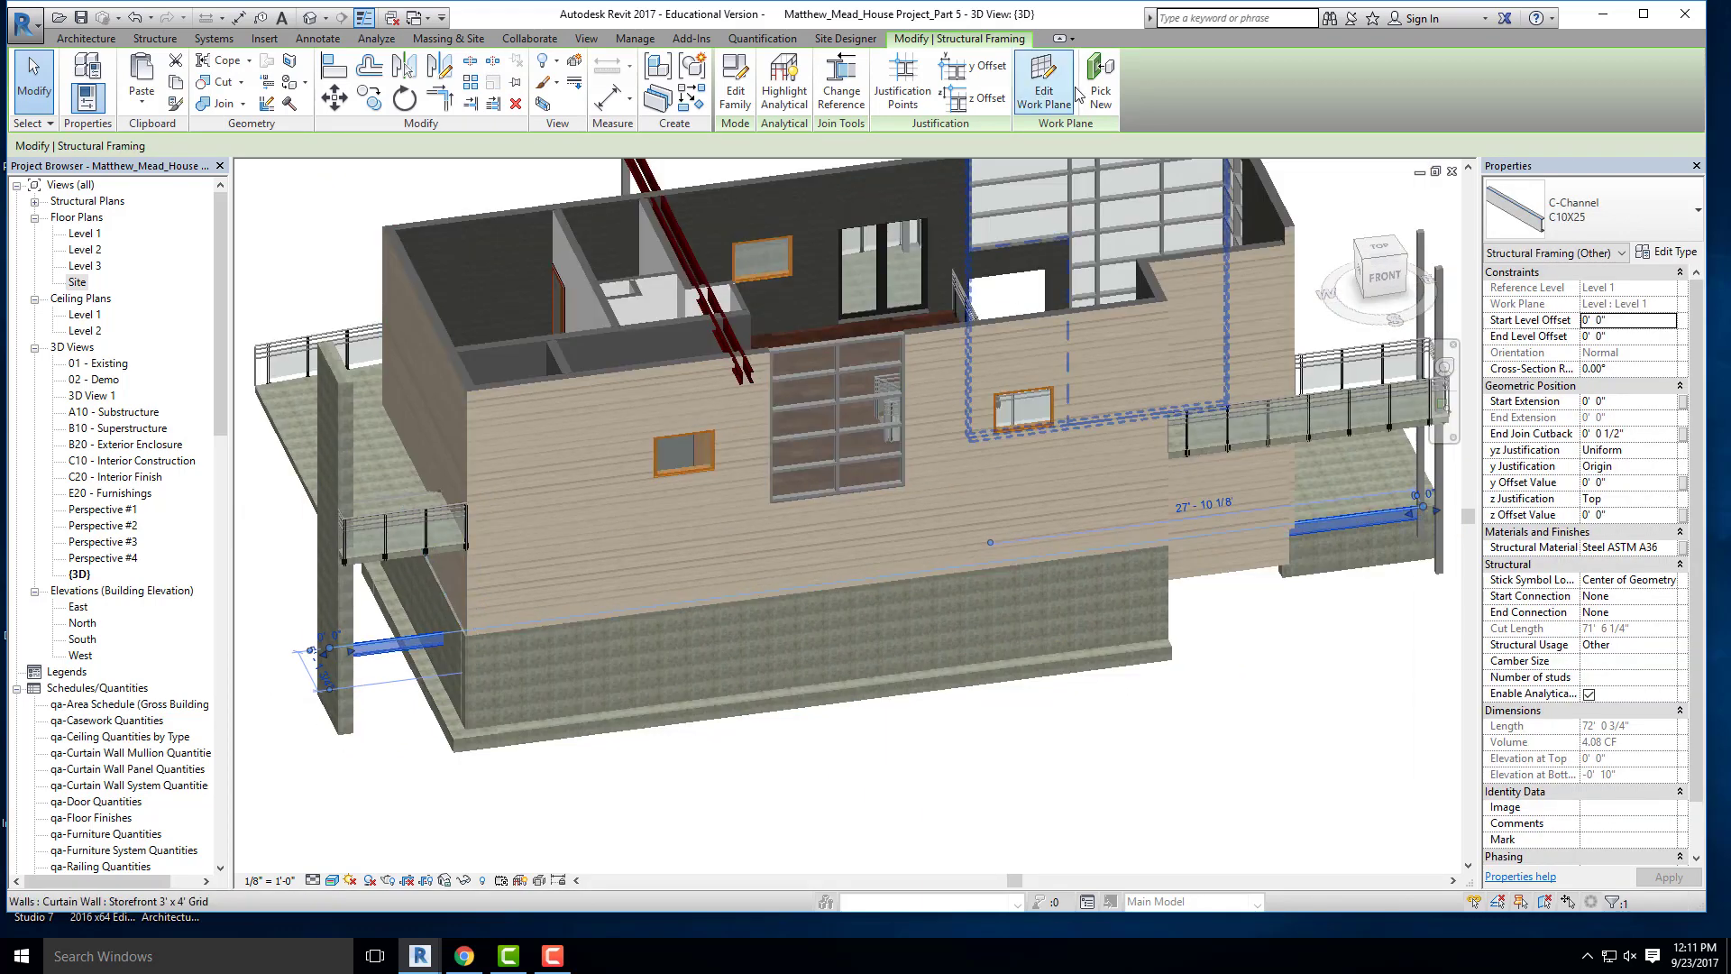
pyautogui.click(1044, 87)
pyautogui.click(911, 468)
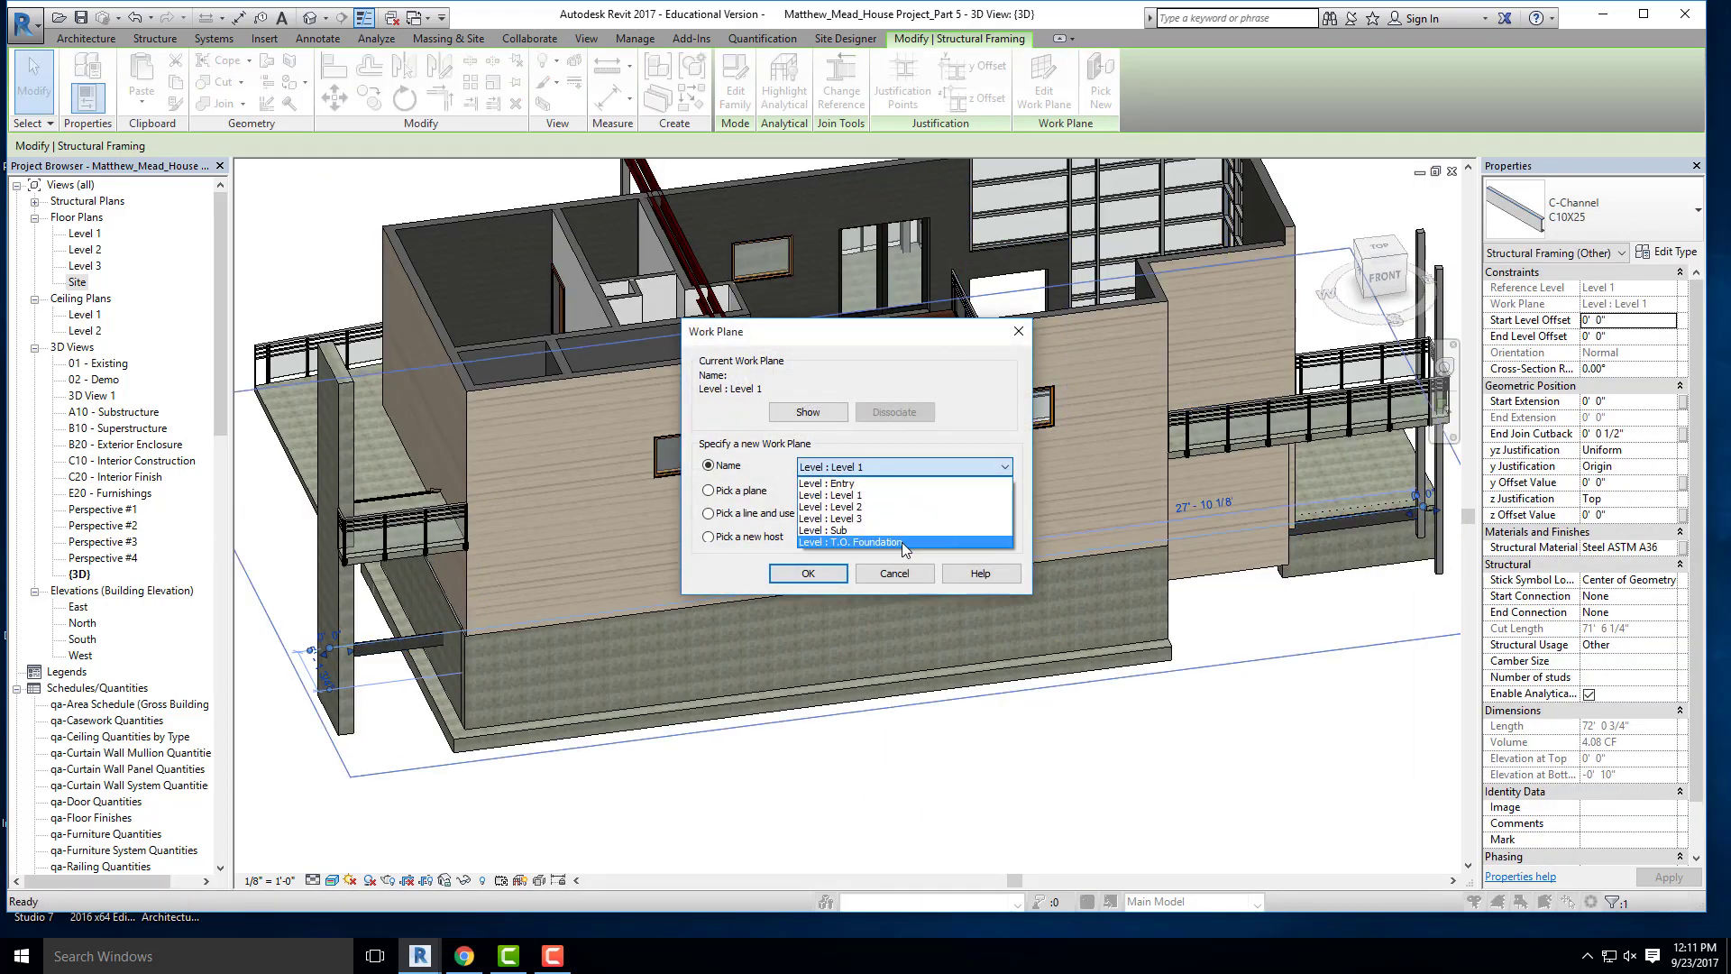
pyautogui.click(868, 518)
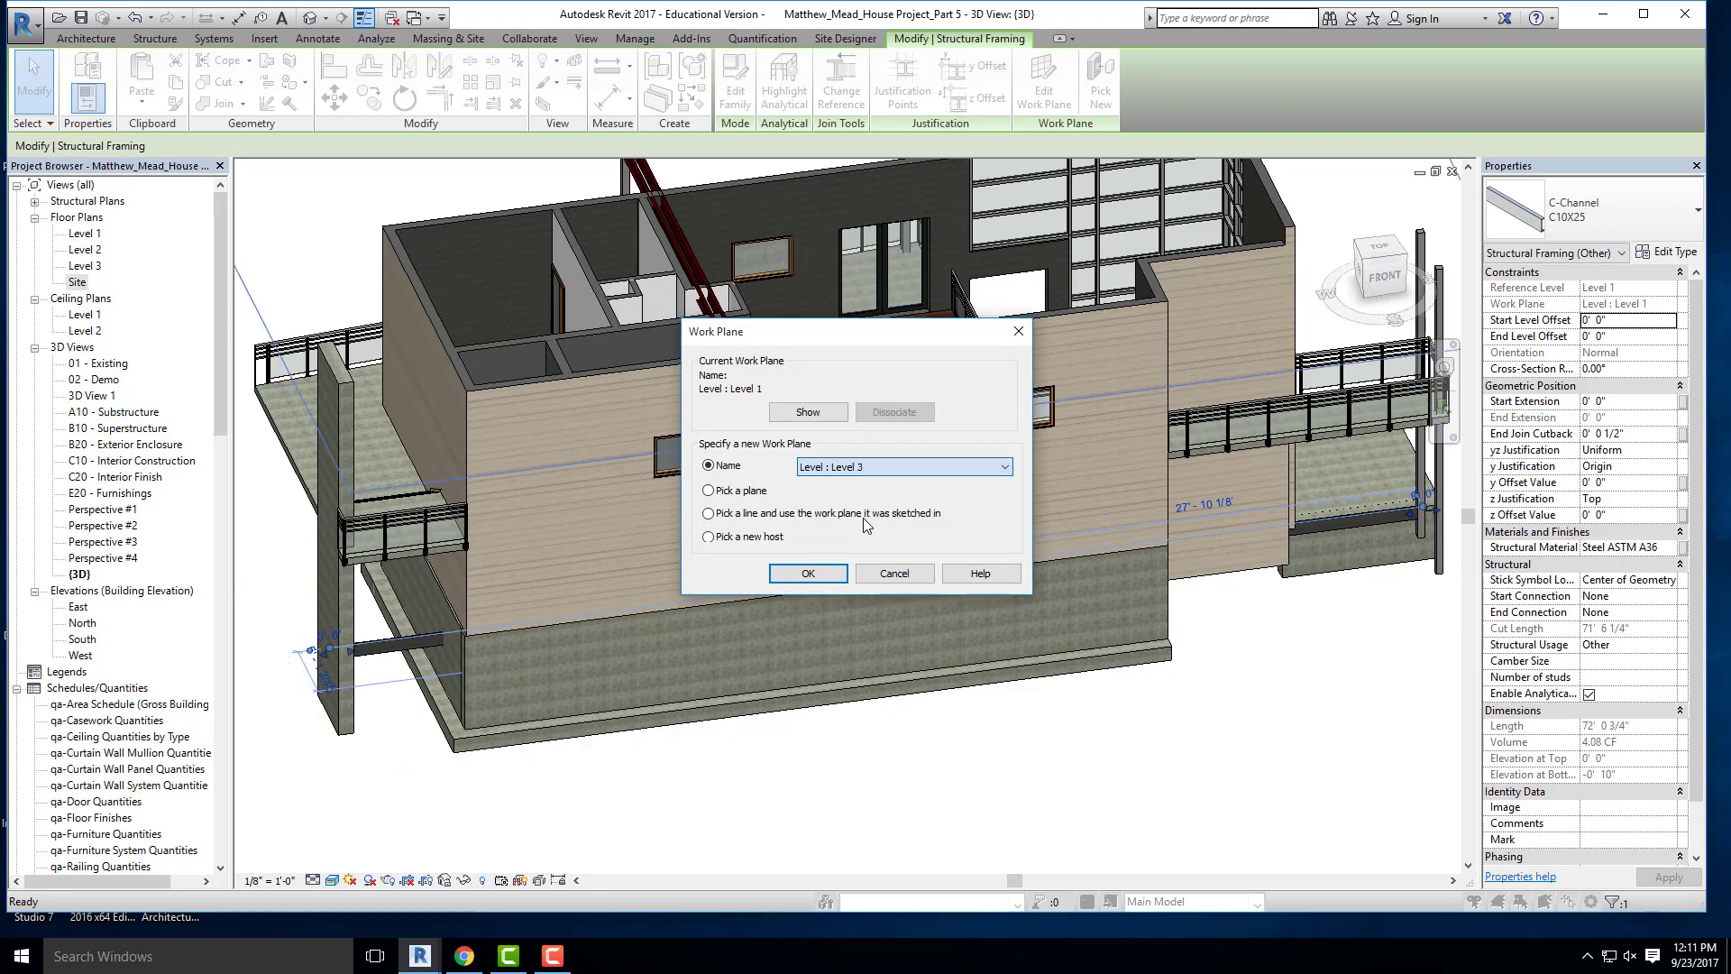
pyautogui.click(809, 572)
pyautogui.keyDown('shift'); pyautogui.moveTo(880, 630); pyautogui.dragTo(955, 620, button='middle'); pyautogui.keyUp('shift')
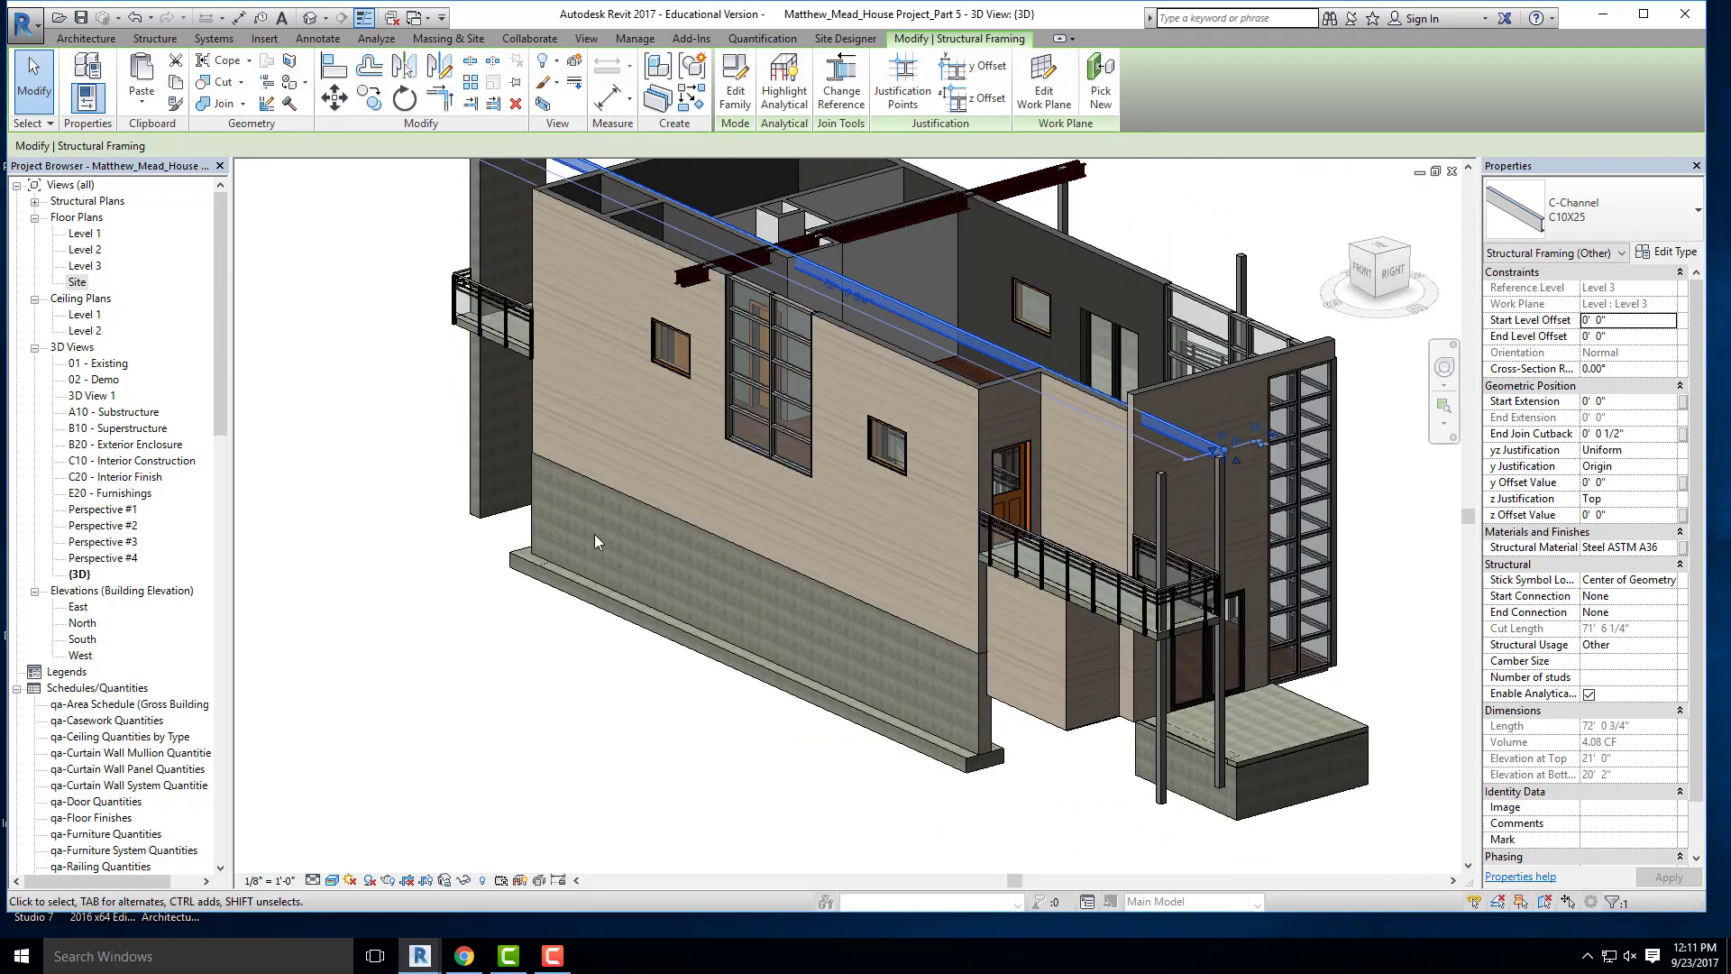
pyautogui.keyDown('shift'); pyautogui.moveTo(1246, 441); pyautogui.dragTo(790, 476, button='middle'); pyautogui.keyUp('shift')
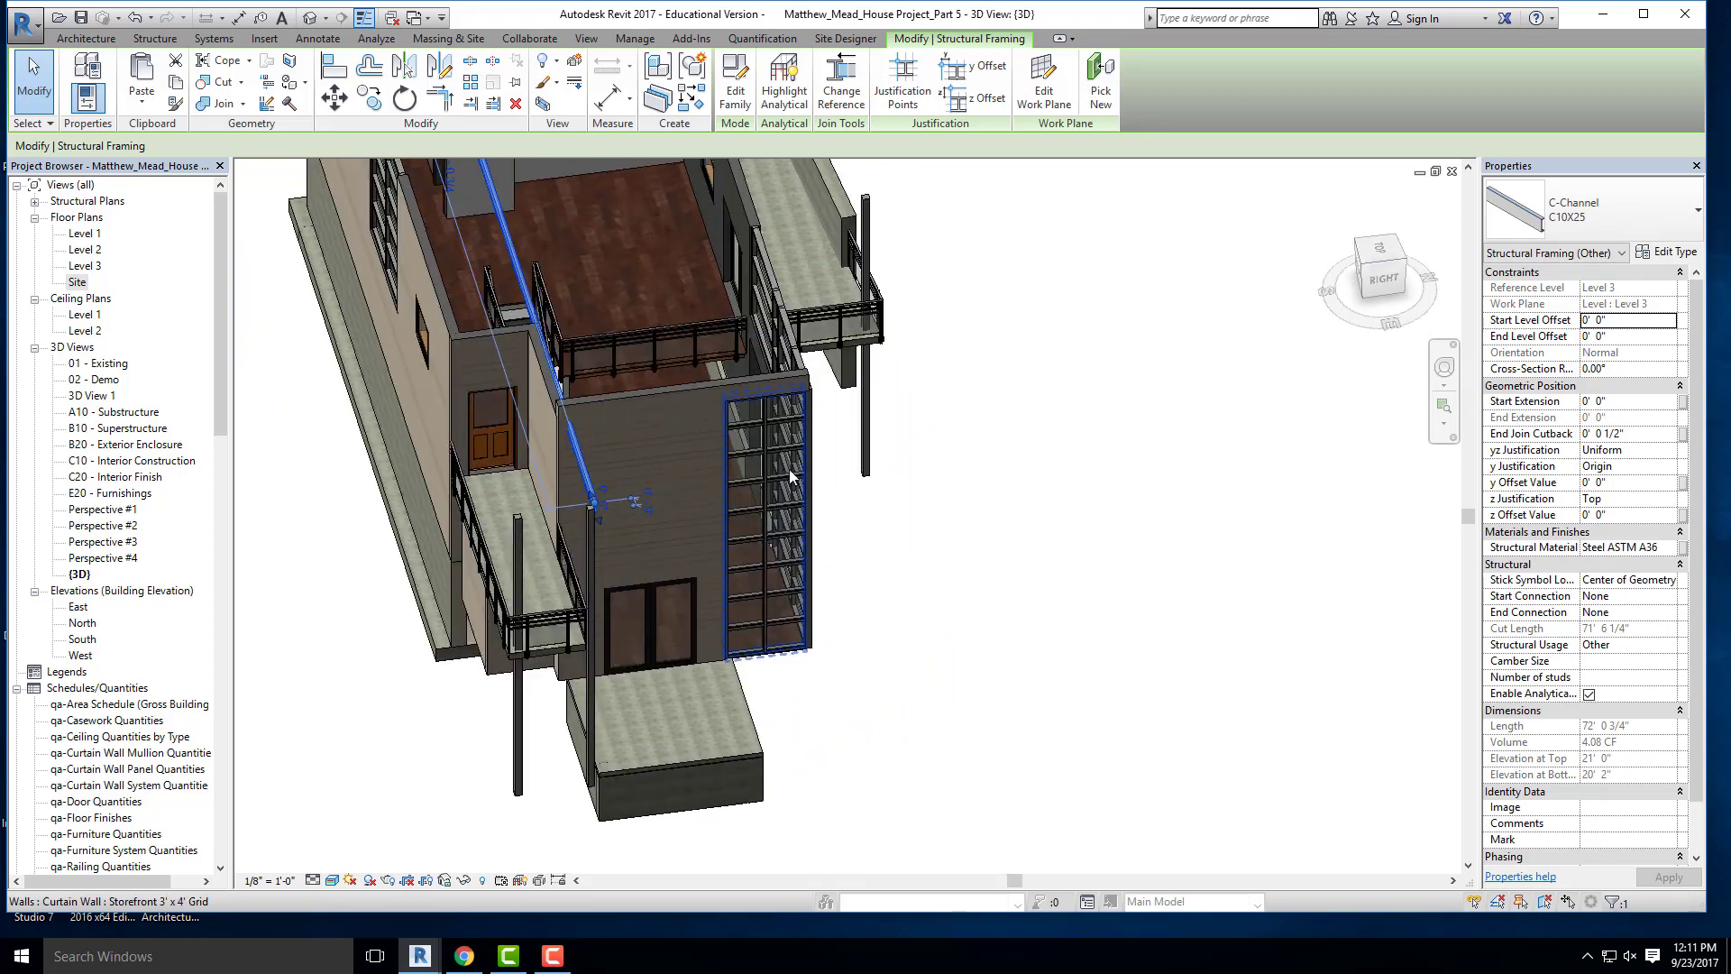
pyautogui.click(919, 473)
# - In the Site floor plan, extend the beam's column end past the concrete slab edge, to a beam length of about 73' 7"
pyautogui.scroll(3, 616, 555)
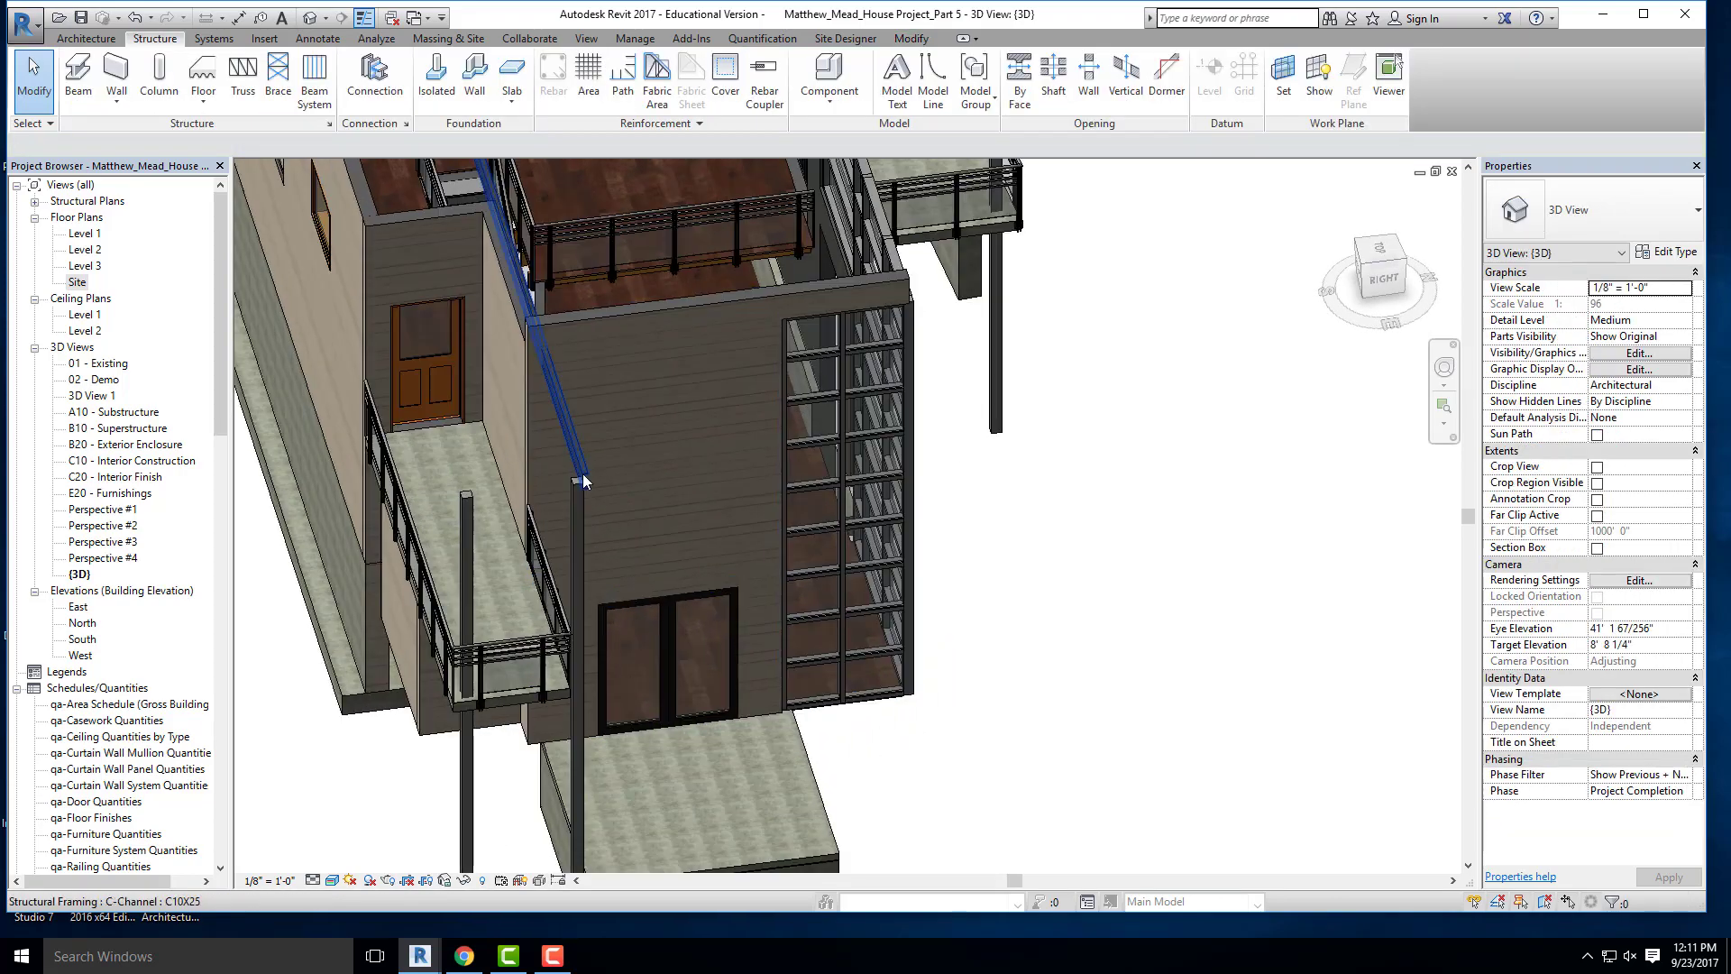
pyautogui.click(580, 474)
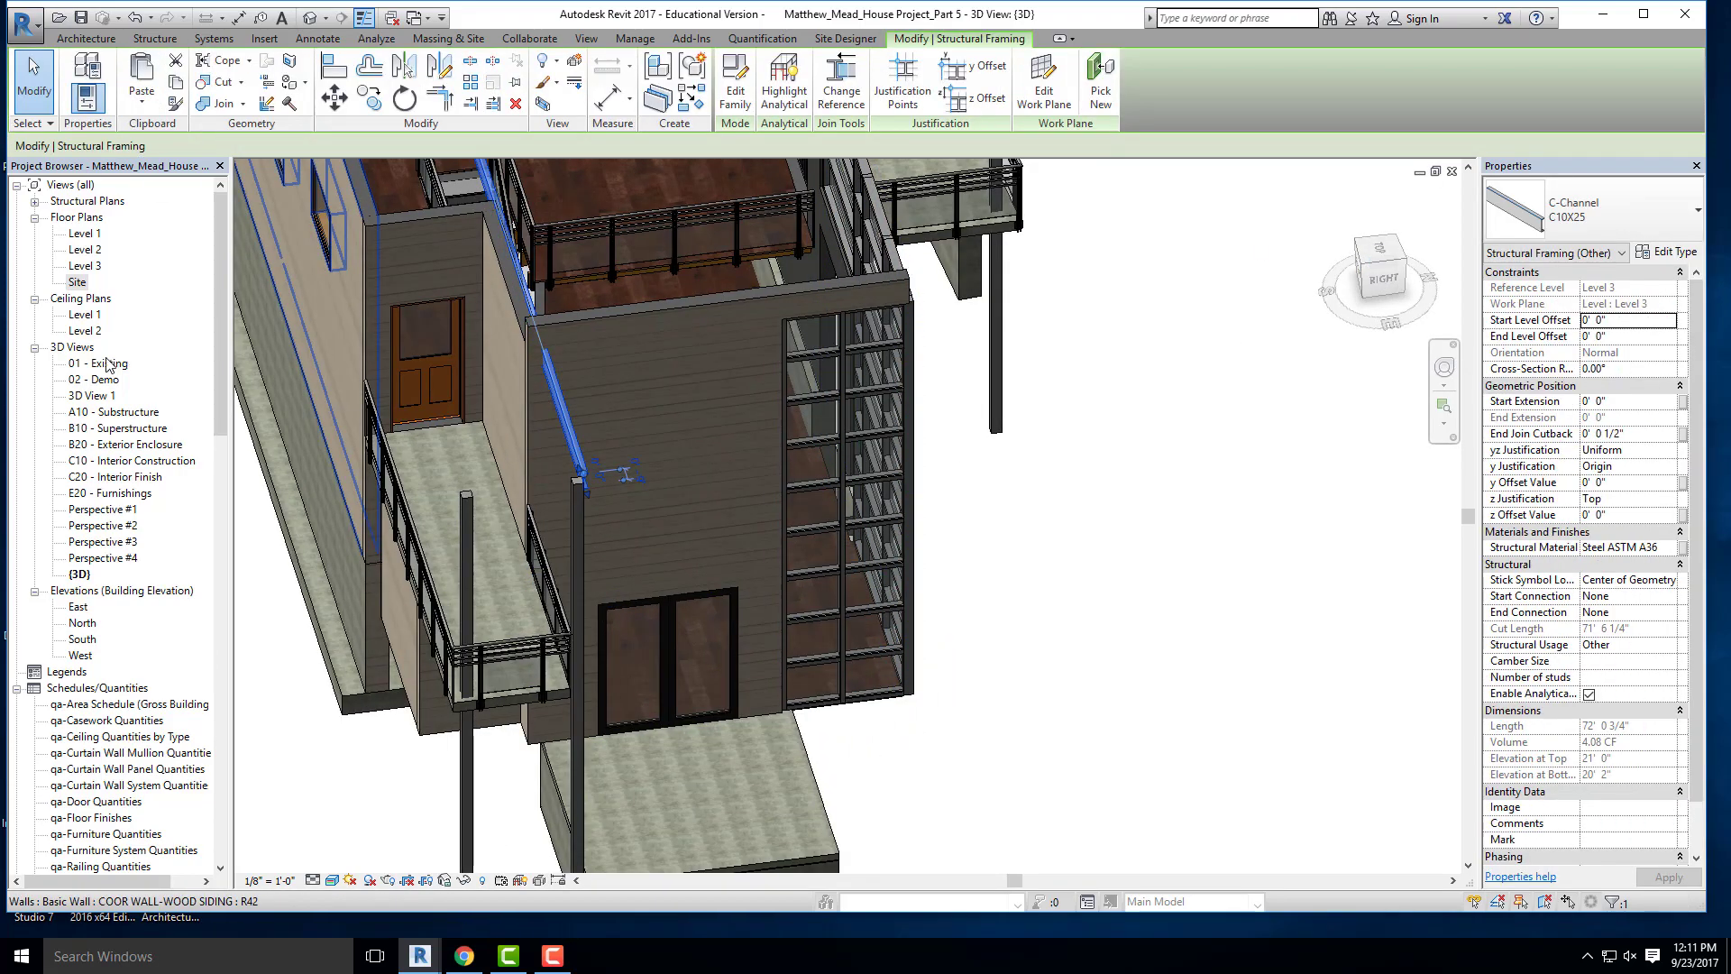
pyautogui.doubleClick(79, 282)
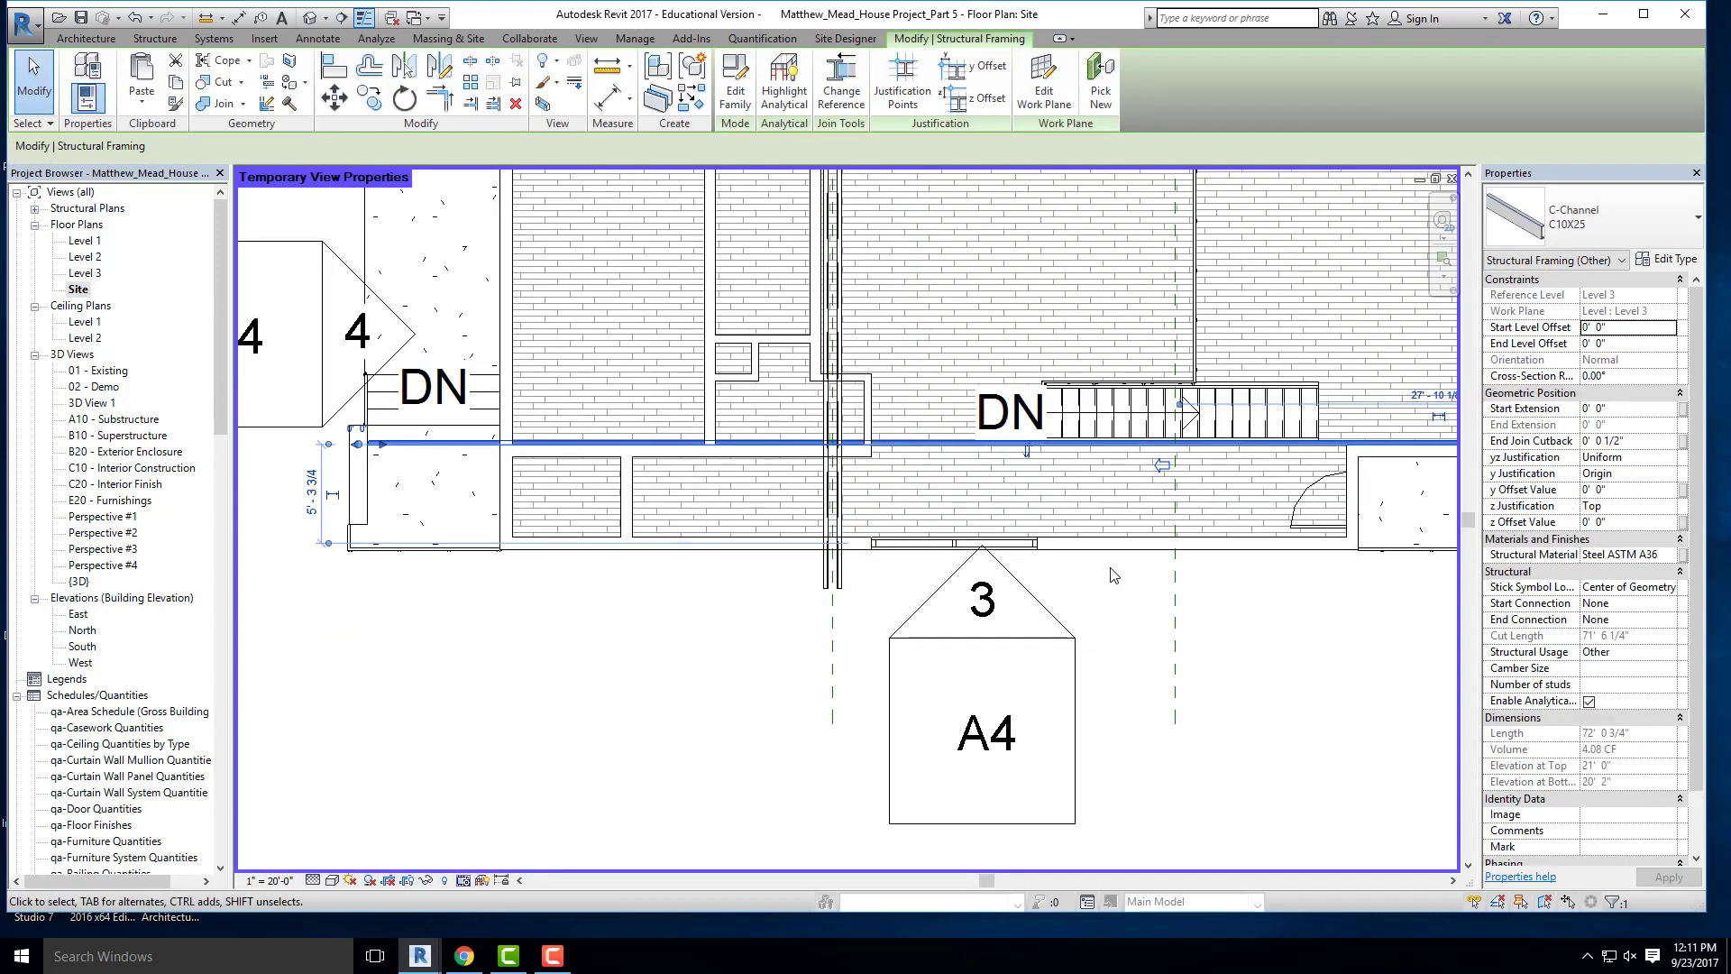
pyautogui.scroll(-4, 602, 460)
pyautogui.scroll(3, 1322, 455)
pyautogui.scroll(4, 1197, 449)
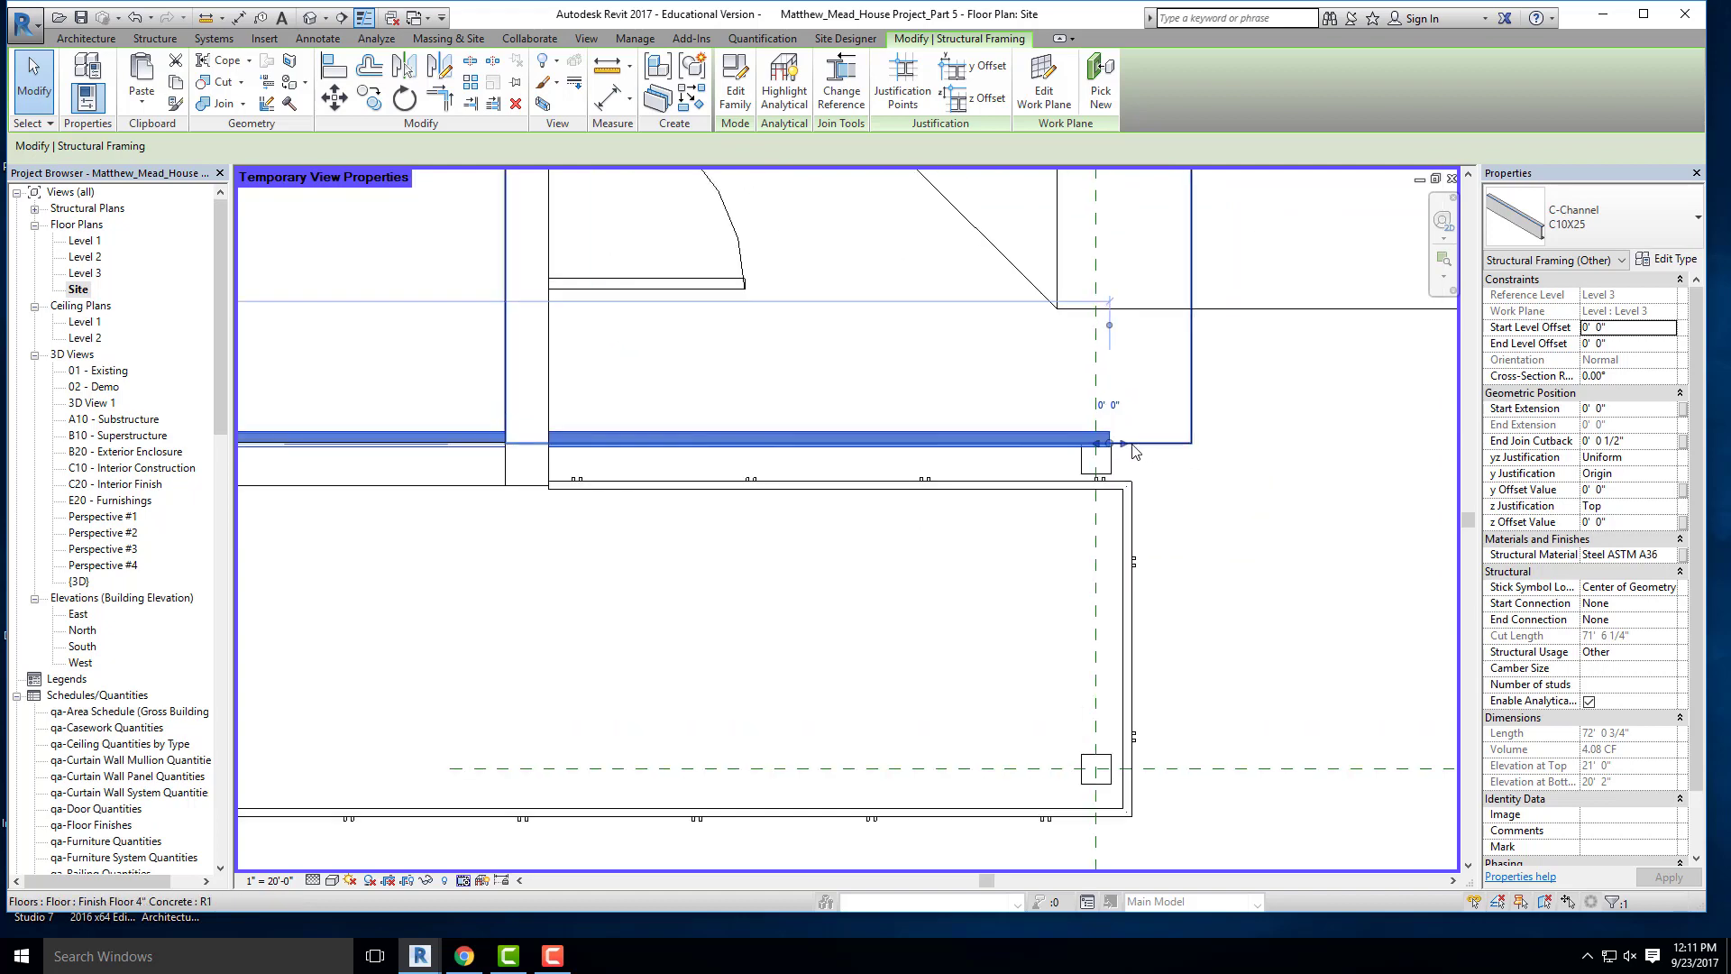
pyautogui.moveTo(1121, 444); pyautogui.dragTo(1210, 442)
pyautogui.scroll(-5, 1210, 443)
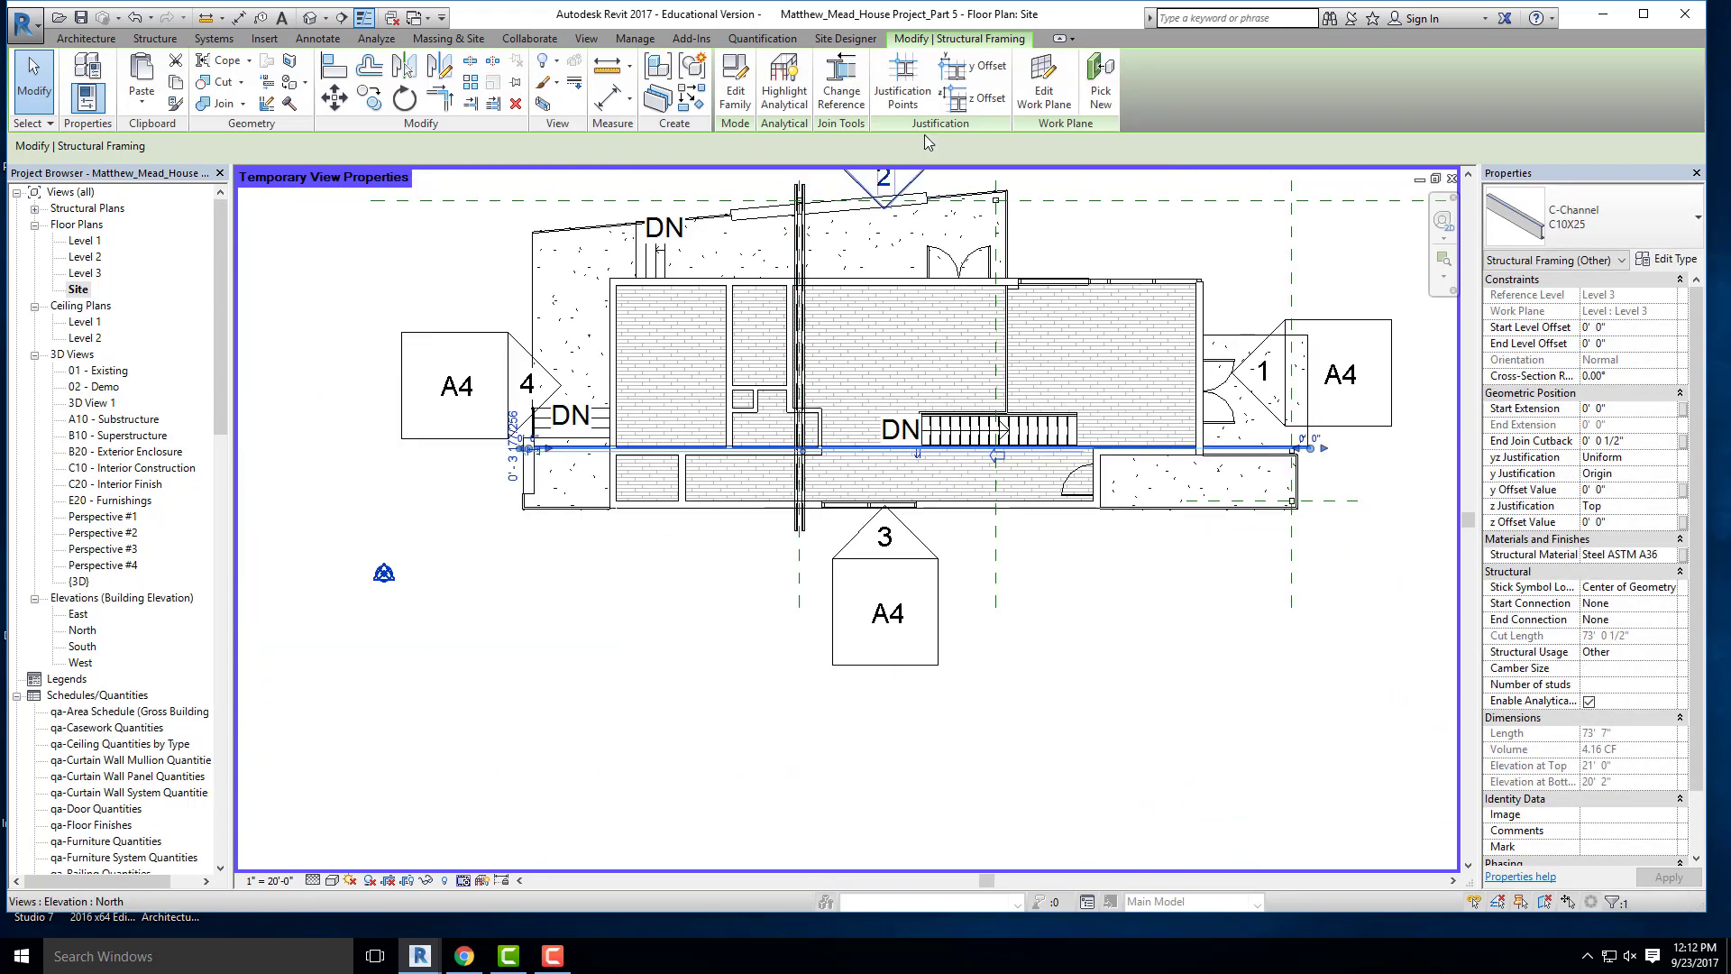
pyautogui.scroll(3, 1352, 480)
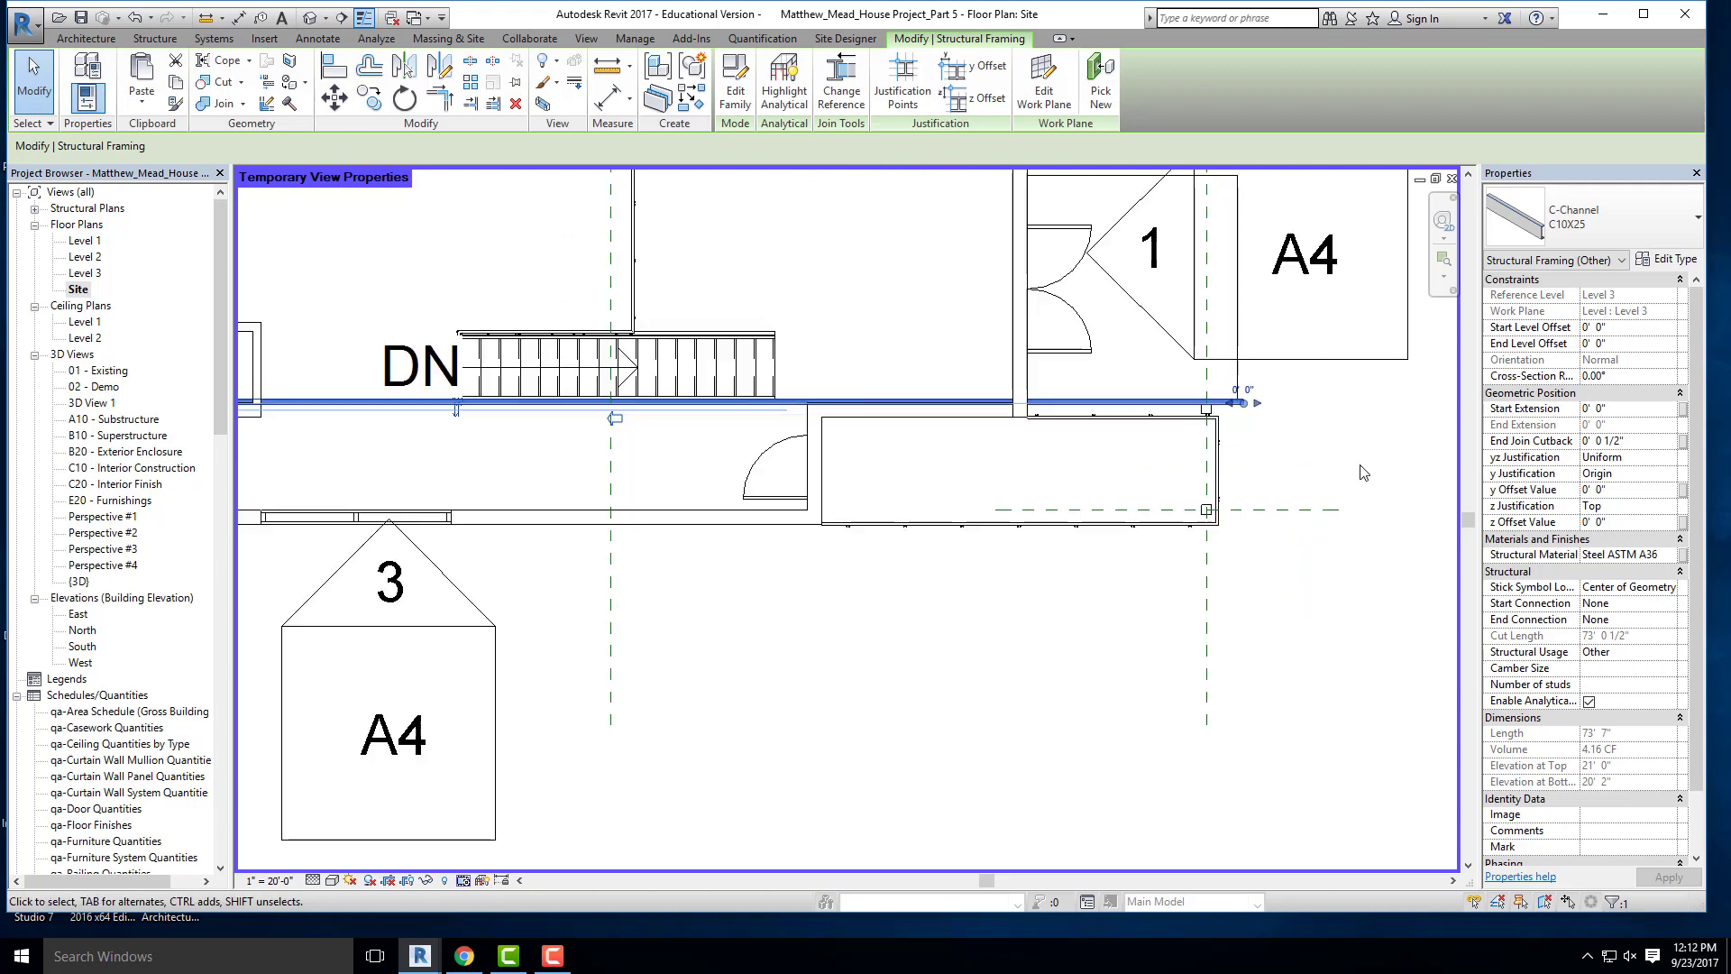
pyautogui.click(1358, 469)
pyautogui.click(1238, 409)
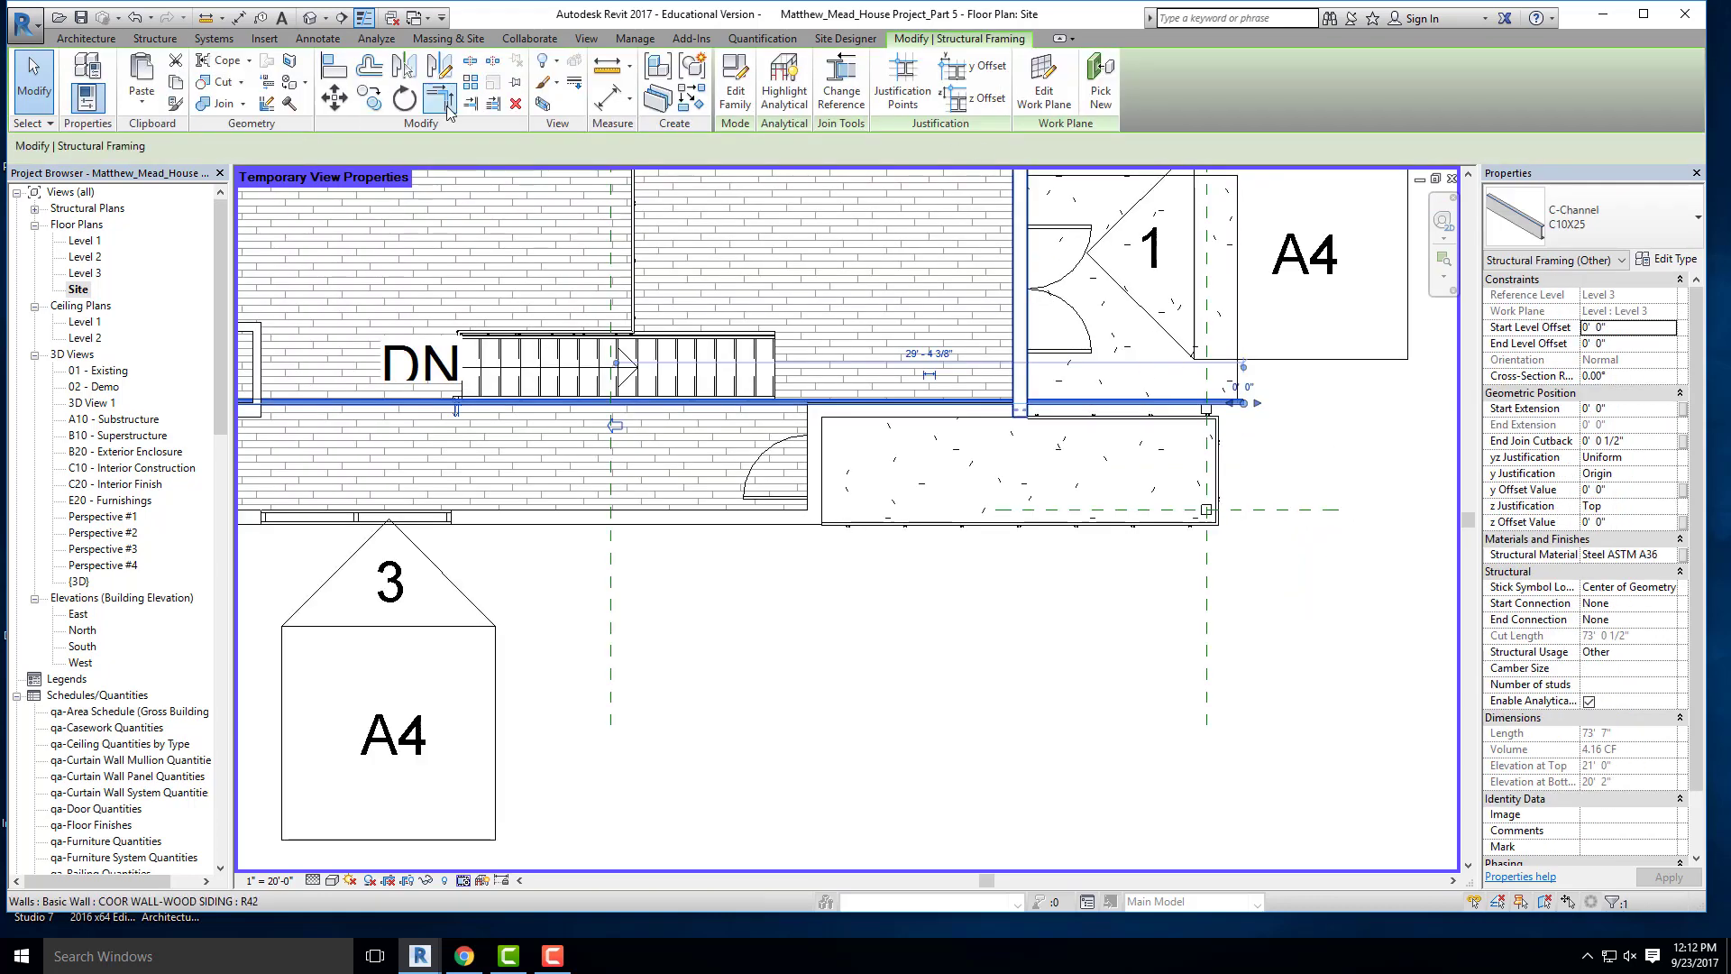
pyautogui.click(402, 74)
pyautogui.scroll(3, 1172, 442)
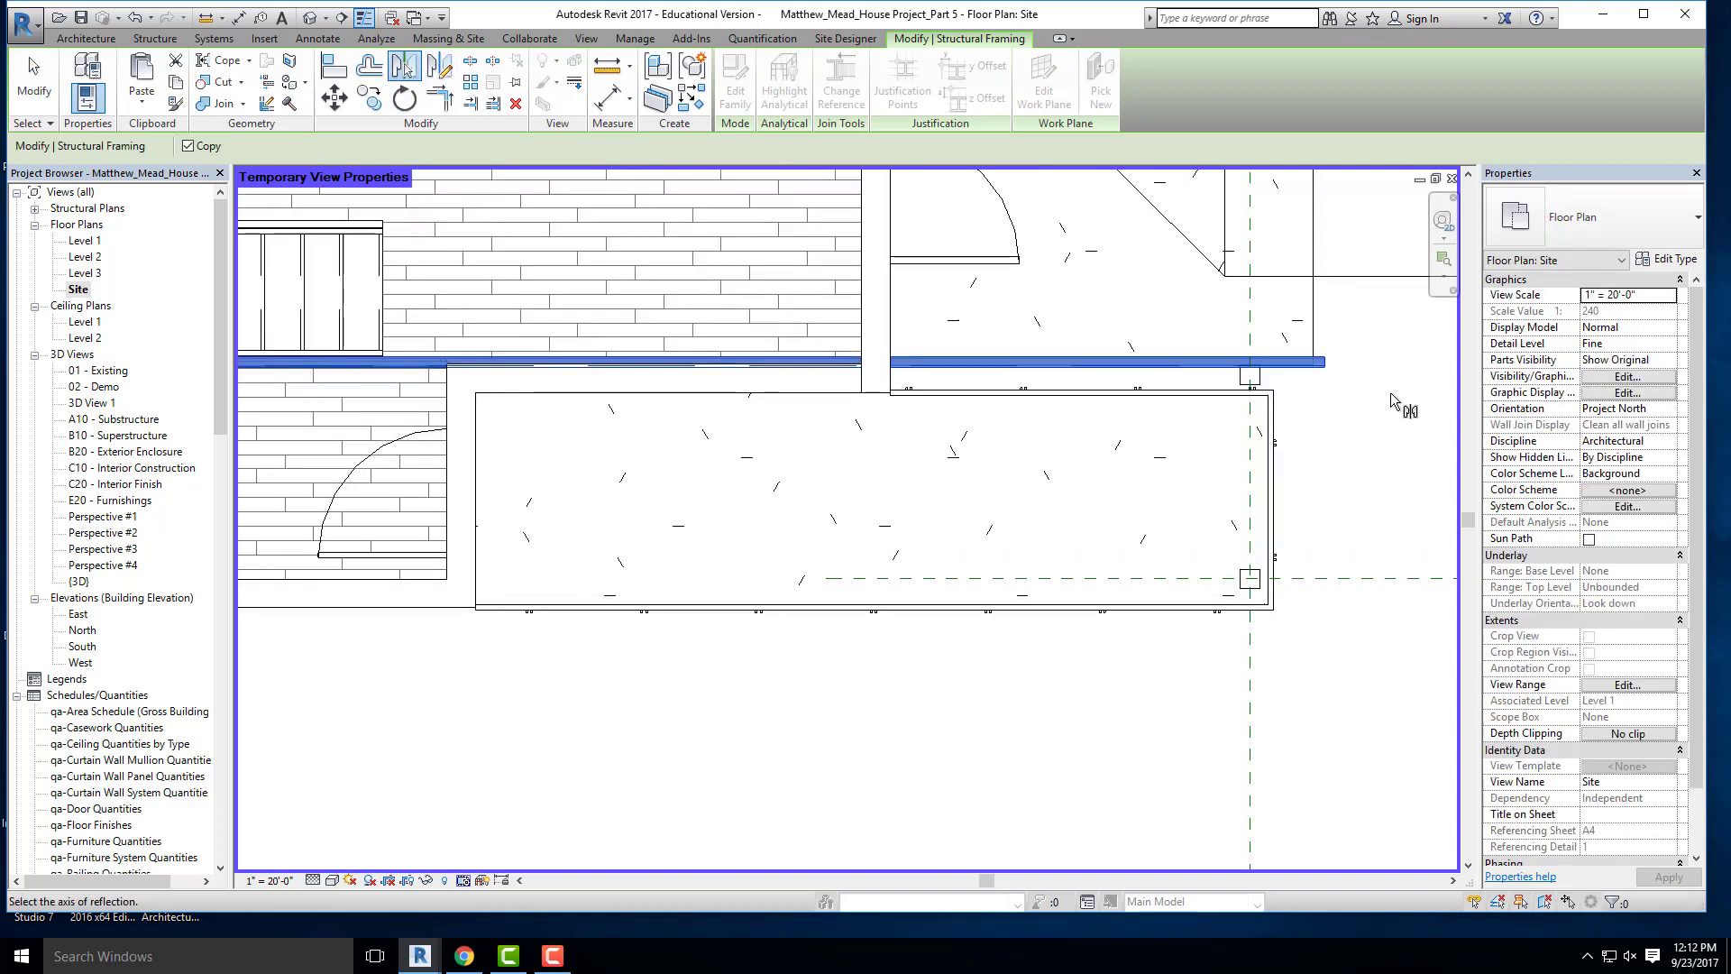
pyautogui.press('Escape')
pyautogui.scroll(-4, 1343, 492)
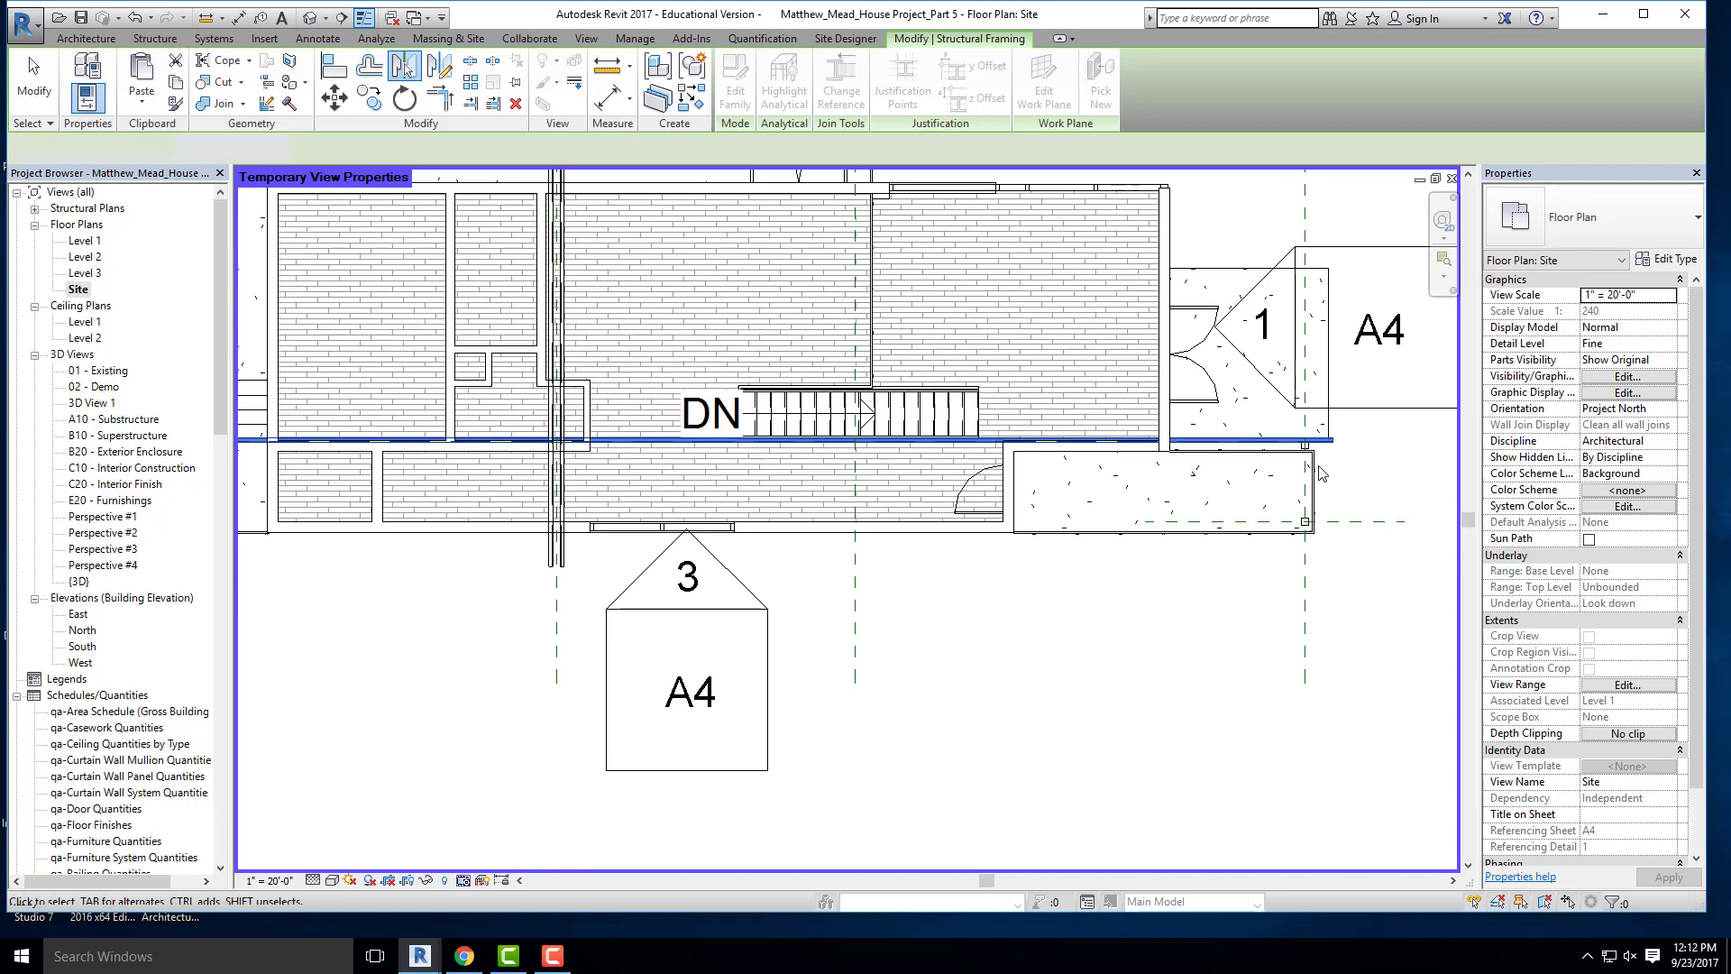
# - Mirror a copy of the long C10X25 beam across a horizontal axis drawn through the center of the balcony's inner column
pyautogui.click(1322, 473)
pyautogui.scroll(2, 1329, 487)
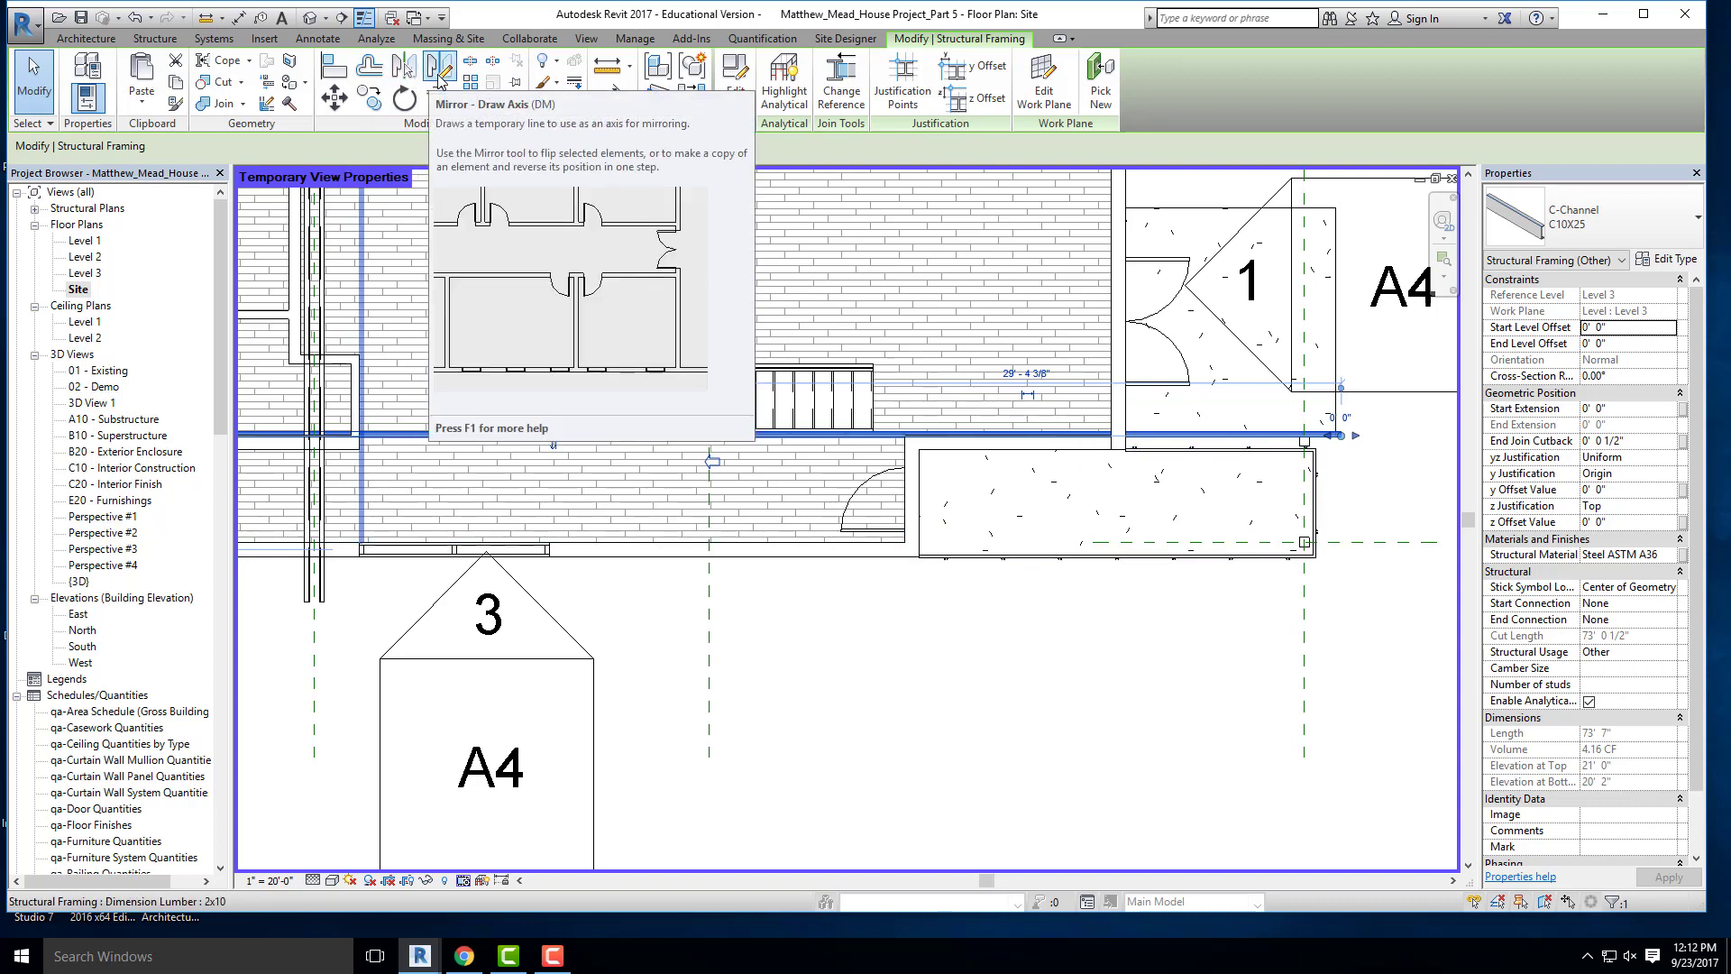
pyautogui.click(439, 79)
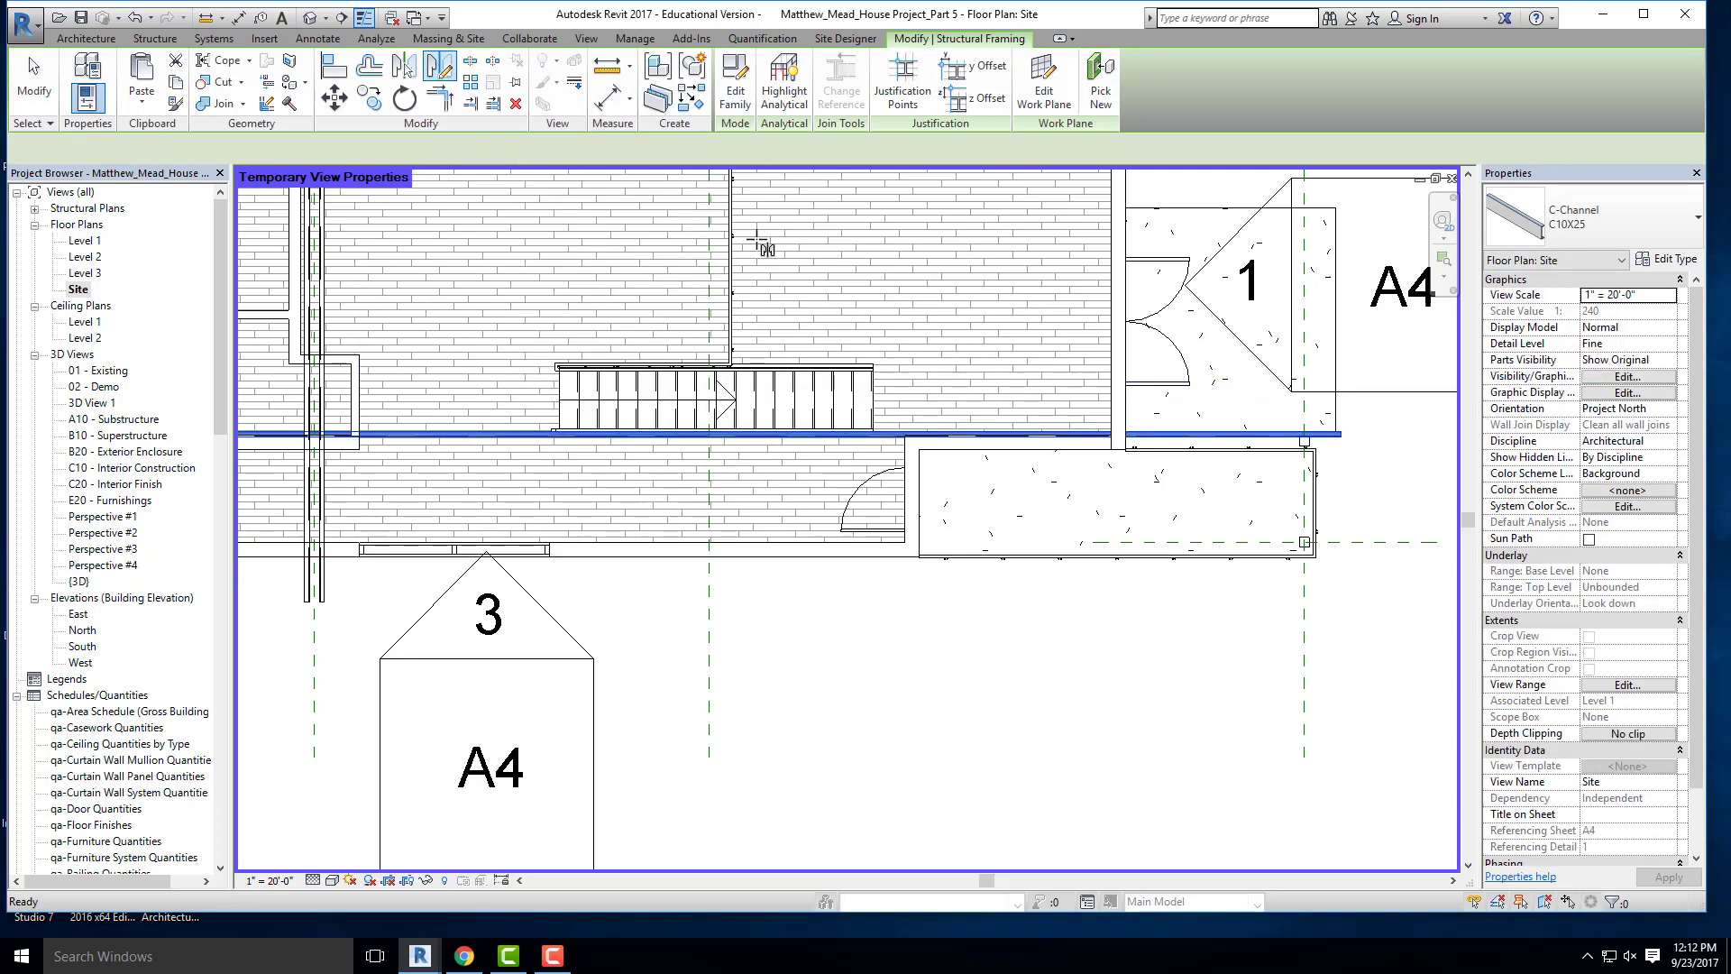
pyautogui.scroll(5, 1314, 451)
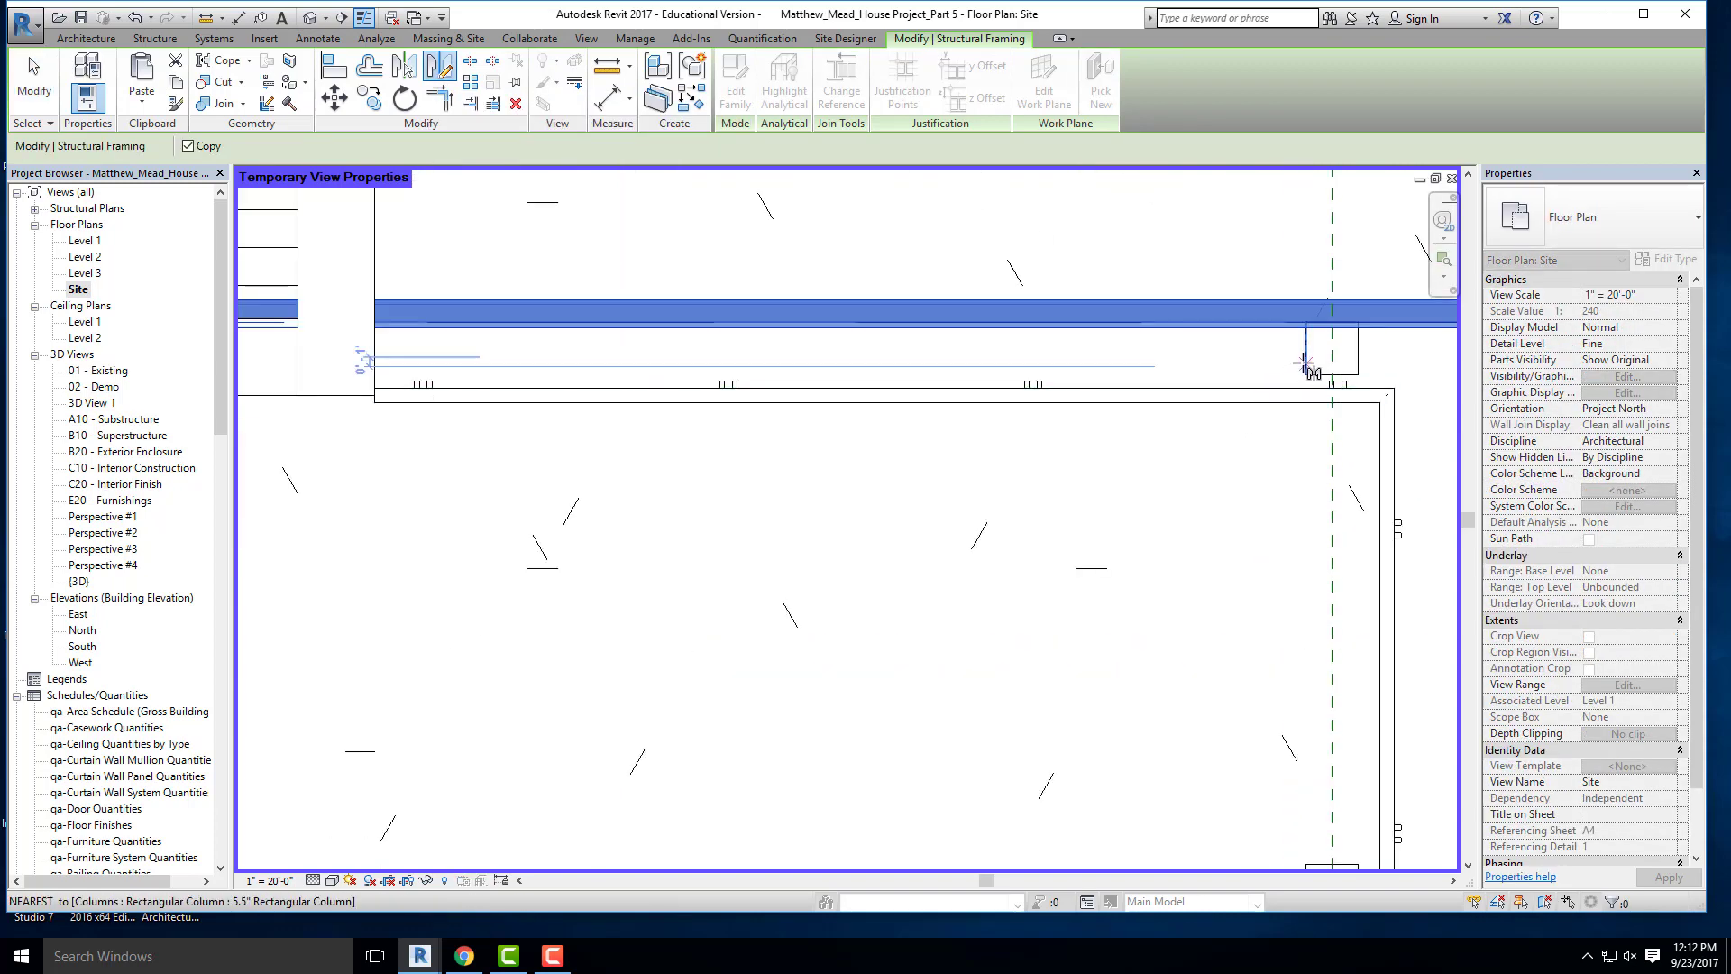
pyautogui.scroll(-3, 1304, 349)
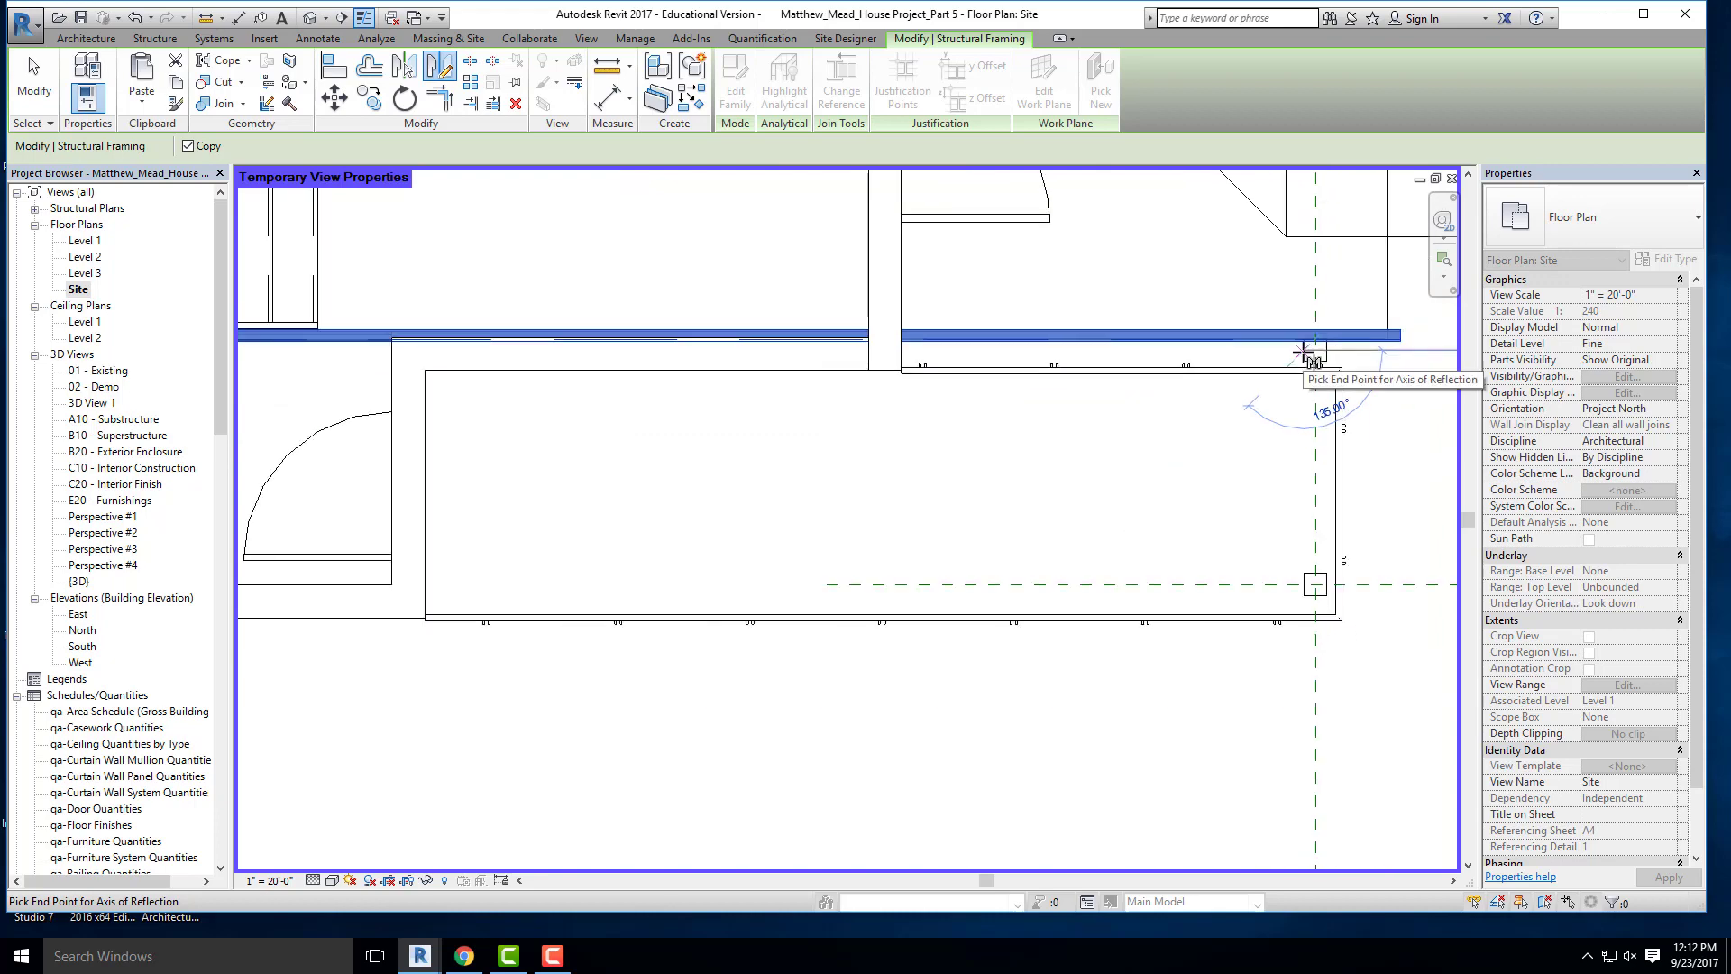
pyautogui.click(1193, 351)
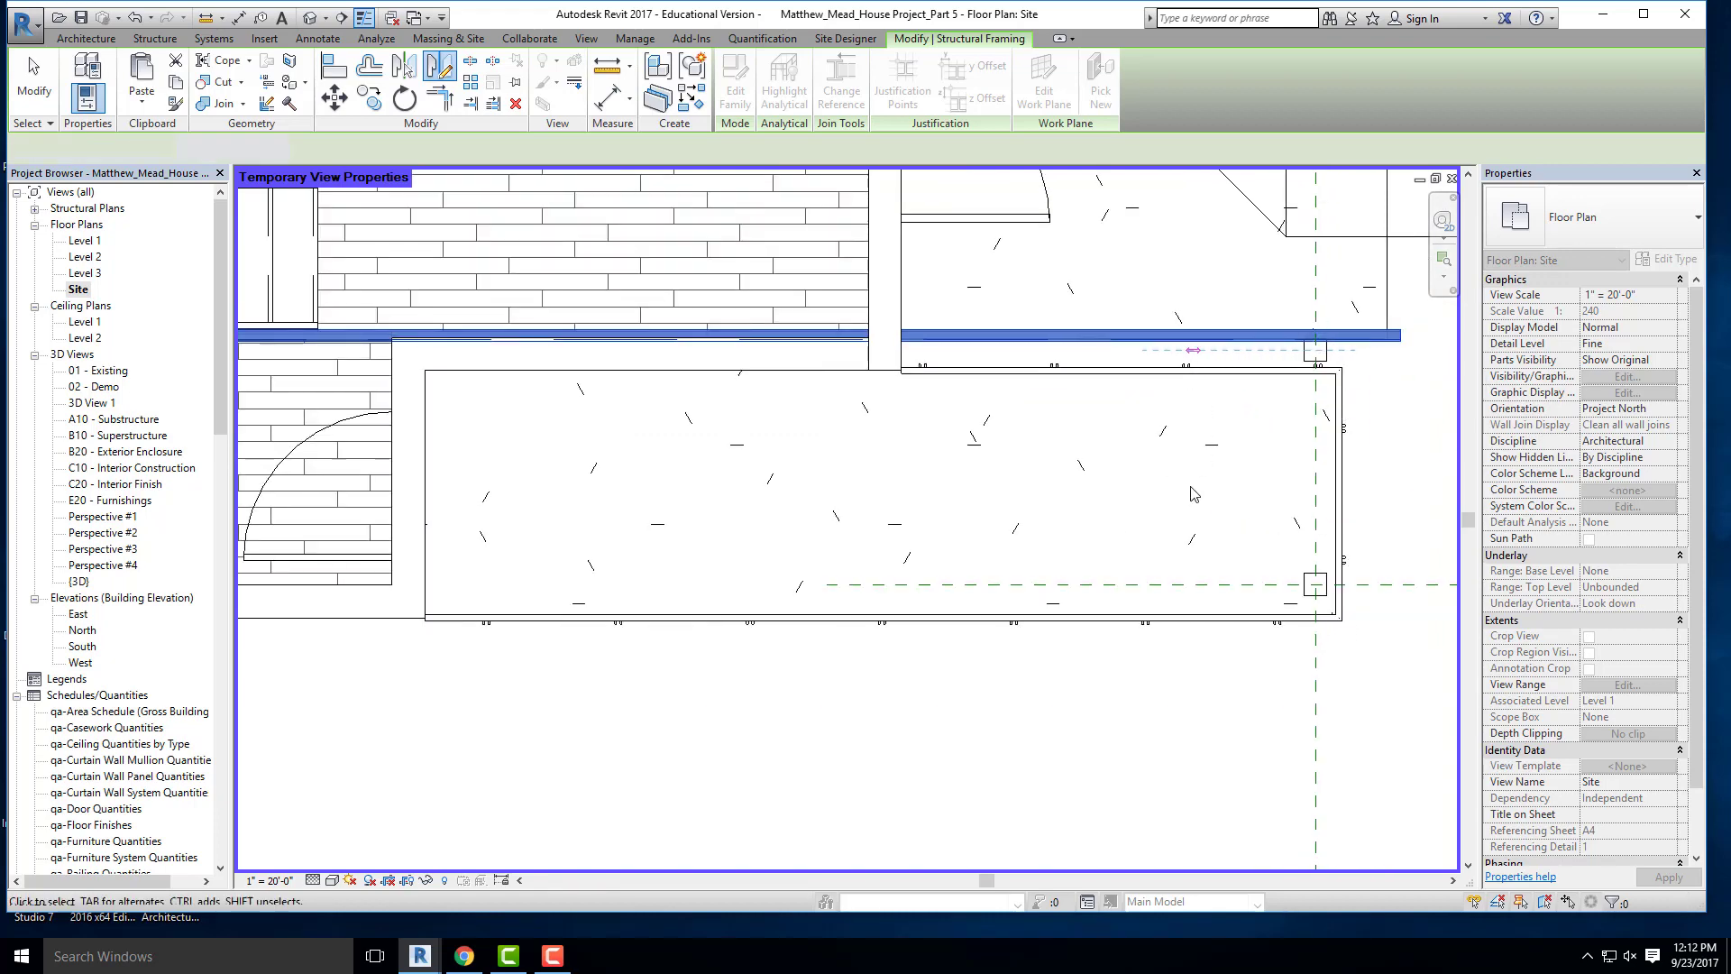
pyautogui.press('Escape')
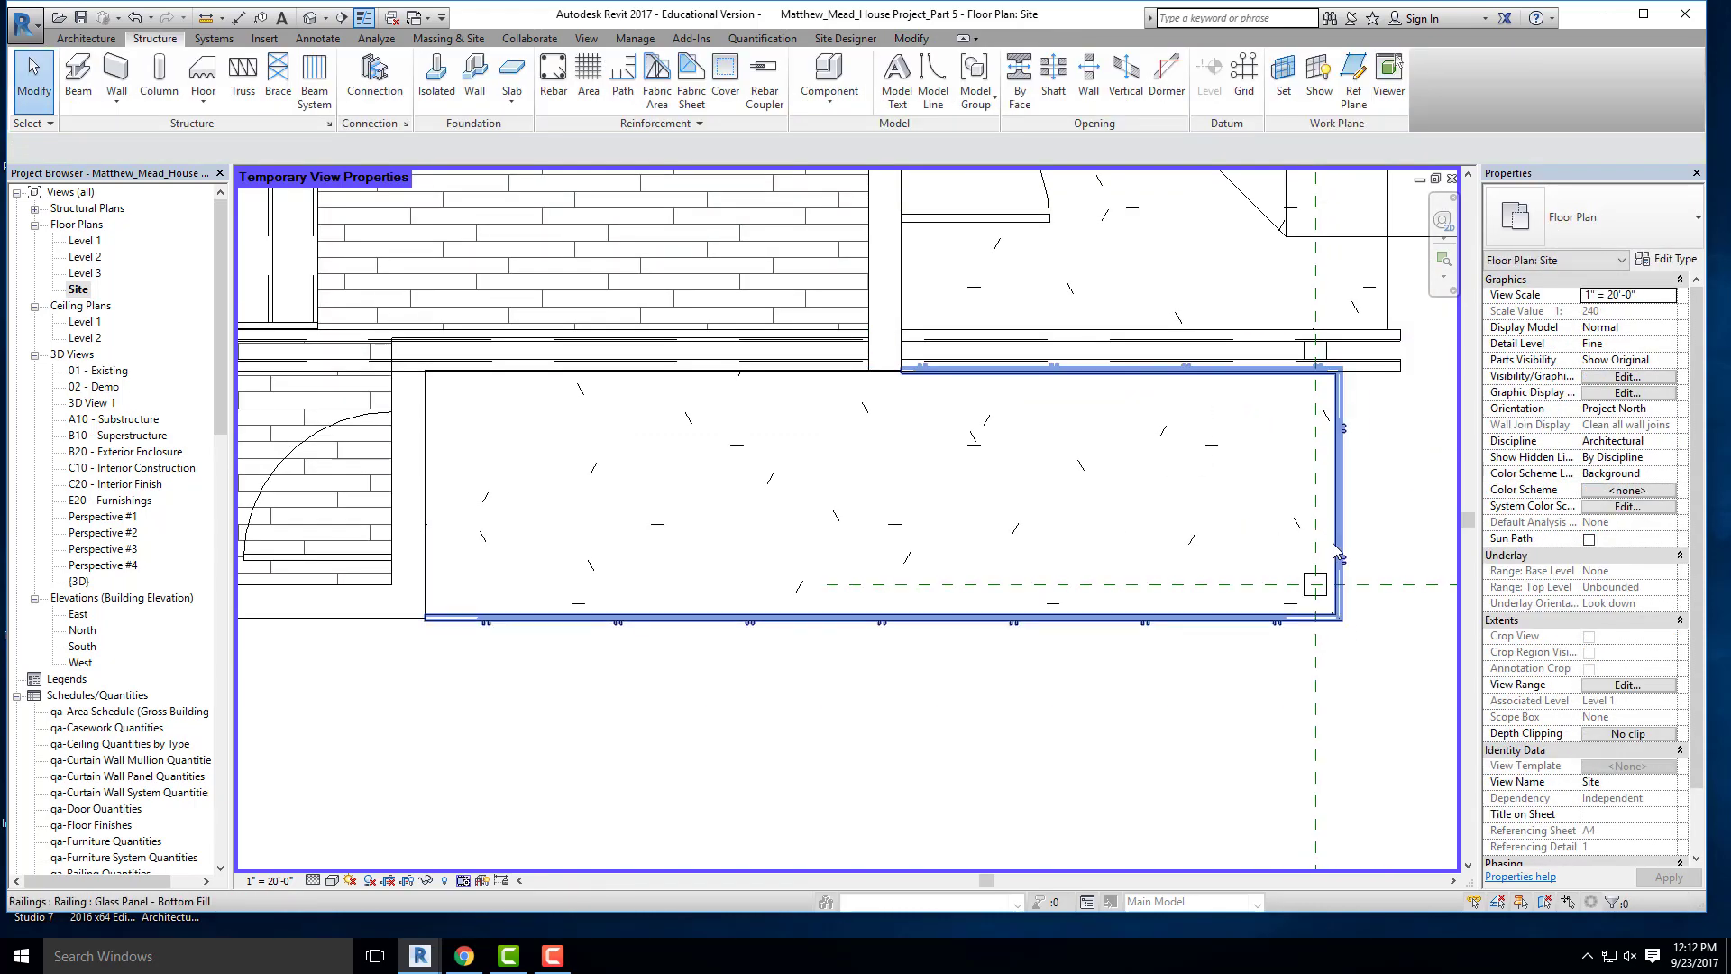
# - Delete the mirrored C10X25 beam and mirror the original long beam again, about the outer face of the column beside it
pyautogui.scroll(-3, 1326, 492)
pyautogui.scroll(-3, 1323, 476)
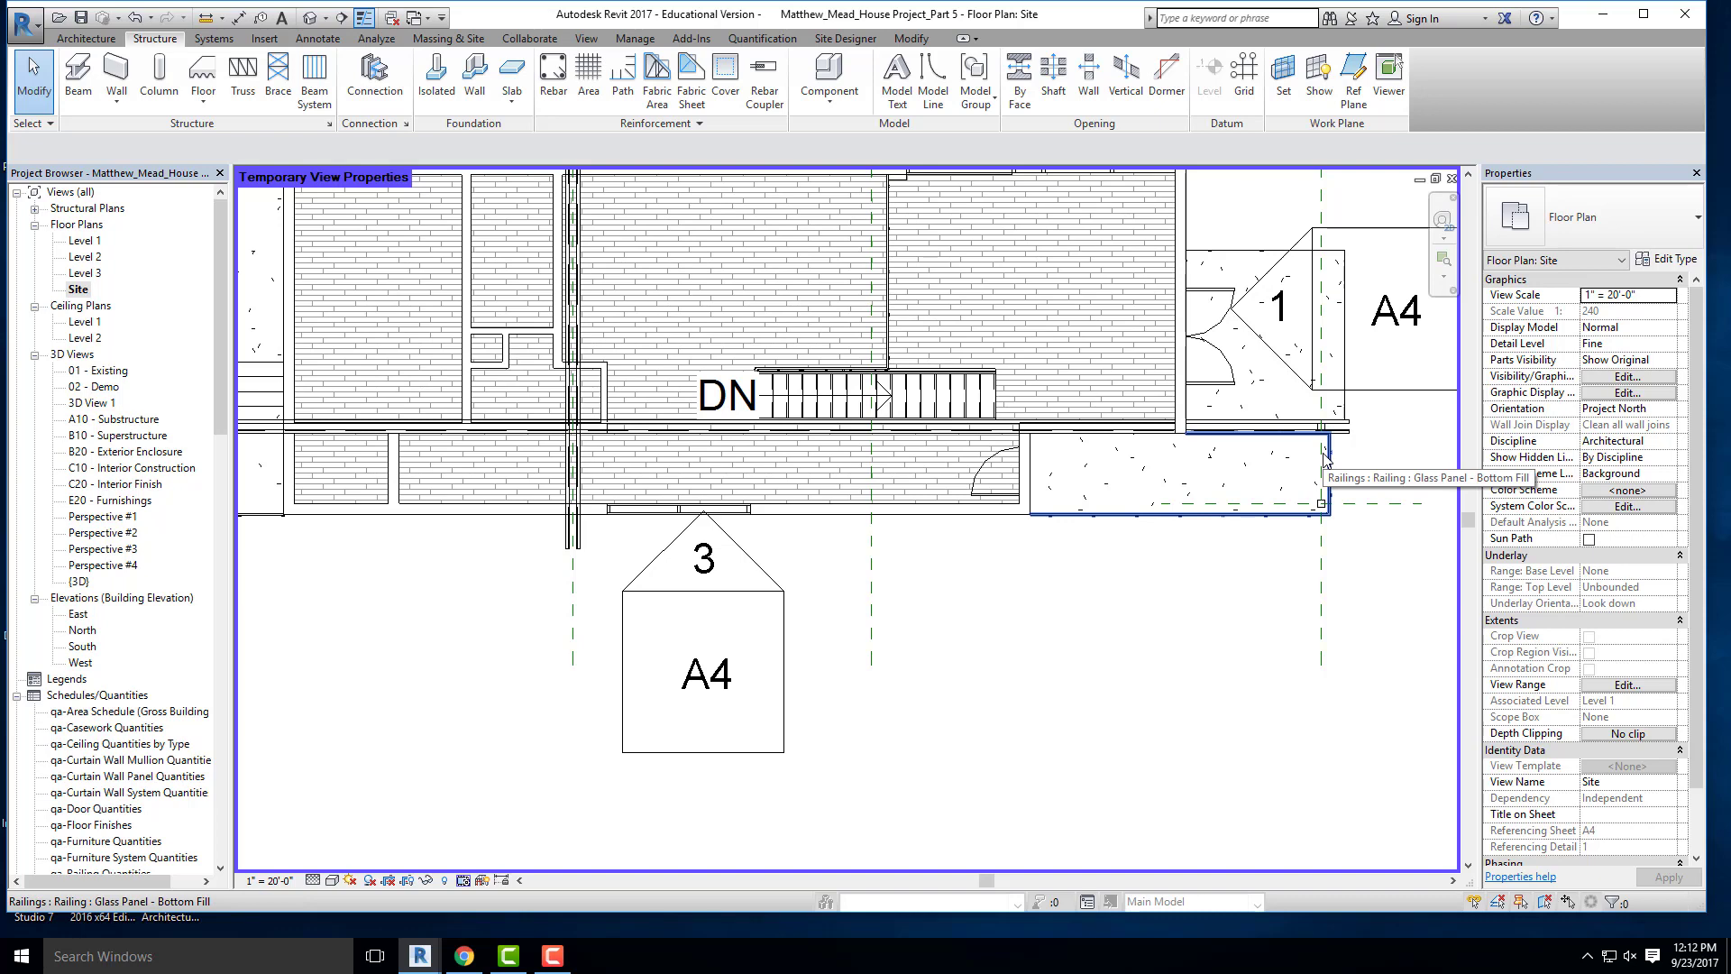
pyautogui.scroll(3, 1321, 431)
pyautogui.click(1363, 449)
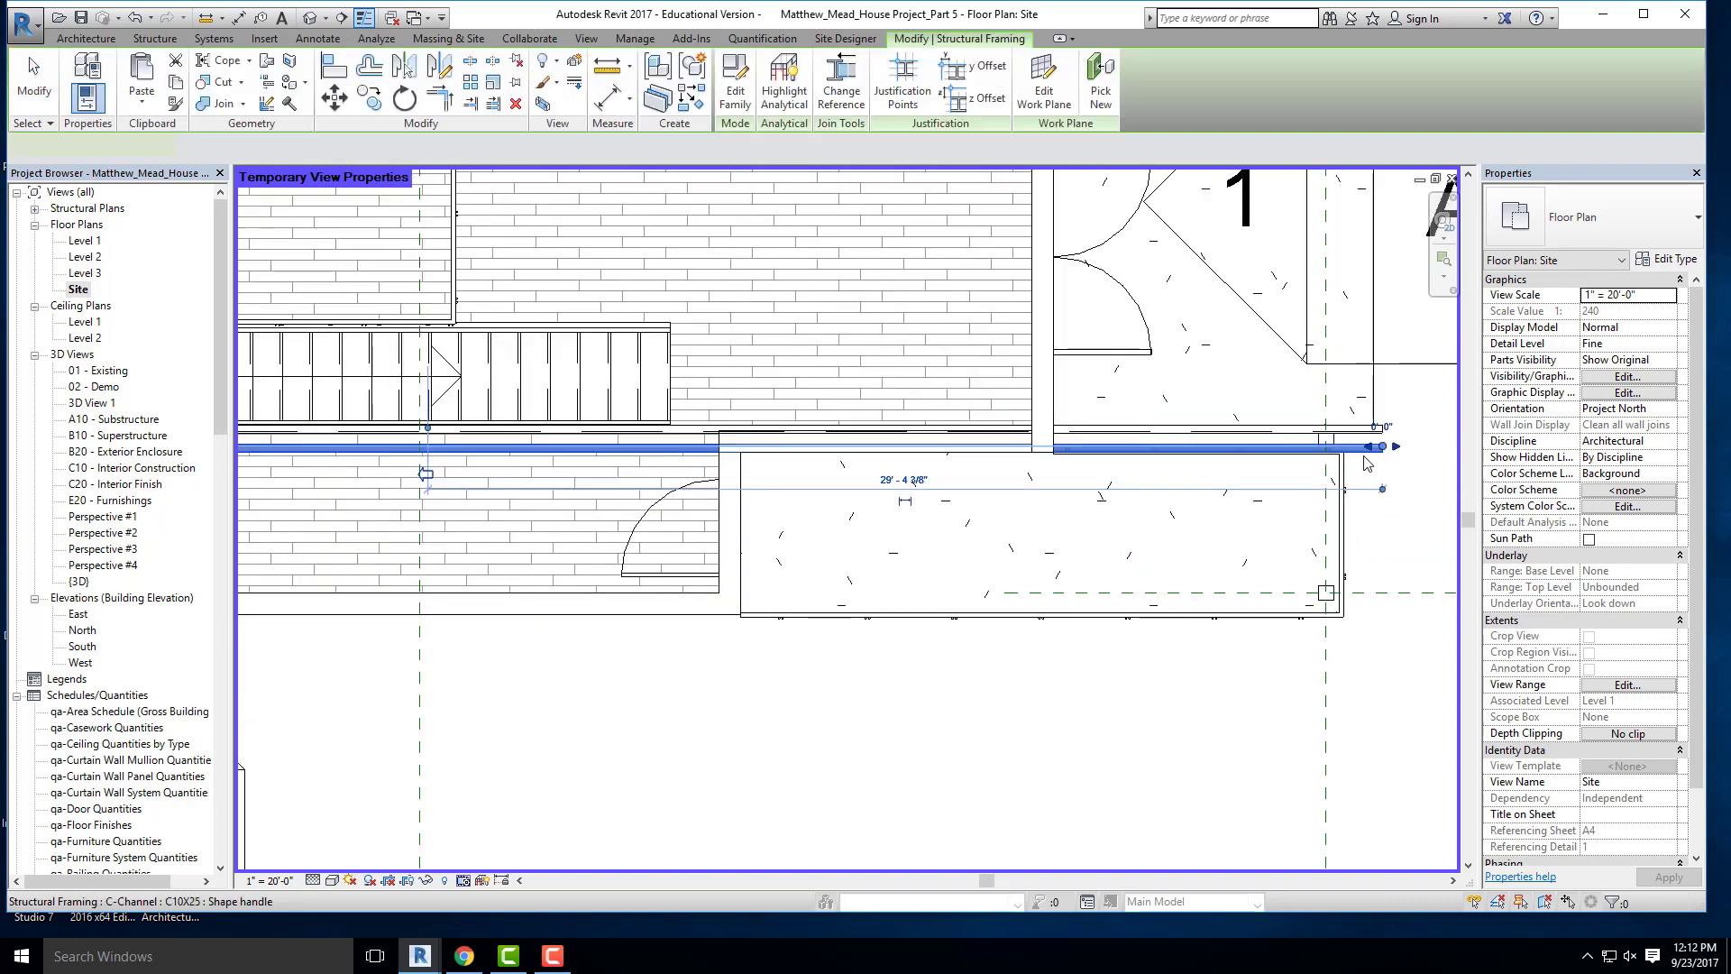
pyautogui.moveTo(1364, 455); pyautogui.dragTo(1364, 439)
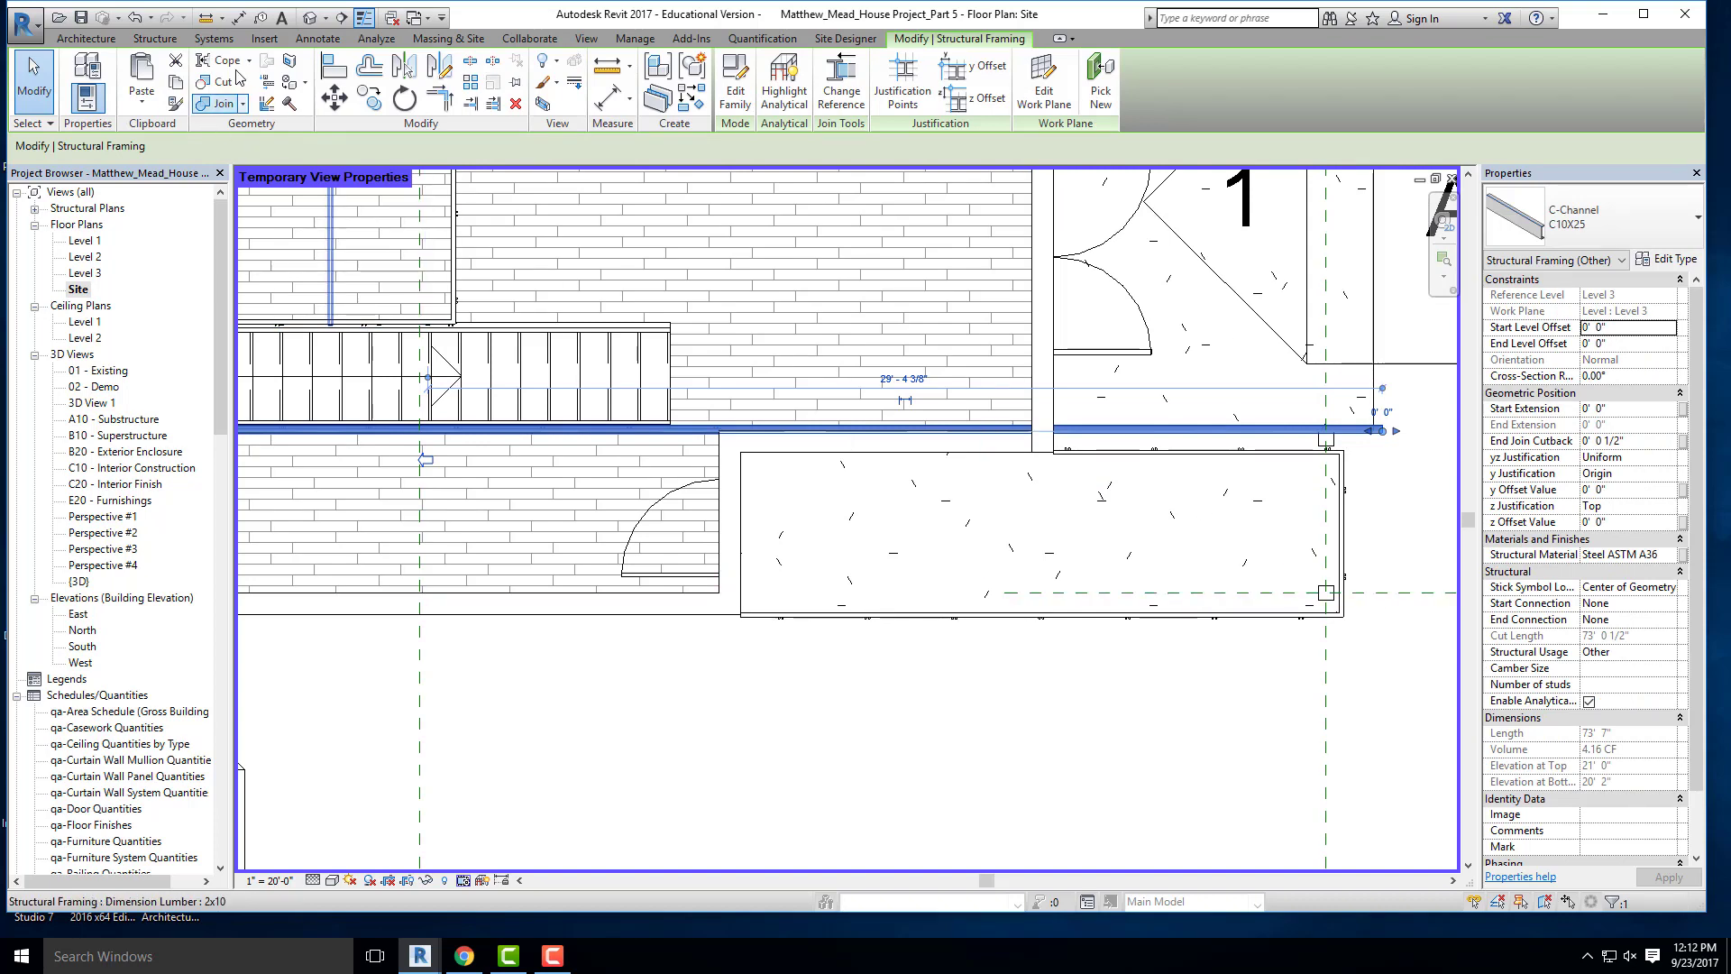
pyautogui.click(417, 70)
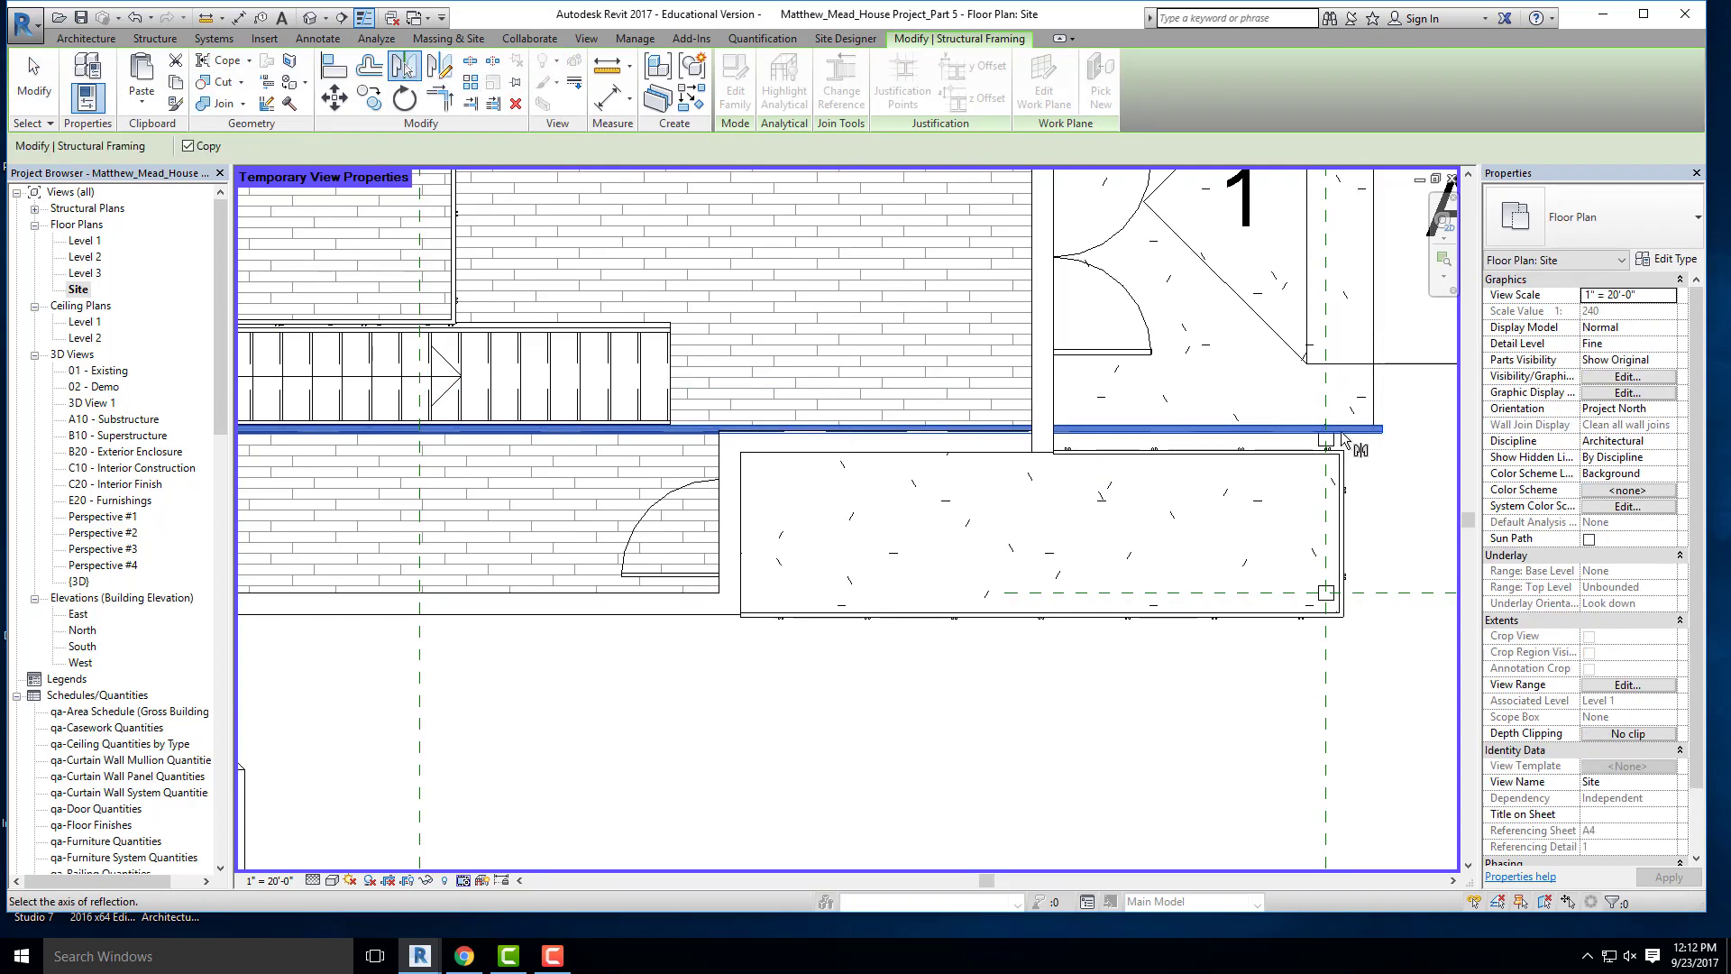
pyautogui.scroll(6, 1344, 441)
pyautogui.click(1086, 514)
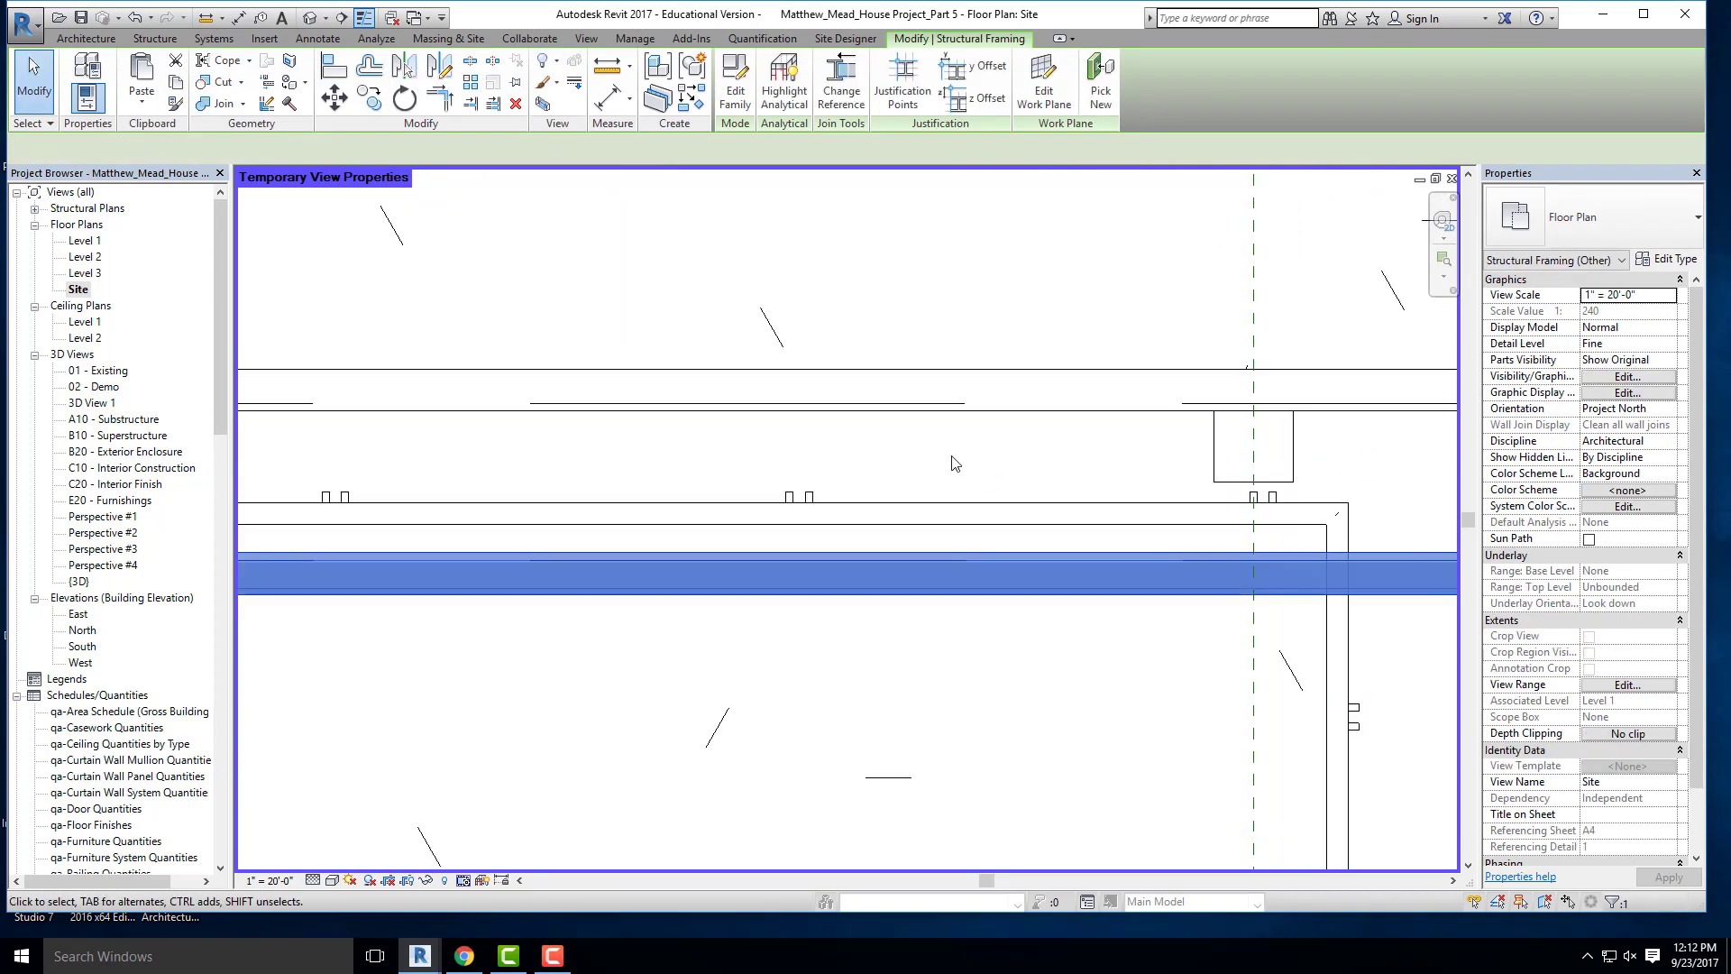
pyautogui.scroll(-5, 1152, 618)
pyautogui.click(1227, 689)
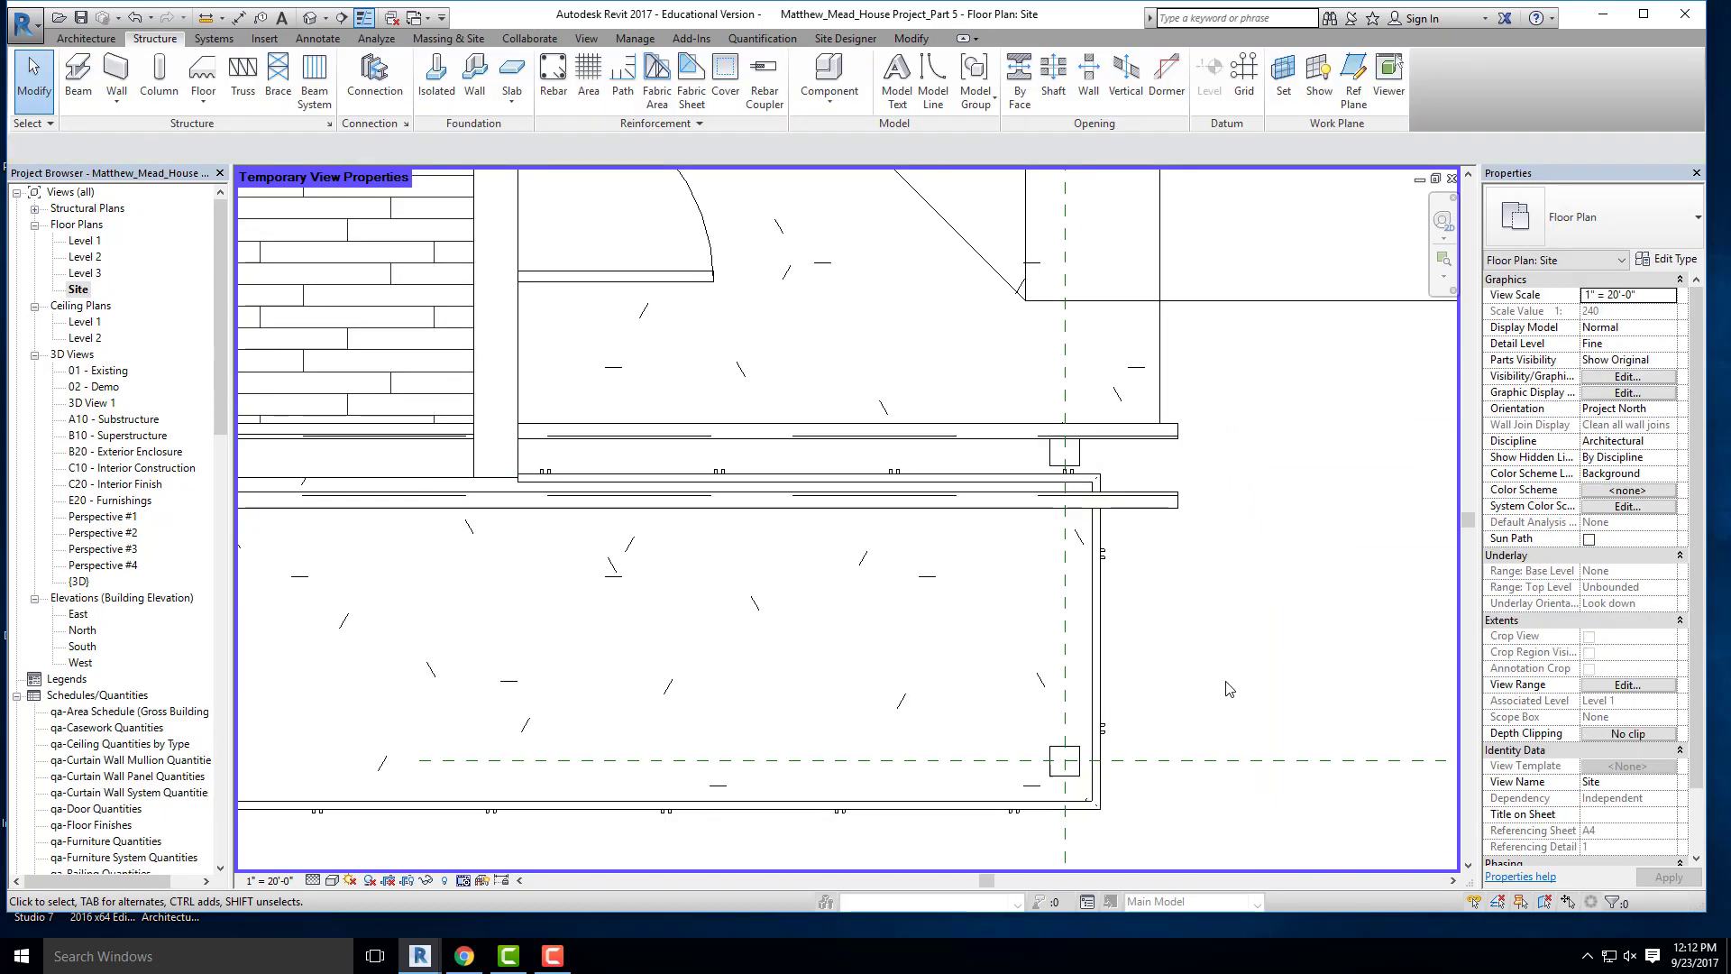
# - Move the newly mirrored C10X25 beam so its inner edge sits flush against the column's outer face
pyautogui.click(1131, 502)
pyautogui.scroll(3, 1005, 458)
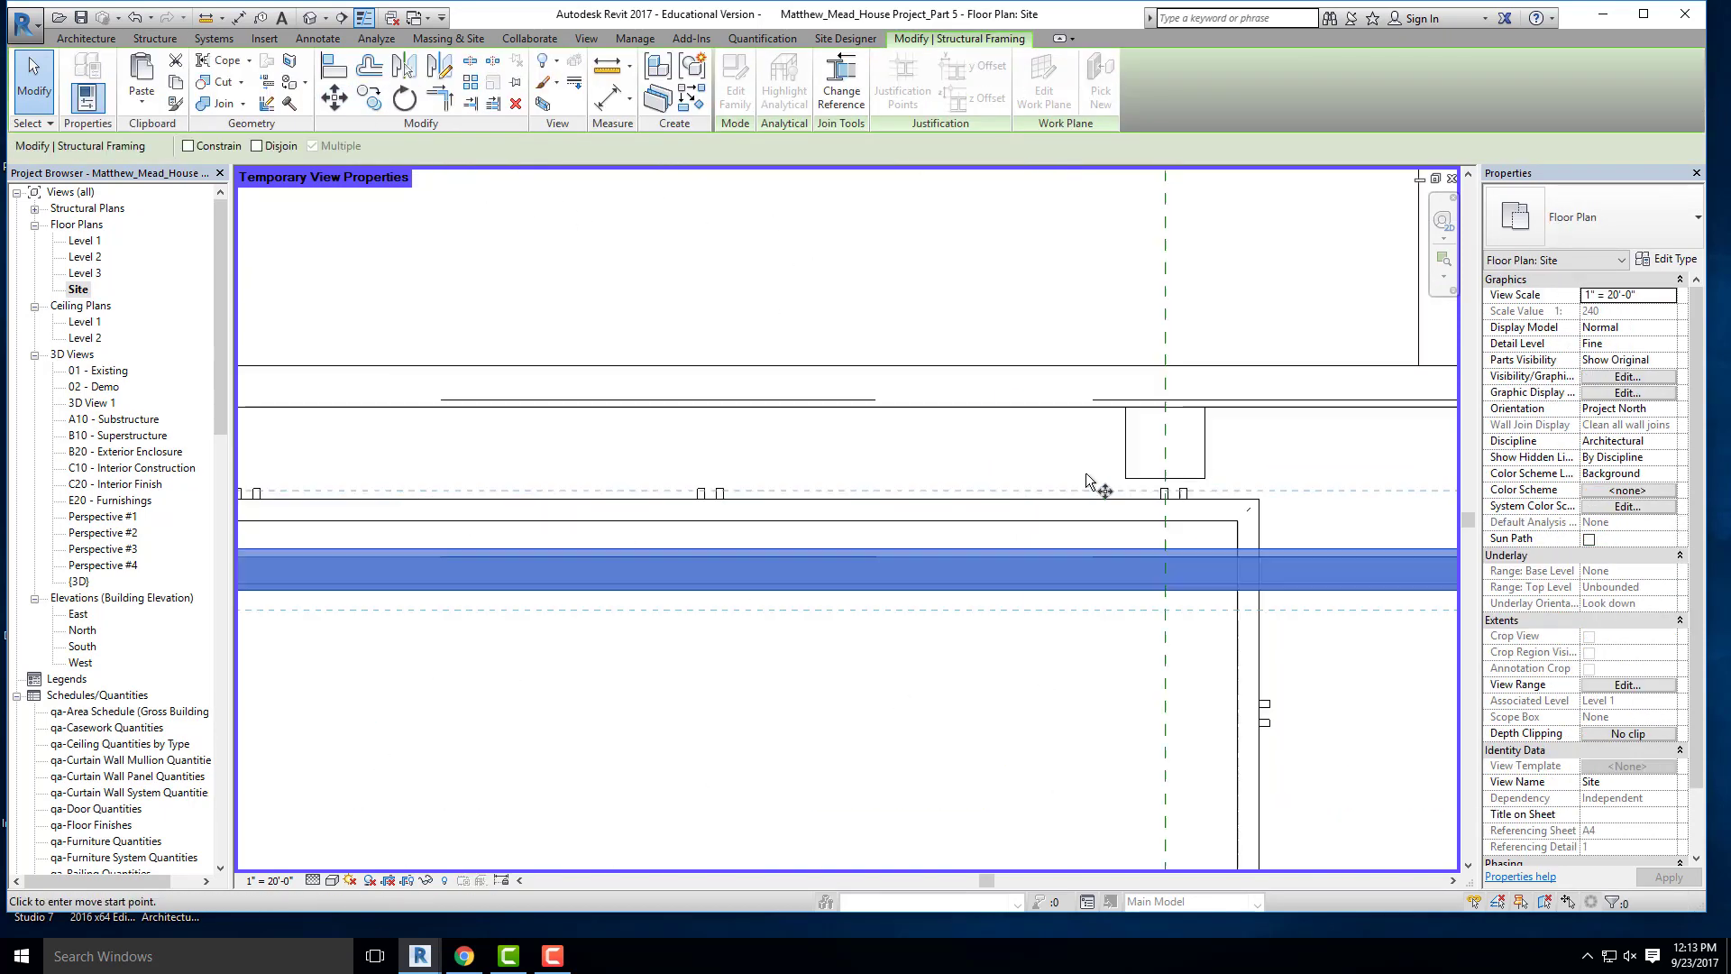
pyautogui.click(1165, 547)
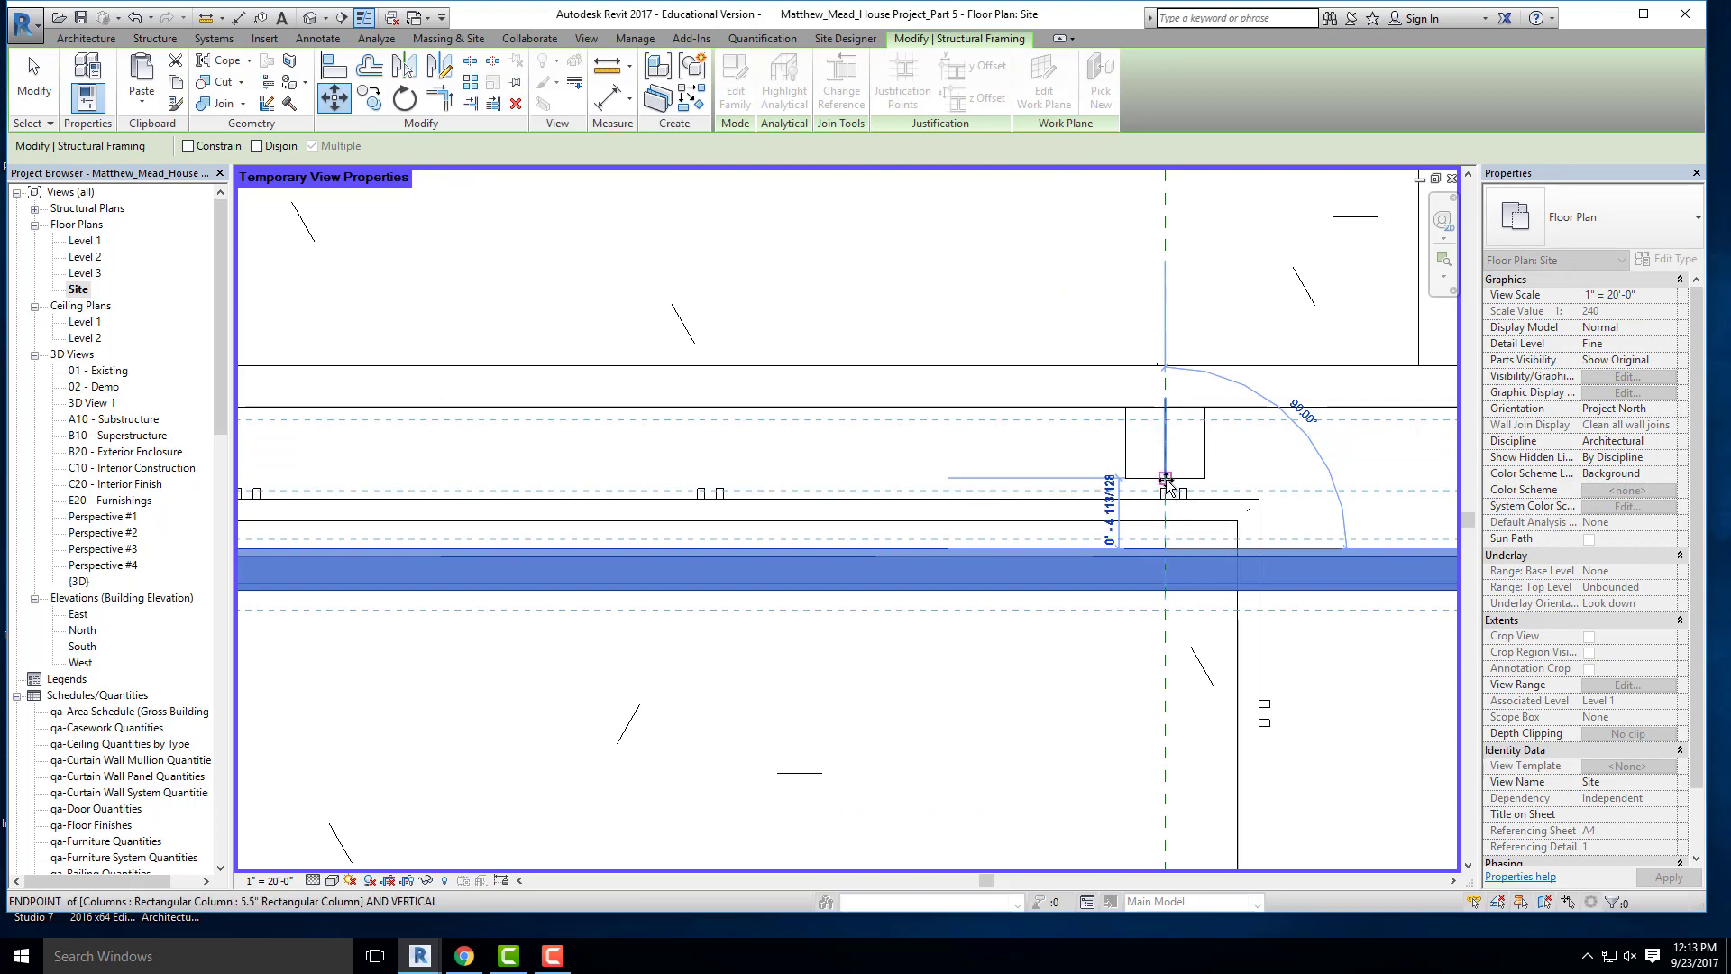
pyautogui.click(1165, 478)
pyautogui.press('Escape')
# - Move the original C10X25 beam so its edge sits flush against the column's opposite, house-side face
pyautogui.click(977, 386)
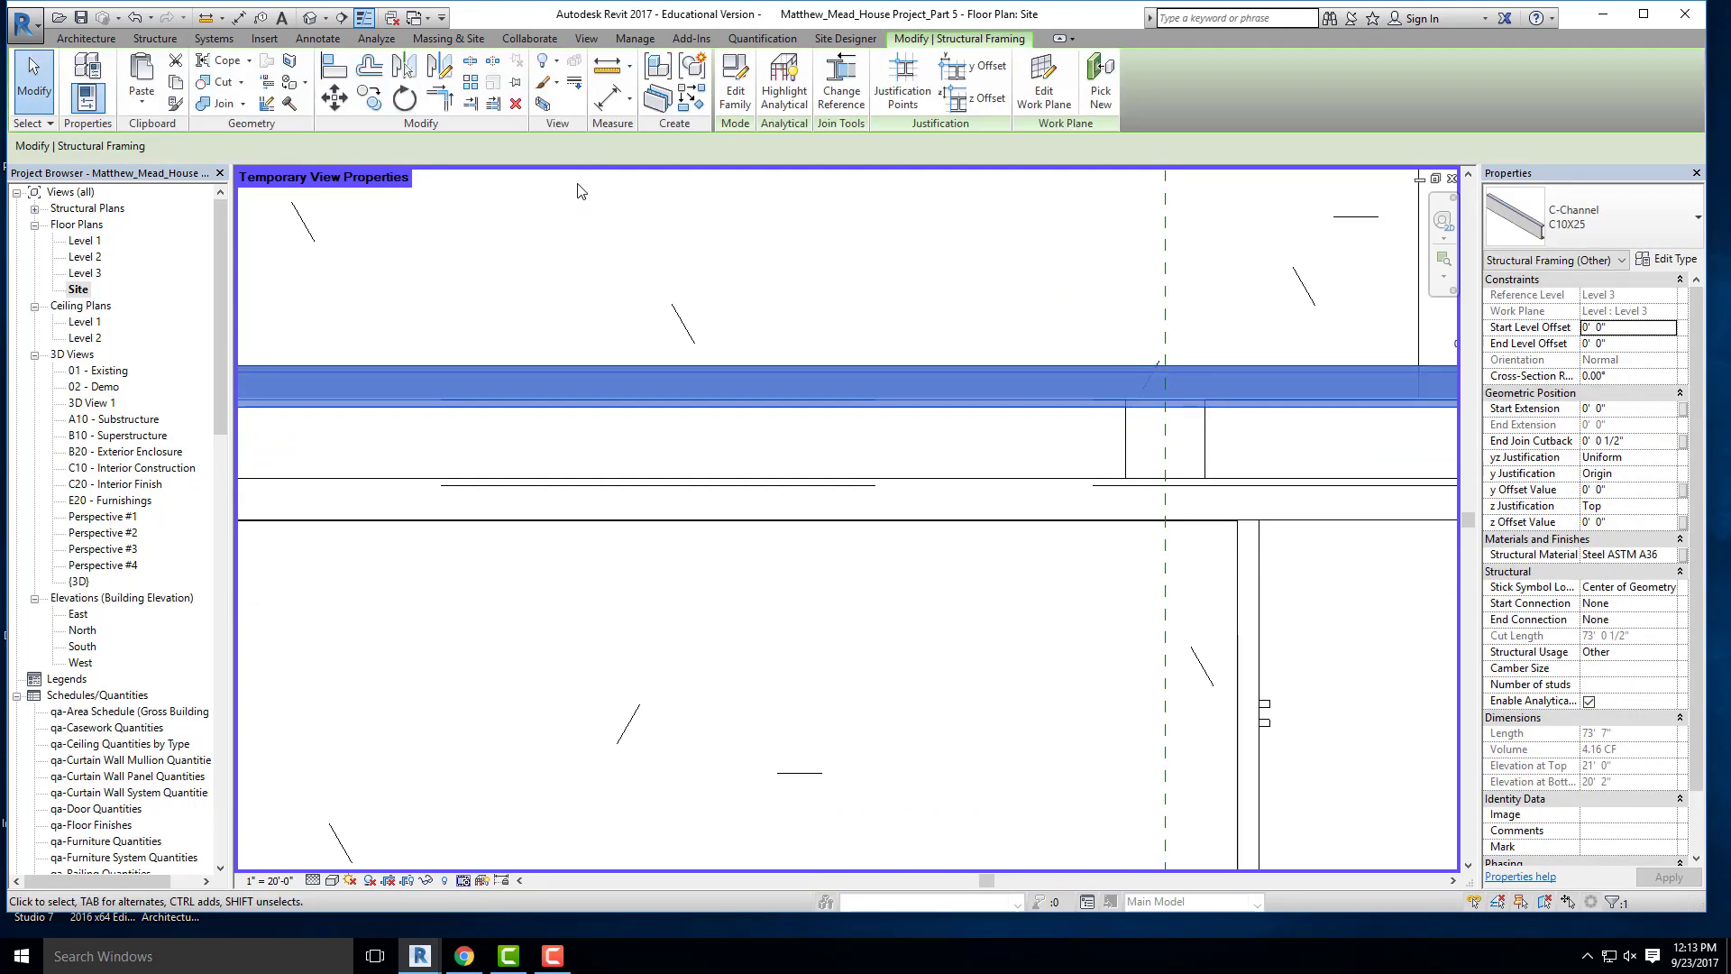
pyautogui.click(335, 98)
pyautogui.scroll(2, 1190, 423)
pyautogui.click(1175, 405)
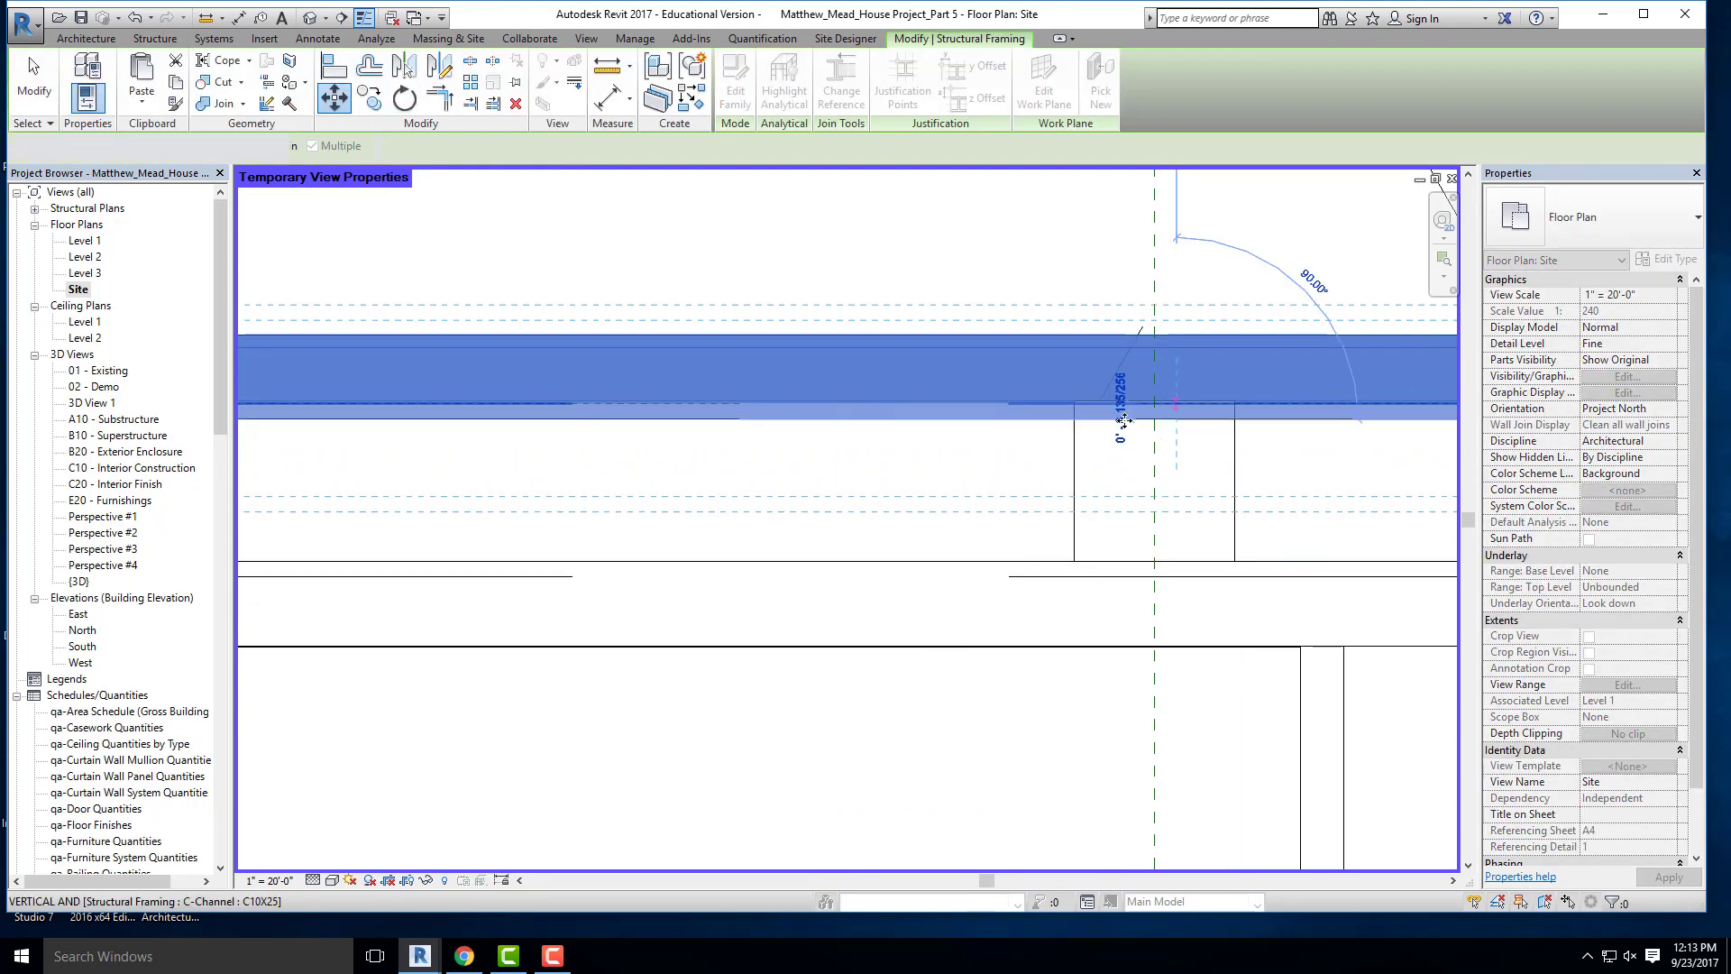
pyautogui.click(1118, 431)
pyautogui.press('Escape')
pyautogui.scroll(-3, 1117, 433)
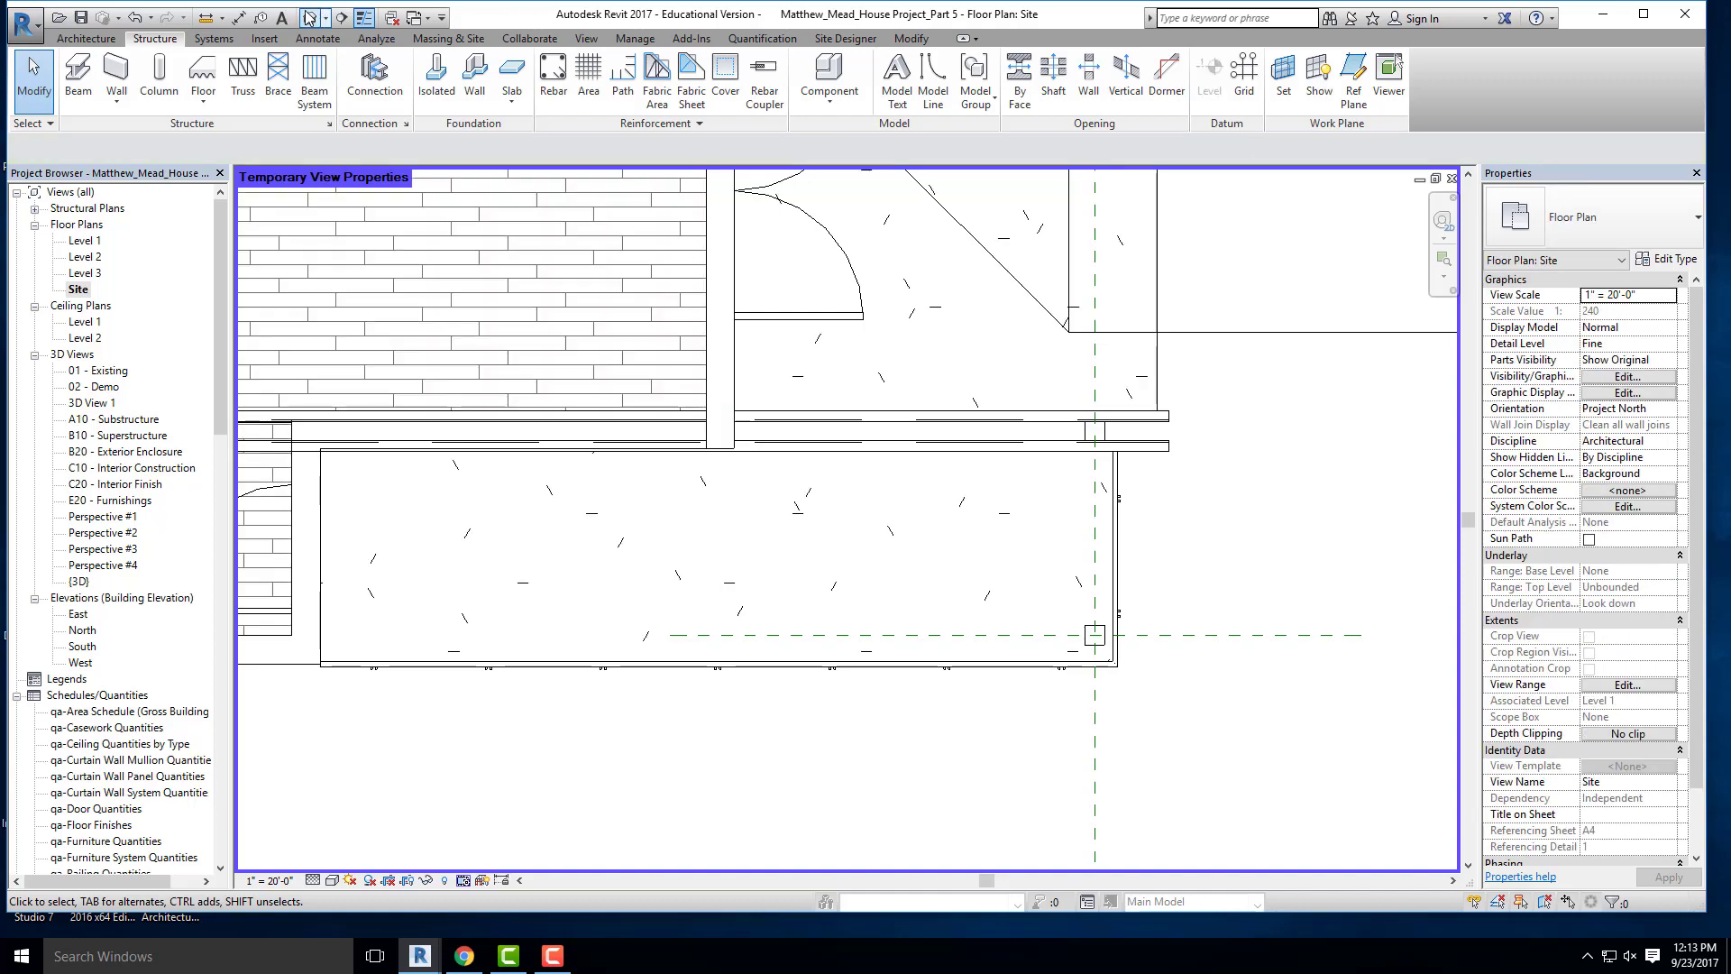
# - In the default 3D view, assign the red Steel ASTM A36 structural material to both long C10X25 beams
pyautogui.click(309, 17)
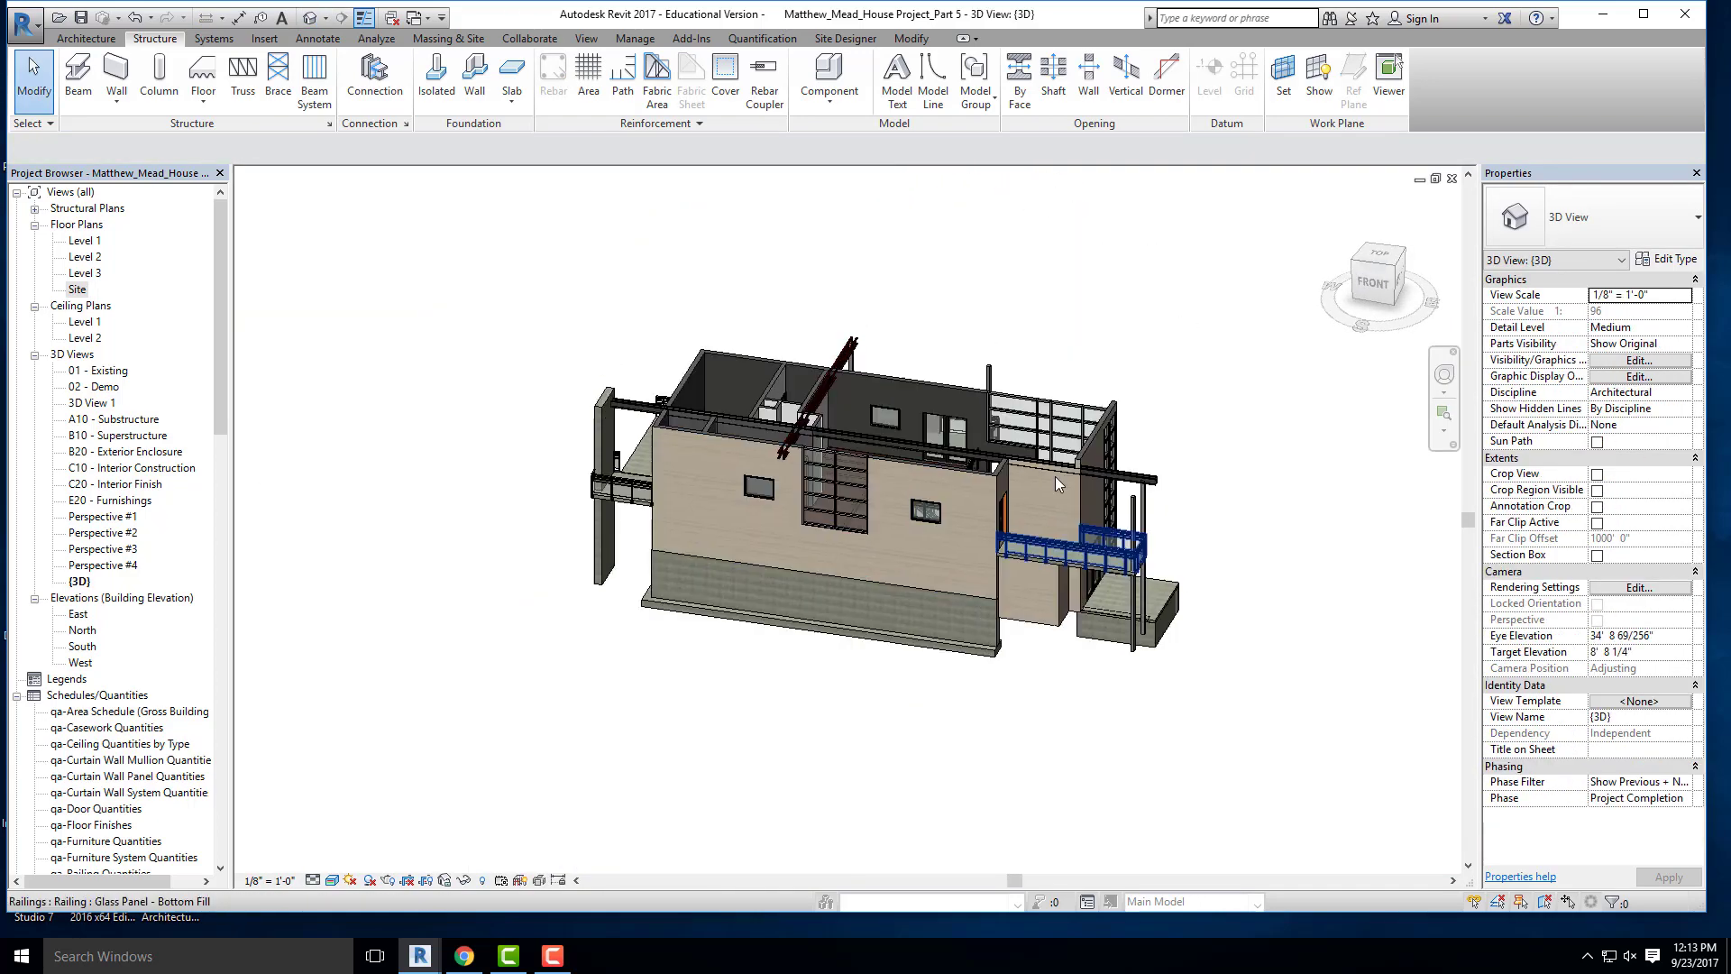
pyautogui.scroll(8, 1055, 476)
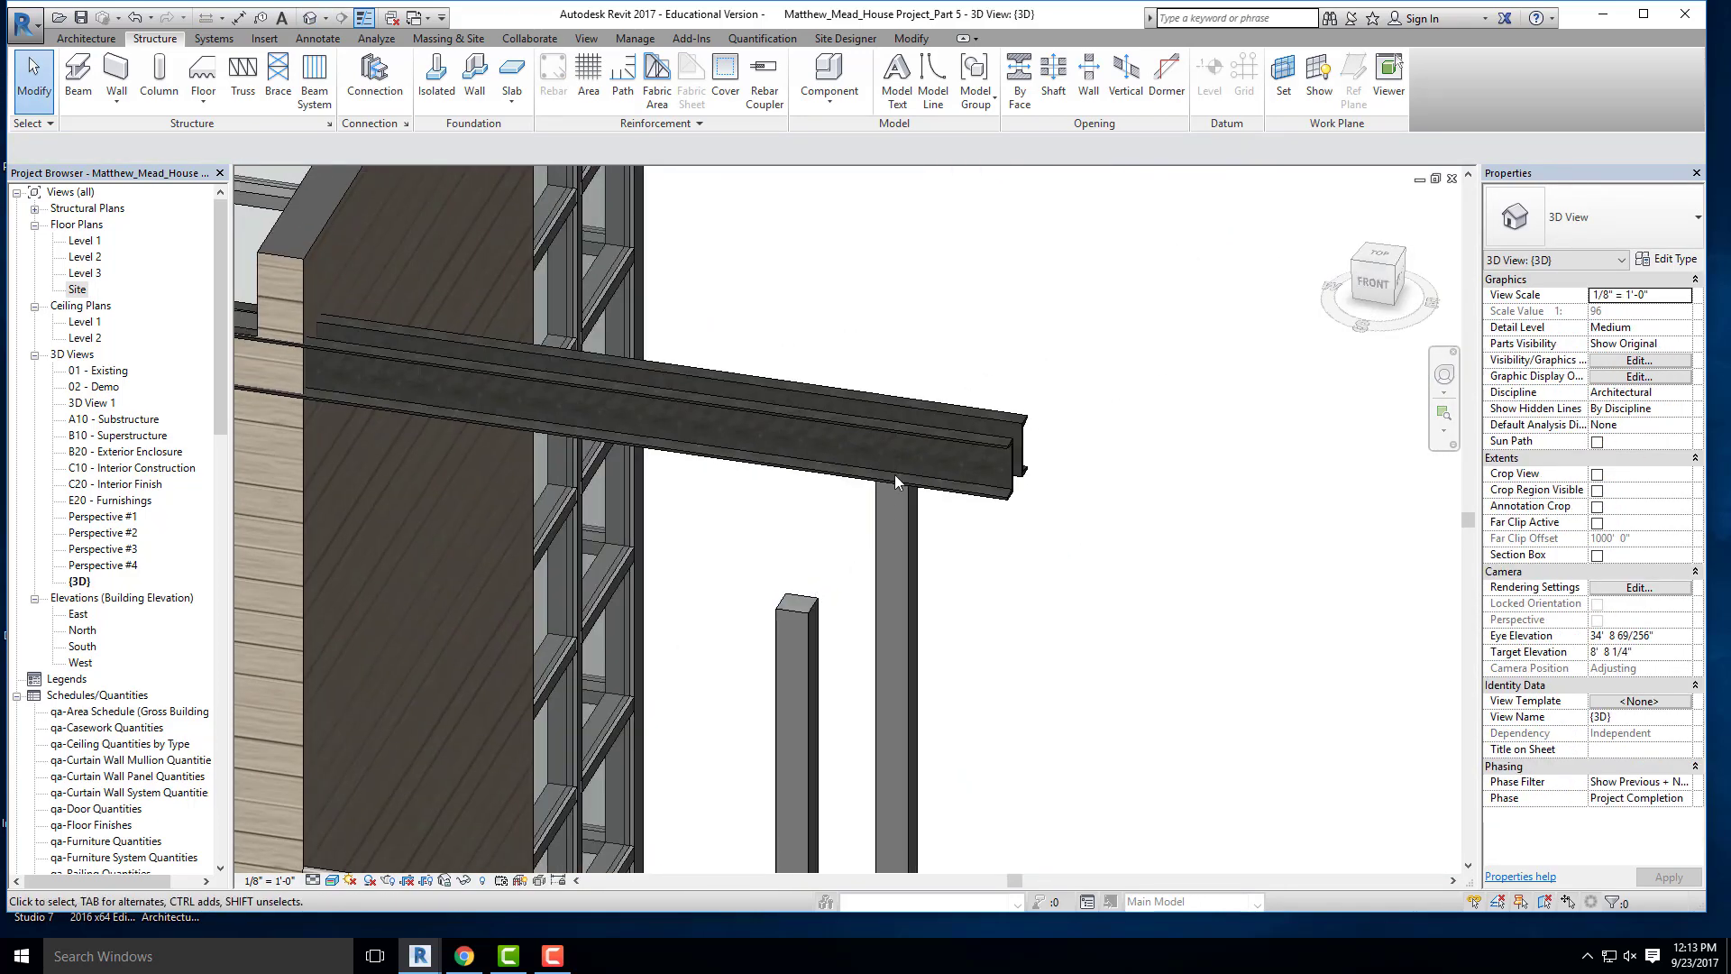
pyautogui.click(902, 428)
pyautogui.scroll(-4, 1150, 505)
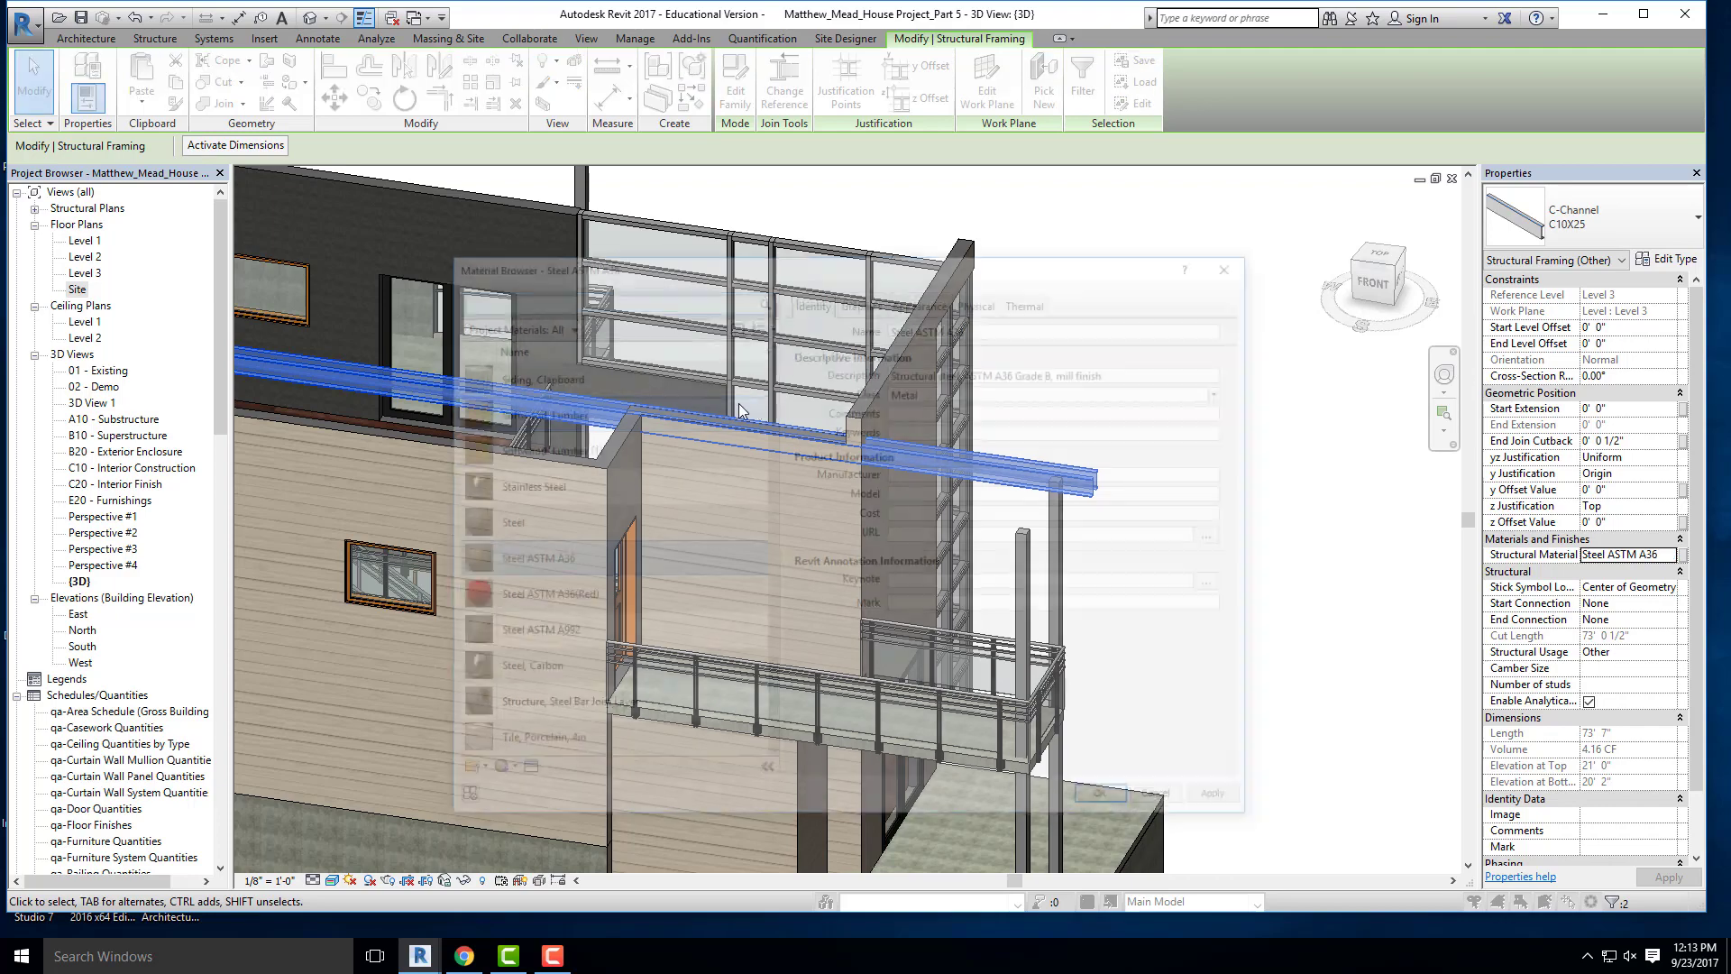
pyautogui.click(521, 594)
pyautogui.click(1107, 806)
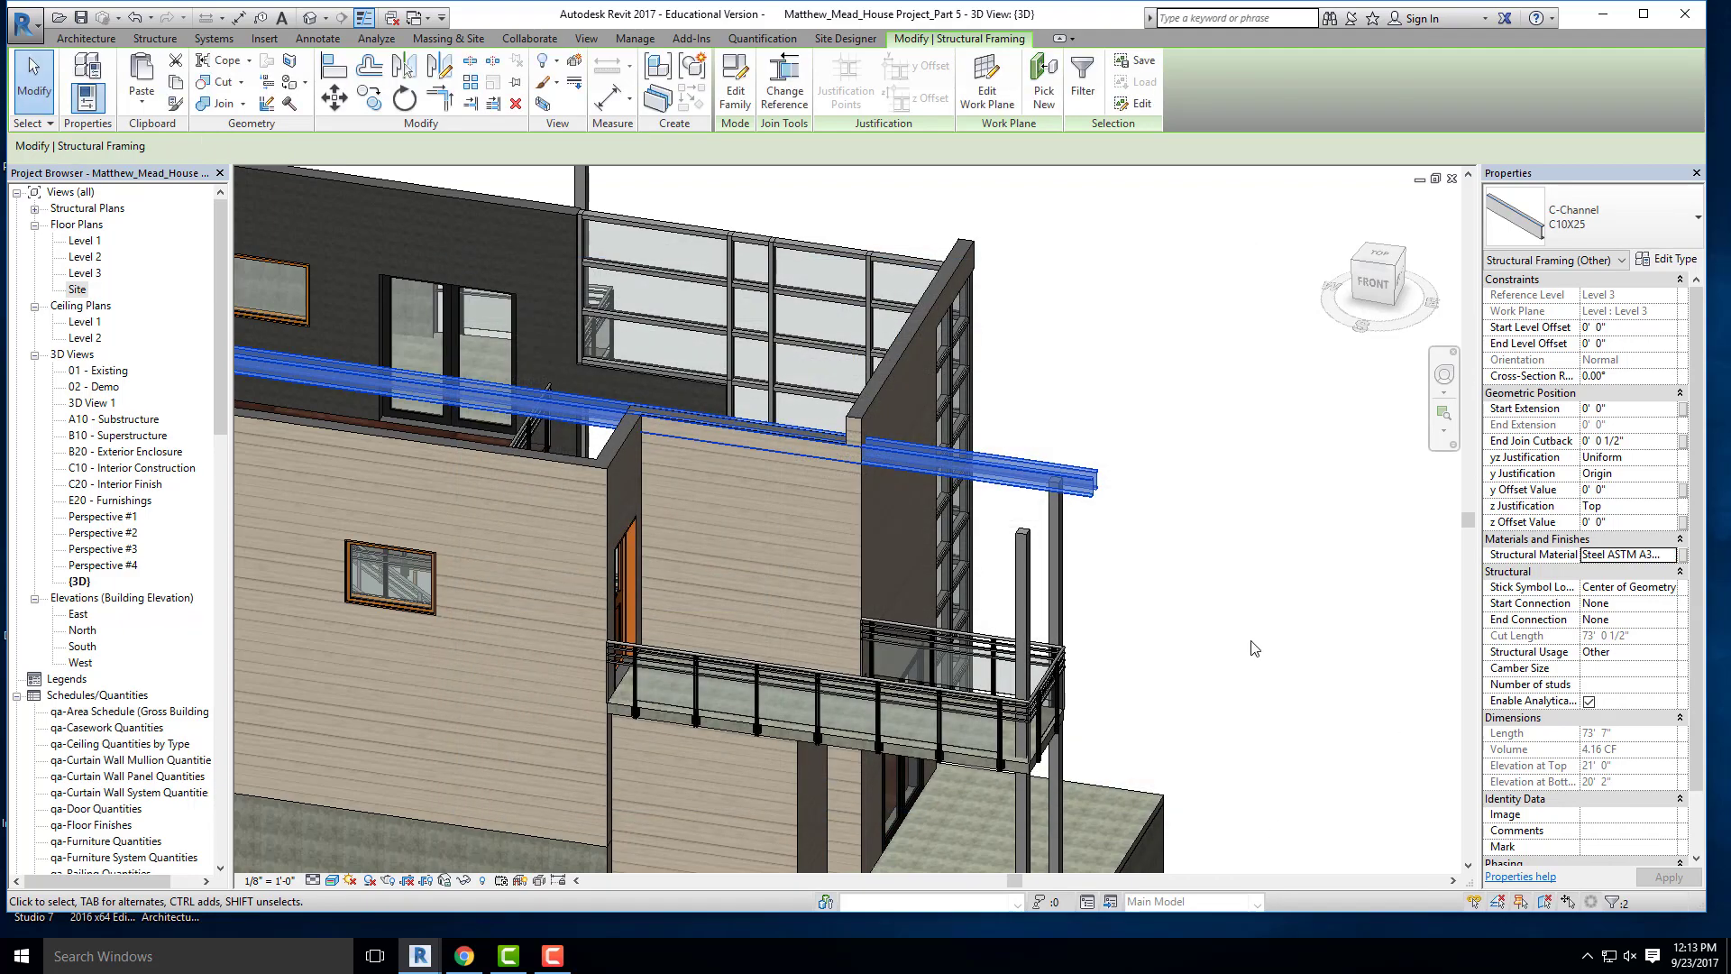
pyautogui.click(1173, 550)
# - Set the top offset of the column between the paired red beams to 0' 0" from Level 3
pyautogui.scroll(2, 1167, 559)
pyautogui.keyDown('shift'); pyautogui.moveTo(1167, 557); pyautogui.dragTo(954, 506, button='middle'); pyautogui.keyUp('shift')
pyautogui.click(992, 365)
pyautogui.click(1626, 343)
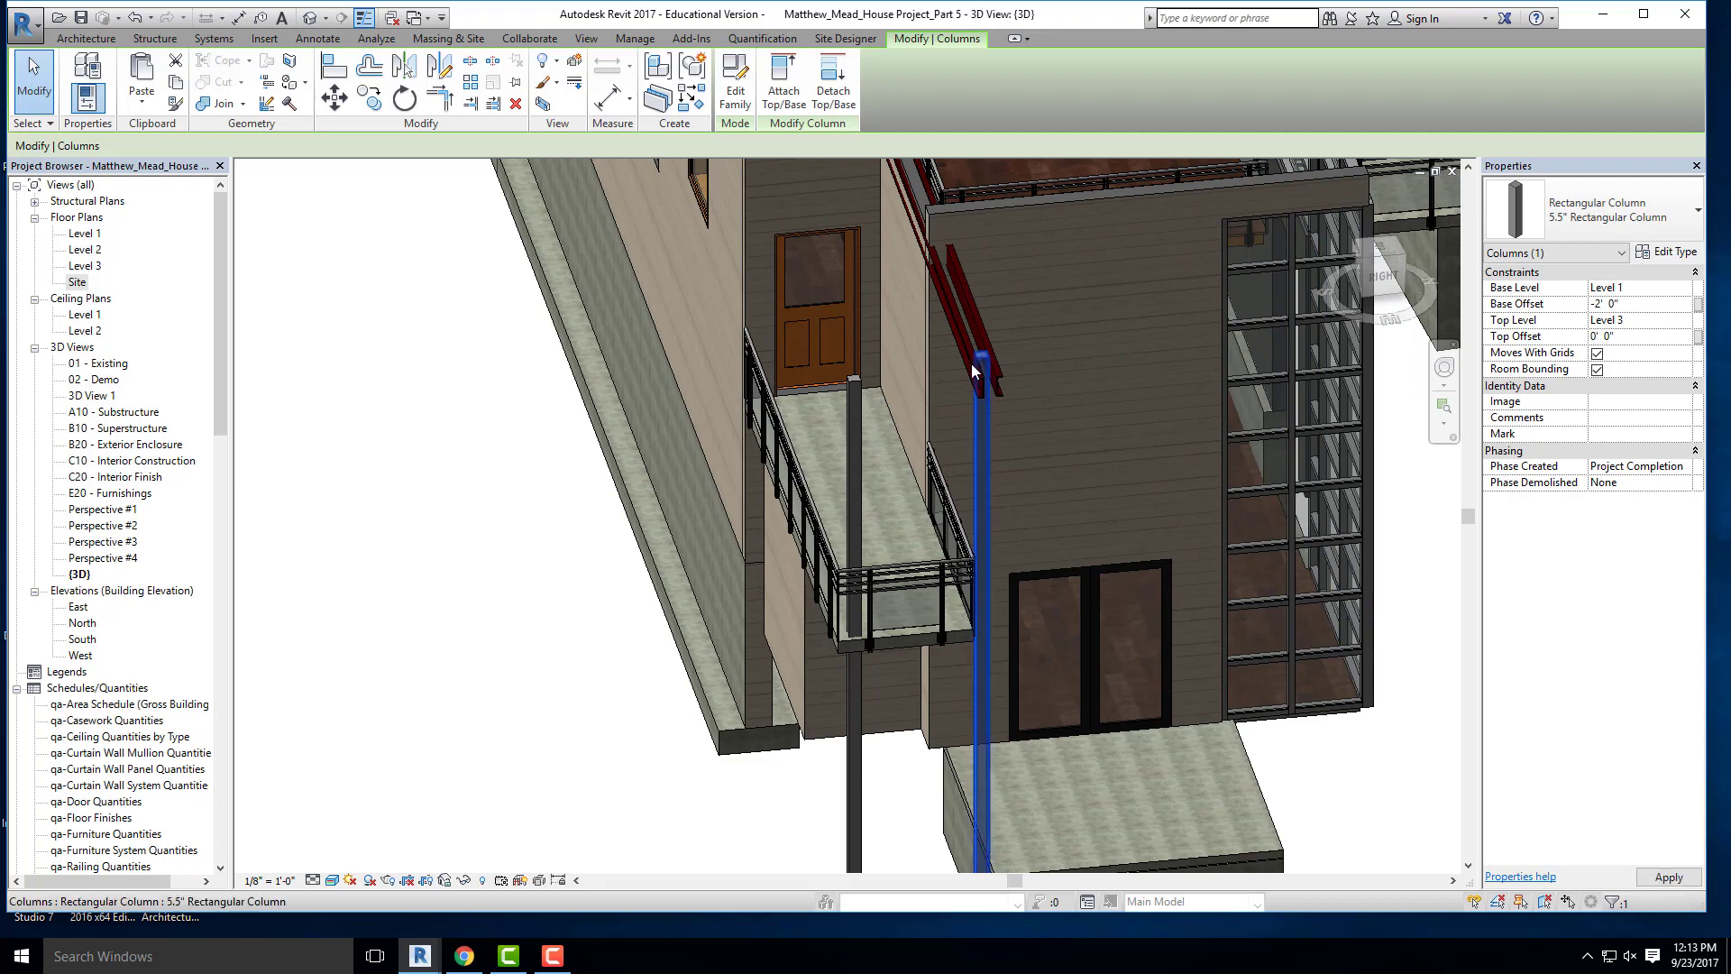
pyautogui.keyDown('shift'); pyautogui.moveTo(801, 437); pyautogui.dragTo(890, 462, button='middle'); pyautogui.keyUp('shift')
pyautogui.press('Escape')
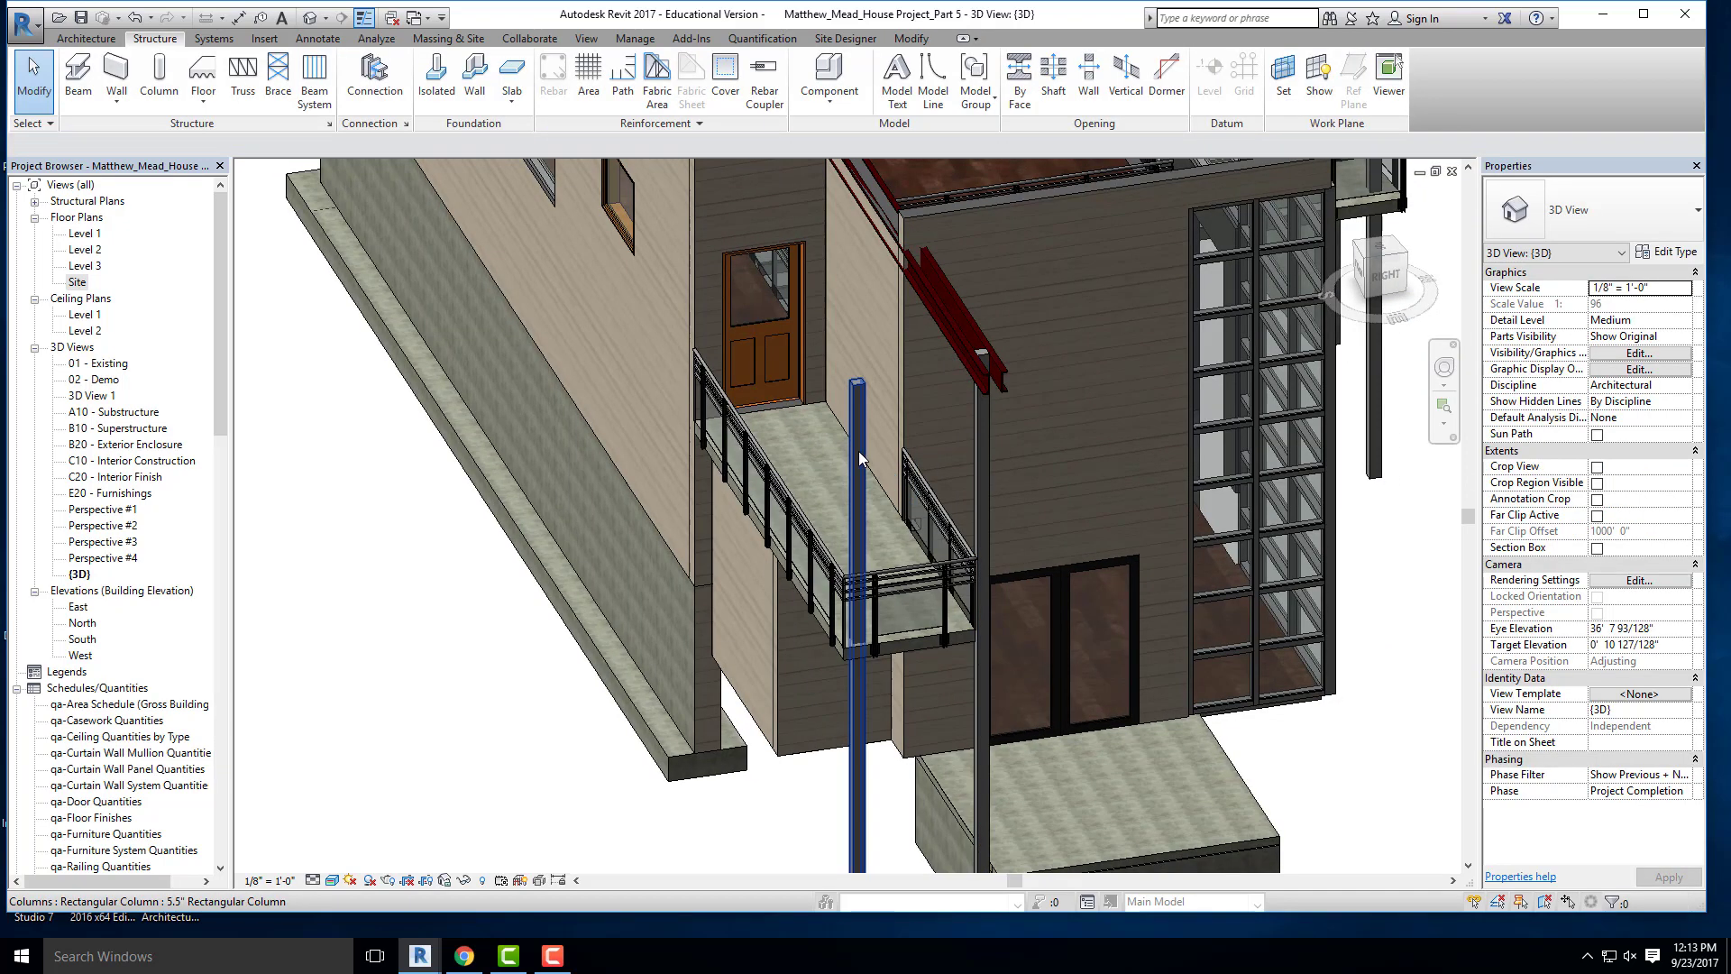
# - Attach the top of the balcony's outer 5.5" rectangular column to the balcony's concrete floor and check the joint
pyautogui.click(859, 455)
pyautogui.click(783, 95)
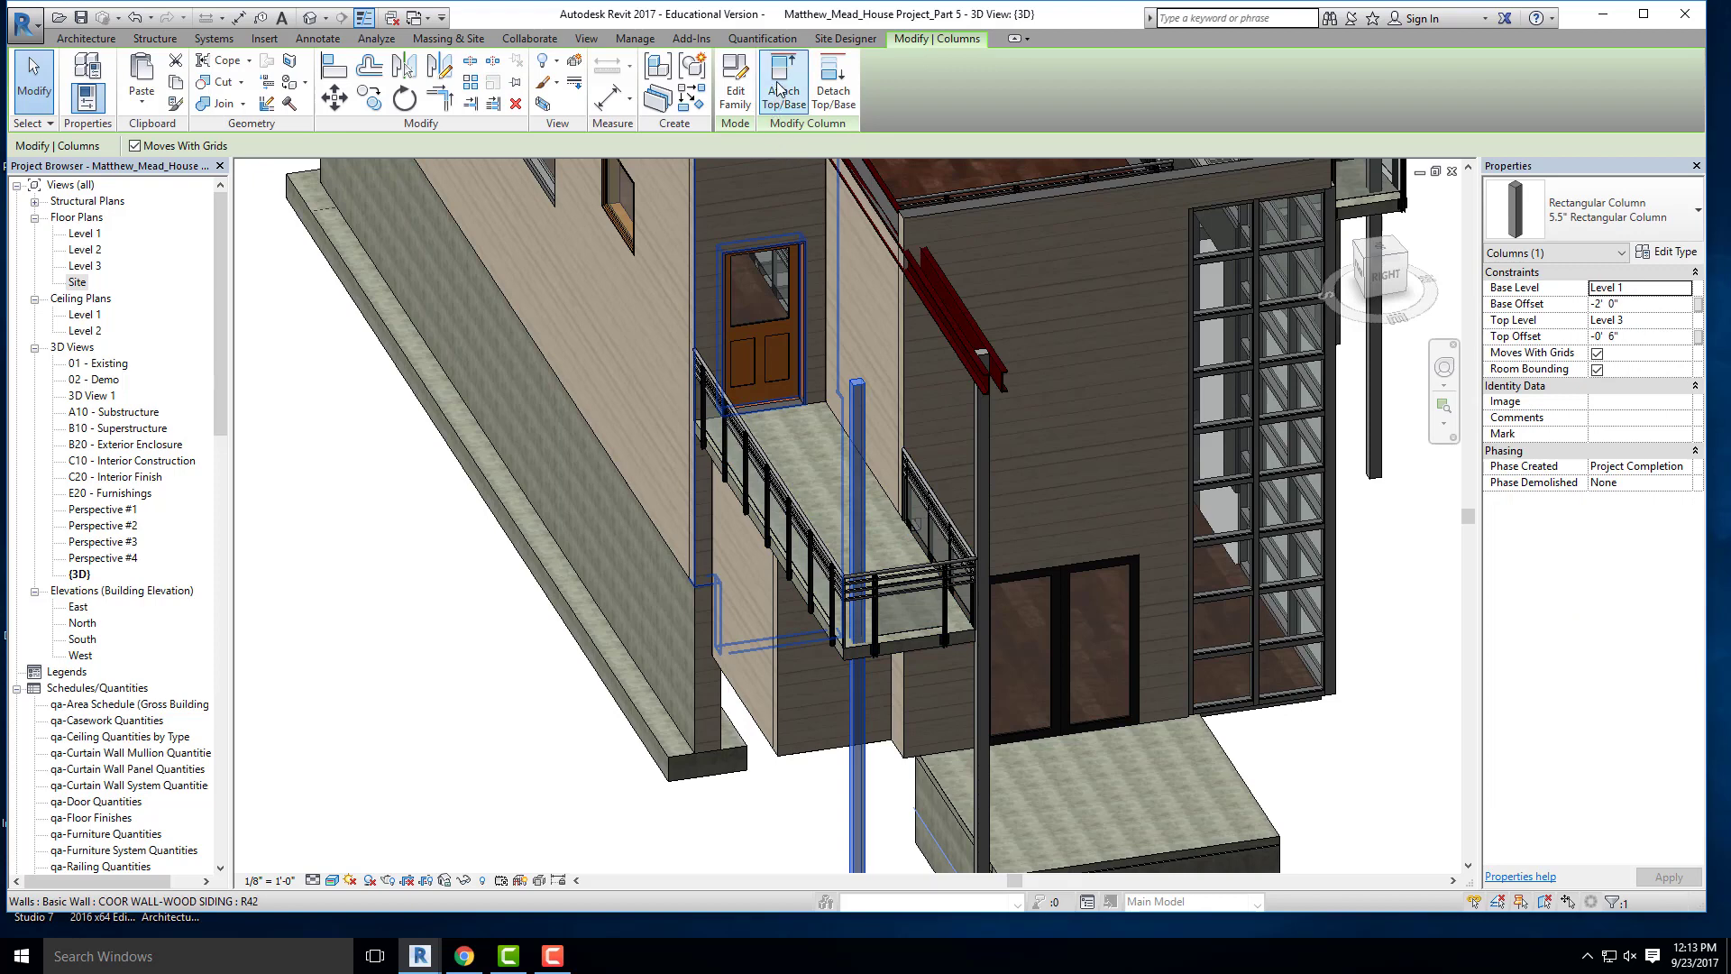
pyautogui.click(858, 656)
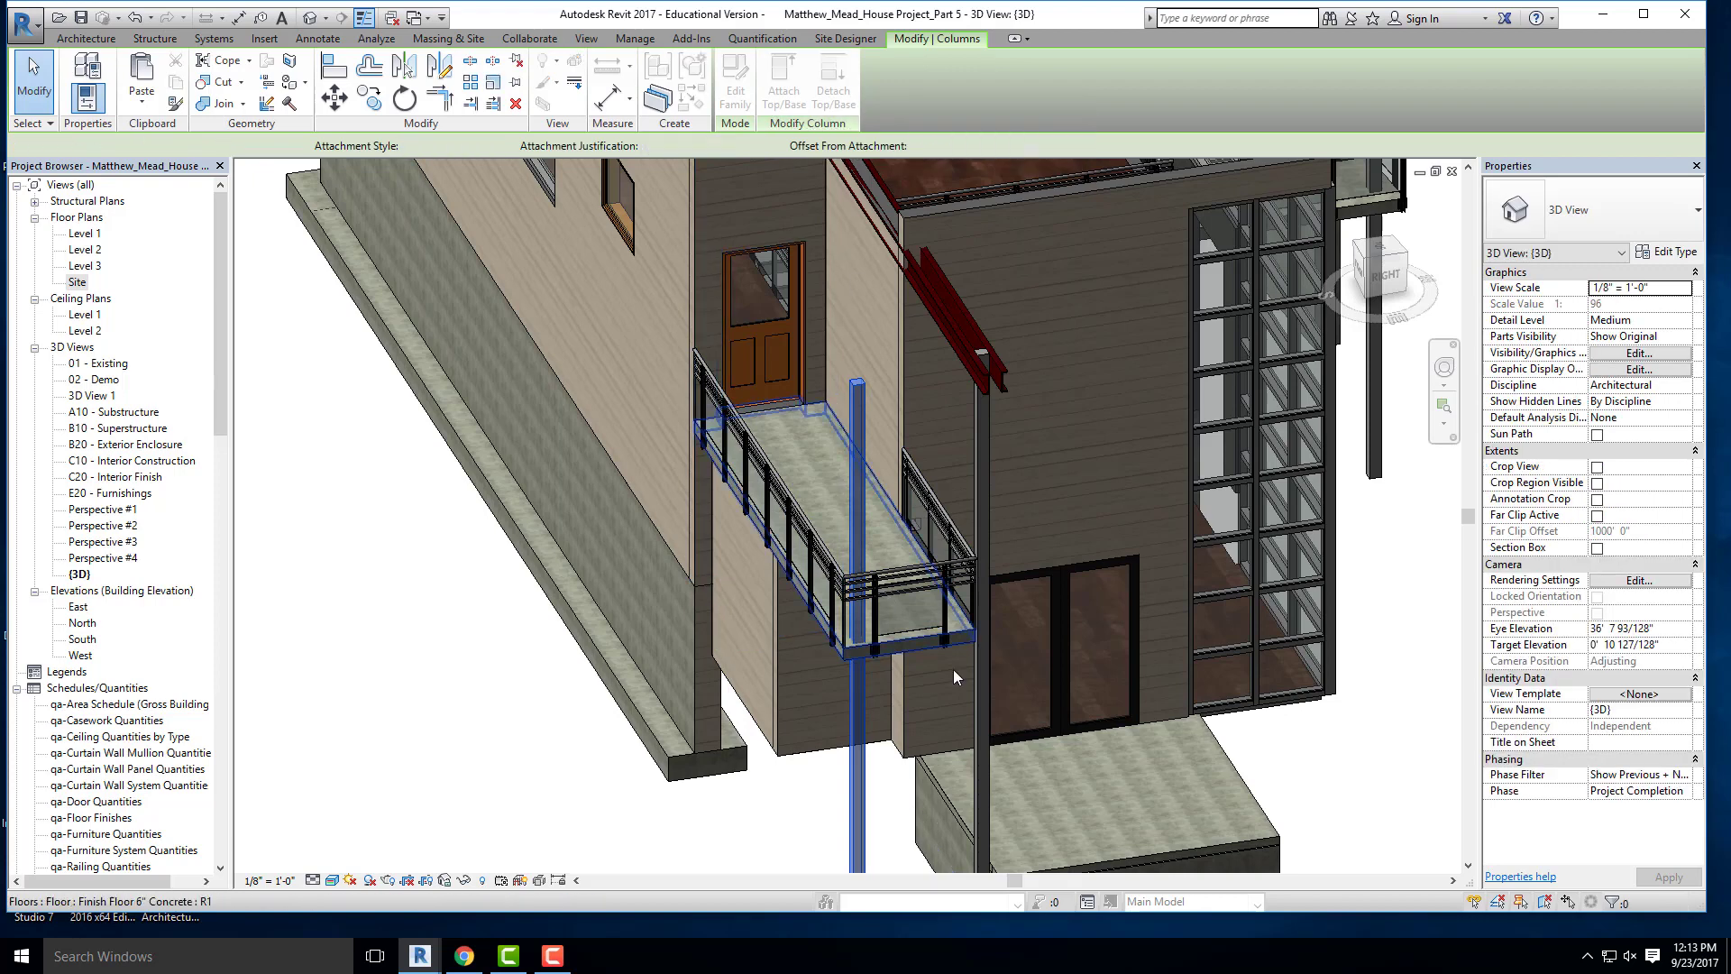
pyautogui.keyDown('shift'); pyautogui.moveTo(414, 554); pyautogui.dragTo(692, 552, button='middle'); pyautogui.keyUp('shift')
pyautogui.click(1074, 595)
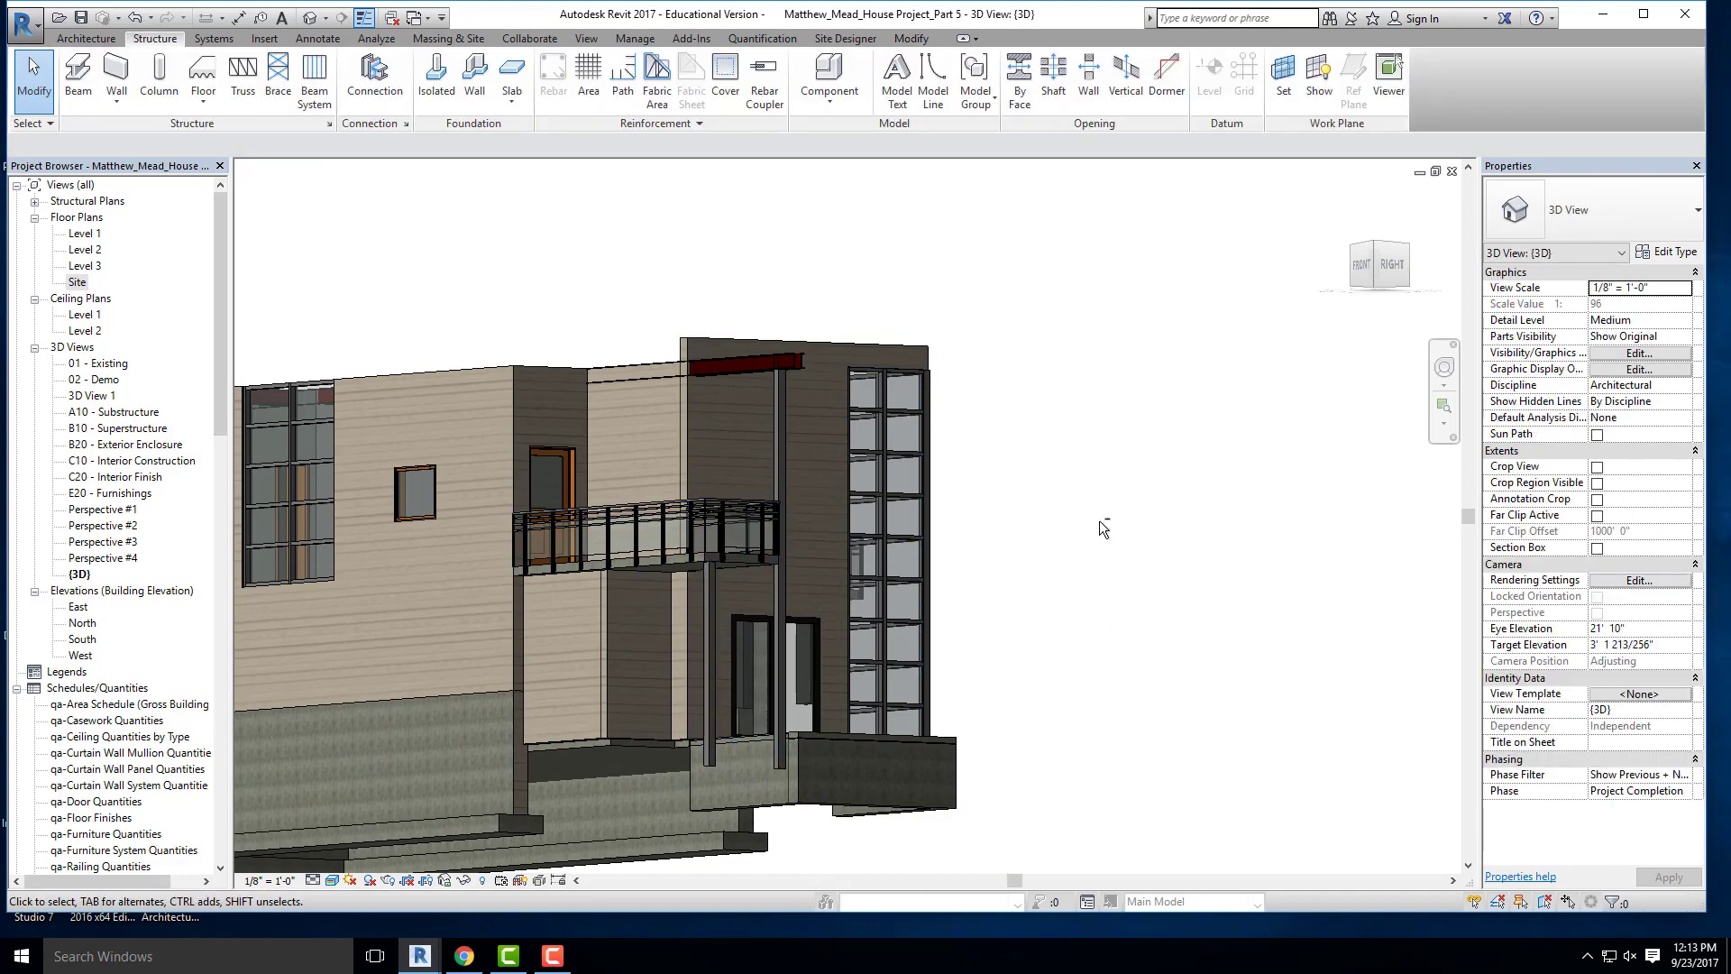
pyautogui.keyDown('shift'); pyautogui.moveTo(1101, 526); pyautogui.dragTo(829, 663, button='middle'); pyautogui.keyUp('shift')
pyautogui.keyDown('shift'); pyautogui.moveTo(744, 554); pyautogui.dragTo(707, 615, button='middle'); pyautogui.keyUp('shift')
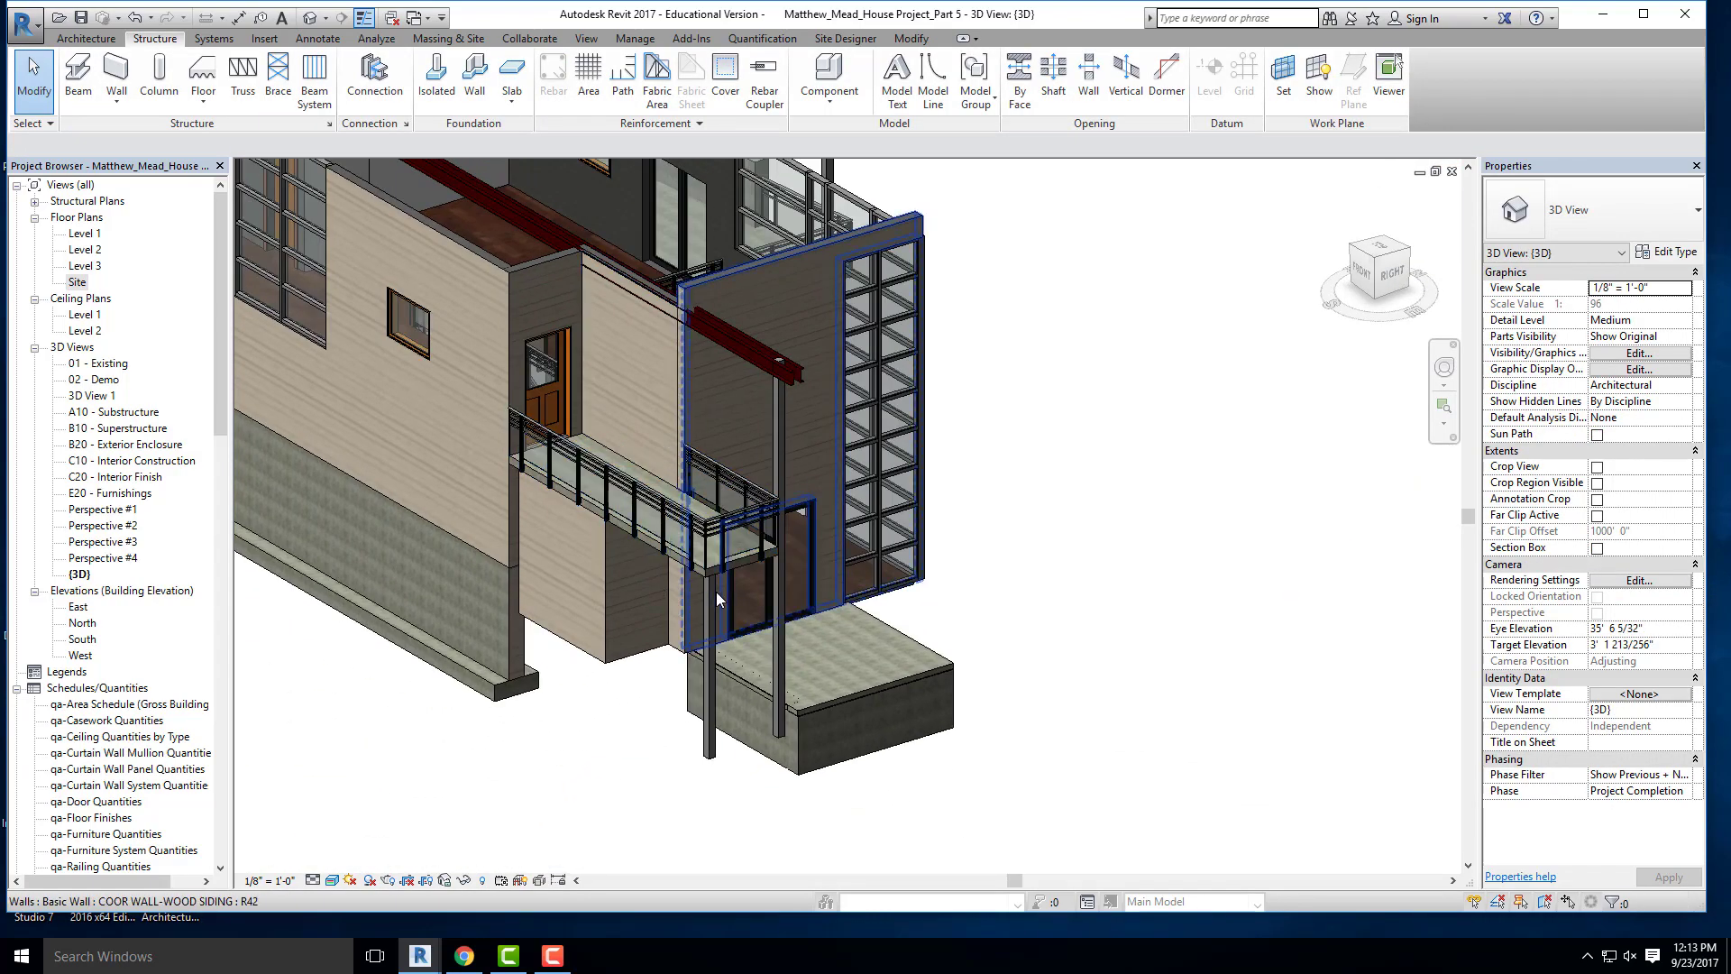
pyautogui.scroll(5, 761, 597)
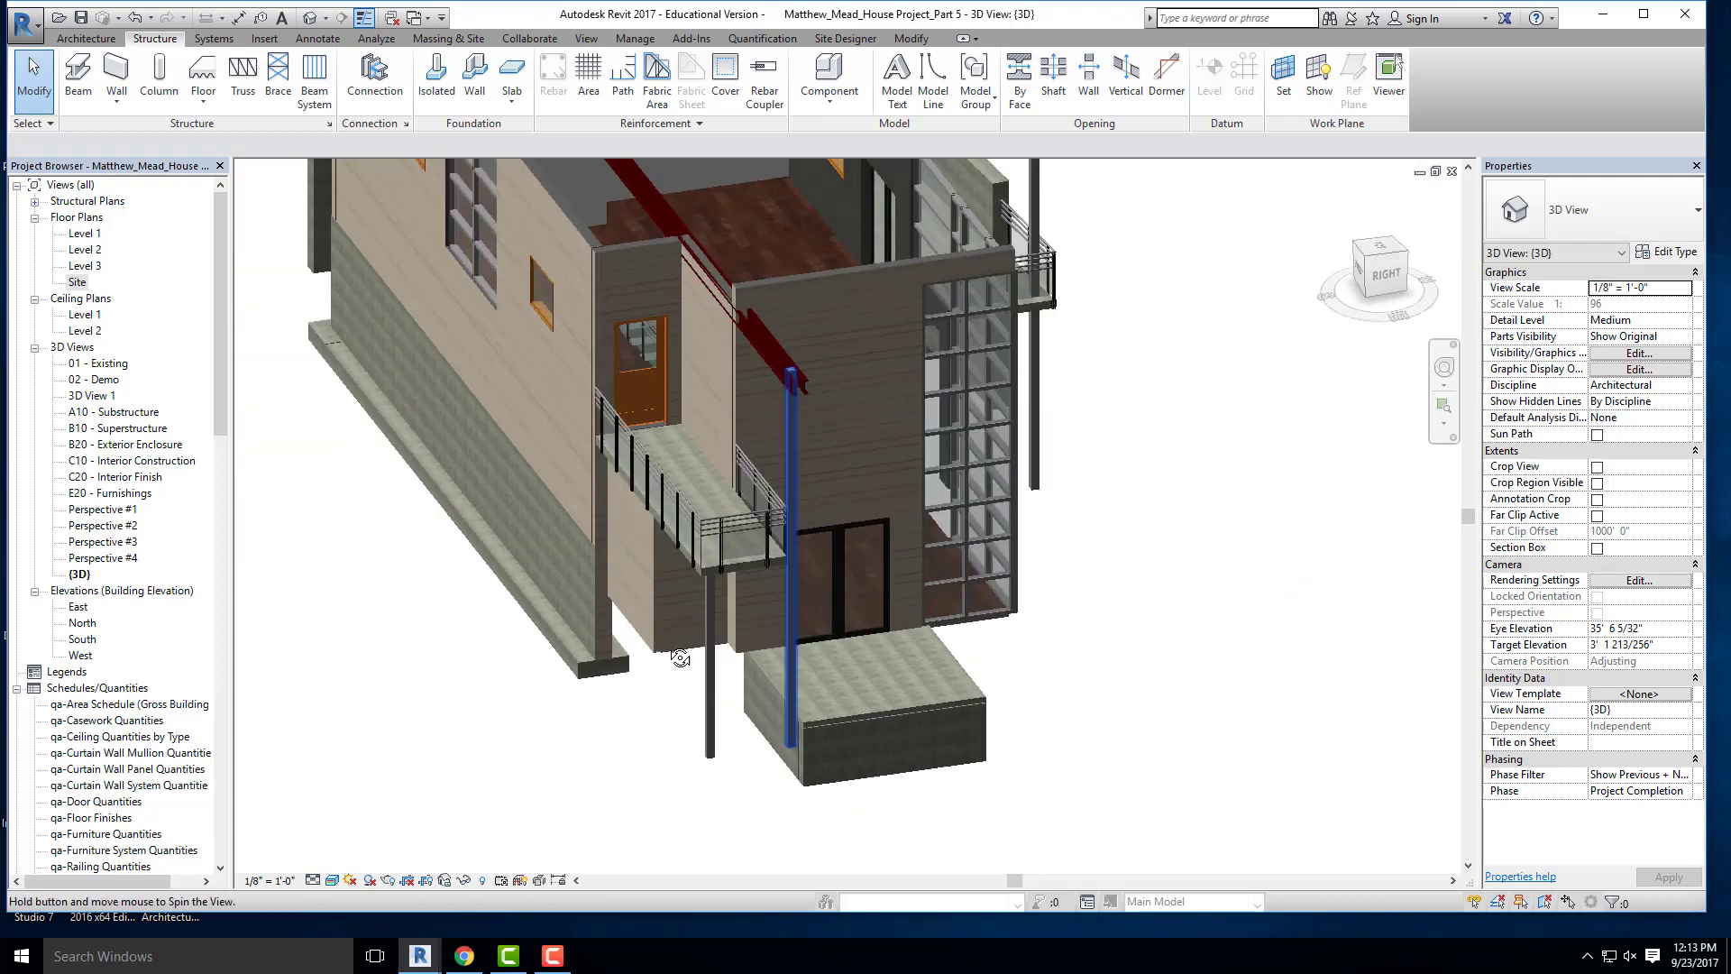
pyautogui.scroll(4, 781, 555)
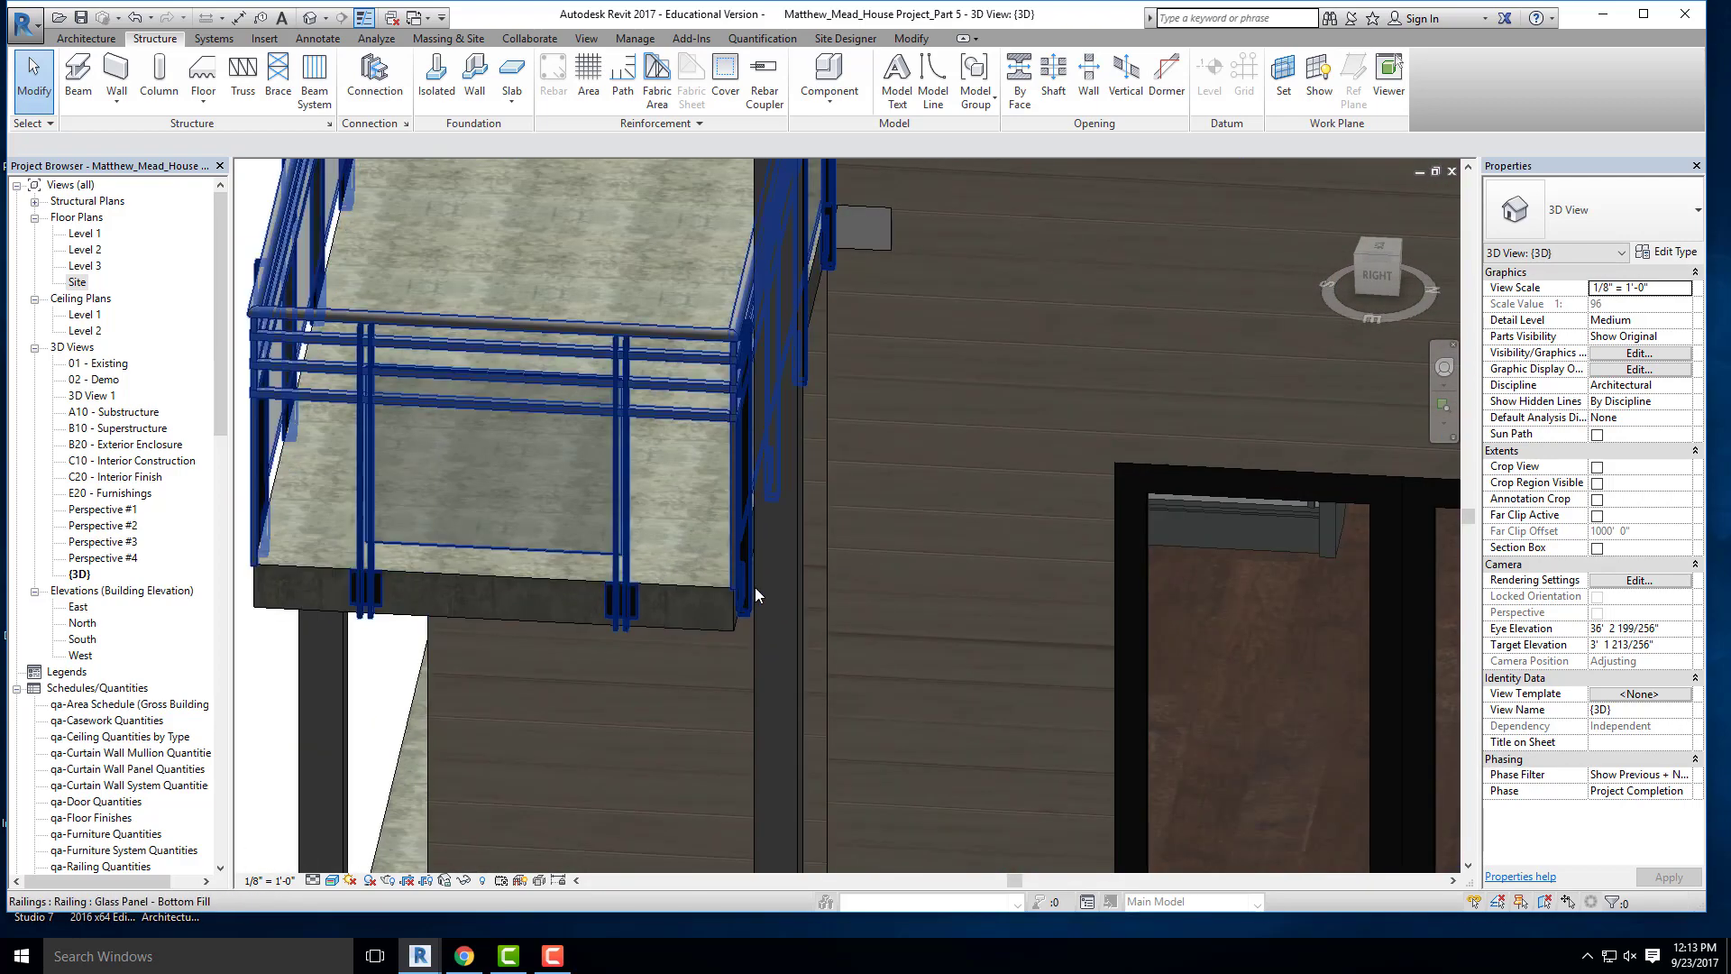
# - Attach the top of the 5.5" rectangular column at the opposite balcony's corner to that balcony's concrete floor
pyautogui.scroll(-6, 541, 625)
pyautogui.keyDown('shift'); pyautogui.moveTo(517, 565); pyautogui.dragTo(793, 712, button='middle'); pyautogui.keyUp('shift')
pyautogui.scroll(3, 899, 678)
pyautogui.moveTo(901, 678); pyautogui.dragTo(793, 521, button='middle')
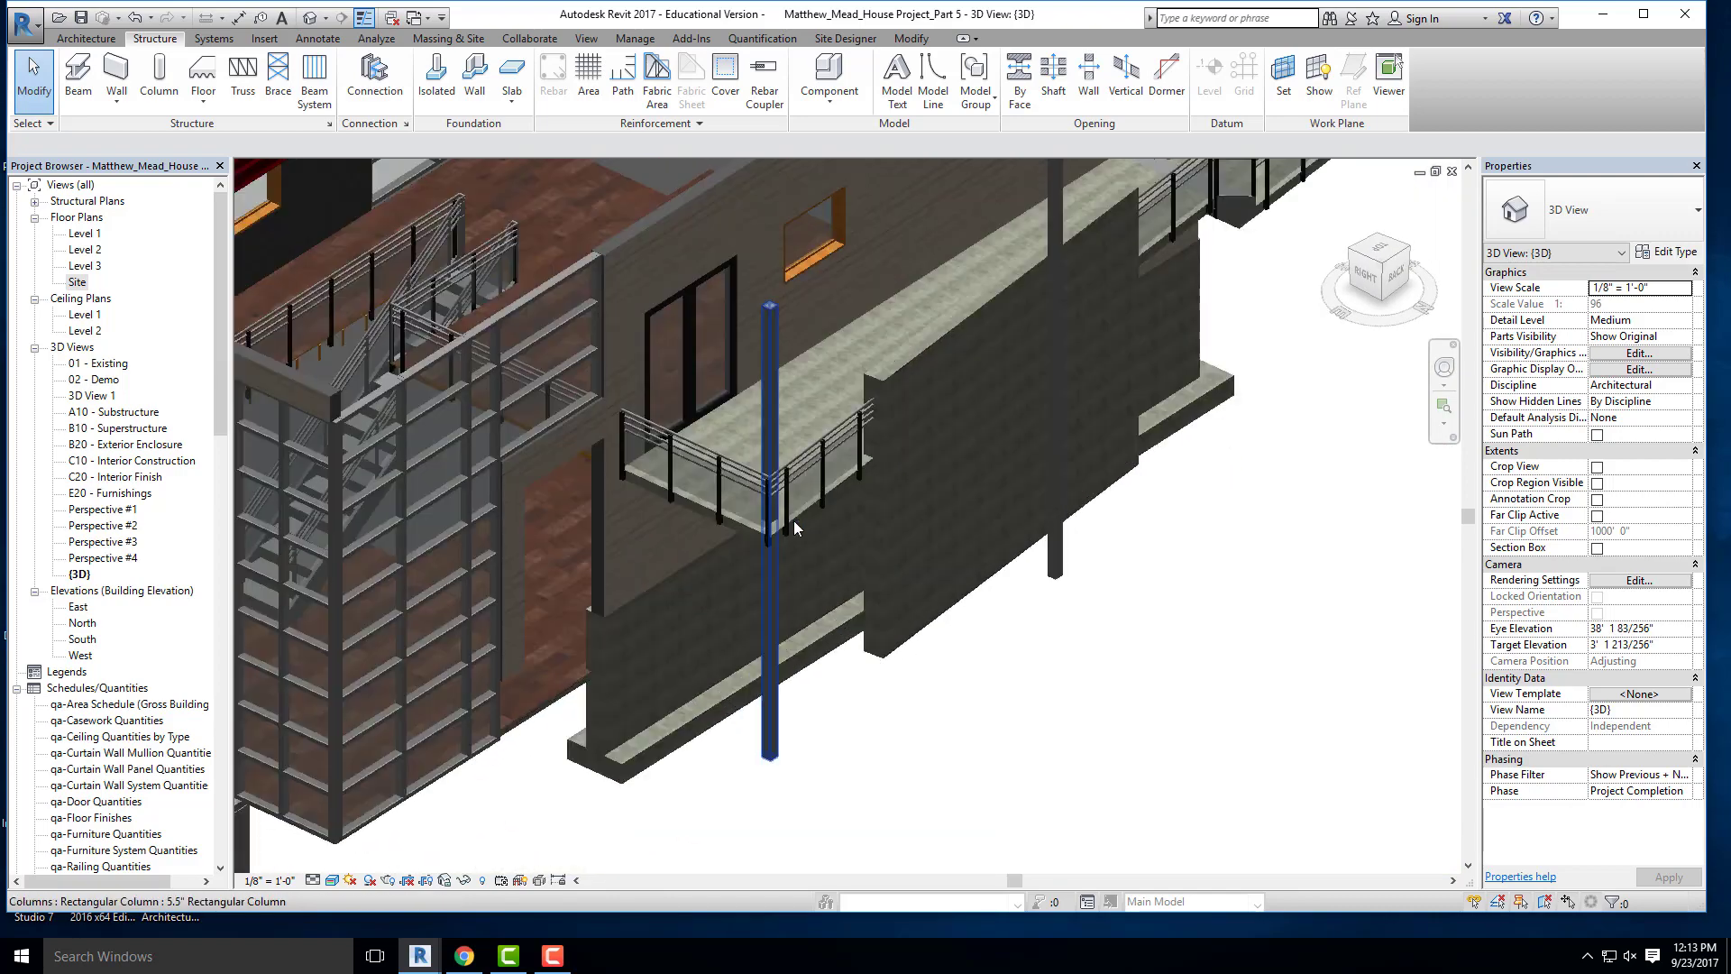
pyautogui.click(778, 391)
pyautogui.click(787, 94)
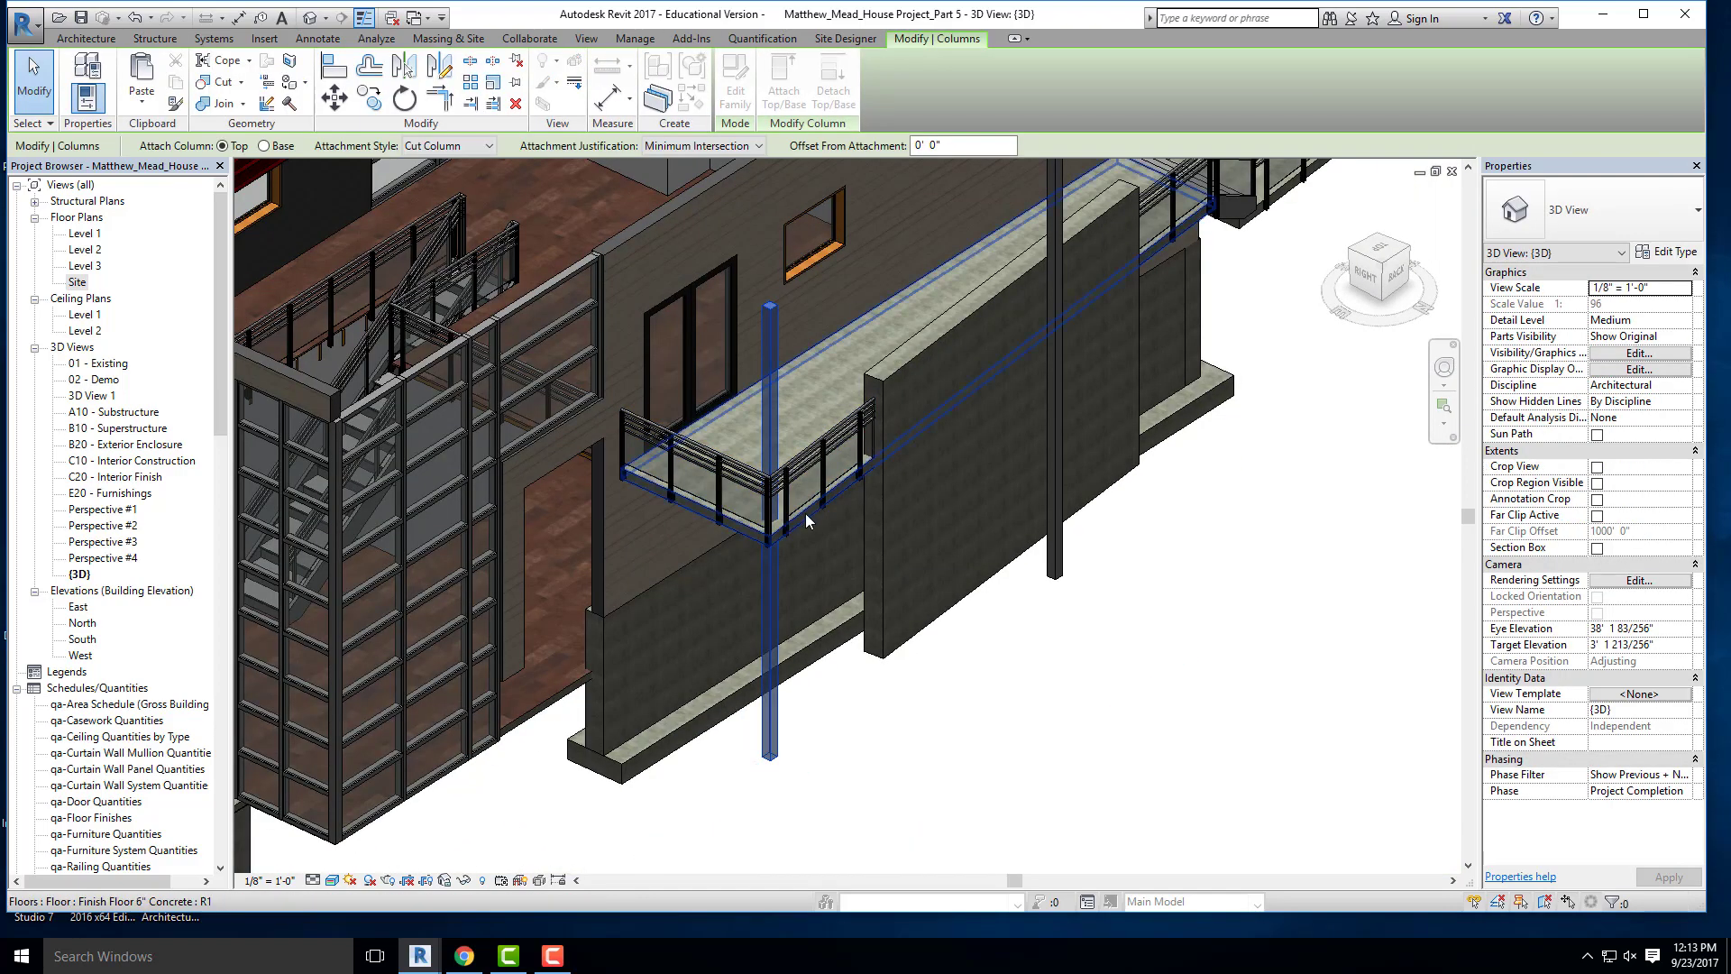
pyautogui.click(960, 672)
pyautogui.scroll(-2, 969, 678)
pyautogui.press('Escape')
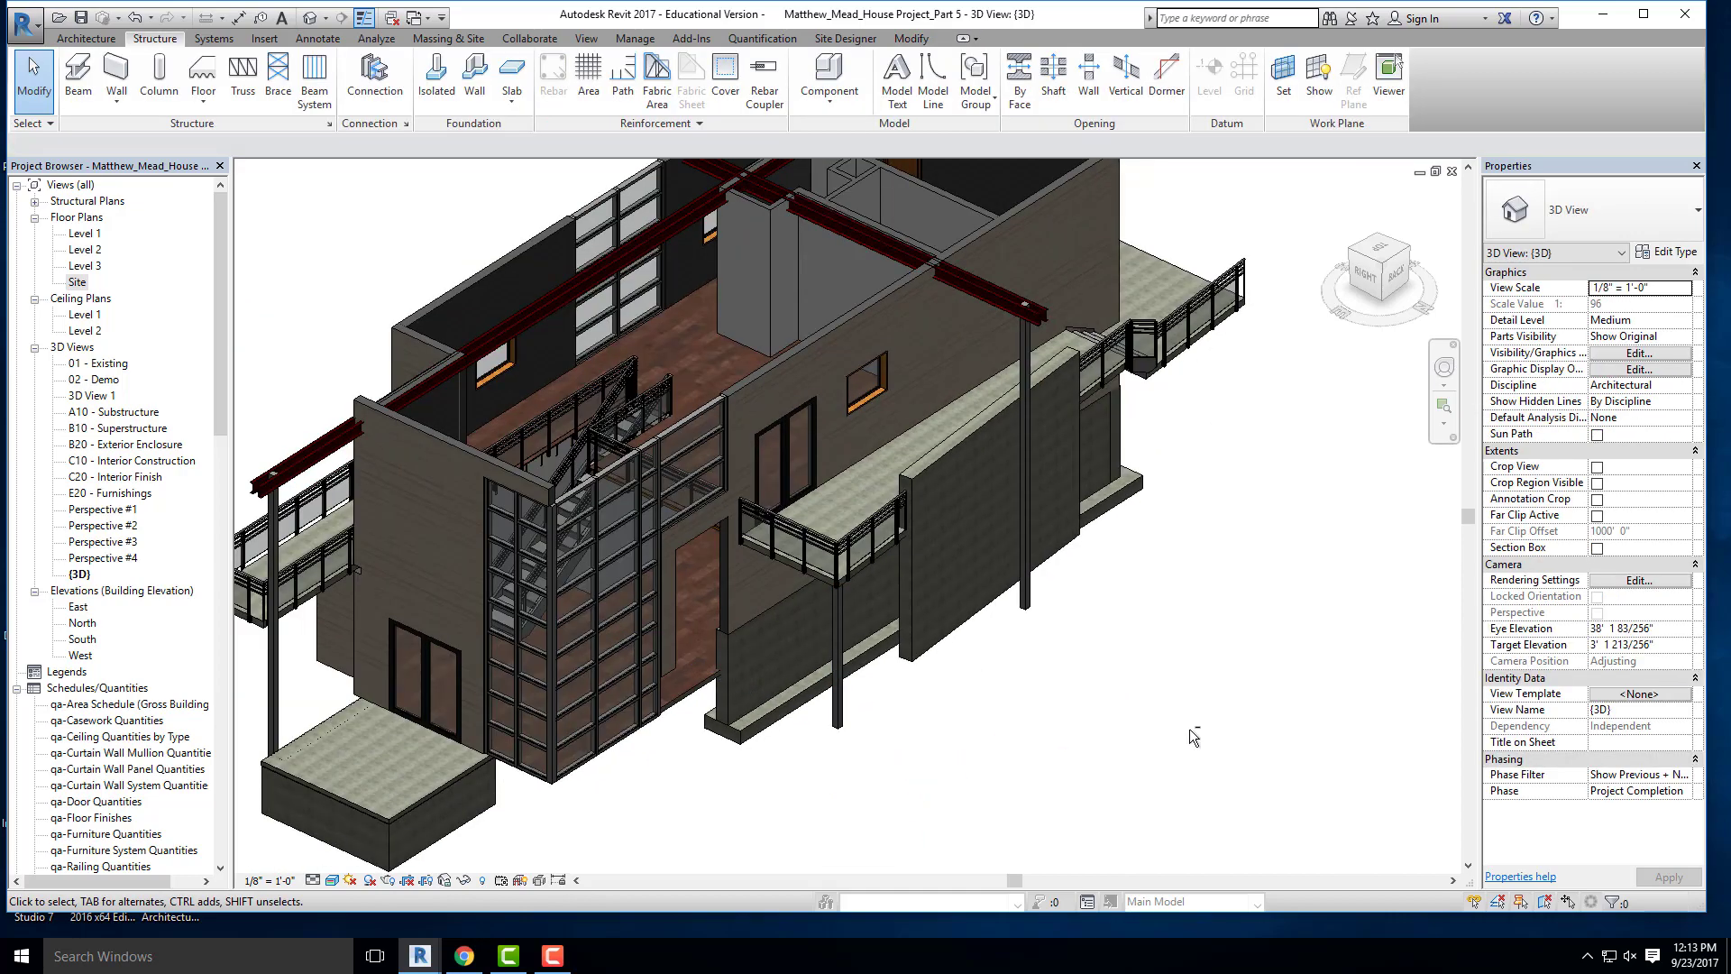
# - Compare the whole 3D house model with the roof beam illustration on the last page of the Part 6 PDF
pyautogui.scroll(-5, 1130, 625)
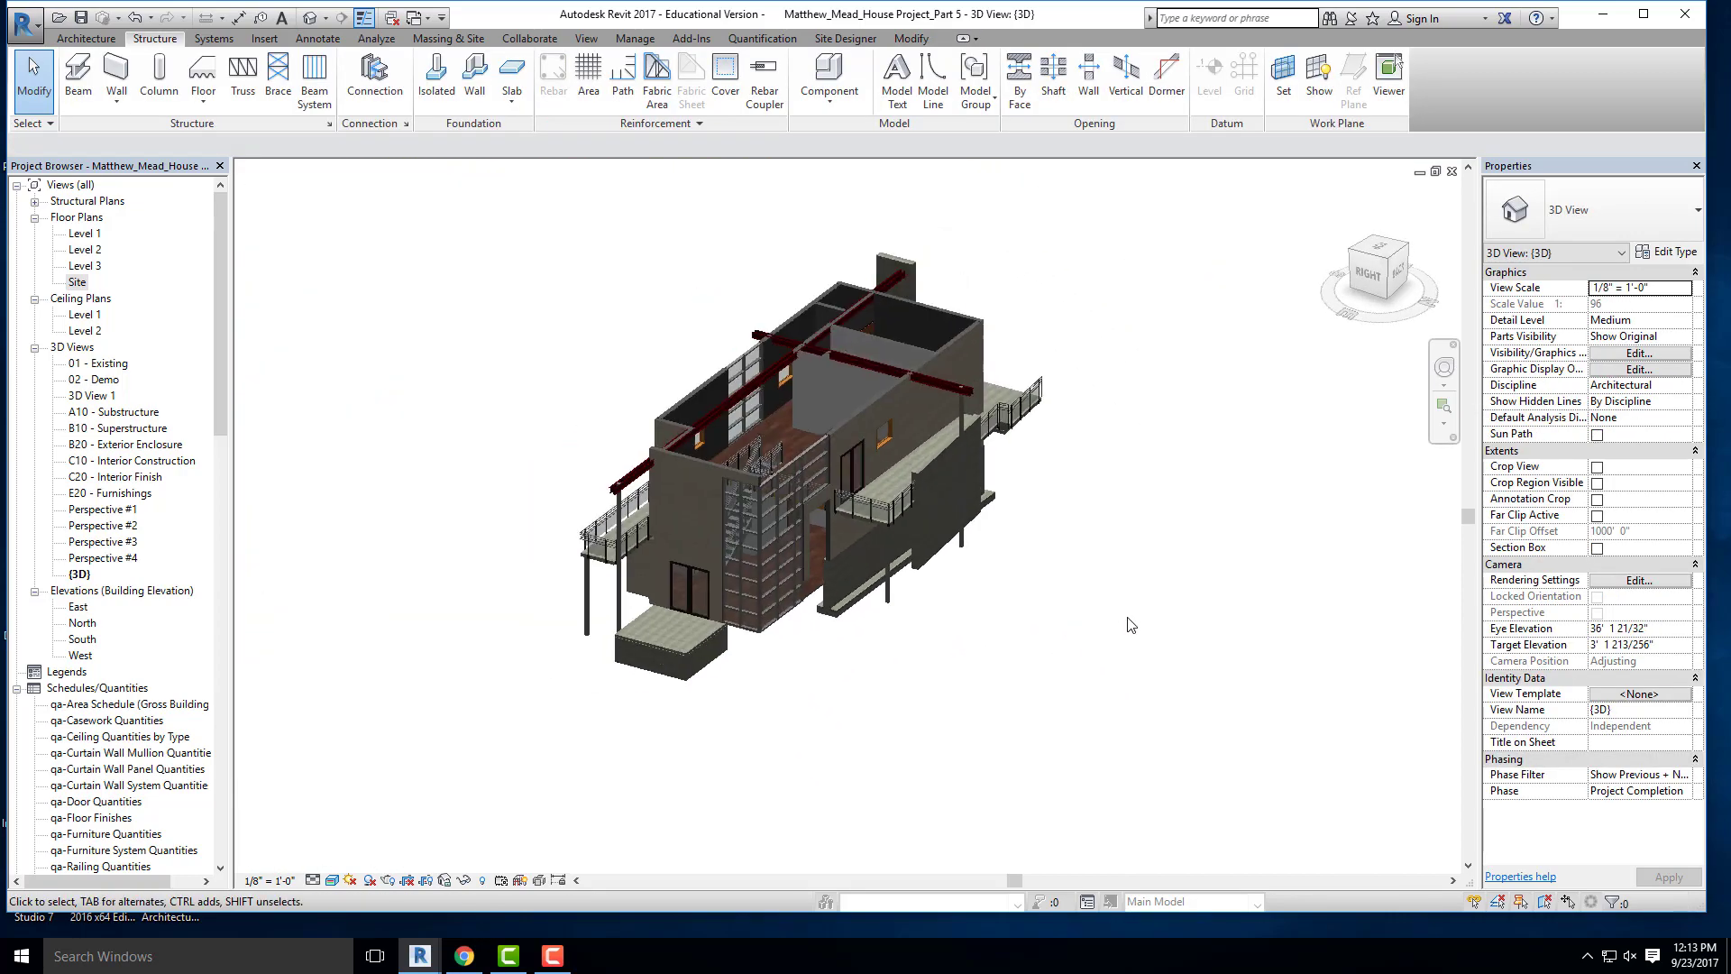
pyautogui.keyDown('shift'); pyautogui.moveTo(859, 635); pyautogui.dragTo(1155, 639, button='middle'); pyautogui.keyUp('shift')
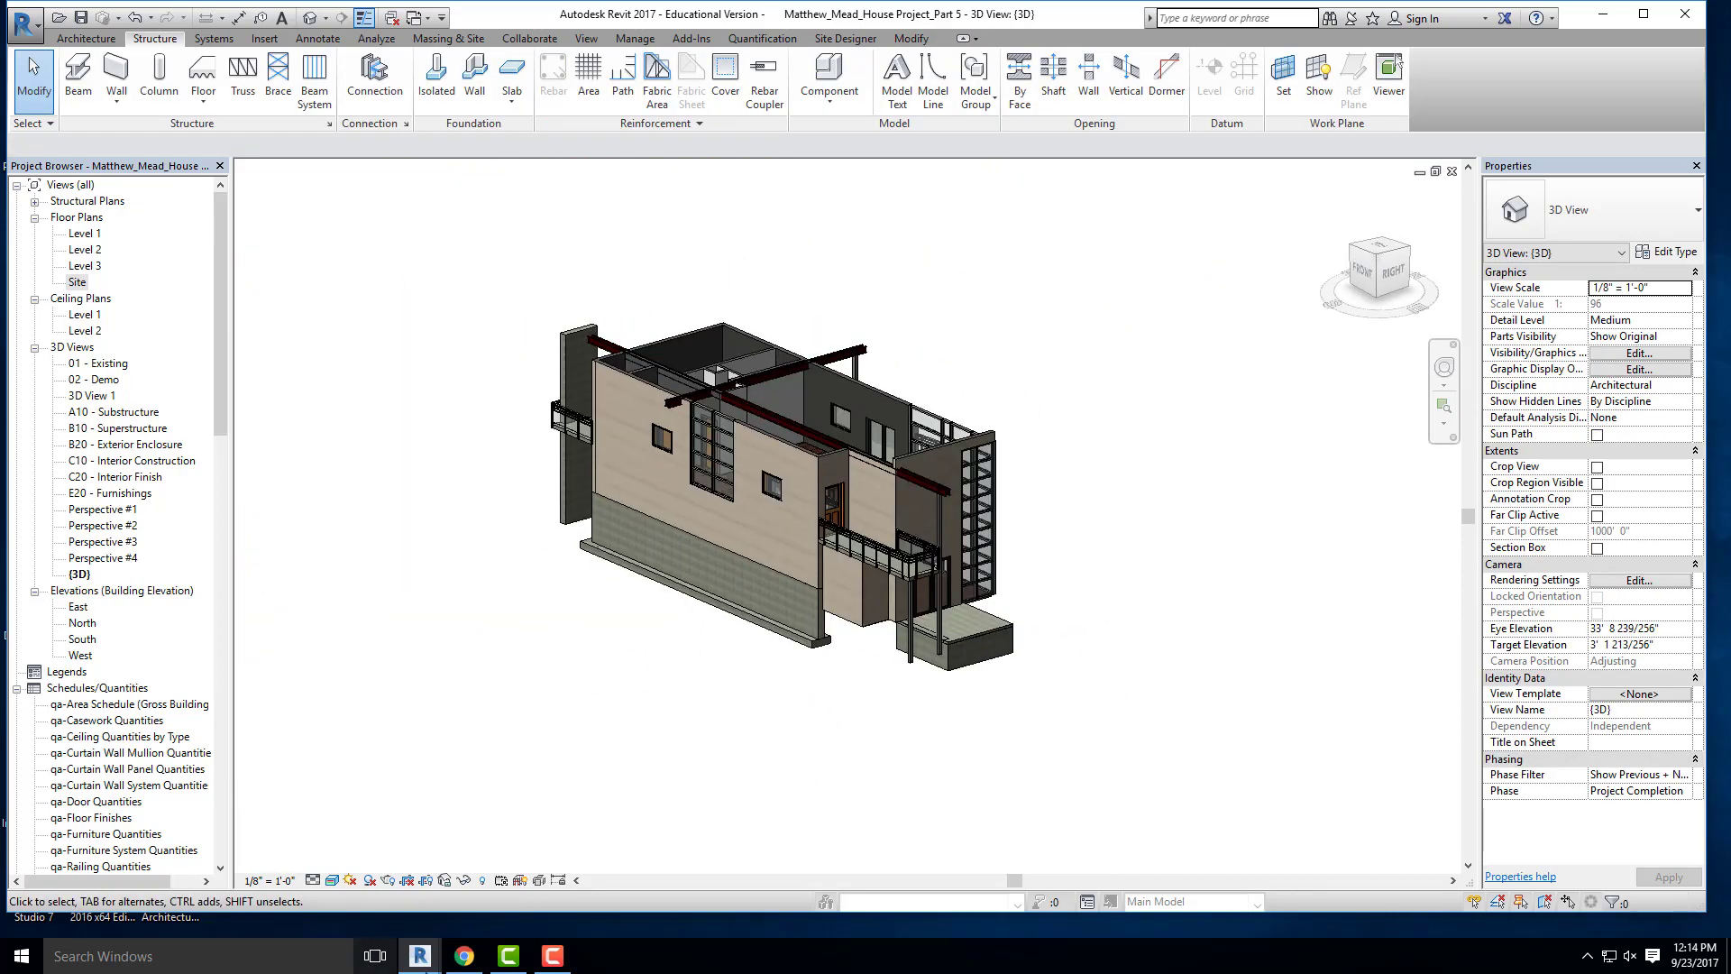
pyautogui.click(461, 957)
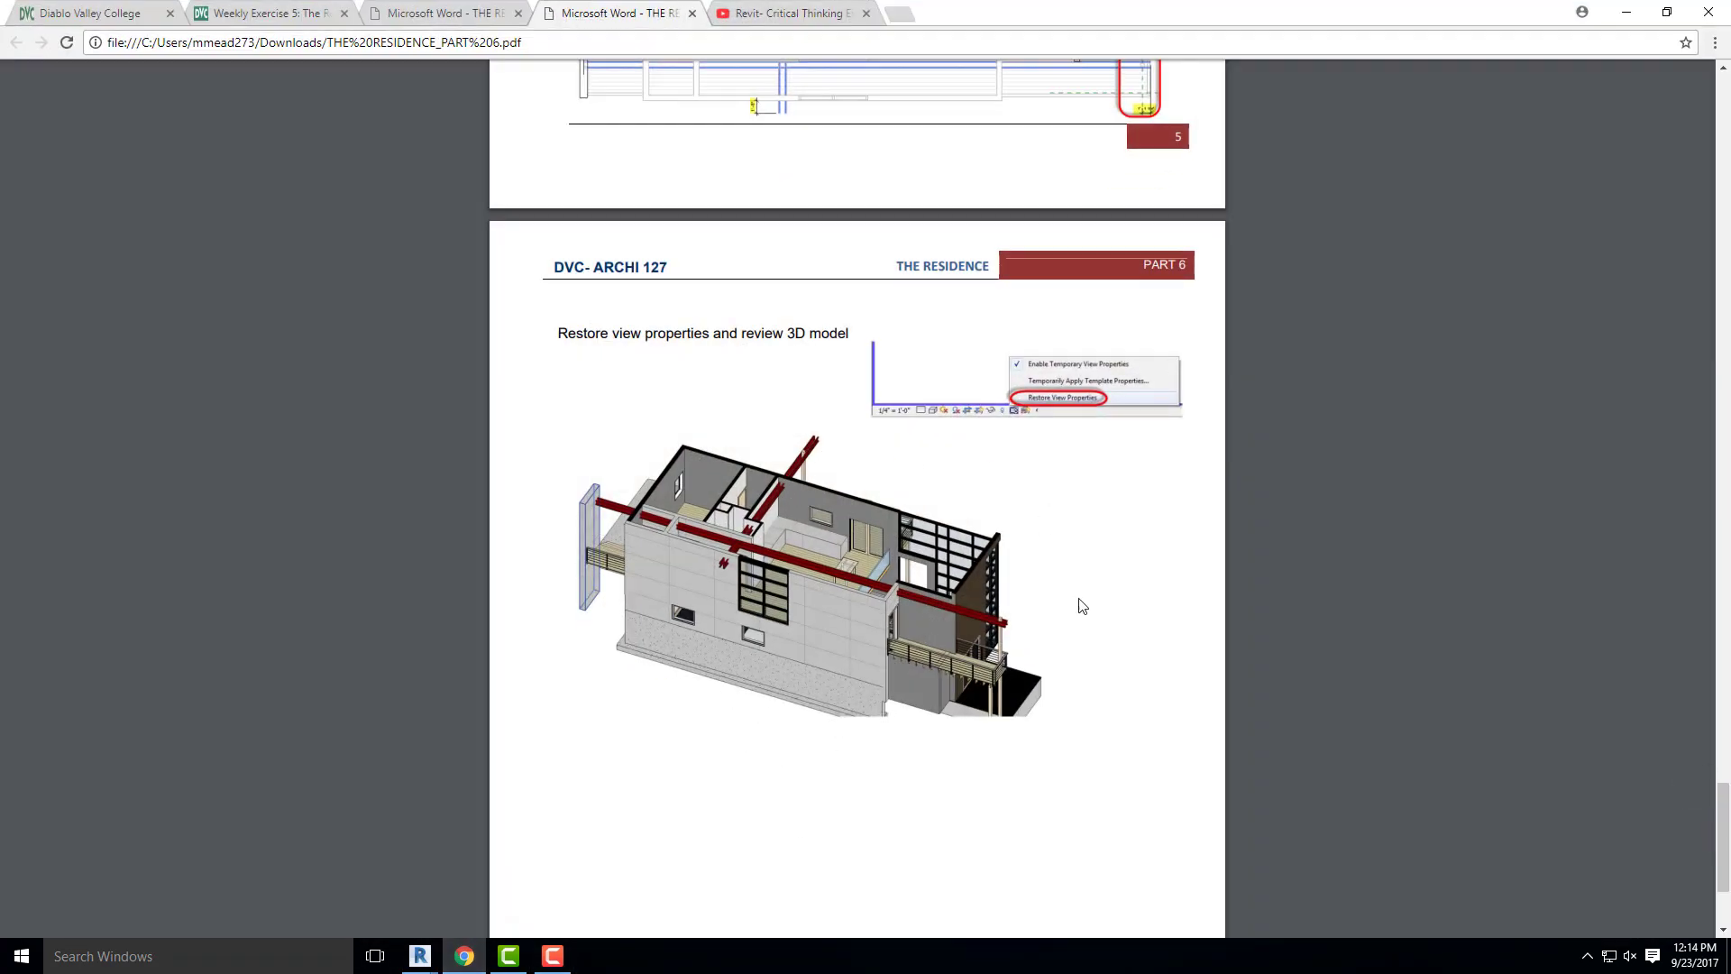
pyautogui.scroll(-3, 1005, 490)
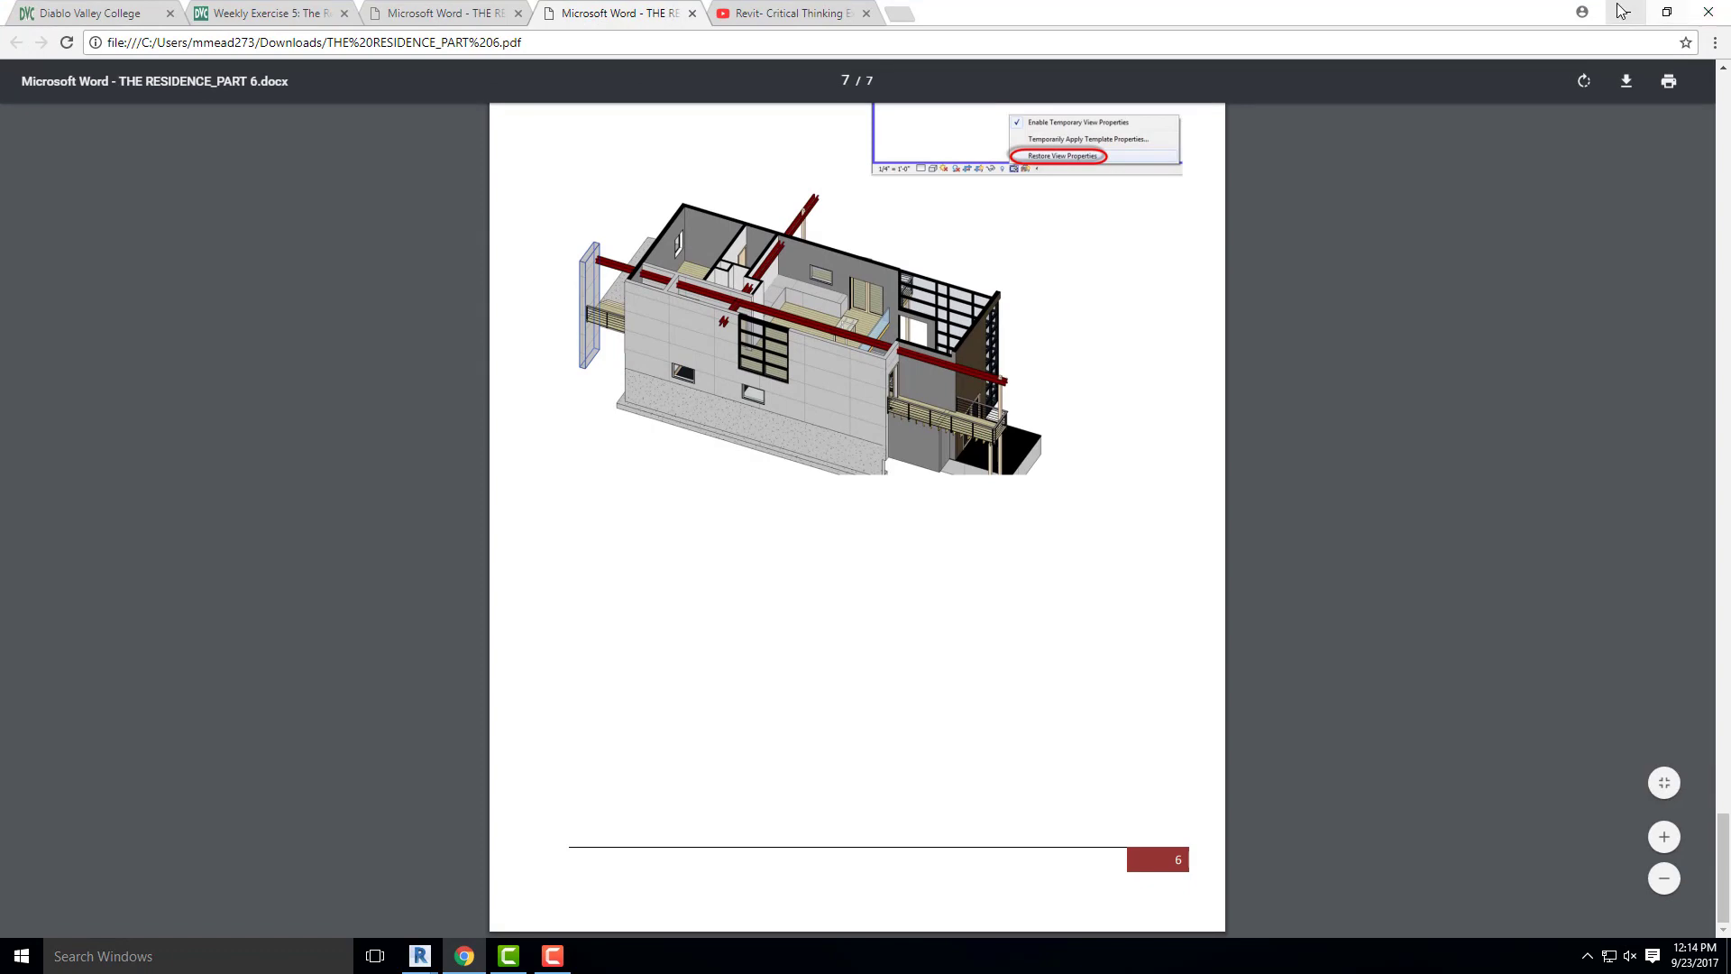
pyautogui.hotkey('alt', 'Tab')
pyautogui.keyDown('shift'); pyautogui.moveTo(1036, 488); pyautogui.dragTo(853, 675, button='middle'); pyautogui.keyUp('shift')
# - Switch to the Part 6 PDF in Chrome and review the page 4 instructions for starting the roof system
pyautogui.moveTo(464, 961)
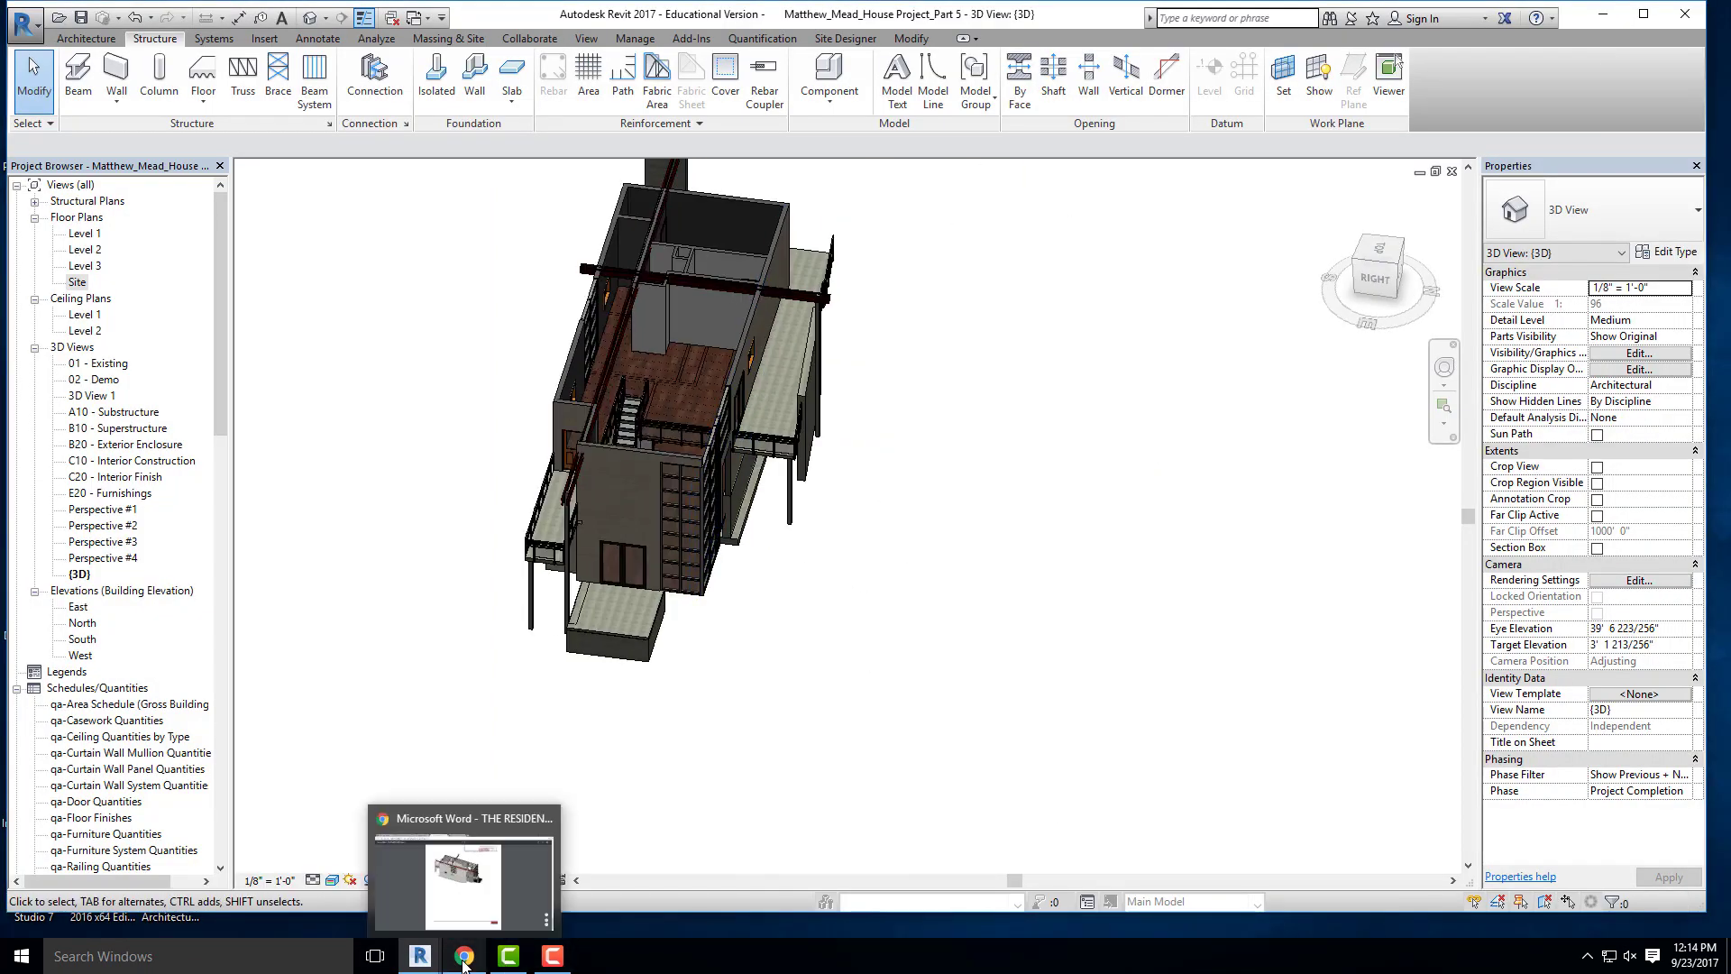
pyautogui.click(479, 915)
pyautogui.scroll(20, 899, 600)
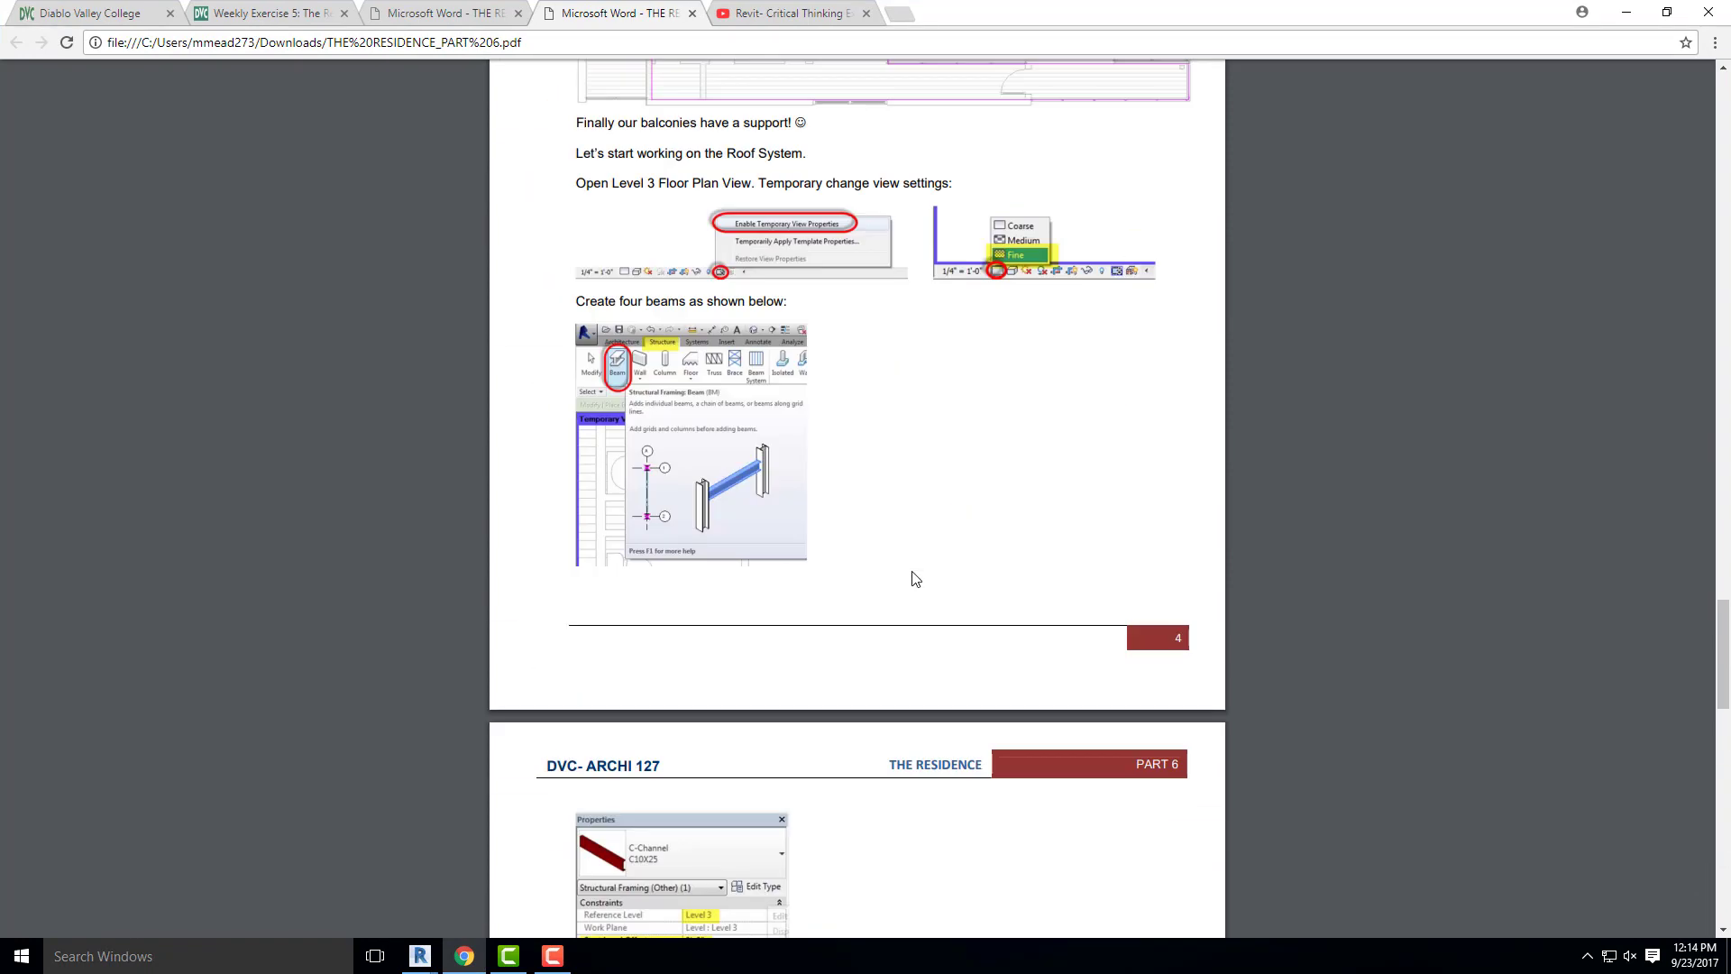
pyautogui.scroll(1, 916, 578)
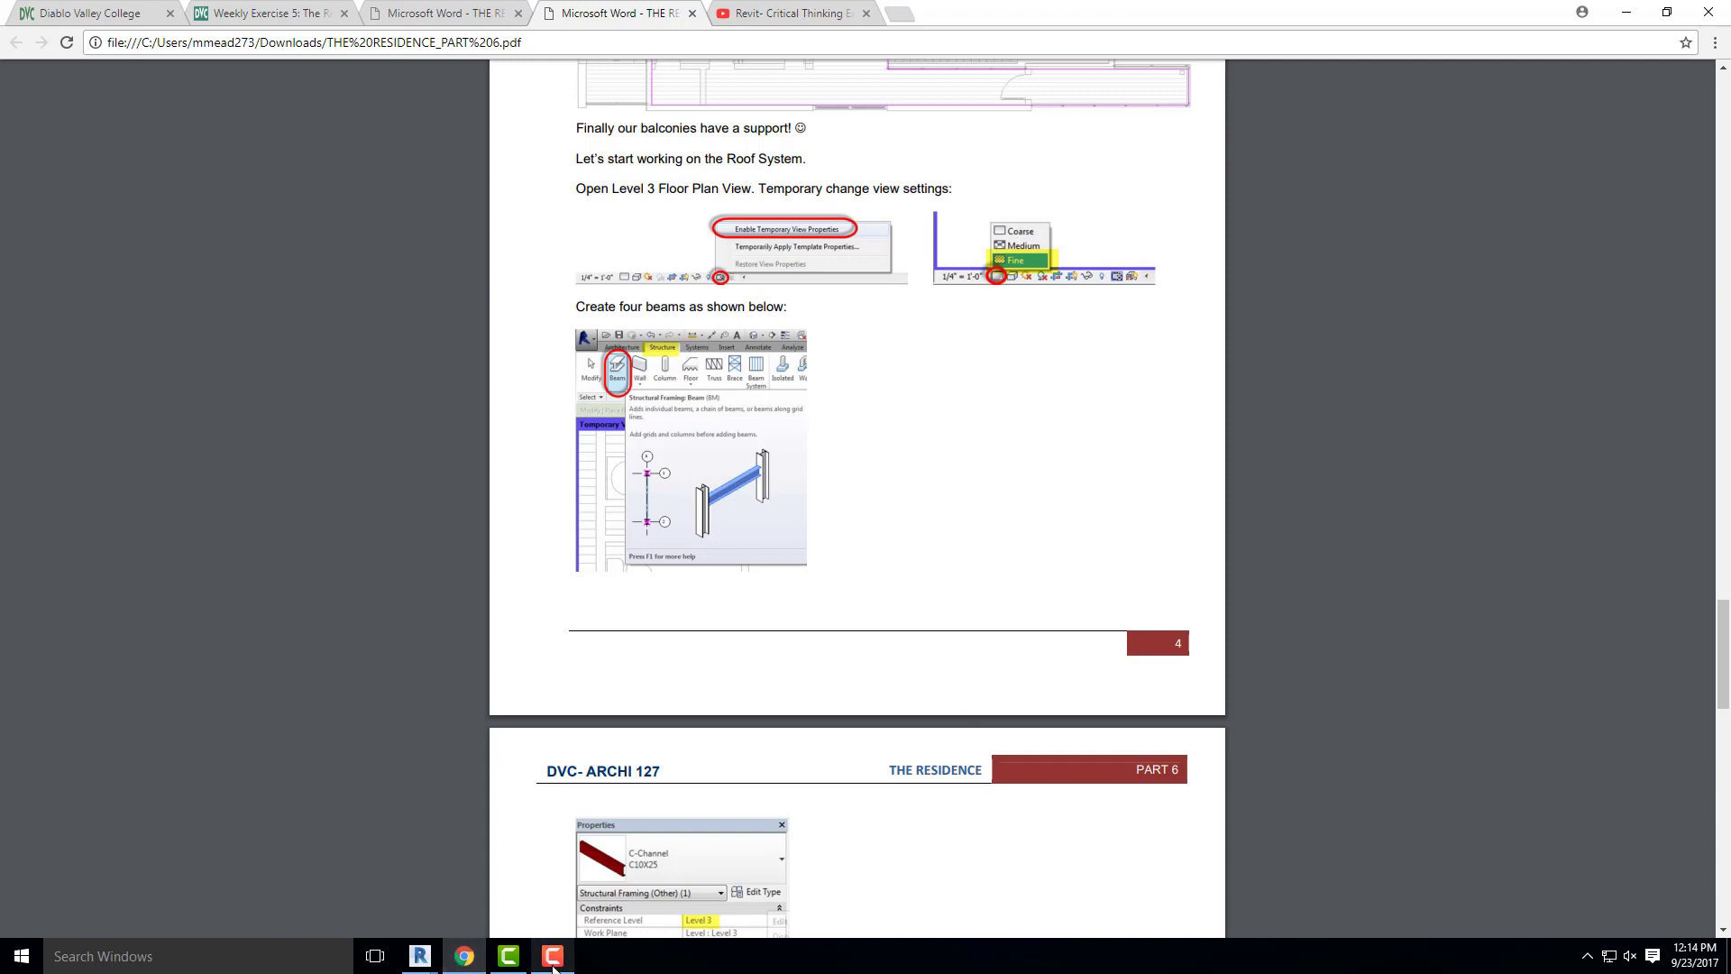
pyautogui.click(552, 958)
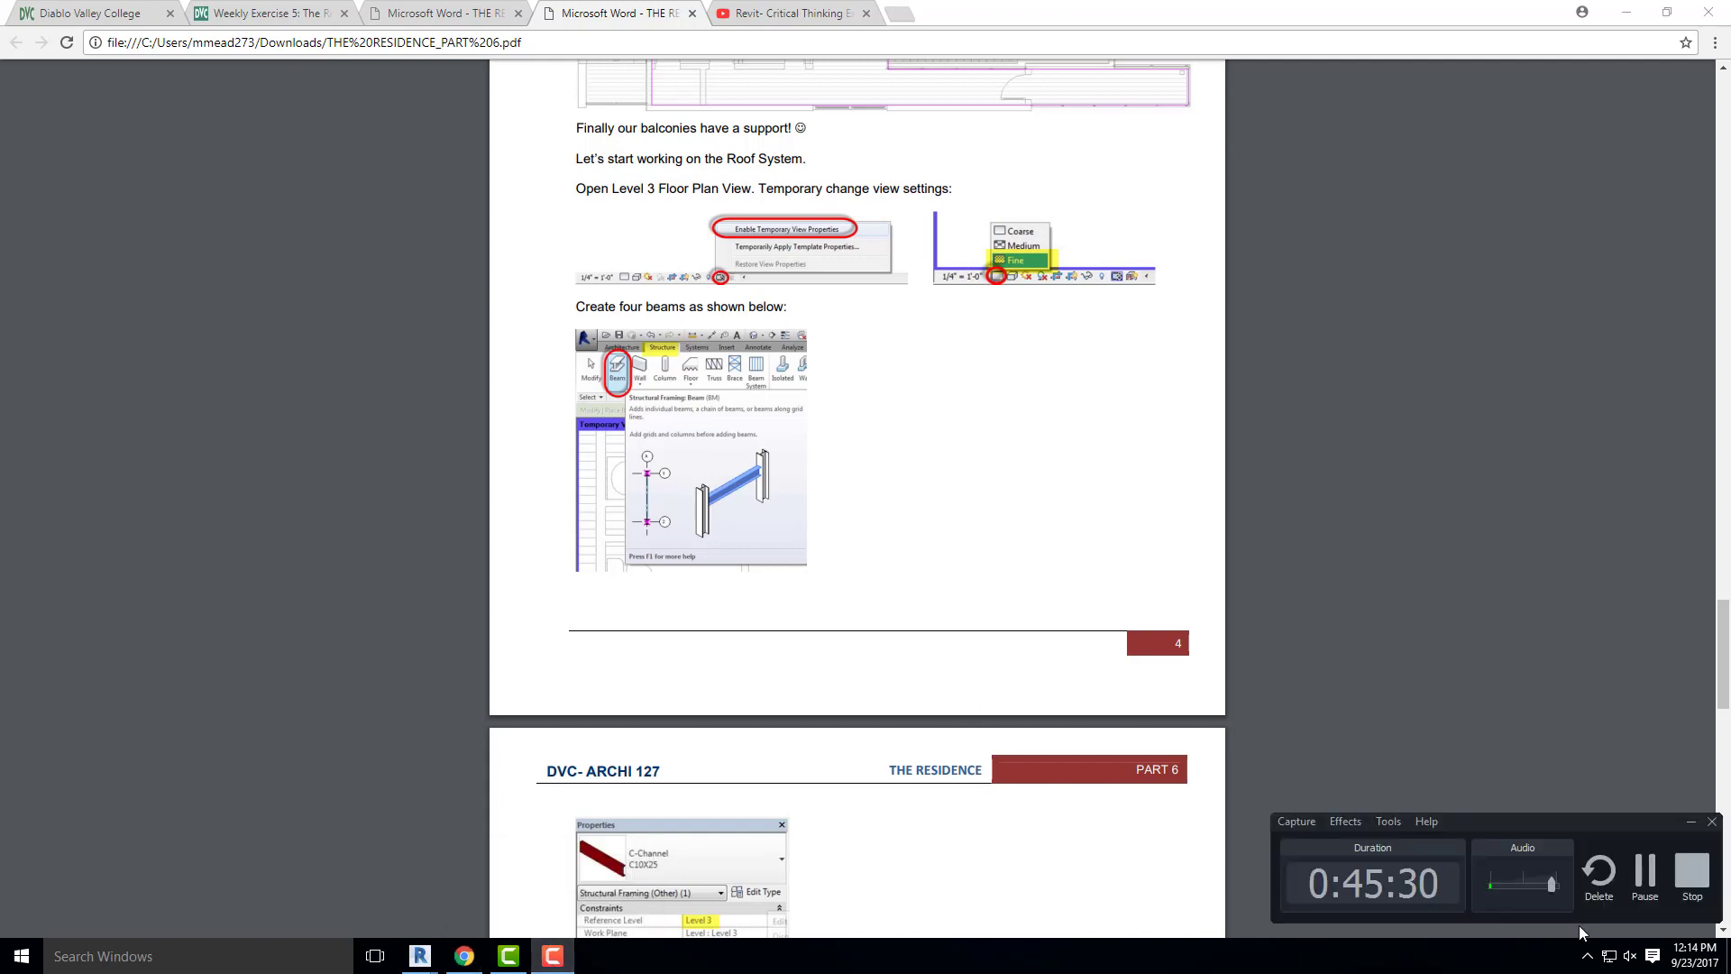
pyautogui.click(1634, 12)
pyautogui.keyDown('shift'); pyautogui.moveTo(786, 545); pyautogui.dragTo(1028, 500, button='middle'); pyautogui.keyUp('shift')
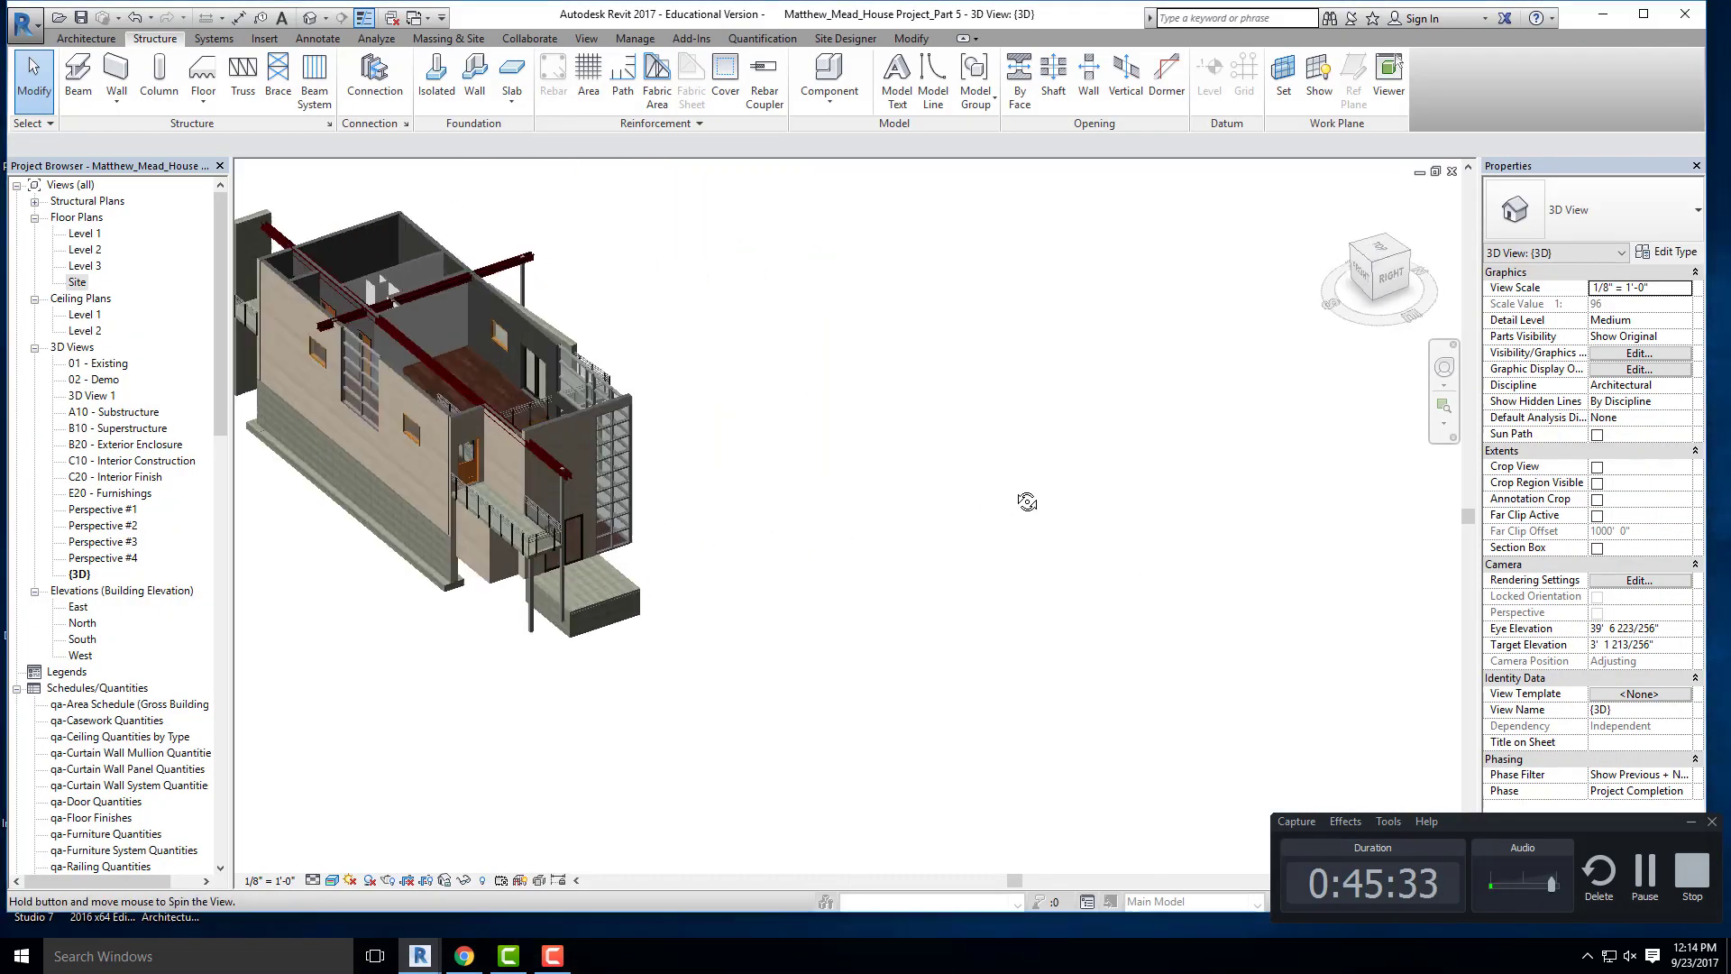
# - Set the work plane of the paired C10X25 roof beams extending over the balcony to Level 1
pyautogui.scroll(4, 484, 460)
pyautogui.click(484, 461)
pyautogui.scroll(2, 492, 462)
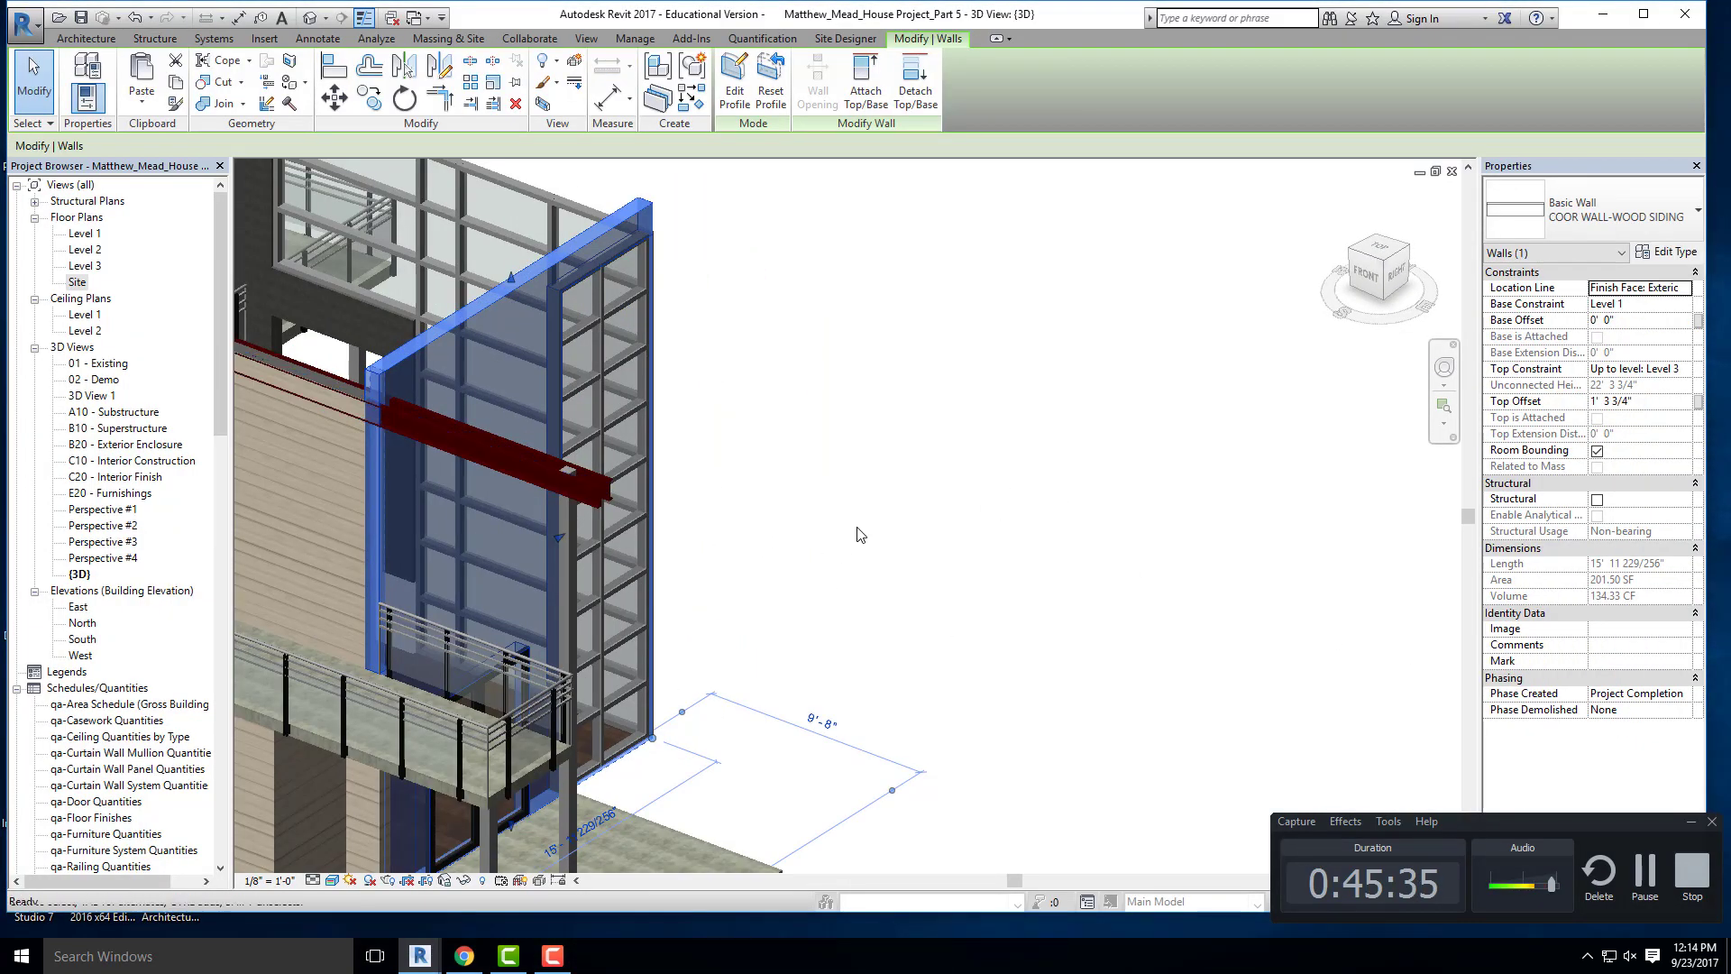
pyautogui.press('Escape')
pyautogui.keyDown('shift'); pyautogui.moveTo(499, 464); pyautogui.dragTo(680, 461, button='middle'); pyautogui.keyUp('shift')
pyautogui.click(746, 469)
pyautogui.keyDown('ctrl'); pyautogui.click(746, 469); pyautogui.keyUp('ctrl')
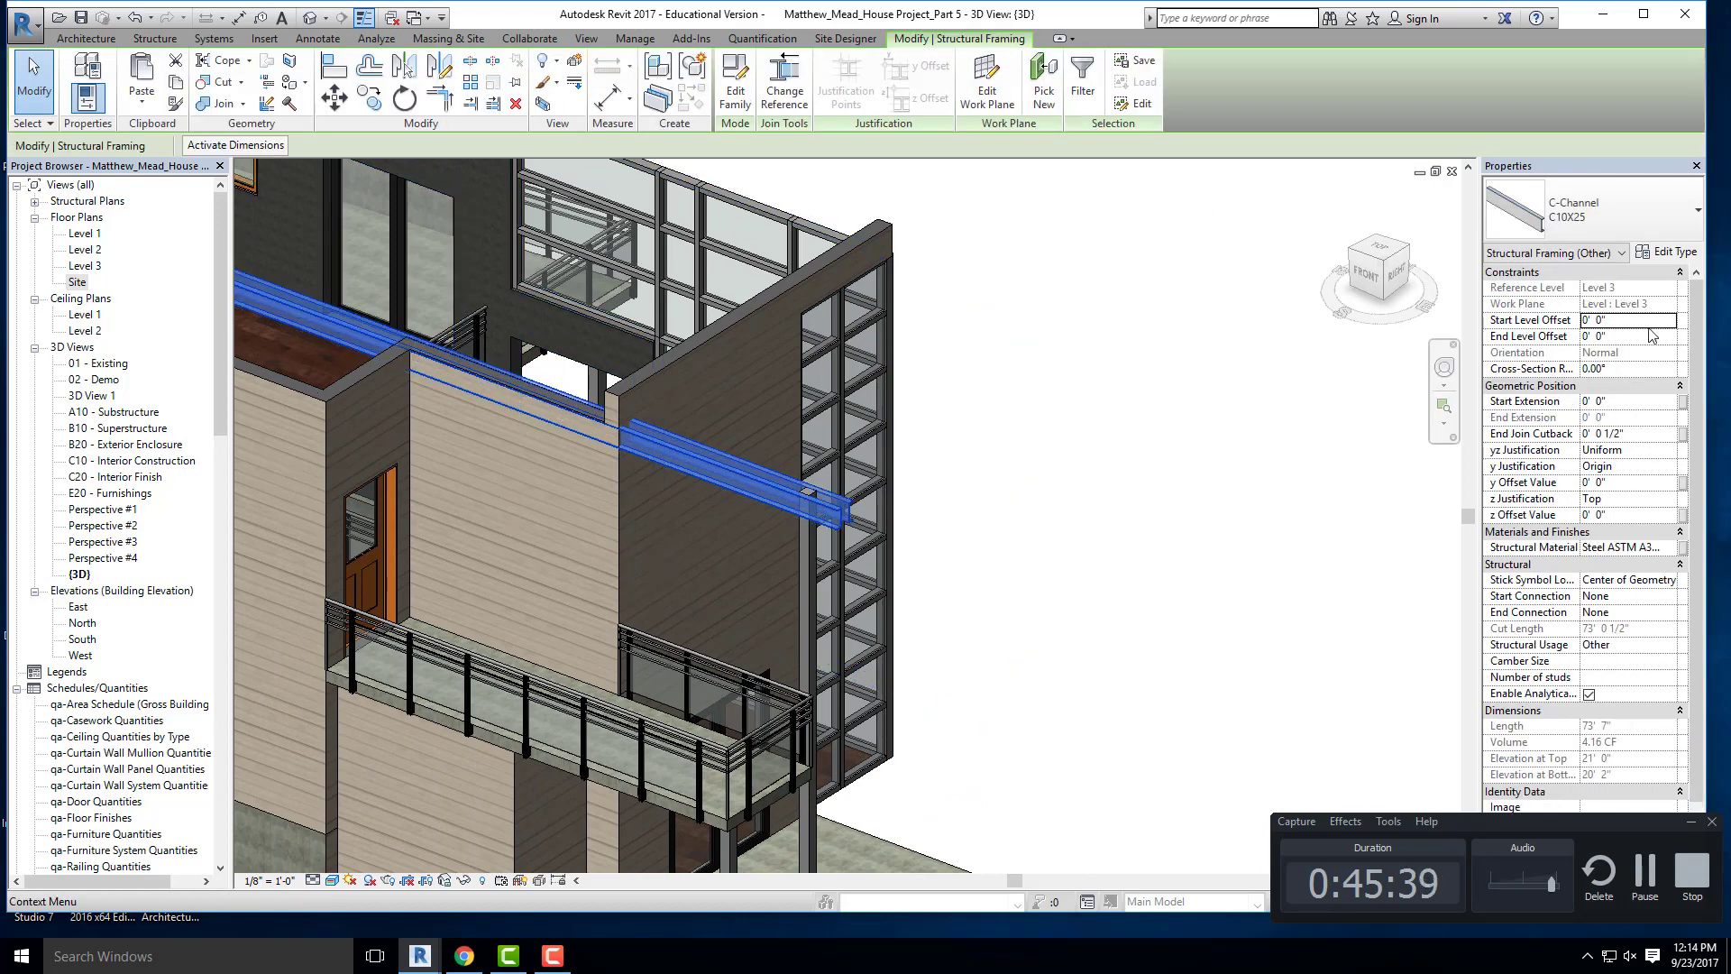
pyautogui.click(987, 79)
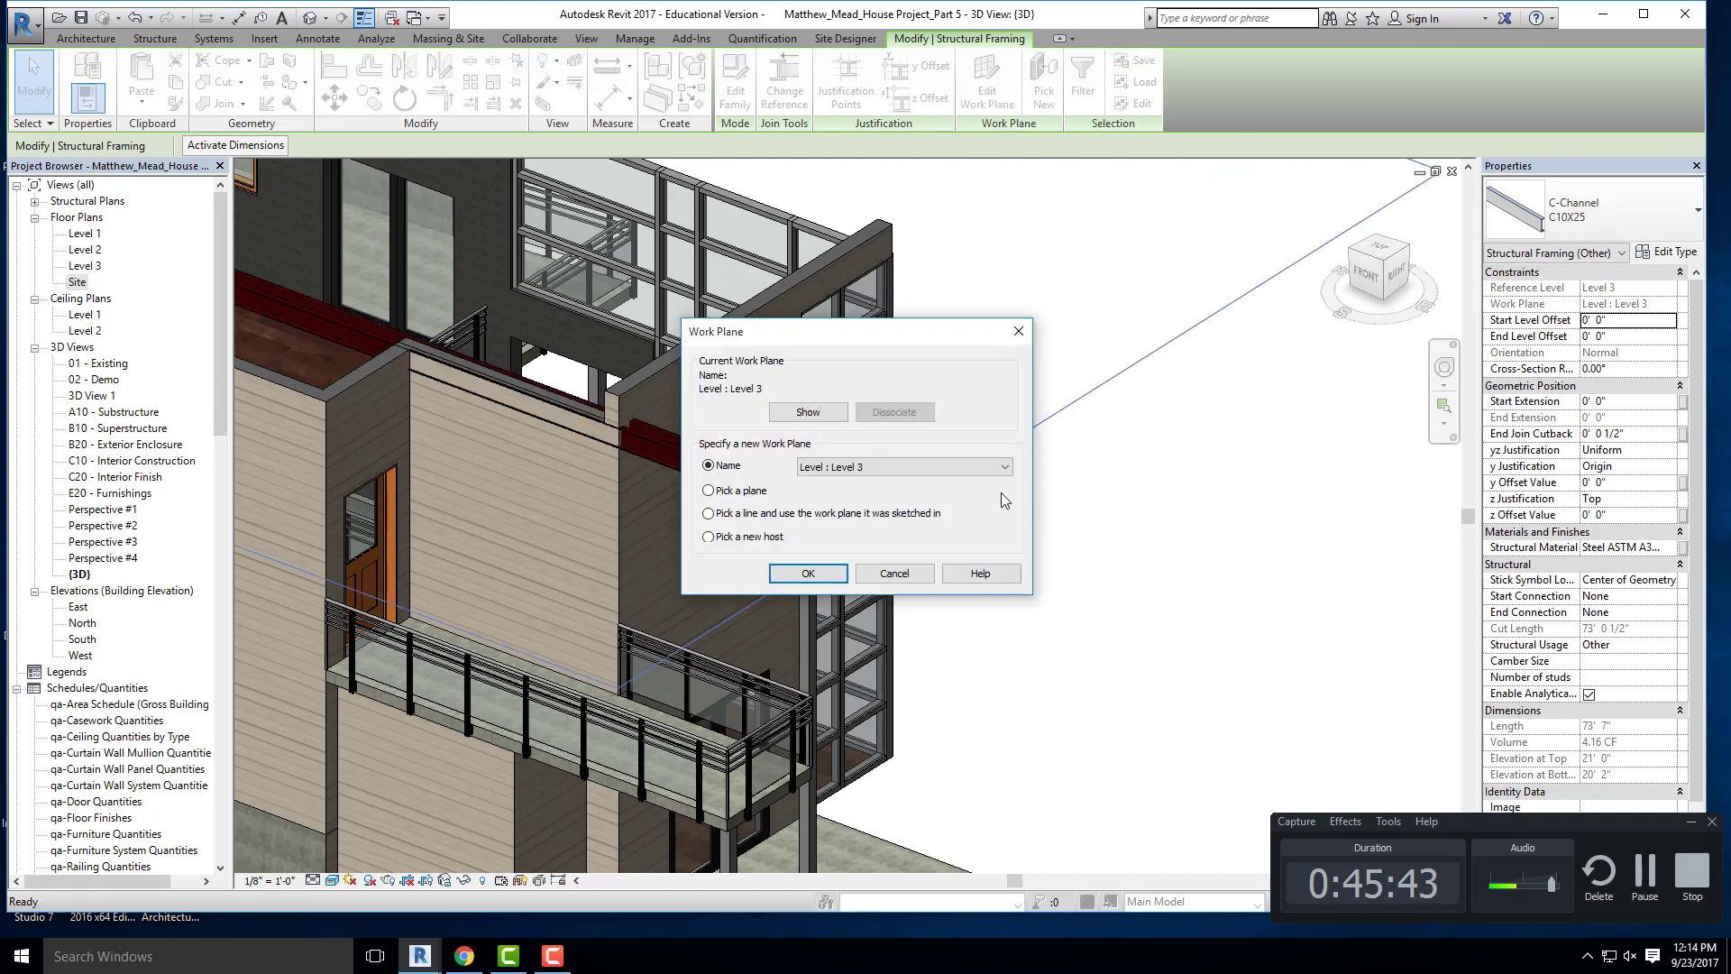
pyautogui.click(1004, 466)
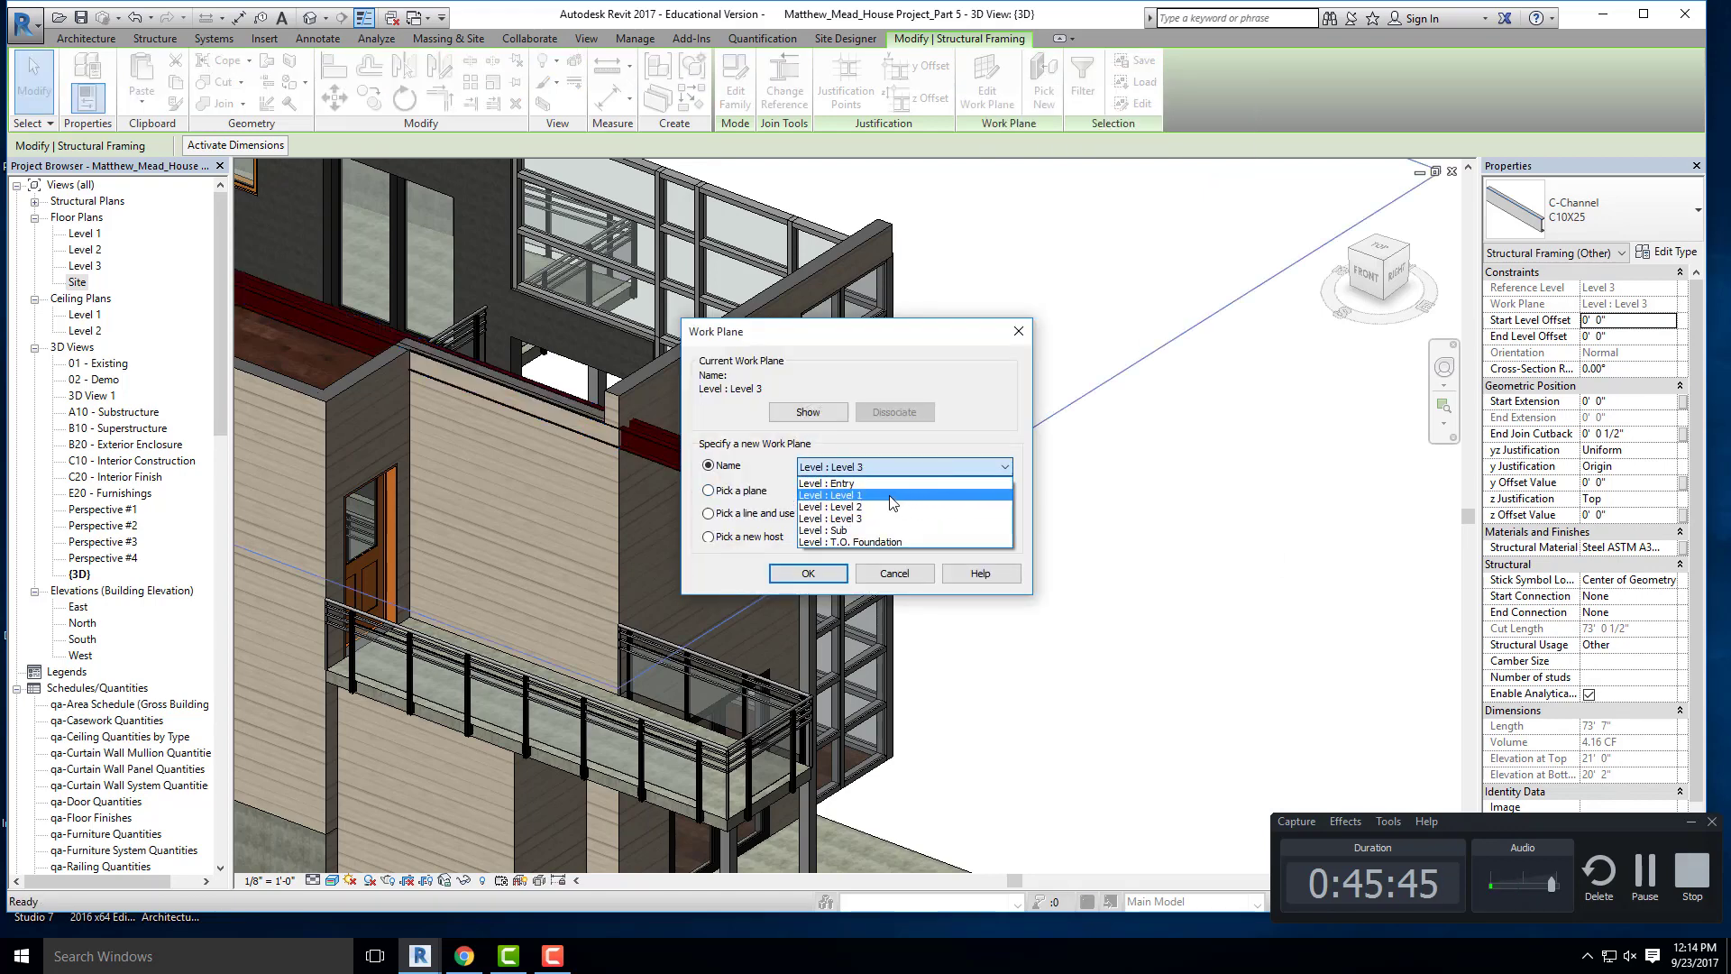
pyautogui.click(892, 496)
pyautogui.click(814, 571)
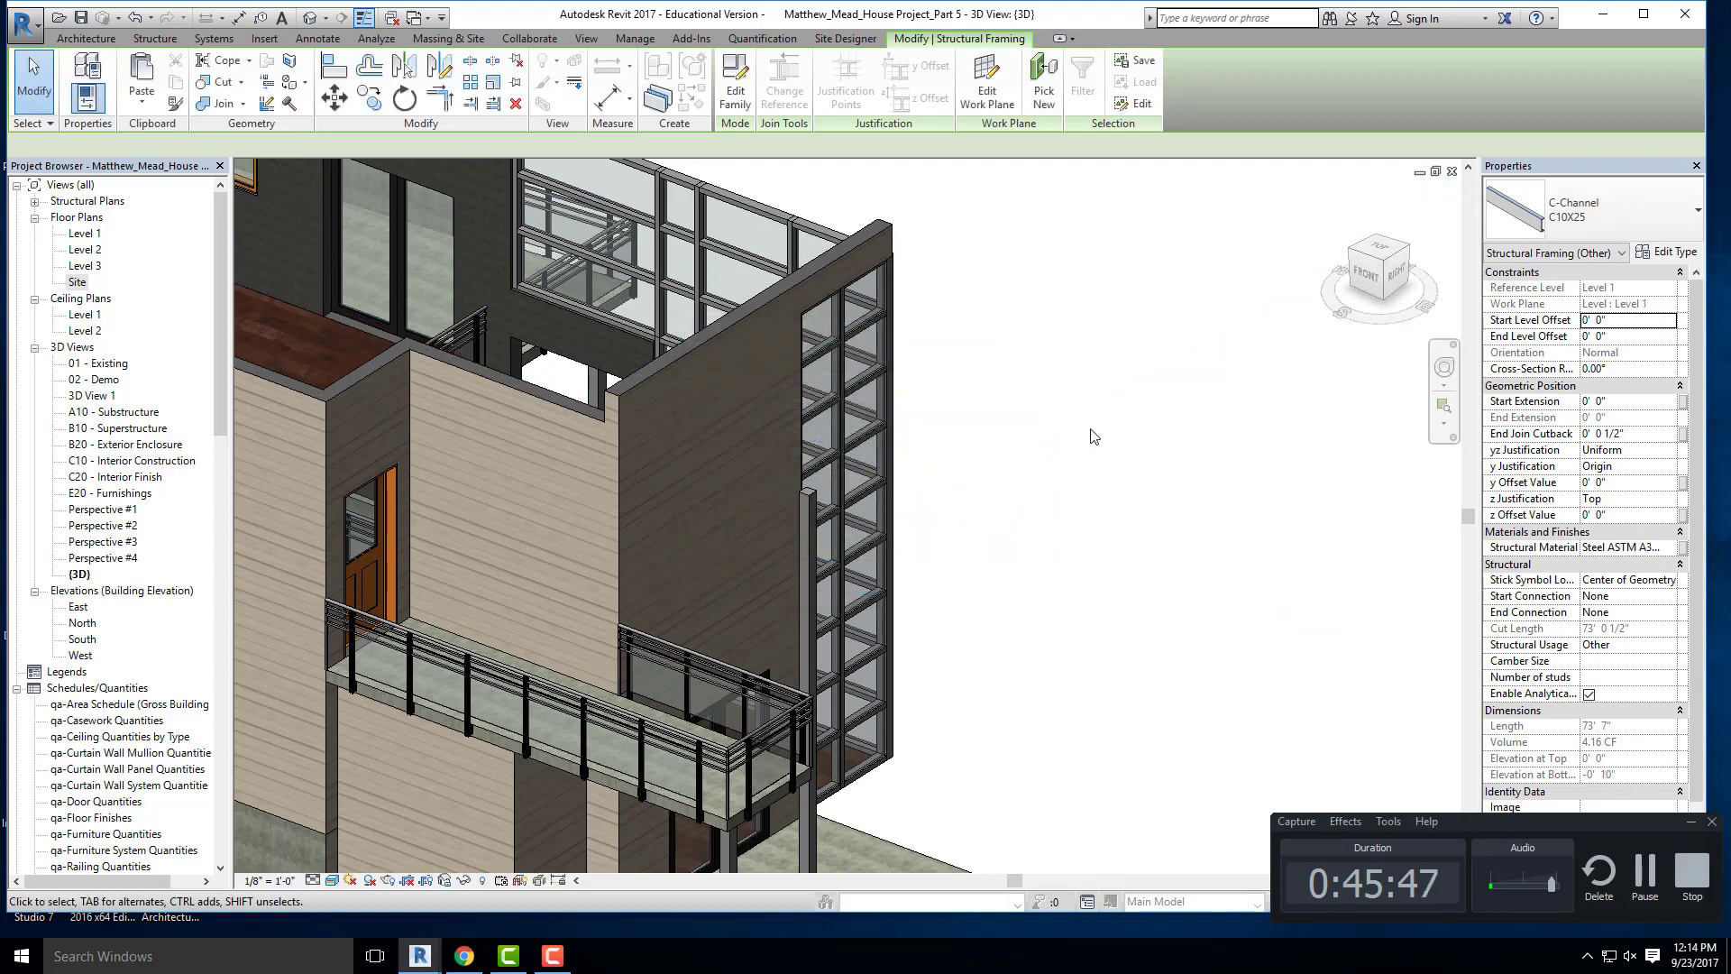
# - Reassign both C10X25 channel beams beside the concrete patio to the Level 3 work plane
pyautogui.scroll(-3, 1087, 424)
pyautogui.scroll(2, 864, 726)
pyautogui.click(831, 689)
pyautogui.scroll(3, 831, 694)
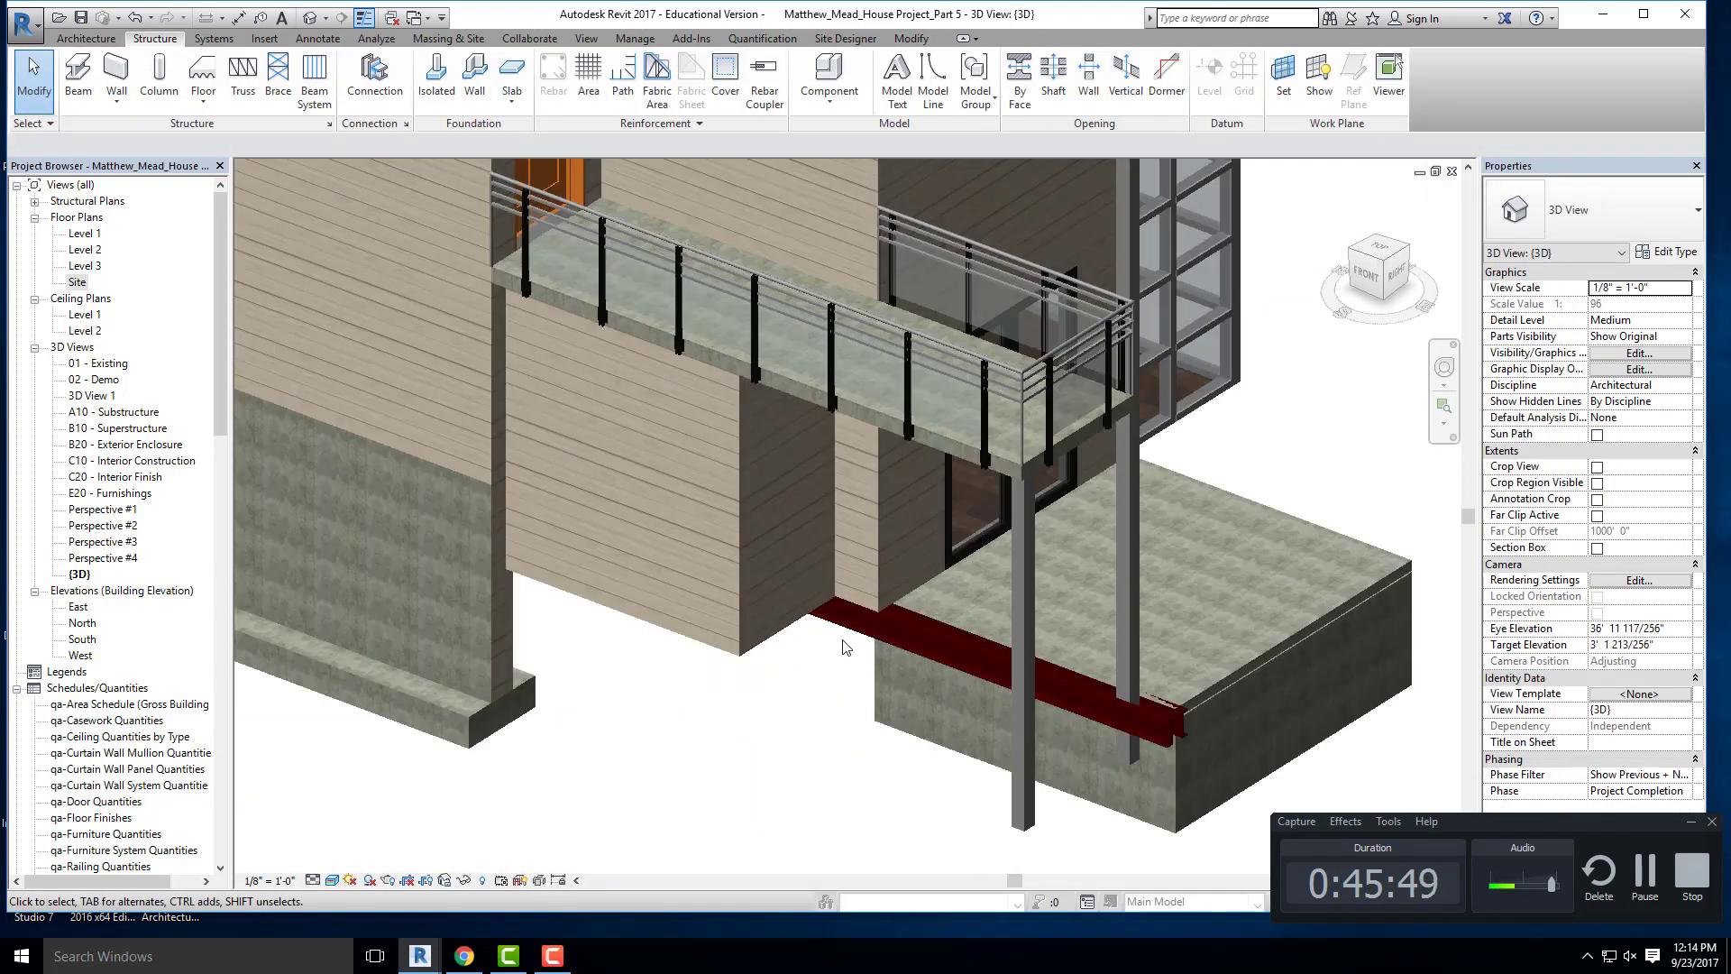
pyautogui.click(983, 648)
pyautogui.scroll(3, 1201, 736)
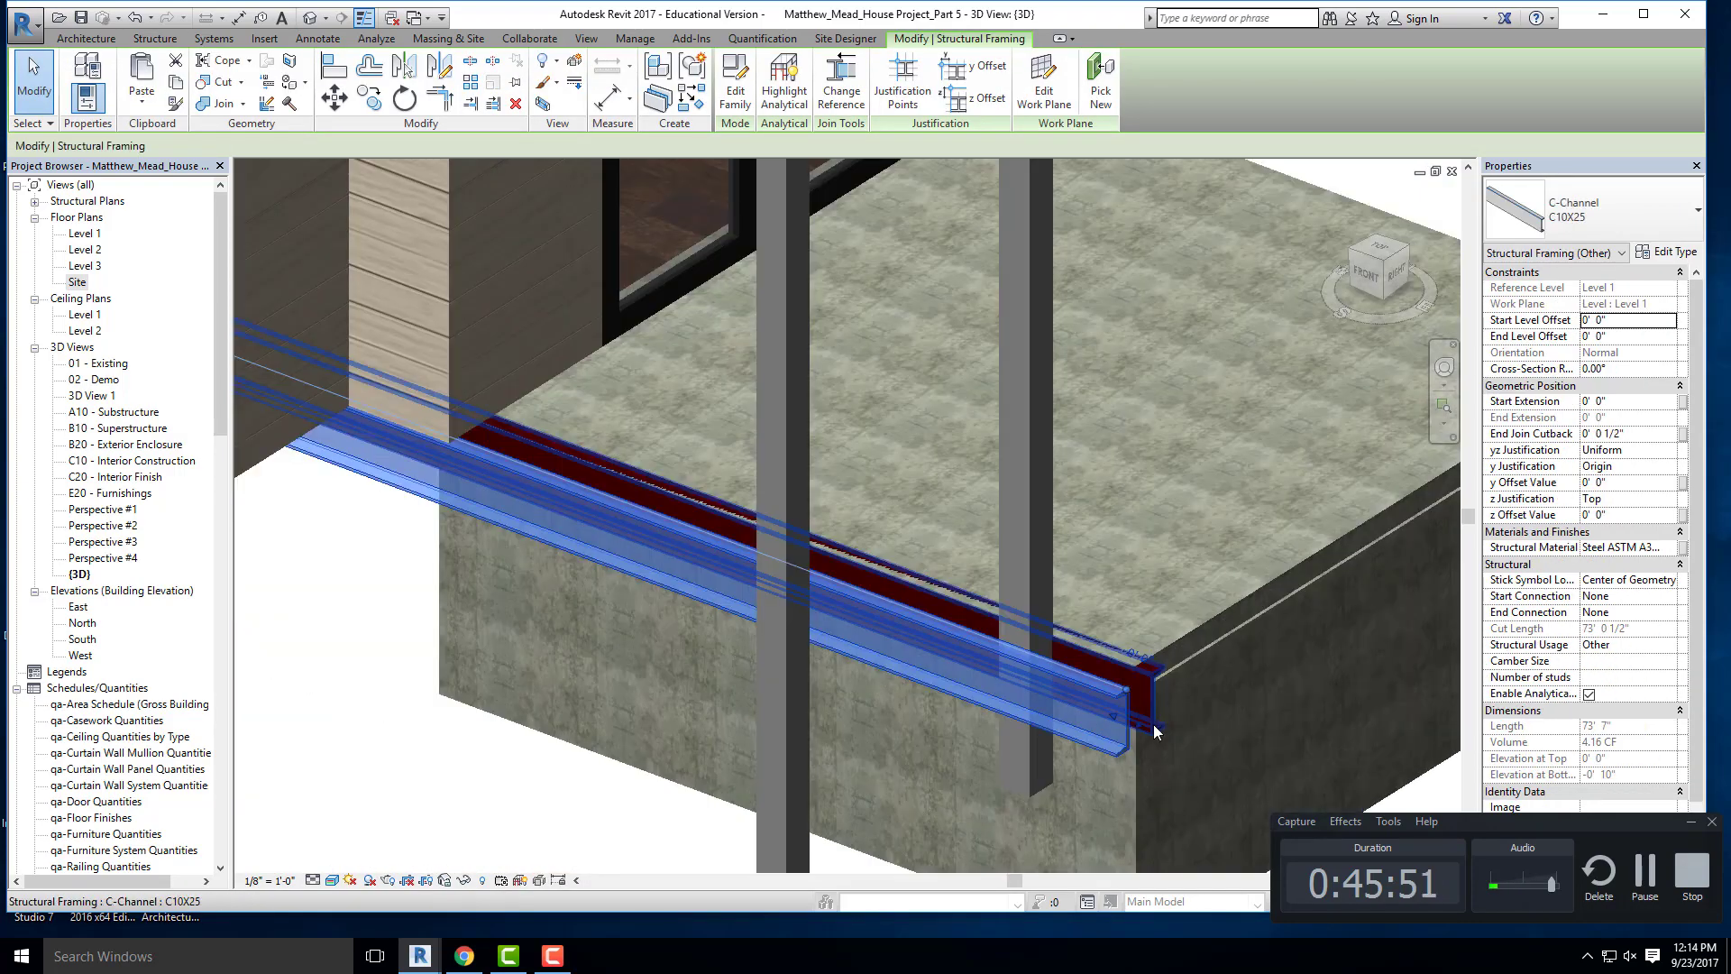
pyautogui.keyDown('ctrl'); pyautogui.click(1152, 722); pyautogui.keyUp('ctrl')
pyautogui.scroll(-3, 1113, 717)
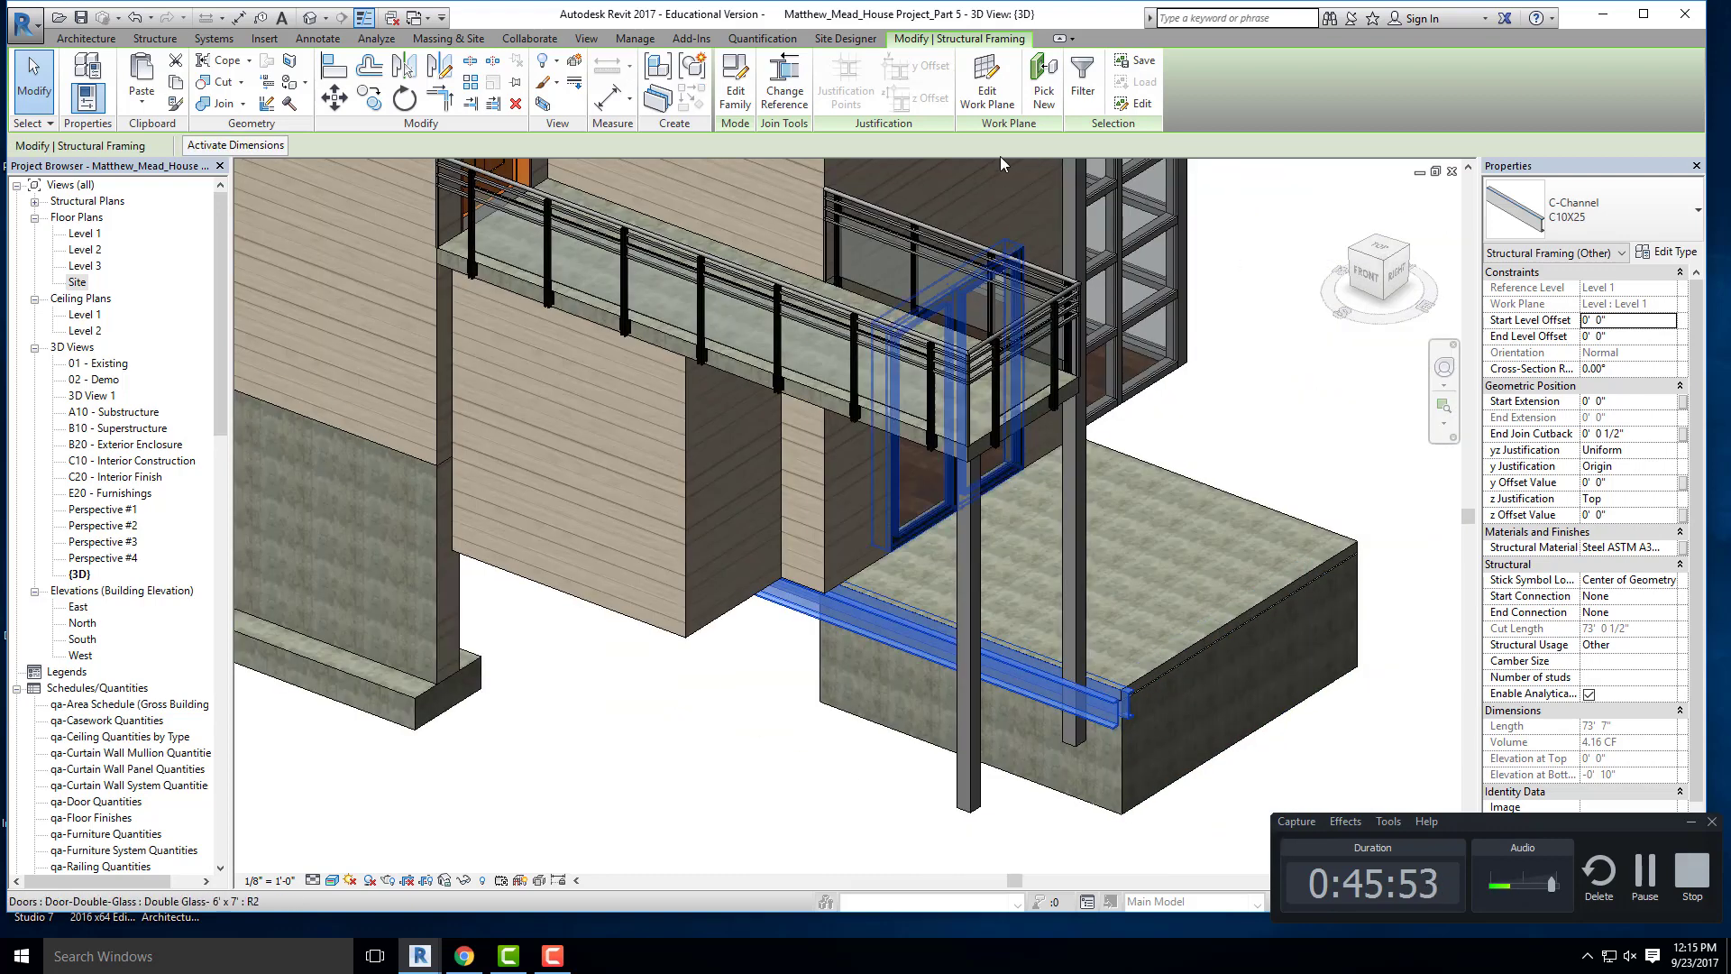
pyautogui.click(987, 90)
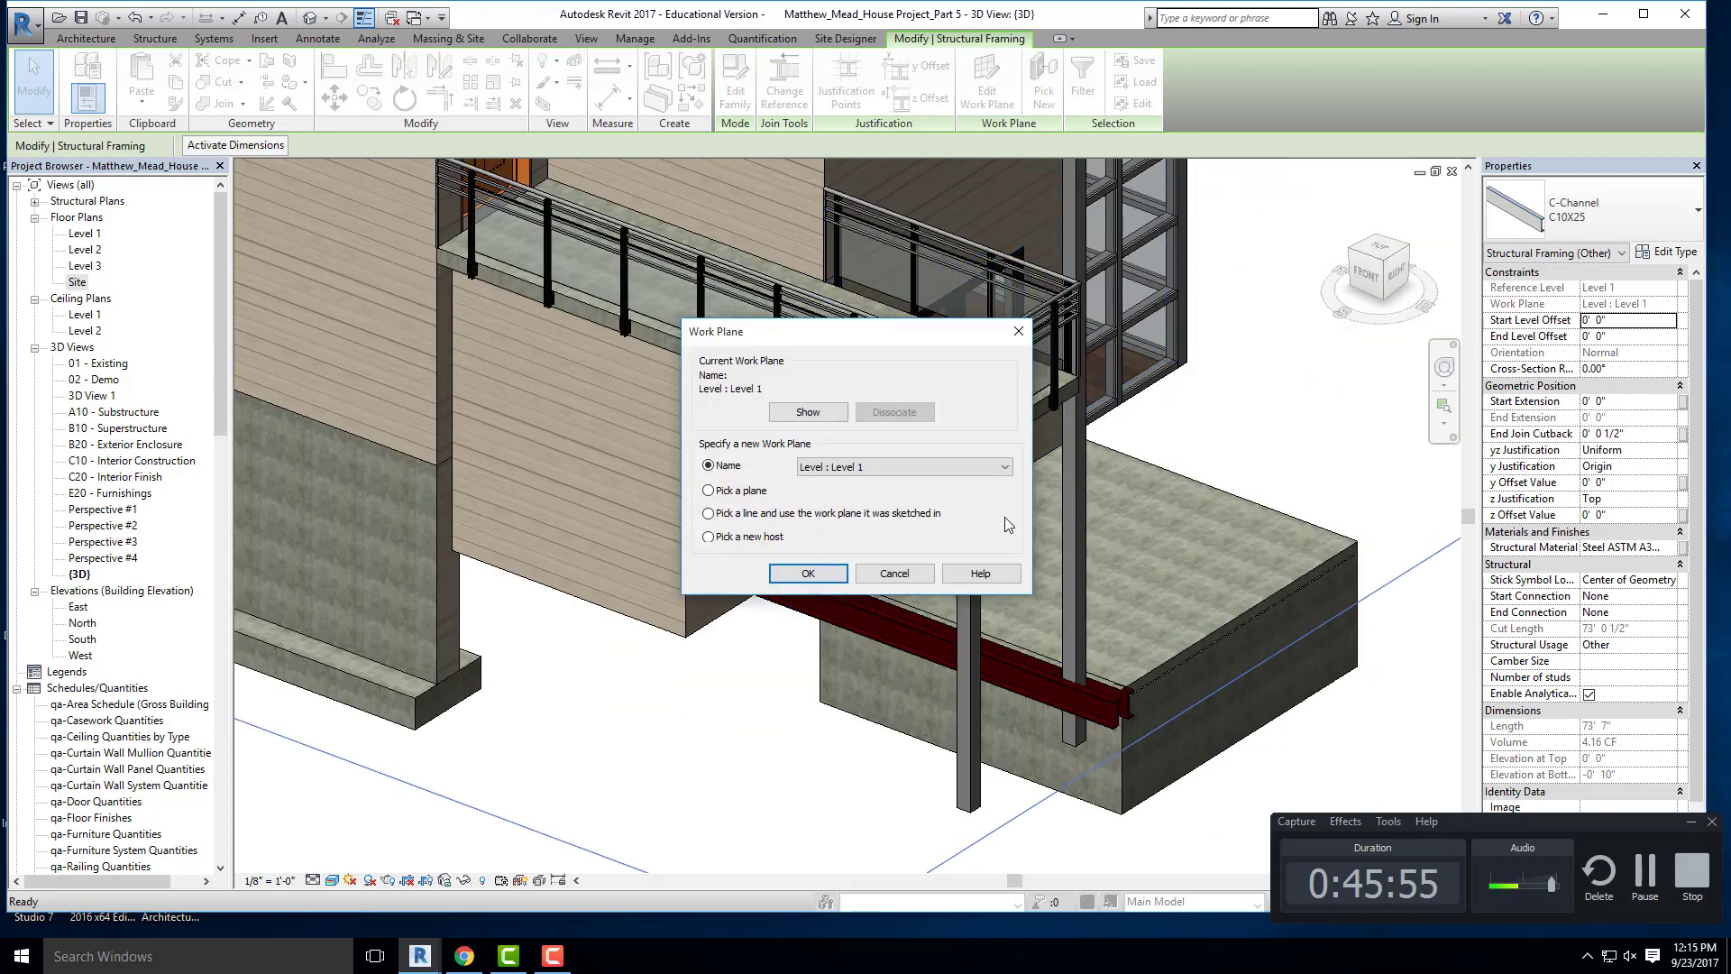
pyautogui.click(928, 466)
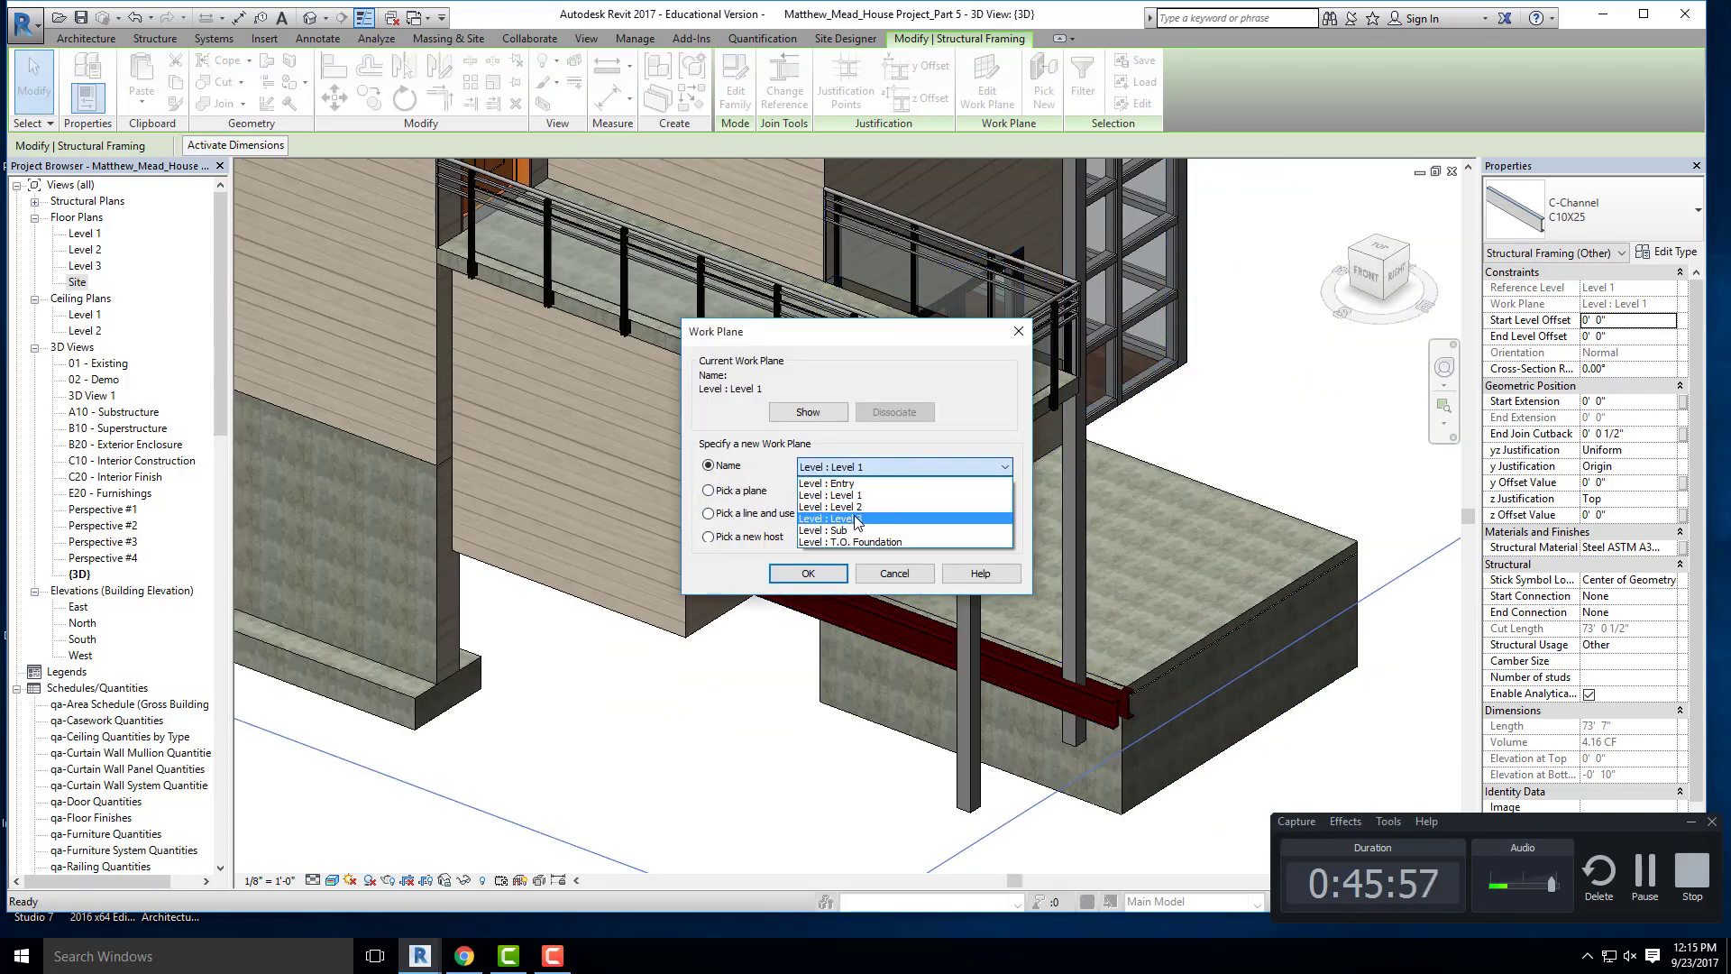
pyautogui.click(902, 503)
pyautogui.click(808, 573)
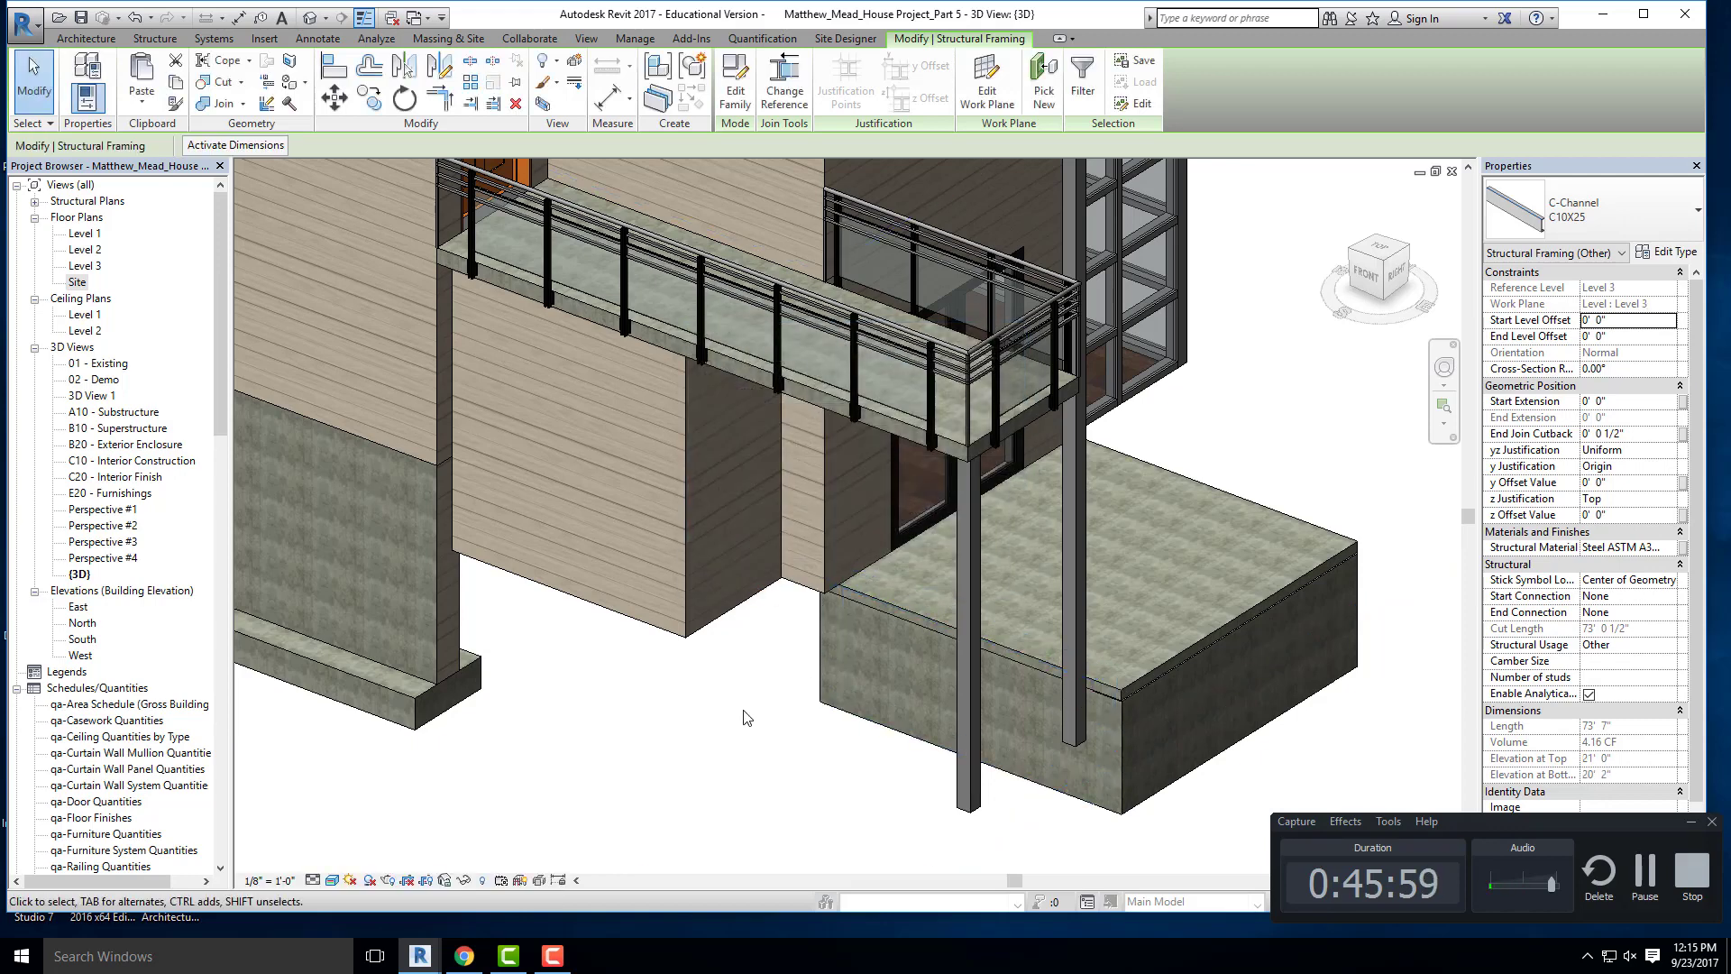
pyautogui.press('Escape')
# - Examine the paired C10X25 roof beams and the levels offered as their work plane, closing the settings without applying a change
pyautogui.scroll(-3, 833, 695)
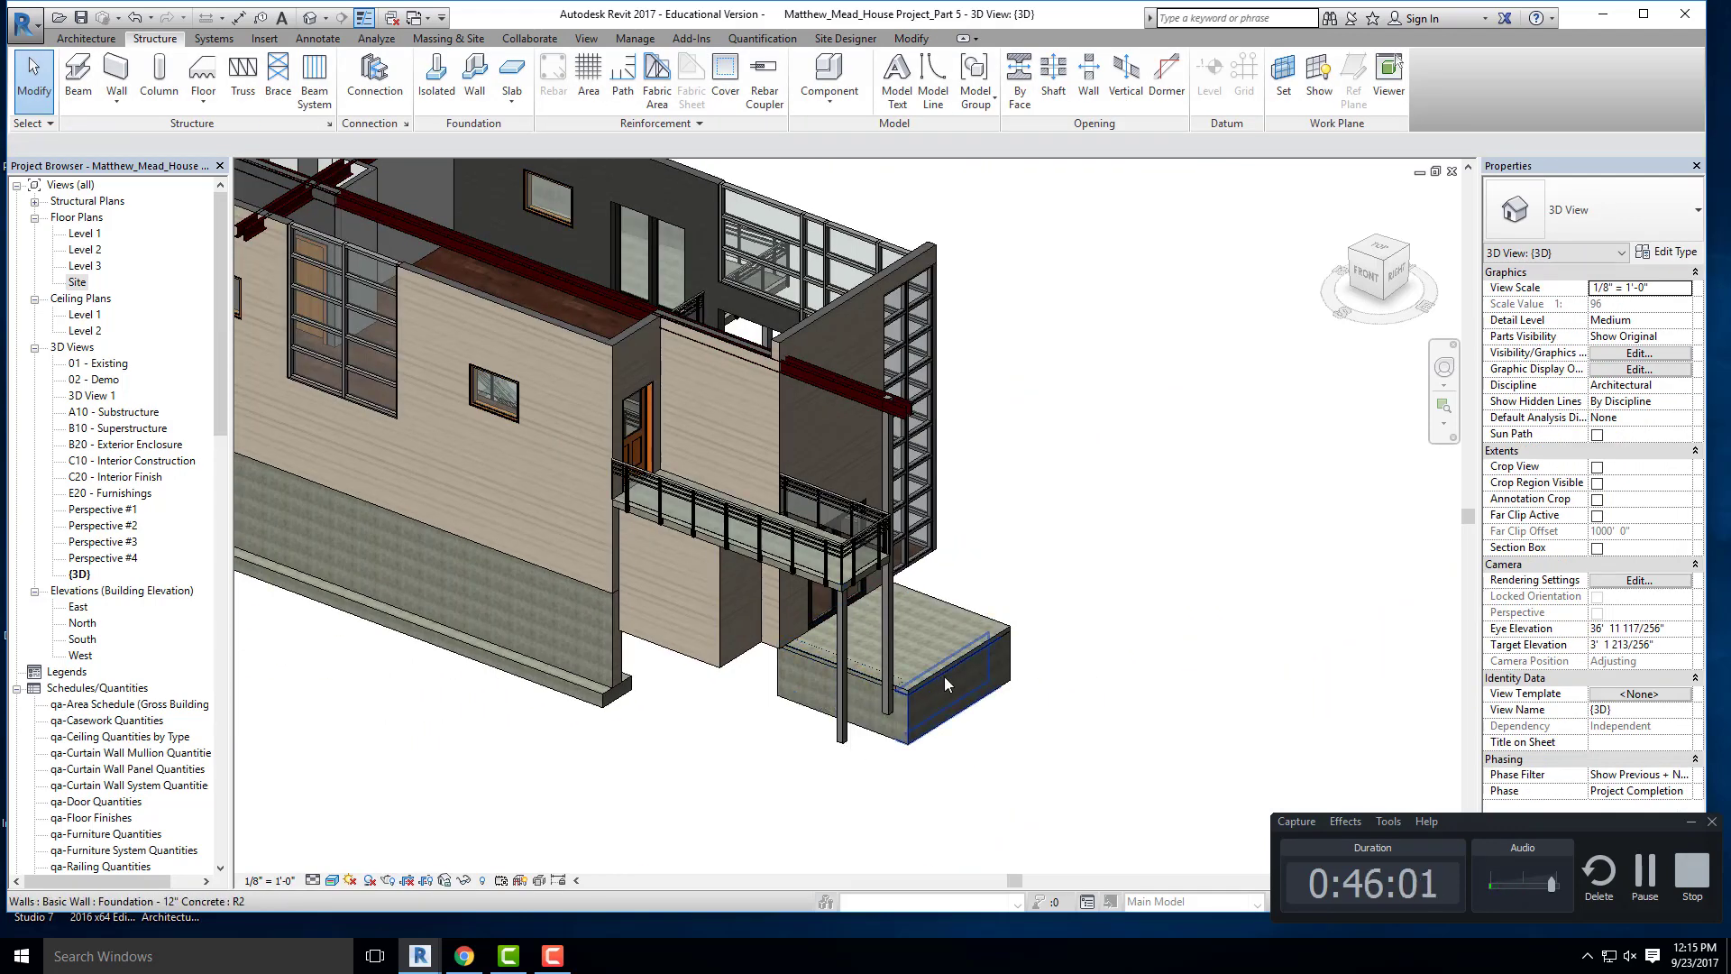
pyautogui.click(796, 368)
pyautogui.moveTo(863, 342); pyautogui.dragTo(827, 513, button='middle')
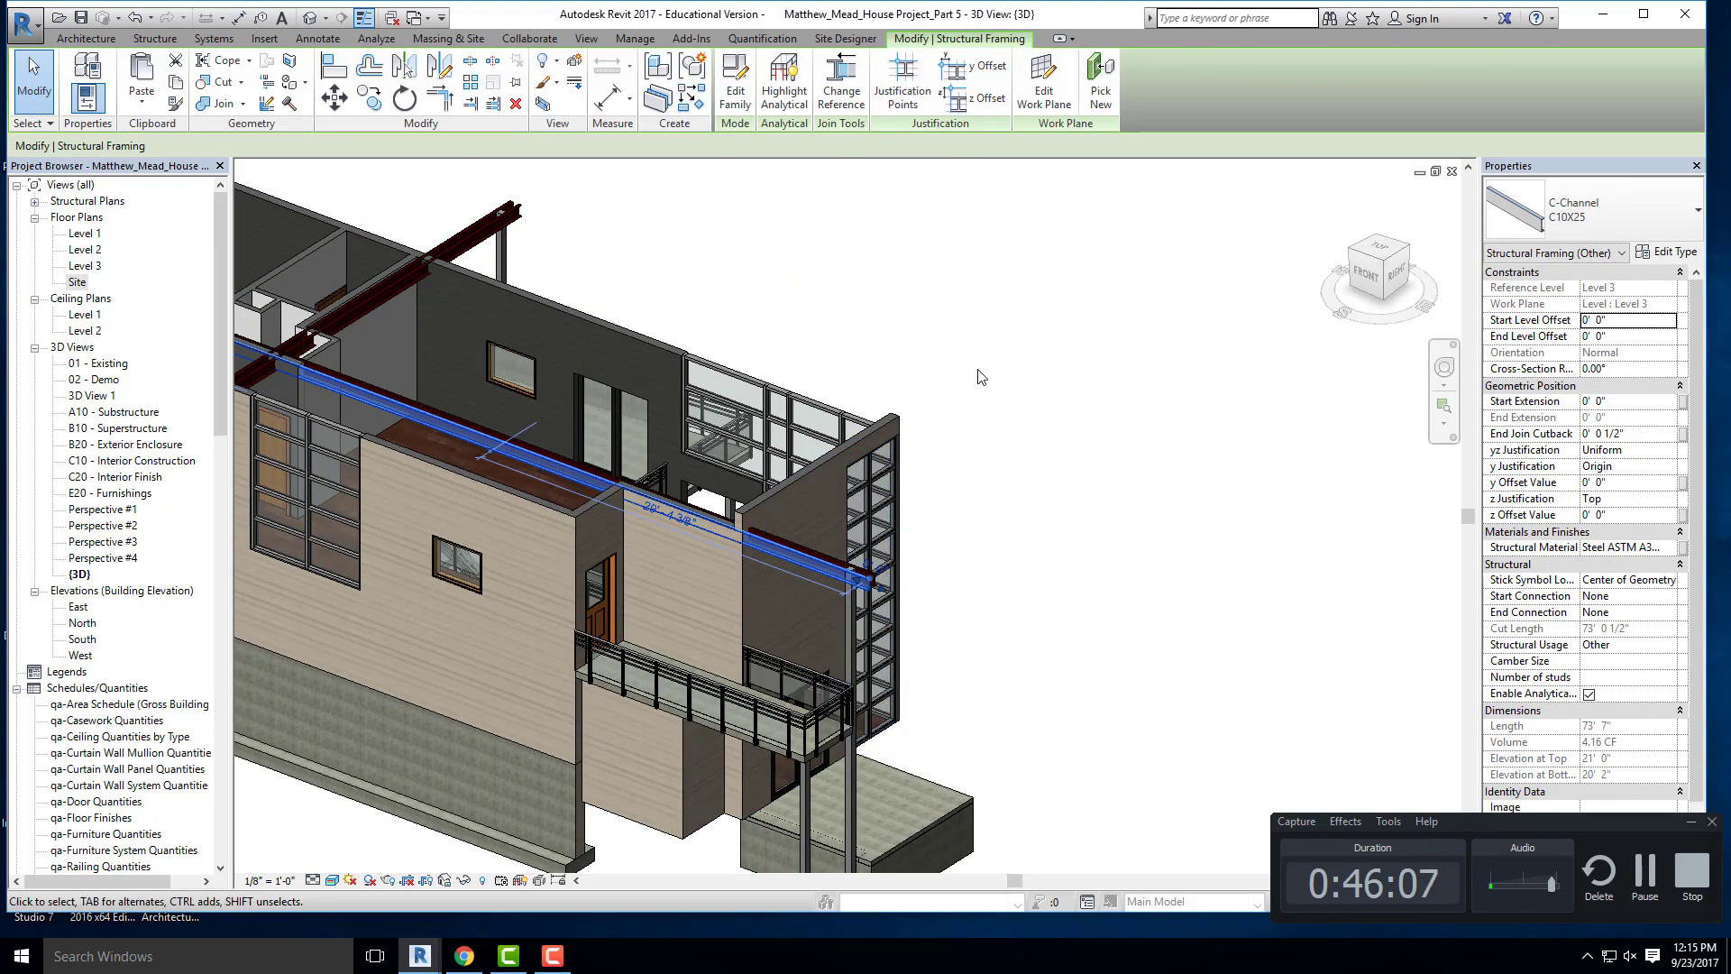
pyautogui.click(1033, 422)
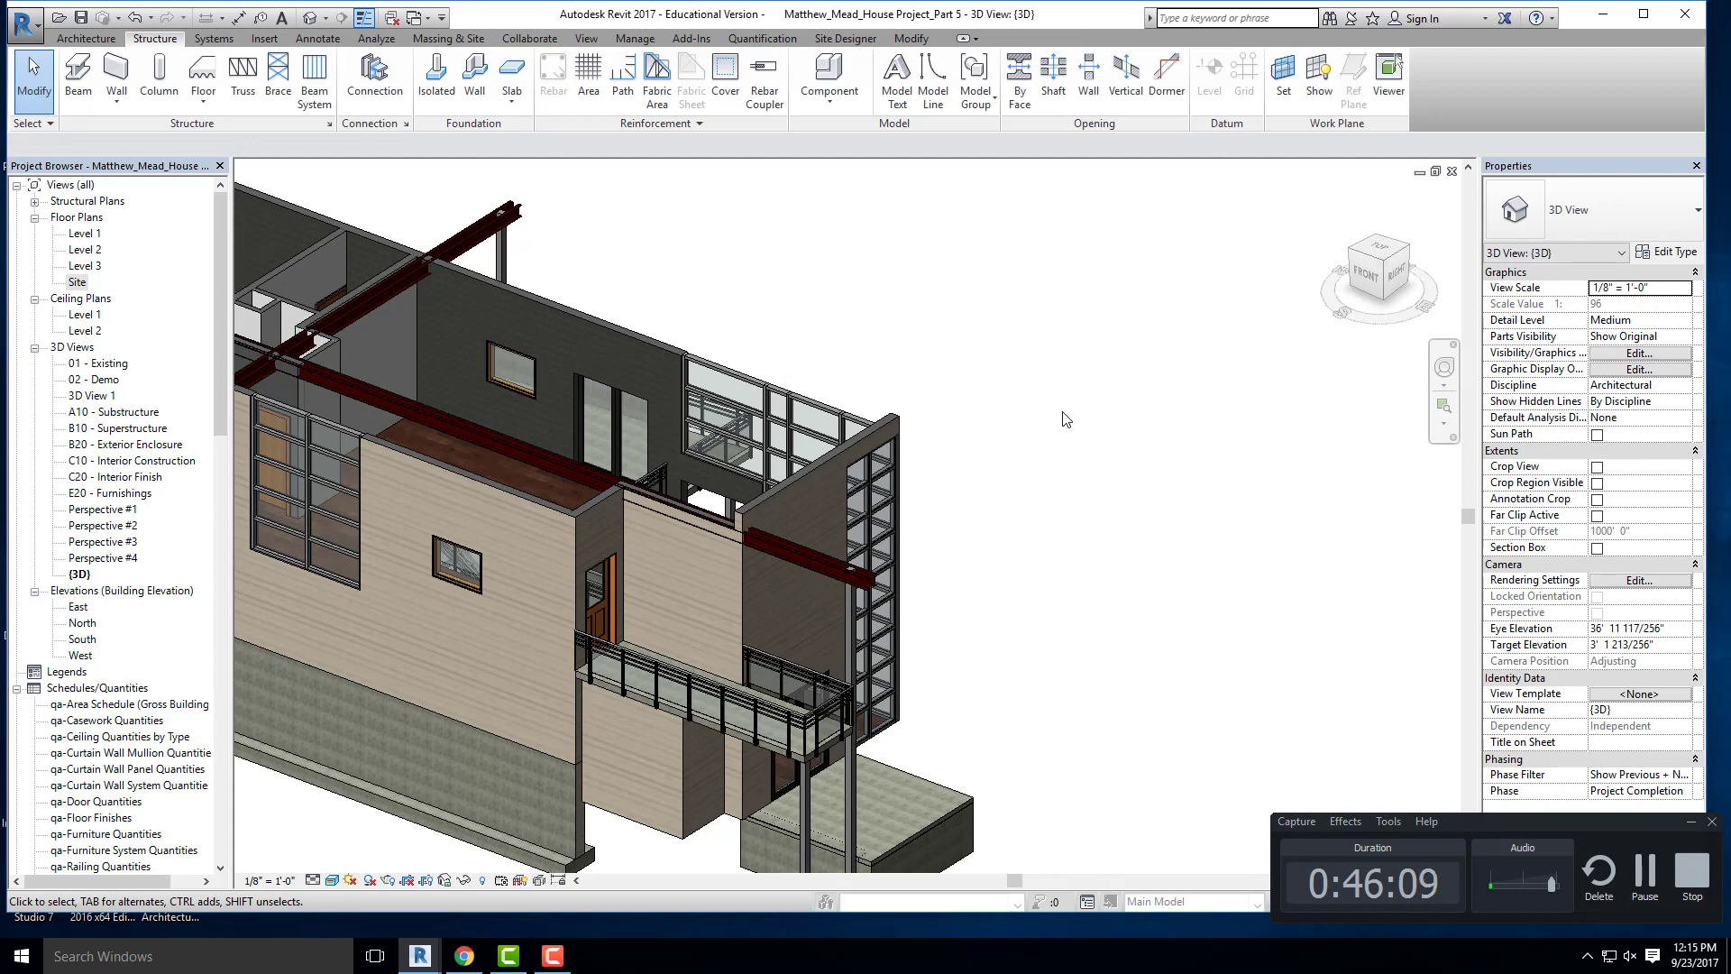
pyautogui.keyDown('shift'); pyautogui.moveTo(996, 408); pyautogui.dragTo(973, 458, button='middle'); pyautogui.keyUp('shift')
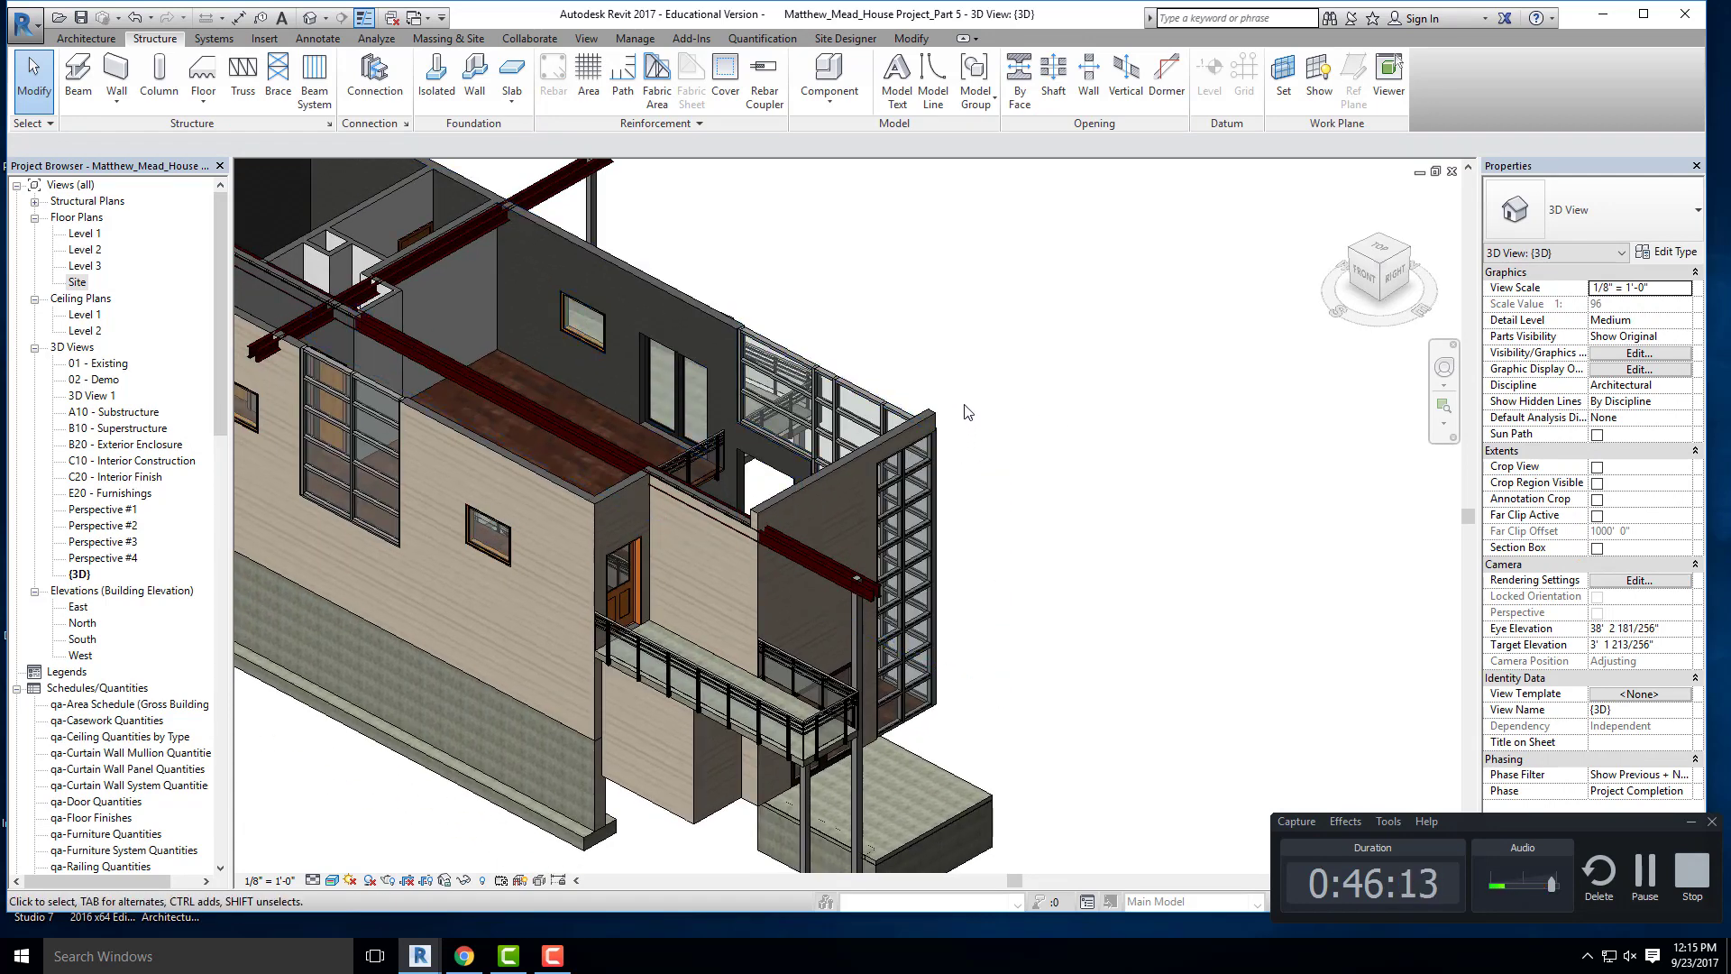
pyautogui.click(834, 559)
pyautogui.scroll(5, 834, 559)
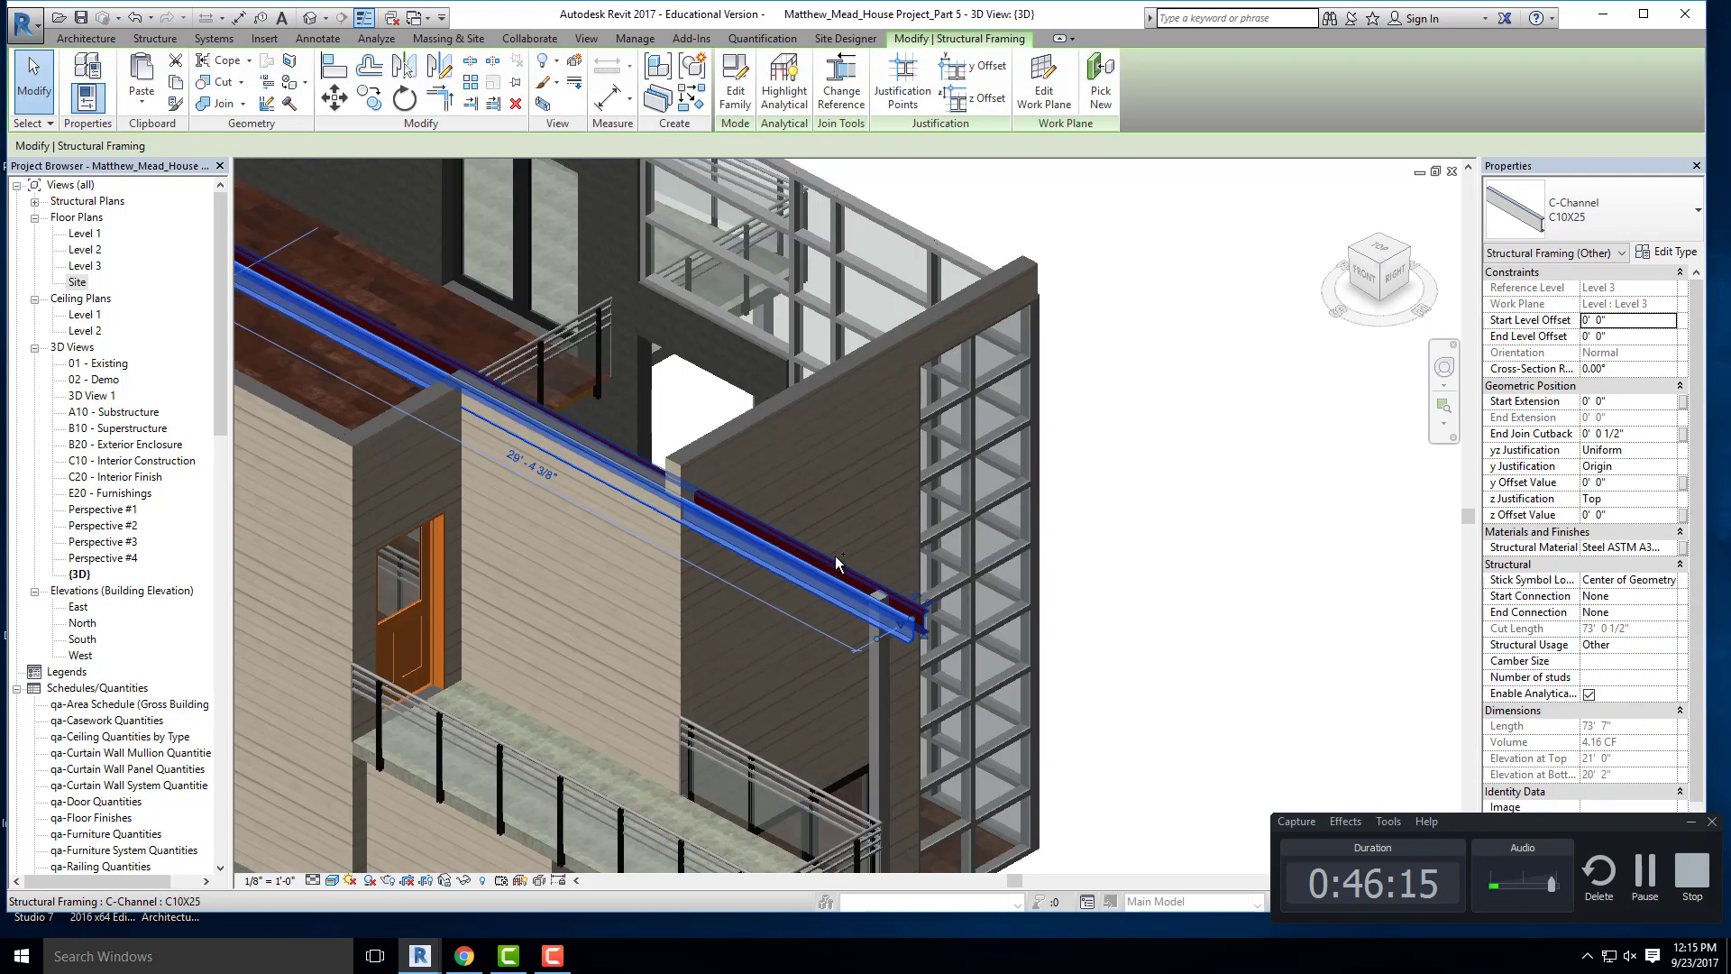
pyautogui.click(988, 86)
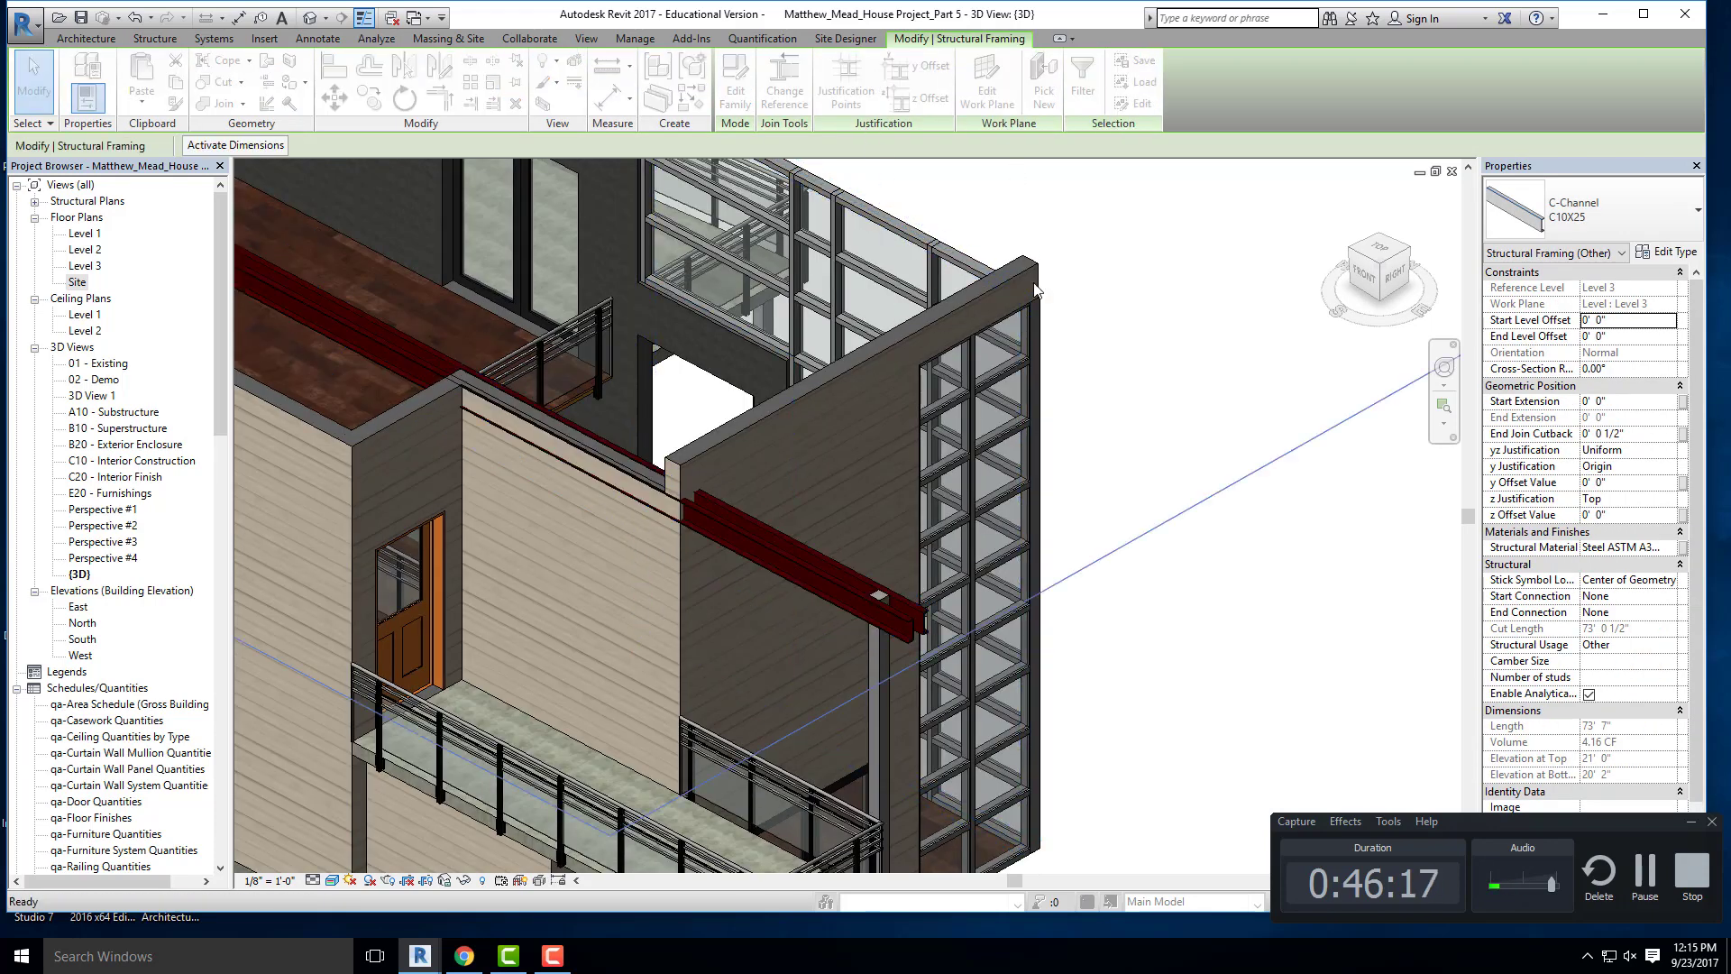
pyautogui.click(945, 467)
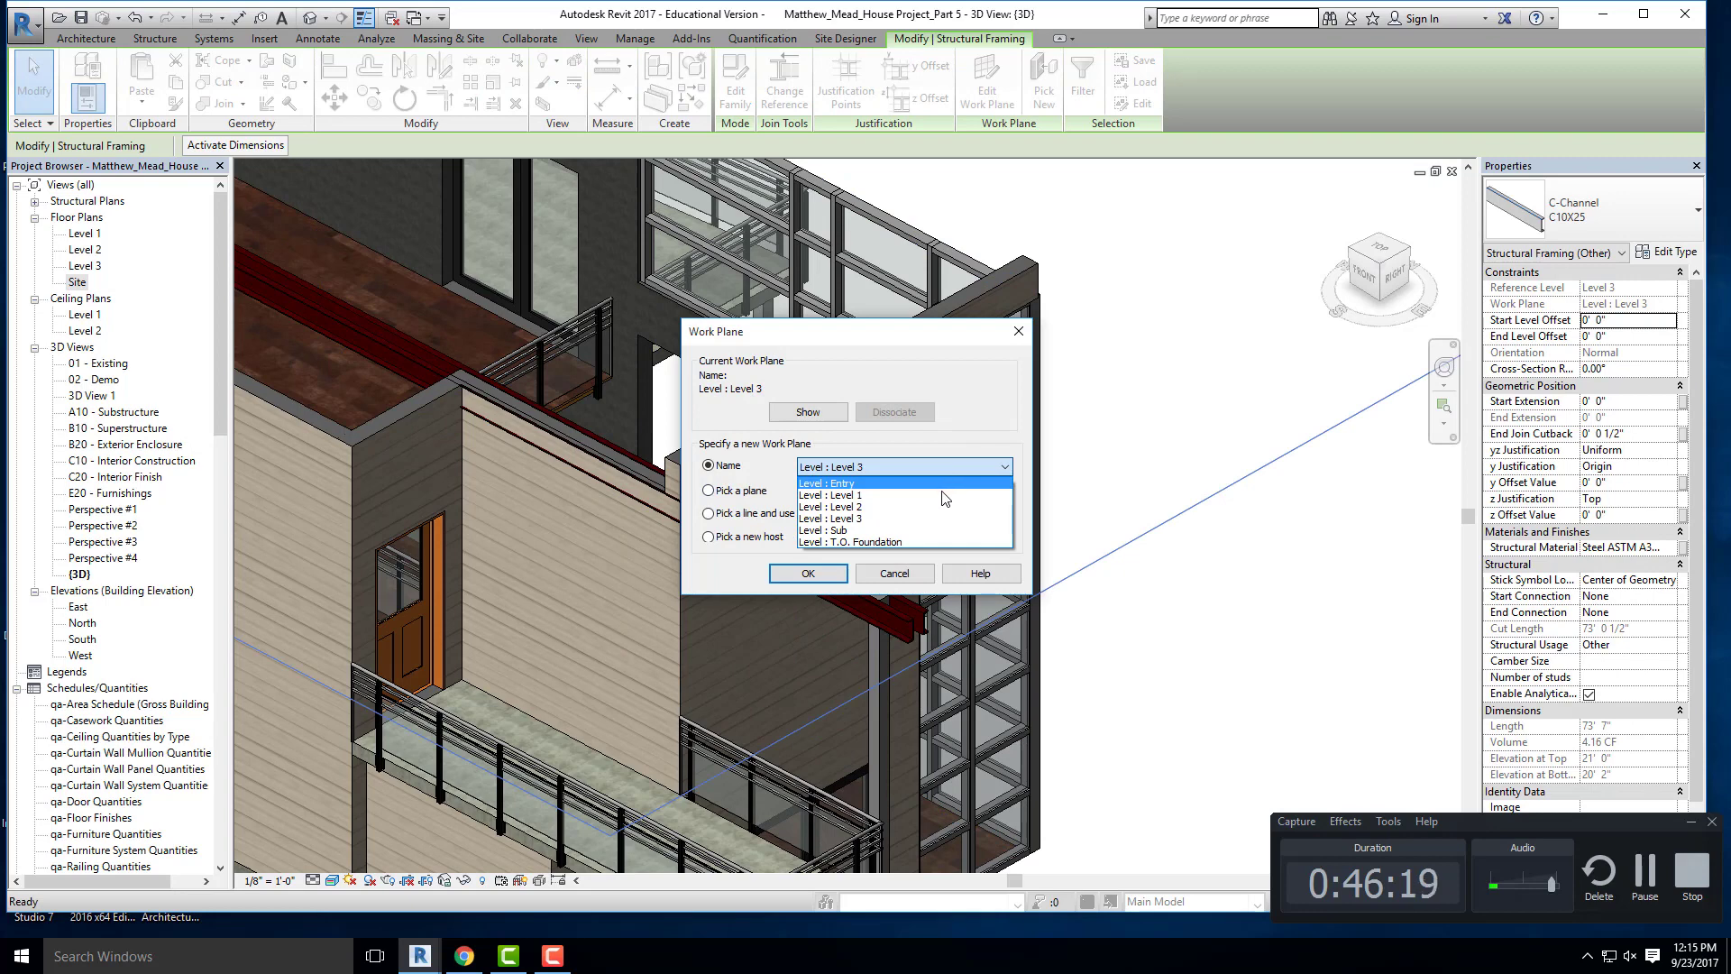
pyautogui.click(901, 576)
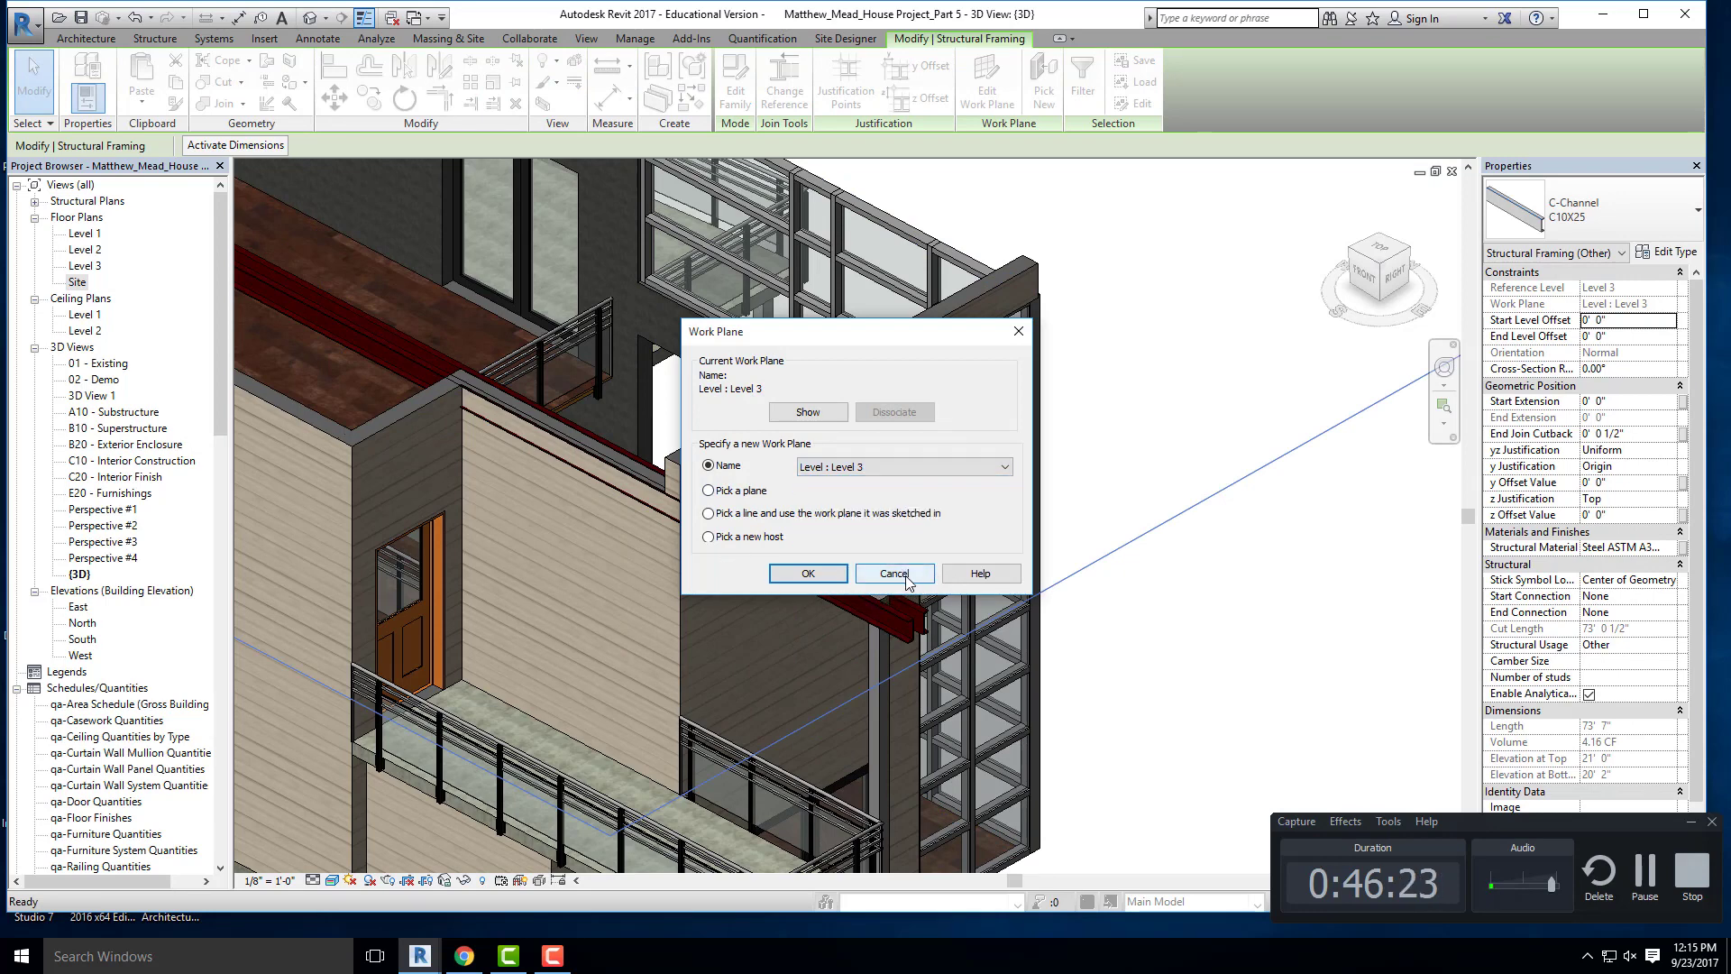
pyautogui.click(903, 577)
pyautogui.press('Escape')
# - Inspect the balcony's supporting columns and how they meet the concrete patio below
pyautogui.scroll(-3, 817, 464)
pyautogui.moveTo(744, 707); pyautogui.dragTo(830, 465, button='middle')
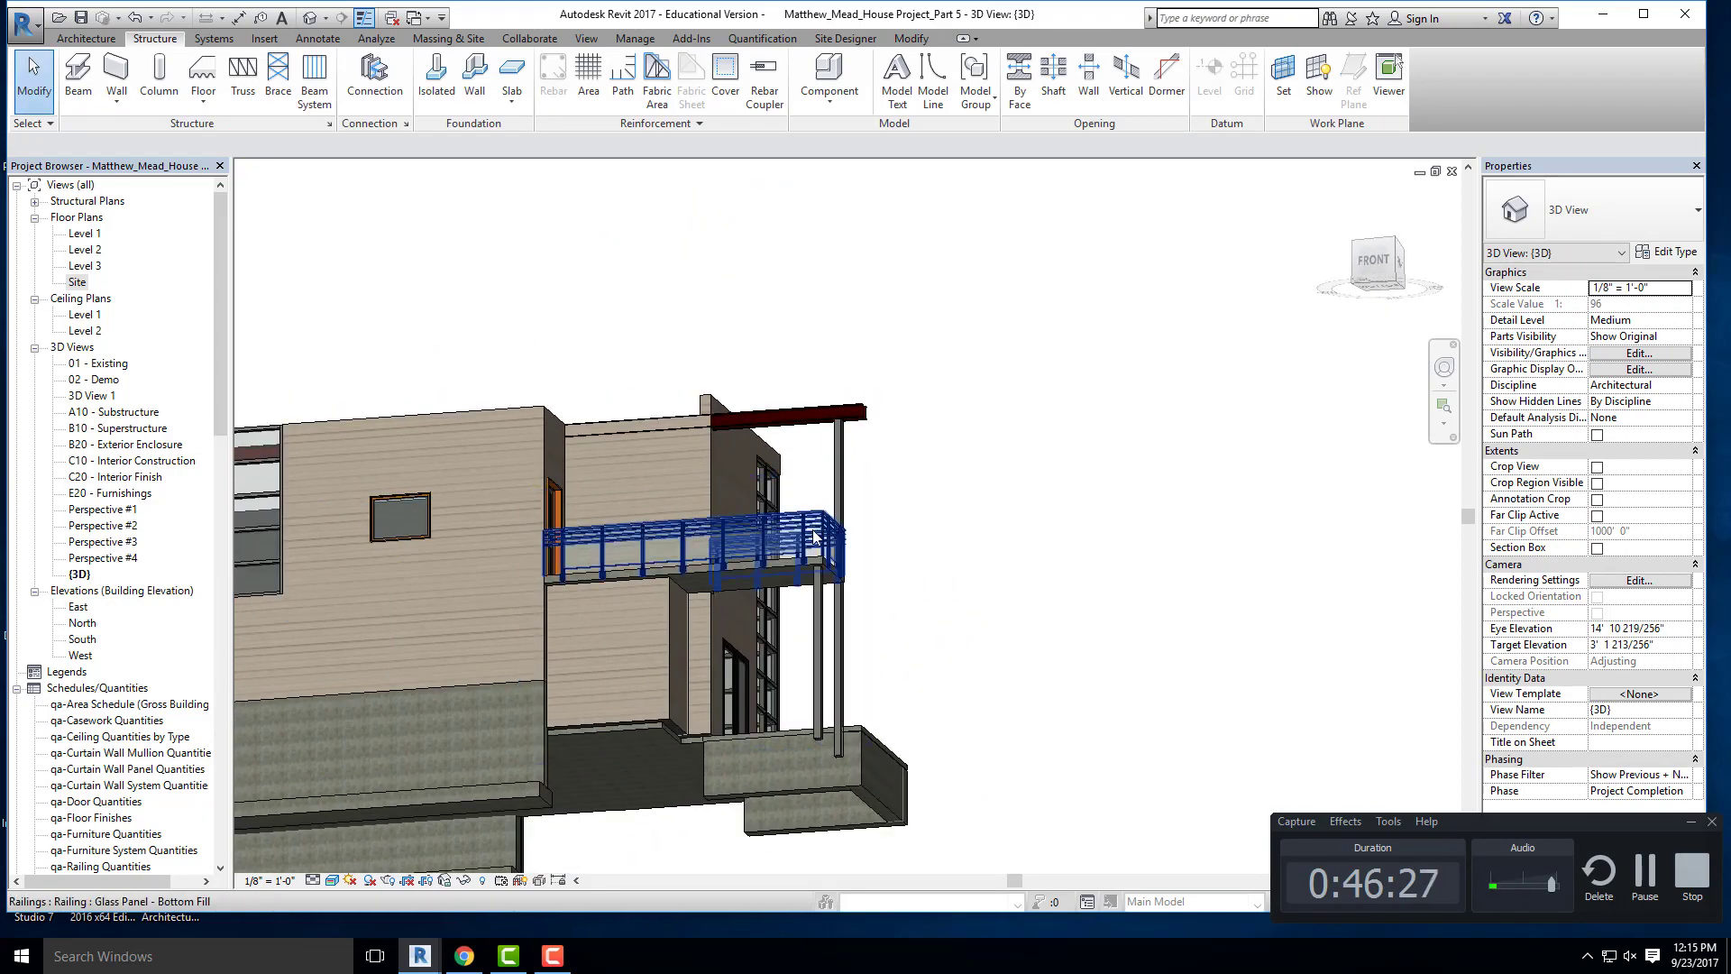
pyautogui.keyDown('shift'); pyautogui.moveTo(775, 553); pyautogui.dragTo(712, 749, button='middle'); pyautogui.keyUp('shift')
pyautogui.scroll(3, 789, 717)
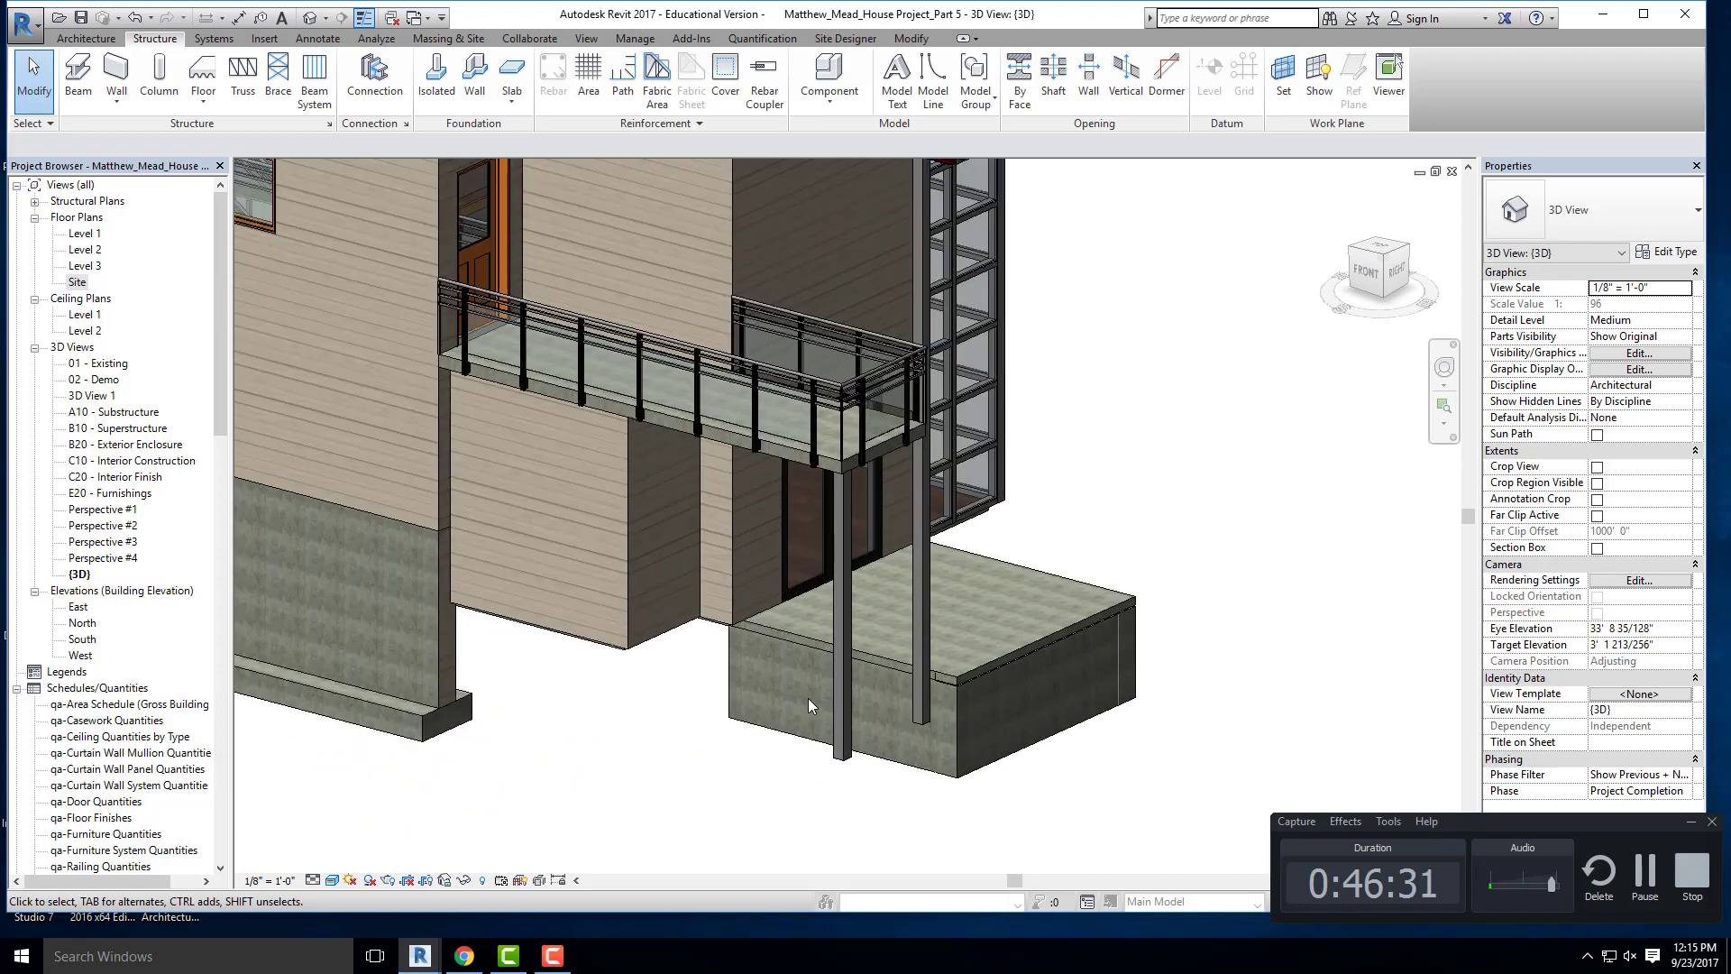